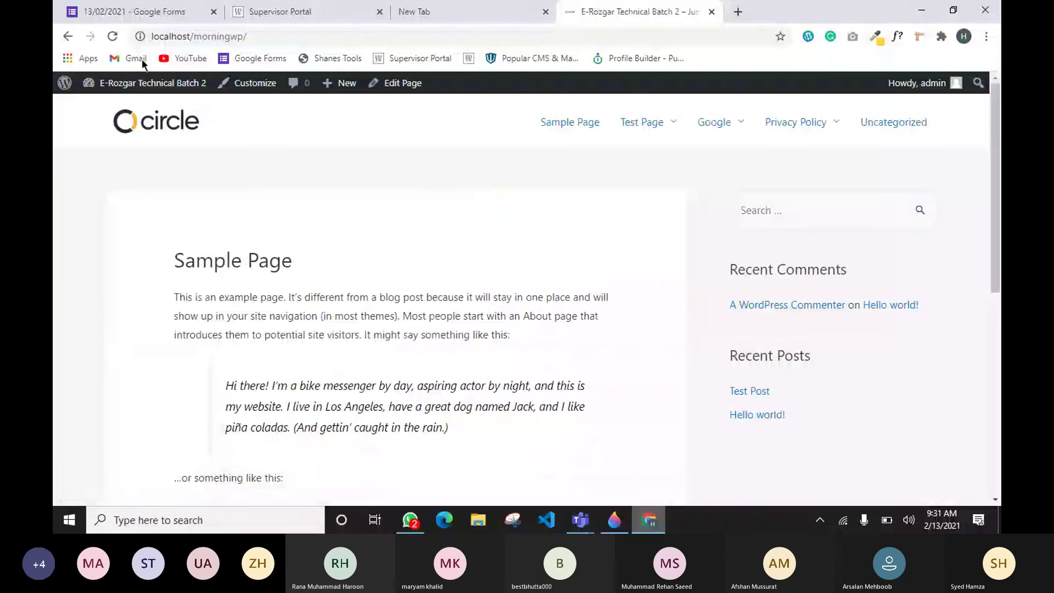
# Start a new page on the WordPress site and show the editor's settings sidebar.
pyautogui.moveTo(96, 85)
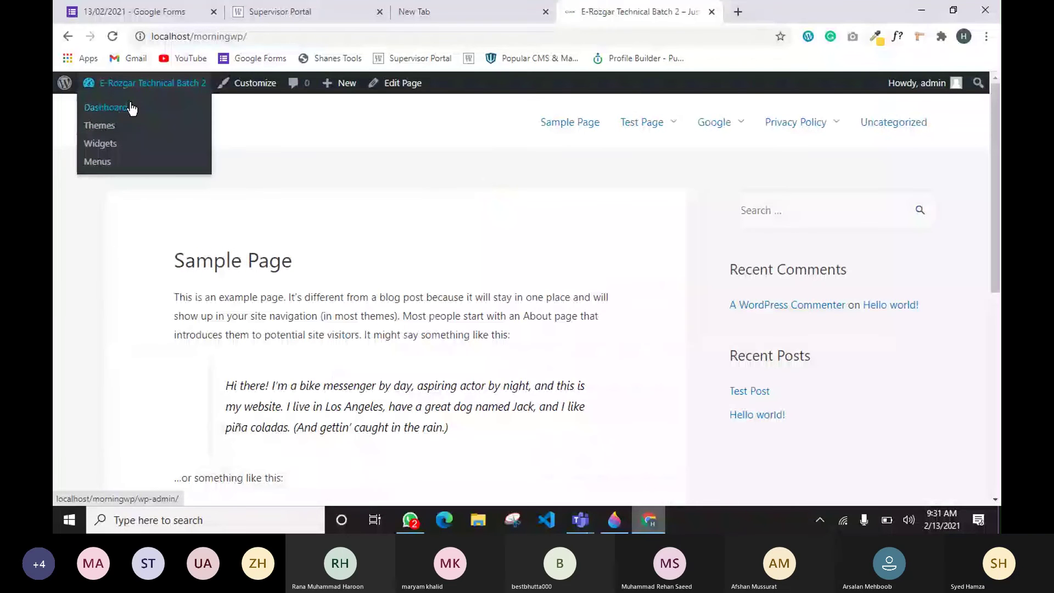
pyautogui.moveTo(347, 86)
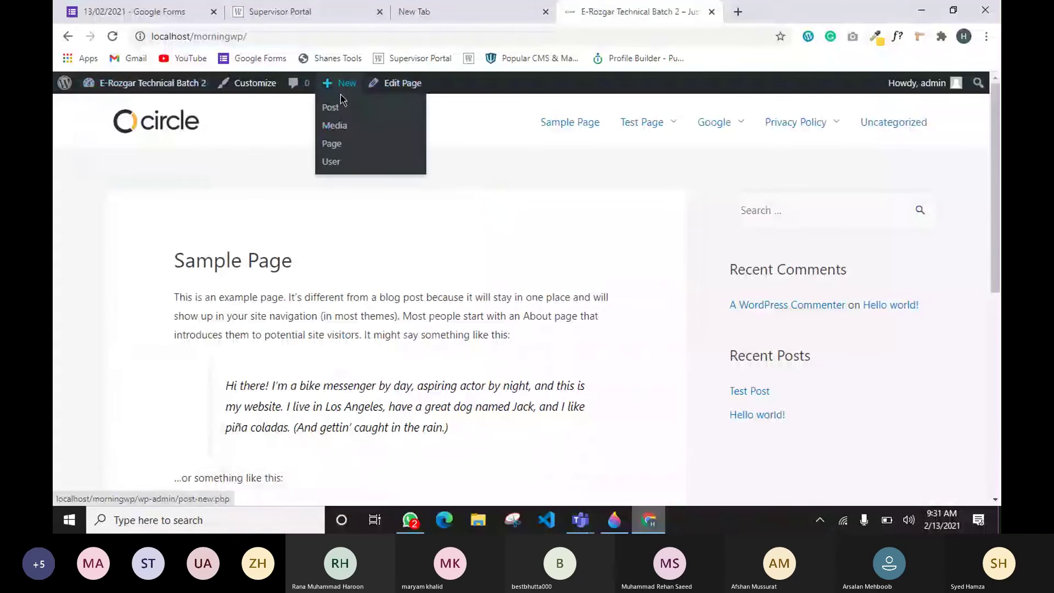
pyautogui.click(334, 144)
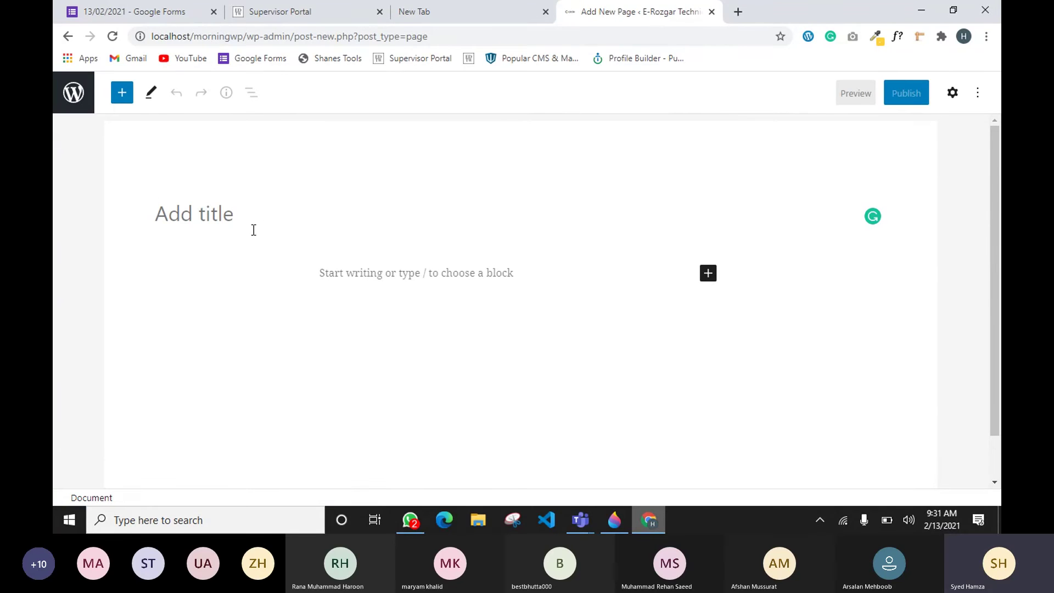
pyautogui.scroll(-1, 880, 269)
pyautogui.scroll(1, 881, 268)
pyautogui.click(953, 93)
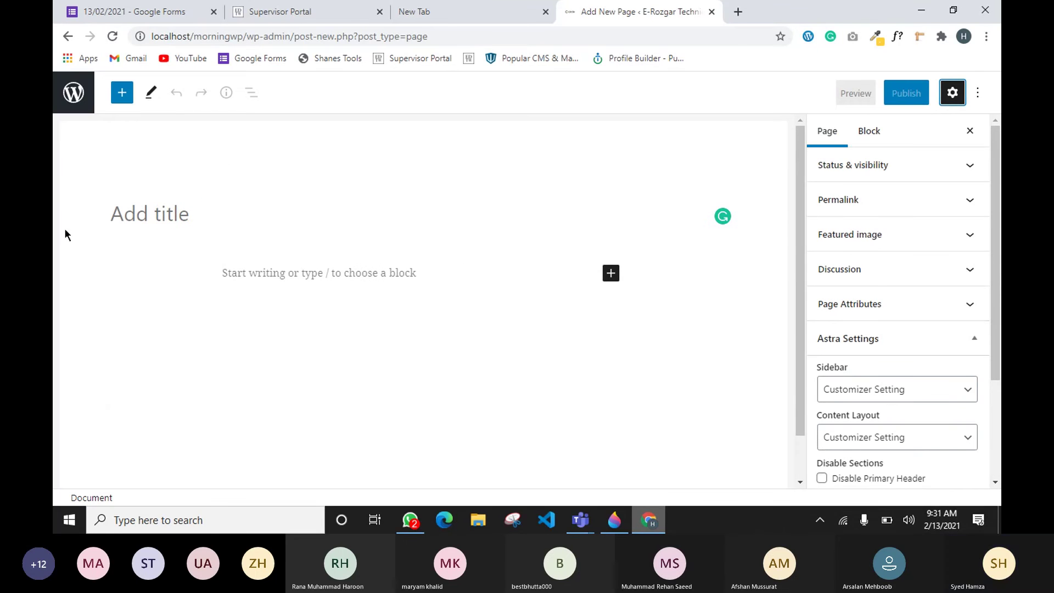
# Review the new page's document settings and the Astra Settings options, and collapse the Astra Settings section.
pyautogui.click(160, 208)
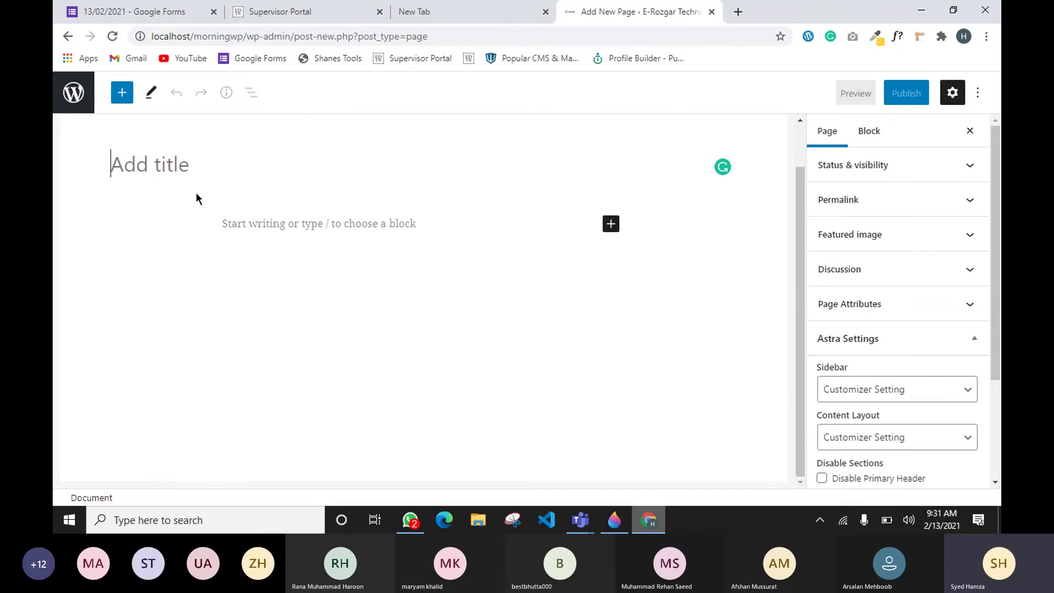
pyautogui.scroll(-3, 890, 267)
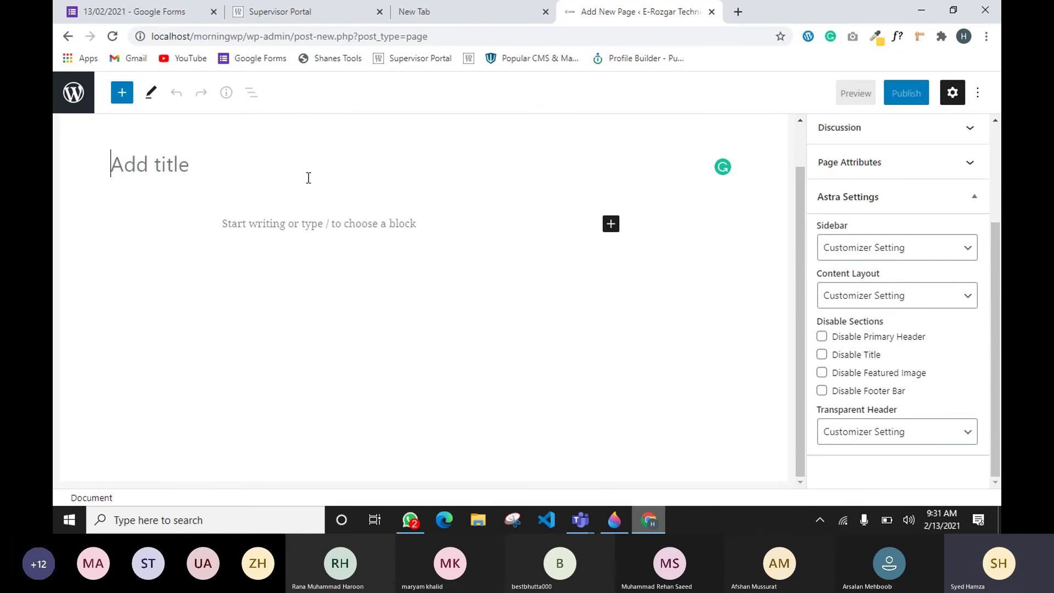
pyautogui.scroll(2, 155, 192)
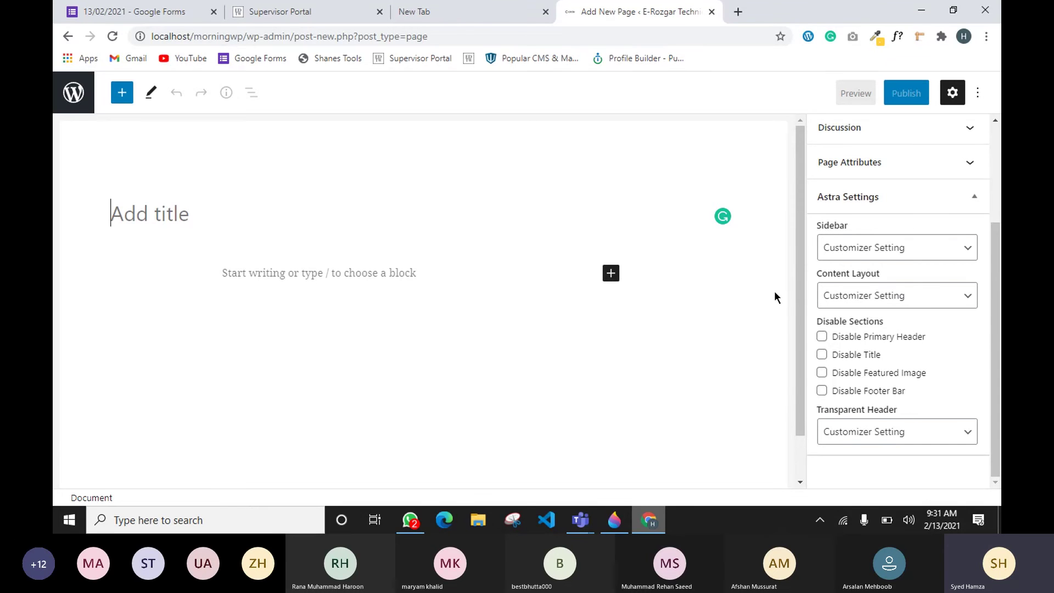
pyautogui.scroll(3, 823, 235)
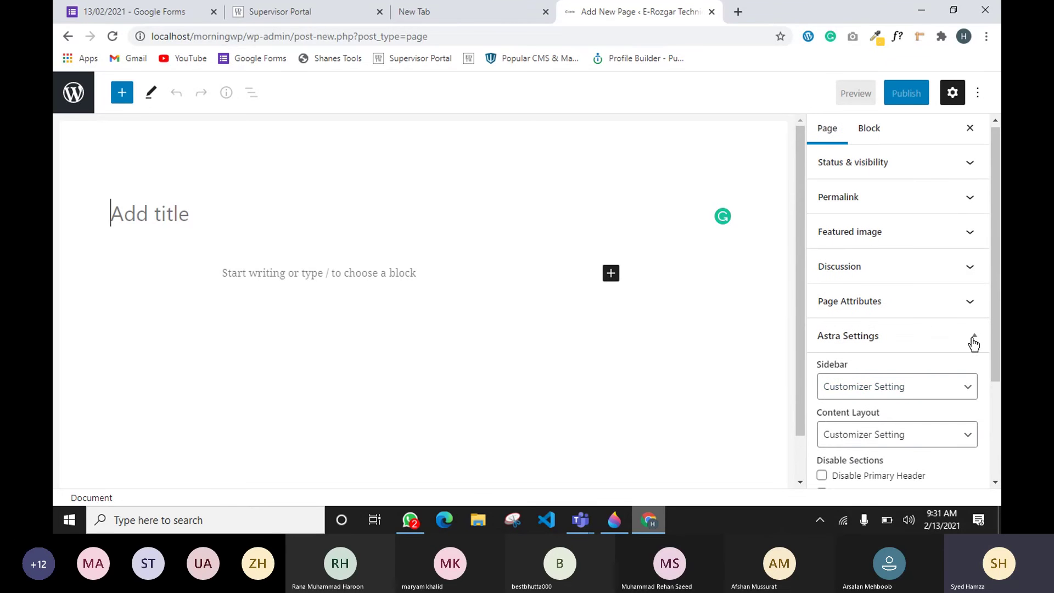
pyautogui.click(976, 337)
pyautogui.click(979, 340)
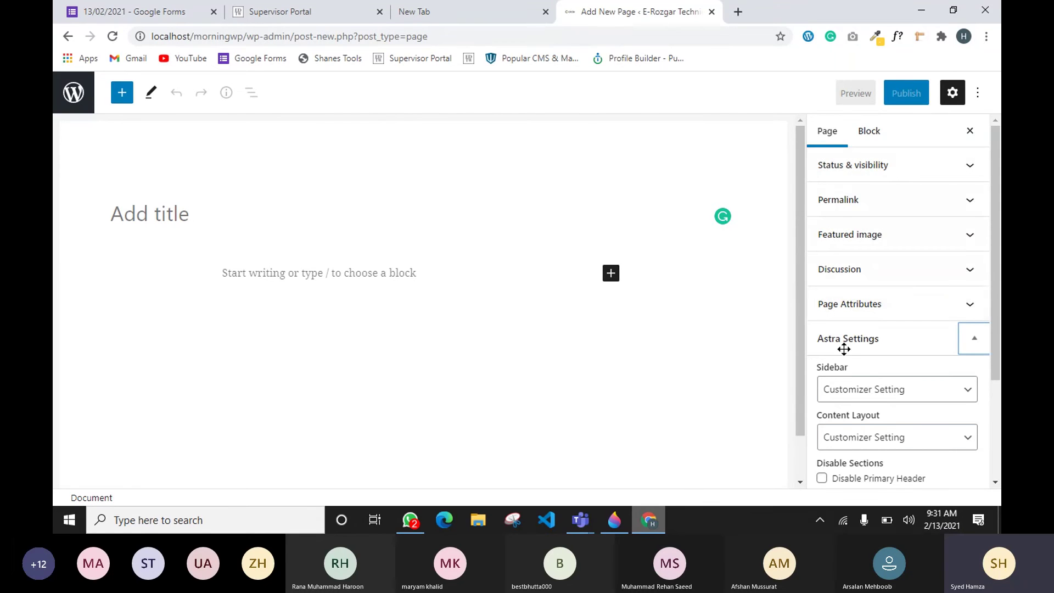
pyautogui.scroll(-2, 881, 419)
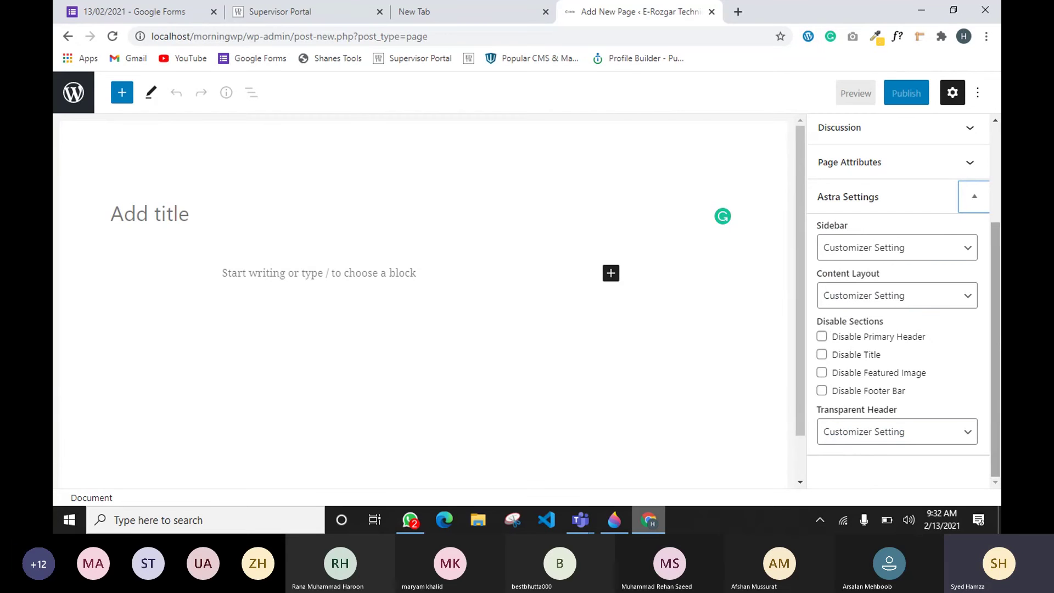
pyautogui.scroll(4, 938, 356)
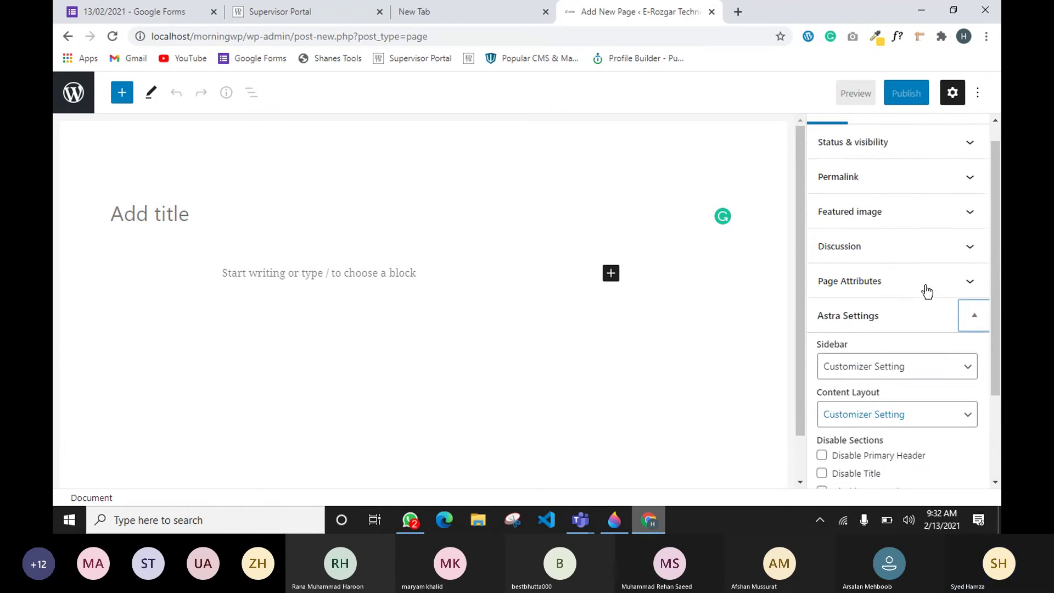
pyautogui.click(978, 341)
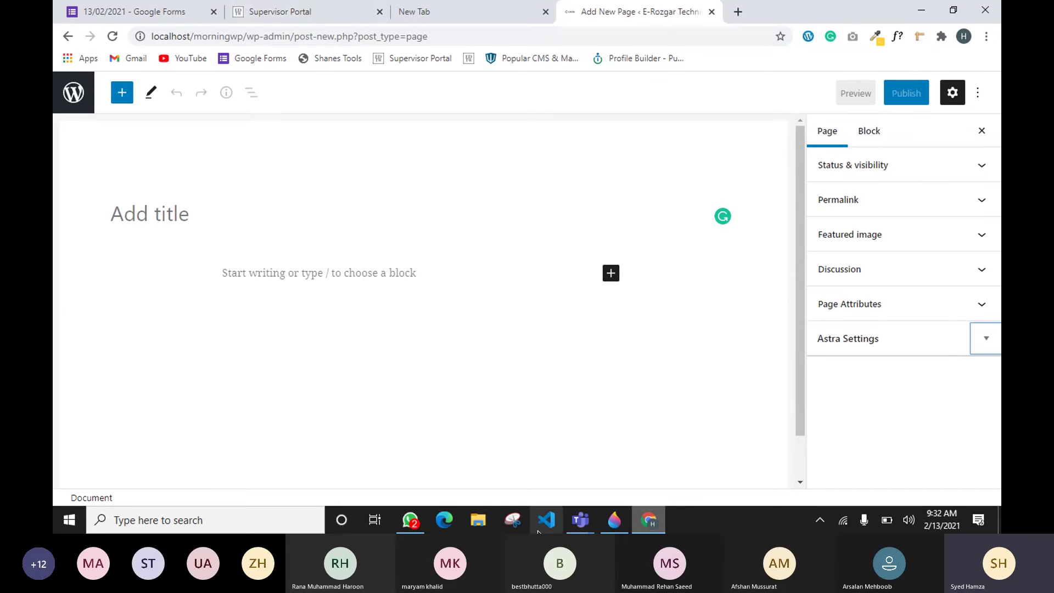
pyautogui.click(613, 524)
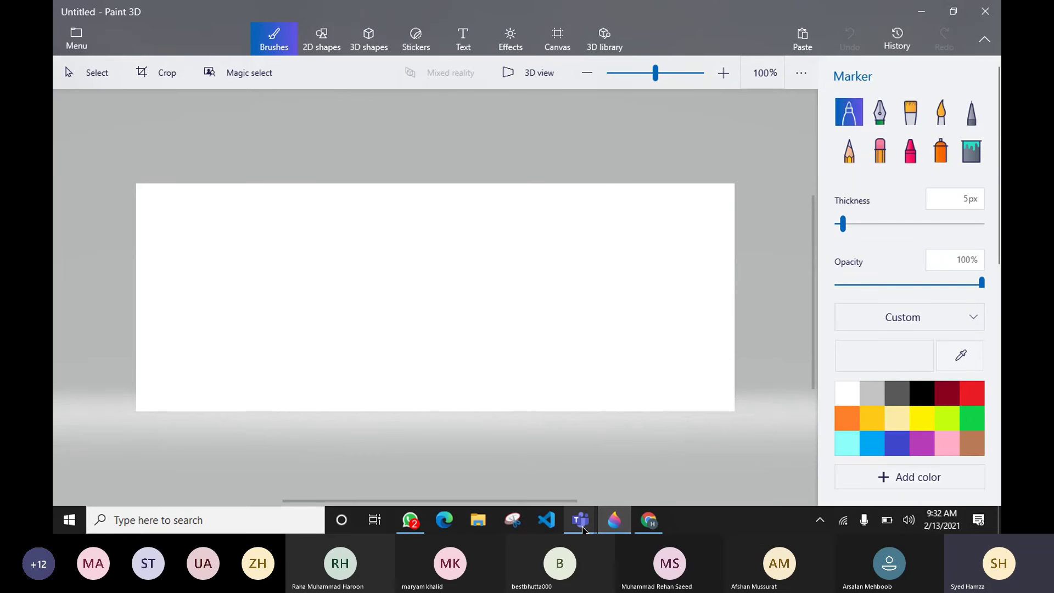
pyautogui.click(648, 520)
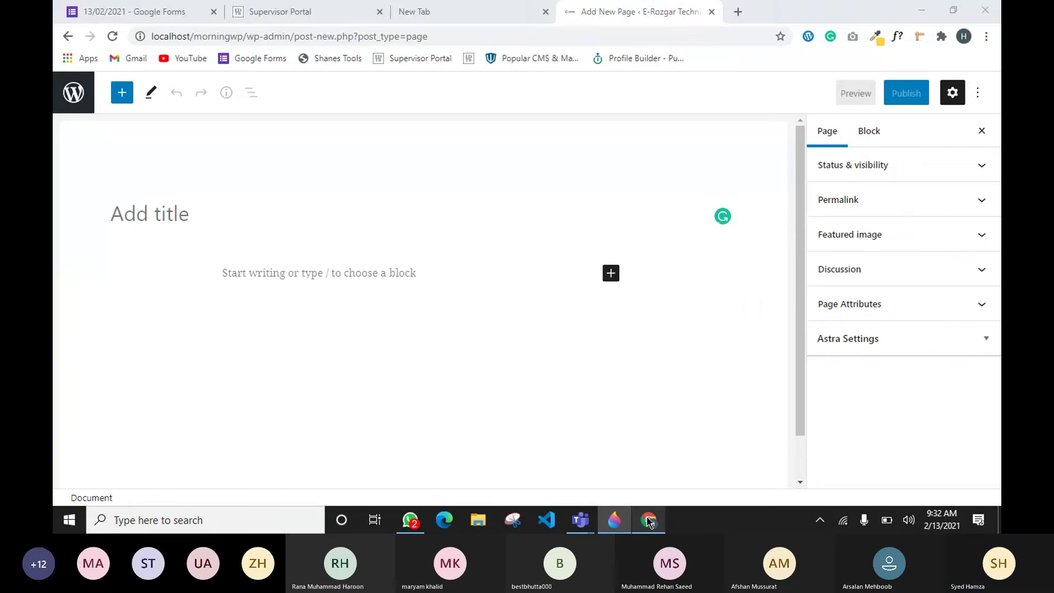
# Open buildinnovative.com in a new browser tab.
pyautogui.click(738, 12)
pyautogui.write('buildinnovative.com')
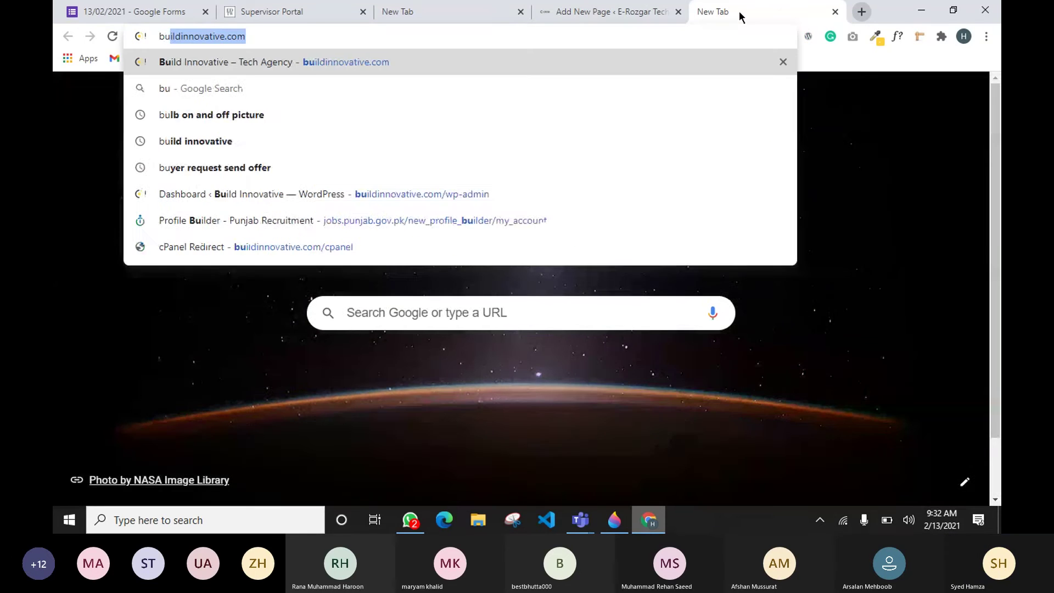
pyautogui.press('Return')
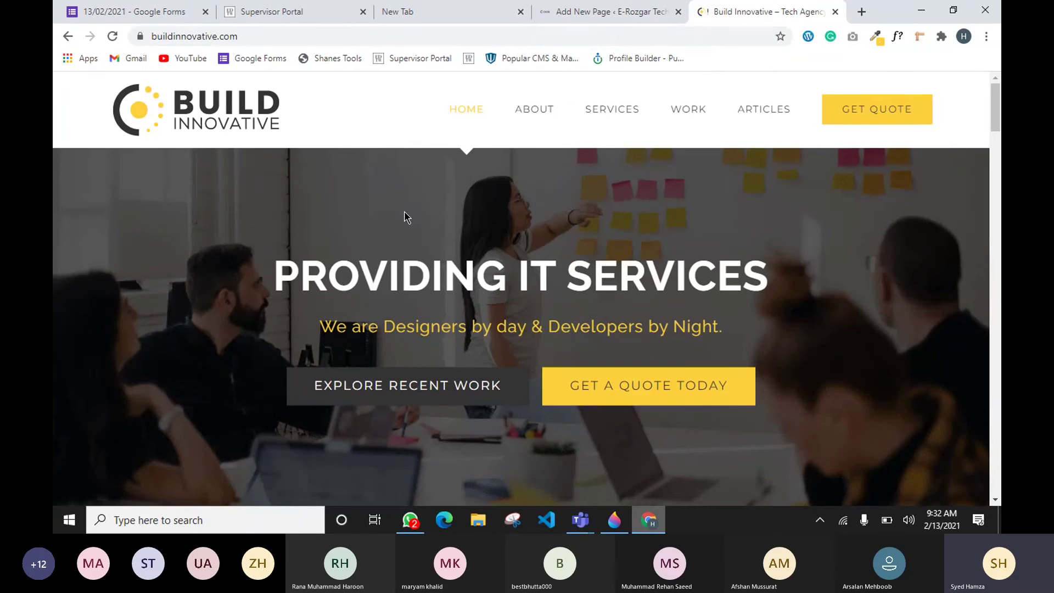
# Examine the sections of the Build Innovative home page, from the services offered down to the footer.
pyautogui.scroll(-5, 406, 192)
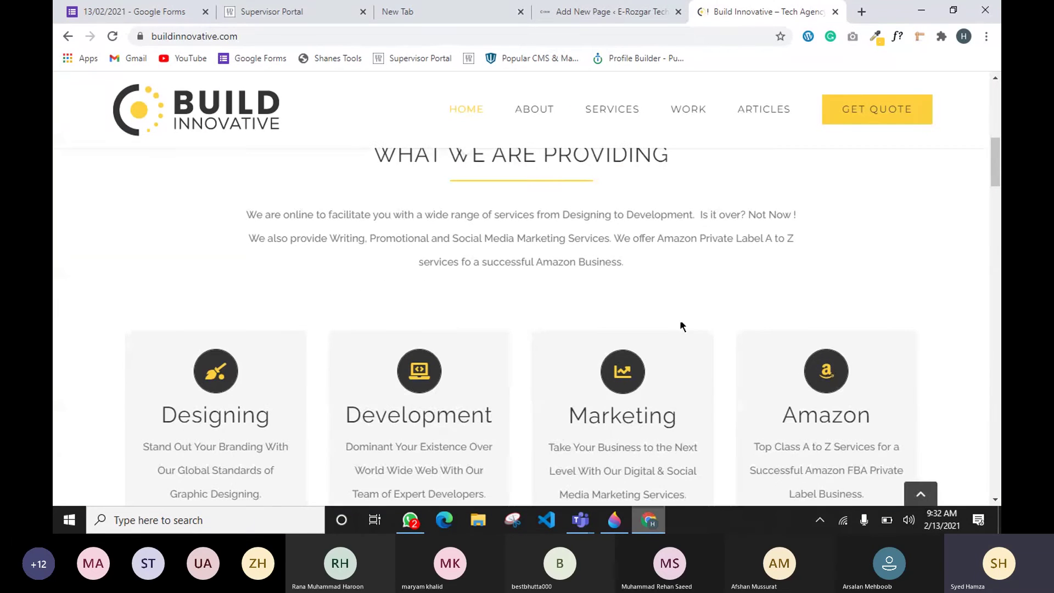
pyautogui.scroll(-3, 653, 256)
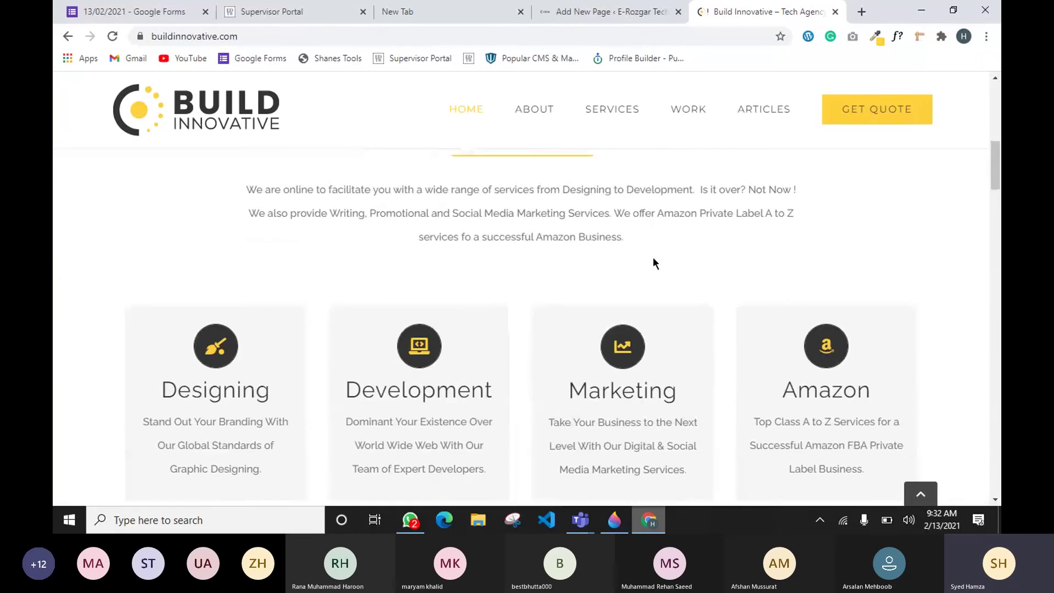
pyautogui.scroll(-5, 521, 357)
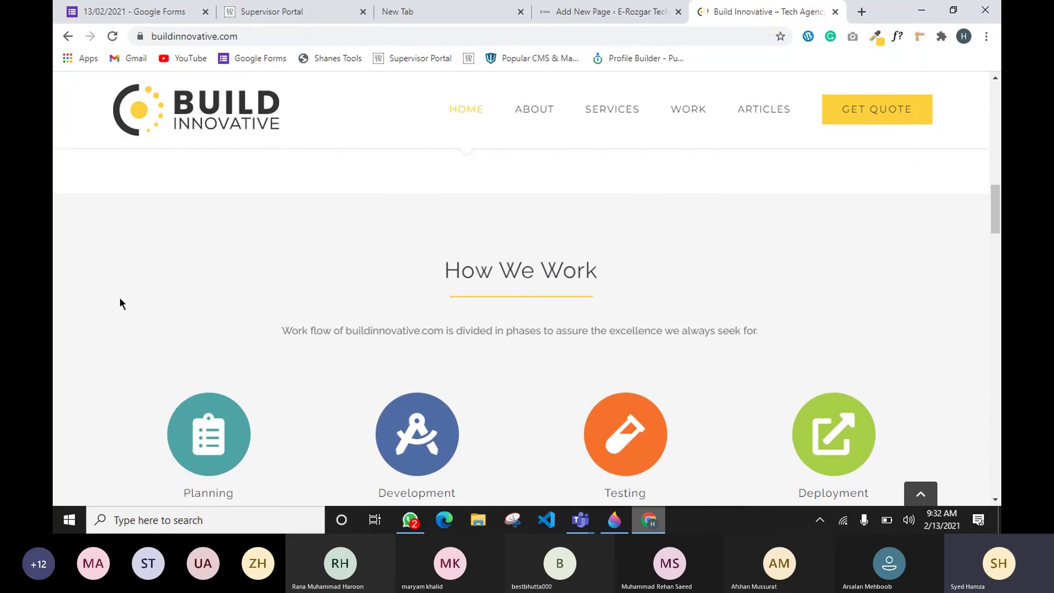
pyautogui.scroll(3, 371, 273)
pyautogui.scroll(-6, 536, 433)
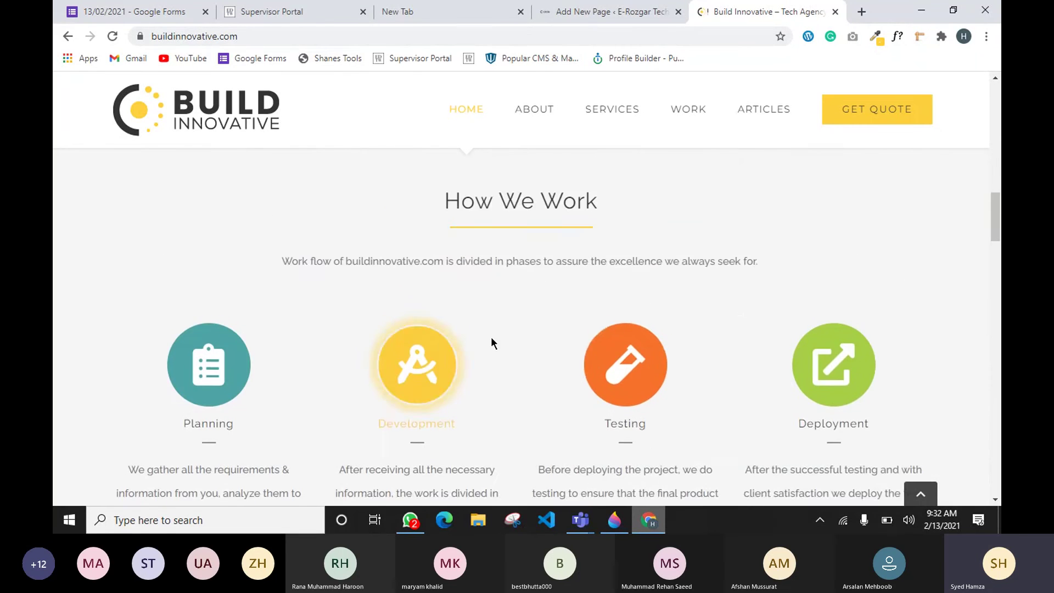
pyautogui.scroll(-5, 743, 404)
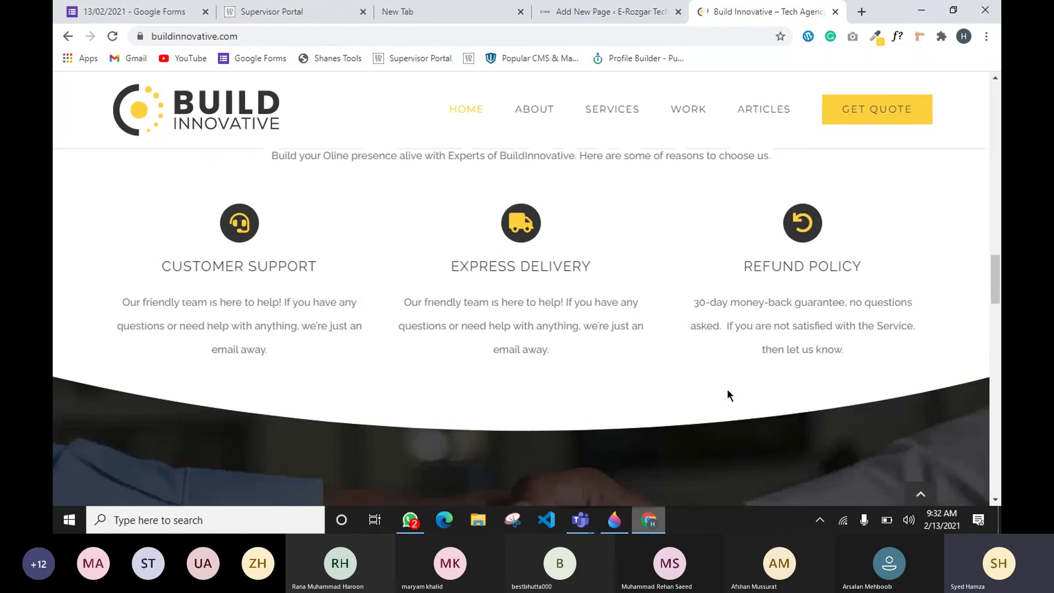
pyautogui.scroll(5, 727, 391)
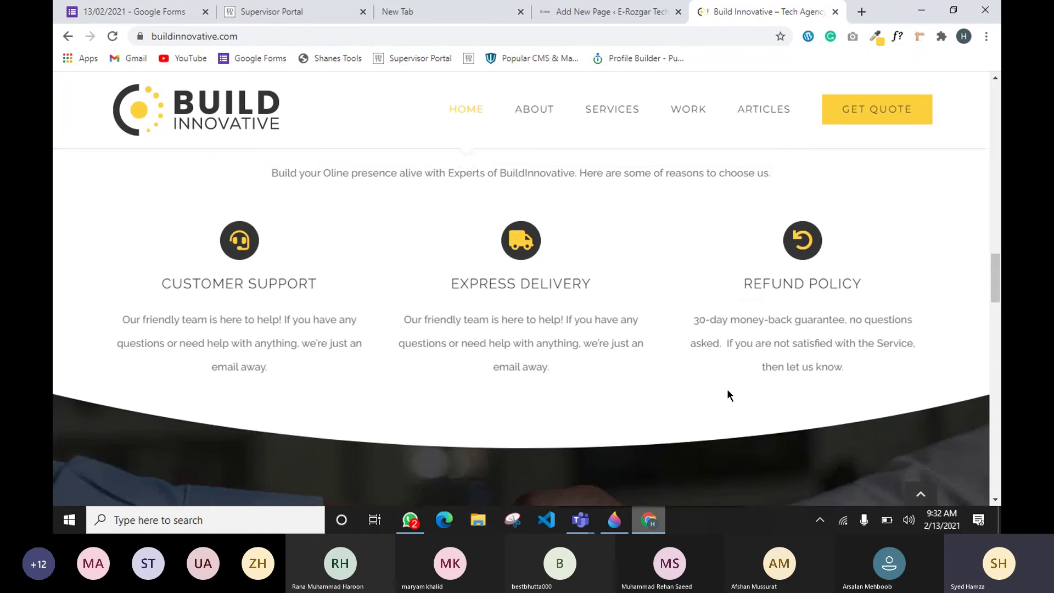
pyautogui.scroll(-8, 727, 390)
pyautogui.scroll(-8, 728, 391)
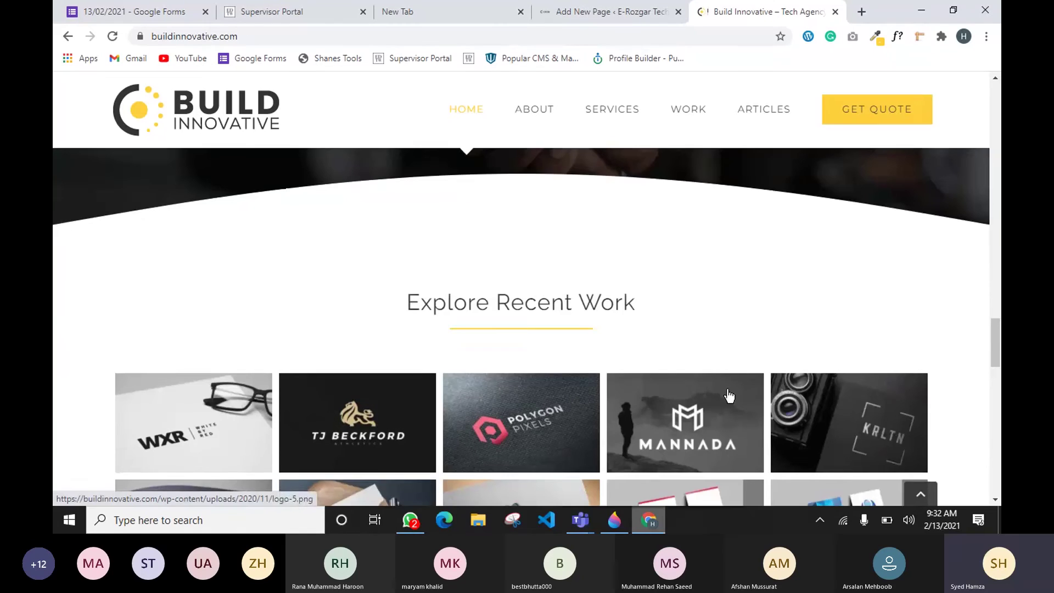
pyautogui.scroll(-5, 728, 391)
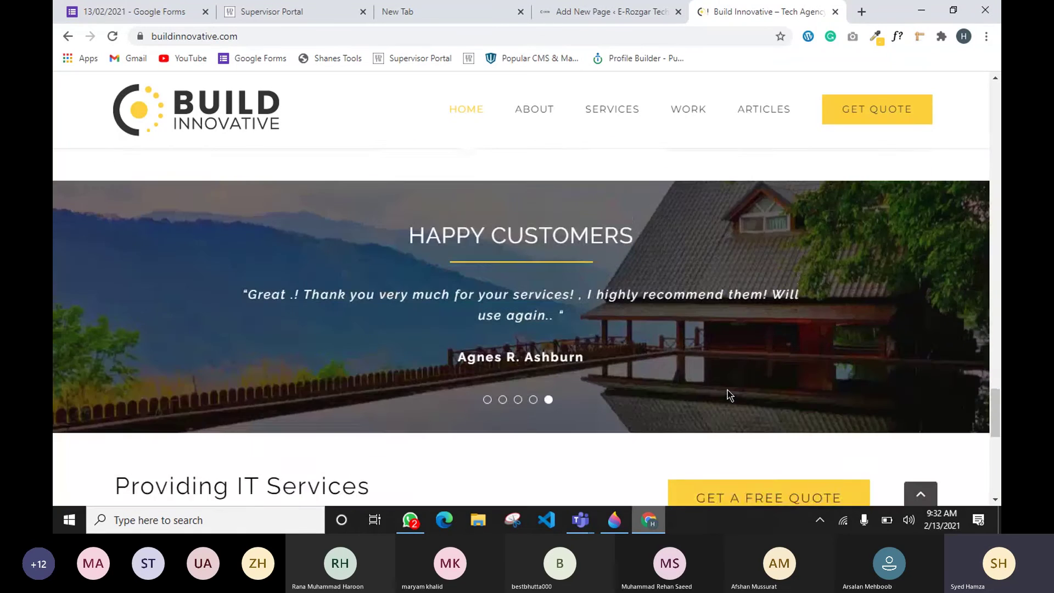
pyautogui.scroll(-3, 690, 349)
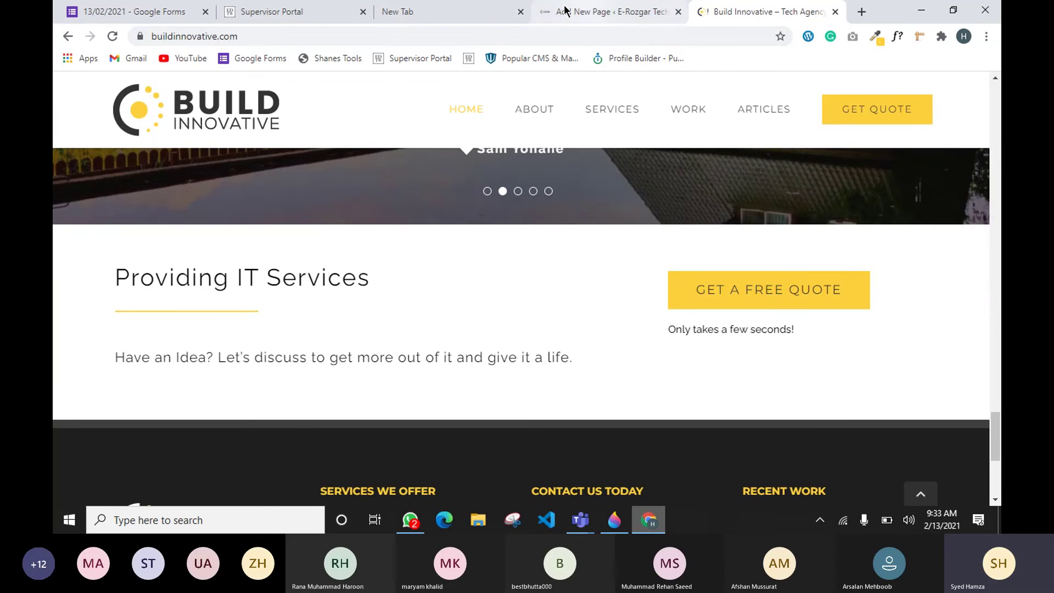
# Open beingguru.com in the existing empty browser tab.
pyautogui.click(483, 8)
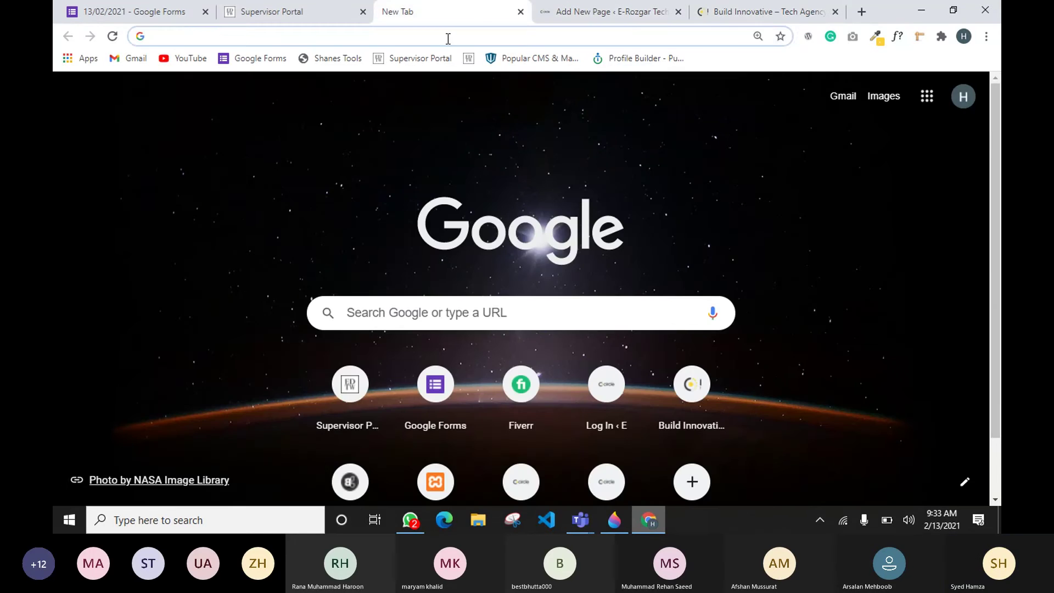
pyautogui.click(446, 35)
pyautogui.write('bei')
pyautogui.press('Return')
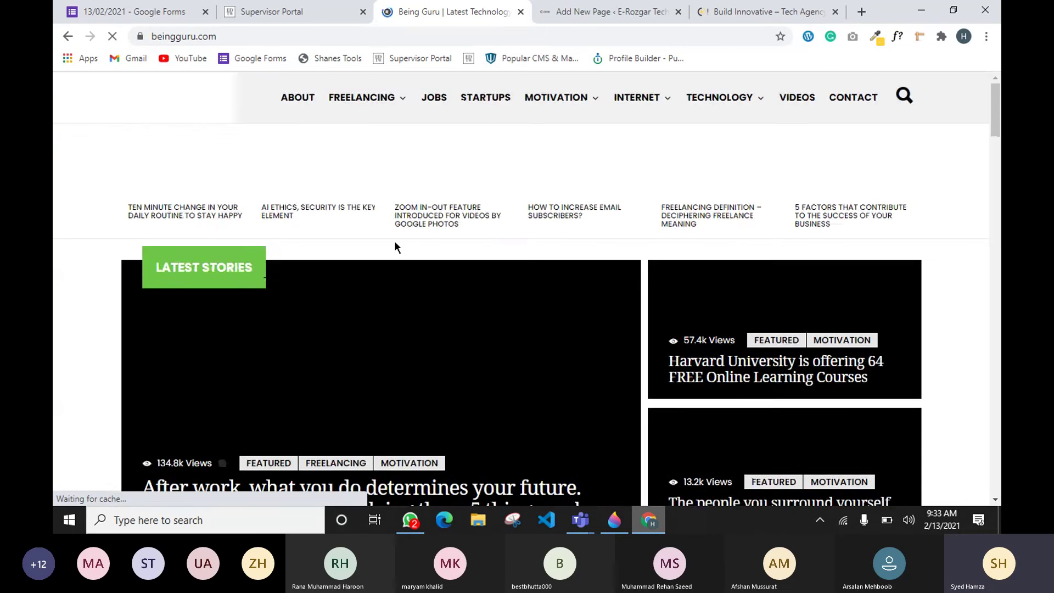
# Examine the Latest Blog posts on the Being Guru home page, highlighting the first post's publication time.
pyautogui.scroll(-4, 395, 242)
pyautogui.scroll(-5, 428, 274)
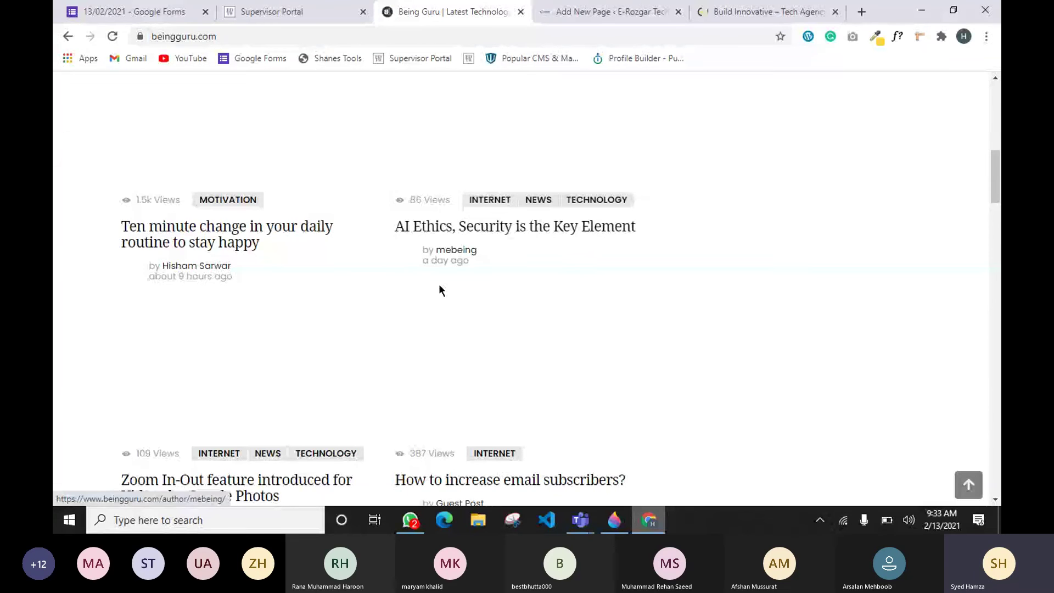
pyautogui.scroll(1, 439, 284)
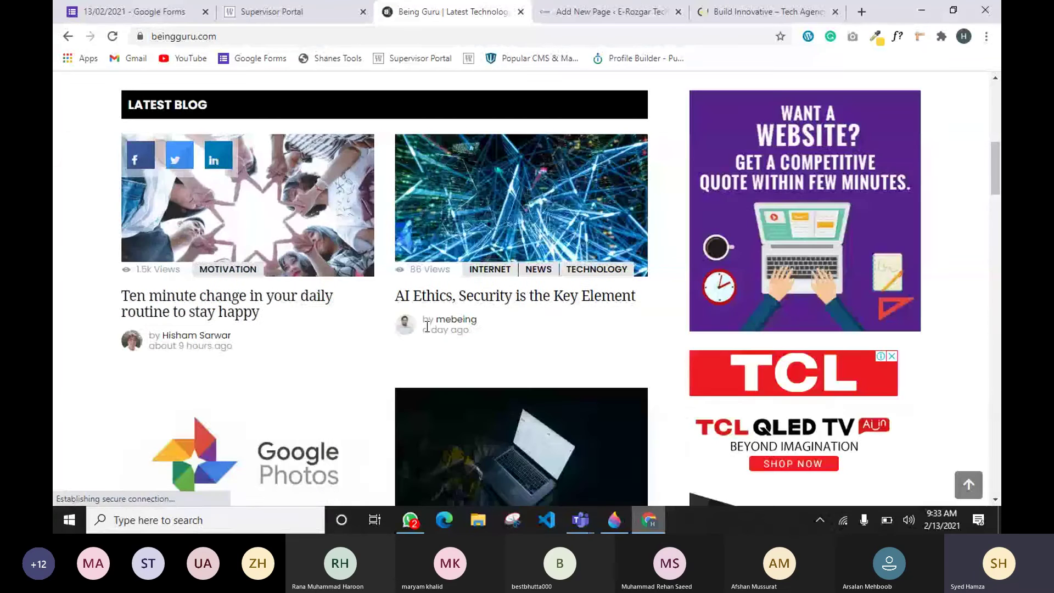
pyautogui.scroll(-3, 541, 296)
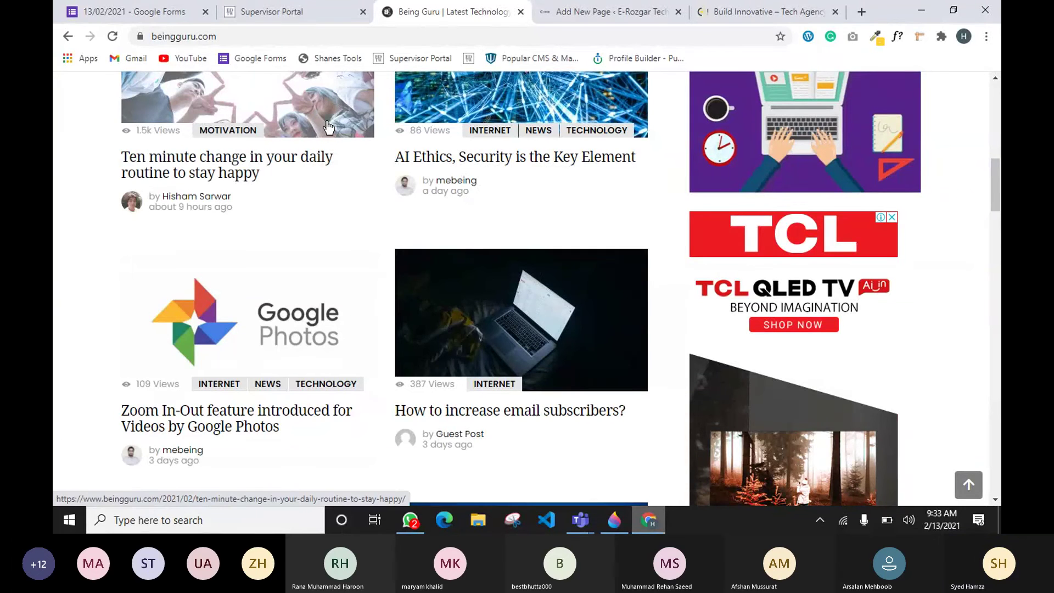
pyautogui.scroll(1, 322, 195)
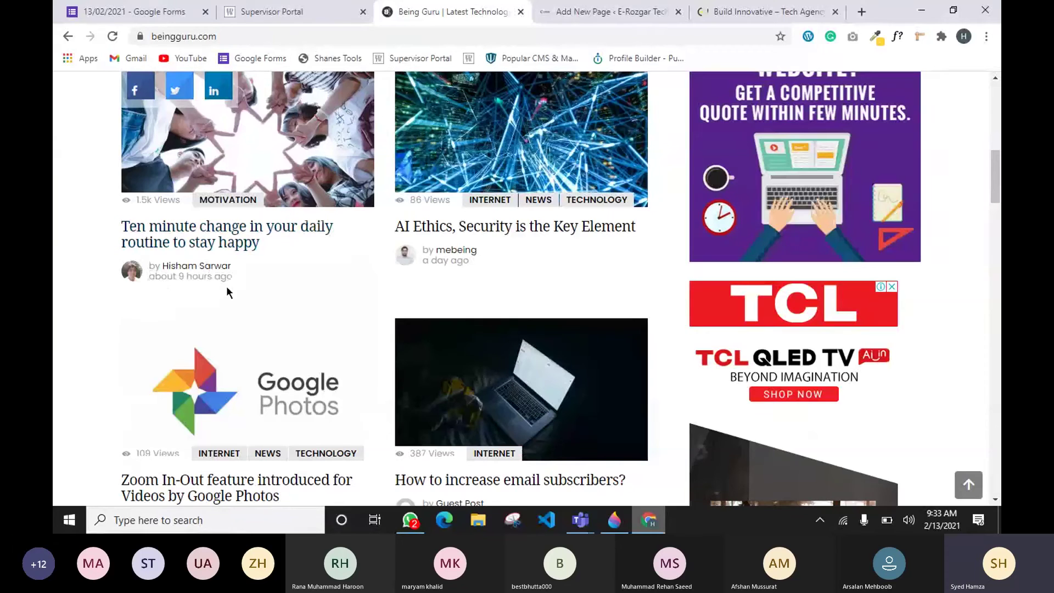
pyautogui.moveTo(150, 276); pyautogui.dragTo(245, 276)
pyautogui.click(281, 288)
# Return to the Build Innovative site and review its home page sections from the footer back up to "What We Are Providing".
pyautogui.click(757, 9)
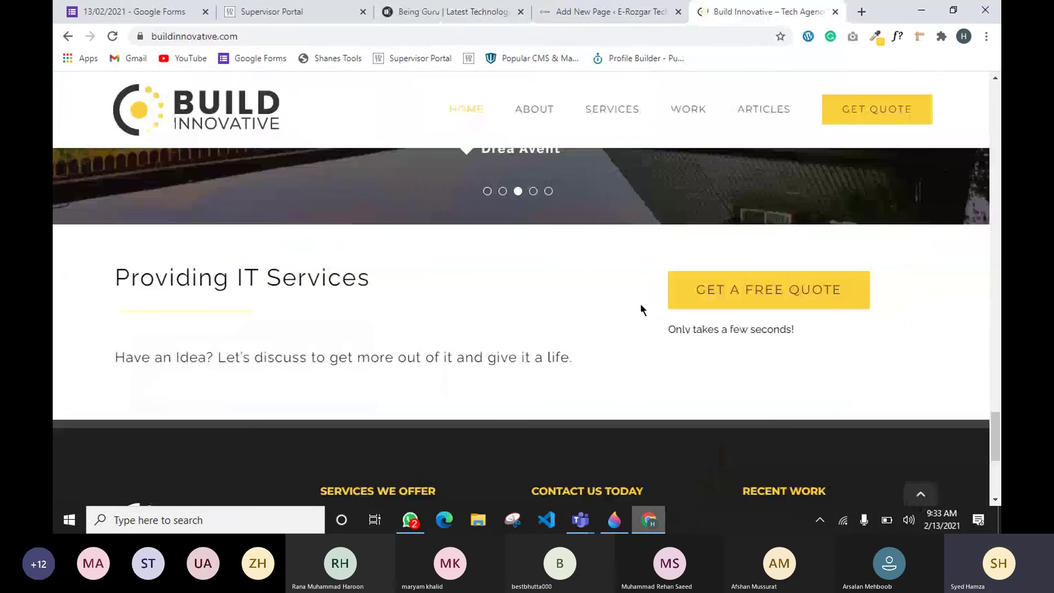
pyautogui.scroll(20, 641, 309)
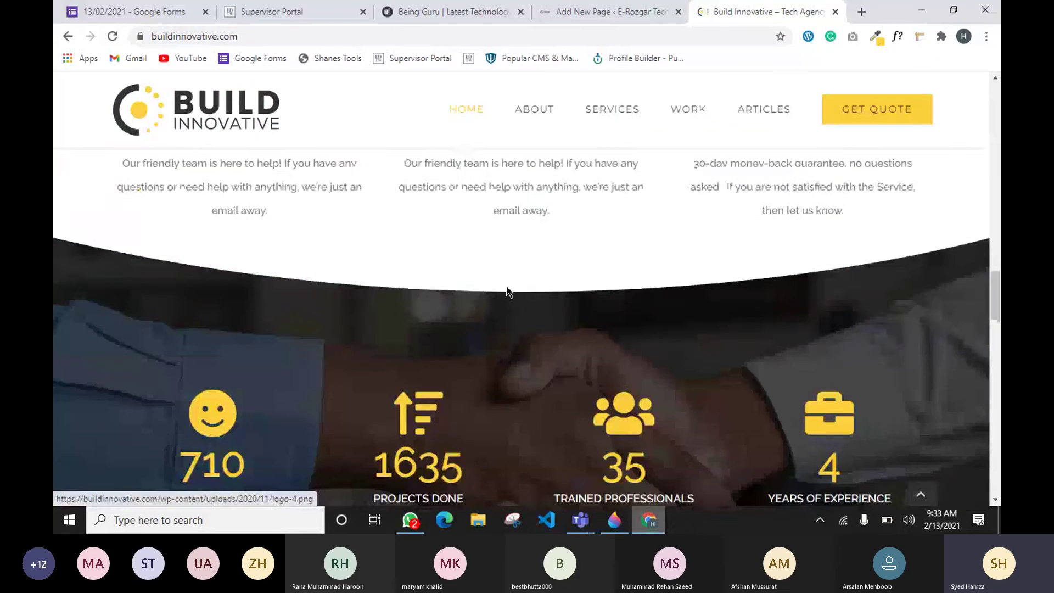
pyautogui.scroll(10, 524, 288)
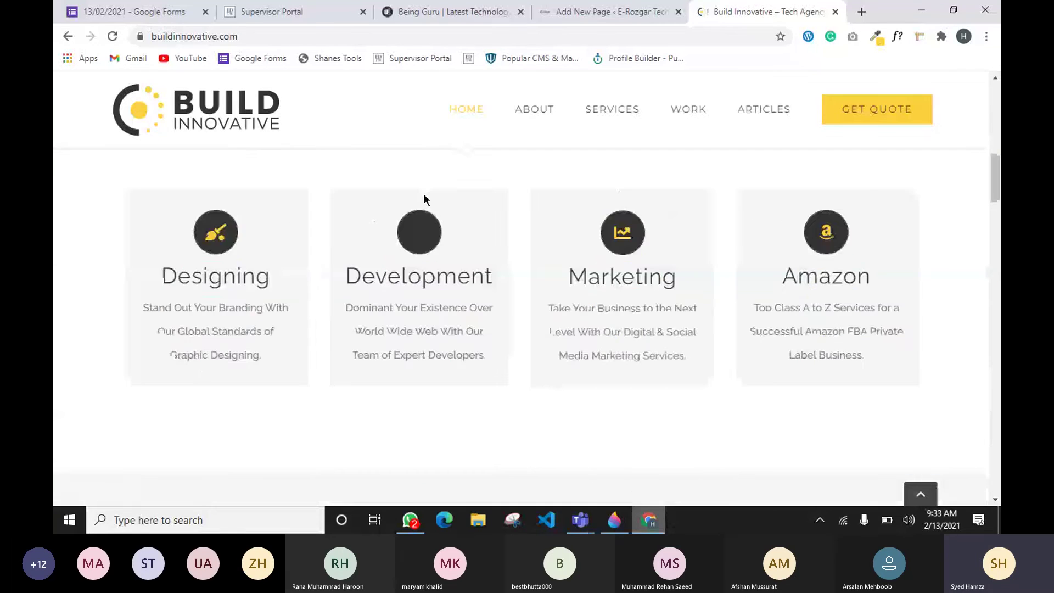
pyautogui.scroll(5, 423, 193)
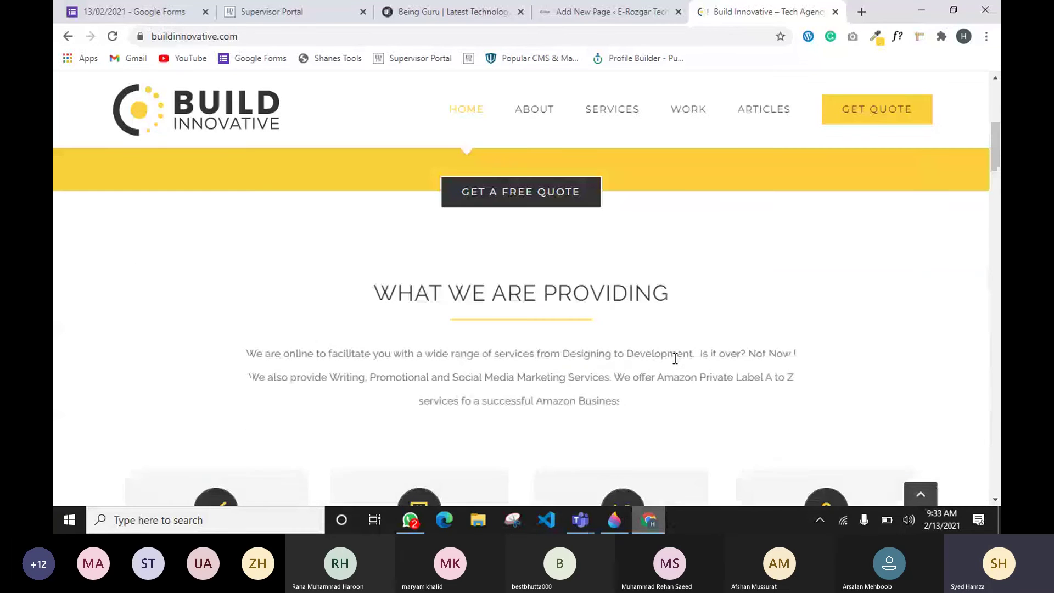
# Switch from the Build Innovative site to Being Guru and review its Latest Blog posts.
pyautogui.scroll(1, 675, 357)
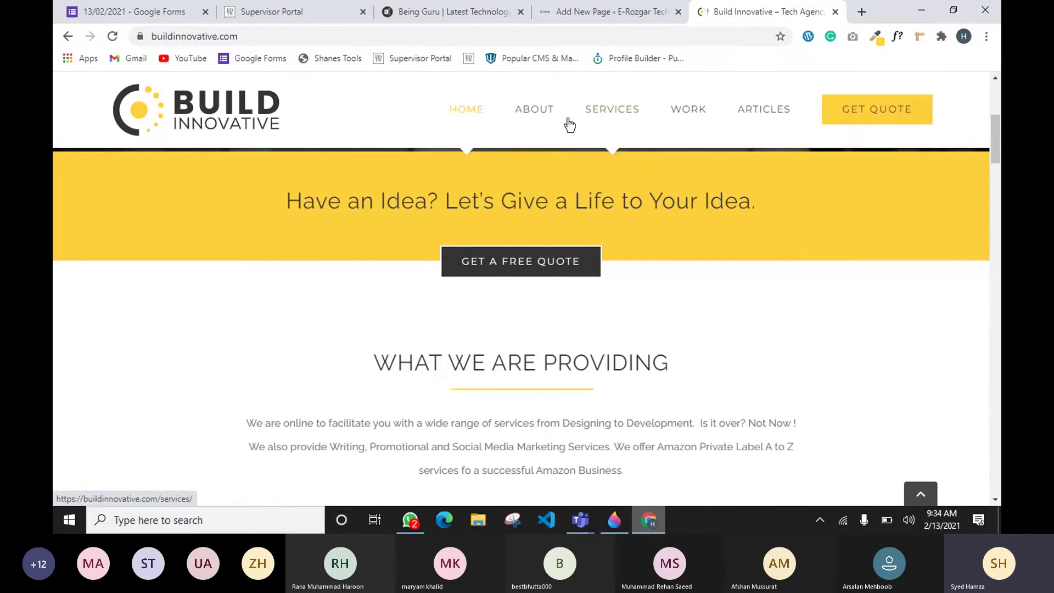
pyautogui.click(450, 11)
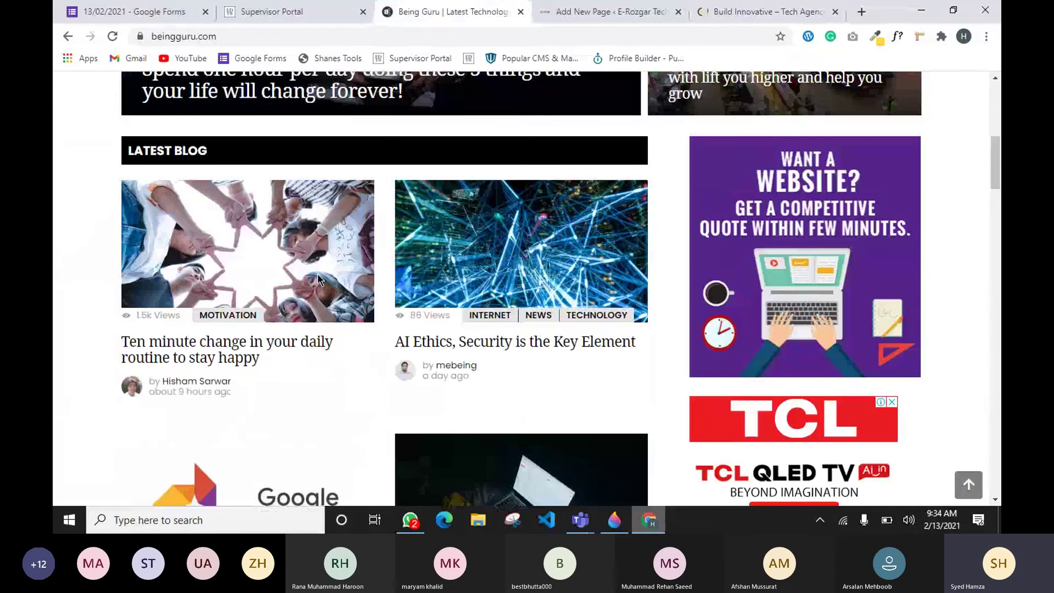
pyautogui.scroll(1, 318, 278)
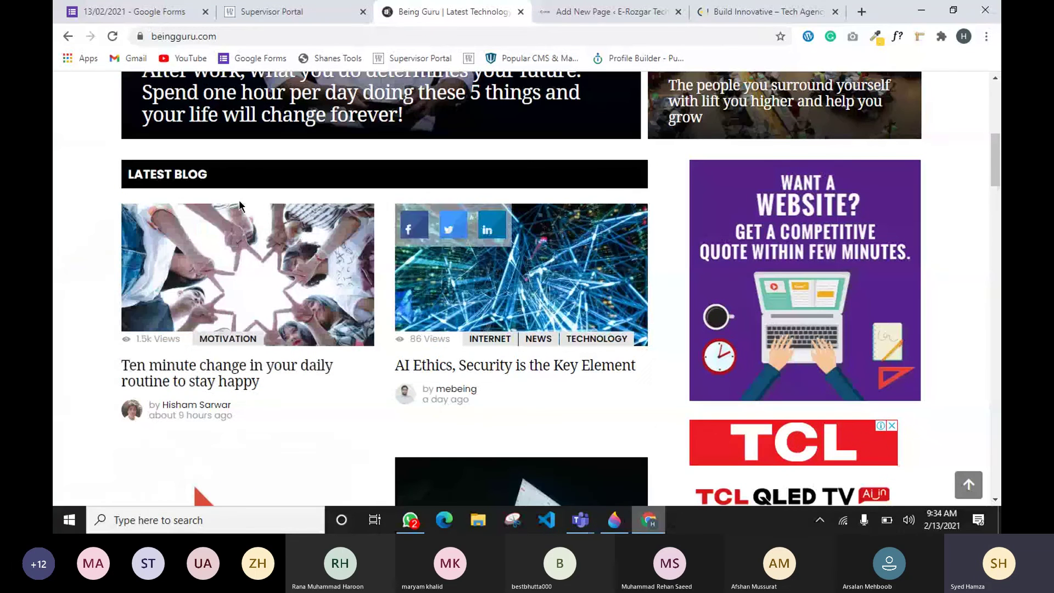
# Examine the Build Innovative home page sections from the "Providing IT Services" banner down to "Explore Recent Work".
pyautogui.click(763, 12)
pyautogui.scroll(-1, 483, 252)
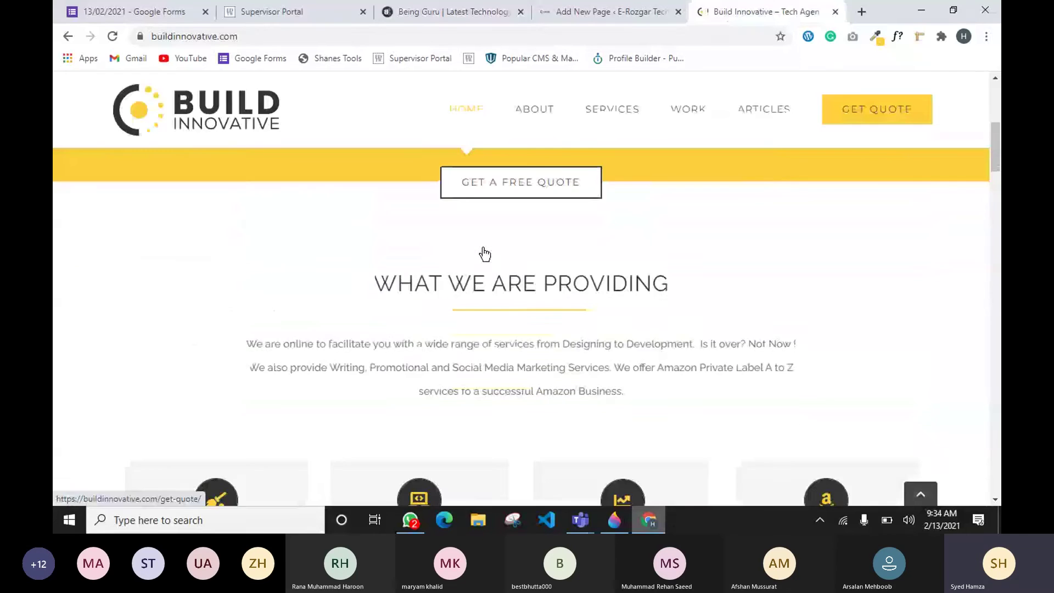
pyautogui.scroll(6, 549, 258)
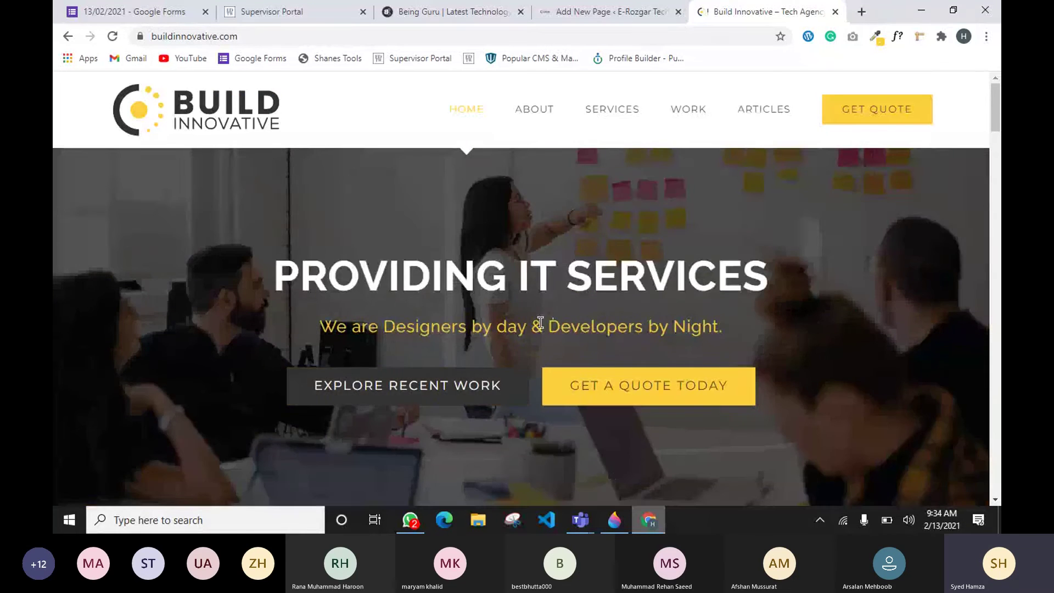
pyautogui.scroll(-5, 542, 322)
pyautogui.scroll(-5, 554, 327)
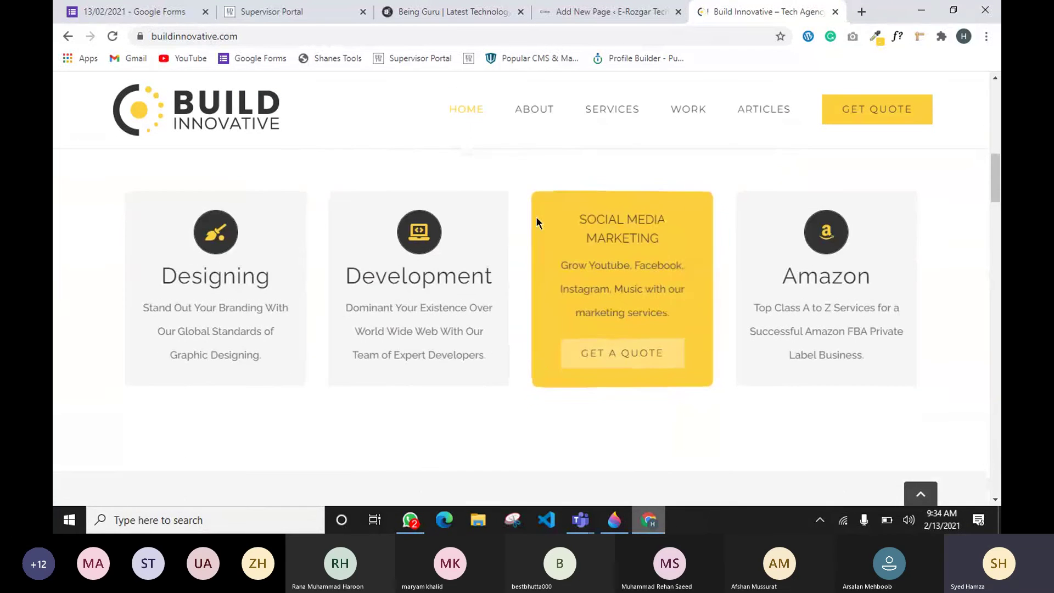
pyautogui.scroll(-2, 532, 421)
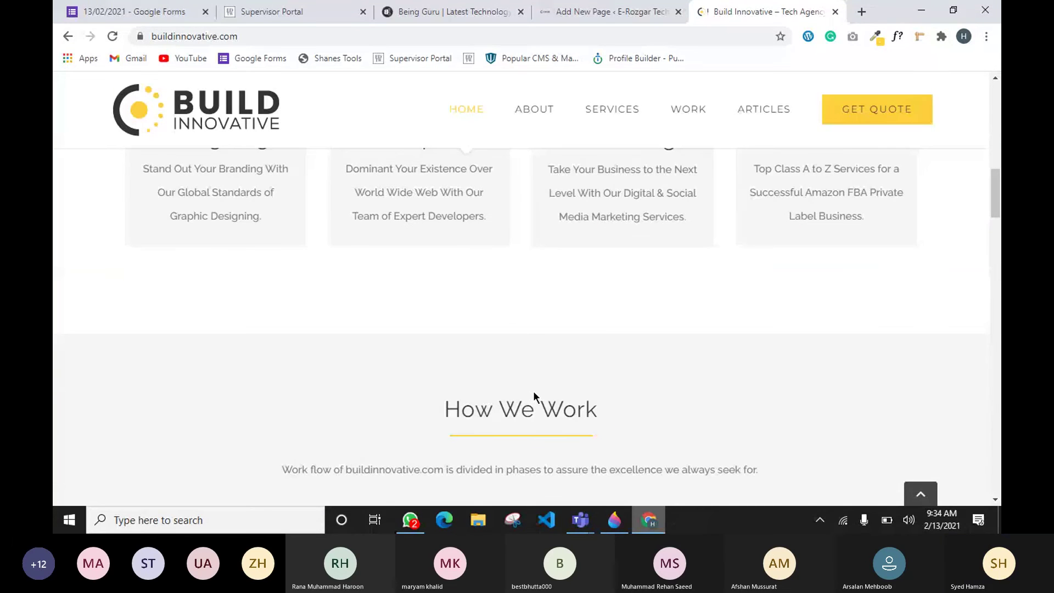
pyautogui.scroll(-3, 533, 394)
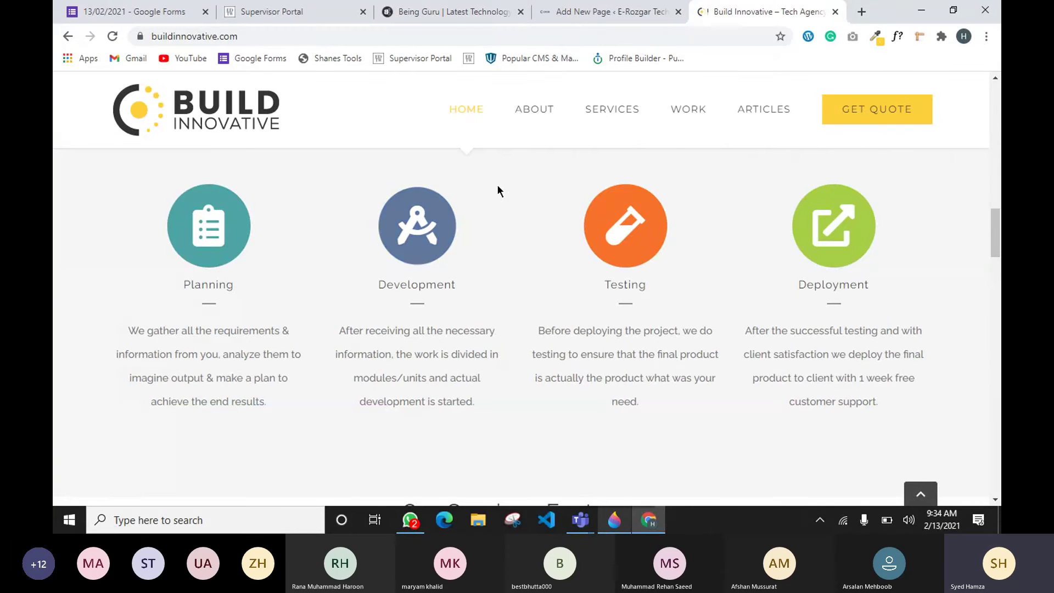
pyautogui.scroll(-5, 540, 362)
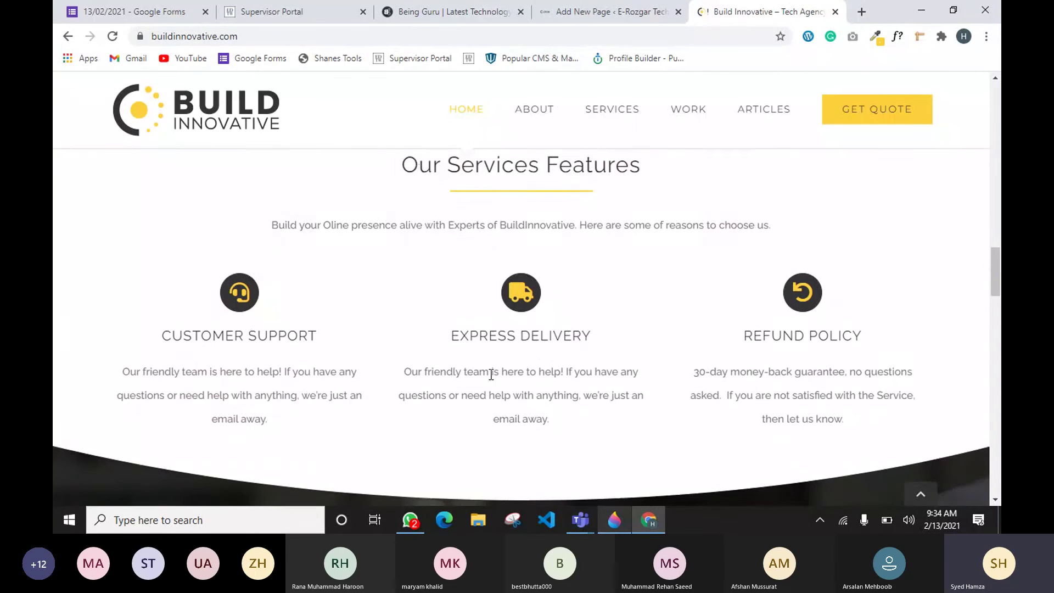
pyautogui.scroll(-5, 576, 351)
pyautogui.scroll(-5, 571, 315)
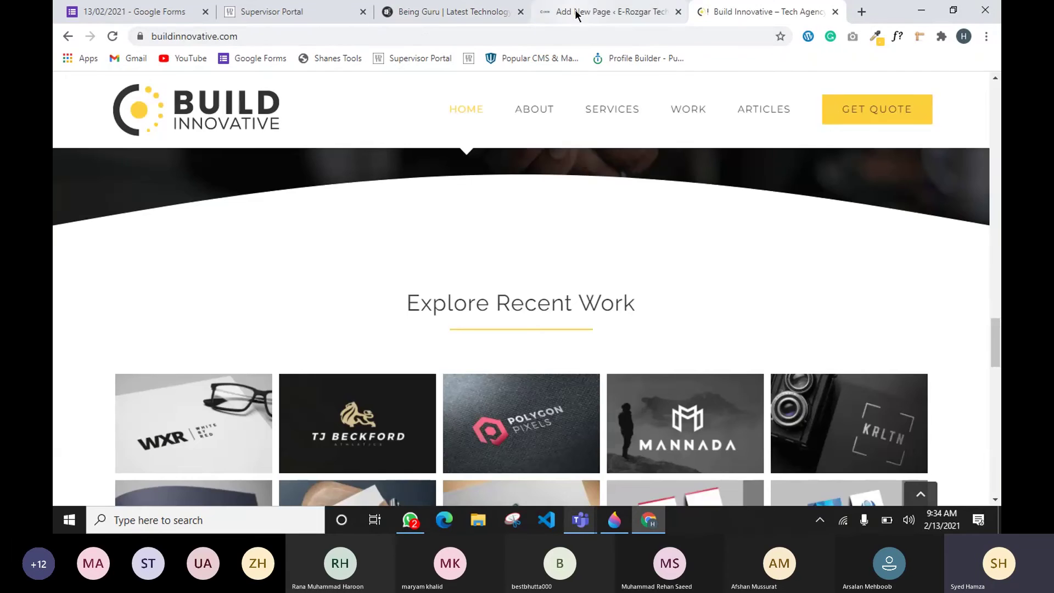
# Close the block library on the new WordPress page and compare the empty editor with the Build Innovative home page sections.
pyautogui.click(609, 12)
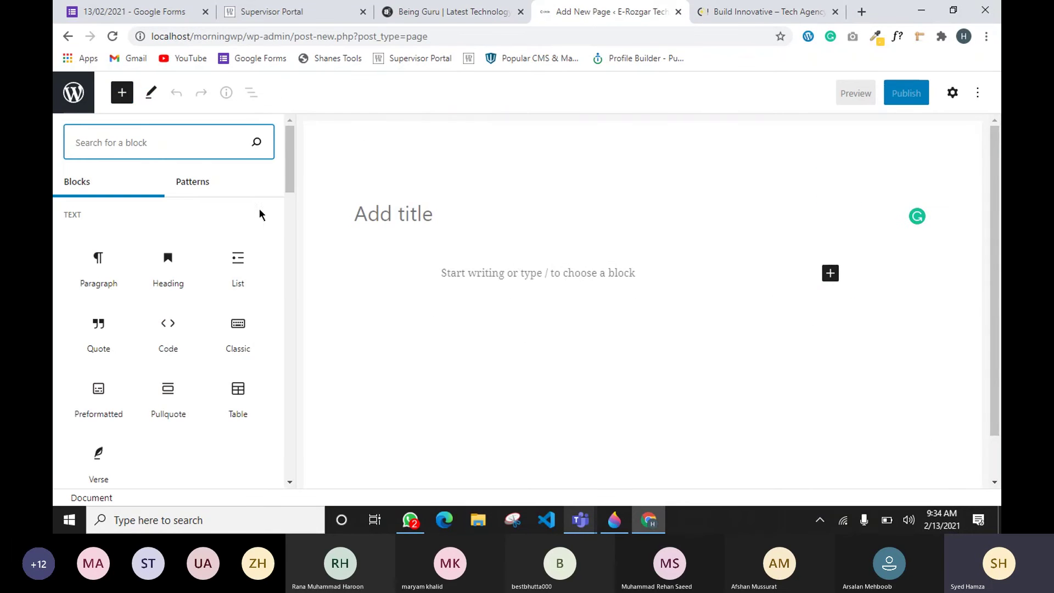
pyautogui.click(299, 144)
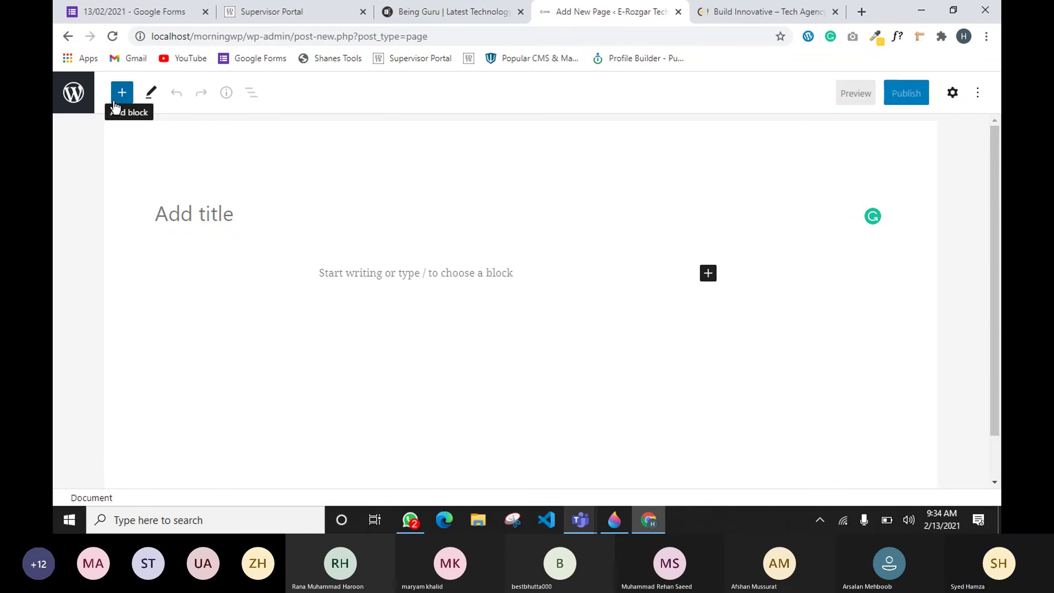
pyautogui.click(704, 14)
pyautogui.scroll(15, 565, 225)
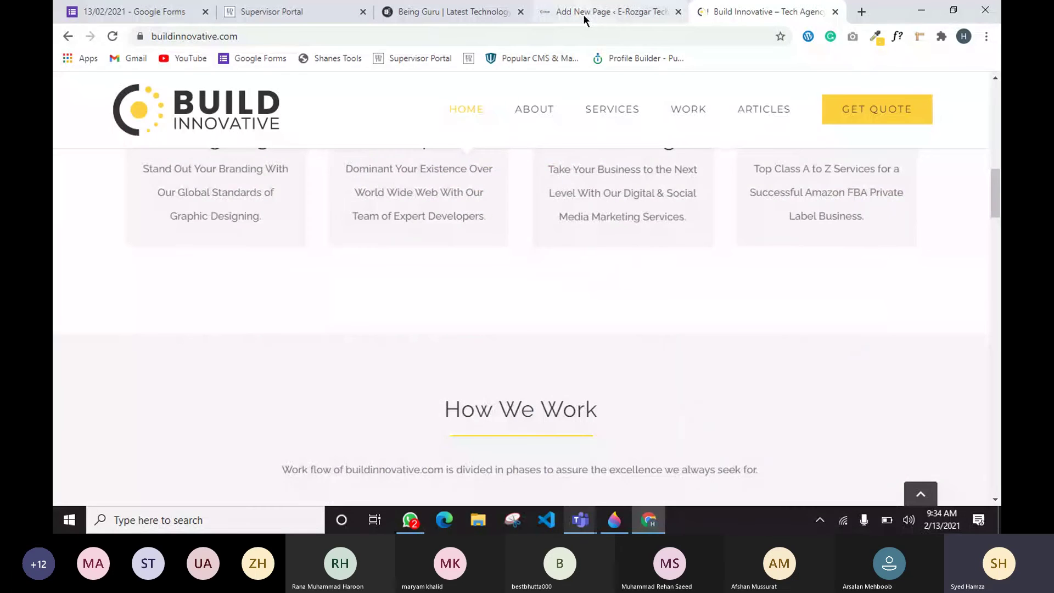
pyautogui.click(609, 11)
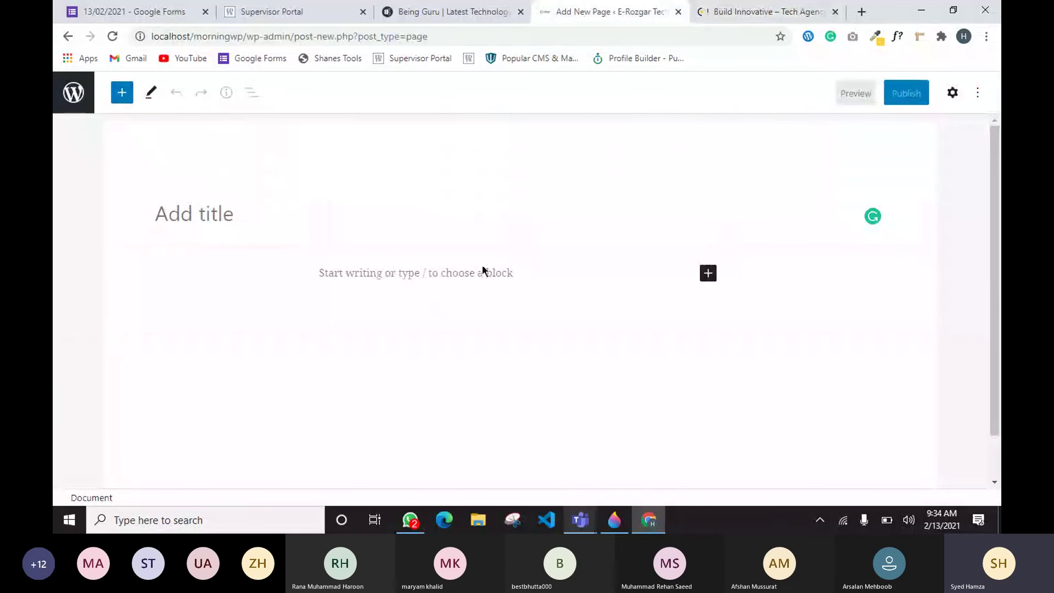
pyautogui.click(738, 7)
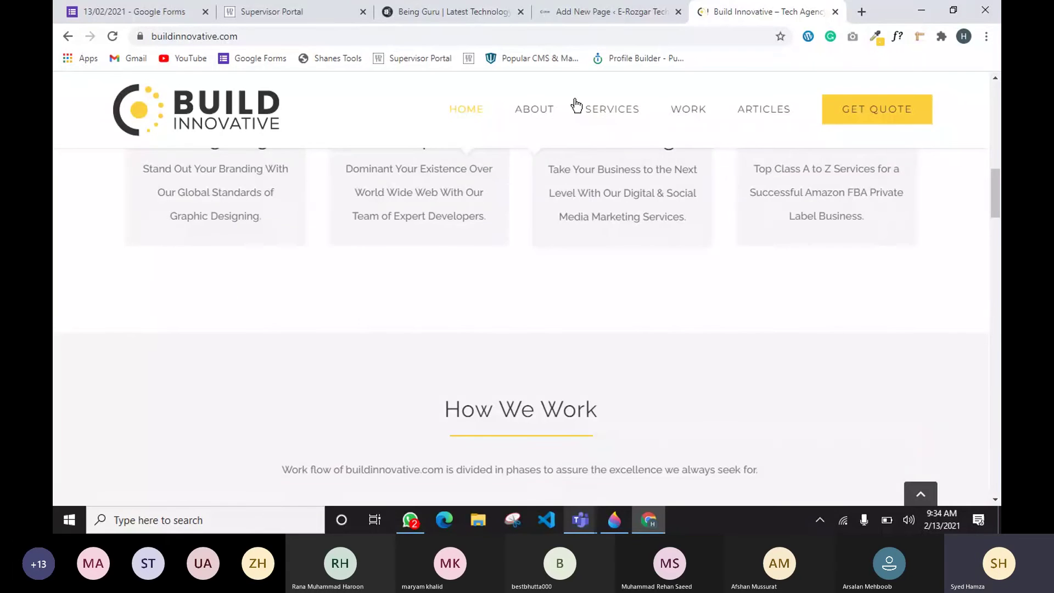
pyautogui.scroll(3, 80, 399)
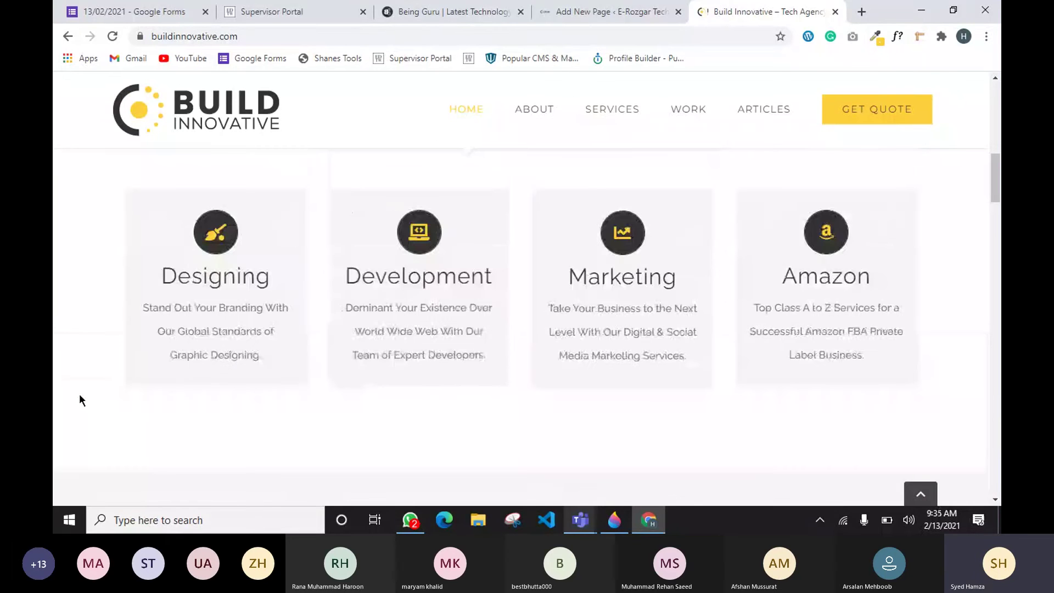
pyautogui.scroll(-5, 915, 268)
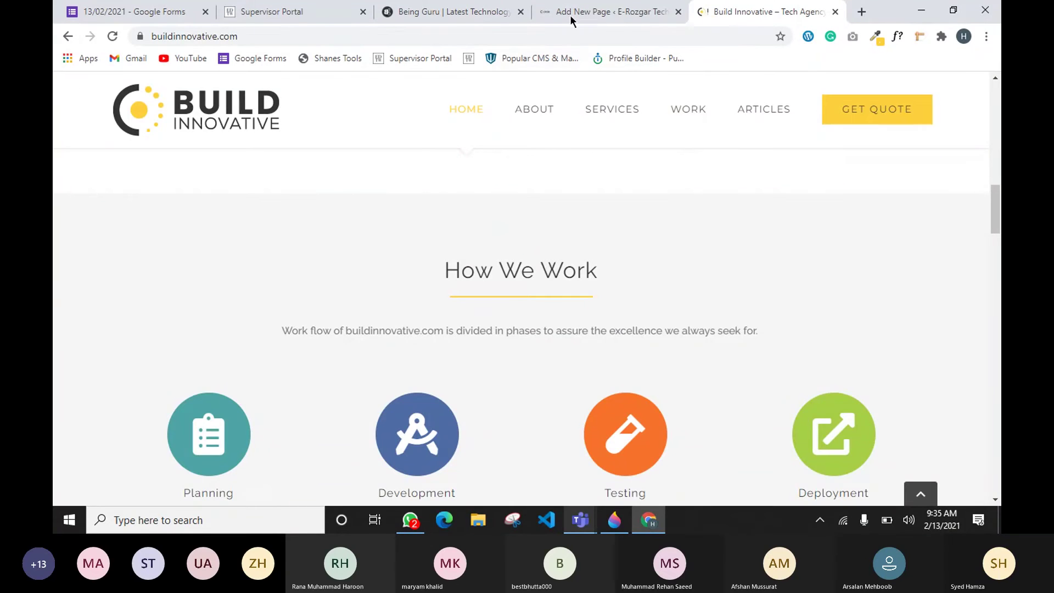
# View the text blocks available in the new WordPress page's block library and close the library.
pyautogui.click(610, 12)
pyautogui.click(118, 95)
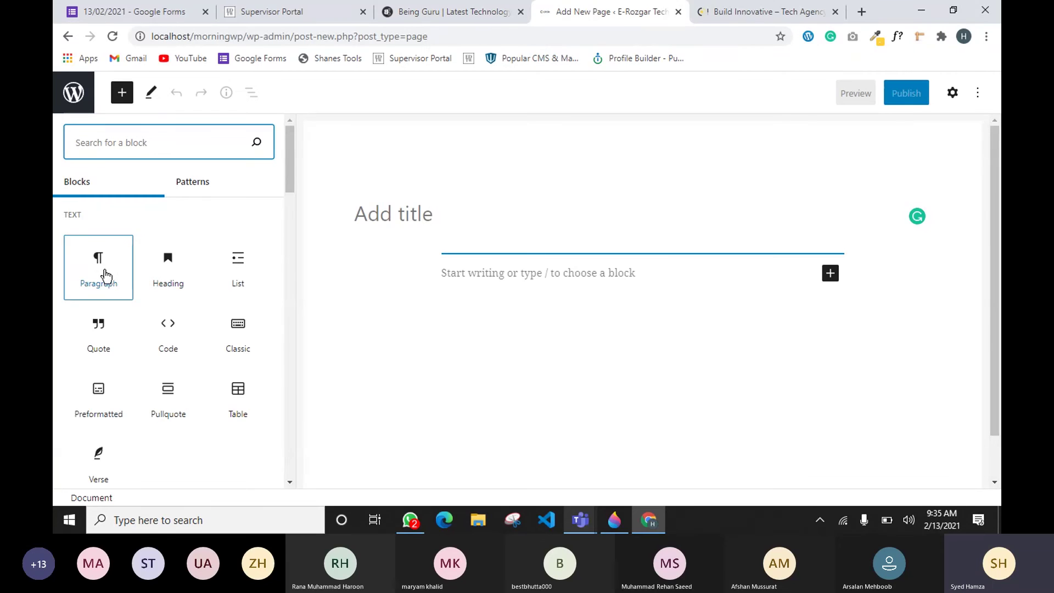
pyautogui.scroll(-1, 657, 147)
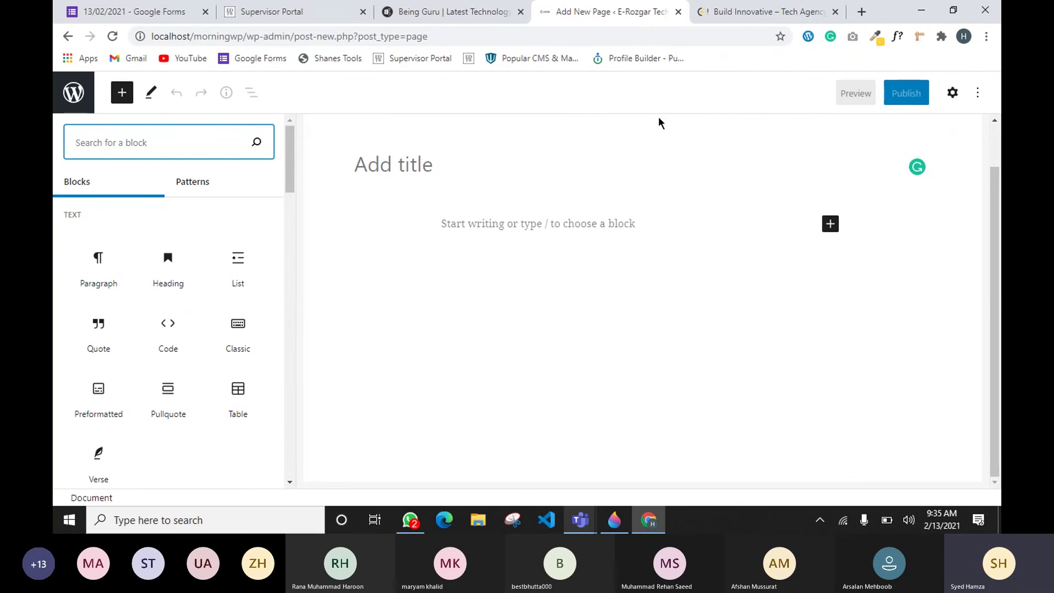
pyautogui.click(661, 169)
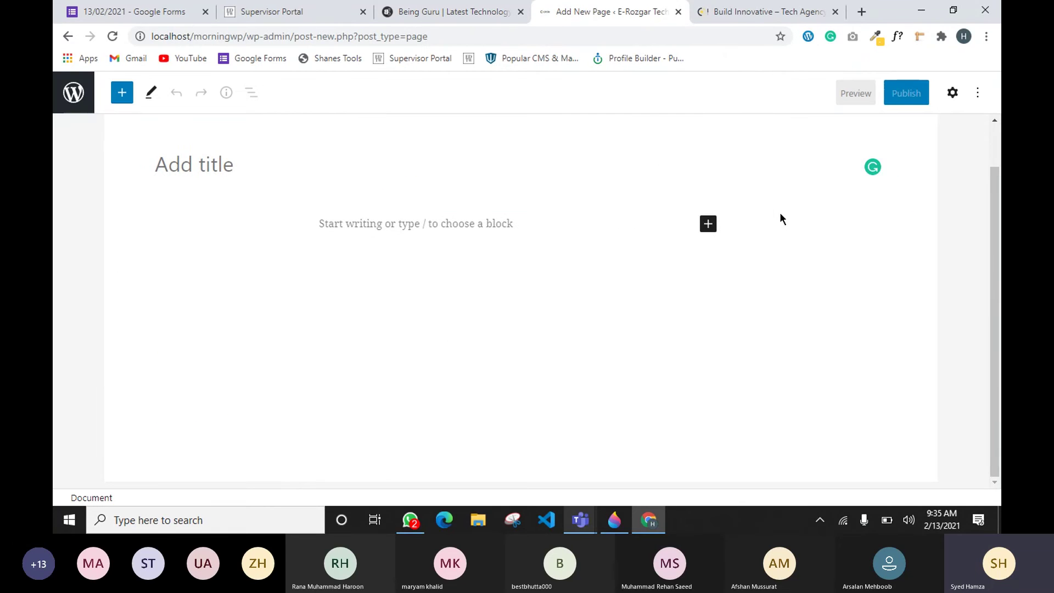
# Examine the Build Innovative home page sections, from "What We Are Providing" down to the company statistics.
pyautogui.click(743, 13)
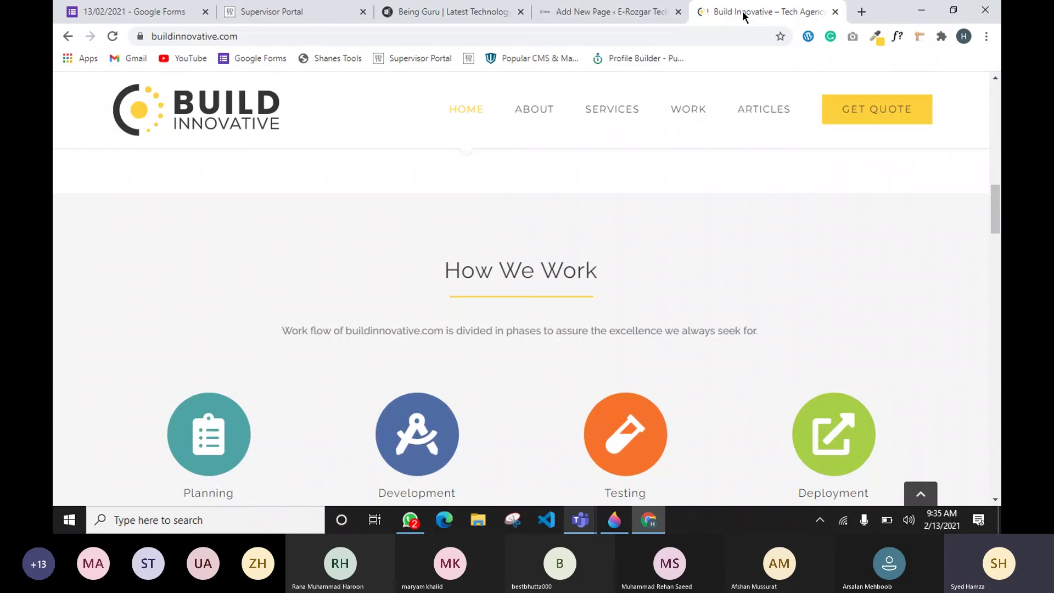
pyautogui.scroll(-3, 881, 251)
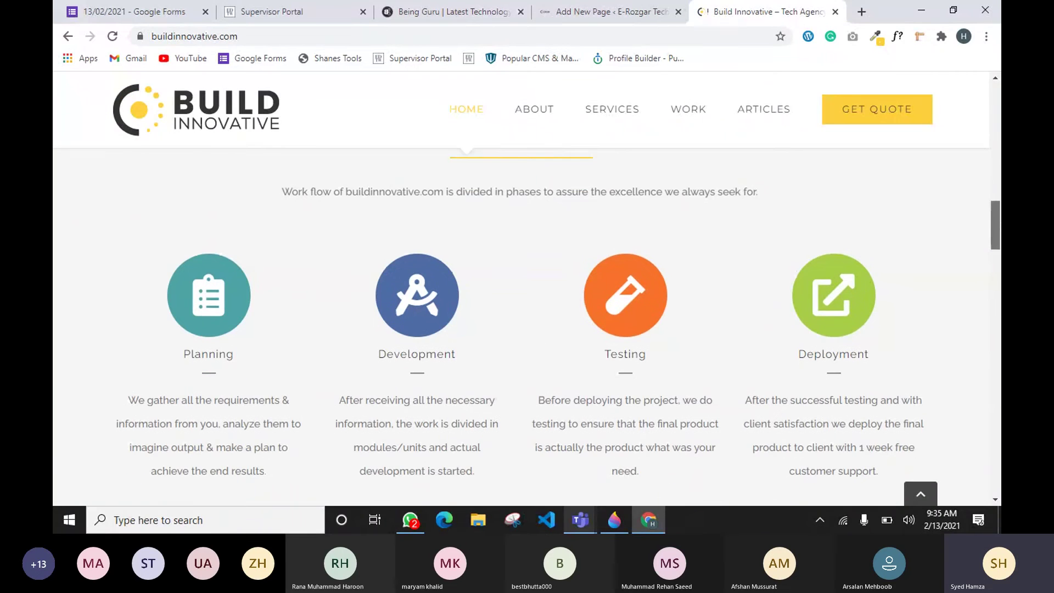
pyautogui.scroll(4, 881, 251)
pyautogui.scroll(8, 722, 406)
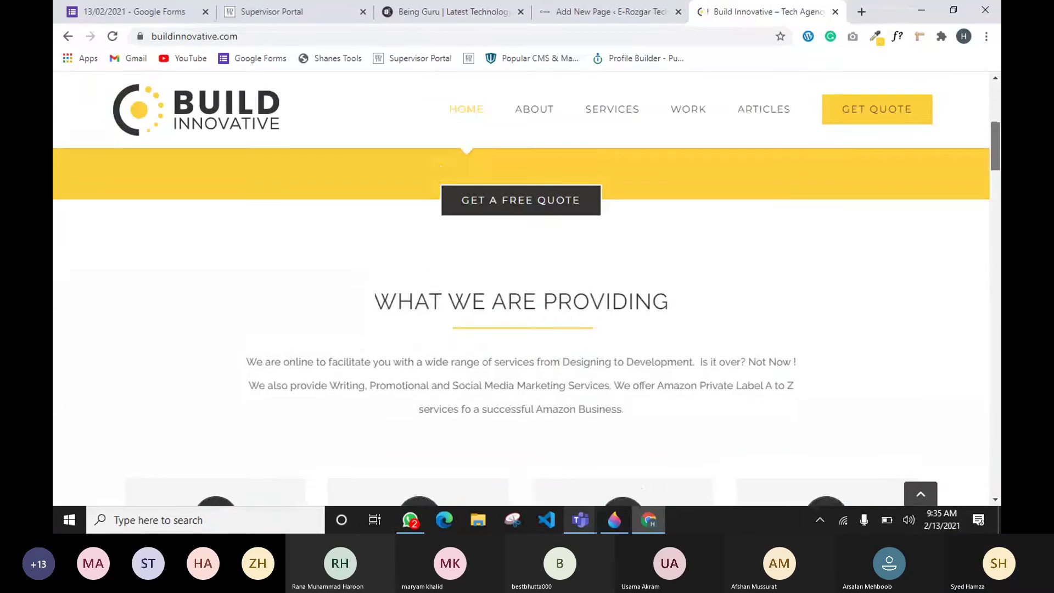
pyautogui.scroll(-1, 722, 407)
pyautogui.scroll(-1, 158, 374)
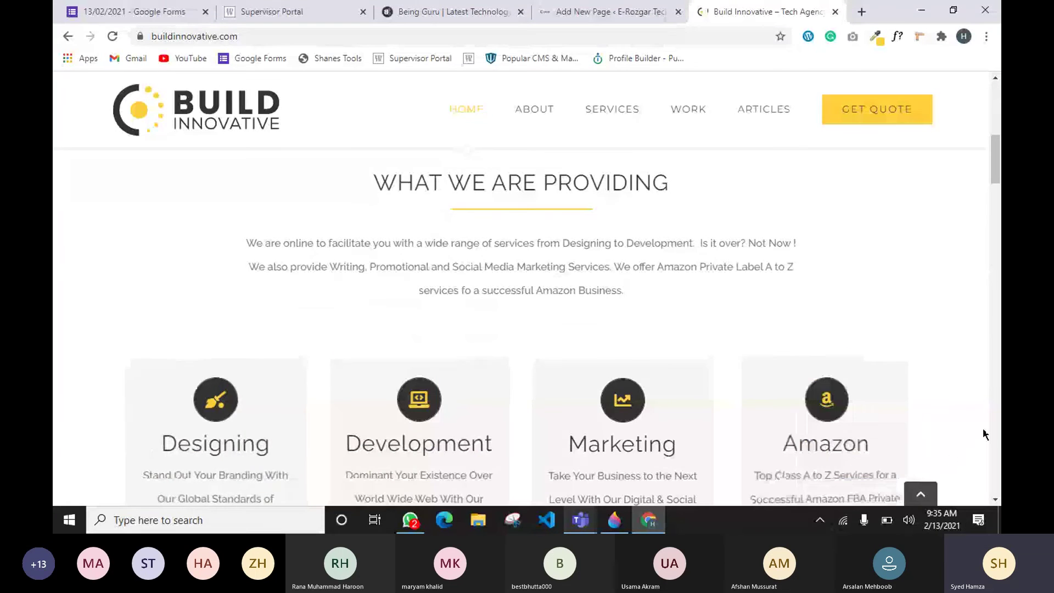
pyautogui.scroll(-2, 980, 385)
pyautogui.scroll(-4, 982, 387)
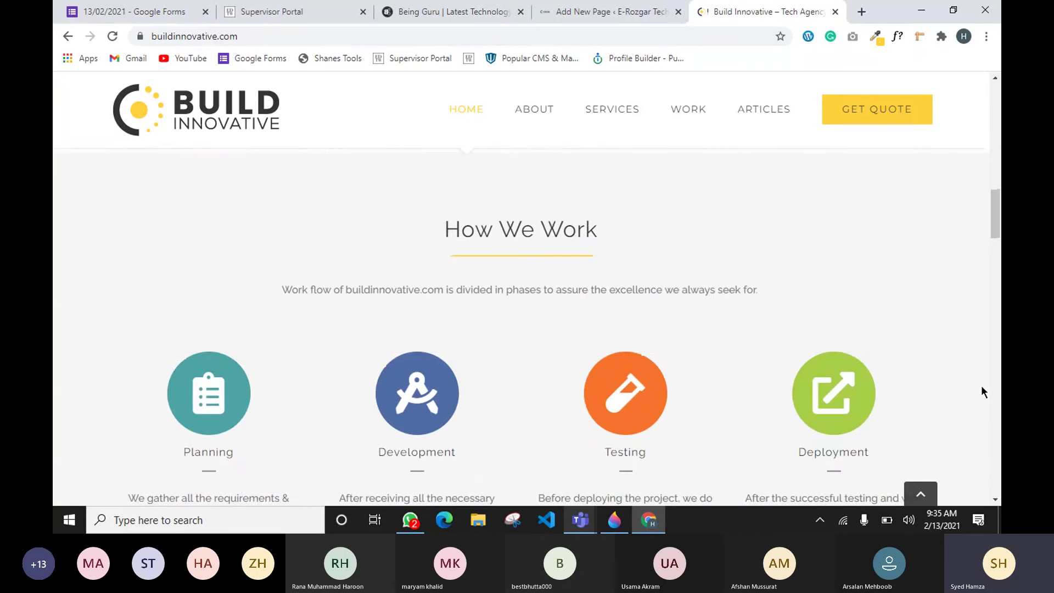
pyautogui.scroll(-4, 981, 387)
pyautogui.scroll(-6, 981, 391)
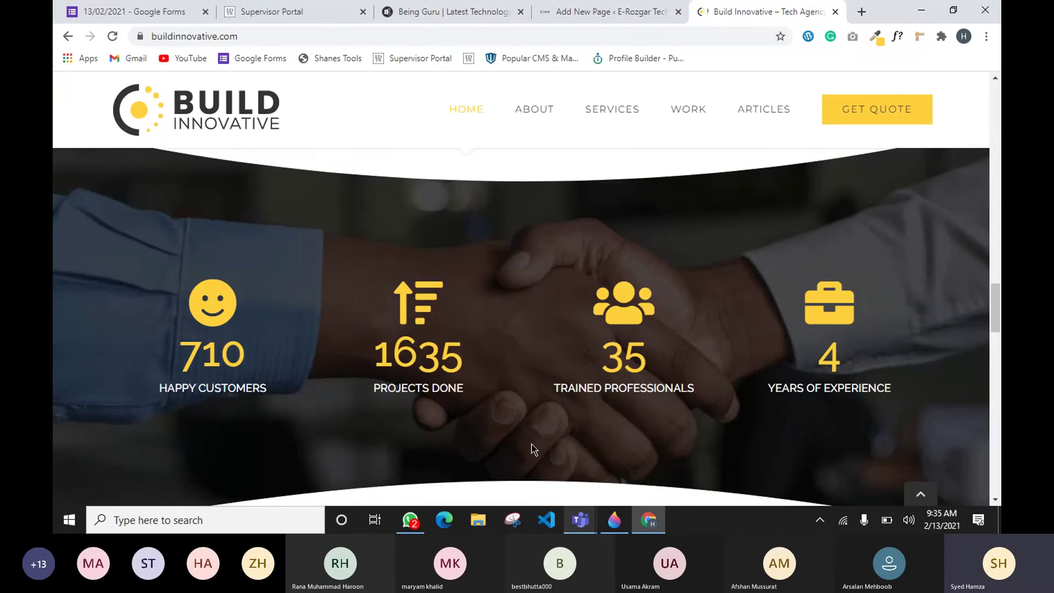
# Switch to Paint 3D and handwrite "Website Builder" in blue marker across the upper part of the blank canvas.
pyautogui.click(610, 521)
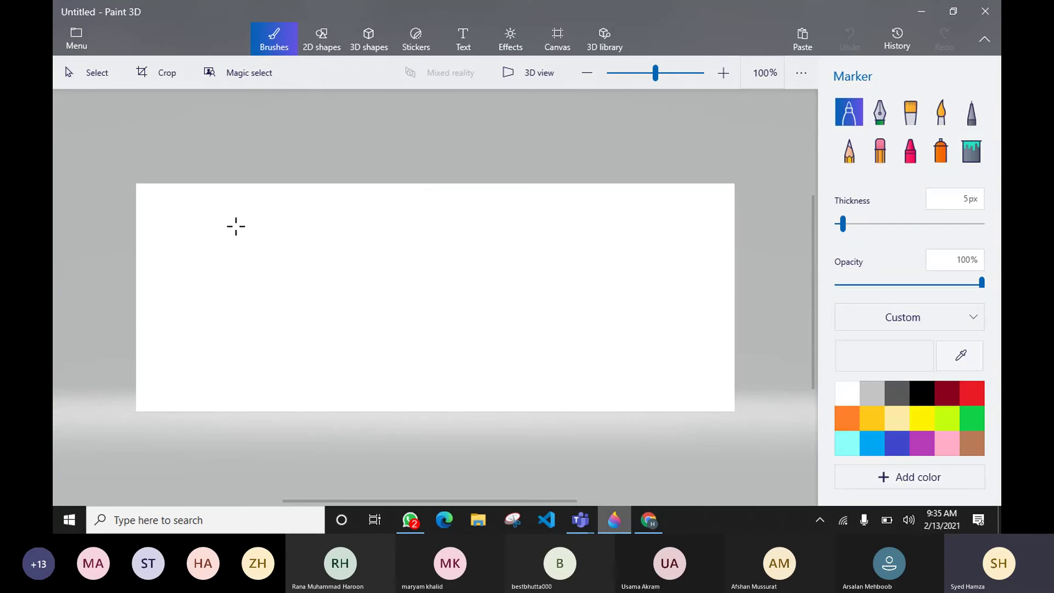
pyautogui.moveTo(236, 227)
pyautogui.mouseDown()
pyautogui.moveTo(282, 229)
pyautogui.moveTo(285, 246)
pyautogui.moveTo(311, 241)
pyautogui.moveTo(299, 251)
pyautogui.moveTo(317, 236)
pyautogui.moveTo(341, 256)
pyautogui.mouseUp()
pyautogui.click(338, 216)
pyautogui.moveTo(349, 215)
pyautogui.mouseDown()
pyautogui.moveTo(367, 244)
pyautogui.moveTo(374, 232)
pyautogui.moveTo(391, 236)
pyautogui.mouseUp()
pyautogui.moveTo(343, 239); pyautogui.dragTo(357, 232)
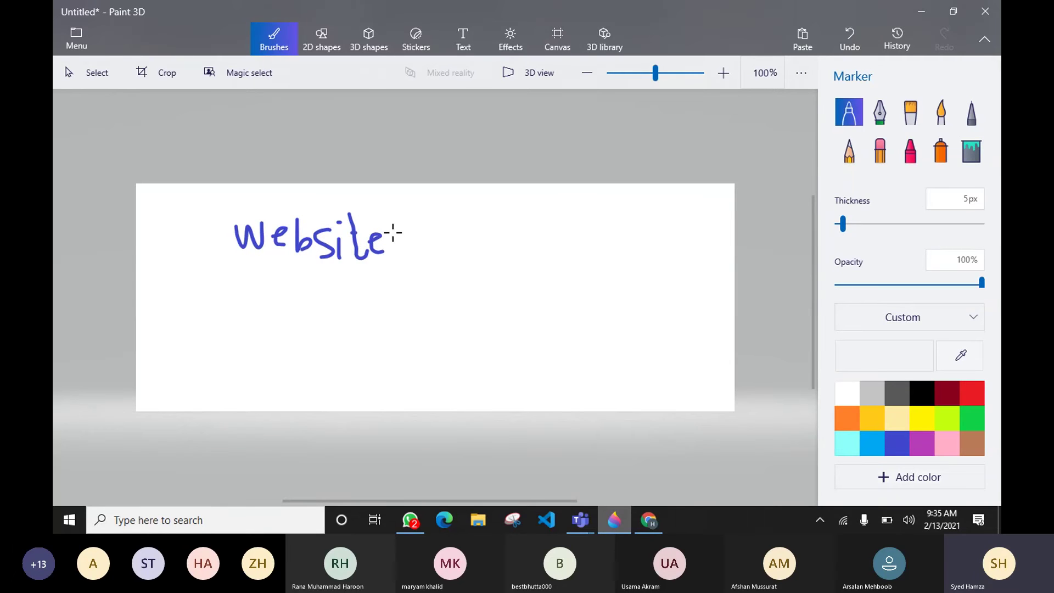
pyautogui.moveTo(434, 219)
pyautogui.mouseDown()
pyautogui.moveTo(436, 256)
pyautogui.moveTo(442, 218)
pyautogui.moveTo(457, 244)
pyautogui.moveTo(439, 255)
pyautogui.moveTo(494, 231)
pyautogui.moveTo(495, 249)
pyautogui.moveTo(504, 212)
pyautogui.moveTo(536, 255)
pyautogui.moveTo(549, 233)
pyautogui.moveTo(560, 251)
pyautogui.moveTo(581, 224)
pyautogui.mouseUp()
# Handwrite "Page Builder" in blue marker below the "Website Builder" line.
pyautogui.moveTo(258, 301)
pyautogui.mouseDown()
pyautogui.moveTo(273, 357)
pyautogui.moveTo(272, 301)
pyautogui.moveTo(264, 332)
pyautogui.moveTo(297, 317)
pyautogui.moveTo(305, 340)
pyautogui.moveTo(331, 322)
pyautogui.moveTo(324, 362)
pyautogui.mouseUp()
pyautogui.moveTo(347, 326)
pyautogui.mouseDown()
pyautogui.moveTo(362, 313)
pyautogui.moveTo(368, 333)
pyautogui.mouseUp()
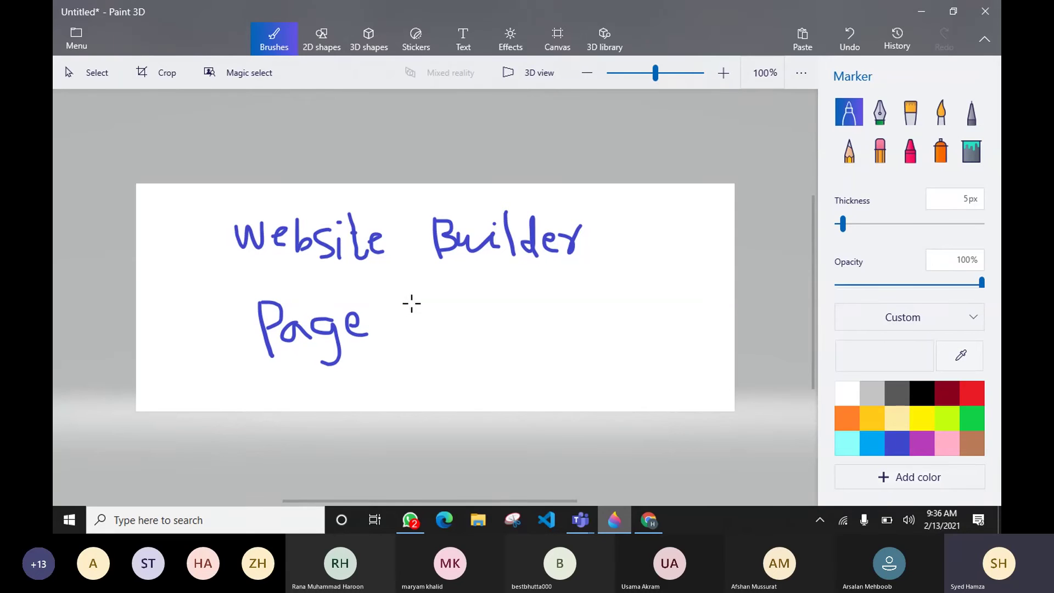
pyautogui.moveTo(412, 300); pyautogui.dragTo(427, 345)
pyautogui.moveTo(412, 300)
pyautogui.mouseDown()
pyautogui.moveTo(454, 342)
pyautogui.moveTo(425, 349)
pyautogui.mouseUp()
pyautogui.moveTo(456, 321)
pyautogui.mouseDown()
pyautogui.moveTo(463, 331)
pyautogui.moveTo(481, 324)
pyautogui.moveTo(485, 336)
pyautogui.mouseUp()
pyautogui.click(479, 310)
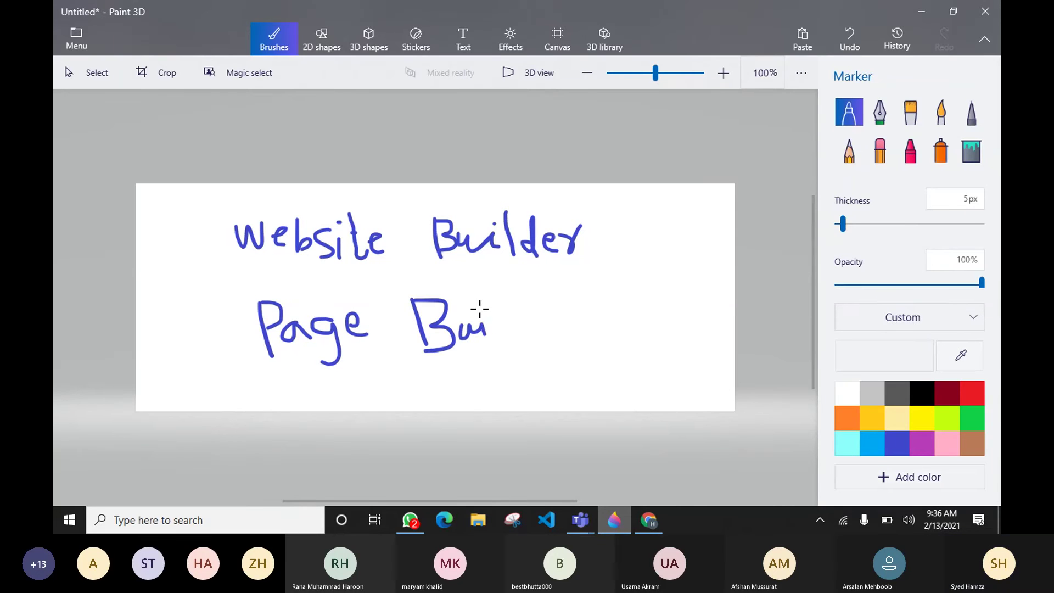
pyautogui.moveTo(486, 298)
pyautogui.mouseDown()
pyautogui.moveTo(493, 339)
pyautogui.moveTo(544, 330)
pyautogui.moveTo(563, 345)
pyautogui.mouseUp()
pyautogui.moveTo(572, 329)
pyautogui.mouseDown()
pyautogui.moveTo(582, 336)
pyautogui.moveTo(596, 314)
pyautogui.mouseUp()
pyautogui.moveTo(524, 304)
pyautogui.mouseDown()
pyautogui.moveTo(522, 329)
pyautogui.moveTo(509, 330)
pyautogui.mouseUp()
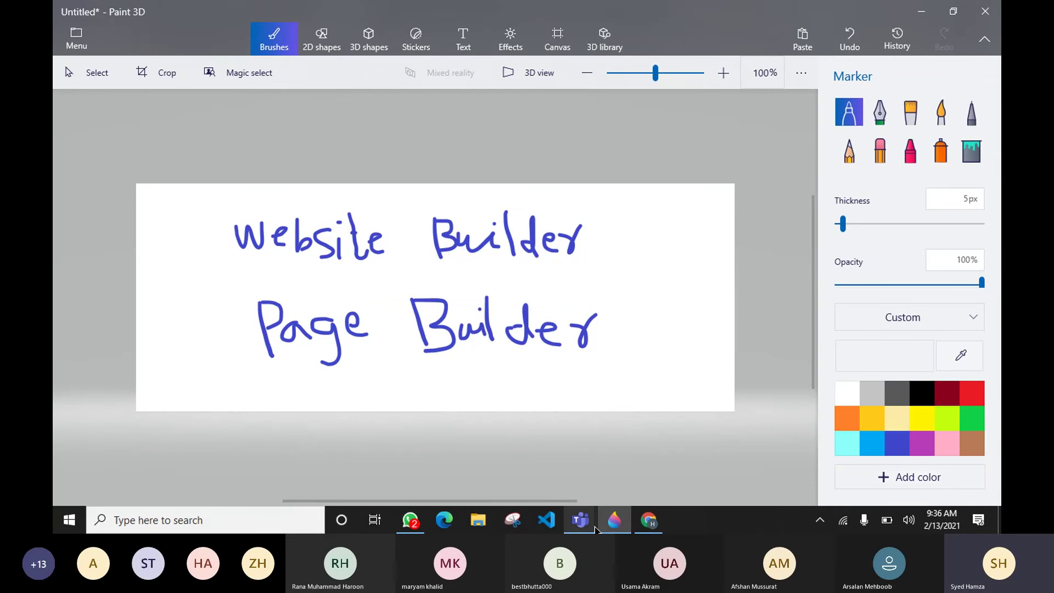
# Check the block library of the new WordPress page in Chrome, close it, and return to the Paint 3D notes.
pyautogui.click(649, 523)
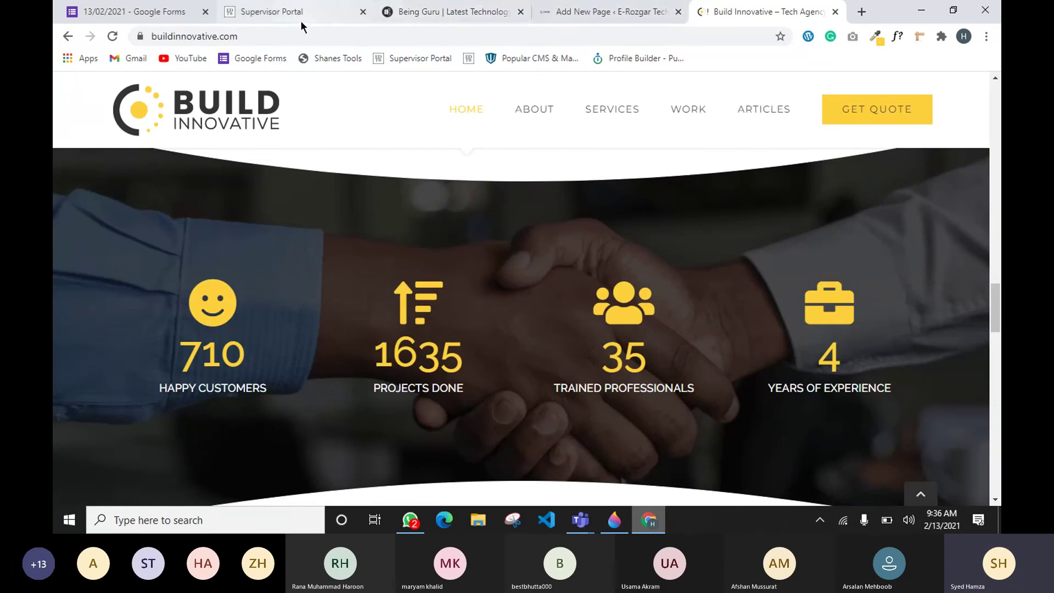
pyautogui.click(577, 11)
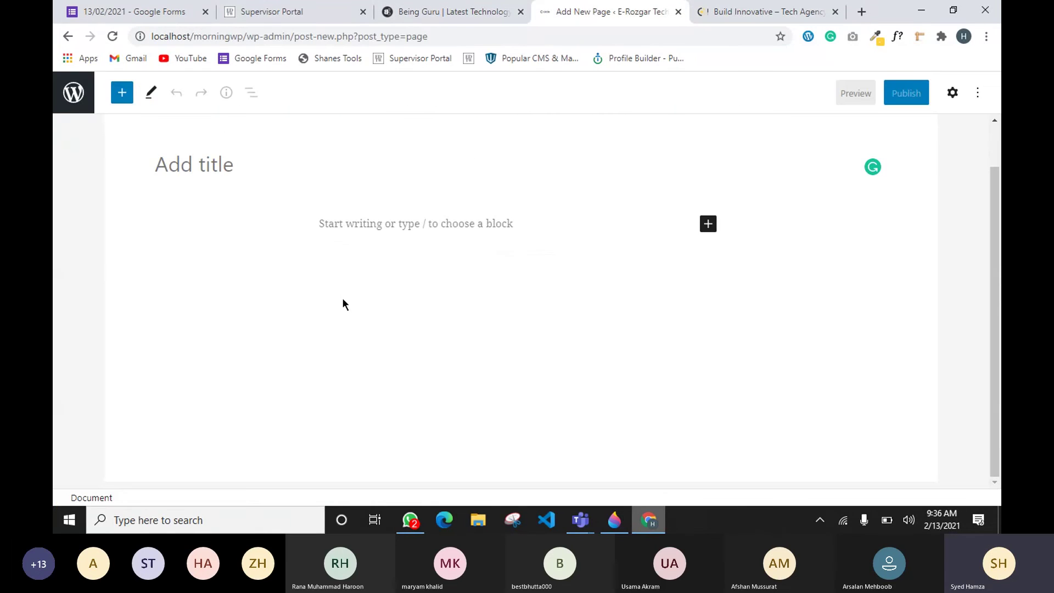
pyautogui.click(123, 95)
pyautogui.click(327, 118)
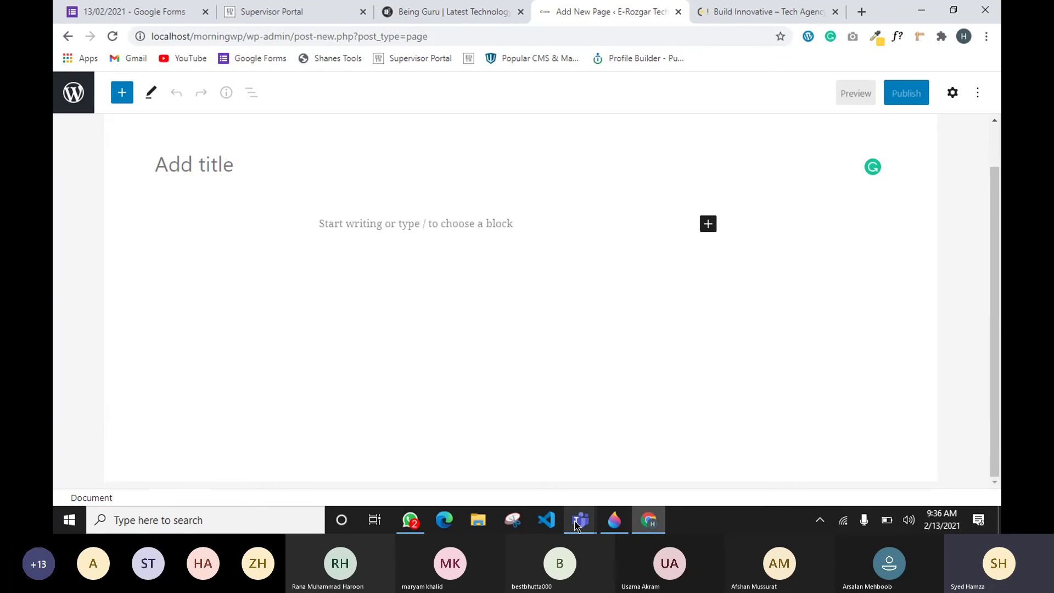
pyautogui.click(609, 522)
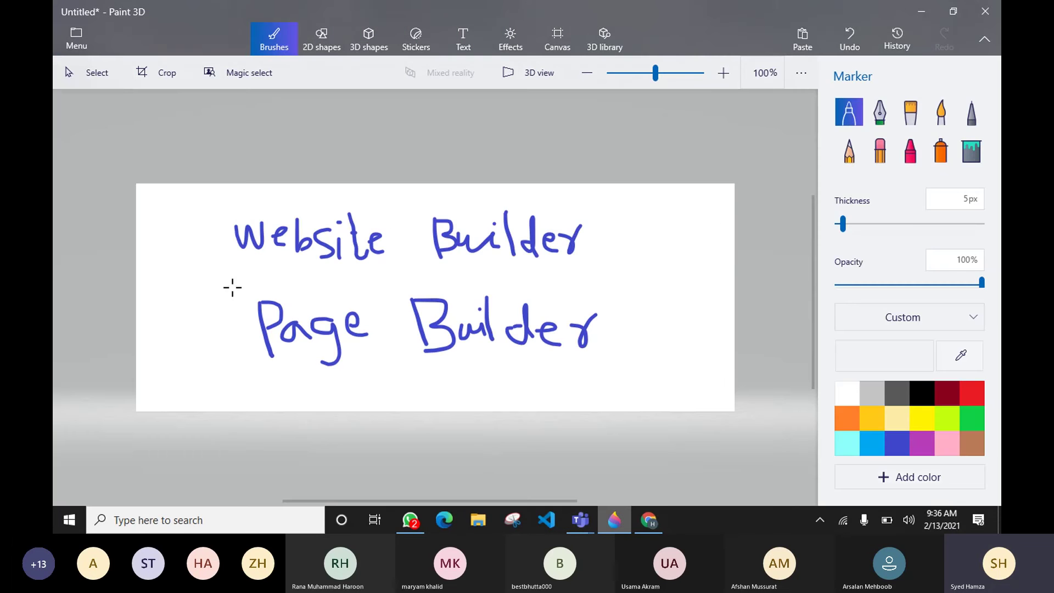
# Draw a blue bracket around the "Website Builder" and "Page Builder" lines and handwrite "External" beside it.
pyautogui.moveTo(214, 207)
pyautogui.mouseDown()
pyautogui.moveTo(202, 207)
pyautogui.moveTo(225, 325)
pyautogui.moveTo(241, 376)
pyautogui.moveTo(263, 377)
pyautogui.mouseUp()
pyautogui.moveTo(145, 274)
pyautogui.mouseDown()
pyautogui.moveTo(167, 302)
pyautogui.moveTo(160, 275)
pyautogui.moveTo(174, 301)
pyautogui.mouseUp()
pyautogui.moveTo(167, 284)
pyautogui.mouseDown()
pyautogui.moveTo(191, 301)
pyautogui.moveTo(203, 288)
pyautogui.mouseUp()
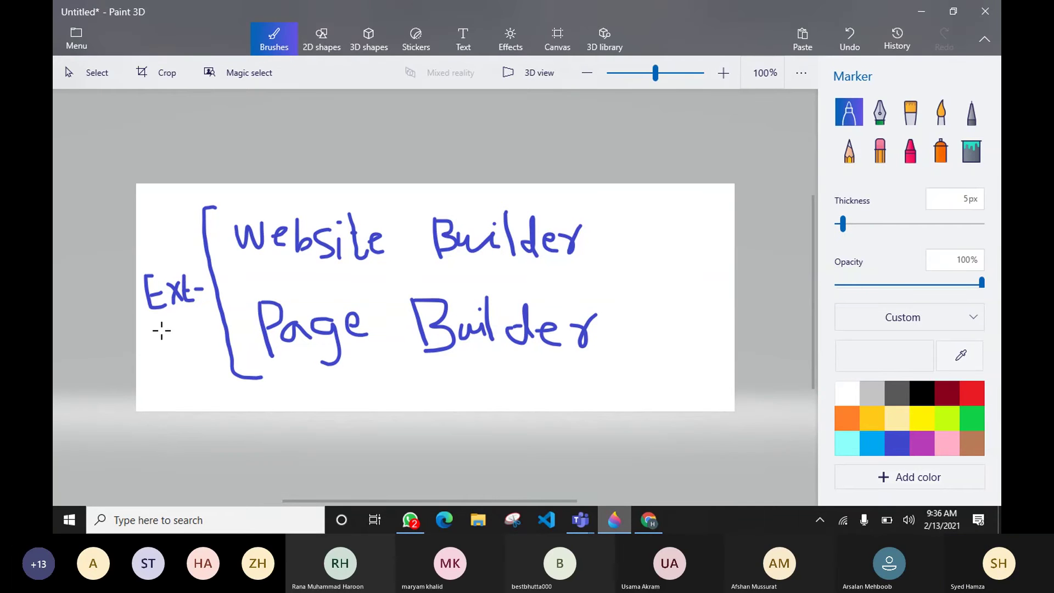
pyautogui.moveTo(148, 343)
pyautogui.mouseDown()
pyautogui.moveTo(208, 333)
pyautogui.moveTo(225, 344)
pyautogui.mouseUp()
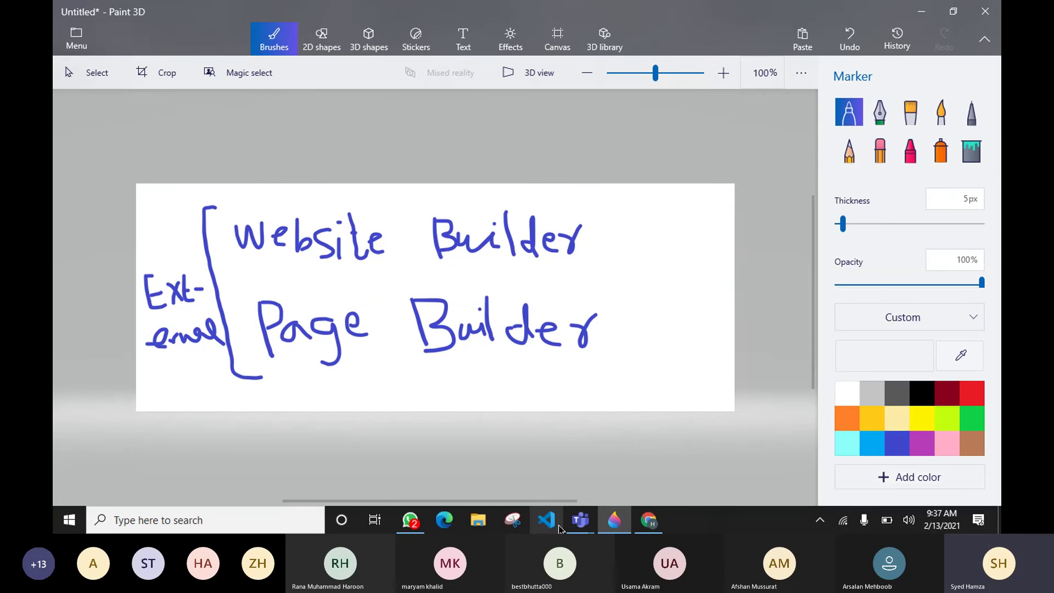
# Check the participants in the Teams meeting window and return to the Paint 3D notes.
pyautogui.moveTo(581, 520)
pyautogui.click(530, 469)
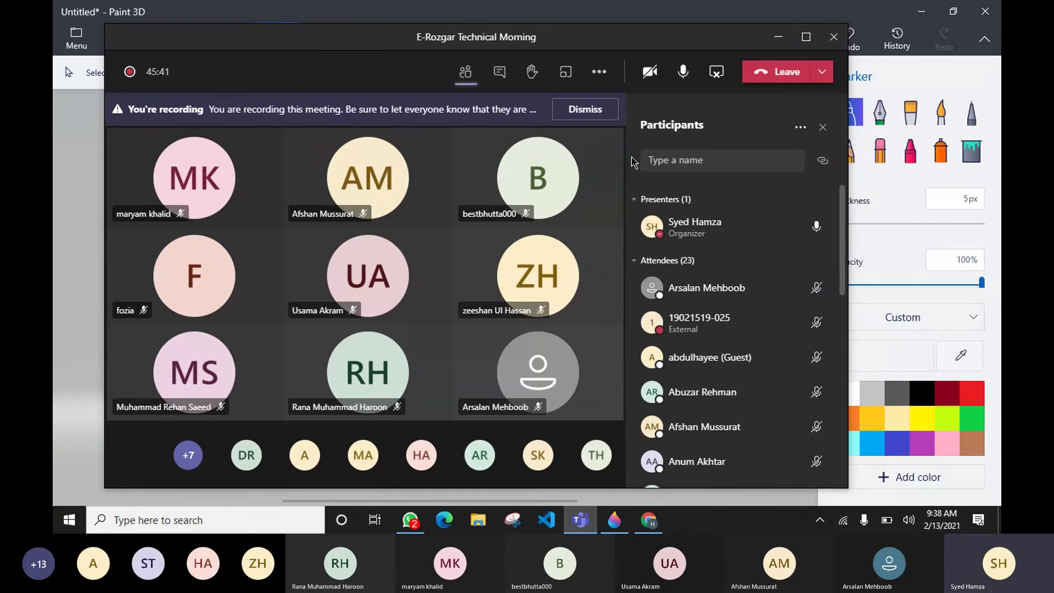
pyautogui.click(60, 322)
pyautogui.moveTo(444, 345)
pyautogui.mouseDown()
pyautogui.moveTo(427, 354)
pyautogui.moveTo(447, 349)
pyautogui.mouseUp()
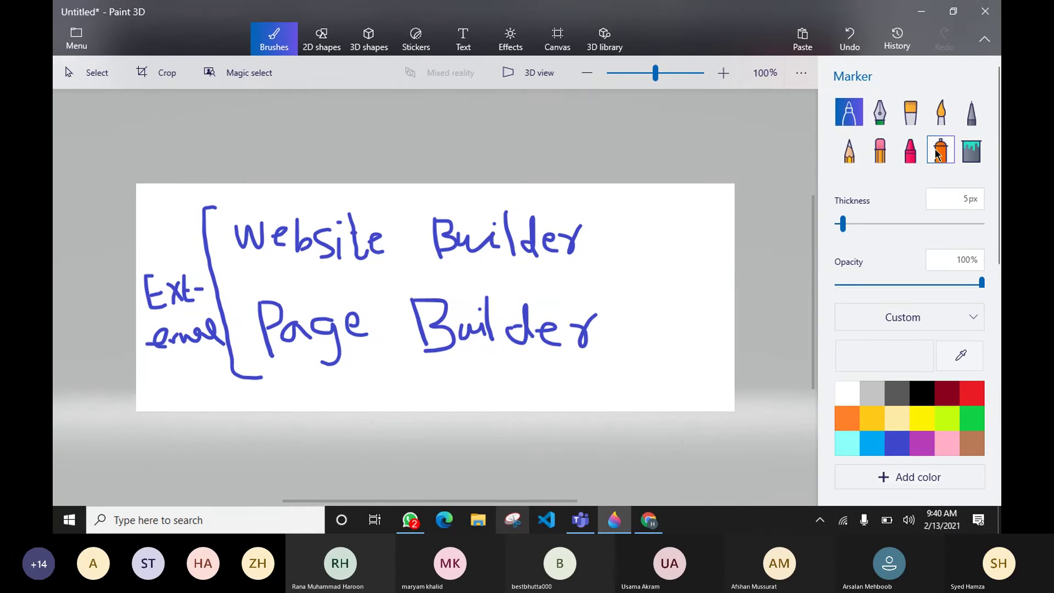
# Erase all the handwritten notes from the canvas with a 200 px eraser.
pyautogui.click(880, 149)
pyautogui.moveTo(662, 347); pyautogui.dragTo(257, 308)
pyautogui.moveTo(854, 223); pyautogui.dragTo(981, 223)
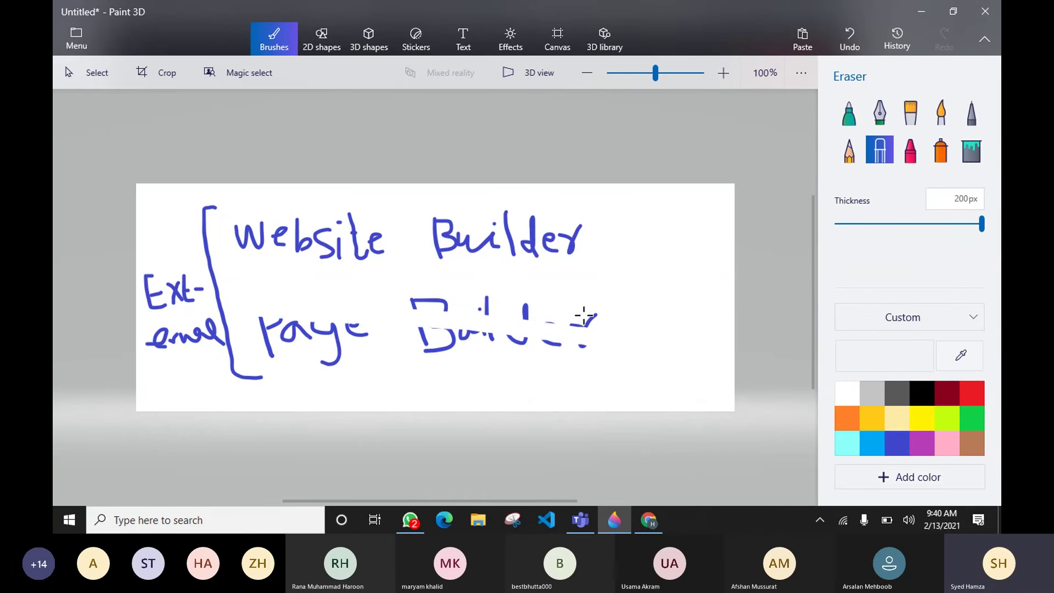
pyautogui.moveTo(587, 329)
pyautogui.mouseDown()
pyautogui.moveTo(595, 212)
pyautogui.moveTo(633, 192)
pyautogui.mouseUp()
pyautogui.click(849, 112)
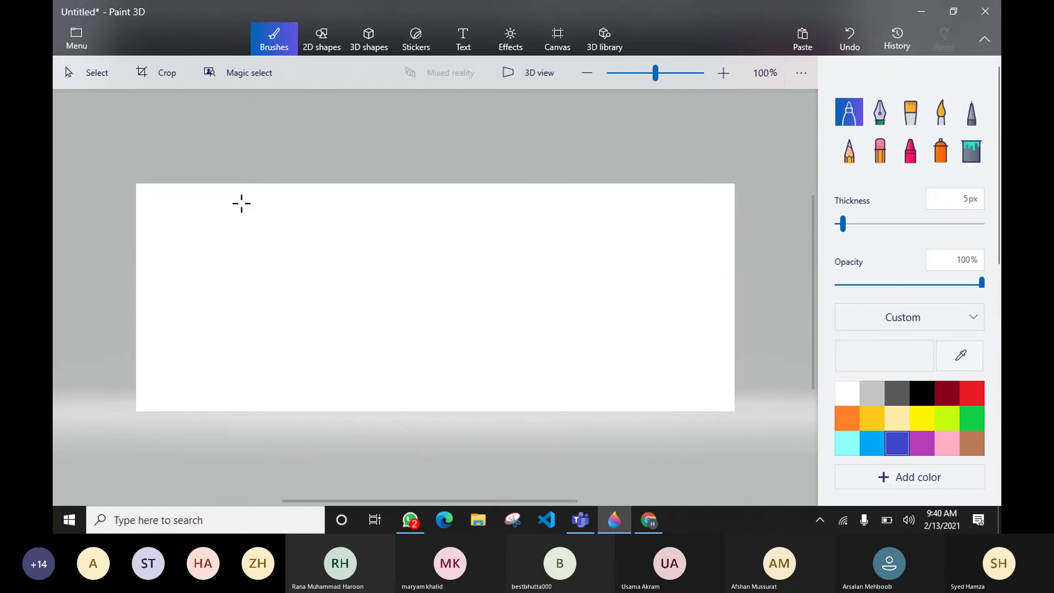
pyautogui.moveTo(282, 216)
pyautogui.mouseDown()
pyautogui.moveTo(186, 215)
pyautogui.moveTo(198, 364)
pyautogui.moveTo(295, 389)
pyautogui.moveTo(345, 388)
pyautogui.moveTo(331, 209)
pyautogui.moveTo(238, 211)
pyautogui.mouseUp()
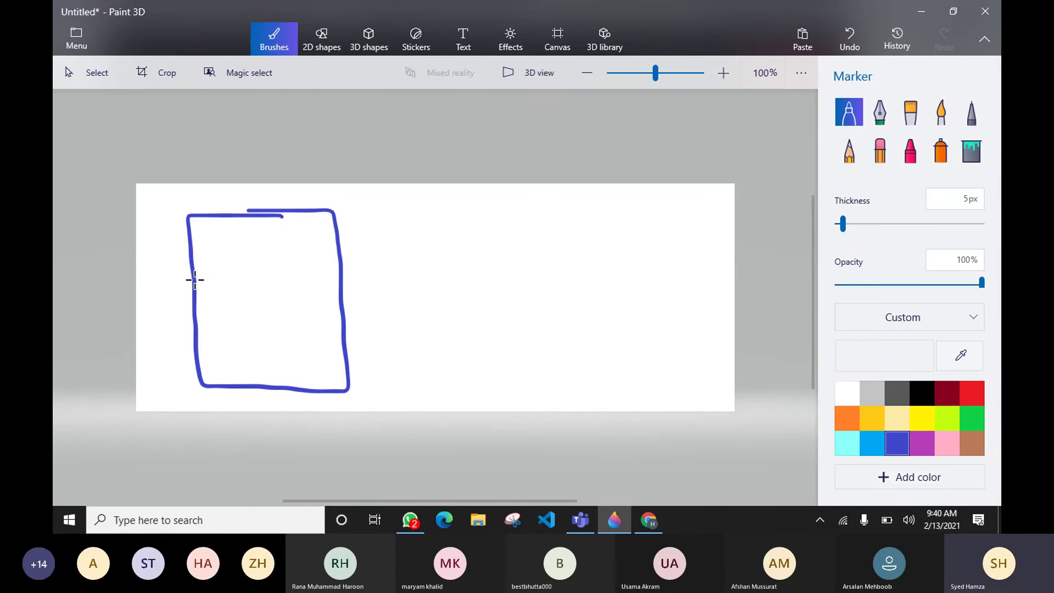
pyautogui.hotkey('ctrl', 'z')
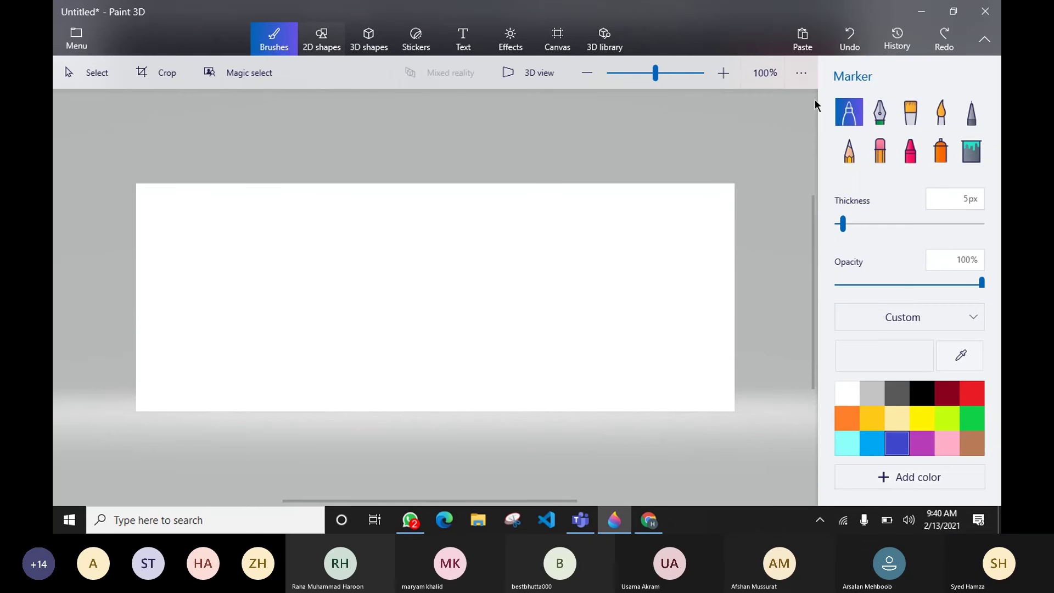
# Draw a large black square outline on the canvas's left half and place a copy of it on the right half.
pyautogui.click(322, 39)
pyautogui.click(909, 187)
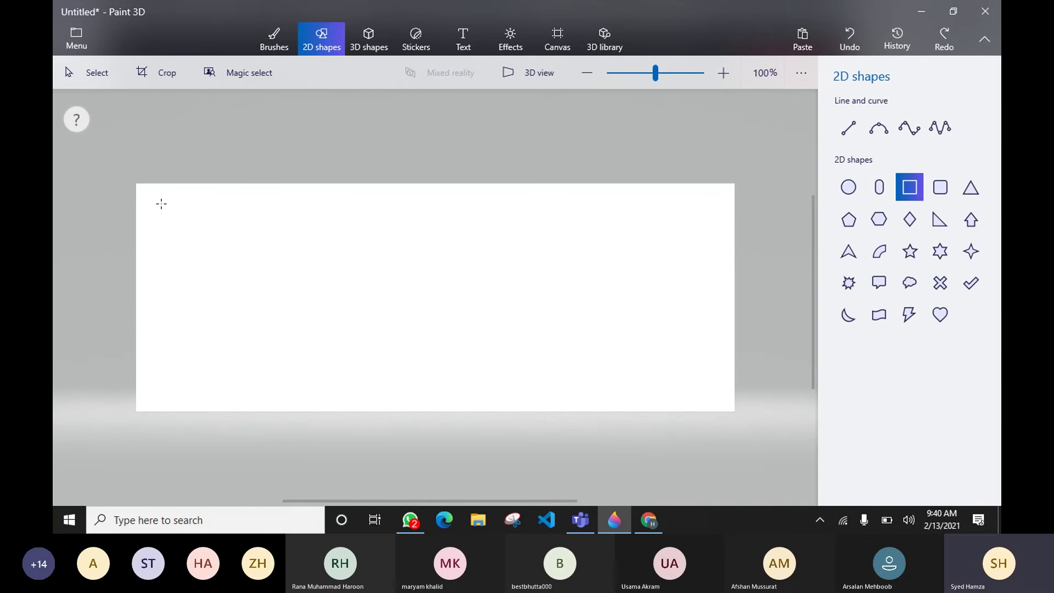
pyautogui.moveTo(162, 205); pyautogui.dragTo(400, 384)
pyautogui.click(445, 331)
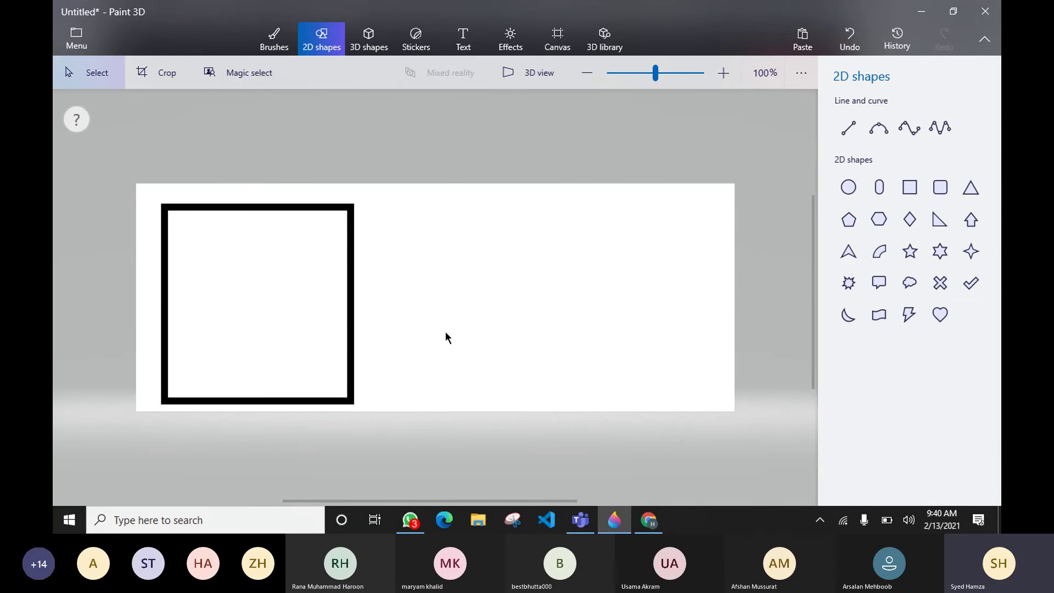
pyautogui.hotkey('ctrl', 'v')
pyautogui.moveTo(377, 291); pyautogui.dragTo(565, 294)
pyautogui.click(322, 38)
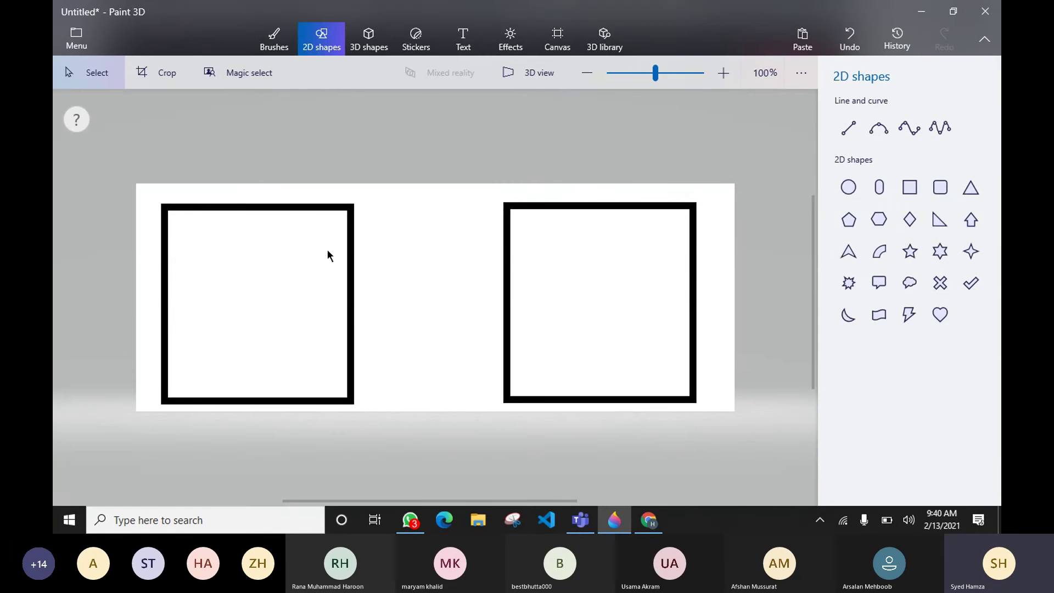
# Look at the new WordPress page editor in Chrome and return to the Paint 3D canvas.
pyautogui.moveTo(648, 519)
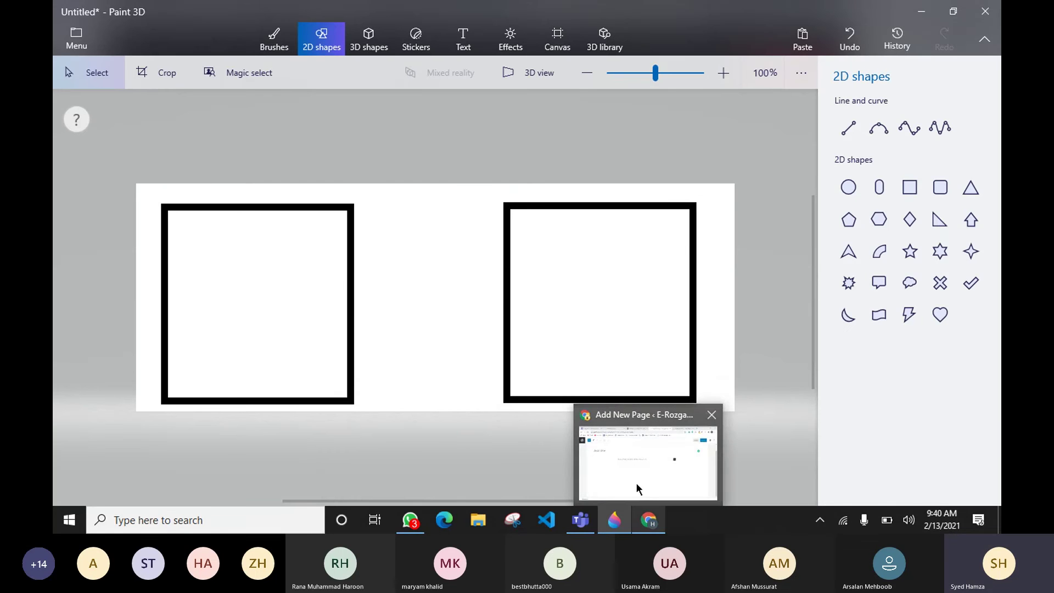
pyautogui.click(638, 488)
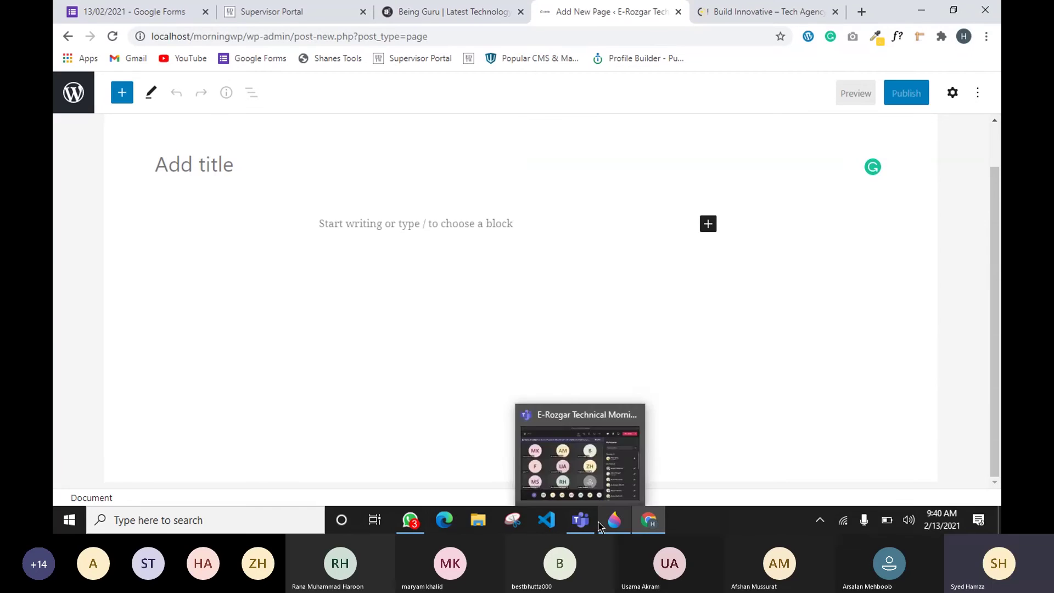
pyautogui.moveTo(614, 518)
pyautogui.click(614, 487)
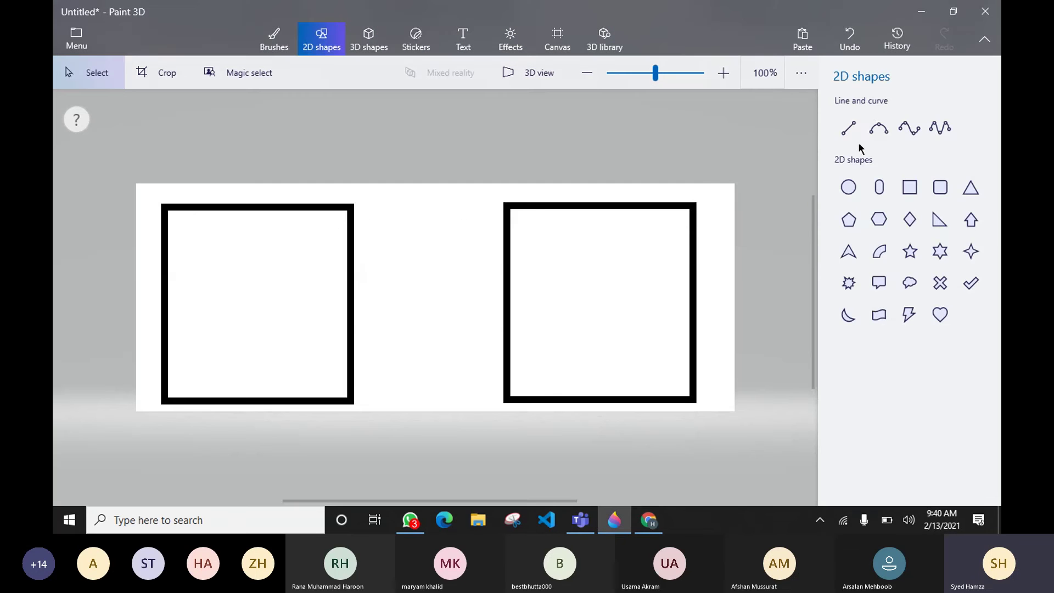
# Sketch short blue marker lines inside both squares and an arrow from the left square toward the right one.
pyautogui.click(265, 40)
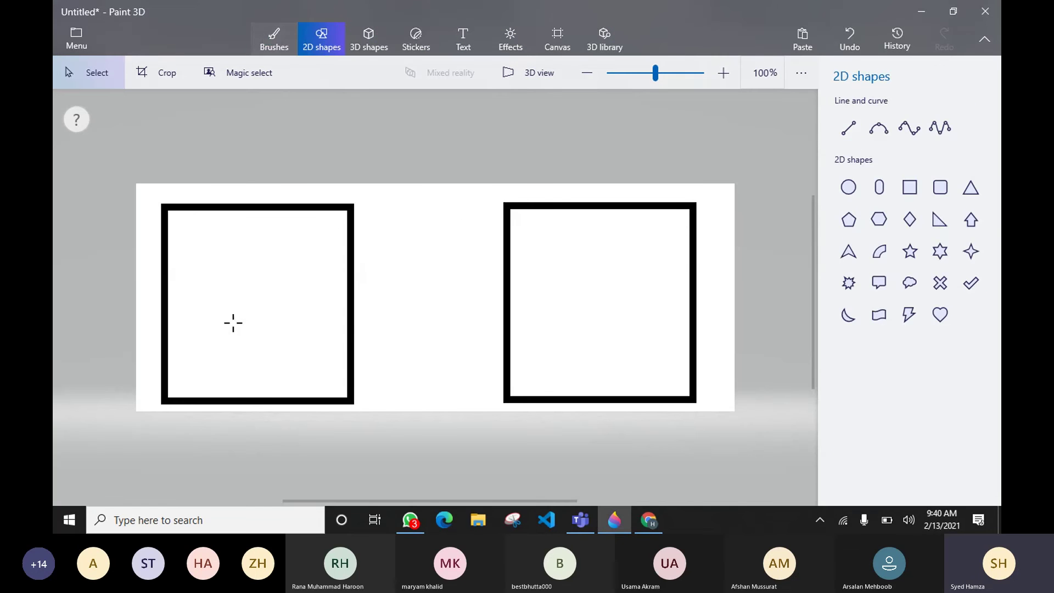
pyautogui.moveTo(200, 228)
pyautogui.mouseDown()
pyautogui.moveTo(256, 229)
pyautogui.moveTo(261, 269)
pyautogui.moveTo(243, 291)
pyautogui.mouseUp()
pyautogui.moveTo(234, 303); pyautogui.dragTo(267, 311)
pyautogui.moveTo(247, 332); pyautogui.dragTo(319, 341)
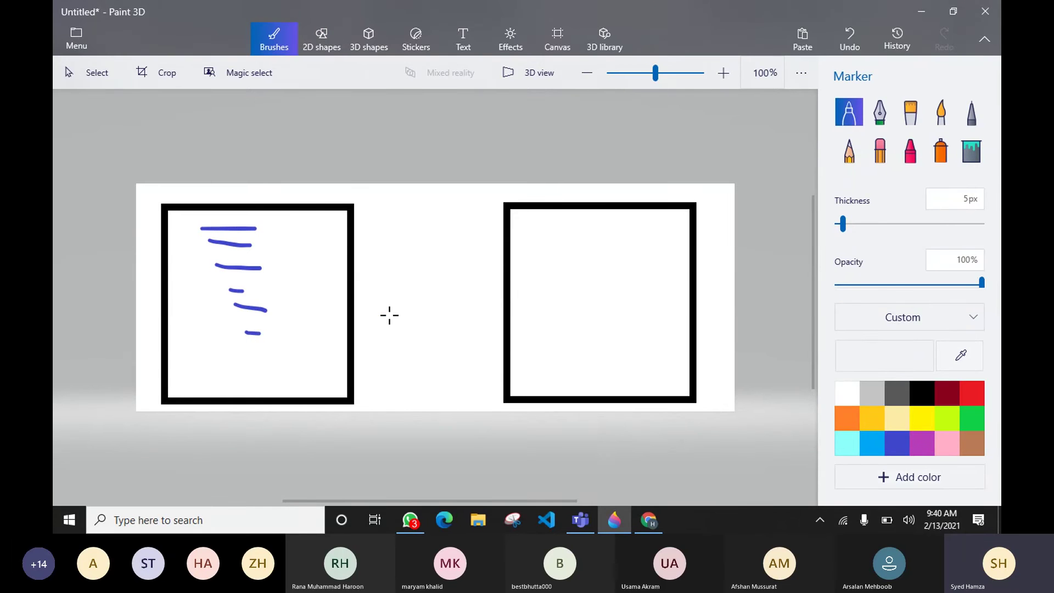
pyautogui.moveTo(384, 315)
pyautogui.mouseDown()
pyautogui.moveTo(468, 311)
pyautogui.moveTo(457, 317)
pyautogui.mouseUp()
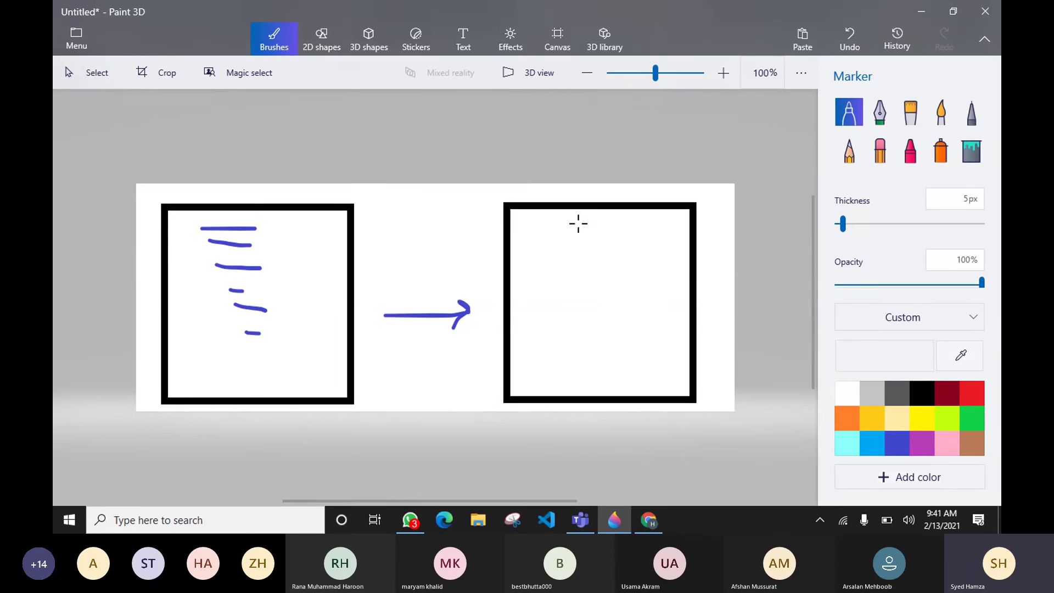
pyautogui.moveTo(576, 223); pyautogui.dragTo(652, 234)
pyautogui.moveTo(595, 269); pyautogui.dragTo(637, 269)
pyautogui.moveTo(602, 297); pyautogui.dragTo(650, 298)
pyautogui.moveTo(623, 325); pyautogui.dragTo(633, 325)
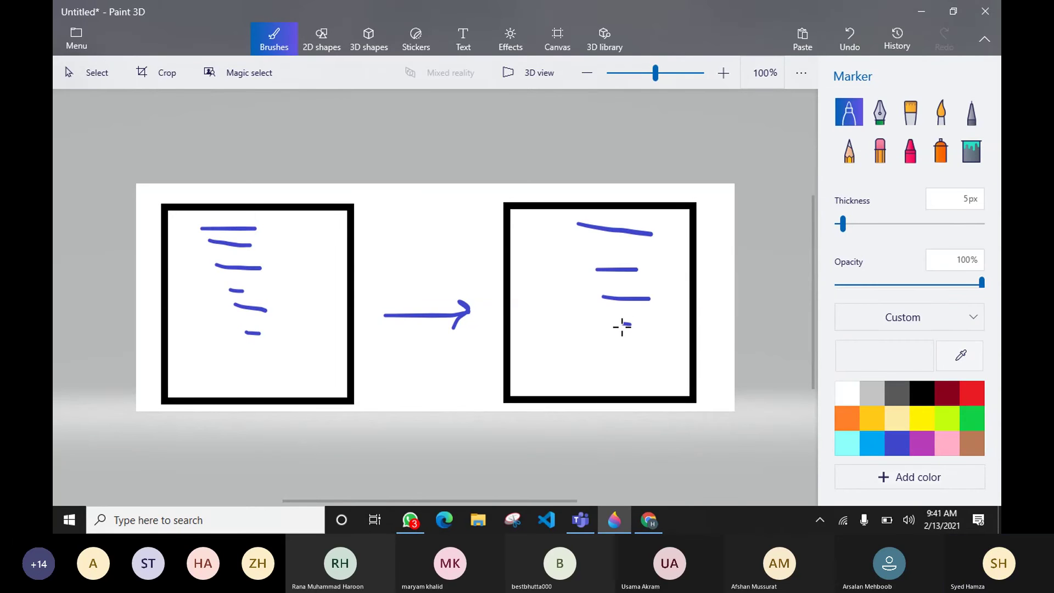
# Undo all the blue marker strokes, keeping only the two black squares.
pyautogui.hotkey('ctrl', 'z')
pyautogui.hotkey('ctrl', 'z')
pyautogui.hotkey('ctrl', 'z')
pyautogui.hotkey('ctrl', 'z')
pyautogui.hotkey('ctrl', 'z')
pyautogui.hotkey('ctrl', 'z')
pyautogui.hotkey('ctrl', 'z')
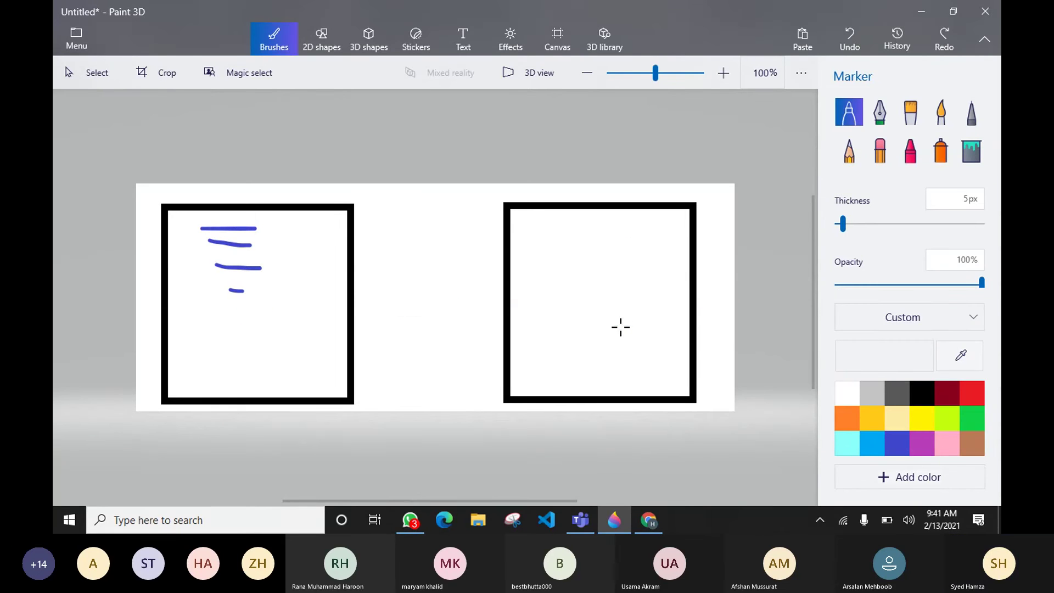
pyautogui.hotkey('ctrl', 'z')
pyautogui.hotkey('ctrl', 'z')
pyautogui.hotkey('ctrl', 'z')
pyautogui.hotkey('ctrl', 'z')
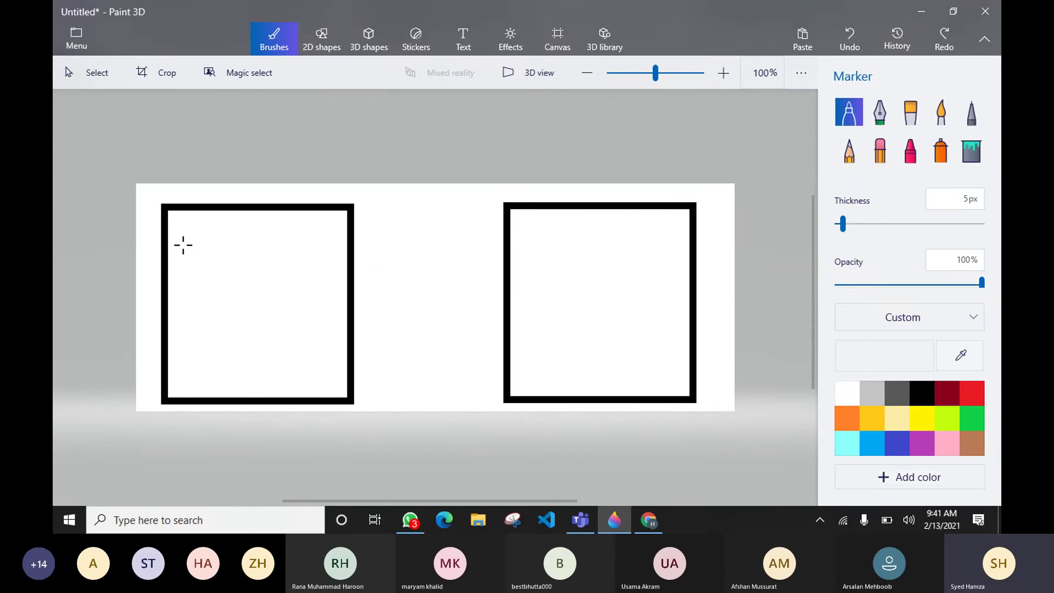
# Handwrite "Input" and, below it, "Make" in blue marker inside the left square.
pyautogui.moveTo(182, 245)
pyautogui.mouseDown()
pyautogui.moveTo(196, 271)
pyautogui.moveTo(275, 257)
pyautogui.mouseUp()
pyautogui.moveTo(291, 233); pyautogui.dragTo(303, 265)
pyautogui.moveTo(277, 253); pyautogui.dragTo(299, 247)
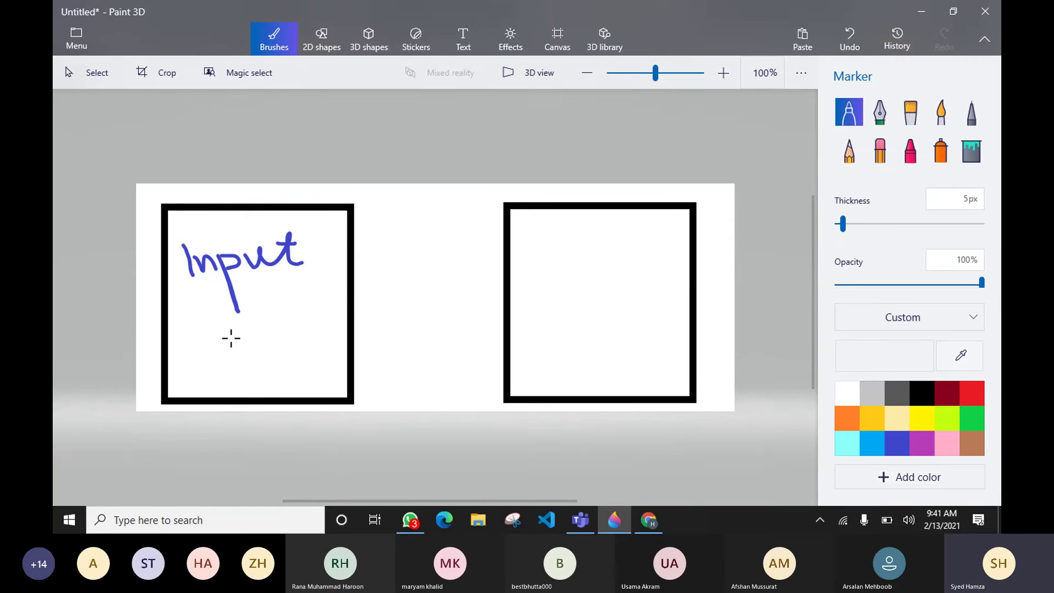
pyautogui.moveTo(215, 371)
pyautogui.mouseDown()
pyautogui.moveTo(219, 353)
pyautogui.moveTo(255, 369)
pyautogui.mouseUp()
pyautogui.moveTo(264, 358); pyautogui.dragTo(286, 362)
pyautogui.moveTo(291, 330)
pyautogui.mouseDown()
pyautogui.moveTo(278, 354)
pyautogui.moveTo(316, 353)
pyautogui.mouseUp()
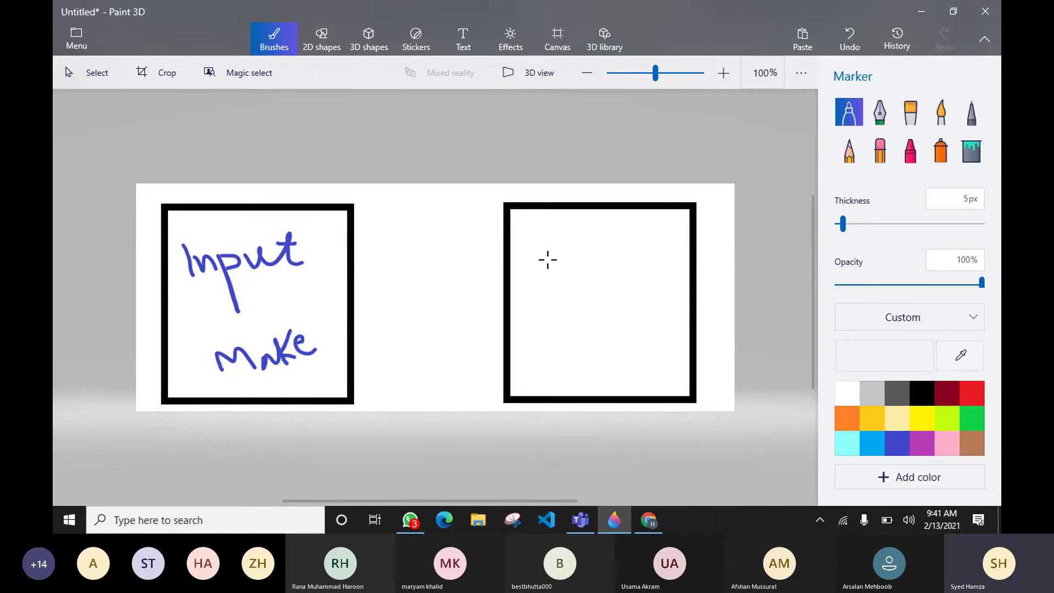
# Handwrite "Output" and "Result" in the right square and draw a blue arrow to it from the left square.
pyautogui.moveTo(550, 241)
pyautogui.mouseDown()
pyautogui.moveTo(542, 269)
pyautogui.moveTo(550, 241)
pyautogui.moveTo(568, 255)
pyautogui.moveTo(605, 256)
pyautogui.moveTo(629, 280)
pyautogui.moveTo(617, 238)
pyautogui.moveTo(634, 250)
pyautogui.moveTo(673, 235)
pyautogui.mouseUp()
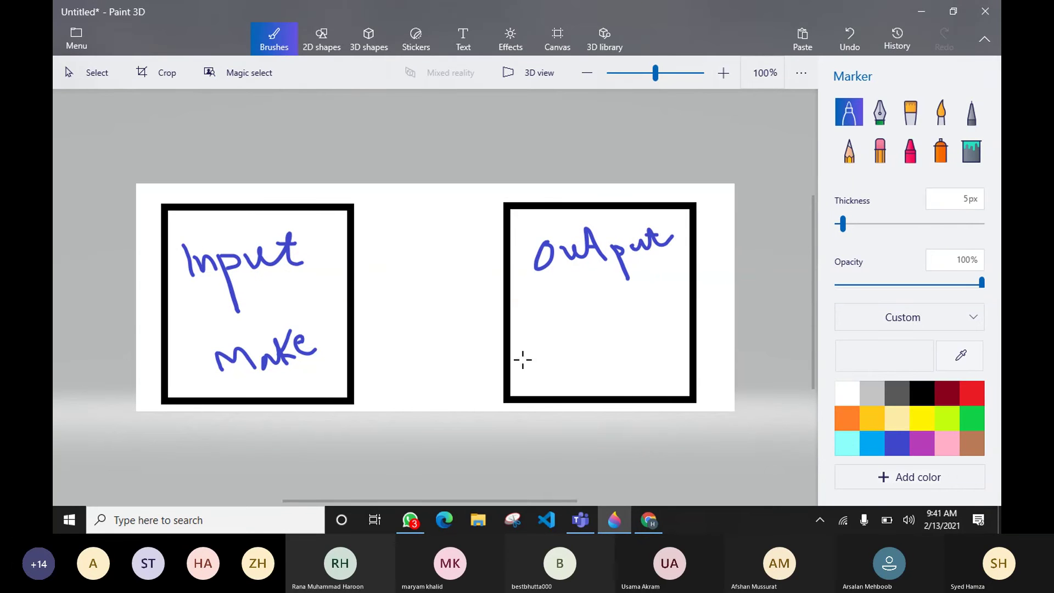
pyautogui.moveTo(551, 332)
pyautogui.mouseDown()
pyautogui.moveTo(560, 368)
pyautogui.moveTo(565, 337)
pyautogui.moveTo(584, 366)
pyautogui.moveTo(588, 352)
pyautogui.moveTo(659, 336)
pyautogui.moveTo(647, 320)
pyautogui.mouseUp()
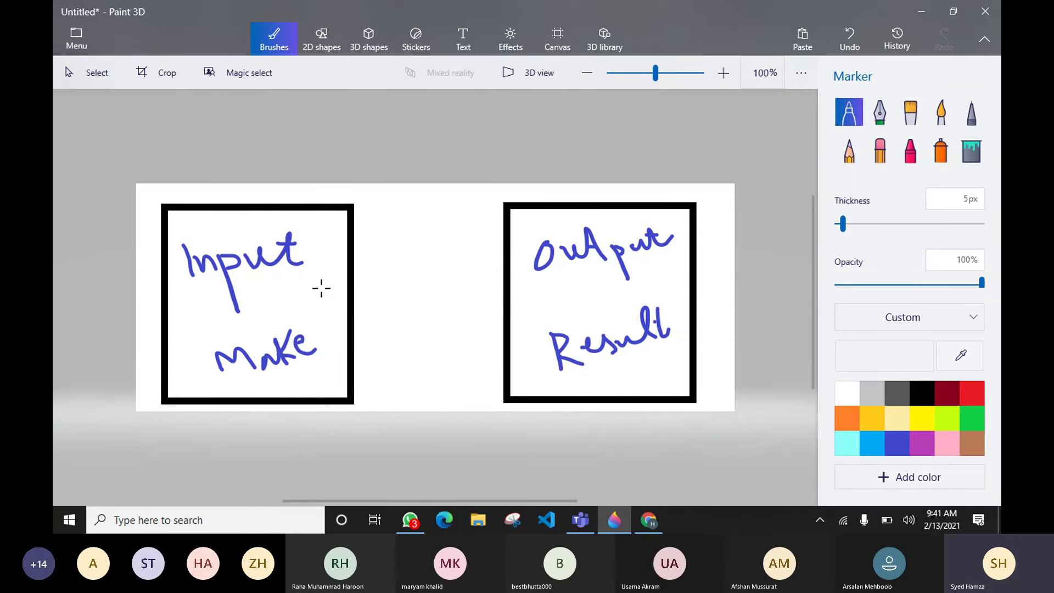
pyautogui.moveTo(362, 291)
pyautogui.mouseDown()
pyautogui.moveTo(500, 292)
pyautogui.moveTo(481, 301)
pyautogui.mouseUp()
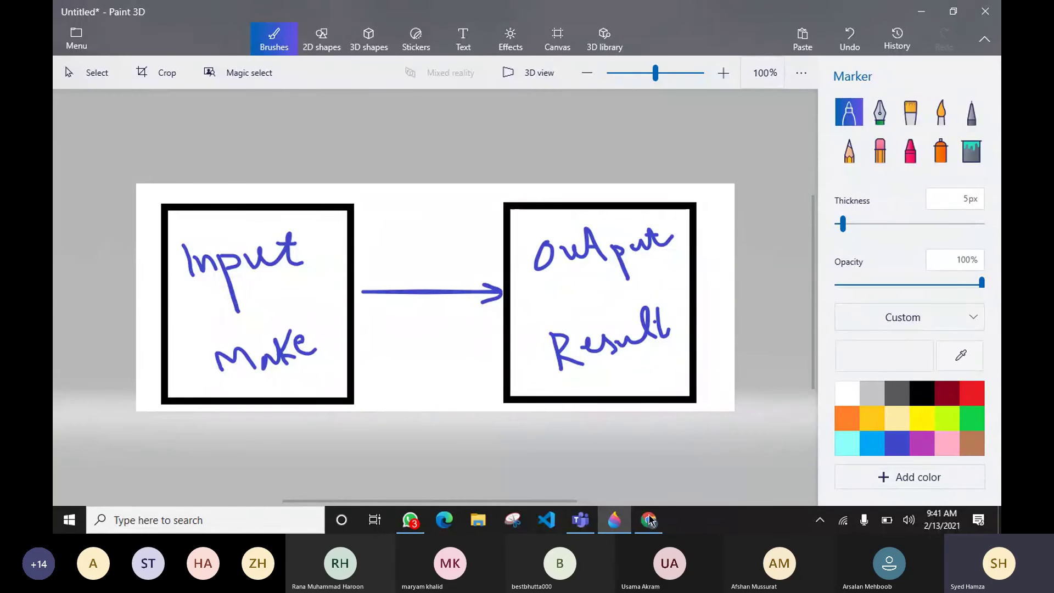
# Show the settings sidebar of the new WordPress page in Chrome, then return to the Paint 3D diagram.
pyautogui.hotkey('alt', 'Tab')
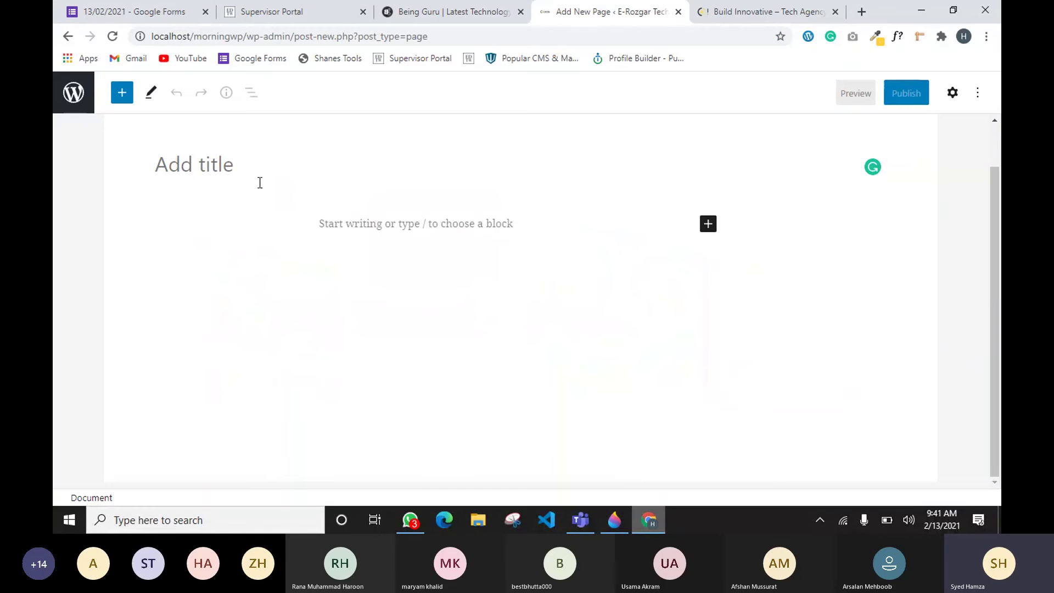
pyautogui.click(953, 92)
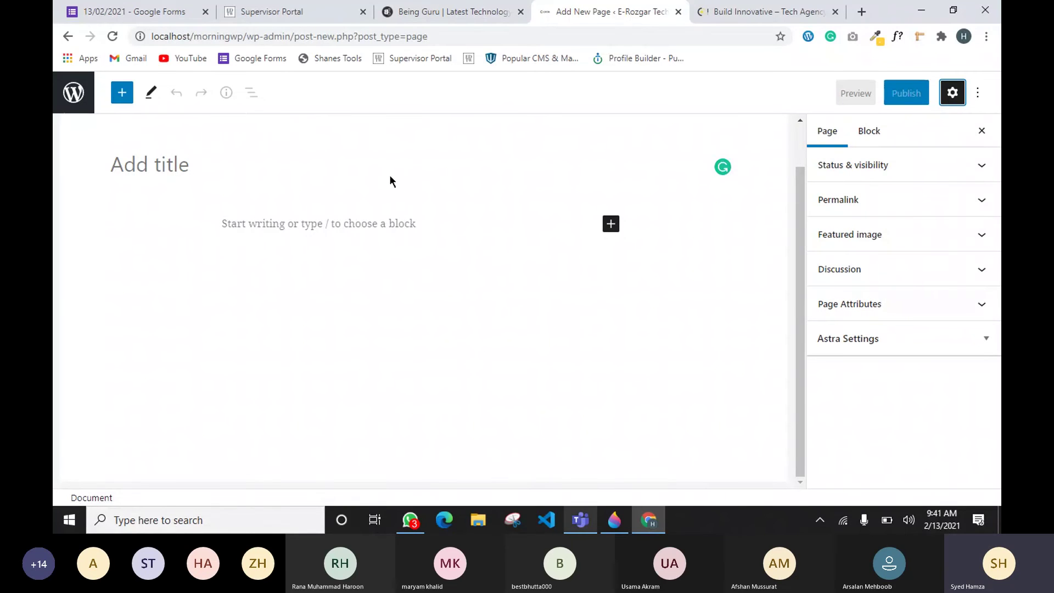
pyautogui.click(614, 520)
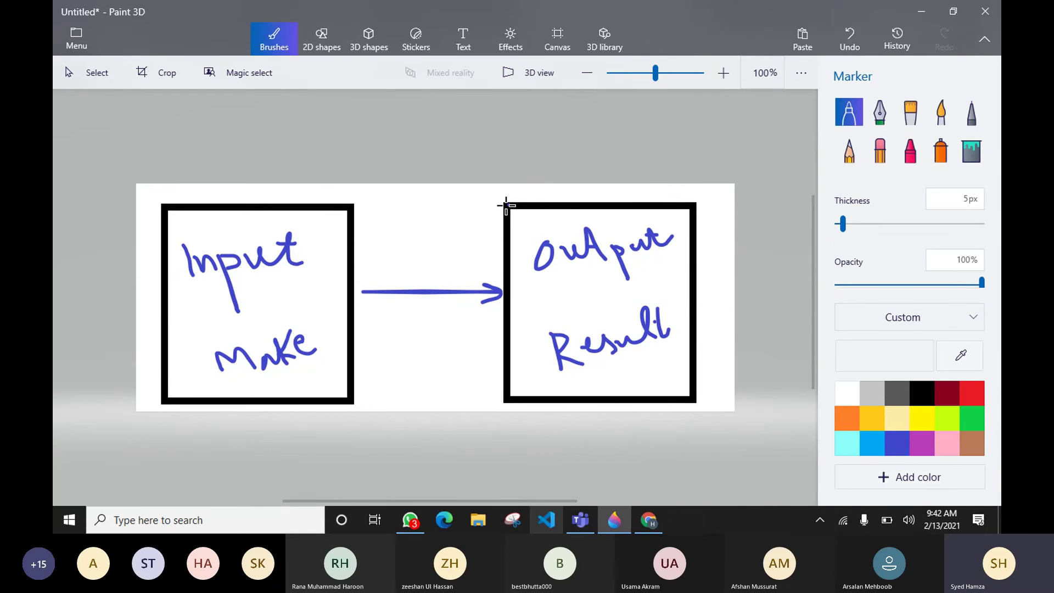
# Draw a narrow blue panel on the Output square's left edge with an arrow into the square, and cross out the Input square.
pyautogui.hotkey('ctrl', 'z')
pyautogui.moveTo(501, 204)
pyautogui.mouseDown()
pyautogui.moveTo(465, 203)
pyautogui.moveTo(453, 397)
pyautogui.moveTo(489, 409)
pyautogui.moveTo(508, 393)
pyautogui.mouseUp()
pyautogui.click(476, 228)
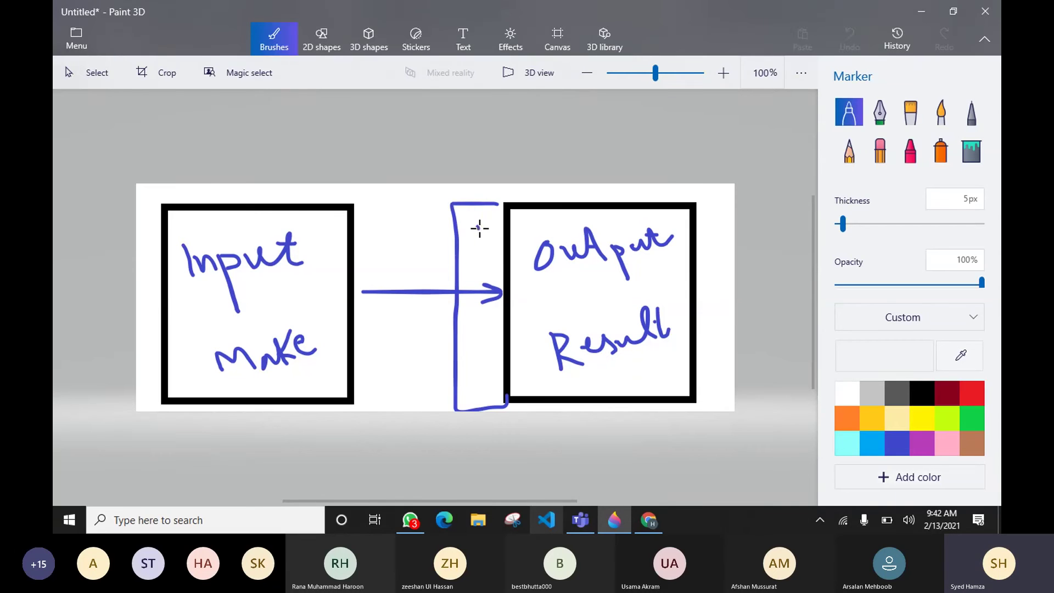
pyautogui.moveTo(494, 234)
pyautogui.mouseDown()
pyautogui.moveTo(595, 287)
pyautogui.moveTo(600, 296)
pyautogui.moveTo(583, 299)
pyautogui.mouseUp()
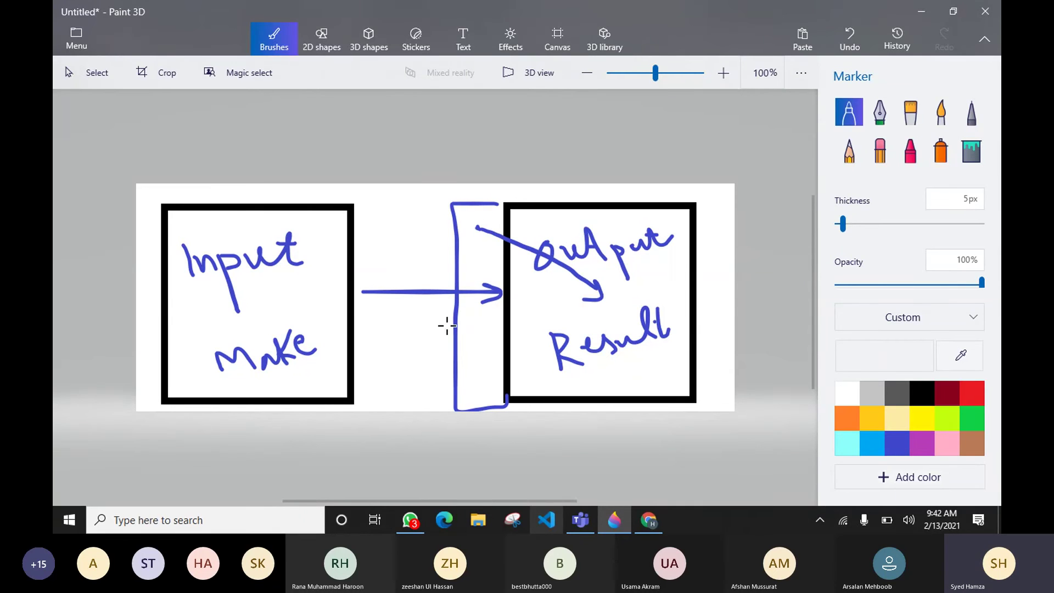
pyautogui.moveTo(343, 217); pyautogui.dragTo(250, 351)
pyautogui.moveTo(234, 208); pyautogui.dragTo(392, 392)
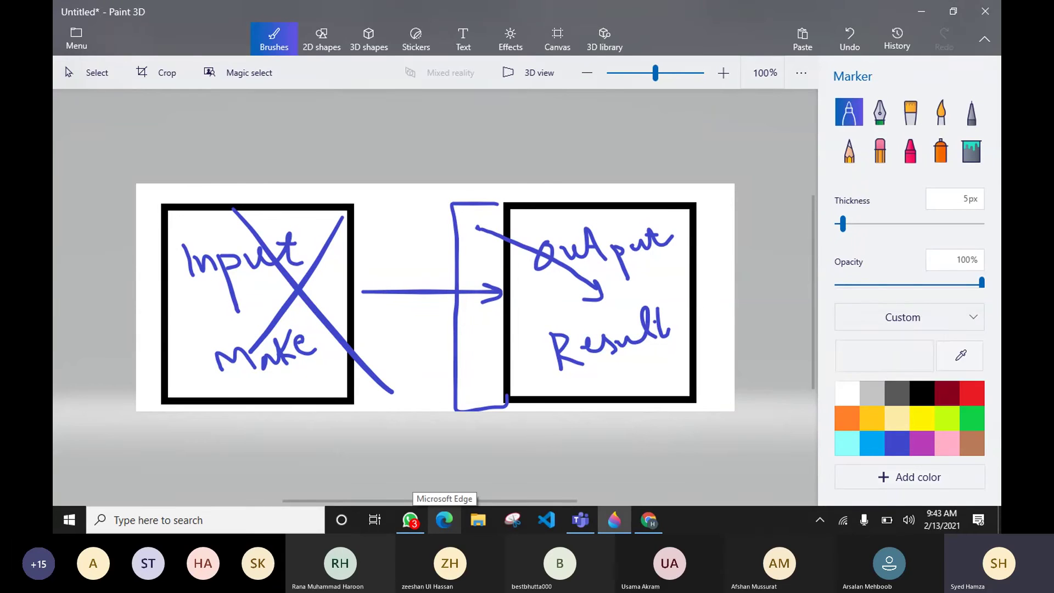
# Draw two green marker arrows from the narrow side panel into the Output square.
pyautogui.click(979, 420)
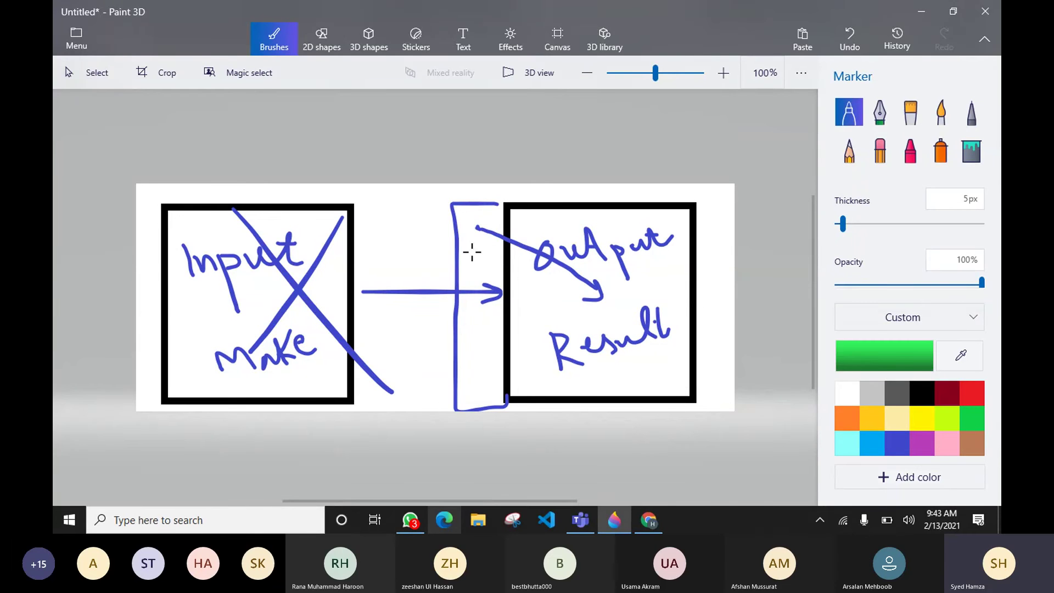
pyautogui.moveTo(470, 252)
pyautogui.mouseDown()
pyautogui.moveTo(565, 279)
pyautogui.moveTo(543, 286)
pyautogui.mouseUp()
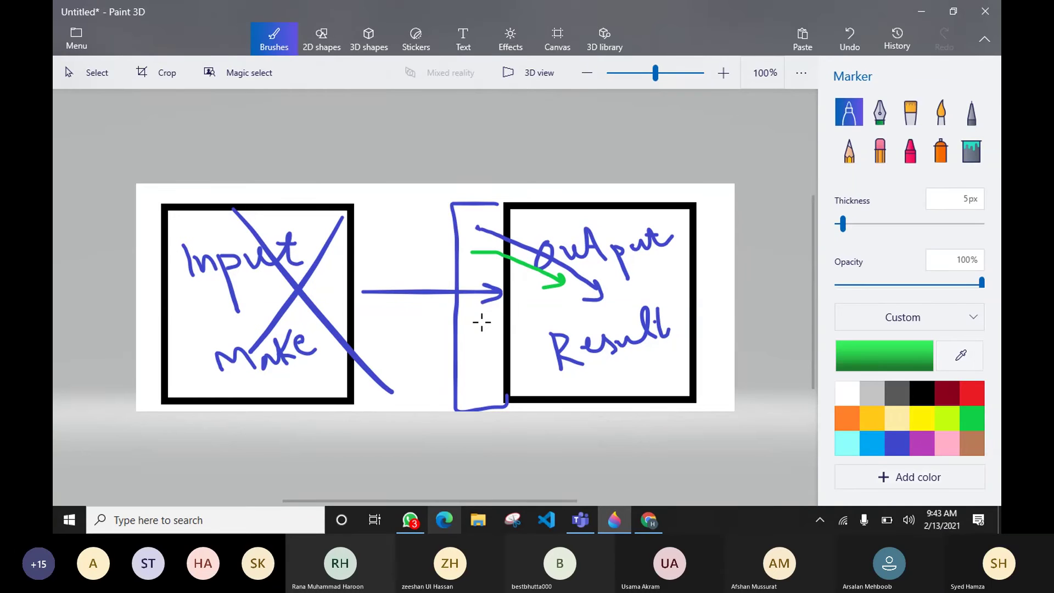
pyautogui.click(481, 321)
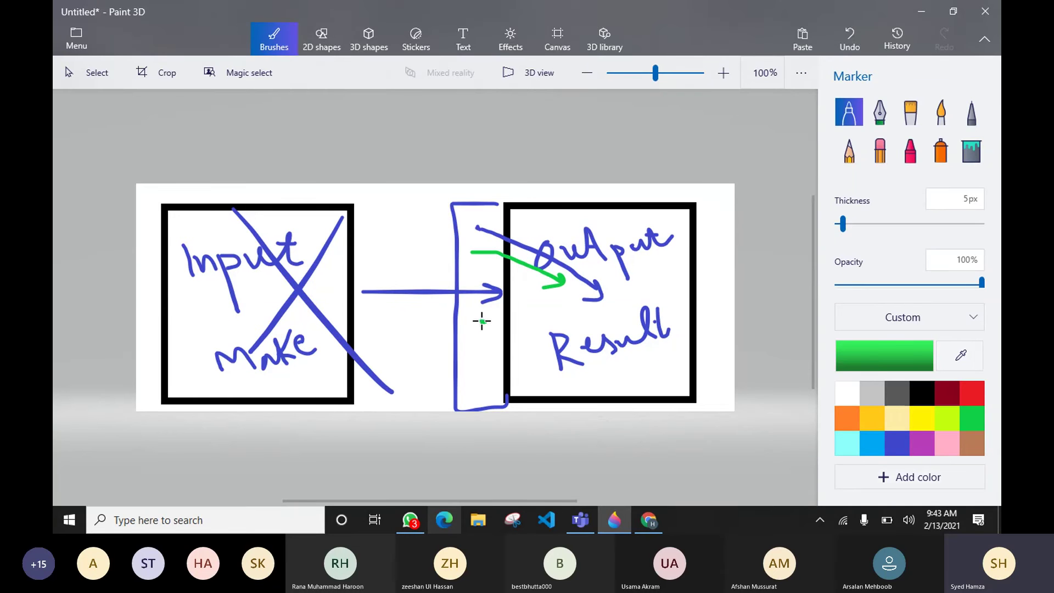
pyautogui.moveTo(481, 321)
pyautogui.mouseDown()
pyautogui.moveTo(546, 310)
pyautogui.moveTo(532, 318)
pyautogui.mouseUp()
pyautogui.press('alt')
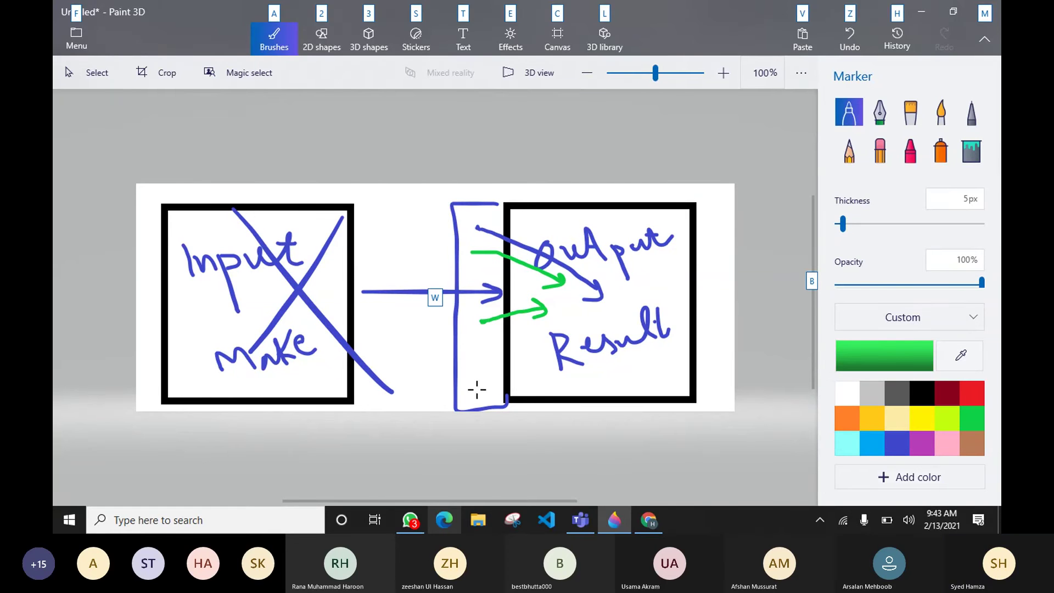
# Switch to Chrome, show the Being Guru homepage and the top of the empty WordPress page, and check back on the Paint 3D diagram.
pyautogui.press('alt')
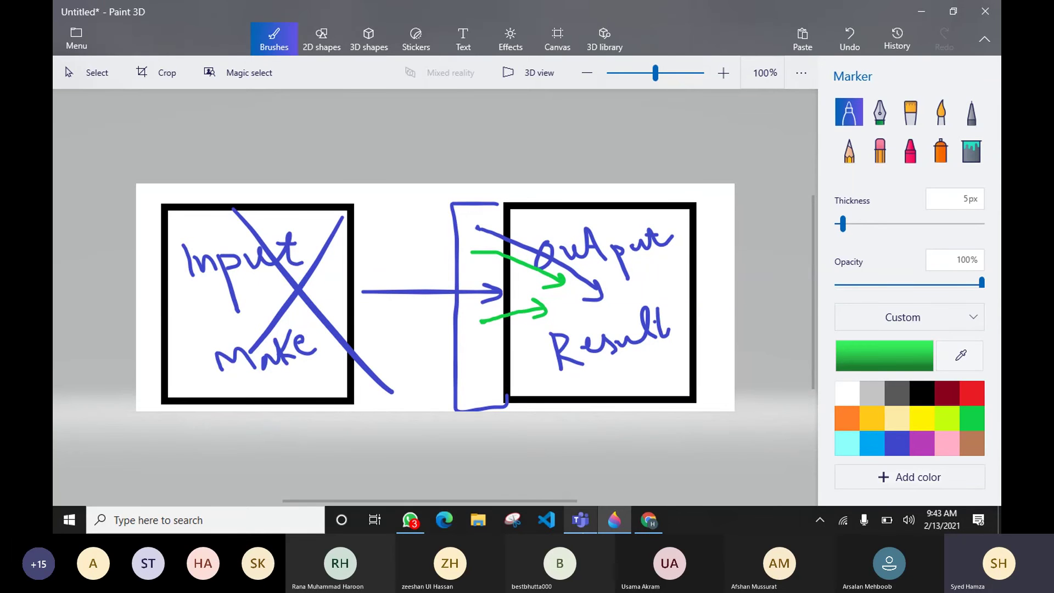
pyautogui.click(580, 520)
pyautogui.click(648, 520)
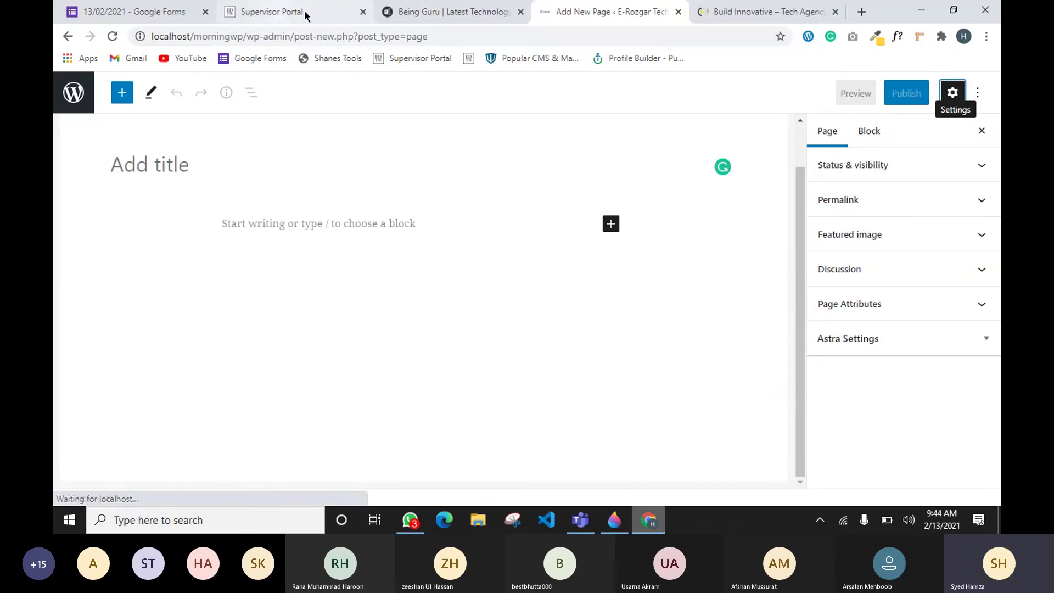
pyautogui.click(412, 16)
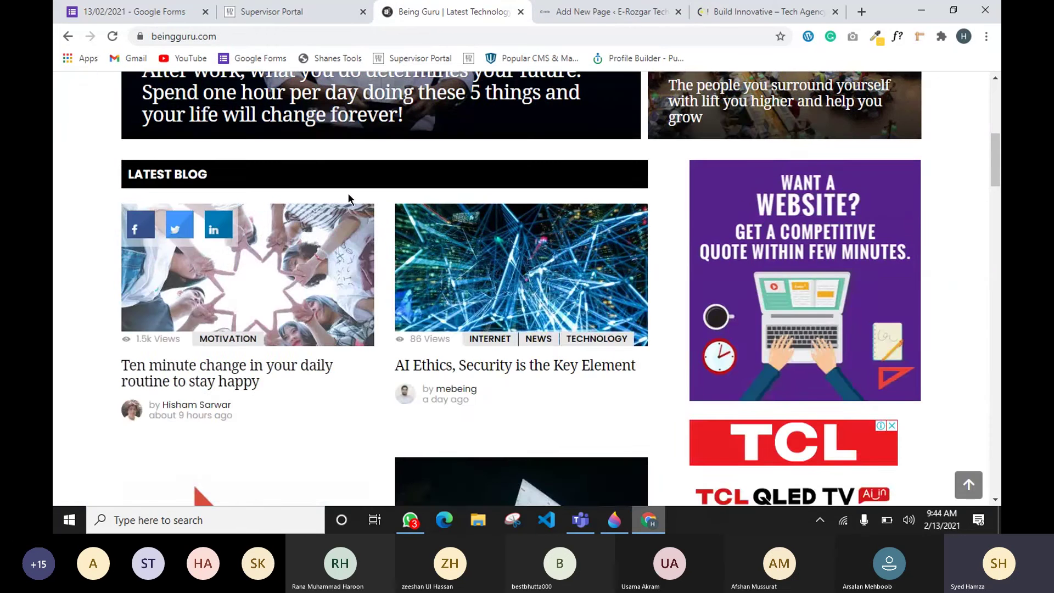
pyautogui.scroll(3, 327, 228)
pyautogui.hotkey('ctrl', 'Tab')
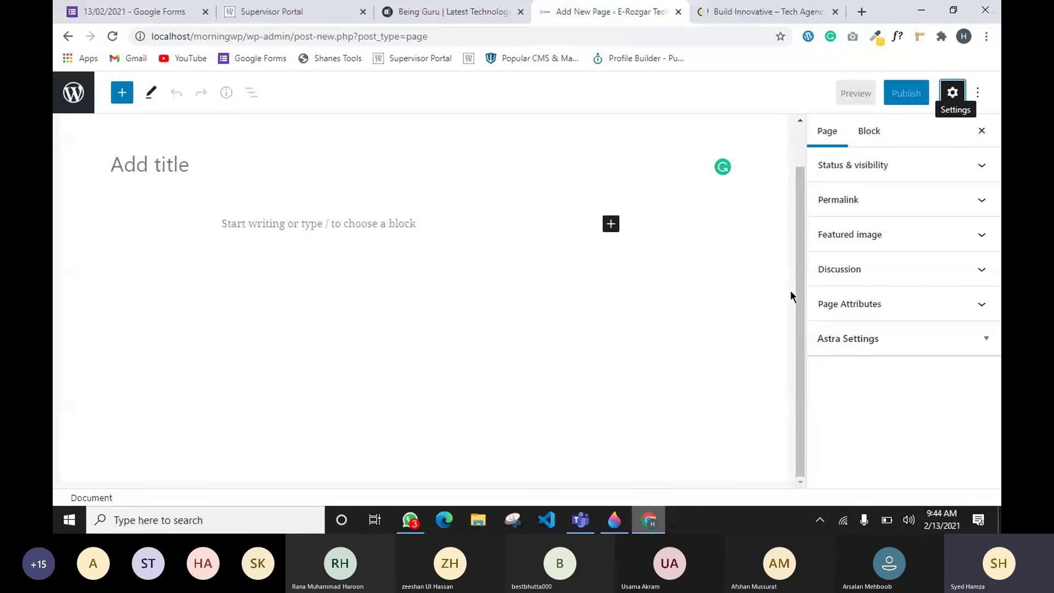
pyautogui.moveTo(802, 291); pyautogui.dragTo(806, 235)
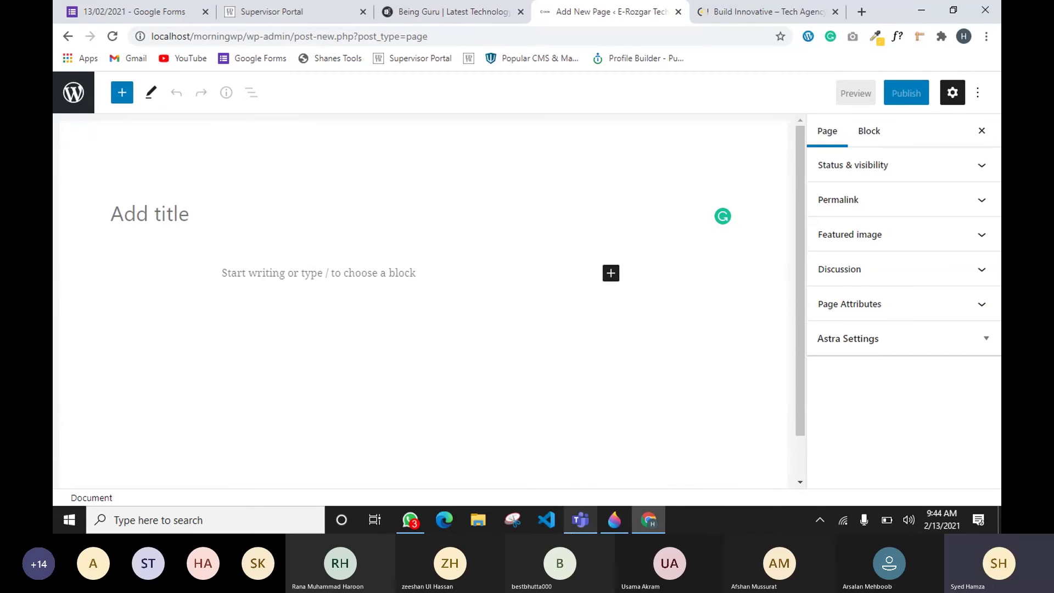
pyautogui.click(614, 519)
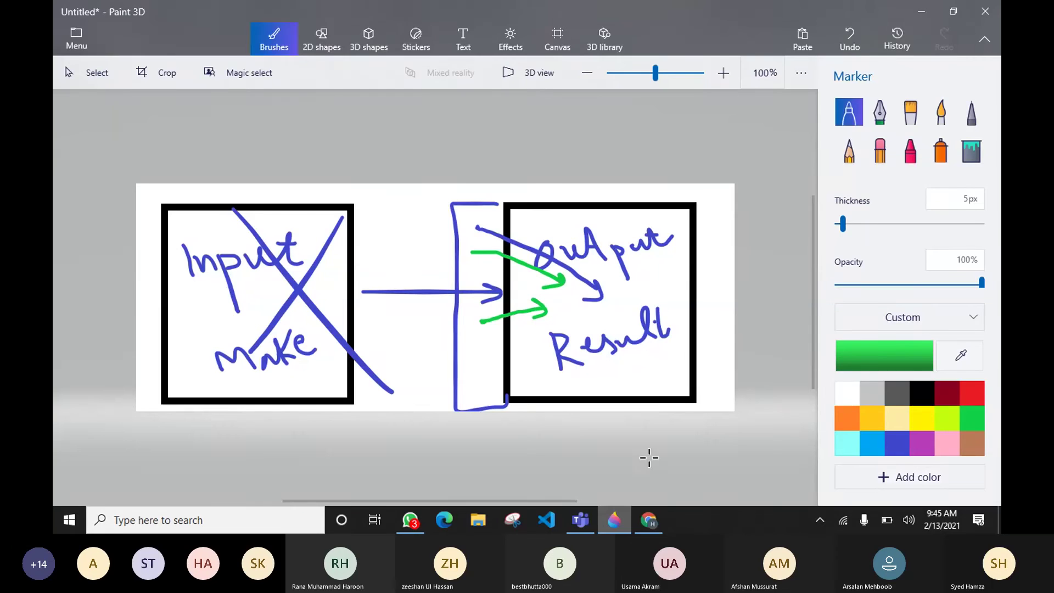
pyautogui.click(648, 520)
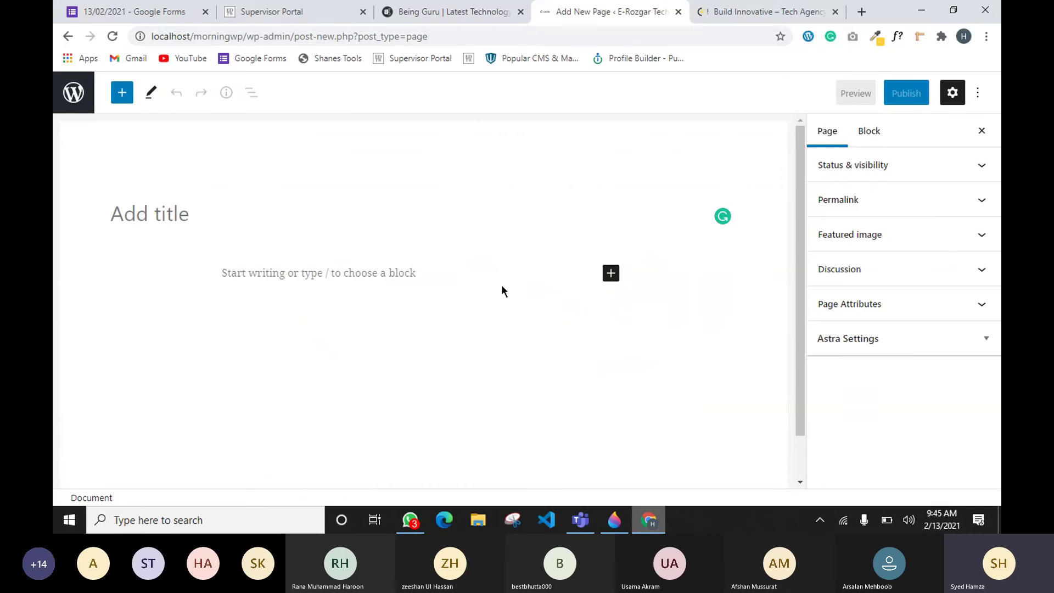
# Show the Build Innovative website's services features section, highlighting the "Express Delivery" and "Our Services Features" headings.
pyautogui.click(703, 16)
pyautogui.scroll(-5, 472, 308)
pyautogui.moveTo(434, 331); pyautogui.dragTo(619, 393)
pyautogui.click(632, 394)
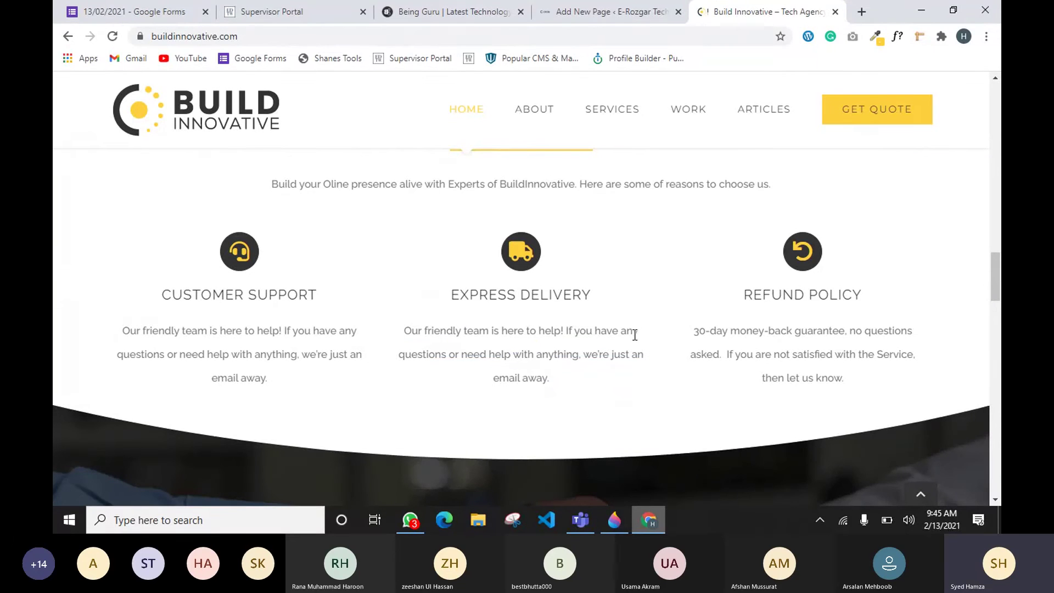
pyautogui.moveTo(461, 295); pyautogui.dragTo(601, 308)
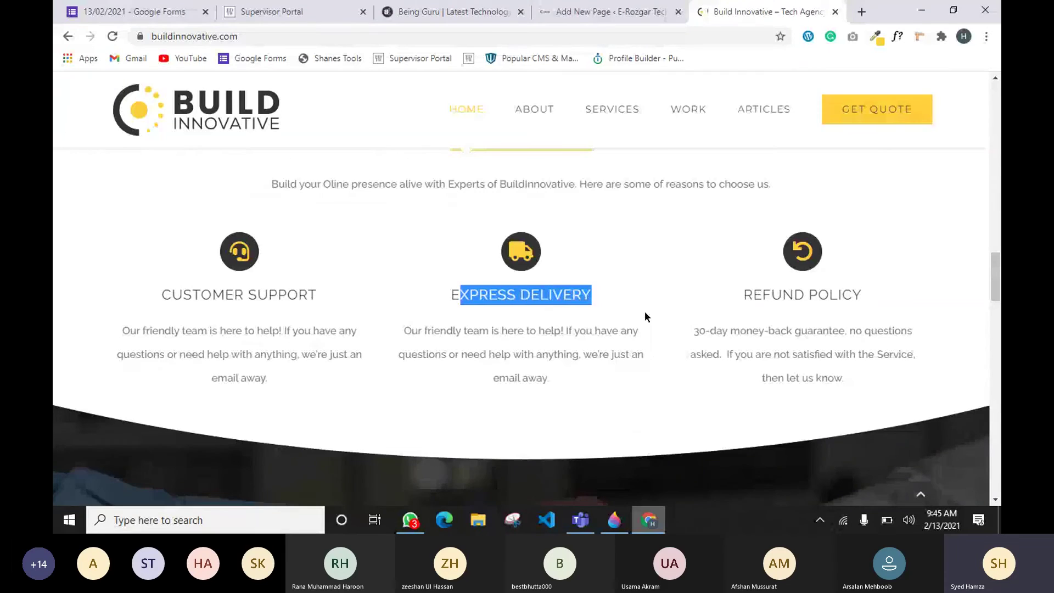
pyautogui.scroll(1, 645, 313)
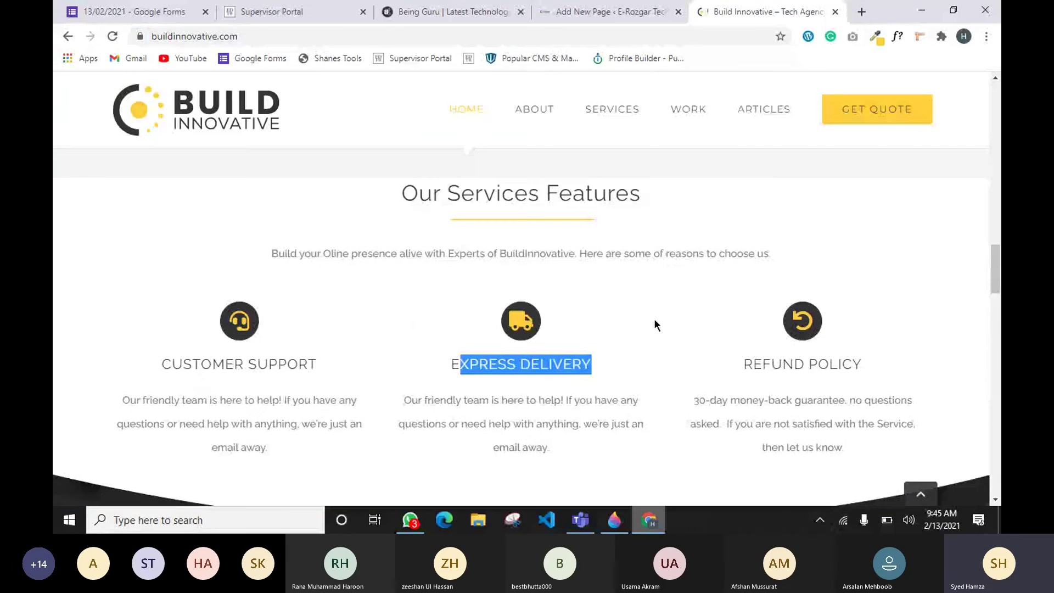
pyautogui.moveTo(399, 194); pyautogui.dragTo(756, 198)
# Review the Build Innovative homepage's "How We Work" phases and its Designing, Development, Marketing and Amazon service cards.
pyautogui.scroll(1, 755, 197)
pyautogui.scroll(3, 721, 246)
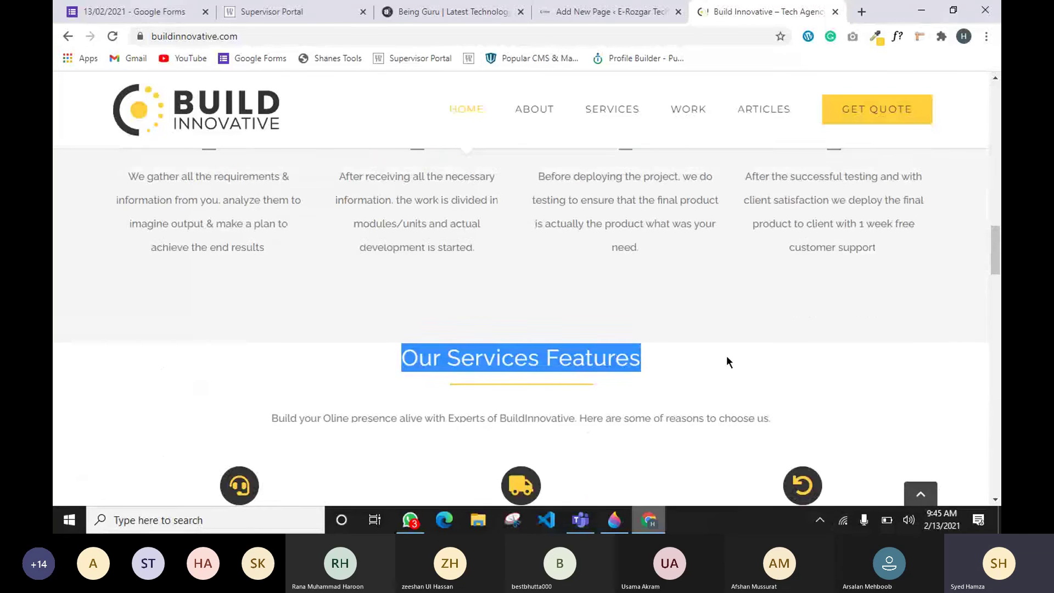
pyautogui.scroll(-5, 359, 322)
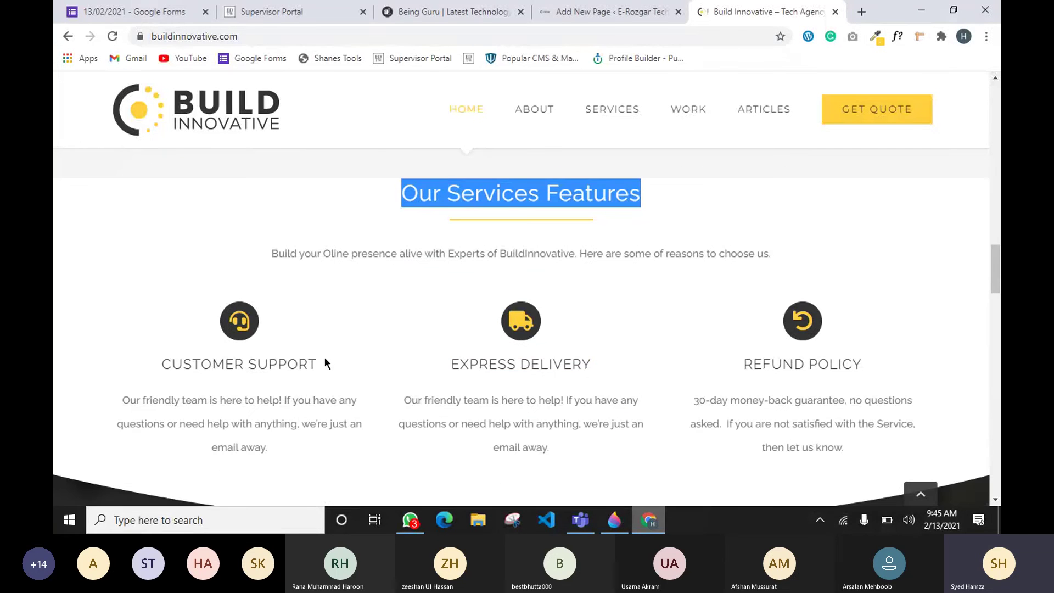
pyautogui.scroll(10, 477, 376)
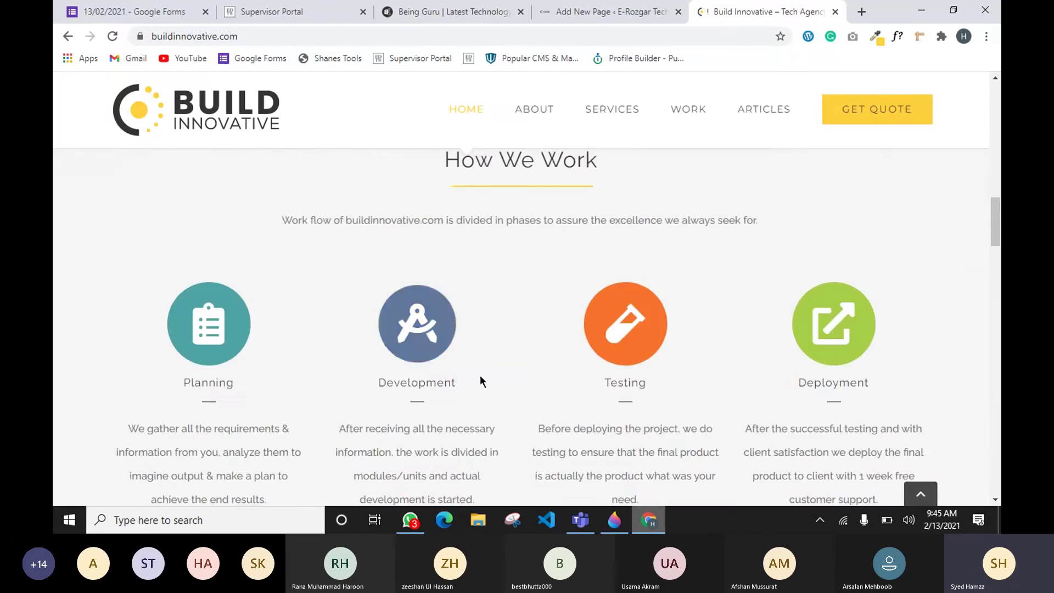
pyautogui.scroll(7, 473, 249)
pyautogui.scroll(-12, 278, 336)
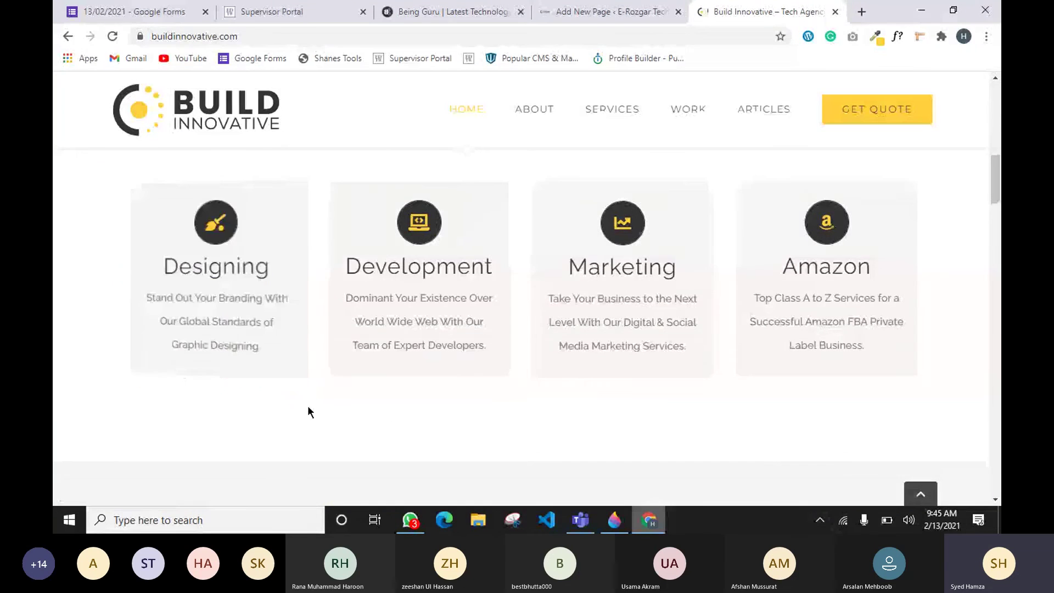
pyautogui.scroll(-3, 307, 405)
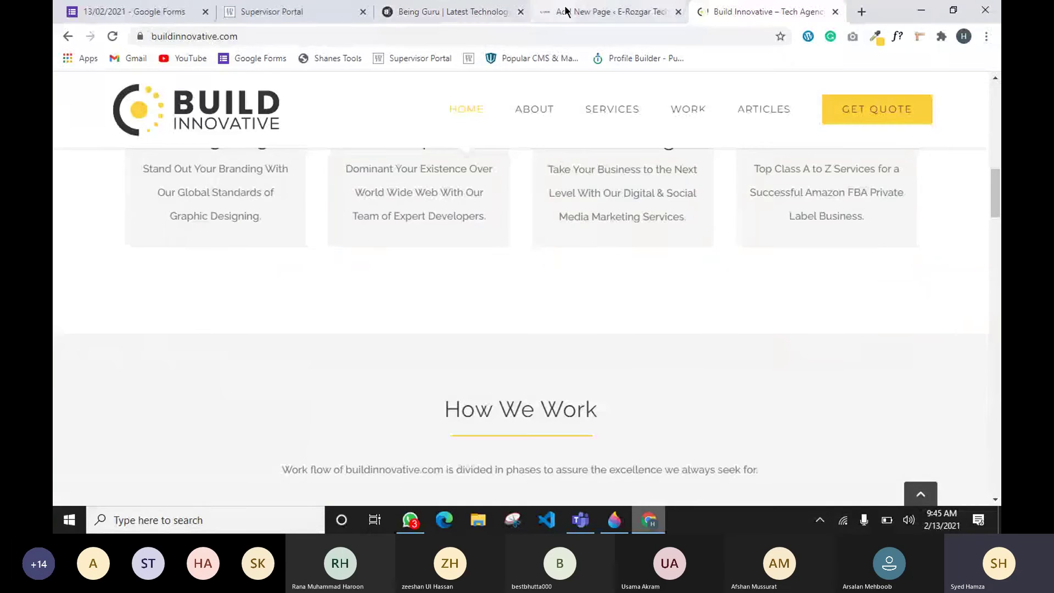
# Compare the empty WordPress page with the Build Innovative homepage down to "Happy Customers", and show the fourth testimonial.
pyautogui.click(555, 22)
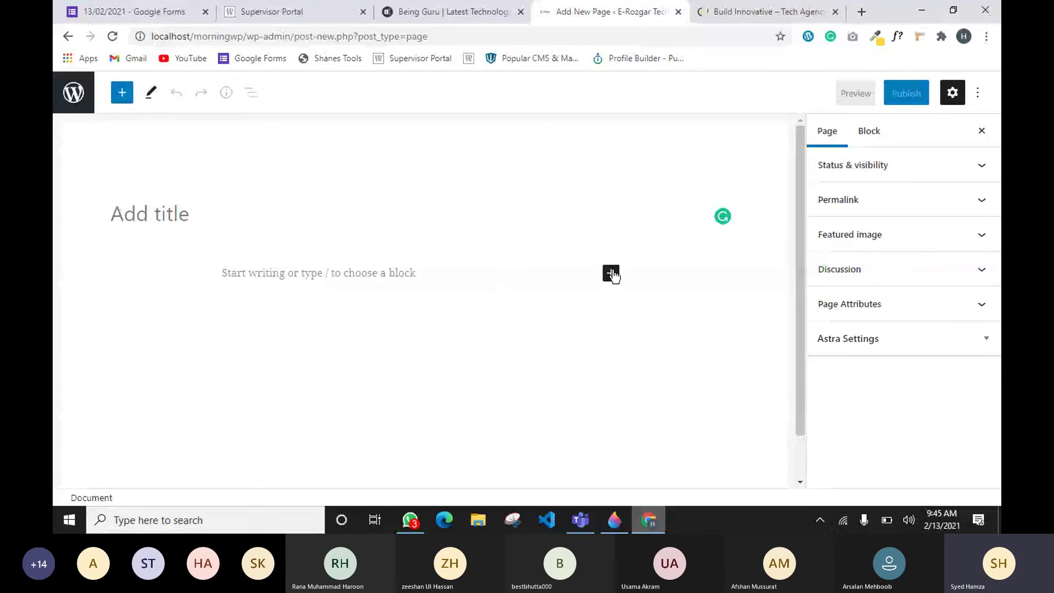
pyautogui.click(747, 10)
pyautogui.scroll(-4, 543, 378)
pyautogui.scroll(-10, 489, 373)
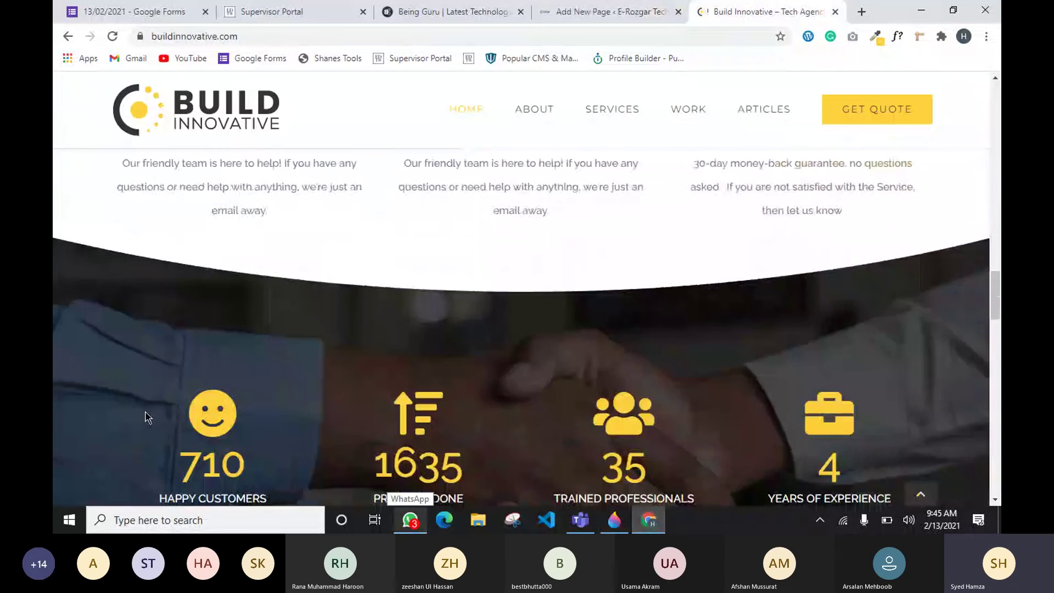
pyautogui.scroll(-4, 233, 428)
pyautogui.scroll(-3, 321, 423)
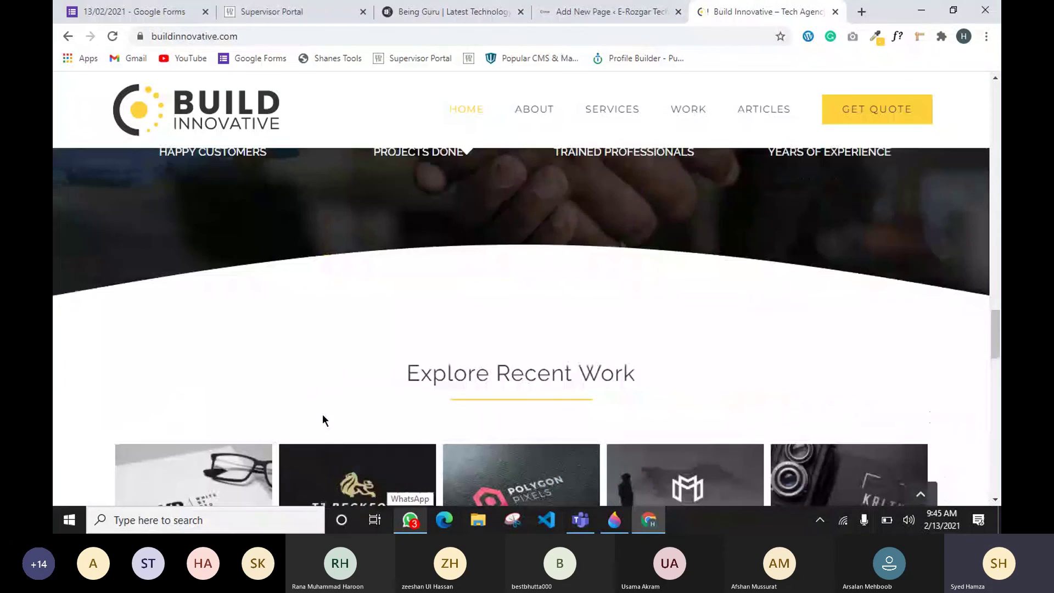
pyautogui.scroll(-4, 328, 317)
pyautogui.scroll(-9, 327, 317)
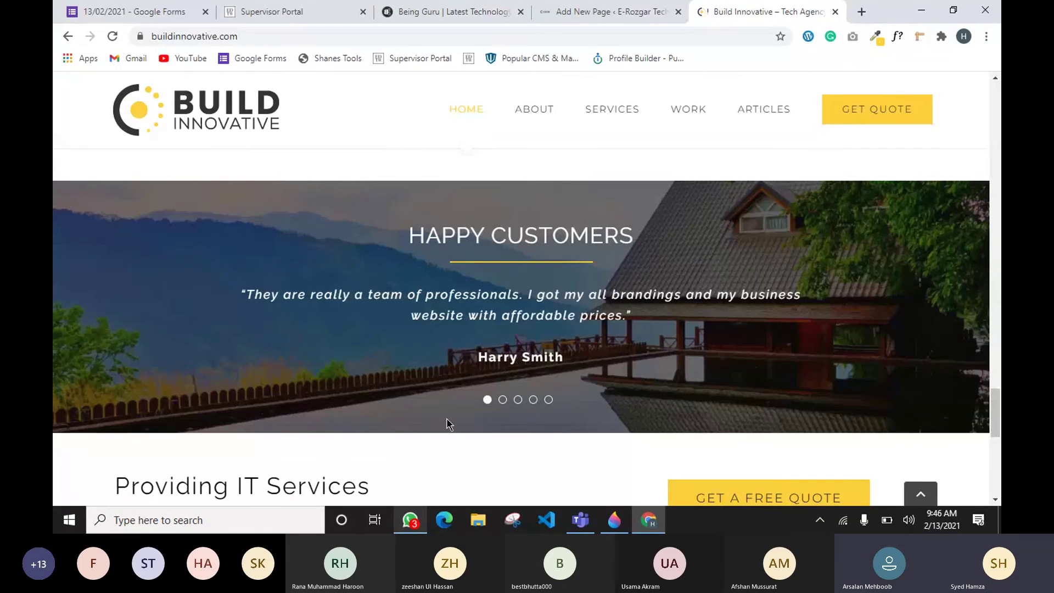
pyautogui.click(533, 400)
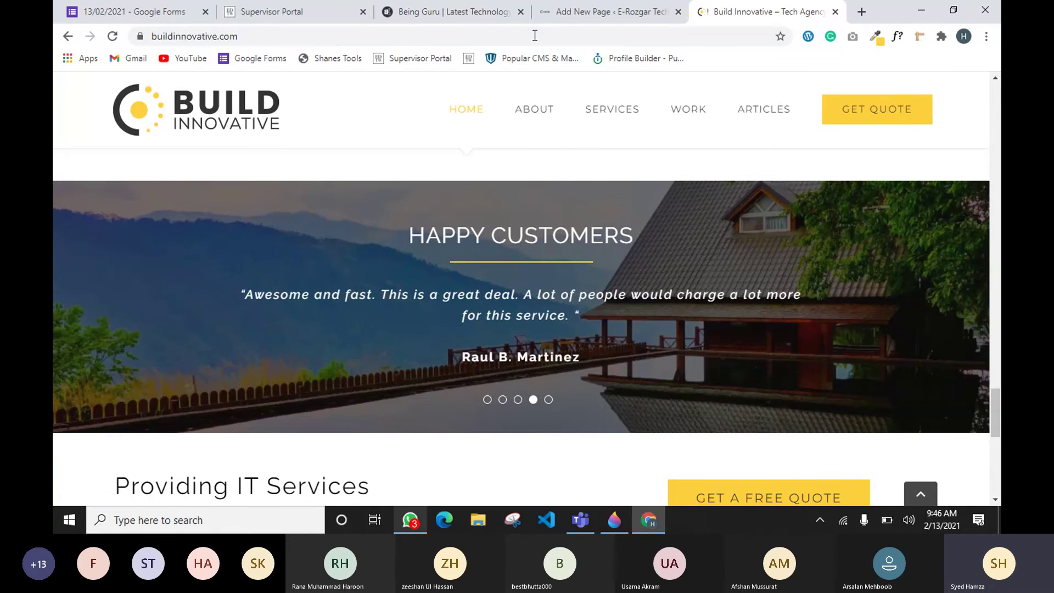
# Glance at the Paint 3D diagram, then show the Build Innovative site's second testimonial, footer and "Explore Recent Work" gallery in Chrome.
pyautogui.click(614, 520)
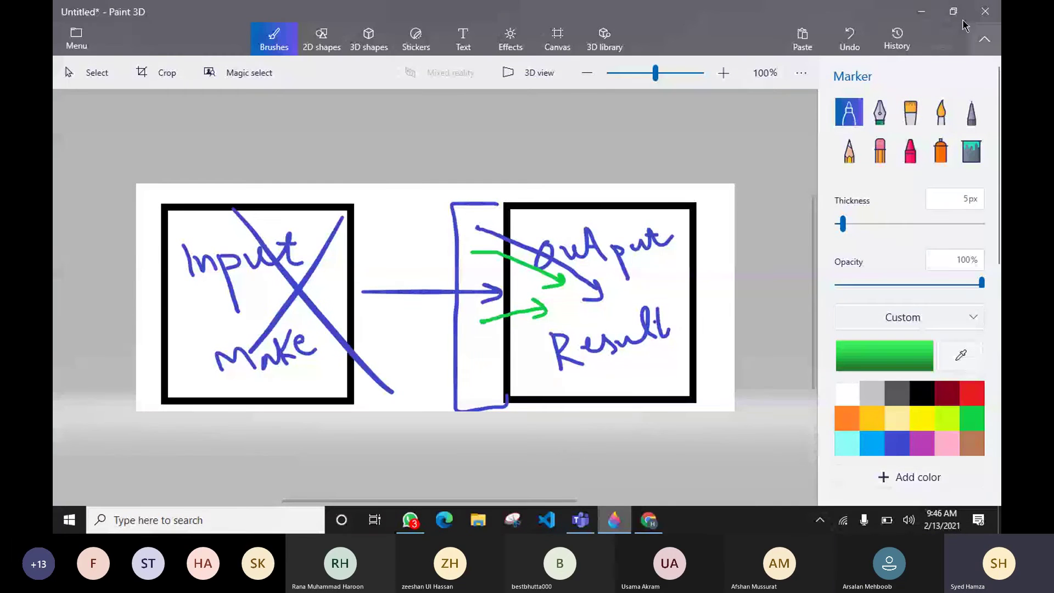
pyautogui.click(915, 20)
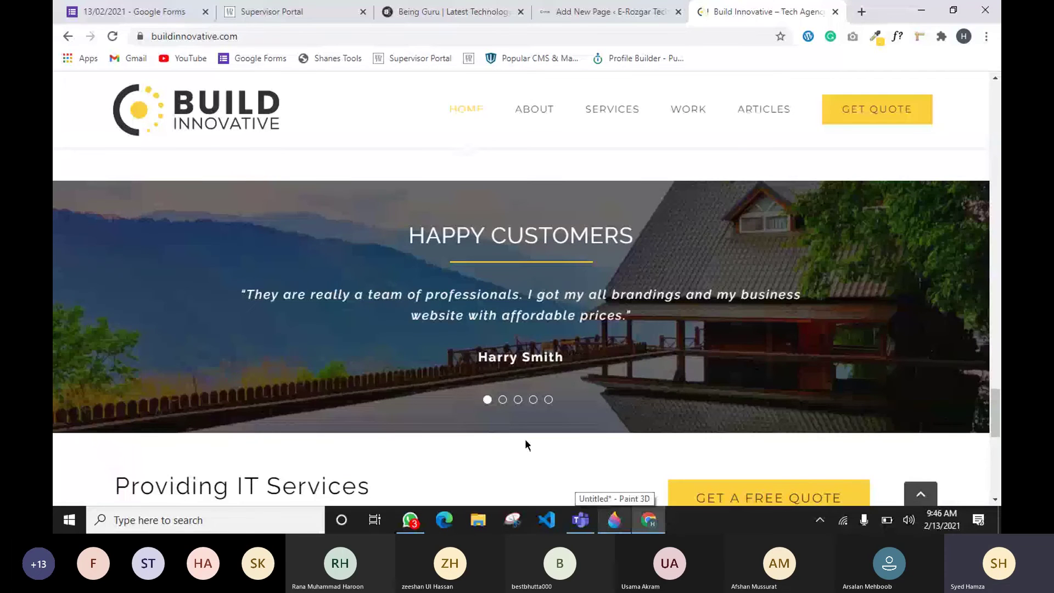
pyautogui.click(503, 400)
pyautogui.scroll(-8, 520, 407)
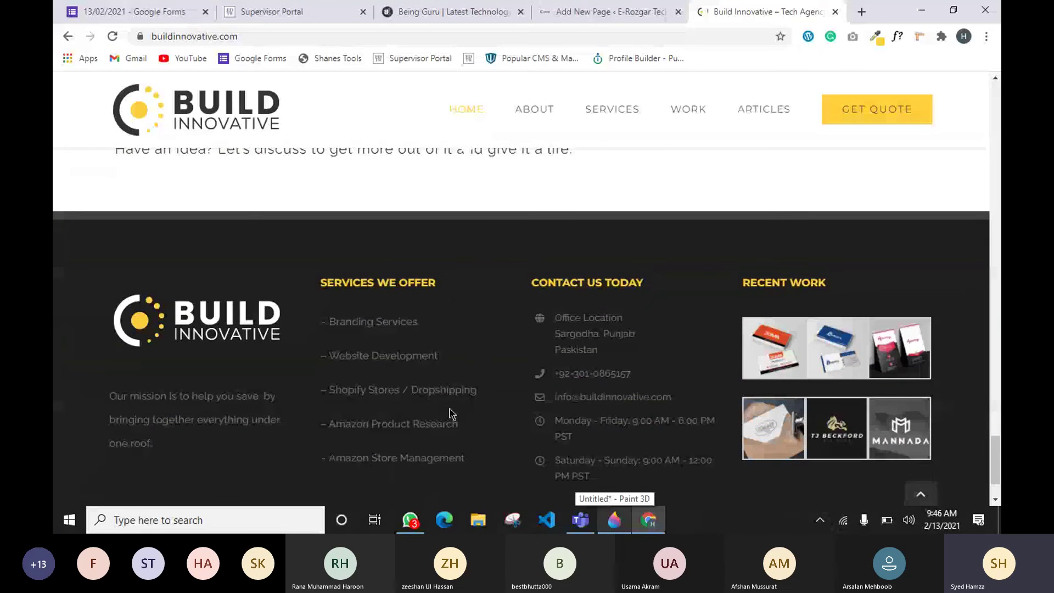
pyautogui.scroll(8, 450, 412)
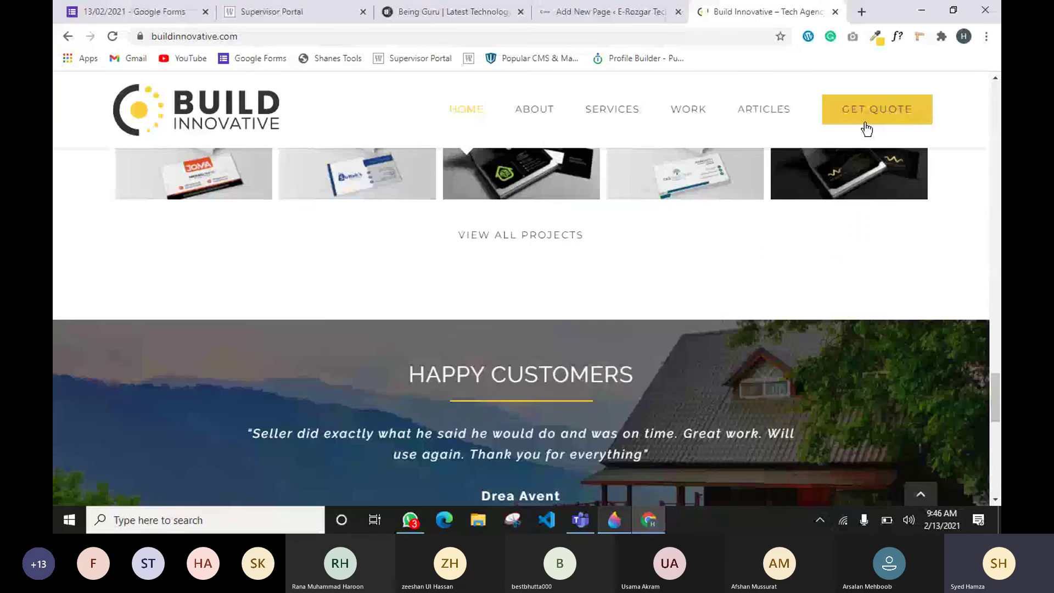
pyautogui.scroll(6, 562, 313)
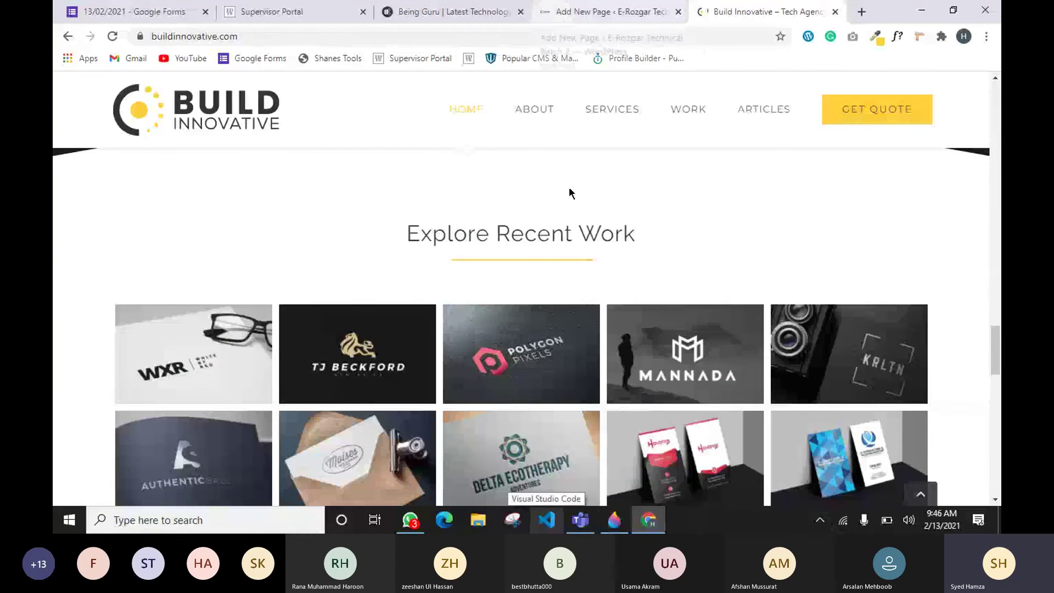
# In Paint 3D, draw horizontal green marker lines across the upper and lower parts of the Output square.
pyautogui.click(611, 528)
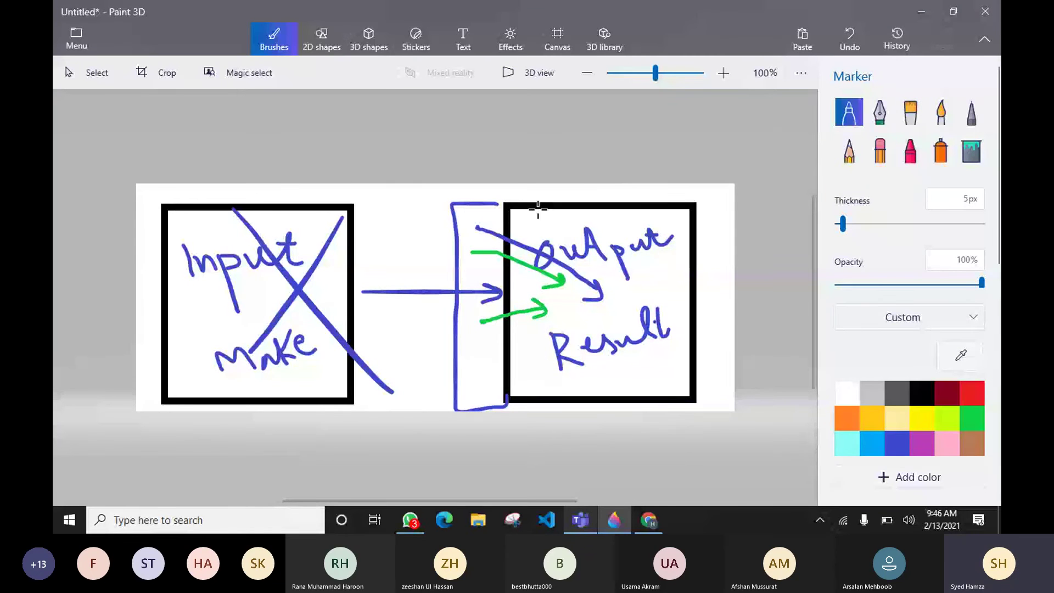
pyautogui.moveTo(510, 227); pyautogui.dragTo(690, 227)
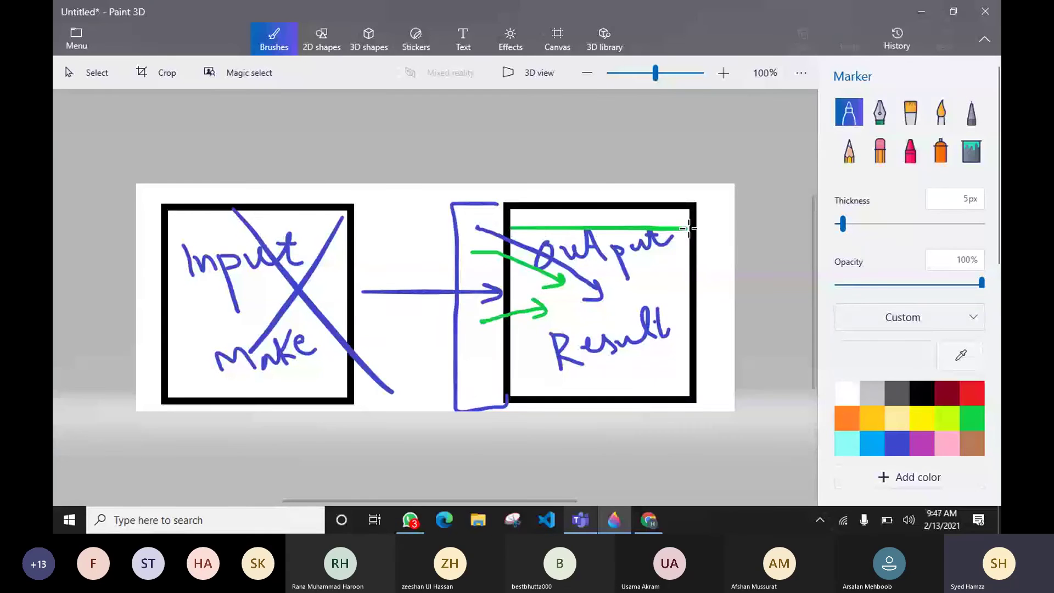
pyautogui.moveTo(510, 376); pyautogui.dragTo(689, 376)
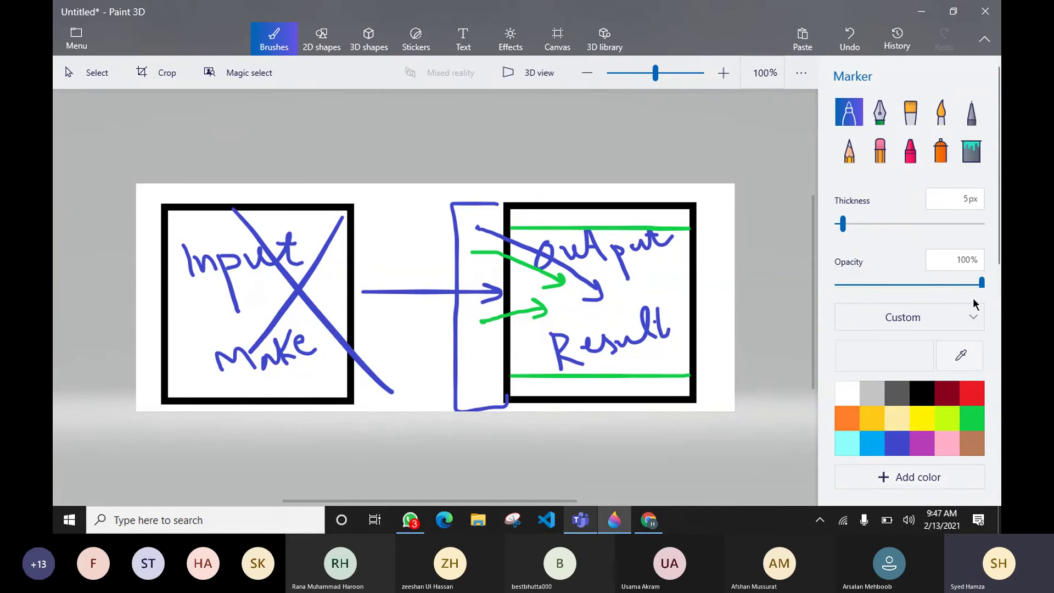
# Erase the whole input and output diagram from the canvas with the 200 px eraser.
pyautogui.click(879, 149)
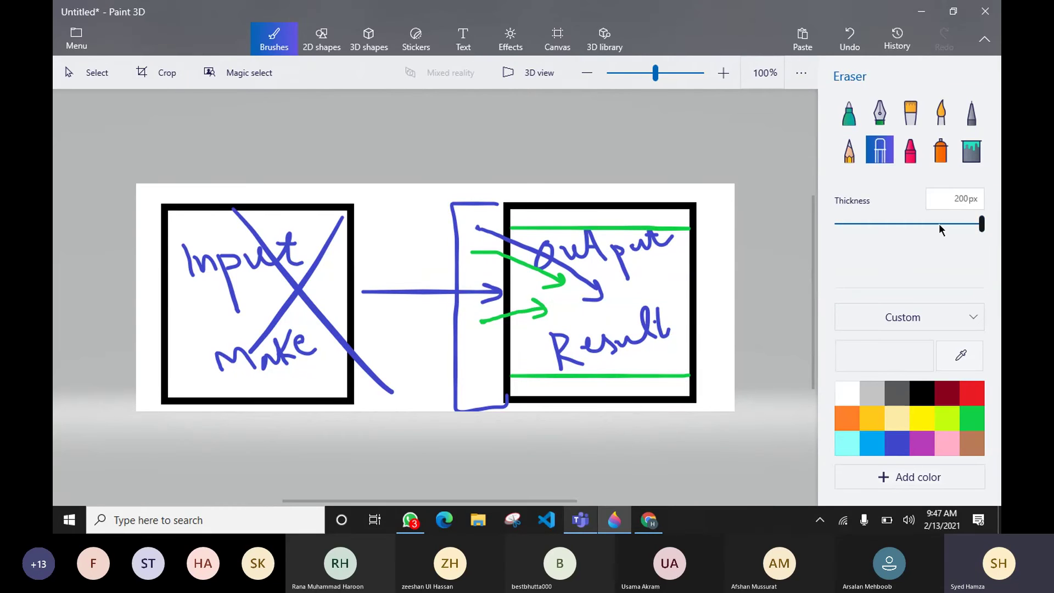
pyautogui.moveTo(623, 322)
pyautogui.mouseDown()
pyautogui.moveTo(531, 371)
pyautogui.moveTo(542, 331)
pyautogui.moveTo(793, 278)
pyautogui.moveTo(56, 245)
pyautogui.moveTo(480, 407)
pyautogui.mouseUp()
pyautogui.moveTo(323, 218); pyautogui.dragTo(440, 318)
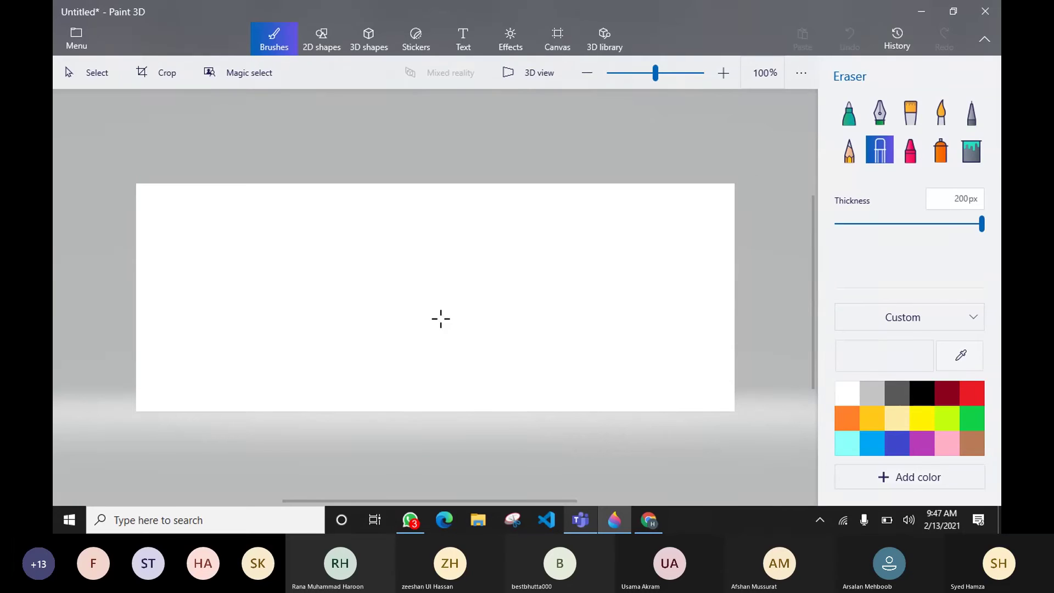
pyautogui.moveTo(615, 268); pyautogui.dragTo(581, 223)
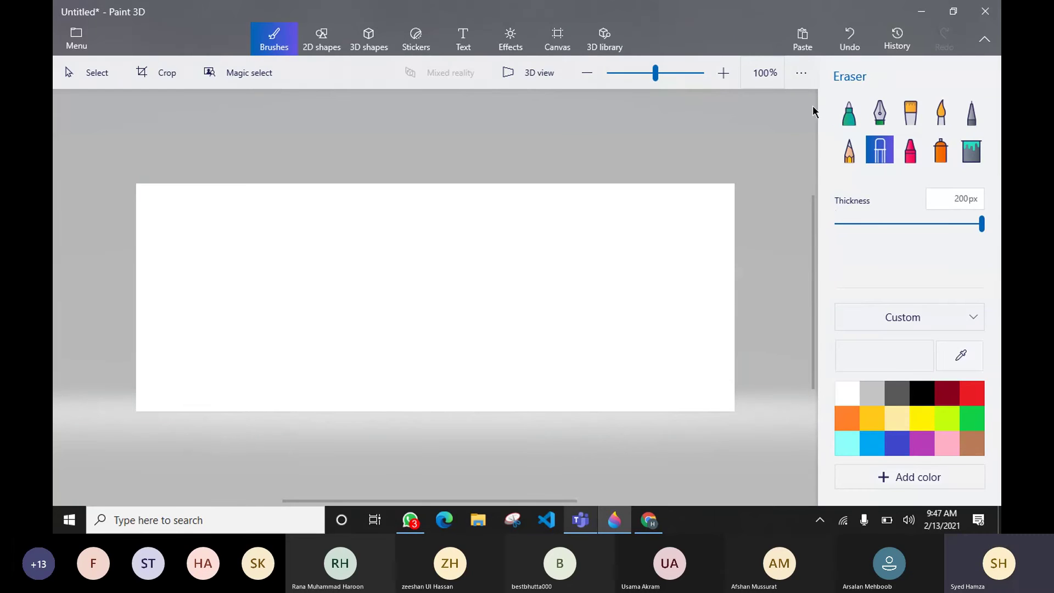
# Draw a large black-outlined square near the middle of the blank canvas, nearly the full canvas height.
pyautogui.click(849, 112)
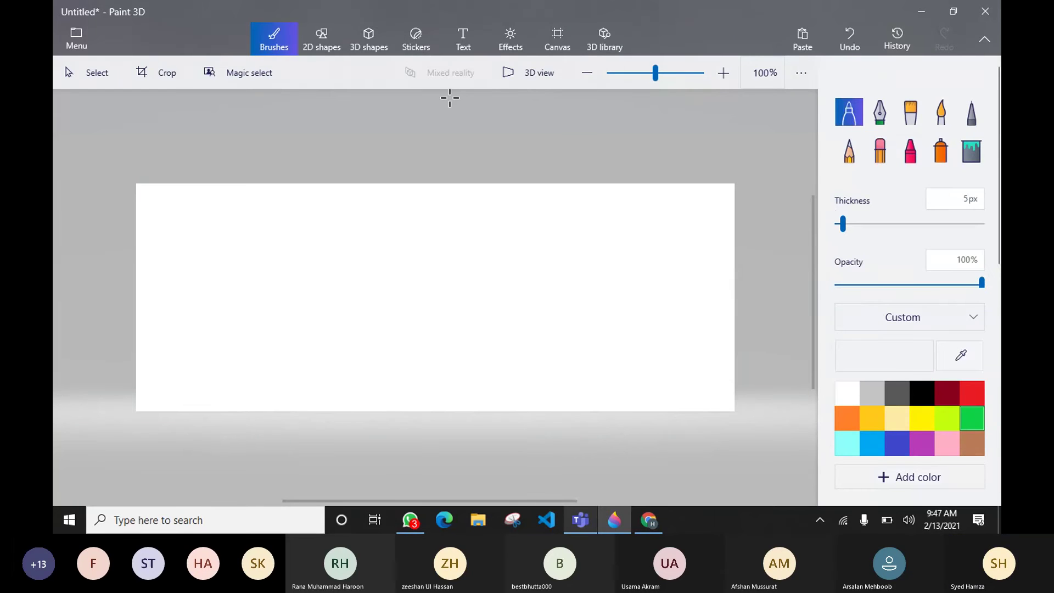
pyautogui.click(324, 48)
pyautogui.click(909, 187)
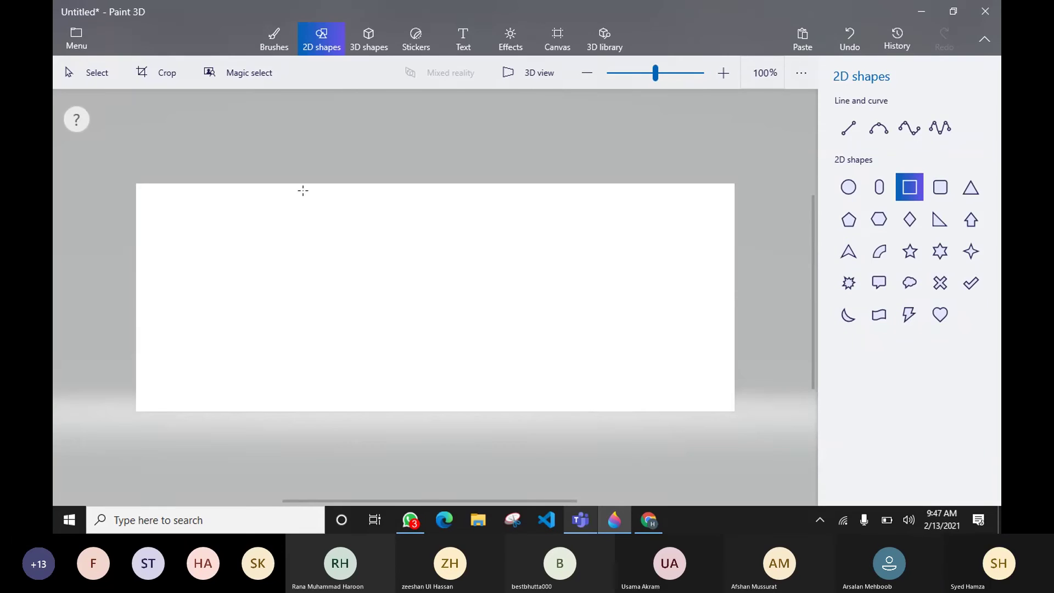
pyautogui.moveTo(303, 191); pyautogui.dragTo(458, 404)
pyautogui.click(635, 376)
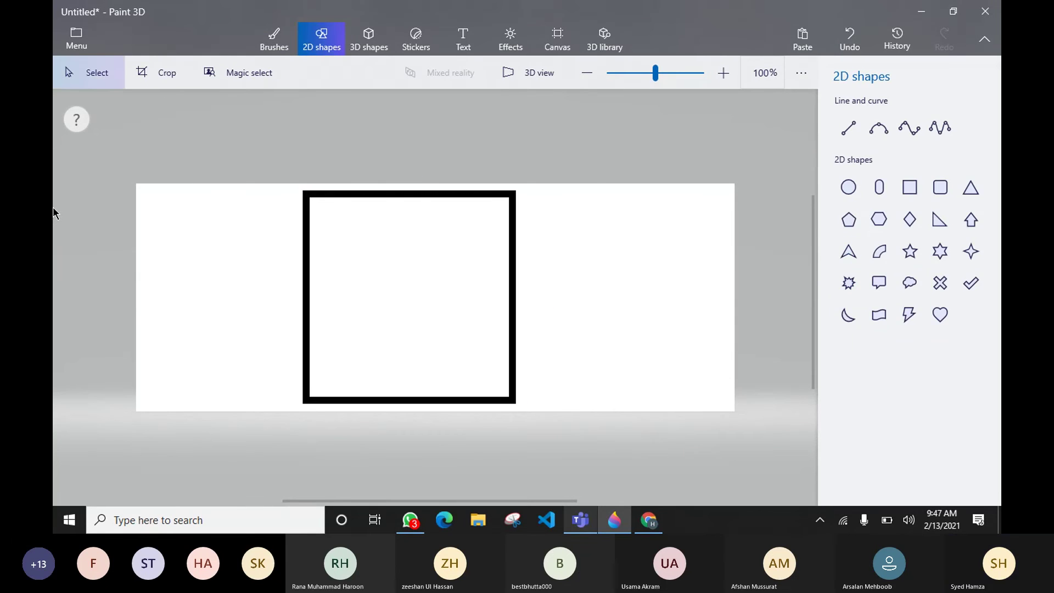
# Draw a 10 px black horizontal line across the square near its upper edge and place a copy near its lower edge.
pyautogui.click(848, 129)
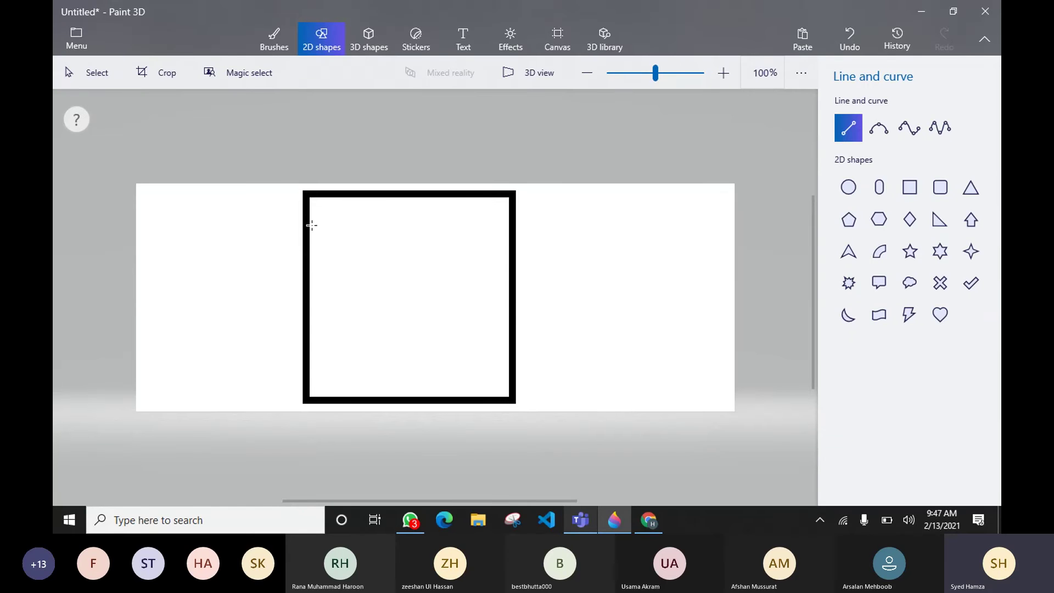
pyautogui.moveTo(305, 224)
pyautogui.mouseDown()
pyautogui.moveTo(500, 224)
pyautogui.moveTo(513, 247)
pyautogui.mouseUp()
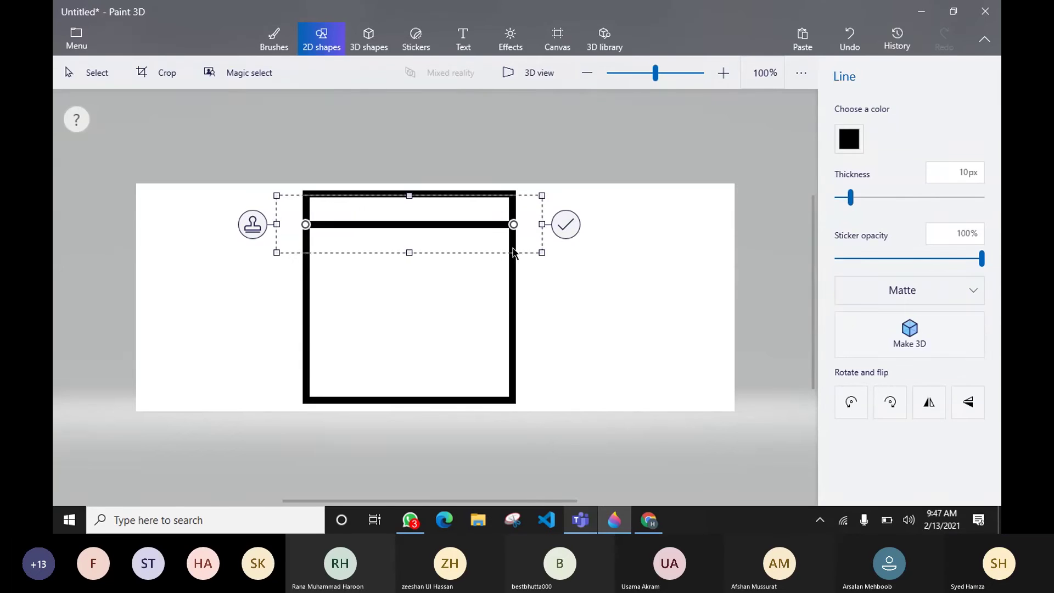
pyautogui.click(484, 352)
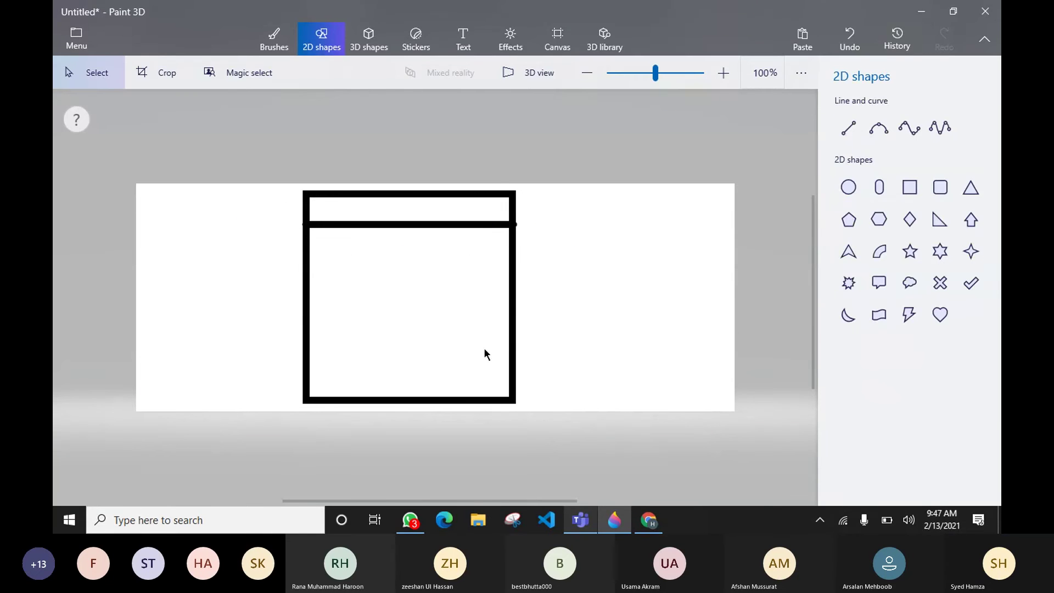
pyautogui.hotkey('ctrl', 'v')
pyautogui.moveTo(473, 297); pyautogui.dragTo(449, 373)
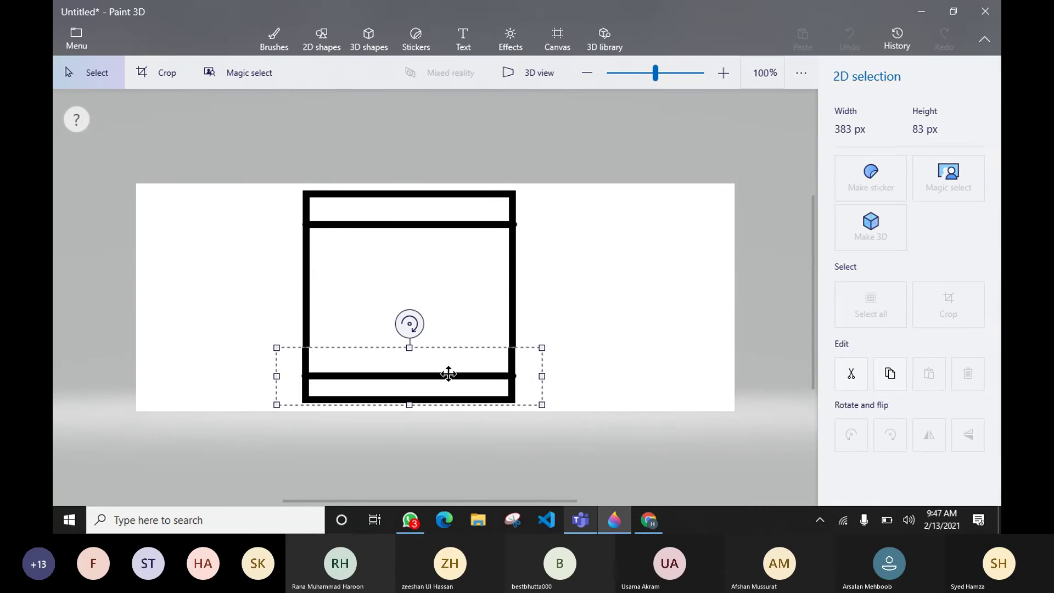
pyautogui.click(616, 345)
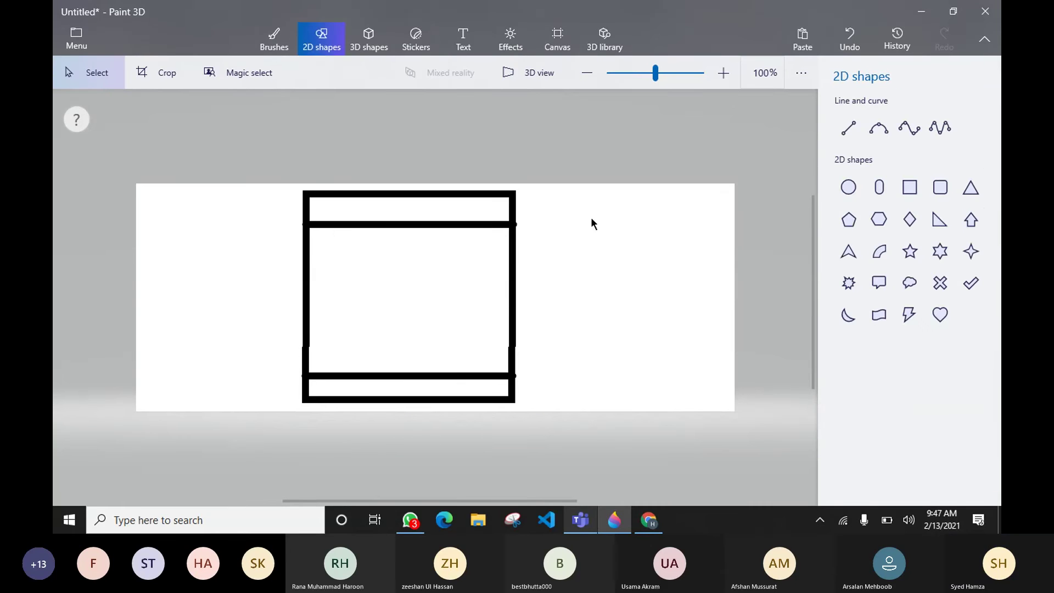
# With the green marker, label the three bands "H", "Cont." and "F" with arrows, and bracket the square's opposite side as "Theme".
pyautogui.click(281, 41)
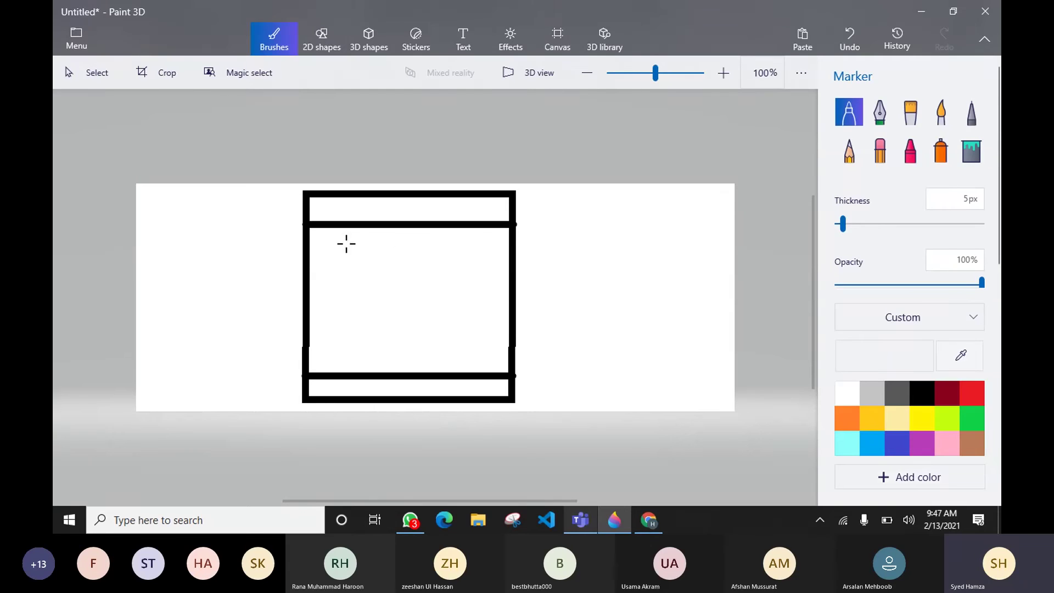
pyautogui.moveTo(536, 211); pyautogui.dragTo(600, 212)
pyautogui.moveTo(524, 384)
pyautogui.mouseDown()
pyautogui.moveTo(553, 382)
pyautogui.moveTo(540, 393)
pyautogui.moveTo(568, 405)
pyautogui.moveTo(588, 376)
pyautogui.moveTo(581, 389)
pyautogui.mouseUp()
pyautogui.moveTo(520, 296)
pyautogui.mouseDown()
pyautogui.moveTo(542, 289)
pyautogui.moveTo(550, 294)
pyautogui.moveTo(540, 310)
pyautogui.moveTo(583, 320)
pyautogui.moveTo(598, 303)
pyautogui.moveTo(650, 319)
pyautogui.mouseUp()
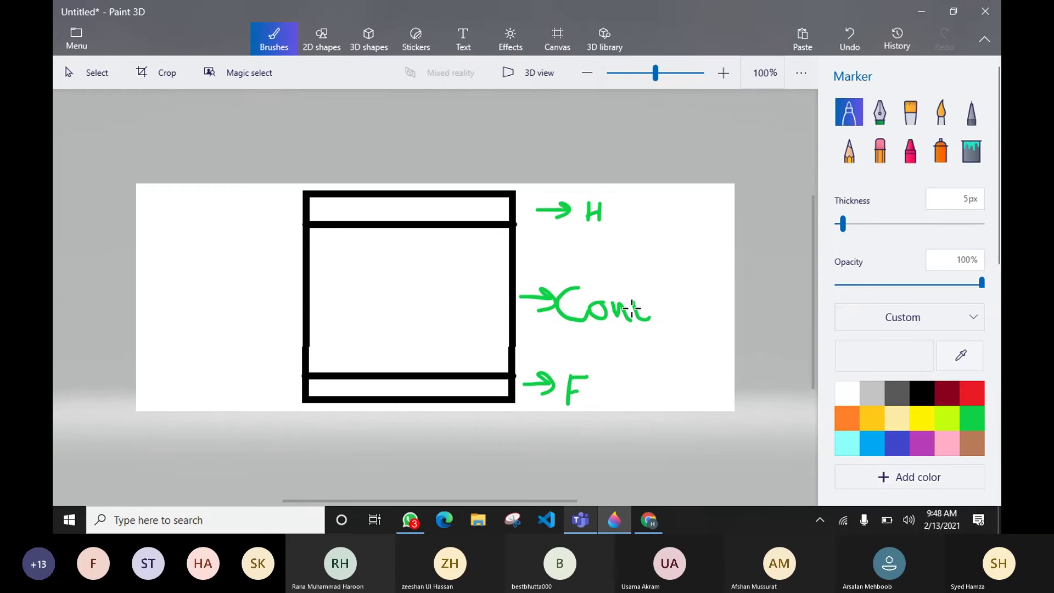
pyautogui.click(661, 320)
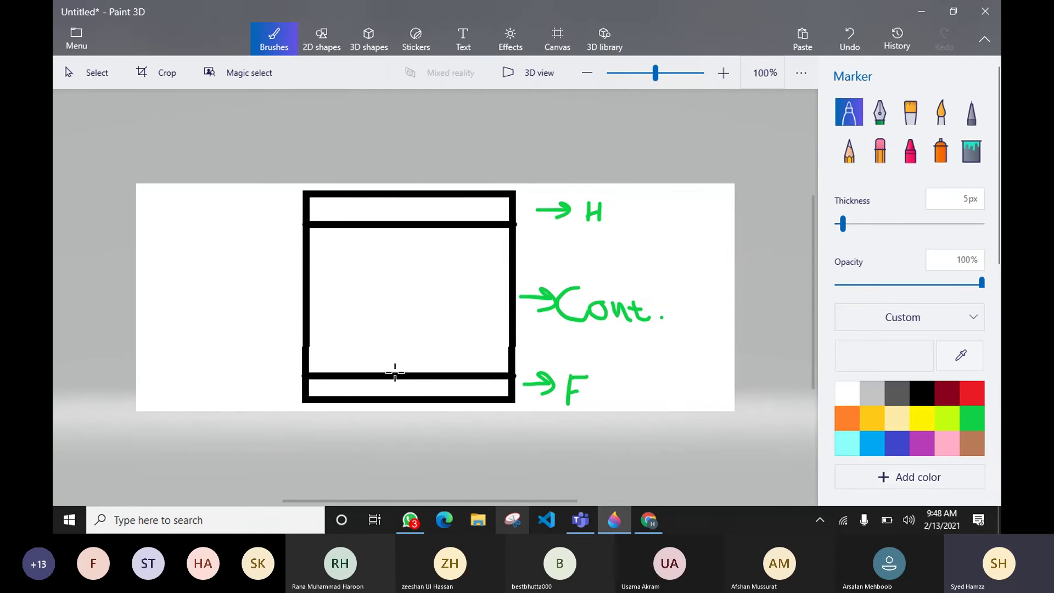
pyautogui.moveTo(286, 207)
pyautogui.mouseDown()
pyautogui.moveTo(218, 207)
pyautogui.moveTo(219, 275)
pyautogui.moveTo(230, 381)
pyautogui.moveTo(292, 393)
pyautogui.mouseUp()
pyautogui.moveTo(163, 269)
pyautogui.mouseDown()
pyautogui.moveTo(172, 299)
pyautogui.moveTo(179, 268)
pyautogui.moveTo(181, 300)
pyautogui.moveTo(183, 287)
pyautogui.moveTo(191, 296)
pyautogui.moveTo(193, 279)
pyautogui.moveTo(204, 287)
pyautogui.moveTo(219, 267)
pyautogui.mouseUp()
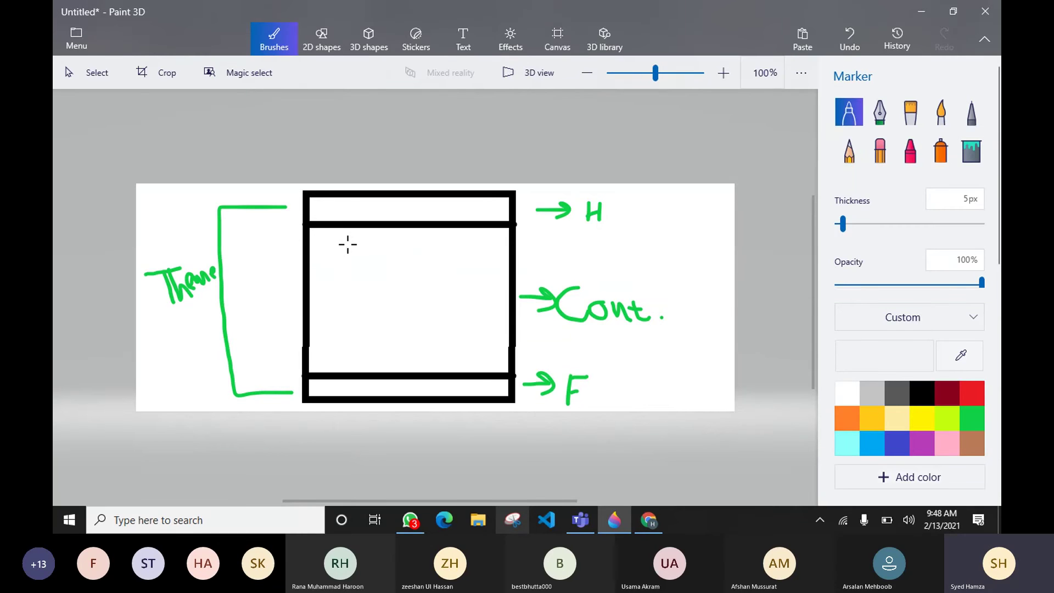
# Sketch green placeholder content in the square's middle band: a small oval, a box and two horizontal text lines.
pyautogui.moveTo(348, 245)
pyautogui.mouseDown()
pyautogui.moveTo(343, 263)
pyautogui.moveTo(351, 244)
pyautogui.moveTo(436, 273)
pyautogui.moveTo(405, 255)
pyautogui.mouseUp()
pyautogui.click(399, 252)
pyautogui.moveTo(336, 291); pyautogui.dragTo(407, 292)
pyautogui.moveTo(332, 311); pyautogui.dragTo(393, 312)
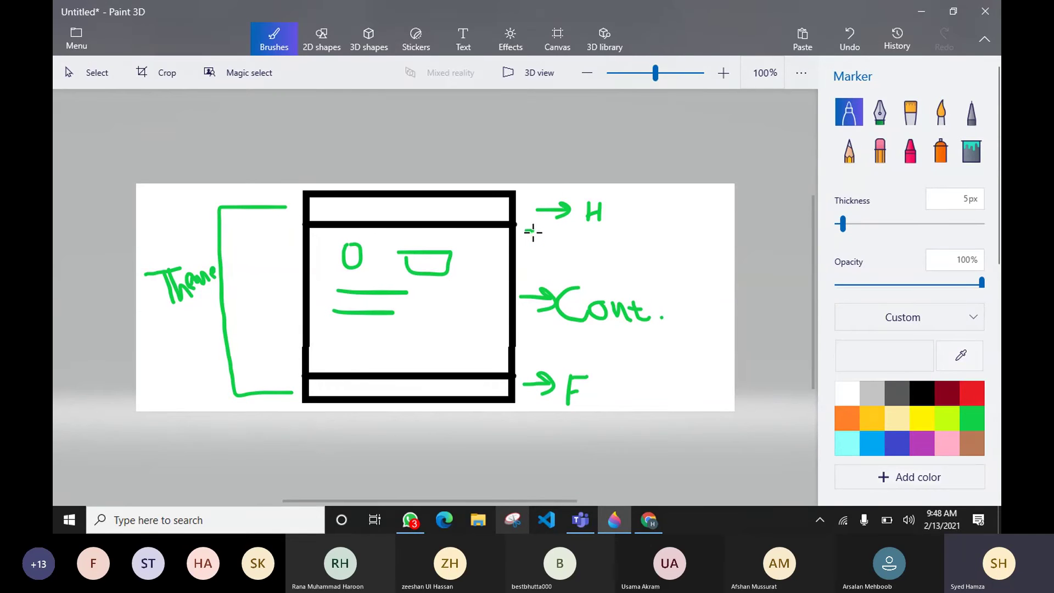
# Undo the stray green stroke and draw a red marker bracket beside the middle band, labelled "Page" with an arrow.
pyautogui.hotkey('ctrl', 'z')
pyautogui.click(972, 393)
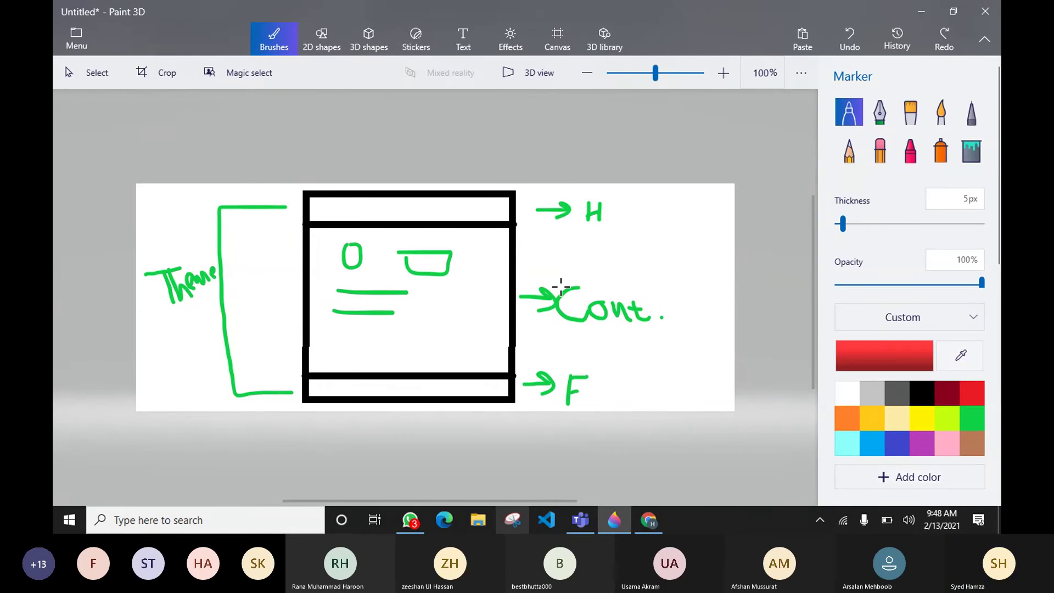
pyautogui.moveTo(523, 227)
pyautogui.mouseDown()
pyautogui.moveTo(536, 231)
pyautogui.moveTo(539, 368)
pyautogui.moveTo(518, 369)
pyautogui.mouseUp()
pyautogui.moveTo(542, 254)
pyautogui.mouseDown()
pyautogui.moveTo(583, 260)
pyautogui.moveTo(587, 270)
pyautogui.moveTo(589, 252)
pyautogui.moveTo(587, 264)
pyautogui.moveTo(617, 261)
pyautogui.moveTo(620, 279)
pyautogui.moveTo(640, 266)
pyautogui.mouseUp()
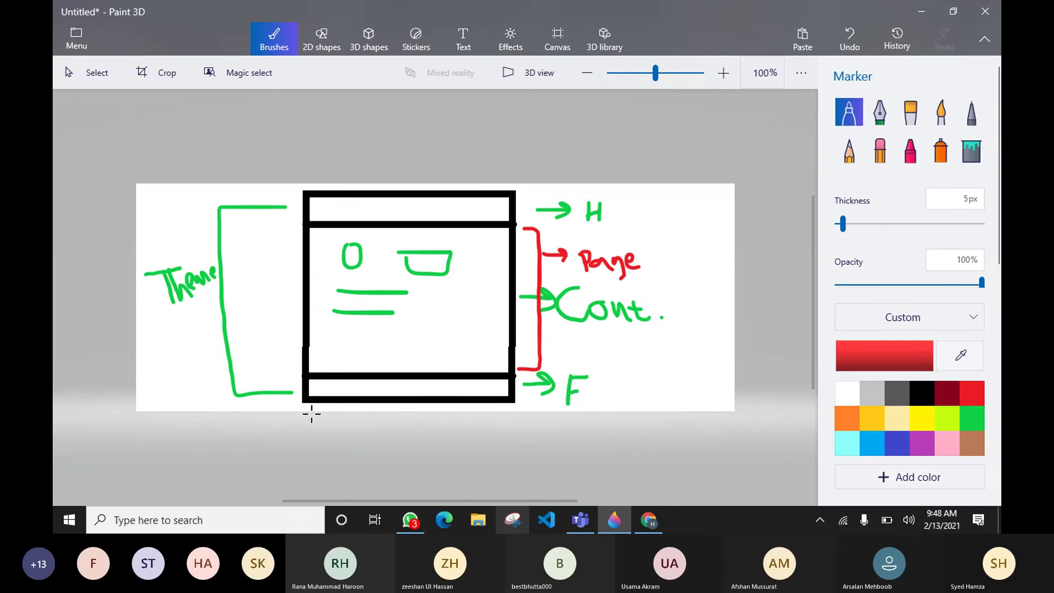
# Switch to the Teams meeting, mute the unmuted guest participant, and return to the Paint 3D diagram.
pyautogui.click(576, 522)
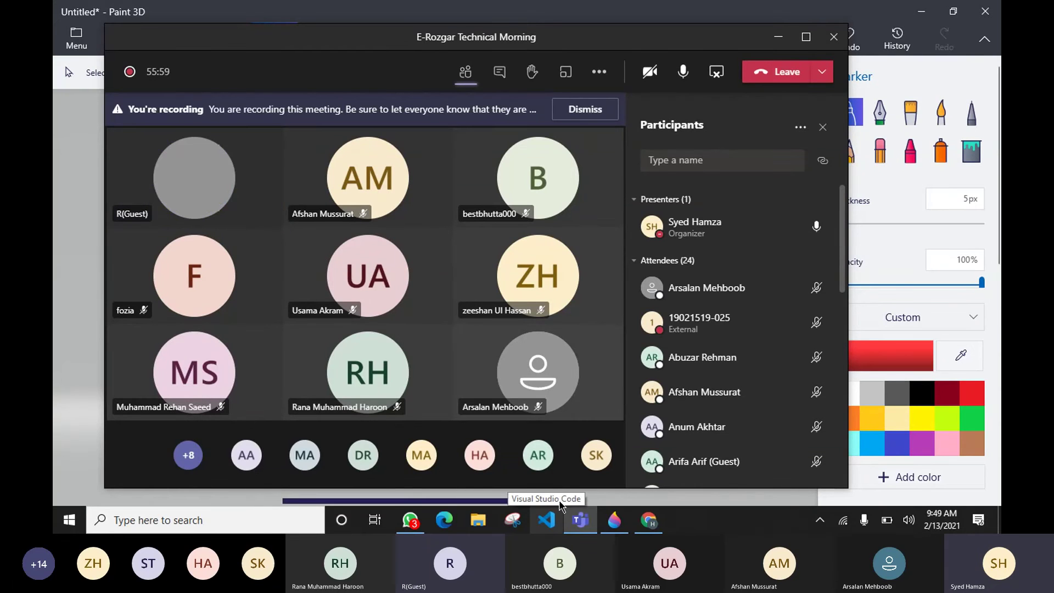
pyautogui.click(778, 37)
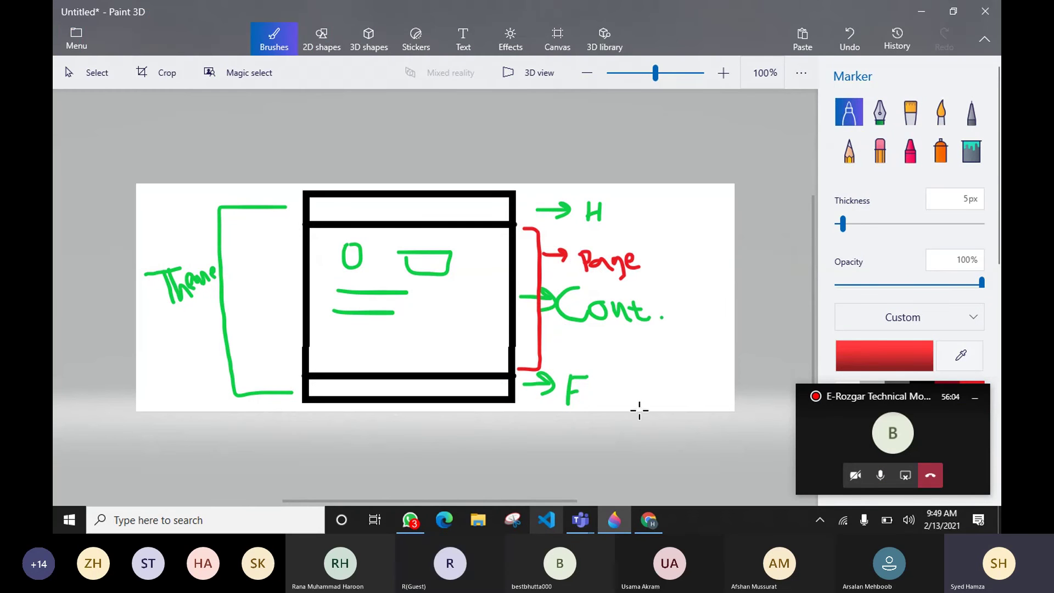
pyautogui.moveTo(583, 520)
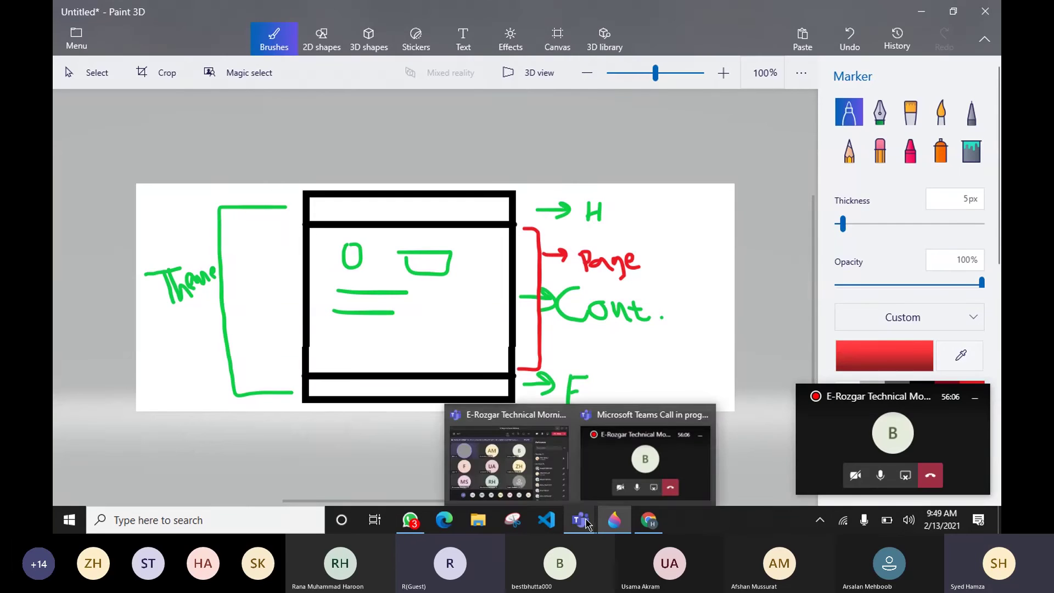
pyautogui.click(503, 449)
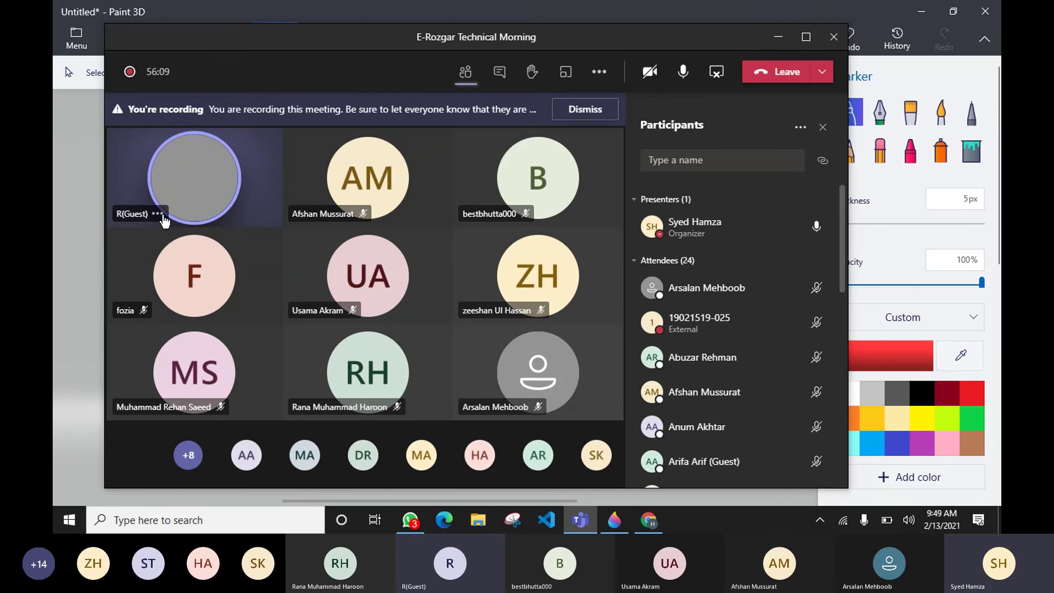
pyautogui.click(158, 214)
pyautogui.click(213, 158)
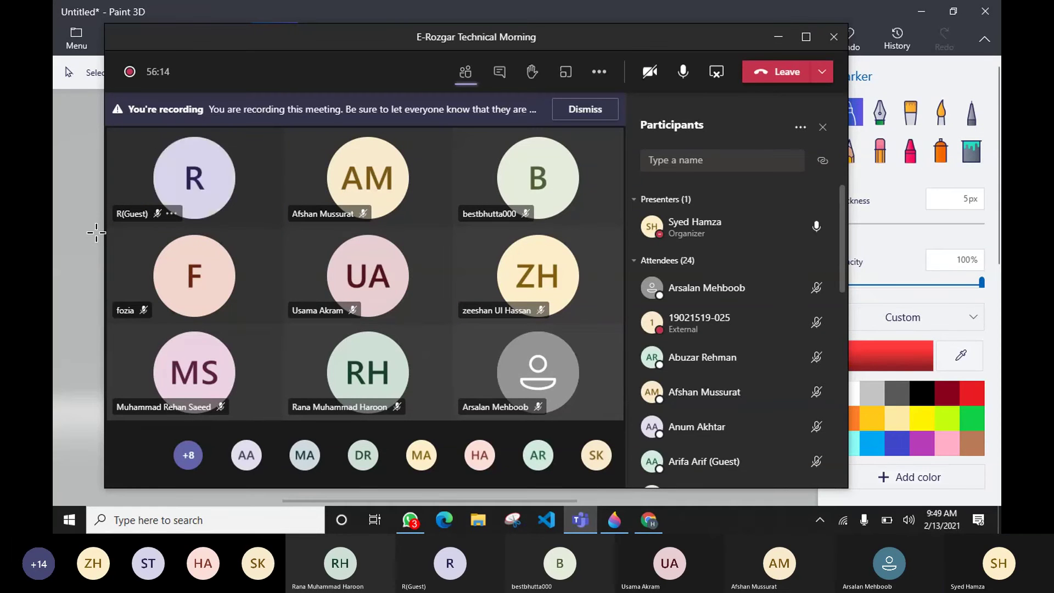
pyautogui.click(96, 233)
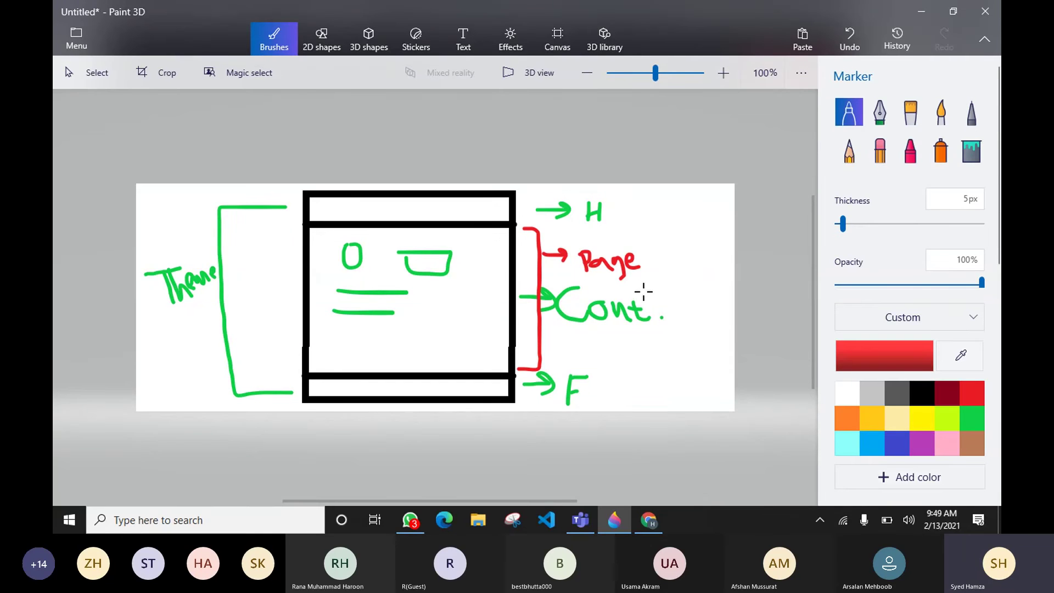
# Switch to Chrome and open elementor.com in a new tab.
pyautogui.click(661, 517)
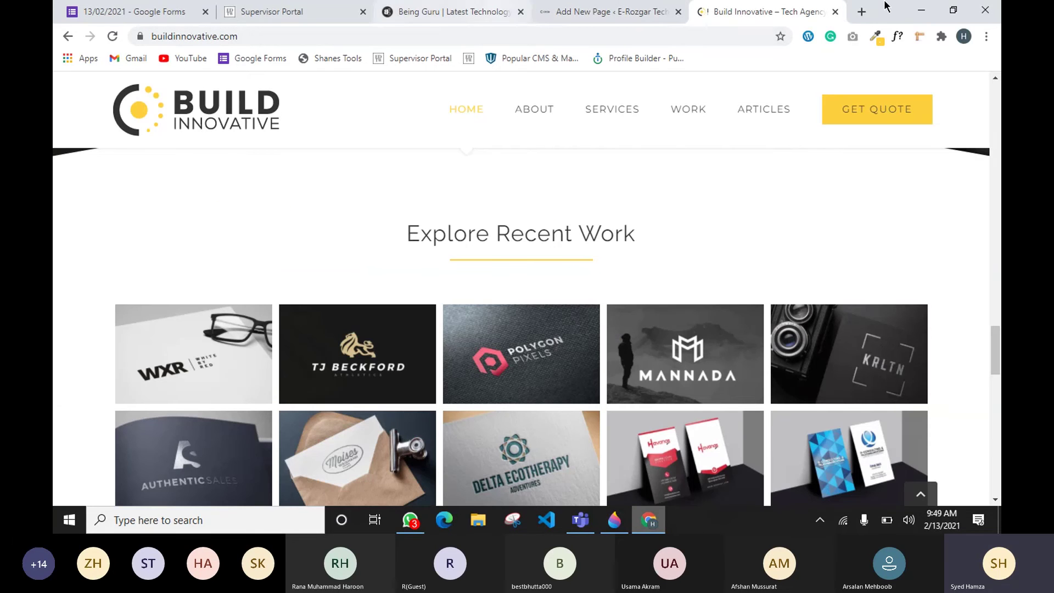
pyautogui.click(861, 11)
pyautogui.write('elementor.com')
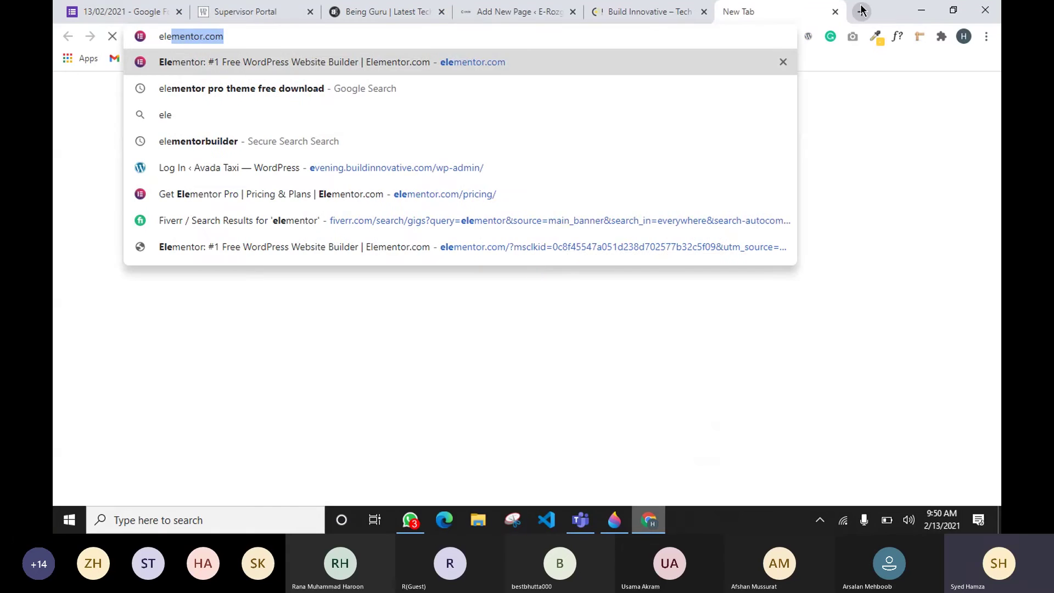
pyautogui.press('Return')
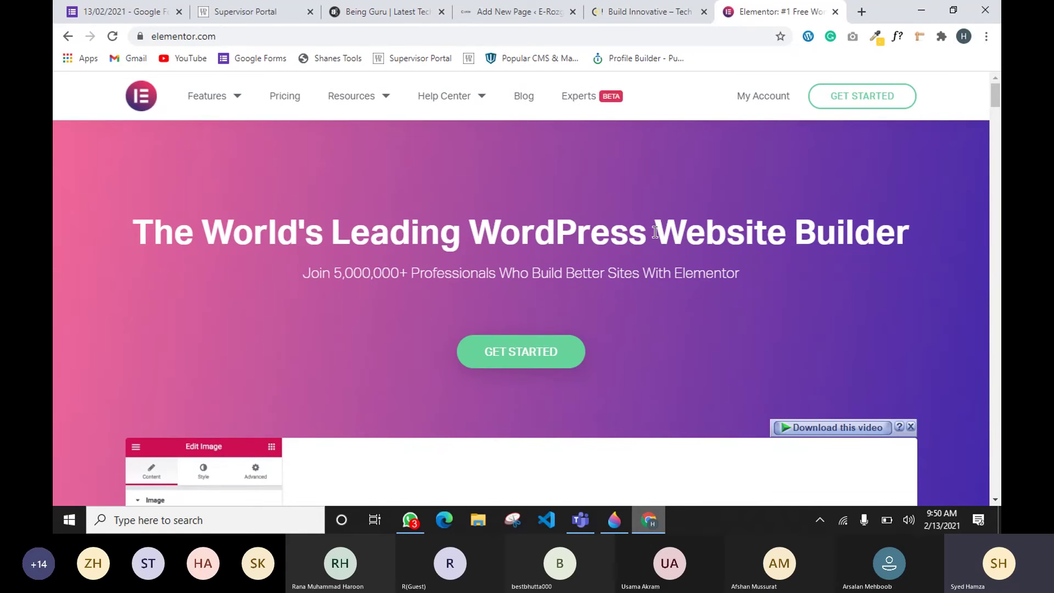
# Highlight "Website" in the Elementor headline and look through the home page down to the user reviews.
pyautogui.moveTo(655, 231); pyautogui.dragTo(786, 245)
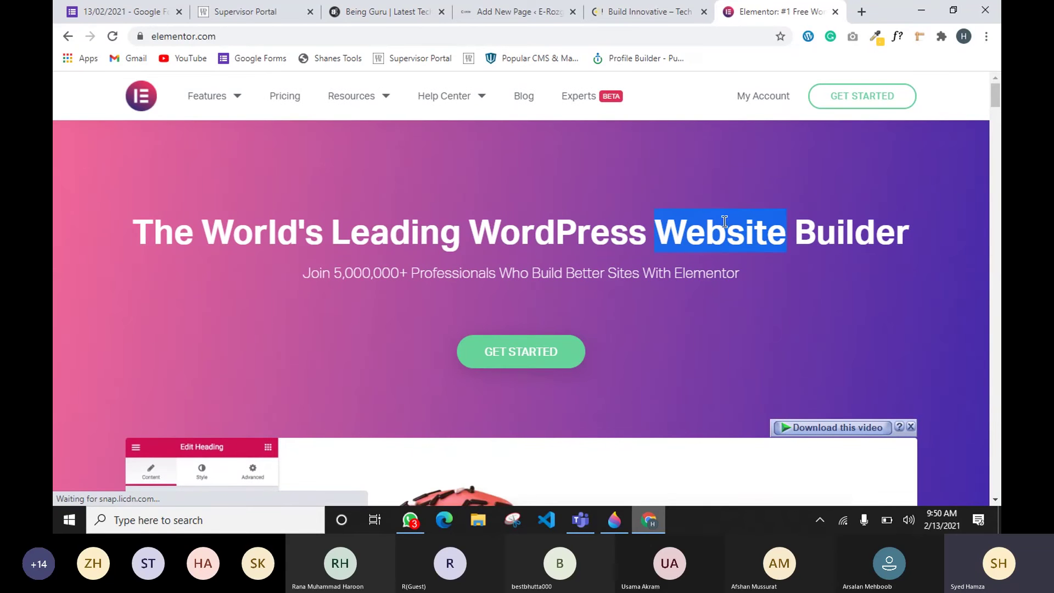
pyautogui.scroll(-1, 362, 269)
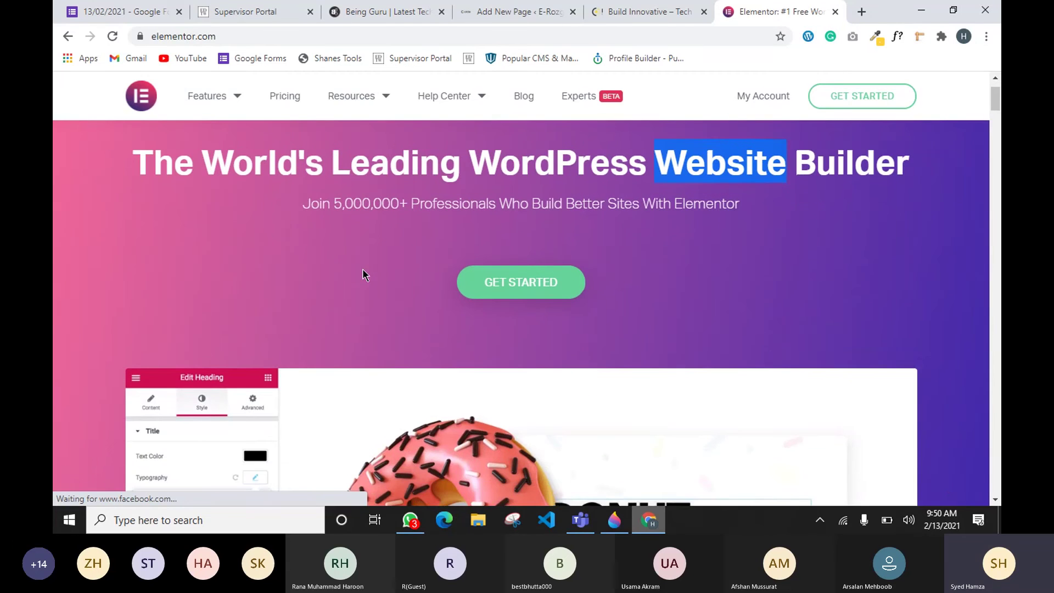
pyautogui.scroll(-15, 362, 269)
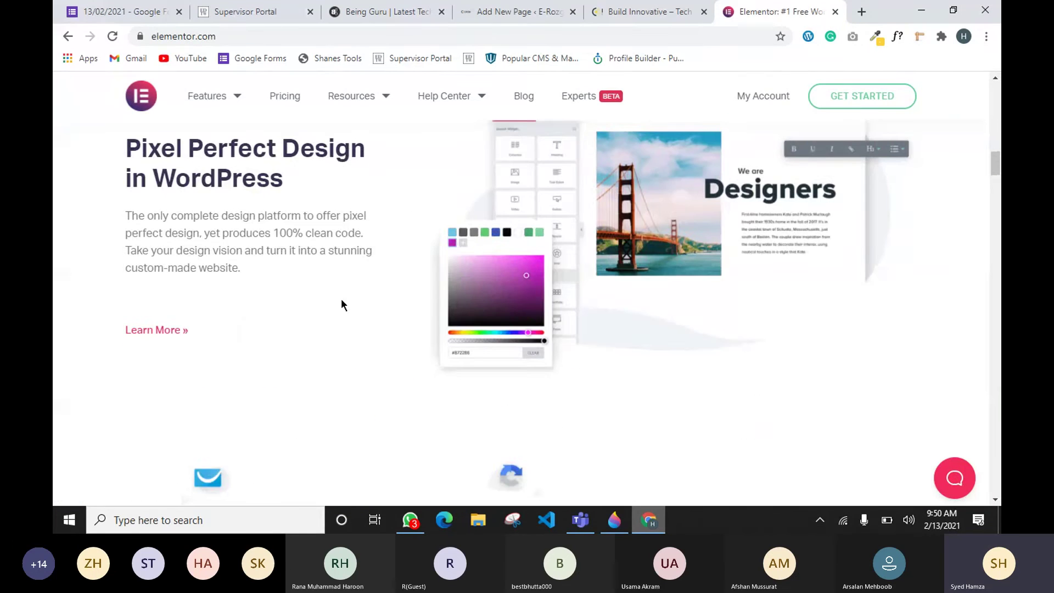
pyautogui.scroll(-5, 341, 302)
pyautogui.scroll(-10, 261, 315)
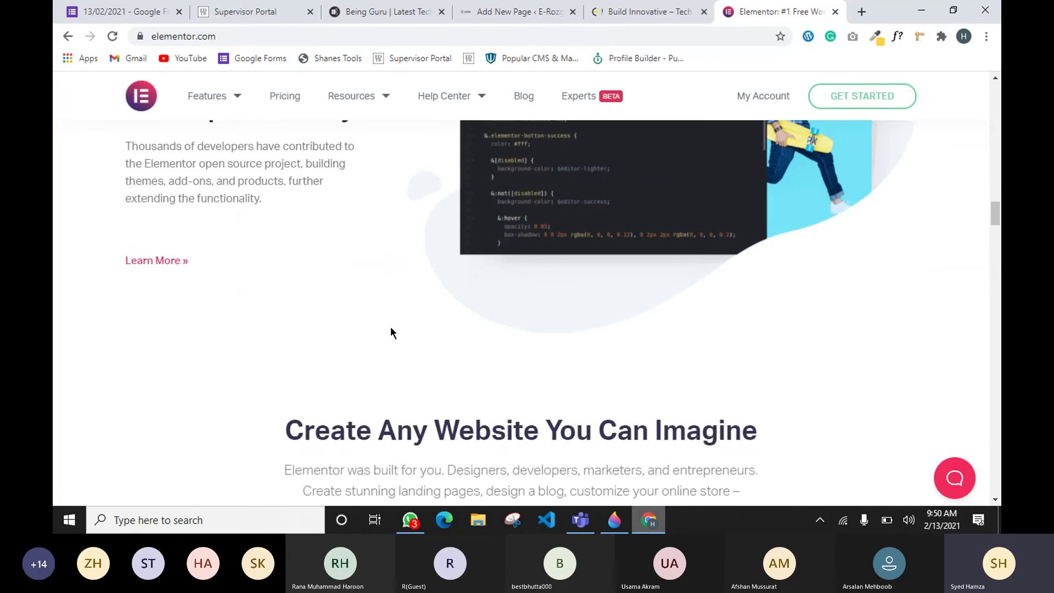
pyautogui.scroll(-10, 390, 327)
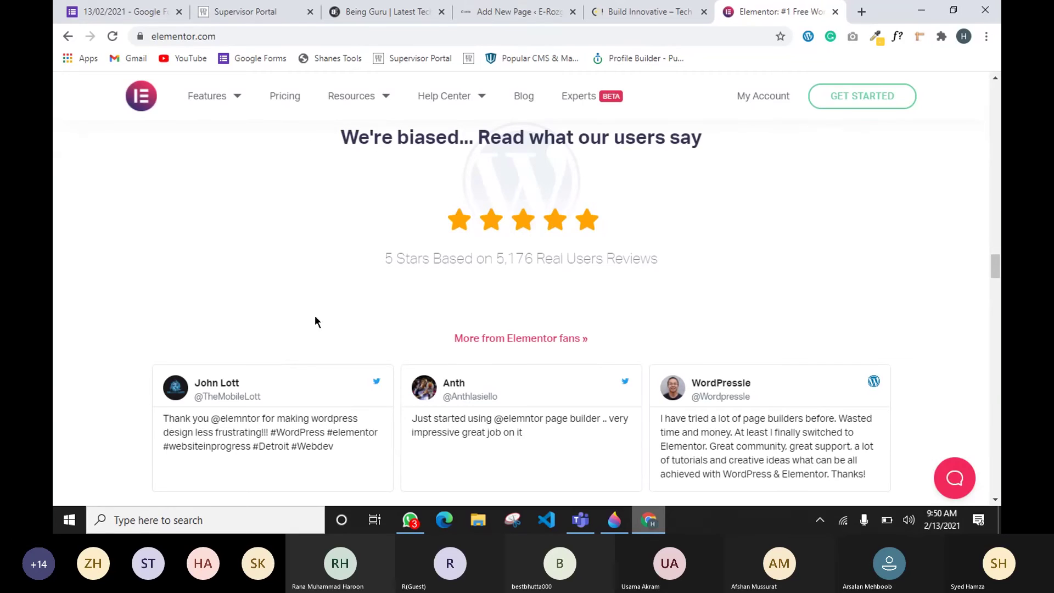
# Return to Paint 3D and write "Menu" in red marker inside the square's header band.
pyautogui.click(614, 520)
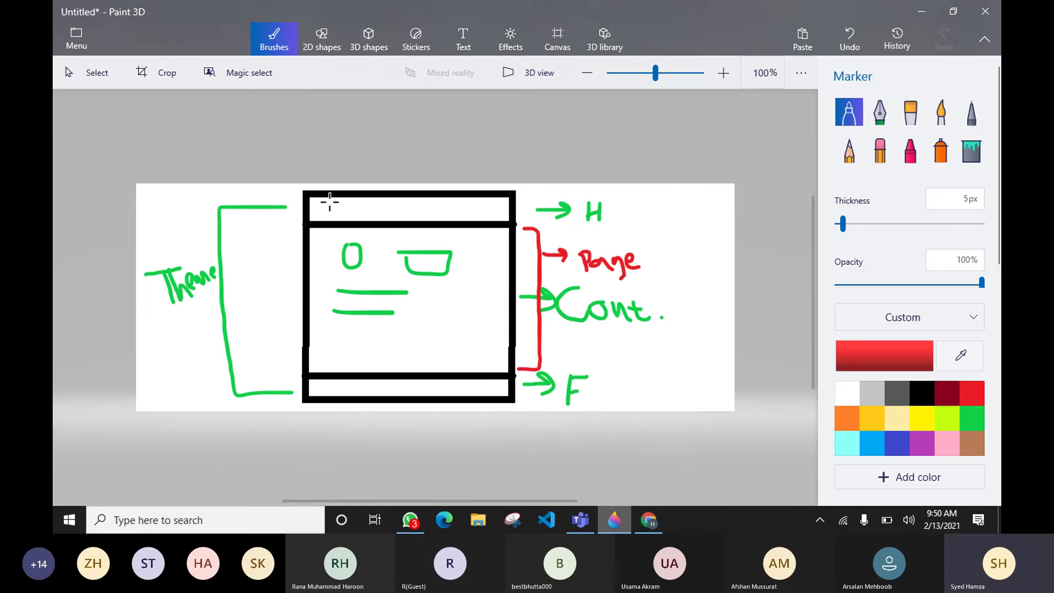
pyautogui.moveTo(329, 201)
pyautogui.mouseDown()
pyautogui.moveTo(336, 215)
pyautogui.moveTo(397, 204)
pyautogui.moveTo(412, 218)
pyautogui.mouseUp()
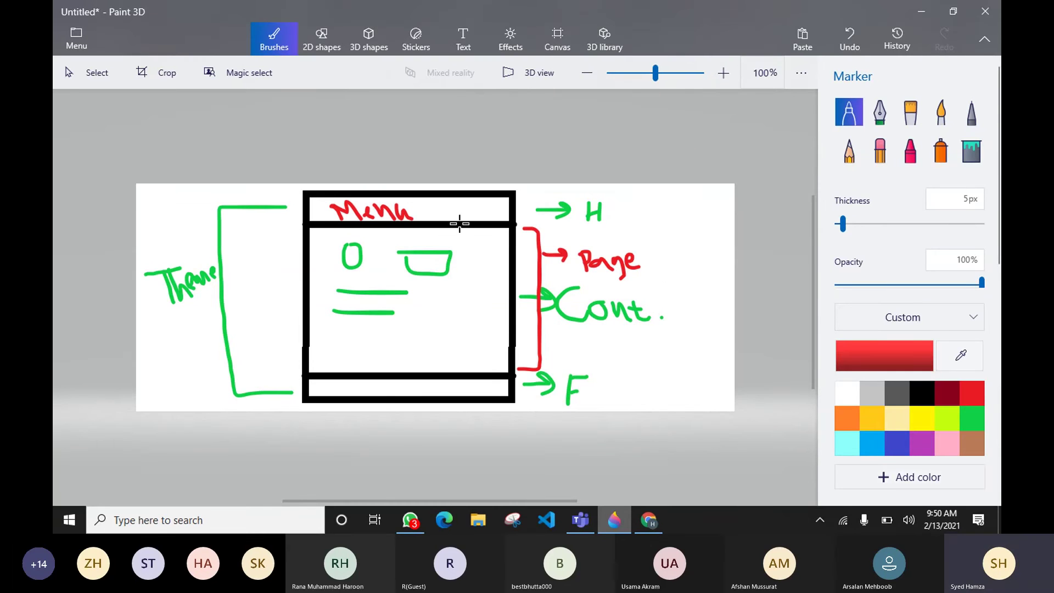
# In Chrome, examine the Build Innovative home page's header menu, page content and footer.
pyautogui.click(648, 519)
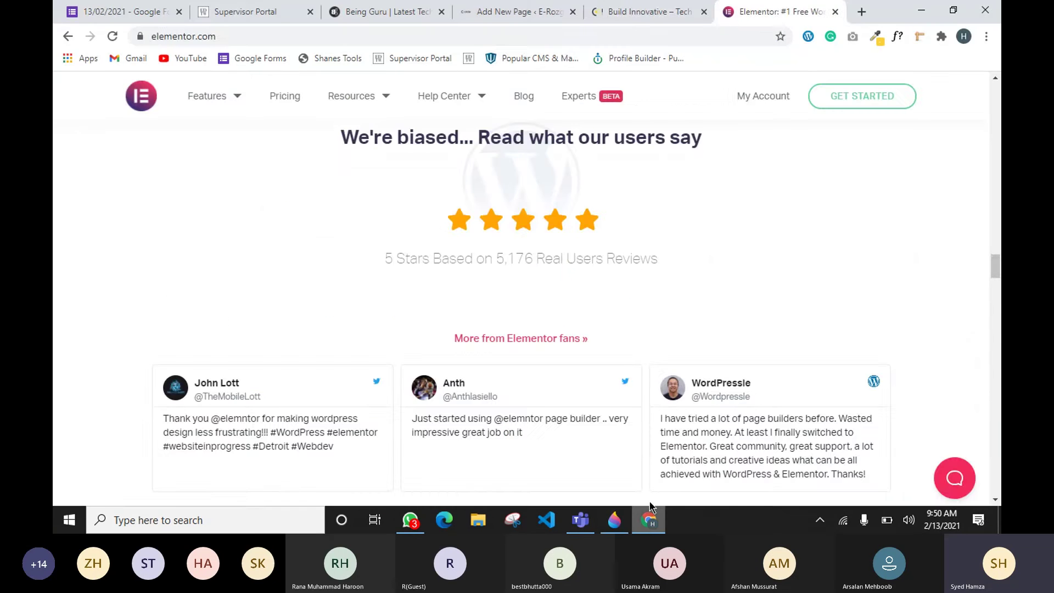
pyautogui.click(643, 21)
pyautogui.scroll(10, 639, 173)
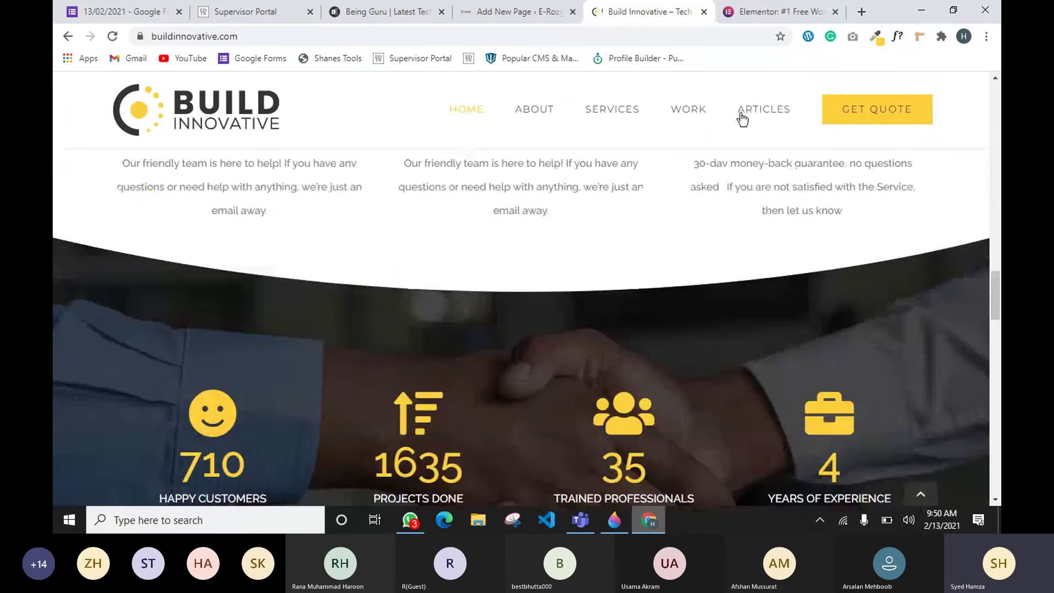
pyautogui.scroll(6, 499, 156)
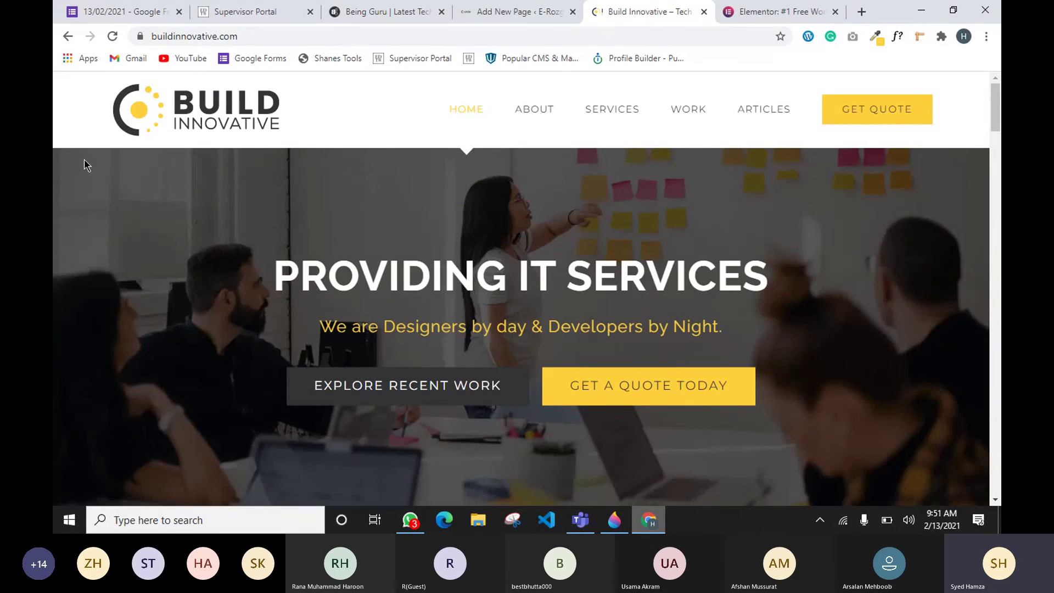
pyautogui.scroll(-15, 480, 309)
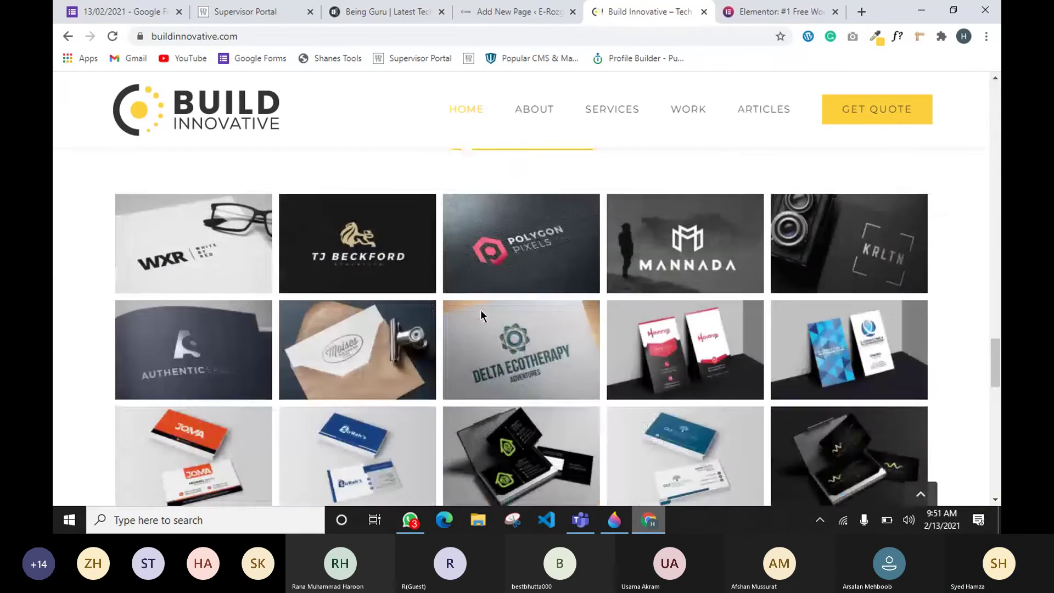
pyautogui.scroll(-4, 475, 312)
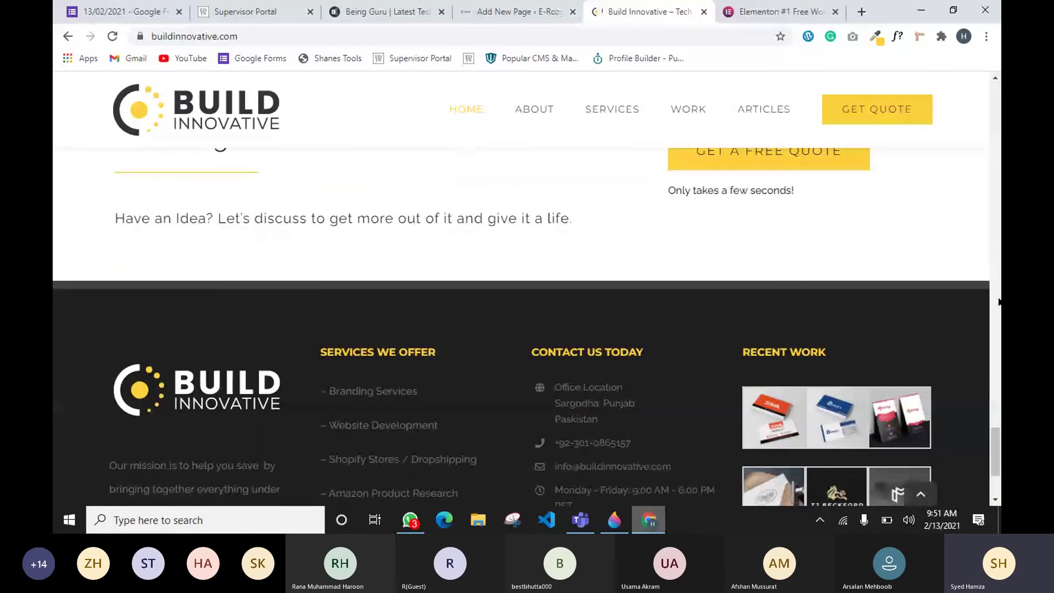
pyautogui.scroll(-1, 275, 360)
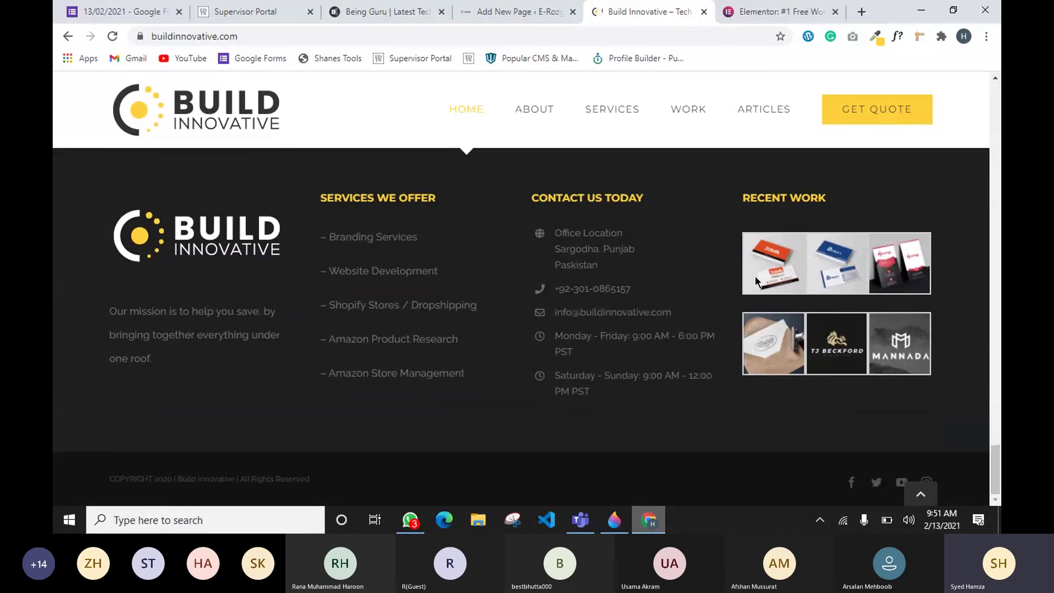
pyautogui.scroll(10, 689, 308)
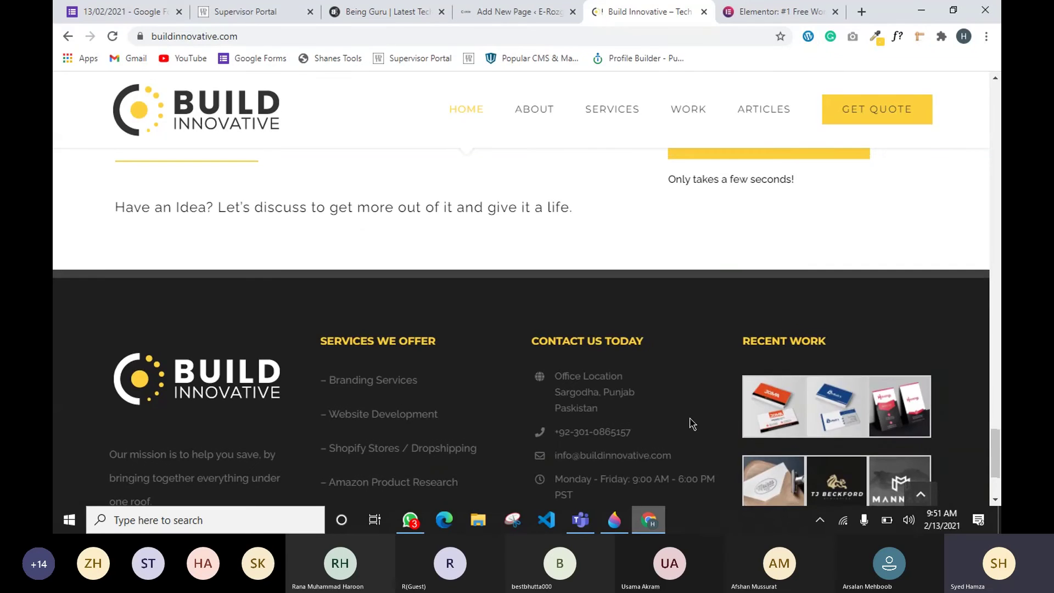
# Look through the Build Innovative home page from the footer up to the header menu and hero section.
pyautogui.scroll(-10, 714, 330)
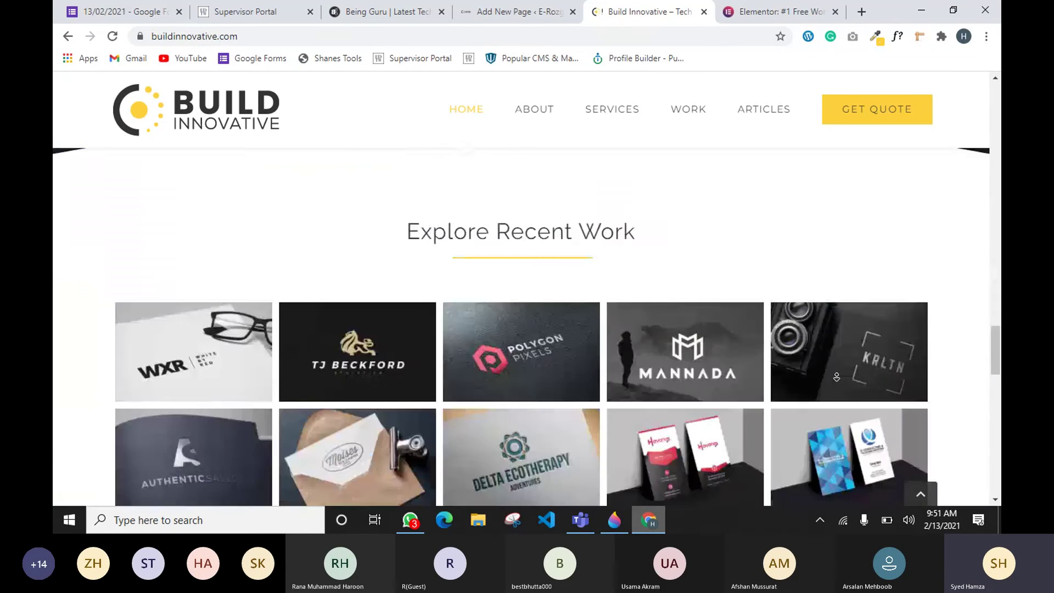
pyautogui.scroll(8, 680, 254)
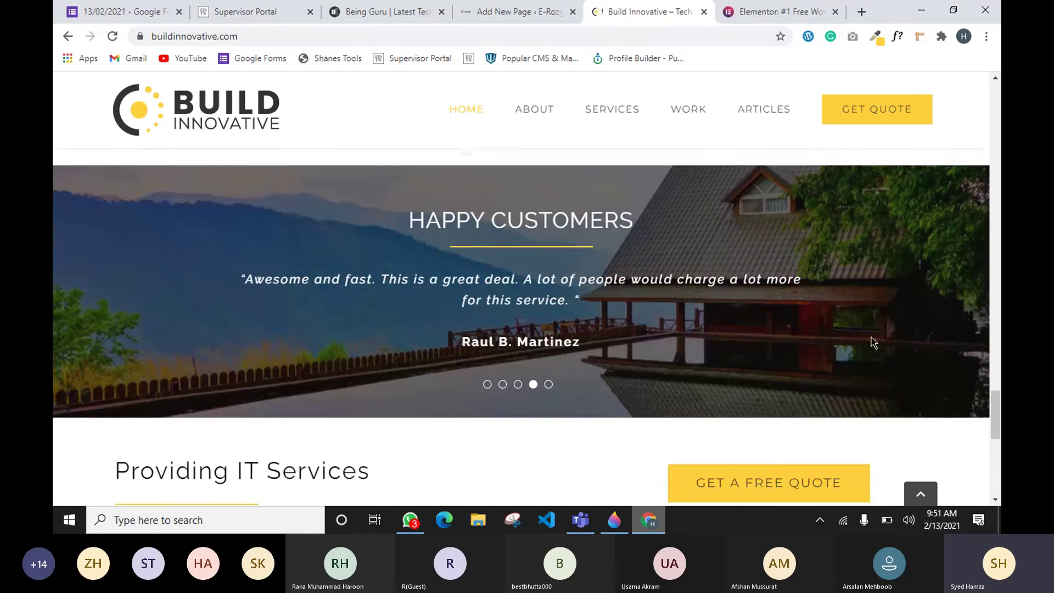
pyautogui.scroll(10, 537, 293)
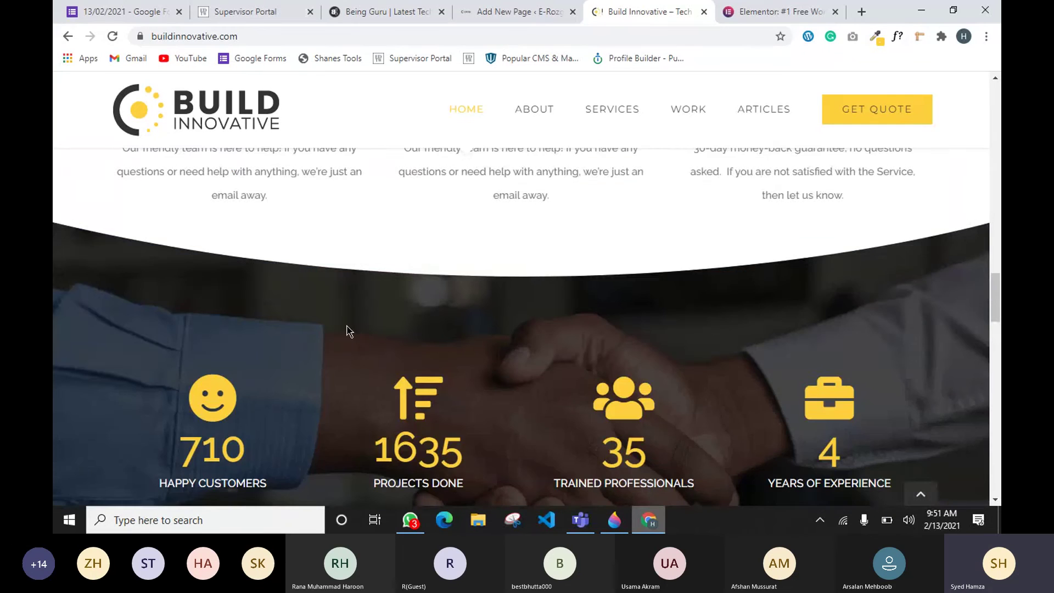
pyautogui.scroll(8, 468, 329)
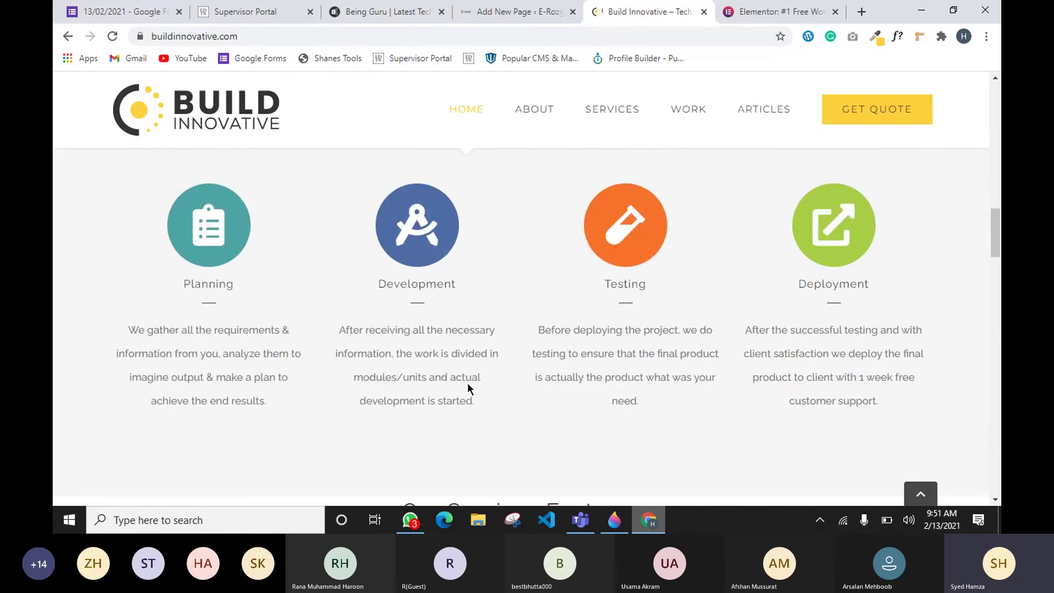
pyautogui.scroll(6, 500, 324)
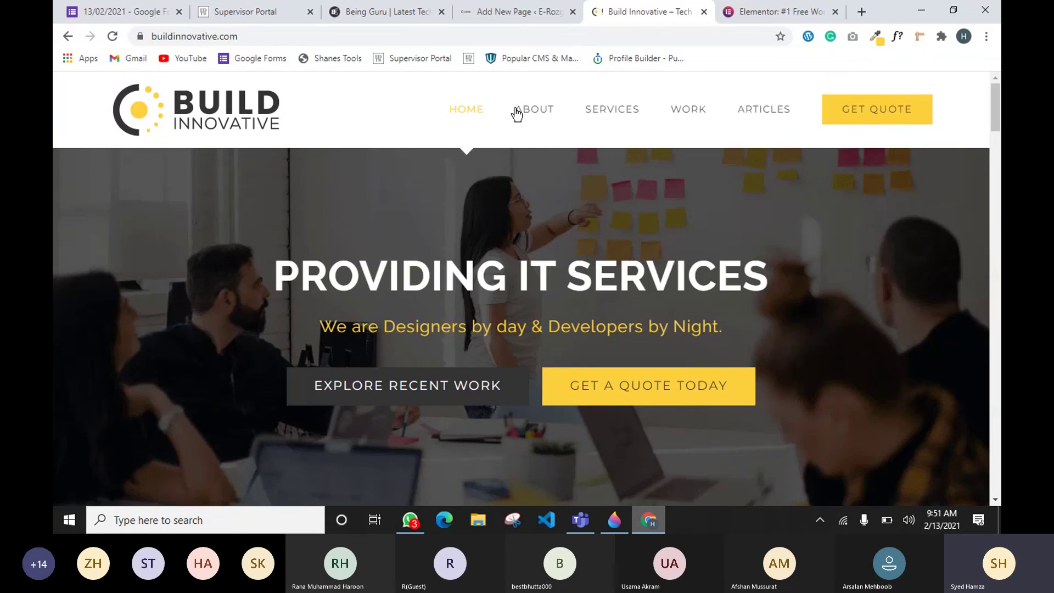
pyautogui.scroll(-5, 917, 341)
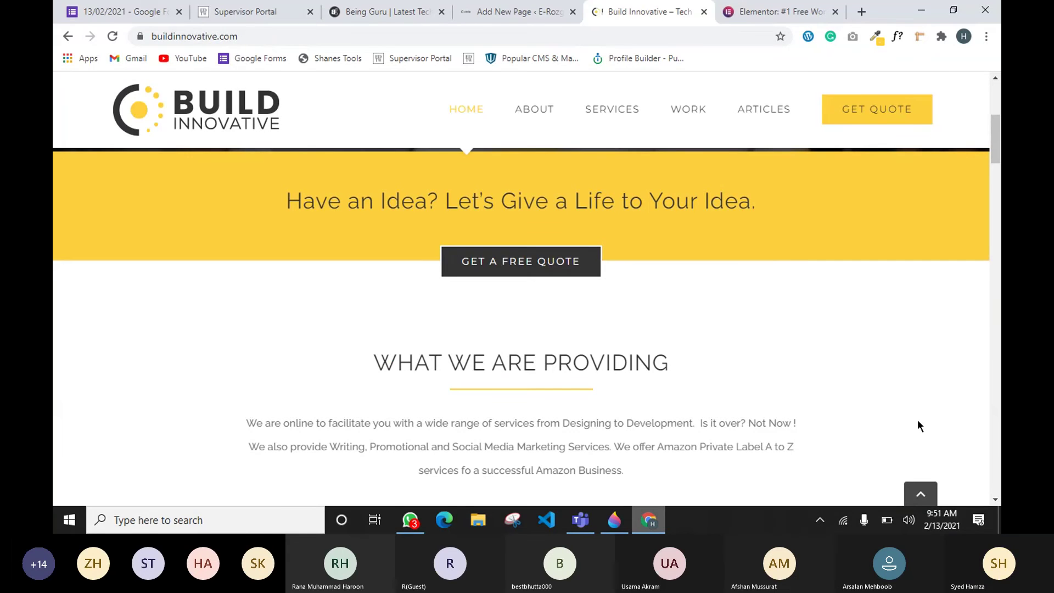
# Switch to Paint 3D and write "F" in red marker in the square's footer band and "Build" after "Page".
pyautogui.click(505, 13)
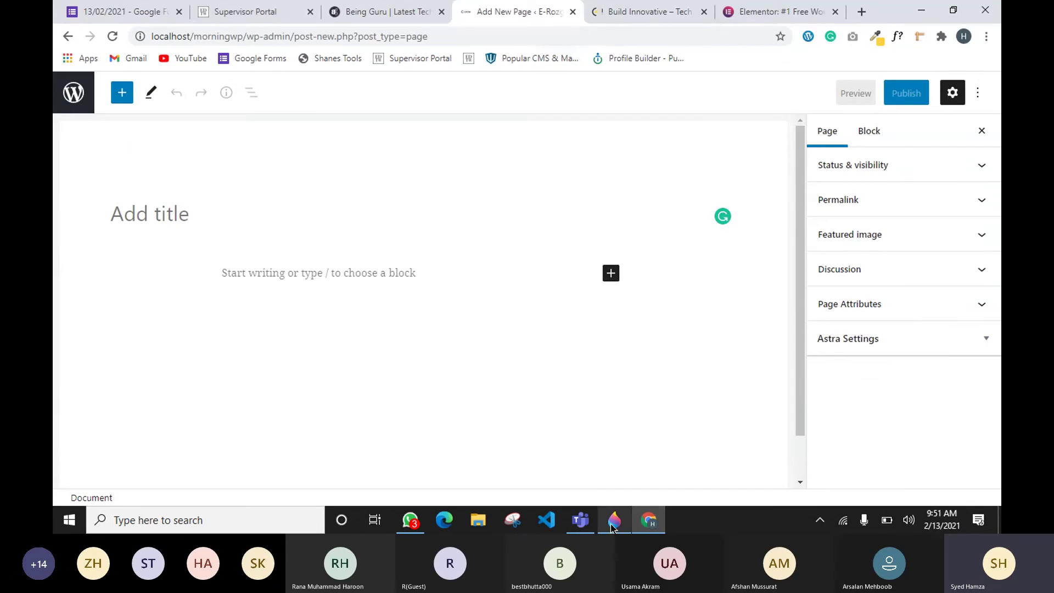
pyautogui.click(613, 524)
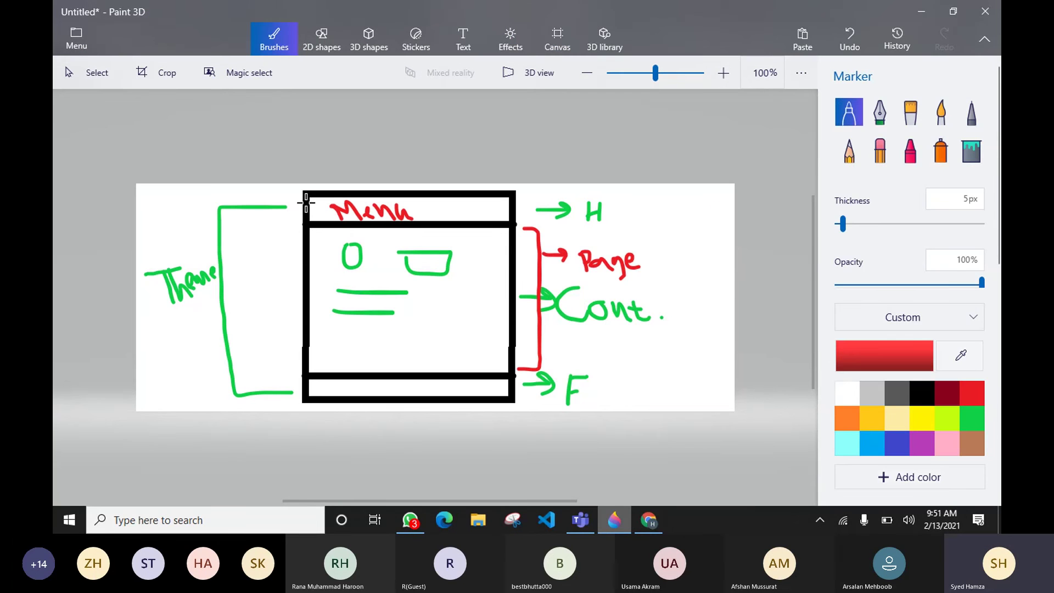
pyautogui.moveTo(340, 385)
pyautogui.mouseDown()
pyautogui.moveTo(338, 395)
pyautogui.moveTo(351, 390)
pyautogui.mouseUp()
pyautogui.moveTo(655, 244)
pyautogui.mouseDown()
pyautogui.moveTo(666, 266)
pyautogui.moveTo(671, 253)
pyautogui.moveTo(668, 268)
pyautogui.moveTo(725, 269)
pyautogui.moveTo(727, 233)
pyautogui.moveTo(733, 269)
pyautogui.mouseUp()
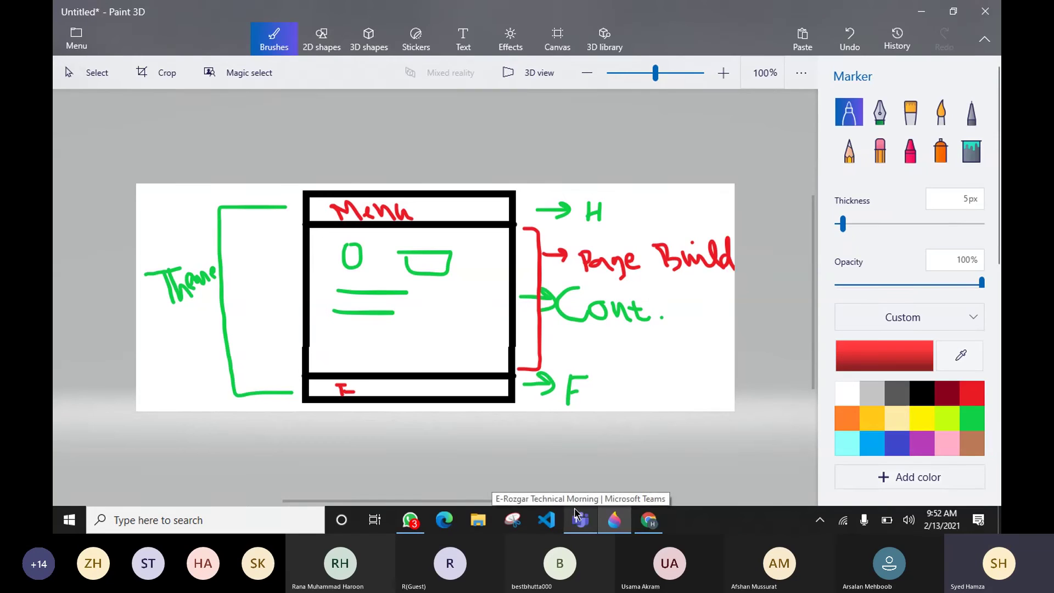
# Switch to Chrome and look through the article listing on the Being Guru home page.
pyautogui.click(643, 522)
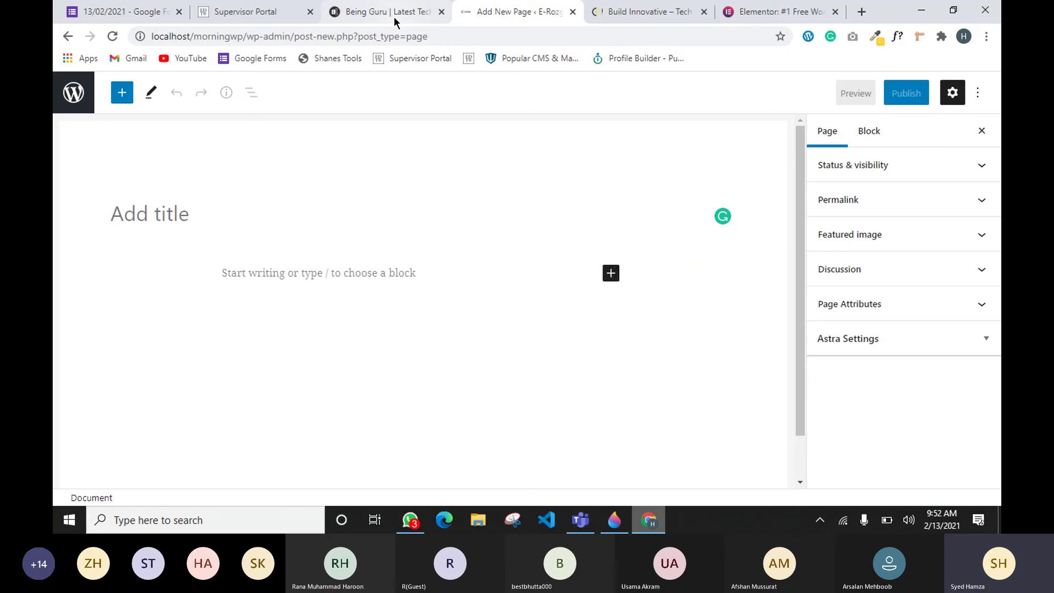
pyautogui.click(394, 16)
pyautogui.scroll(-5, 294, 281)
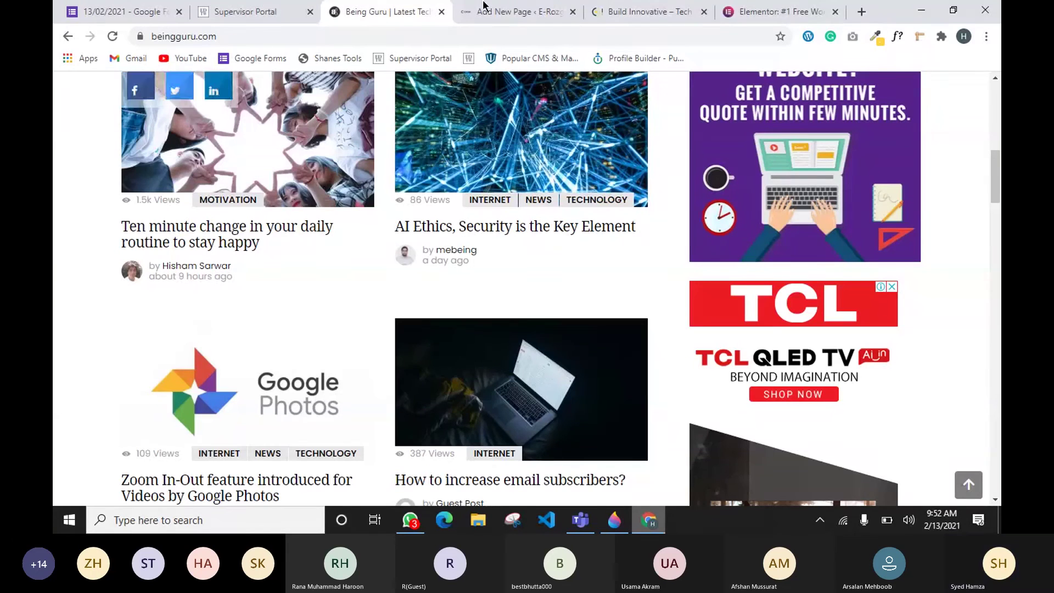
# Highlight part of the "Providing IT Services" headline on the Build Innovative home page.
pyautogui.click(650, 15)
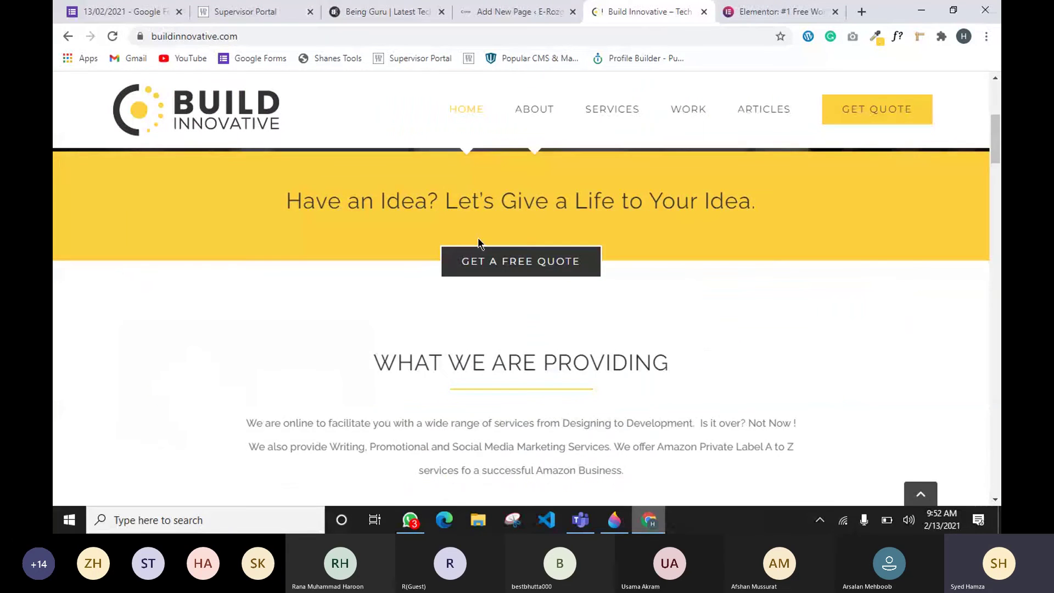
pyautogui.scroll(-3, 385, 329)
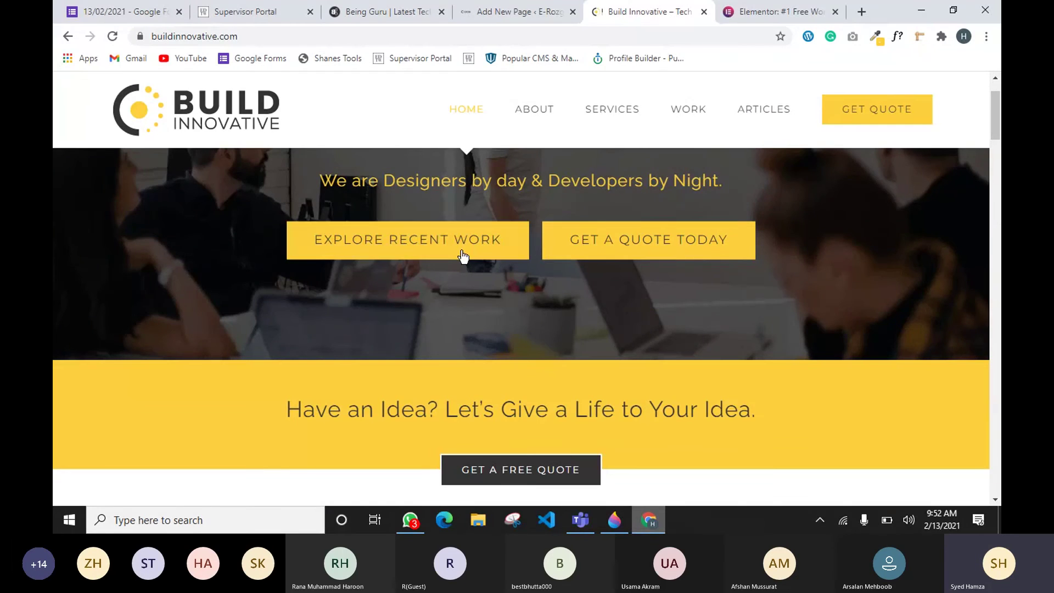
pyautogui.scroll(3, 463, 255)
pyautogui.moveTo(300, 274); pyautogui.dragTo(431, 279)
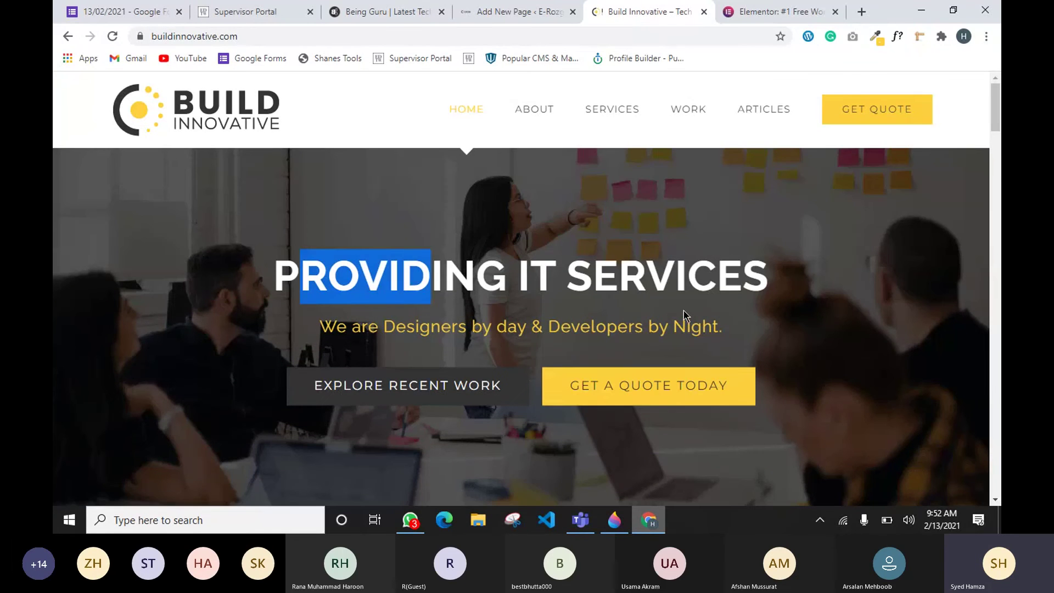
pyautogui.moveTo(684, 310); pyautogui.dragTo(754, 320)
# Examine the "What We Are Providing" section and its service cards, and bring up the Elementor site.
pyautogui.scroll(-4, 754, 320)
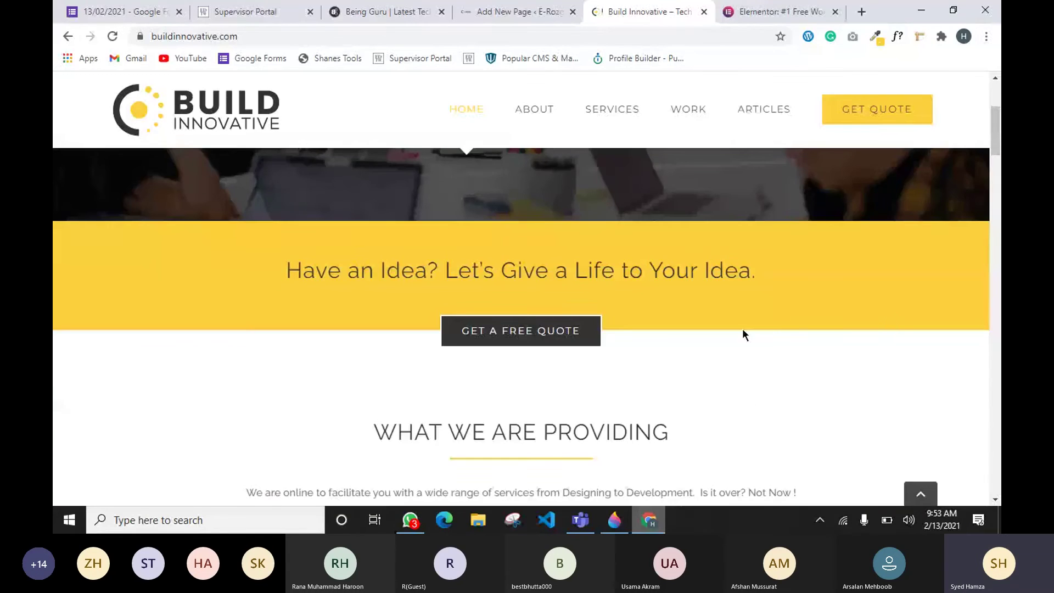
pyautogui.scroll(1, 751, 400)
pyautogui.scroll(-5, 751, 400)
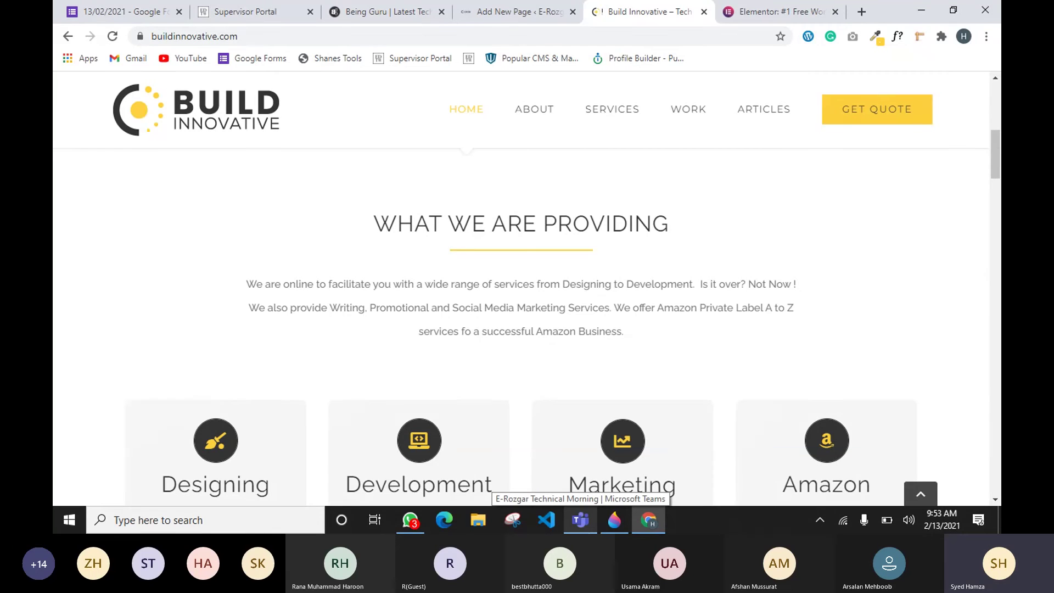
pyautogui.scroll(-2, 287, 297)
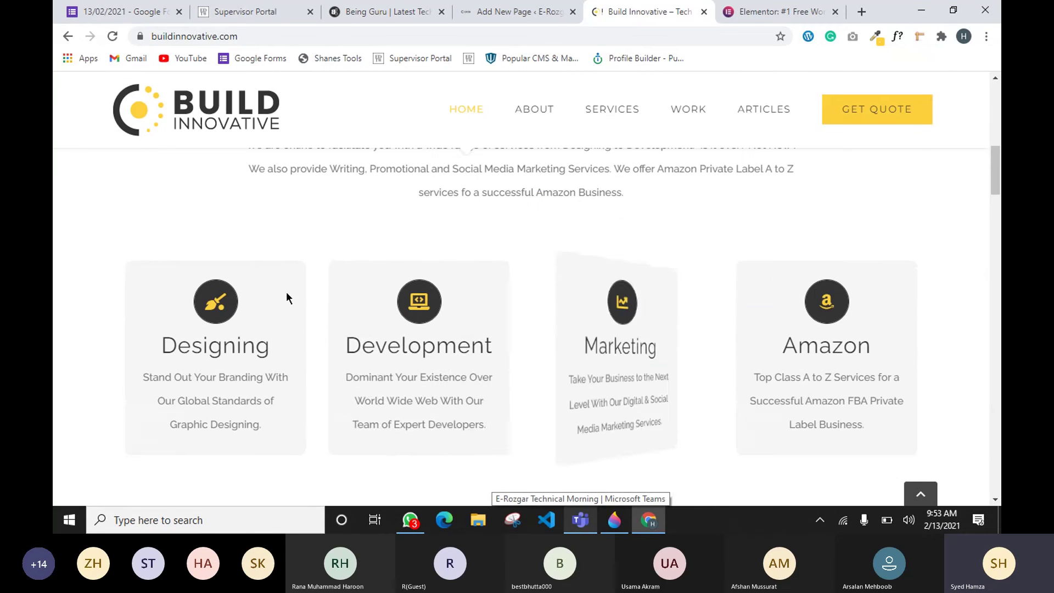
pyautogui.scroll(1, 995, 216)
pyautogui.moveTo(996, 167); pyautogui.dragTo(1000, 112)
pyautogui.click(757, 12)
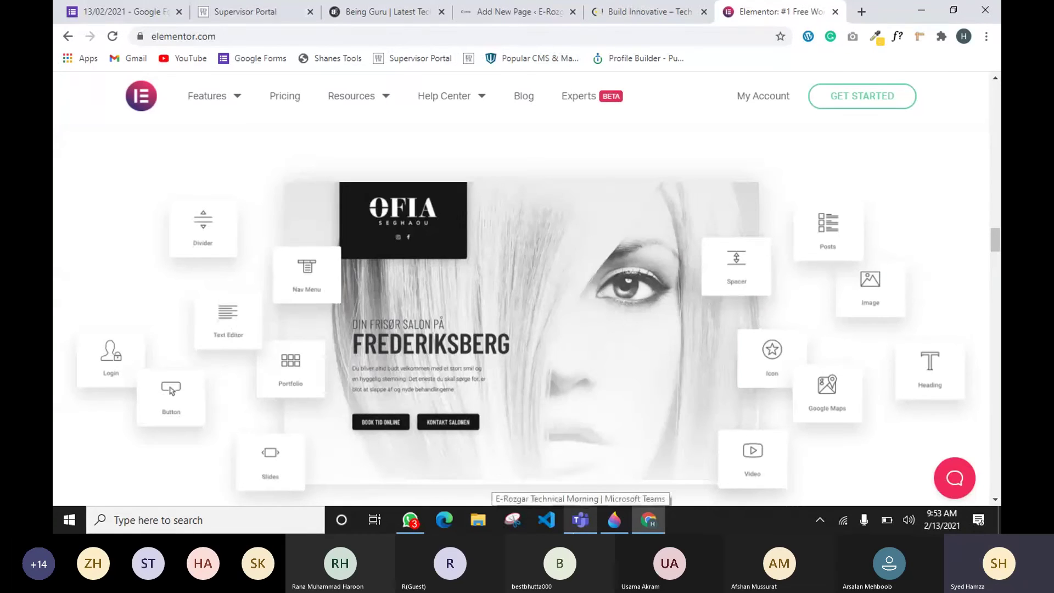
# Return to Paint 3D and clear the whole page-layout diagram from the canvas with the 200 px eraser.
pyautogui.click(614, 520)
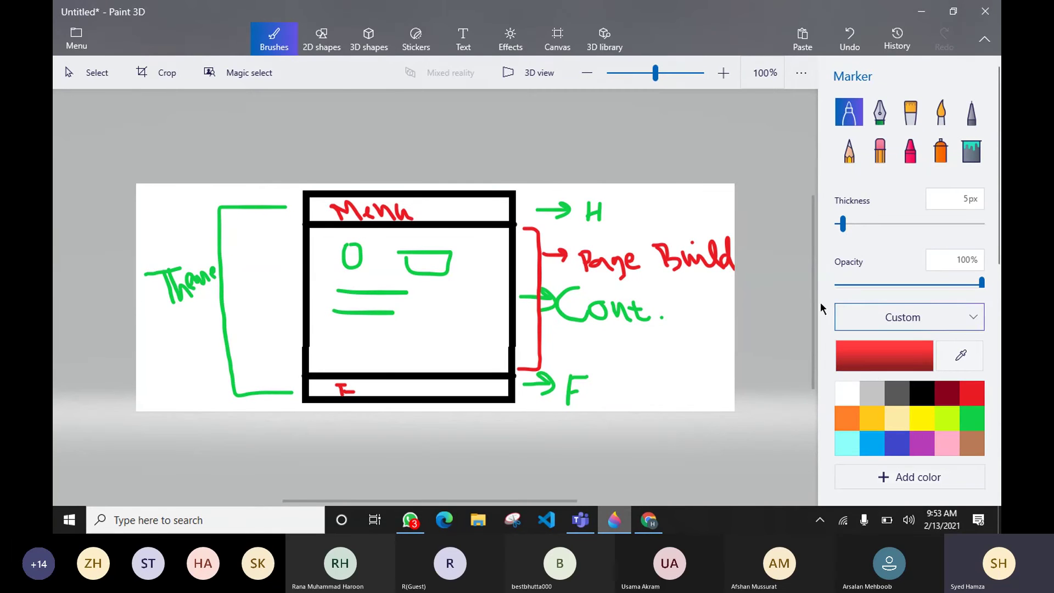
pyautogui.moveTo(811, 239); pyautogui.dragTo(813, 236)
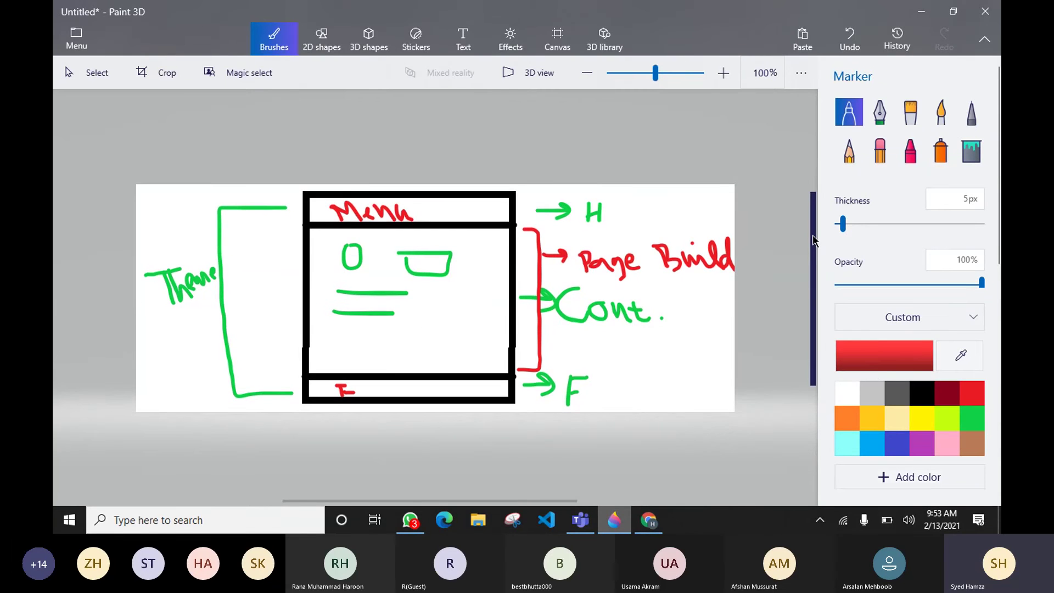
pyautogui.click(880, 149)
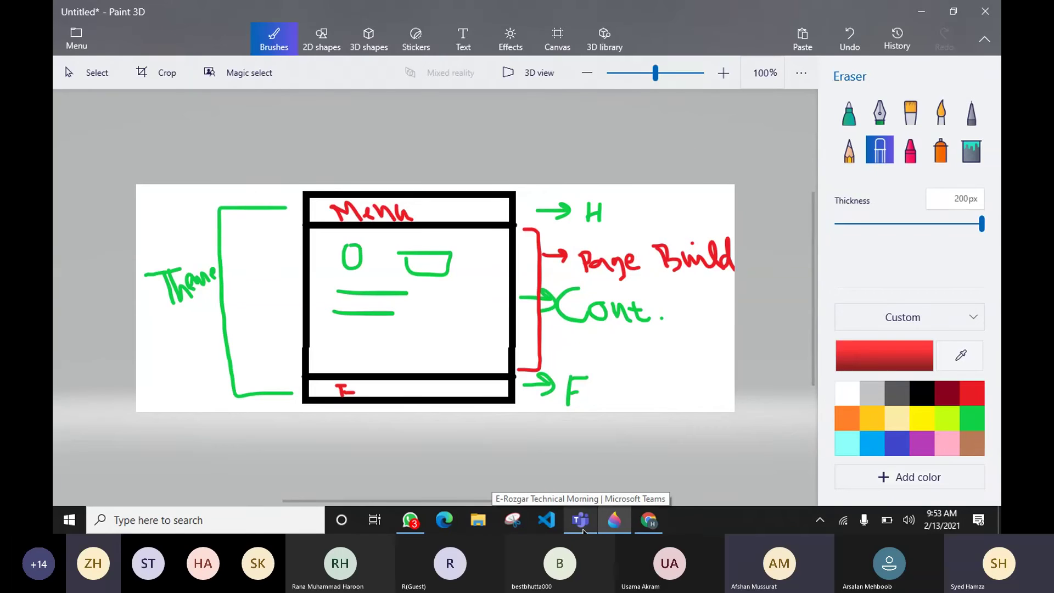
pyautogui.moveTo(666, 414)
pyautogui.mouseDown()
pyautogui.moveTo(329, 375)
pyautogui.moveTo(242, 236)
pyautogui.moveTo(717, 238)
pyautogui.moveTo(292, 284)
pyautogui.mouseUp()
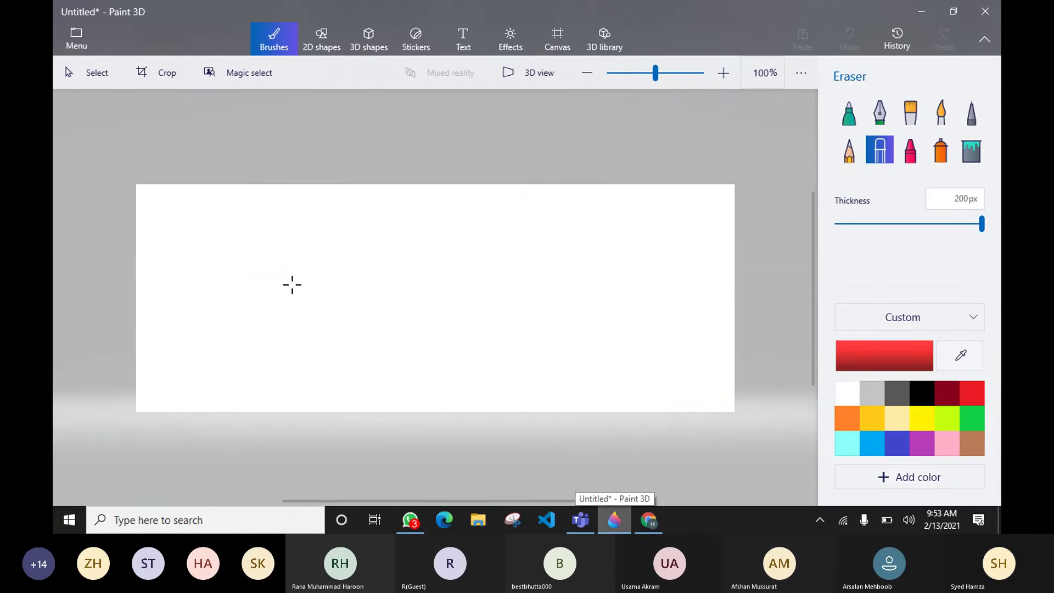
pyautogui.moveTo(690, 317); pyautogui.dragTo(735, 201)
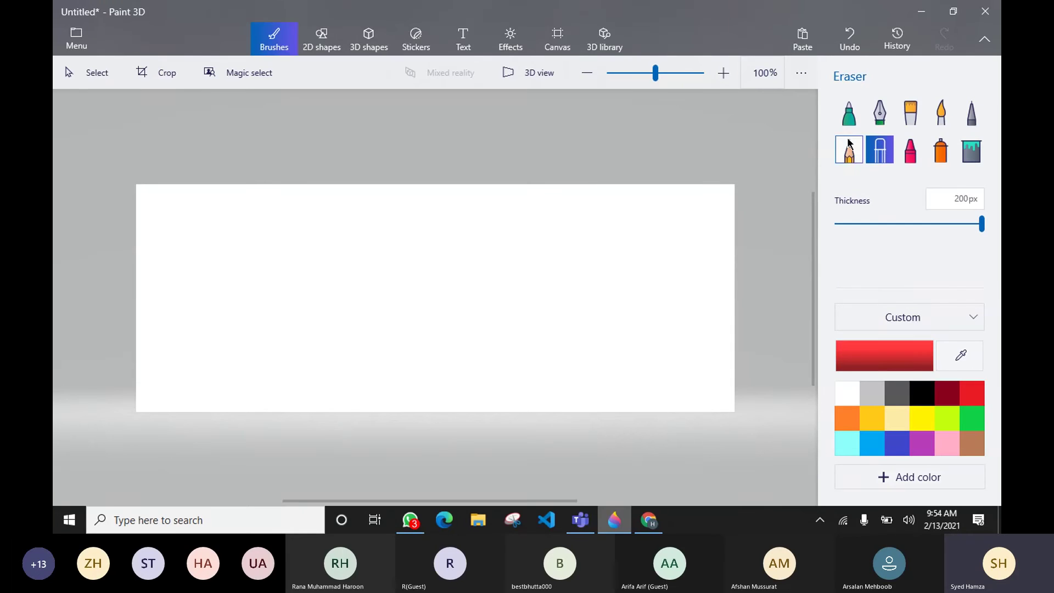
# Check the participants in the Teams meeting window, and minimize it together with its floating call window.
pyautogui.click(575, 528)
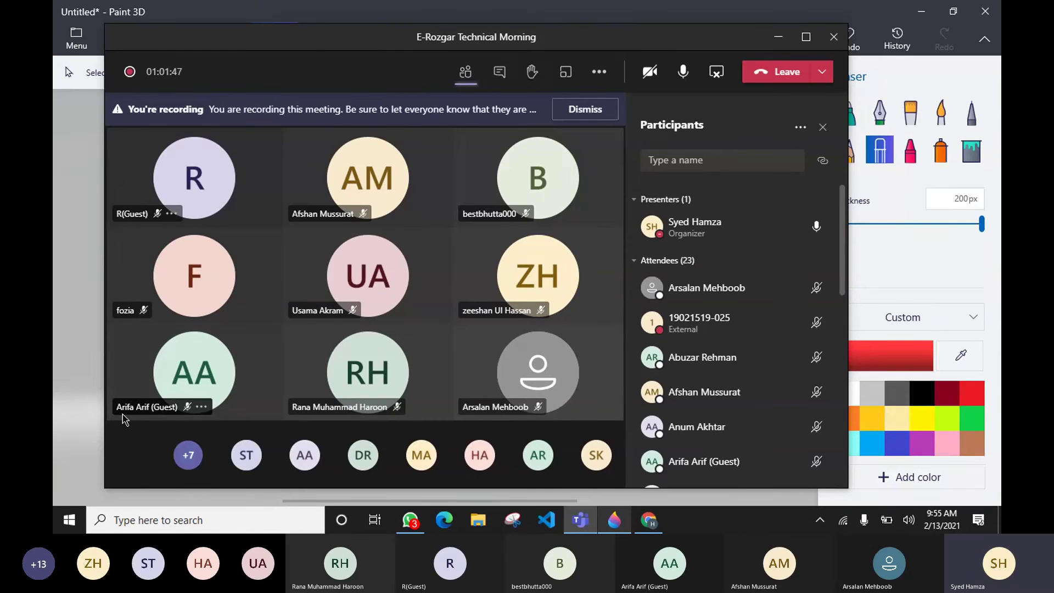
pyautogui.click(95, 352)
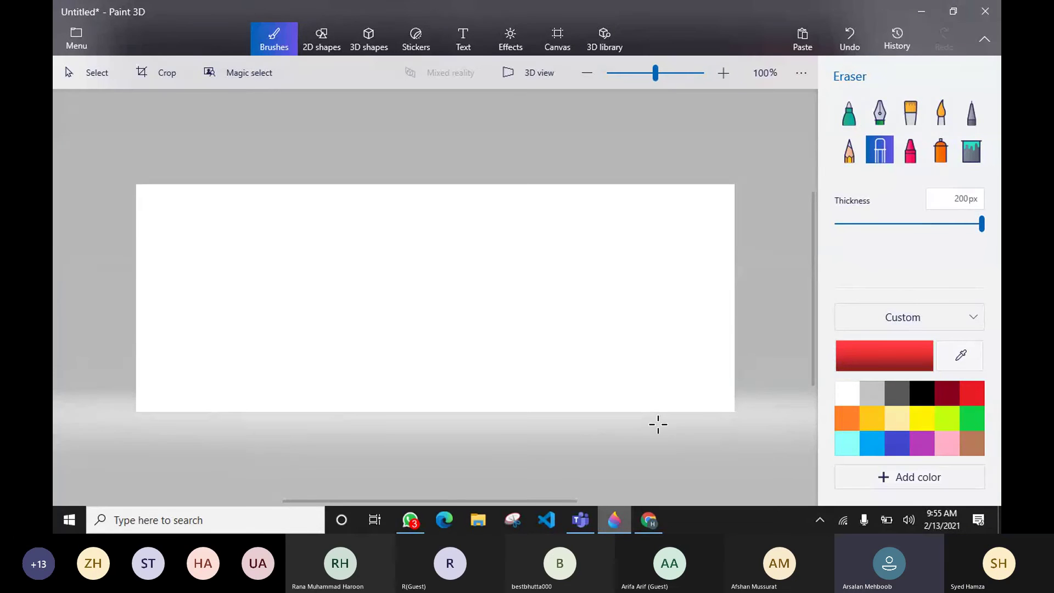
pyautogui.click(595, 524)
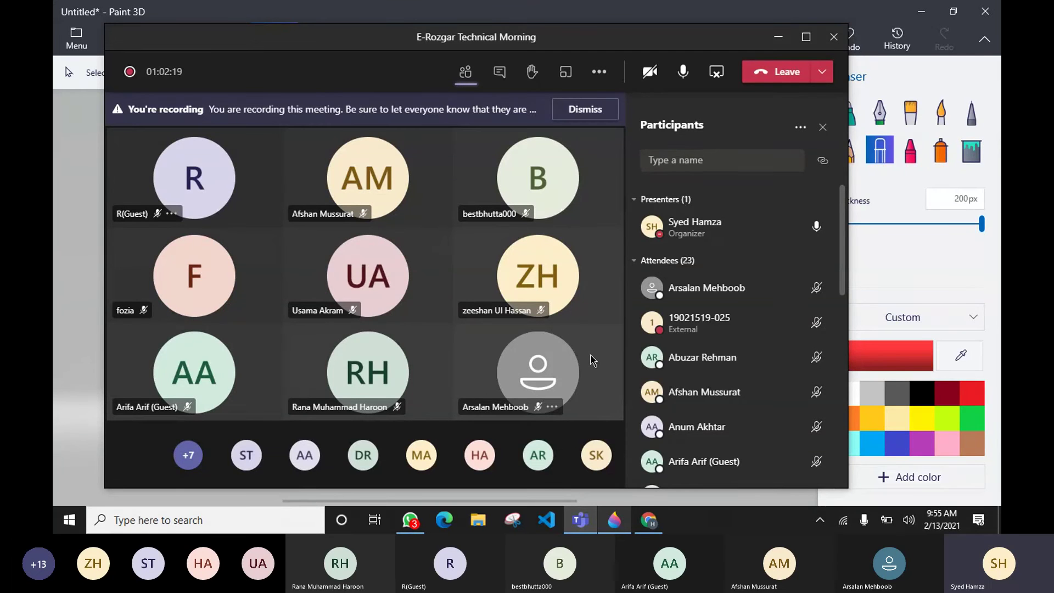
pyautogui.click(778, 37)
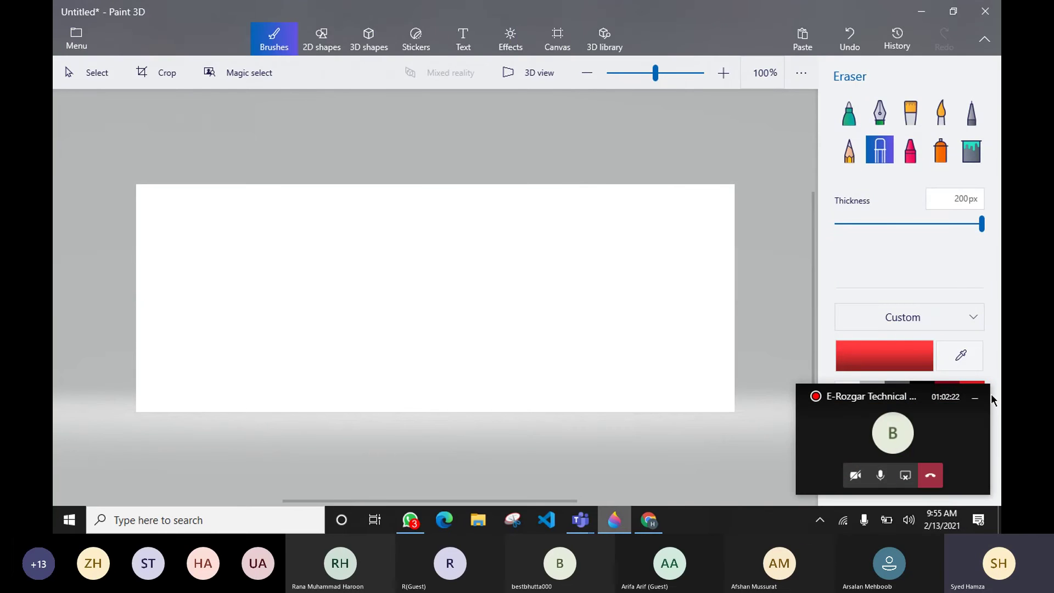
pyautogui.click(975, 400)
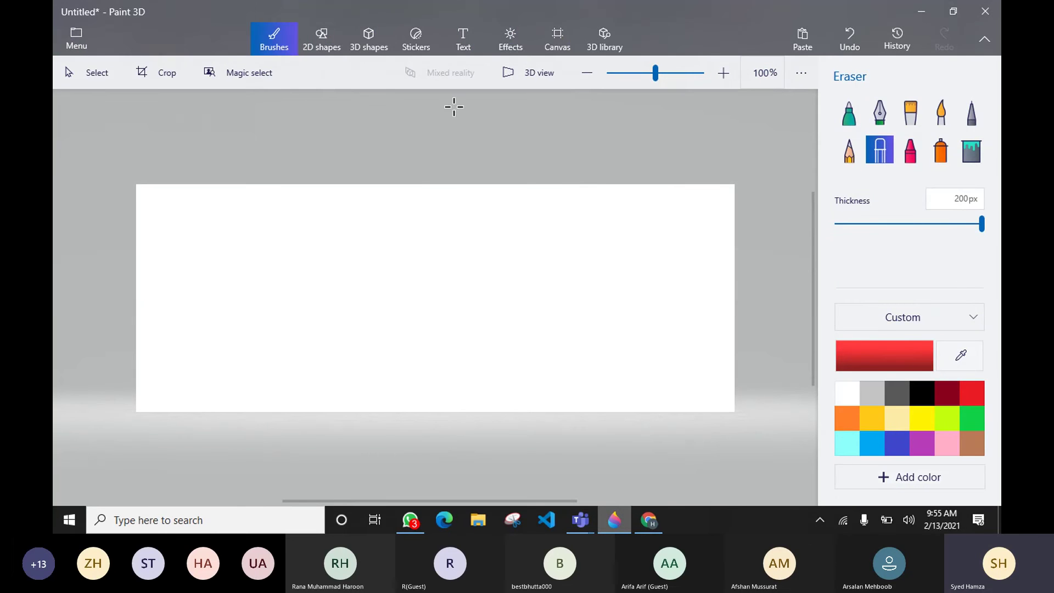
# Draw a large unfilled square with a solid black 10 px outline near the middle of the blank canvas.
pyautogui.click(336, 42)
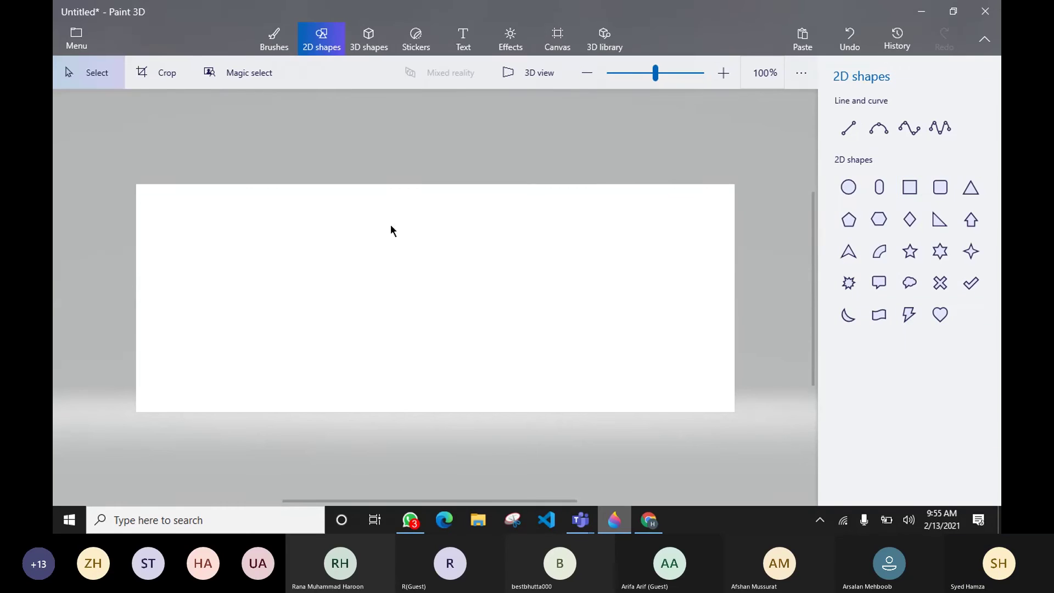
pyautogui.click(910, 189)
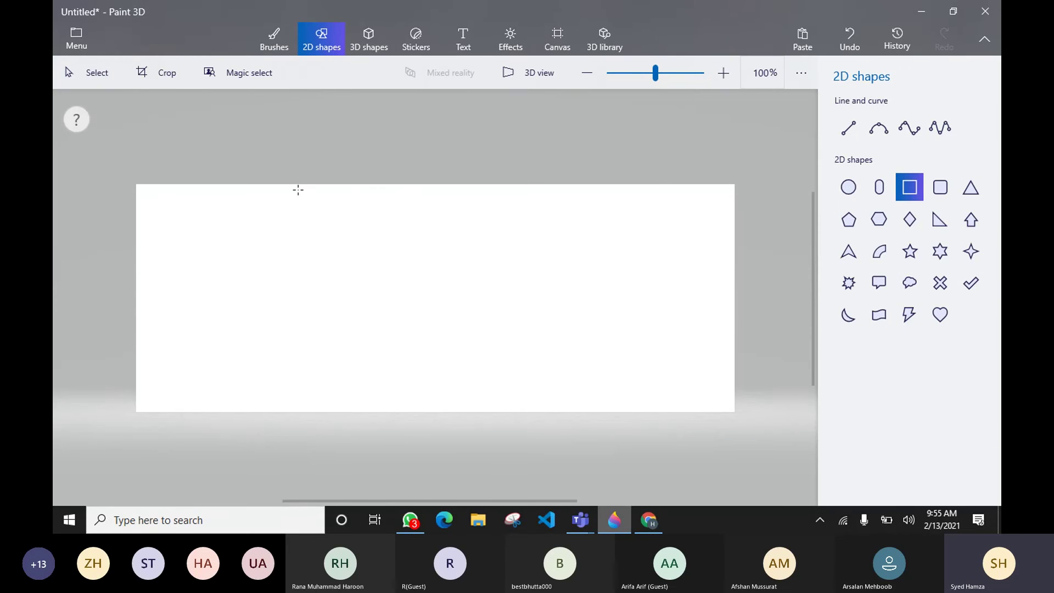
pyautogui.moveTo(289, 191)
pyautogui.mouseDown()
pyautogui.moveTo(370, 235)
pyautogui.moveTo(496, 360)
pyautogui.moveTo(516, 410)
pyautogui.mouseUp()
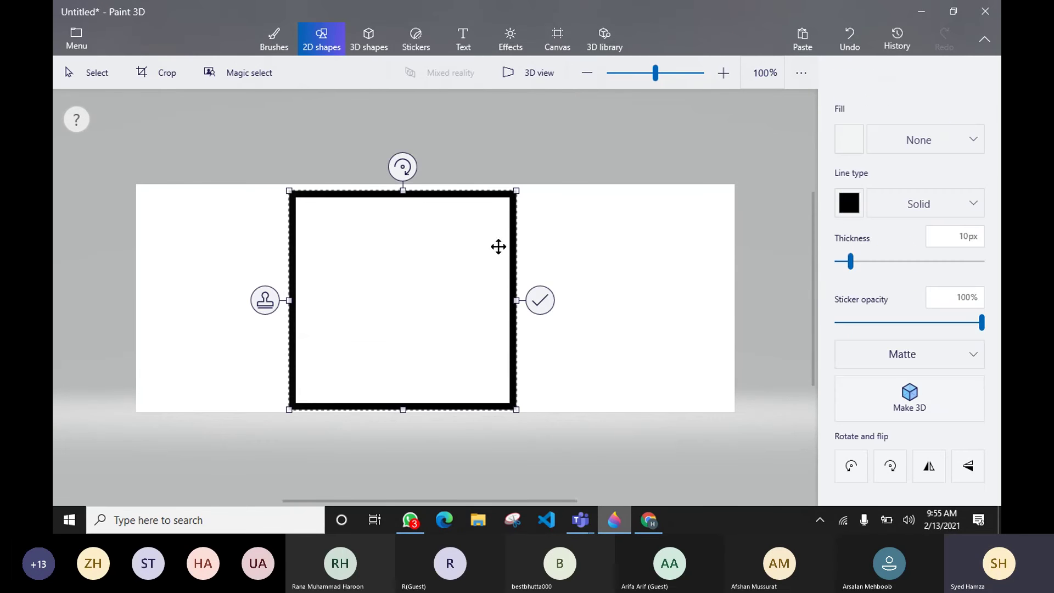
pyautogui.click(547, 304)
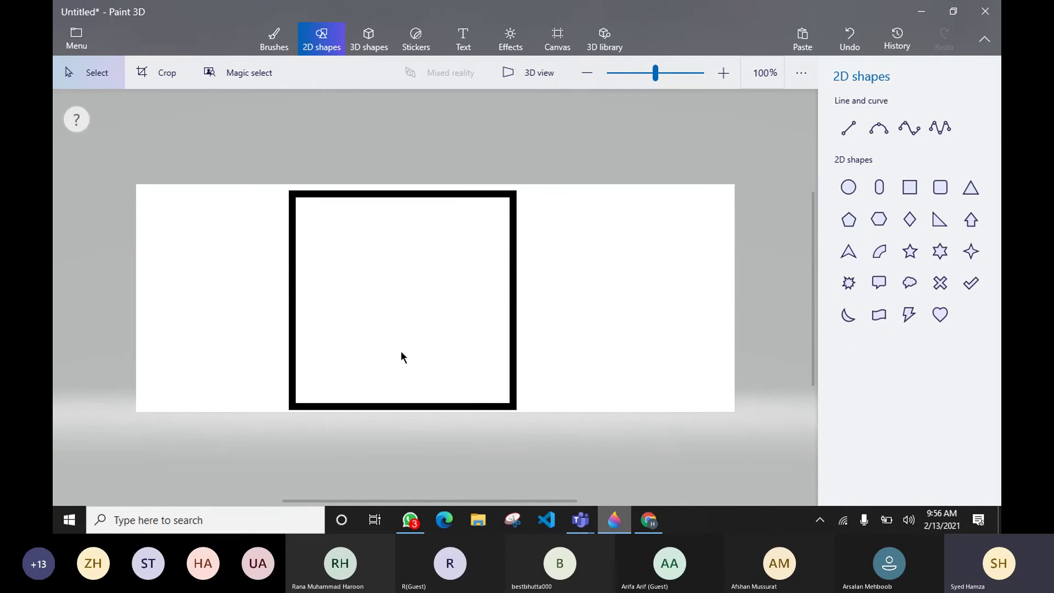
# Draw a wide unfilled rectangle with a solid black 10 px outline inside the large square, along its upper edge.
pyautogui.click(268, 43)
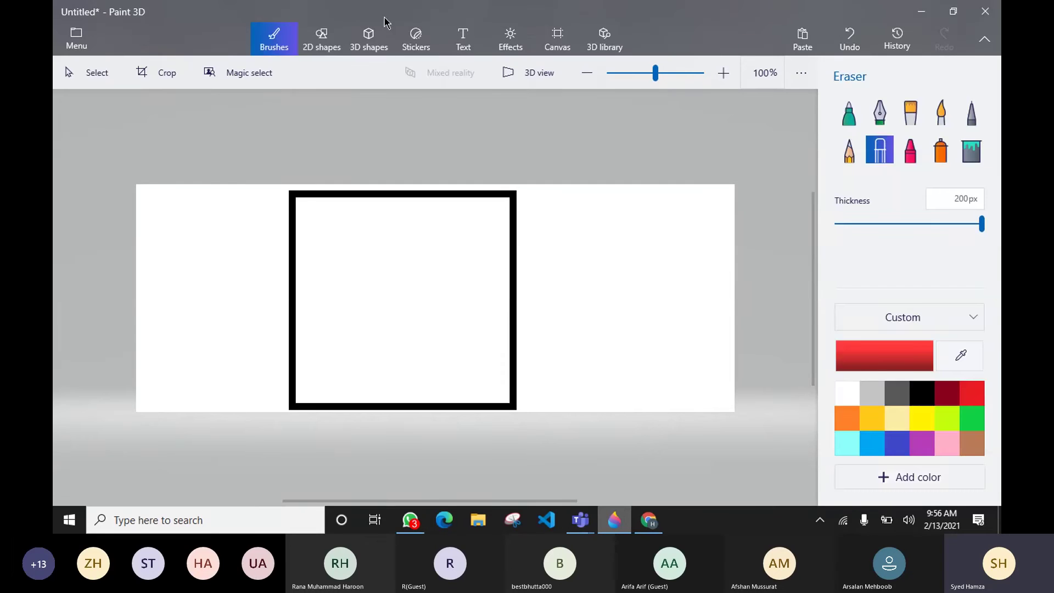
pyautogui.click(322, 40)
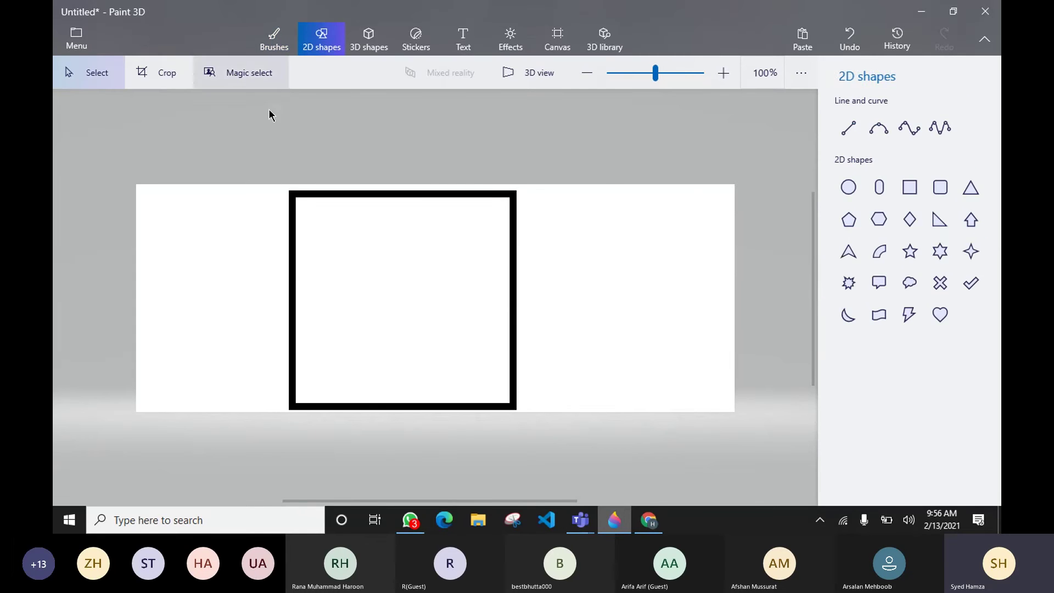
pyautogui.click(912, 191)
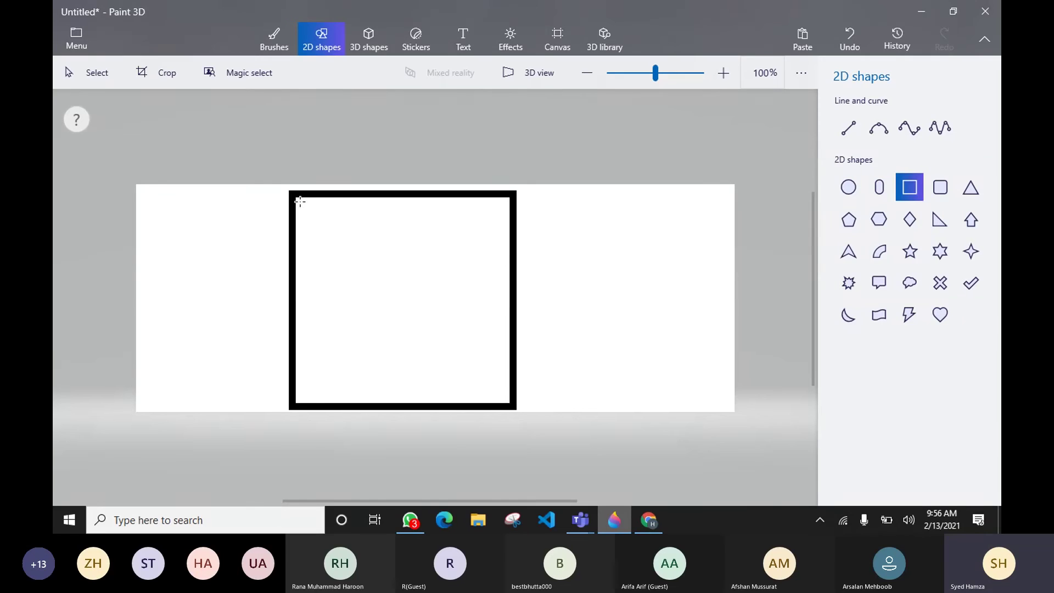
pyautogui.moveTo(299, 201)
pyautogui.mouseDown()
pyautogui.moveTo(401, 250)
pyautogui.moveTo(496, 271)
pyautogui.moveTo(506, 253)
pyautogui.mouseUp()
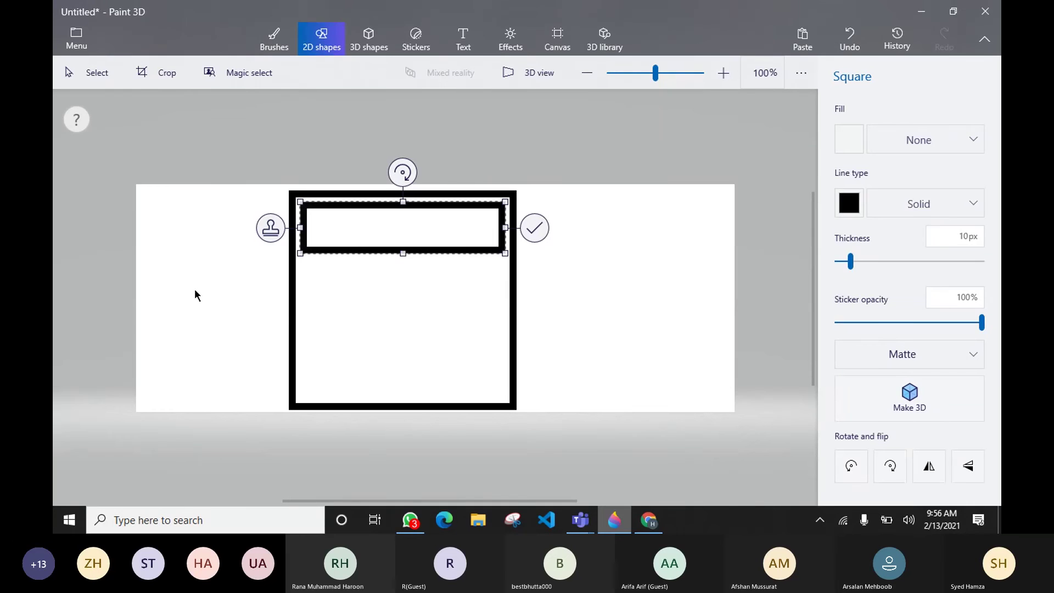
# Switch to Chrome and examine the Build Innovative home page from its header and hero banner down to the service cards.
pyautogui.click(648, 520)
pyautogui.click(626, 11)
pyautogui.scroll(-5, 613, 344)
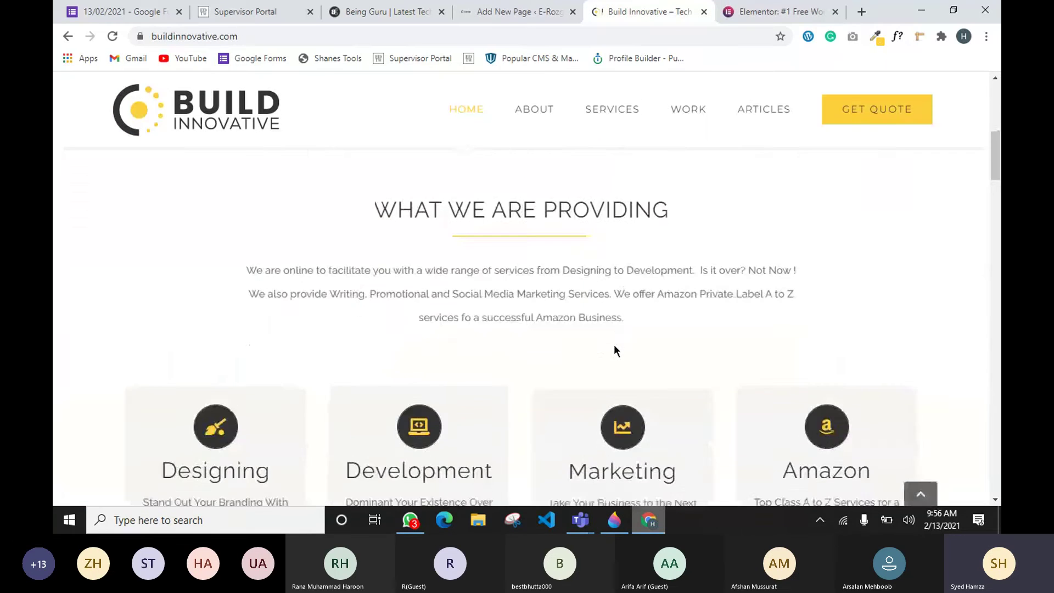
pyautogui.scroll(-2, 608, 341)
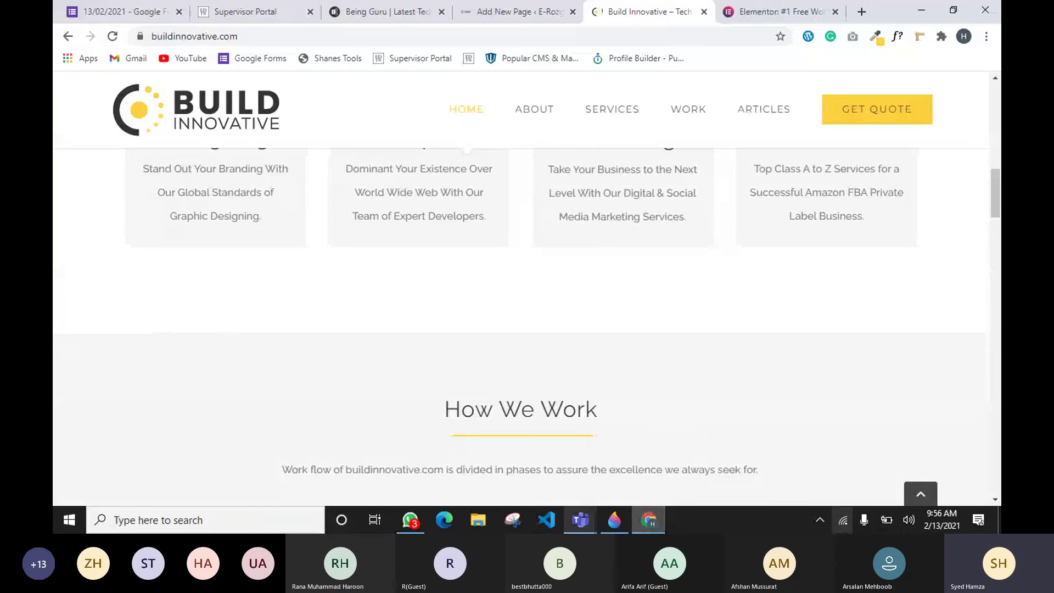
pyautogui.scroll(-5, 493, 381)
pyautogui.scroll(6, 506, 324)
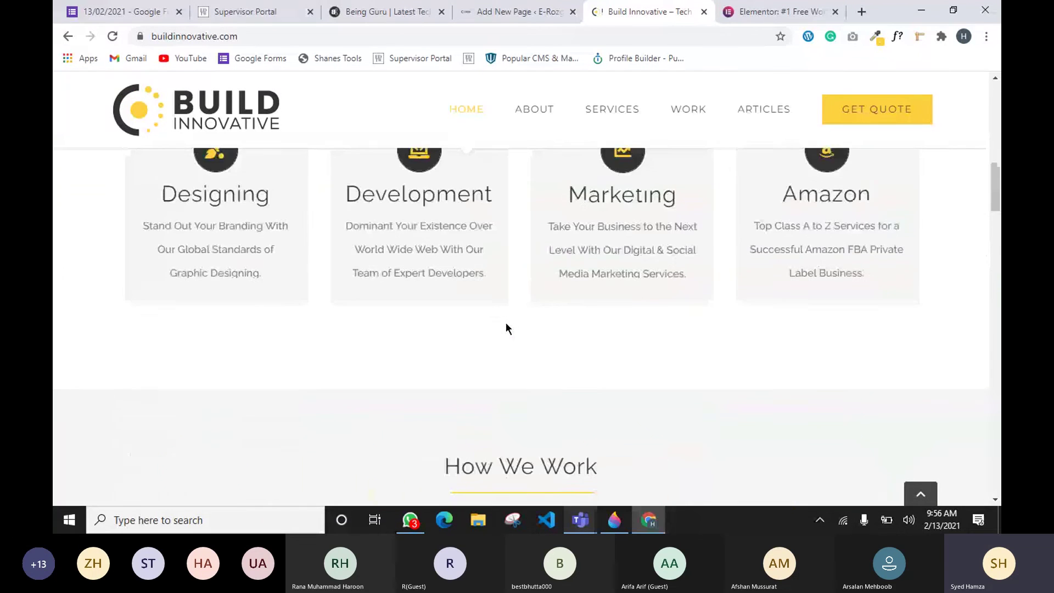
pyautogui.scroll(10, 515, 336)
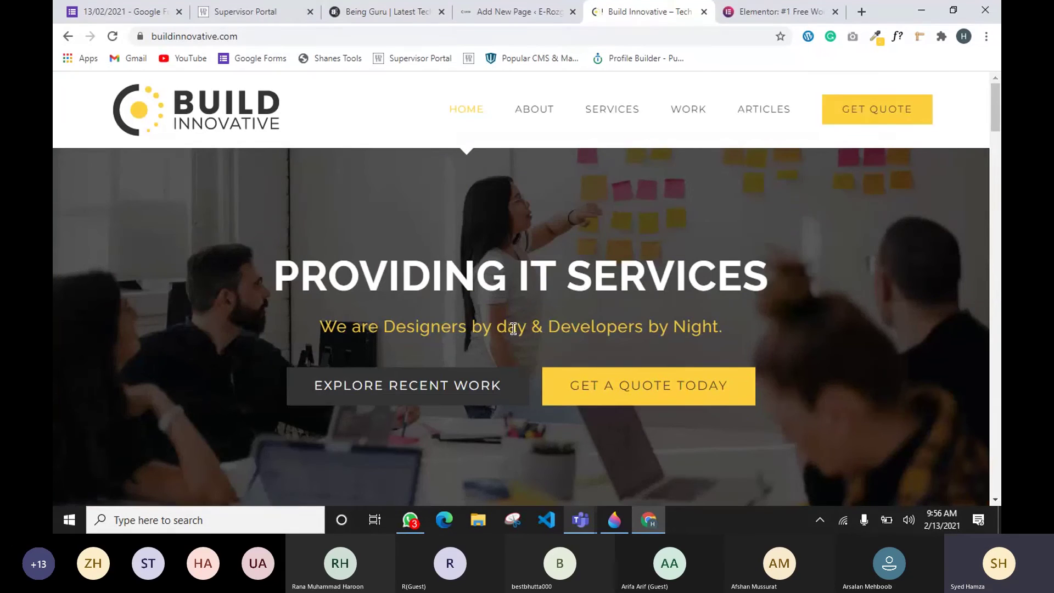
pyautogui.scroll(-10, 947, 176)
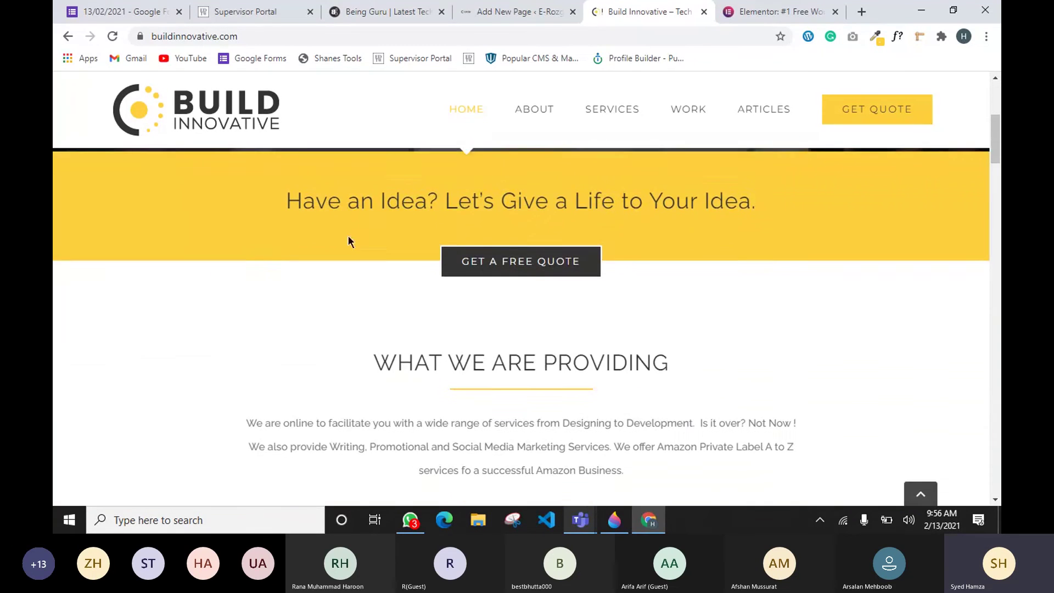
pyautogui.scroll(-4, 735, 333)
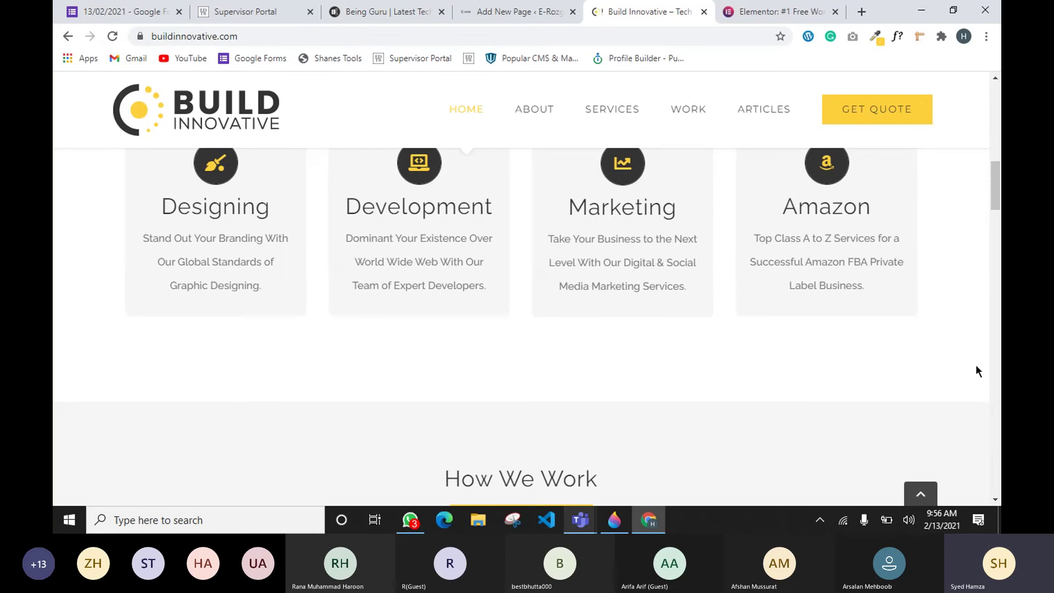
pyautogui.scroll(10, 974, 369)
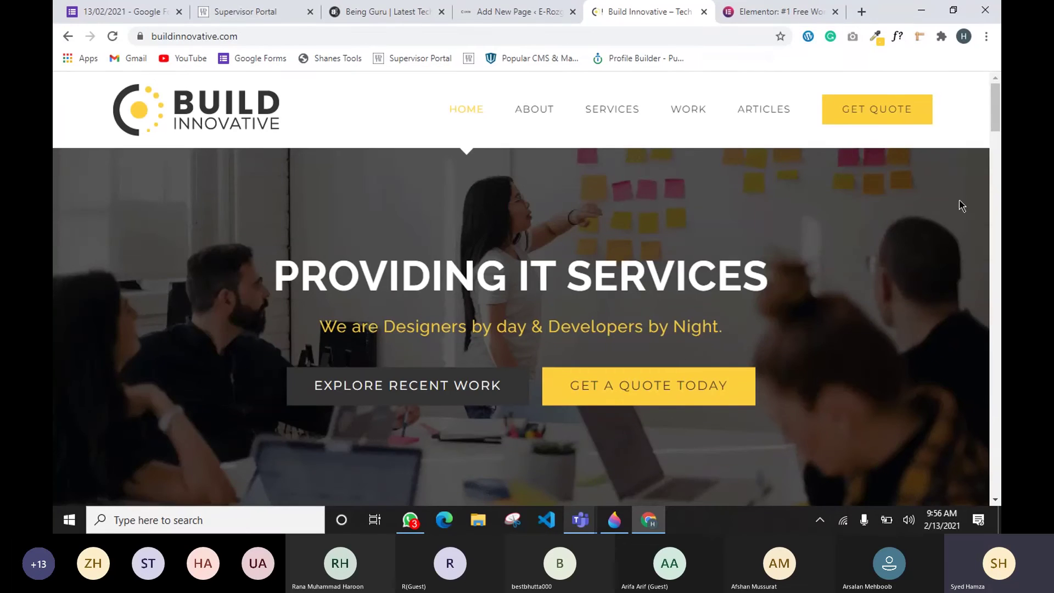
# Examine how the home page is divided into sections, from the quote banner through "How We Work" to "Our Services Features".
pyautogui.scroll(-5, 891, 412)
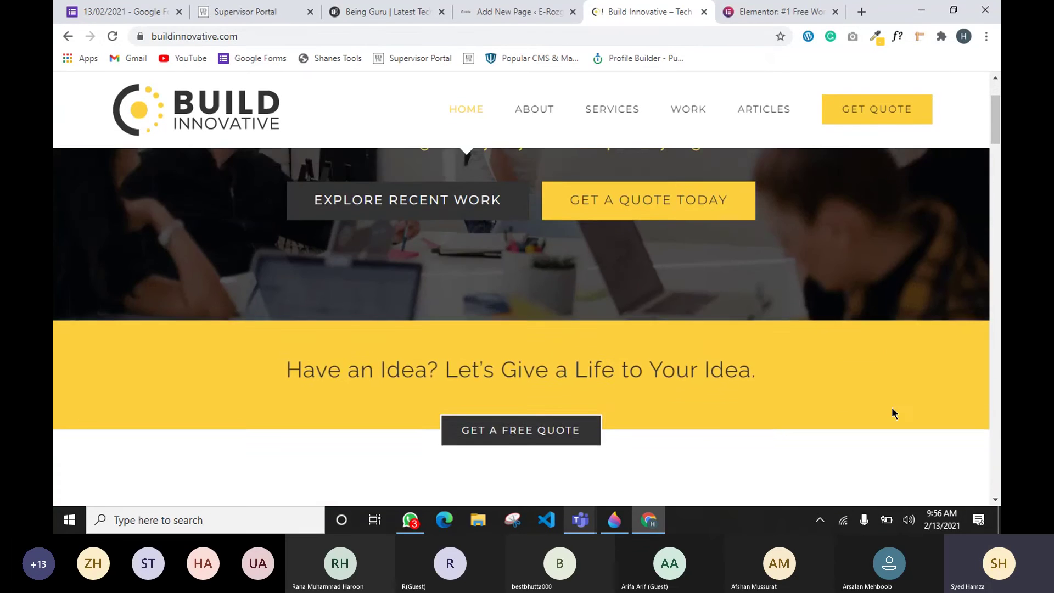
pyautogui.scroll(-5, 891, 397)
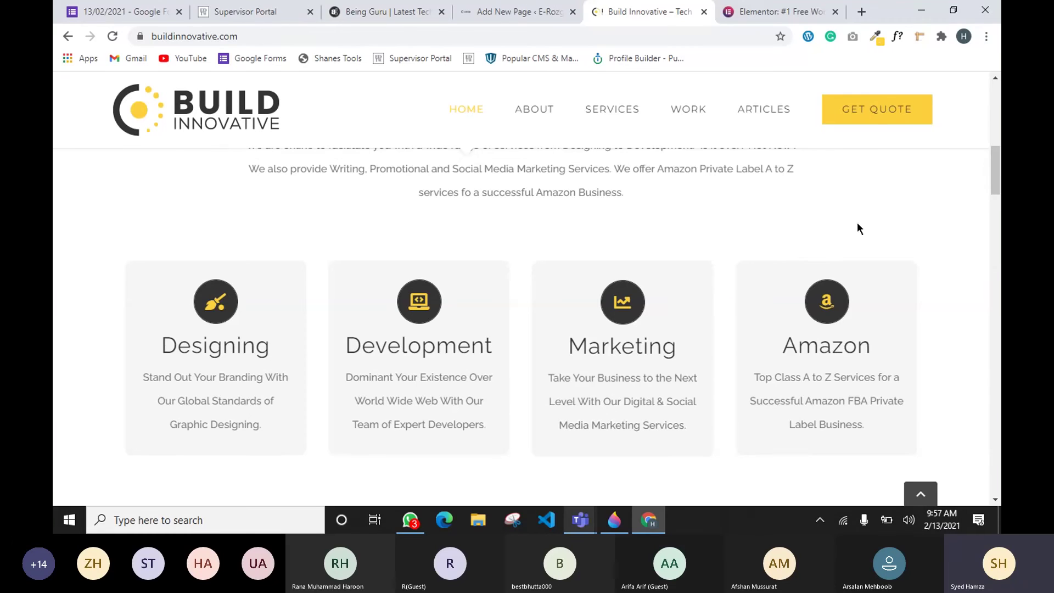
pyautogui.scroll(-1, 666, 453)
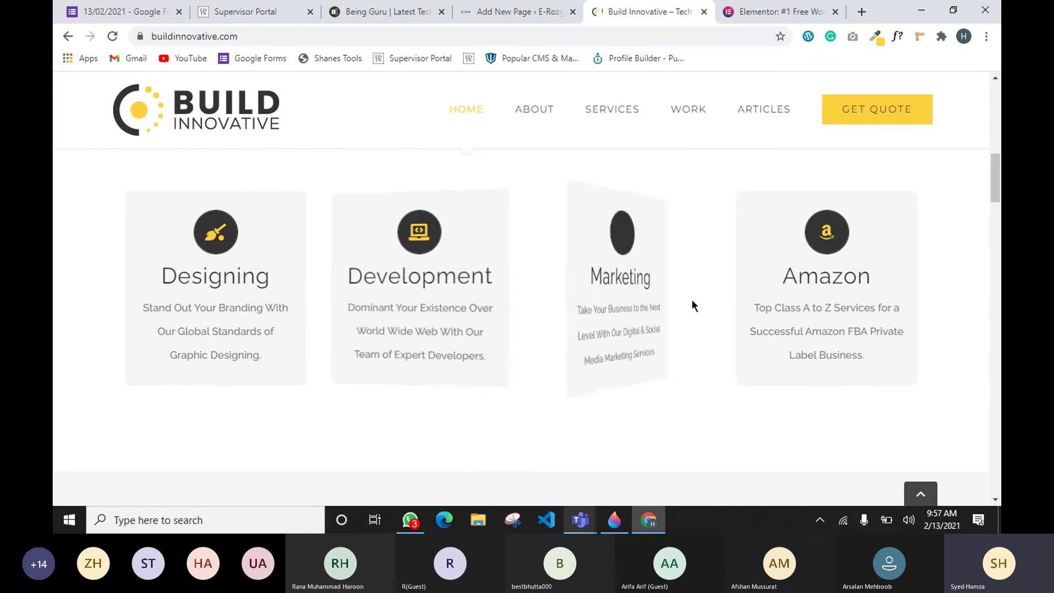
pyautogui.scroll(-1, 950, 463)
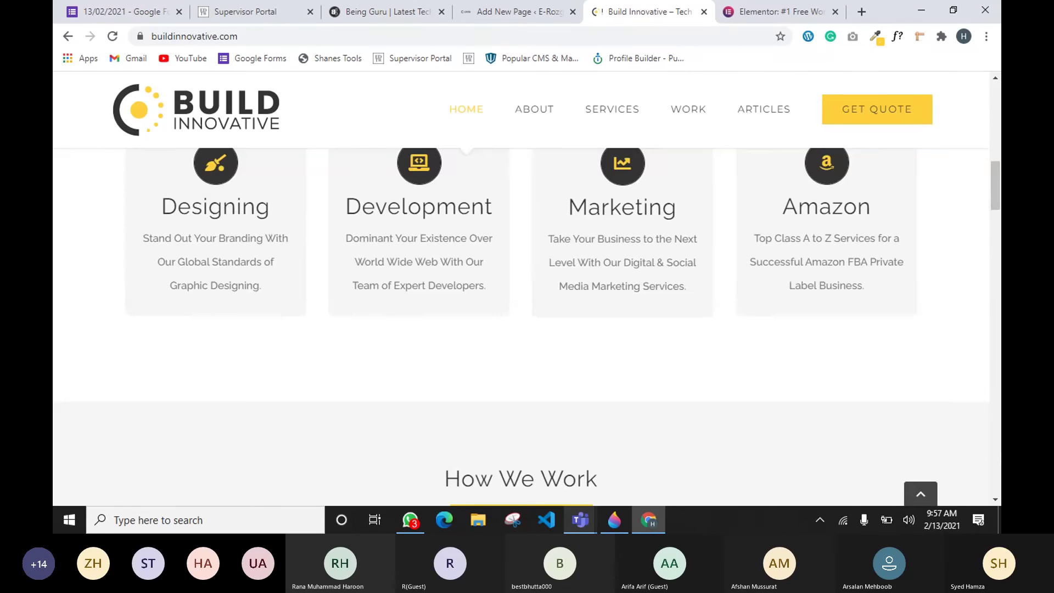
pyautogui.scroll(-3, 526, 288)
pyautogui.scroll(-1, 526, 338)
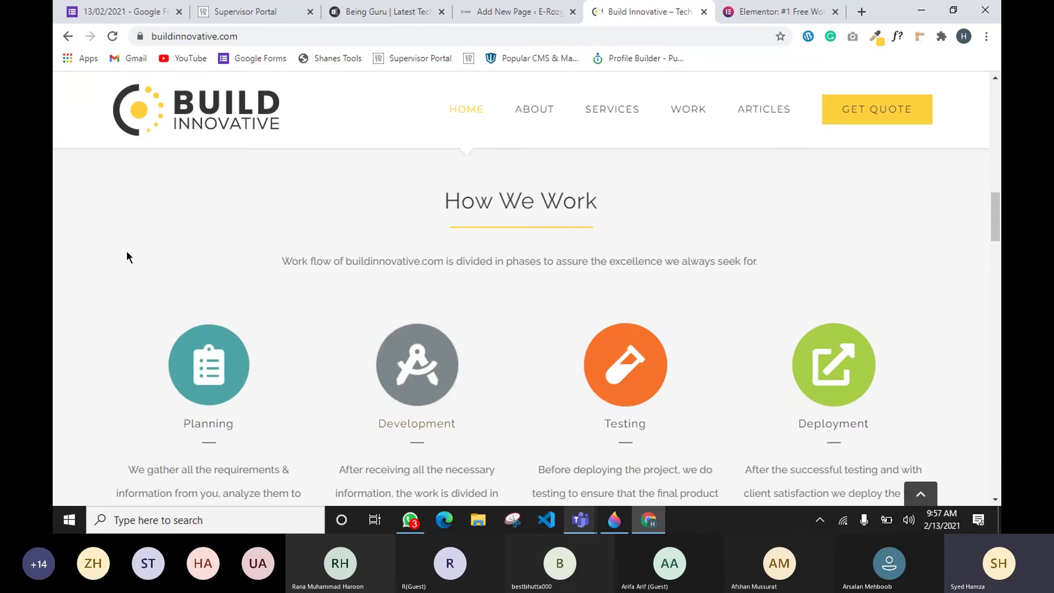
pyautogui.scroll(-3, 735, 332)
pyautogui.scroll(-3, 735, 332)
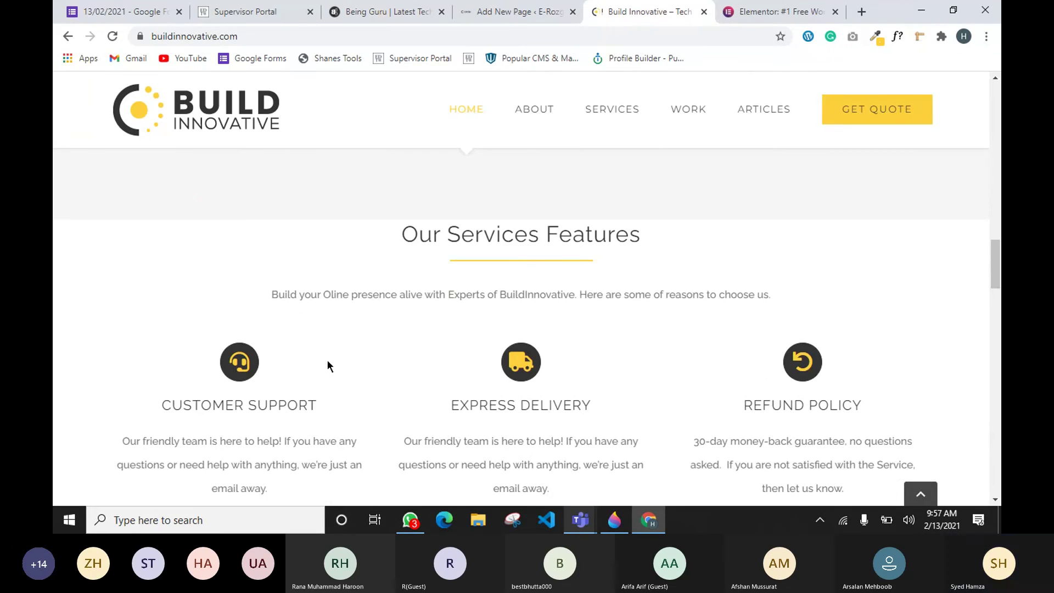
pyautogui.scroll(-3, 841, 435)
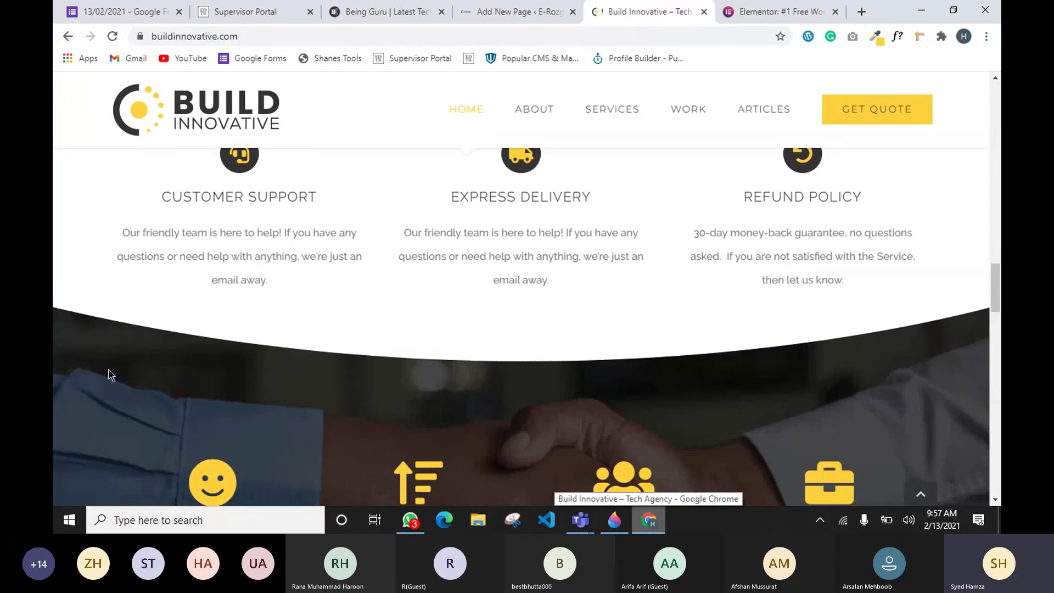
pyautogui.scroll(2, 54, 229)
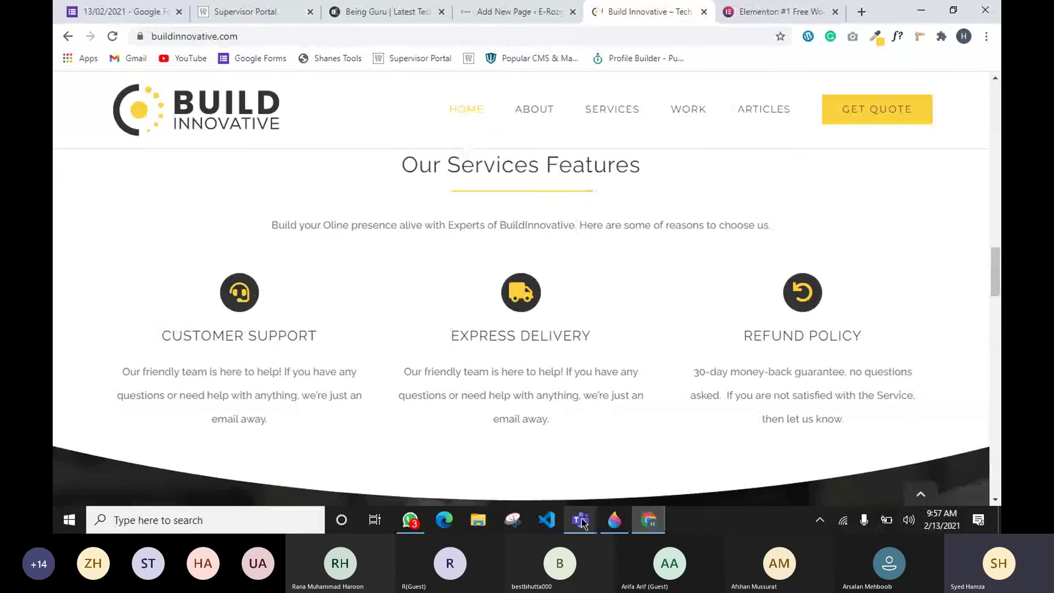
# Return to Paint 3D, commit the wide rectangle to the canvas, and choose the square shape for drawing again.
pyautogui.click(614, 519)
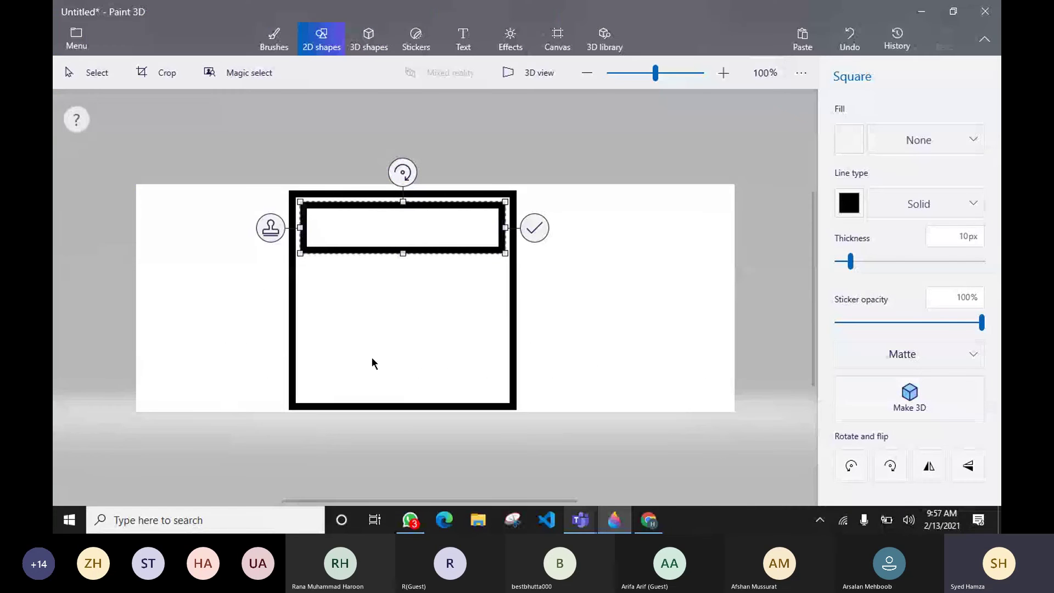
pyautogui.moveTo(421, 230); pyautogui.dragTo(421, 230)
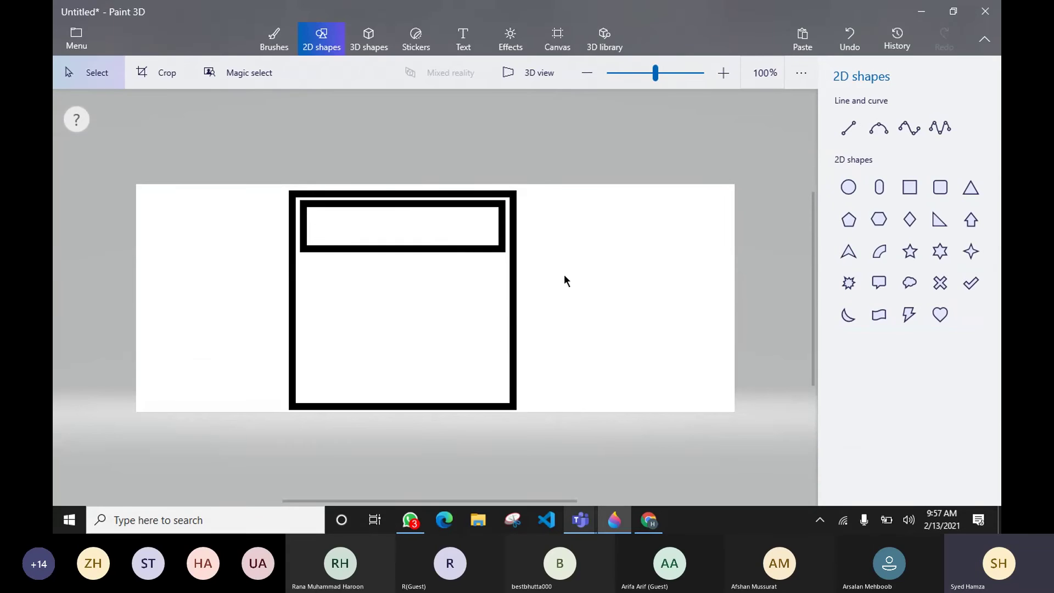
pyautogui.click(911, 188)
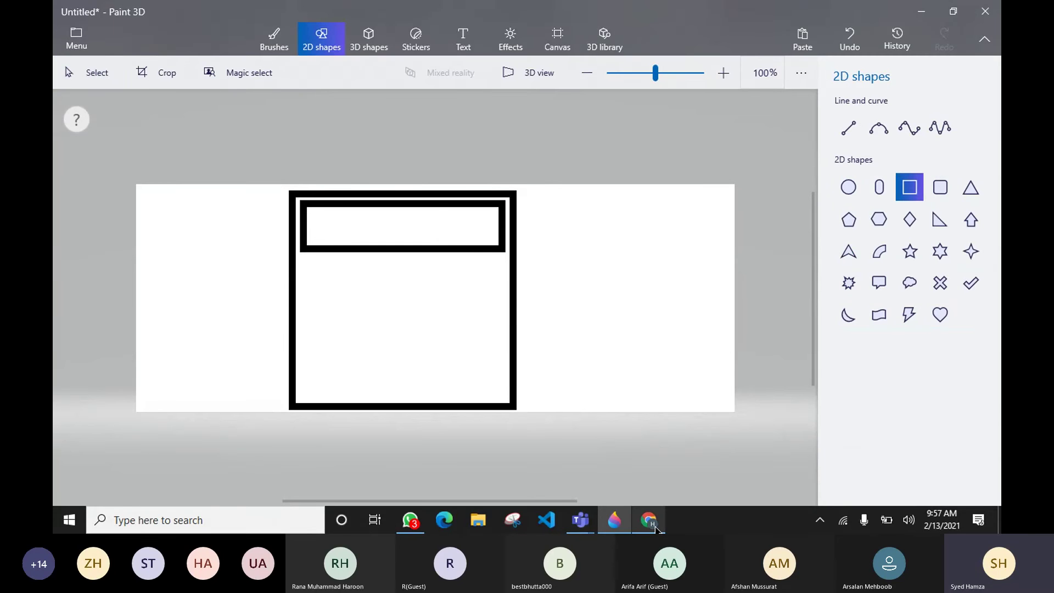
# Switch back to Chrome and examine the columns of the "Our Services Features" section.
pyautogui.click(614, 519)
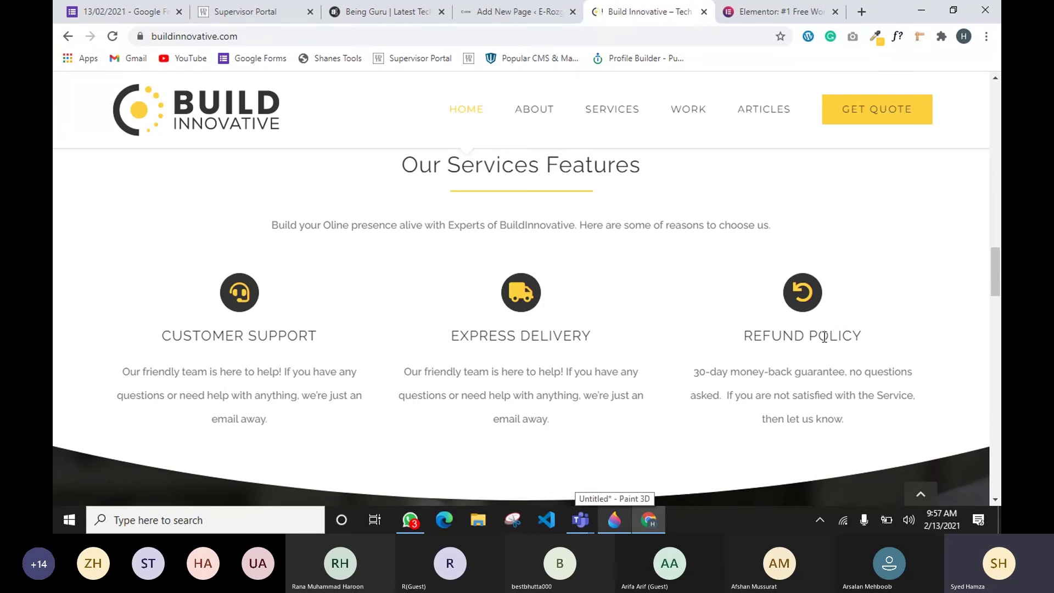
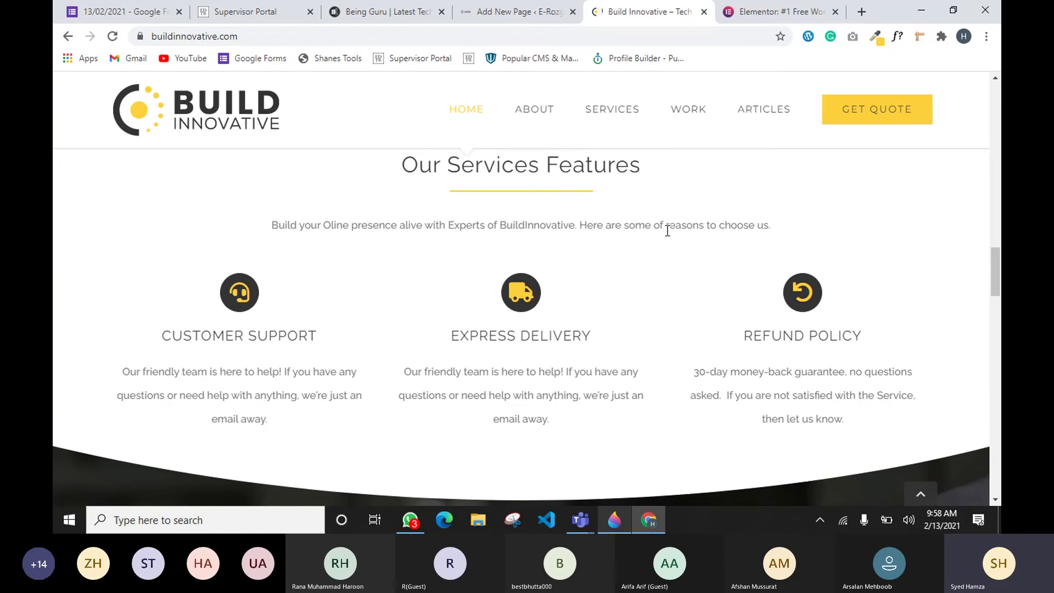
pyautogui.scroll(1, 570, 274)
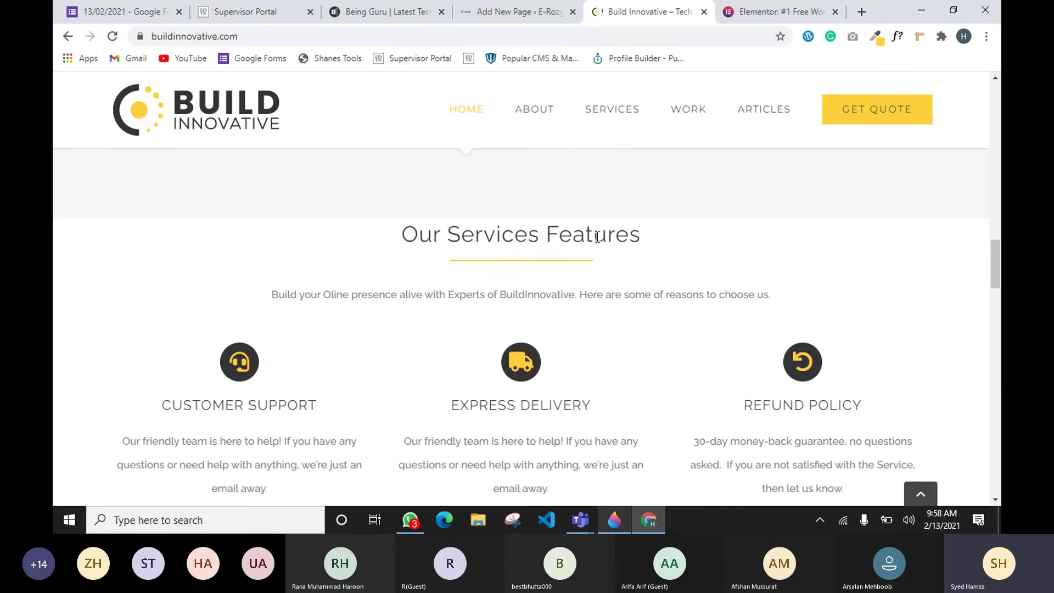
pyautogui.scroll(-1, 597, 237)
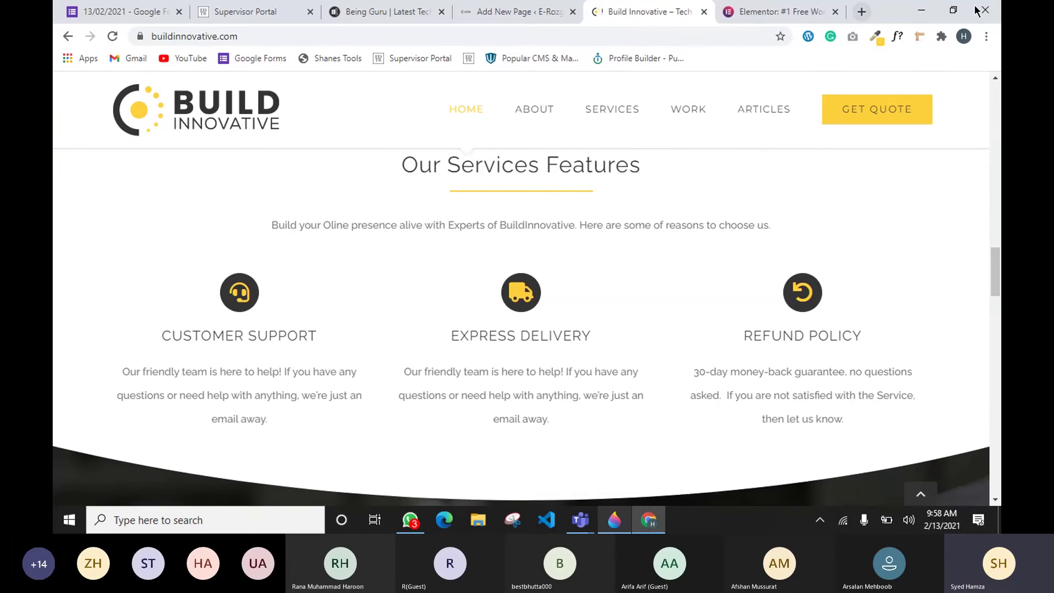
# Restore the browser to a narrow window and examine the responsive layout of the service cards and the "How We Work" phases.
pyautogui.click(955, 10)
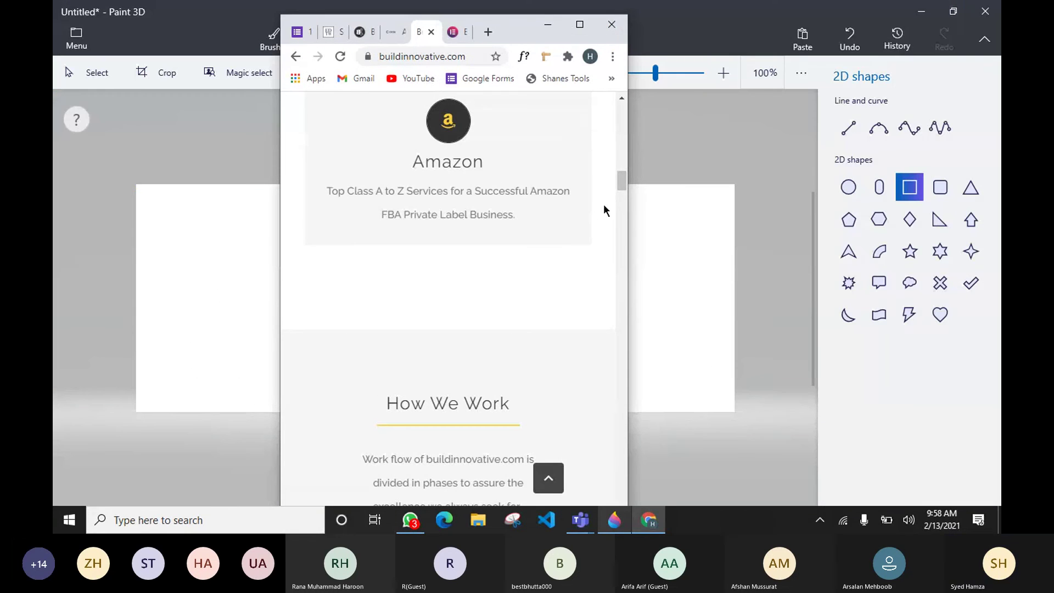
pyautogui.scroll(1, 549, 258)
pyautogui.scroll(10, 559, 288)
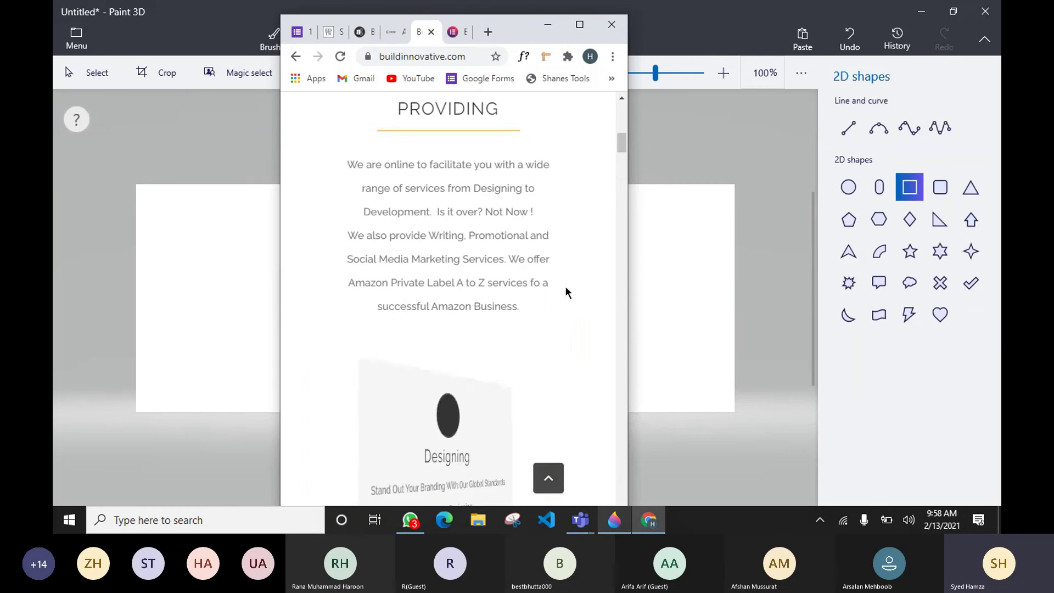
pyautogui.scroll(5, 402, 314)
pyautogui.scroll(-18, 449, 177)
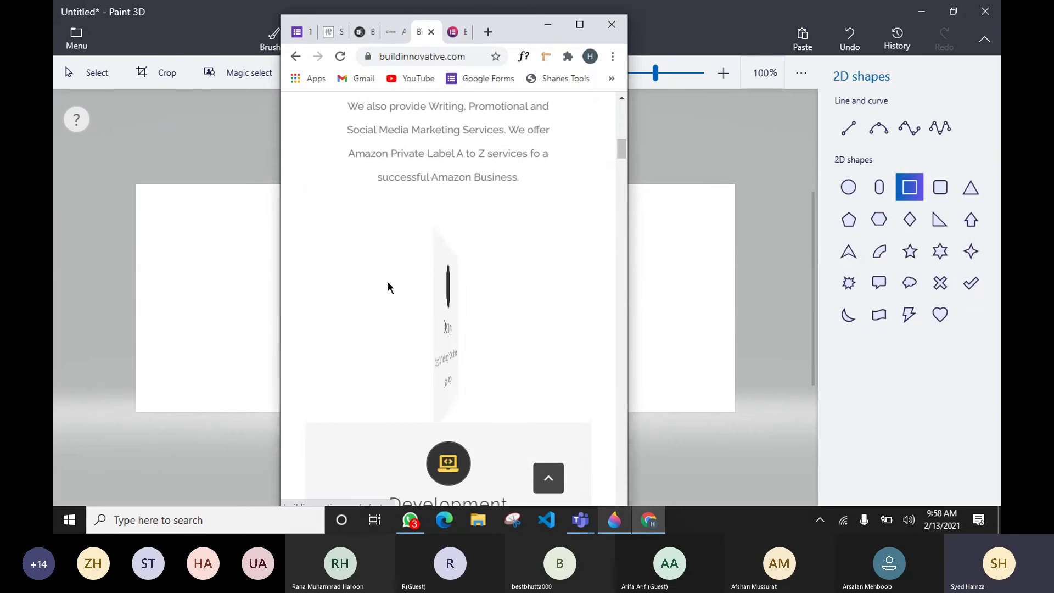
pyautogui.scroll(-15, 387, 273)
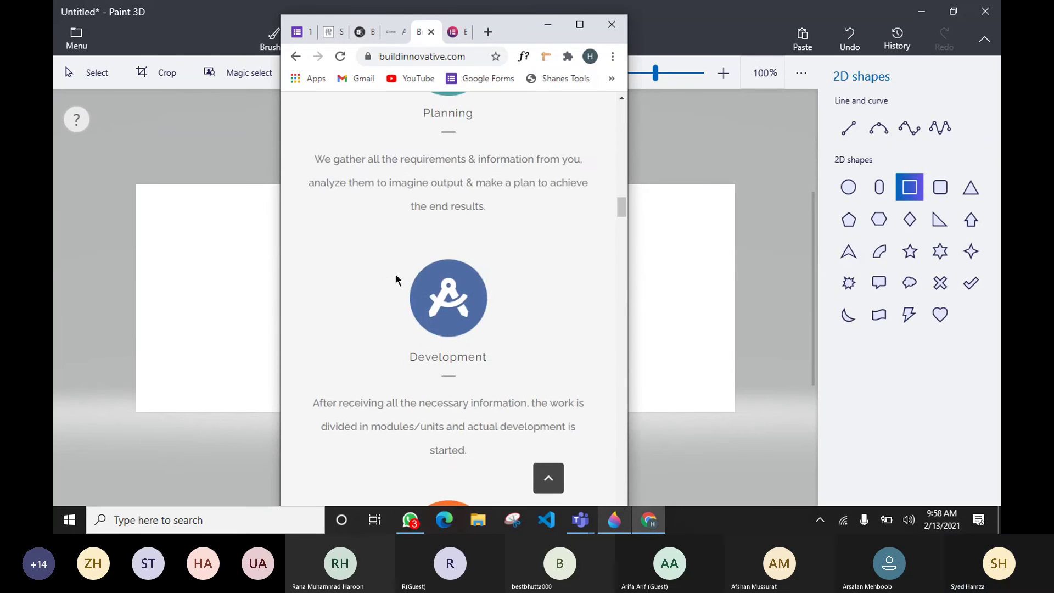
# Compare the "Explore Recent Work" gallery between the maximized browser window and the narrow one.
pyautogui.press('super+Up')
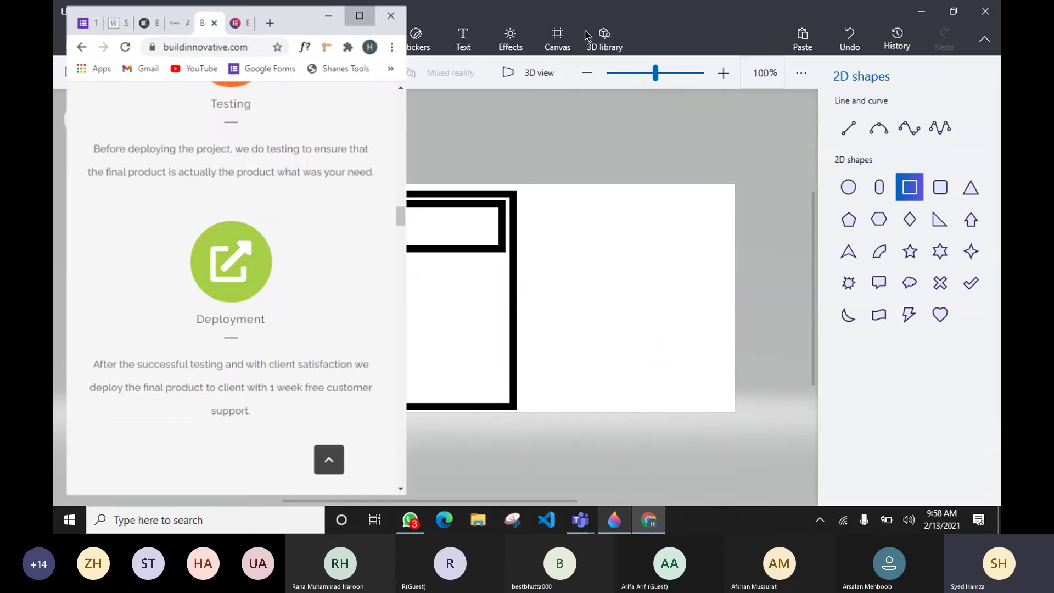
pyautogui.scroll(3, 844, 425)
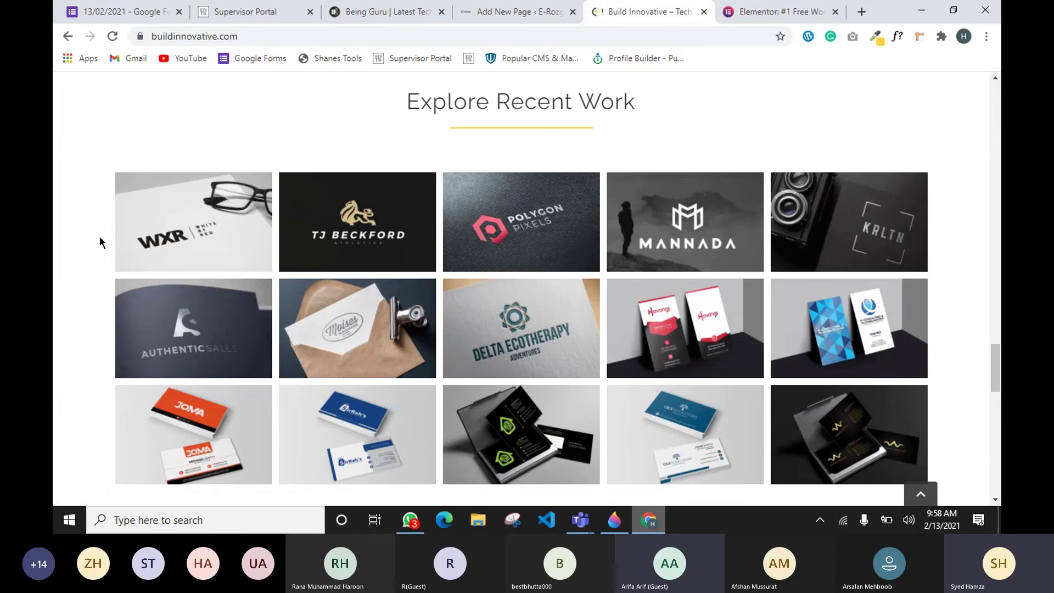
pyautogui.click(953, 9)
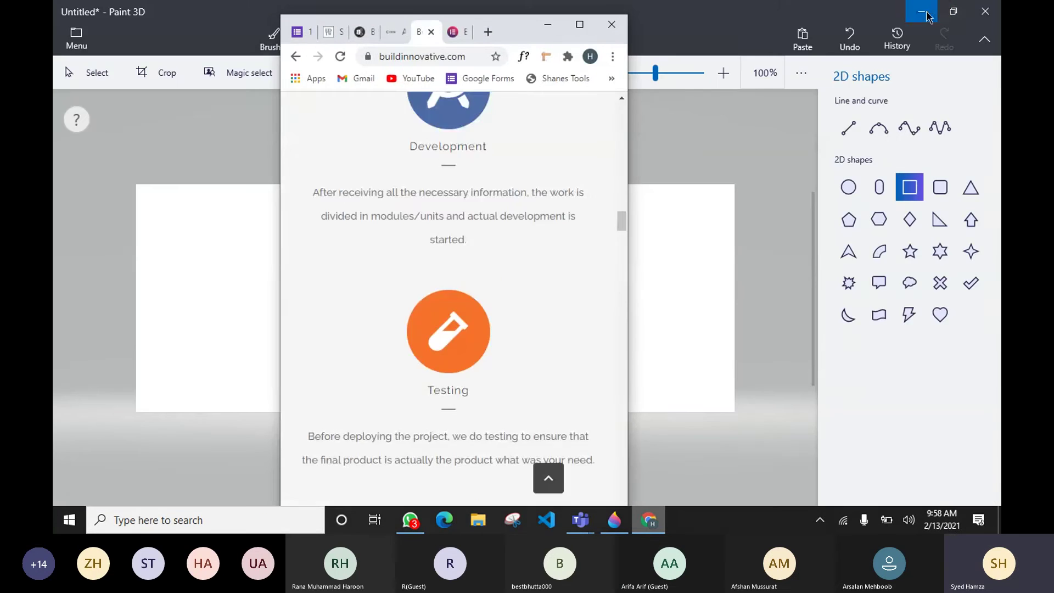
pyautogui.scroll(-3, 578, 192)
pyautogui.scroll(-15, 493, 247)
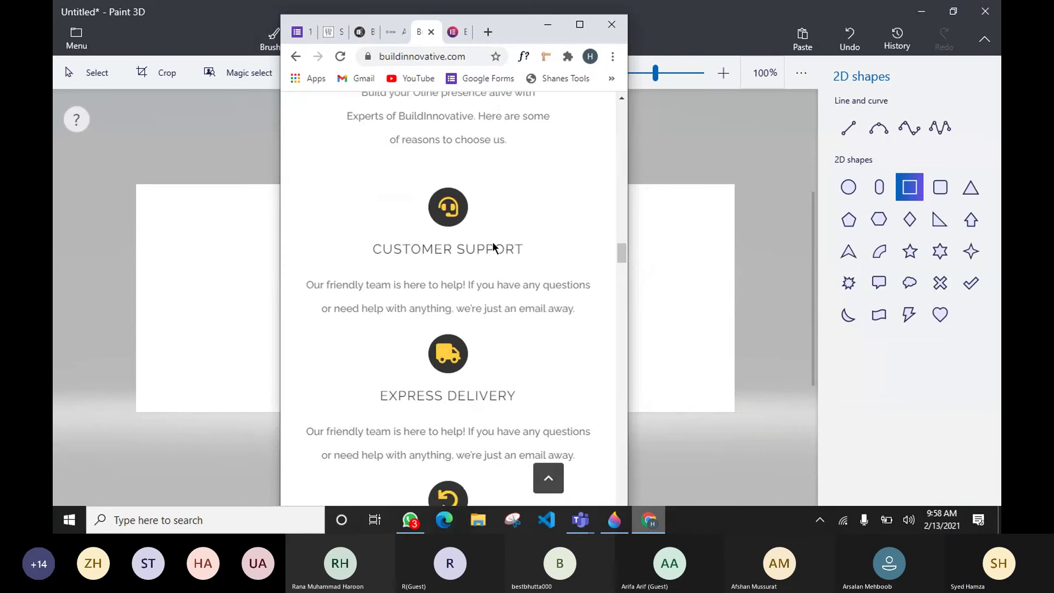
pyautogui.scroll(-8, 494, 247)
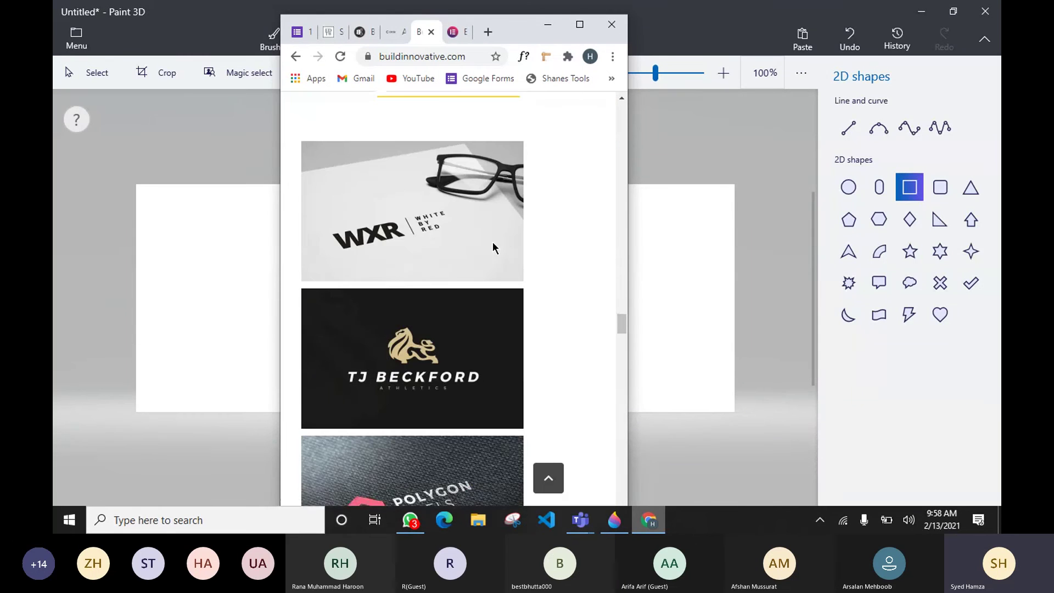
# Examine how the gallery, testimonials, counters and service features stack on the Build Innovative page in the narrow browser window.
pyautogui.scroll(-10, 493, 248)
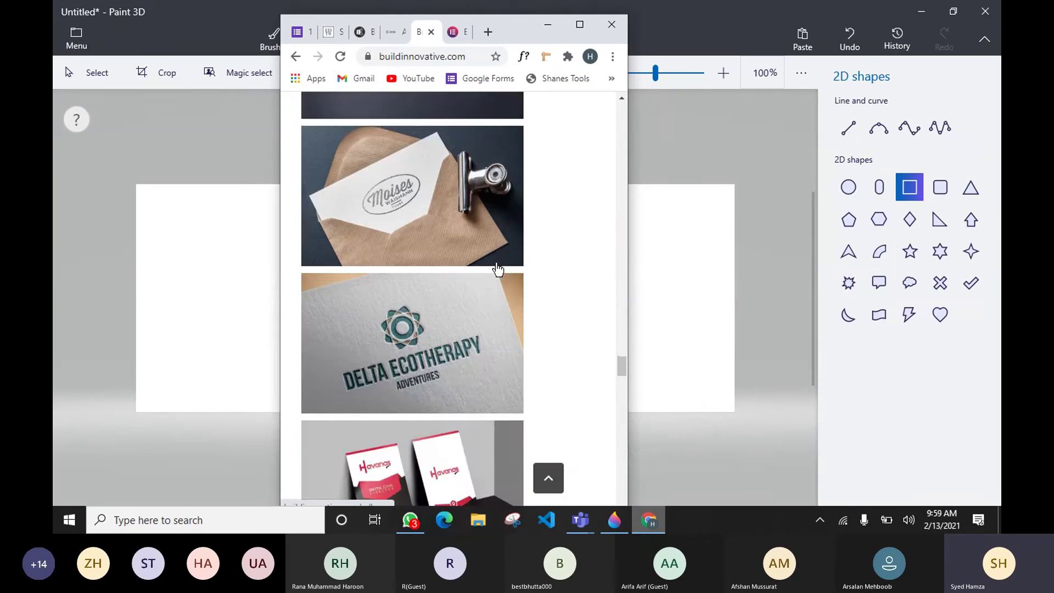
pyautogui.scroll(-8, 498, 269)
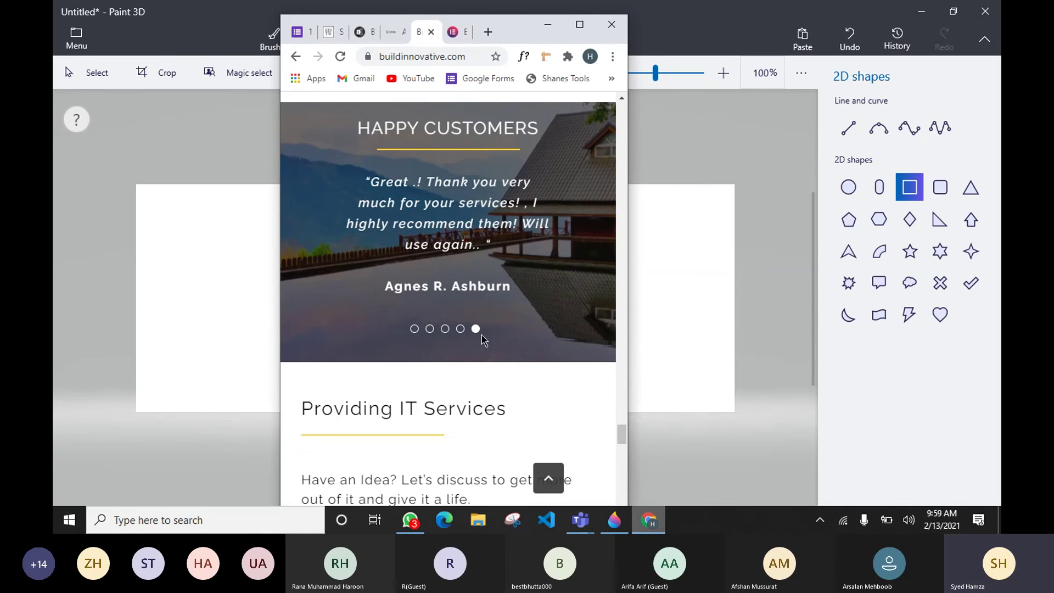
pyautogui.scroll(-3, 499, 391)
pyautogui.scroll(15, 499, 391)
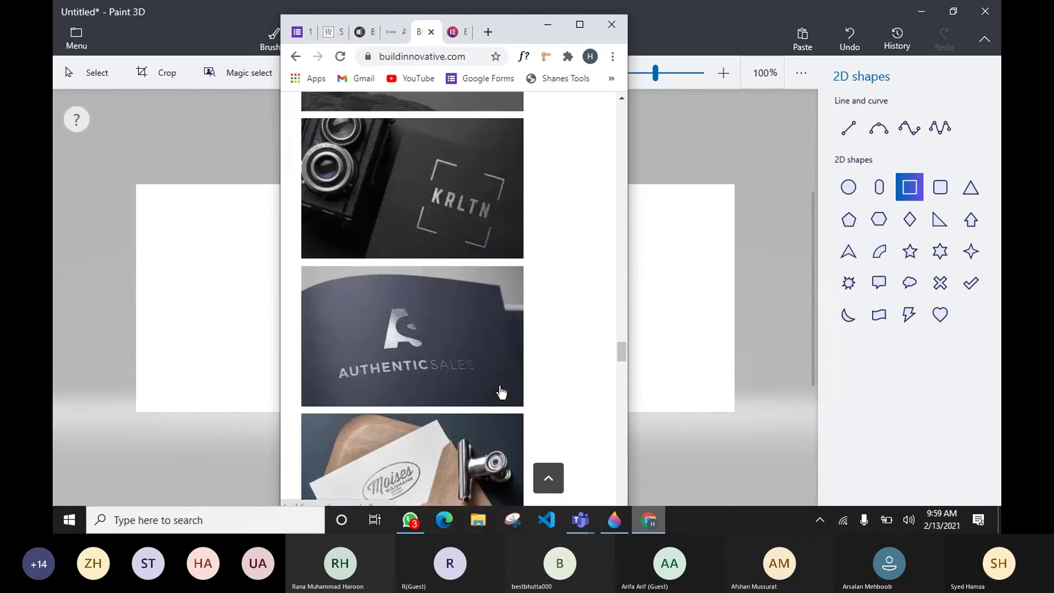
pyautogui.scroll(10, 501, 392)
pyautogui.scroll(-5, 498, 393)
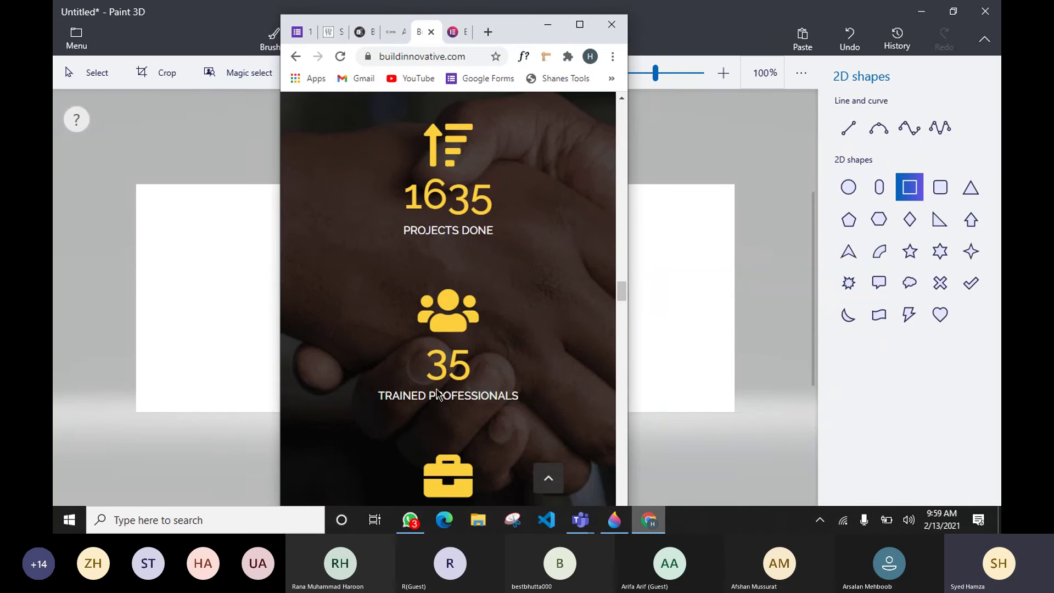
pyautogui.scroll(10, 438, 393)
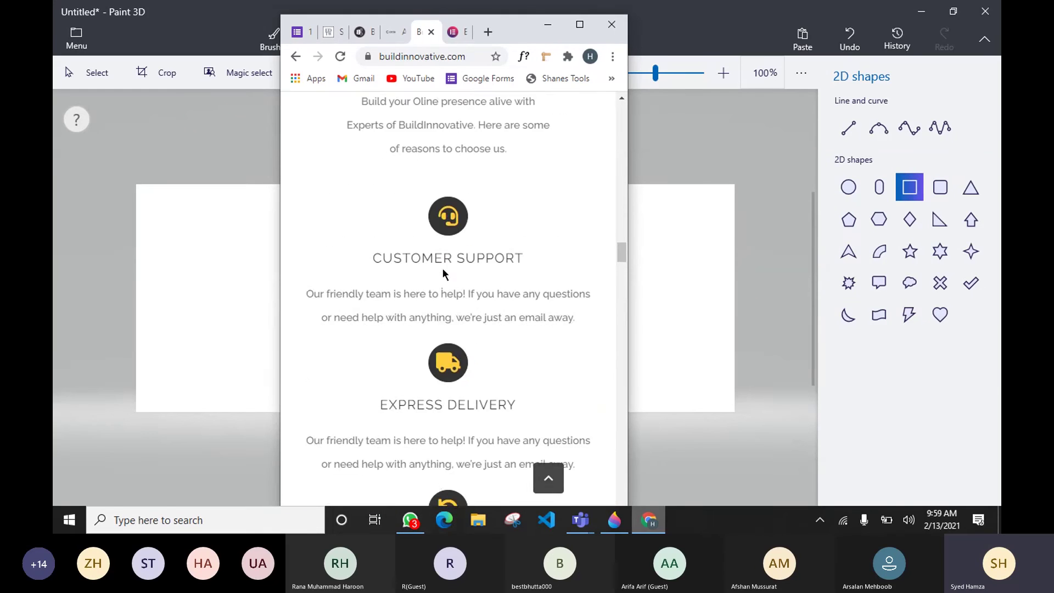
pyautogui.scroll(5, 442, 269)
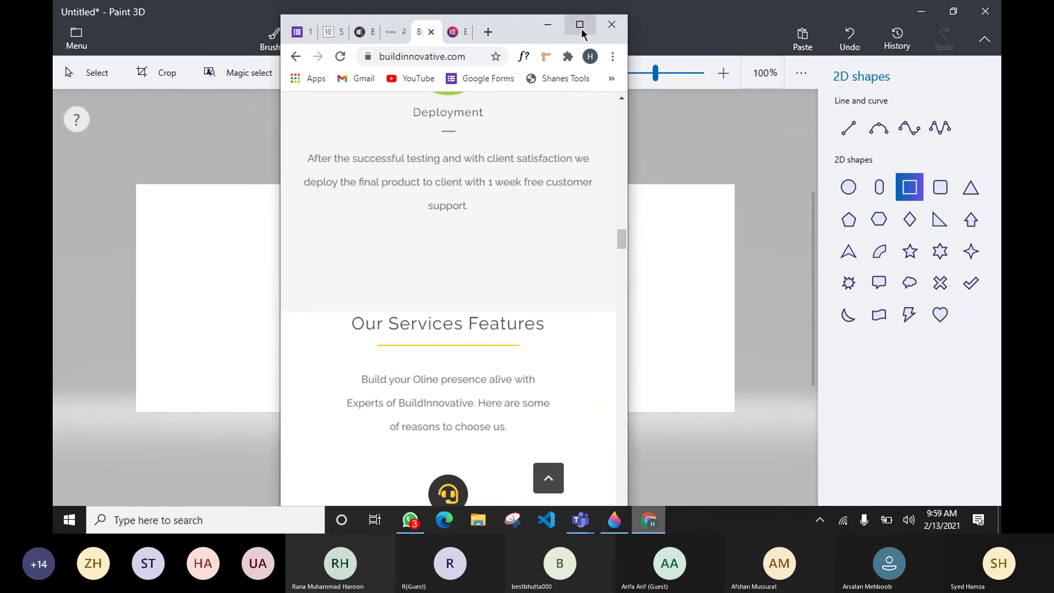
pyautogui.scroll(-3, 439, 164)
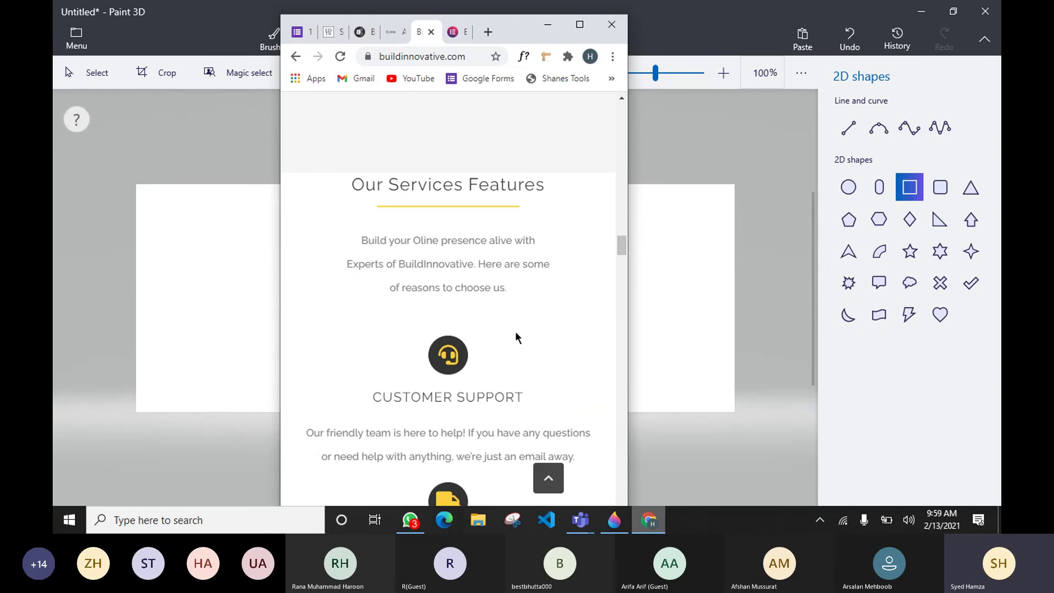
# Maximize the browser and examine the wide layout of the "Happy Customers", "Providing IT Services" and "Our Services Features" sections.
pyautogui.click(579, 24)
pyautogui.scroll(-10, 489, 146)
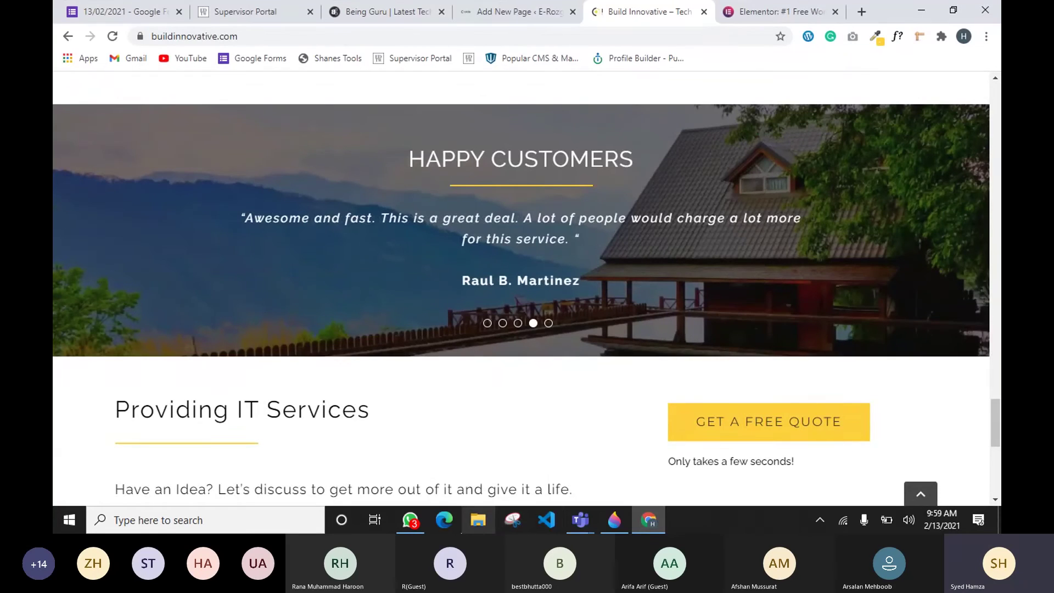
pyautogui.click(622, 526)
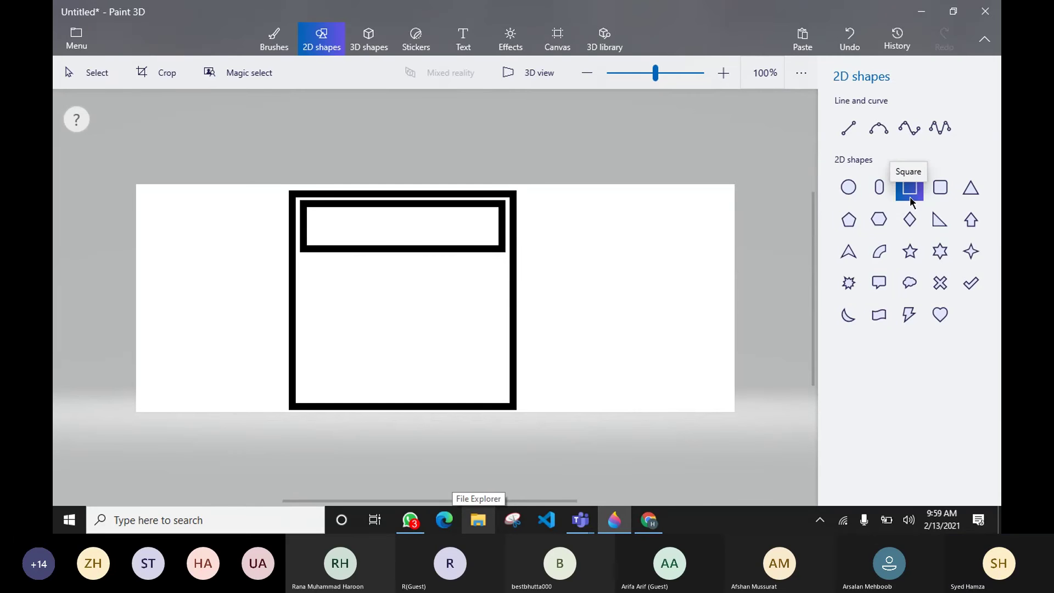
pyautogui.click(638, 521)
pyautogui.scroll(-5, 459, 318)
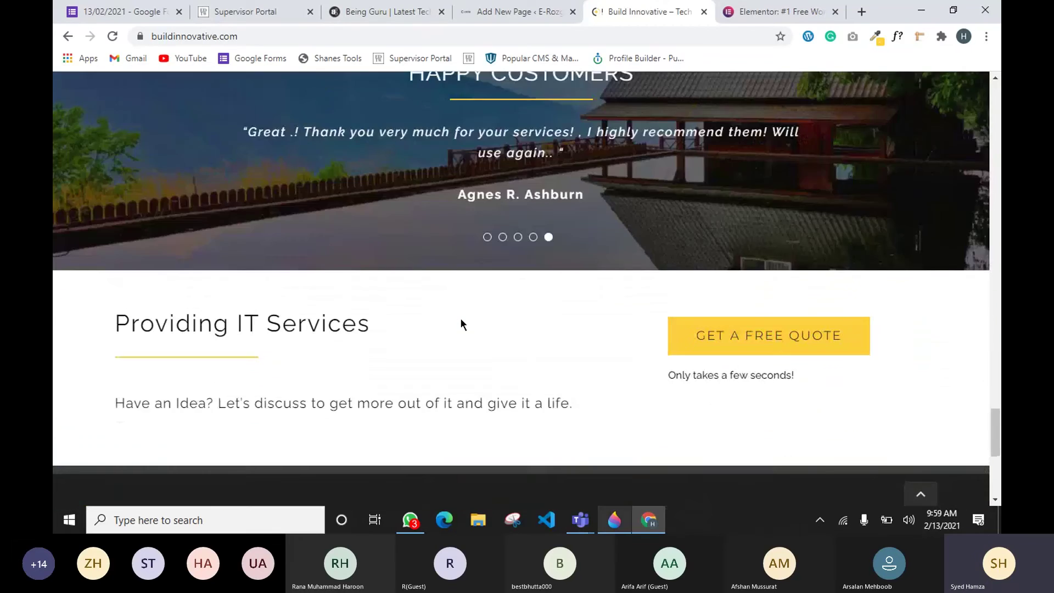
pyautogui.scroll(20, 460, 318)
pyautogui.scroll(1, 460, 324)
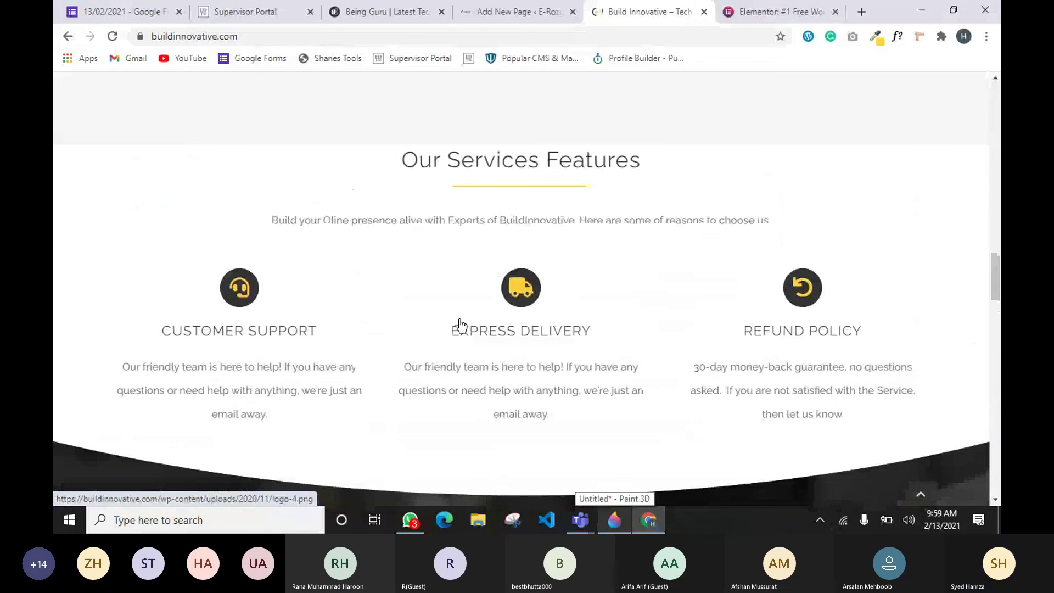
pyautogui.scroll(1, 460, 324)
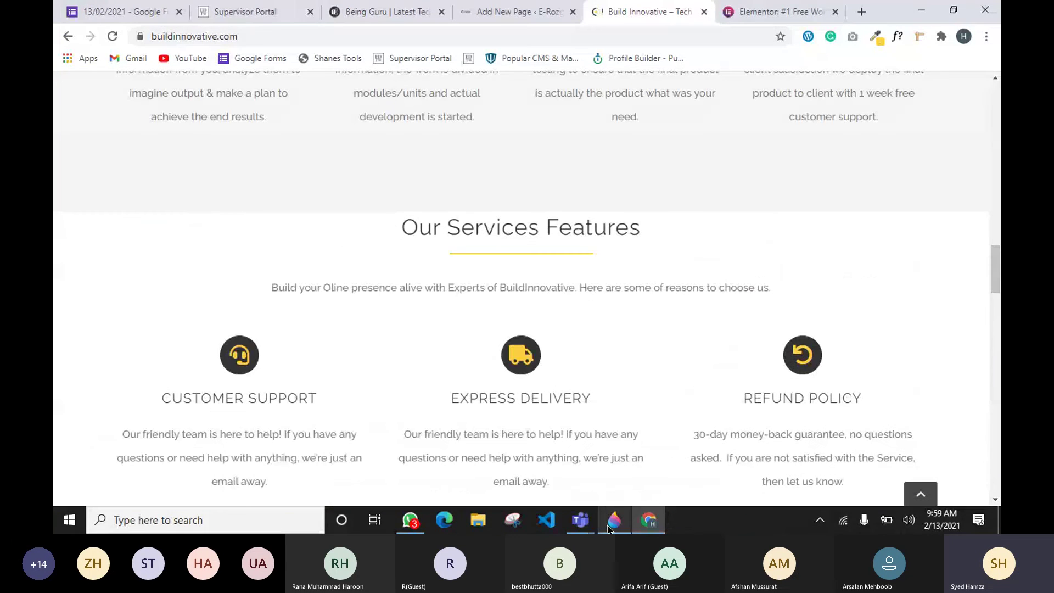
# Switch to Paint 3D and draw a second, taller section rectangle below the first one inside the page frame.
pyautogui.click(613, 521)
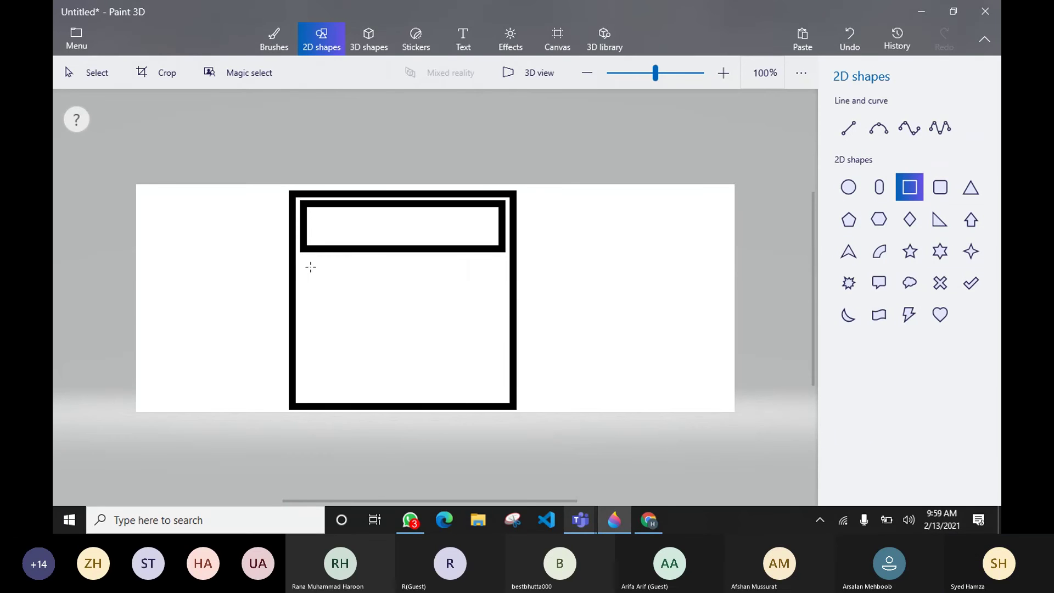
pyautogui.moveTo(303, 259); pyautogui.dragTo(506, 342)
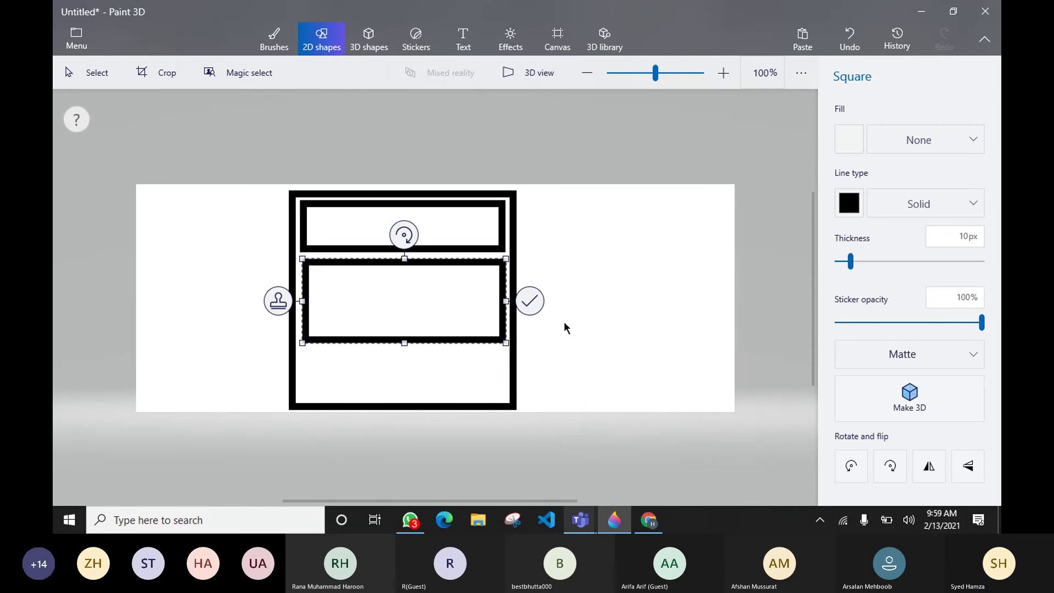
pyautogui.click(529, 301)
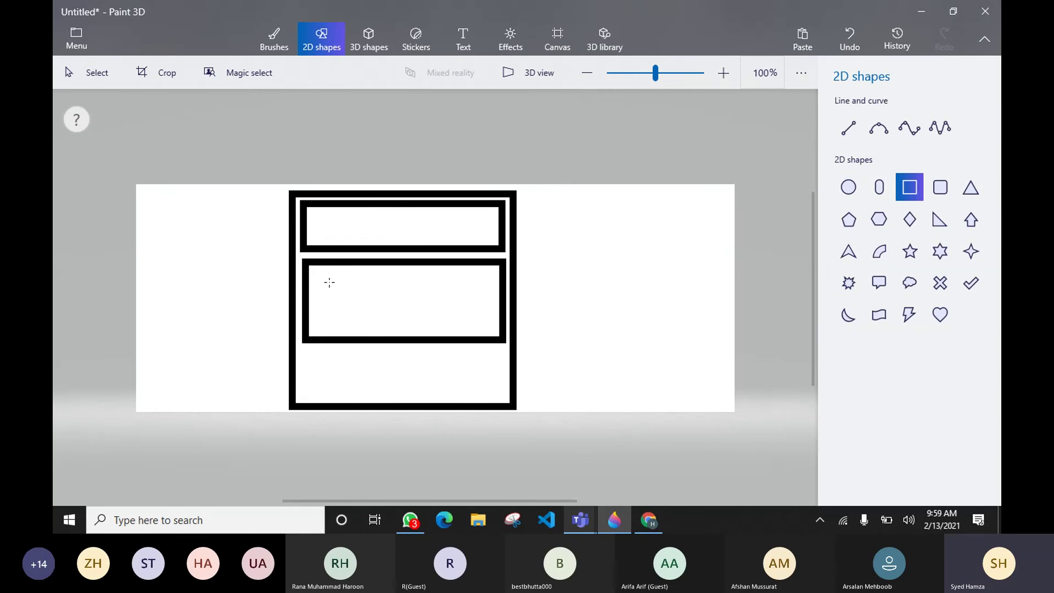
# Draw a small upright box at the left of the second section and duplicate it to make three side-by-side columns.
pyautogui.moveTo(315, 268); pyautogui.dragTo(364, 332)
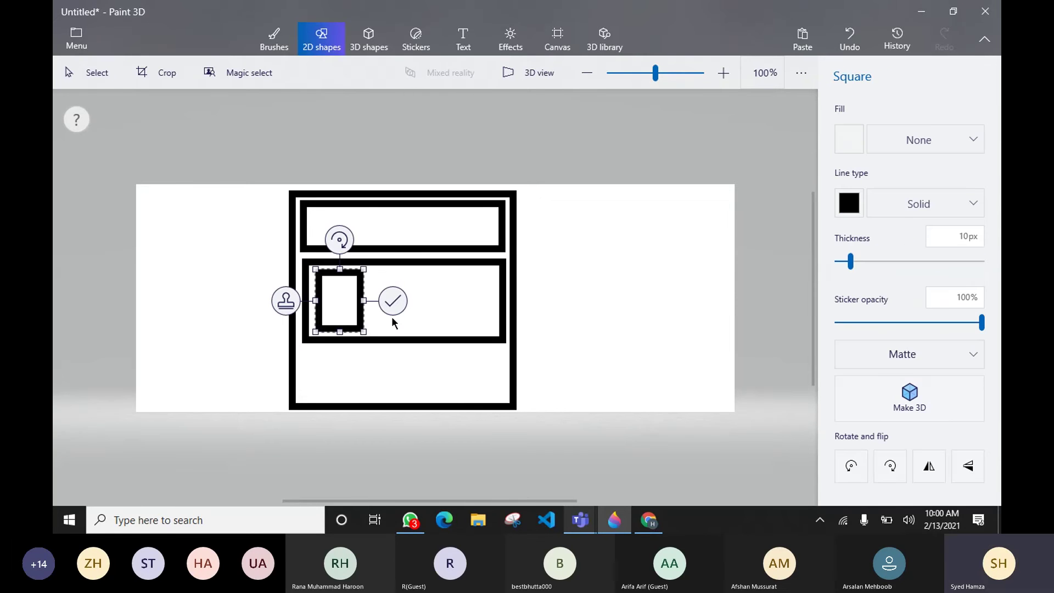
pyautogui.click(426, 318)
pyautogui.hotkey('ctrl', 'v')
pyautogui.moveTo(406, 299); pyautogui.dragTo(476, 302)
pyautogui.press('Delete')
pyautogui.hotkey('ctrl', 'v')
pyautogui.click(450, 305)
pyautogui.hotkey('ctrl', 'v')
pyautogui.click(553, 324)
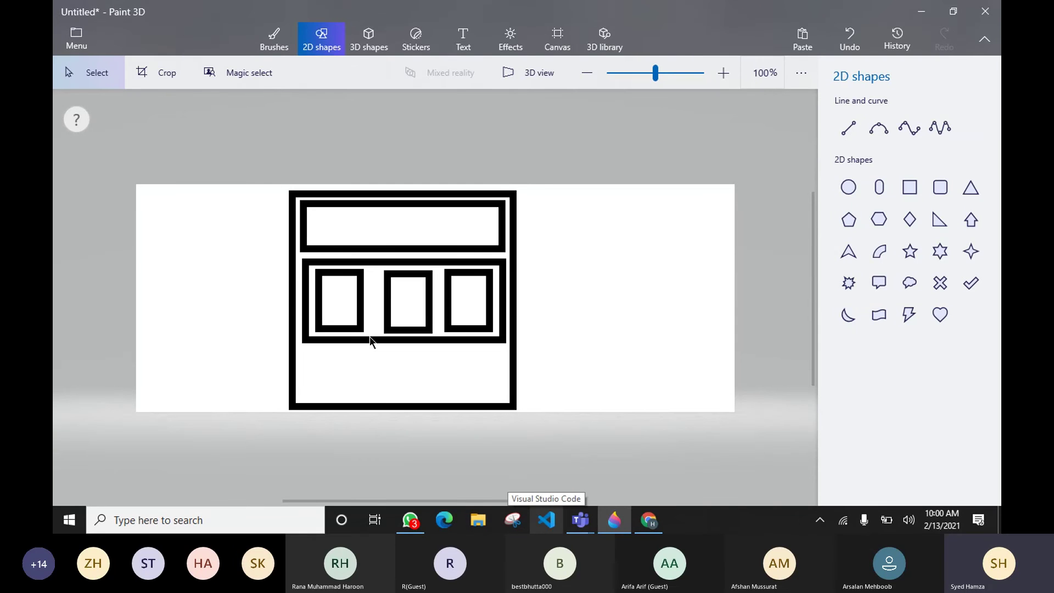
# Compare the drawn columns with the "Our Services Features" section in Chrome, and return to Paint 3D.
pyautogui.click(649, 520)
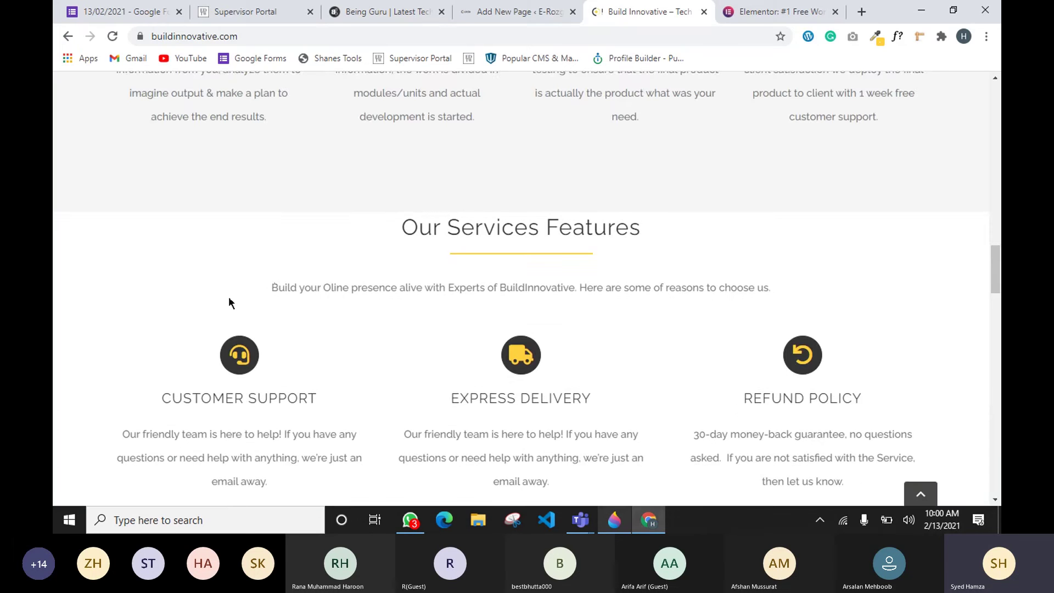
pyautogui.scroll(-1, 229, 303)
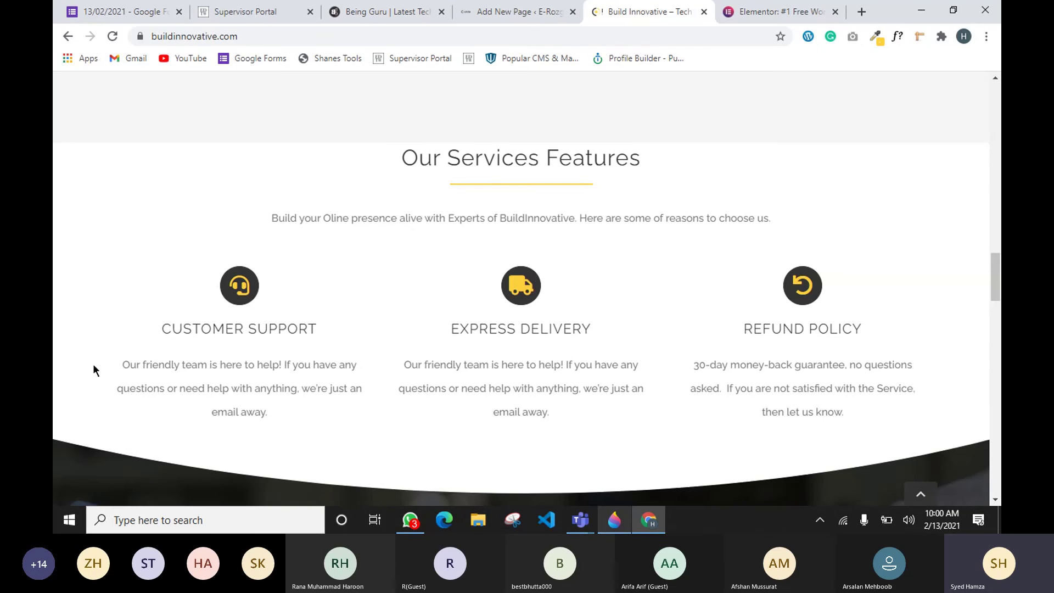
pyautogui.click(614, 520)
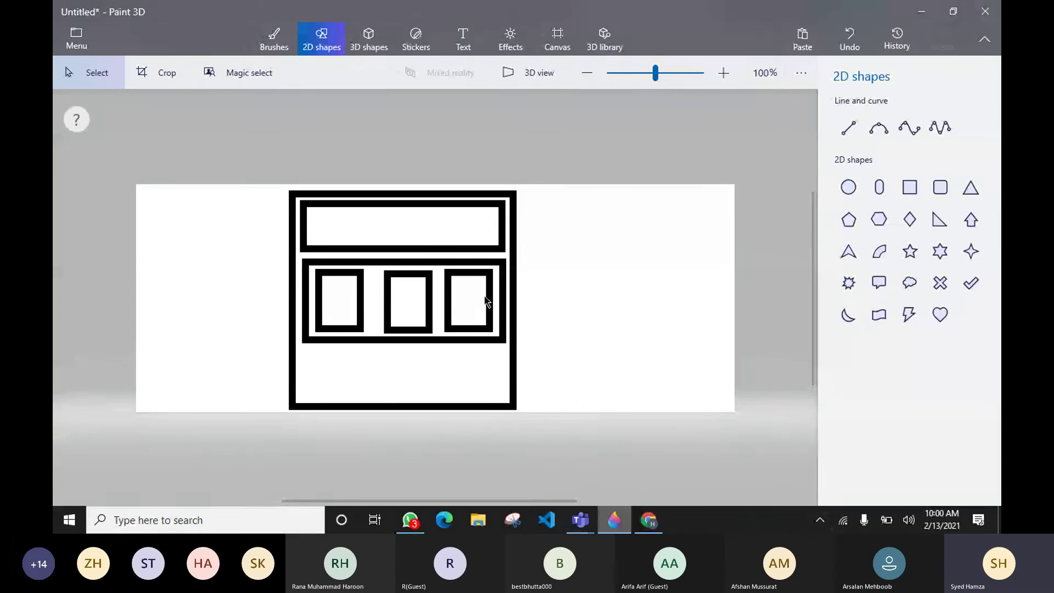
# Undo the stray erasure and use the red Marker to sketch a dot, a dash and two dots in the left column.
pyautogui.click(272, 47)
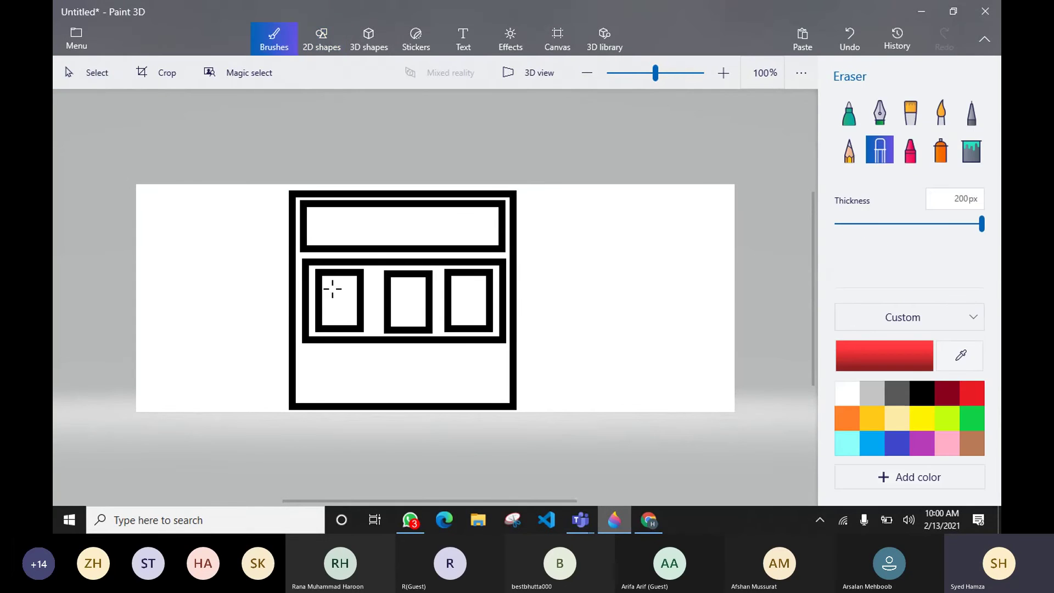
pyautogui.click(336, 283)
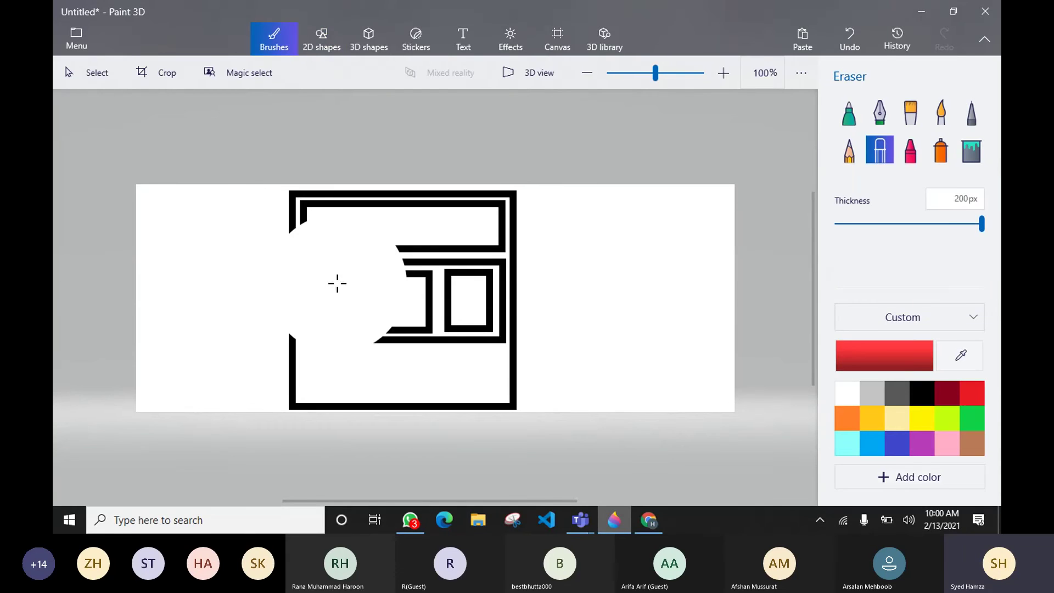
pyautogui.hotkey('ctrl', 'z')
pyautogui.click(849, 112)
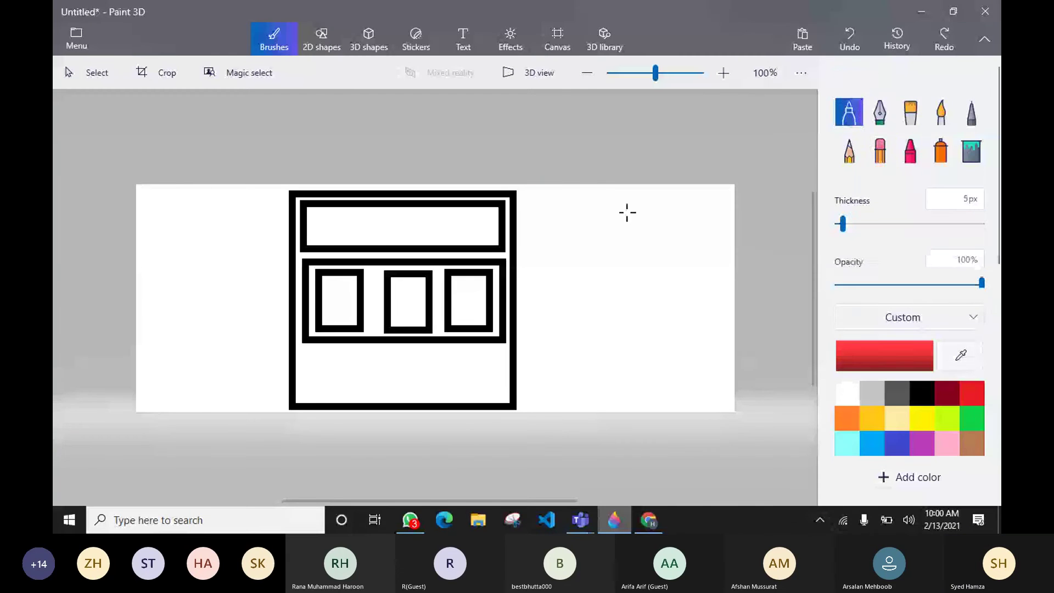
pyautogui.moveTo(331, 295); pyautogui.dragTo(347, 293)
pyautogui.click(338, 304)
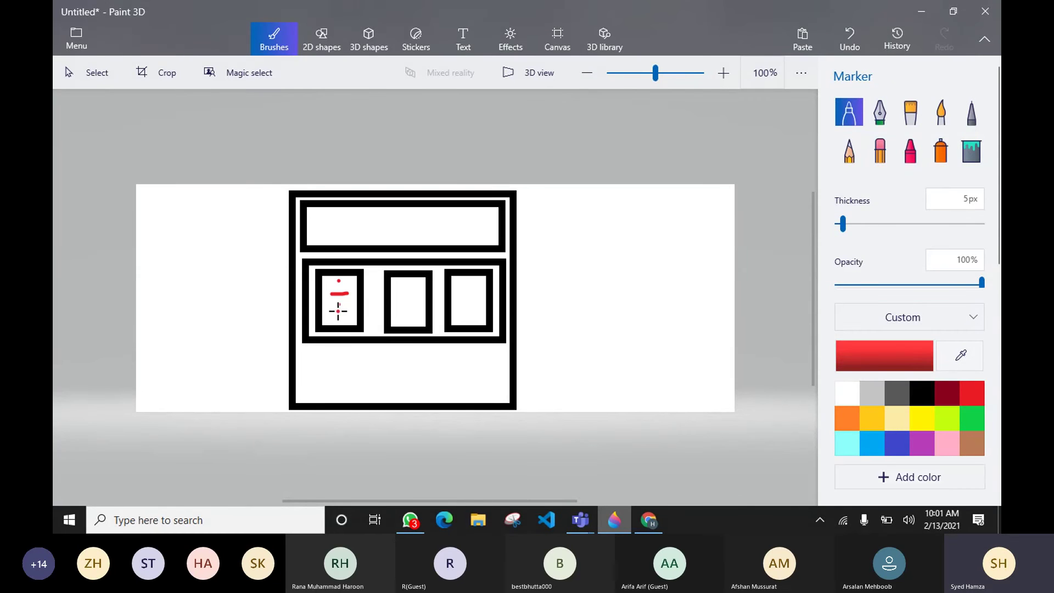
pyautogui.click(337, 311)
# Repeat the red pattern of a dot, a dash and two dots in the middle and right columns.
pyautogui.click(408, 282)
pyautogui.moveTo(398, 294); pyautogui.dragTo(416, 294)
pyautogui.click(406, 305)
pyautogui.click(406, 314)
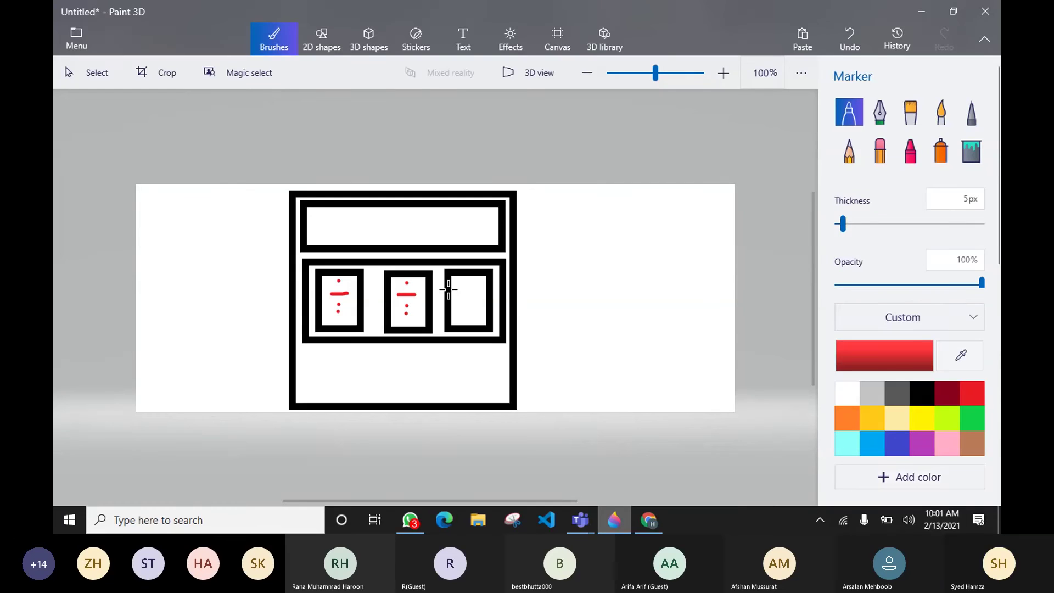
pyautogui.click(470, 283)
pyautogui.moveTo(458, 298); pyautogui.dragTo(482, 298)
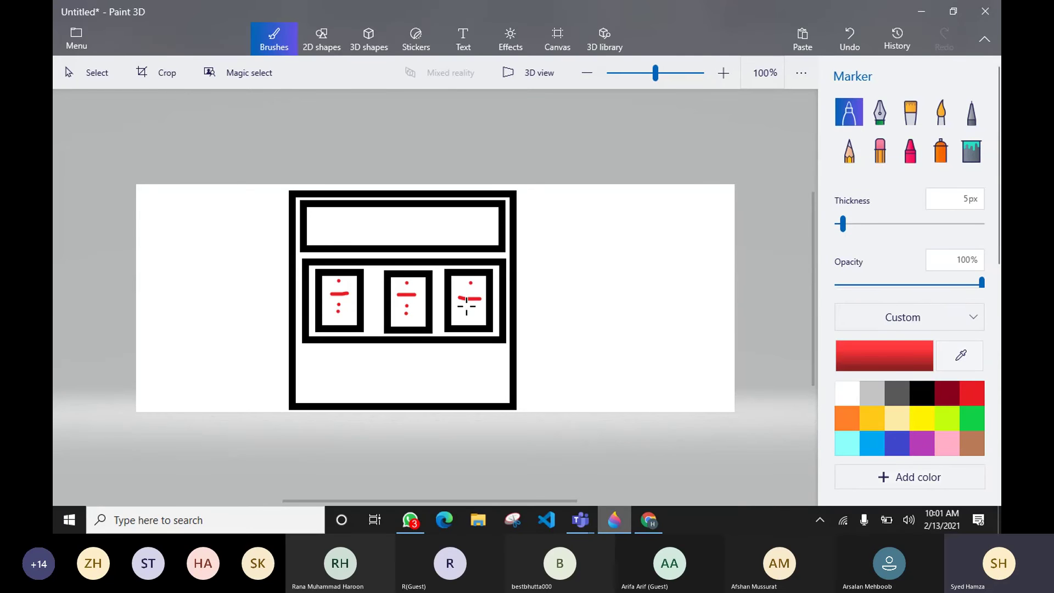
pyautogui.click(466, 313)
# Draw a third wide section rectangle in the empty space below the three-column section.
pyautogui.click(323, 44)
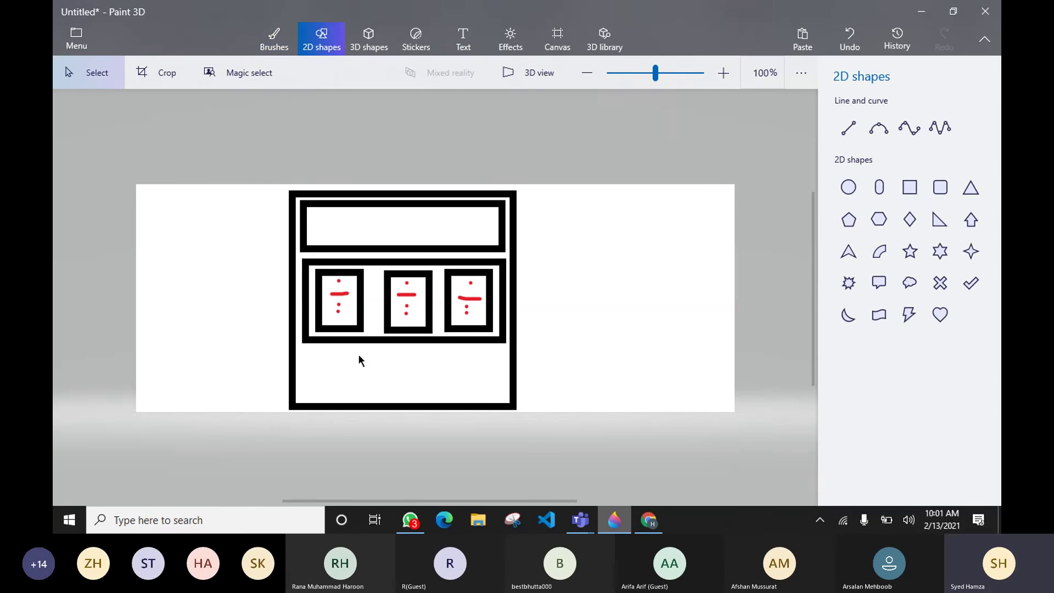
pyautogui.click(910, 187)
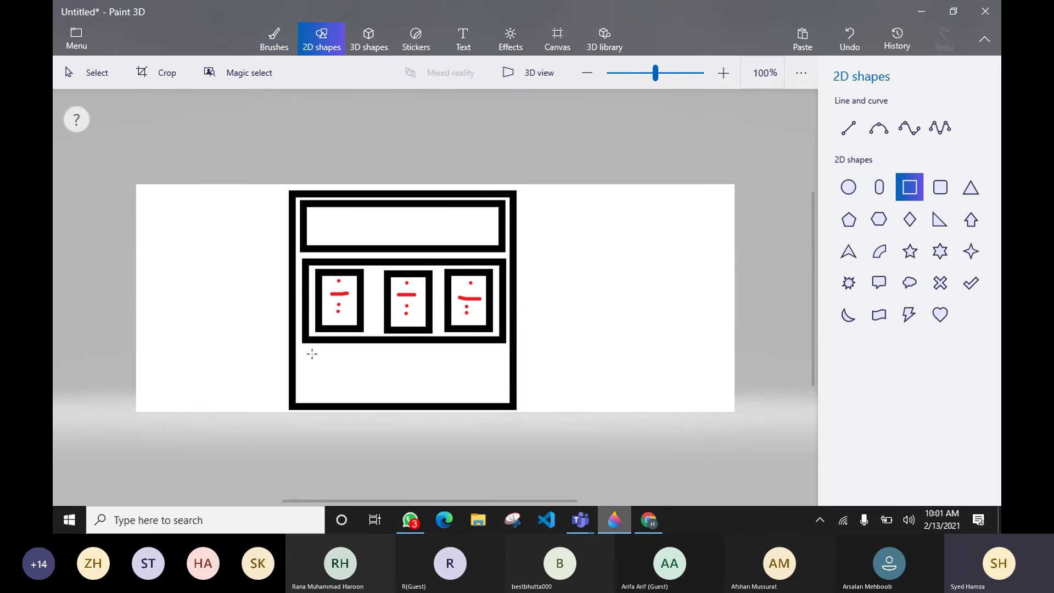
pyautogui.moveTo(302, 348)
pyautogui.mouseDown()
pyautogui.moveTo(318, 368)
pyautogui.moveTo(473, 405)
pyautogui.moveTo(508, 400)
pyautogui.mouseUp()
pyautogui.click(783, 282)
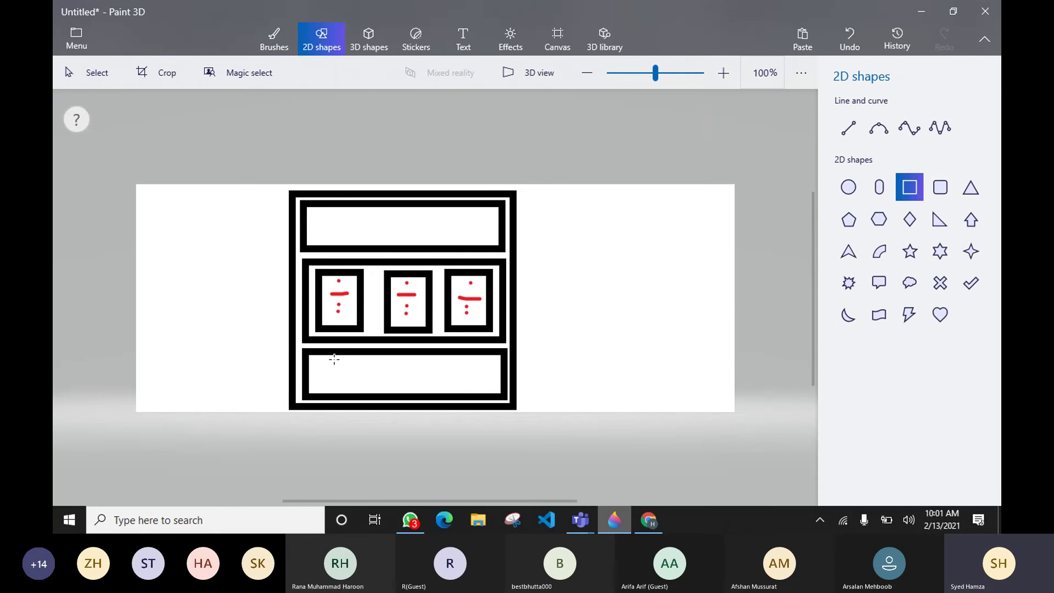
# Divide the third section into two unequal columns by drawing a wide box on the left and a narrow box on the right.
pyautogui.moveTo(319, 360); pyautogui.dragTo(442, 390)
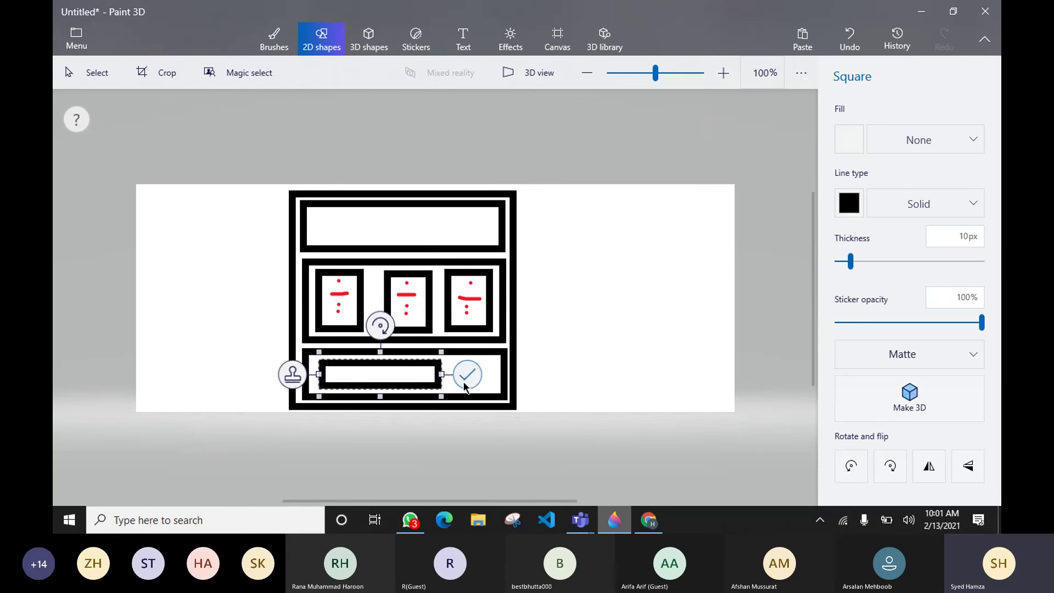
pyautogui.click(729, 343)
pyautogui.click(911, 187)
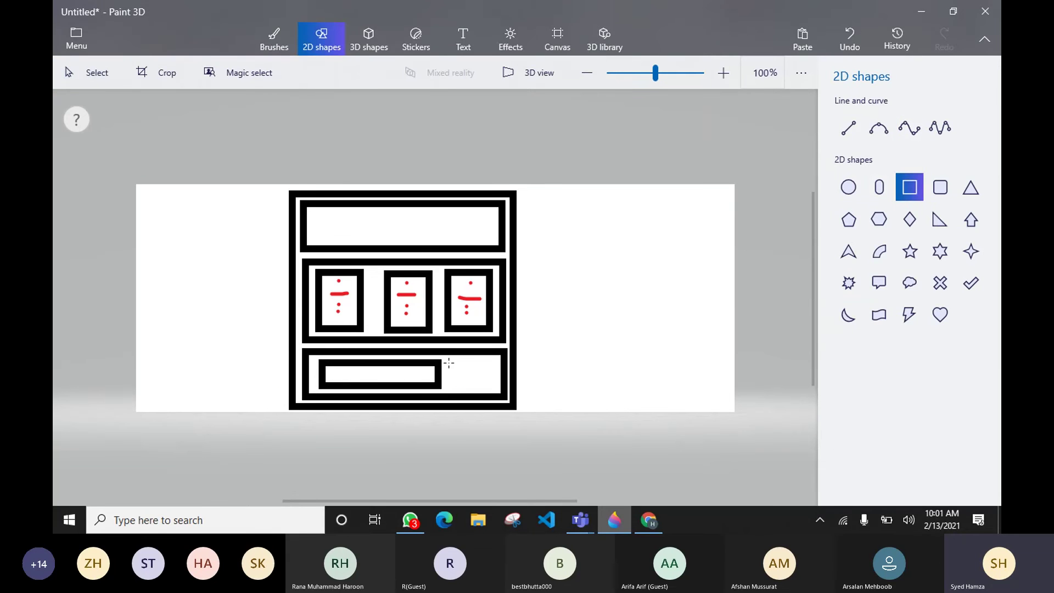
pyautogui.moveTo(448, 360); pyautogui.dragTo(498, 390)
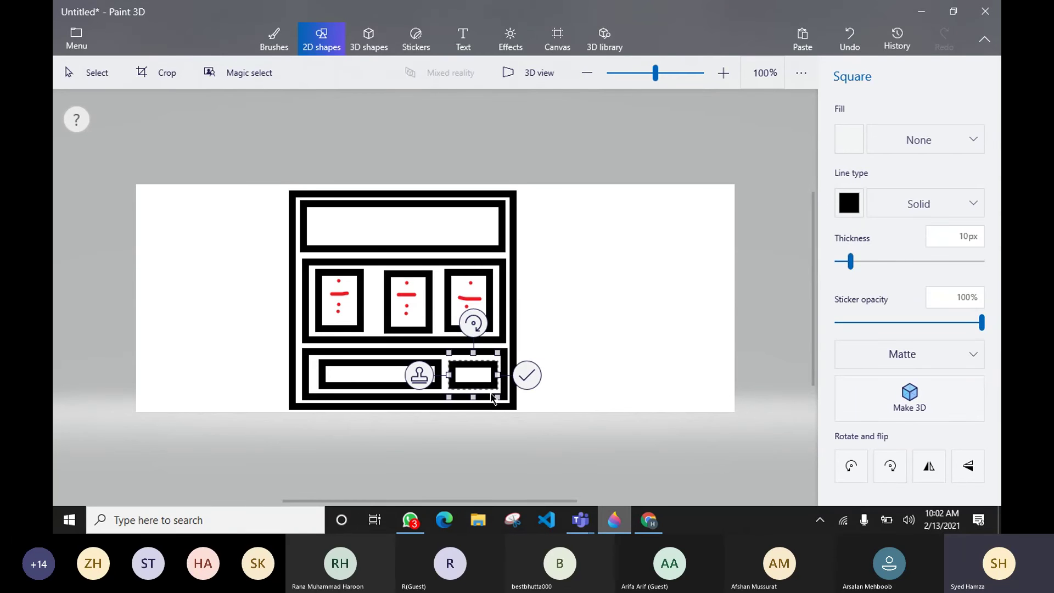
pyautogui.click(527, 375)
# Switch to Chrome and examine the Build Innovative page from its header and banner to the "What We Are Providing" section.
pyautogui.click(649, 520)
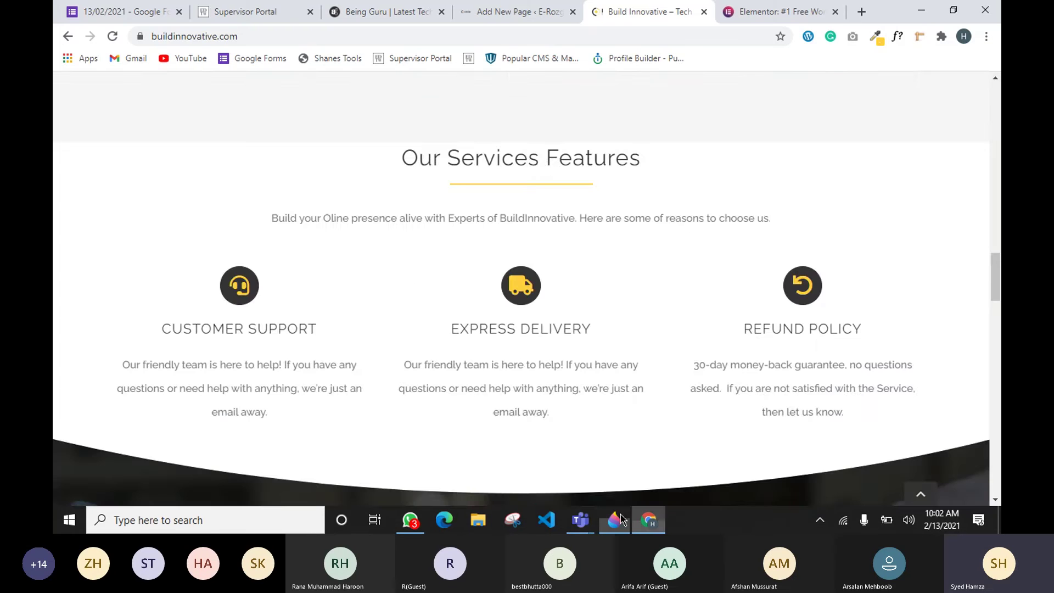
pyautogui.scroll(-5, 367, 234)
pyautogui.scroll(10, 142, 171)
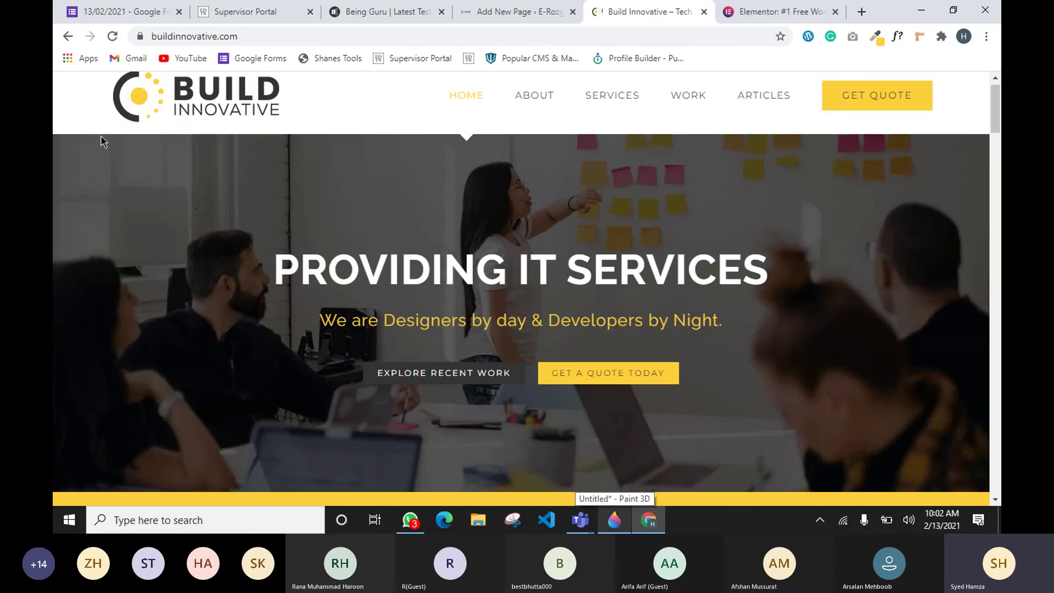
pyautogui.scroll(-10, 529, 353)
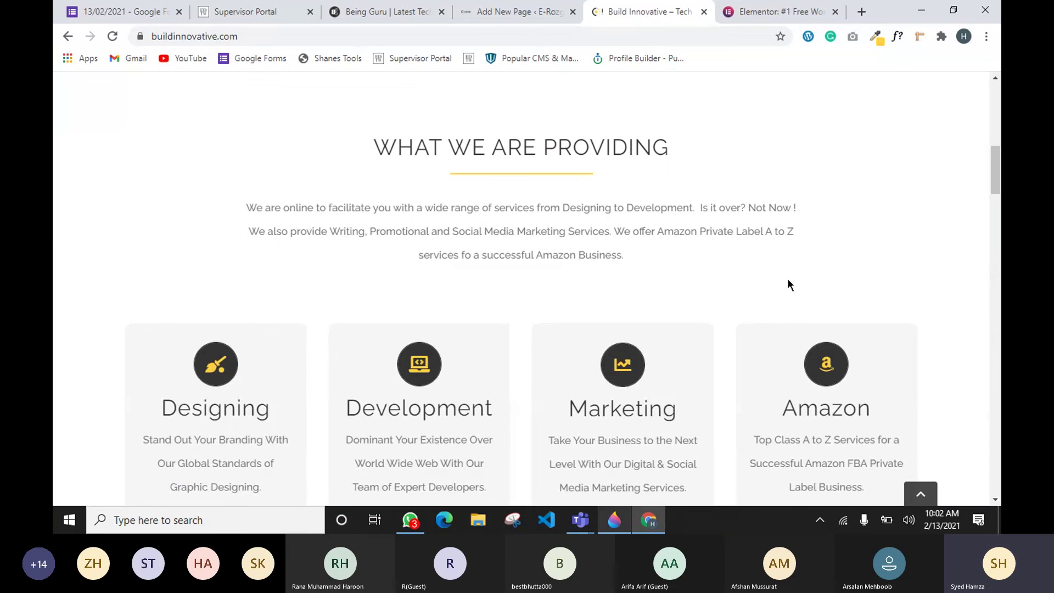
# Examine the four service cards from Designing to Amazon and continue to the four columns of the "How We Work" section.
pyautogui.scroll(-3, 653, 241)
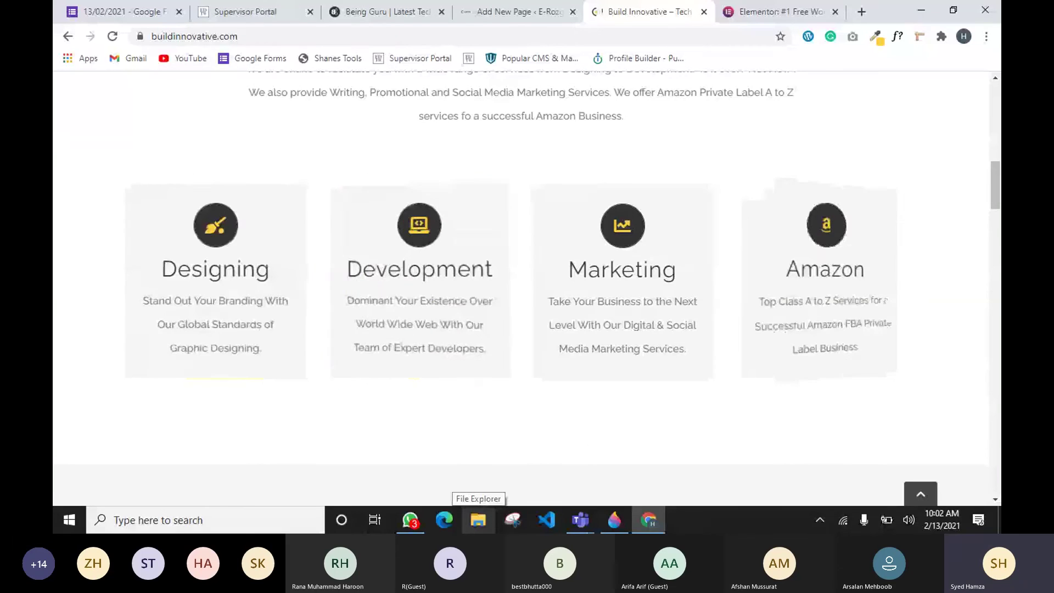
pyautogui.moveTo(59, 103); pyautogui.dragTo(788, 153)
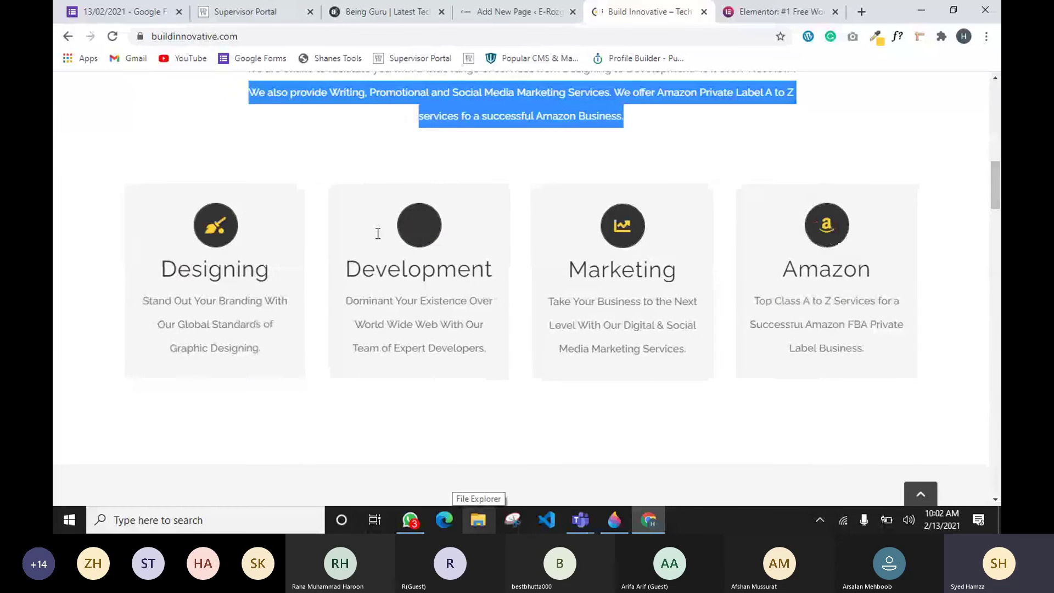
pyautogui.scroll(-1, 959, 356)
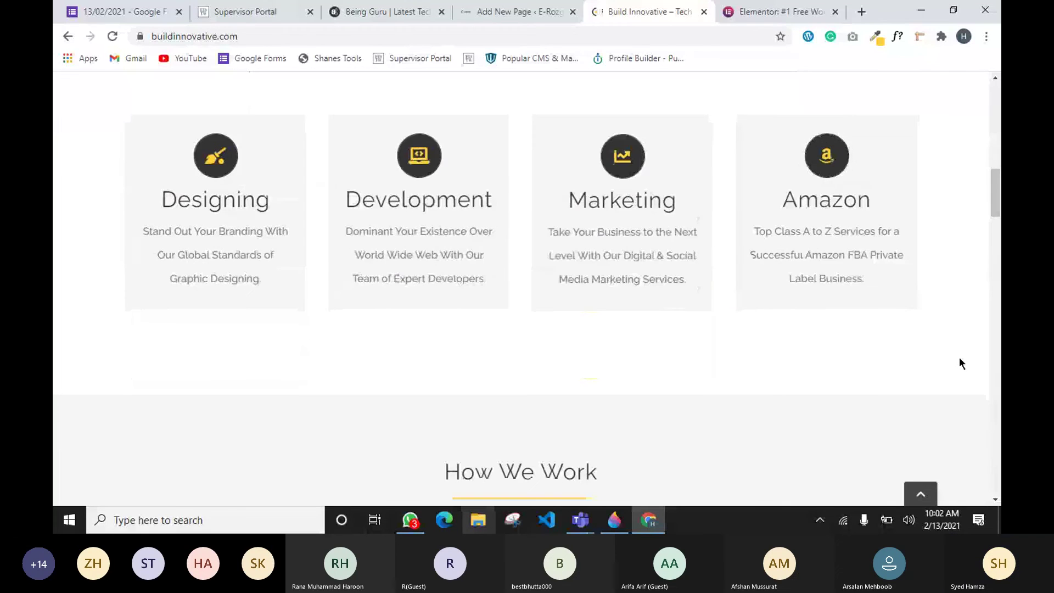
pyautogui.scroll(-4, 960, 356)
pyautogui.scroll(-2, 795, 313)
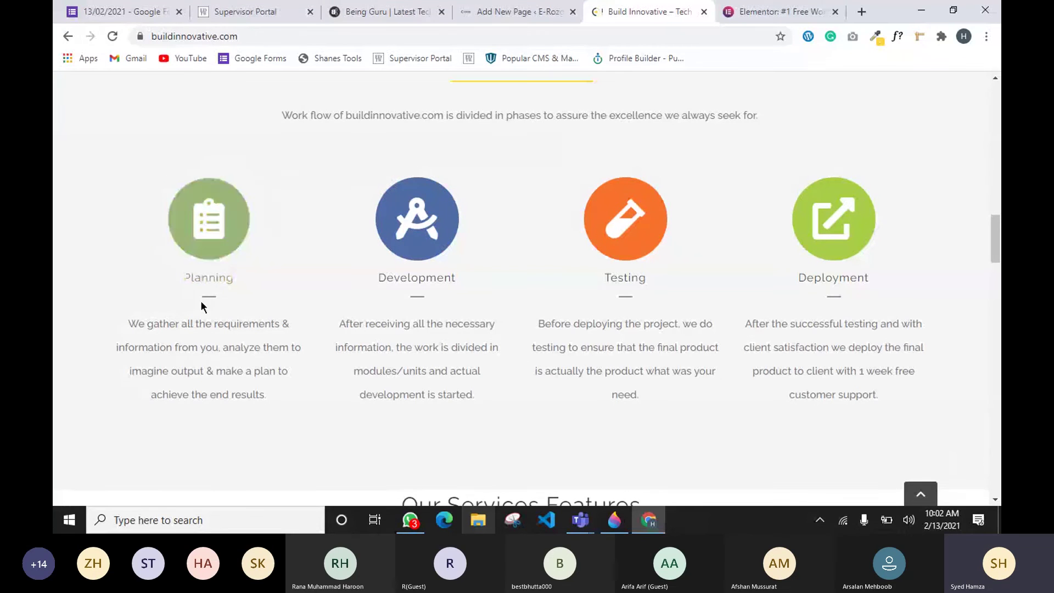
# Highlight the Planning and Development column texts in the "How We Work" section, clear the selection and proceed to "Our Services Features".
pyautogui.moveTo(127, 324); pyautogui.dragTo(222, 394)
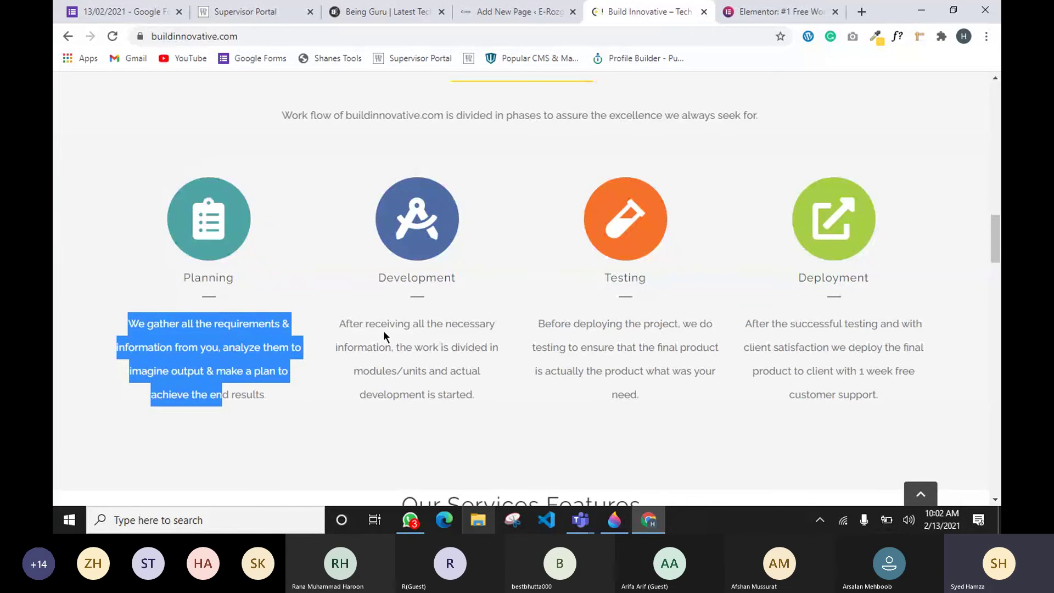
pyautogui.click(413, 373)
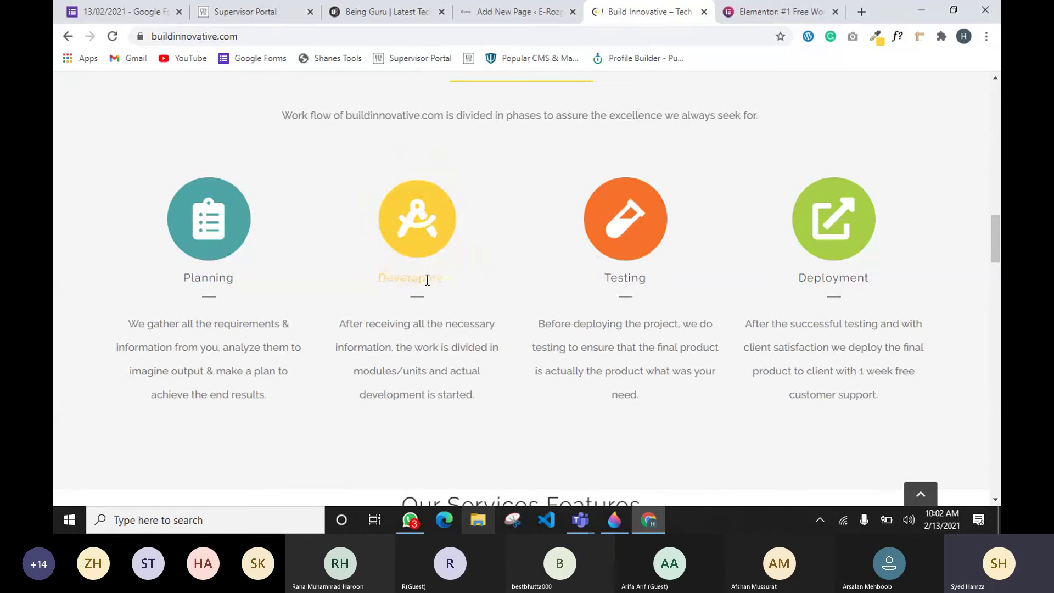
pyautogui.moveTo(427, 280); pyautogui.dragTo(386, 279)
pyautogui.moveTo(387, 323); pyautogui.dragTo(445, 416)
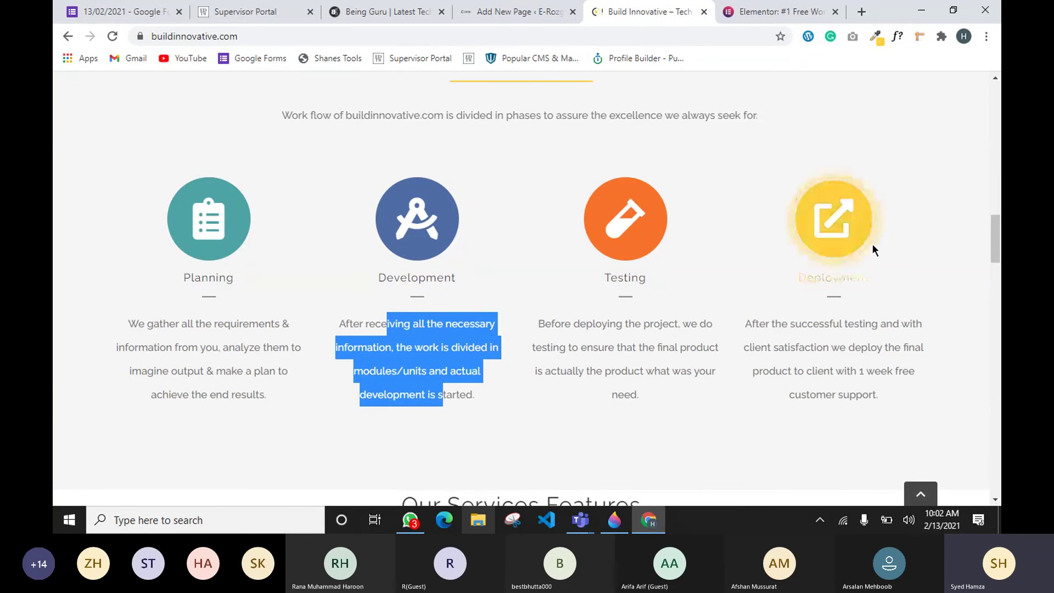
pyautogui.scroll(-3, 951, 258)
pyautogui.click(943, 301)
pyautogui.scroll(-1, 465, 367)
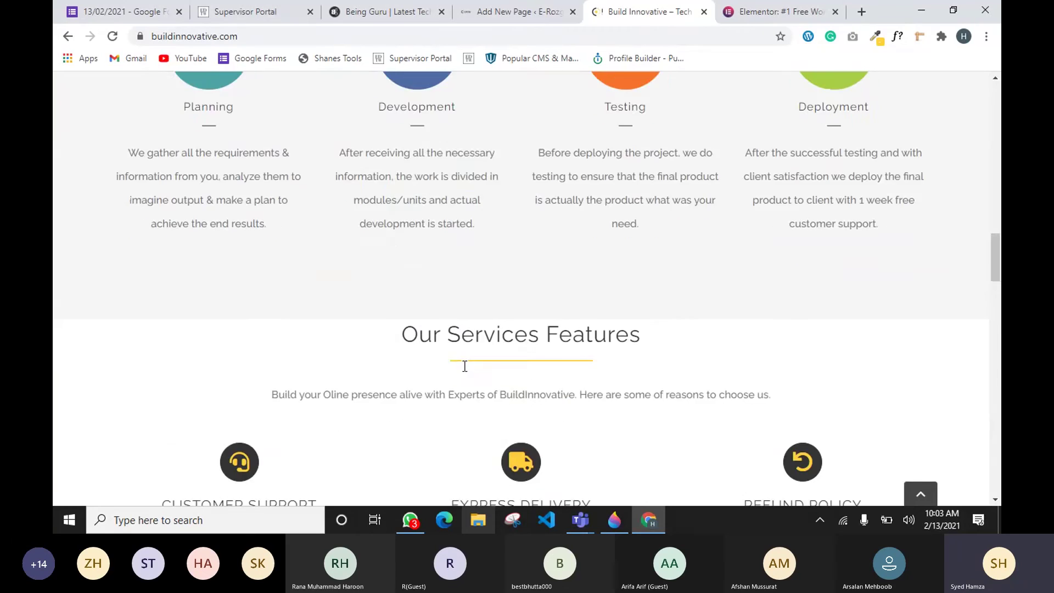
# Examine the three-column "Our Services Features" section, highlighting text in the Express Delivery and Refund Policy columns.
pyautogui.scroll(-3, 464, 366)
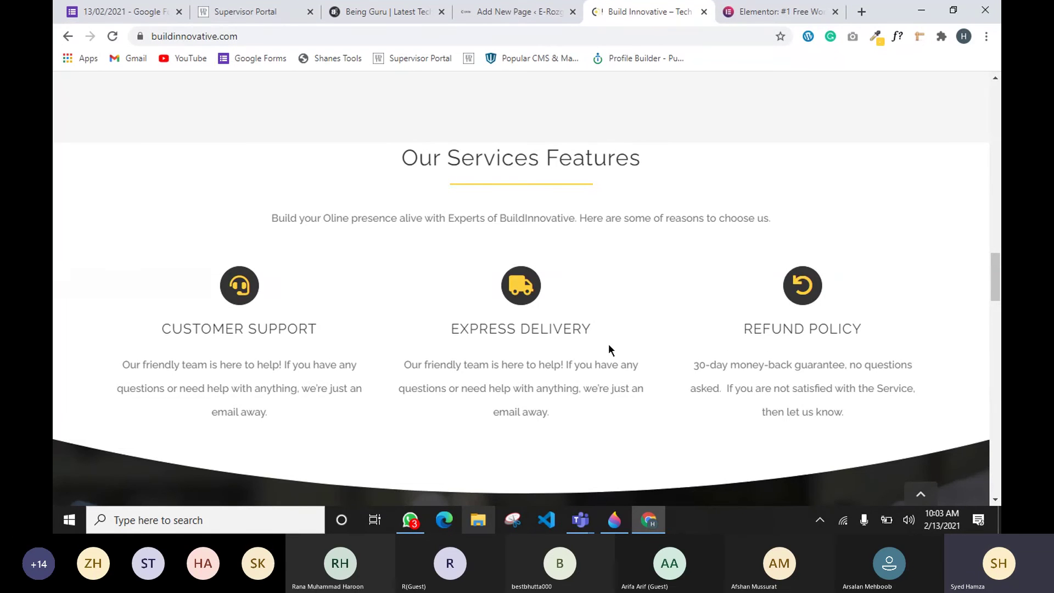
pyautogui.moveTo(438, 335); pyautogui.dragTo(648, 365)
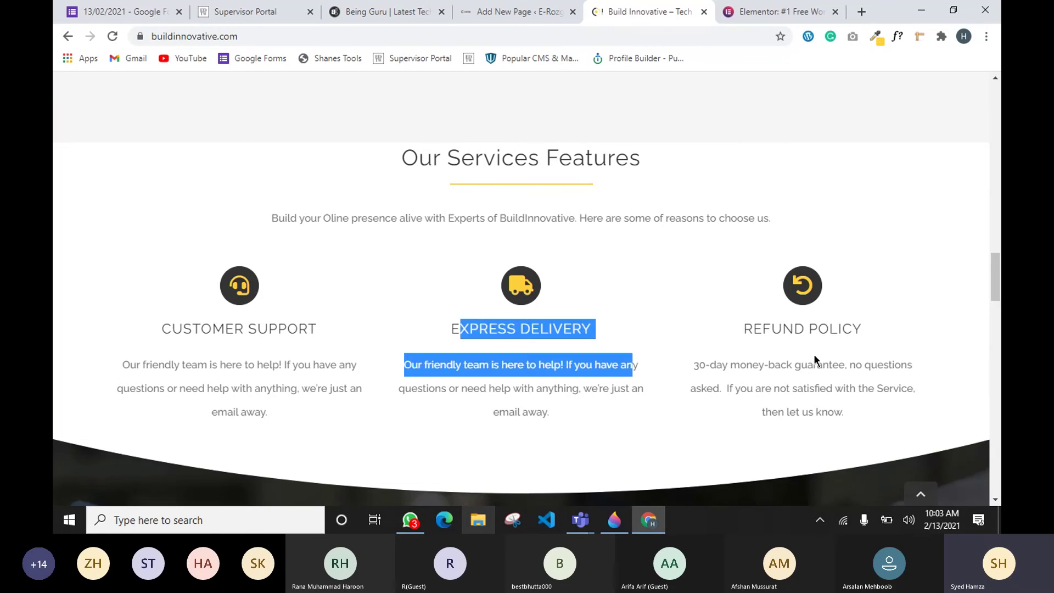
pyautogui.moveTo(828, 329); pyautogui.dragTo(915, 340)
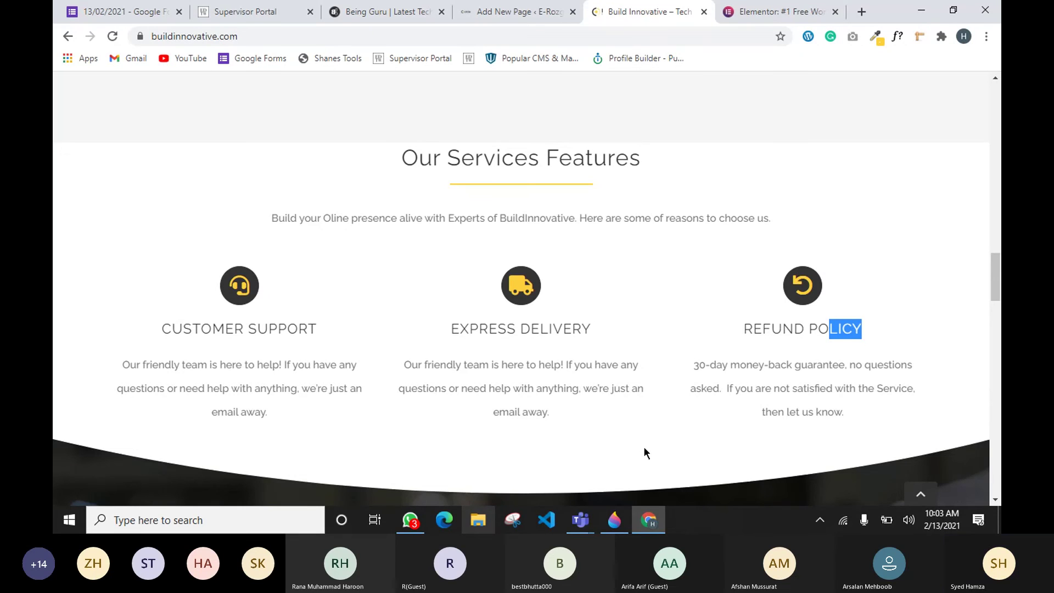
pyautogui.click(662, 444)
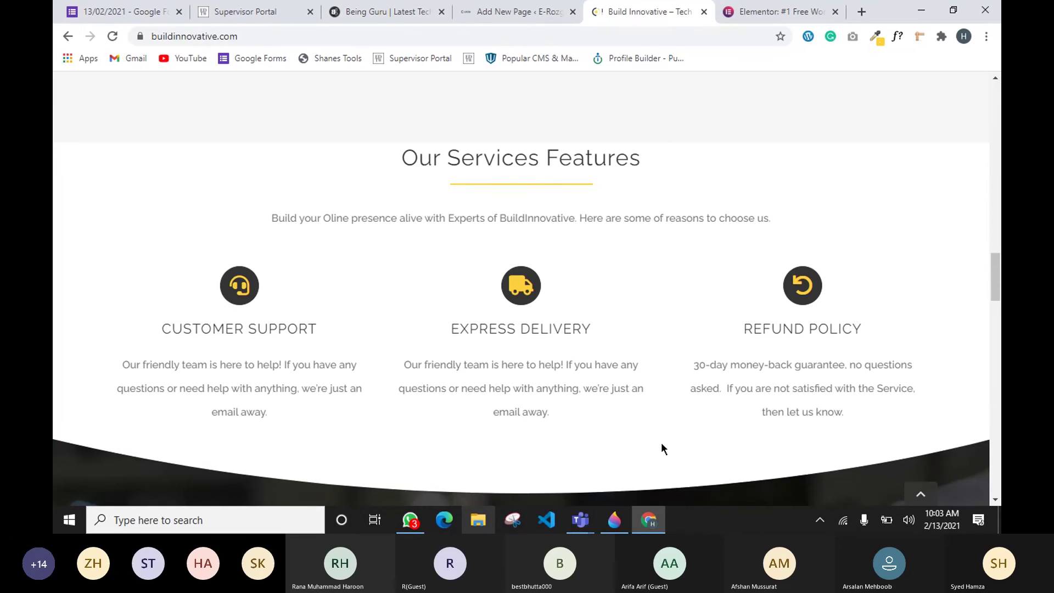
# Examine the four-column counter section with curved edges over the handshake background, and reload the page to replay it.
pyautogui.scroll(-4, 662, 448)
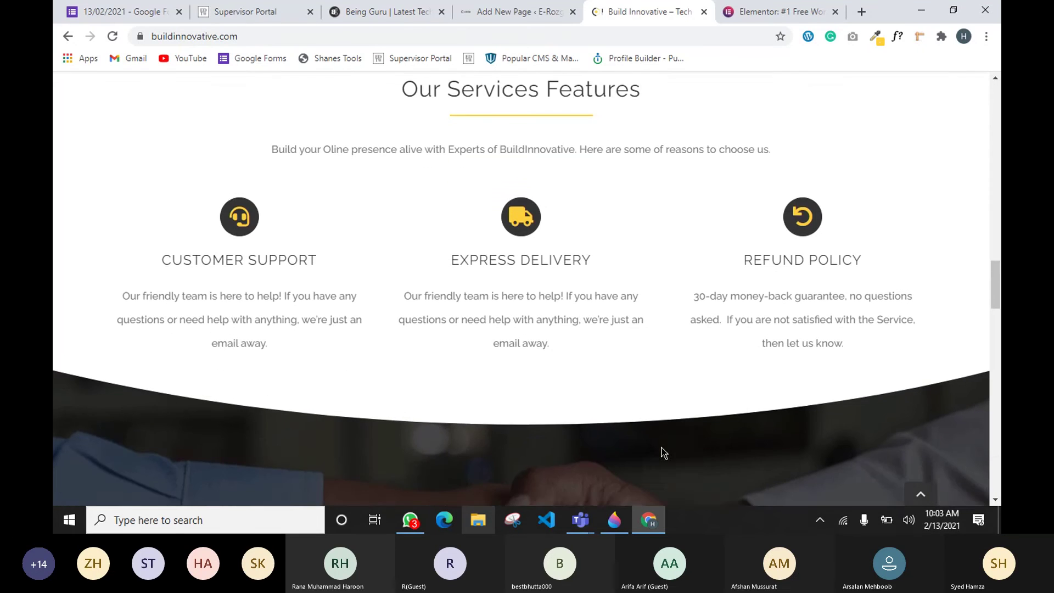
pyautogui.scroll(-2, 662, 451)
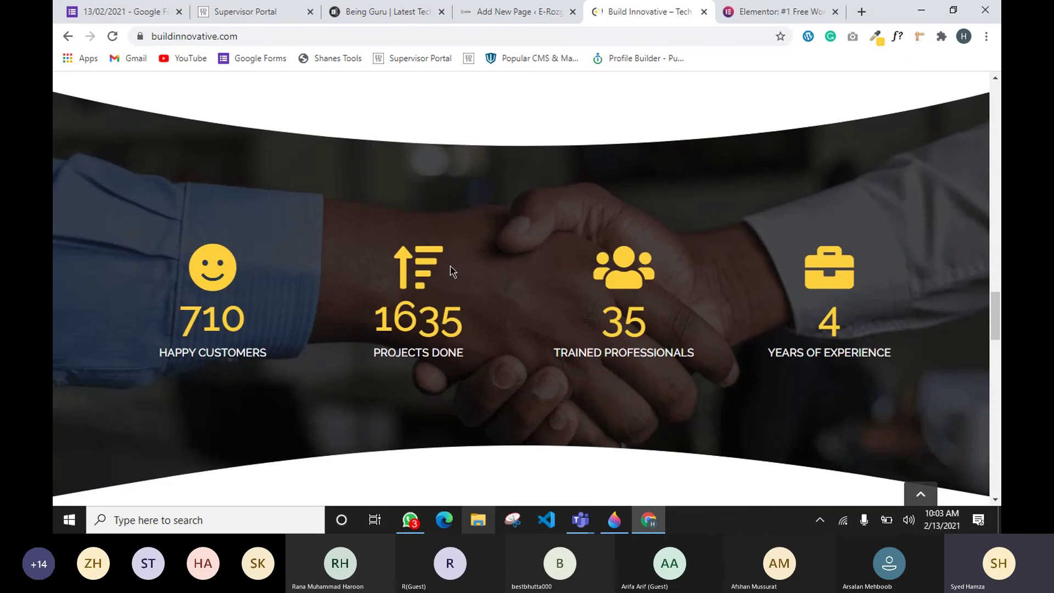
pyautogui.moveTo(995, 310)
pyautogui.mouseDown()
pyautogui.moveTo(995, 332)
pyautogui.moveTo(995, 309)
pyautogui.mouseUp()
pyautogui.scroll(-3, 171, 236)
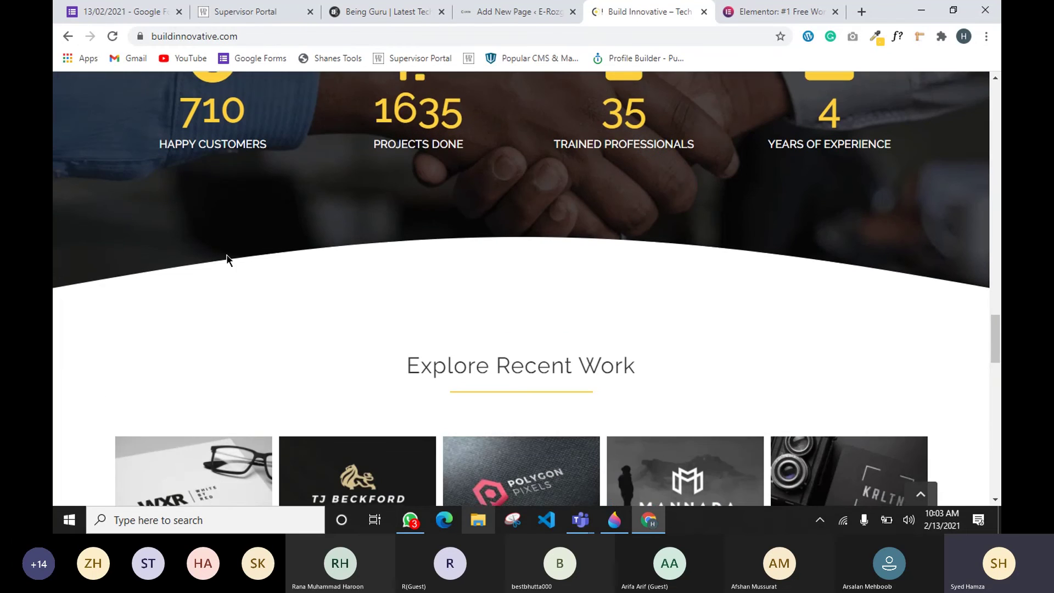
pyautogui.scroll(2, 227, 258)
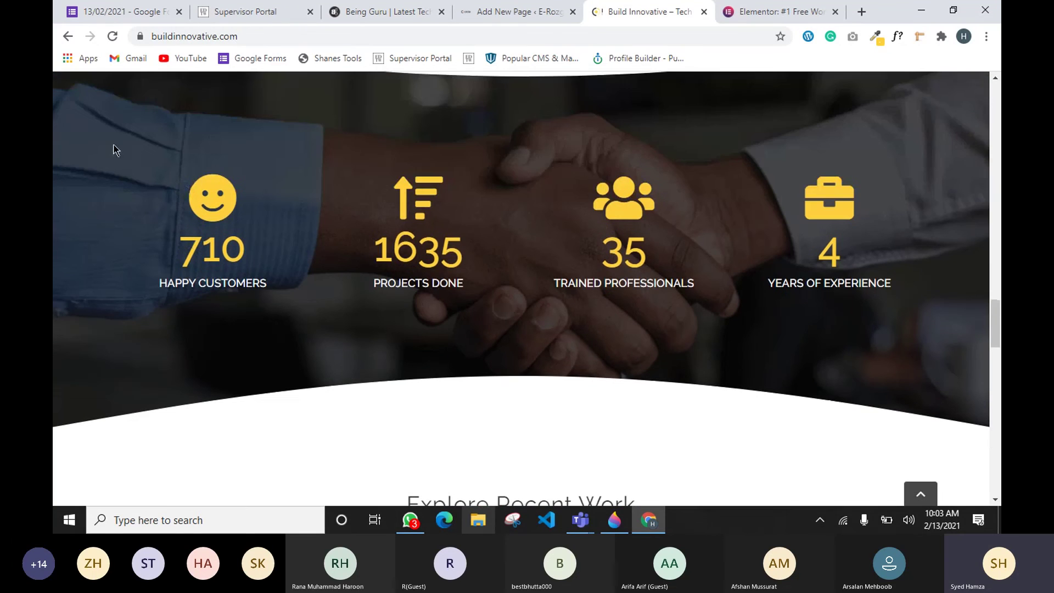
pyautogui.scroll(-3, 720, 334)
pyautogui.scroll(2, 720, 334)
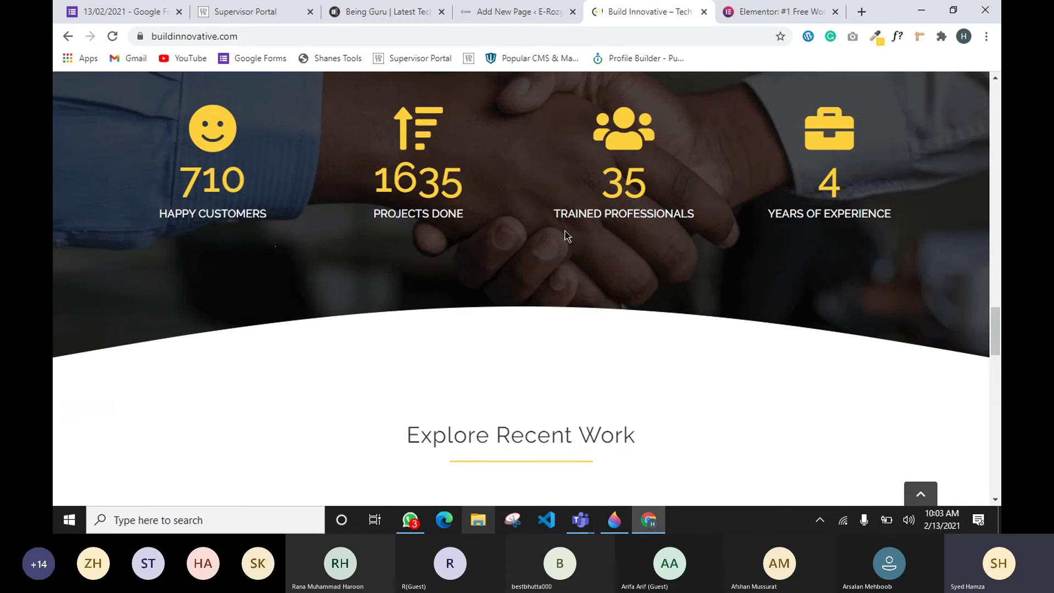
pyautogui.scroll(-1, 406, 280)
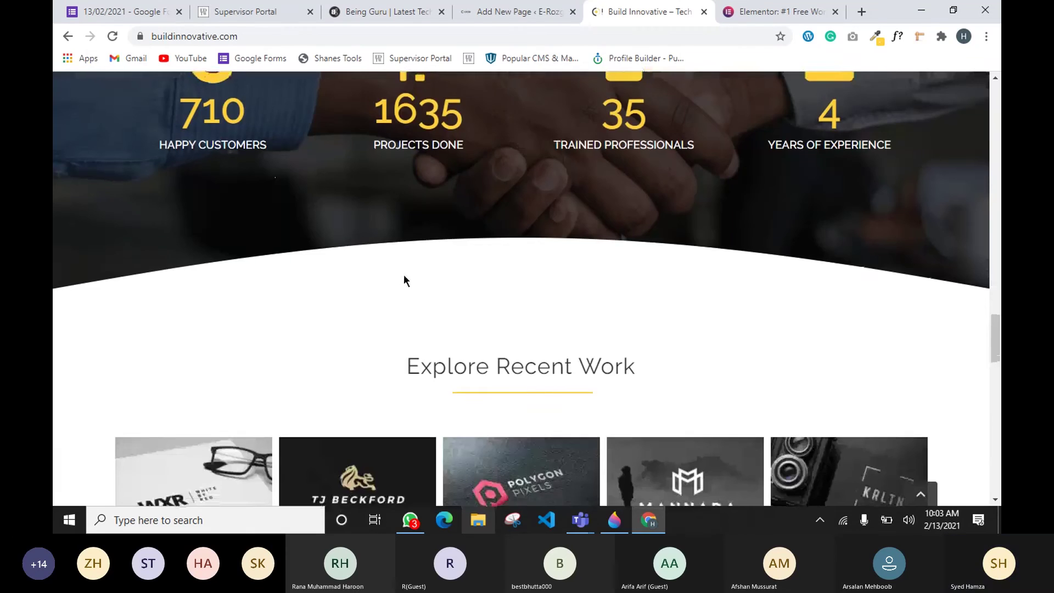
pyautogui.scroll(2, 403, 275)
pyautogui.click(114, 37)
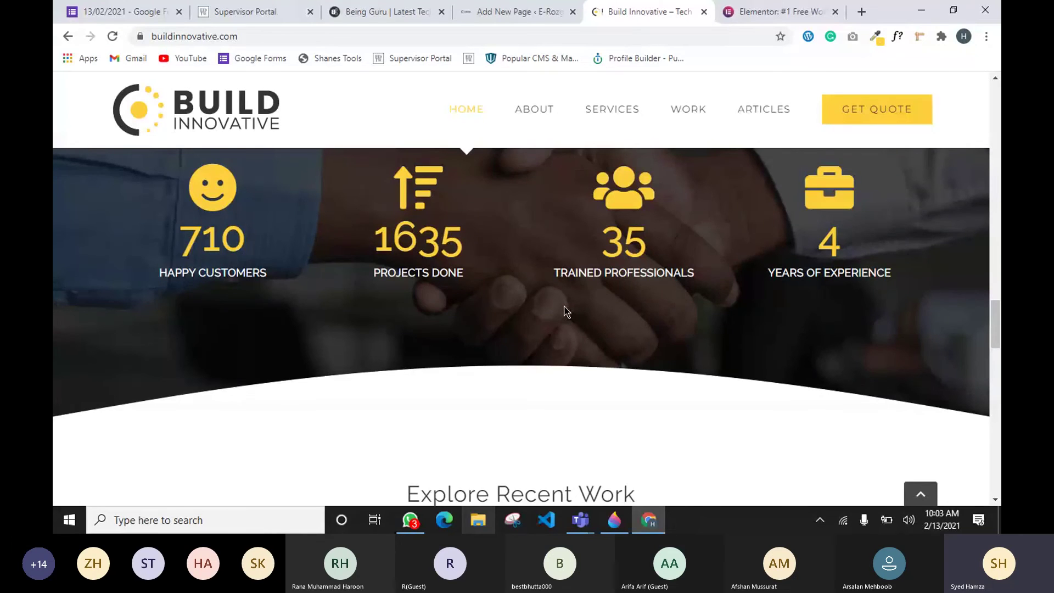
# Examine the "Explore Recent Work" gallery, the "Happy Customers" testimonial slides and the two-column "Providing IT Services" section.
pyautogui.scroll(-5, 565, 312)
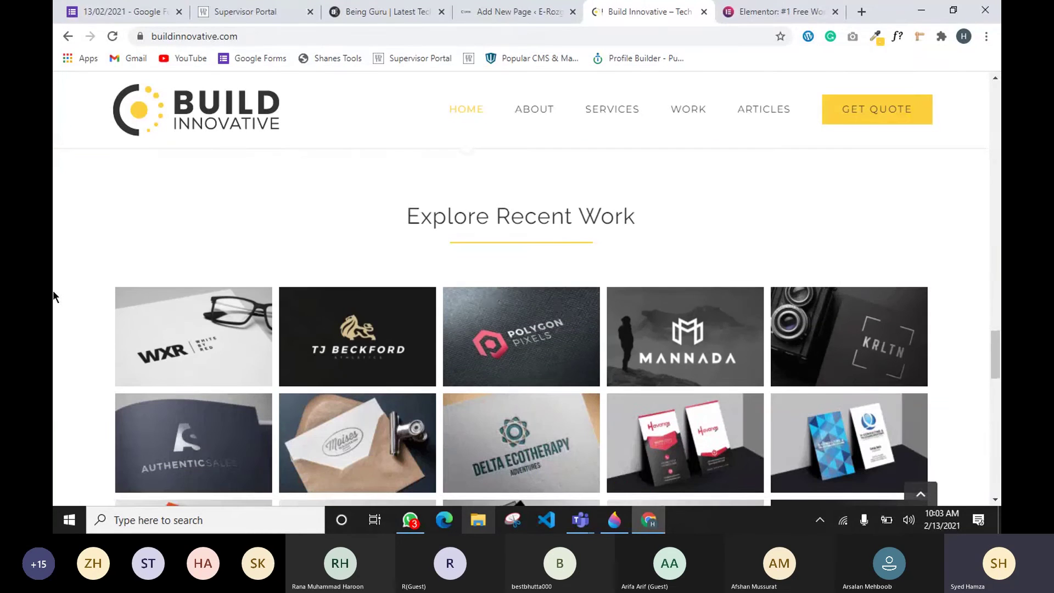
pyautogui.scroll(-8, 588, 212)
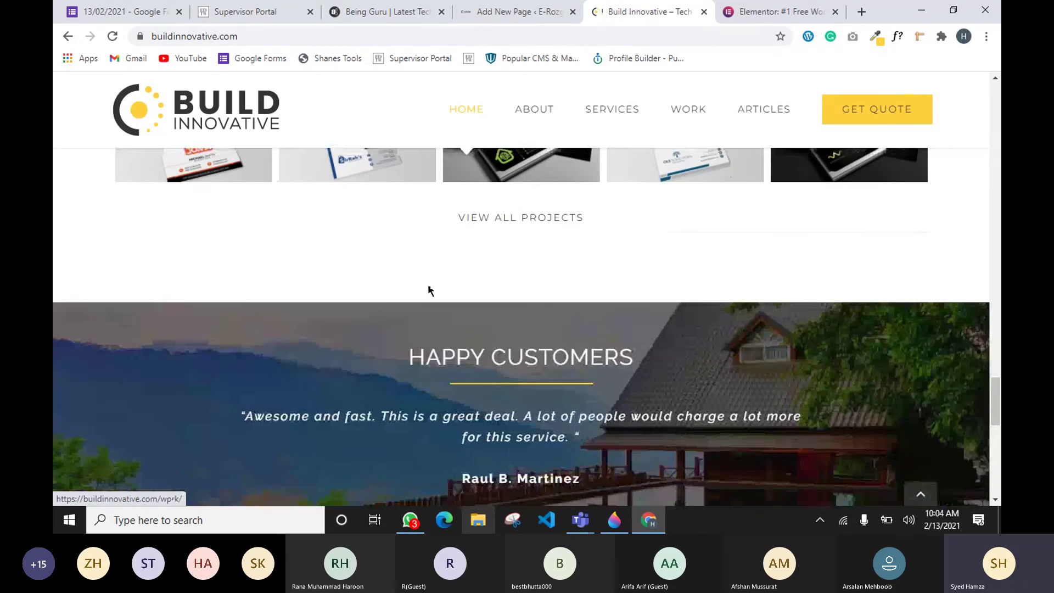
pyautogui.scroll(-1, 328, 318)
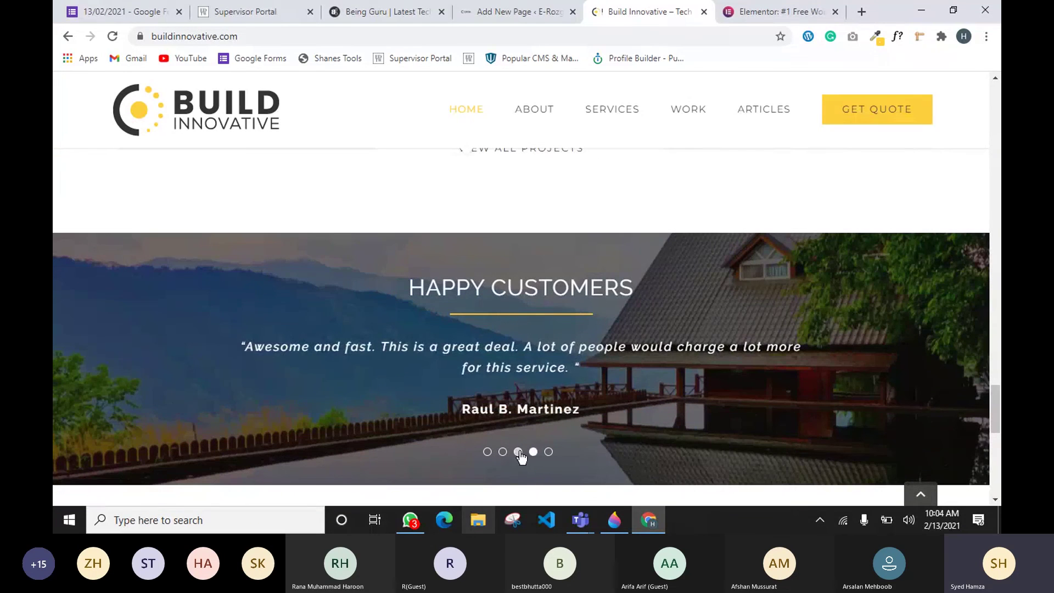
pyautogui.click(517, 451)
pyautogui.click(548, 451)
pyautogui.scroll(-4, 544, 439)
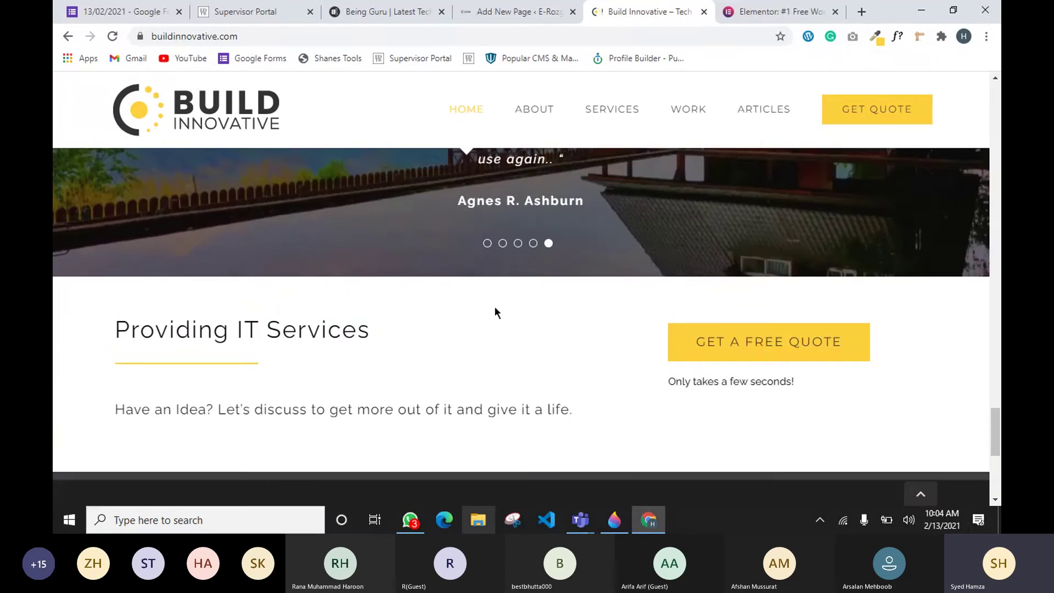
pyautogui.scroll(1, 494, 309)
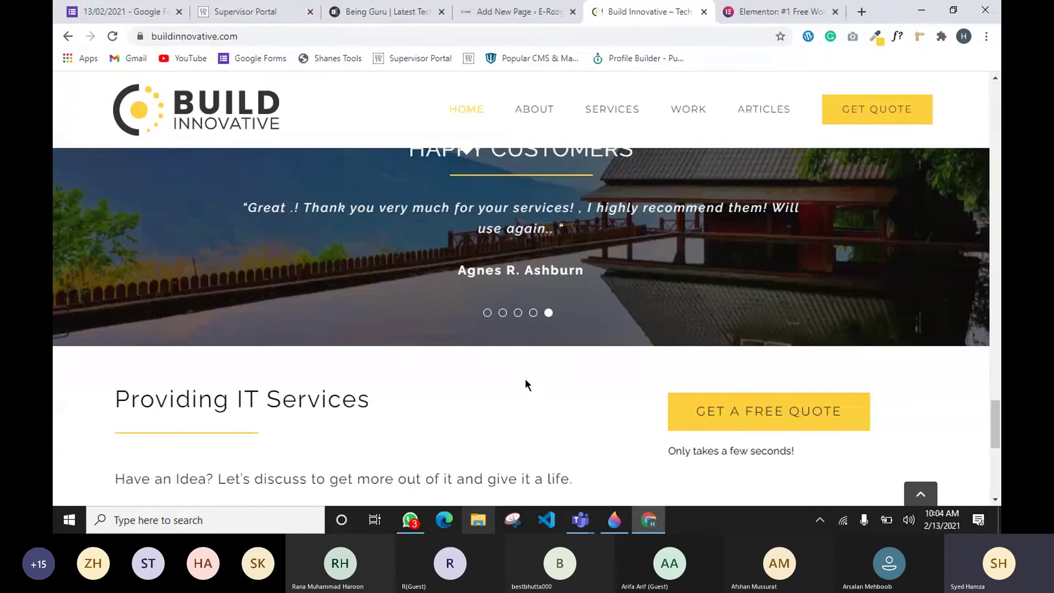
pyautogui.scroll(-1, 525, 383)
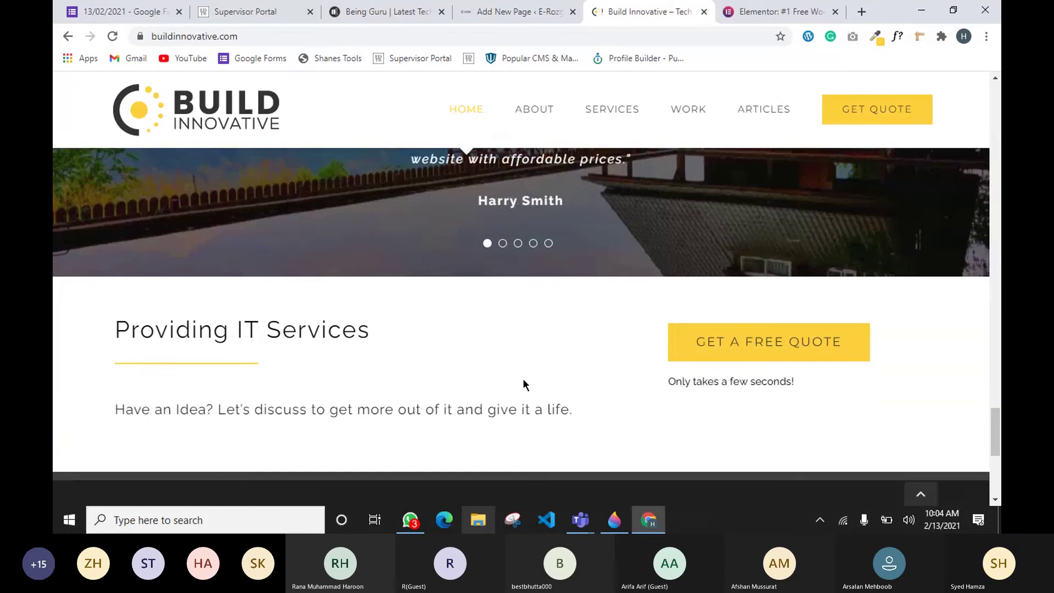
# Switch to Paint 3D and draw red marker curves leading the right-hand columns beneath the left ones, plus a double-headed arrow beside the page outline.
pyautogui.scroll(10, 524, 379)
pyautogui.scroll(15, 523, 380)
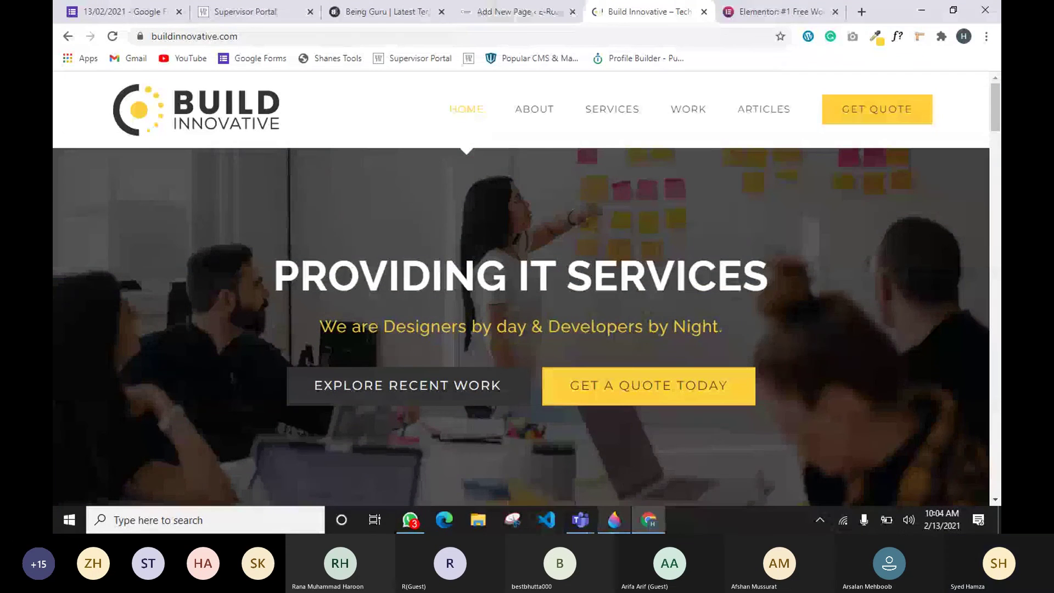
pyautogui.click(614, 520)
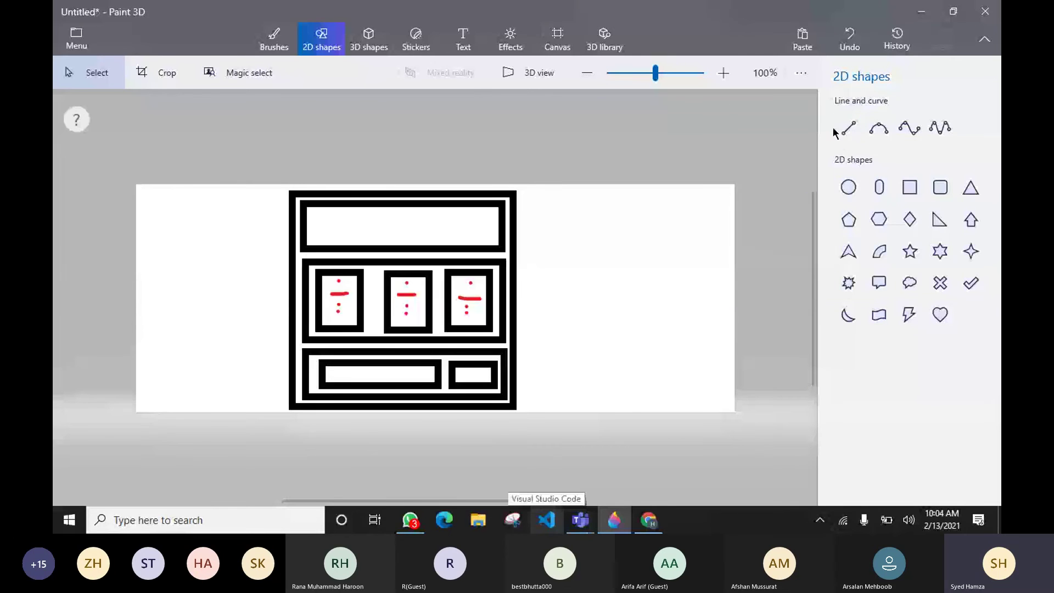
pyautogui.click(291, 48)
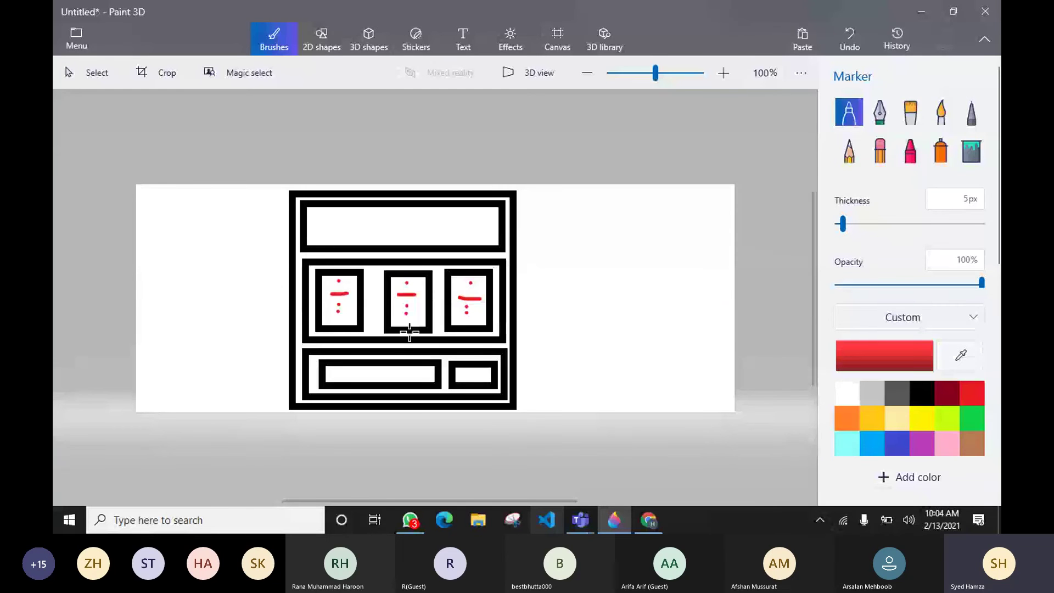
pyautogui.moveTo(409, 331)
pyautogui.mouseDown()
pyautogui.moveTo(359, 351)
pyautogui.moveTo(340, 338)
pyautogui.mouseUp()
pyautogui.moveTo(470, 328)
pyautogui.mouseDown()
pyautogui.moveTo(412, 372)
pyautogui.moveTo(367, 376)
pyautogui.moveTo(348, 360)
pyautogui.mouseUp()
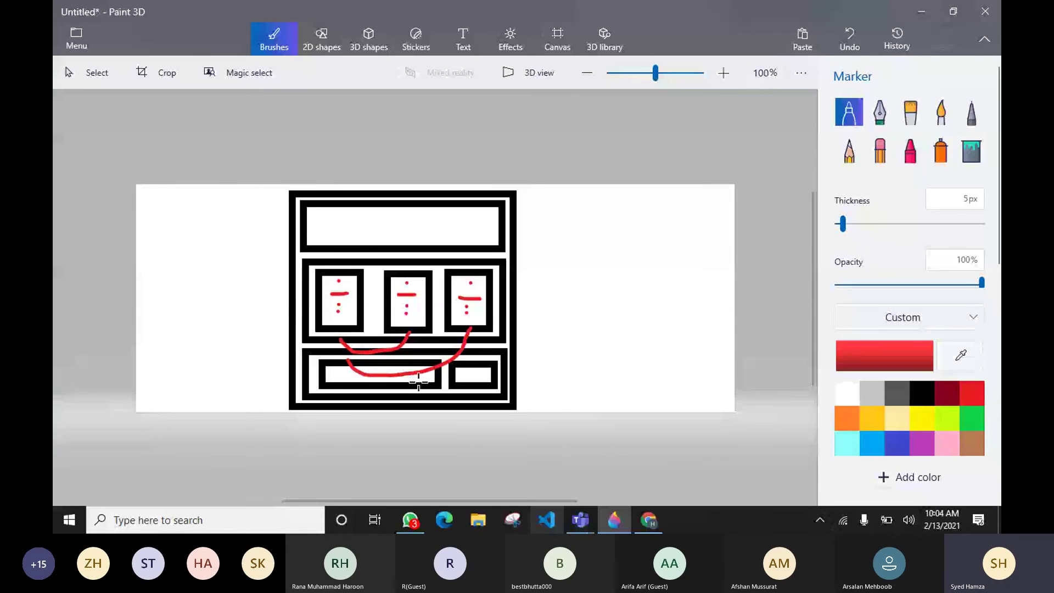
pyautogui.moveTo(472, 387)
pyautogui.mouseDown()
pyautogui.moveTo(467, 397)
pyautogui.moveTo(398, 416)
pyautogui.moveTo(383, 405)
pyautogui.mouseUp()
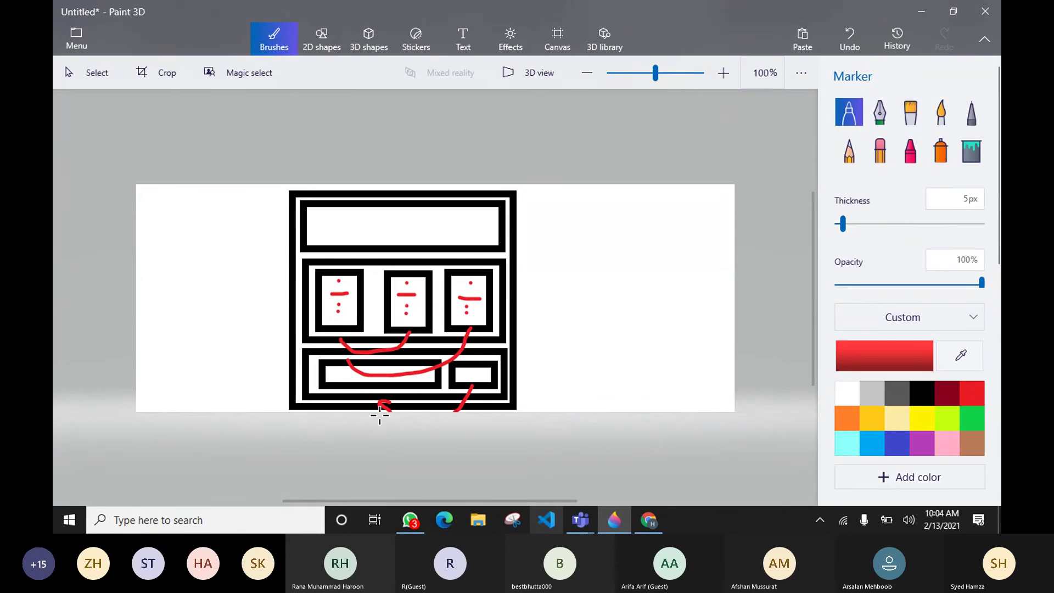
pyautogui.moveTo(524, 287)
pyautogui.mouseDown()
pyautogui.moveTo(529, 298)
pyautogui.moveTo(522, 292)
pyautogui.moveTo(556, 297)
pyautogui.mouseUp()
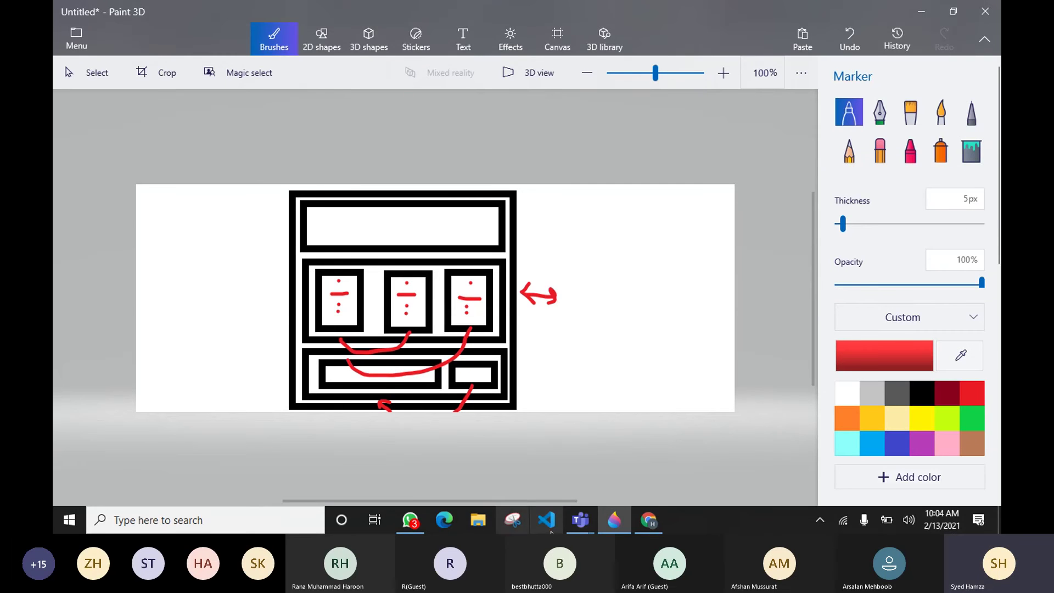
# Switch to Chrome, restore the browser window to its narrow size and examine how the Build Innovative service cards stack.
pyautogui.click(648, 520)
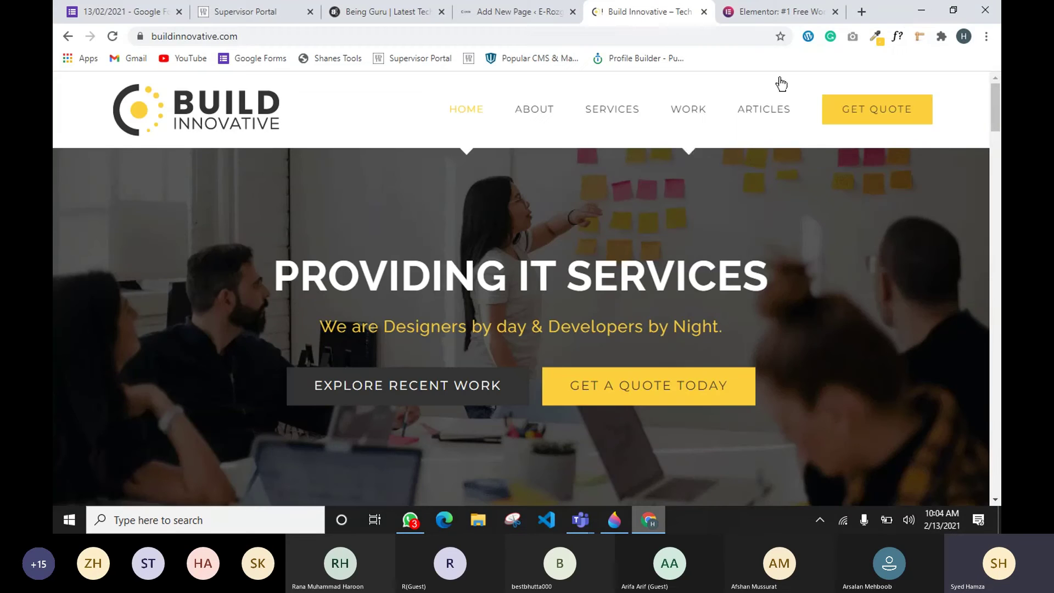
pyautogui.click(953, 9)
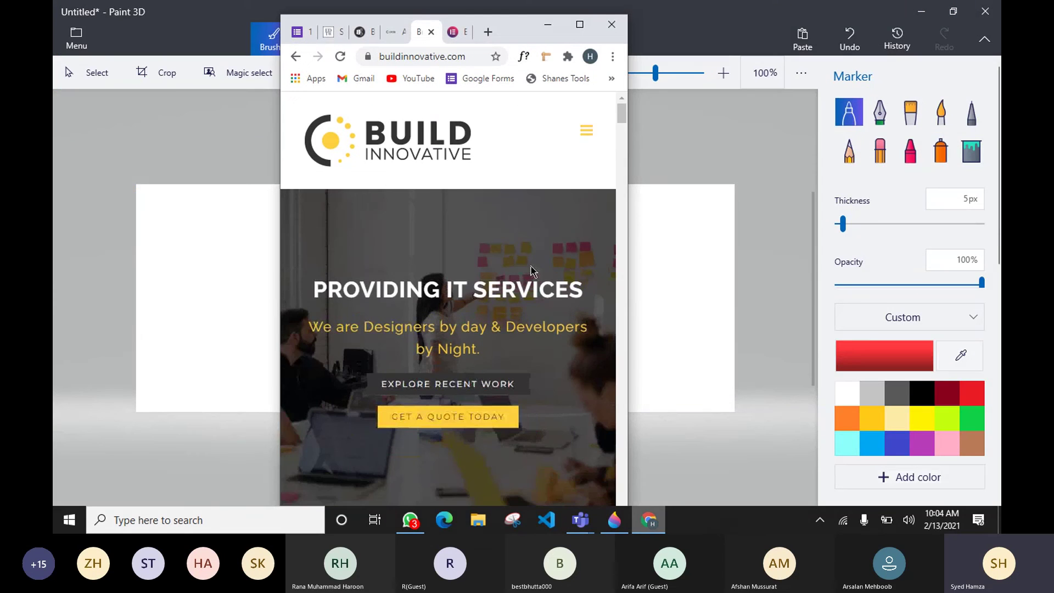
pyautogui.scroll(-10, 533, 269)
pyautogui.scroll(-5, 530, 266)
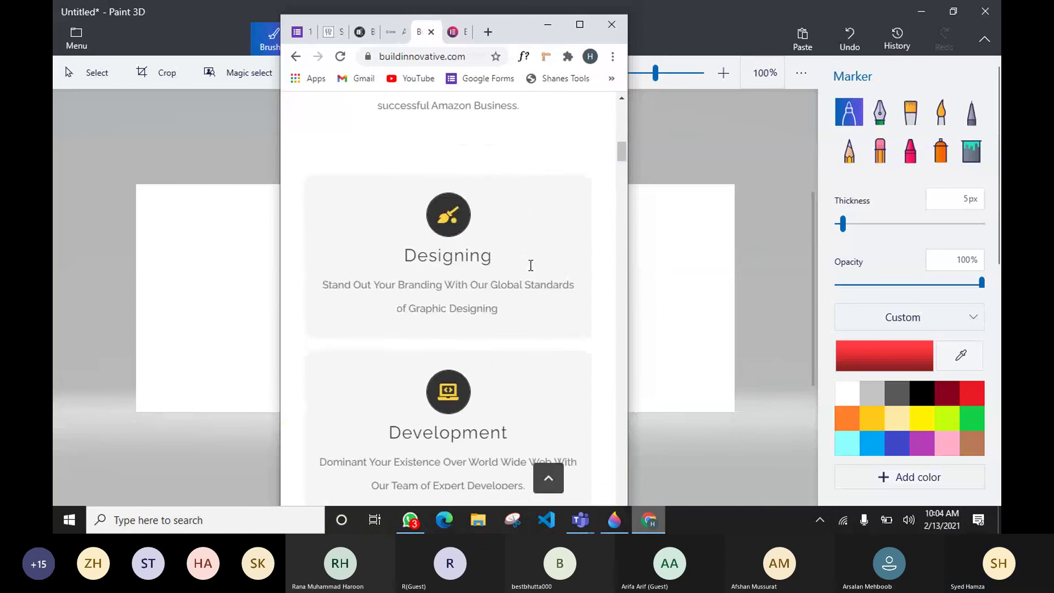
pyautogui.scroll(-5, 414, 417)
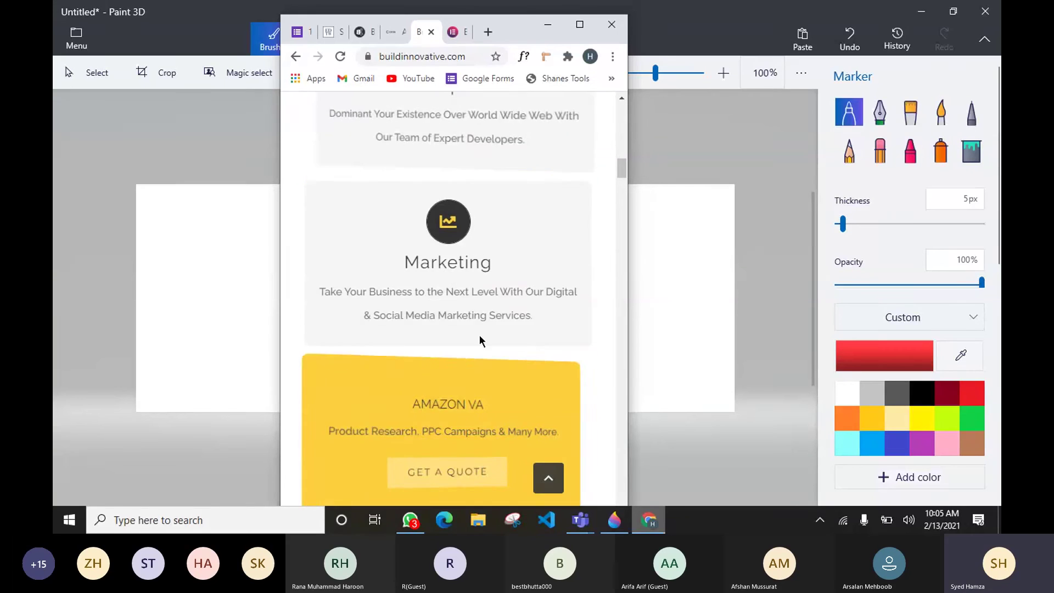
# Examine the stacked service cards and work flow phases in the narrow window, maximize the browser, and return to the page's beginning.
pyautogui.scroll(-3, 604, 415)
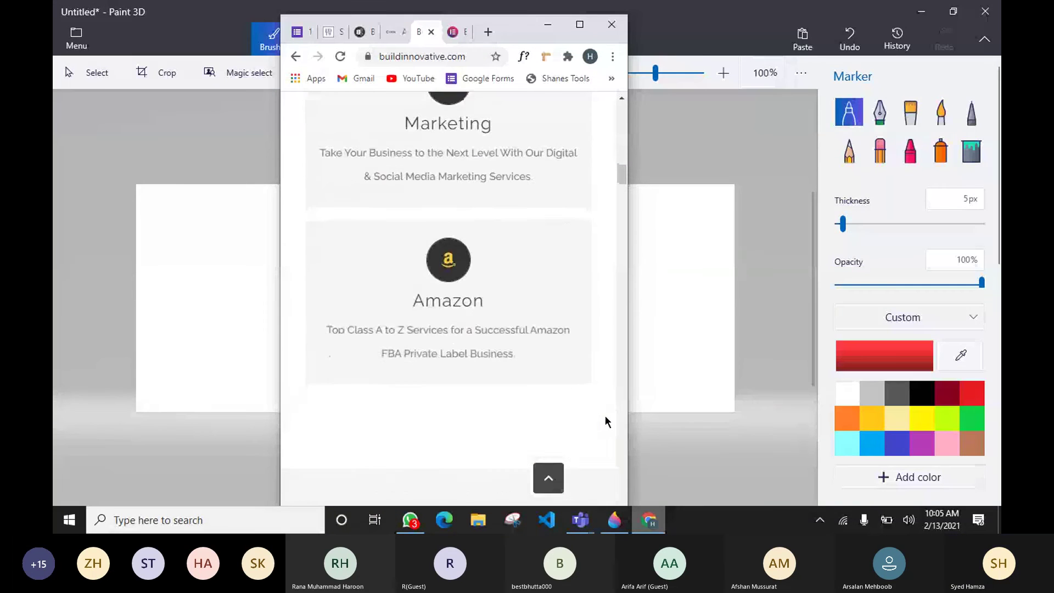
pyautogui.scroll(-5, 605, 416)
pyautogui.scroll(-8, 604, 416)
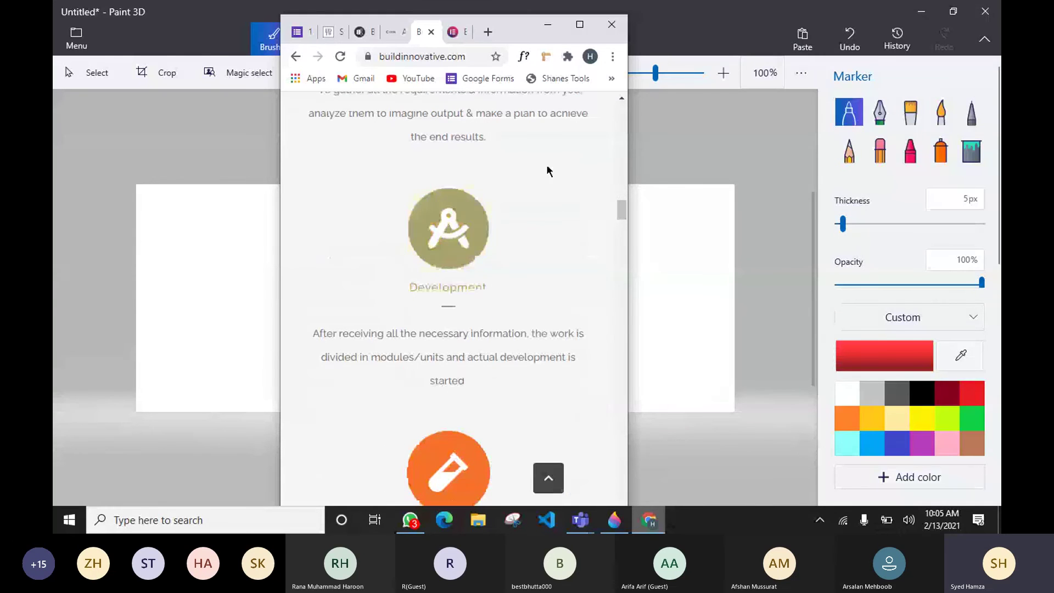
pyautogui.click(579, 26)
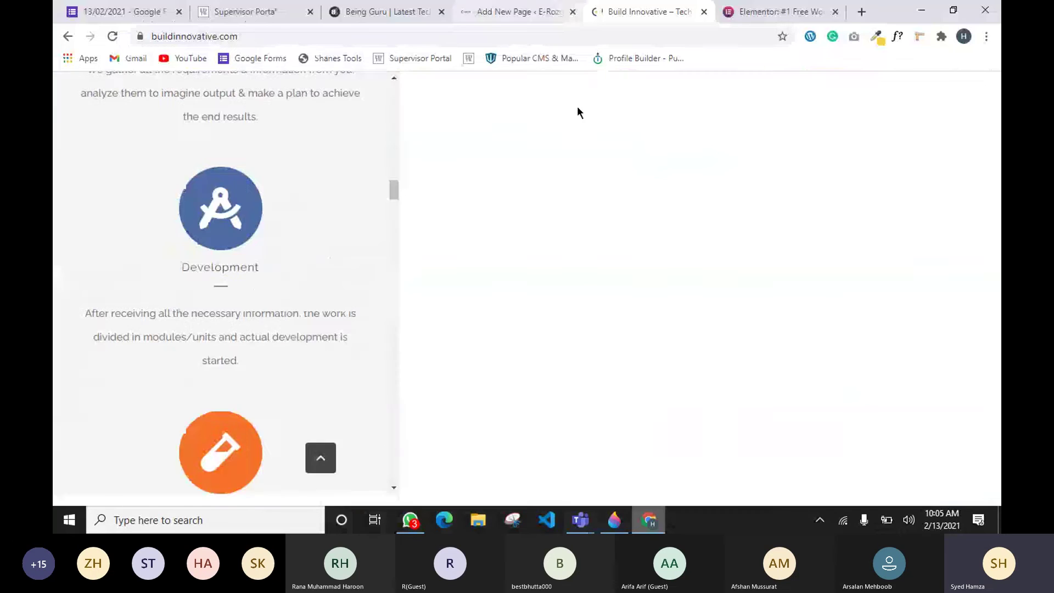
pyautogui.scroll(-10, 686, 331)
pyautogui.scroll(1, 648, 338)
pyautogui.scroll(20, 648, 340)
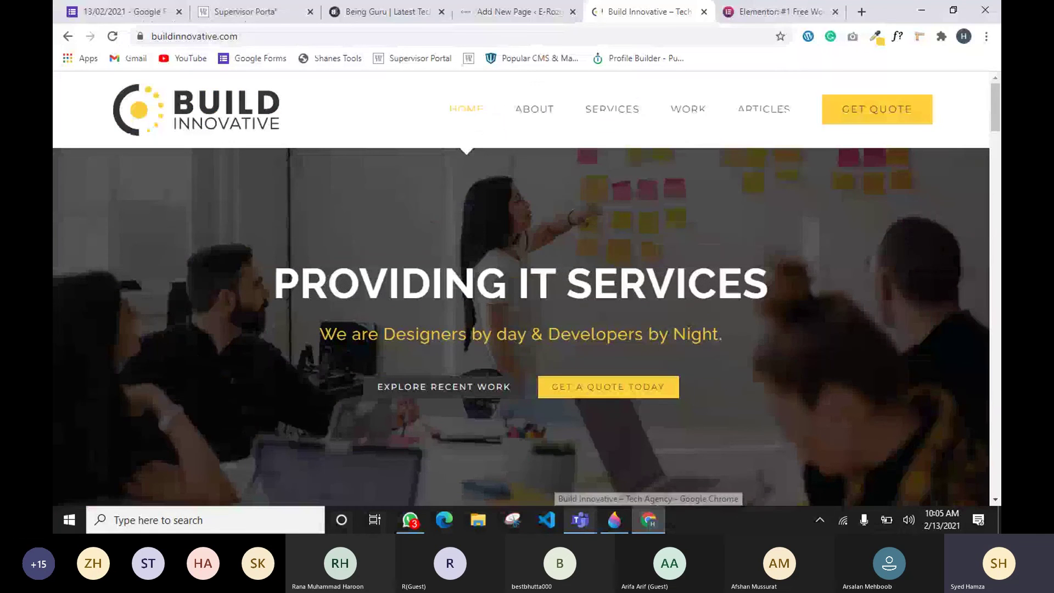
# Switch to Paint 3D to review the layout diagram, switch back to Chrome and examine the Build Innovative page's footer.
pyautogui.click(615, 526)
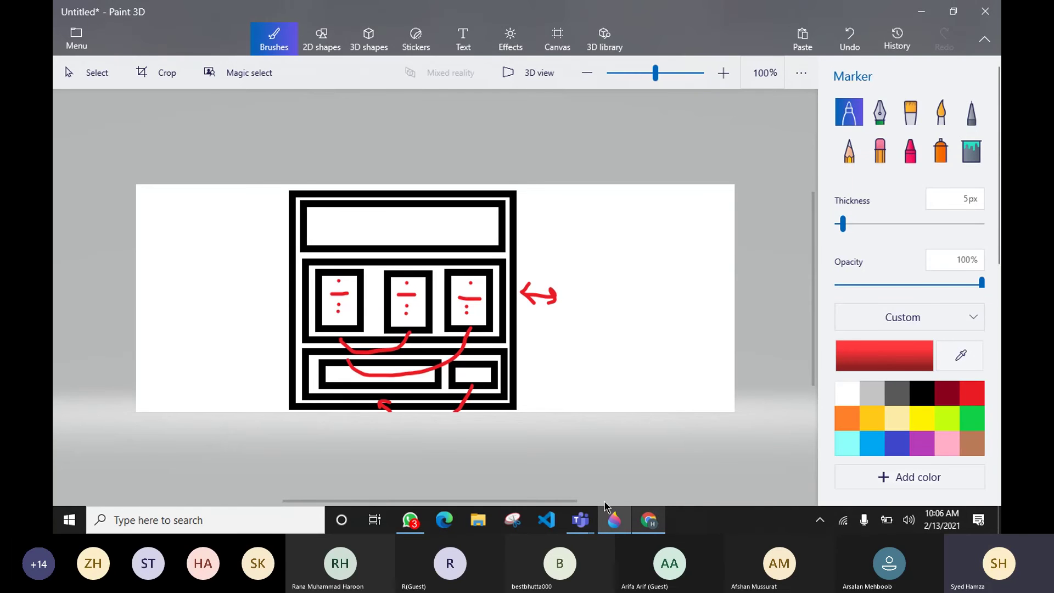
pyautogui.click(653, 527)
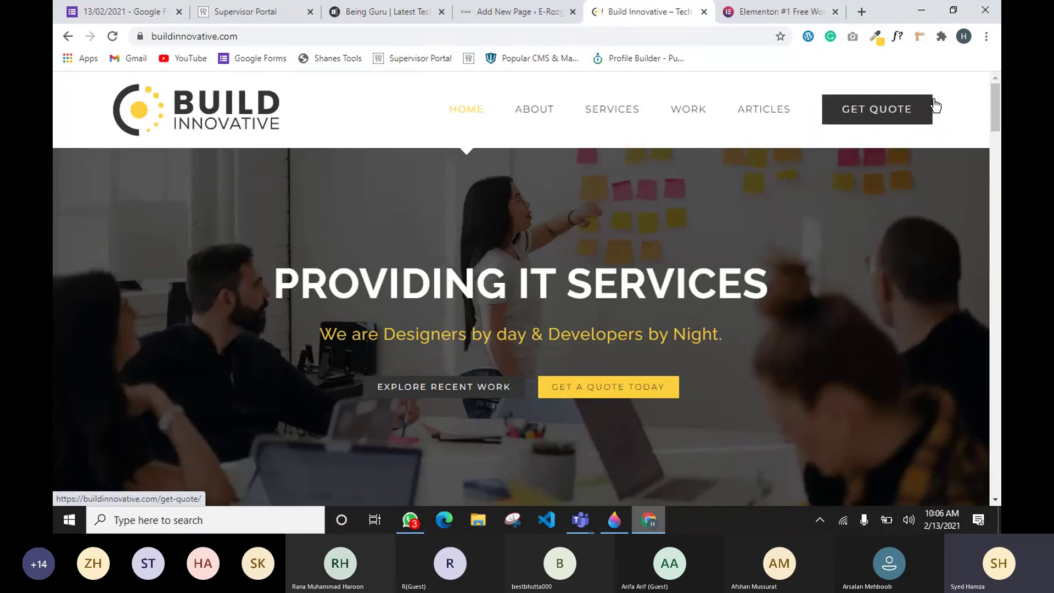
pyautogui.scroll(-20, 798, 309)
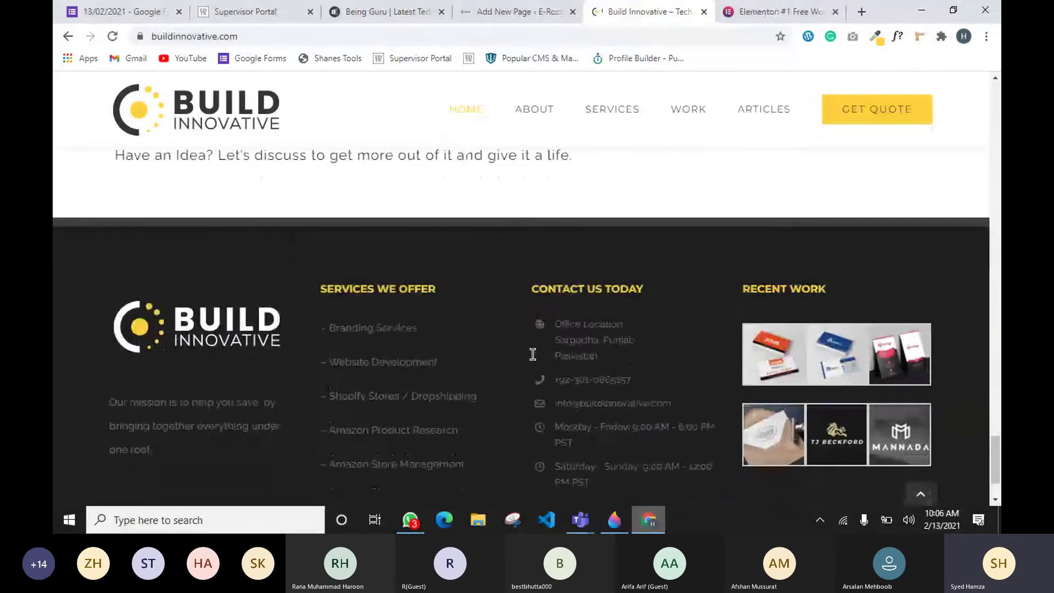
pyautogui.scroll(-2, 532, 354)
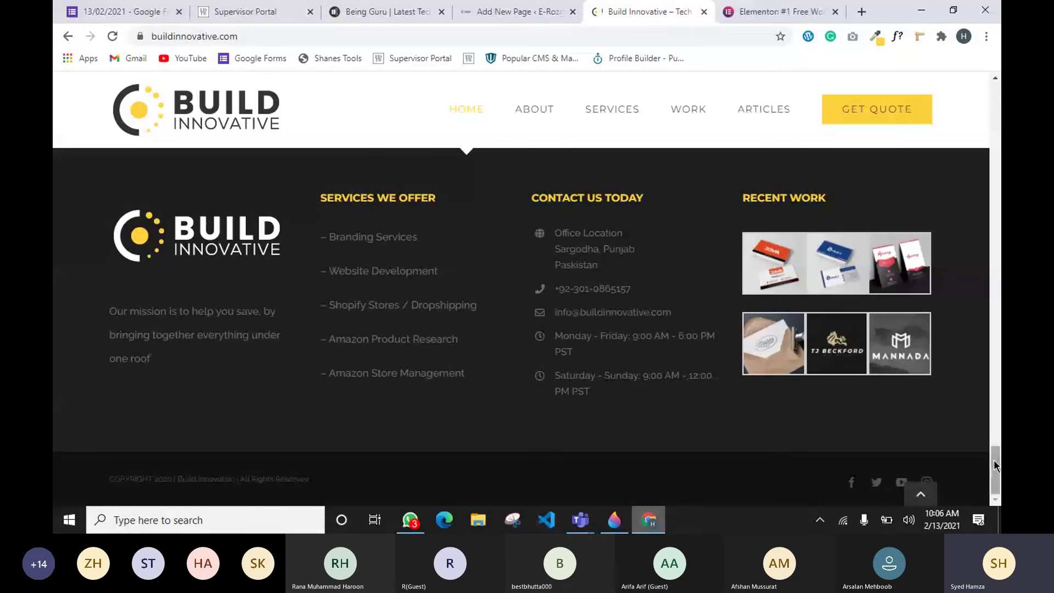
pyautogui.moveTo(994, 460); pyautogui.dragTo(995, 93)
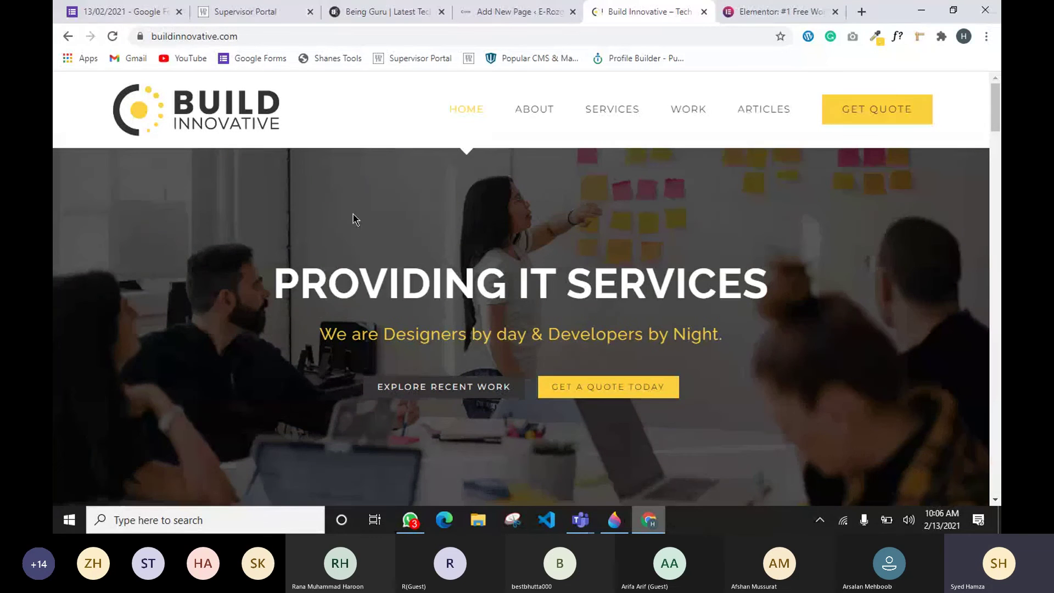
# Examine the full-width "Providing IT Services" hero section and the yellow "Have an Idea?" section with its quote button.
pyautogui.scroll(-1, 53, 146)
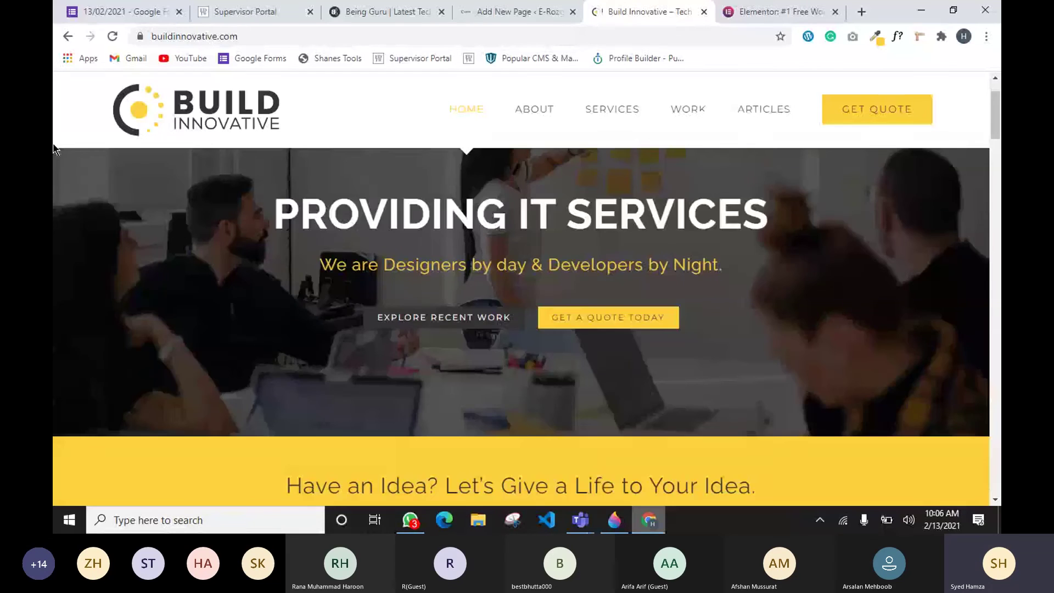
pyautogui.scroll(1, 53, 147)
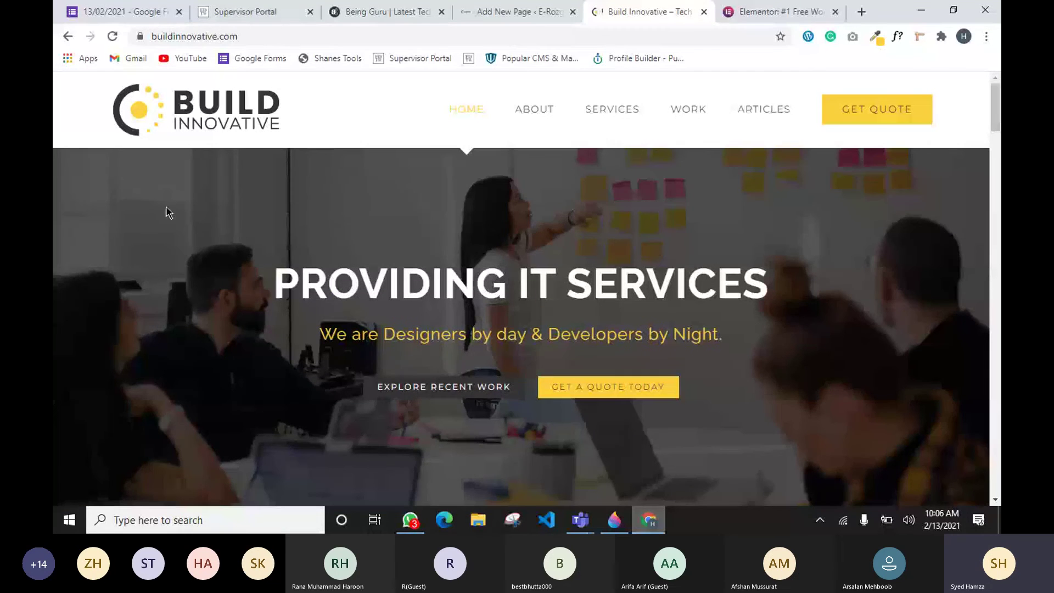
pyautogui.moveTo(164, 206); pyautogui.dragTo(963, 473)
pyautogui.click(980, 382)
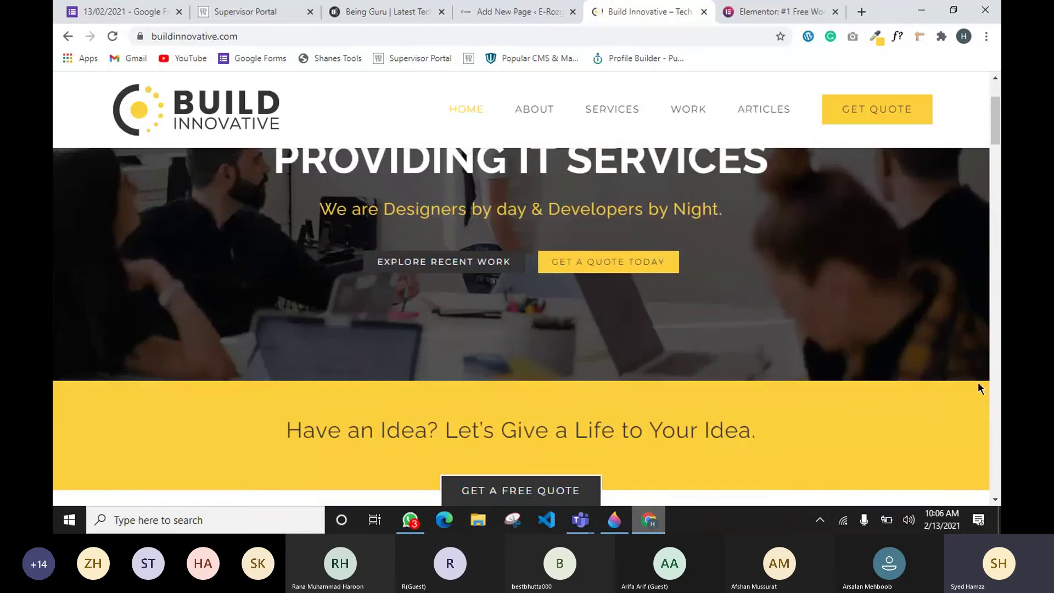
pyautogui.scroll(2, 956, 393)
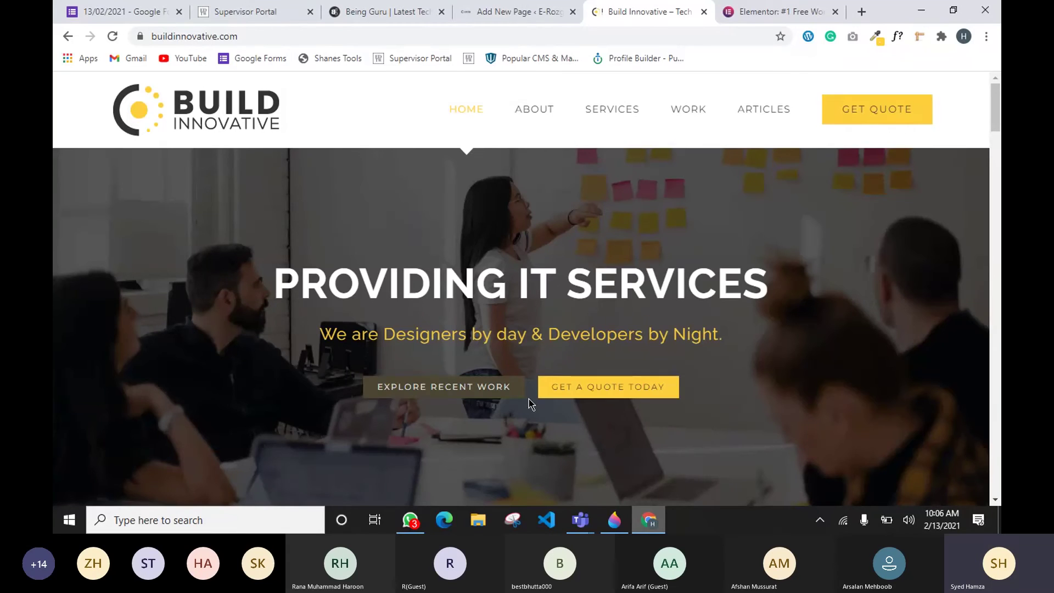
pyautogui.scroll(-6, 749, 403)
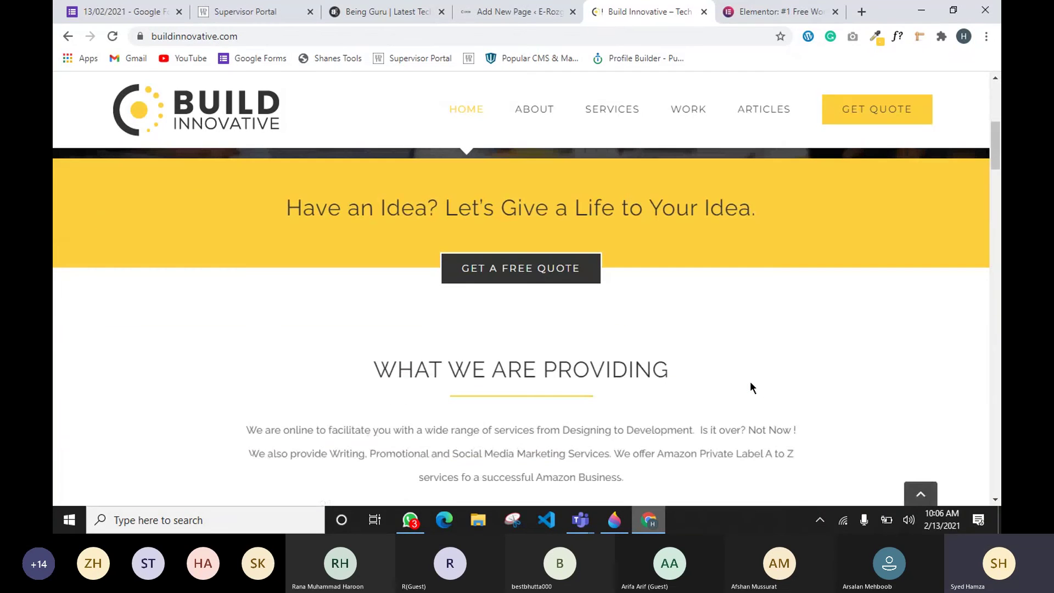
pyautogui.scroll(1, 750, 387)
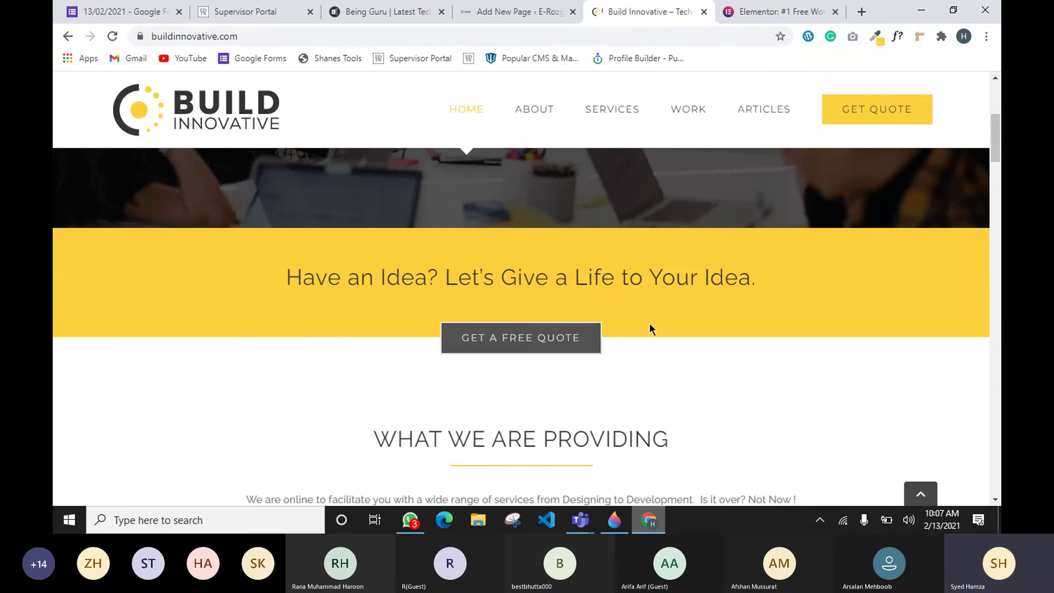
pyautogui.scroll(-1, 628, 340)
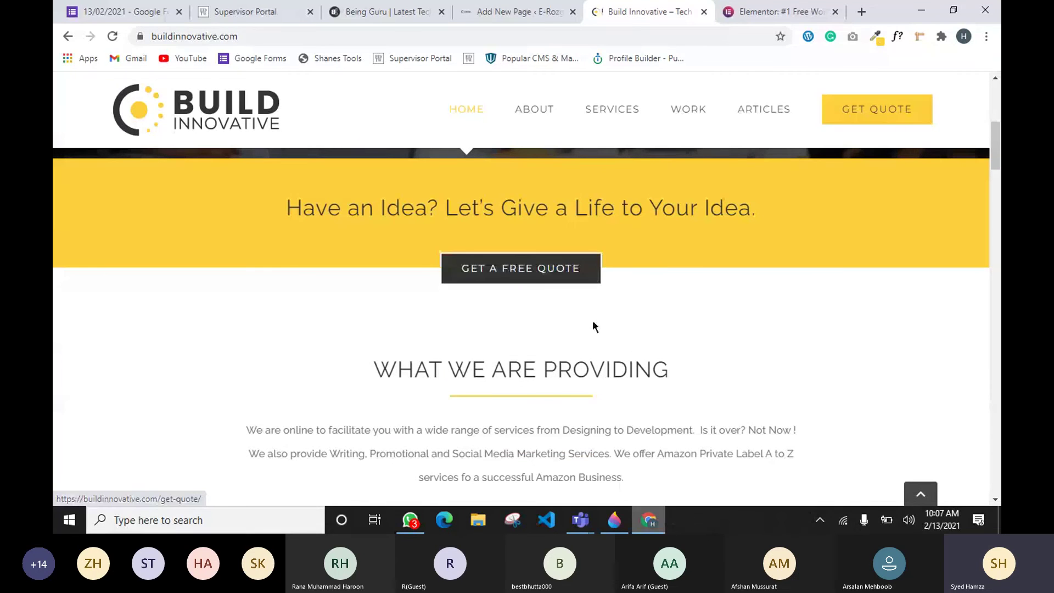
# Examine the "What We Are Providing" section, from its heading and intro text to the four service columns.
pyautogui.scroll(-2, 593, 316)
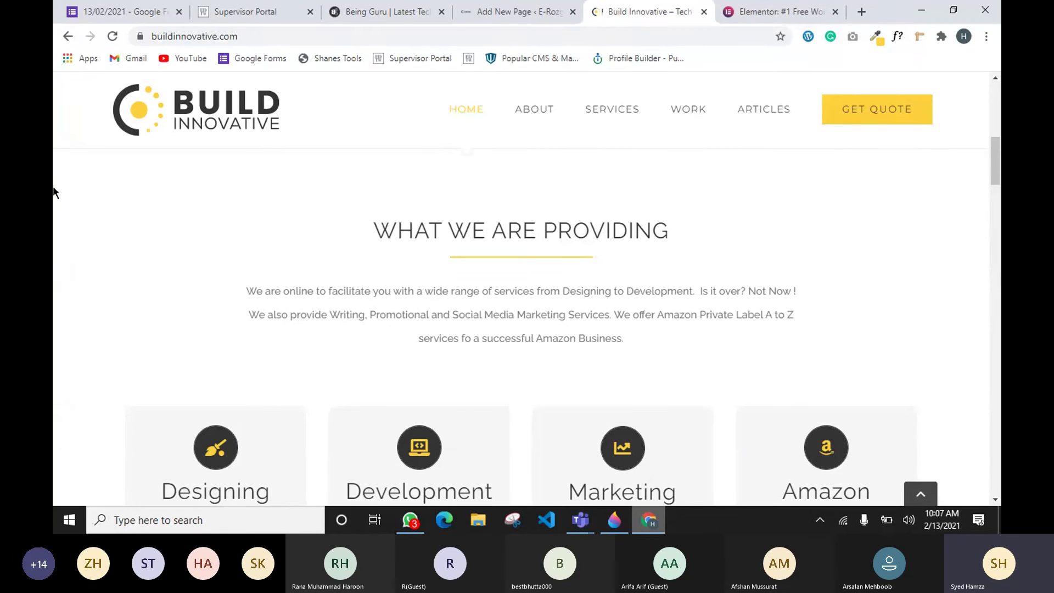
pyautogui.scroll(-2, 960, 490)
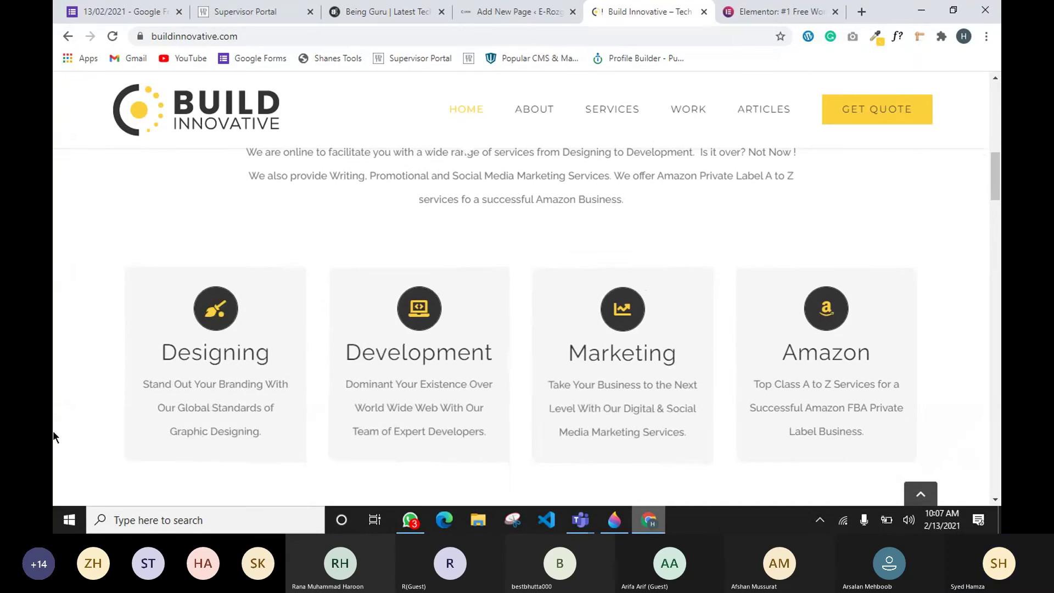
pyautogui.scroll(2, 70, 189)
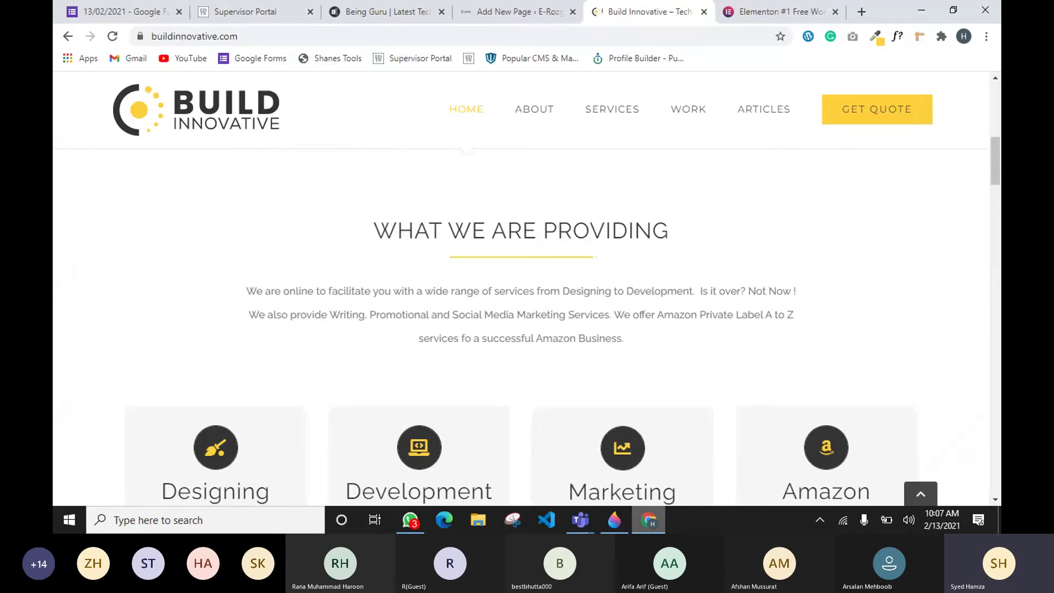
pyautogui.scroll(-1, 55, 230)
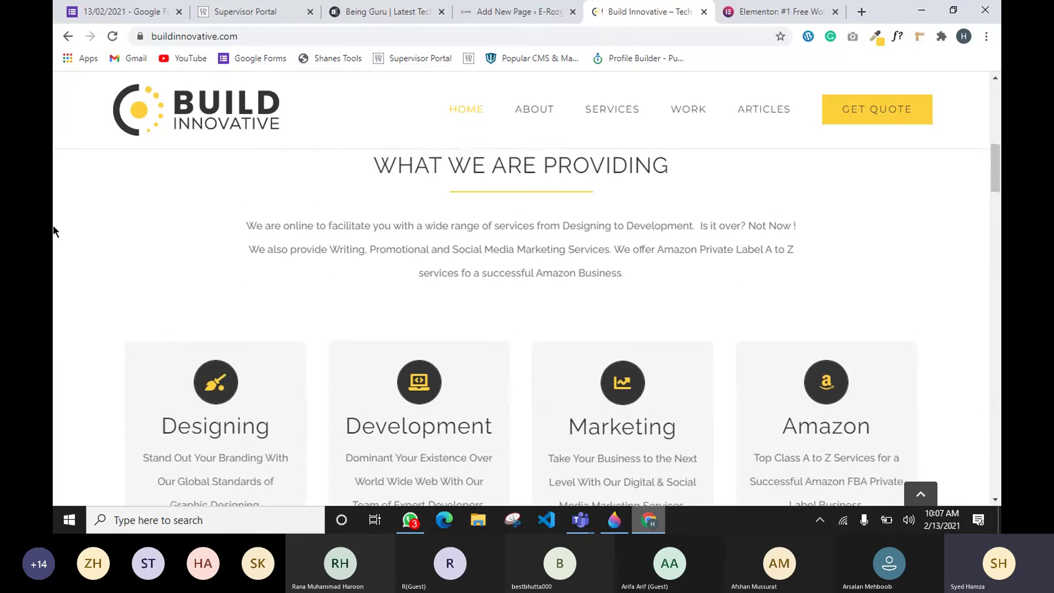
pyautogui.scroll(1, 55, 230)
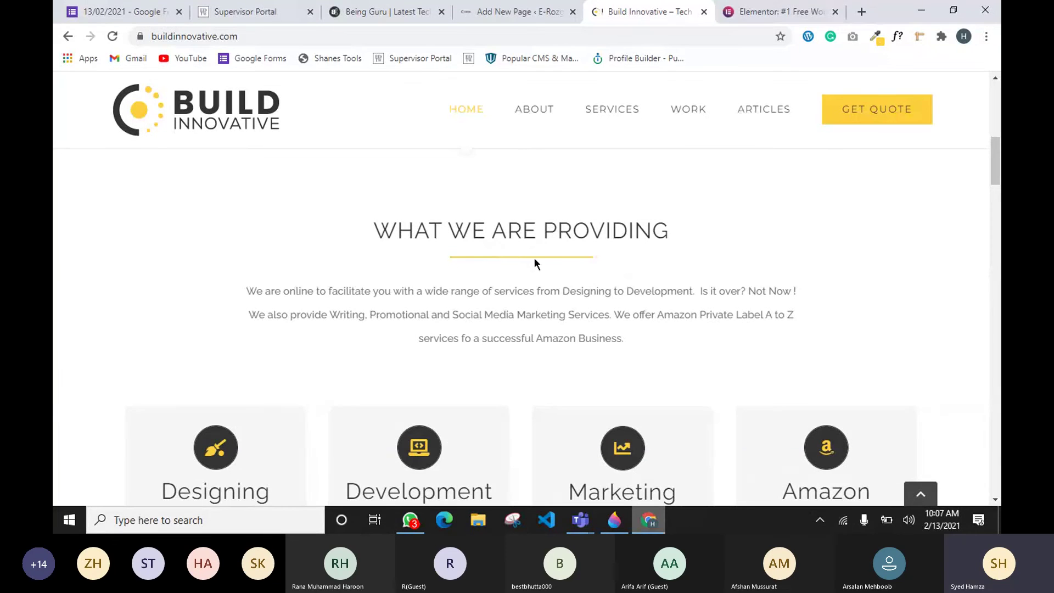
pyautogui.scroll(-3, 576, 333)
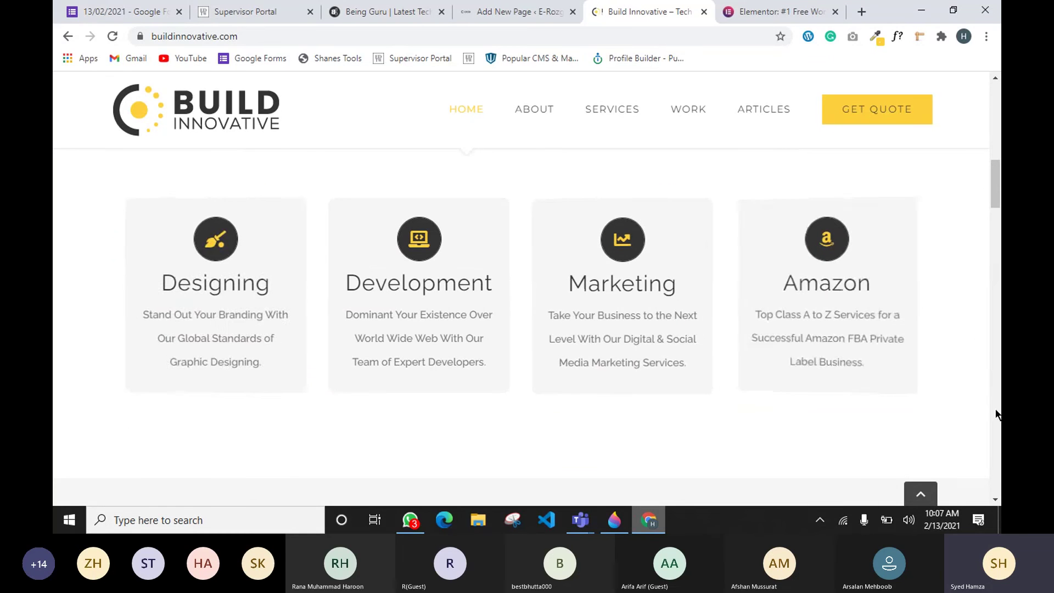
# Examine the four-column work flow section and the three columns of the "Our Services Features" section.
pyautogui.scroll(-4, 719, 460)
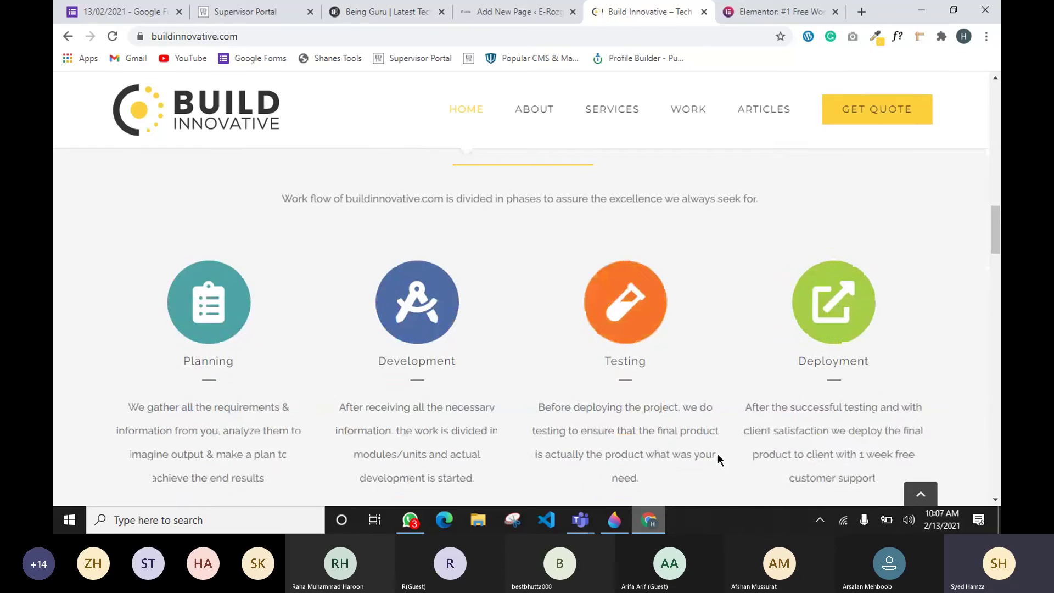
pyautogui.scroll(-5, 674, 333)
pyautogui.scroll(7, 230, 219)
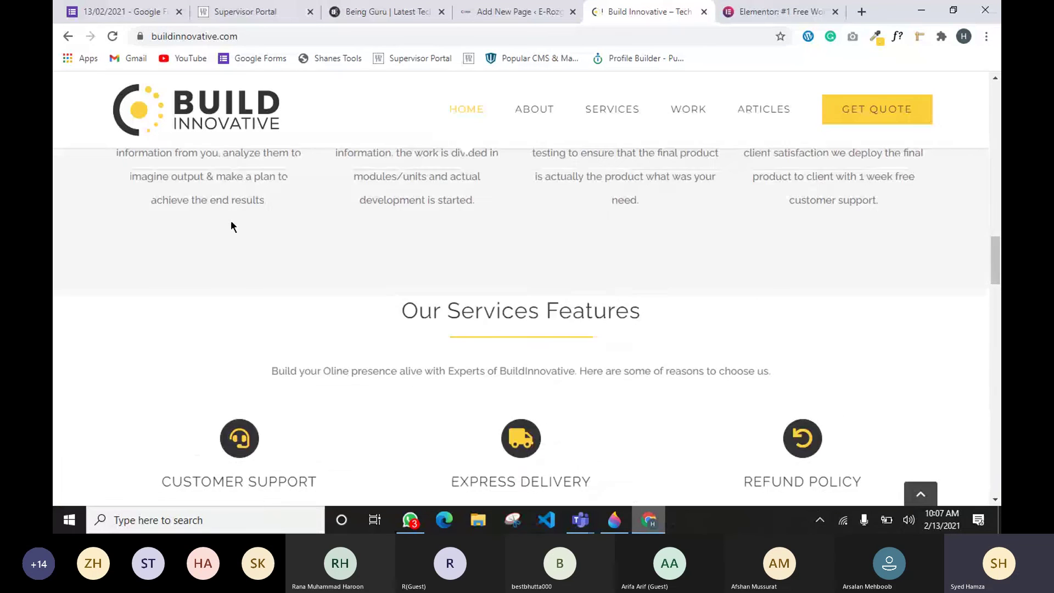
pyautogui.scroll(-3, 260, 245)
pyautogui.scroll(-3, 208, 335)
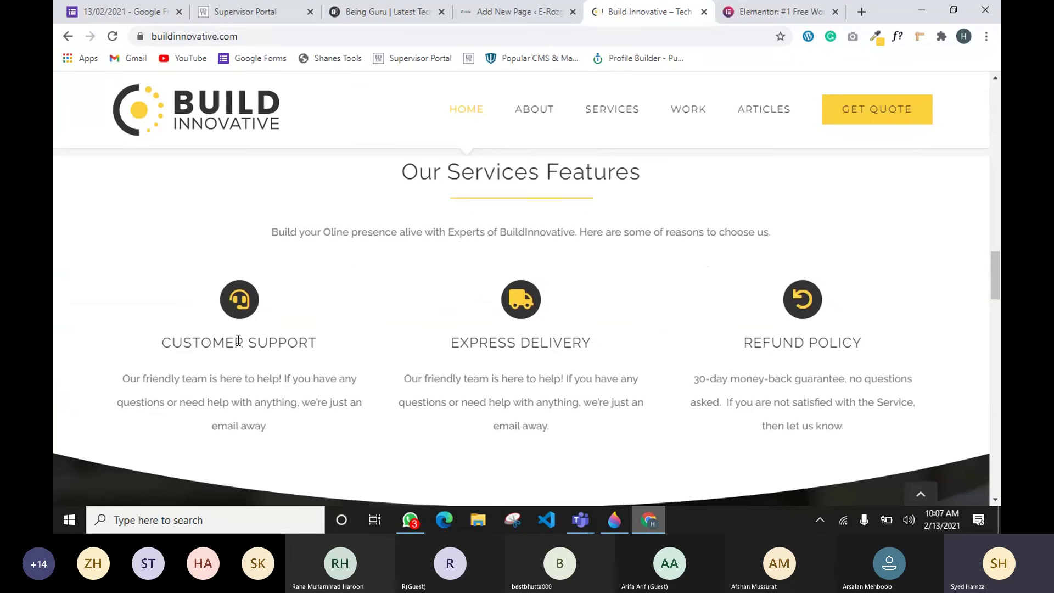
pyautogui.moveTo(202, 295); pyautogui.dragTo(901, 348)
# Examine the full-width counter section over the handshake photo and where its curved edge meets the recent work section.
pyautogui.scroll(-5, 894, 348)
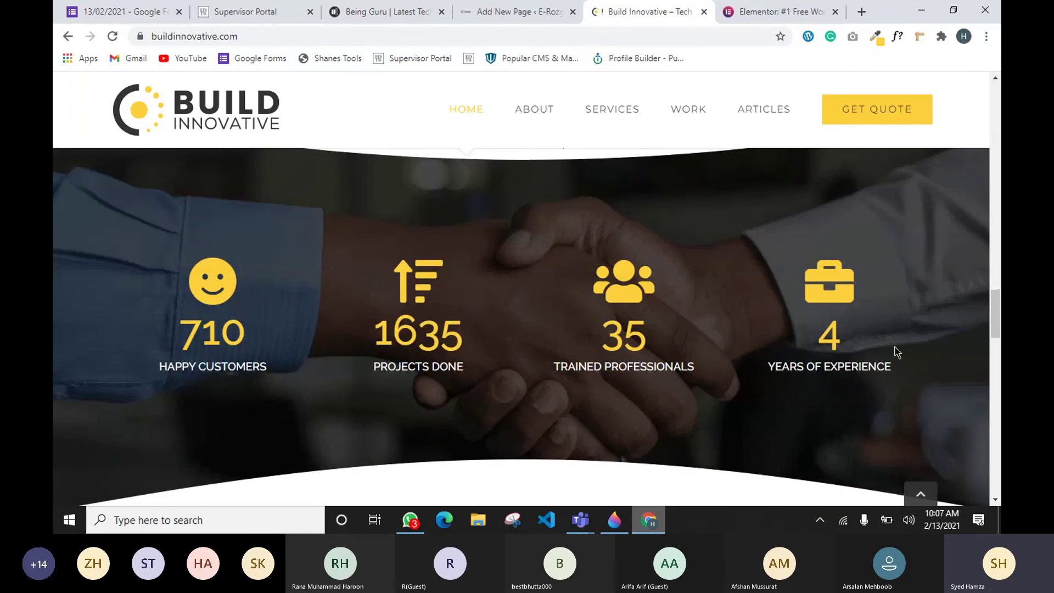
pyautogui.moveTo(53, 253); pyautogui.dragTo(964, 324)
pyautogui.click(967, 370)
pyautogui.scroll(-10, 881, 361)
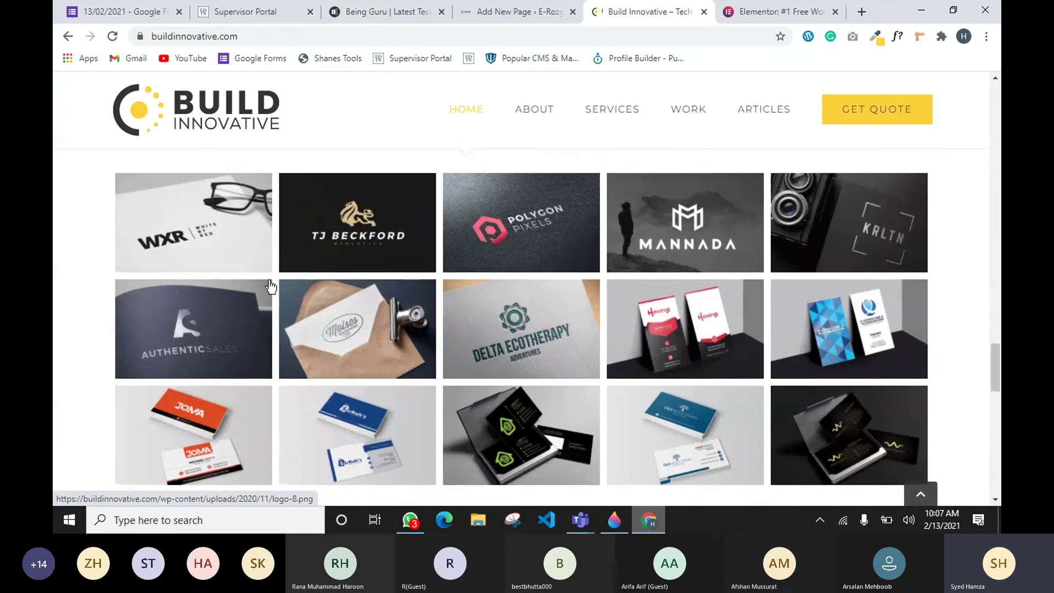
pyautogui.scroll(7, 446, 218)
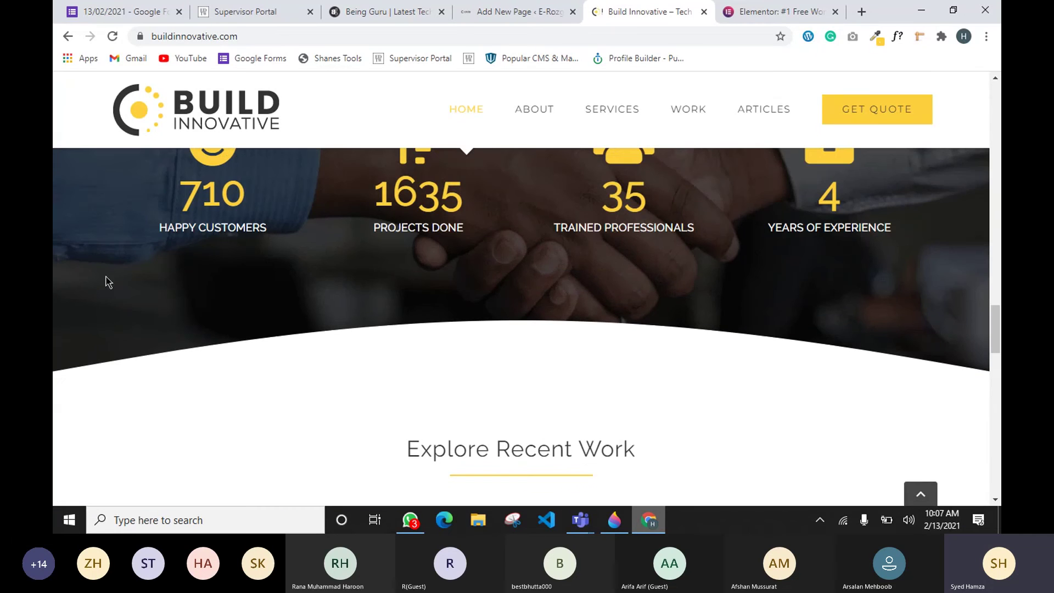
pyautogui.scroll(1, 202, 225)
# Examine the "Explore Recent Work" section, from its heading through the rows of portfolio images.
pyautogui.scroll(-5, 306, 278)
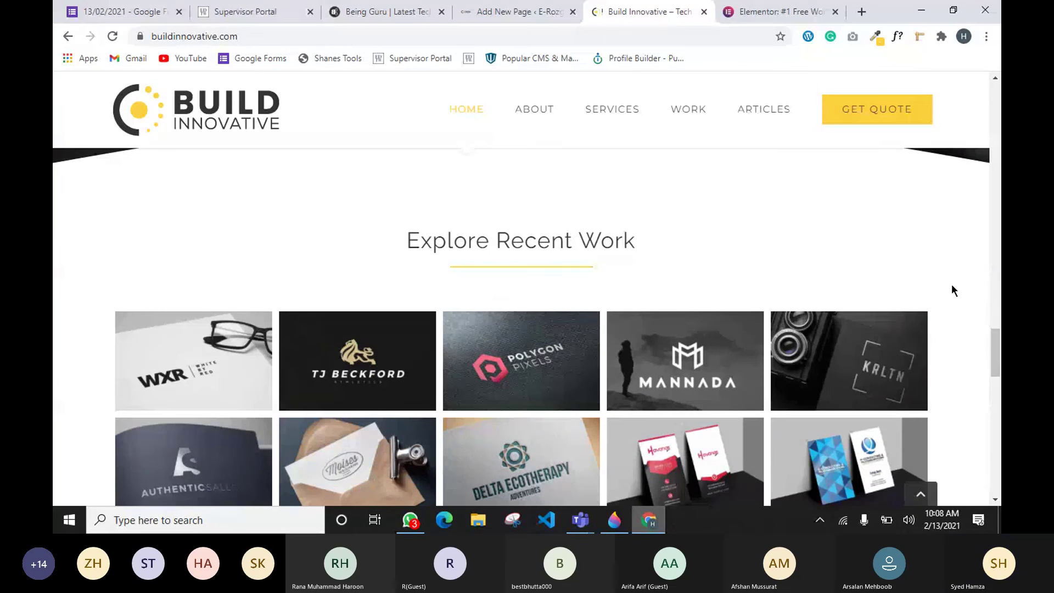
pyautogui.scroll(-1, 950, 284)
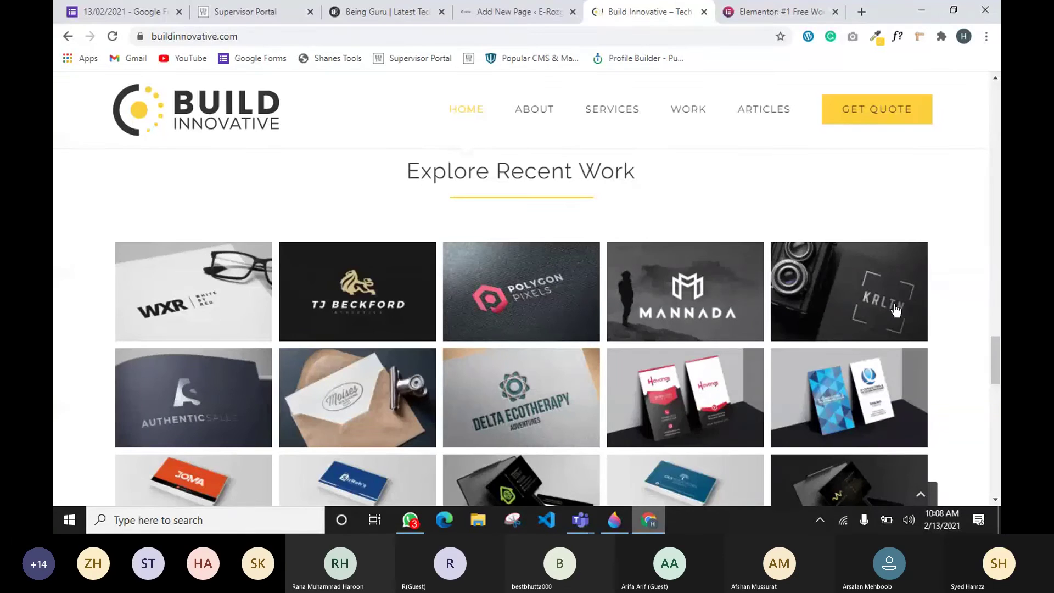
pyautogui.scroll(-1, 815, 285)
pyautogui.scroll(-3, 815, 282)
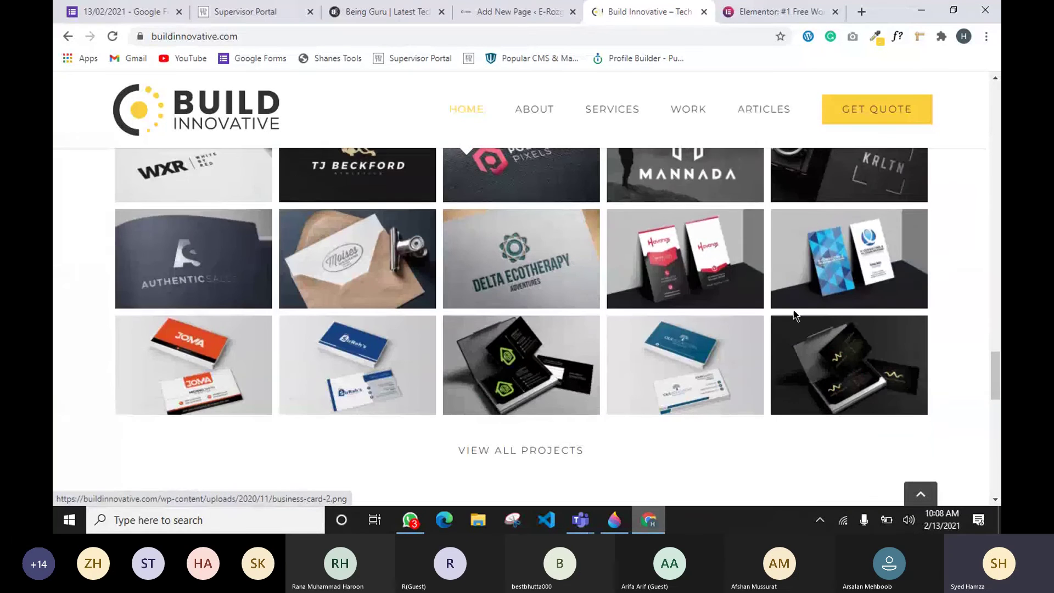
# Examine the "Happy Customers" section and show its second and fourth testimonial slides.
pyautogui.scroll(-4, 706, 305)
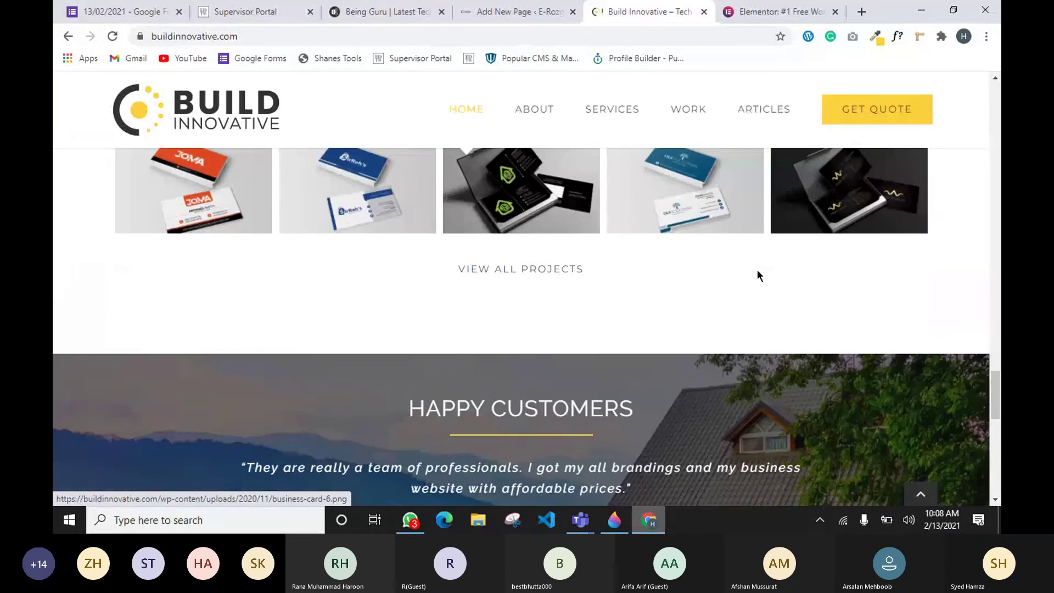
pyautogui.scroll(-1, 607, 313)
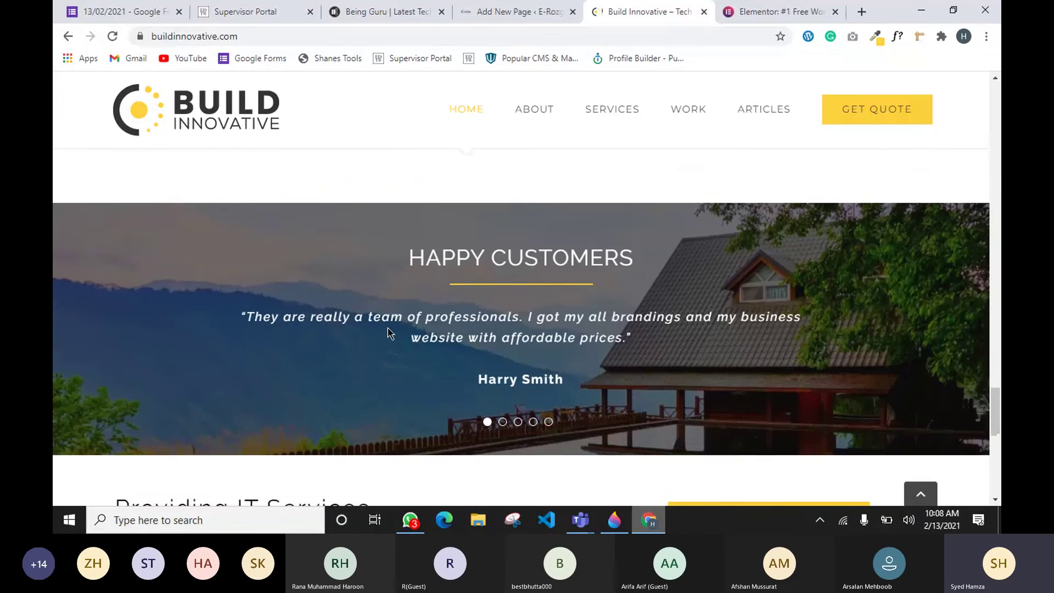
pyautogui.click(501, 407)
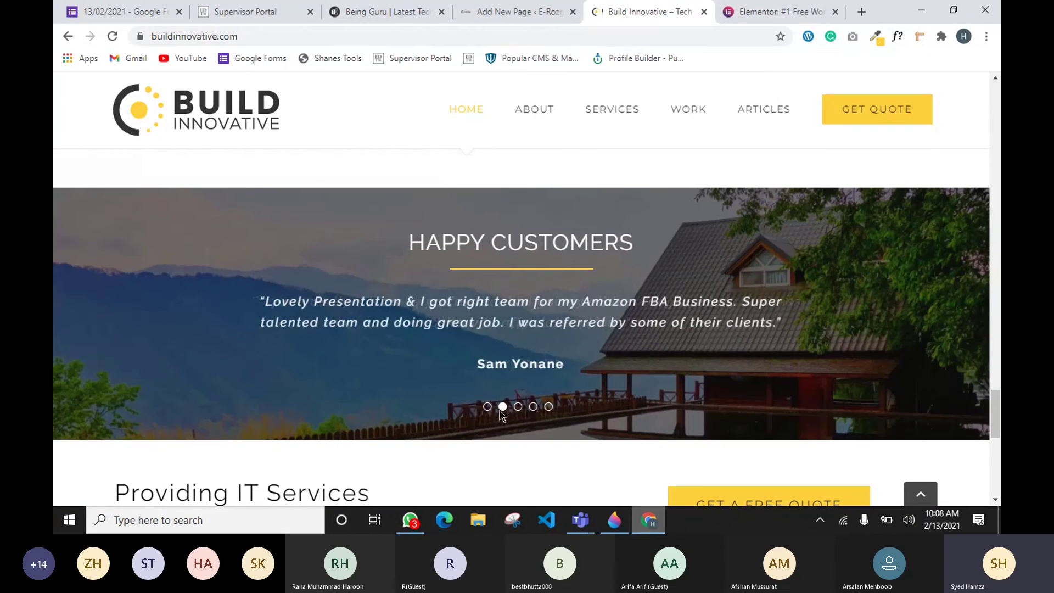
pyautogui.click(533, 406)
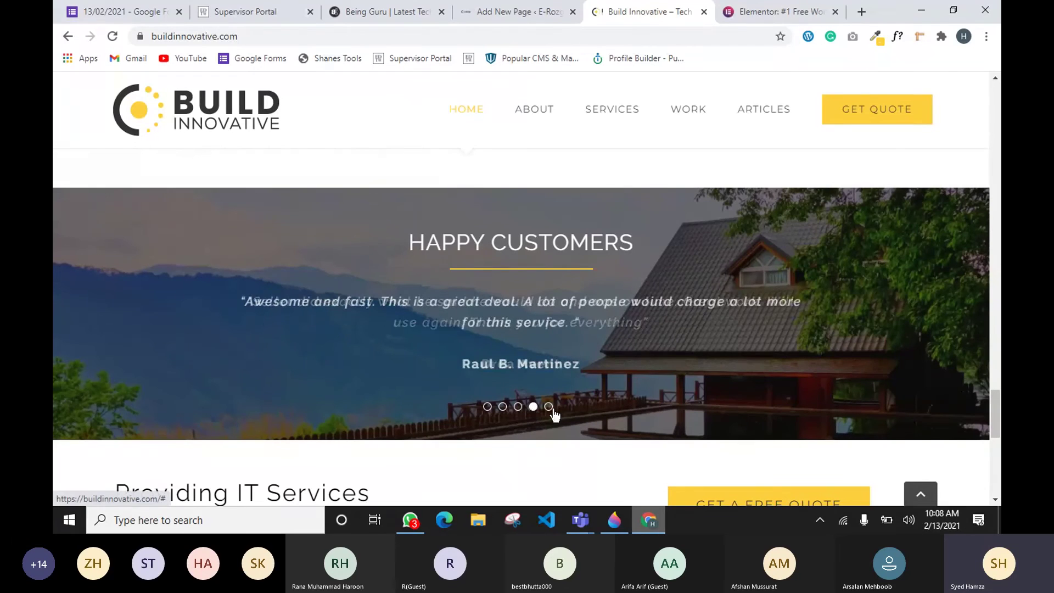
# Show the fifth testimonial slide in the "Happy Customers" section.
pyautogui.click(548, 406)
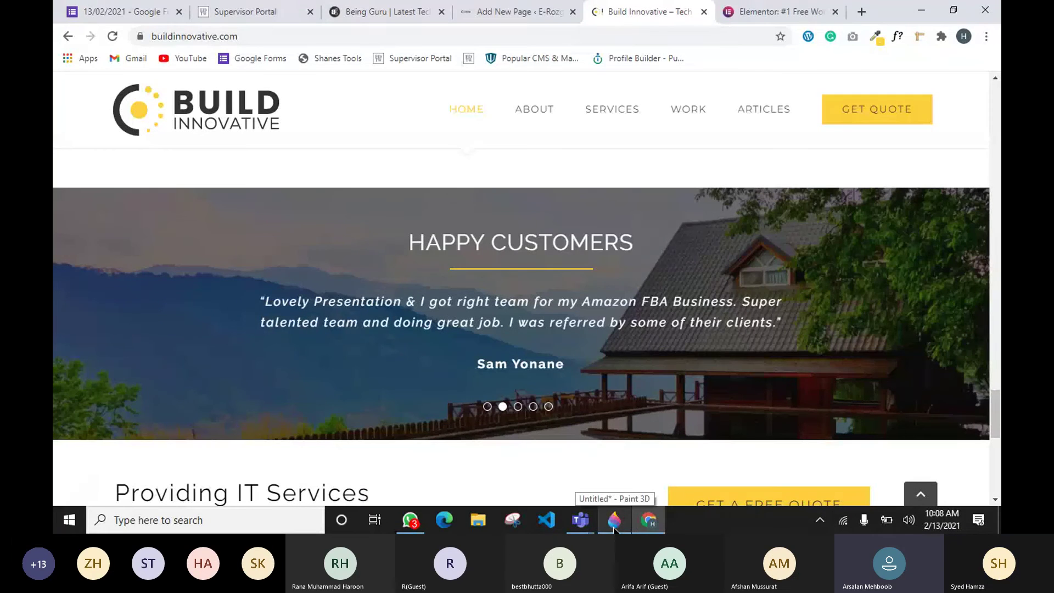
# Switch to Paint 3D, sketch a red page outline with a smaller nested box beside the layout diagram, and erase the sketch.
pyautogui.click(618, 495)
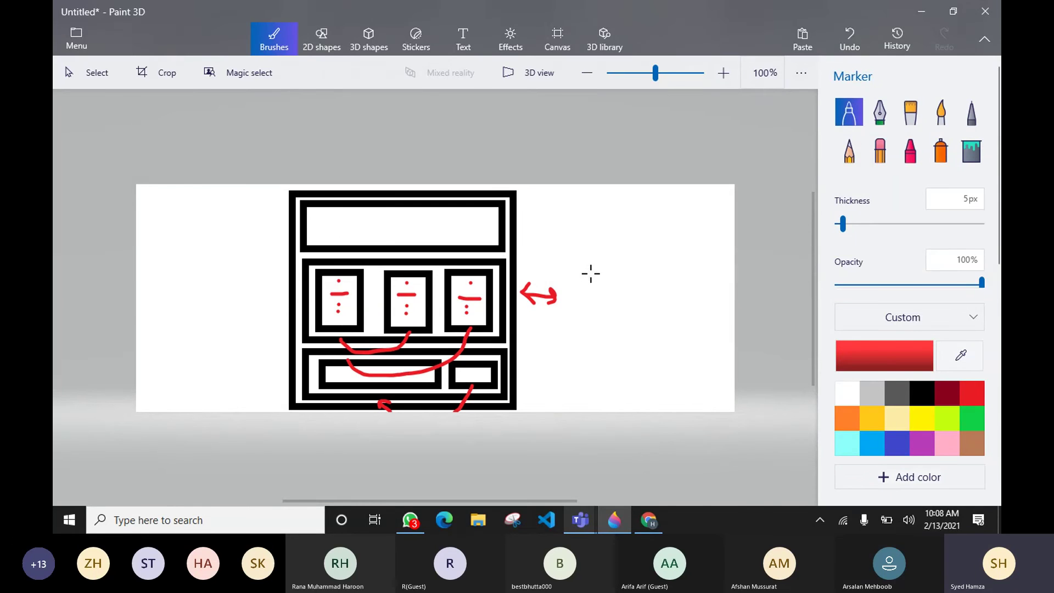
pyautogui.moveTo(583, 251); pyautogui.dragTo(692, 259)
pyautogui.moveTo(615, 255)
pyautogui.mouseDown()
pyautogui.moveTo(614, 208)
pyautogui.moveTo(681, 225)
pyautogui.moveTo(672, 213)
pyautogui.moveTo(680, 236)
pyautogui.mouseUp()
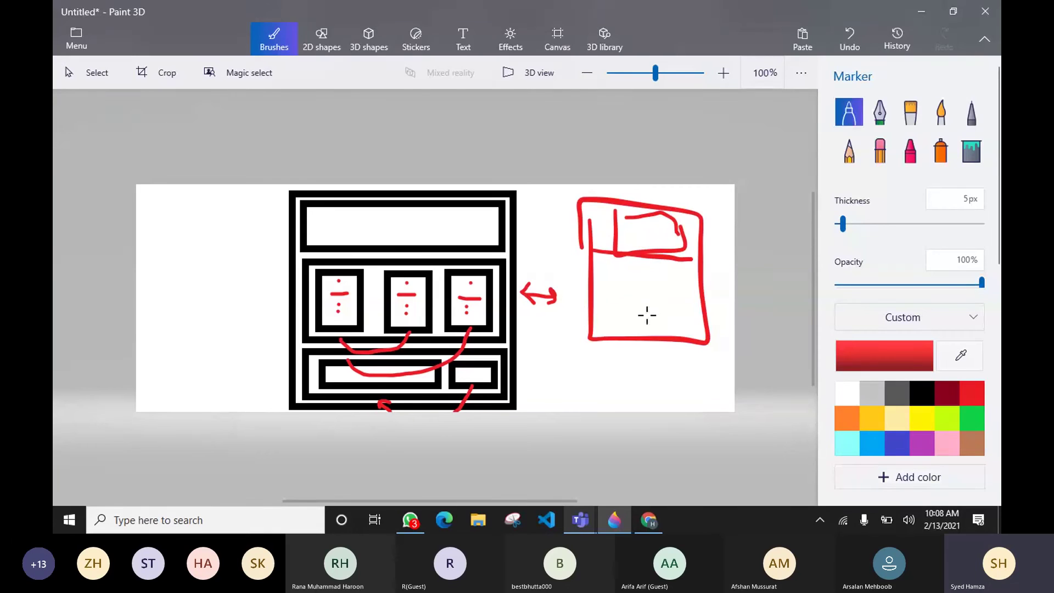
pyautogui.click(879, 150)
pyautogui.moveTo(709, 343)
pyautogui.mouseDown()
pyautogui.moveTo(646, 216)
pyautogui.moveTo(606, 289)
pyautogui.mouseUp()
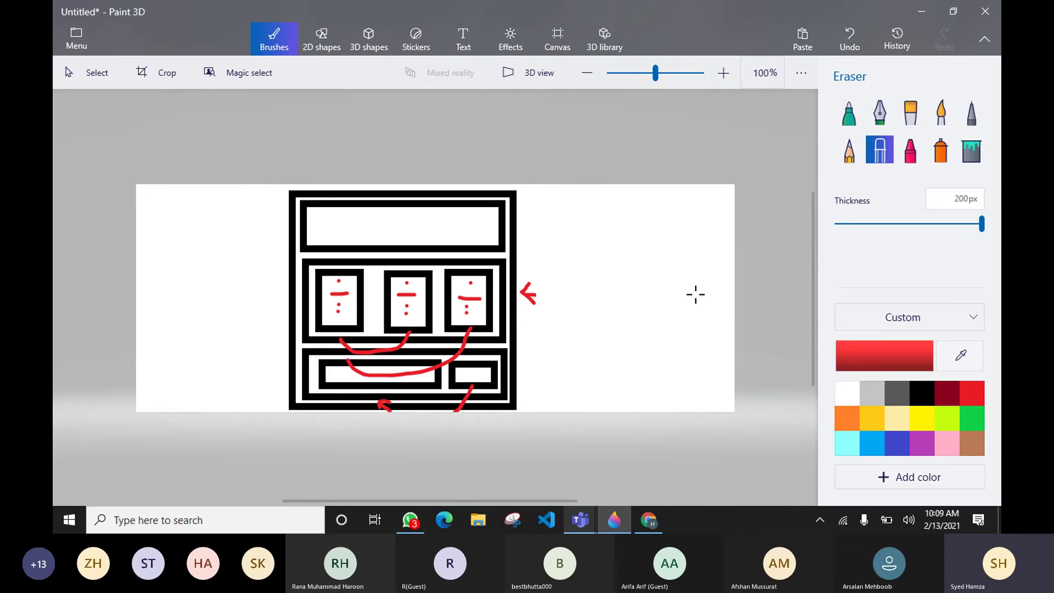
# Undo the last erasure on the diagram's outer border and set the eraser thickness to 118 px.
pyautogui.scroll(-1, 439, 289)
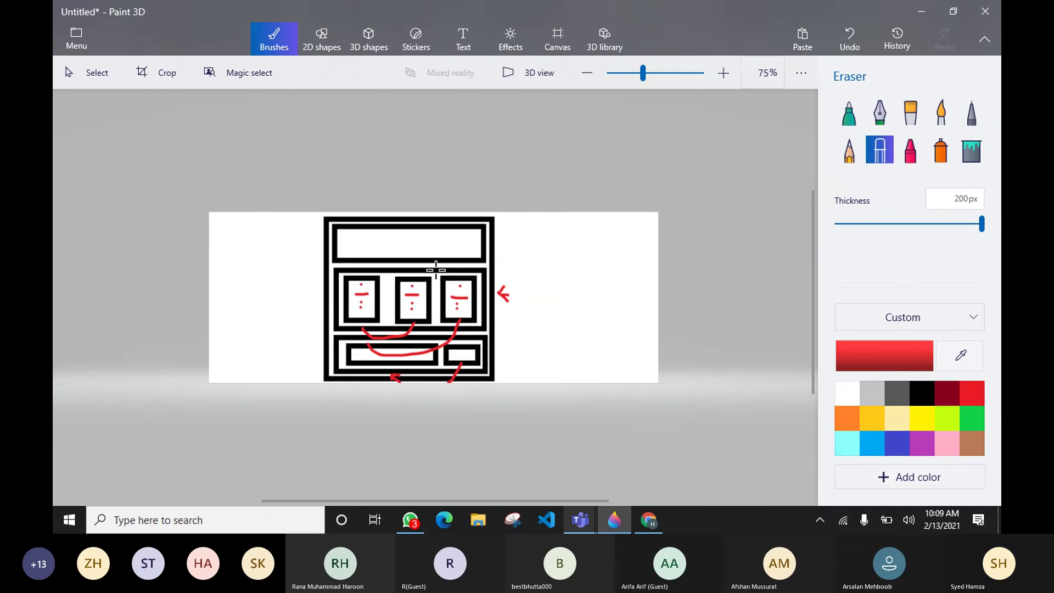
pyautogui.scroll(2, 438, 286)
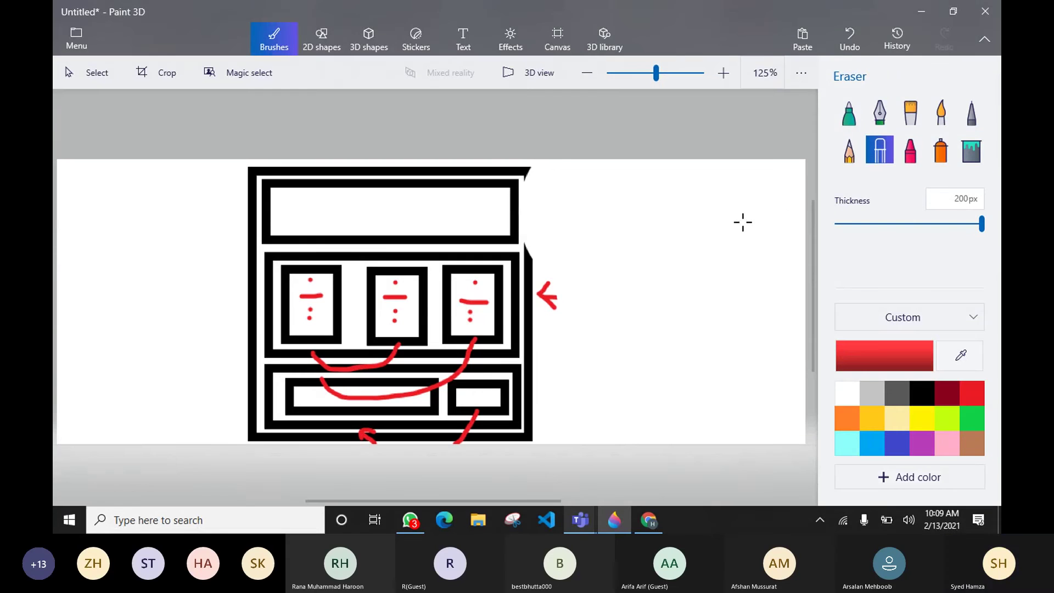
pyautogui.hotkey('ctrl', 'z')
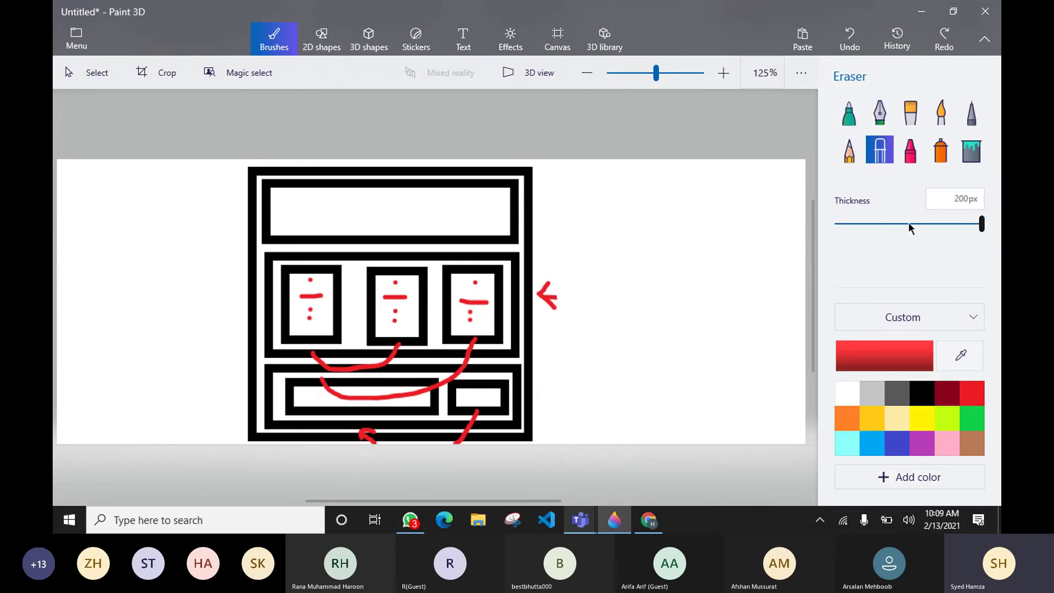
pyautogui.moveTo(909, 224); pyautogui.dragTo(922, 222)
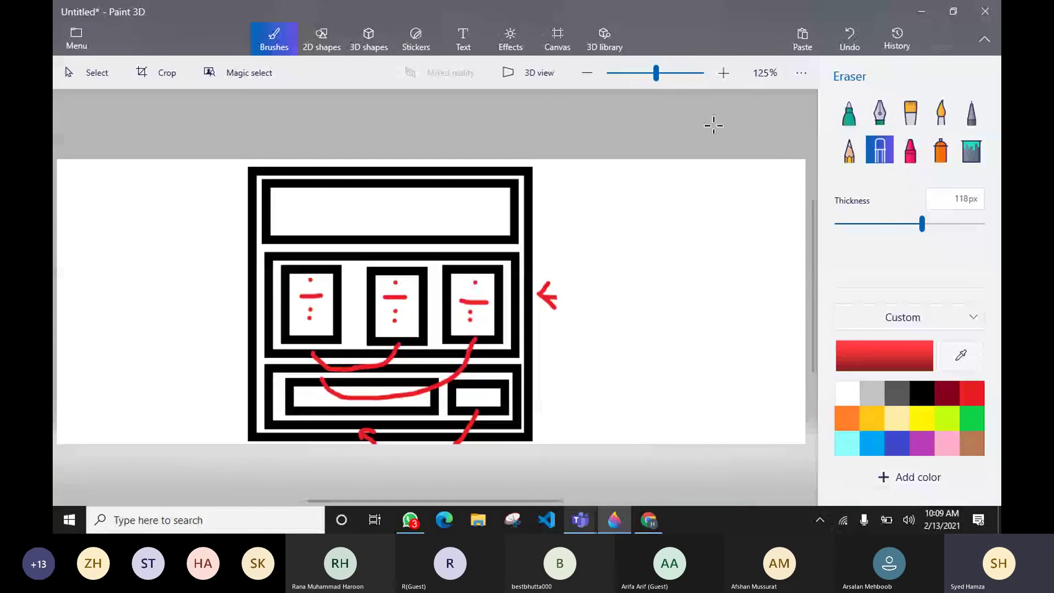
pyautogui.click(586, 73)
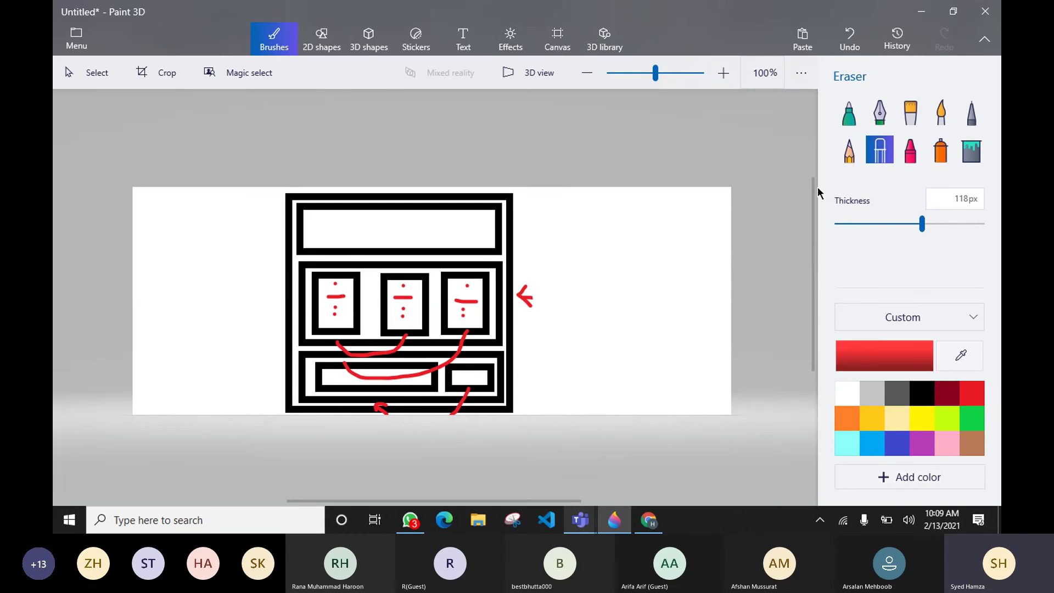
pyautogui.scroll(-2, 814, 189)
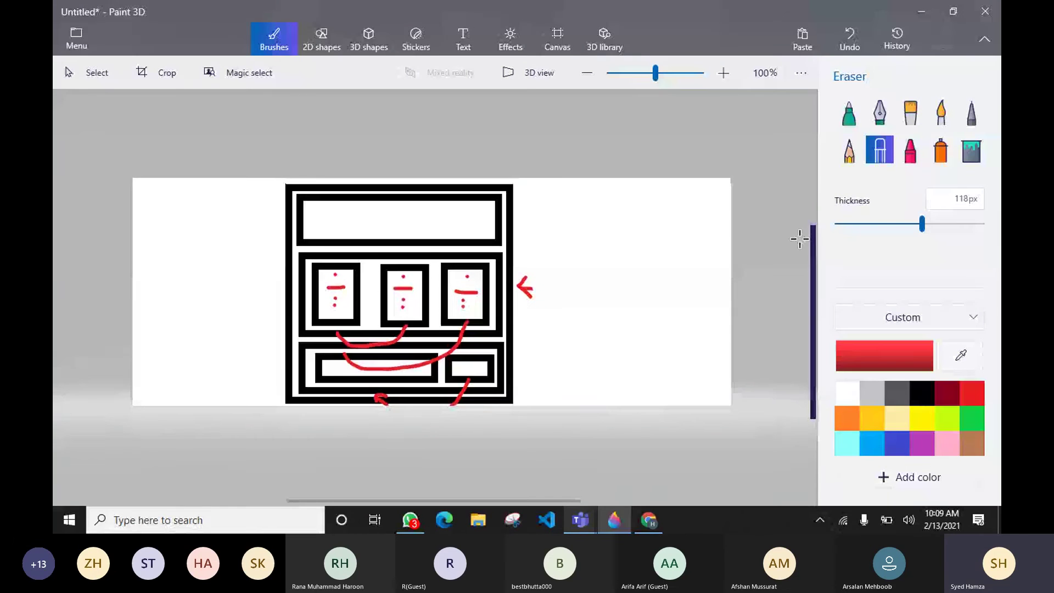
# Switch to Chrome and examine the "Our Services Features" heading and the four-column work flow section on the Build Innovative page.
pyautogui.click(637, 527)
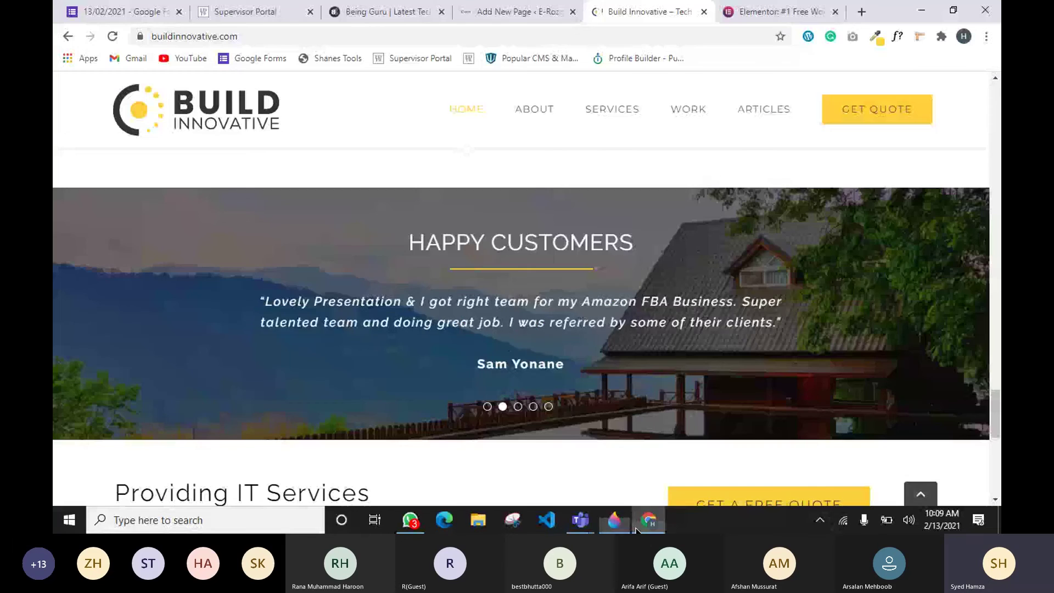
pyautogui.scroll(-10, 657, 175)
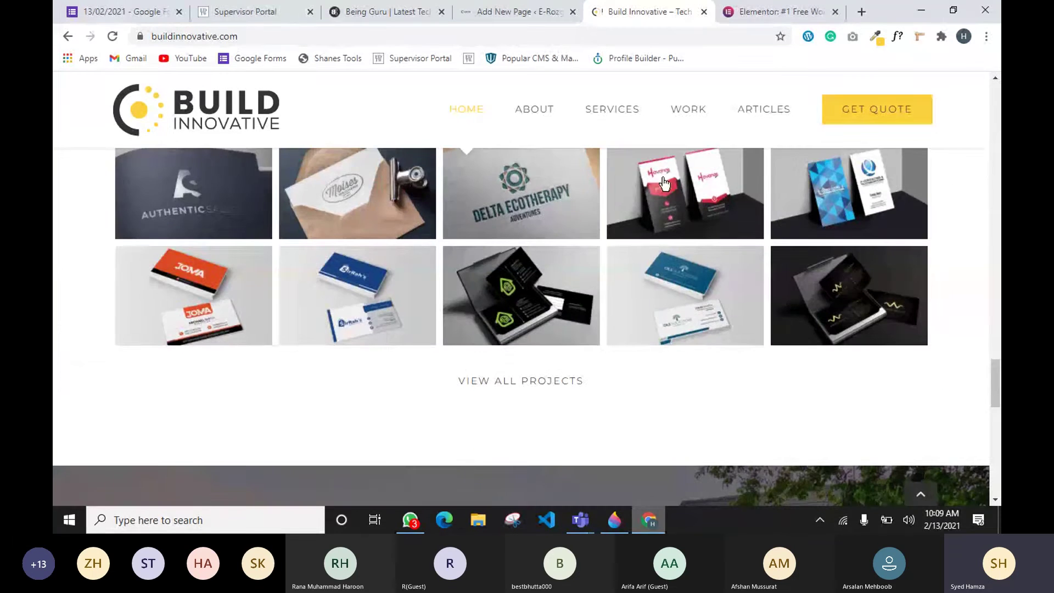
pyautogui.scroll(6, 677, 190)
pyautogui.scroll(8, 677, 189)
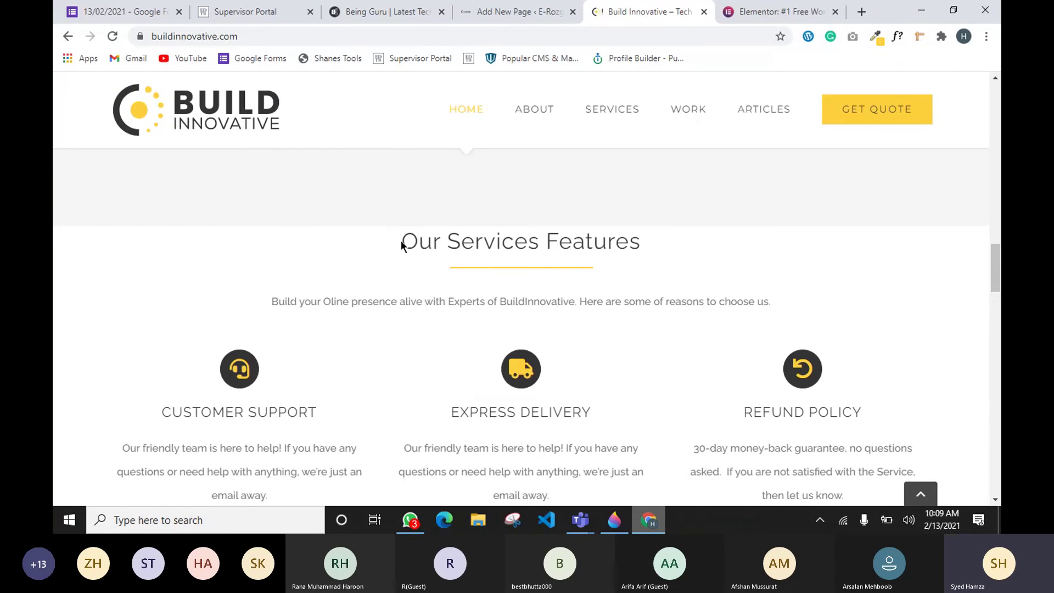
pyautogui.moveTo(403, 242); pyautogui.dragTo(614, 262)
pyautogui.click(742, 269)
pyautogui.scroll(-5, 556, 266)
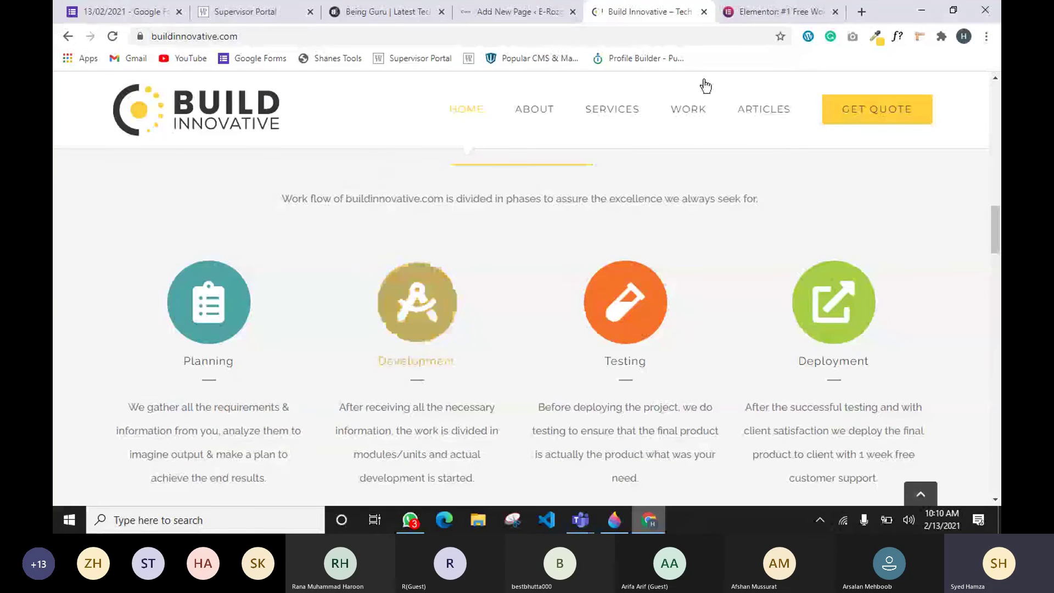
# Show the Elementor website from its widget showcase back up to the opening headline section.
pyautogui.click(761, 17)
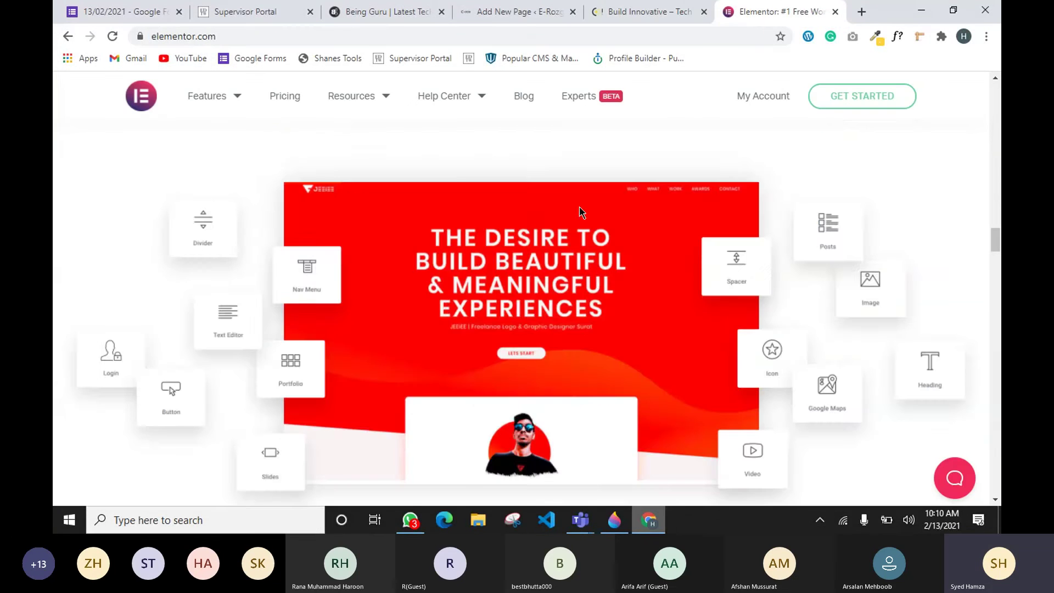
pyautogui.scroll(15, 357, 245)
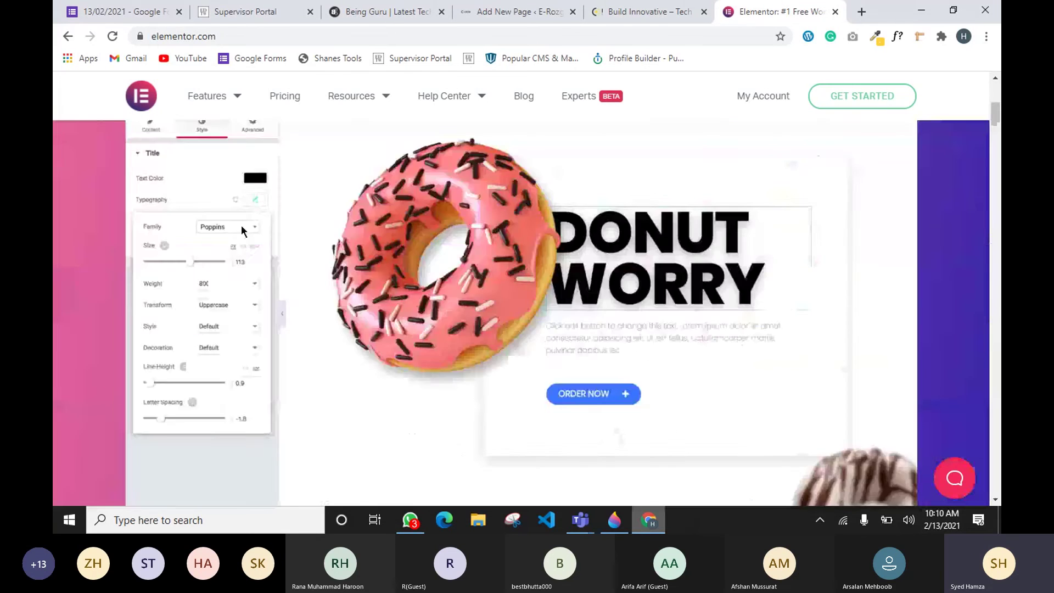
pyautogui.scroll(4, 241, 226)
pyautogui.middleClick(240, 227)
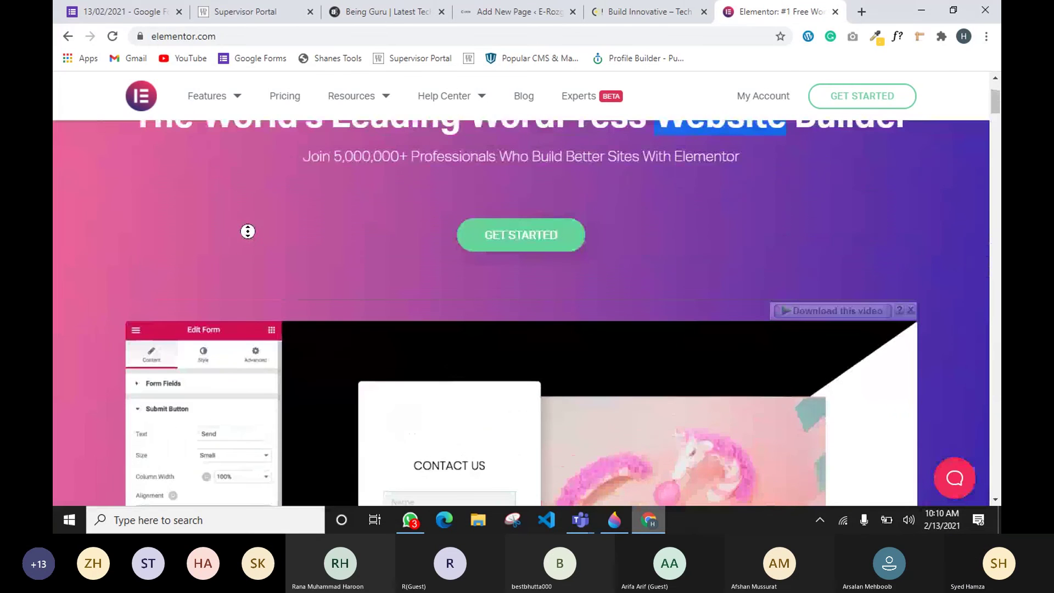
pyautogui.scroll(2, 235, 181)
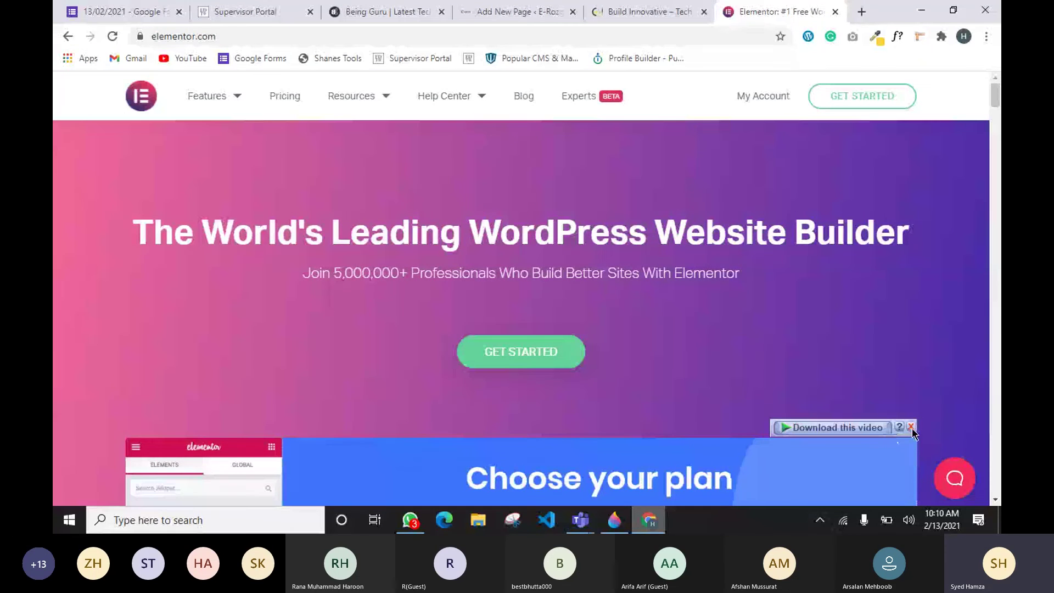
# Search Google for "beaver builder" in a new tab and open the official Beaver Builder website.
pyautogui.click(862, 12)
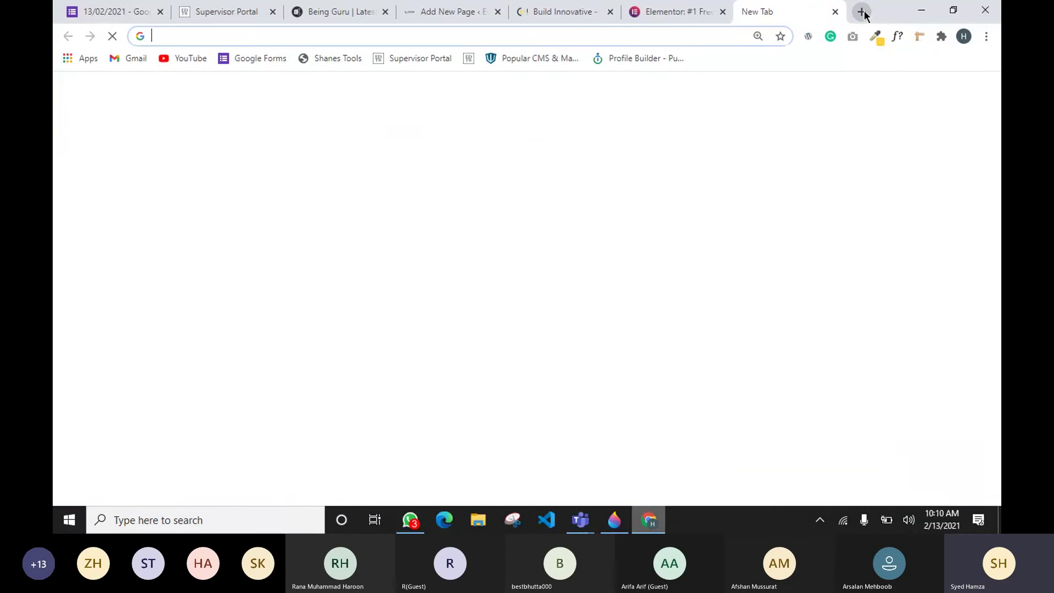
pyautogui.write('beaver')
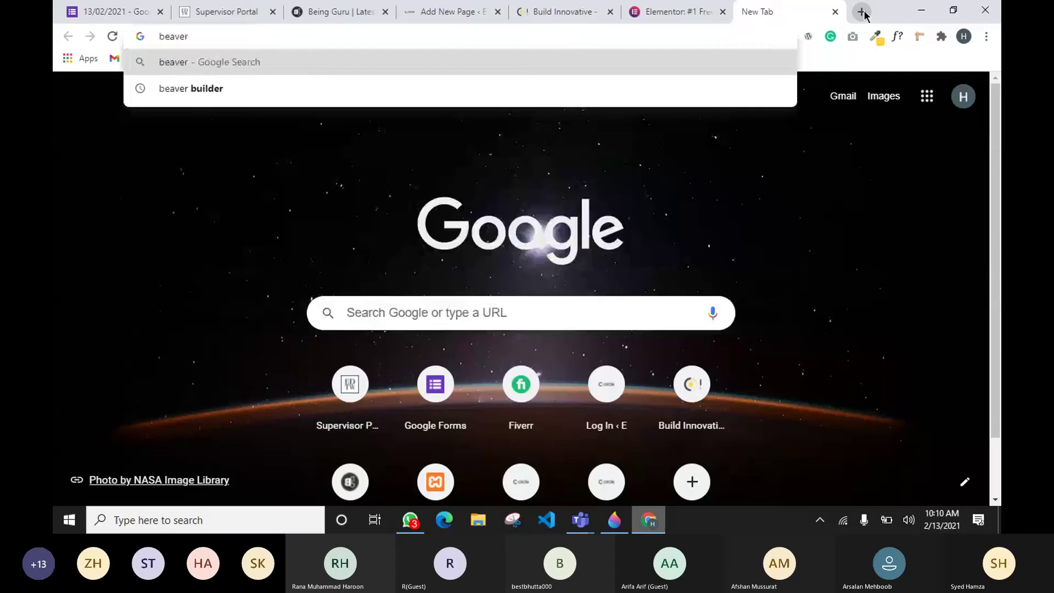
pyautogui.press('Down')
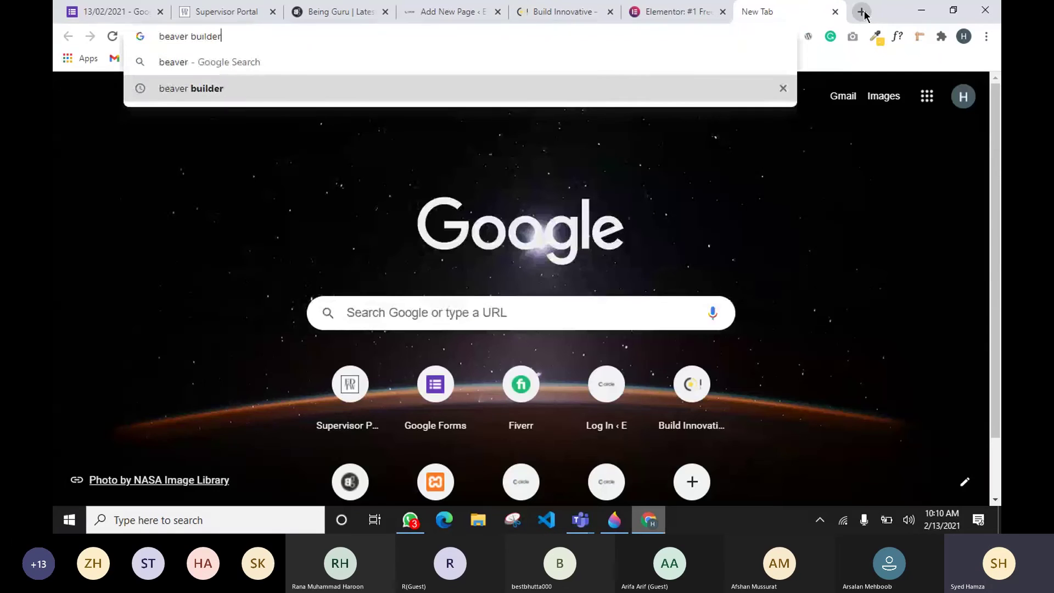
pyautogui.press('Return')
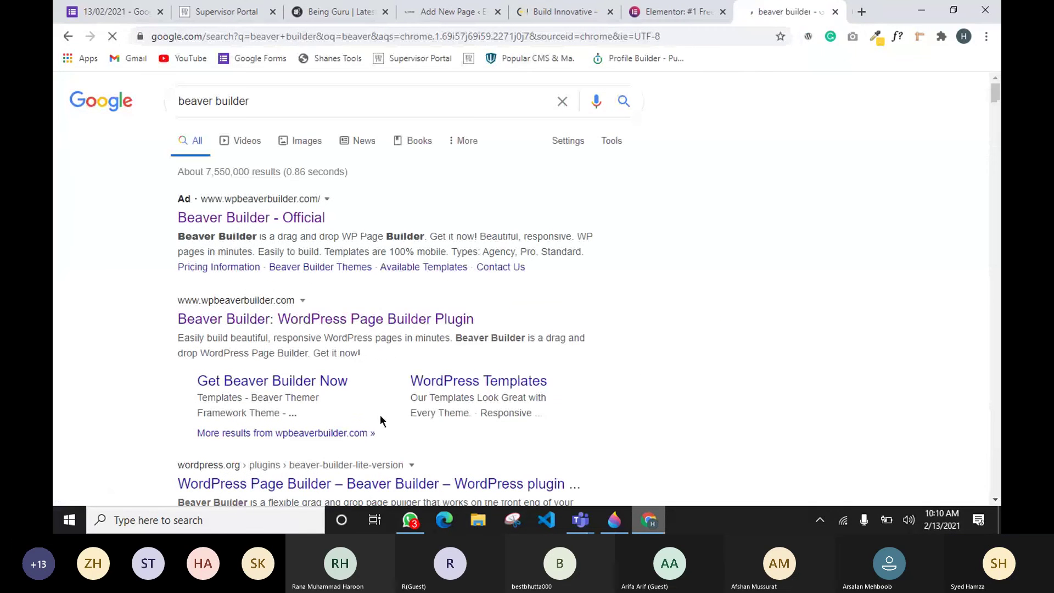
pyautogui.click(261, 321)
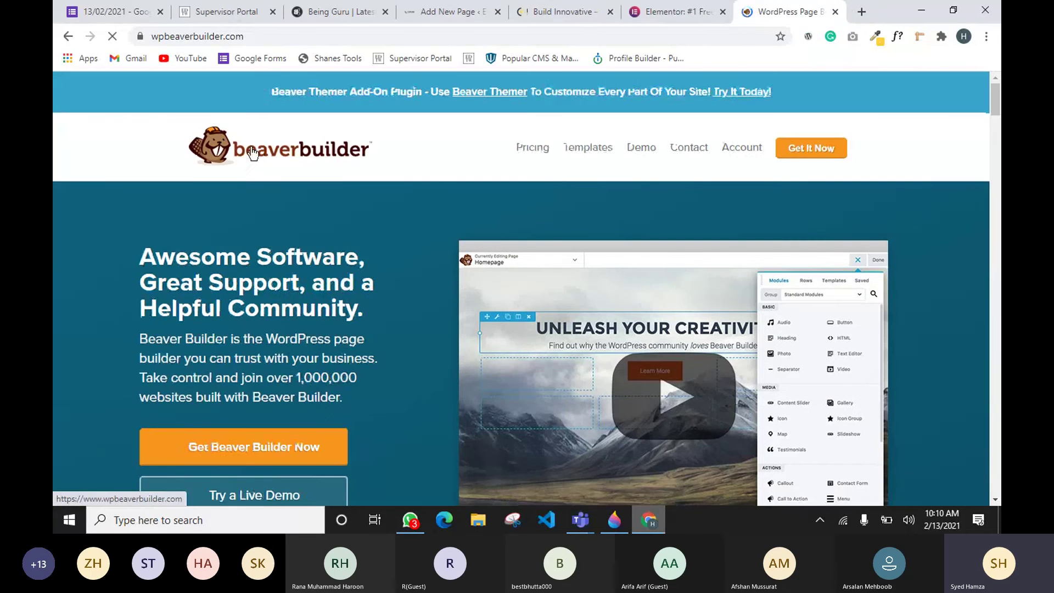
# Look through the Beaver Builder homepage, from its introduction to the sections for WordPress users and web professionals.
pyautogui.scroll(-1, 548, 329)
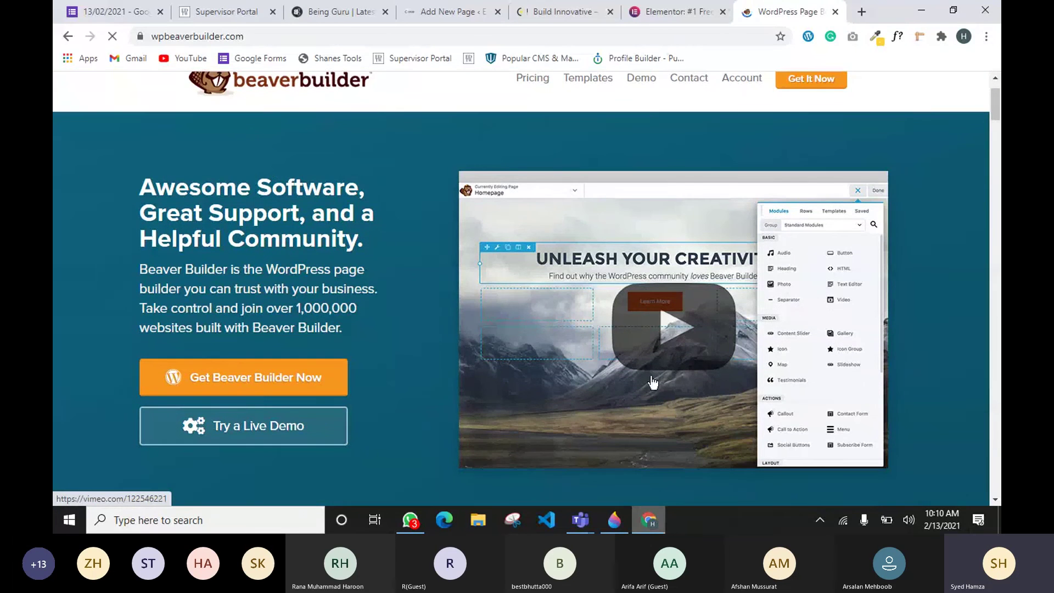
pyautogui.scroll(-5, 366, 351)
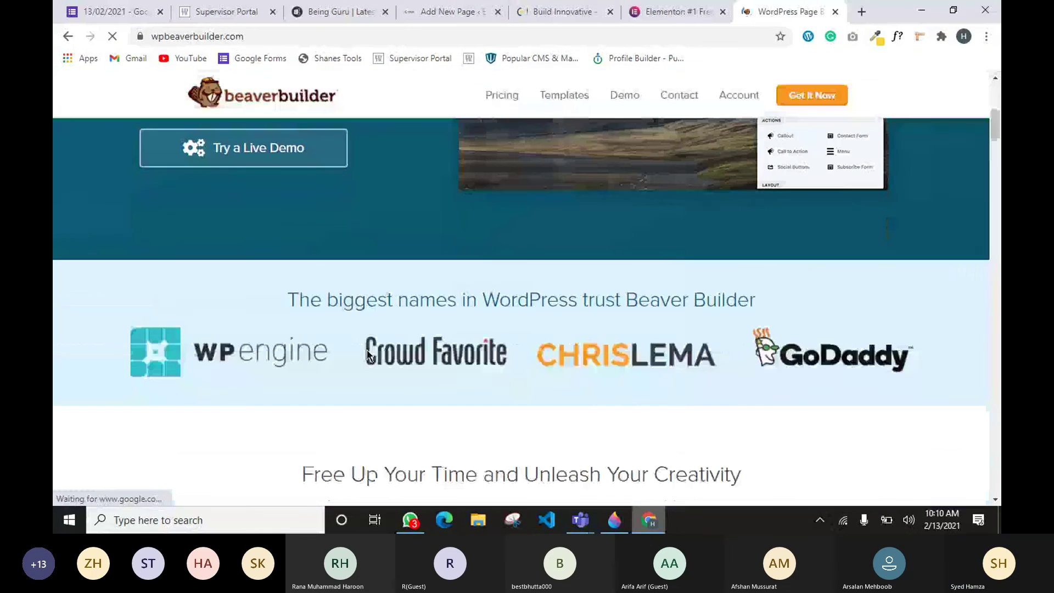
pyautogui.scroll(-5, 366, 352)
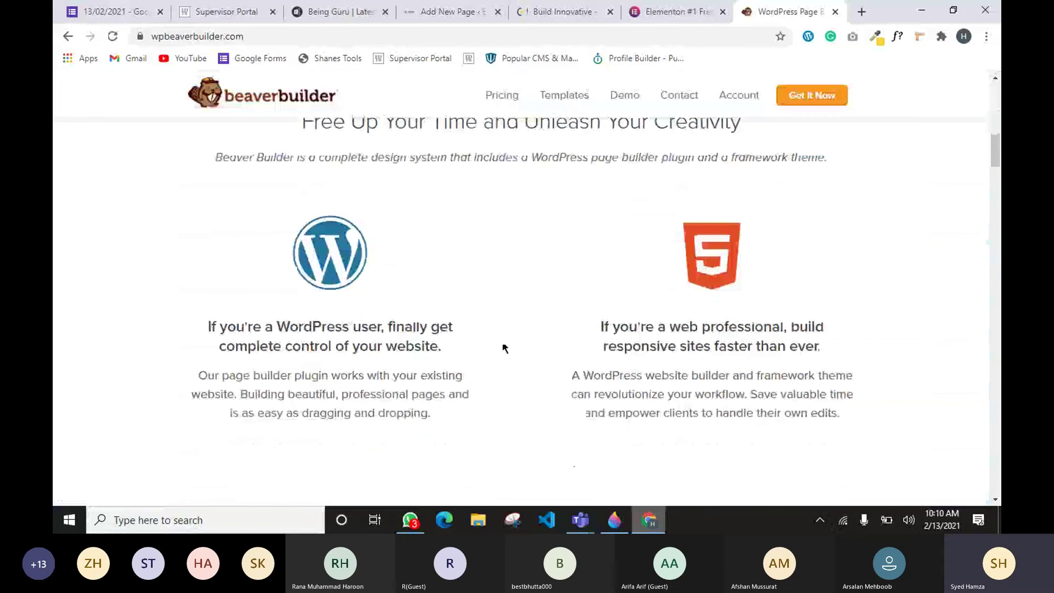
pyautogui.scroll(2, 791, 299)
pyautogui.scroll(7, 791, 299)
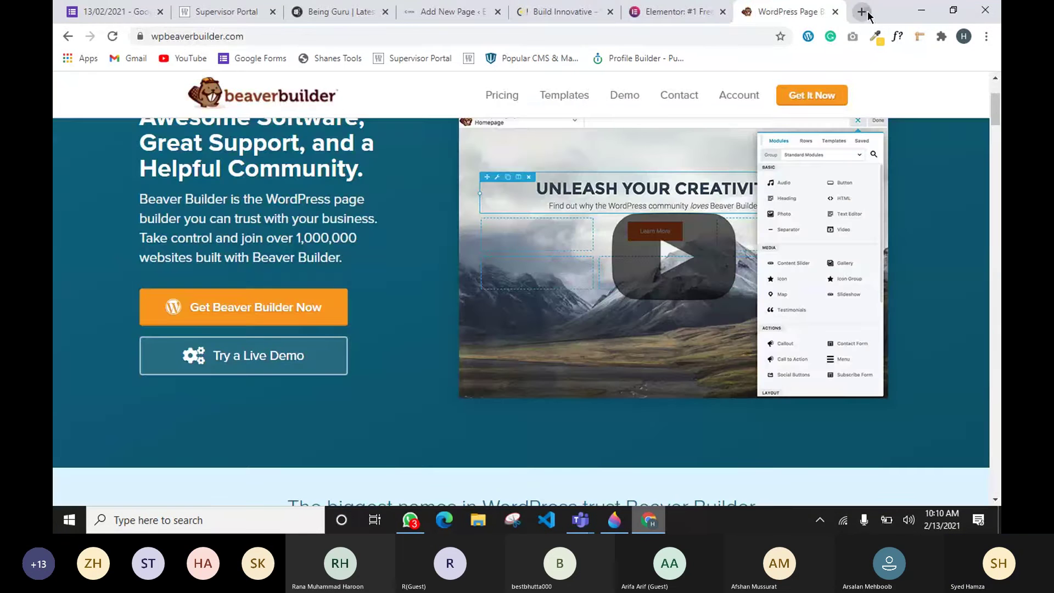
# Search Google for "visualcomposer" in a new tab and open the Visual Composer website.
pyautogui.click(865, 12)
pyautogui.write('v')
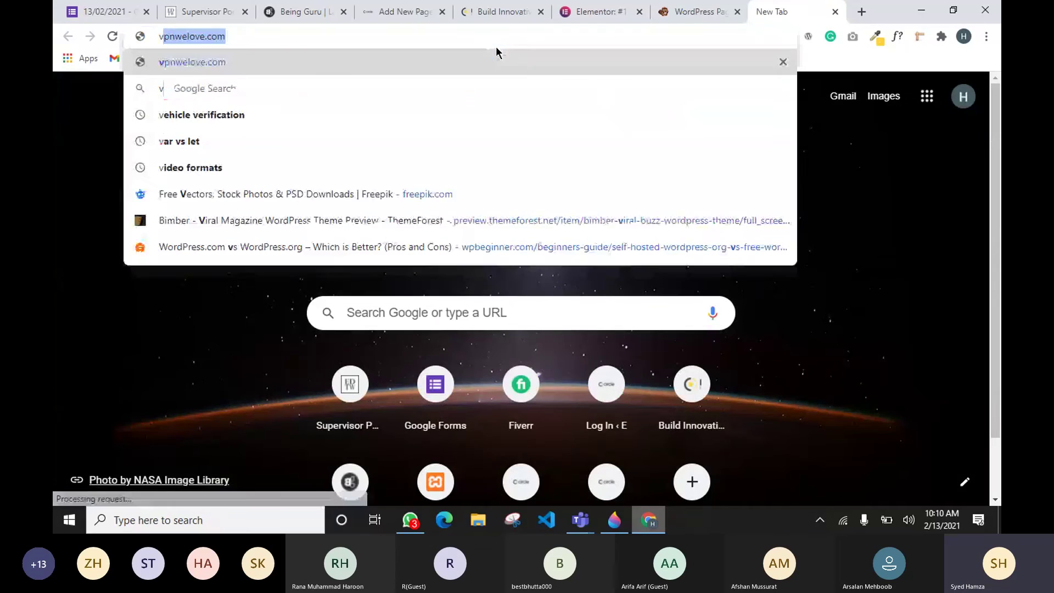
pyautogui.write('isu')
pyautogui.press('Down')
pyautogui.press('Return')
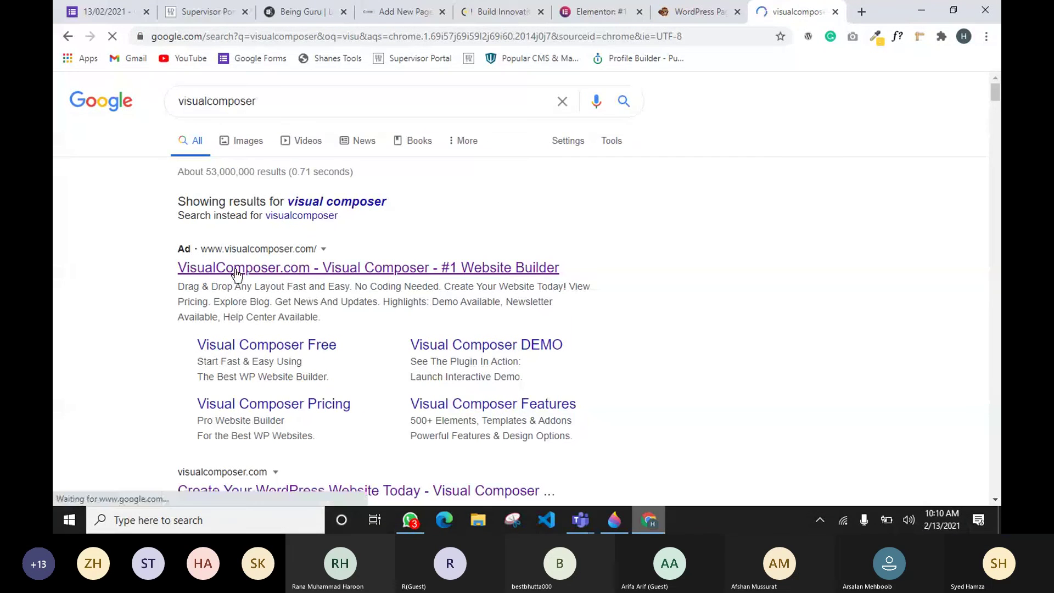
pyautogui.click(237, 269)
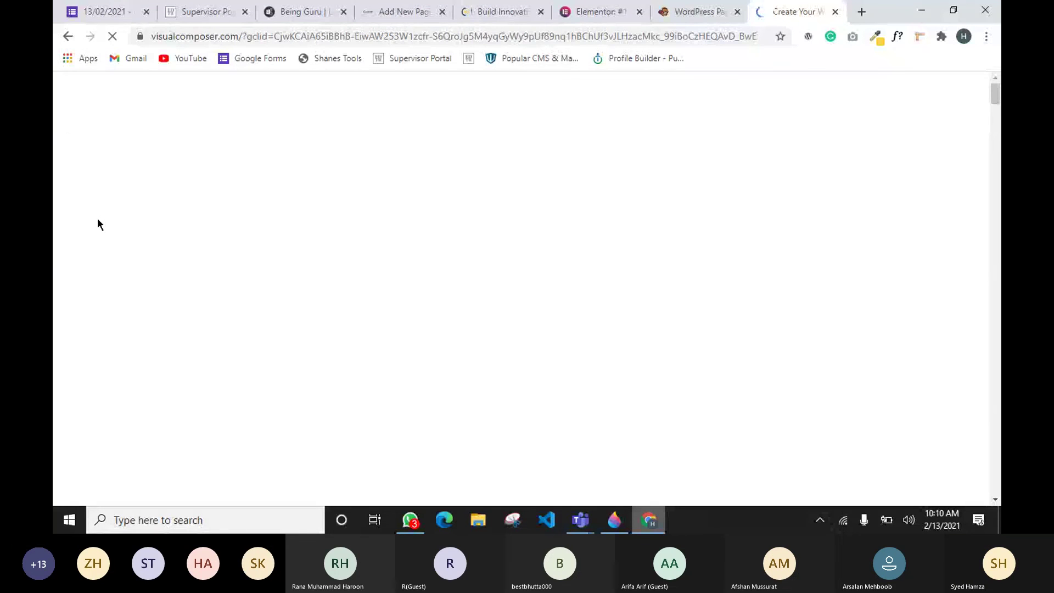
# Return to the Build Innovative page and bring up the Teams meeting window to check its participants.
pyautogui.click(472, 15)
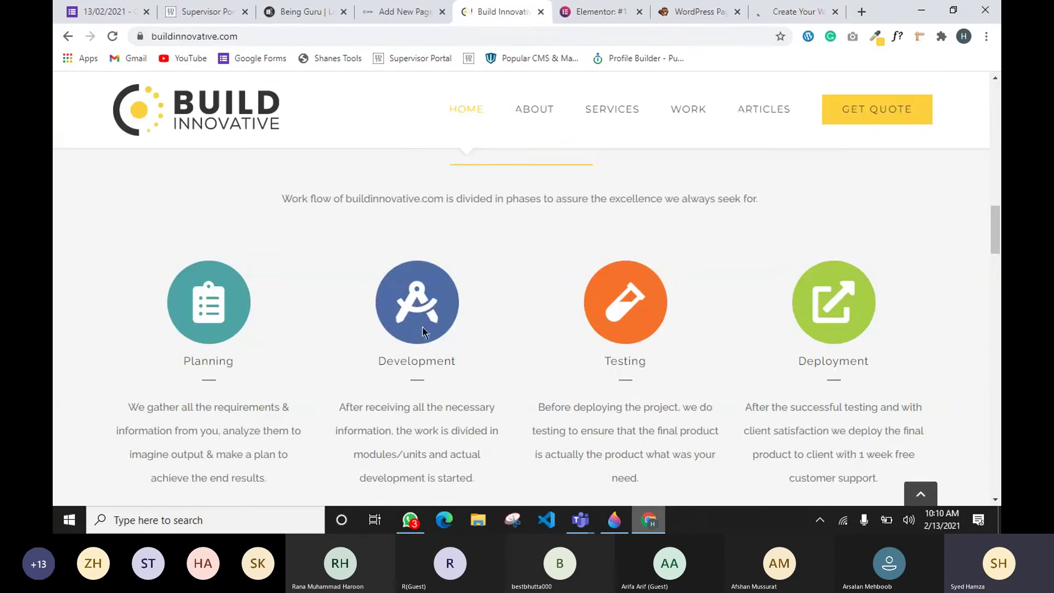
pyautogui.moveTo(580, 519)
pyautogui.click(549, 470)
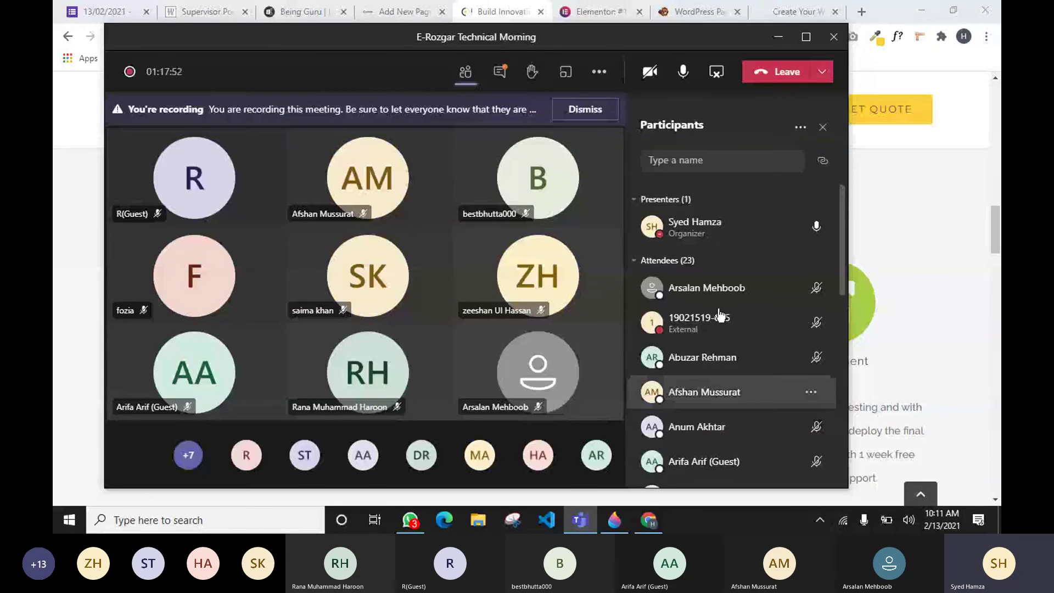
# Review the open homepages of the page builders Elementor, Beaver Builder and Visual Composer in turn.
pyautogui.click(598, 16)
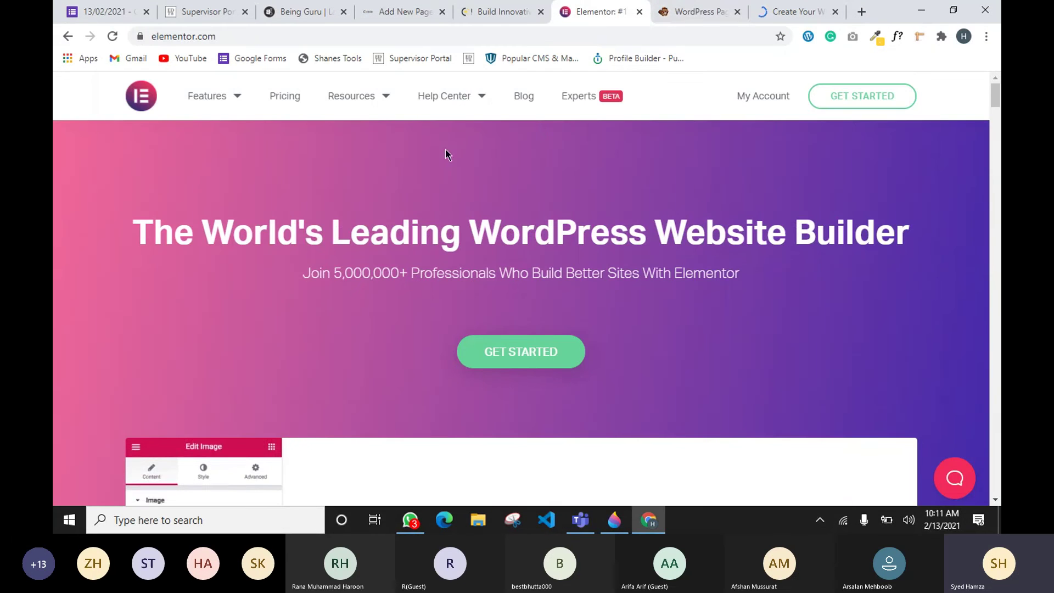
pyautogui.click(685, 6)
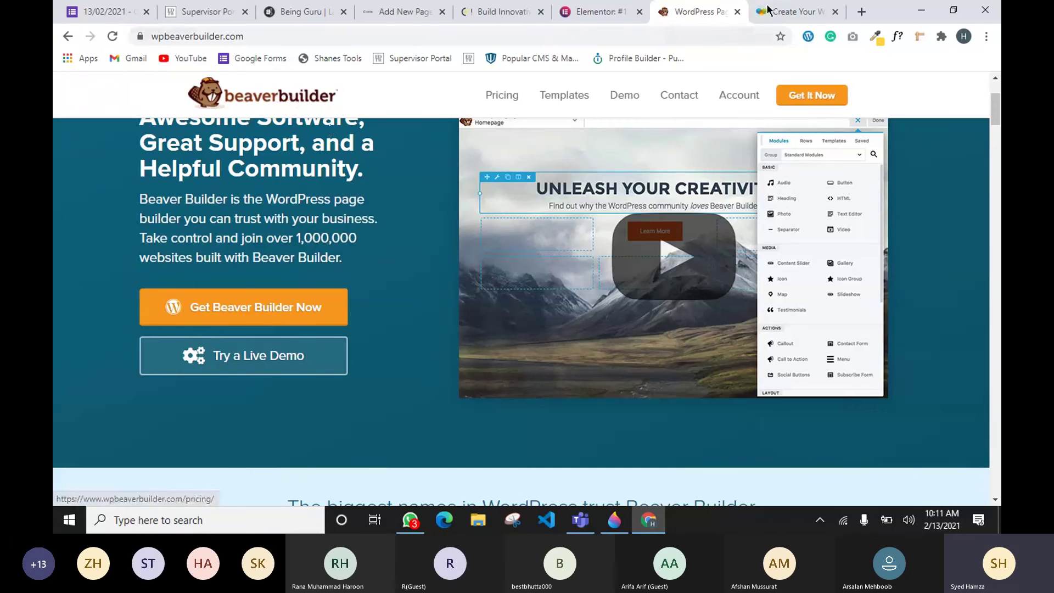
pyautogui.click(785, 10)
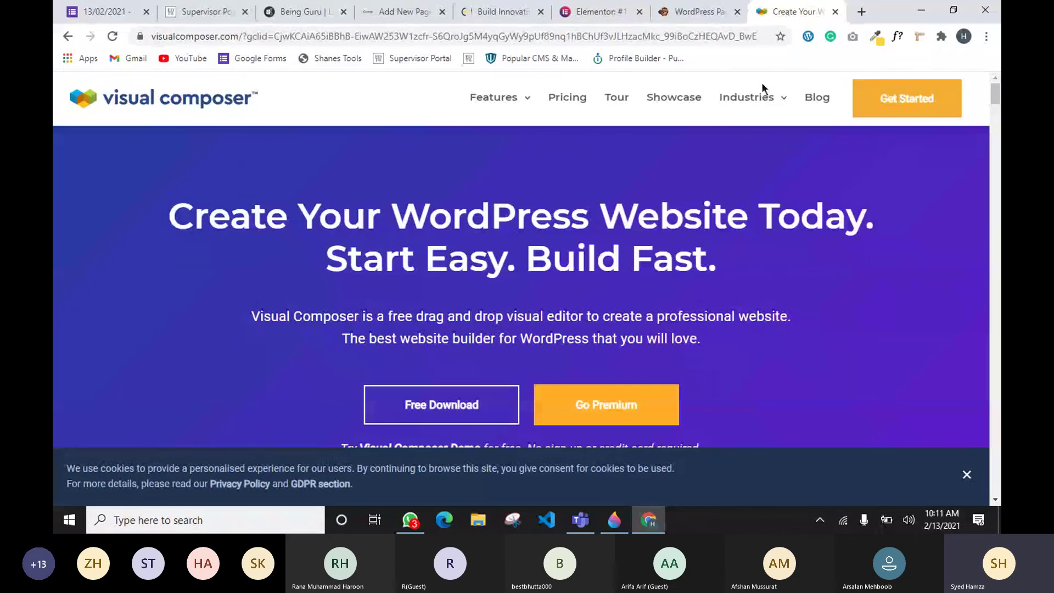
pyautogui.scroll(-3, 713, 256)
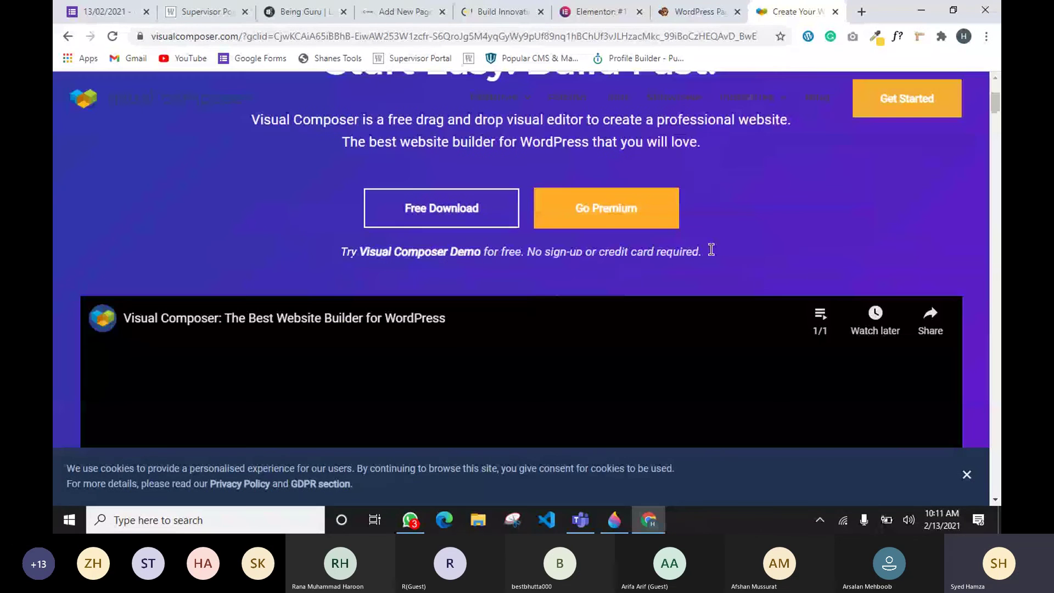
# Look through the Visual Composer homepage, including its introduction, audience sections and element library, and return to the page header.
pyautogui.scroll(-10, 711, 250)
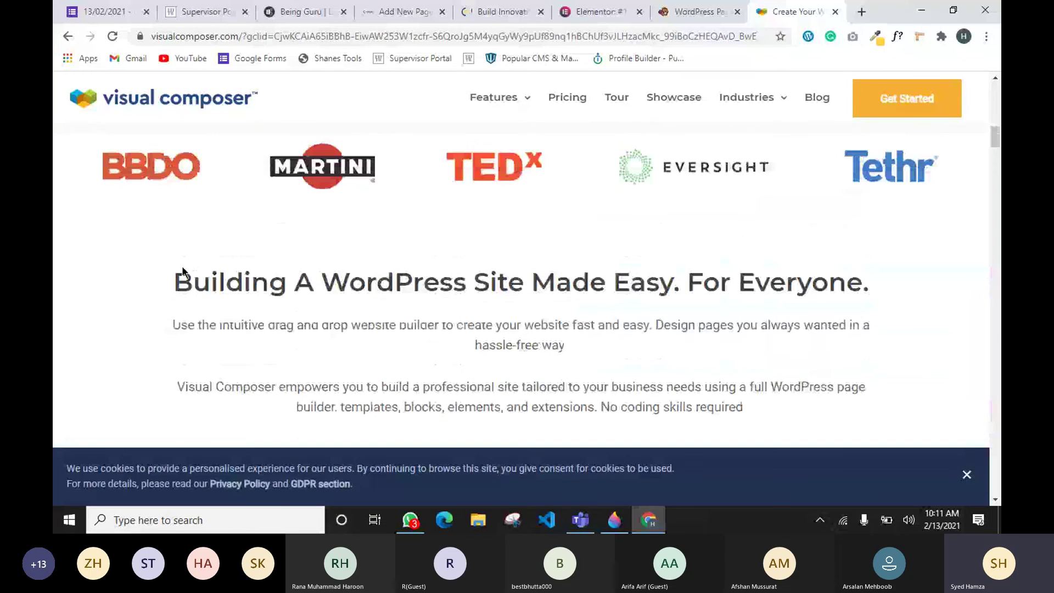
pyautogui.moveTo(664, 284); pyautogui.dragTo(514, 284)
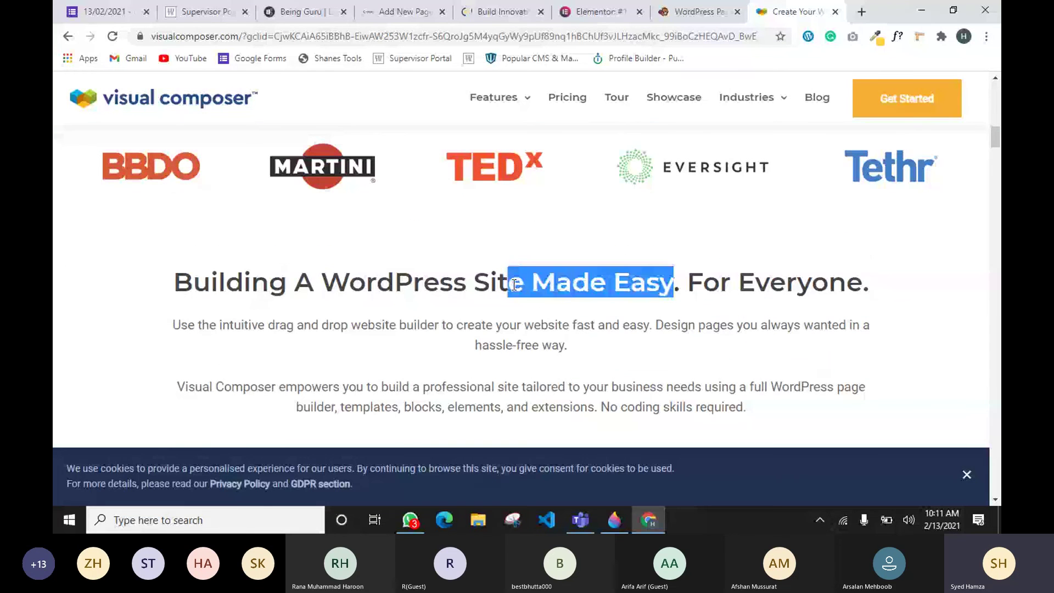
pyautogui.click(683, 318)
pyautogui.scroll(-10, 687, 319)
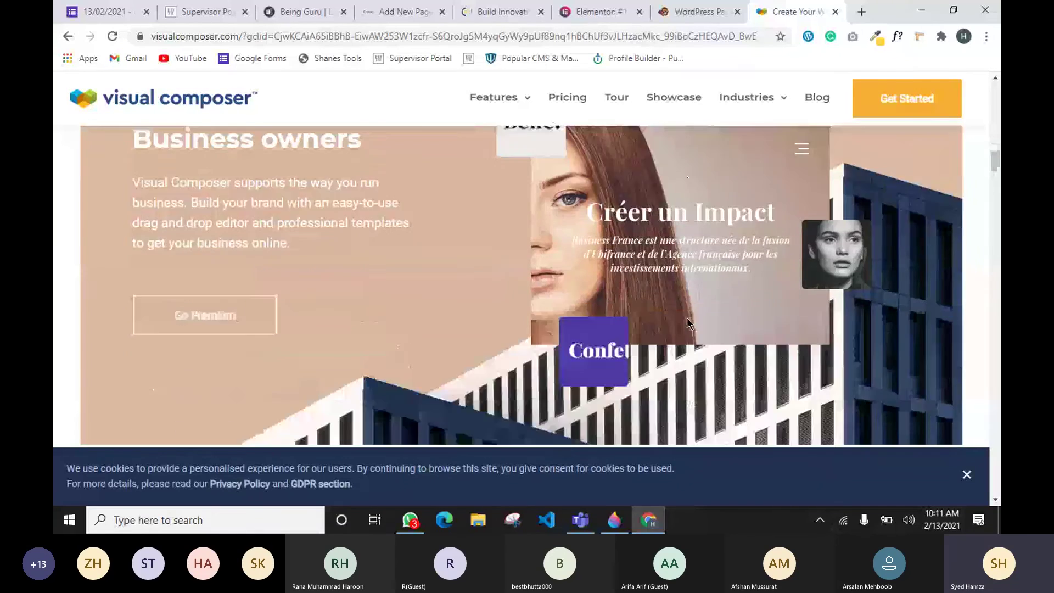
pyautogui.scroll(-8, 686, 322)
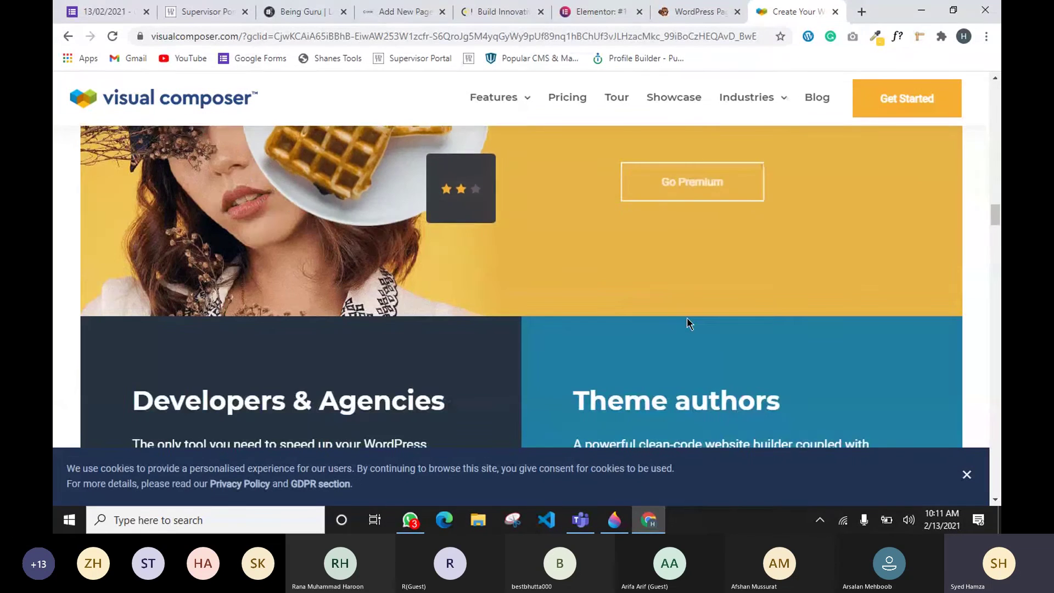
pyautogui.scroll(4, 689, 324)
pyautogui.scroll(4, 686, 317)
pyautogui.scroll(-20, 838, 297)
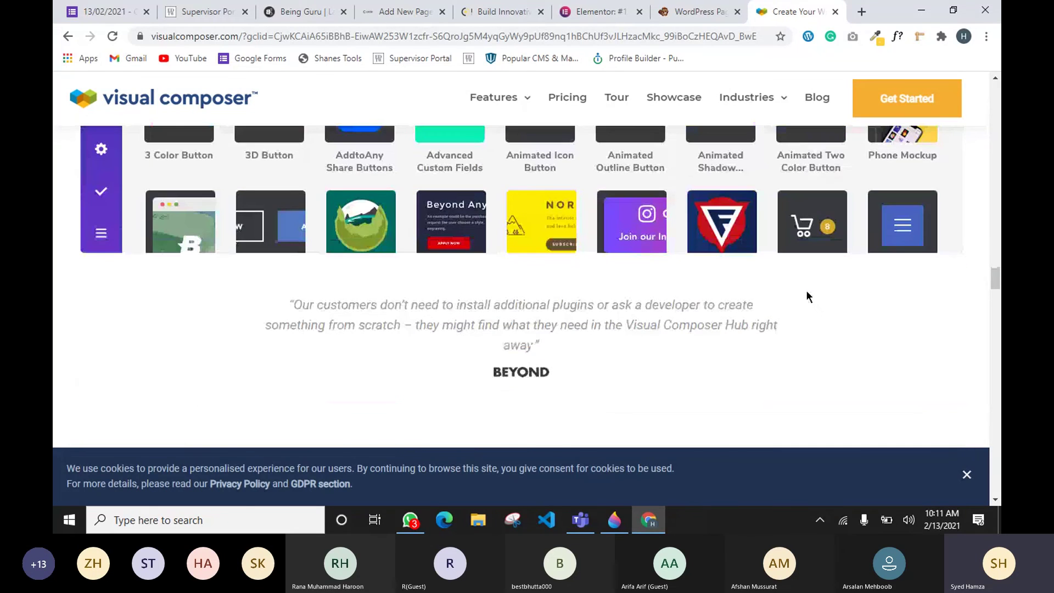
pyautogui.scroll(15, 805, 297)
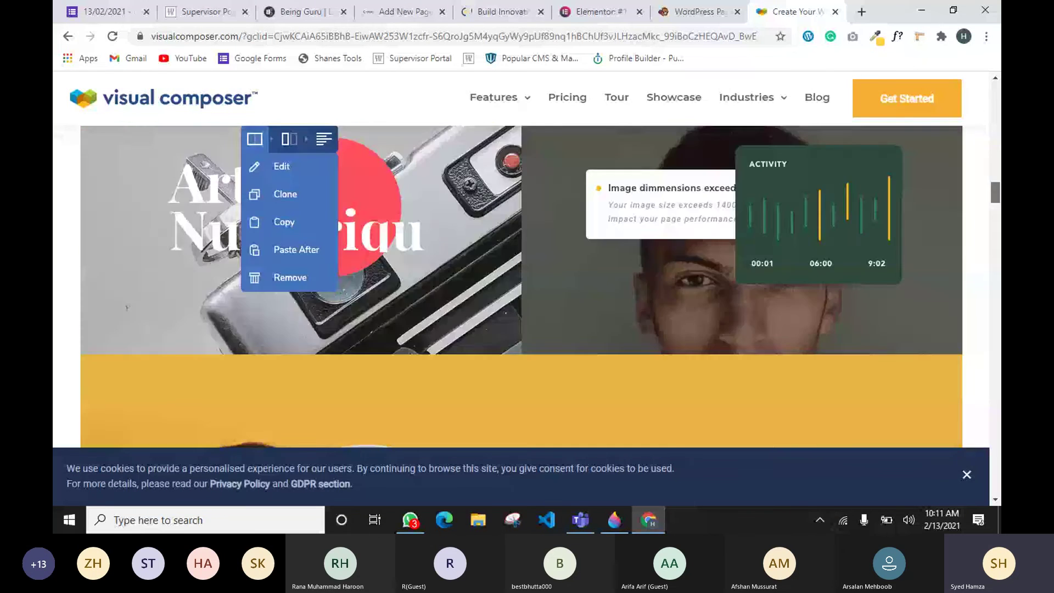
pyautogui.moveTo(995, 193); pyautogui.dragTo(995, 92)
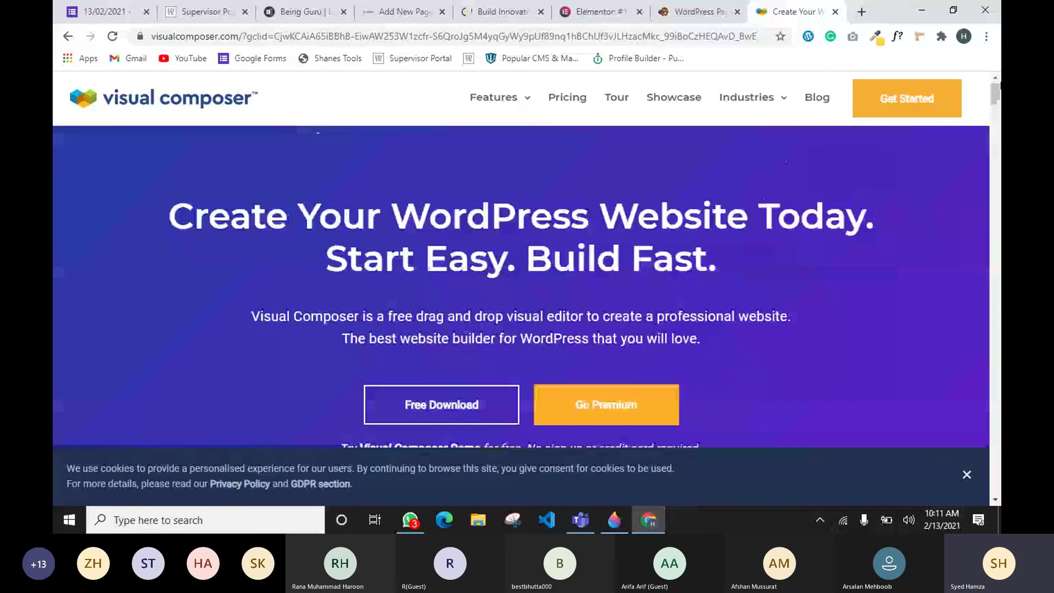
# Open a new browser tab and begin entering a search for the WPBakery page builder.
pyautogui.click(862, 12)
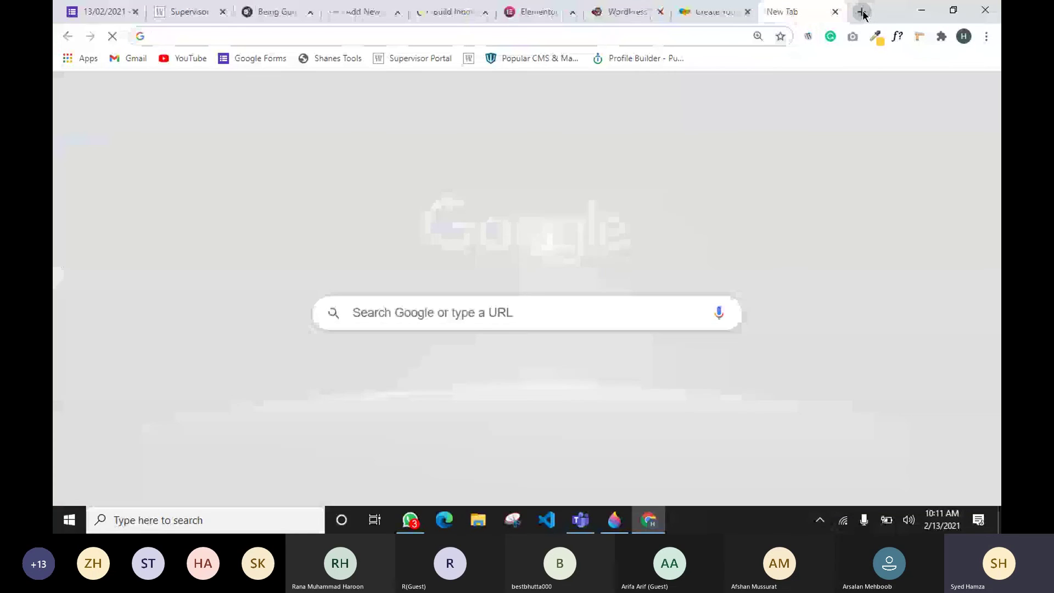
pyautogui.write('wpbakl')
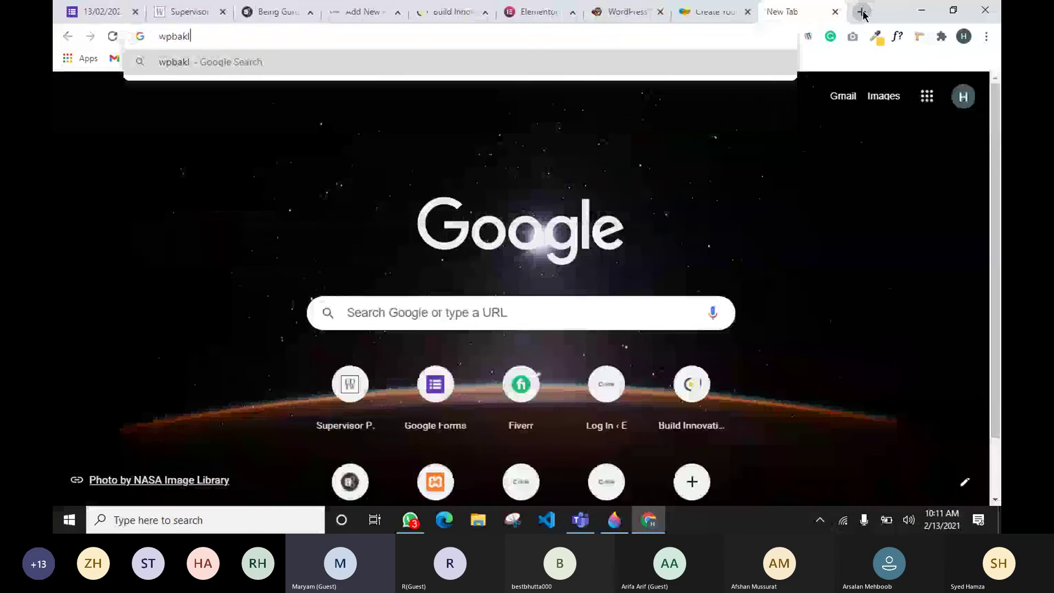
# Switch to the Teams meeting, mute the guest whose microphone is on, and return to the browser.
pyautogui.click(580, 519)
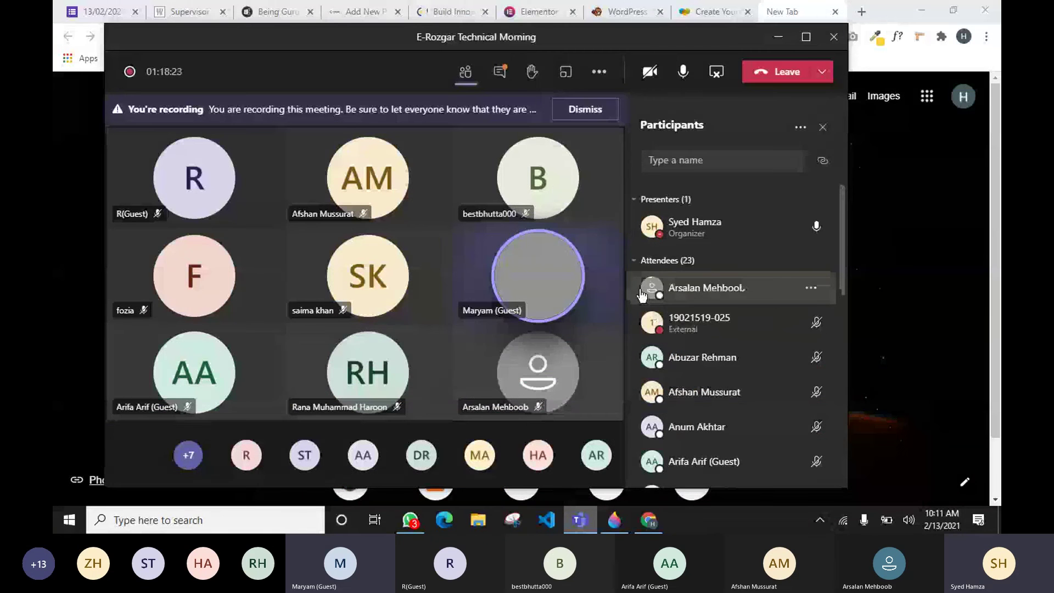
pyautogui.click(531, 311)
pyautogui.click(576, 257)
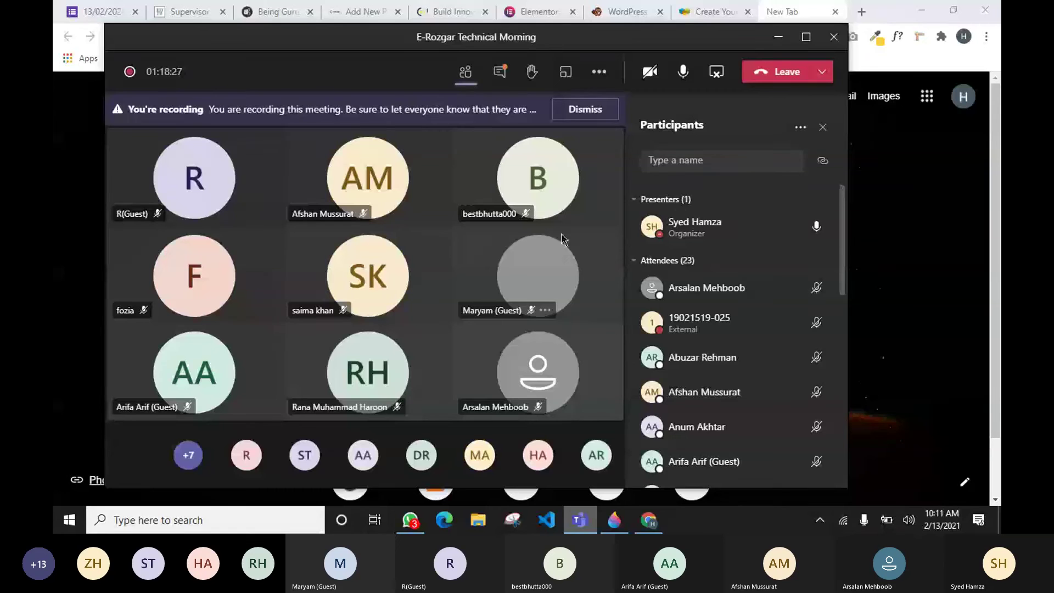
pyautogui.click(878, 228)
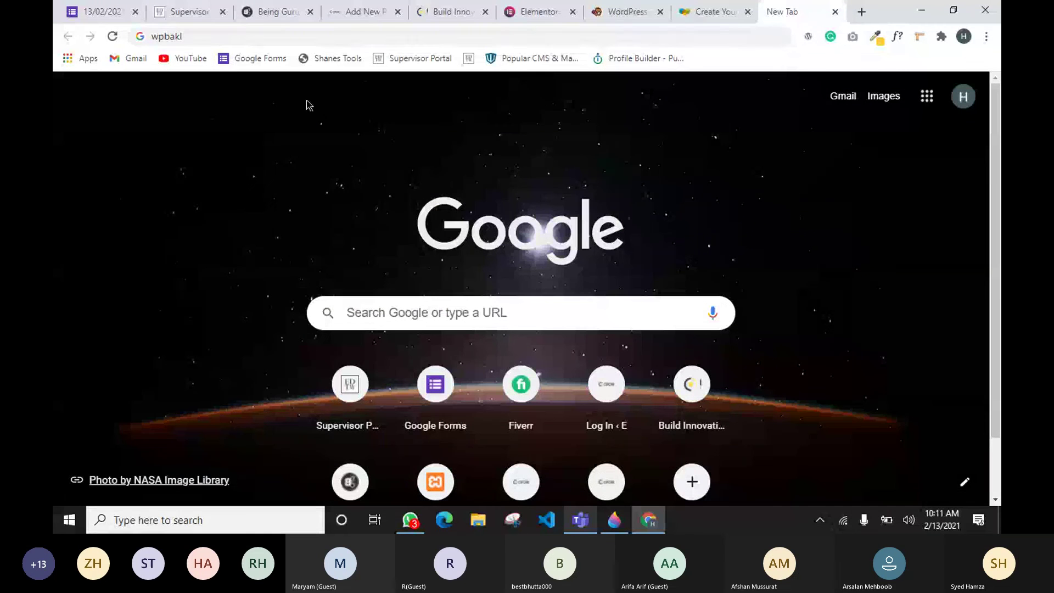
# Search the web for wpbakery and open the WPBakery Page Builder website.
pyautogui.click(227, 40)
pyautogui.write('wpba')
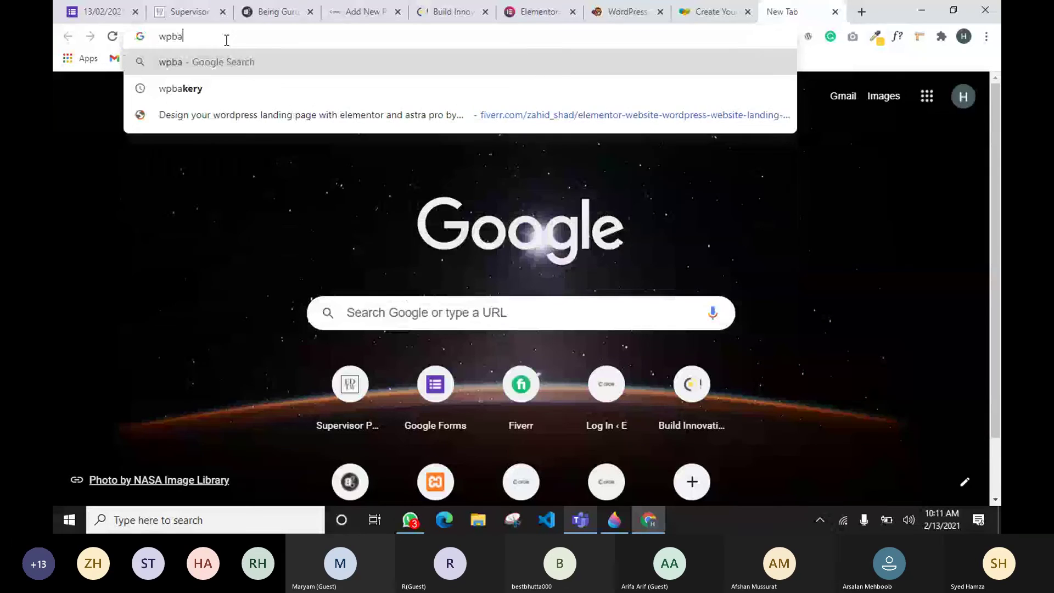
pyautogui.click(181, 88)
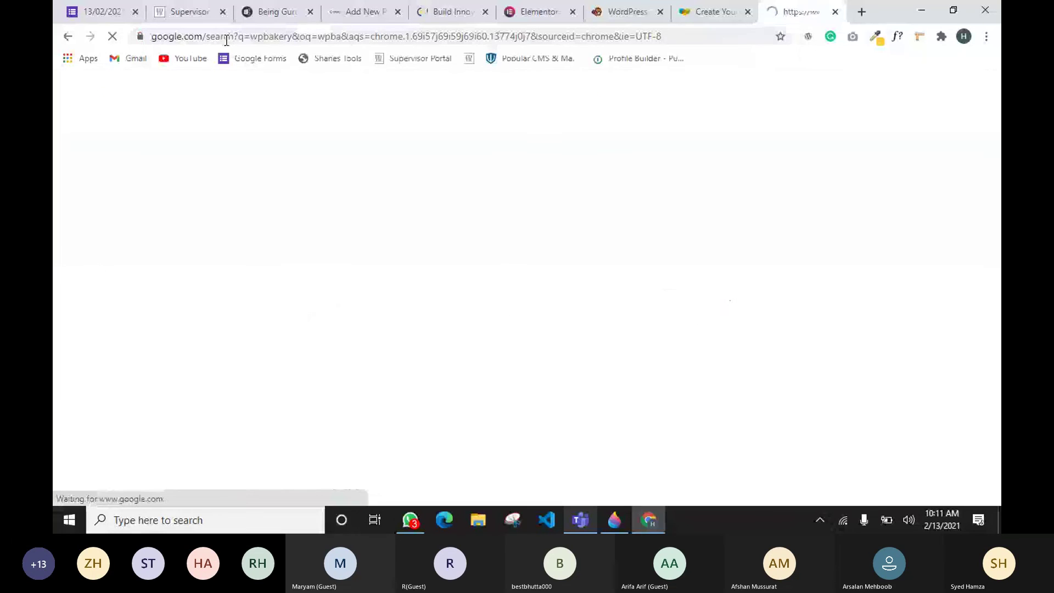
pyautogui.click(241, 220)
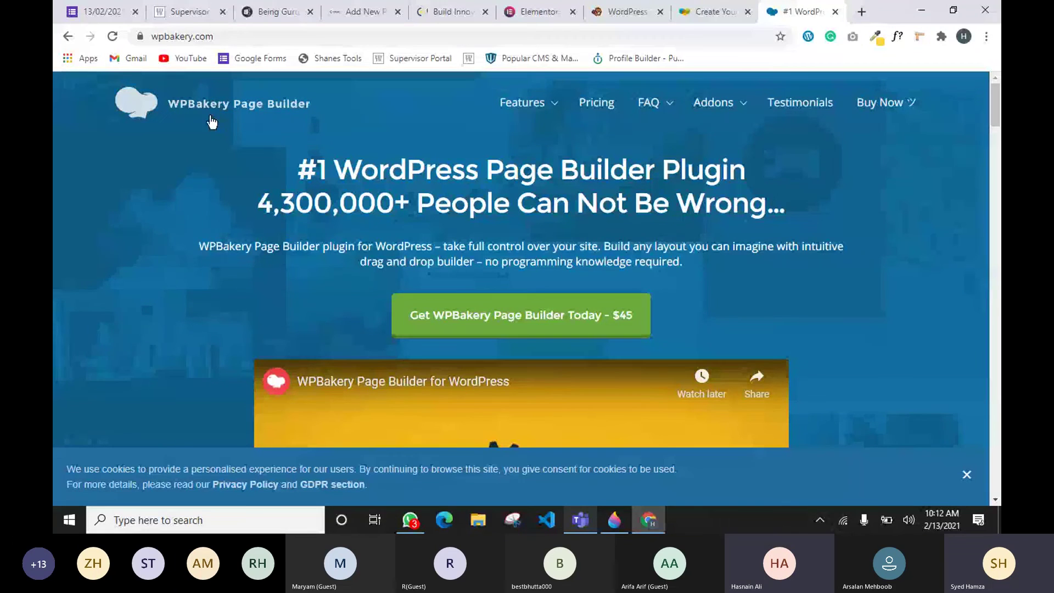
pyautogui.scroll(-1, 384, 274)
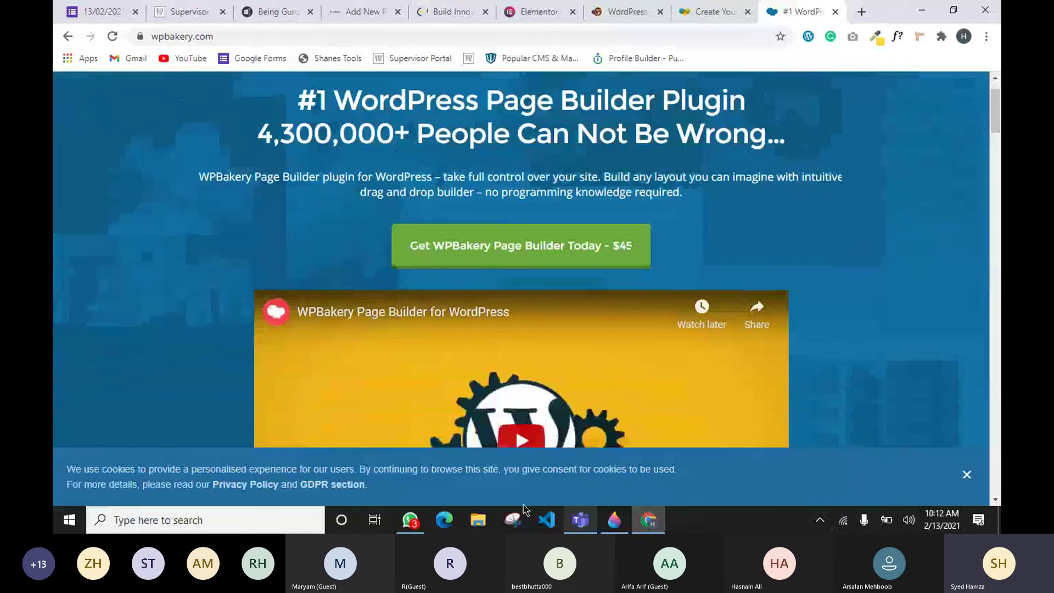
# Check the participants in the Teams meeting window and minimize it.
pyautogui.click(580, 520)
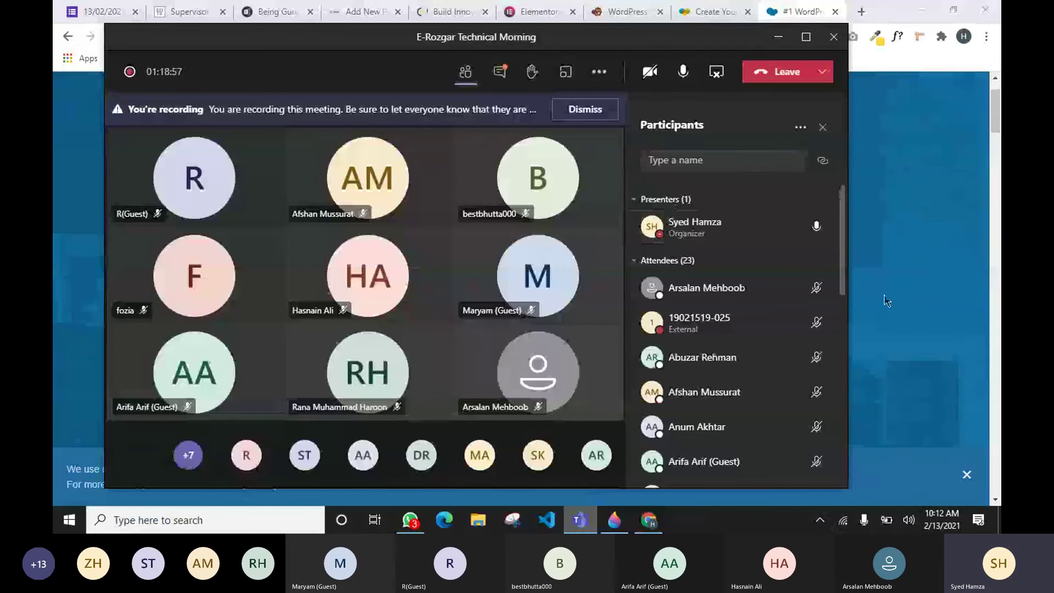
pyautogui.click(843, 265)
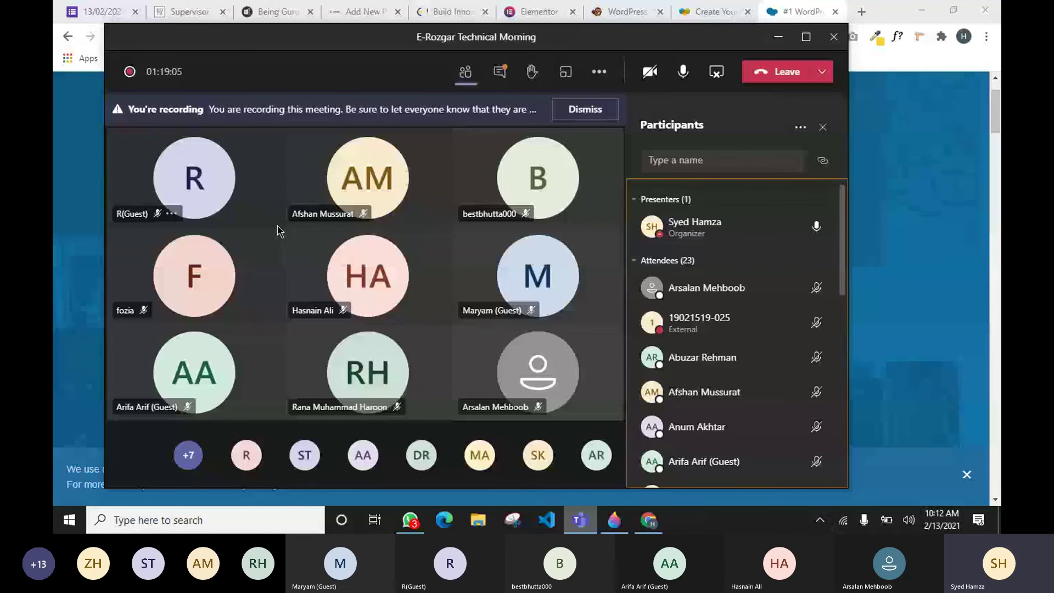
pyautogui.click(778, 37)
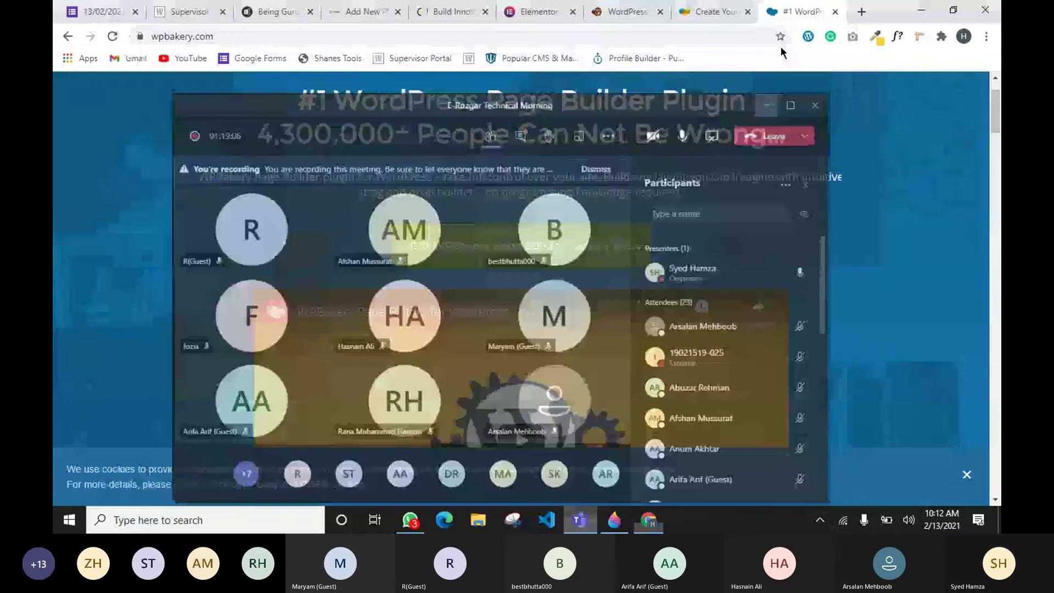
# Examine the WPBakery homepage's feature sections, from the front end and back end page builder down to online support.
pyautogui.scroll(-4, 457, 268)
pyautogui.scroll(1, 457, 267)
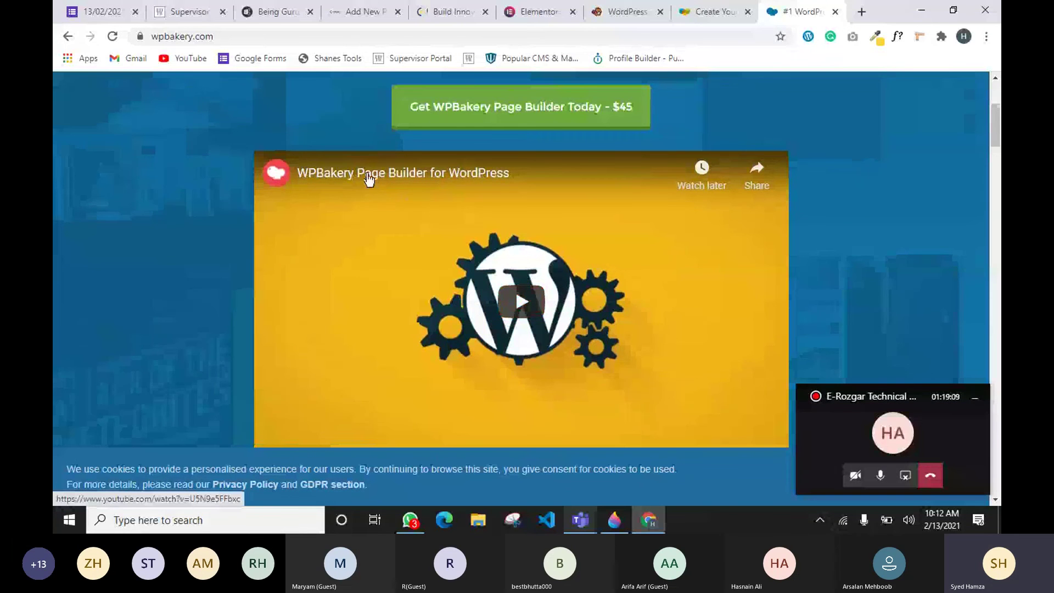
pyautogui.scroll(-15, 460, 338)
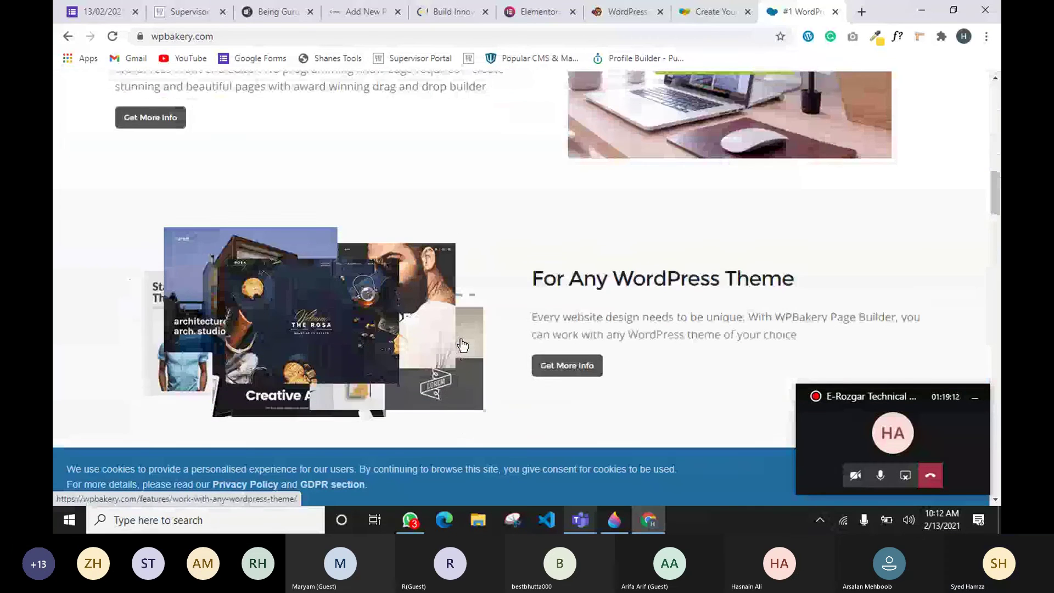
pyautogui.scroll(2, 678, 282)
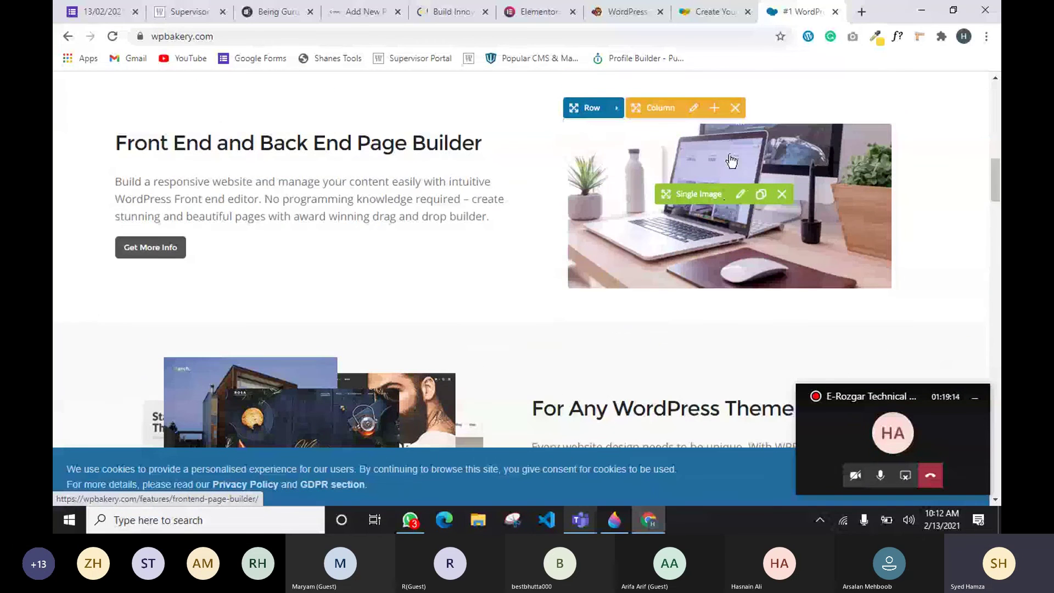
pyautogui.scroll(-3, 730, 181)
pyautogui.scroll(3, 736, 187)
pyautogui.scroll(-3, 747, 198)
pyautogui.scroll(-12, 430, 257)
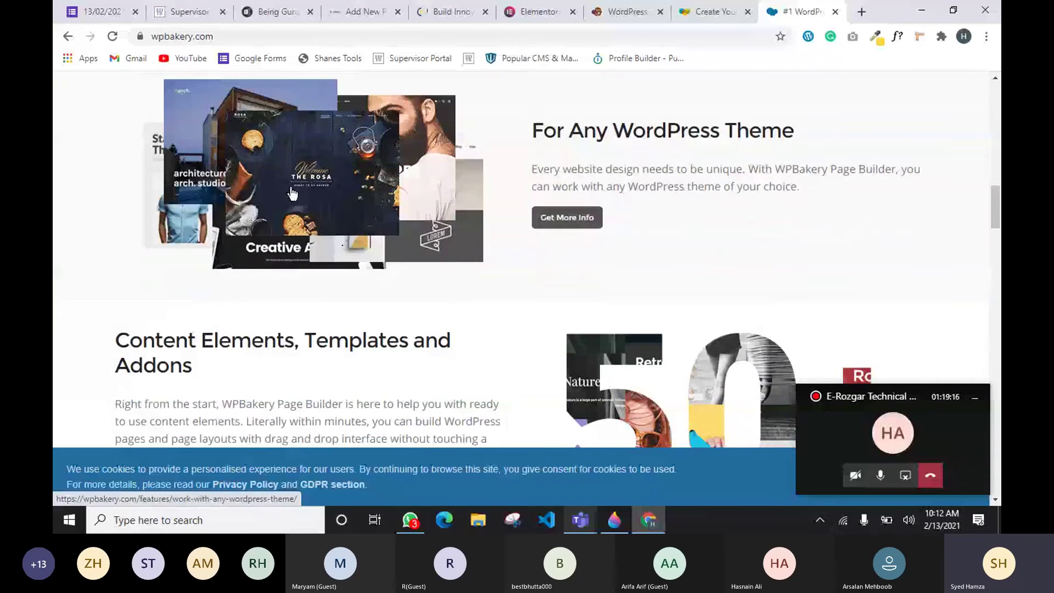
pyautogui.scroll(-4, 767, 309)
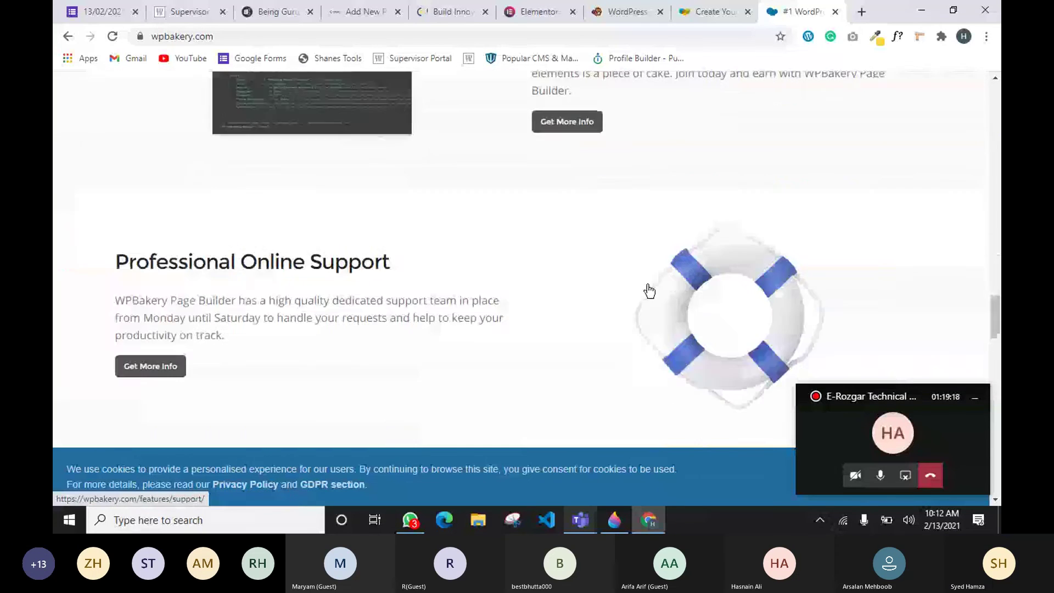
pyautogui.scroll(15, 536, 280)
pyautogui.scroll(10, 639, 344)
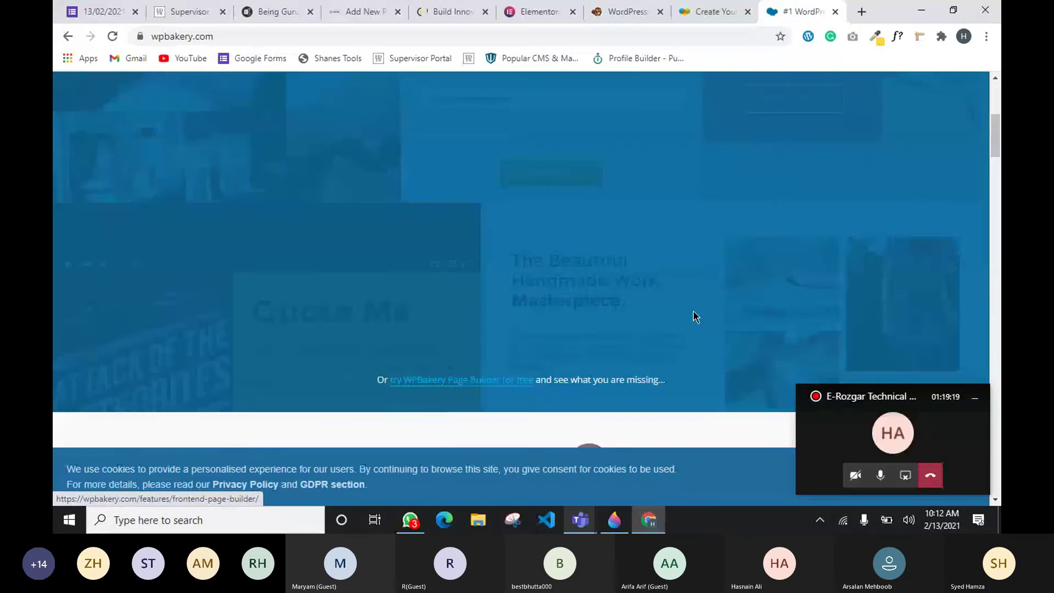
# Search for divi builder in a new browser tab and open the Elegant Themes Divi gallery page.
pyautogui.click(861, 12)
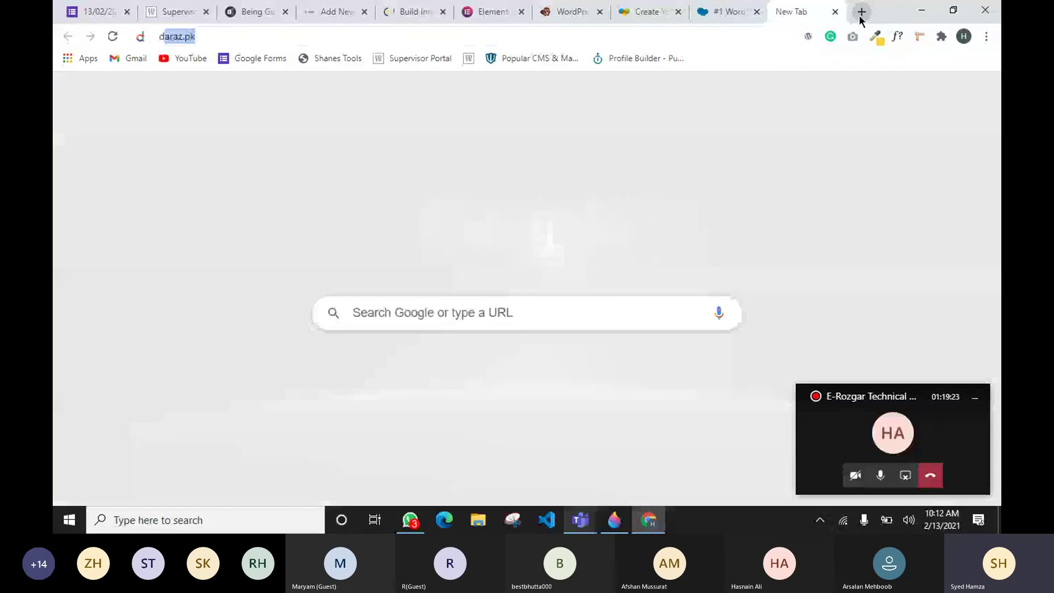
pyautogui.write('divi')
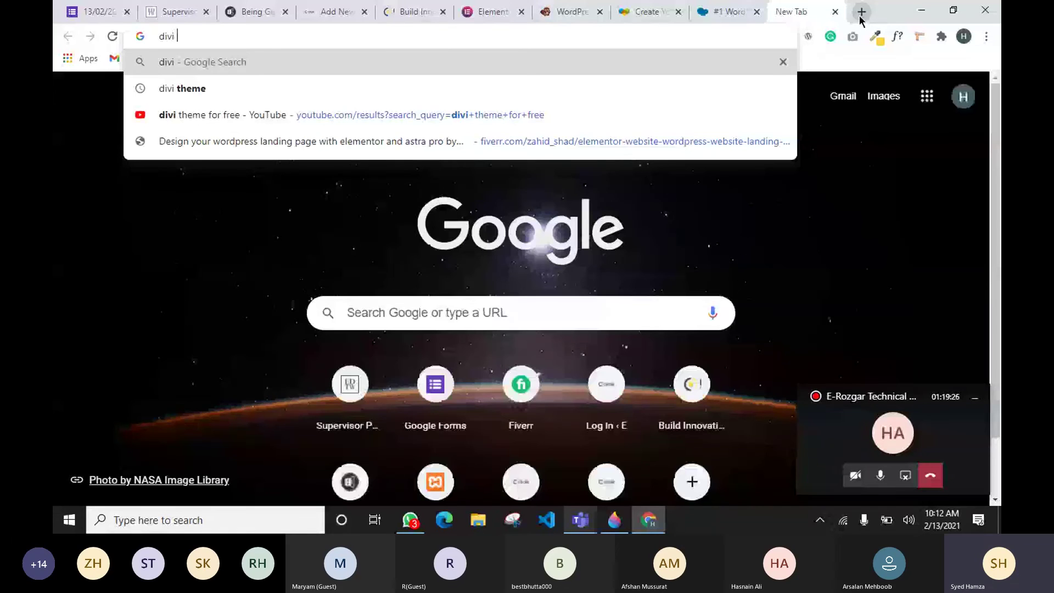
pyautogui.write(' builder')
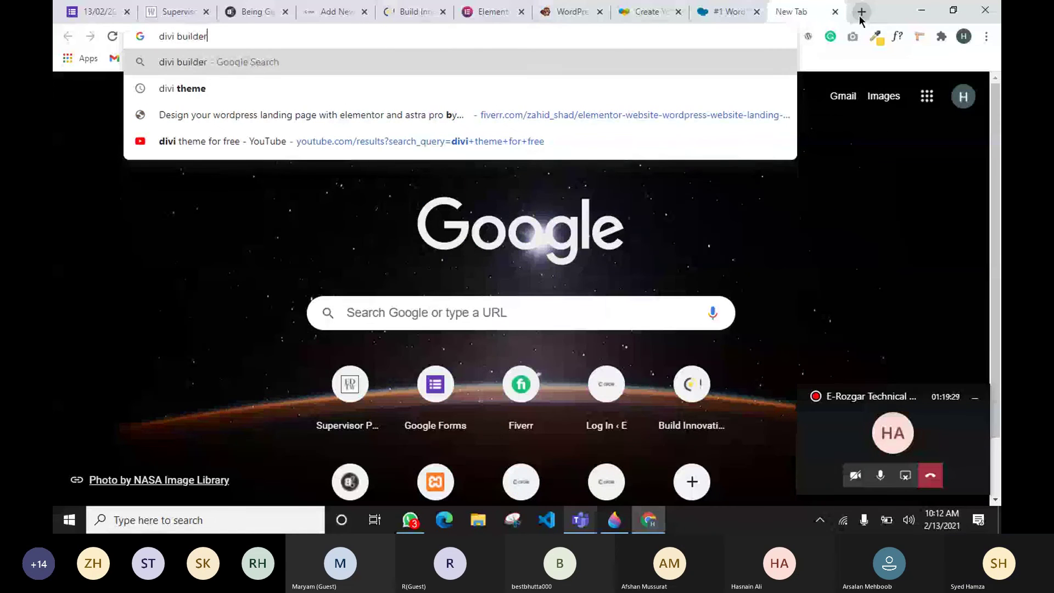
pyautogui.press('Return')
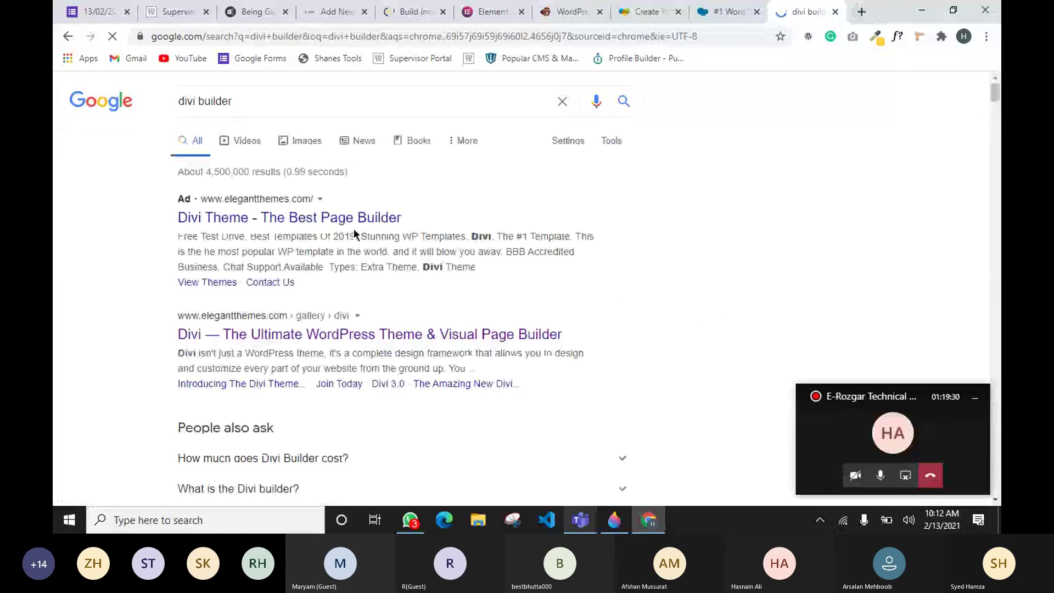
pyautogui.click(426, 333)
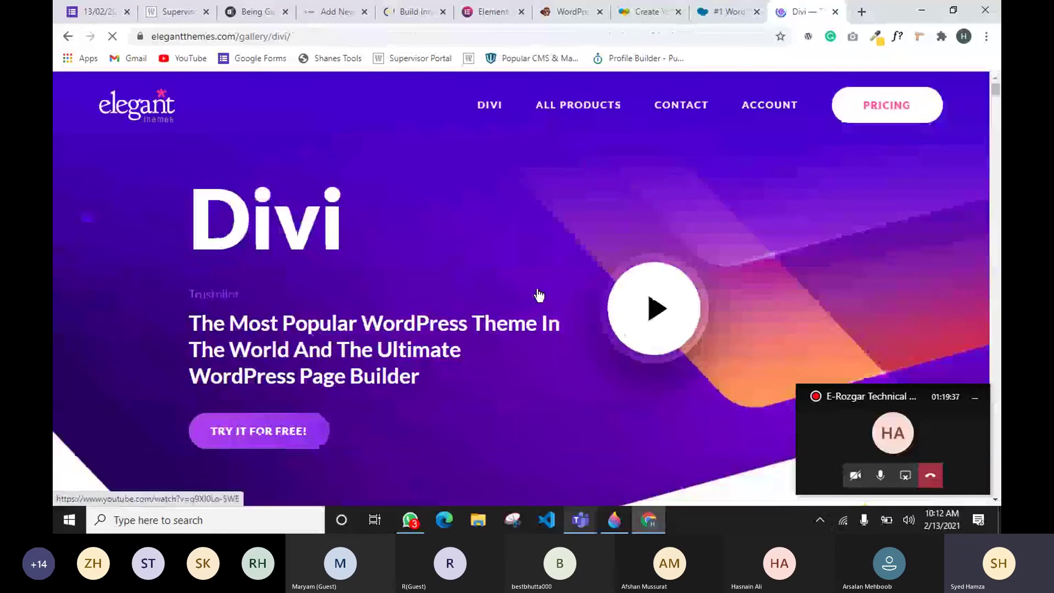
# Examine the Build Visually section of the Divi page and its visual builder demo video.
pyautogui.scroll(-10, 527, 291)
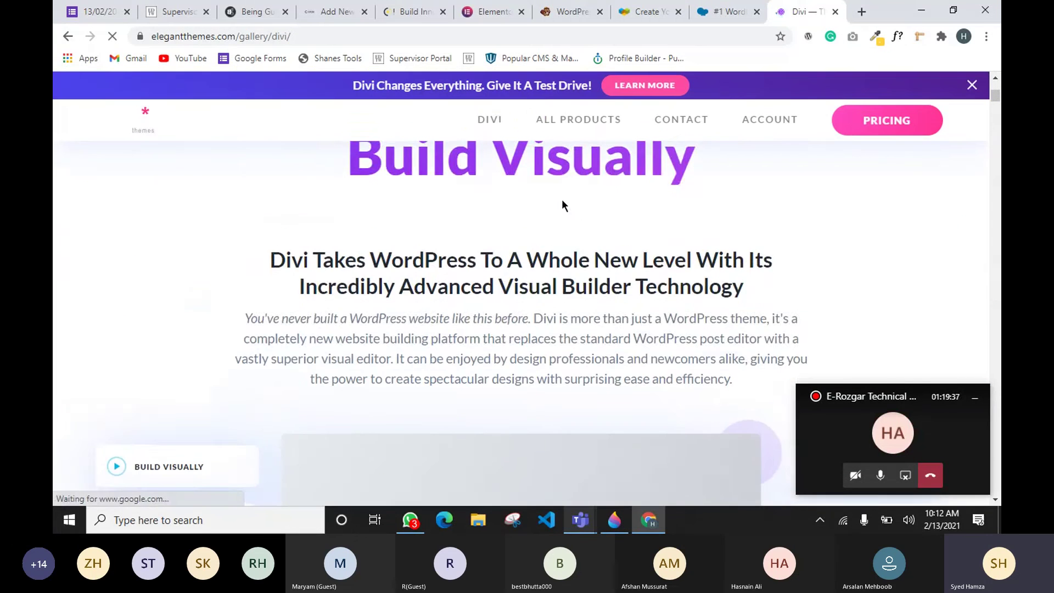
pyautogui.scroll(-5, 236, 268)
pyautogui.scroll(3, 254, 323)
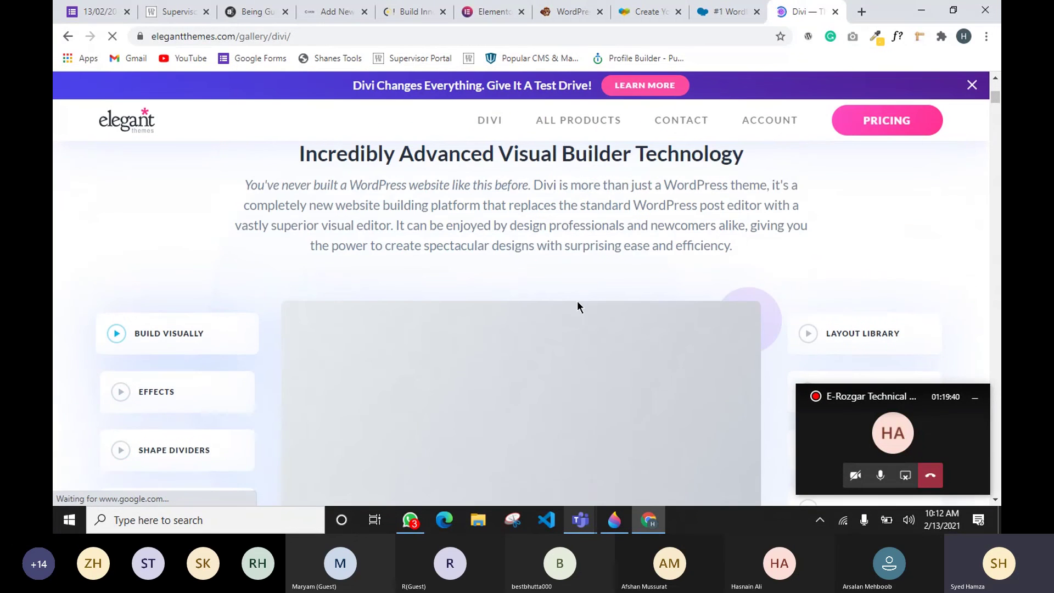
pyautogui.scroll(3, 578, 301)
pyautogui.scroll(-8, 743, 296)
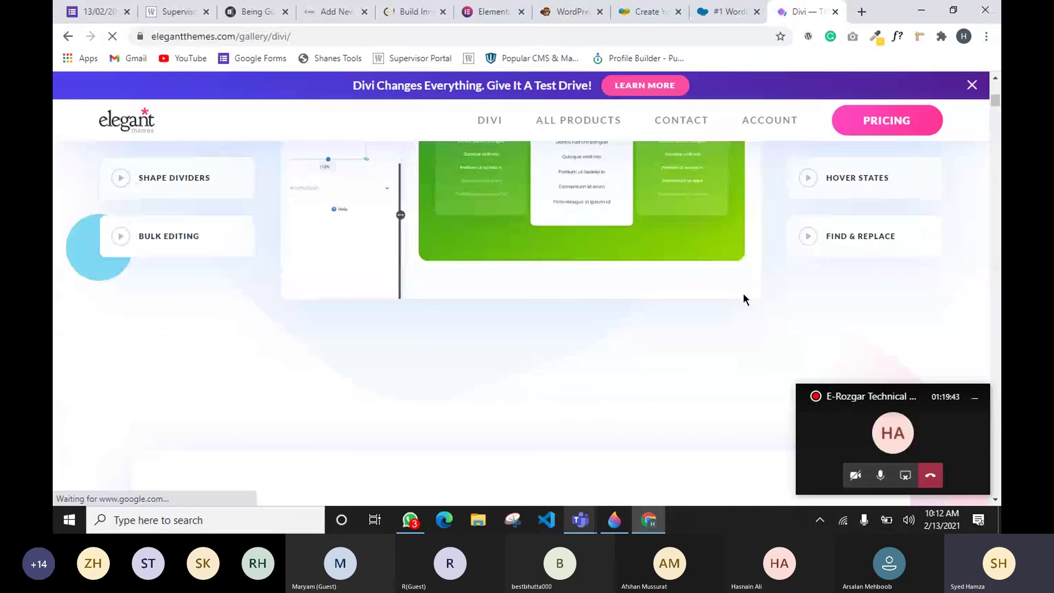
pyautogui.scroll(4, 545, 296)
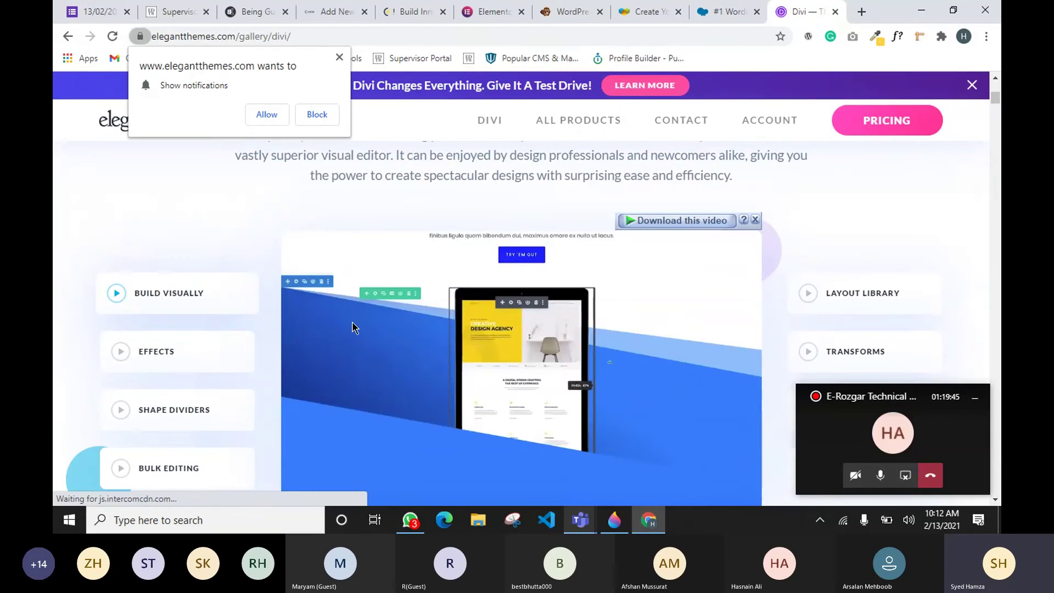
pyautogui.scroll(-1, 353, 327)
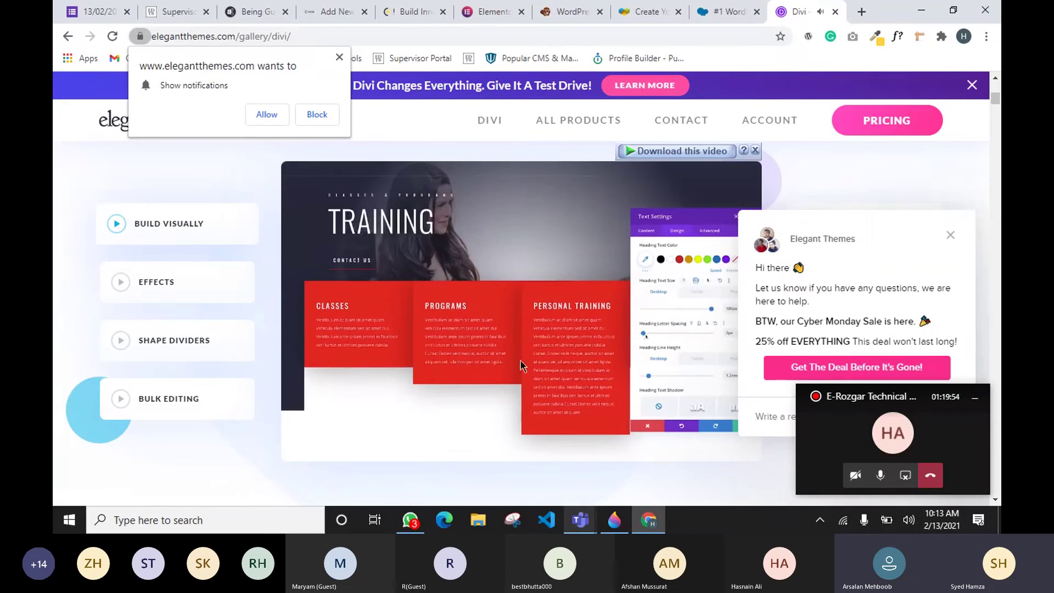
# Dismiss the Elegant Themes chat message and the promotional banner on the Divi page.
pyautogui.click(949, 238)
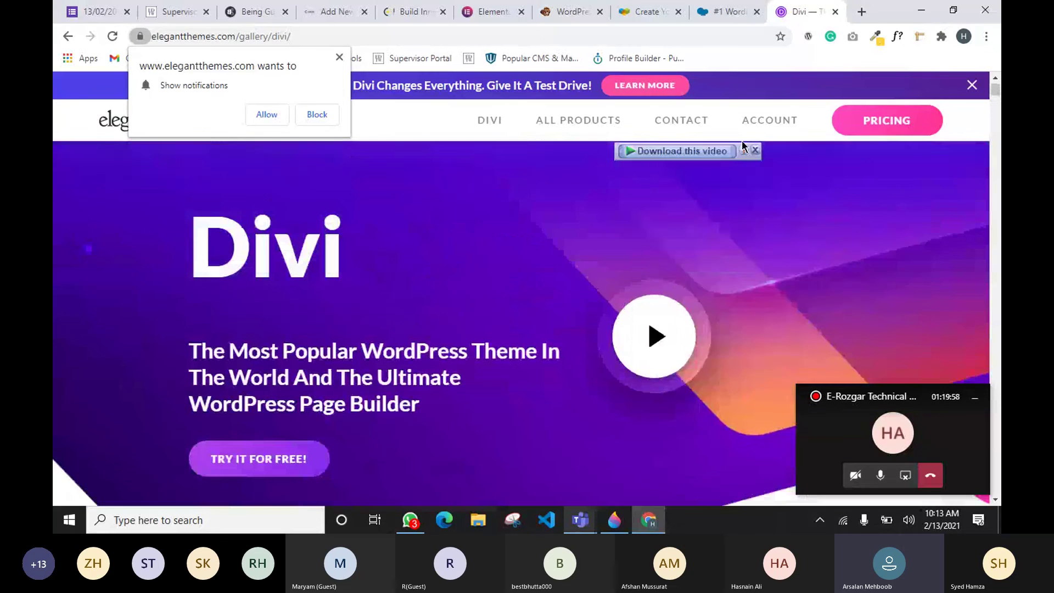
pyautogui.click(972, 85)
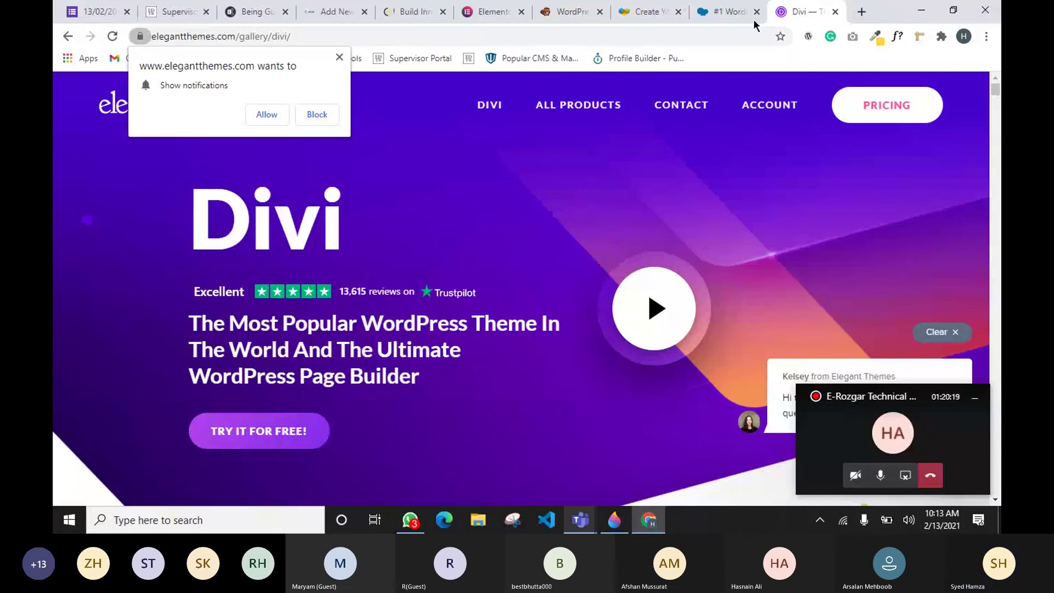
# Search for thrive architect in a new browser tab and open the Thrive Themes page for the Thrive Architect page builder.
pyautogui.click(859, 13)
pyautogui.write('thri')
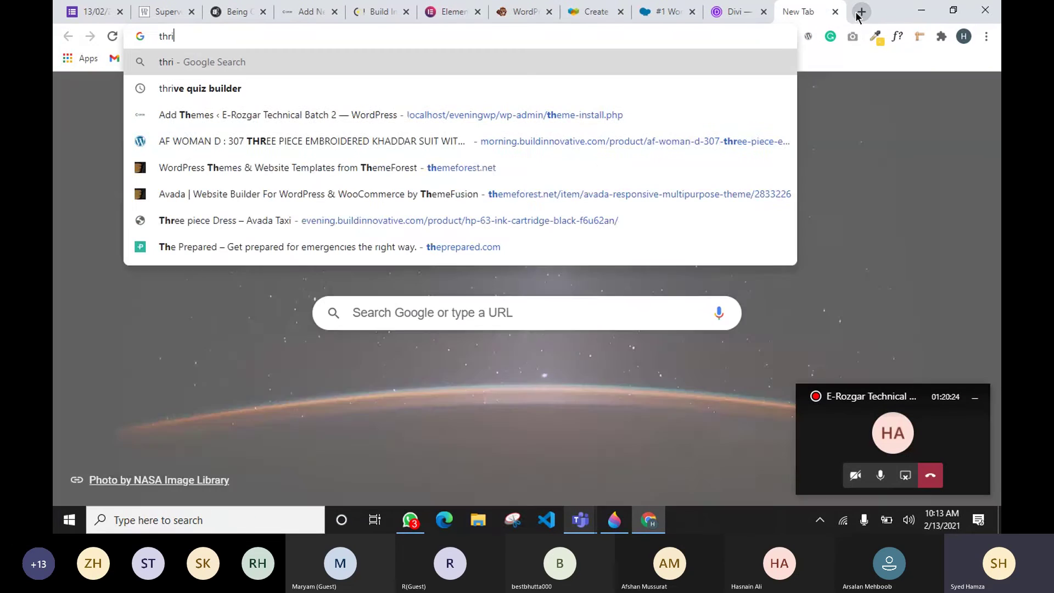
pyautogui.write('ve')
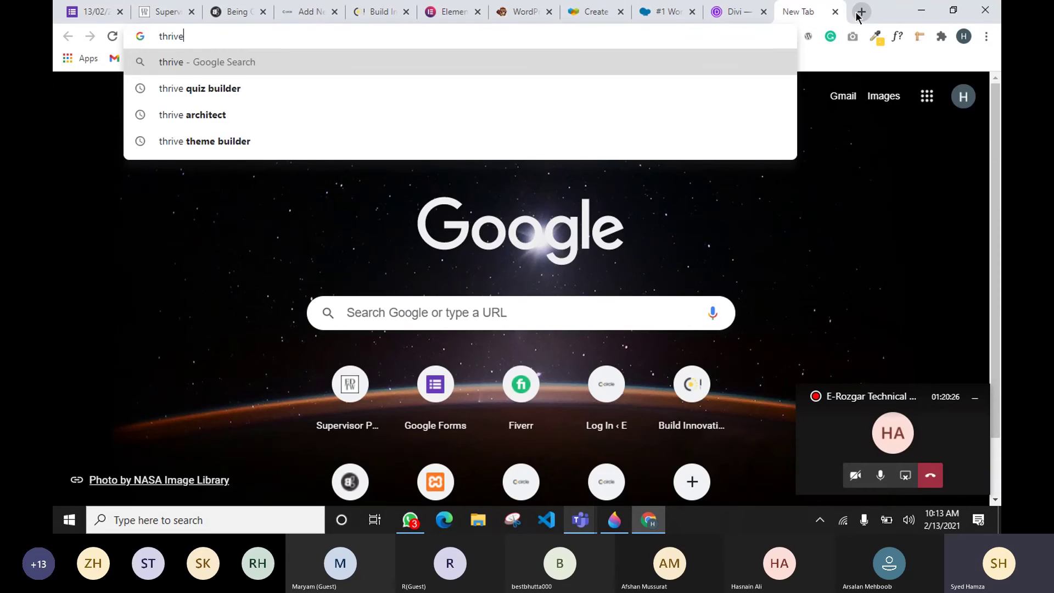
pyautogui.press('Down')
pyautogui.press('Down')
pyautogui.press('Return')
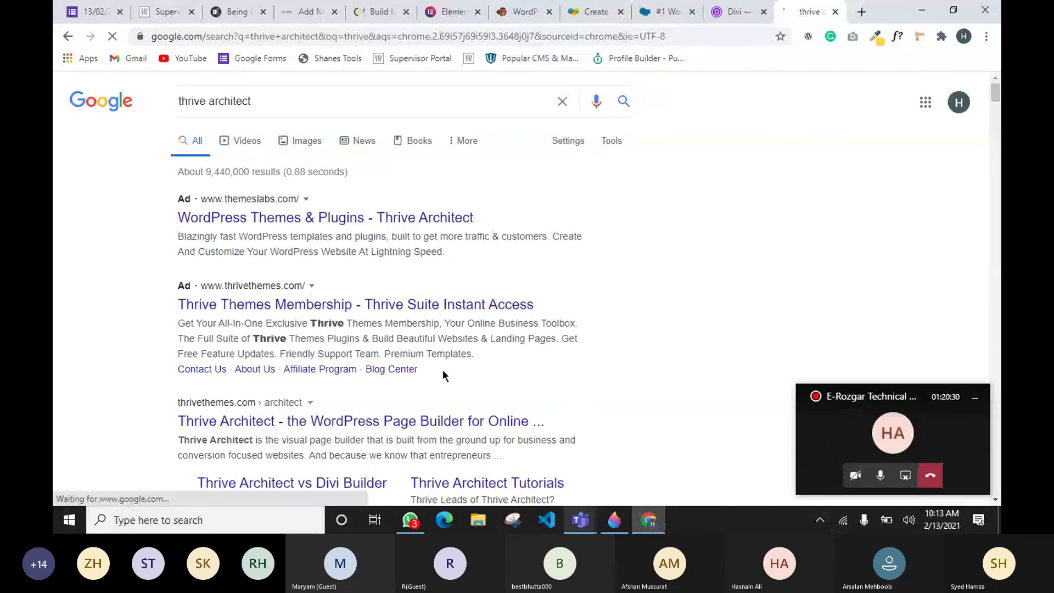
pyautogui.scroll(-1, 442, 370)
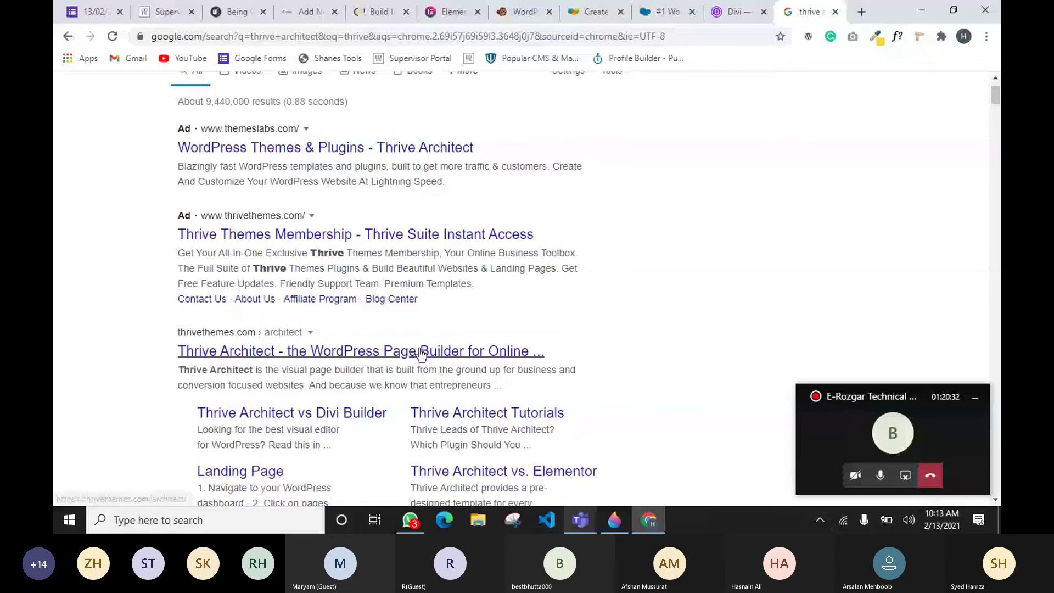
pyautogui.click(429, 357)
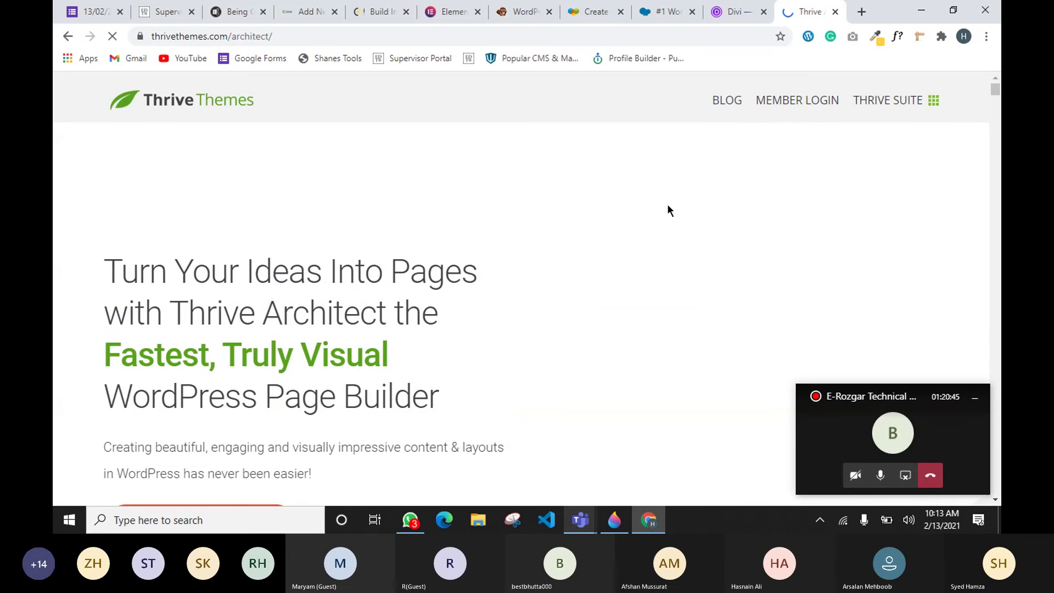
pyautogui.scroll(-5, 724, 196)
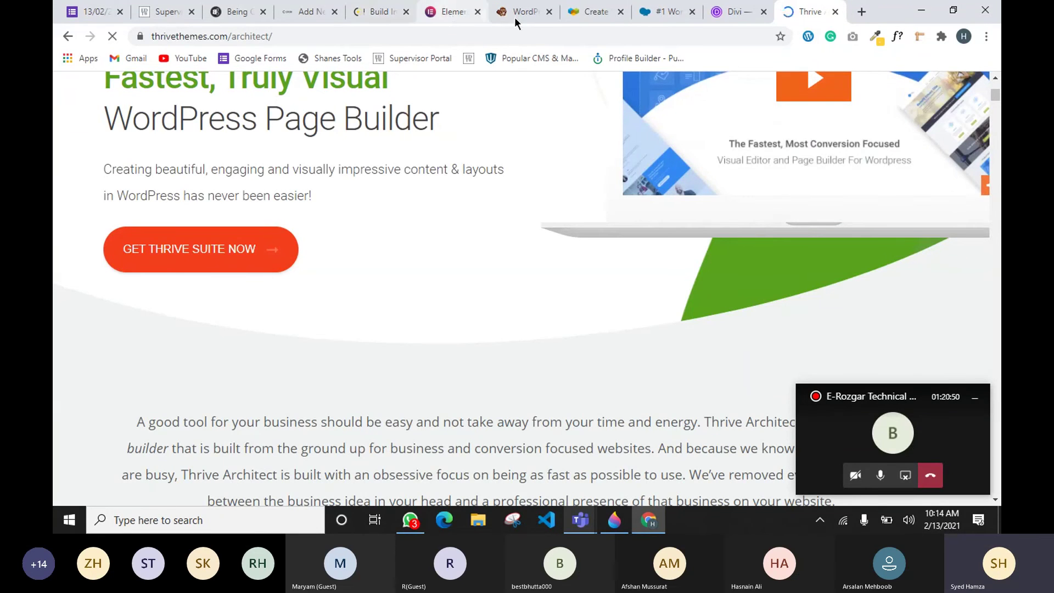
# Search for best wordpress page builder in a new browser tab.
pyautogui.click(862, 12)
pyautogui.write('bes')
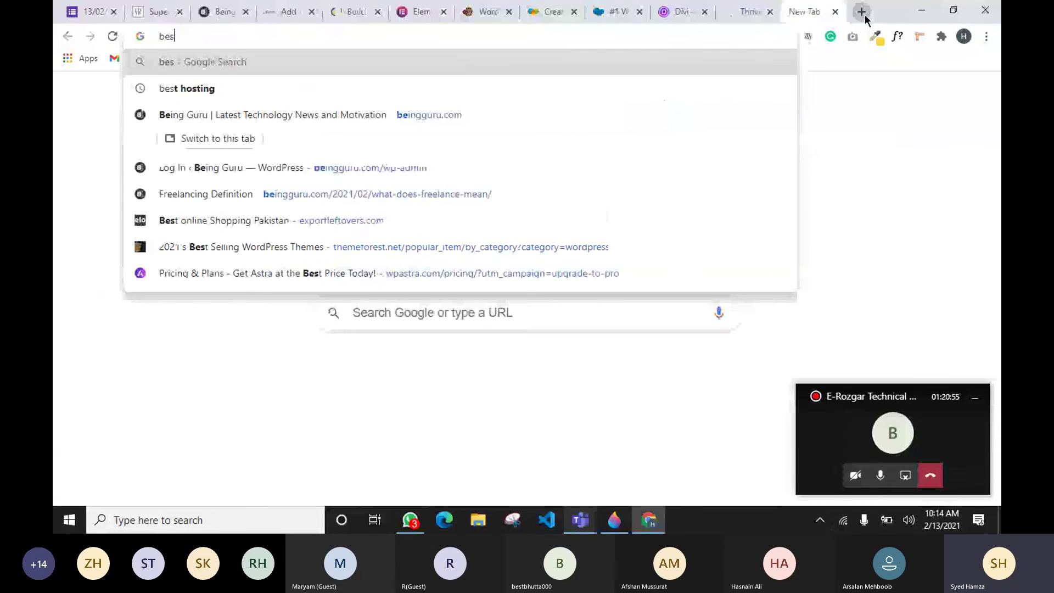
pyautogui.write('t page')
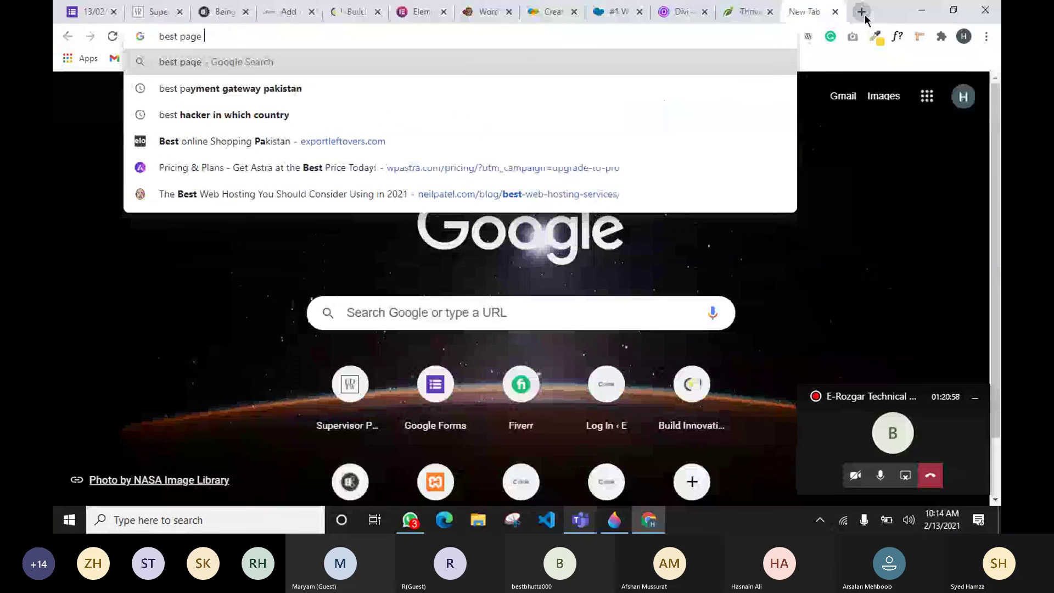
pyautogui.press('BackSpace')
pyautogui.press('BackSpace')
pyautogui.press('BackSpace')
pyautogui.press('BackSpace')
pyautogui.write('word')
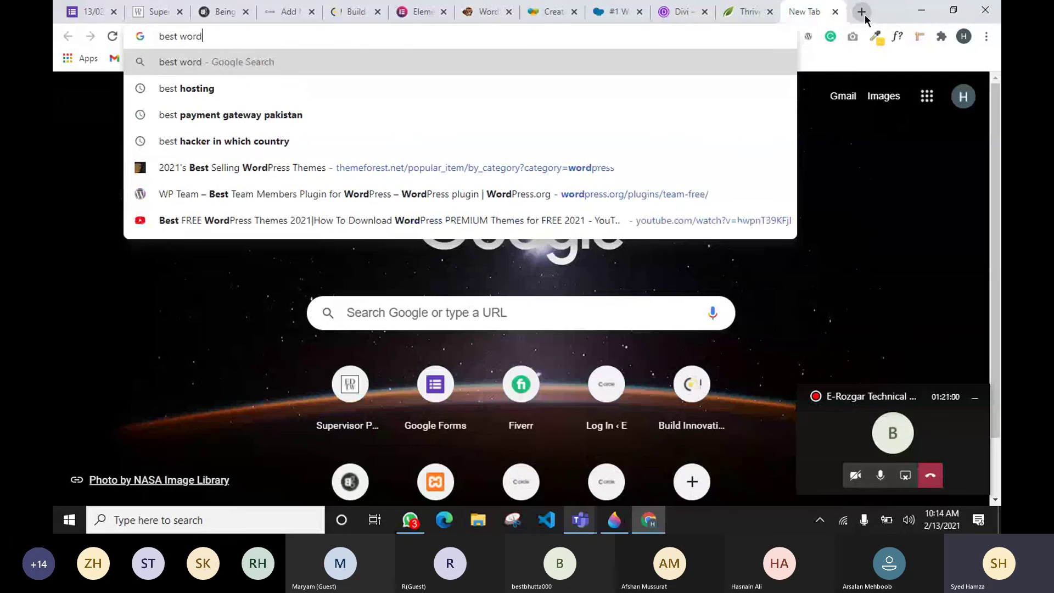
pyautogui.write('press page')
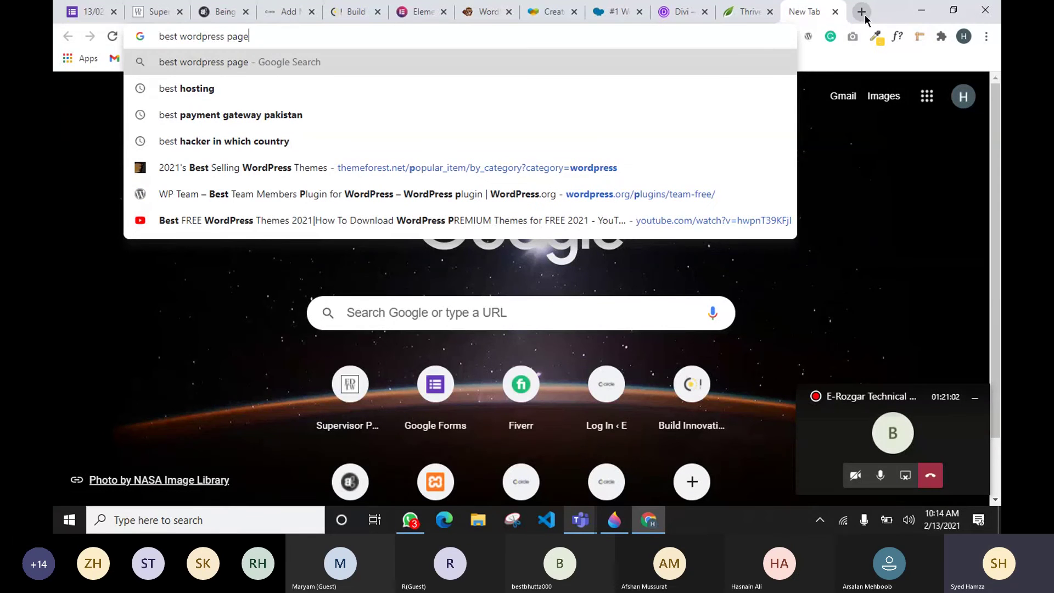
pyautogui.write(' builde')
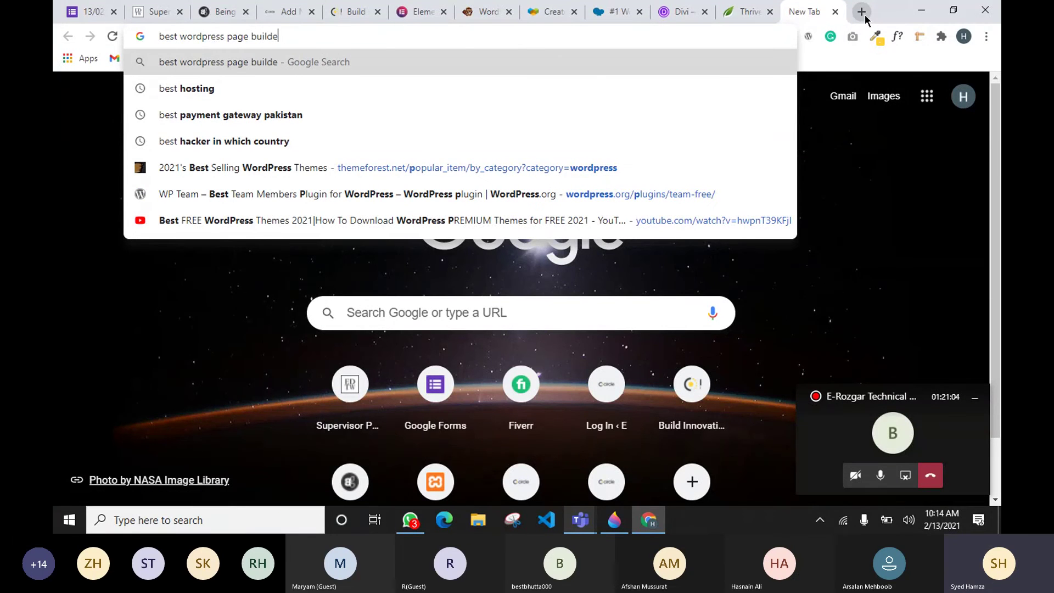
pyautogui.write('r')
pyautogui.press('Return')
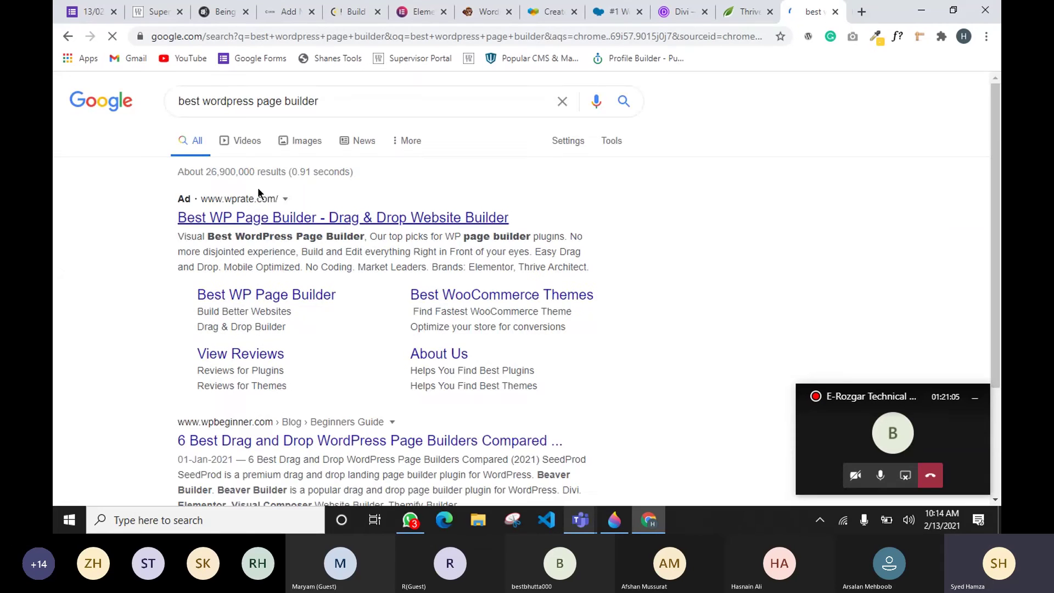
# Open the WPBeginner and aThemes page builder comparison articles from the search results in separate background tabs.
pyautogui.scroll(-3, 258, 187)
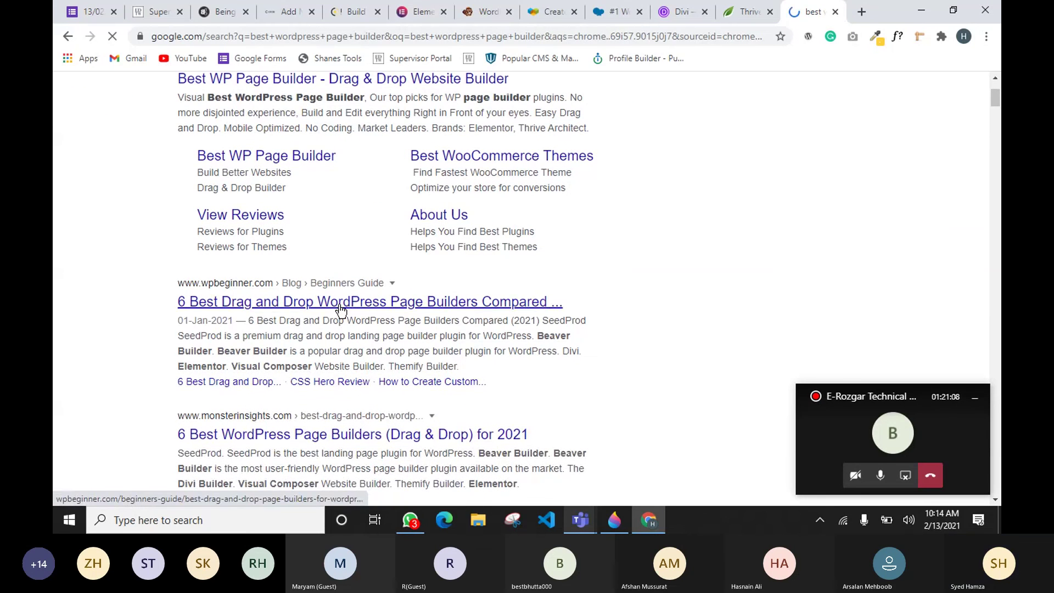
pyautogui.middleClick(338, 307)
pyautogui.scroll(-2, 181, 365)
pyautogui.scroll(-4, 198, 365)
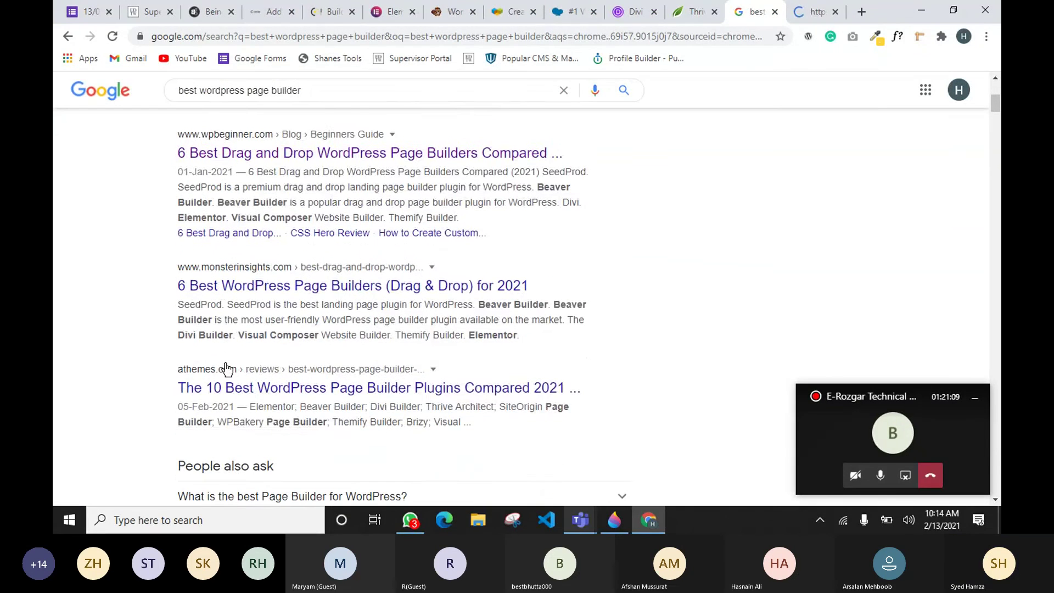
pyautogui.middleClick(289, 329)
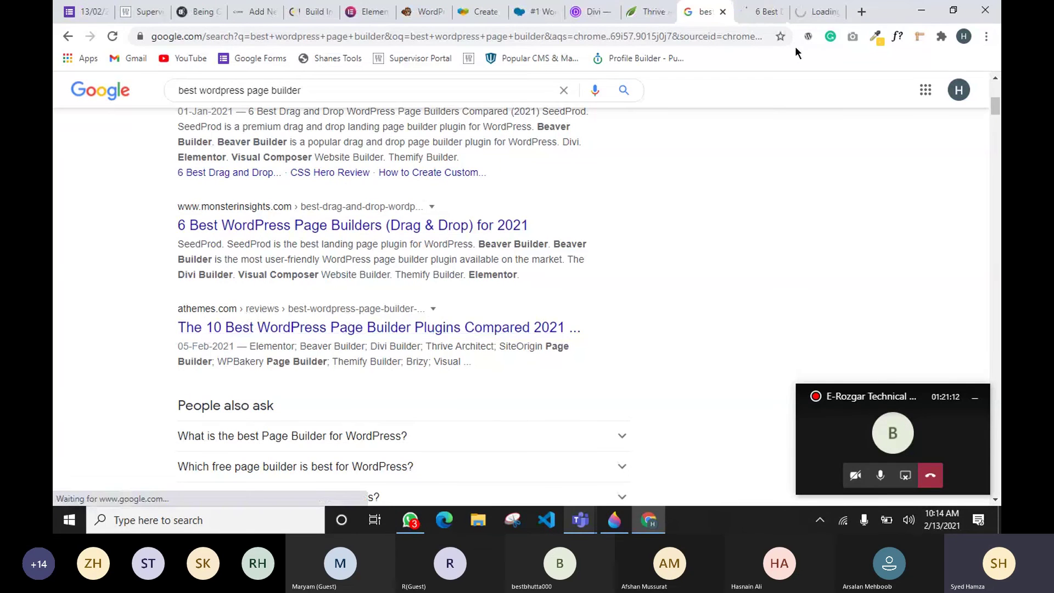
# Examine the WPBeginner article's page builder reviews from SeedProd through Themify Builder, and dismiss the site's notification request.
pyautogui.click(763, 11)
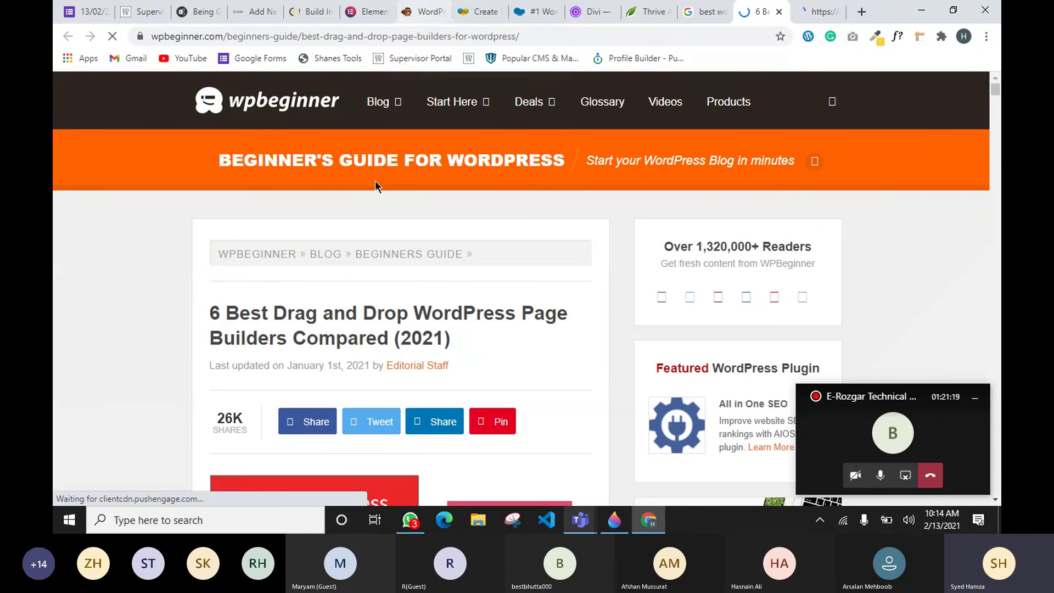
pyautogui.scroll(-15, 179, 313)
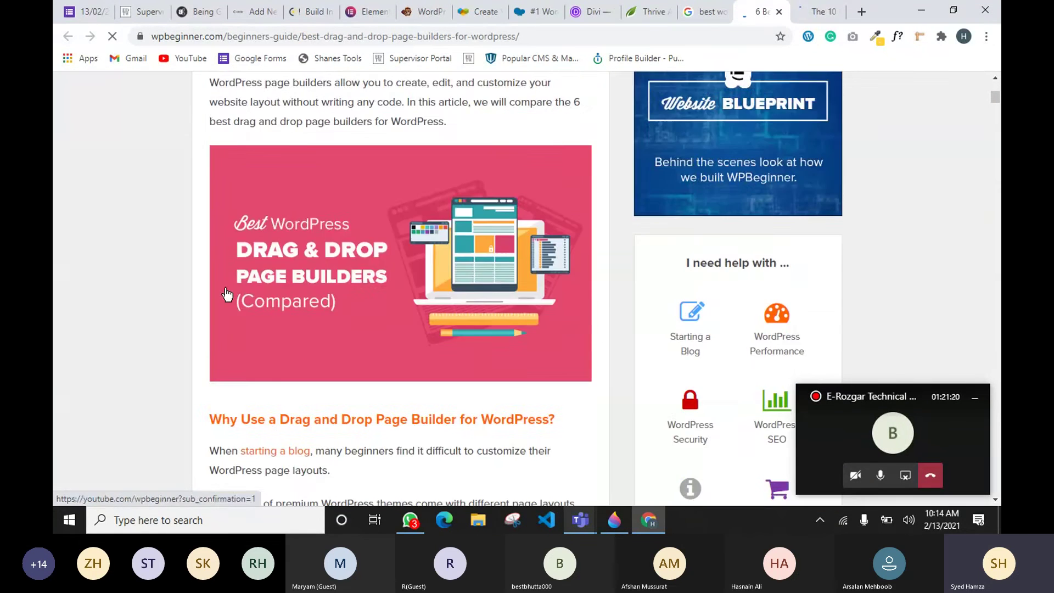
pyautogui.scroll(-5, 225, 287)
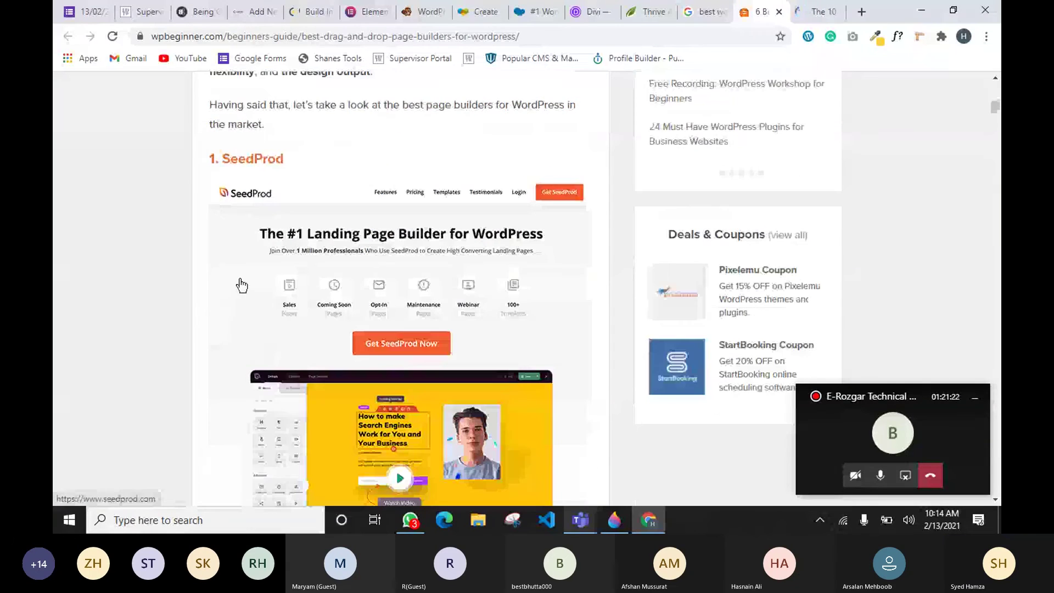
pyautogui.scroll(-20, 268, 207)
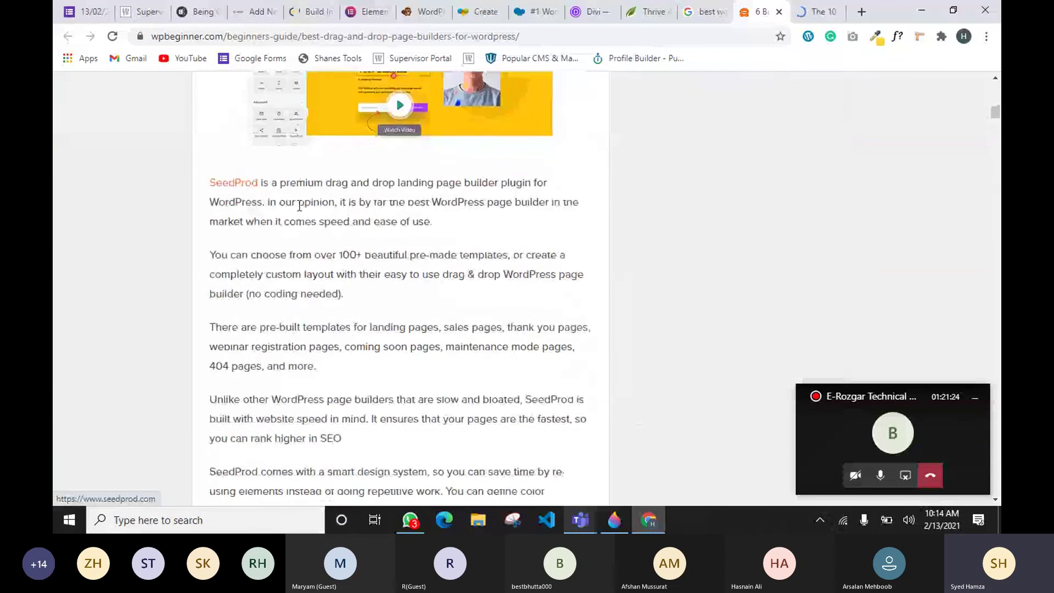
pyautogui.scroll(-10, 299, 205)
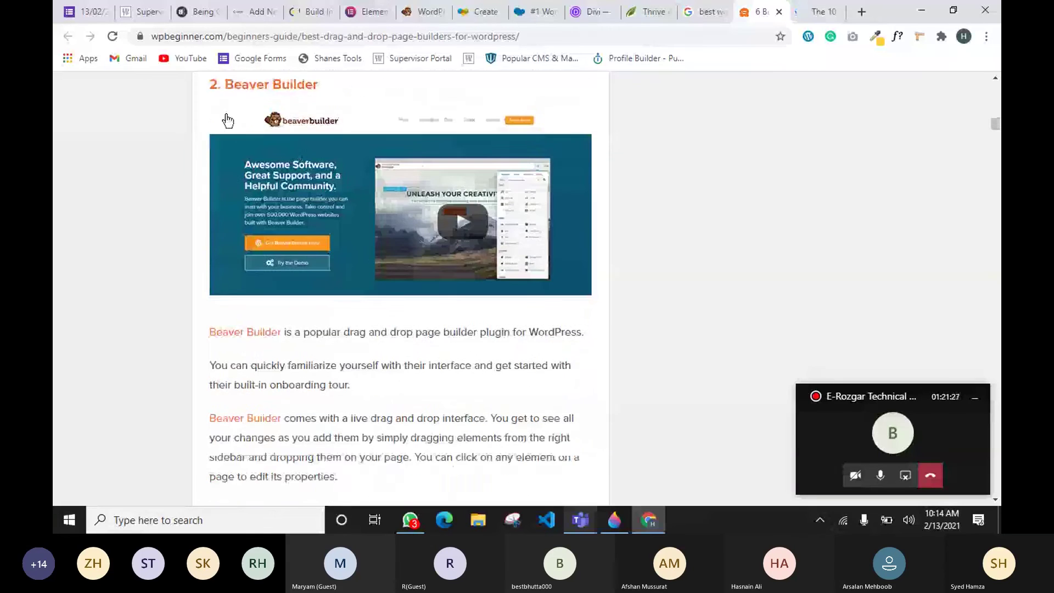
pyautogui.scroll(-6, 287, 219)
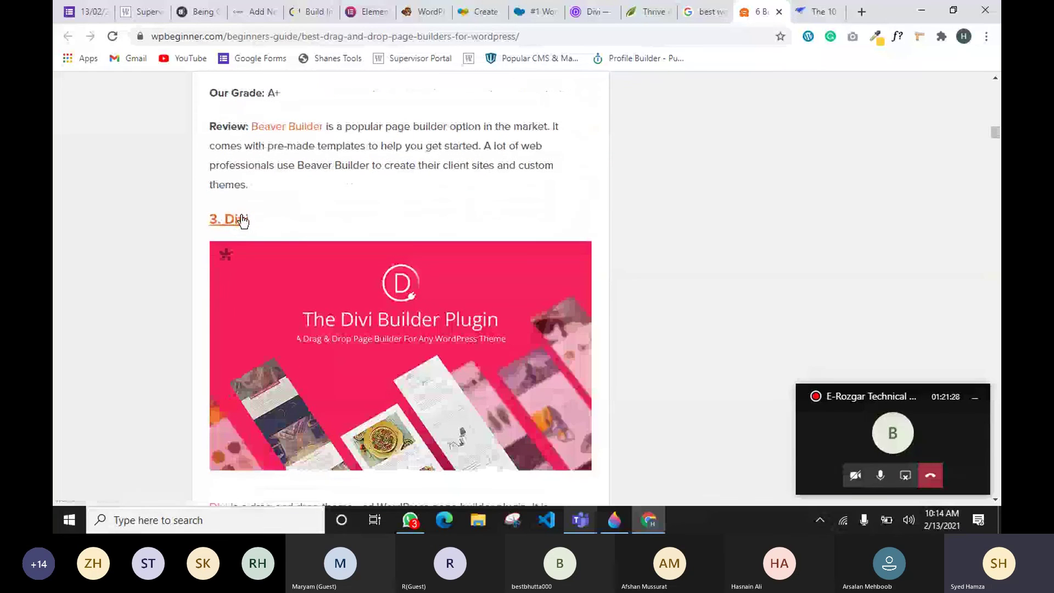
pyautogui.scroll(-6, 255, 222)
pyautogui.scroll(-16, 256, 222)
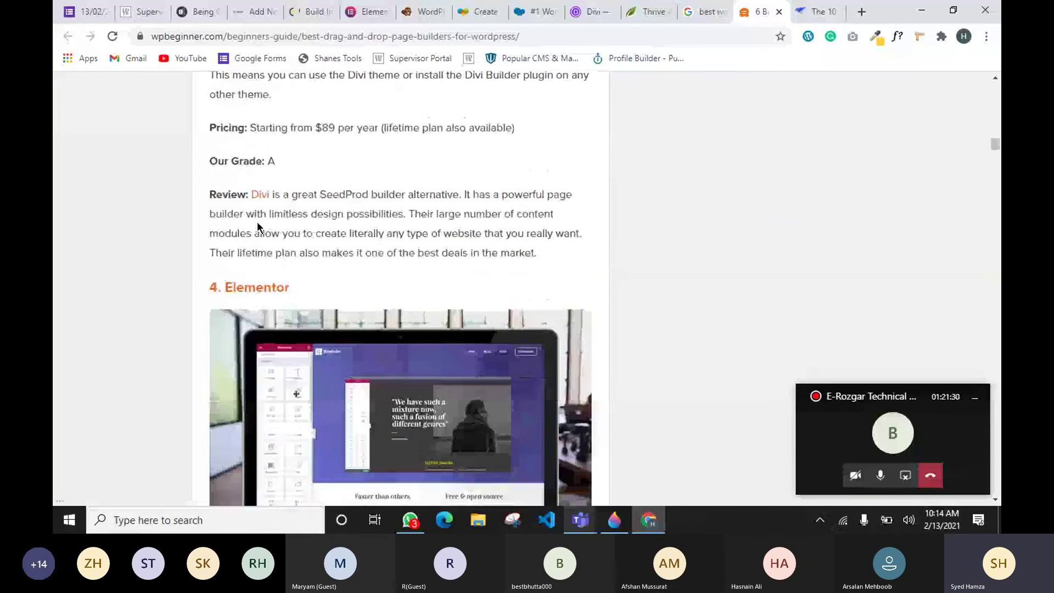
pyautogui.scroll(-10, 258, 219)
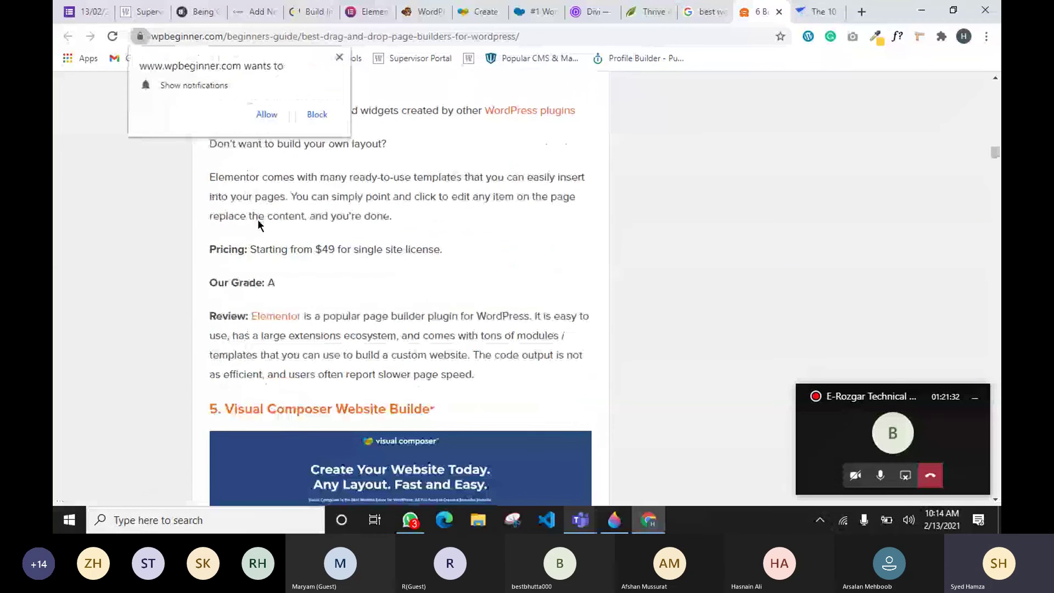
pyautogui.scroll(-20, 368, 285)
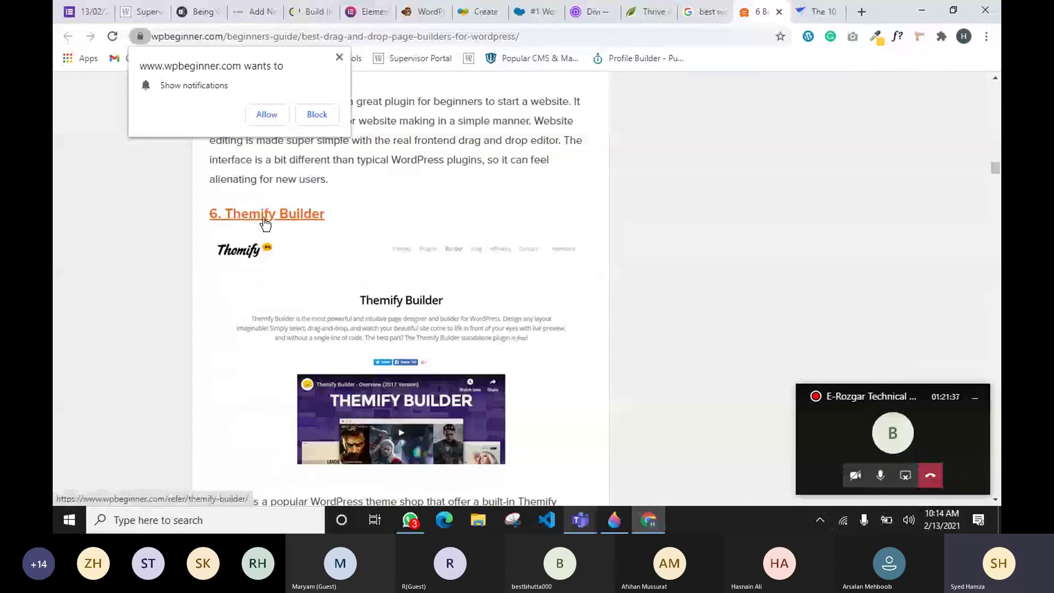
pyautogui.scroll(-3, 364, 273)
pyautogui.scroll(-15, 386, 267)
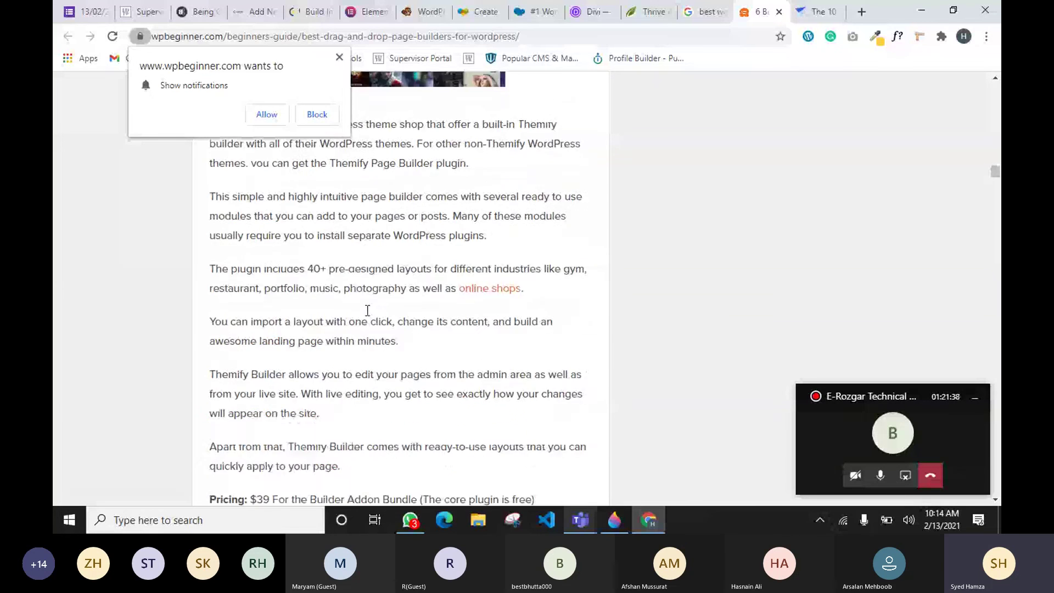
pyautogui.scroll(-15, 361, 308)
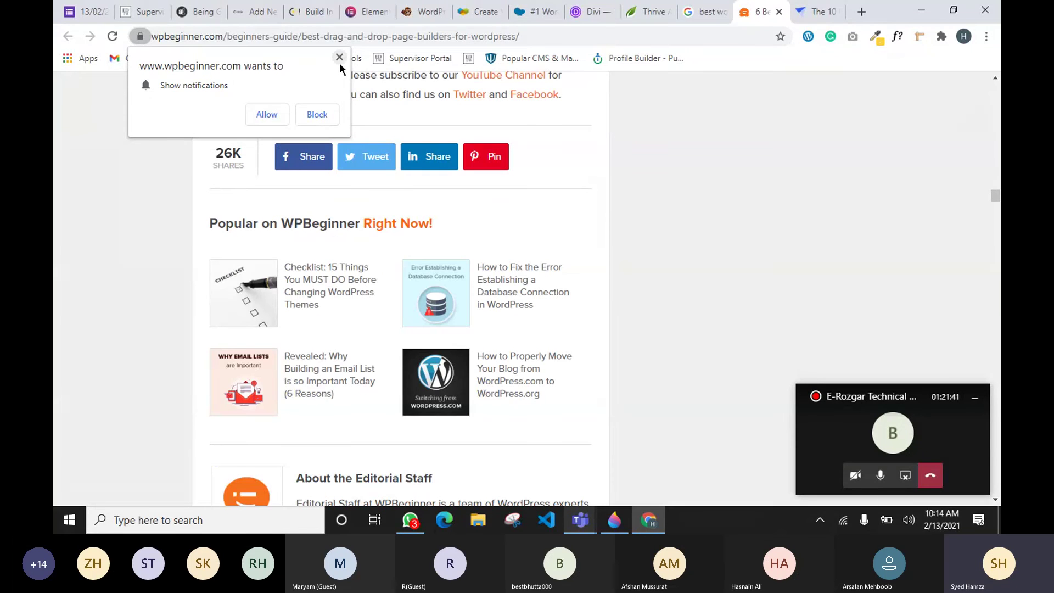
pyautogui.click(340, 57)
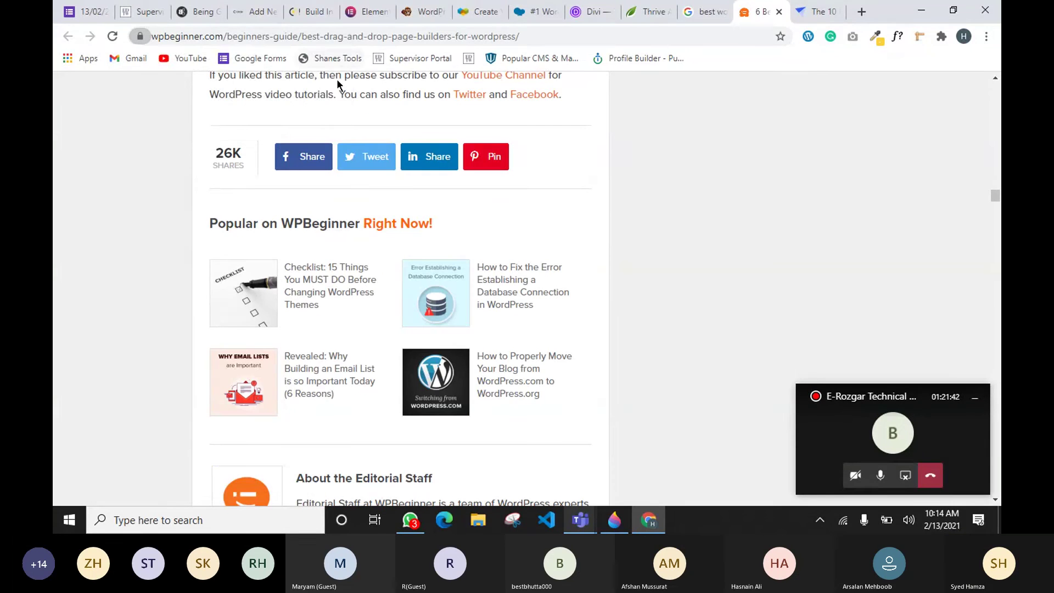
# Check the aThemes article comparing the 10 best page builder plugins and return to the WPBeginner article.
pyautogui.click(817, 11)
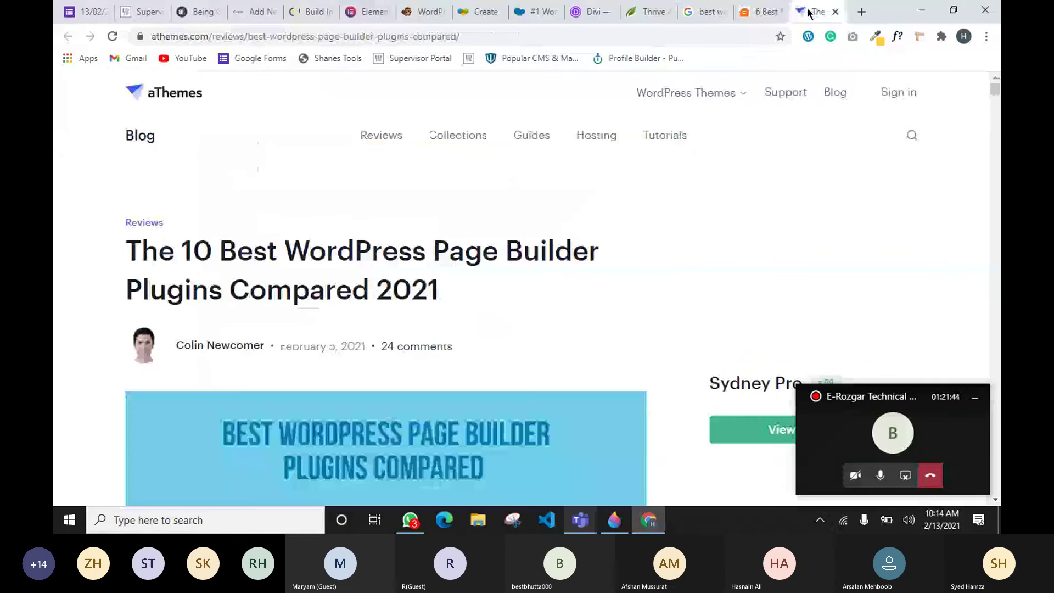
pyautogui.click(767, 12)
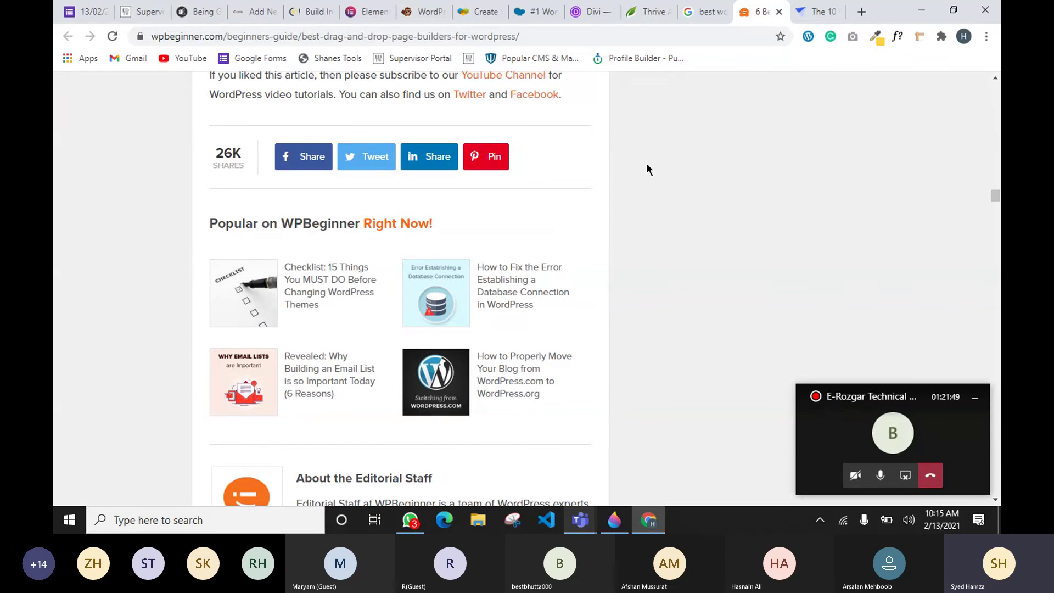
pyautogui.scroll(6, 623, 208)
# Revisit the open Elementor, Divi, WPBakery, Visual Composer and Beaver Builder websites to review the surveyed page builders.
pyautogui.click(365, 12)
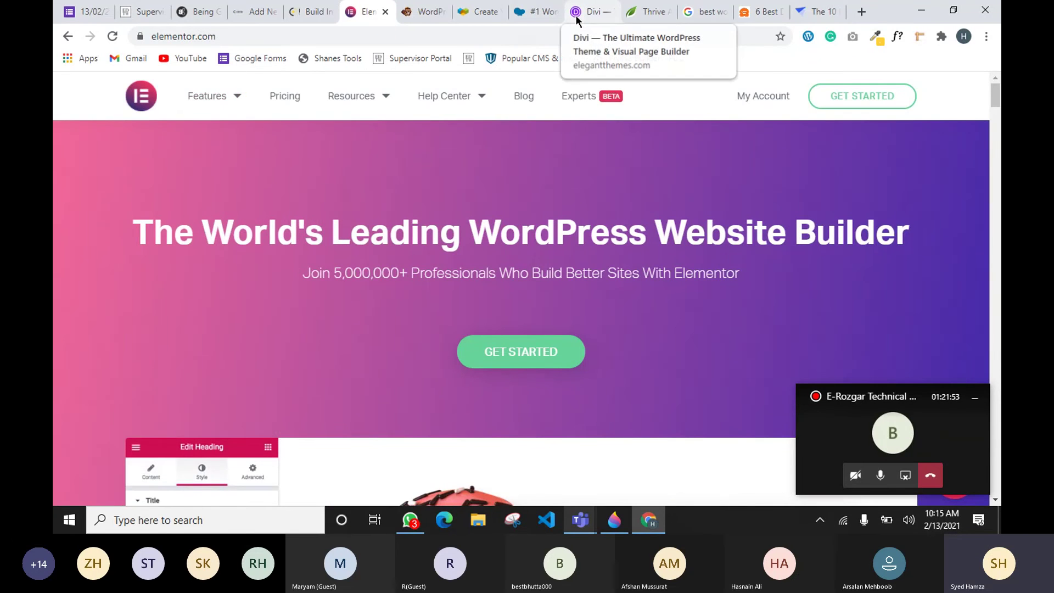
pyautogui.click(576, 15)
pyautogui.click(535, 12)
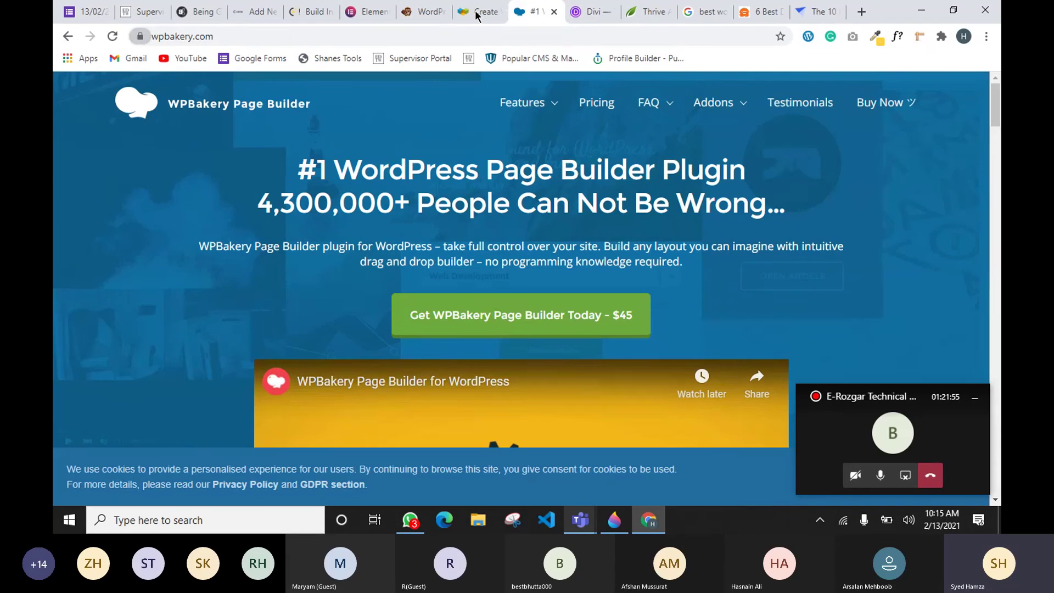
pyautogui.click(473, 15)
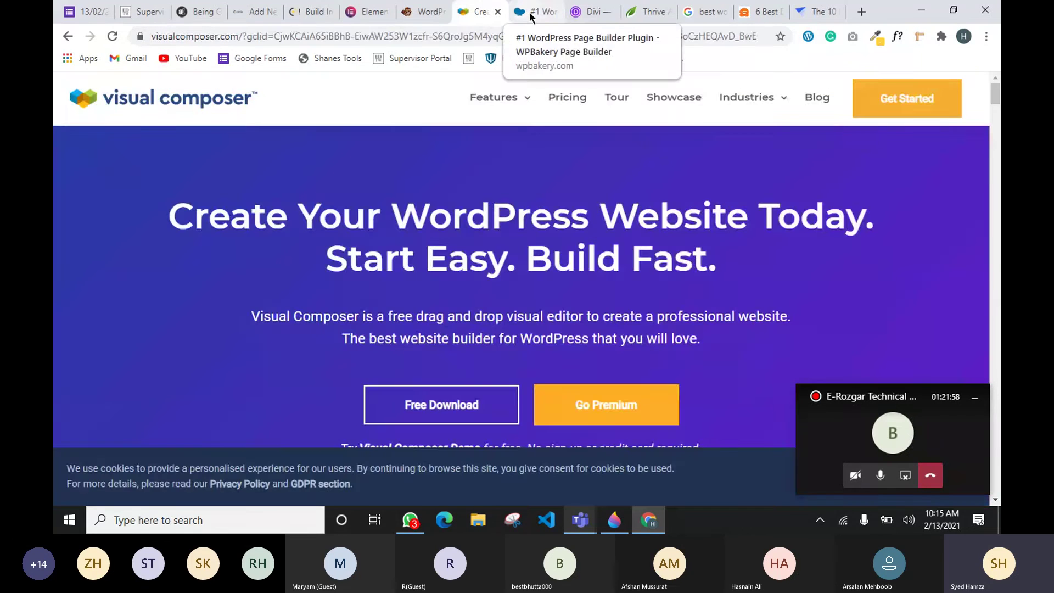
pyautogui.click(532, 14)
pyautogui.click(420, 12)
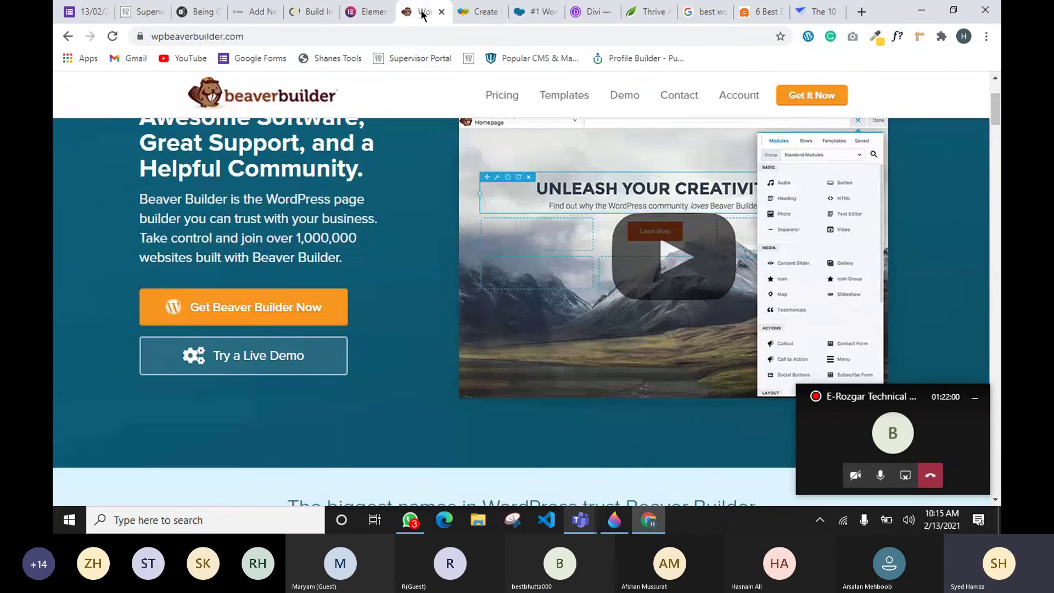
# Revisit the Thrive Architect, Elementor, Beaver Builder, Visual Composer, WPBakery and Divi websites to recap the available page builders.
pyautogui.click(653, 11)
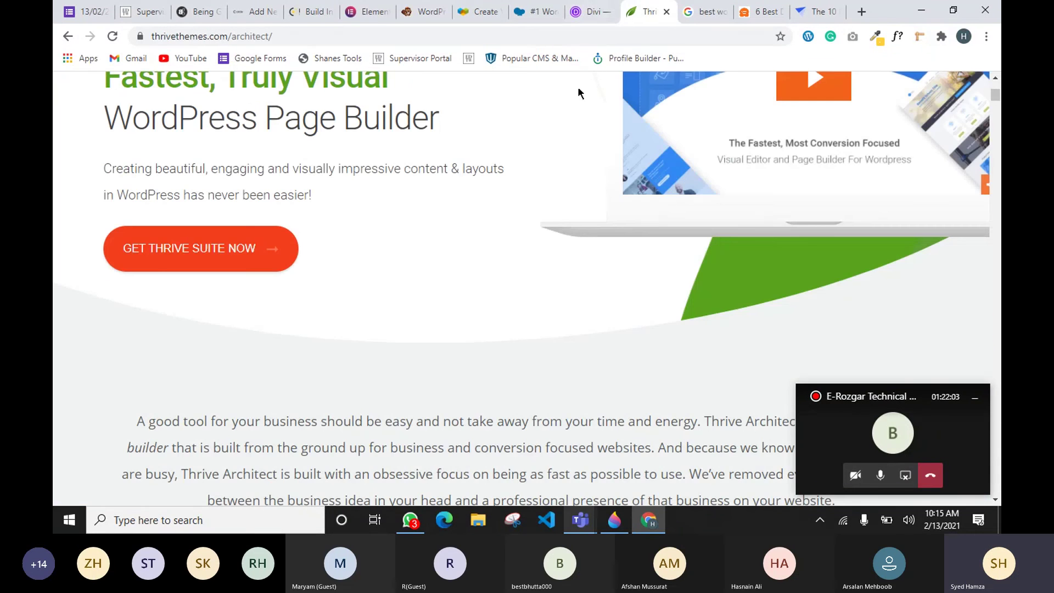
pyautogui.scroll(5, 578, 87)
pyautogui.click(367, 11)
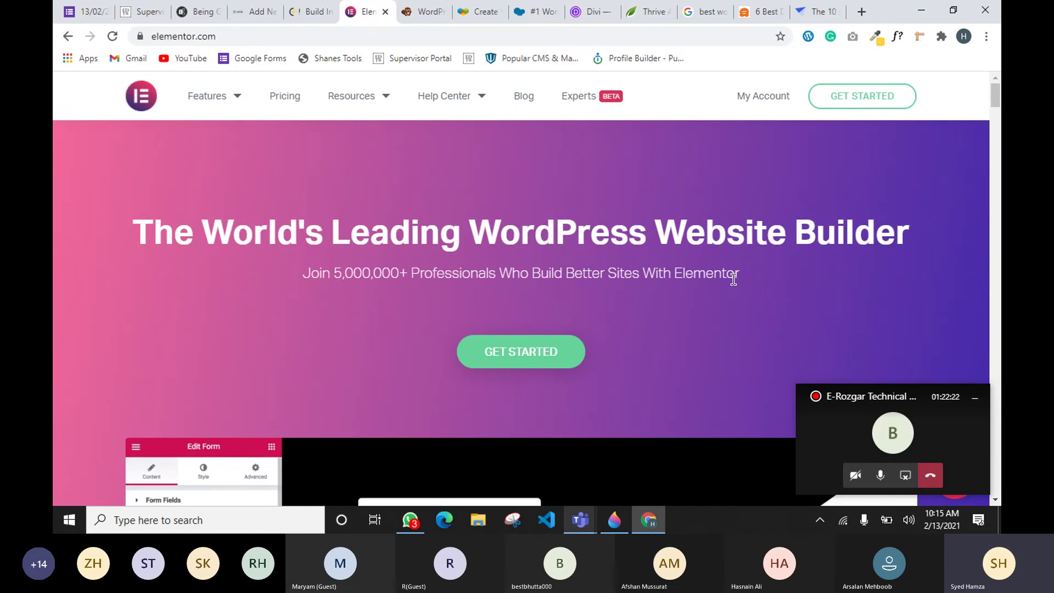
pyautogui.click(422, 14)
pyautogui.click(379, 16)
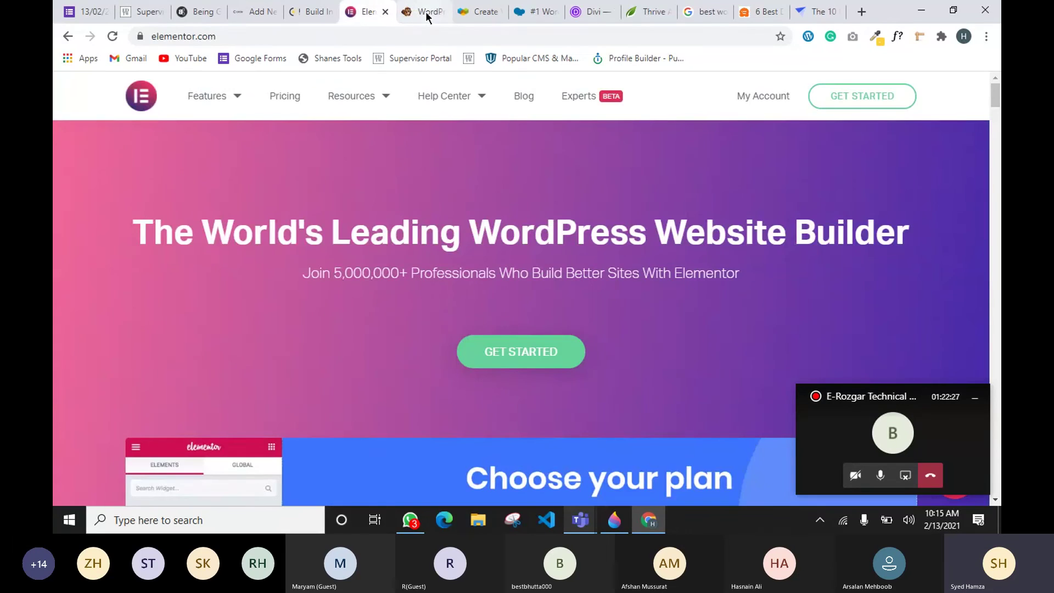
pyautogui.click(425, 14)
pyautogui.click(379, 16)
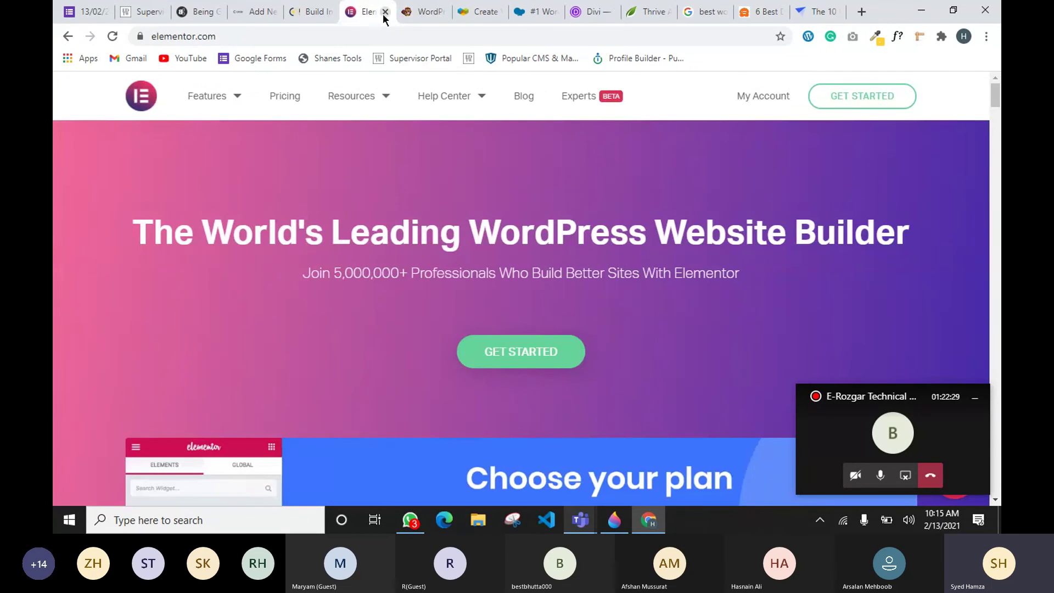
pyautogui.click(424, 14)
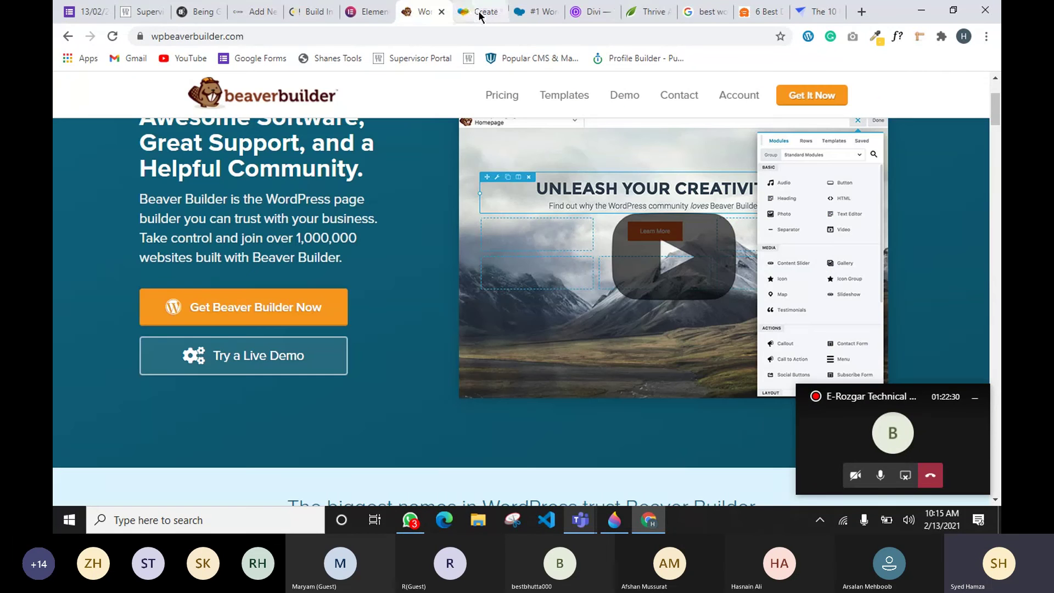
pyautogui.click(479, 15)
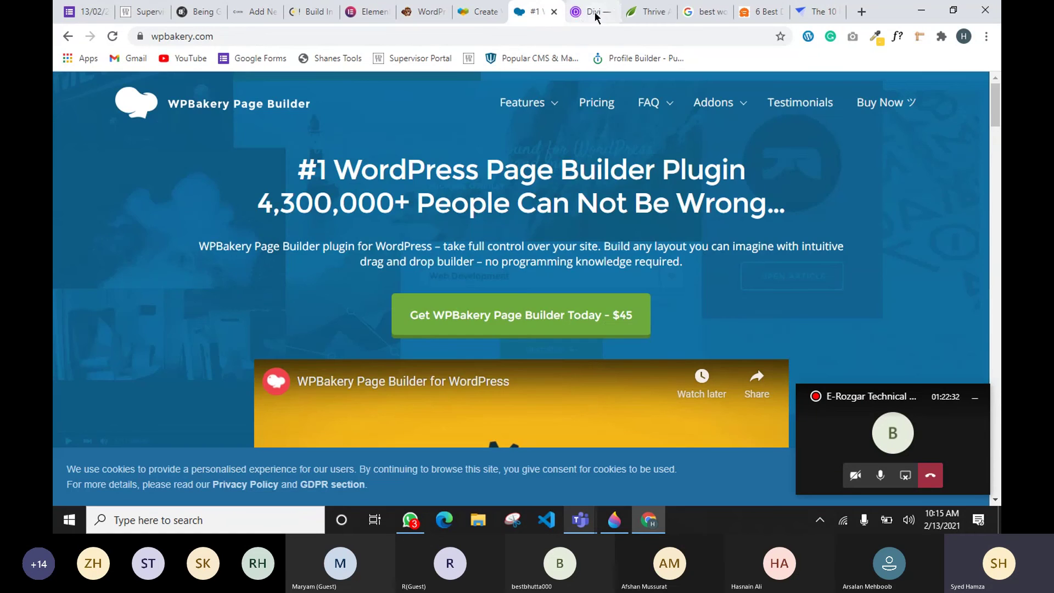
pyautogui.click(595, 14)
pyautogui.click(652, 14)
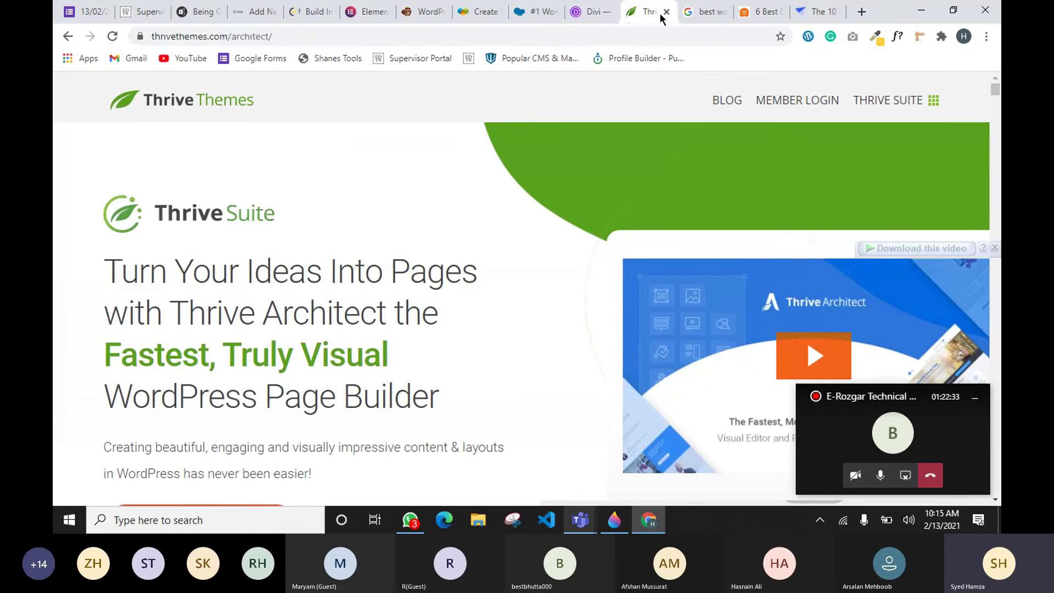
# Close the Google results, WPBeginner and aThemes tabs, and reopen the aThemes page builder comparison article.
pyautogui.click(713, 17)
pyautogui.click(722, 13)
pyautogui.click(722, 12)
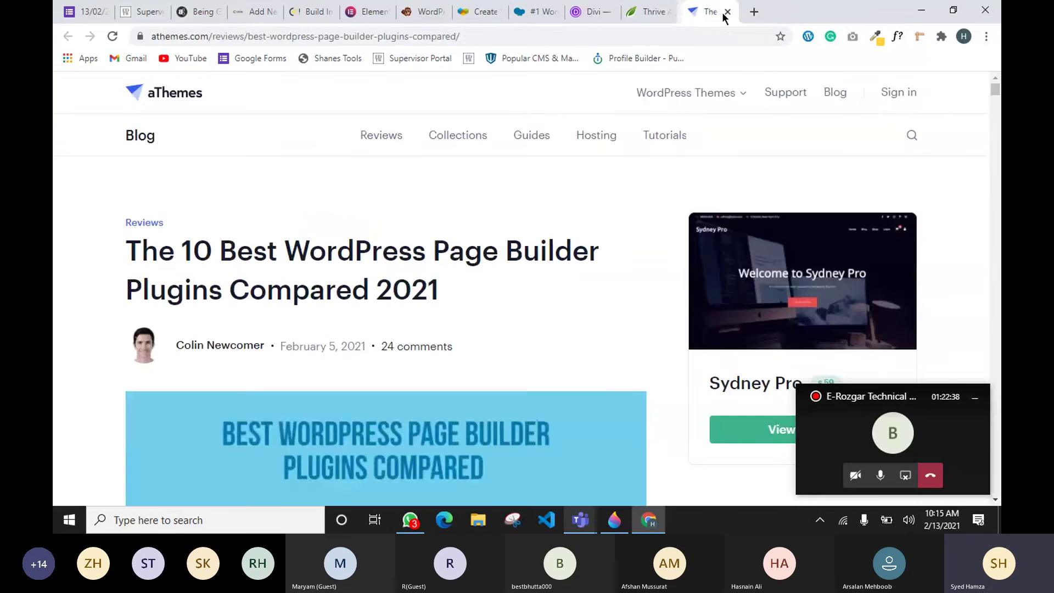
pyautogui.click(722, 12)
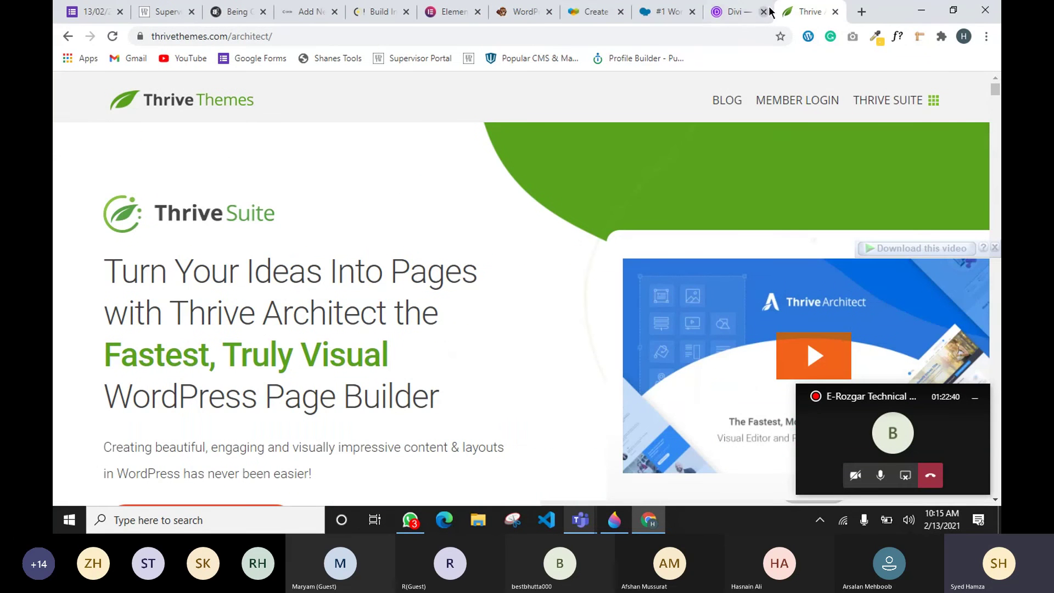
pyautogui.rightClick(860, 12)
pyautogui.click(852, 110)
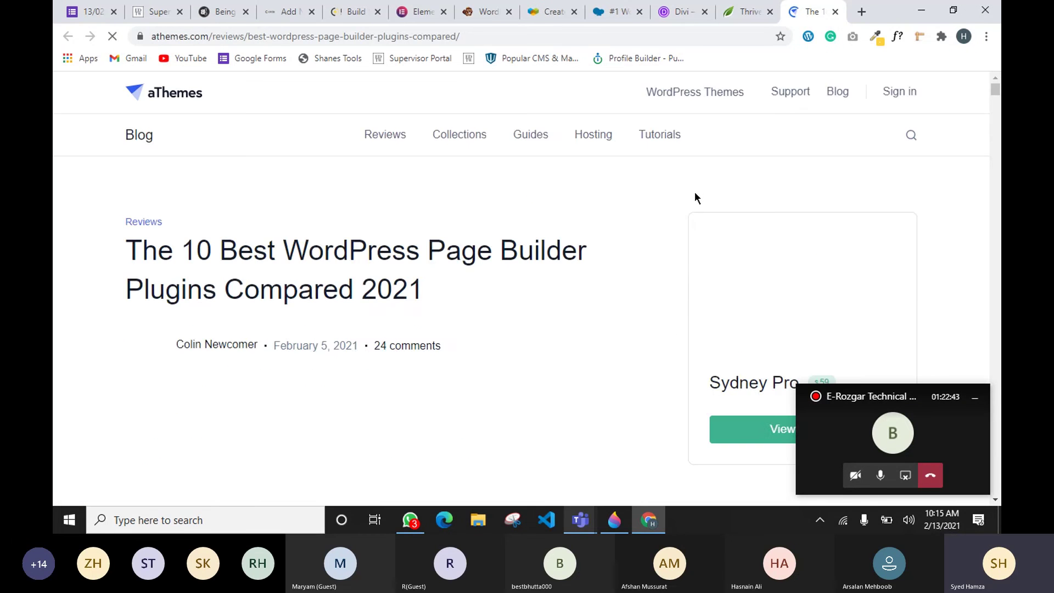
# Check the participants in the Teams meeting window and return to the aThemes article in the browser.
pyautogui.click(894, 439)
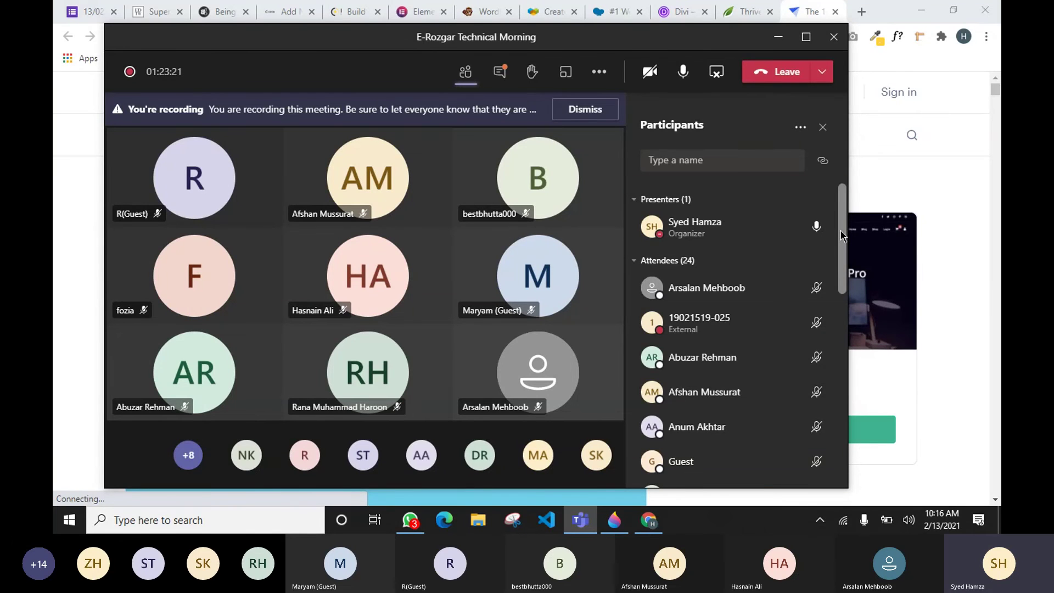
pyautogui.click(841, 230)
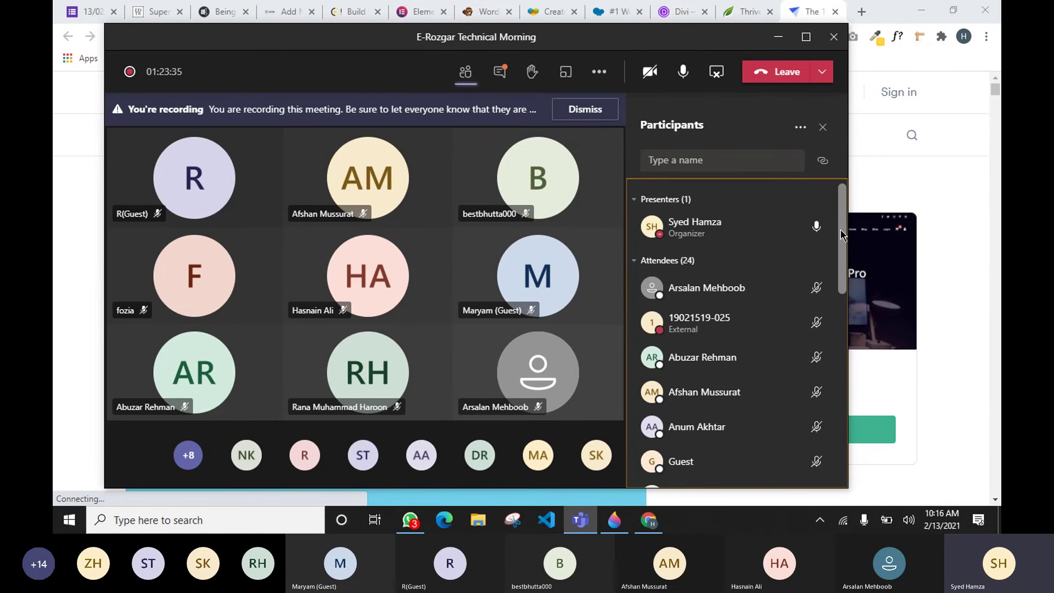
pyautogui.click(970, 167)
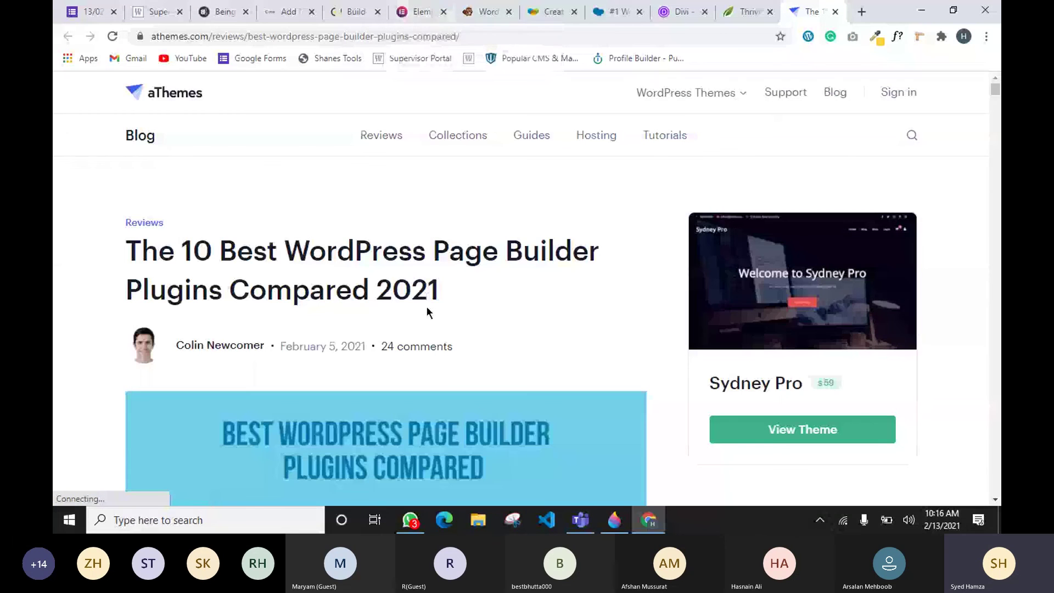
# Examine the aThemes article's list of 10 page builders and its ratings of Elementor, Beaver Builder and Divi Builder.
pyautogui.scroll(-9, 428, 314)
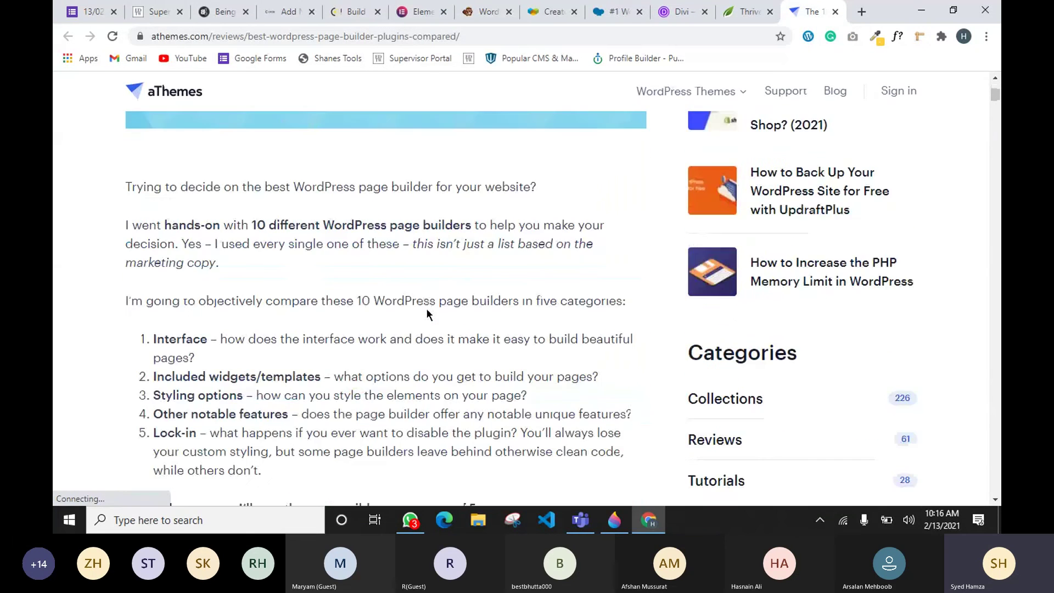
pyautogui.scroll(-14, 317, 246)
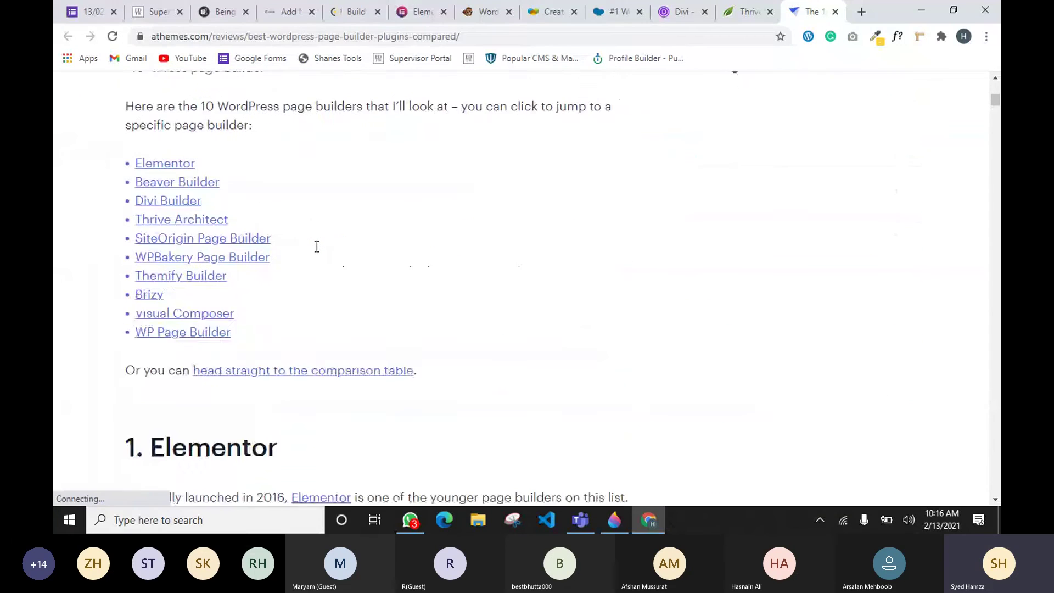
pyautogui.scroll(-10, 316, 247)
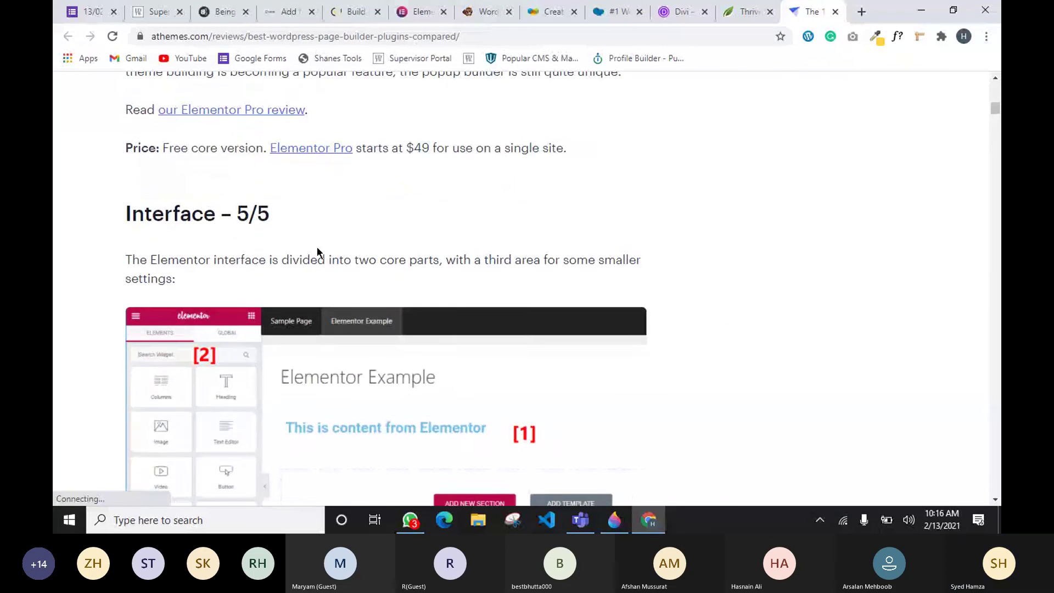
pyautogui.scroll(-2, 317, 246)
pyautogui.scroll(-20, 317, 246)
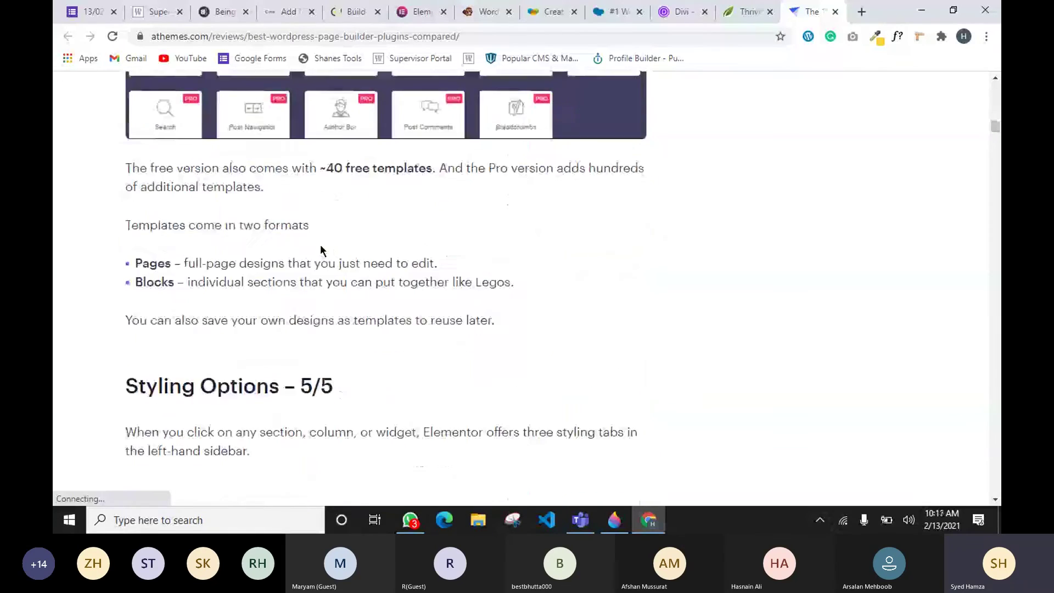
pyautogui.scroll(-8, 431, 236)
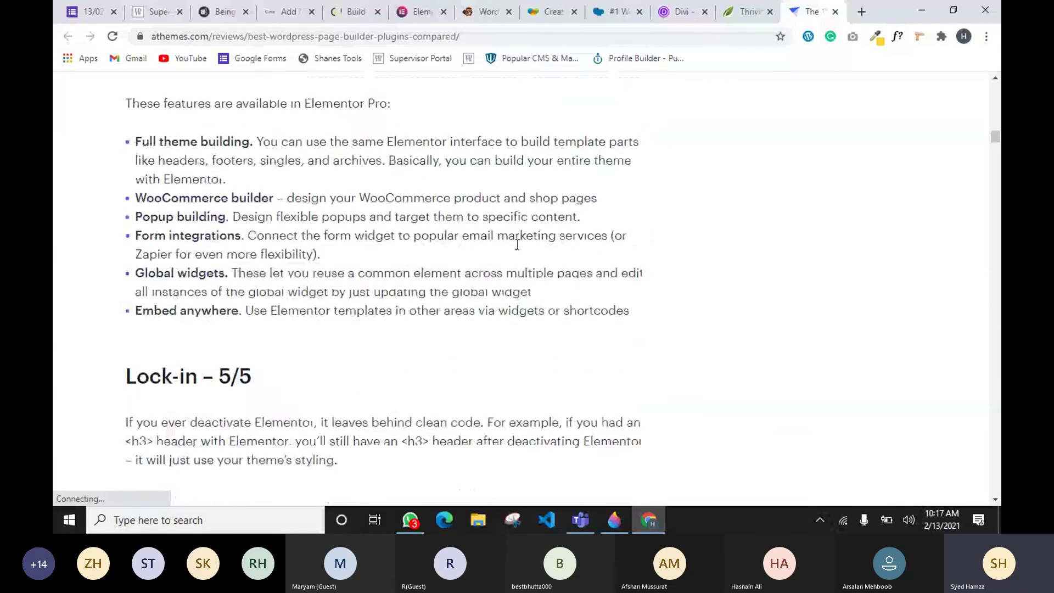
pyautogui.scroll(-12, 517, 245)
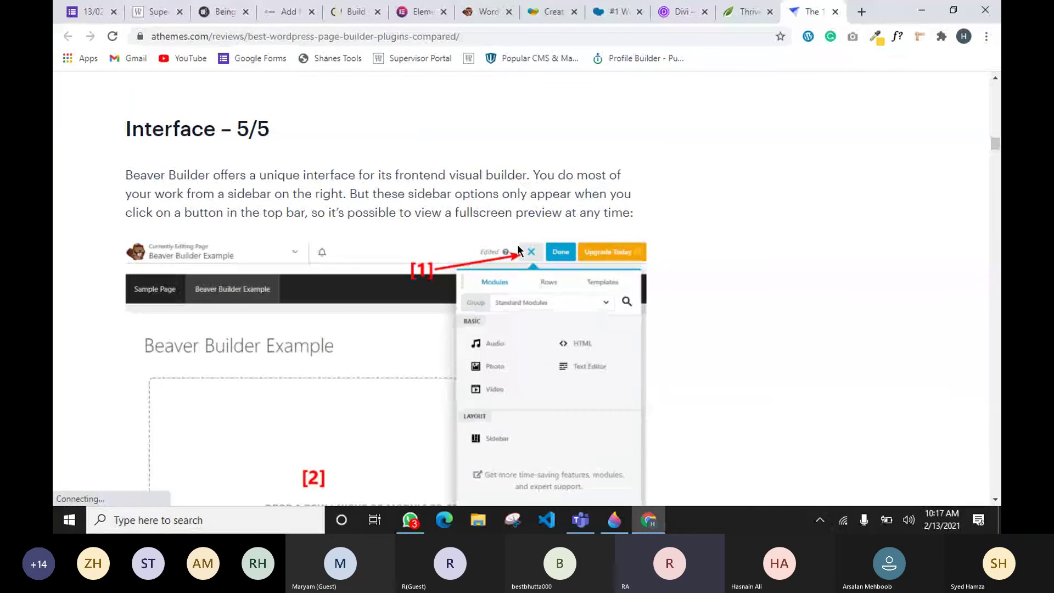
pyautogui.scroll(-15, 678, 241)
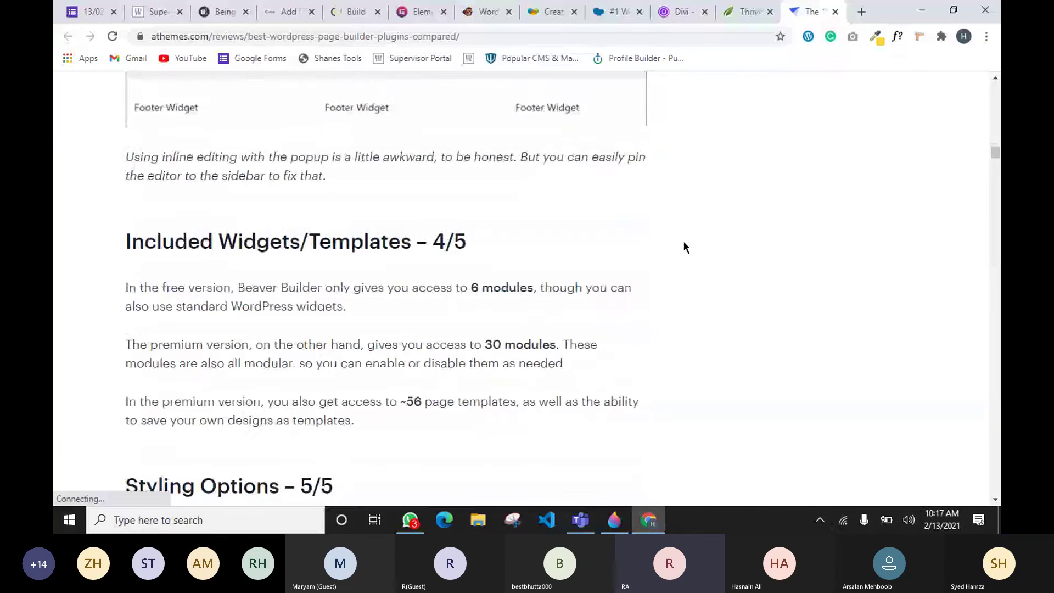
pyautogui.scroll(-18, 683, 243)
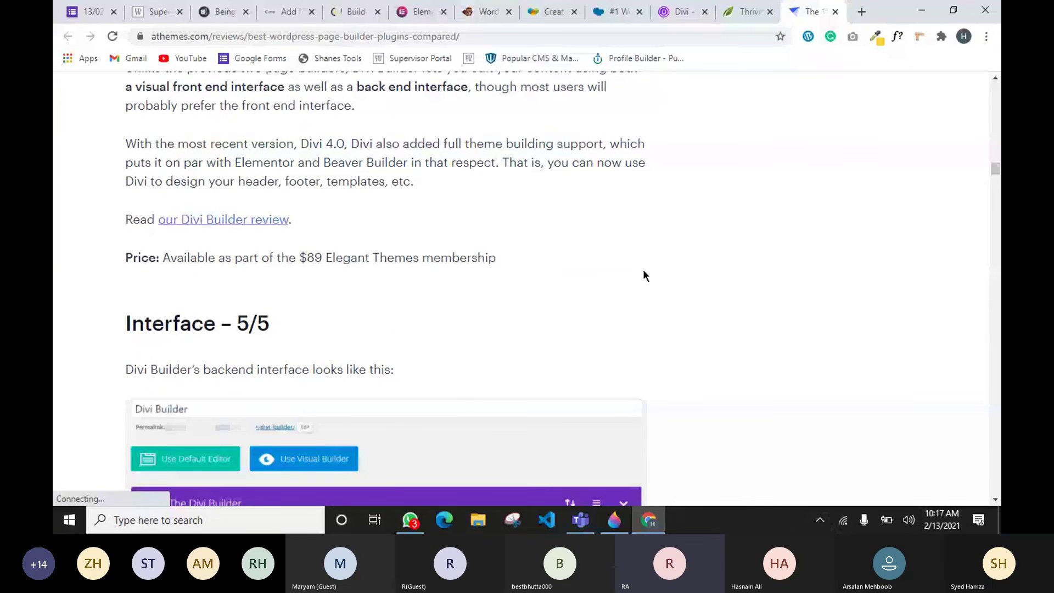
pyautogui.scroll(-5, 493, 273)
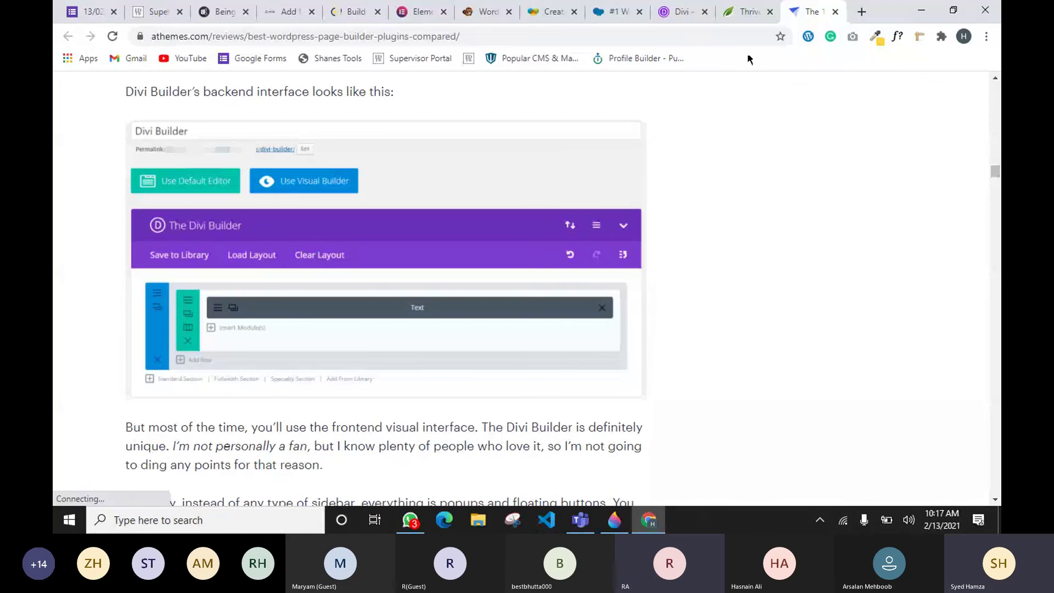
# Close the aThemes article and the Divi, Beaver Builder, Visual Composer, WPBakery and Thrive Architect tabs, keeping the Elementor website open.
pyautogui.click(835, 12)
pyautogui.click(763, 12)
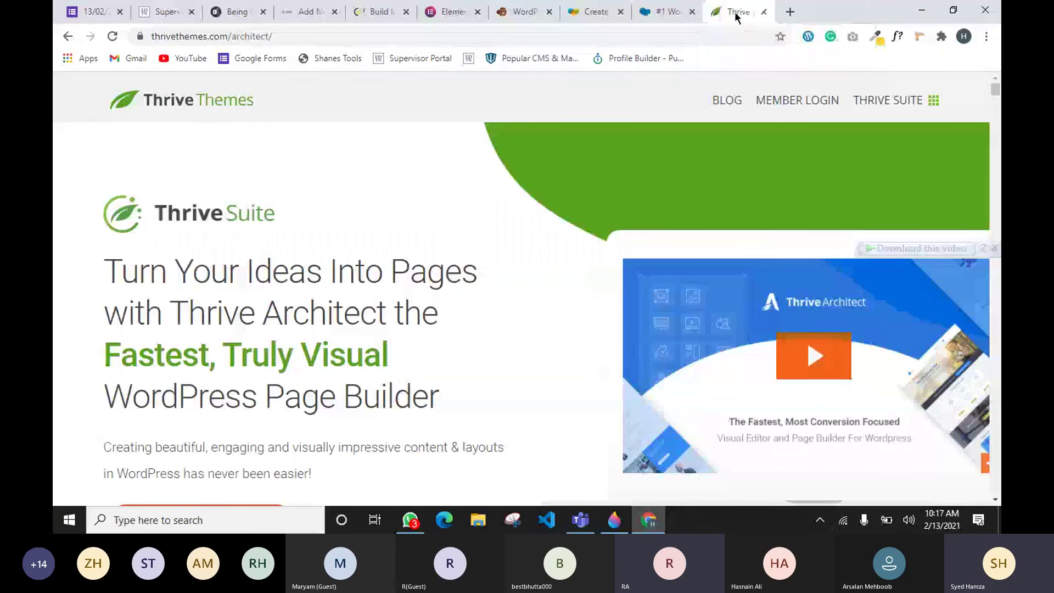
pyautogui.click(655, 15)
pyautogui.click(594, 16)
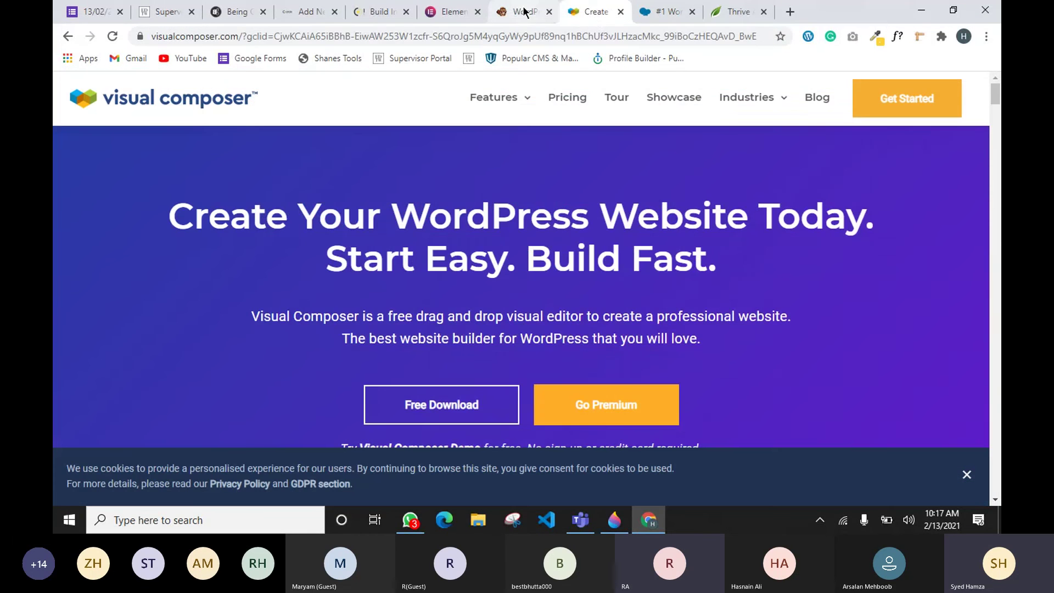
pyautogui.click(520, 14)
pyautogui.click(450, 16)
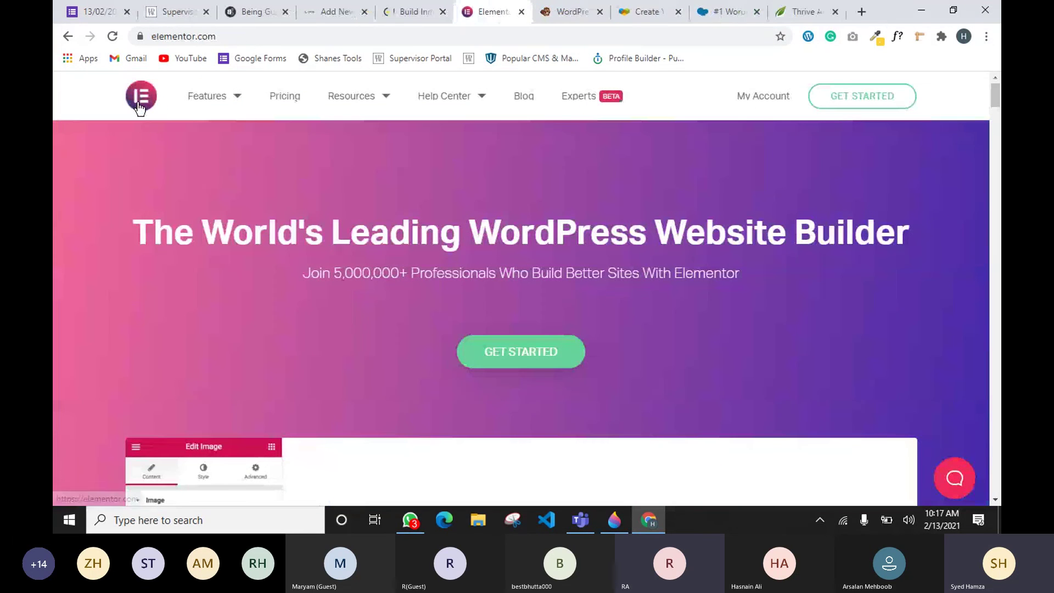
pyautogui.click(574, 13)
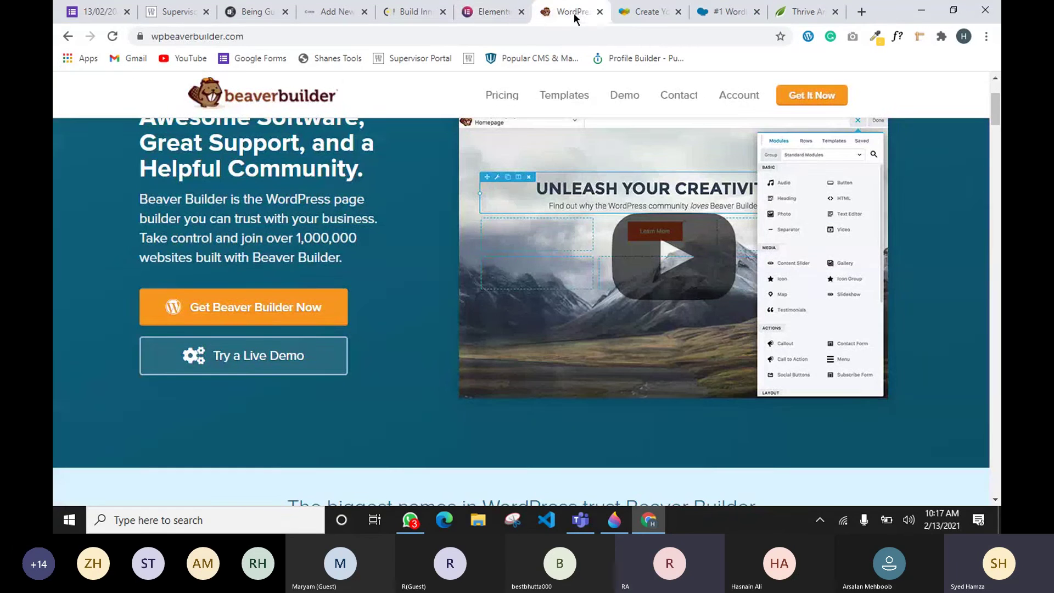
pyautogui.click(599, 12)
pyautogui.click(599, 12)
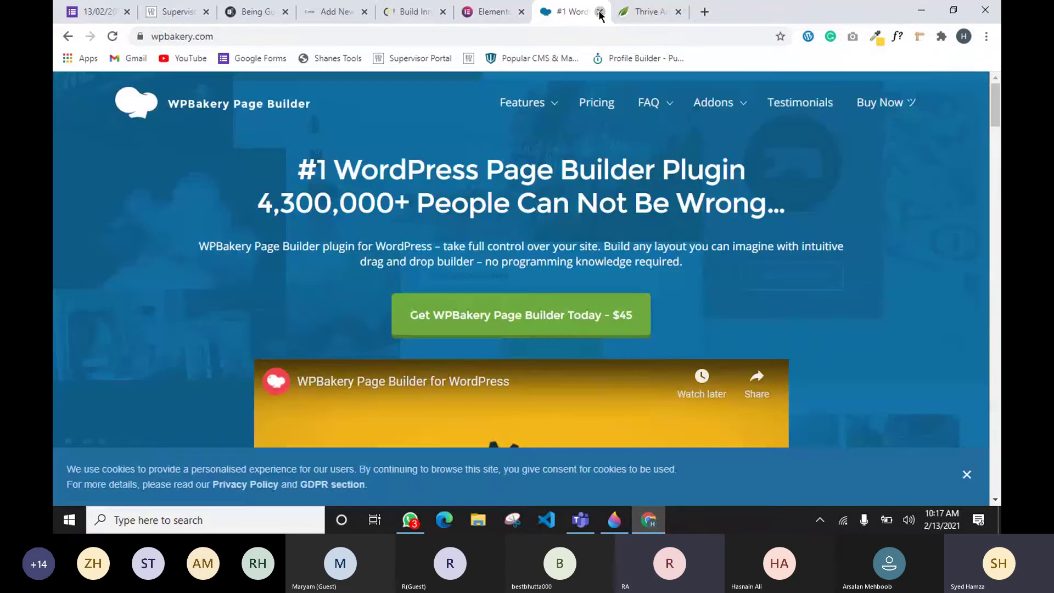
pyautogui.click(599, 12)
pyautogui.click(599, 12)
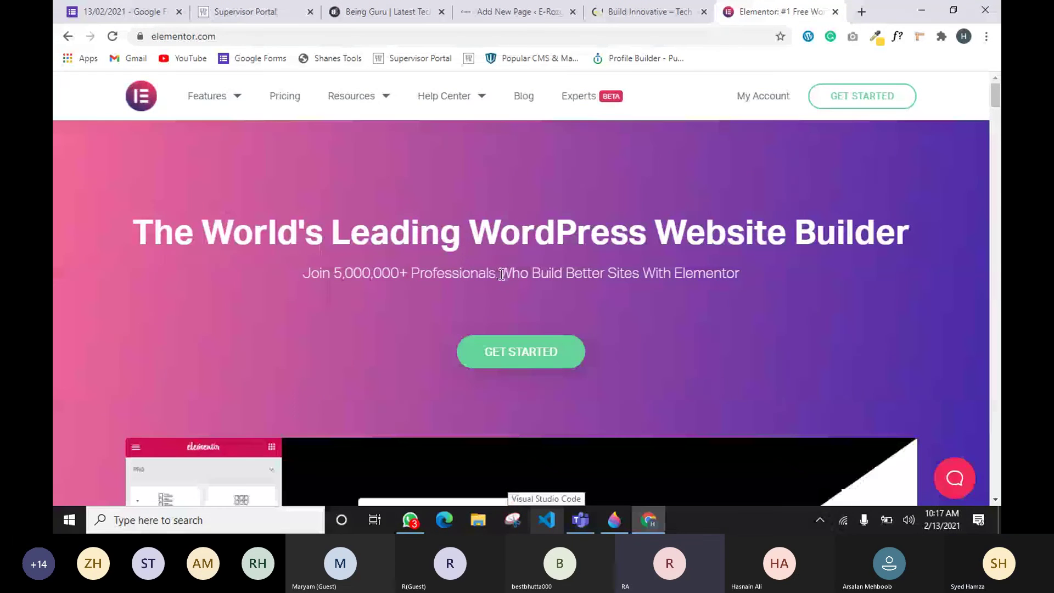
pyautogui.moveTo(500, 275); pyautogui.dragTo(525, 277)
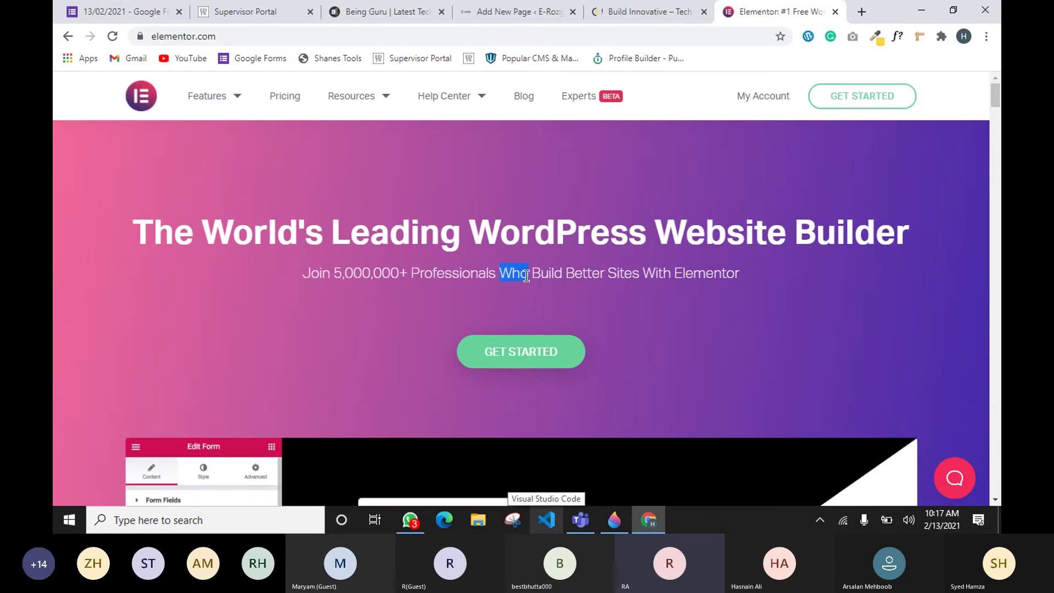
pyautogui.click(585, 298)
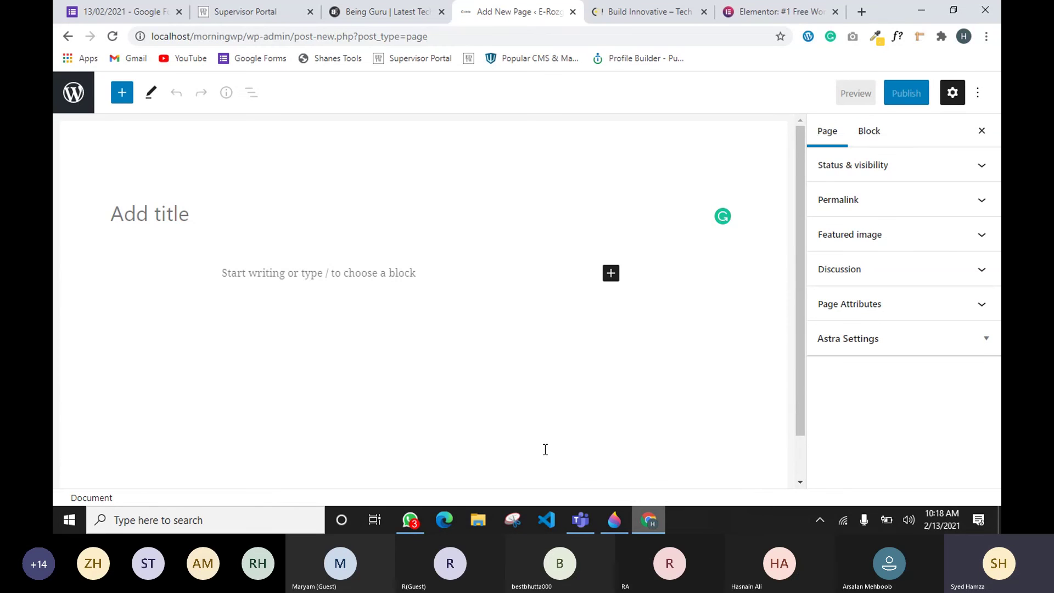
# Leave the new page editor for the local WordPress site's list of all pages, glancing at the Being Guru website.
pyautogui.click(75, 109)
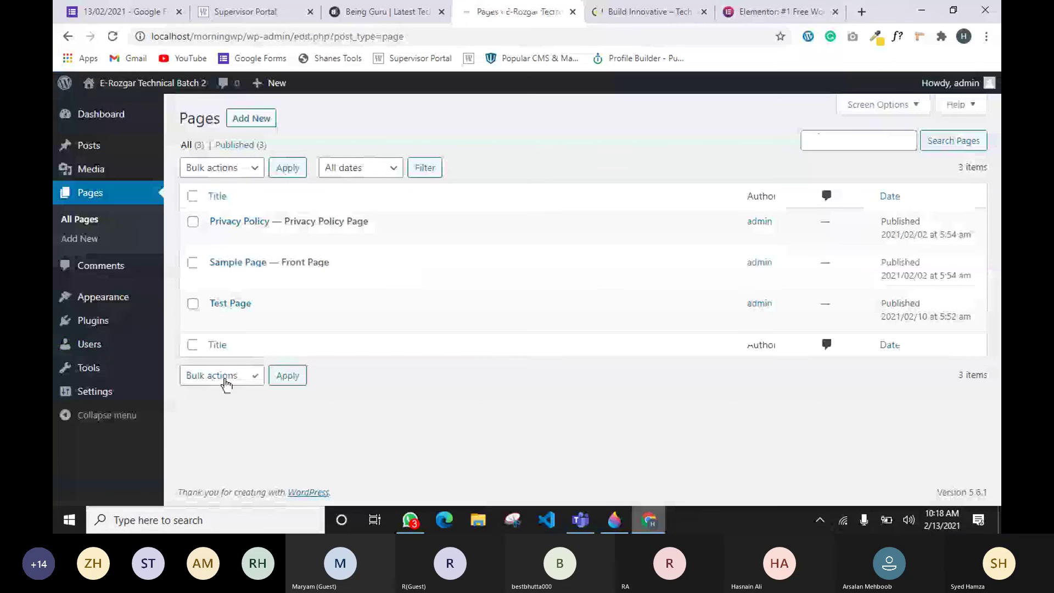
pyautogui.moveTo(114, 328)
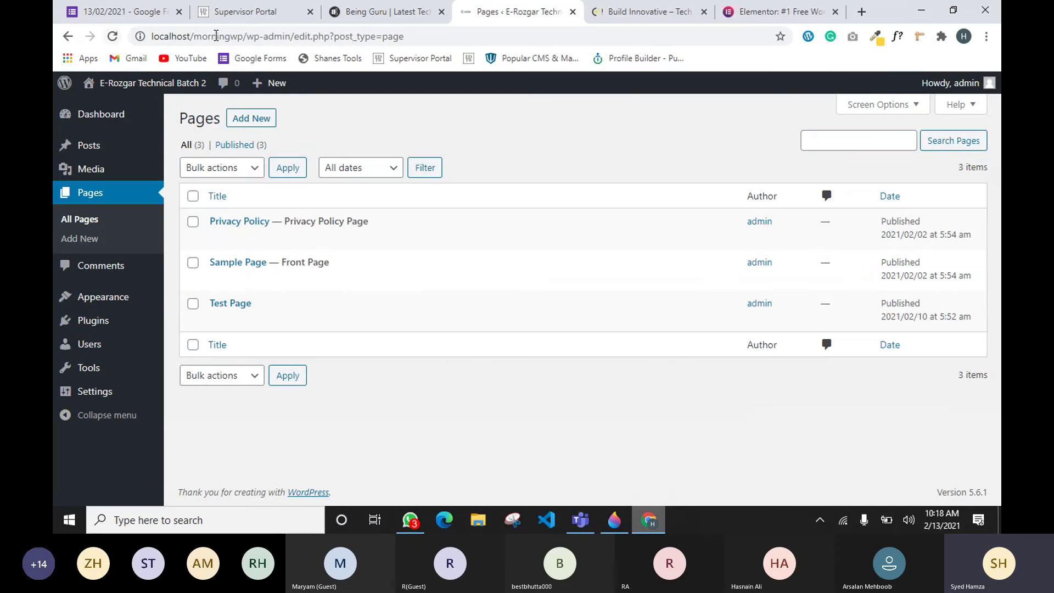
pyautogui.click(400, 18)
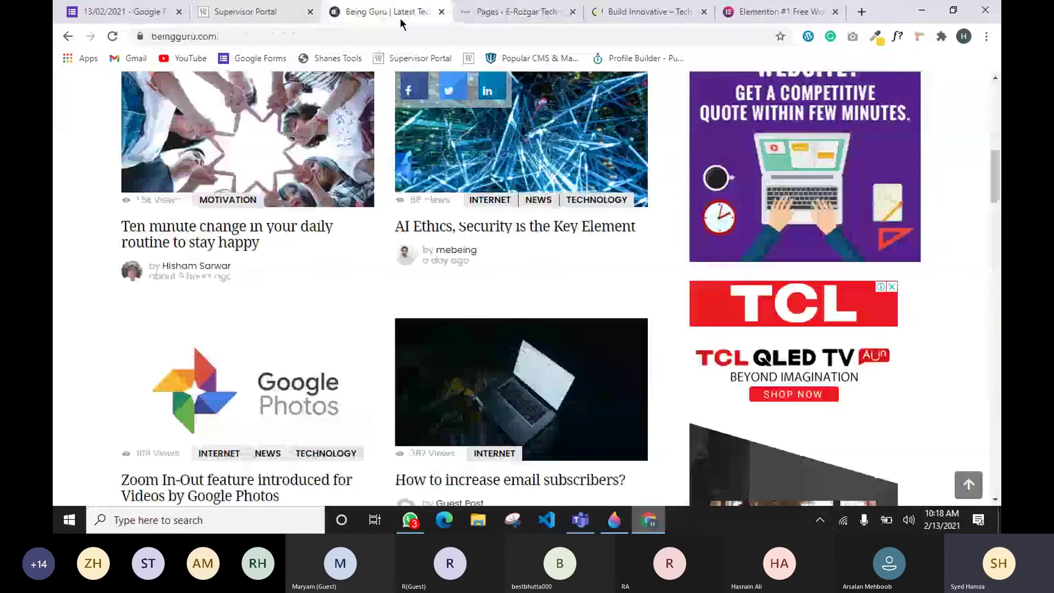
pyautogui.click(475, 12)
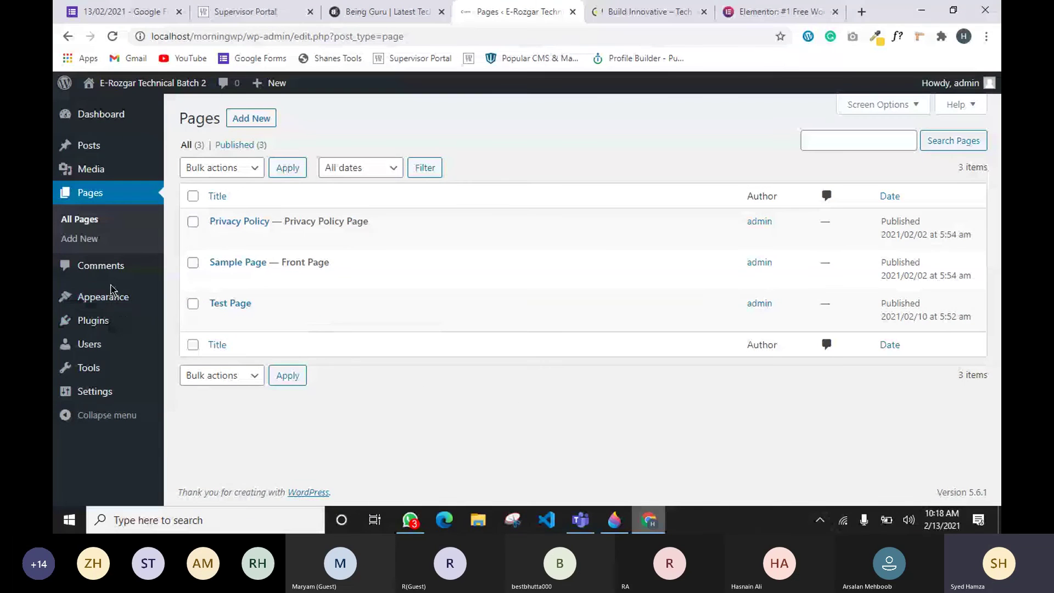
pyautogui.moveTo(118, 321)
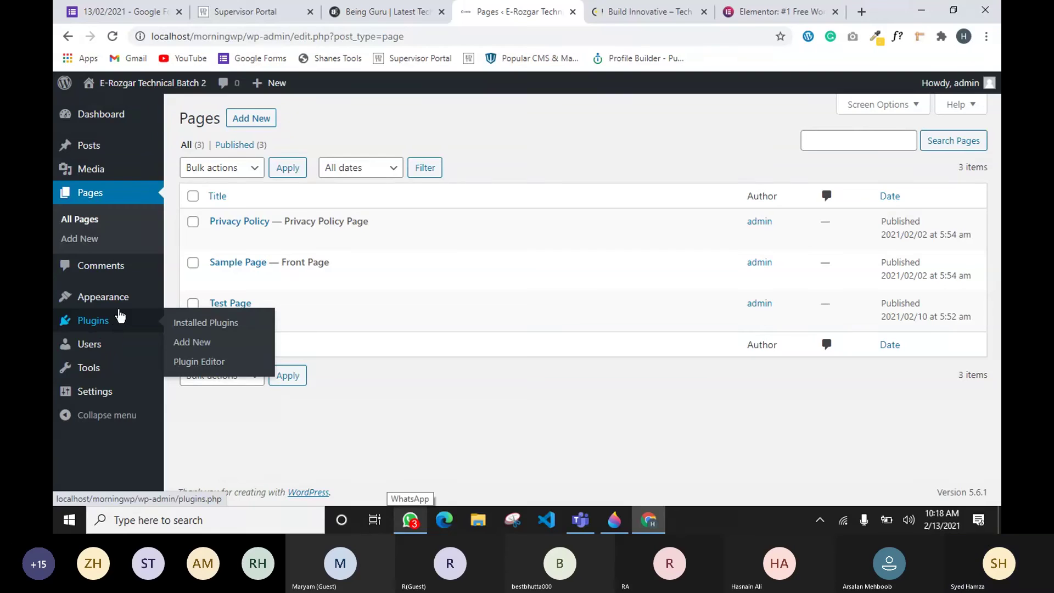
# Switch to the Elementor website and highlight the words "World's Leading" in its home page headline.
pyautogui.click(760, 11)
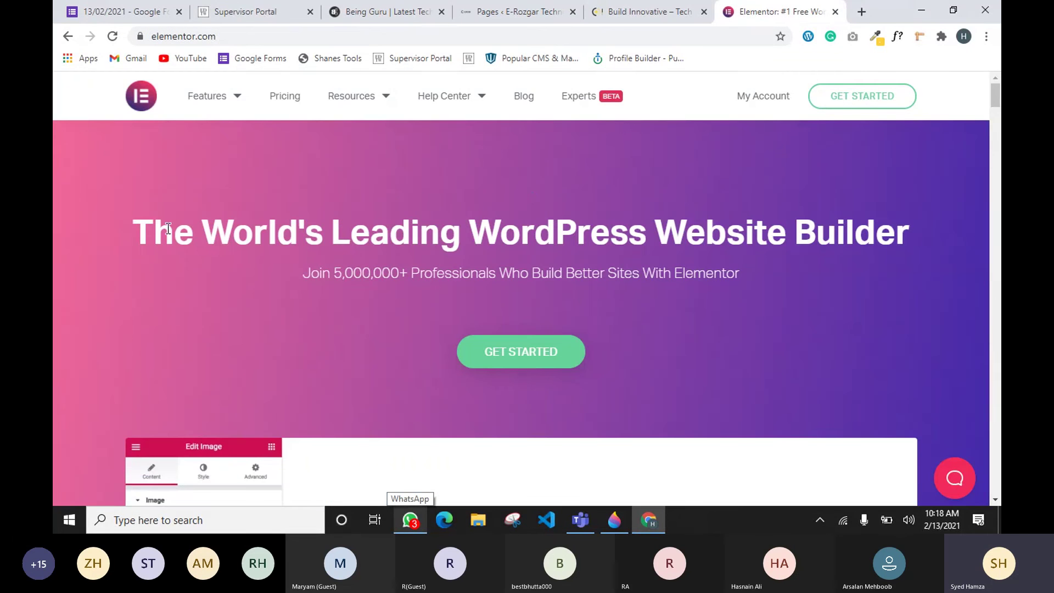
pyautogui.moveTo(168, 229); pyautogui.dragTo(491, 242)
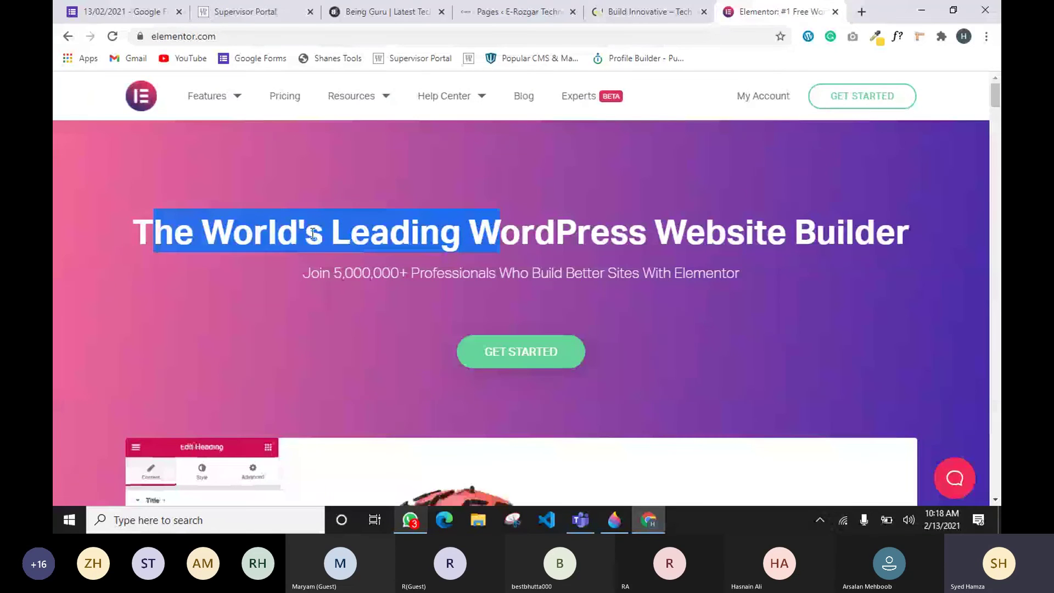
pyautogui.moveTo(203, 230); pyautogui.dragTo(463, 243)
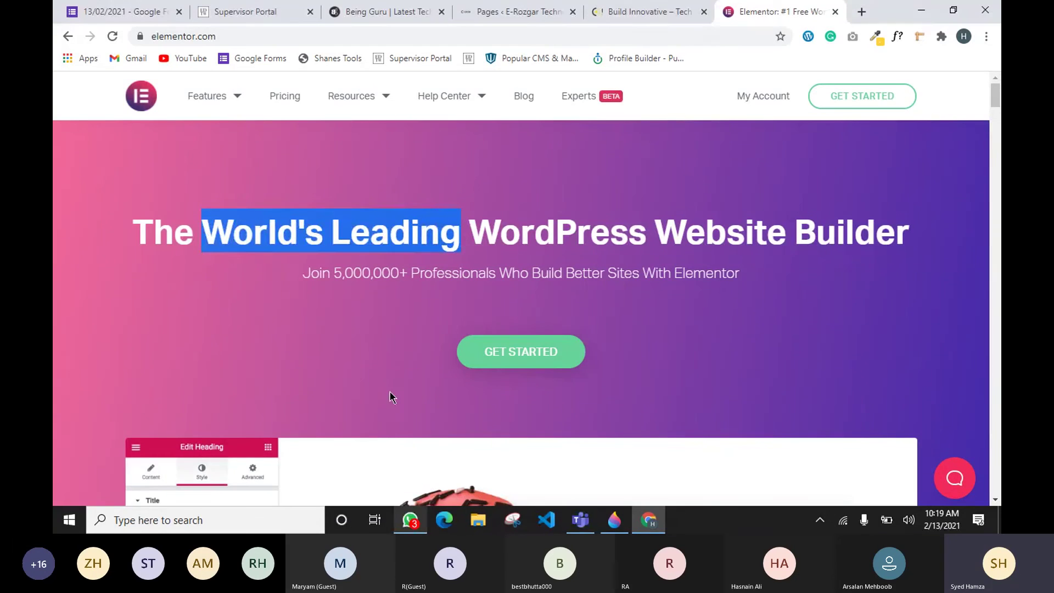
# Check the participants list and raised hands in the Teams meeting window, and return to the Elementor website in the browser.
pyautogui.click(580, 520)
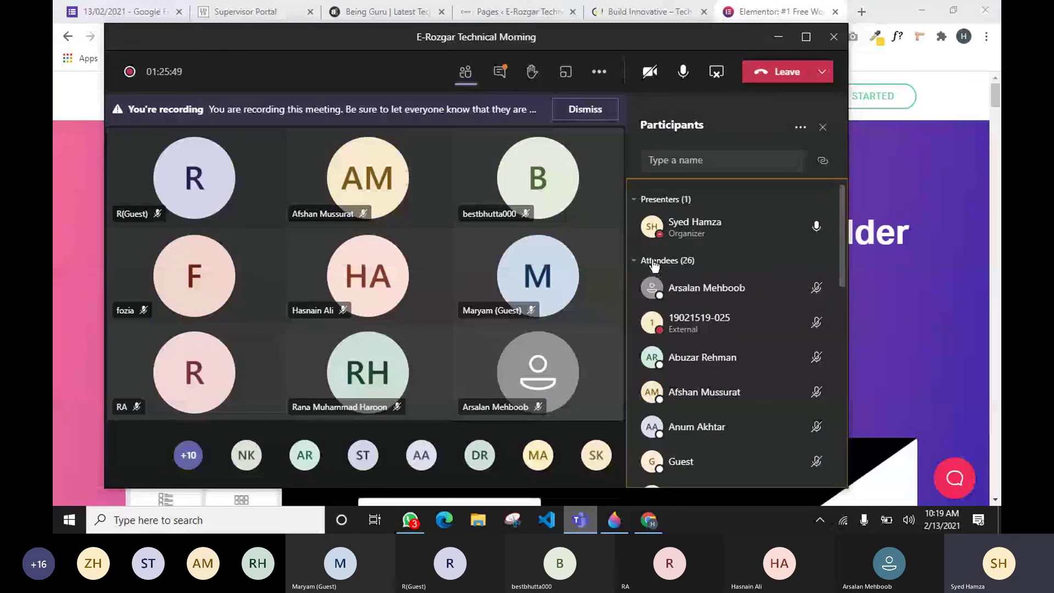
pyautogui.click(632, 183)
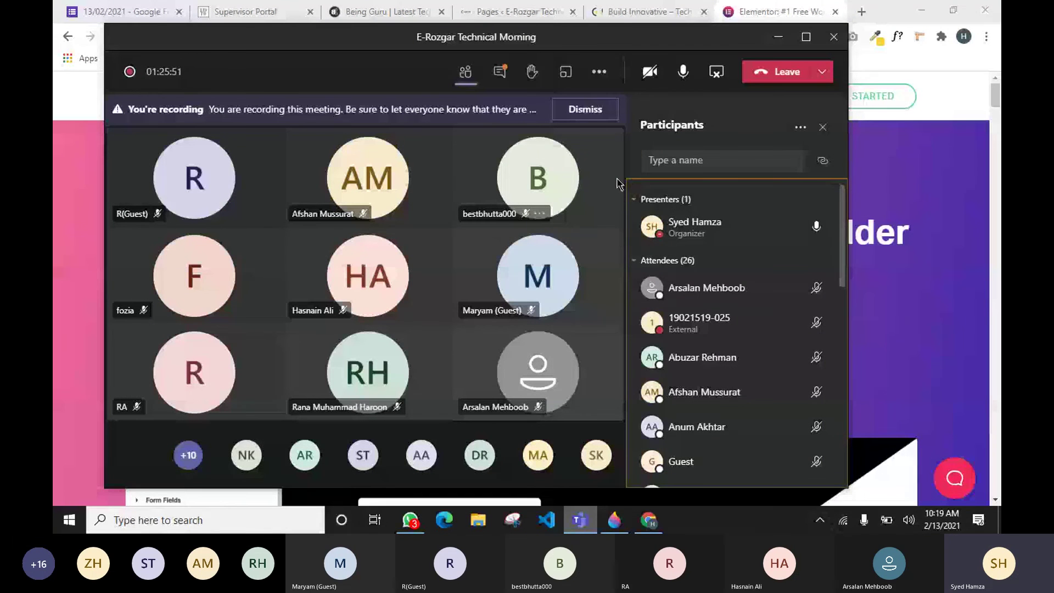
pyautogui.click(637, 163)
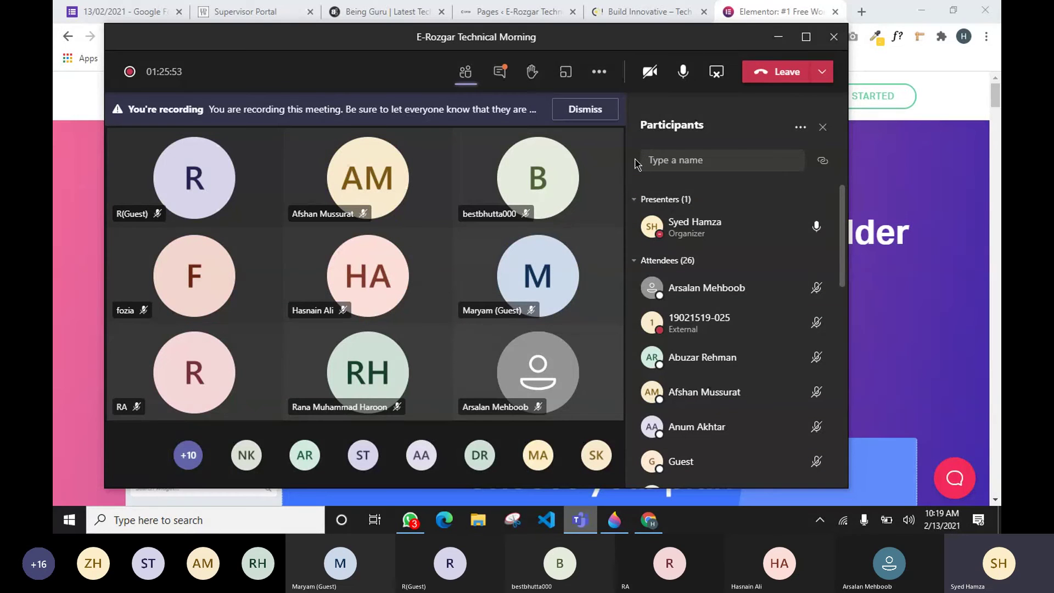
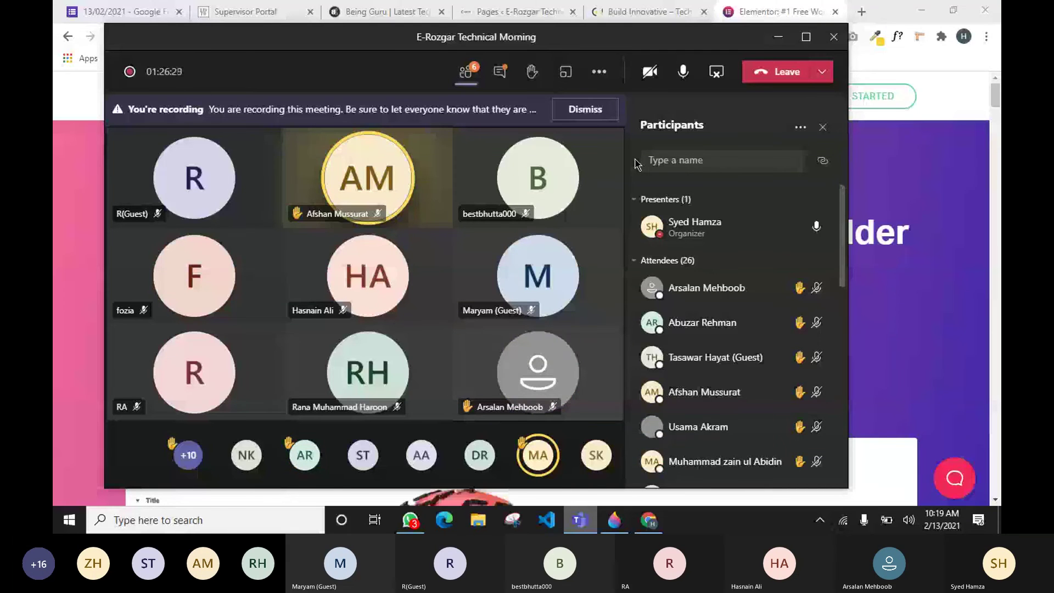
pyautogui.scroll(-1, 727, 331)
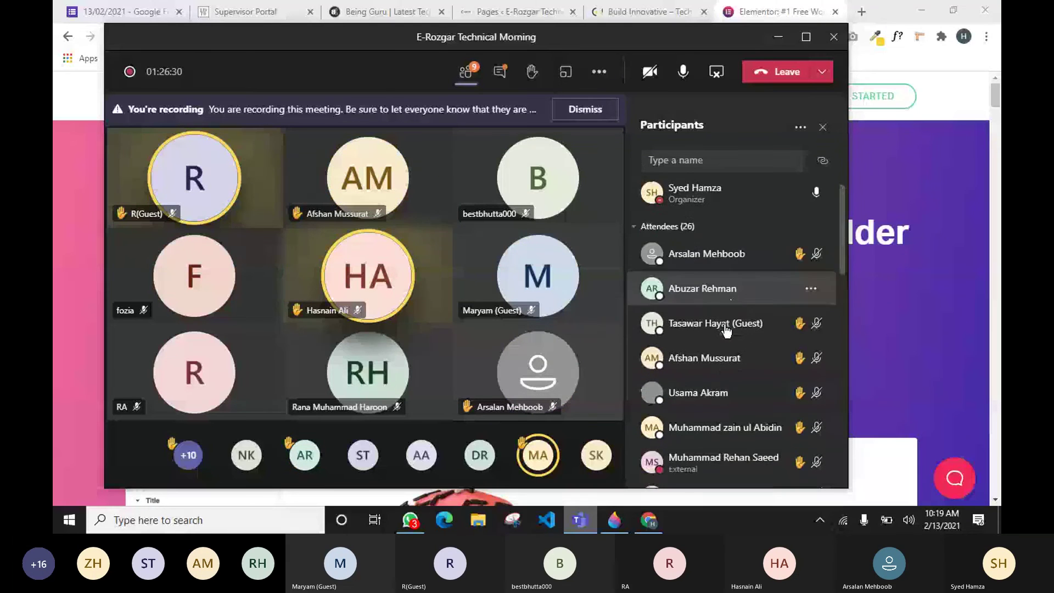
pyautogui.scroll(-3, 727, 331)
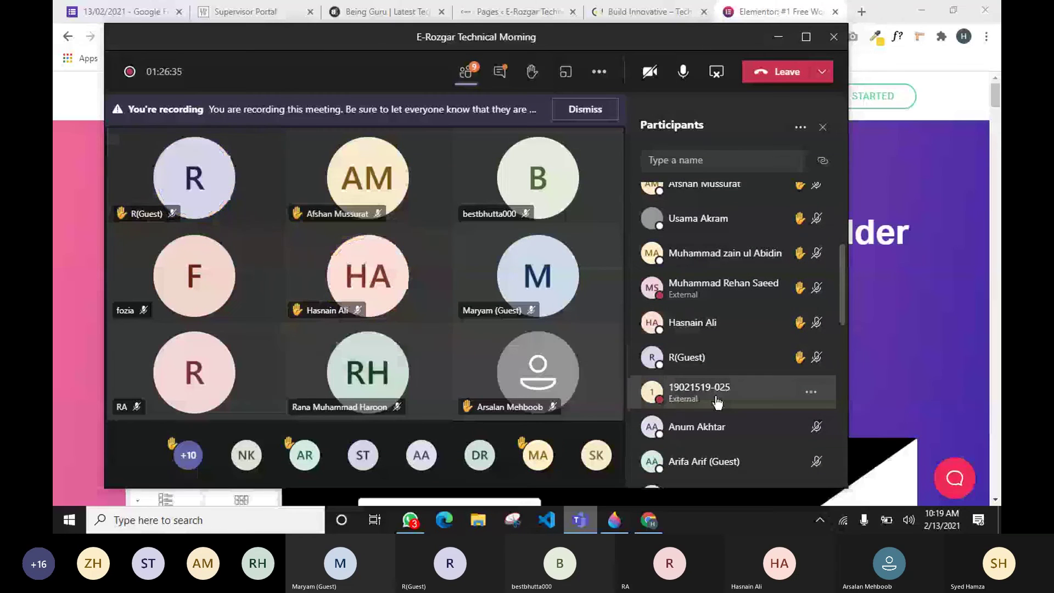
pyautogui.scroll(4, 705, 433)
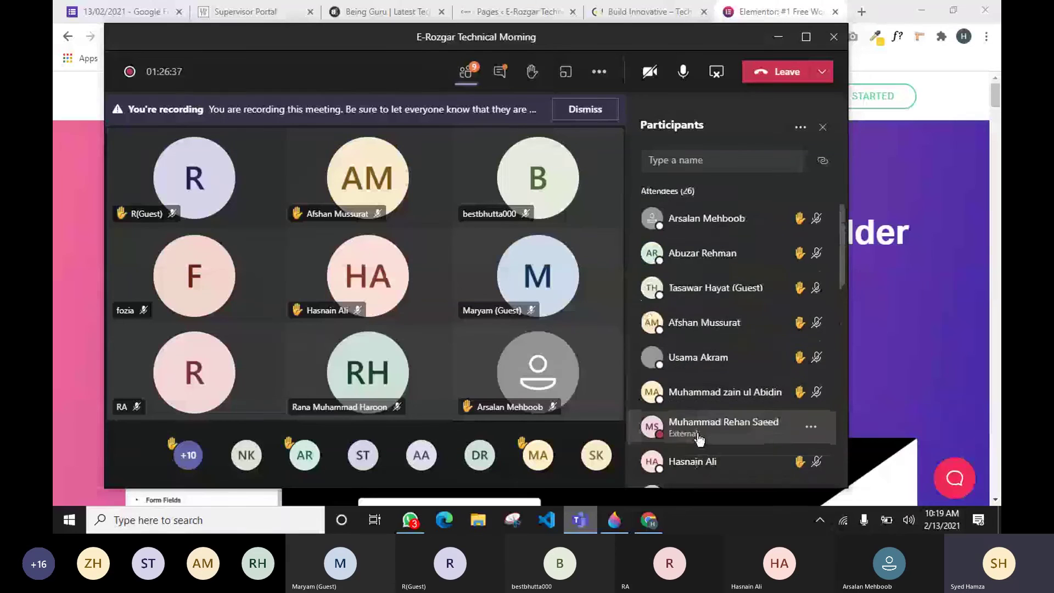
pyautogui.scroll(2, 698, 439)
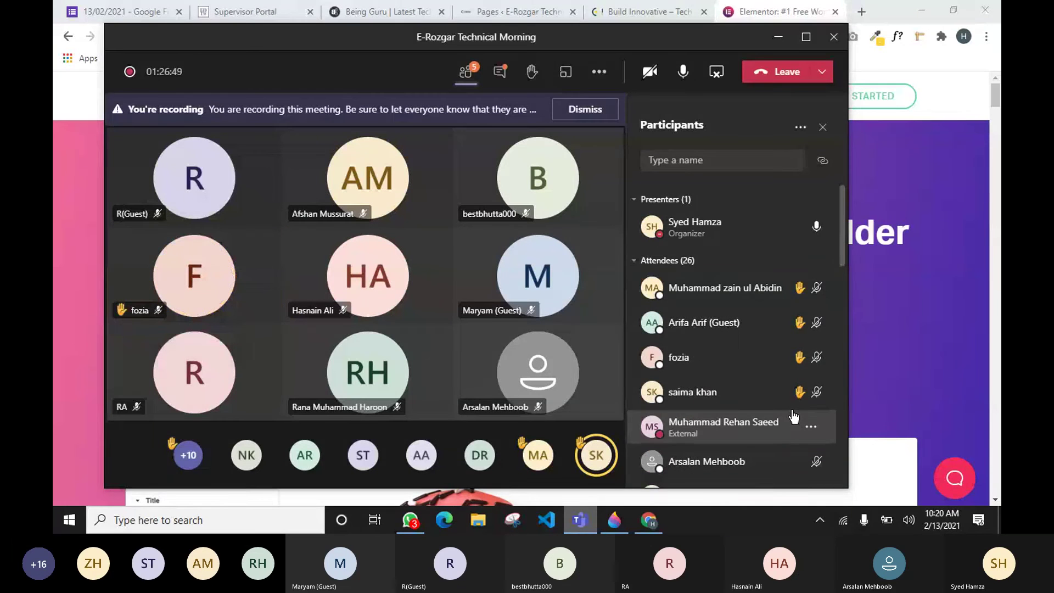
pyautogui.click(842, 214)
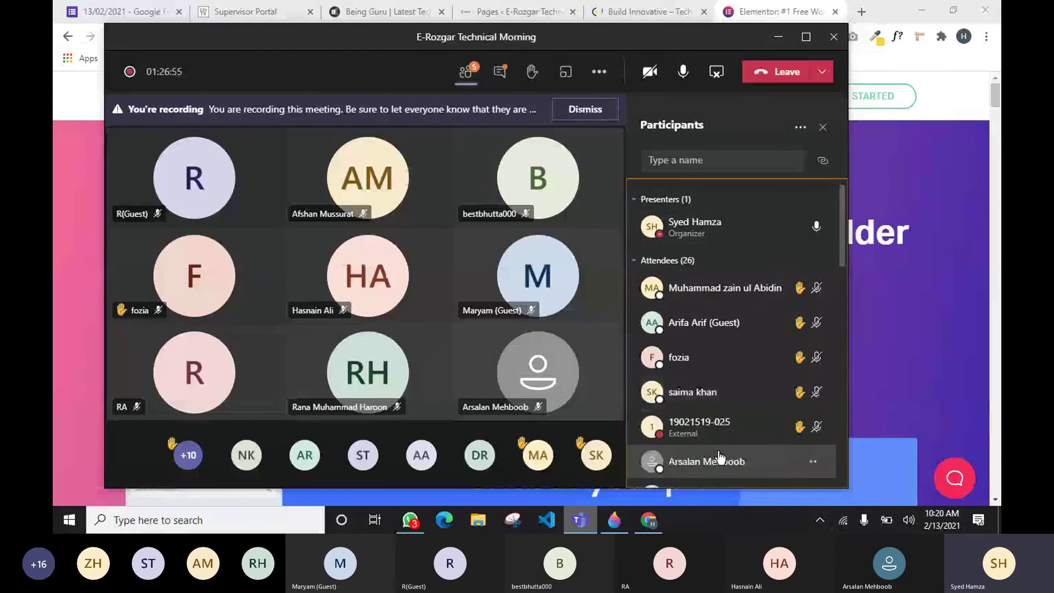
pyautogui.scroll(-1, 702, 459)
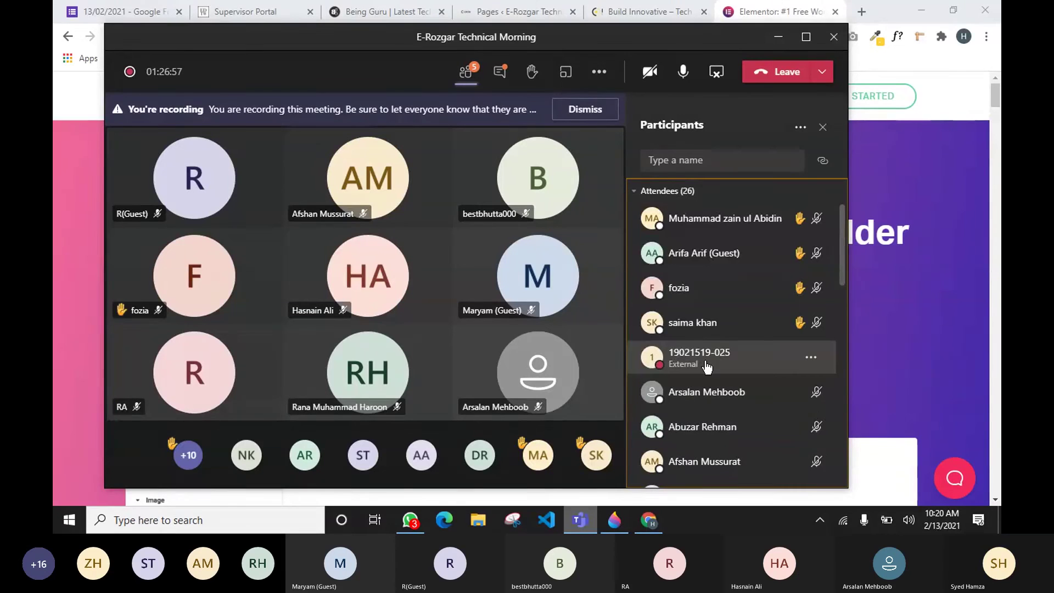
pyautogui.scroll(1, 719, 247)
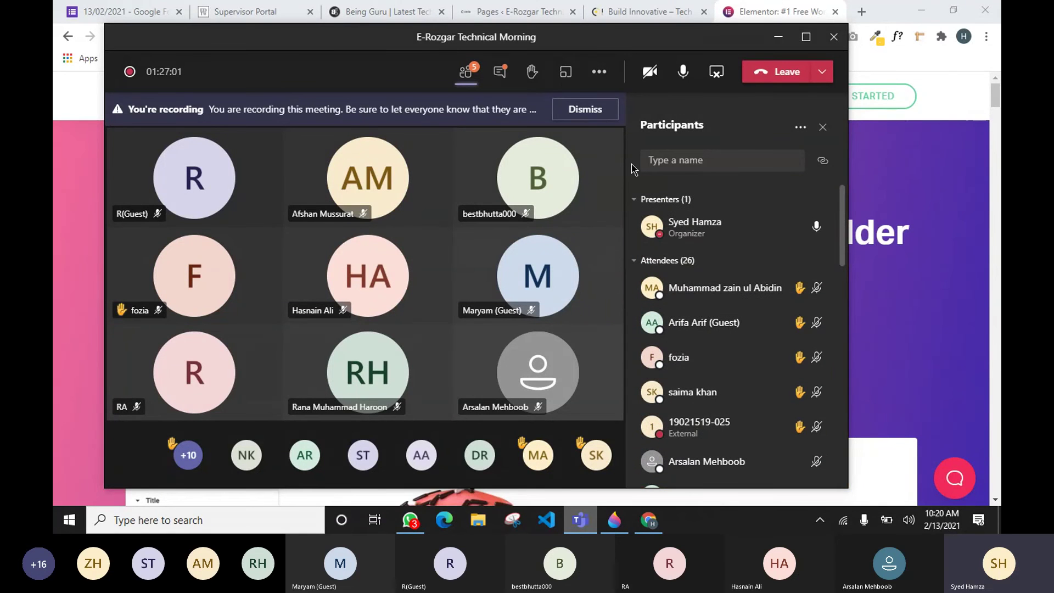
pyautogui.click(778, 37)
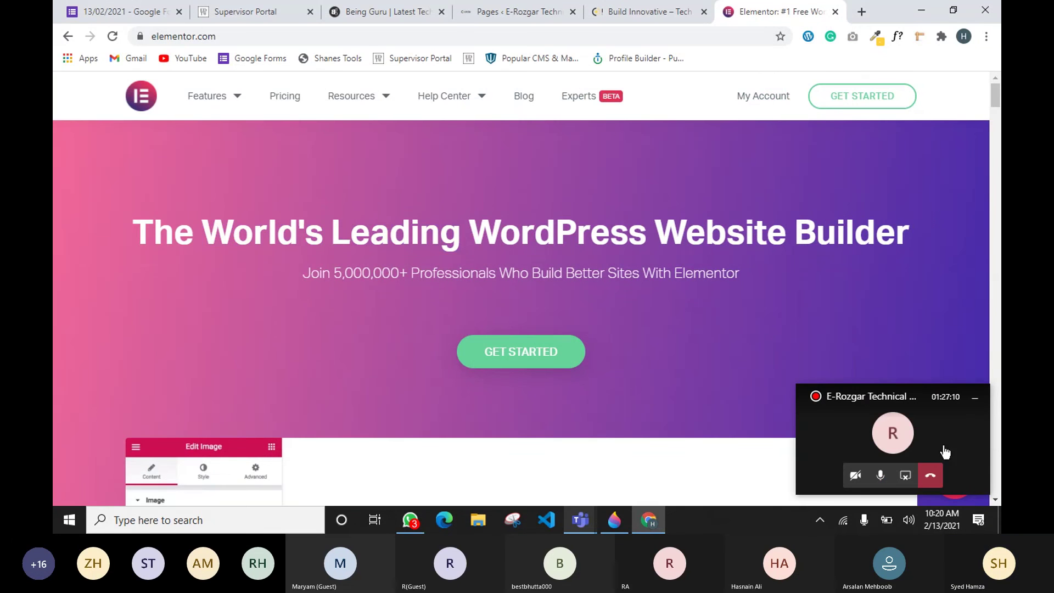
pyautogui.click(899, 444)
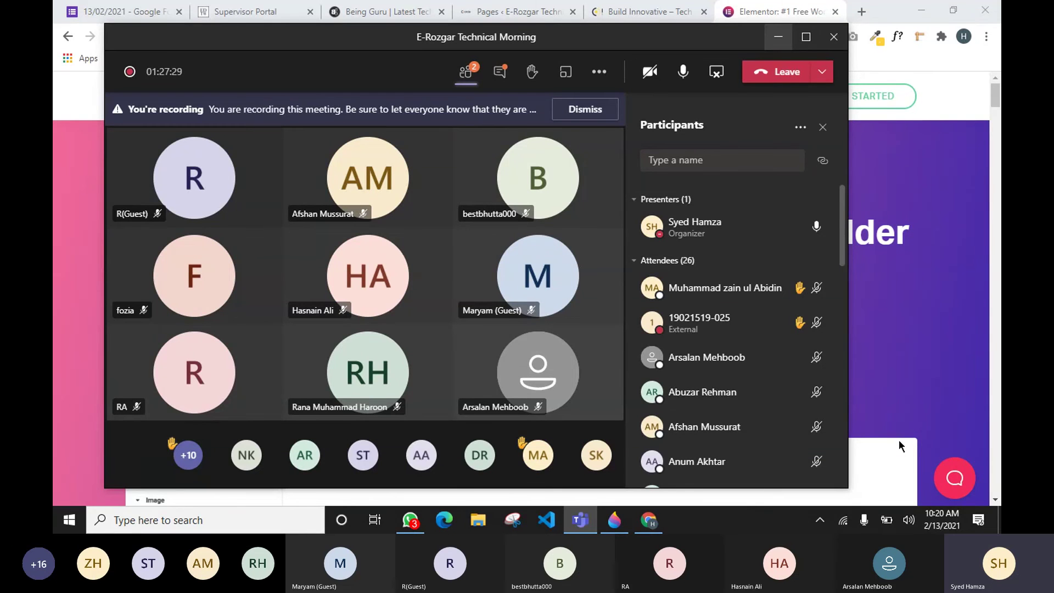
pyautogui.click(873, 319)
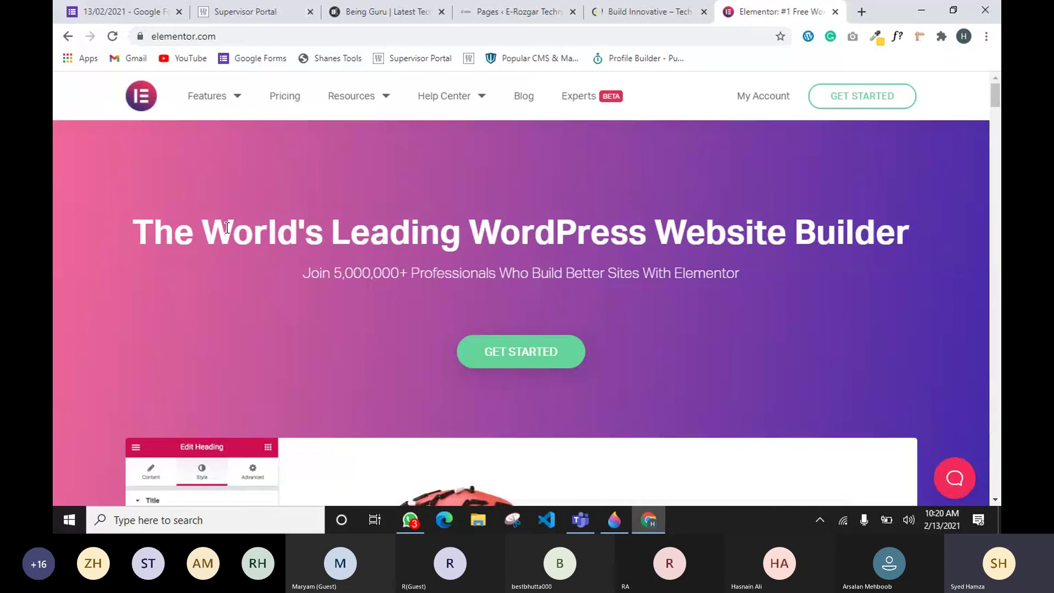
# Examine the Elementor home page's headline and its animated editor preview with the contact form example.
pyautogui.moveTo(217, 227); pyautogui.dragTo(874, 233)
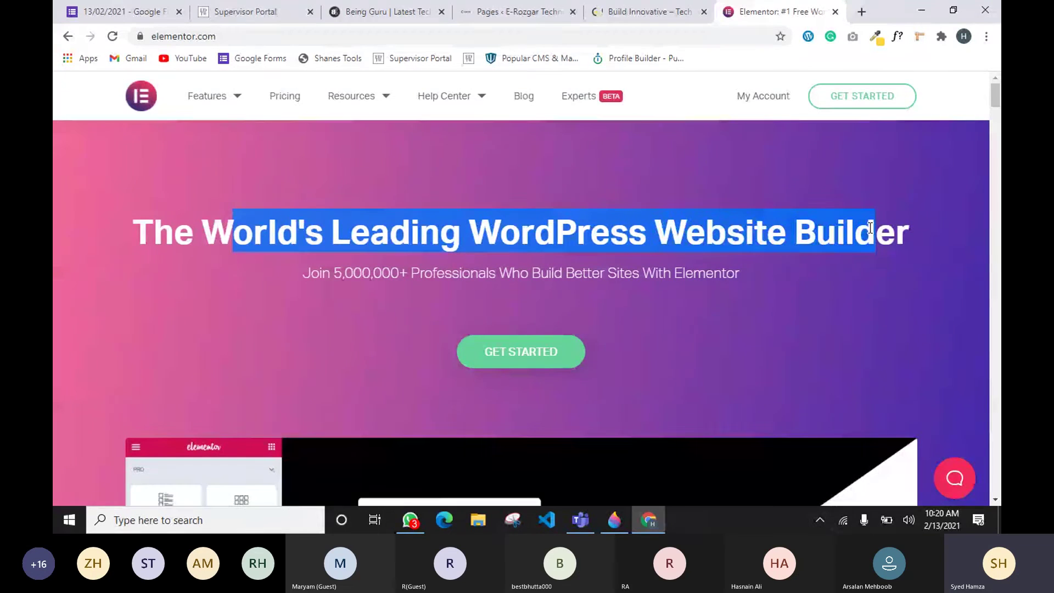
pyautogui.click(549, 311)
pyautogui.moveTo(221, 101)
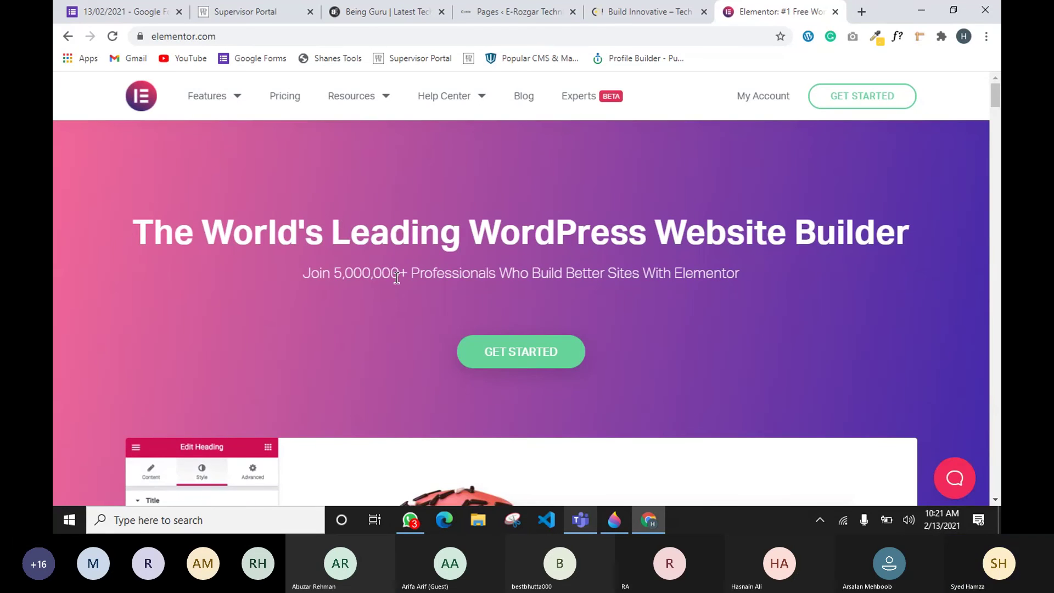
pyautogui.scroll(-5, 397, 277)
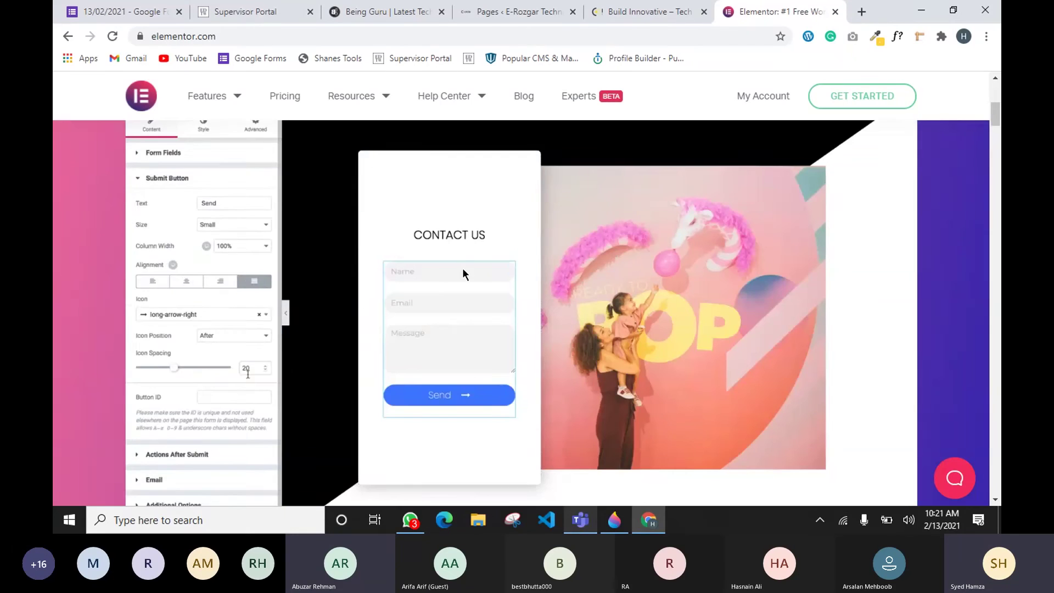
pyautogui.scroll(6, 406, 274)
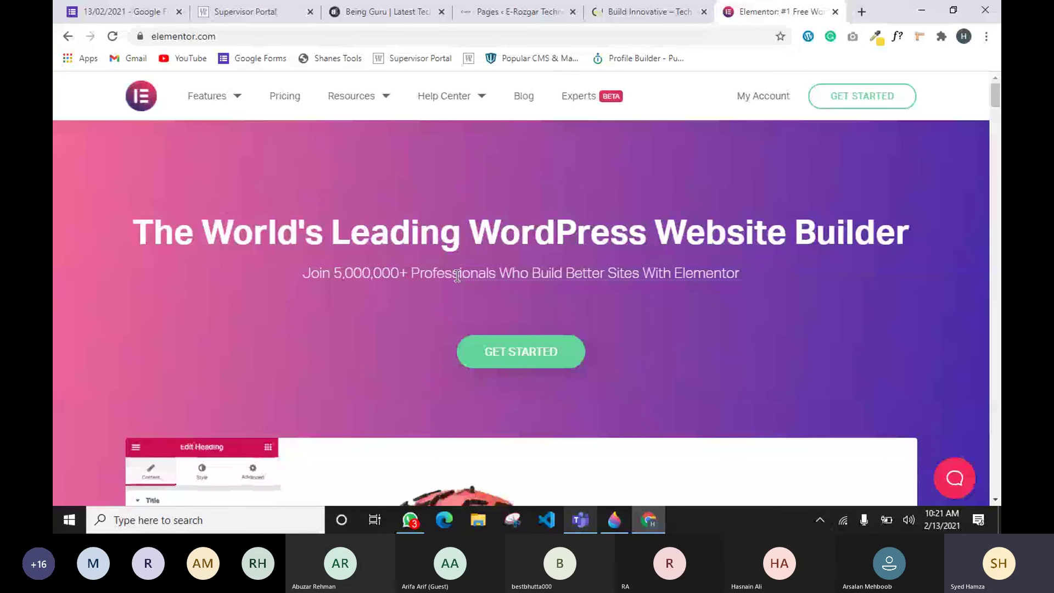
# Glance at the local WordPress pages list and close the Elementor website tab.
pyautogui.click(644, 15)
pyautogui.click(476, 15)
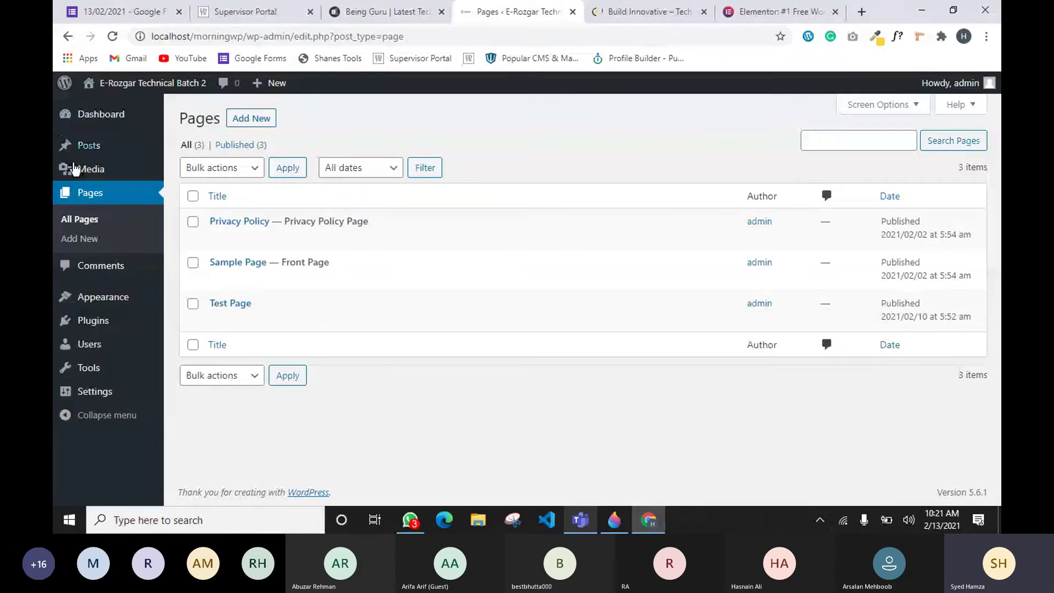
pyautogui.click(746, 13)
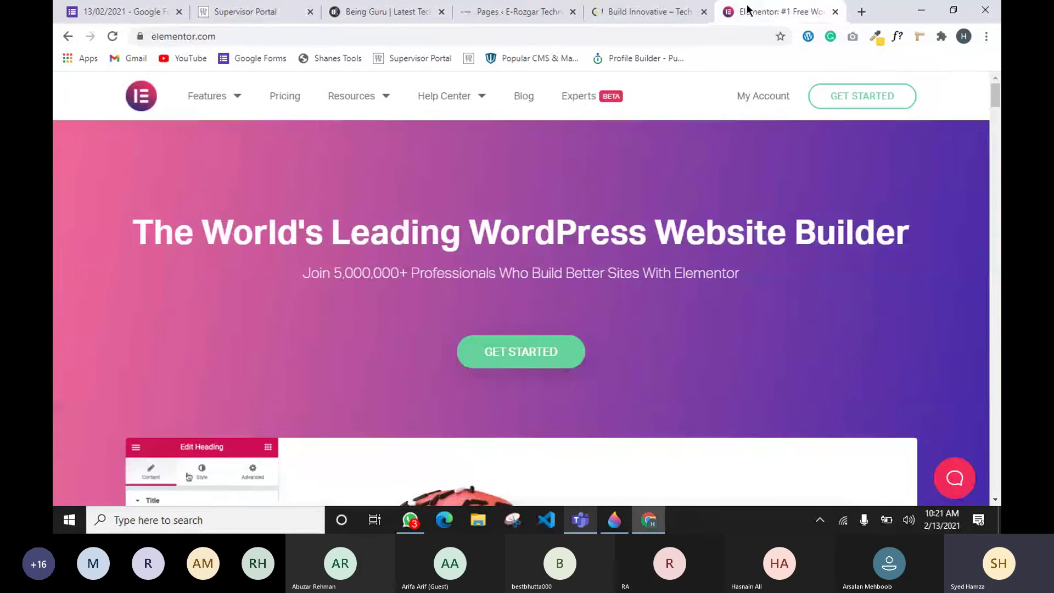
pyautogui.click(834, 12)
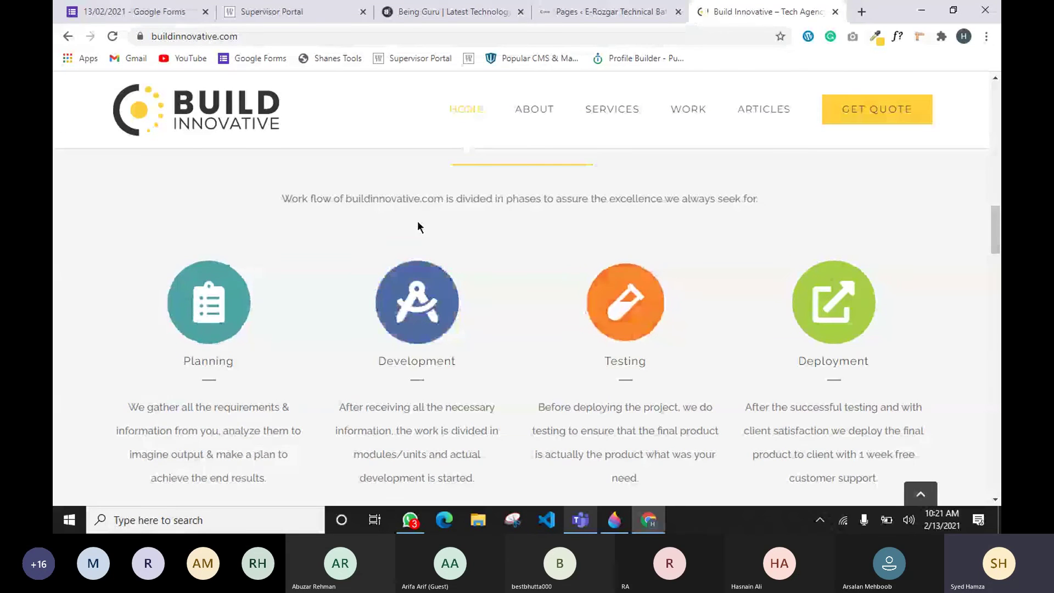
# Return to the local WordPress site and go through its installed plugins to the Add Plugins page.
pyautogui.click(590, 17)
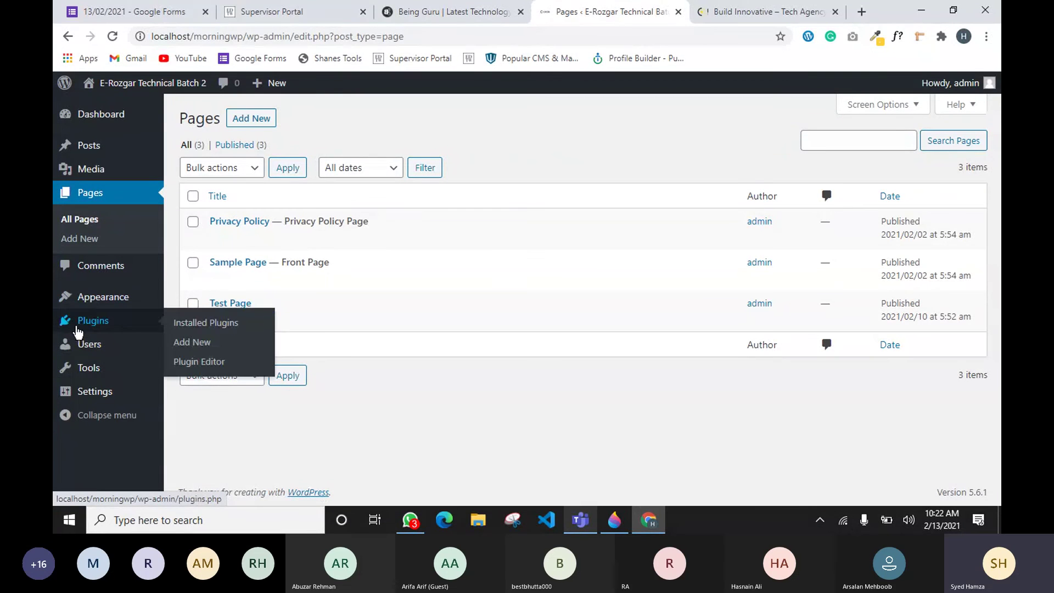
pyautogui.moveTo(92, 324)
pyautogui.click(82, 329)
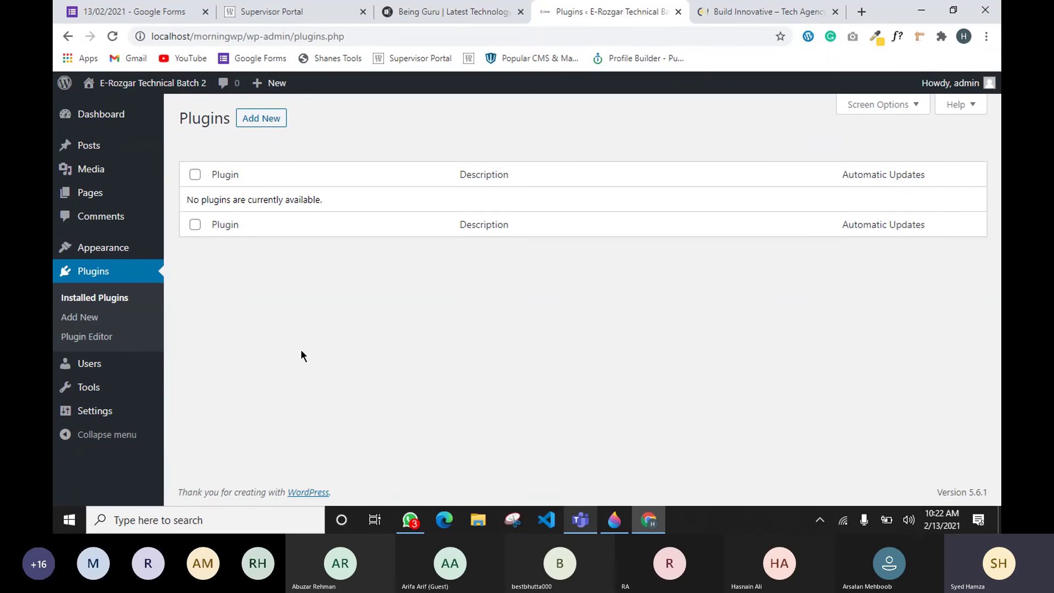
pyautogui.click(262, 122)
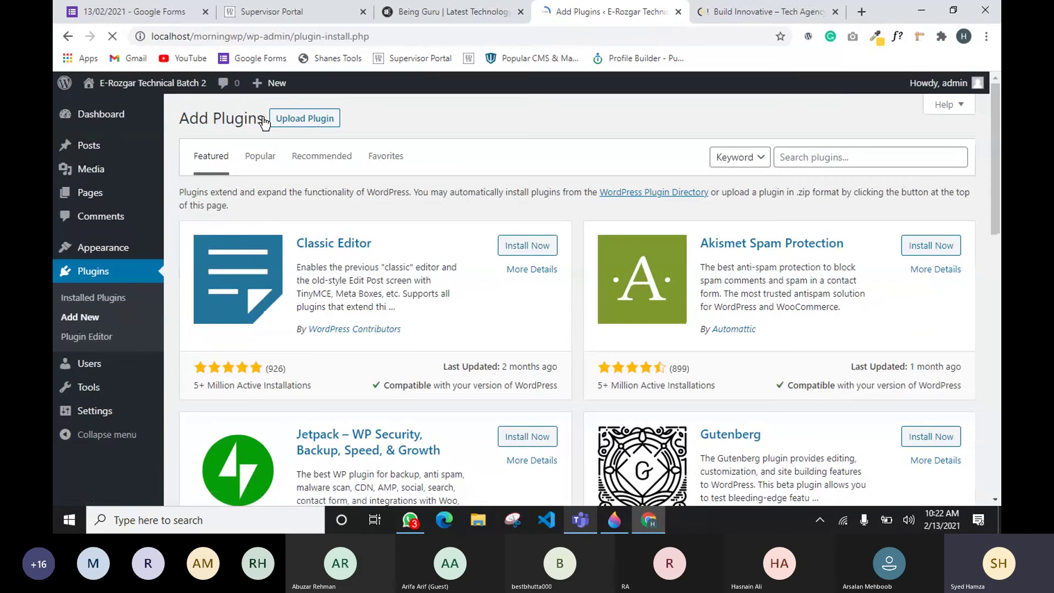
# Highlight the featured Classic Editor plugin's title and dismiss the download manager pop-up.
pyautogui.moveTo(284, 241); pyautogui.dragTo(435, 254)
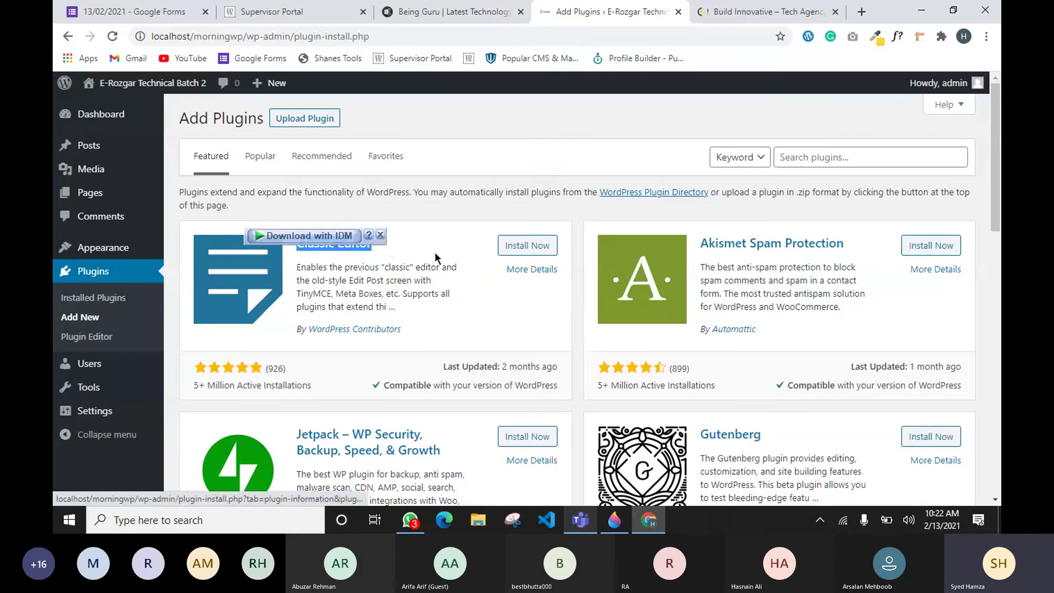
pyautogui.click(379, 235)
pyautogui.click(459, 219)
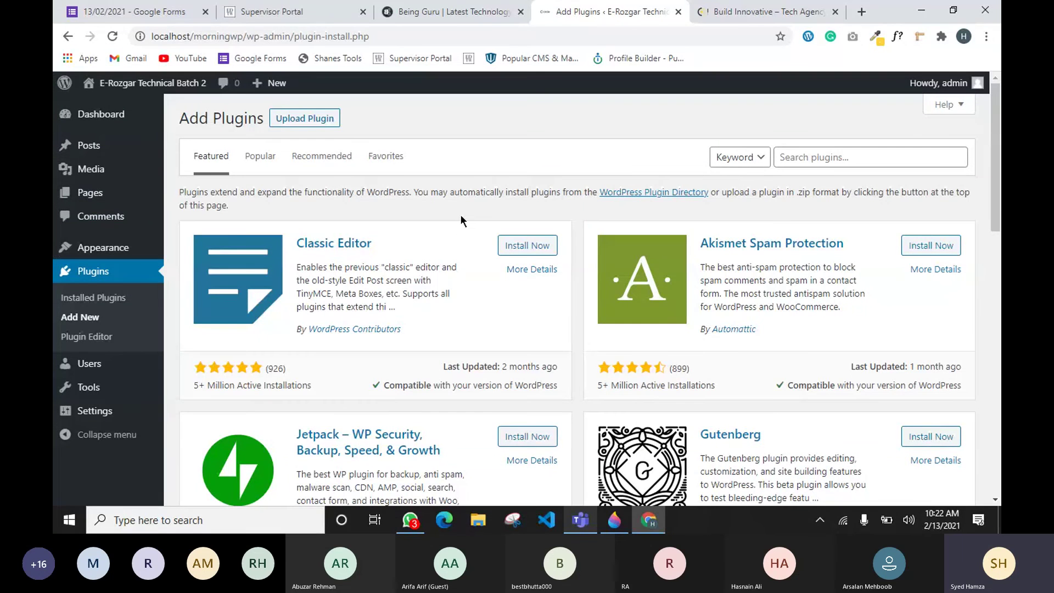
# Search the plugin directory for "elementor" and highlight the Elementor Website Builder's active installations line.
pyautogui.click(833, 165)
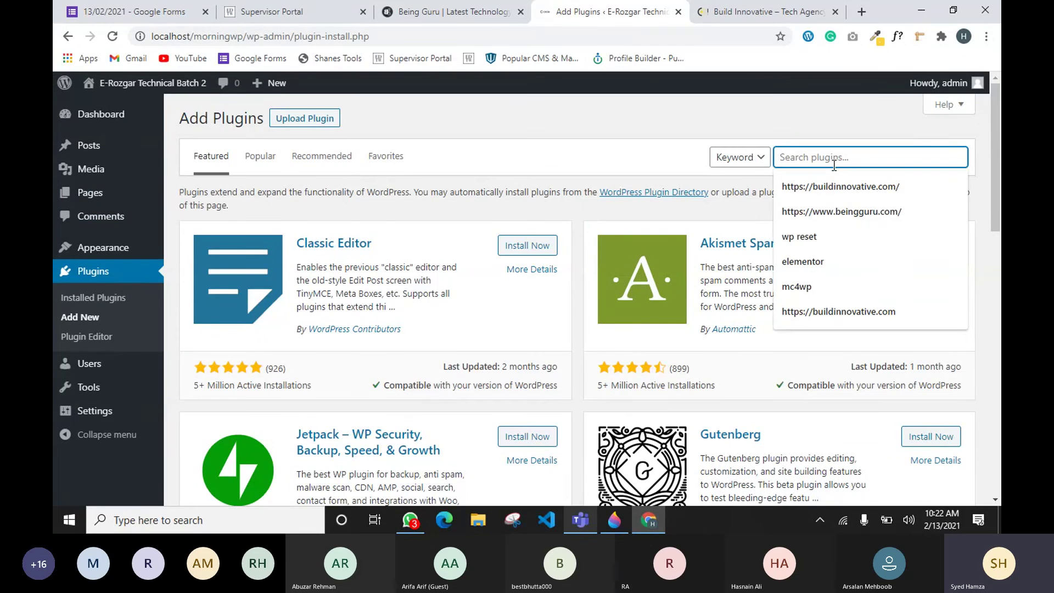
pyautogui.write('elementor')
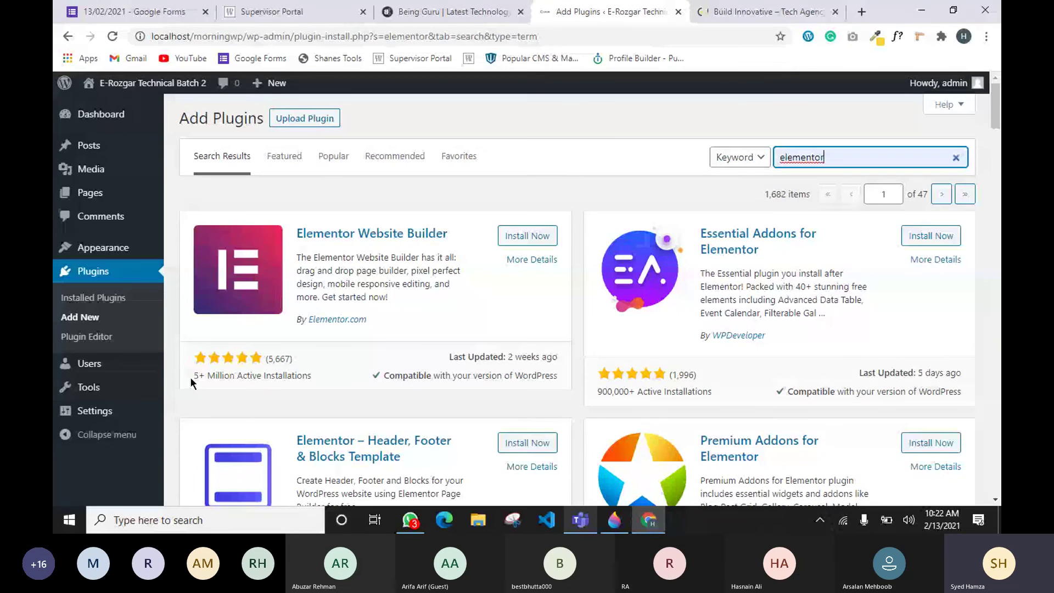
pyautogui.moveTo(191, 377); pyautogui.dragTo(305, 371)
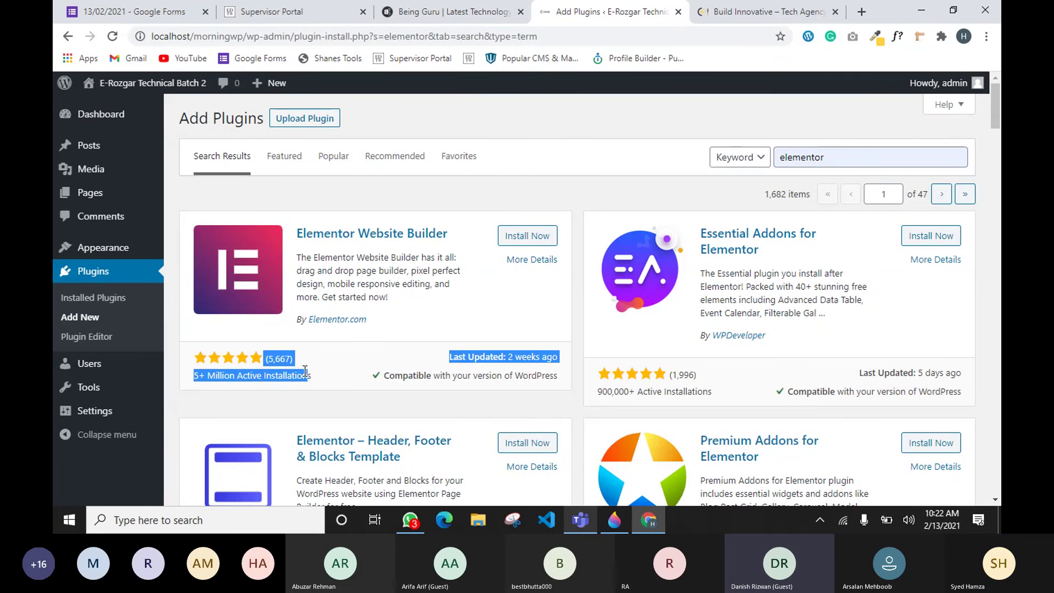
pyautogui.click(317, 375)
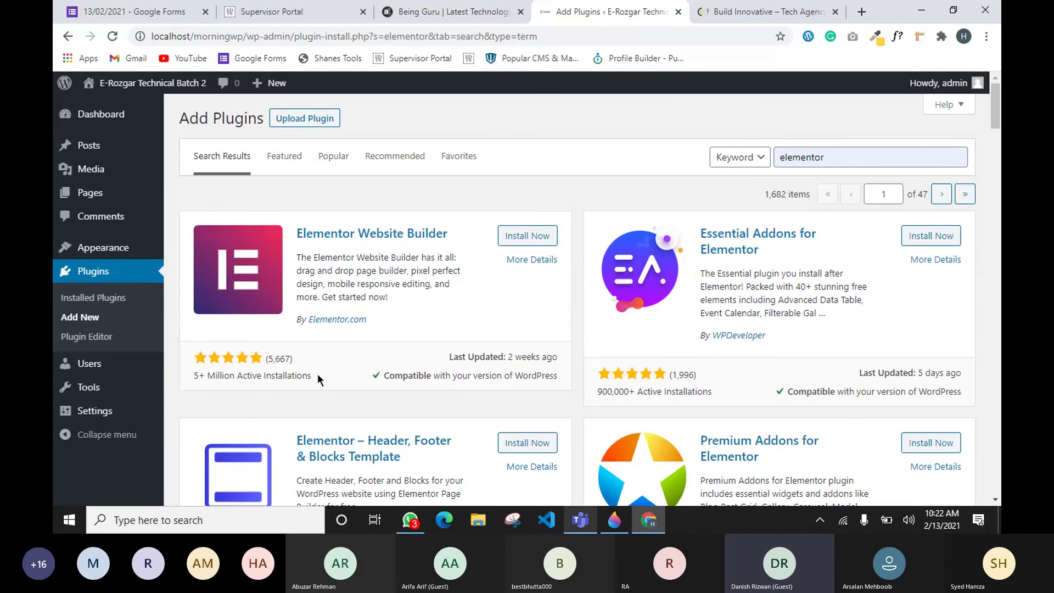
pyautogui.moveTo(317, 373); pyautogui.dragTo(265, 375)
pyautogui.click(313, 377)
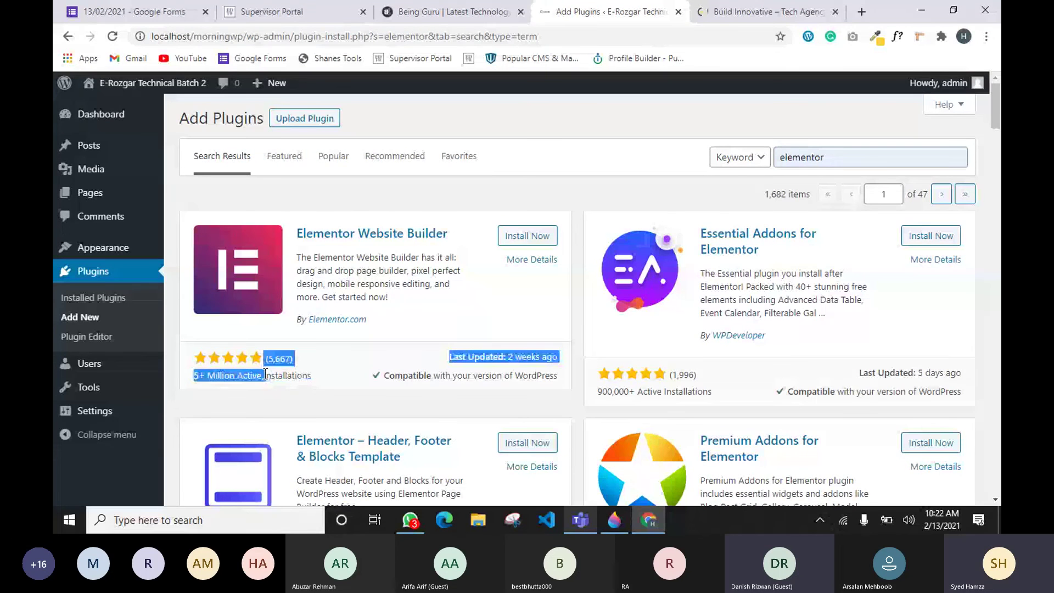
# Switch to the Teams meeting to check its participants, minimise it and clear the text highlight on the plugin results.
pyautogui.click(579, 519)
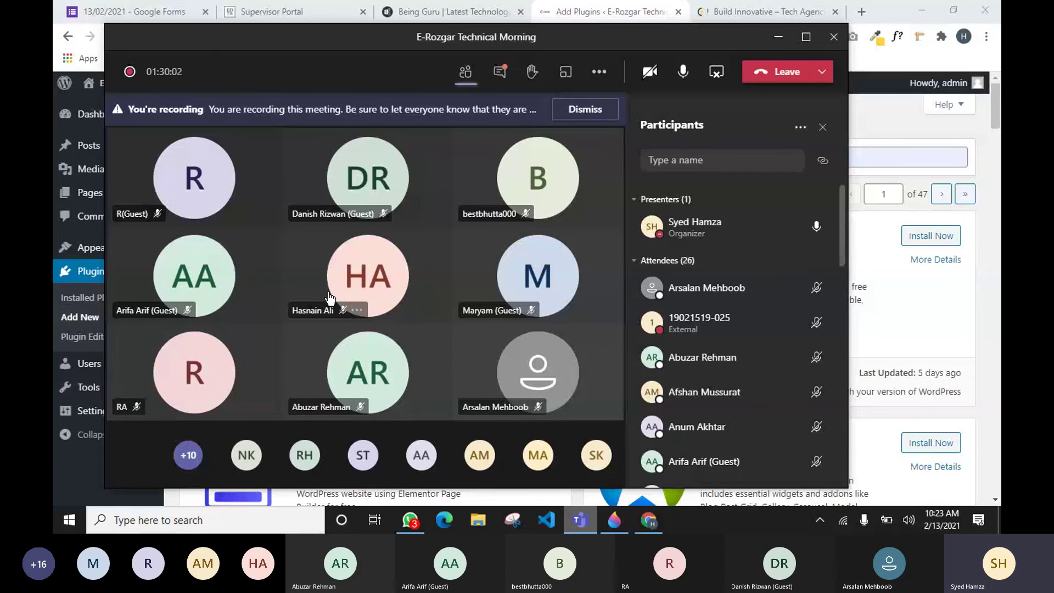
pyautogui.moveTo(206, 365)
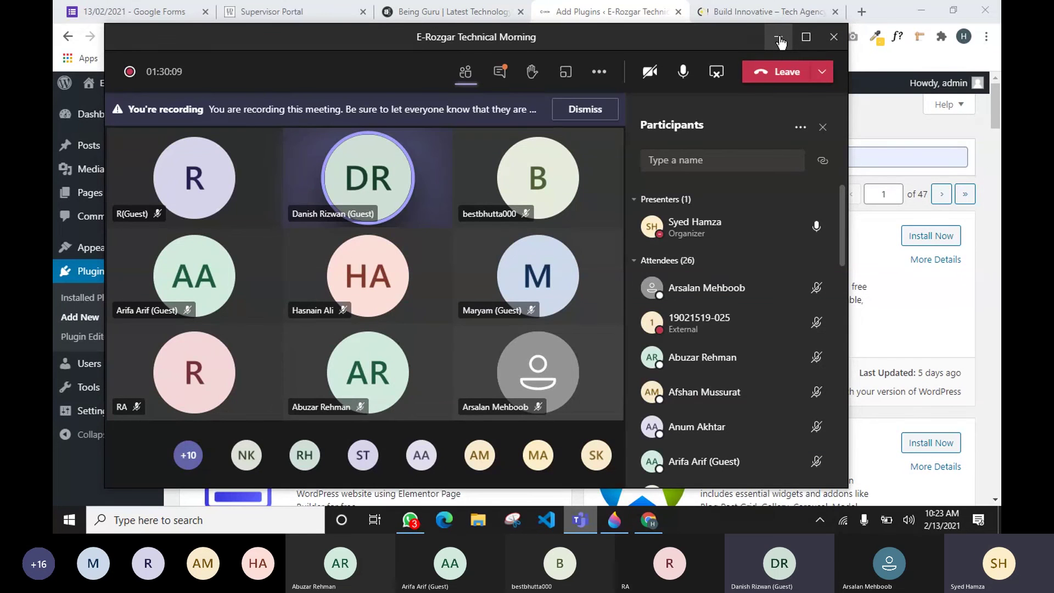
pyautogui.click(778, 38)
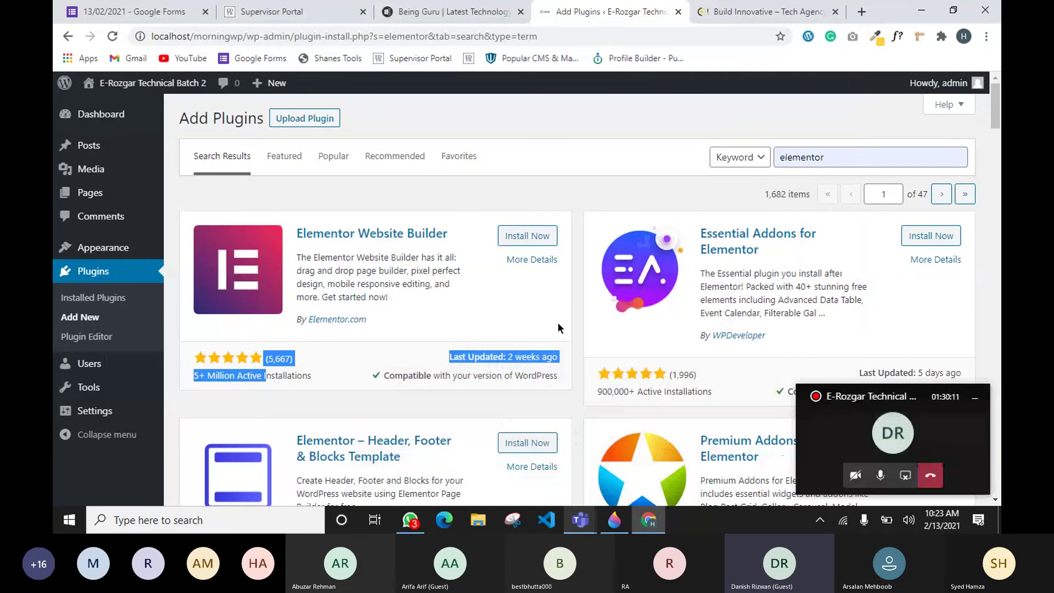
pyautogui.click(566, 323)
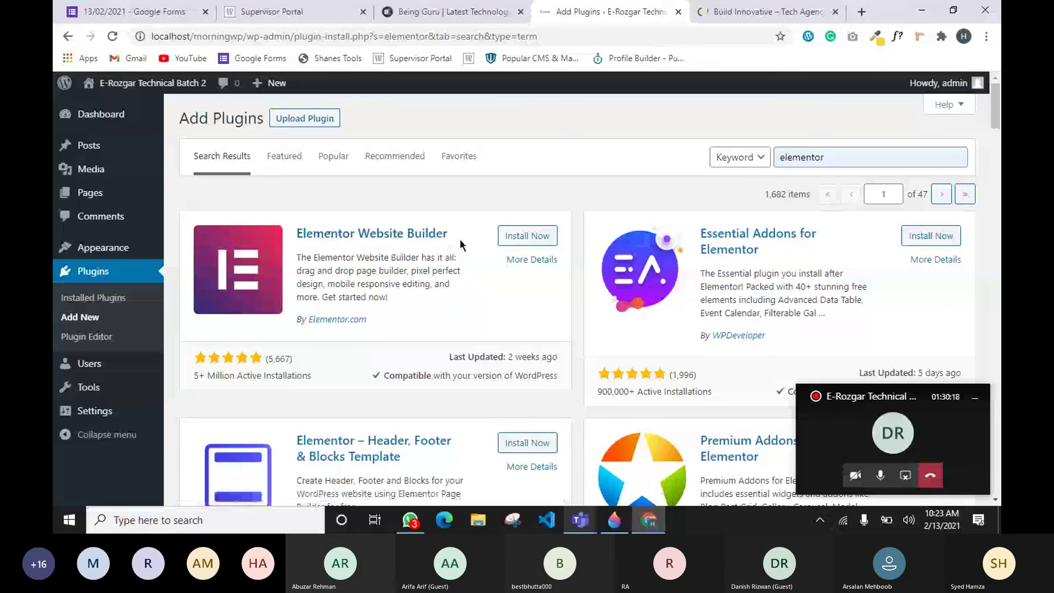
# Install the Elementor Website Builder plugin and activate it.
pyautogui.click(534, 237)
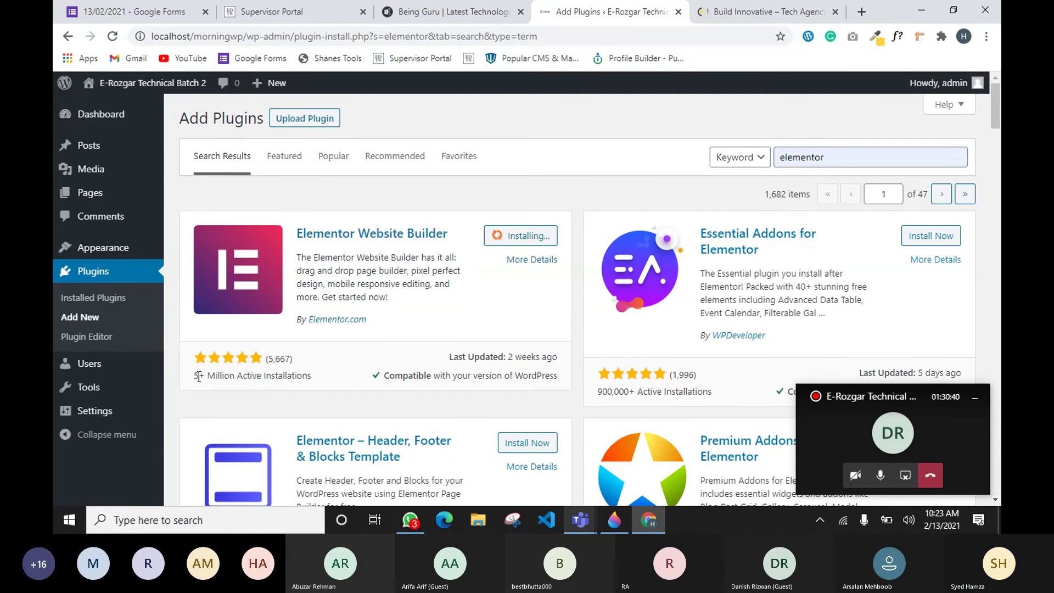
pyautogui.moveTo(196, 376); pyautogui.dragTo(328, 374)
pyautogui.click(341, 374)
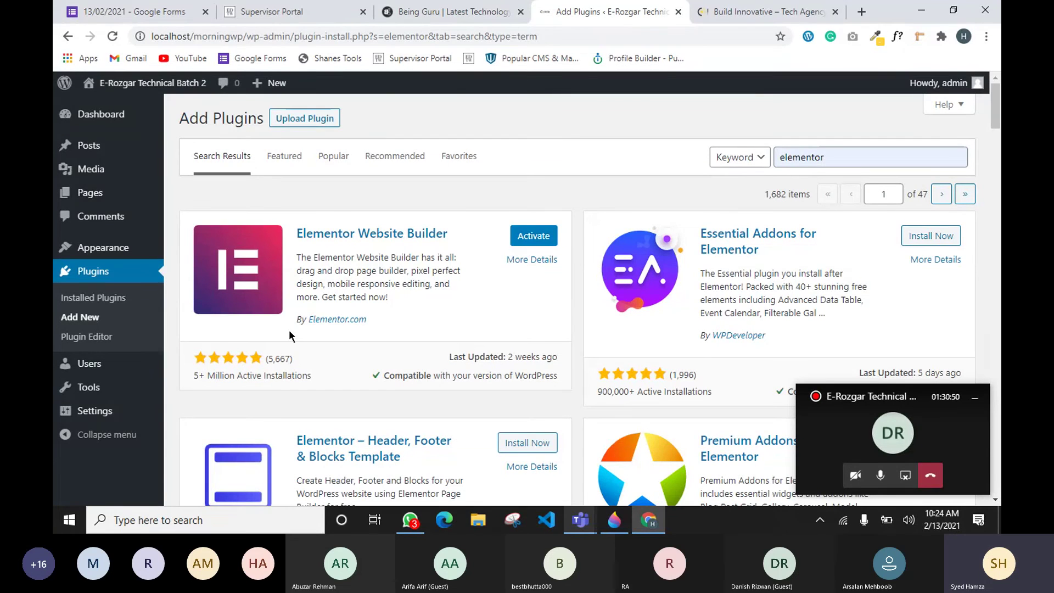
pyautogui.click(539, 237)
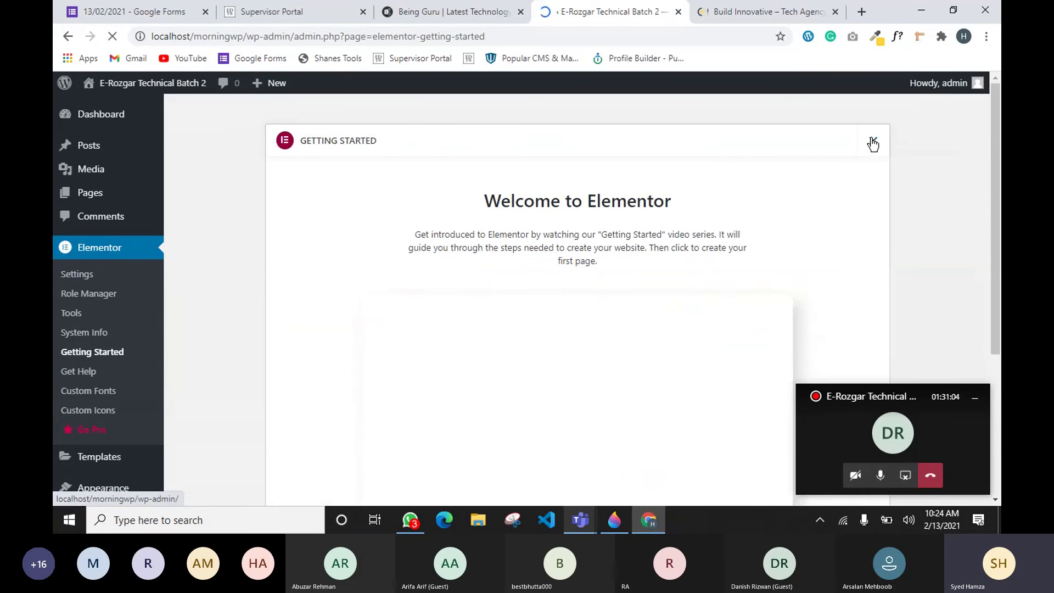
# Look over Elementor's Getting Started page, the WordPress dashboard and the Templates options that Elementor added.
pyautogui.scroll(-3, 872, 219)
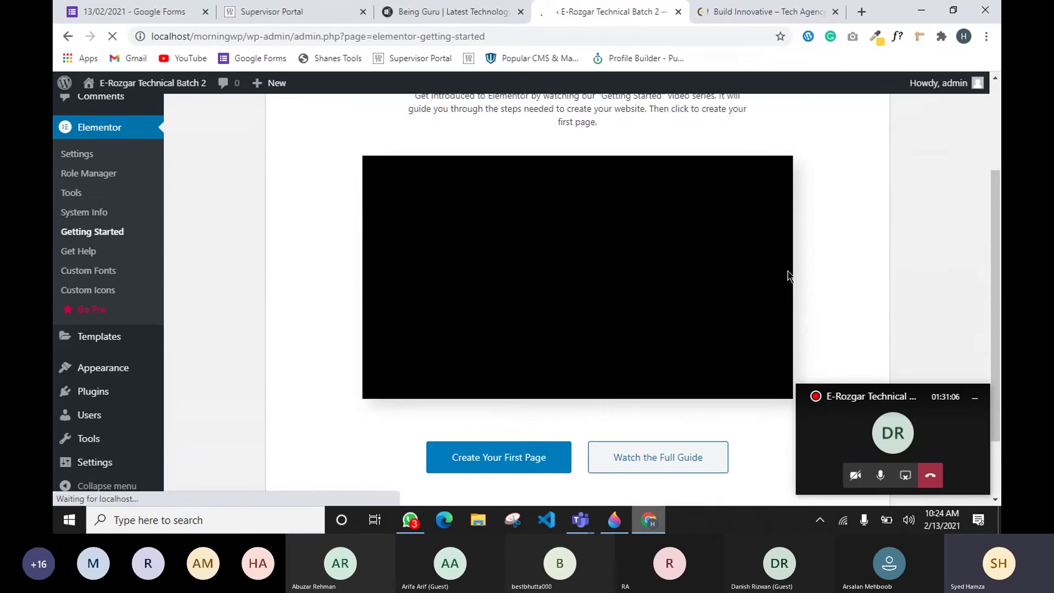
pyautogui.scroll(2, 871, 220)
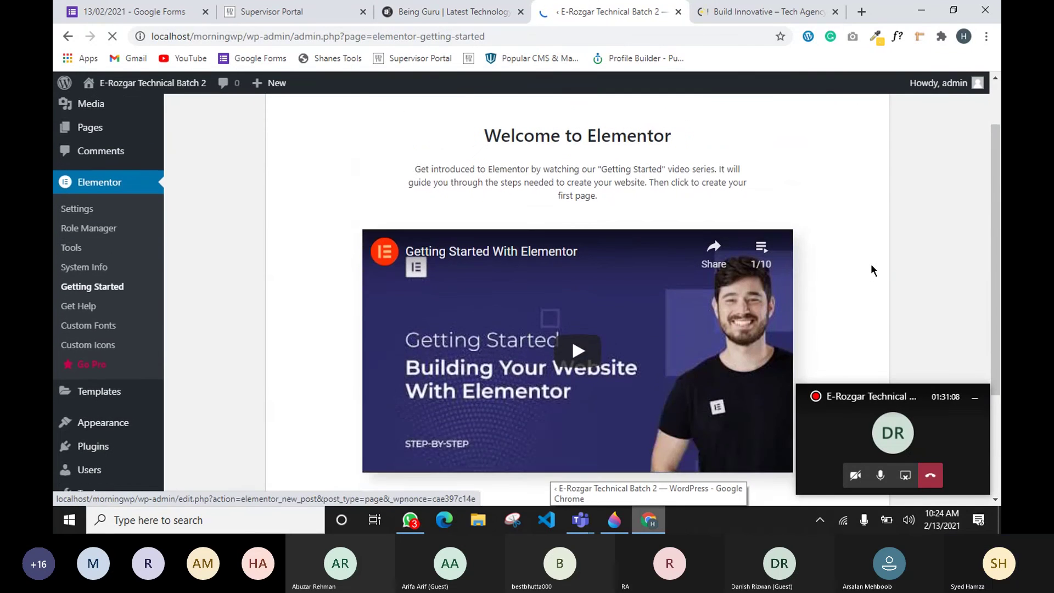
pyautogui.scroll(1, 872, 231)
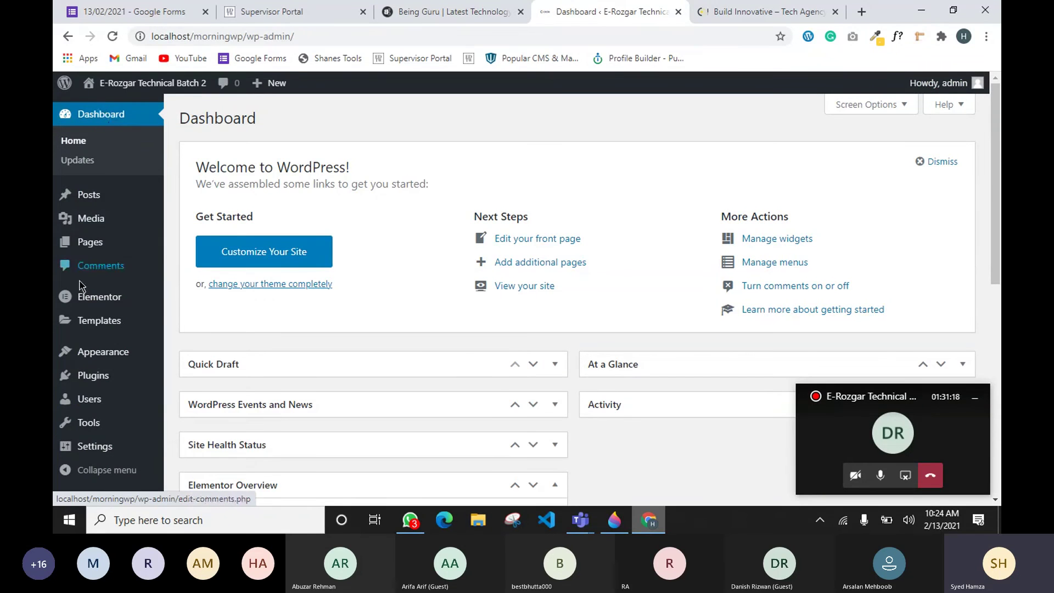
pyautogui.moveTo(102, 320)
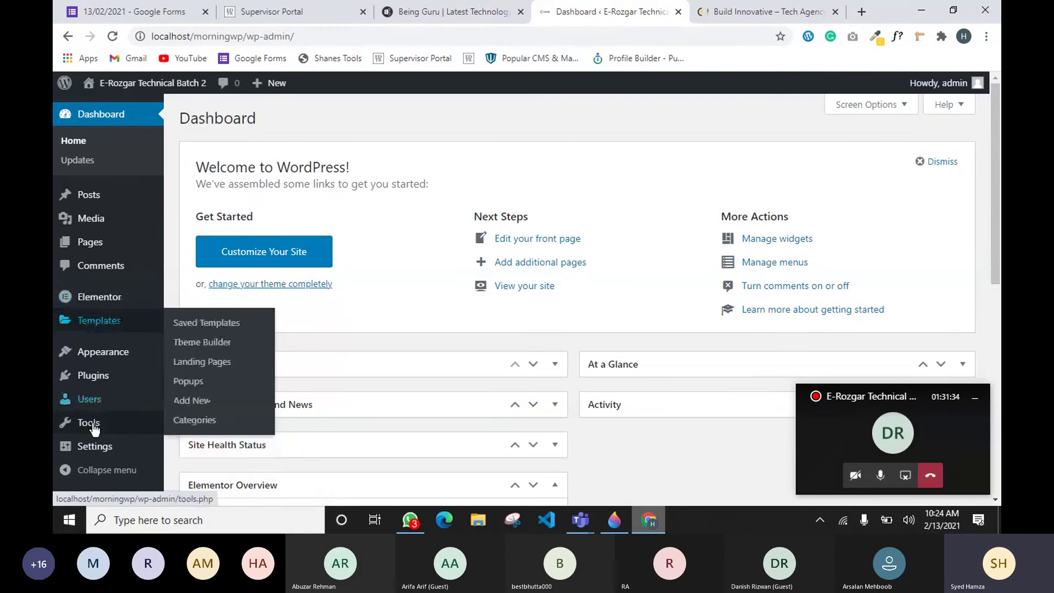
pyautogui.moveTo(85, 444)
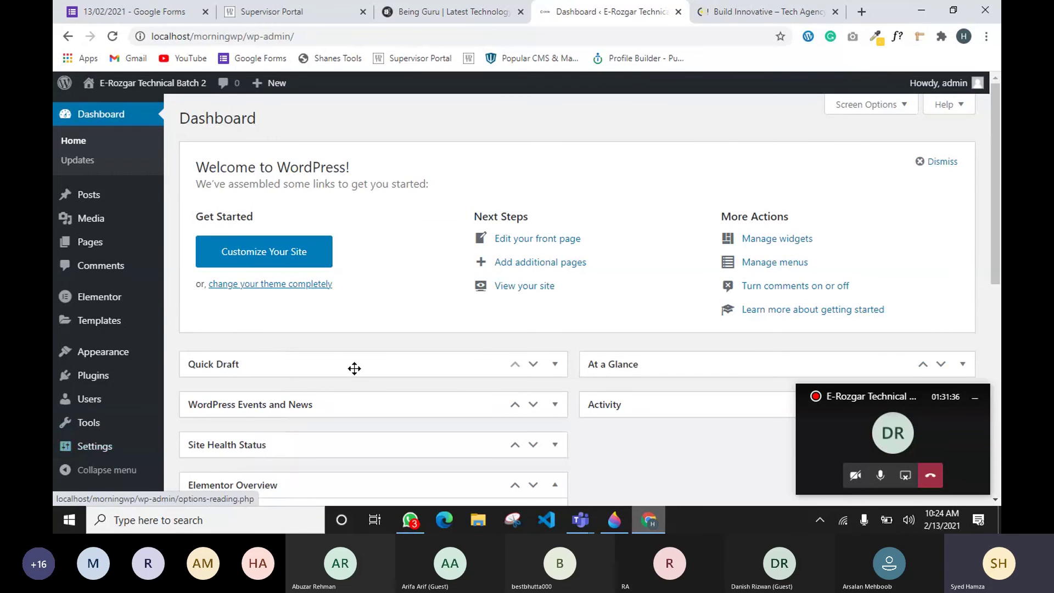
pyautogui.scroll(-2, 354, 368)
pyautogui.scroll(2, 220, 307)
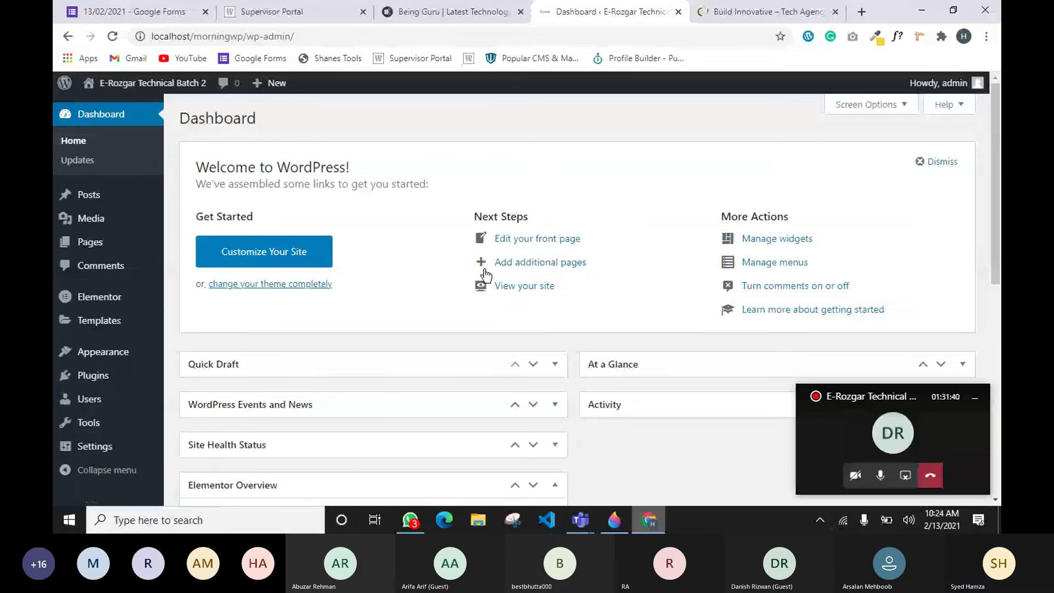
# Hide the floating meeting window and examine the Elementor Overview box with its news and updates on the dashboard.
pyautogui.click(974, 399)
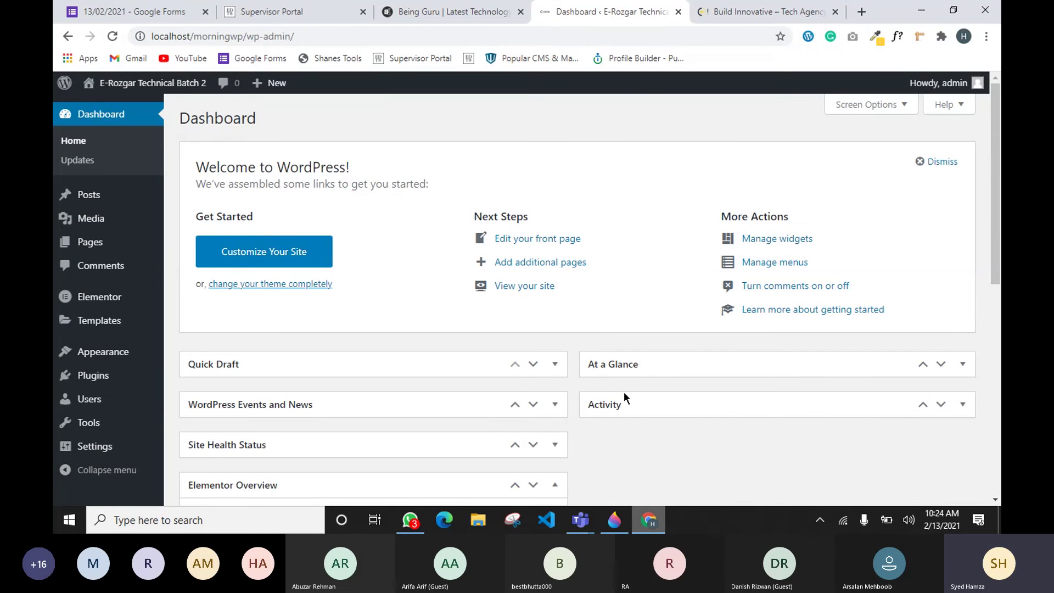
pyautogui.scroll(-6, 521, 433)
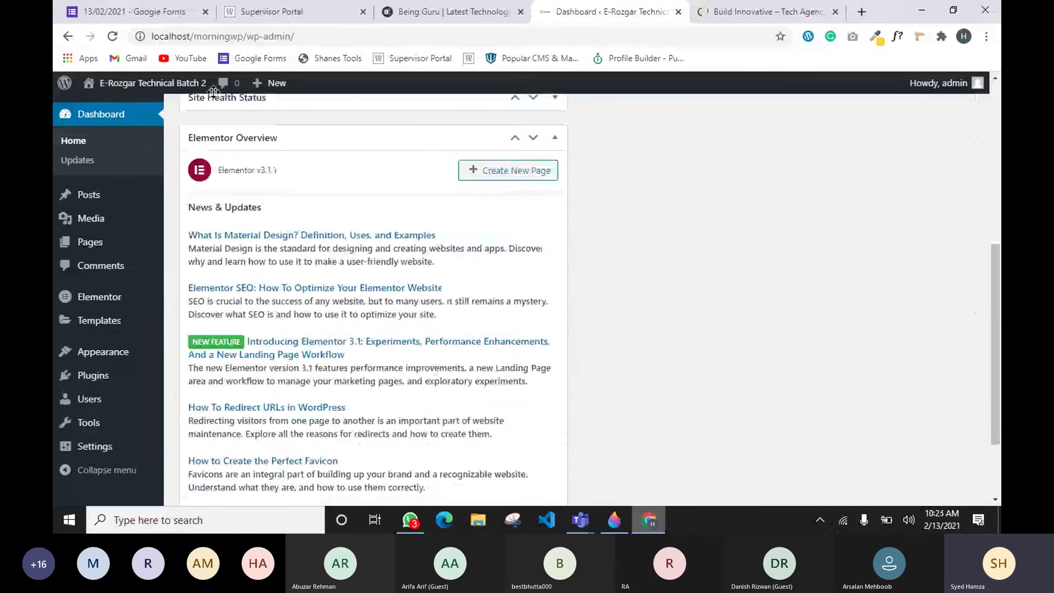
pyautogui.scroll(-2, 451, 258)
pyautogui.scroll(5, 499, 321)
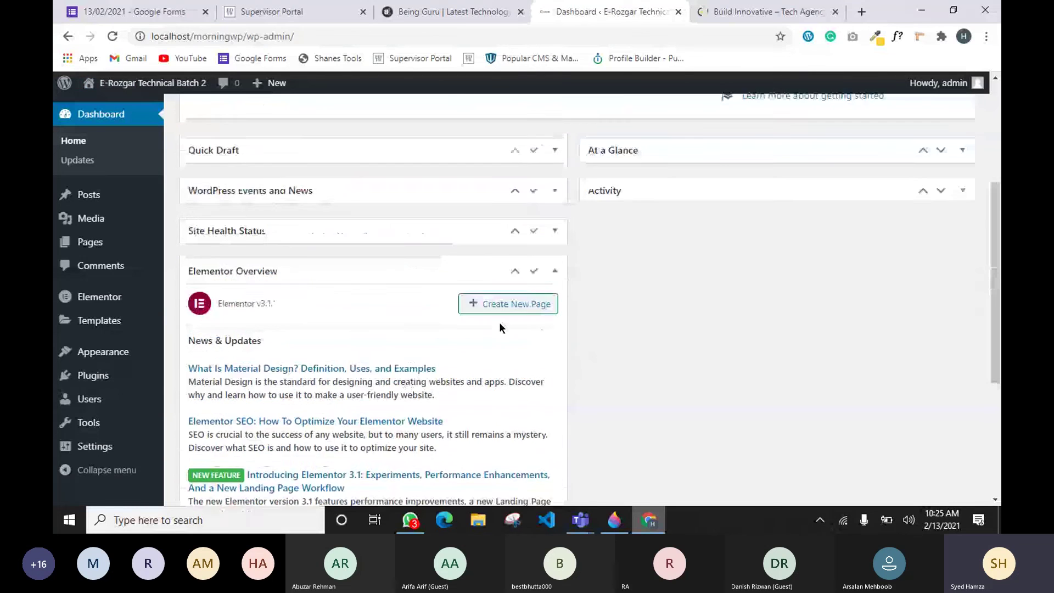
pyautogui.scroll(-4, 499, 321)
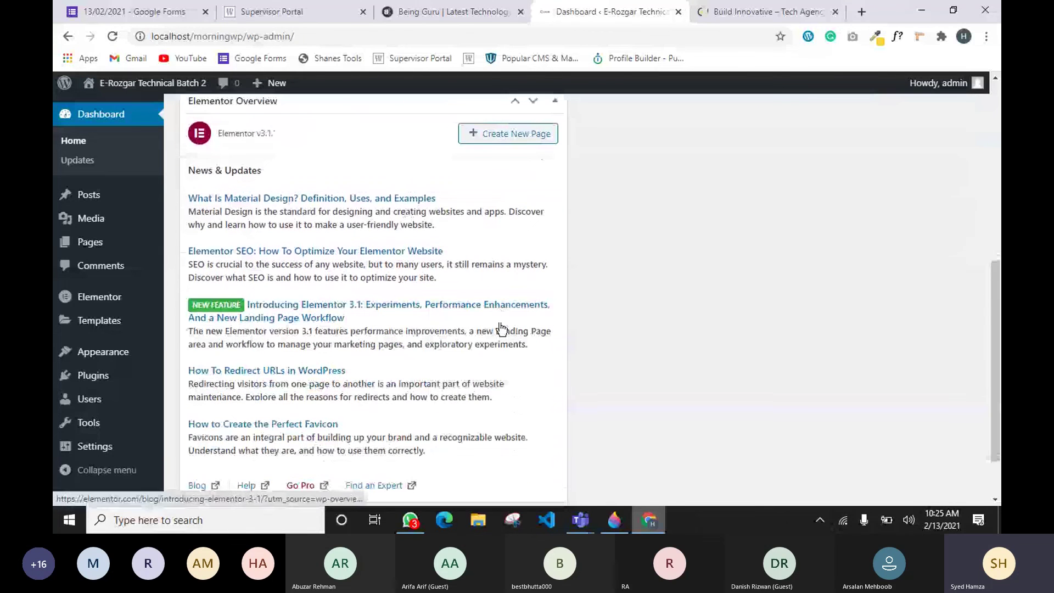
pyautogui.scroll(1, 500, 328)
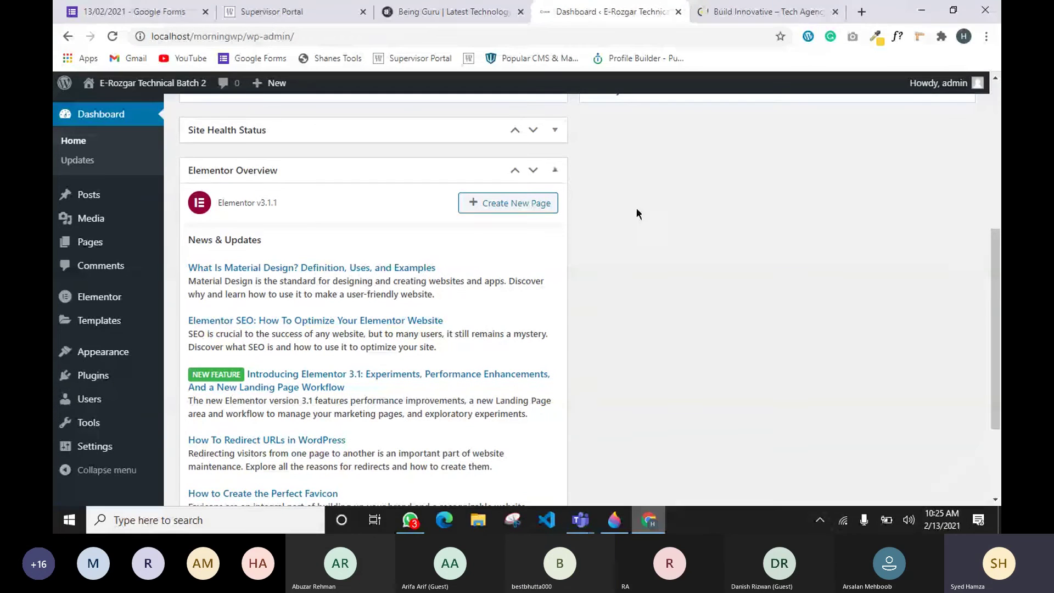
# Move the Elementor Overview box above At a Glance in the dashboard's second column and collapse it.
pyautogui.scroll(3, 637, 213)
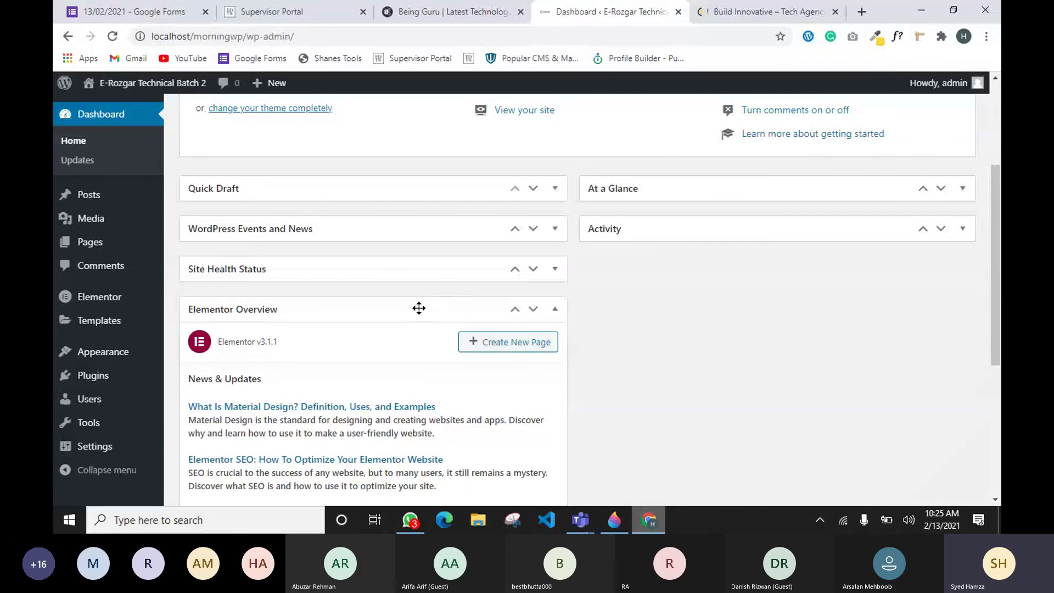
pyautogui.moveTo(419, 308); pyautogui.dragTo(788, 184)
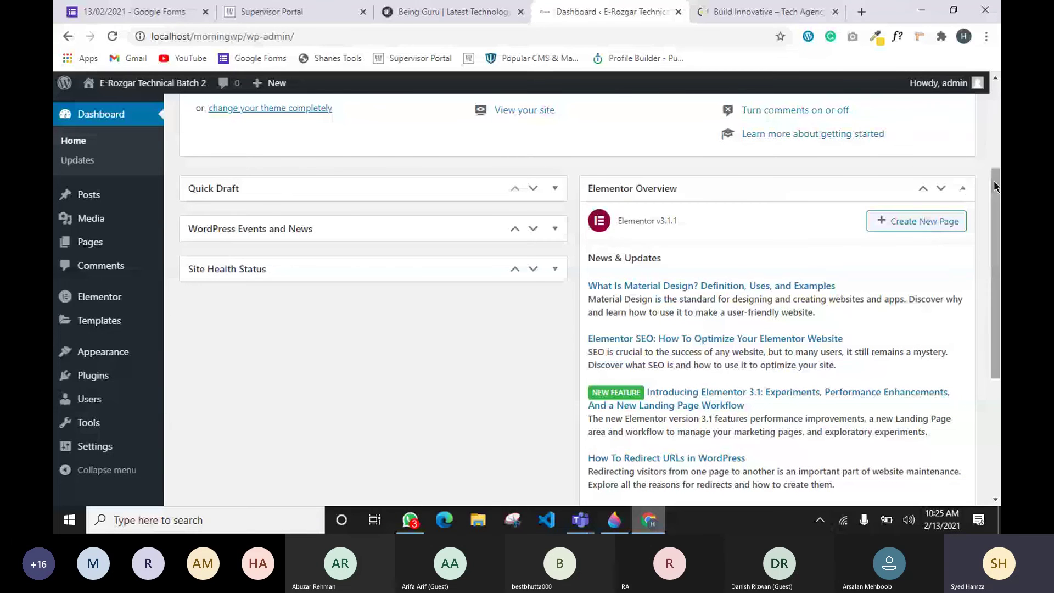
pyautogui.click(962, 188)
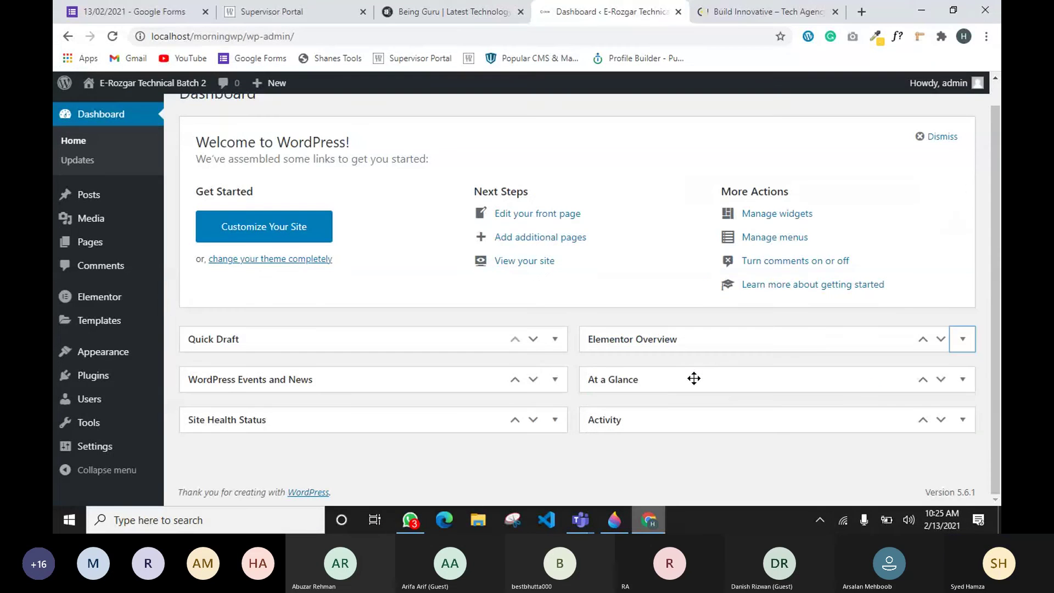
# Glance through the Templates options and open the list of all pages.
pyautogui.moveTo(112, 301)
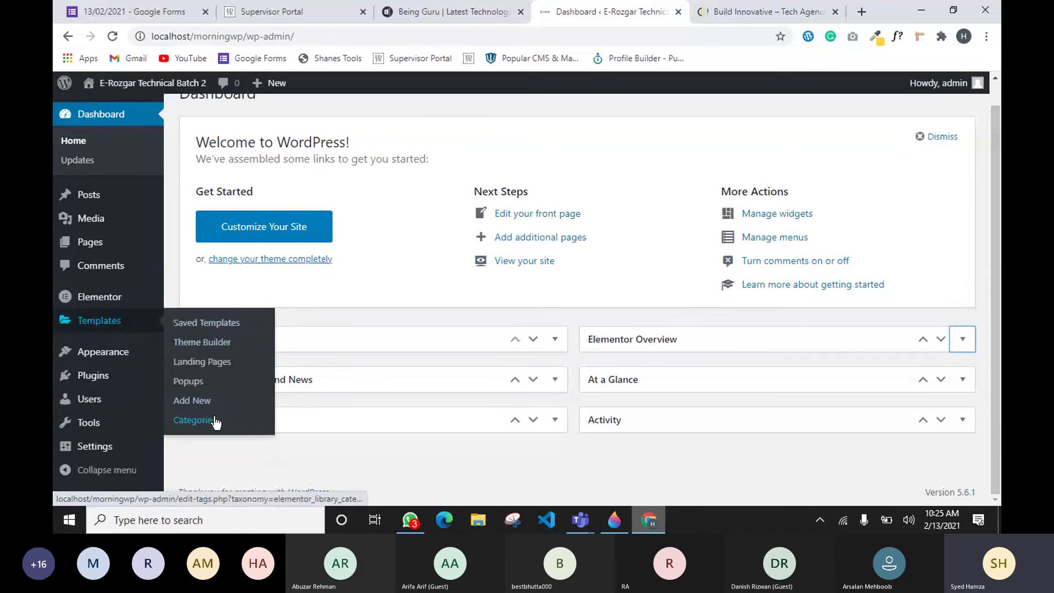
pyautogui.click(199, 418)
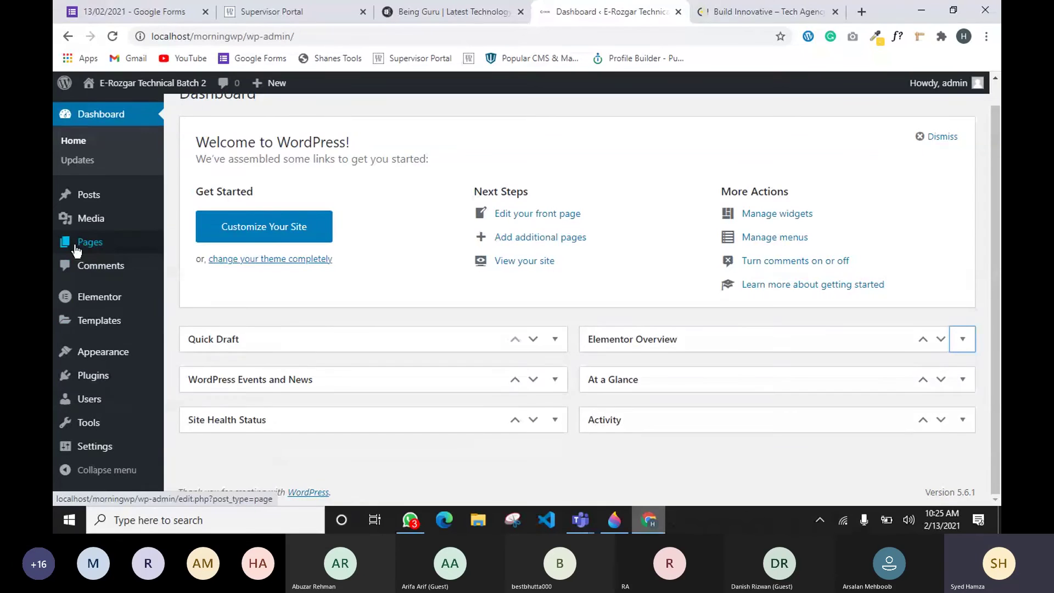
pyautogui.moveTo(77, 251)
pyautogui.click(175, 246)
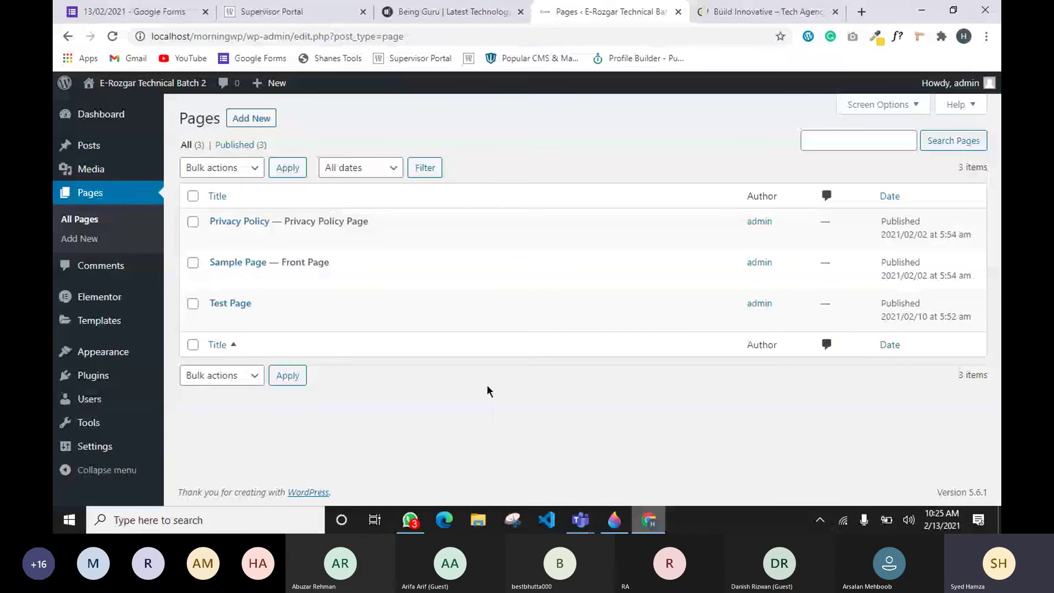
# Add a new page titled "First Page with Elementor", with a capital E in Elementor.
pyautogui.click(250, 121)
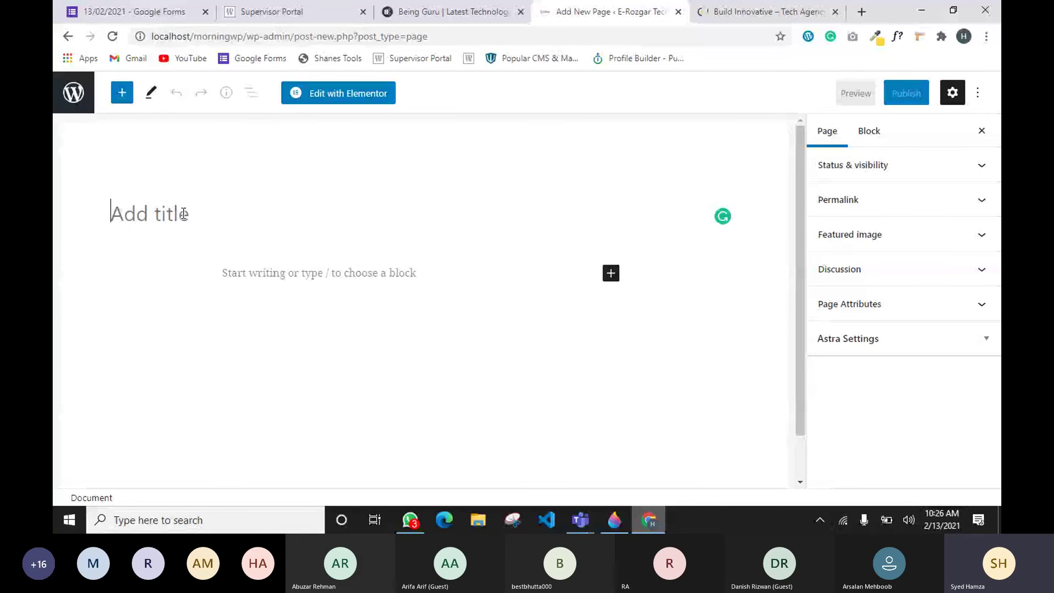
pyautogui.write('Firs')
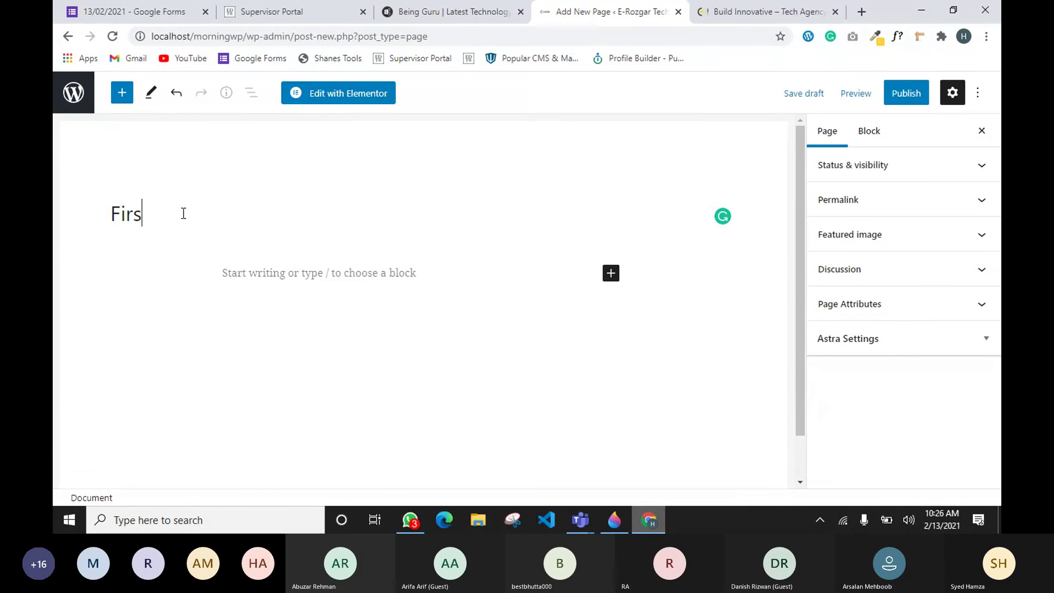
pyautogui.write('t Page')
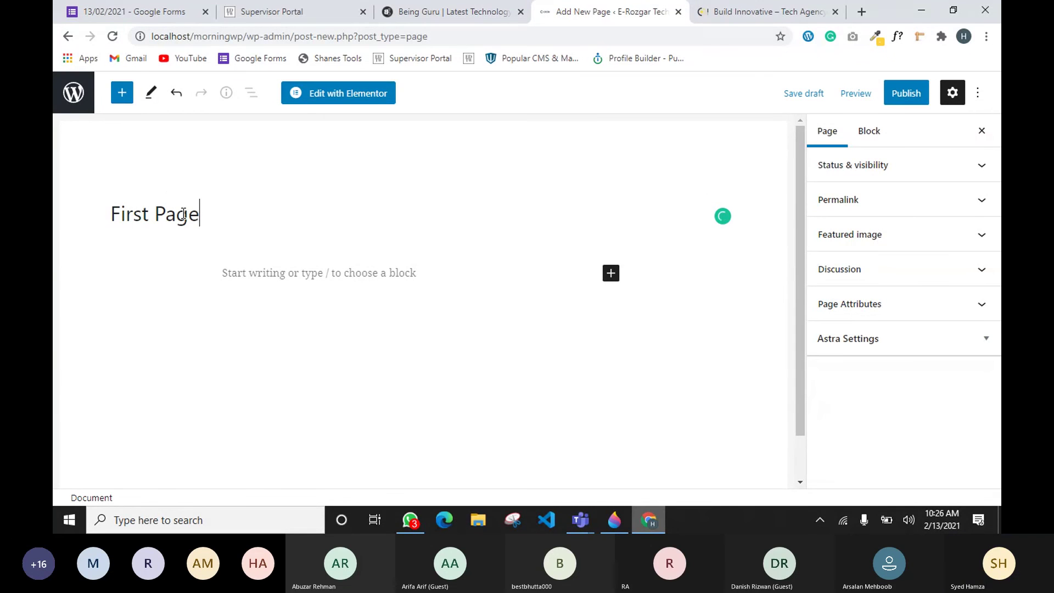
pyautogui.write(' with elementor')
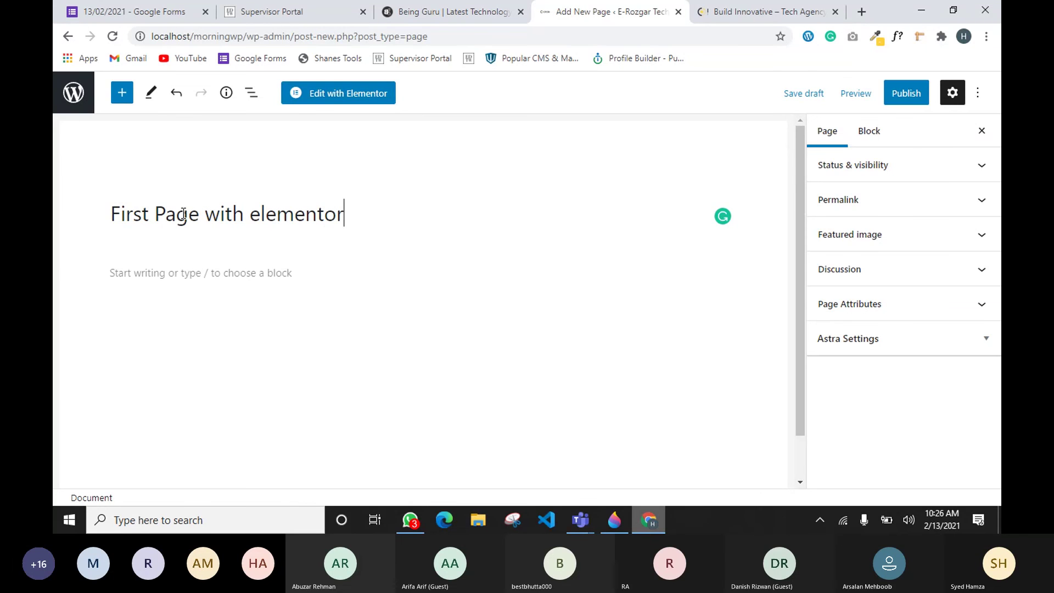
pyautogui.moveTo(268, 218)
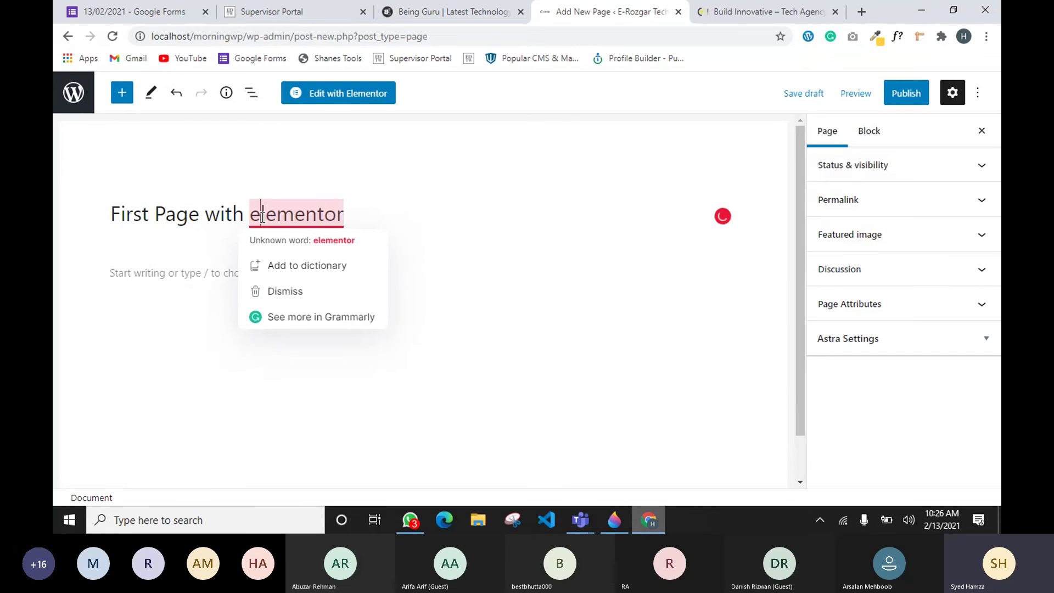
pyautogui.hotkey('ctrl', 'BackSpace')
pyautogui.write('Elementor')
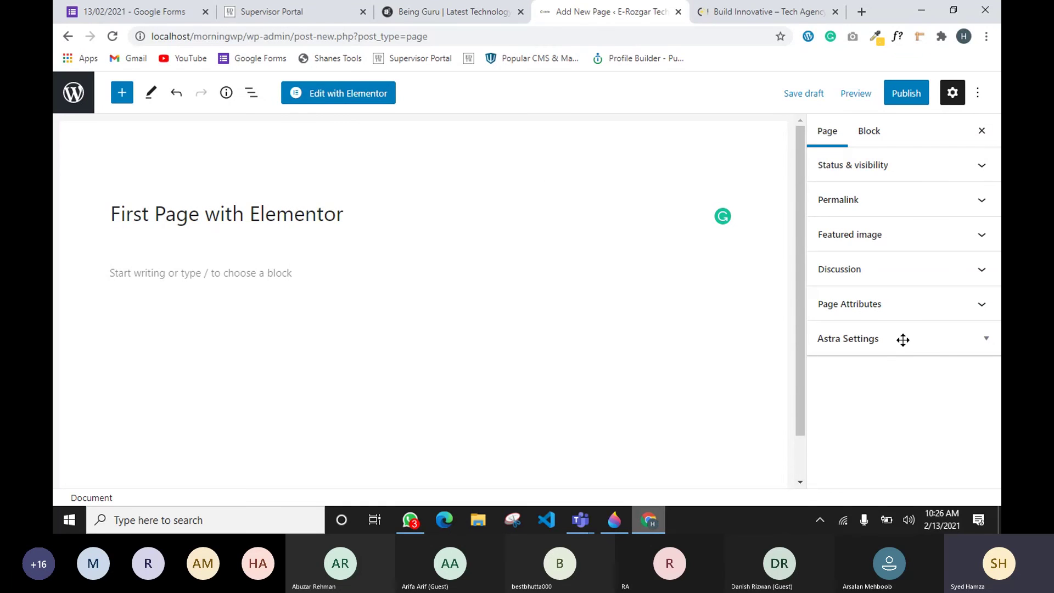
# Glance at the page's Astra Settings, collapse them again, and open the page in the Elementor editor.
pyautogui.click(986, 339)
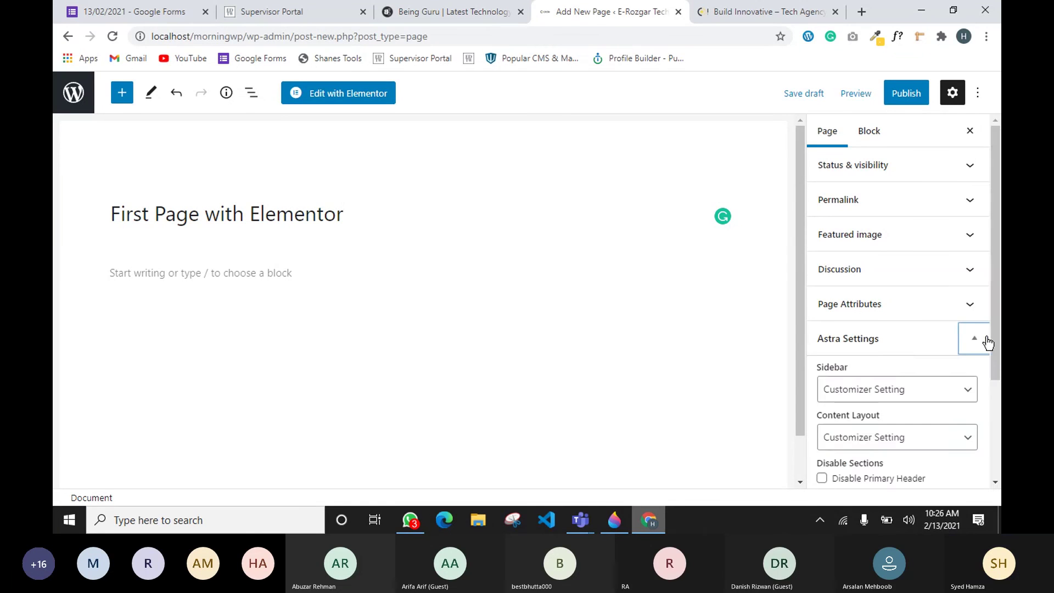
pyautogui.click(986, 340)
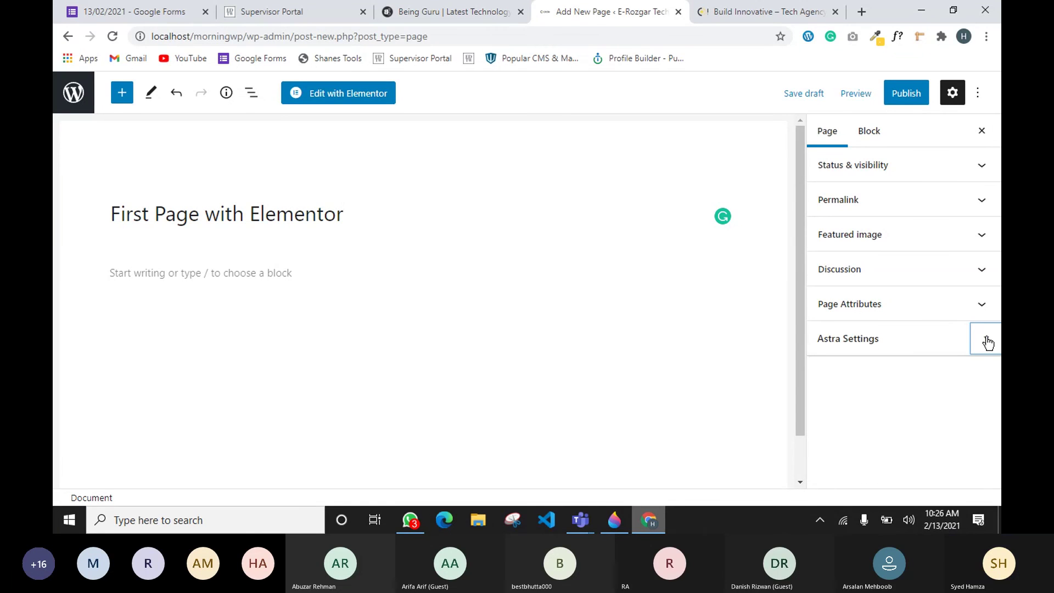
pyautogui.click(340, 98)
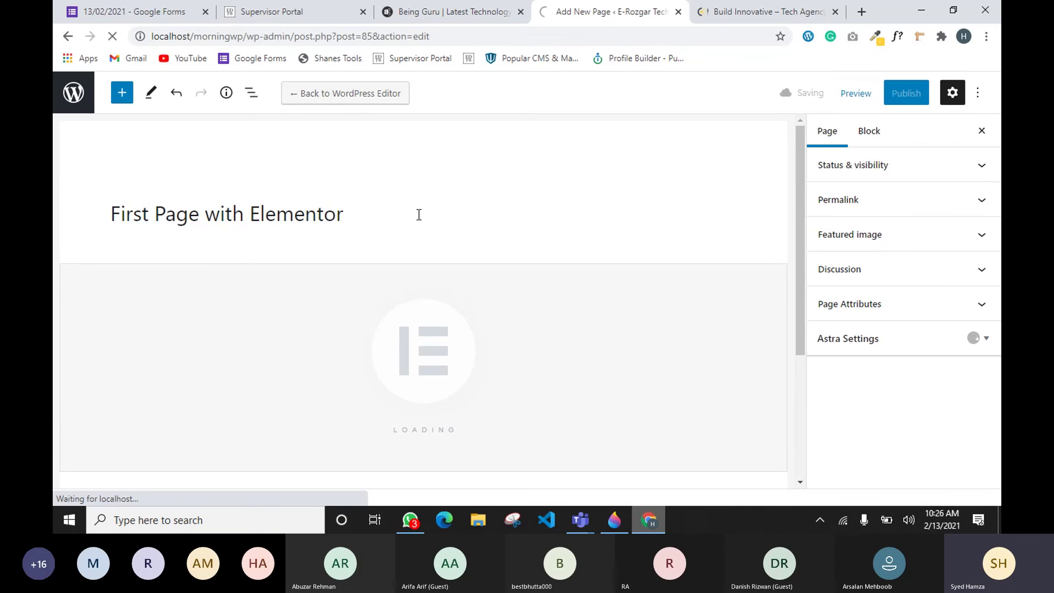
pyautogui.scroll(-3, 421, 217)
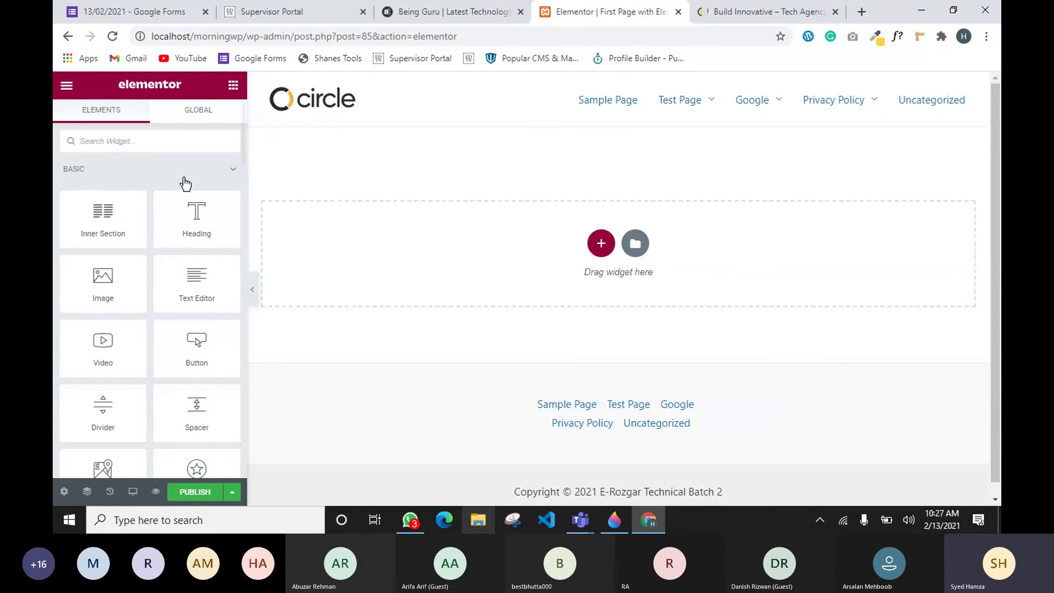
# Publish the empty page from Elementor and view it live in its own browser tab.
pyautogui.click(203, 494)
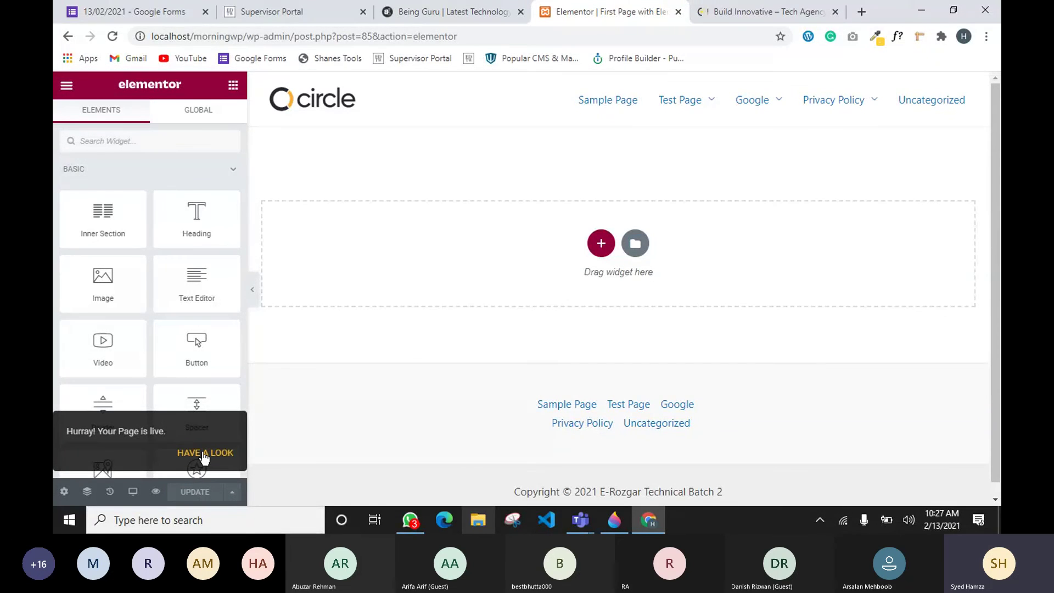
pyautogui.click(203, 454)
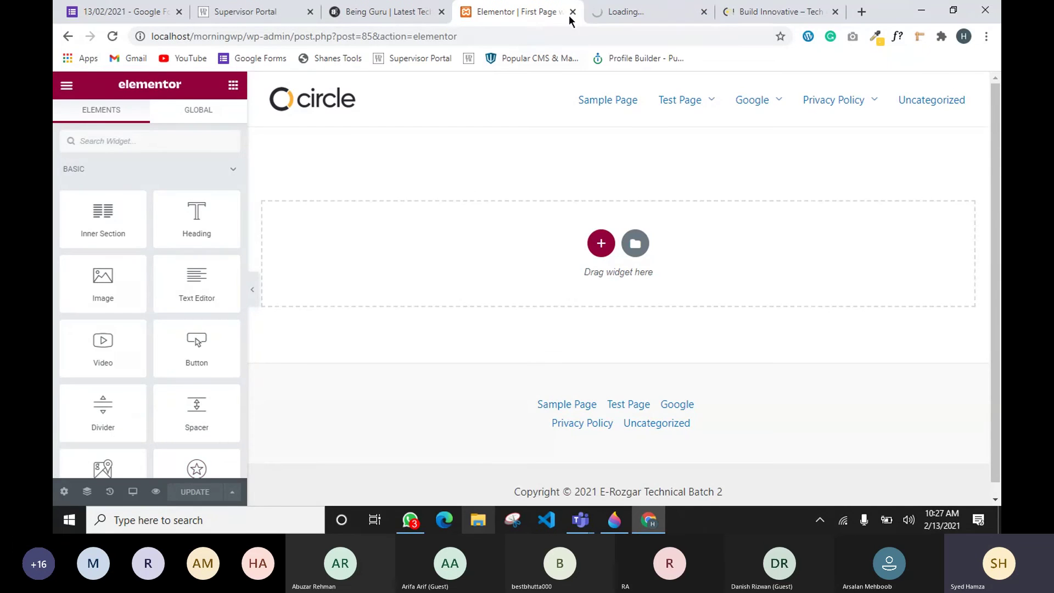
pyautogui.click(611, 15)
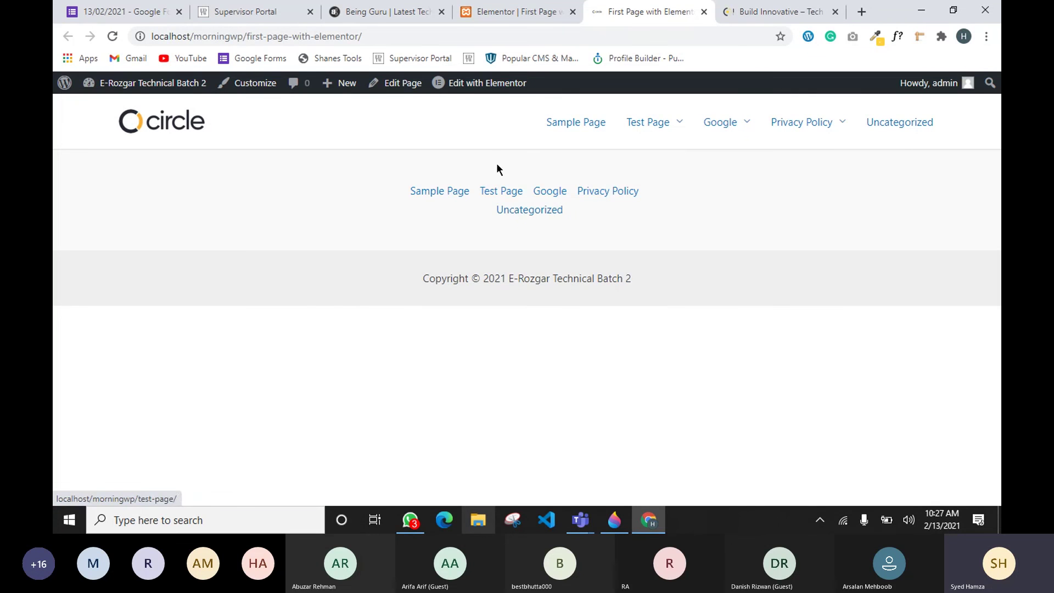
# Switch to Paint 3D, clear the canvas, and draw a red marker page outline with header and footer bands.
pyautogui.click(615, 519)
pyautogui.moveTo(156, 345)
pyautogui.mouseDown()
pyautogui.moveTo(73, 245)
pyautogui.moveTo(715, 212)
pyautogui.moveTo(595, 287)
pyautogui.mouseUp()
pyautogui.click(848, 111)
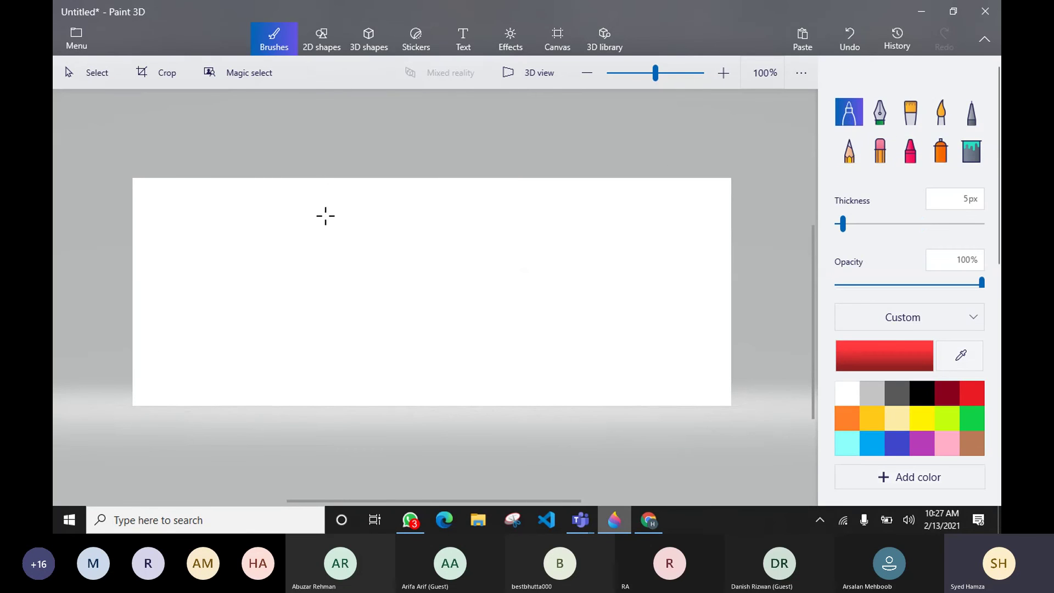
pyautogui.moveTo(322, 187)
pyautogui.mouseDown()
pyautogui.moveTo(332, 360)
pyautogui.moveTo(565, 394)
pyautogui.moveTo(551, 296)
pyautogui.moveTo(294, 179)
pyautogui.moveTo(534, 210)
pyautogui.mouseUp()
pyautogui.moveTo(338, 365); pyautogui.dragTo(572, 378)
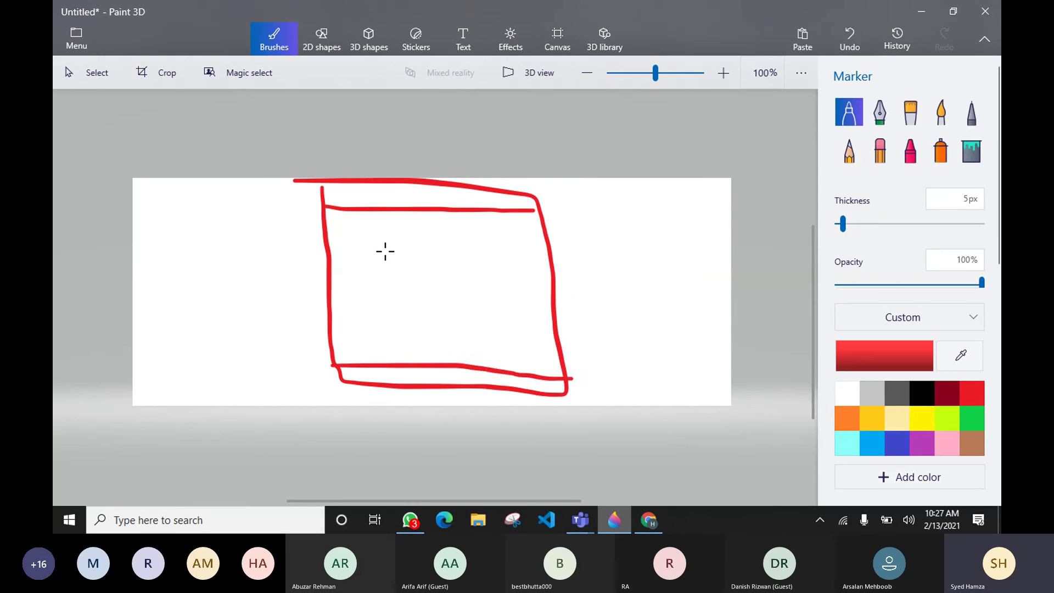
# Draw four short content lines inside the page sketch, small marks at its header and footer, and an X beside it.
pyautogui.moveTo(380, 248); pyautogui.dragTo(449, 249)
pyautogui.moveTo(402, 277); pyautogui.dragTo(468, 282)
pyautogui.moveTo(424, 308); pyautogui.dragTo(519, 330)
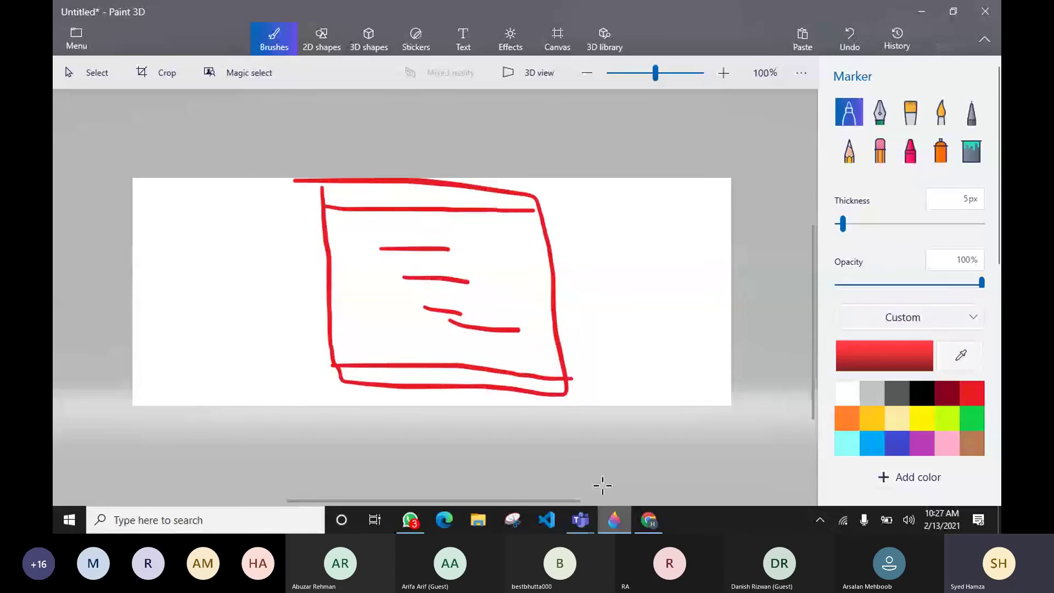
pyautogui.moveTo(537, 201); pyautogui.dragTo(552, 200)
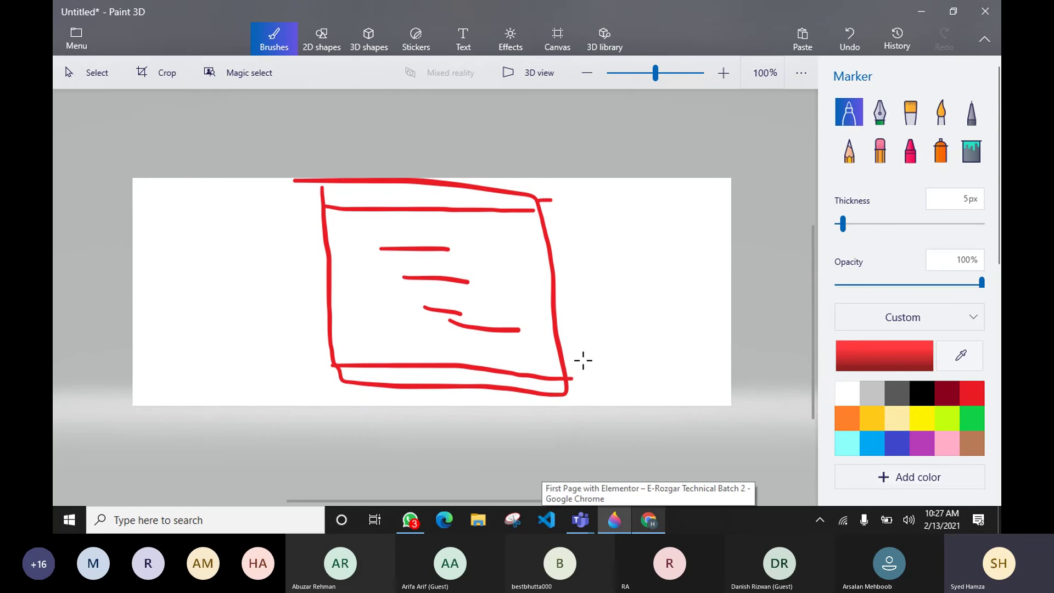
pyautogui.moveTo(592, 247); pyautogui.dragTo(568, 299)
pyautogui.moveTo(564, 257); pyautogui.dragTo(601, 298)
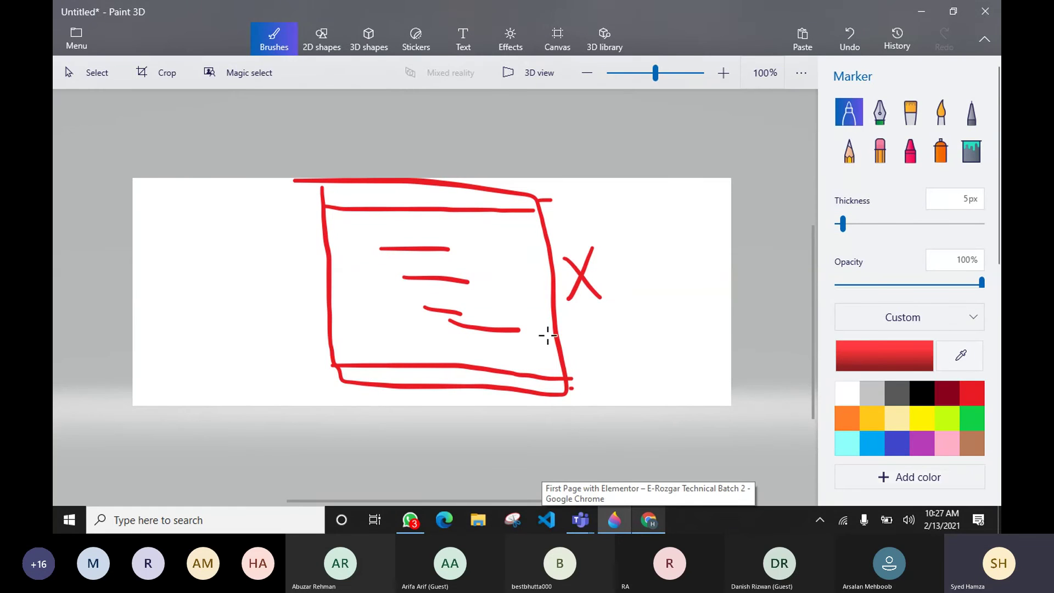
# Return to the Elementor editor in the browser and open Site Settings to look through its options.
pyautogui.click(649, 521)
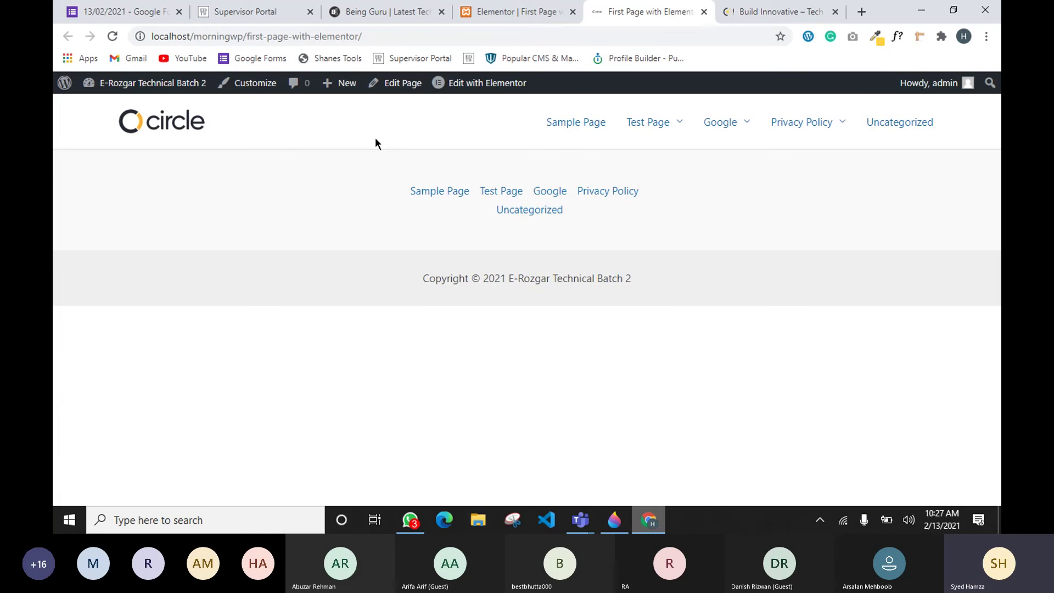
pyautogui.click(519, 12)
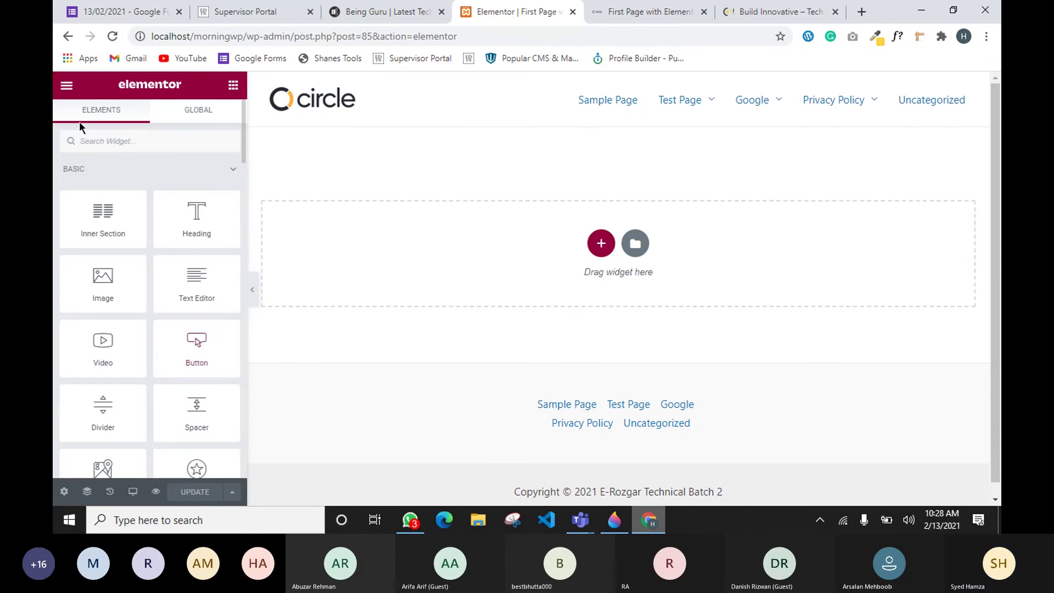
pyautogui.click(67, 87)
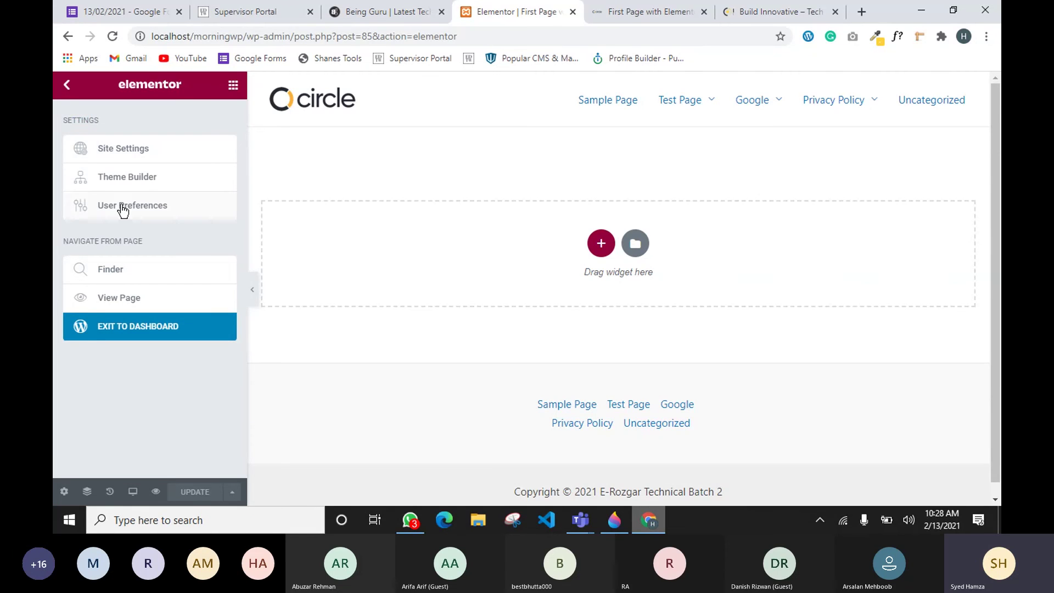
pyautogui.click(128, 149)
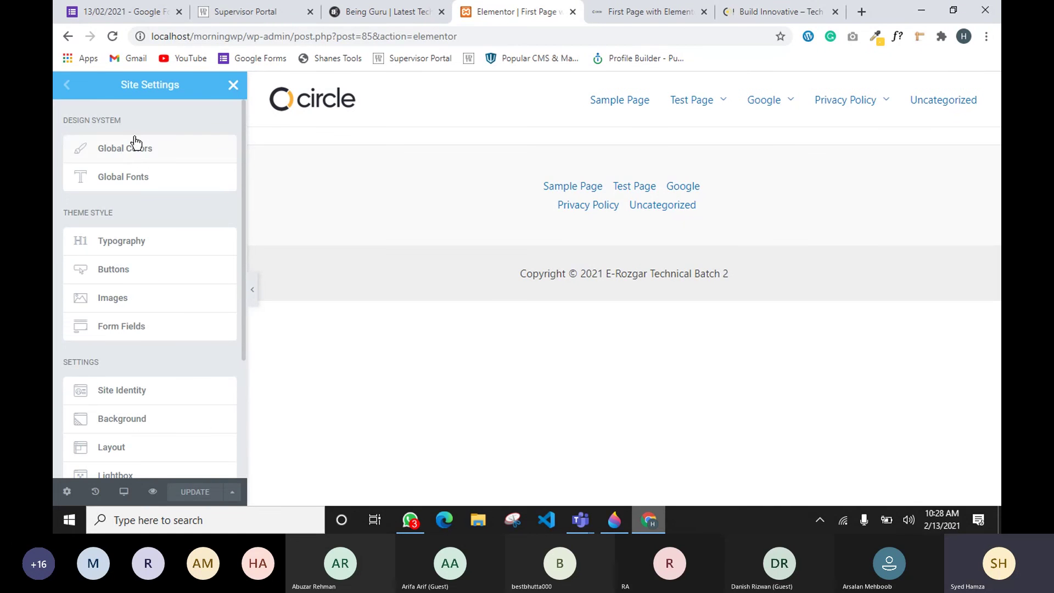
pyautogui.scroll(-3, 117, 203)
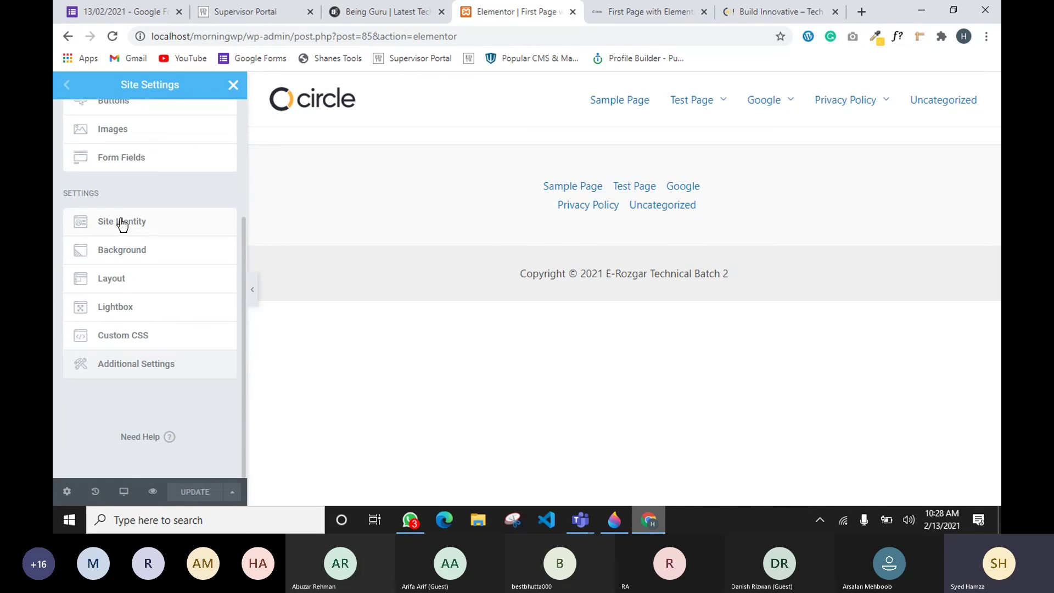
pyautogui.scroll(3, 134, 222)
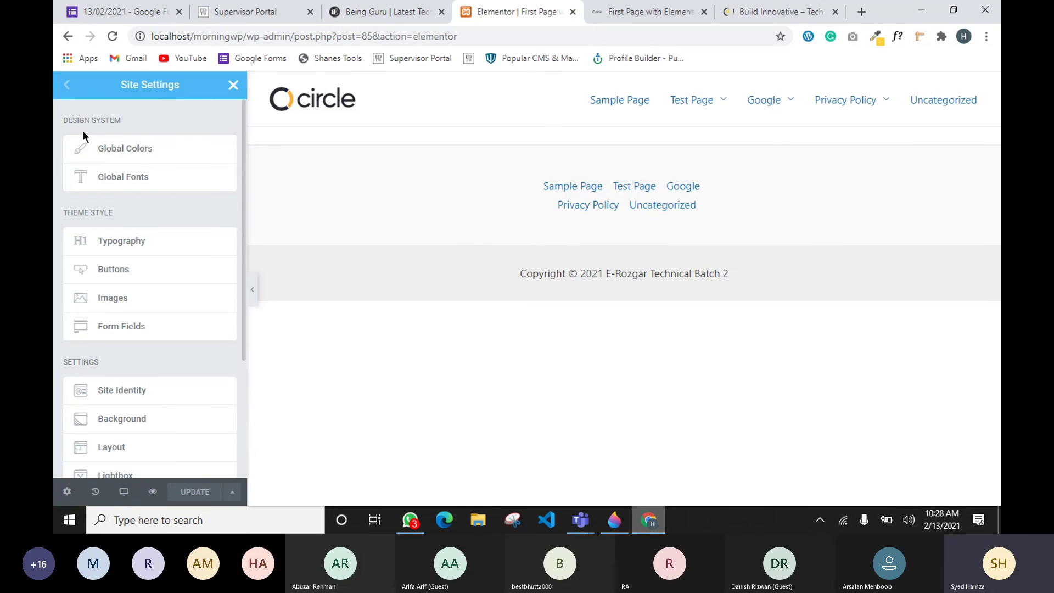
# Open Global Colors under Design System and examine the Primary, Secondary, Text and Accent entries.
pyautogui.moveTo(65, 118); pyautogui.dragTo(130, 118)
pyautogui.click(160, 119)
pyautogui.click(140, 148)
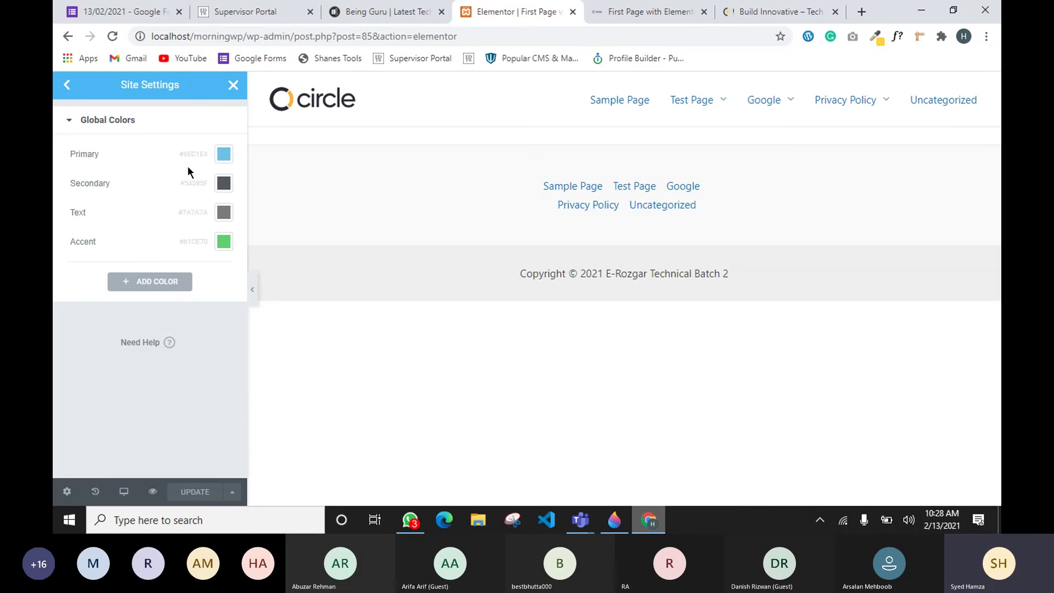
pyautogui.doubleClick(84, 155)
pyautogui.moveTo(81, 182); pyautogui.dragTo(120, 183)
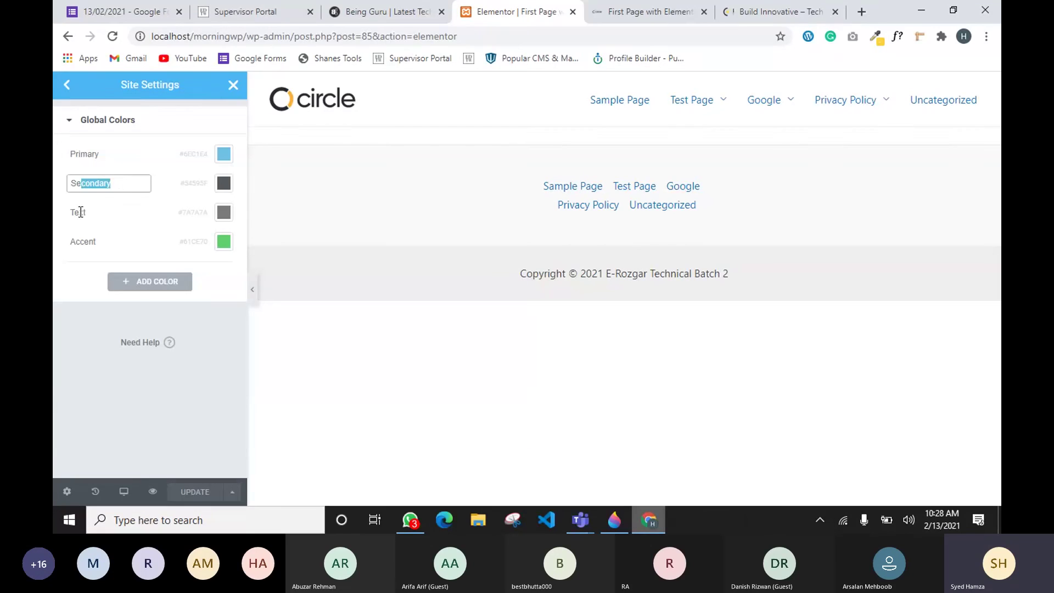
pyautogui.click(81, 212)
pyautogui.click(83, 241)
pyautogui.click(237, 325)
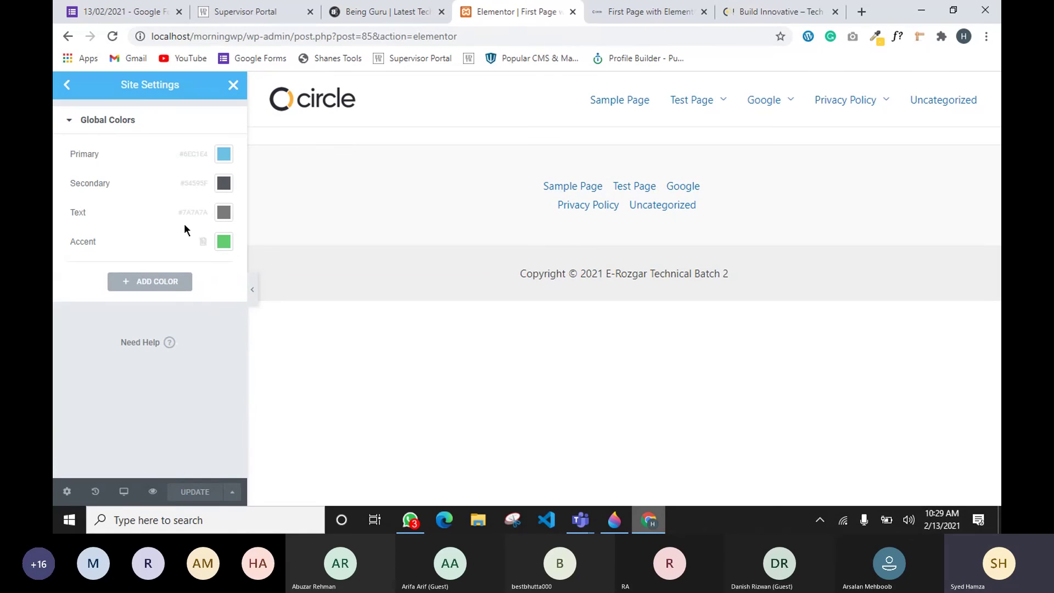
# Close Site Settings, add a single-column section to the page, and place a Heading widget in it.
pyautogui.click(233, 85)
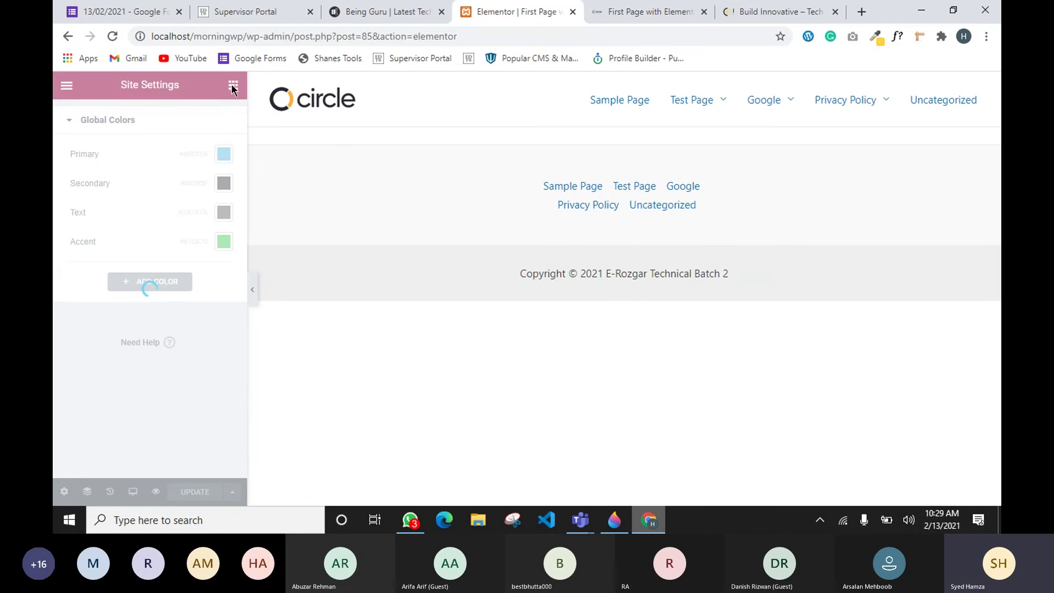
pyautogui.moveTo(197, 217); pyautogui.dragTo(592, 264)
pyautogui.click(600, 241)
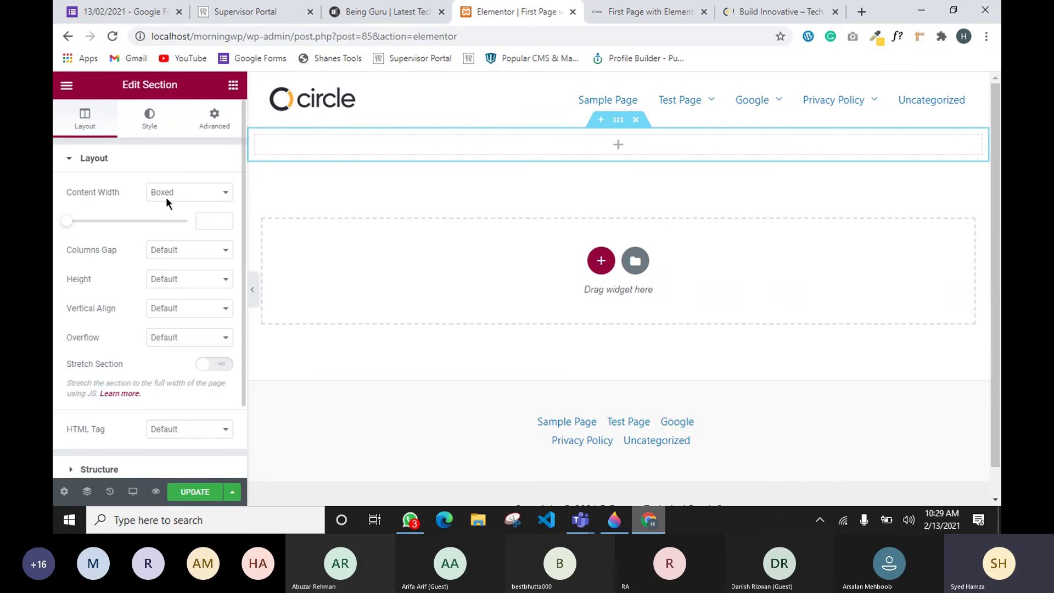
pyautogui.click(233, 85)
pyautogui.moveTo(196, 217); pyautogui.dragTo(594, 149)
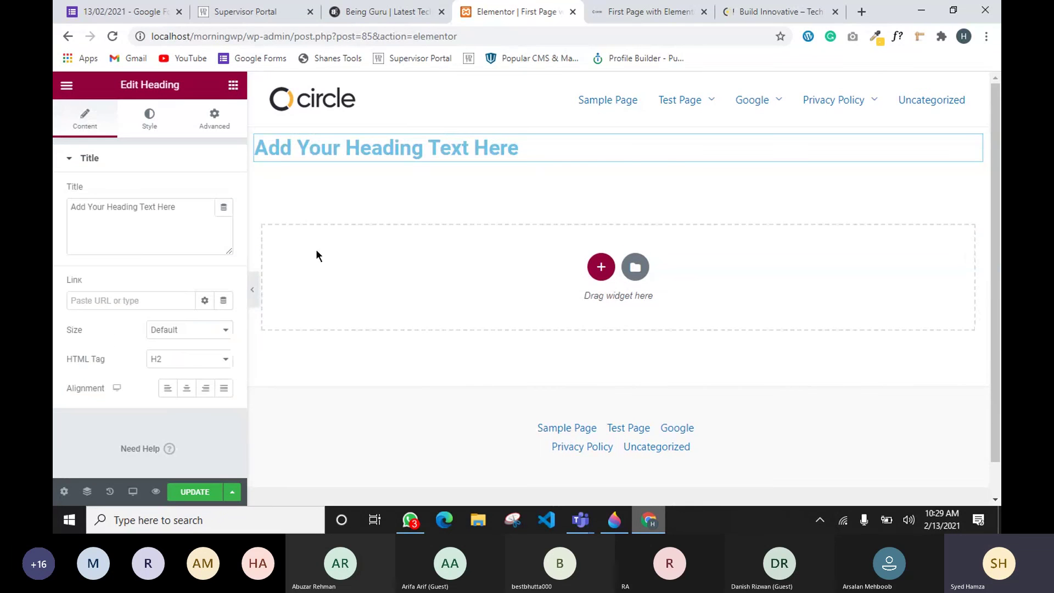
pyautogui.moveTo(267, 147); pyautogui.dragTo(499, 153)
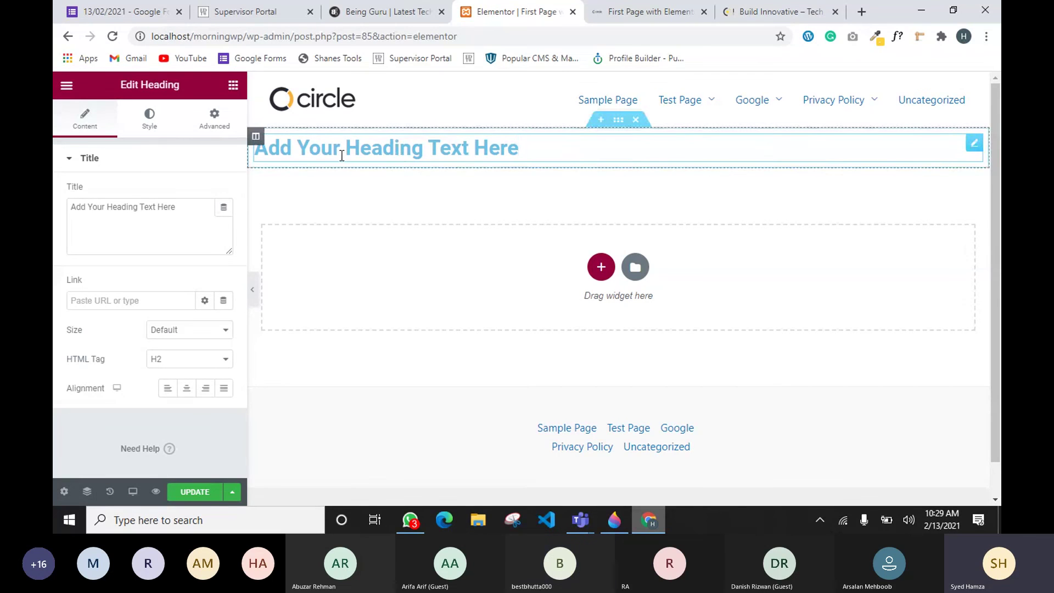
# Reopen the Global Colors in Elementor's Site Settings.
pyautogui.click(67, 86)
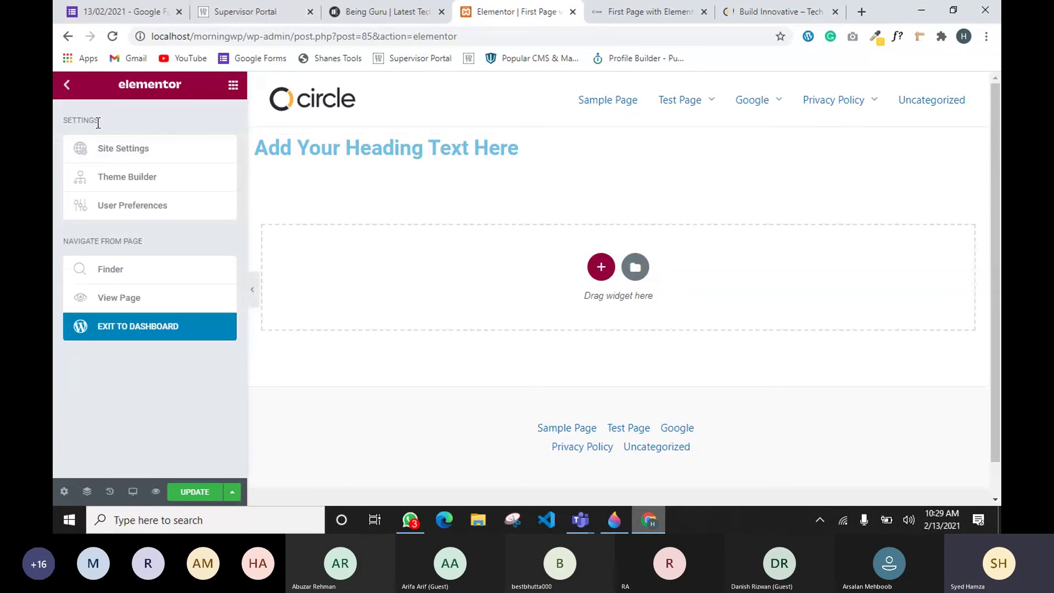
pyautogui.click(124, 148)
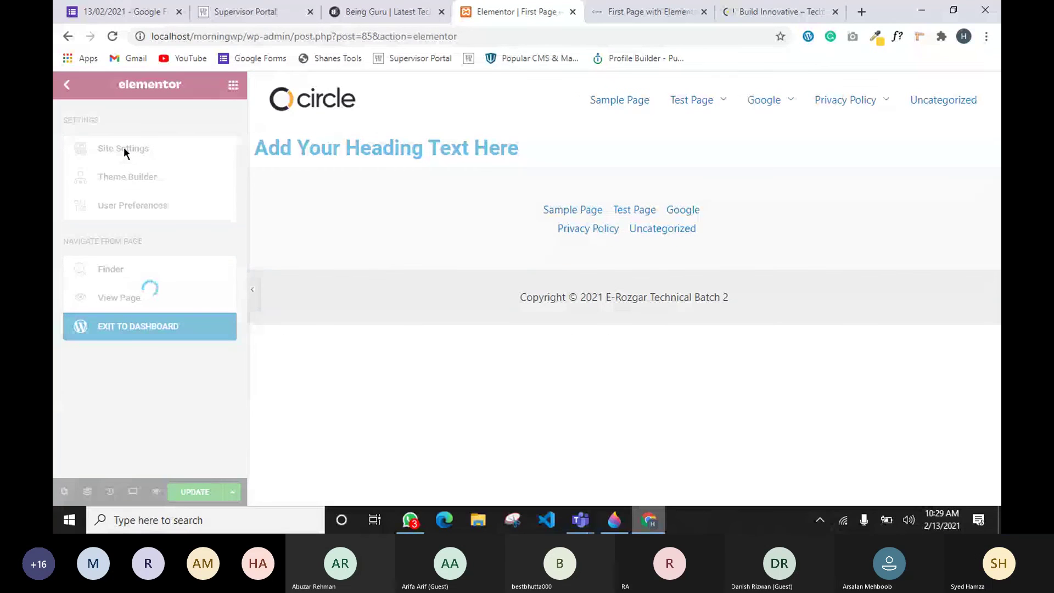
pyautogui.click(125, 150)
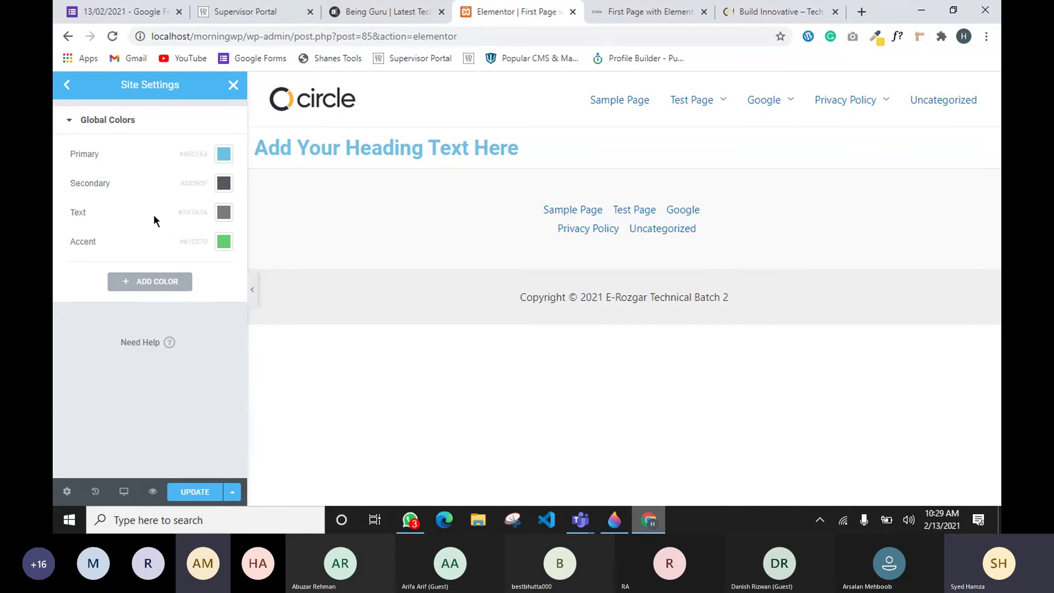
# Switch to the Microsoft Teams meeting window, check it, and move it clear of the Global Colors settings.
pyautogui.click(583, 524)
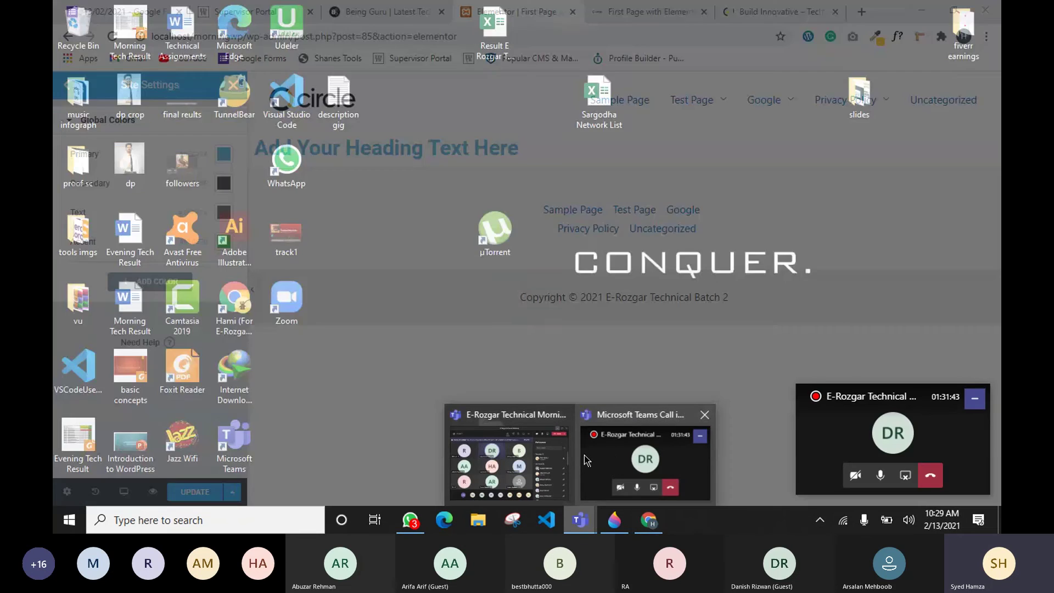
pyautogui.click(558, 460)
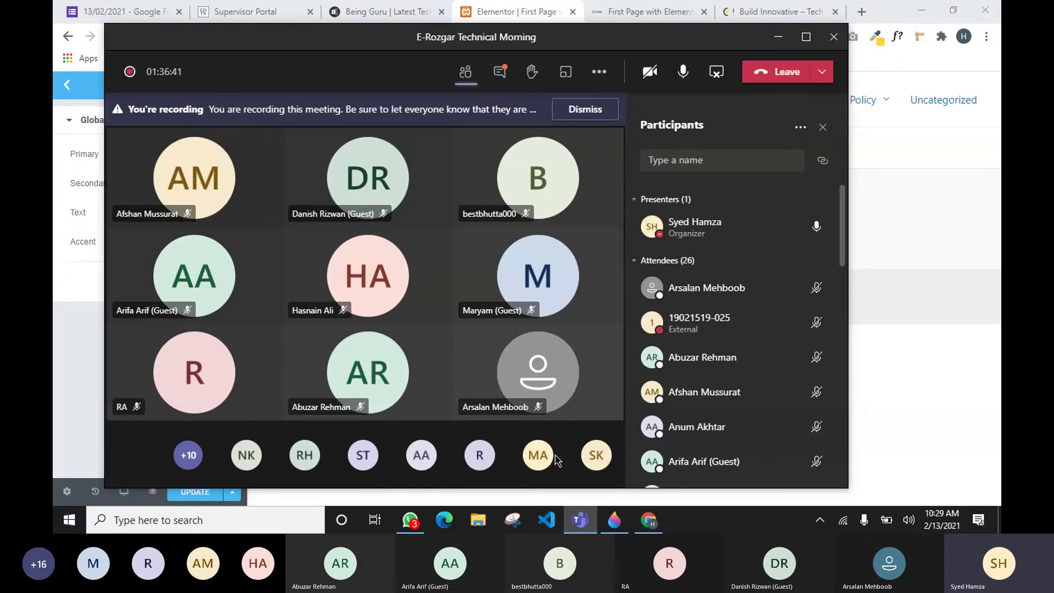
pyautogui.moveTo(539, 38); pyautogui.dragTo(689, 58)
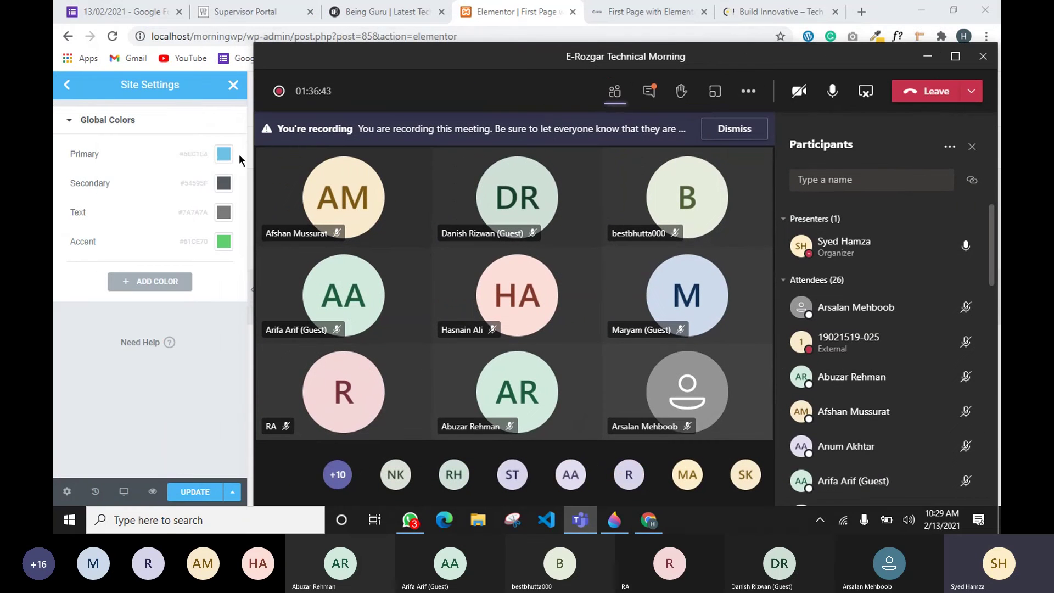
# Back in the Elementor site settings, set the Primary global color to the slightly darker blue #5DB8DE.
pyautogui.click(224, 158)
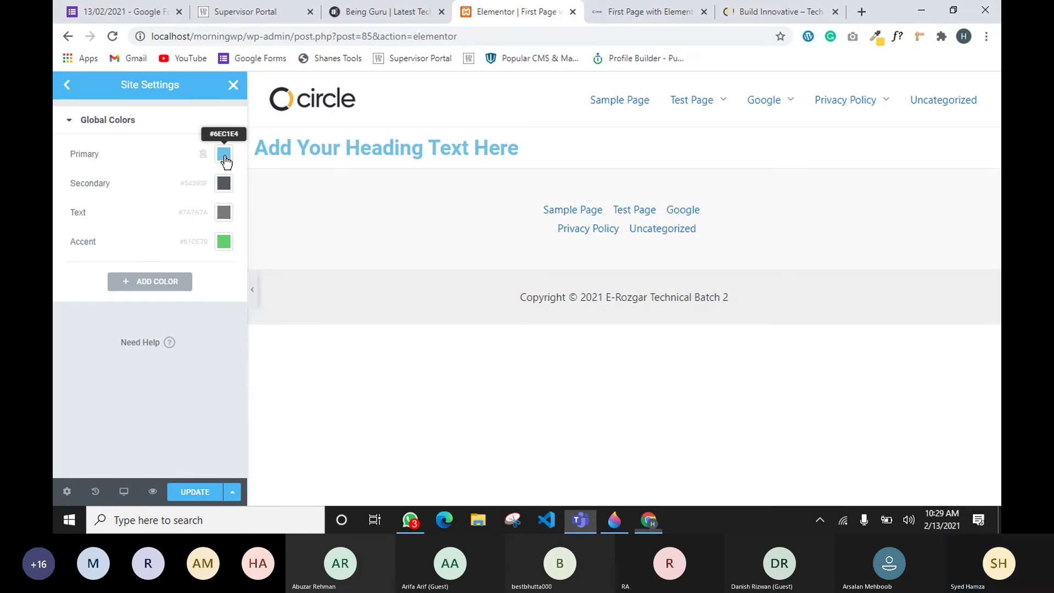
pyautogui.click(224, 158)
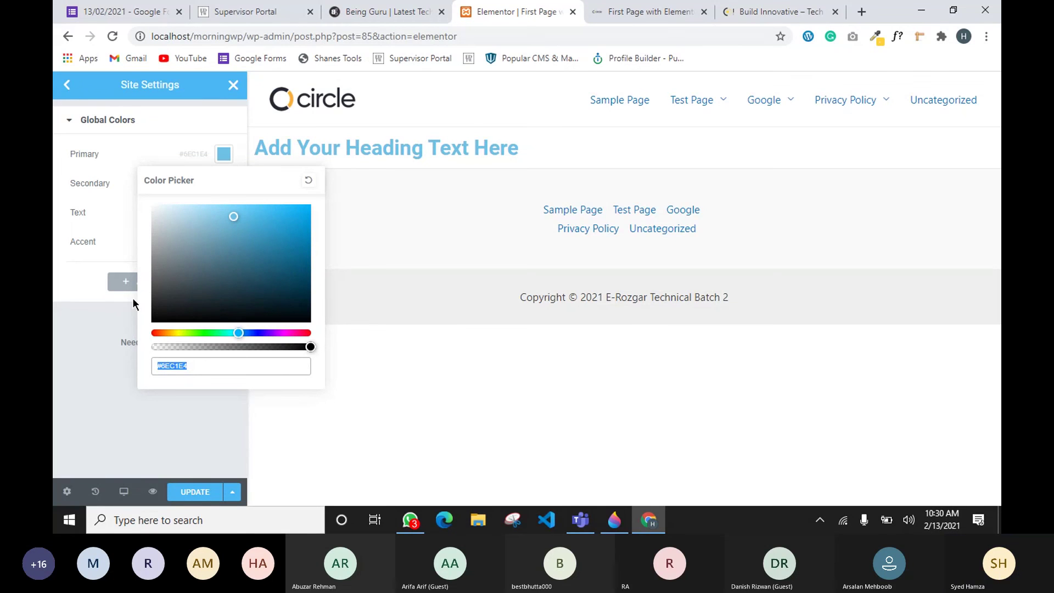
pyautogui.moveTo(233, 216)
pyautogui.mouseDown()
pyautogui.moveTo(192, 223)
pyautogui.moveTo(170, 269)
pyautogui.moveTo(155, 236)
pyautogui.moveTo(160, 289)
pyautogui.moveTo(258, 263)
pyautogui.moveTo(281, 276)
pyautogui.moveTo(288, 244)
pyautogui.moveTo(256, 230)
pyautogui.moveTo(211, 234)
pyautogui.moveTo(228, 214)
pyautogui.moveTo(243, 220)
pyautogui.mouseUp()
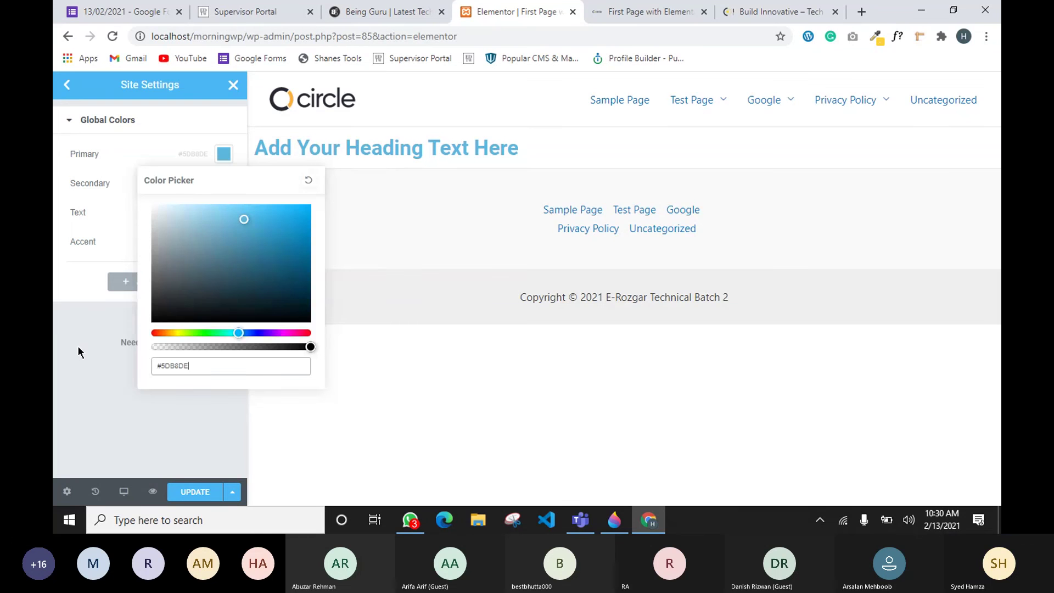
pyautogui.click(107, 372)
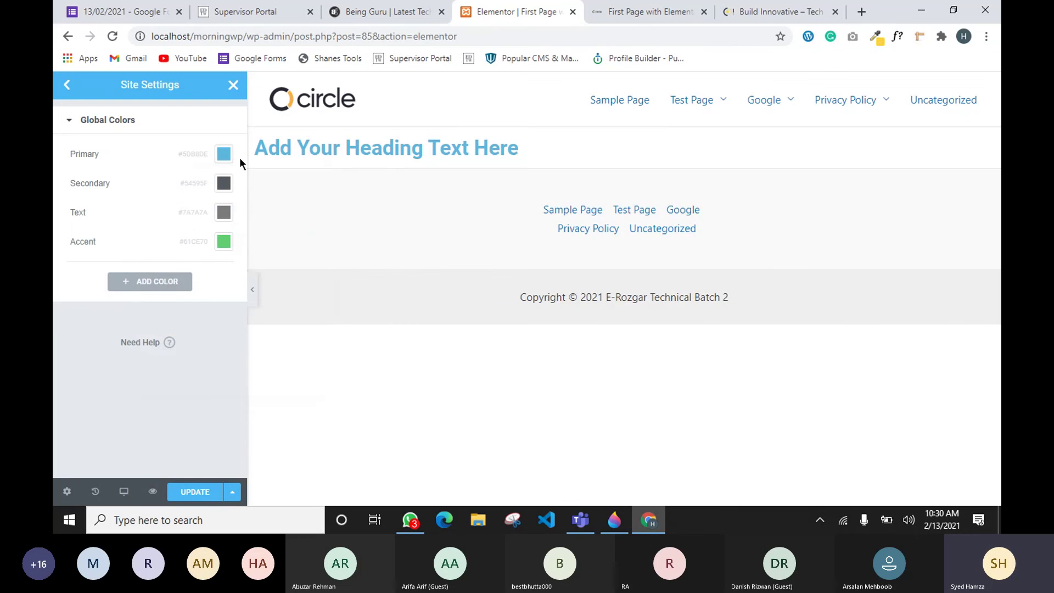
# Add a new custom global color and set it to pure red #FF0000.
pyautogui.click(177, 291)
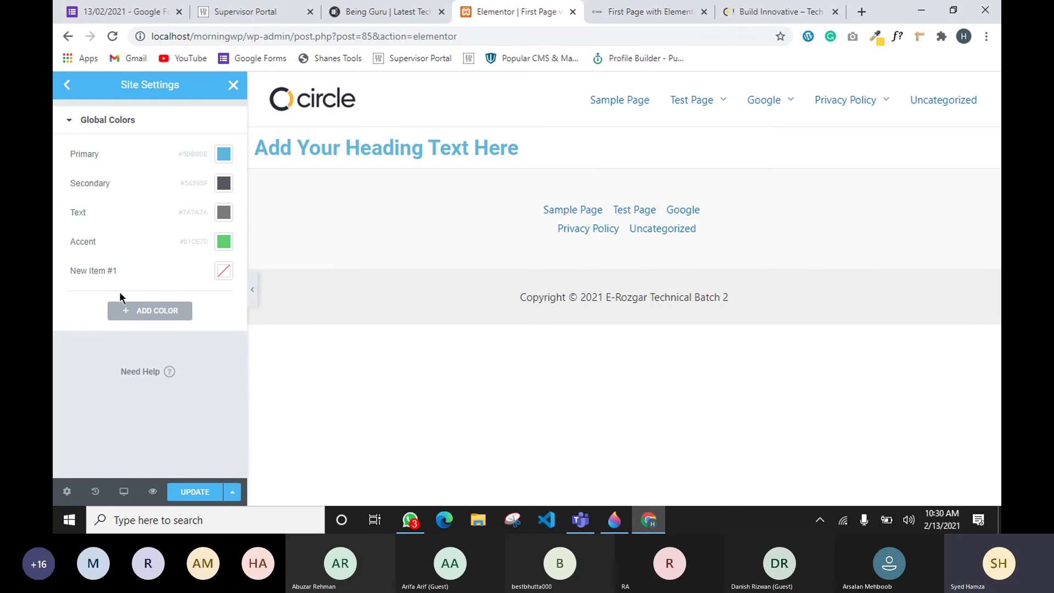
pyautogui.click(224, 271)
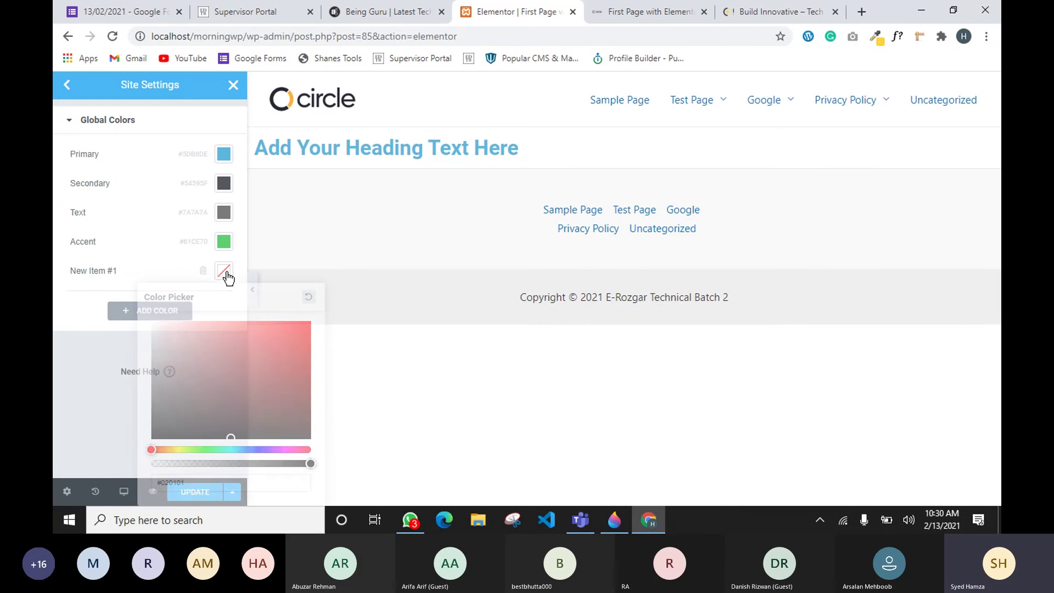
pyautogui.moveTo(287, 357); pyautogui.dragTo(317, 314)
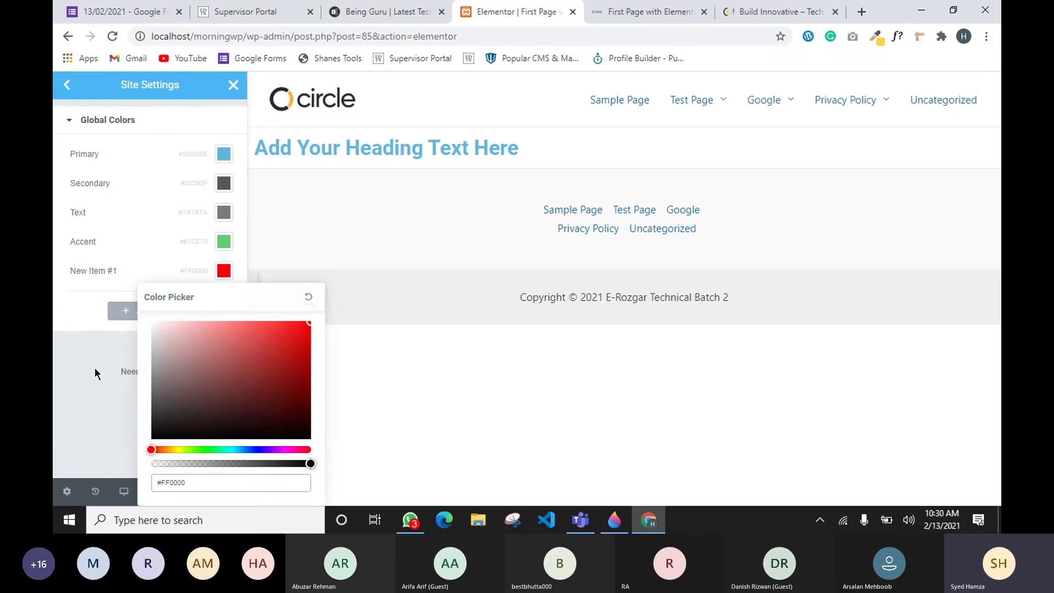
pyautogui.click(77, 340)
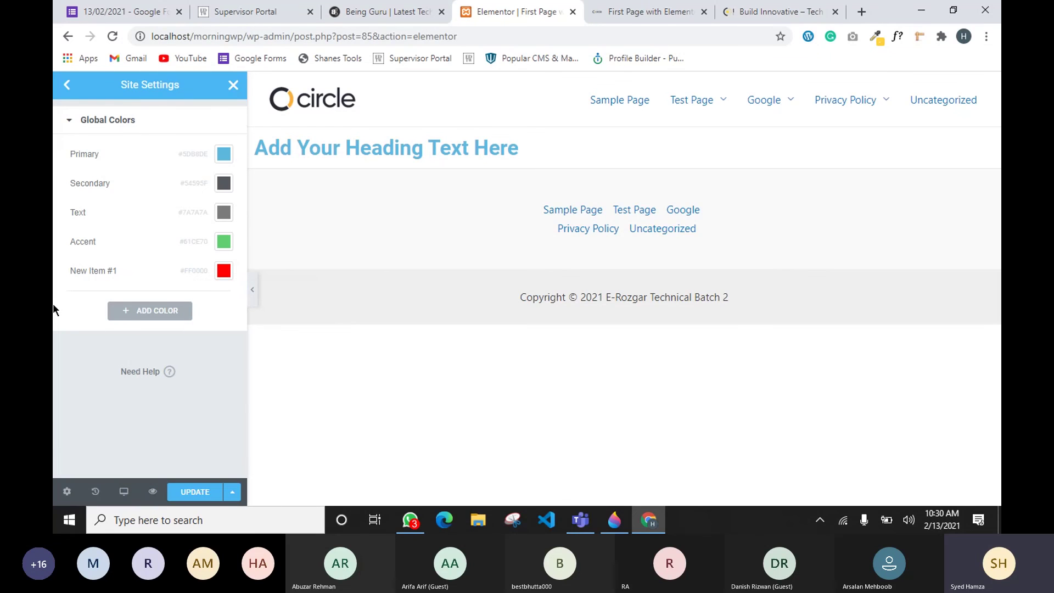
# Rename the new red global color to "my color".
pyautogui.doubleClick(97, 270)
pyautogui.click(95, 269)
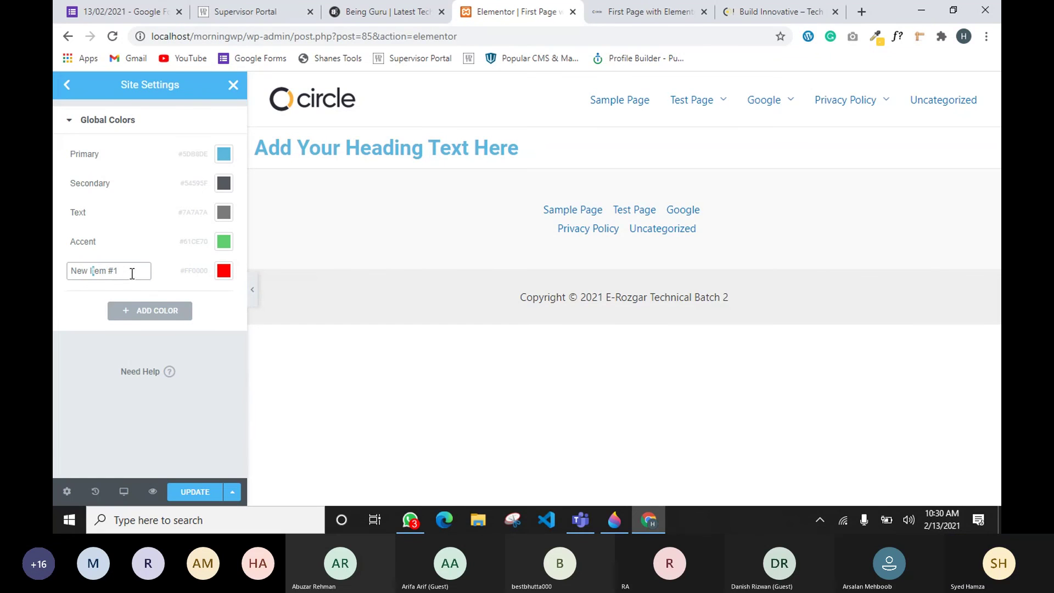
pyautogui.moveTo(132, 273); pyautogui.dragTo(54, 271)
pyautogui.write('my')
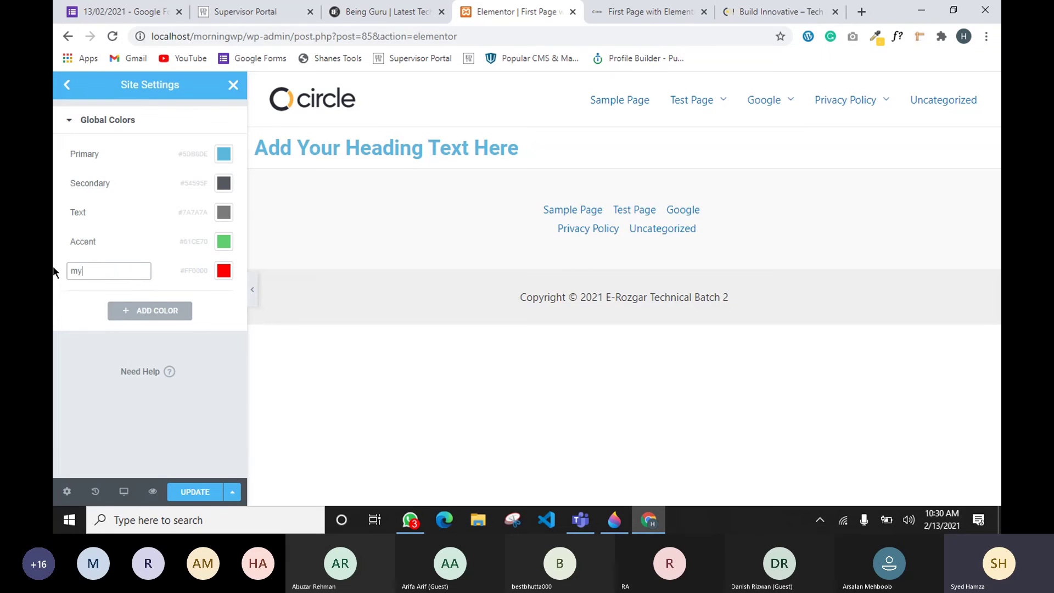
pyautogui.write(' color')
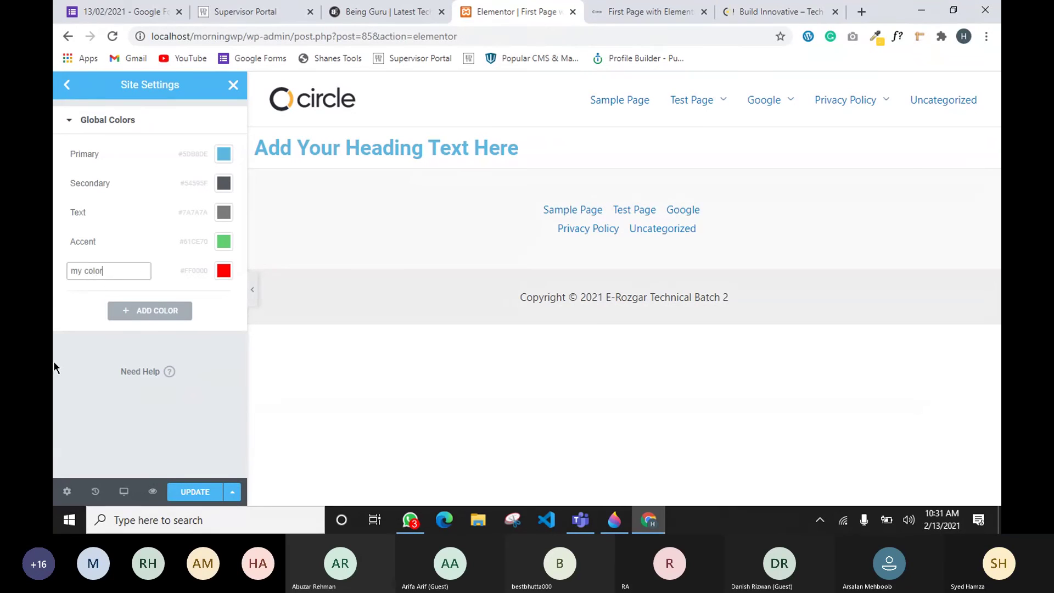
pyautogui.press('Return')
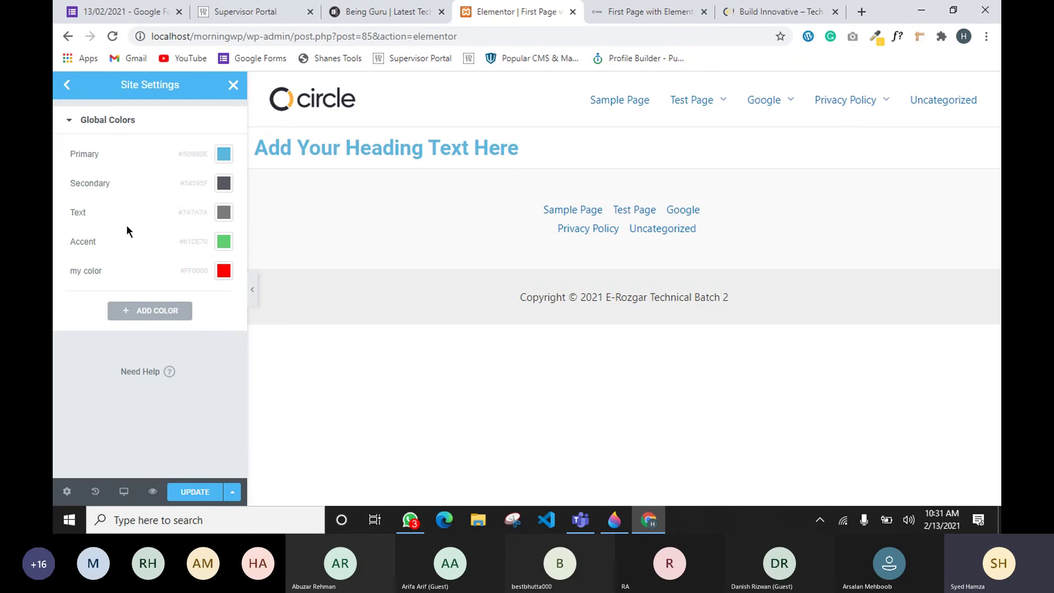
# Look at the Global Fonts settings and return to the Site Settings overview.
pyautogui.click(67, 87)
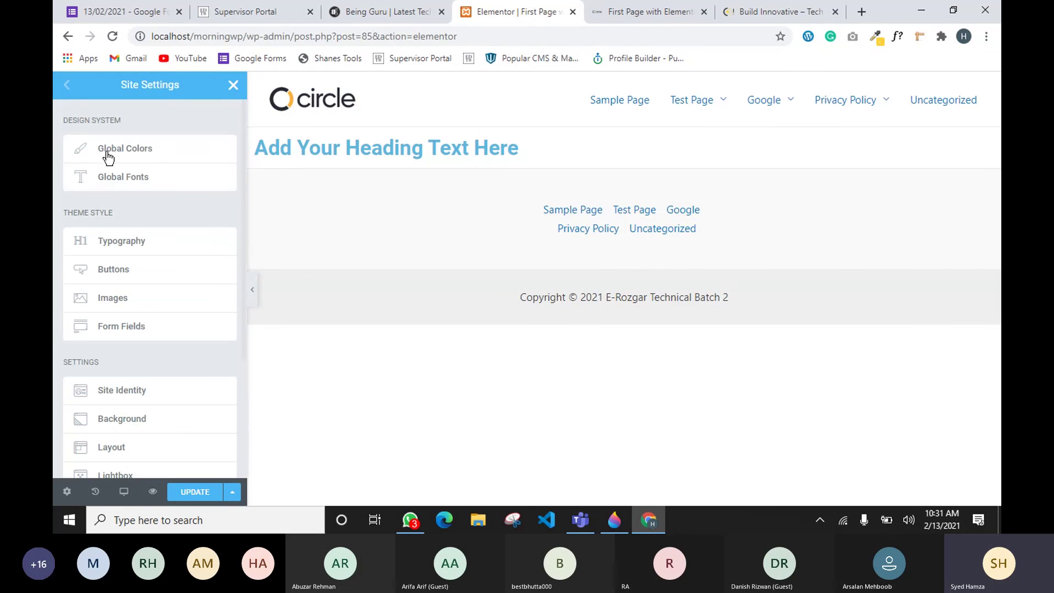
pyautogui.click(121, 184)
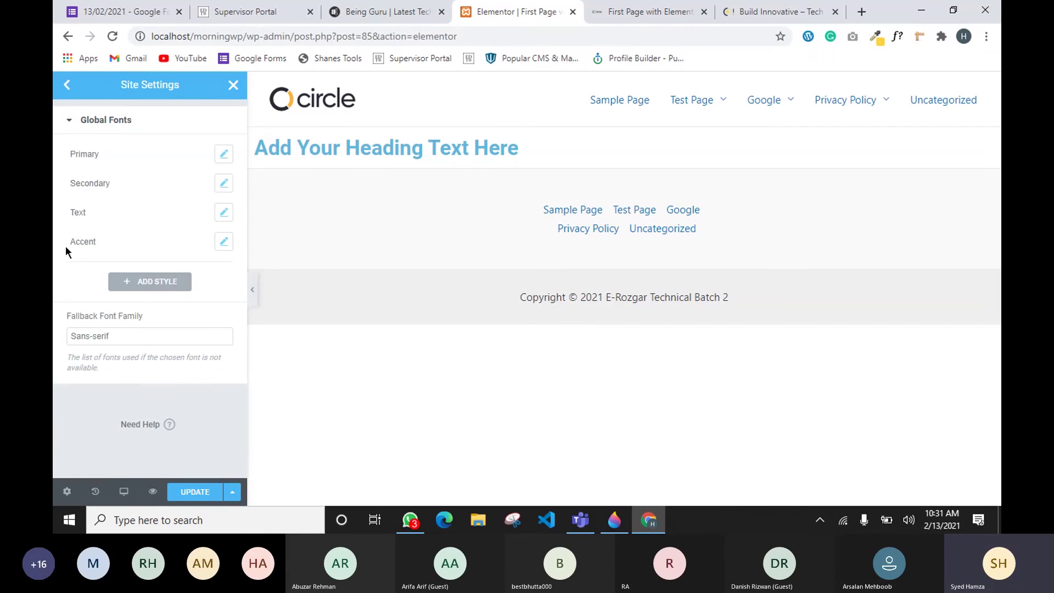
pyautogui.click(71, 85)
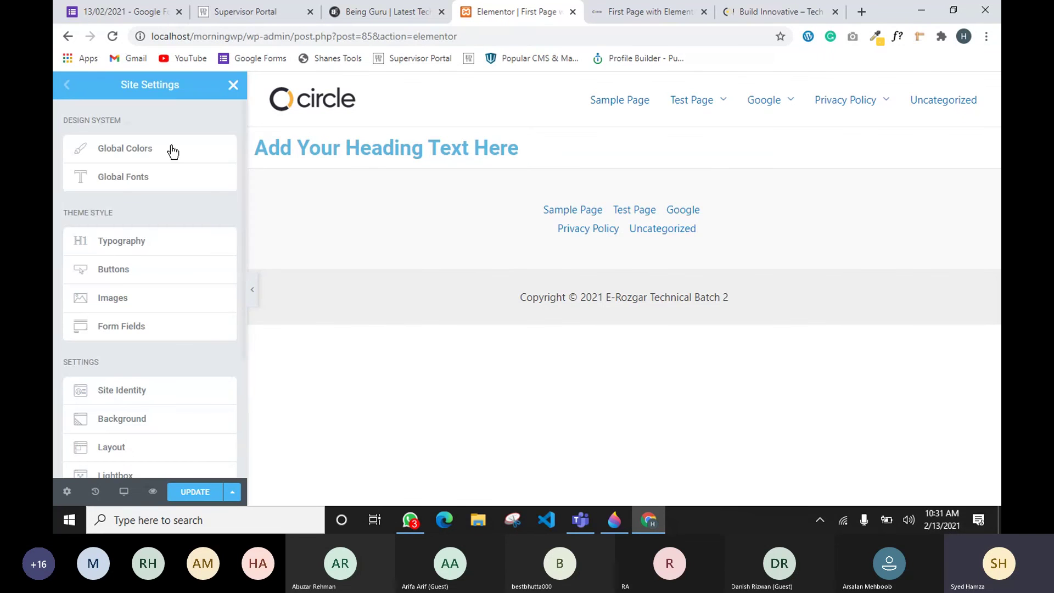
pyautogui.moveTo(275, 144); pyautogui.dragTo(499, 157)
pyautogui.click(551, 164)
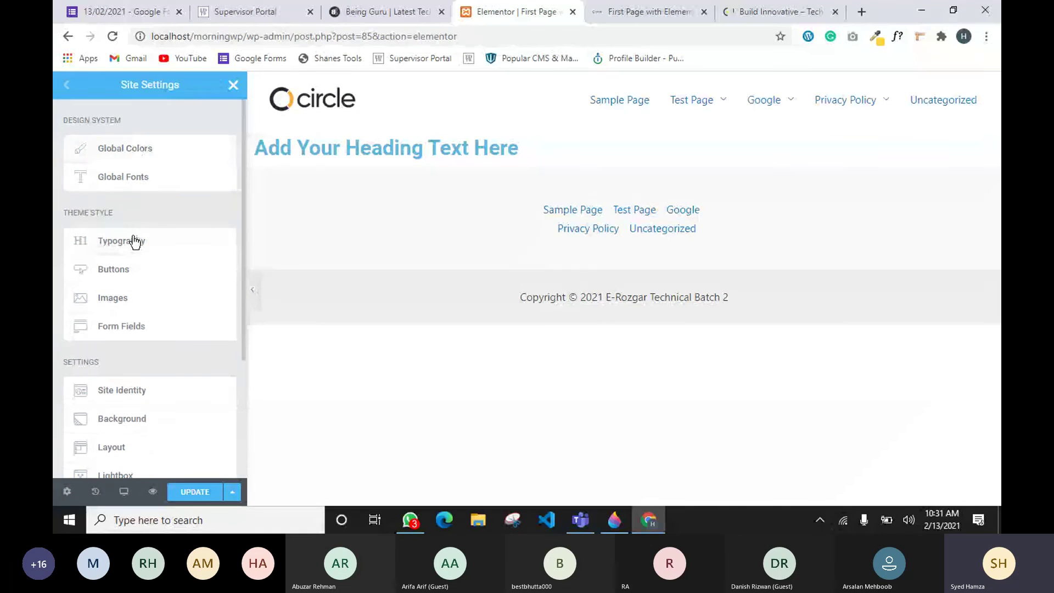
# Review the theme style Typography settings from Body down to H6, including the note on default colors and fonts, and return to the overview.
pyautogui.scroll(-3, 145, 226)
pyautogui.scroll(2, 121, 197)
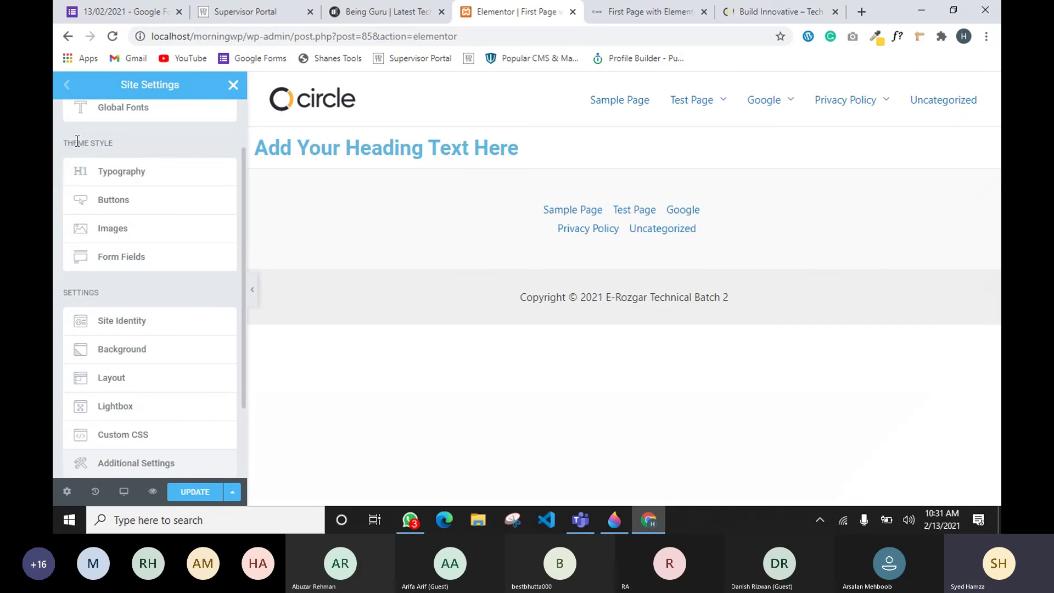
pyautogui.click(143, 155)
pyautogui.click(145, 181)
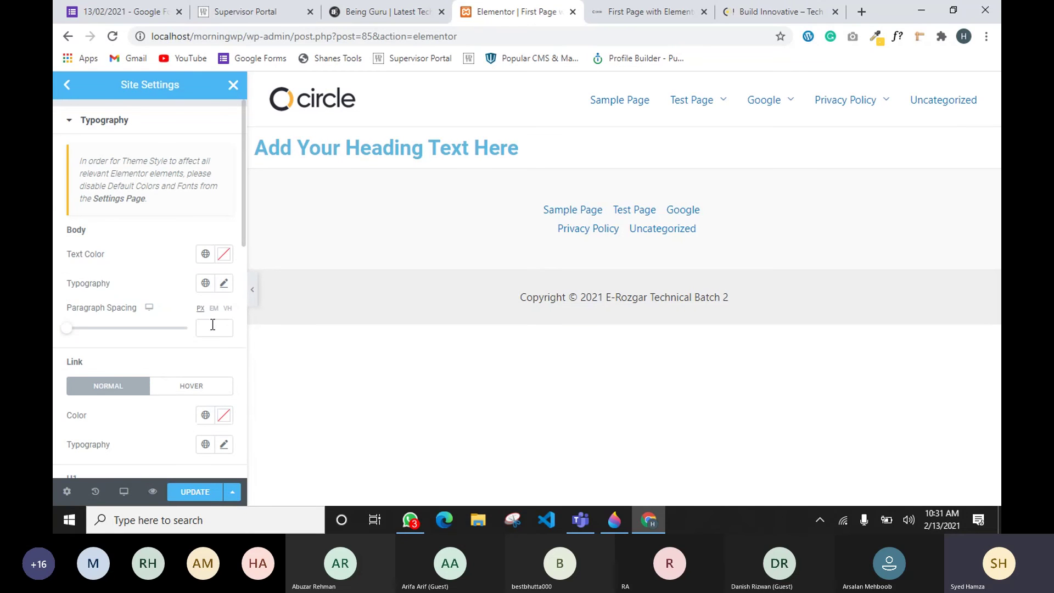
pyautogui.scroll(-3, 160, 362)
pyautogui.scroll(-10, 150, 337)
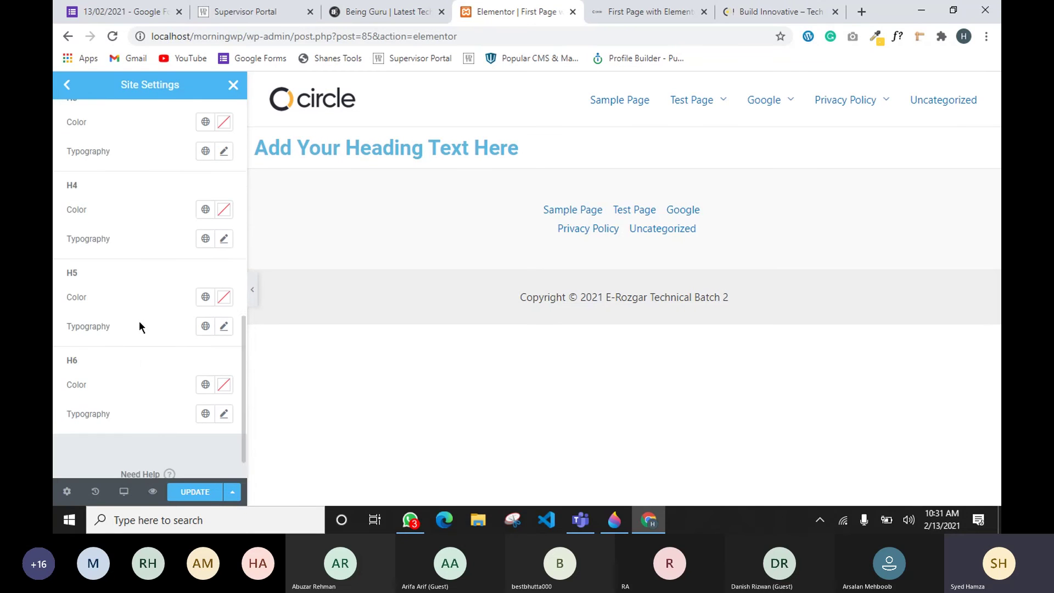
pyautogui.scroll(15, 81, 256)
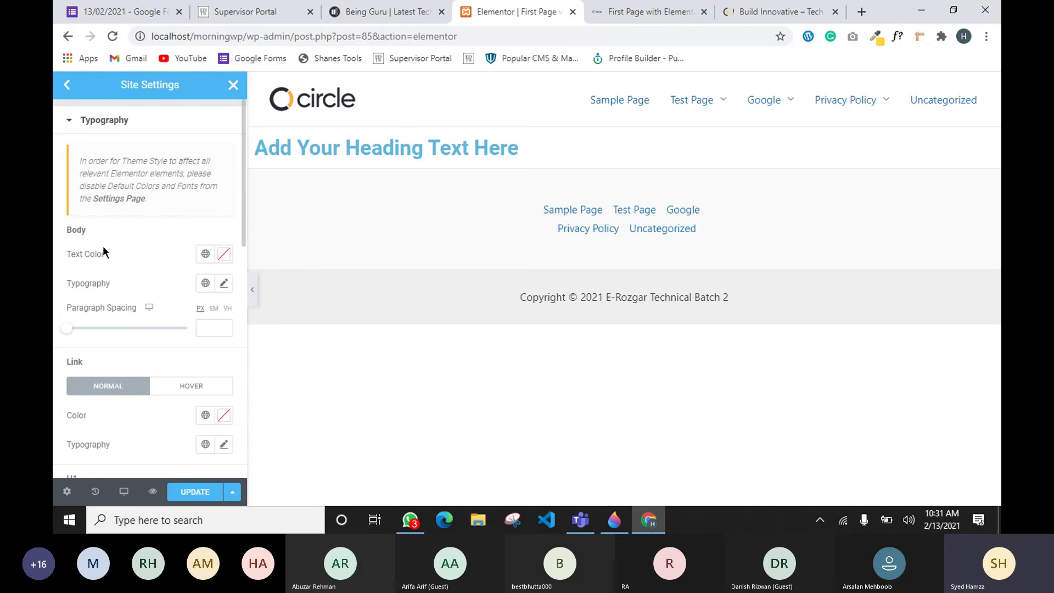
pyautogui.moveTo(87, 158); pyautogui.dragTo(151, 165)
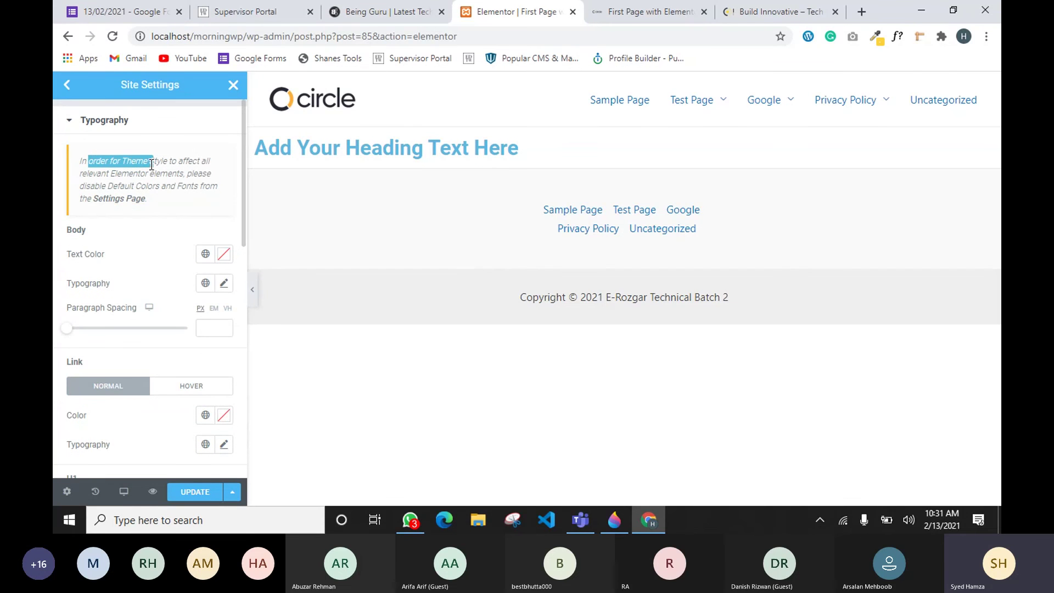
pyautogui.click(217, 161)
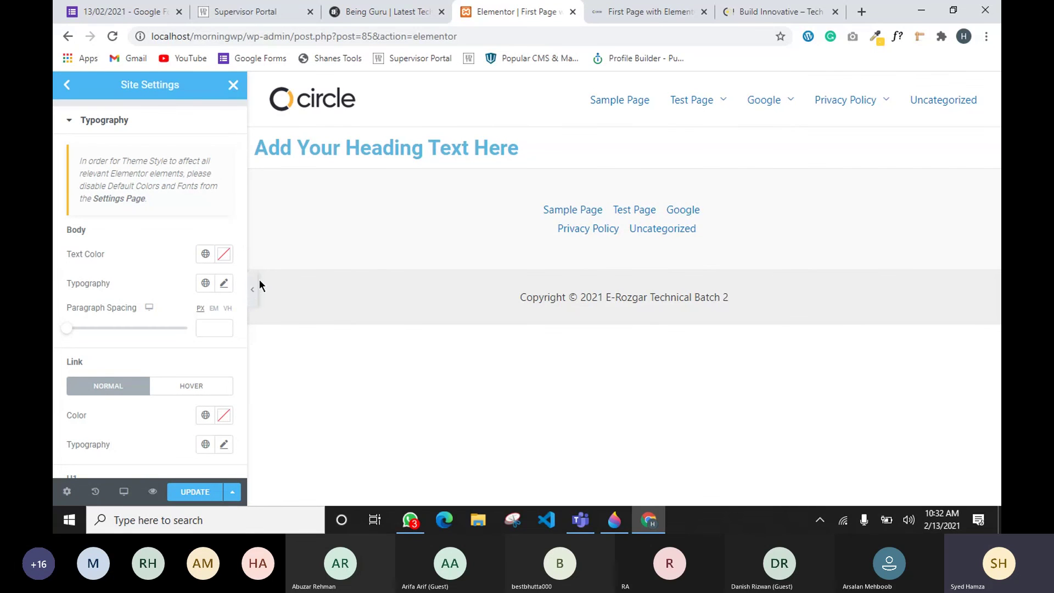
pyautogui.click(71, 122)
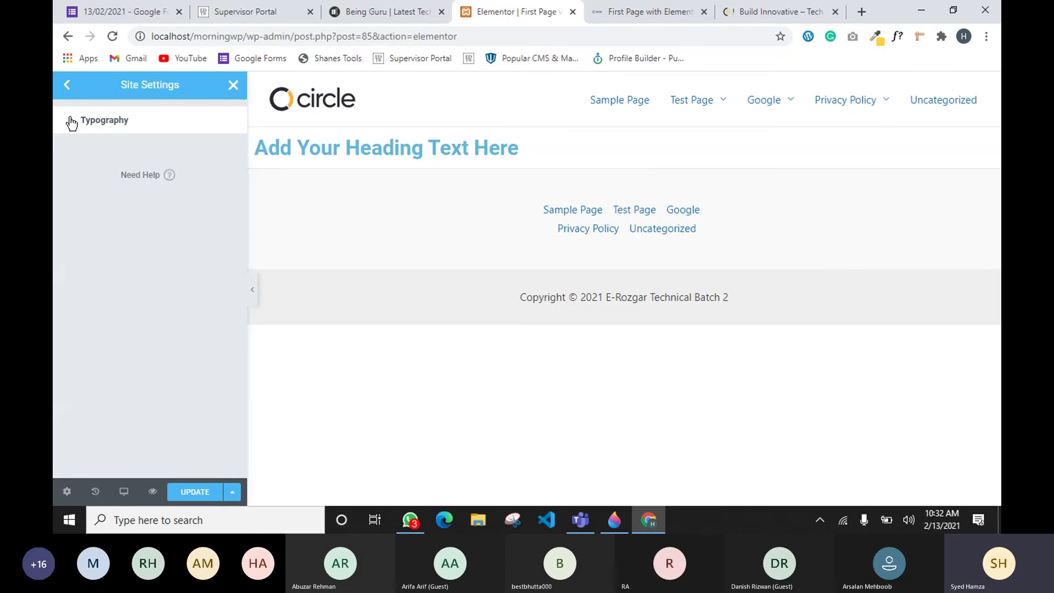
pyautogui.click(67, 85)
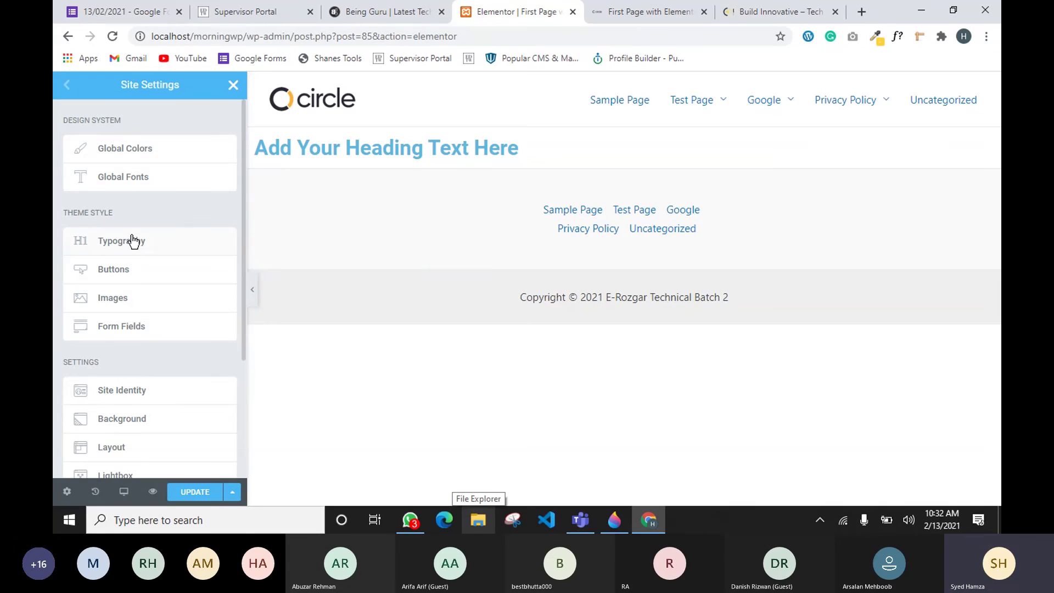
# Review the Site Identity settings, from the site name down to the favicon, and return to the Site Settings overview.
pyautogui.scroll(-3, 129, 239)
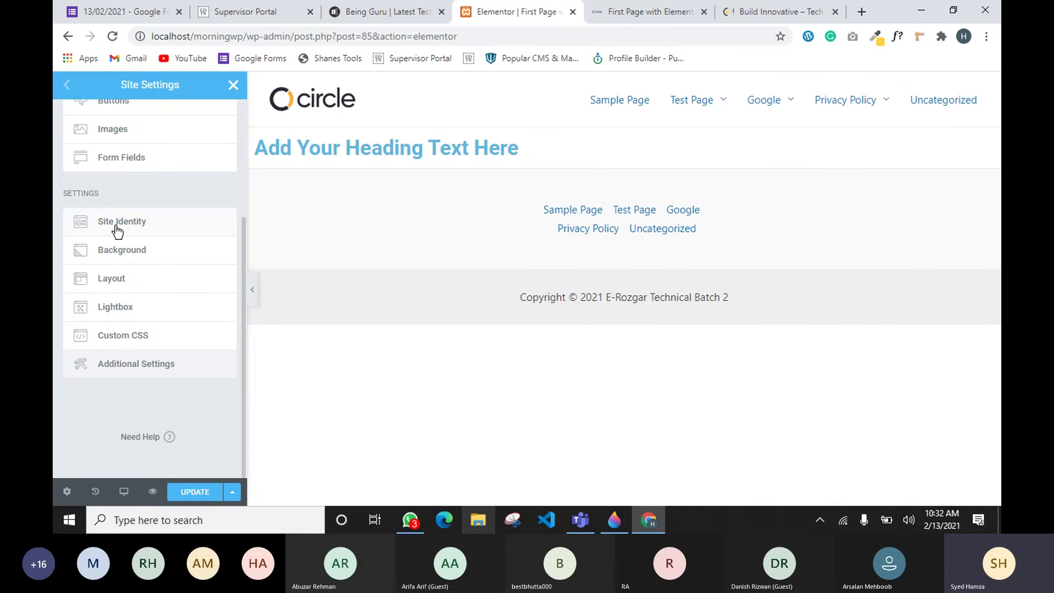
pyautogui.click(131, 222)
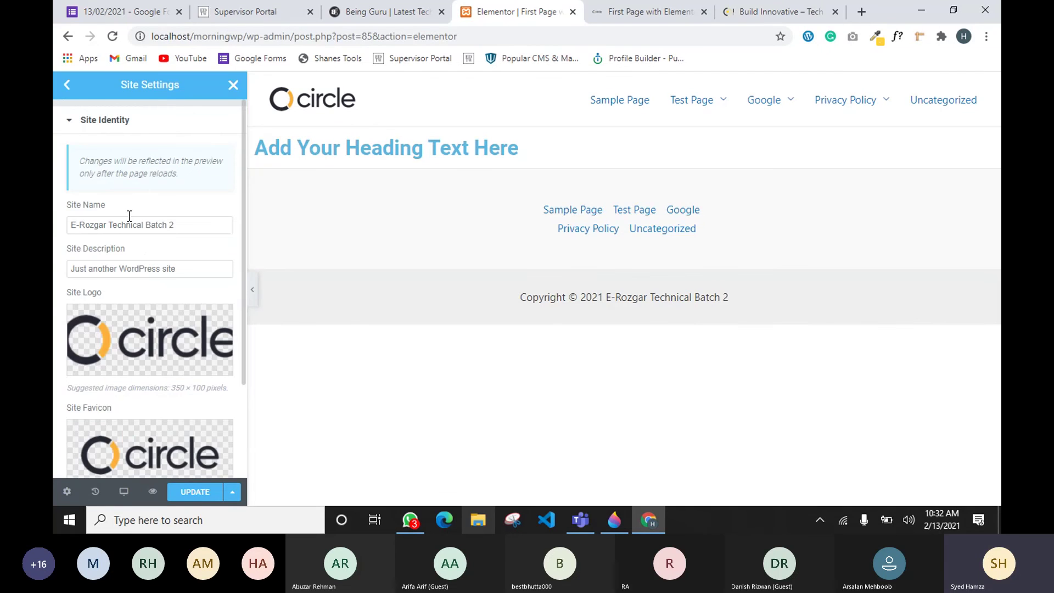
pyautogui.scroll(-3, 119, 246)
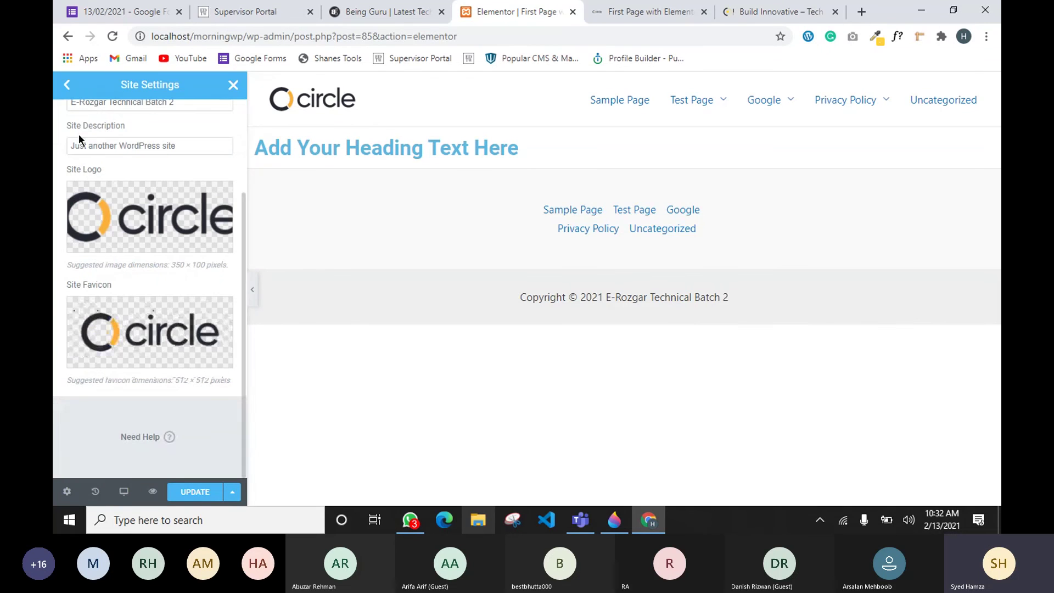
pyautogui.click(68, 86)
# Review the Layout settings and the Default Page Layout choices without changing them, and return to the Site Settings overview.
pyautogui.scroll(-4, 155, 359)
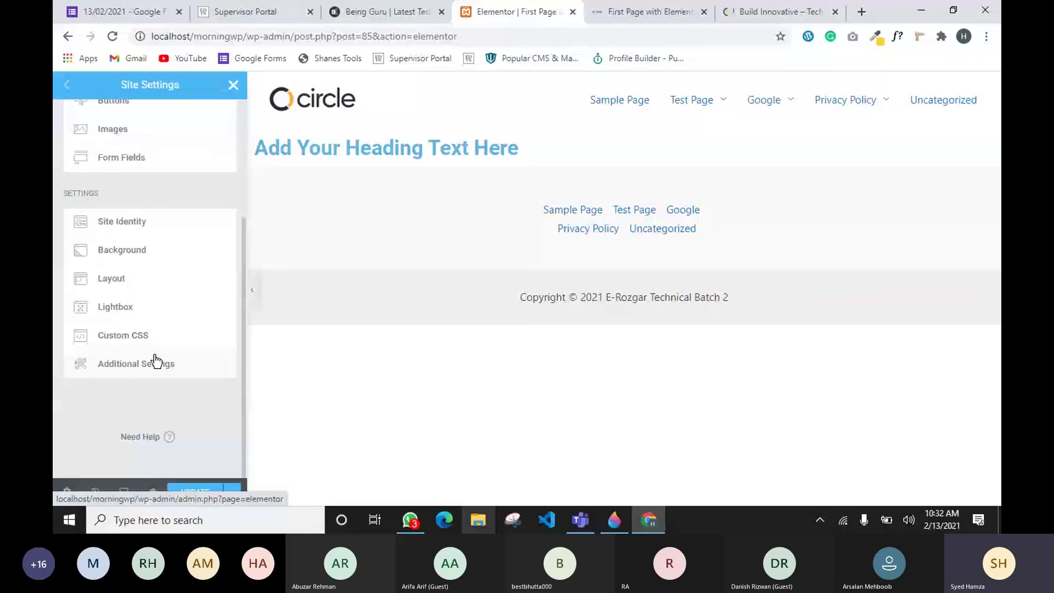
pyautogui.click(134, 281)
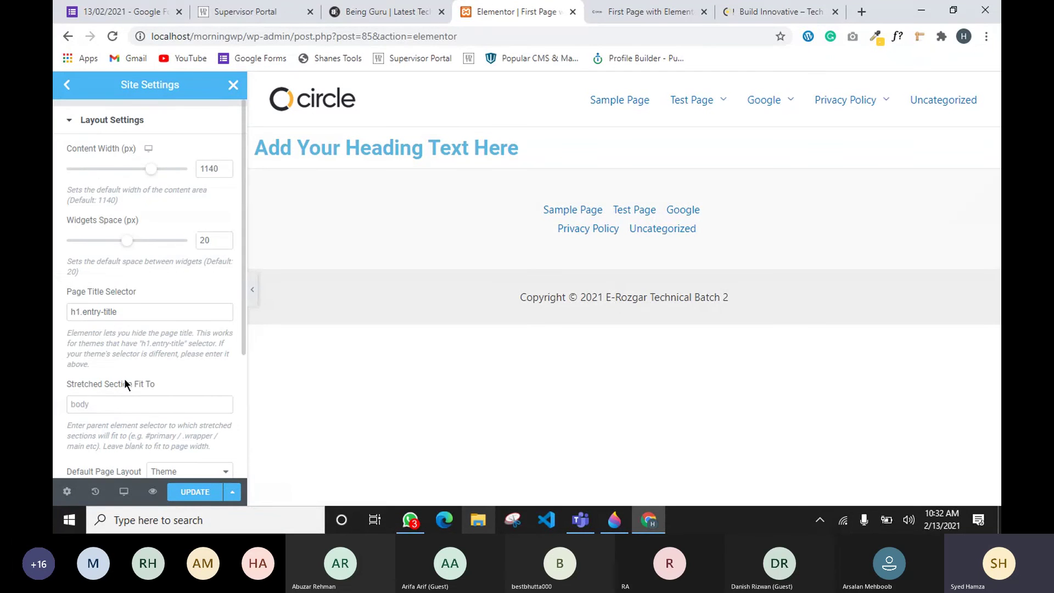
pyautogui.scroll(-3, 100, 324)
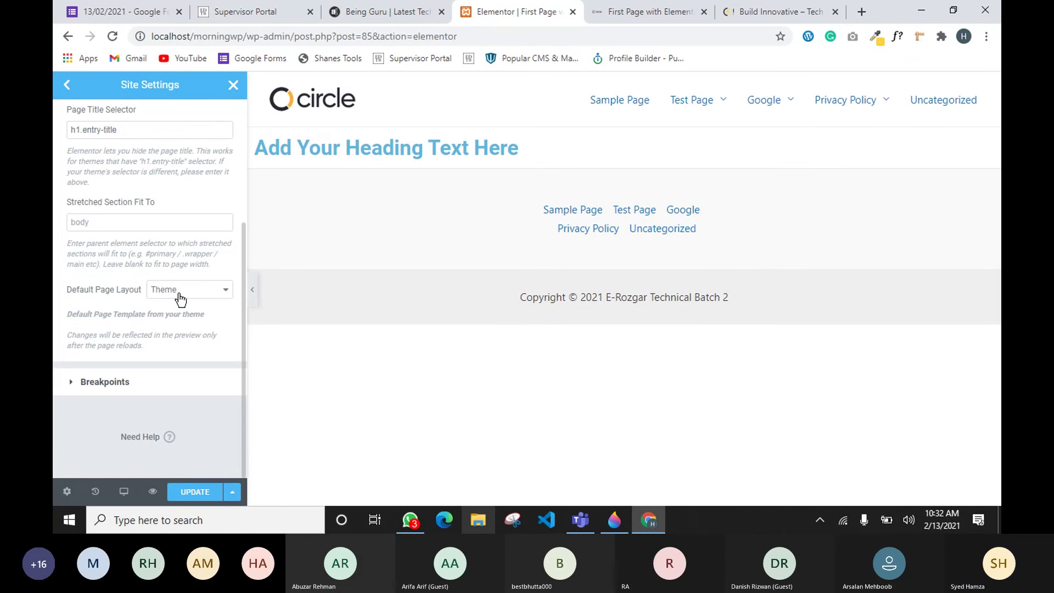
pyautogui.click(179, 295)
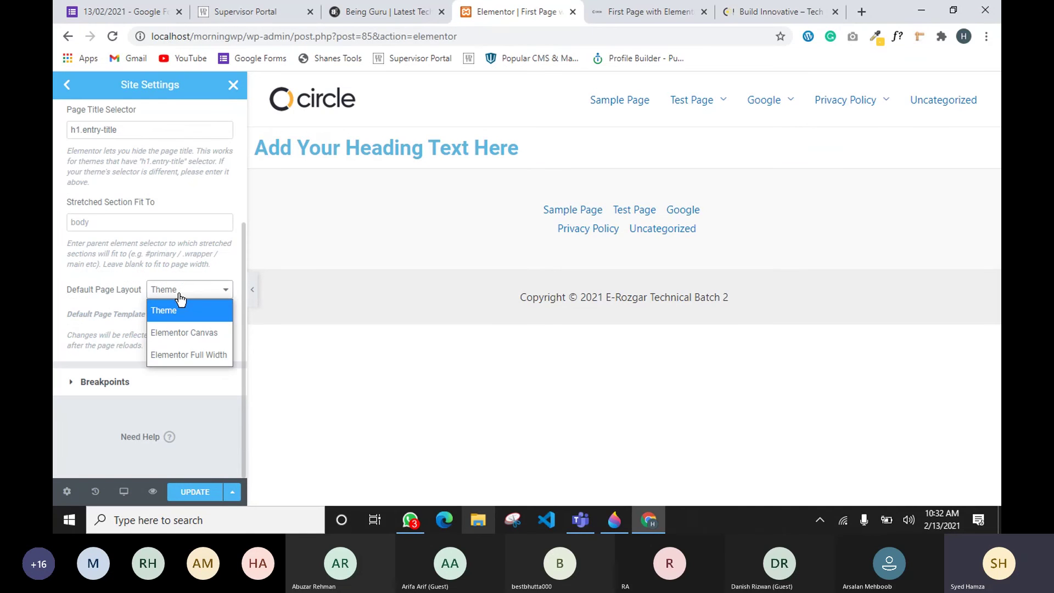
pyautogui.click(179, 297)
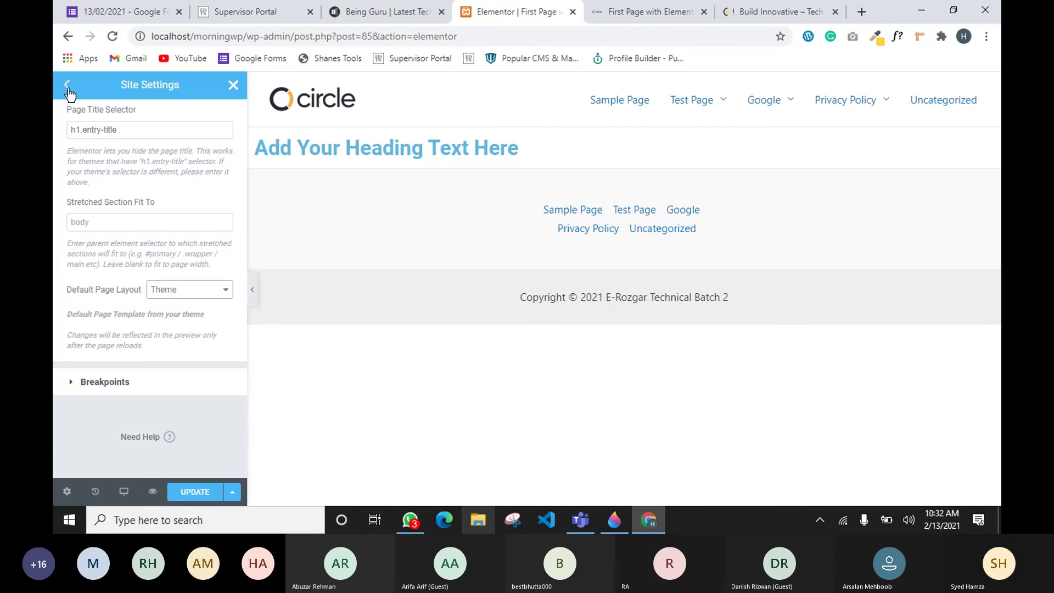
pyautogui.click(207, 290)
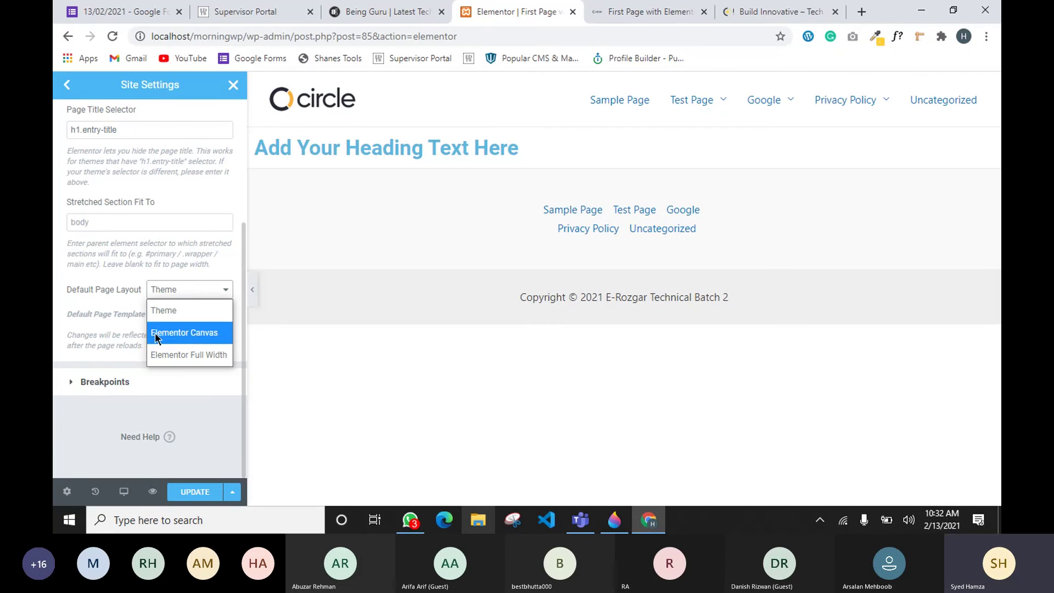
pyautogui.click(145, 420)
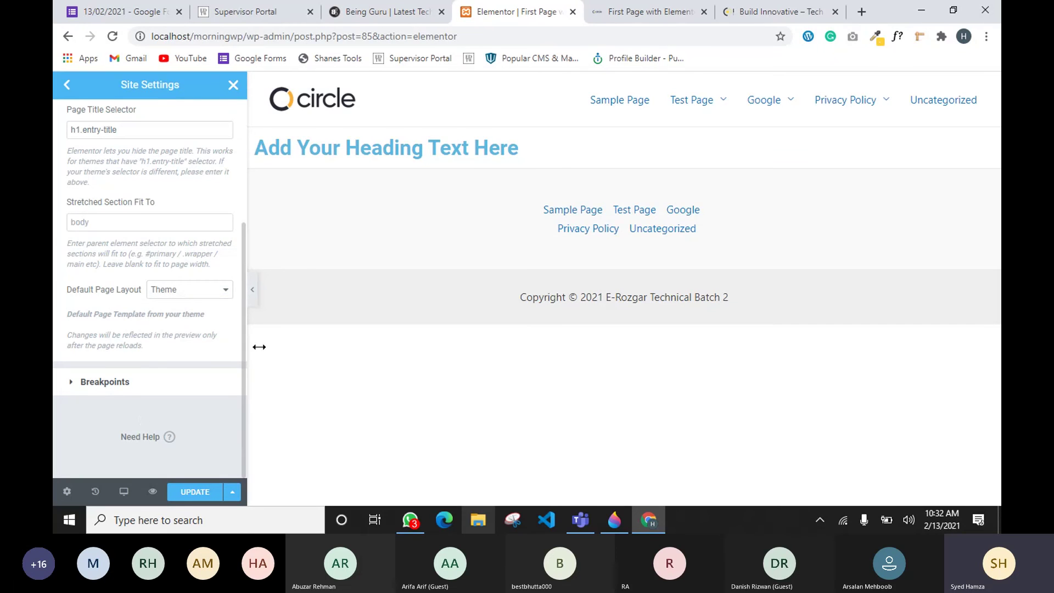
pyautogui.click(66, 92)
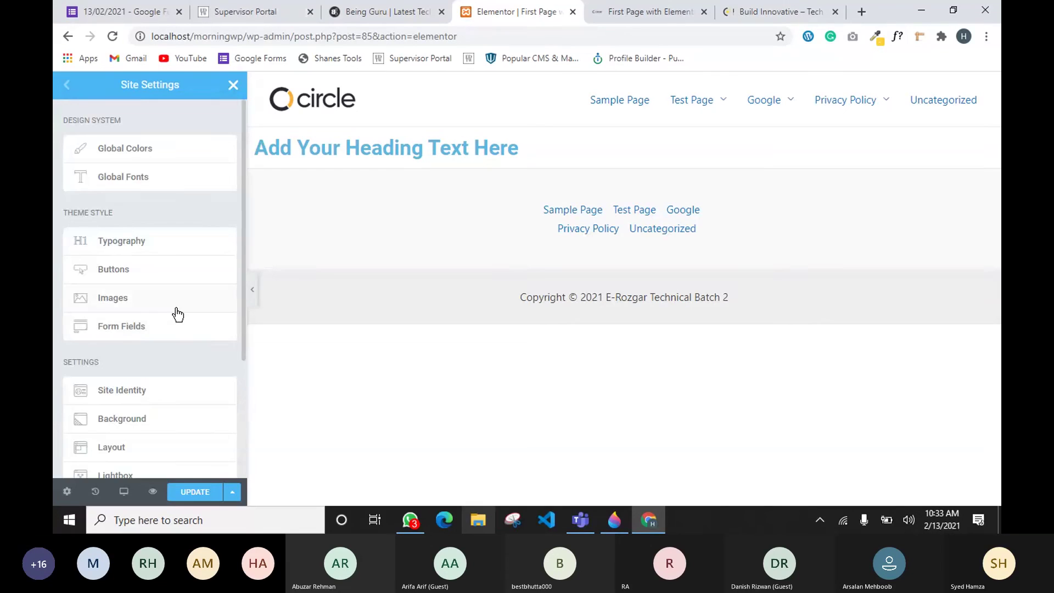
pyautogui.scroll(-3, 176, 314)
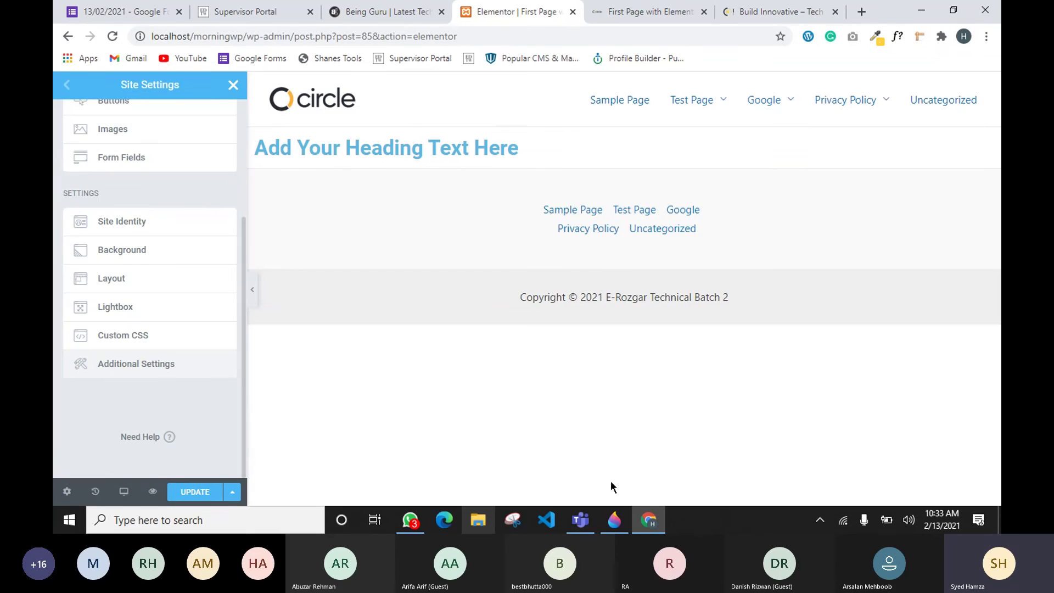
# Switch to Paint 3D and erase the whole red page sketch from the canvas with the Eraser.
pyautogui.moveTo(648, 520)
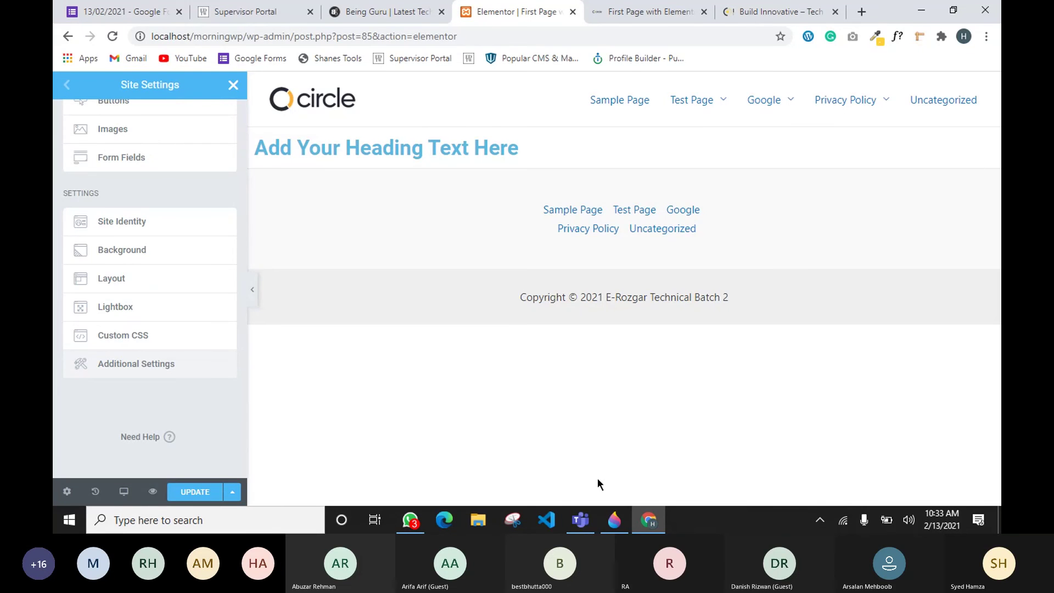
pyautogui.click(613, 460)
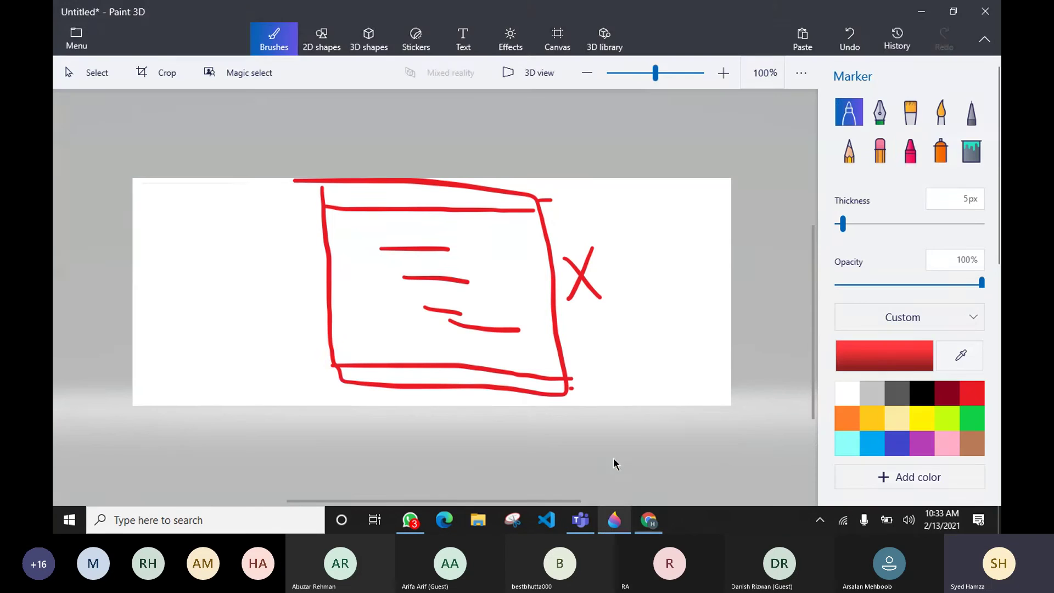
pyautogui.click(879, 150)
pyautogui.moveTo(645, 350)
pyautogui.mouseDown()
pyautogui.moveTo(589, 379)
pyautogui.moveTo(640, 228)
pyautogui.moveTo(327, 226)
pyautogui.moveTo(329, 304)
pyautogui.mouseUp()
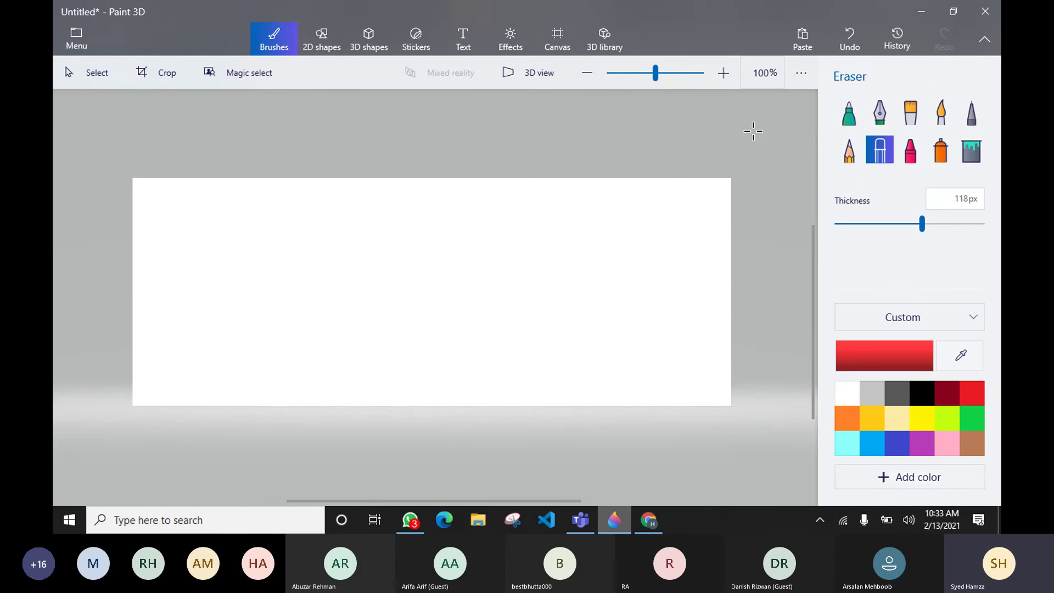
# Sketch a red page outline with a small box inside it on the blank canvas using the 5 px Marker.
pyautogui.click(840, 115)
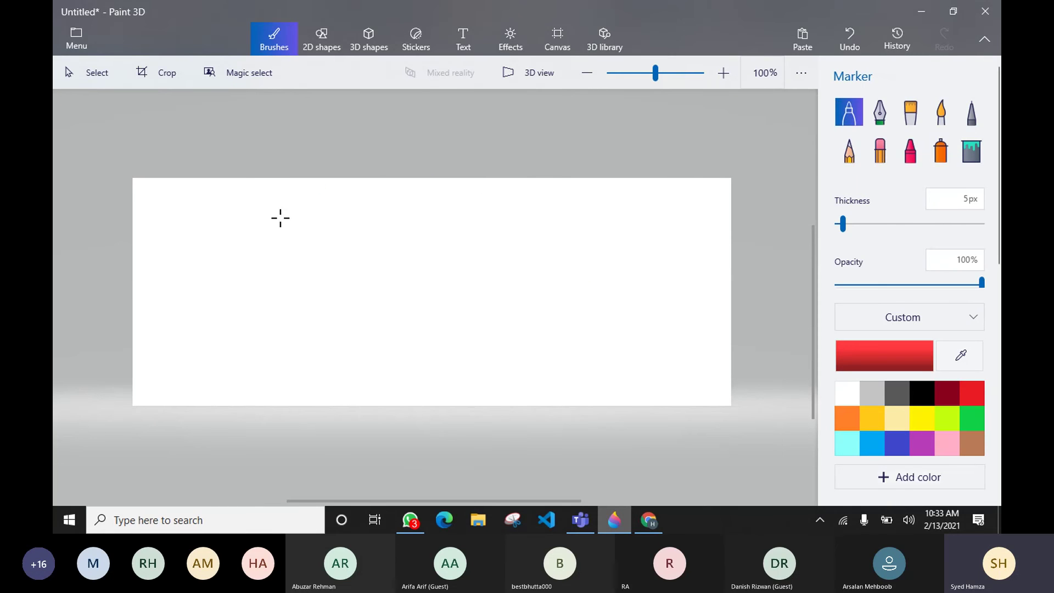
pyautogui.moveTo(280, 218)
pyautogui.mouseDown()
pyautogui.moveTo(480, 391)
pyautogui.moveTo(513, 308)
pyautogui.moveTo(289, 212)
pyautogui.moveTo(278, 225)
pyautogui.mouseUp()
pyautogui.moveTo(356, 308)
pyautogui.mouseDown()
pyautogui.moveTo(356, 336)
pyautogui.moveTo(374, 301)
pyautogui.moveTo(350, 309)
pyautogui.mouseUp()
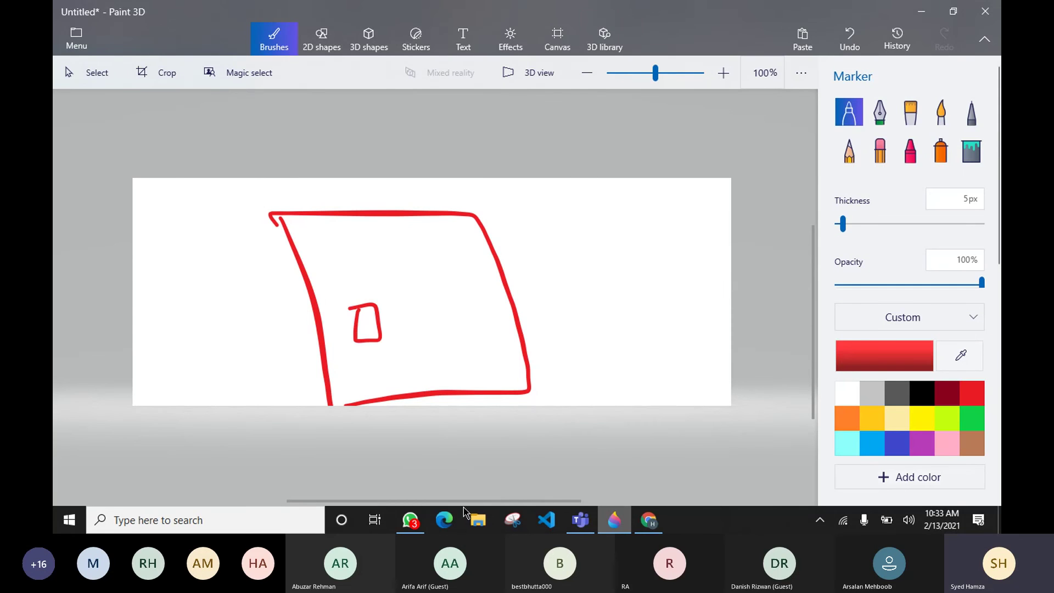
# Switch to the Build Innovative site in Chrome, view the WXR image from Explore Recent Work in its lightbox, and close it.
pyautogui.click(648, 519)
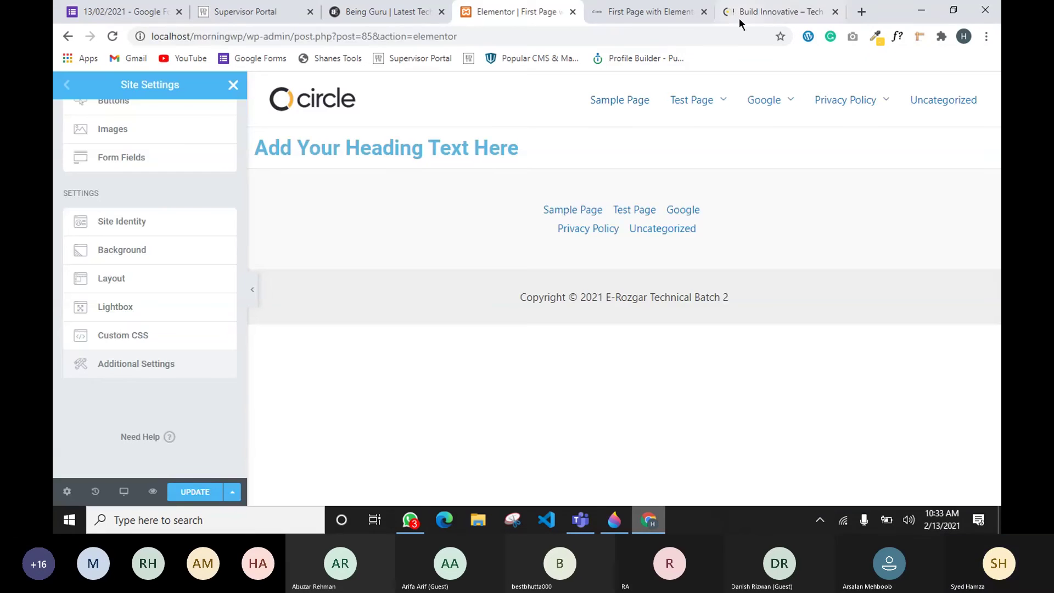
pyautogui.click(768, 11)
pyautogui.scroll(-10, 545, 261)
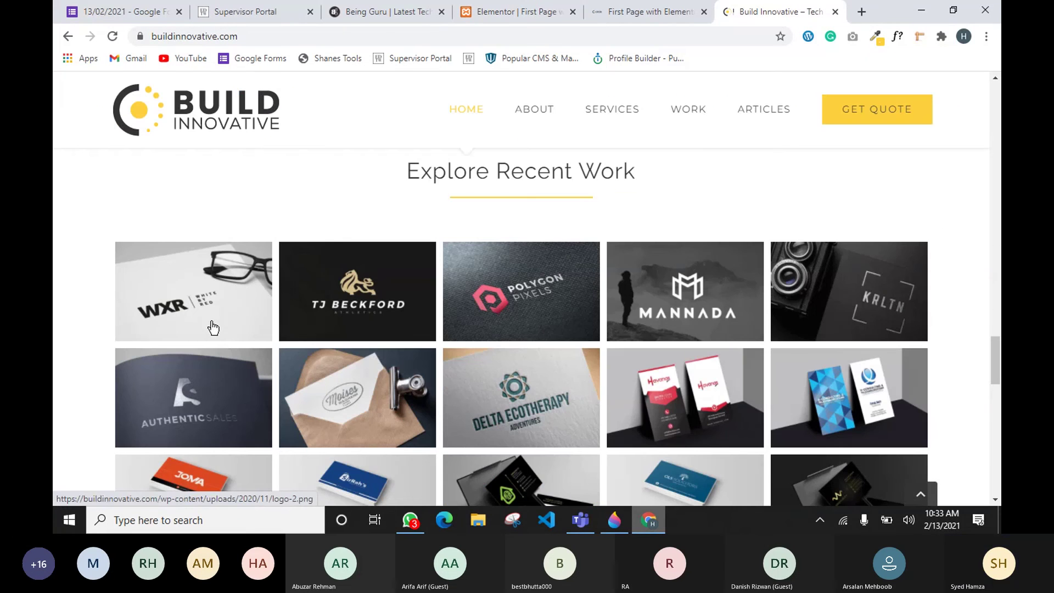
pyautogui.click(213, 327)
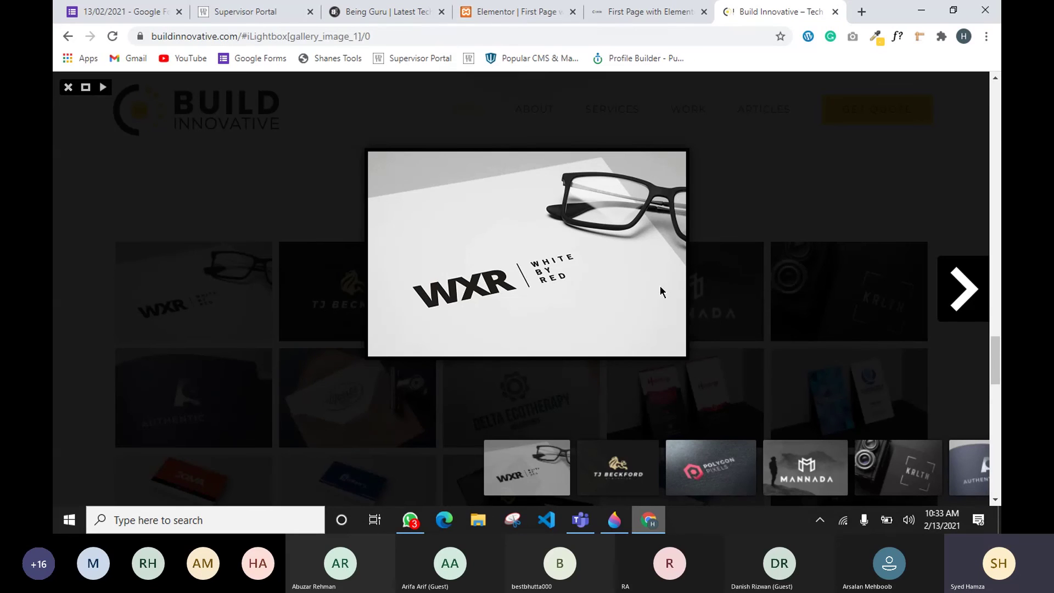
pyautogui.click(174, 175)
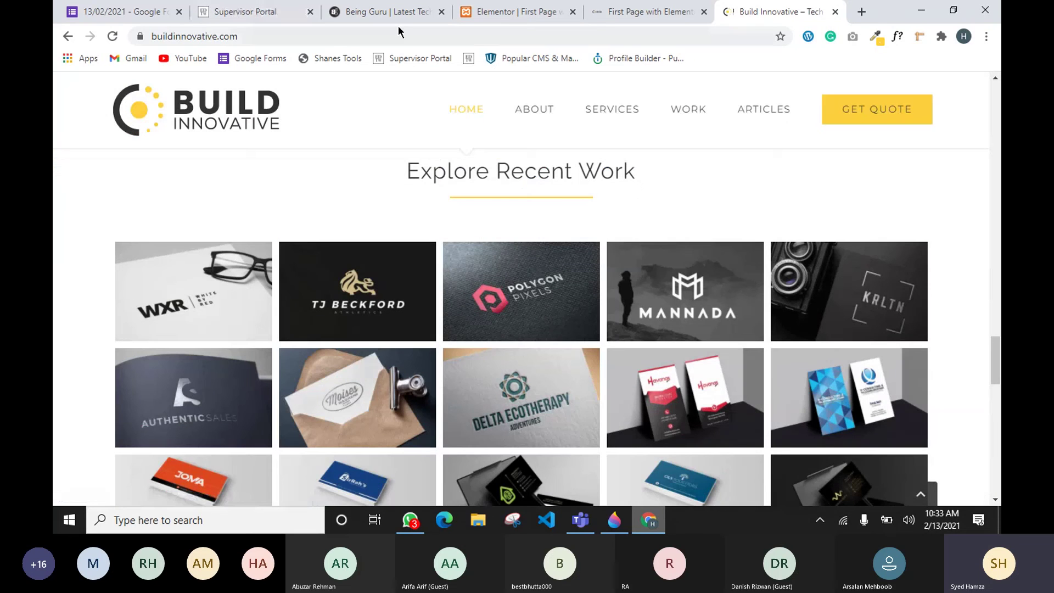
# Return to the Elementor editor and review the Custom CSS and Additional Settings entries of the Site Settings without changing them.
pyautogui.click(627, 16)
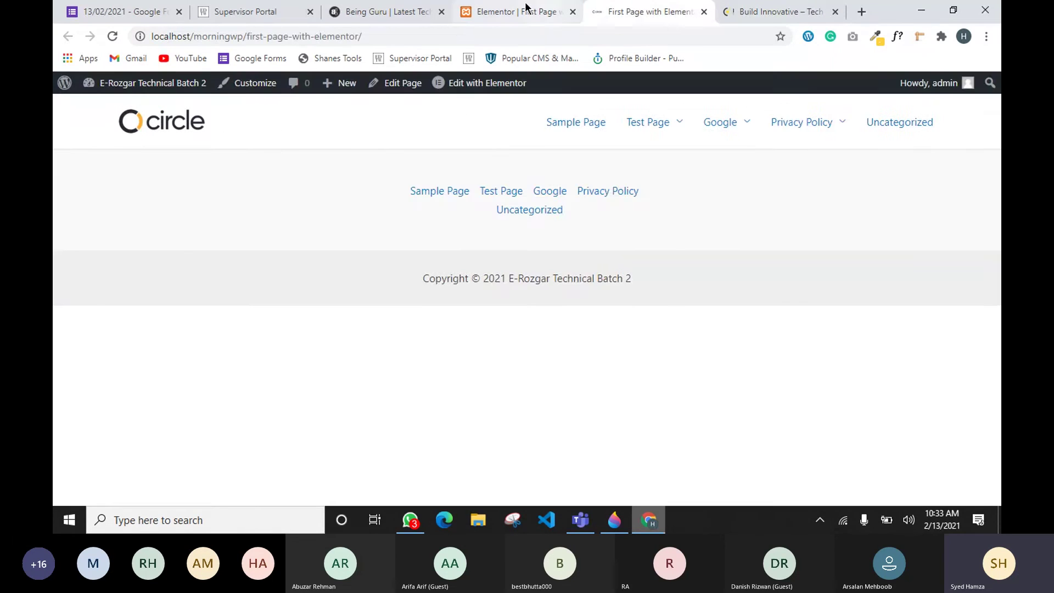
pyautogui.click(525, 7)
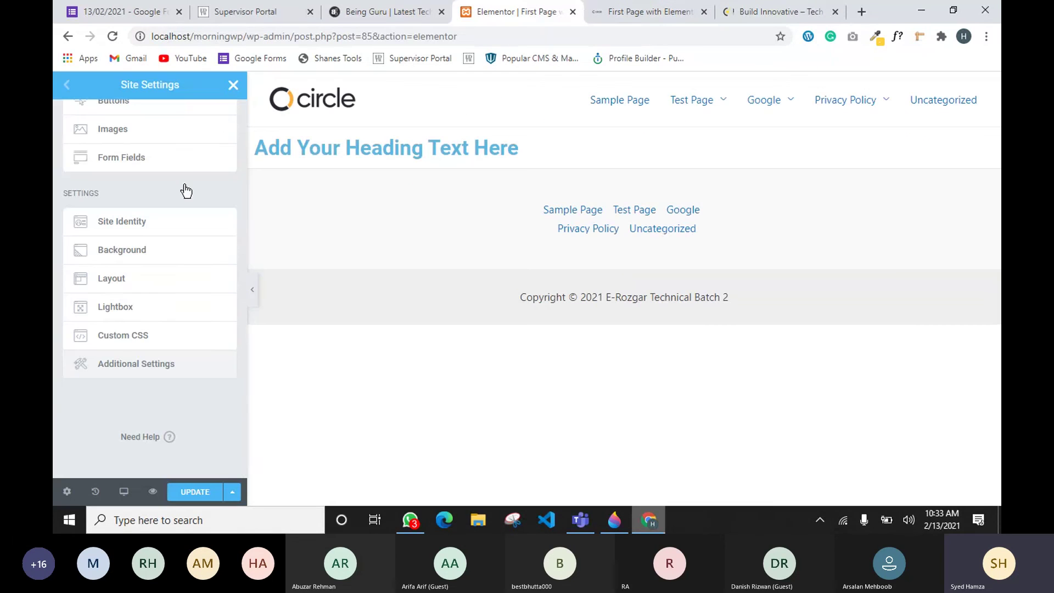
pyautogui.click(122, 336)
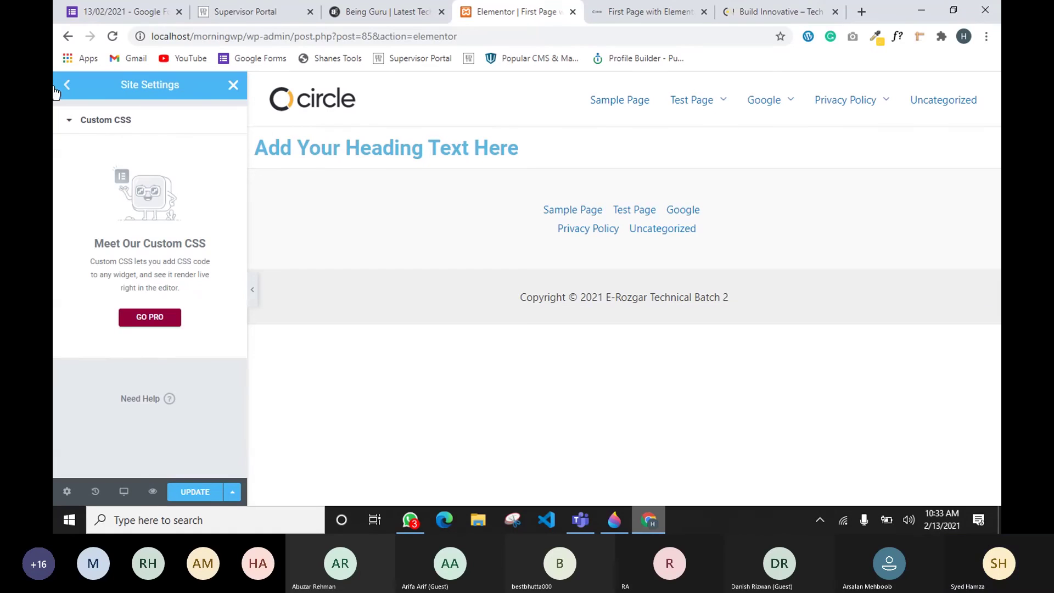
pyautogui.click(70, 122)
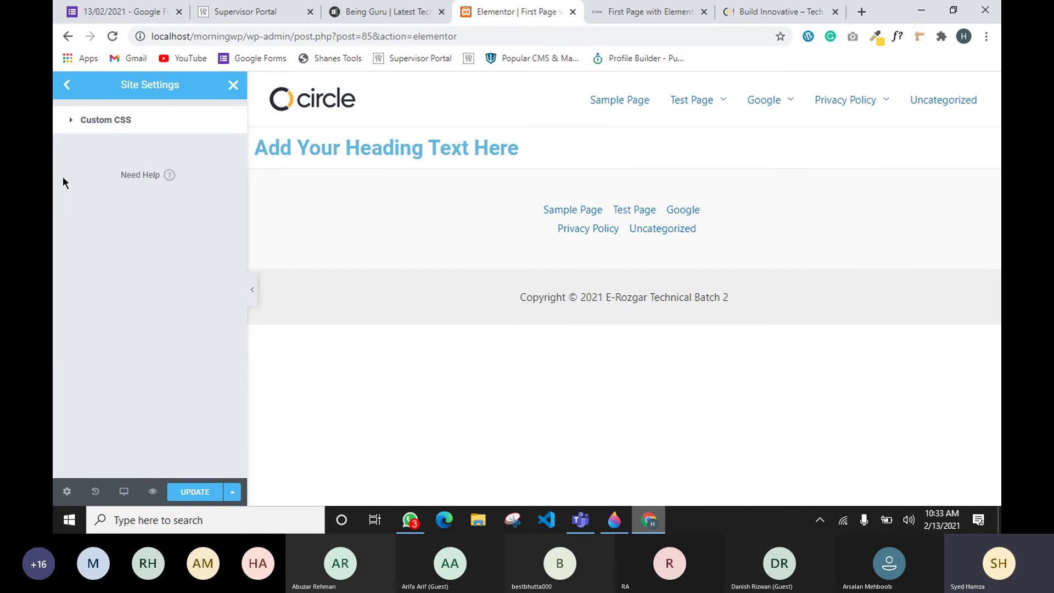
pyautogui.click(69, 120)
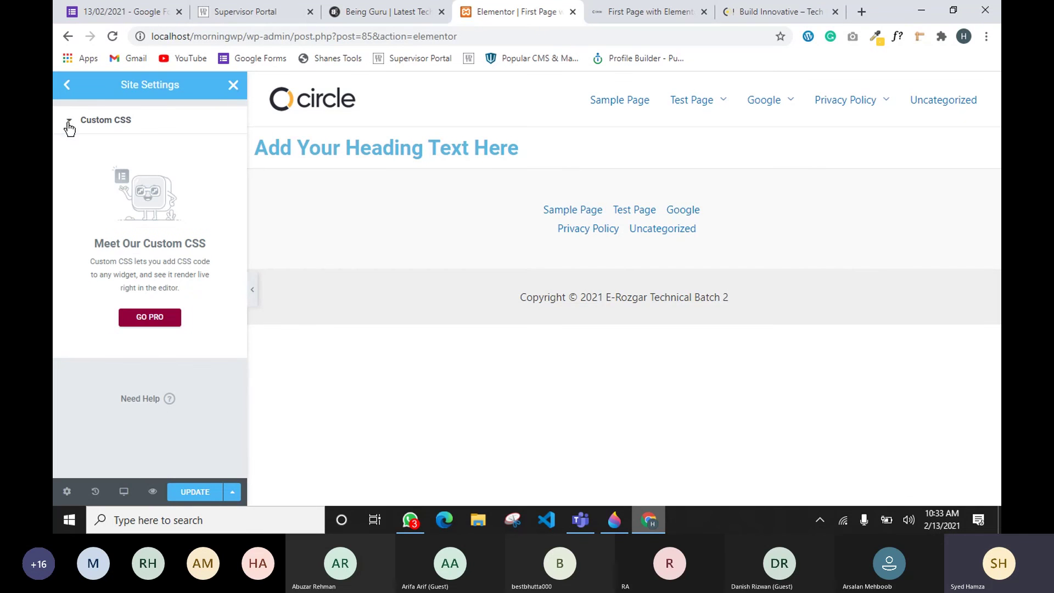
pyautogui.click(67, 85)
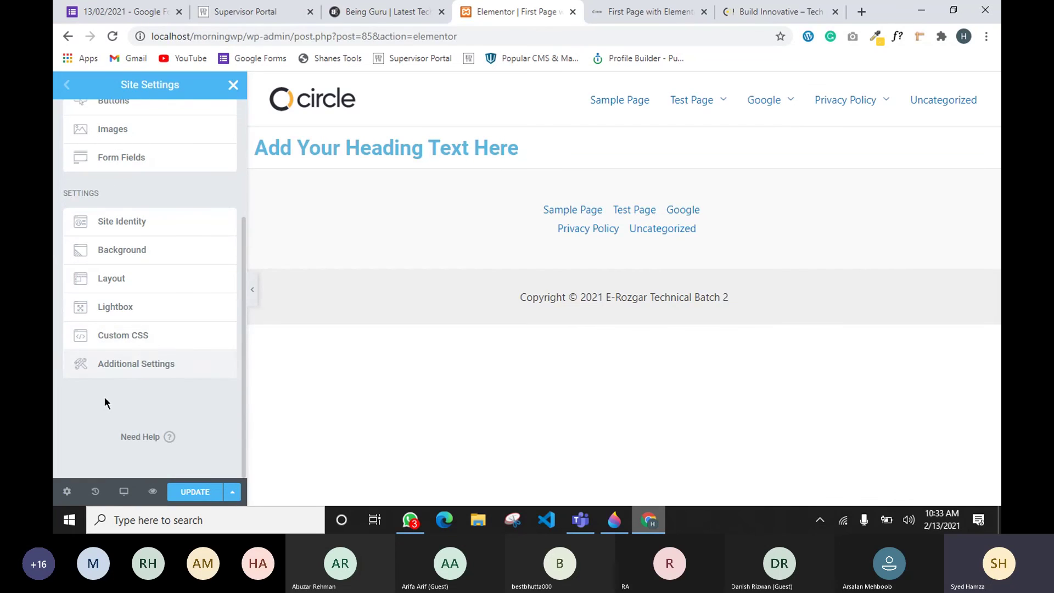
pyautogui.click(132, 367)
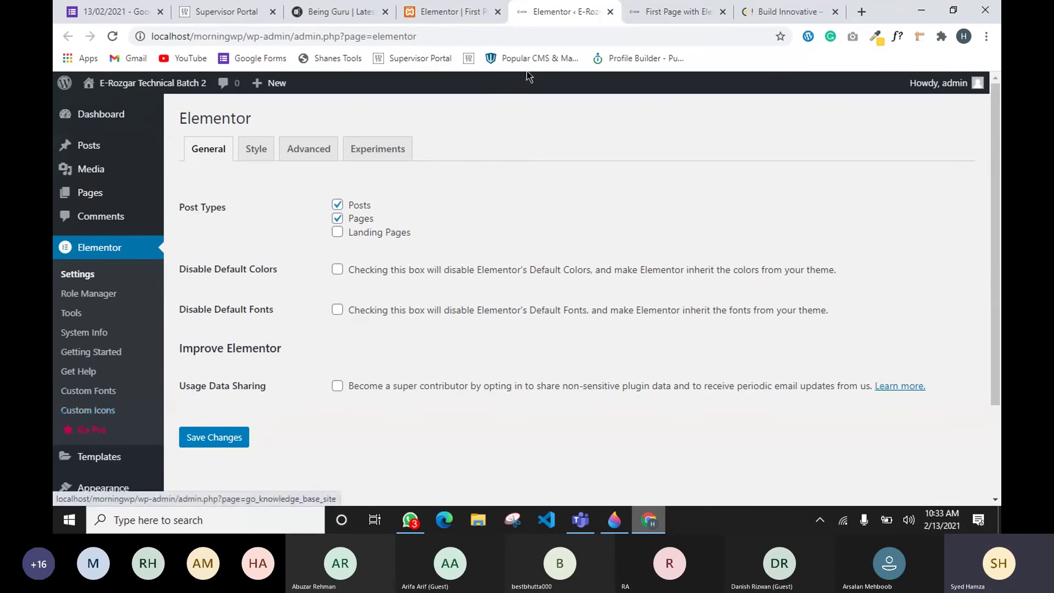
pyautogui.click(610, 13)
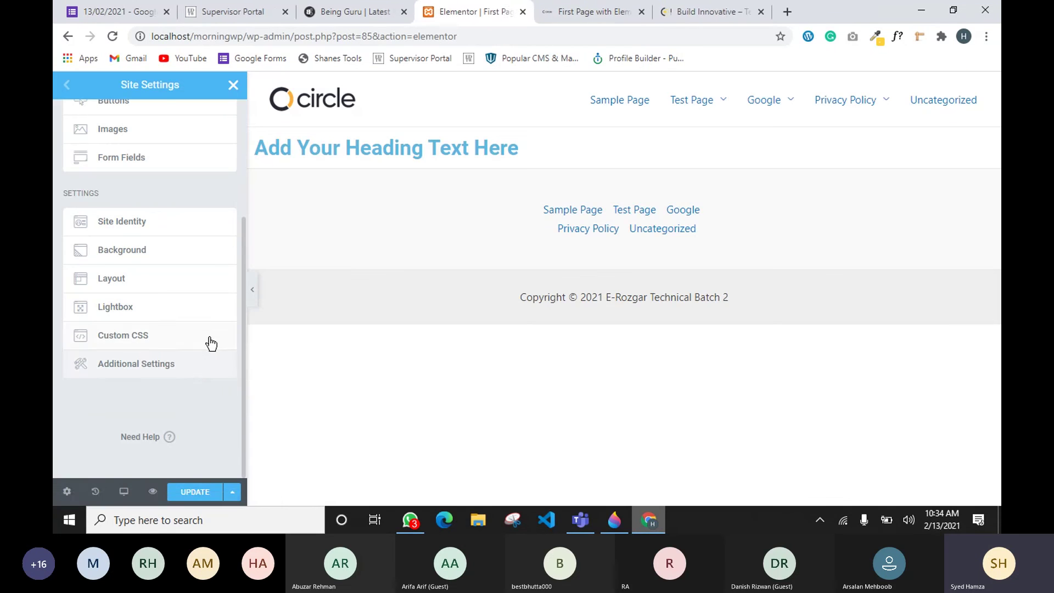
# Close the Site Settings and discard the unsaved changes.
pyautogui.scroll(3, 200, 362)
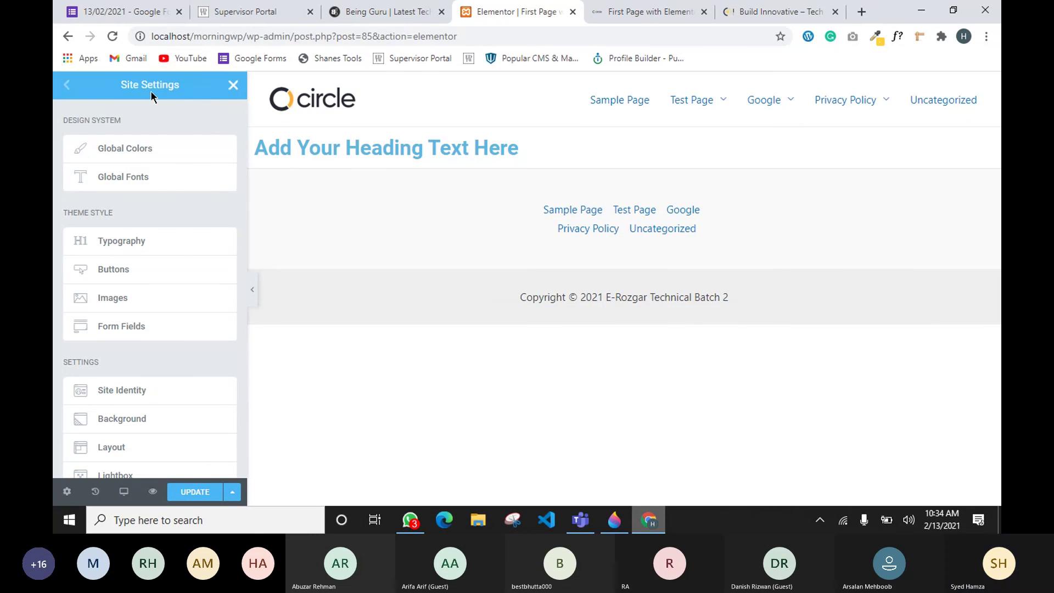
pyautogui.click(228, 86)
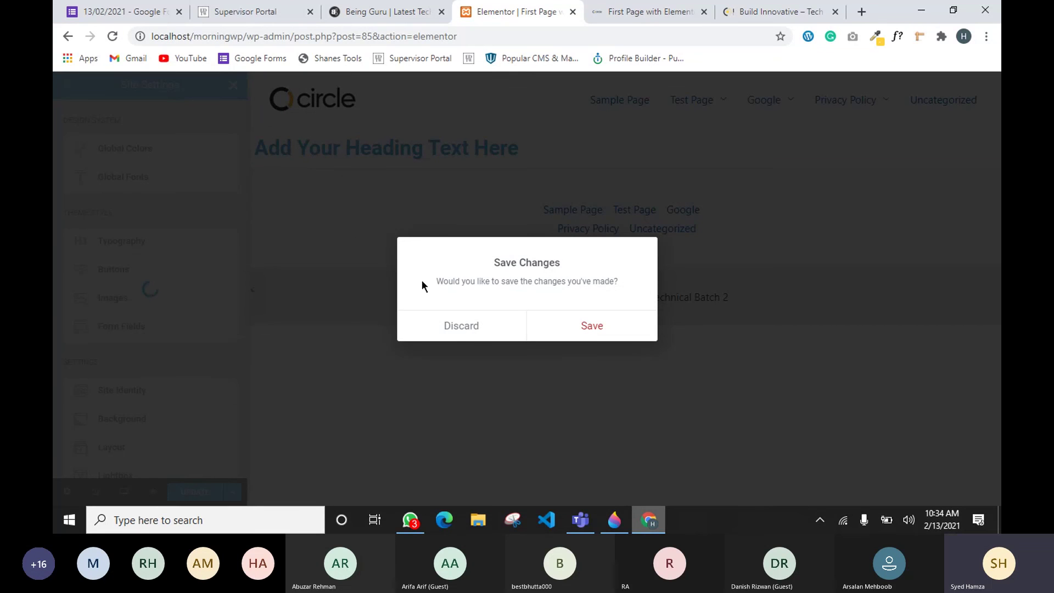
pyautogui.click(481, 326)
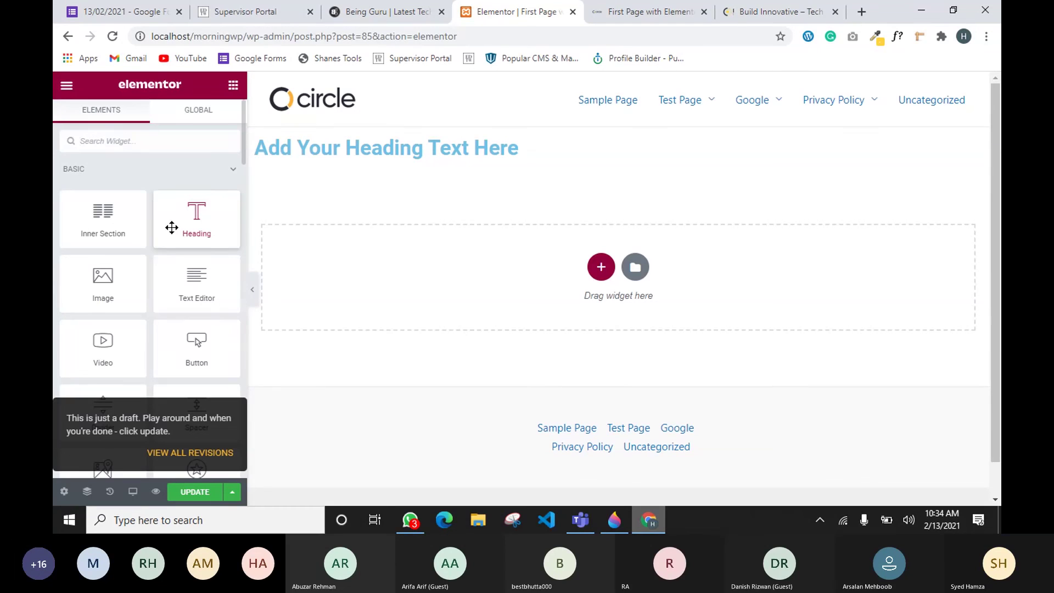
# Browse the widget list from the Basic widgets, such as Inner Section, Image and Divider, down to the Pro group.
pyautogui.click(233, 87)
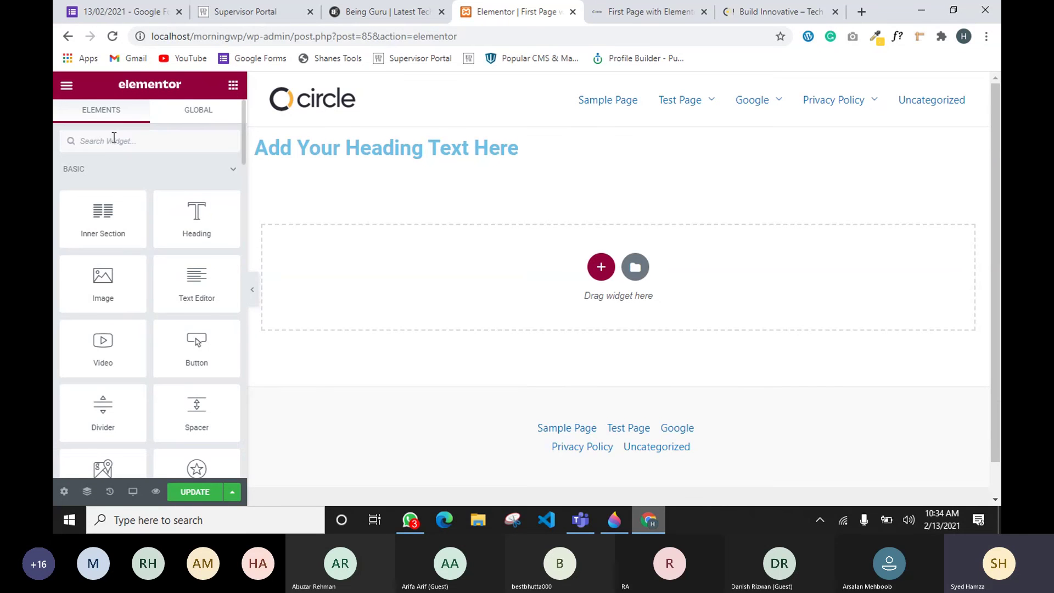
pyautogui.scroll(-20, 120, 250)
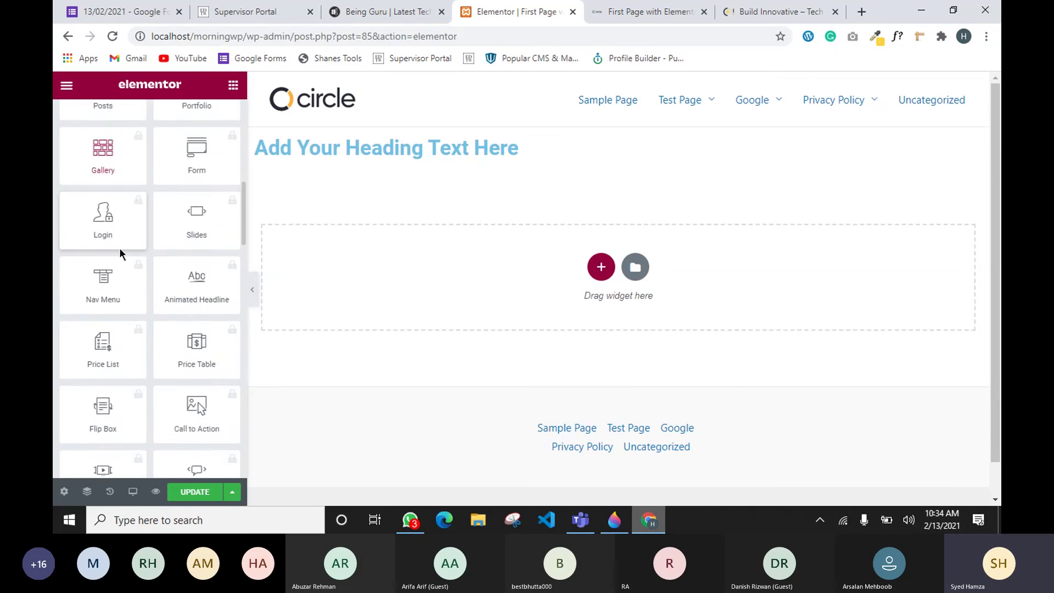
pyautogui.scroll(20, 120, 249)
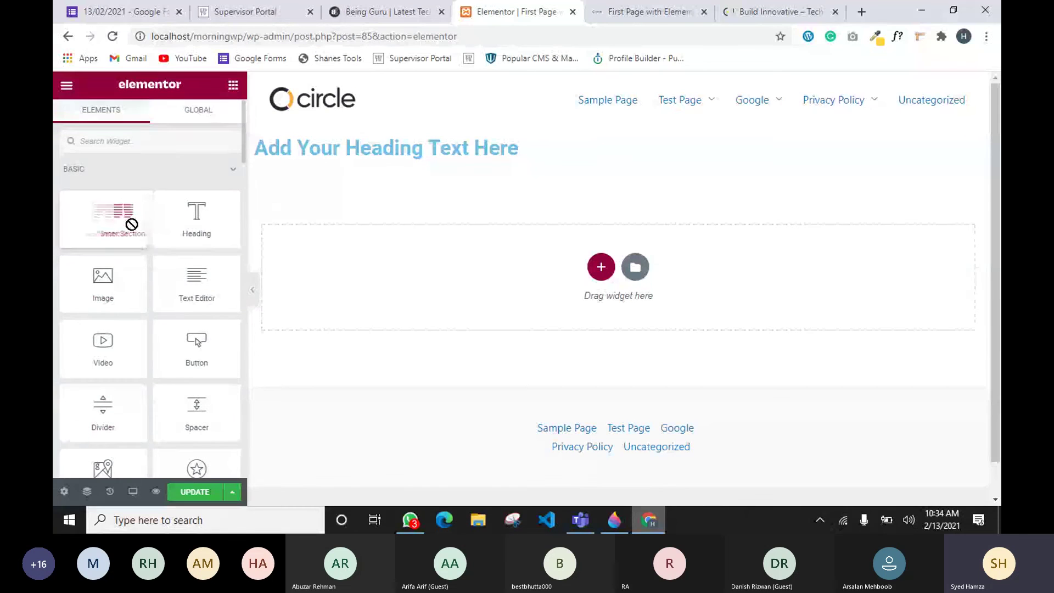
pyautogui.moveTo(112, 274)
pyautogui.mouseDown()
pyautogui.moveTo(105, 283)
pyautogui.moveTo(482, 279)
pyautogui.moveTo(100, 267)
pyautogui.moveTo(101, 278)
pyautogui.mouseUp()
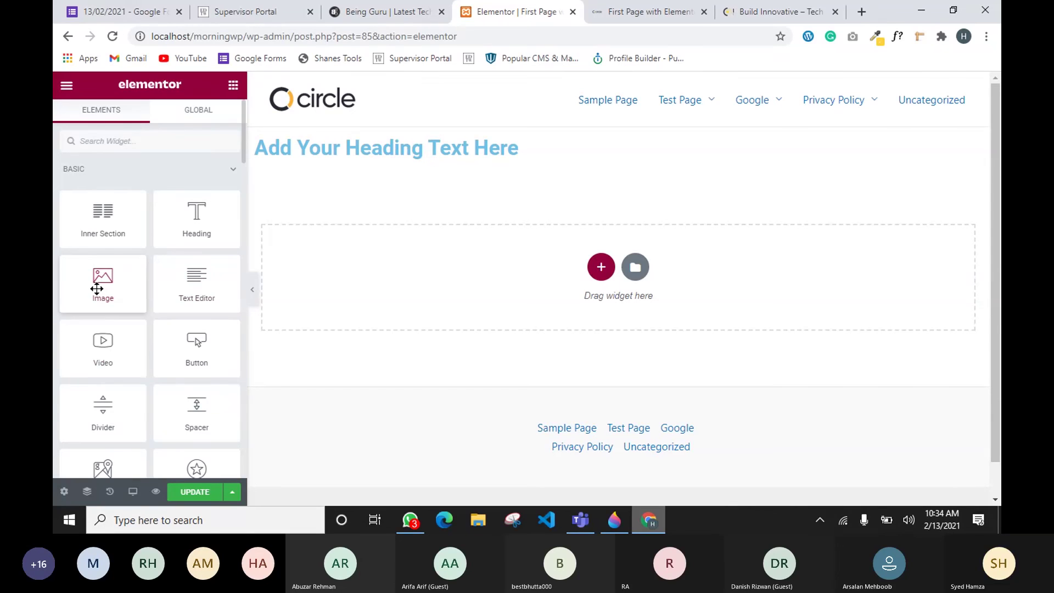
pyautogui.moveTo(99, 343)
pyautogui.mouseDown()
pyautogui.moveTo(388, 158)
pyautogui.moveTo(173, 286)
pyautogui.moveTo(99, 353)
pyautogui.mouseUp()
pyautogui.scroll(-4, 104, 214)
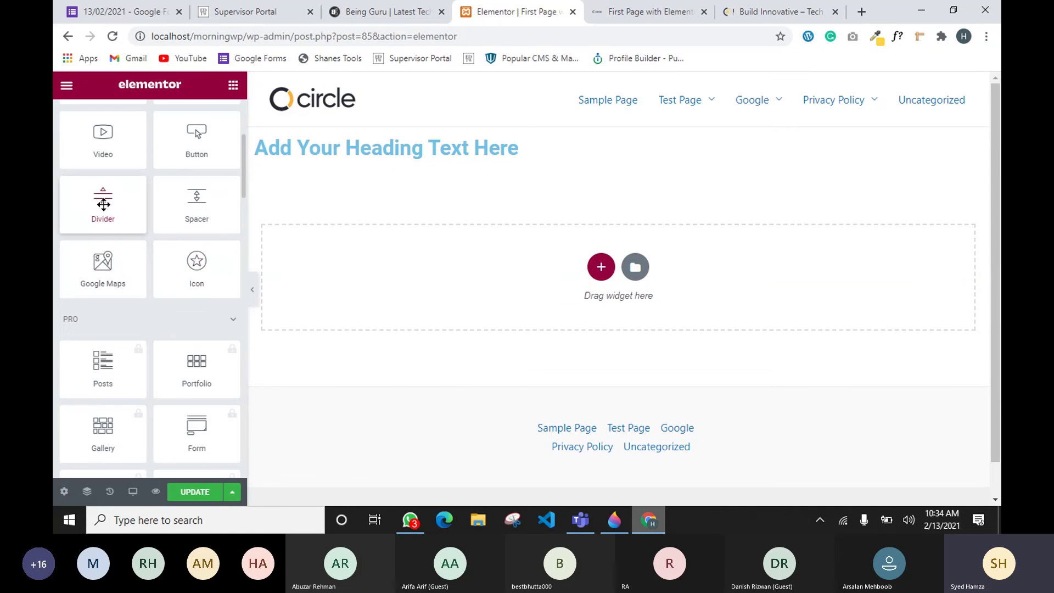
pyautogui.scroll(-1, 215, 213)
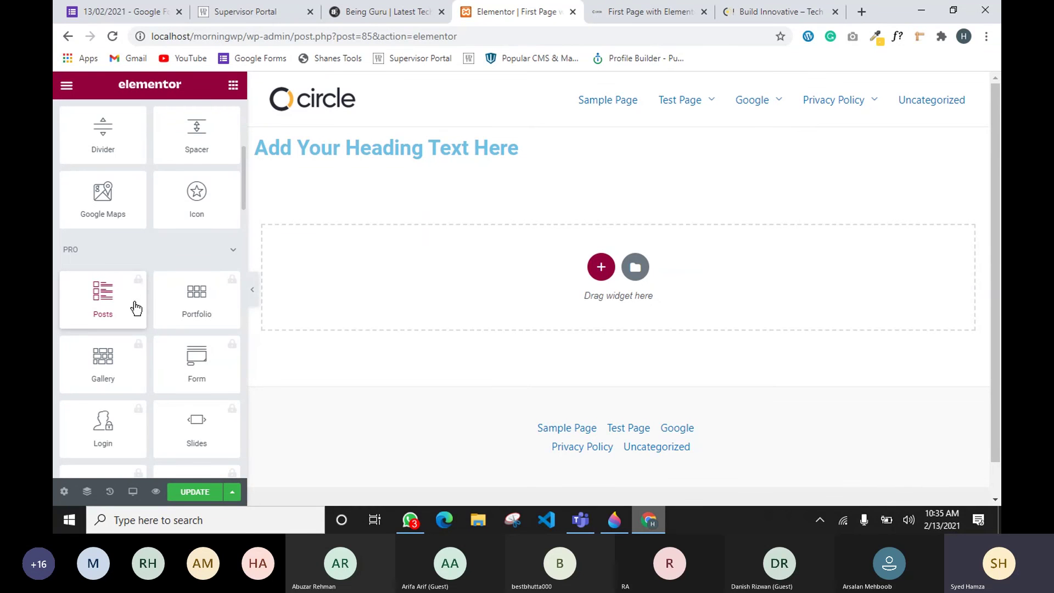
# Show the Pro notice of the locked Posts widget, compare it with the free Icon widget, and dismiss the notice.
pyautogui.click(124, 284)
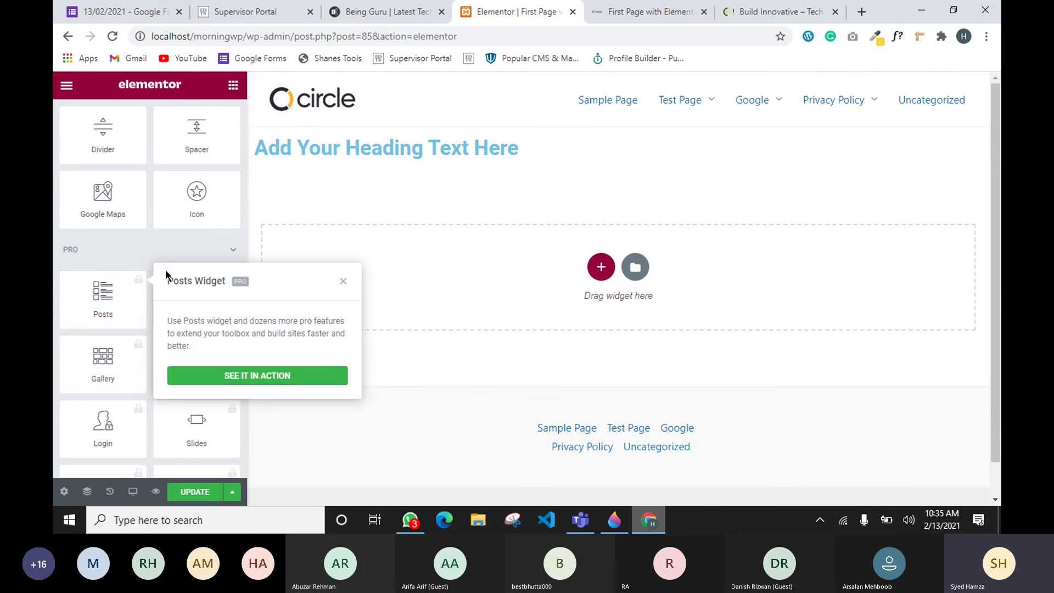
pyautogui.click(108, 304)
pyautogui.click(228, 260)
pyautogui.click(126, 291)
pyautogui.click(196, 204)
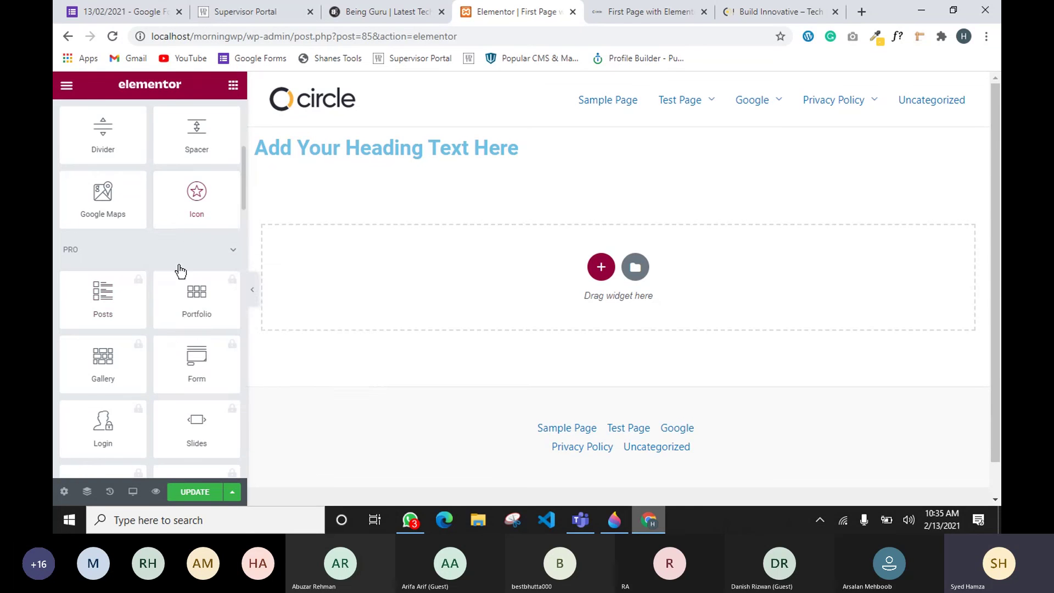
pyautogui.click(109, 296)
pyautogui.moveTo(185, 209); pyautogui.dragTo(155, 224)
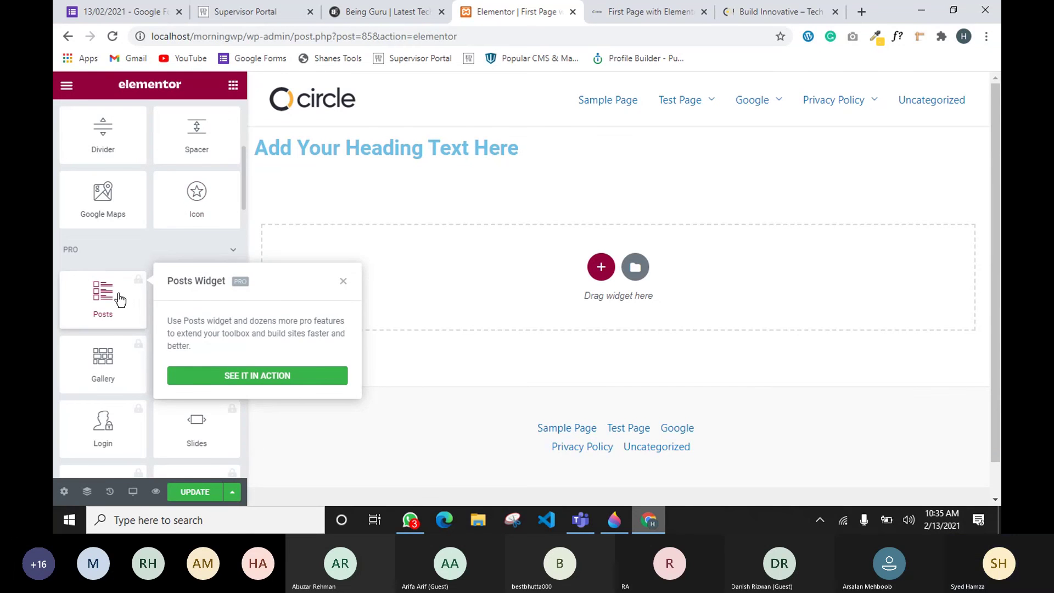
pyautogui.click(108, 256)
pyautogui.click(108, 255)
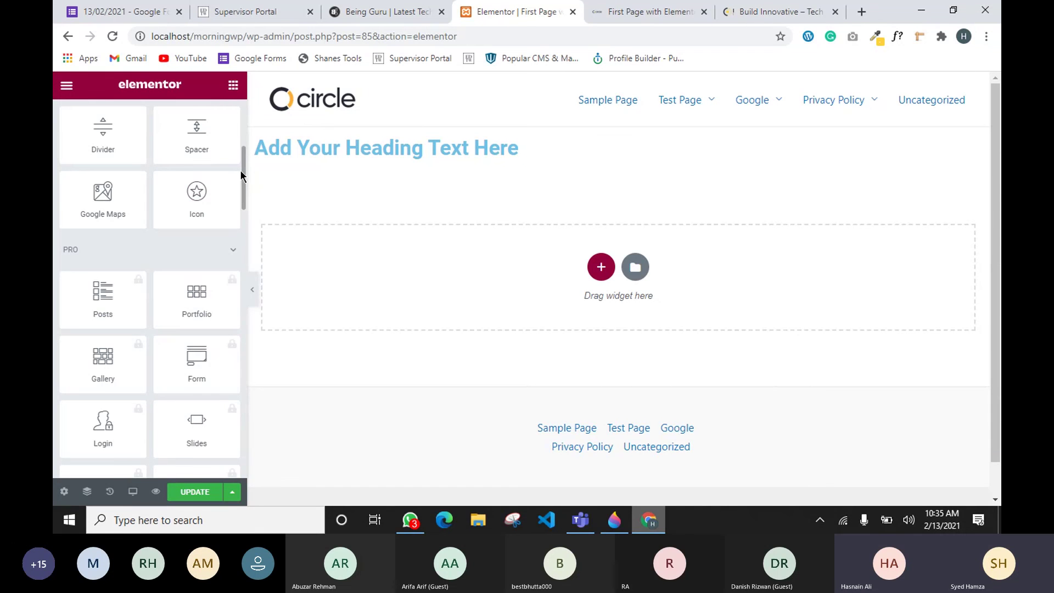
# Show the Pro notice of the Slides widget and look through the other Pro widgets down to Reviews and Table of Contents.
pyautogui.moveTo(243, 167); pyautogui.dragTo(242, 183)
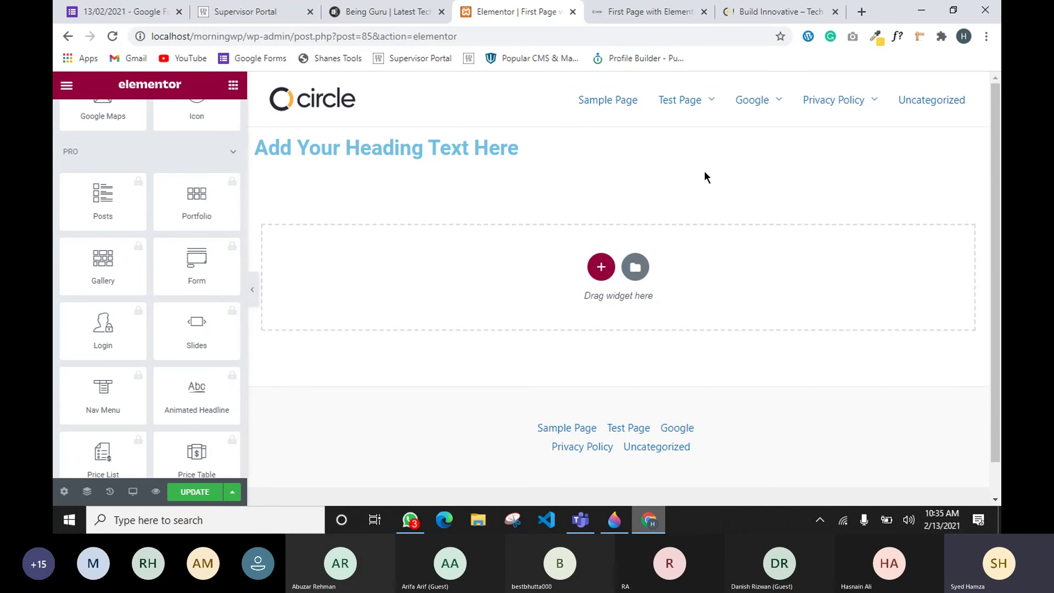
pyautogui.click(189, 340)
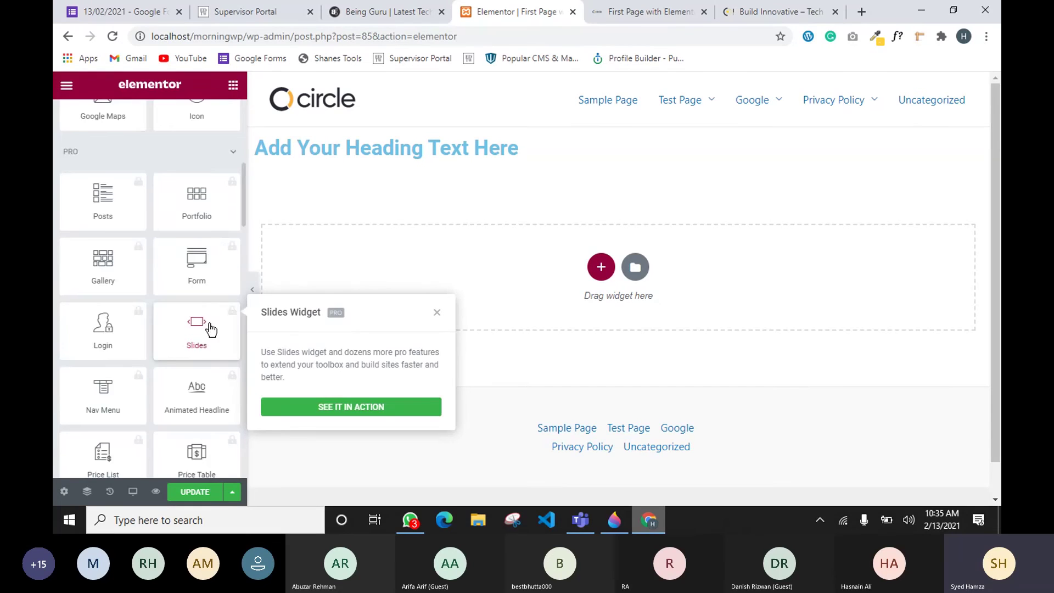
pyautogui.scroll(-1, 195, 324)
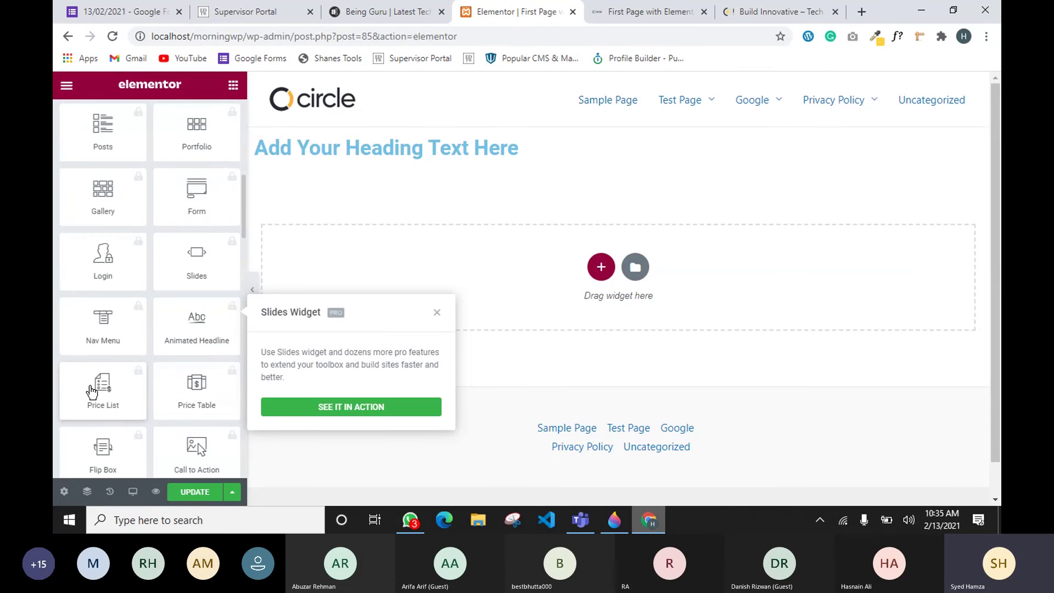
pyautogui.scroll(-1, 209, 340)
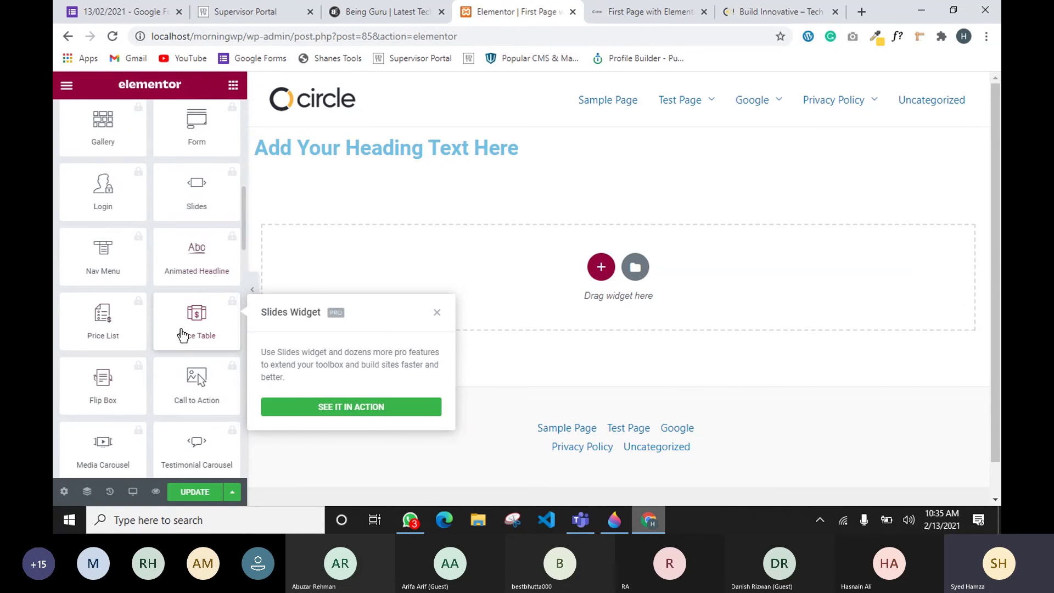
pyautogui.scroll(-1, 123, 410)
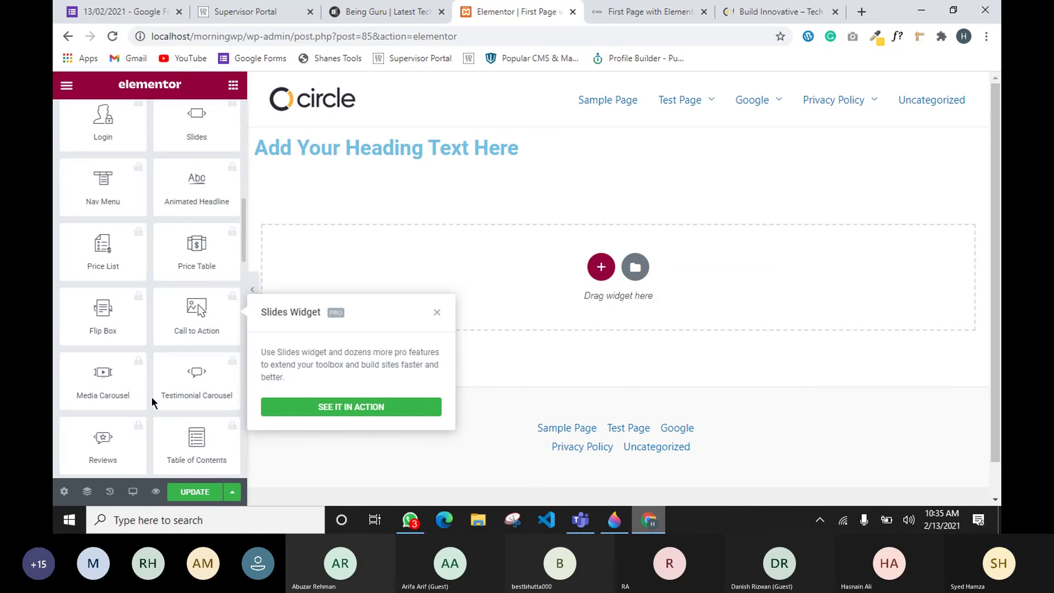
# Examine the Happy Customers testimonial slider on the Build Innovative site as an example of a testimonial carousel.
pyautogui.click(749, 14)
pyautogui.scroll(-5, 430, 404)
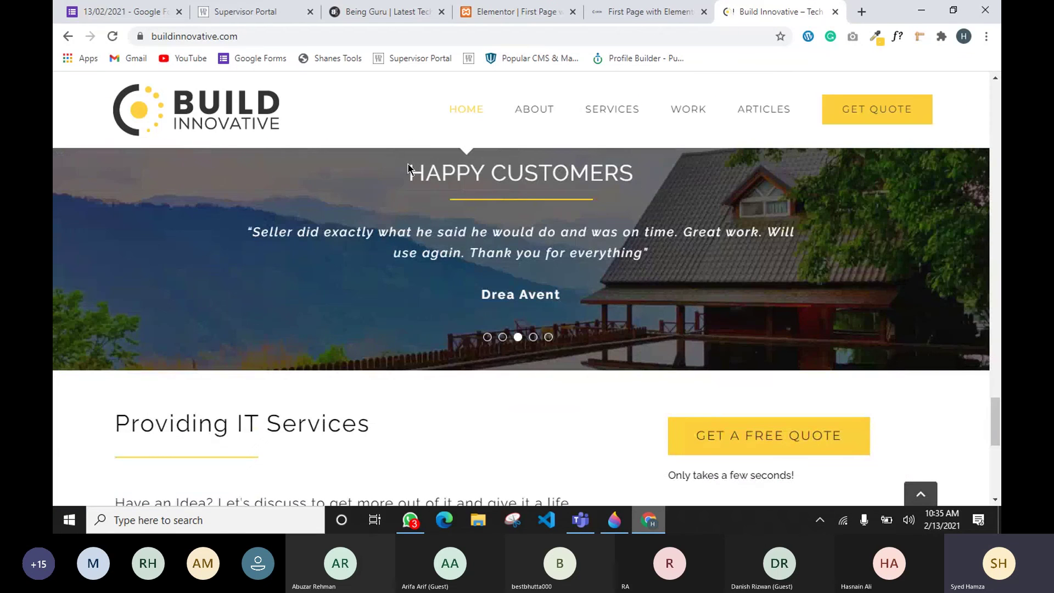
pyautogui.moveTo(561, 251); pyautogui.dragTo(565, 297)
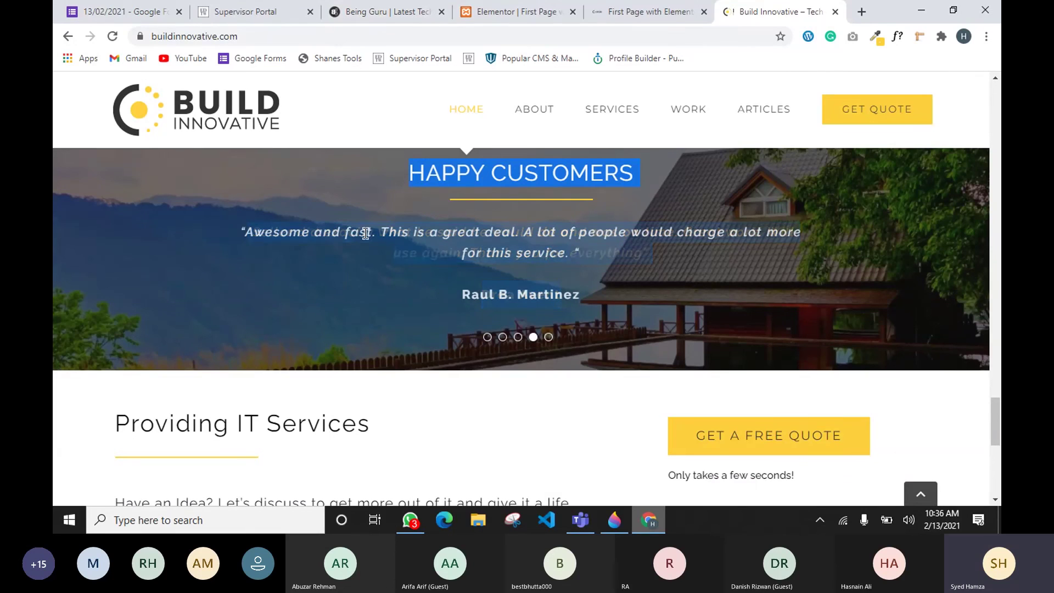
# Leave the example site for the published first page and switch to the Microsoft Teams meeting window.
pyautogui.click(659, 7)
pyautogui.click(582, 527)
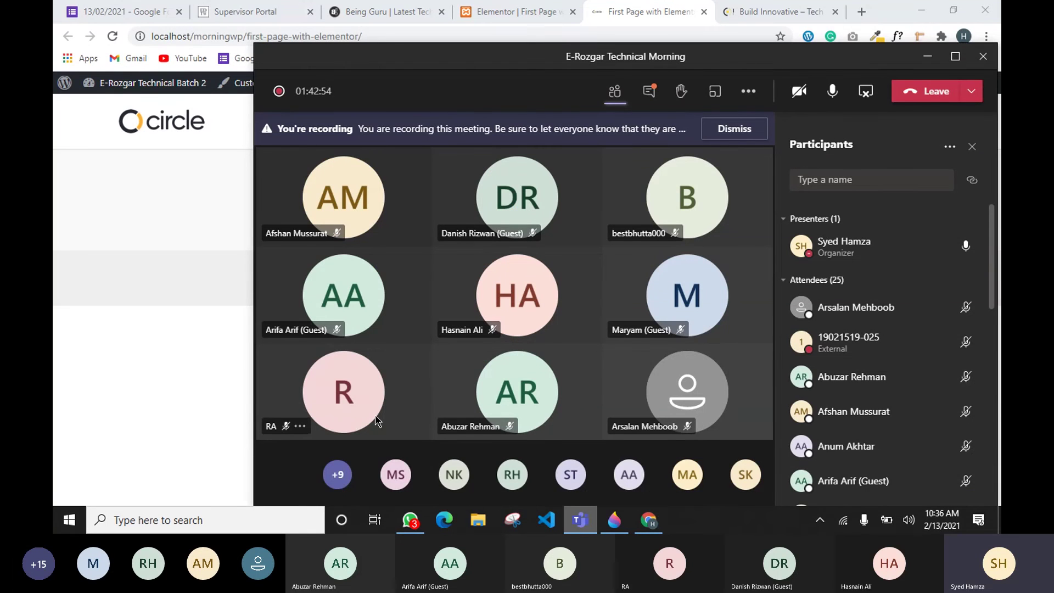
# Switch back to the Elementor editor, dismiss the Slides notice, and look through the remaining Pro widgets down to Template.
pyautogui.click(523, 13)
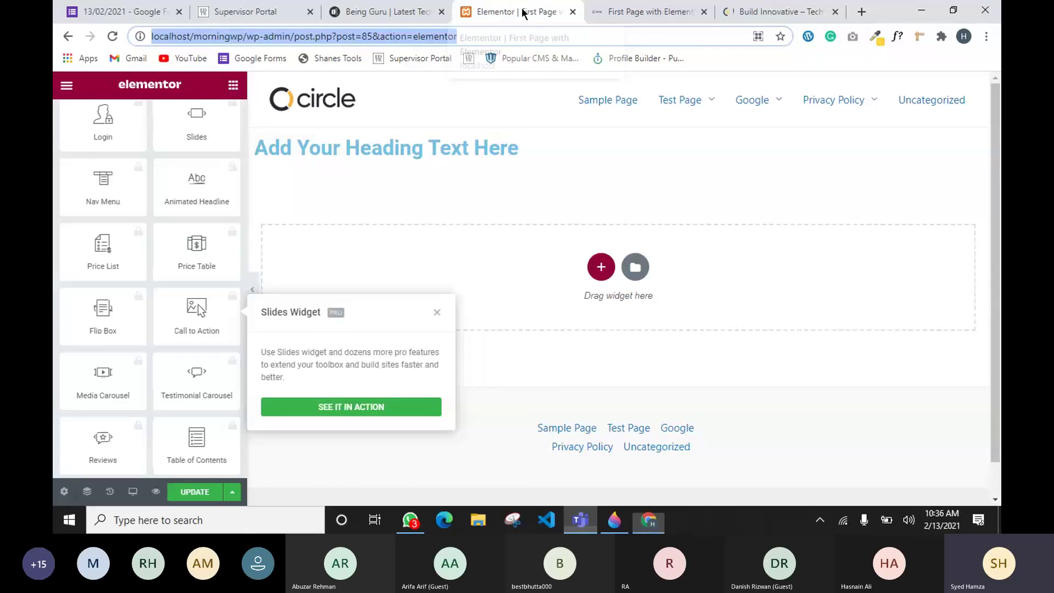
pyautogui.click(437, 313)
pyautogui.scroll(-2, 428, 329)
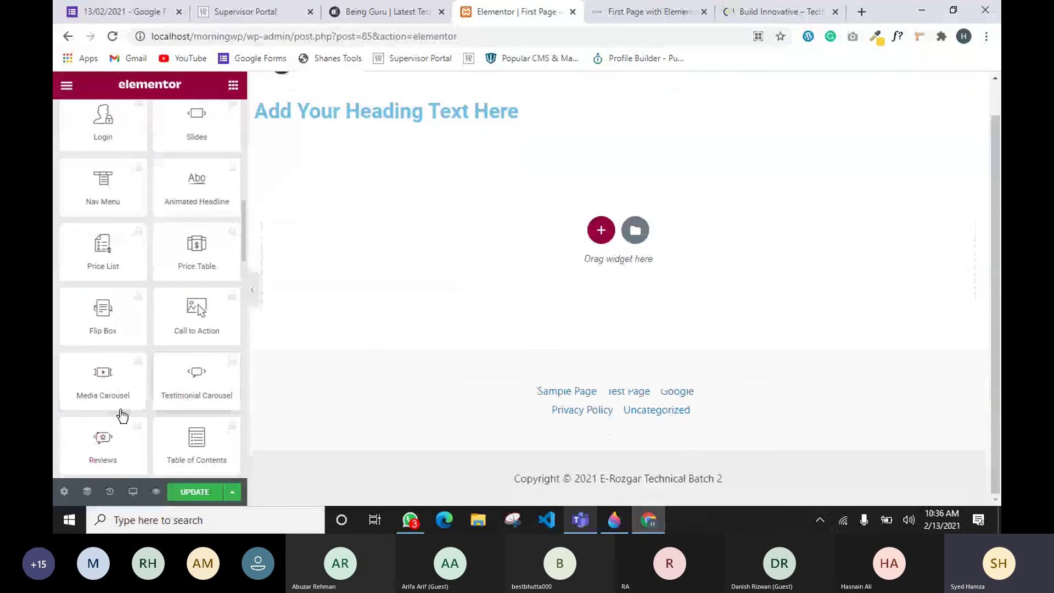
pyautogui.scroll(-1, 122, 415)
pyautogui.scroll(-1, 186, 387)
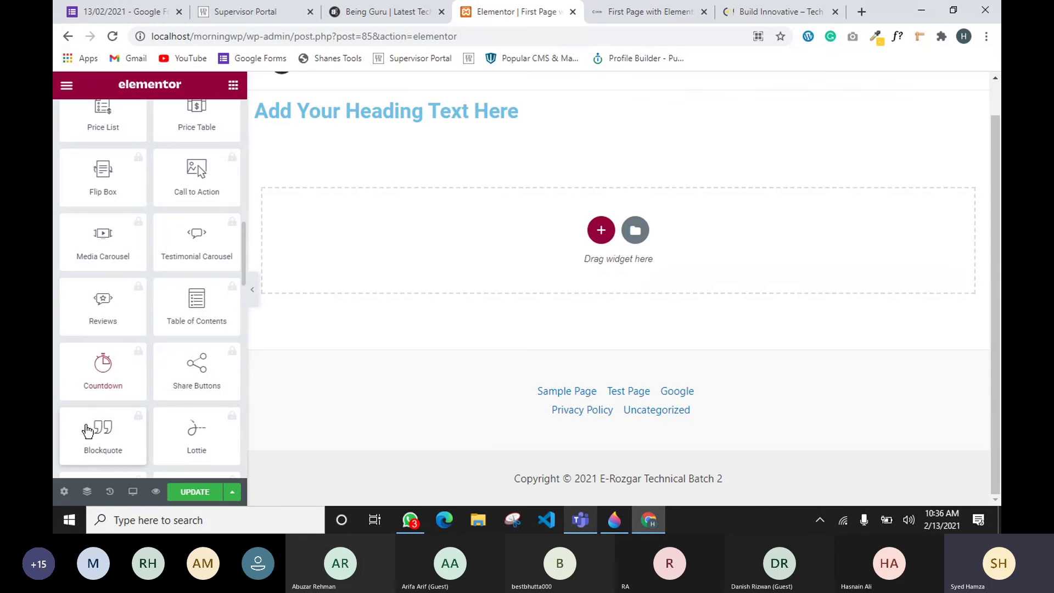
pyautogui.scroll(-1, 88, 431)
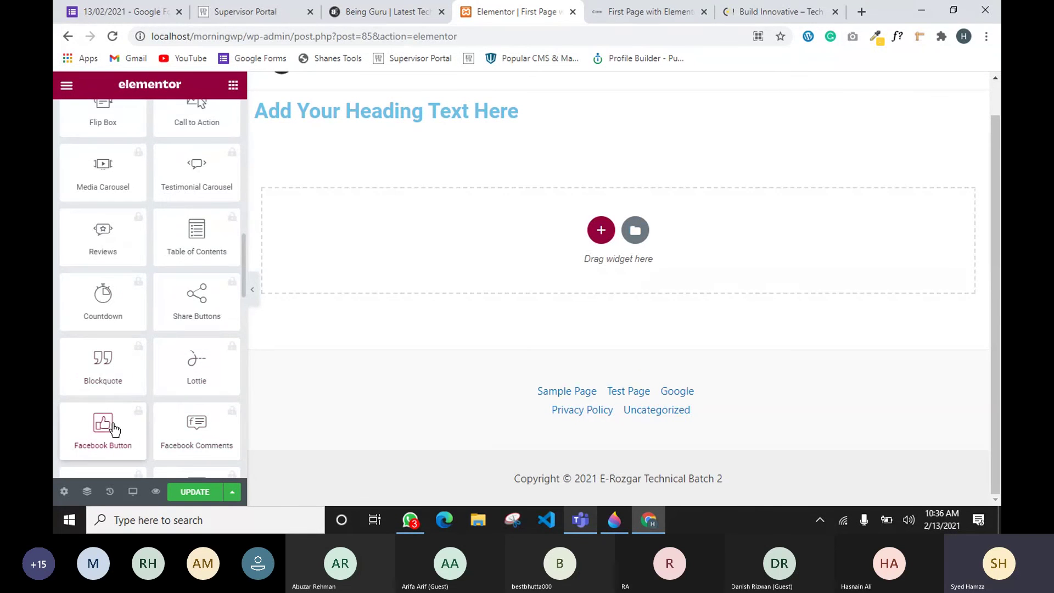
pyautogui.scroll(-1, 114, 428)
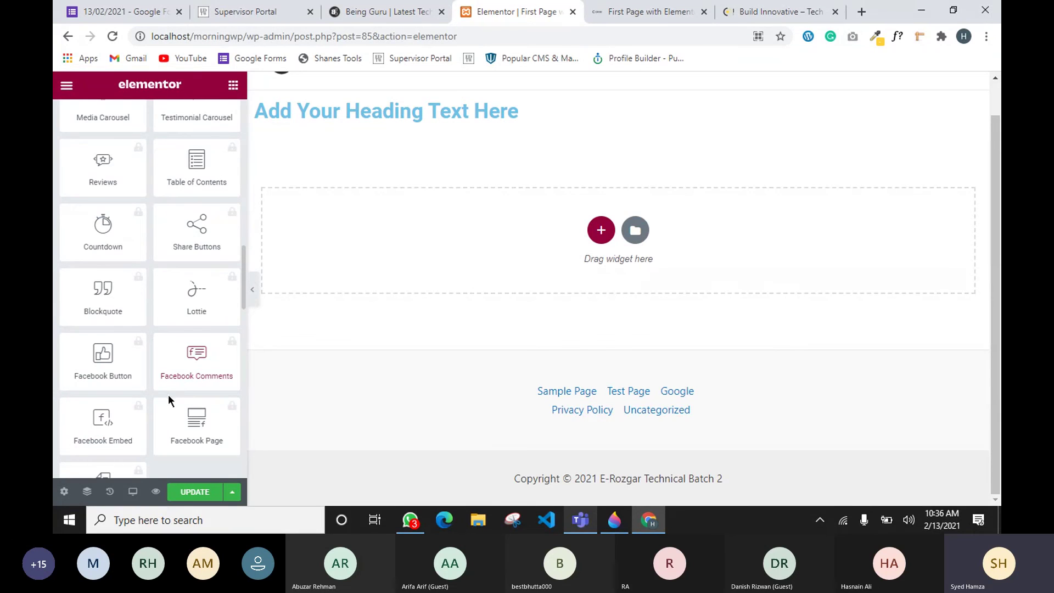
pyautogui.scroll(-1, 154, 390)
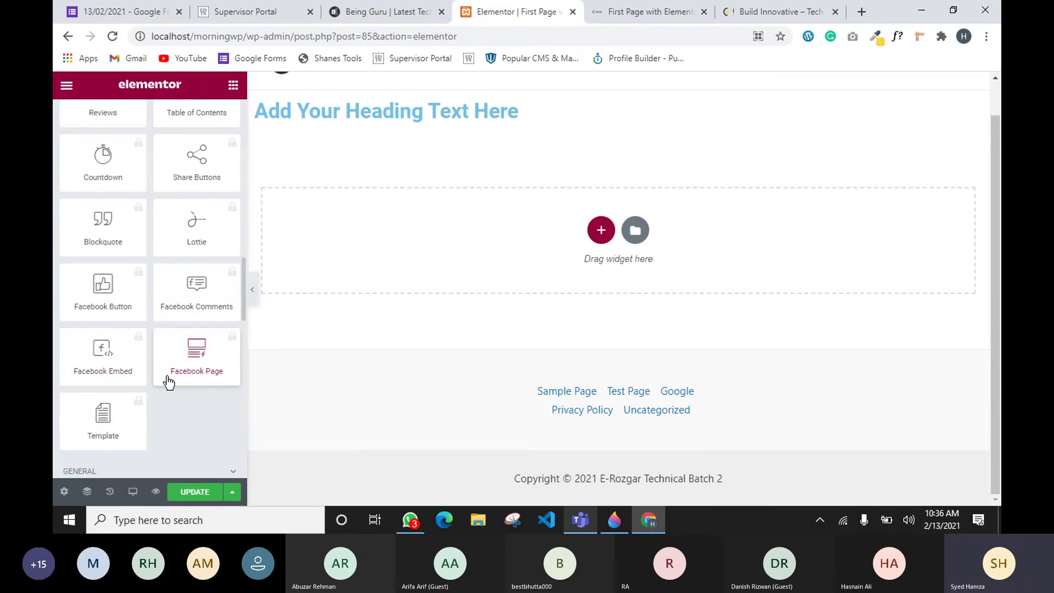
pyautogui.scroll(-1, 167, 385)
# Show the Pro notice of the locked Blockquote widget and dismiss it.
pyautogui.scroll(2, 171, 357)
pyautogui.click(135, 303)
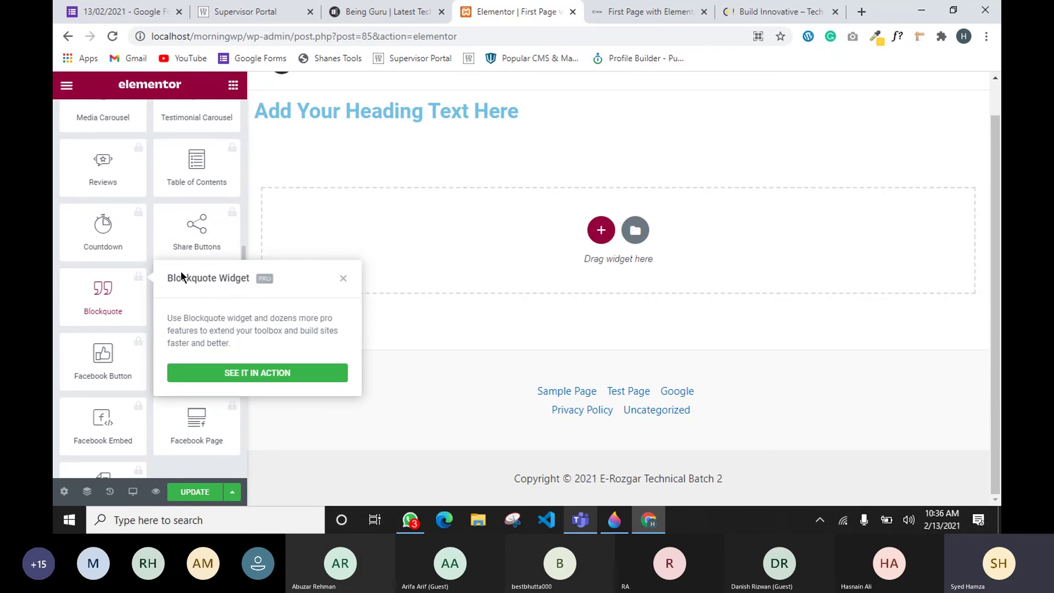
pyautogui.click(343, 277)
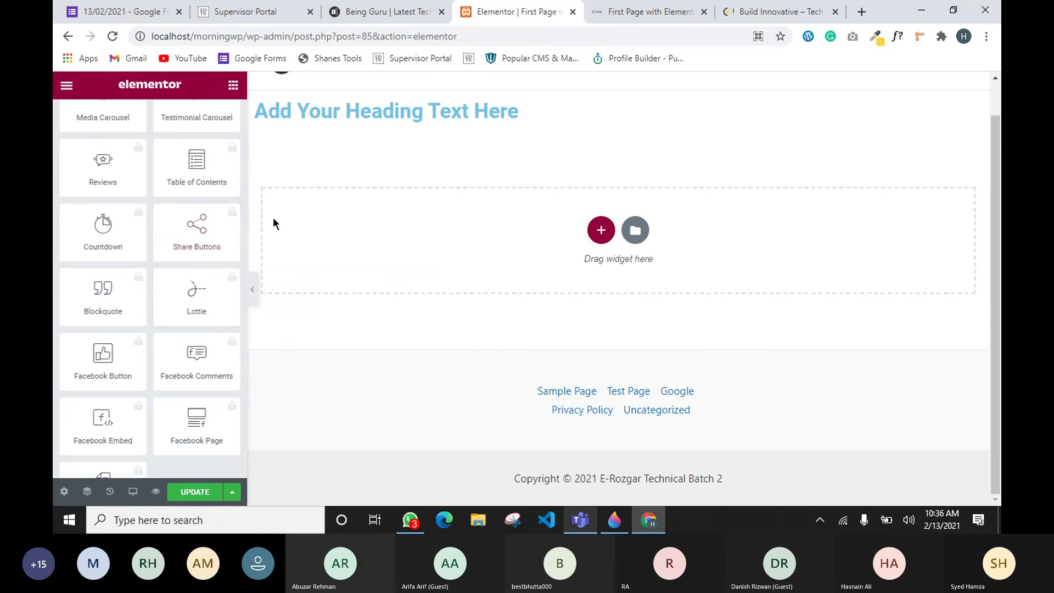
# Place the free Icon Box widget from the General category below the heading as a demonstration, and delete it from the page.
pyautogui.scroll(-5, 157, 258)
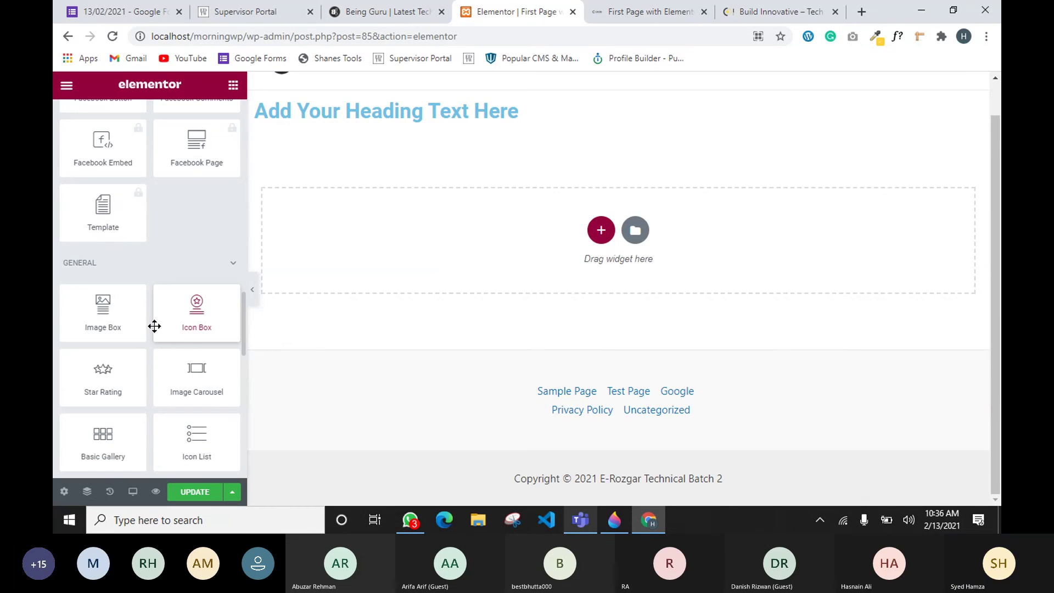
pyautogui.scroll(-1, 154, 324)
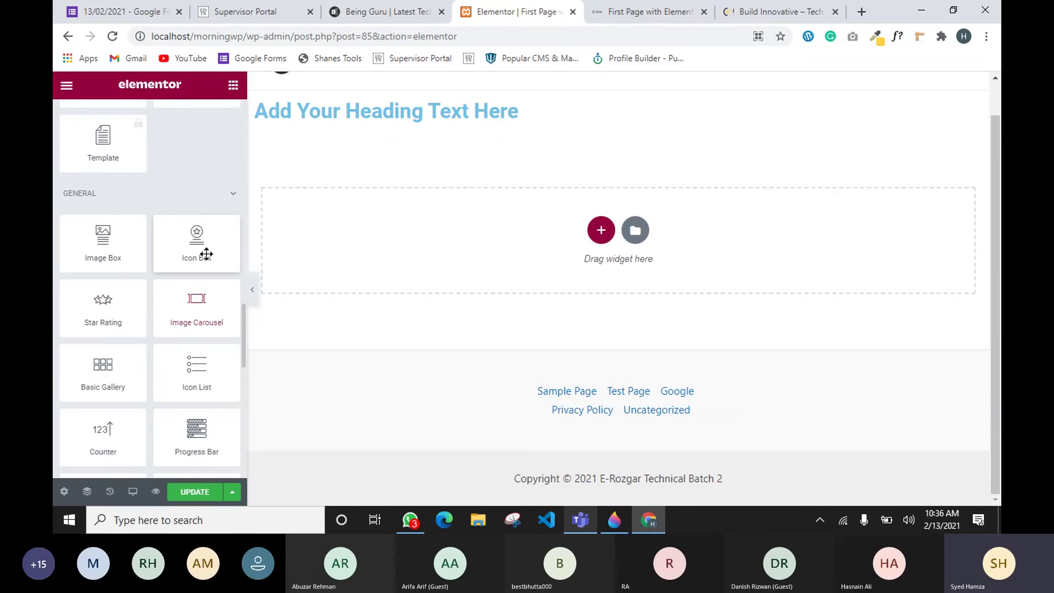
pyautogui.moveTo(196, 242); pyautogui.dragTo(291, 275)
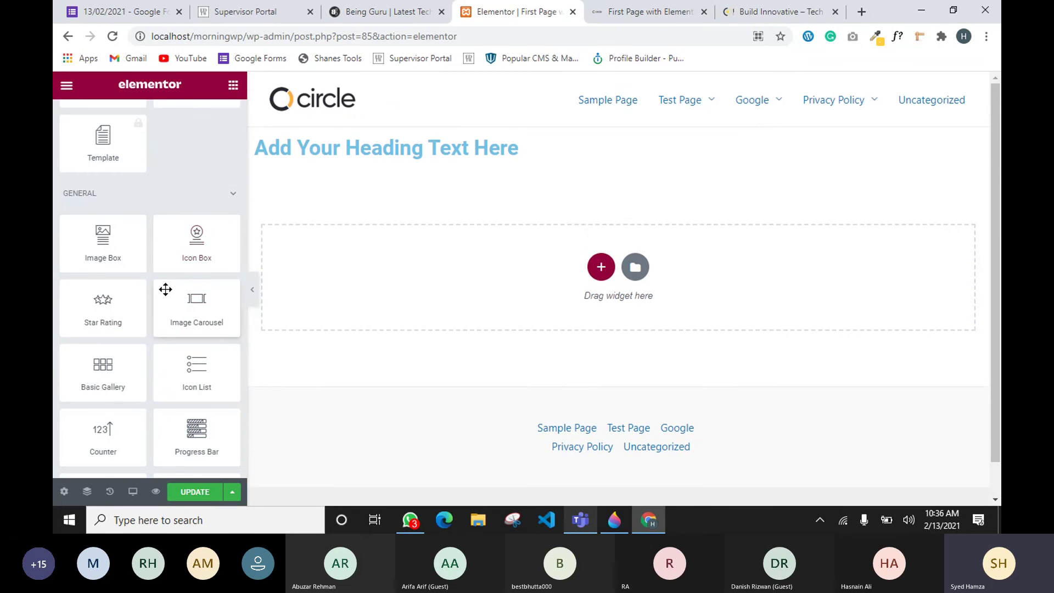
pyautogui.moveTo(188, 233); pyautogui.dragTo(410, 155)
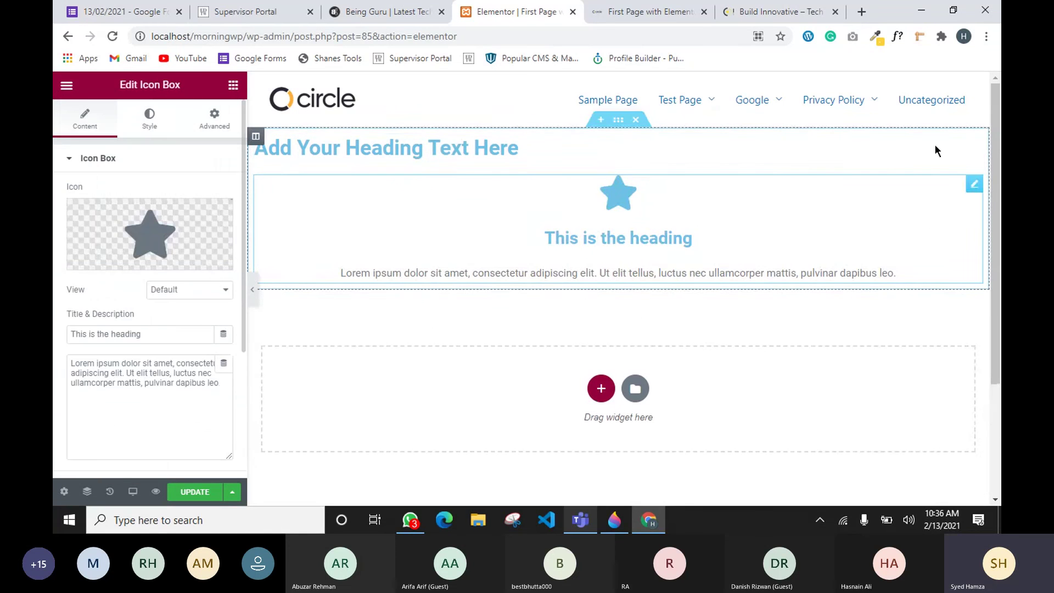
pyautogui.rightClick(973, 189)
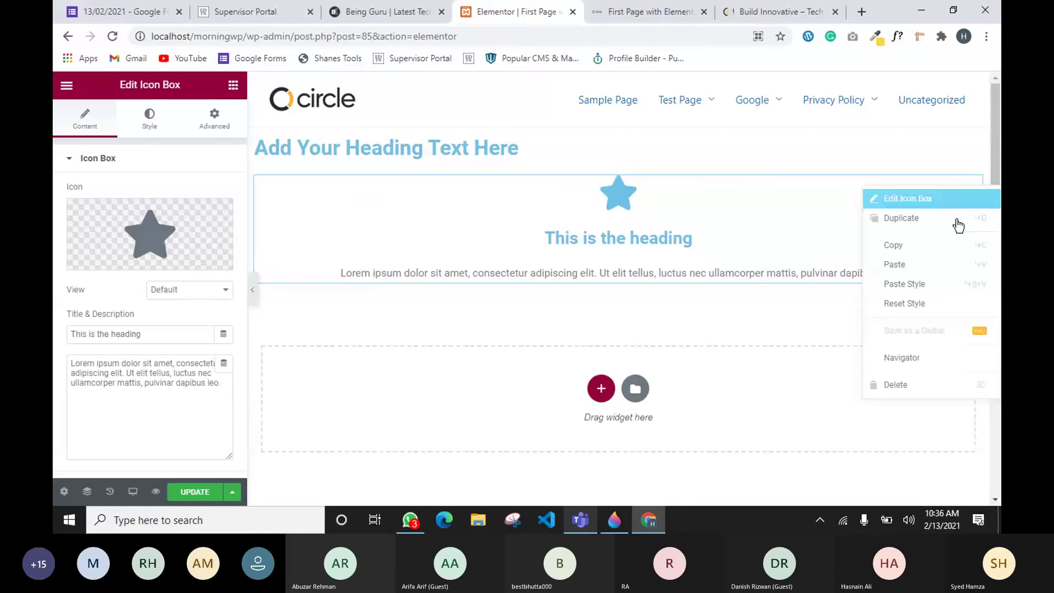
pyautogui.click(897, 386)
# Add a Counter widget from the General category below the heading and open its context options.
pyautogui.scroll(-10, 140, 343)
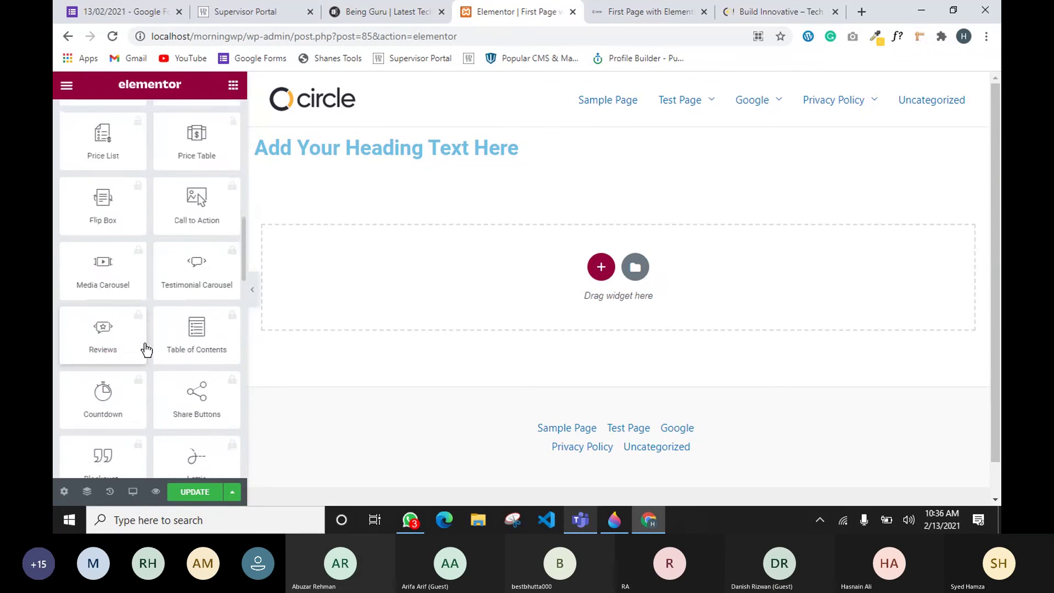
pyautogui.scroll(-1, 145, 344)
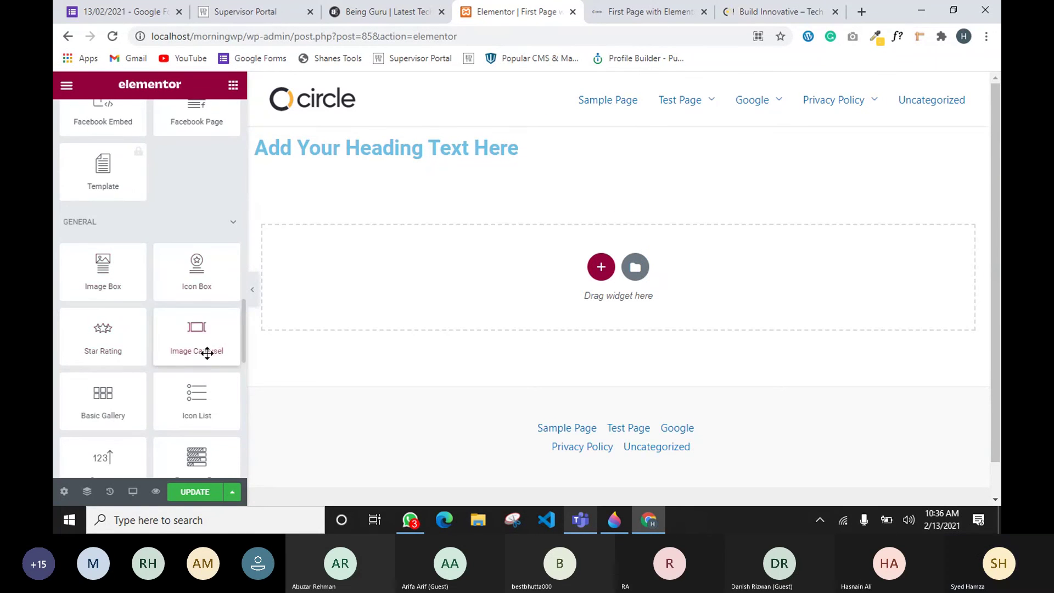
pyautogui.scroll(-2, 88, 345)
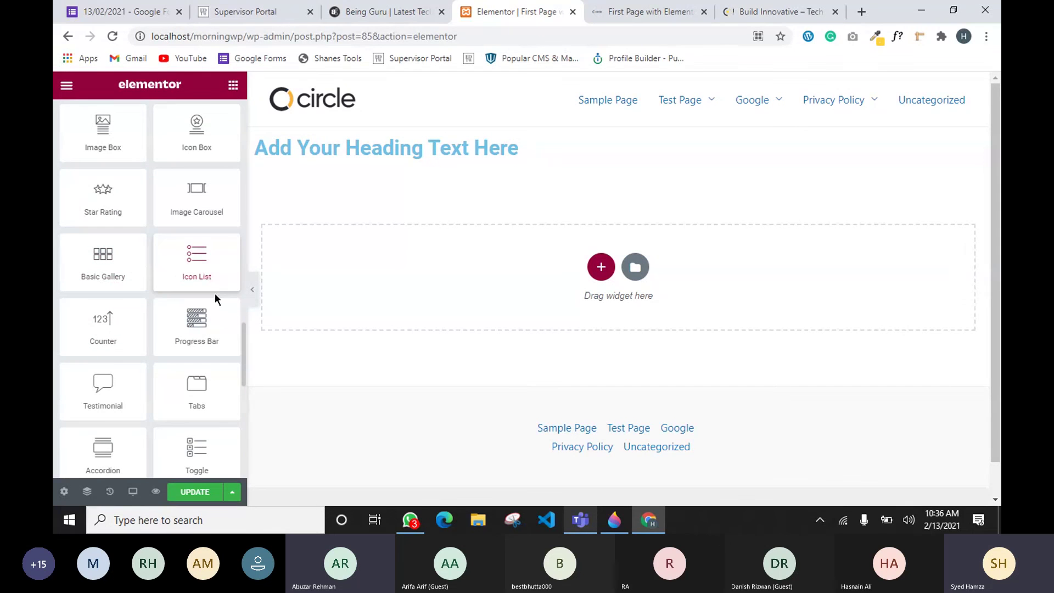
pyautogui.moveTo(97, 332); pyautogui.dragTo(500, 159)
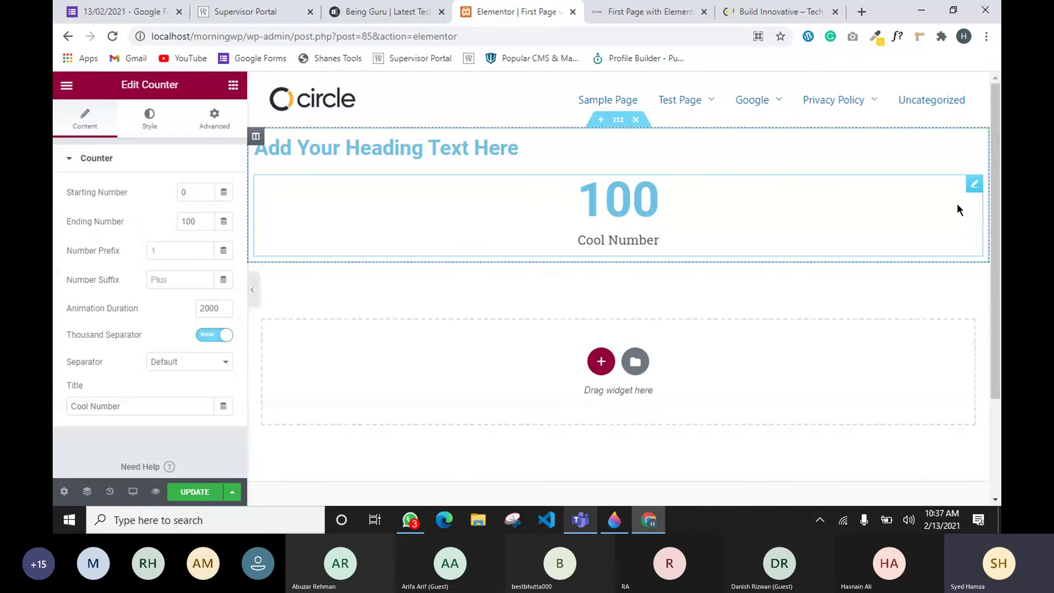
pyautogui.rightClick(973, 187)
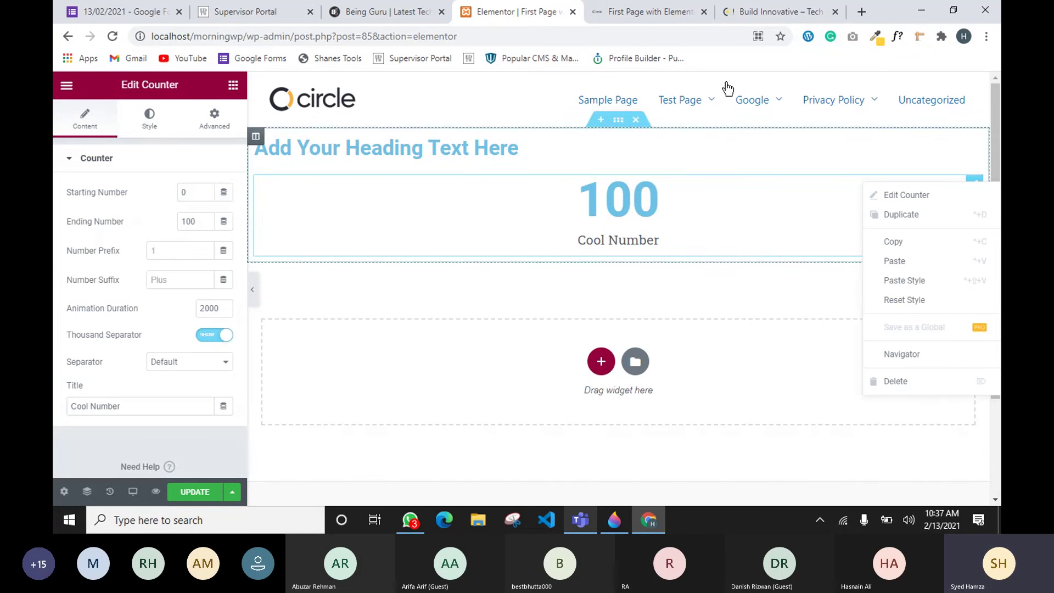
# Examine the animated statistics section on the Build Innovative site as an example of Counter widgets.
pyautogui.click(780, 12)
pyautogui.scroll(15, 490, 281)
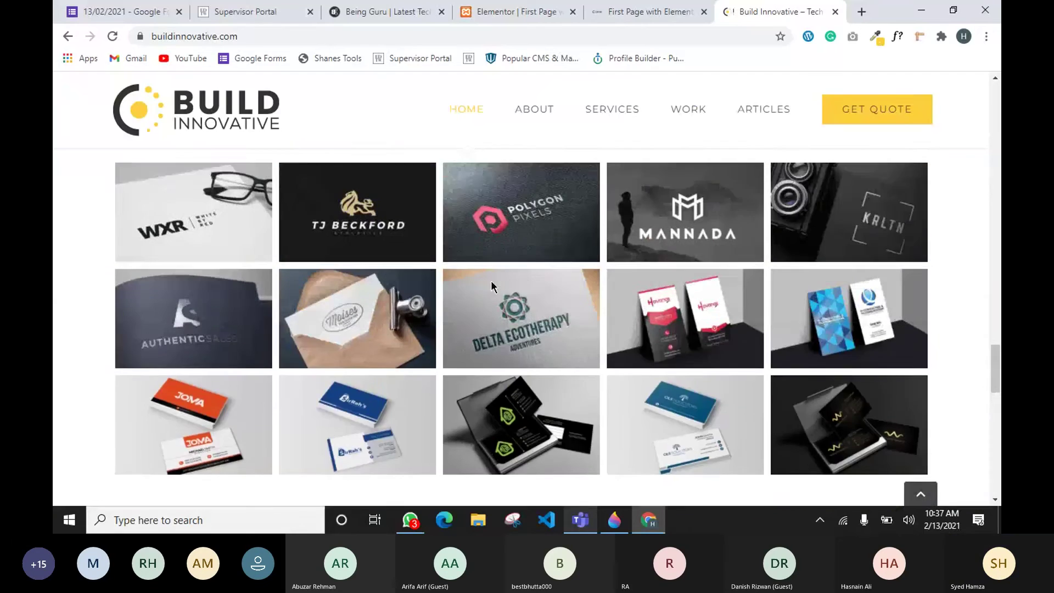
pyautogui.scroll(5, 491, 280)
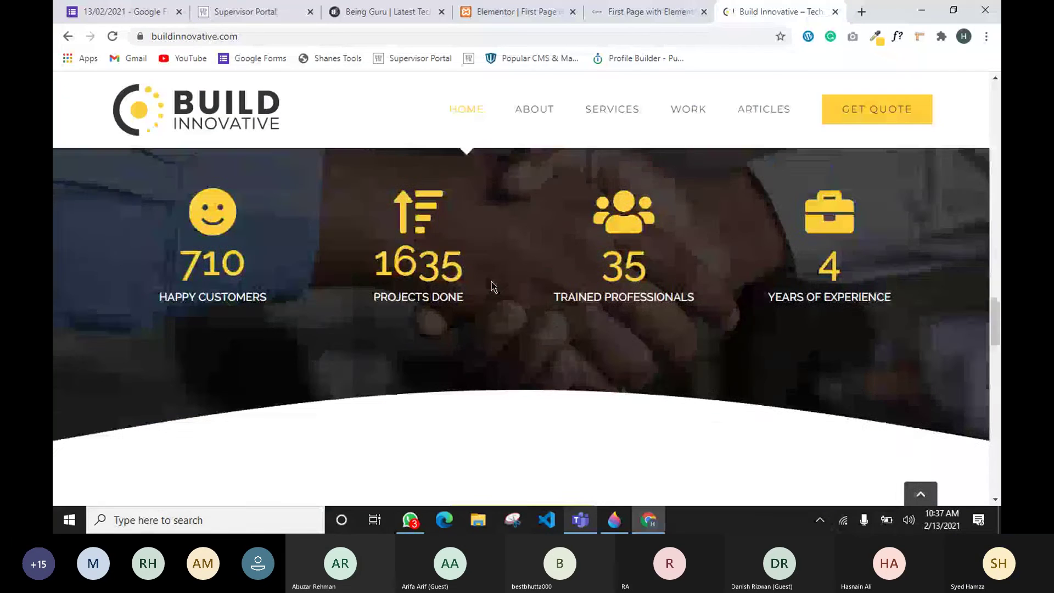
# Return to the Elementor editor and delete the Counter widget below the heading.
pyautogui.click(647, 11)
pyautogui.click(510, 11)
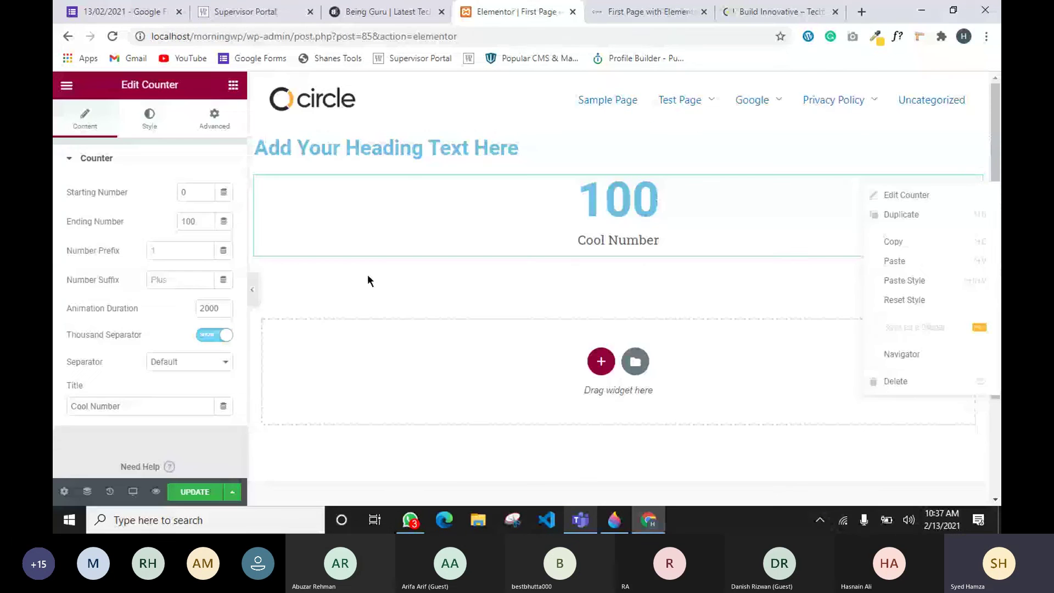
pyautogui.click(972, 142)
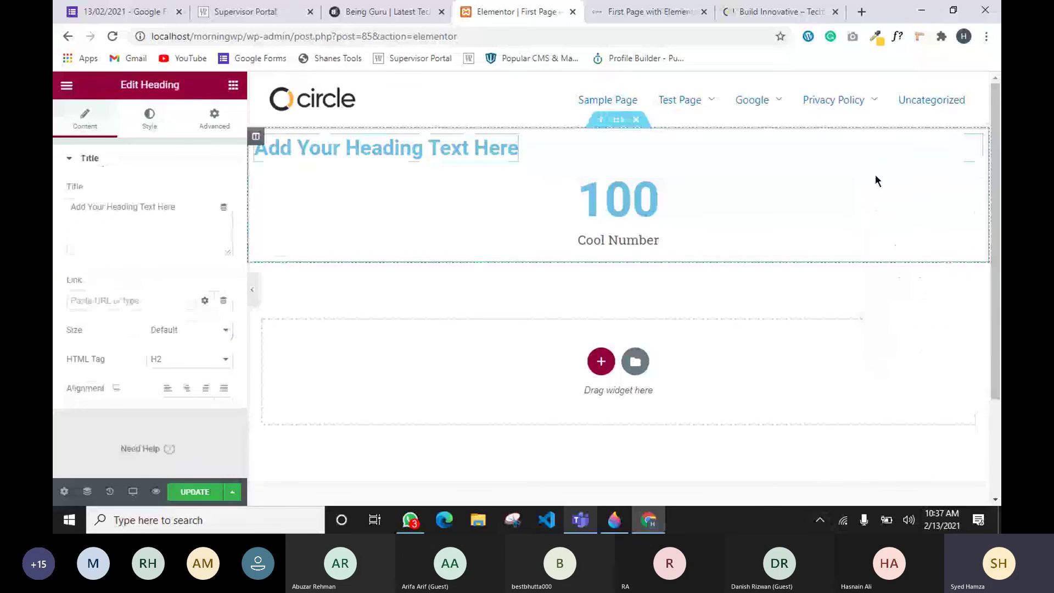
pyautogui.rightClick(974, 182)
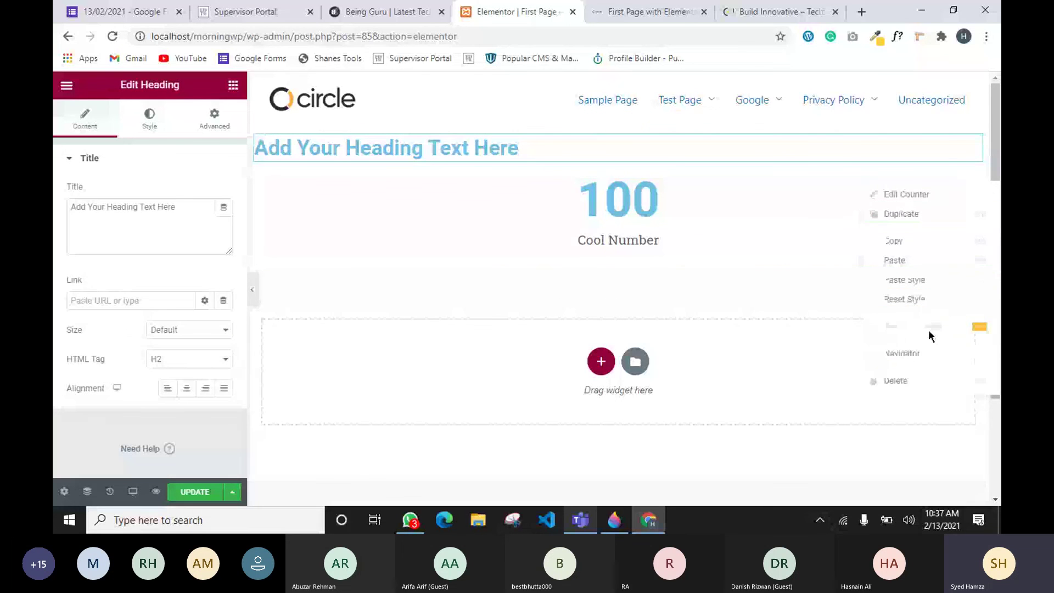
pyautogui.click(916, 381)
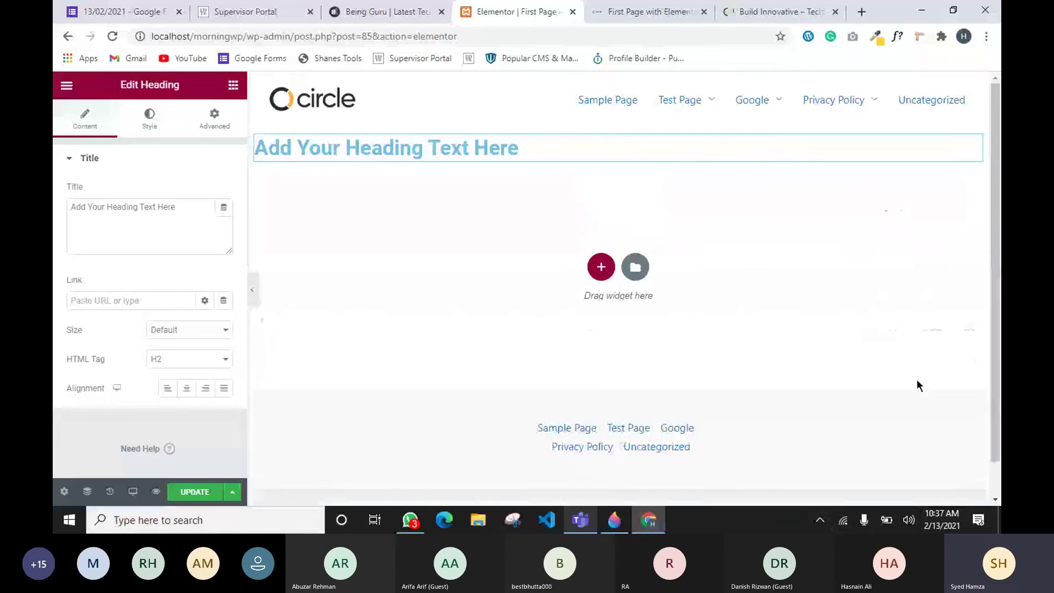
# Reopen the widget list and look through the General widgets down to Sidebar and Read More.
pyautogui.click(234, 85)
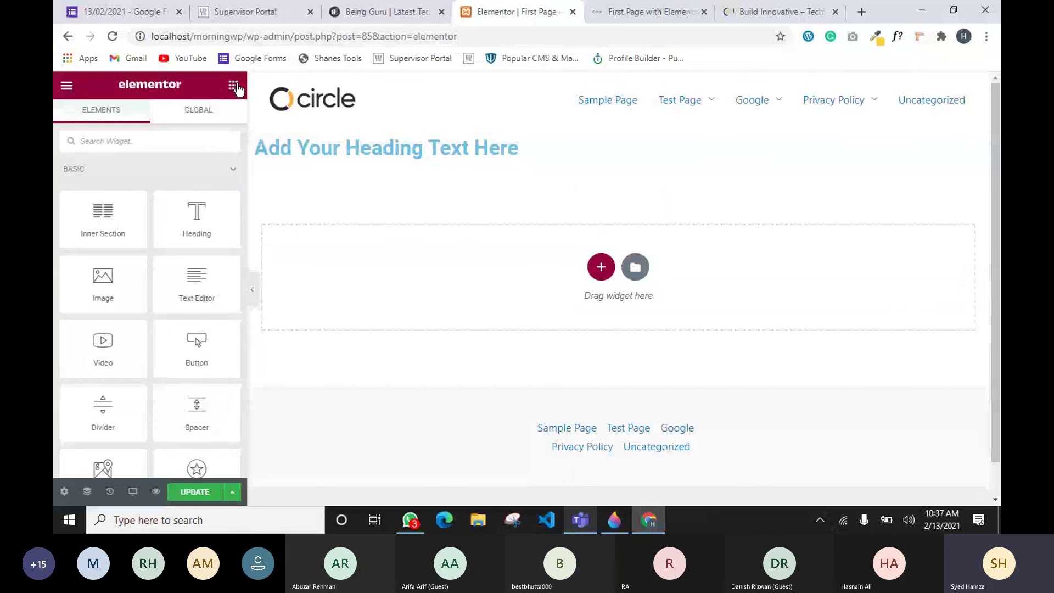
pyautogui.scroll(-10, 93, 336)
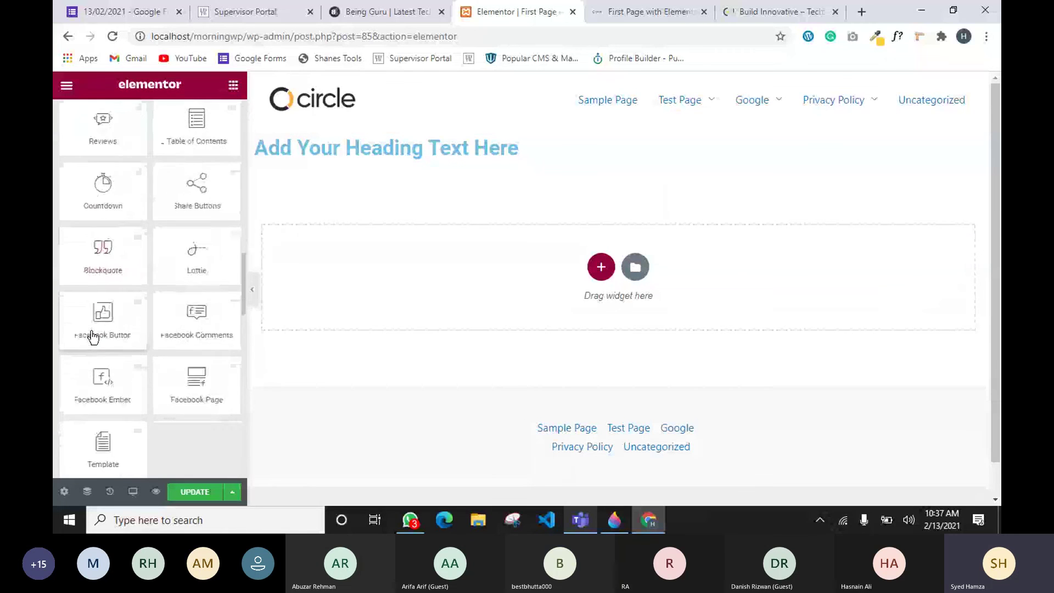
pyautogui.scroll(-8, 93, 336)
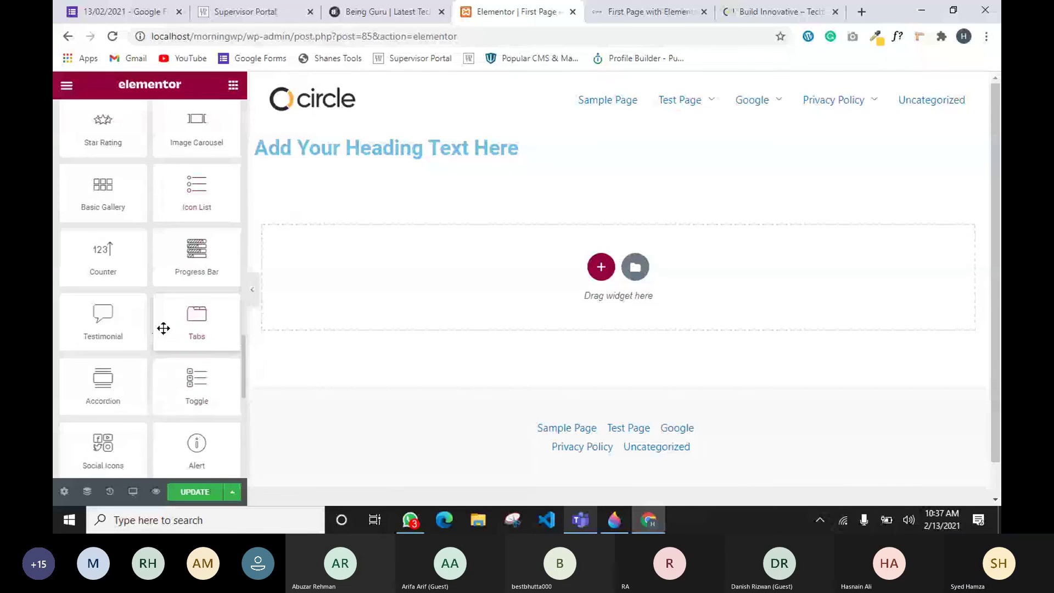
pyautogui.scroll(-3, 150, 398)
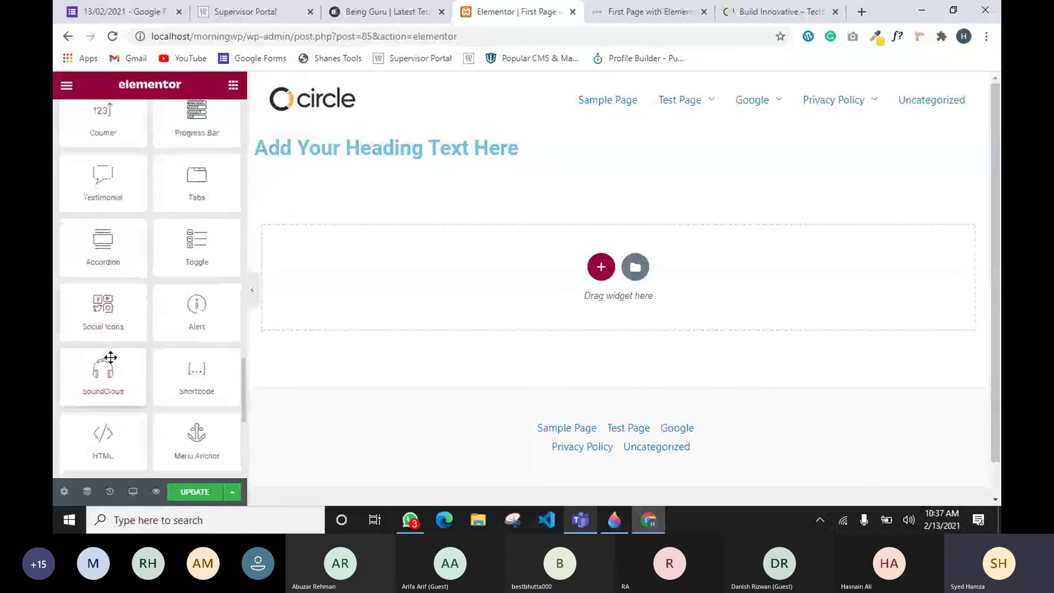
pyautogui.scroll(-3, 110, 357)
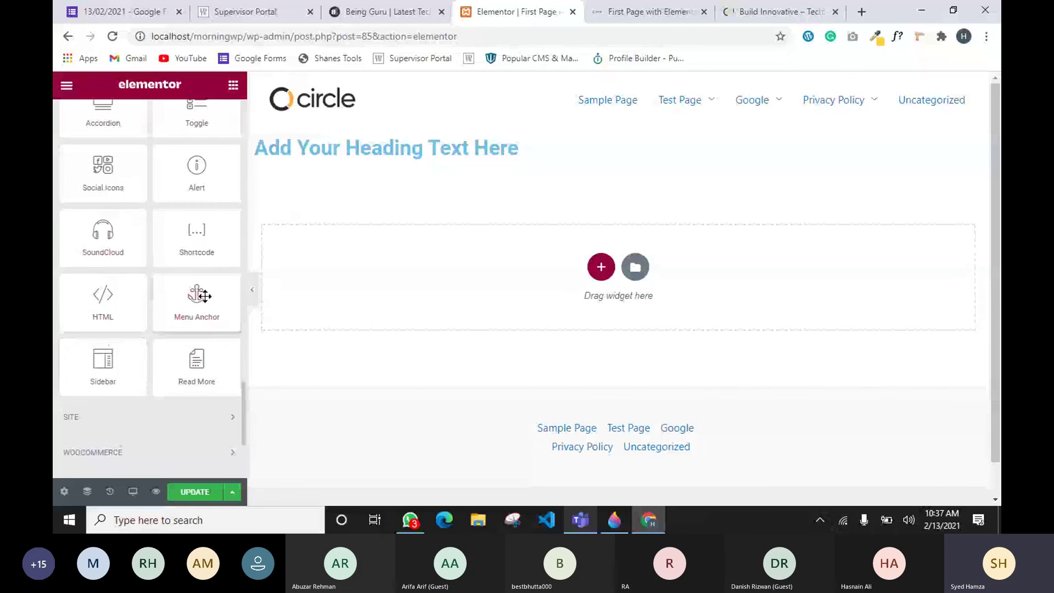
pyautogui.scroll(-1, 137, 339)
# Expand the Site category and look through its widgets from Nav Menu down to Archive Posts.
pyautogui.click(164, 354)
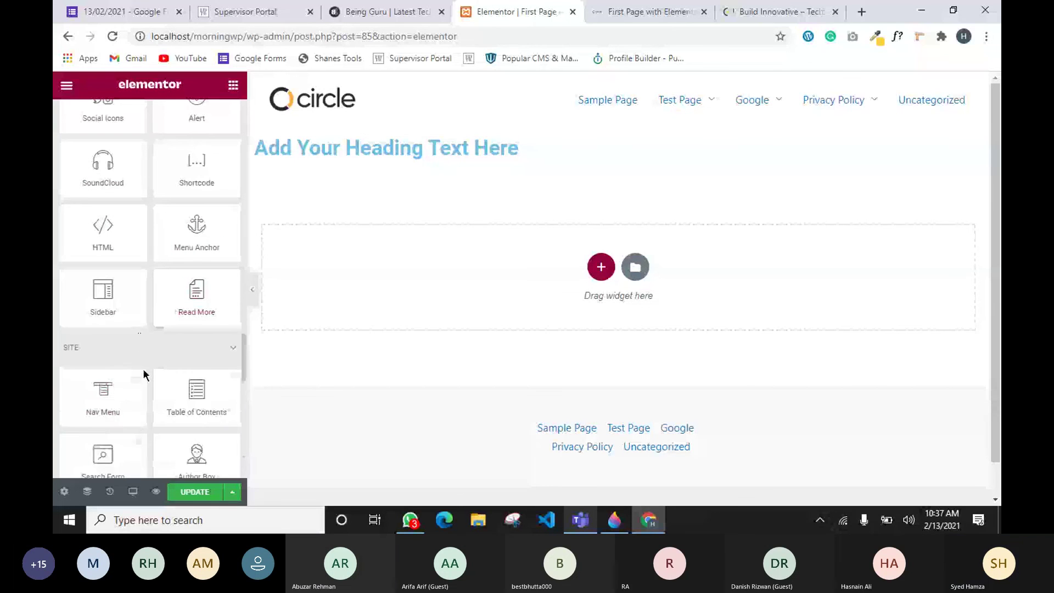
pyautogui.click(113, 412)
pyautogui.click(136, 350)
pyautogui.scroll(-1, 148, 315)
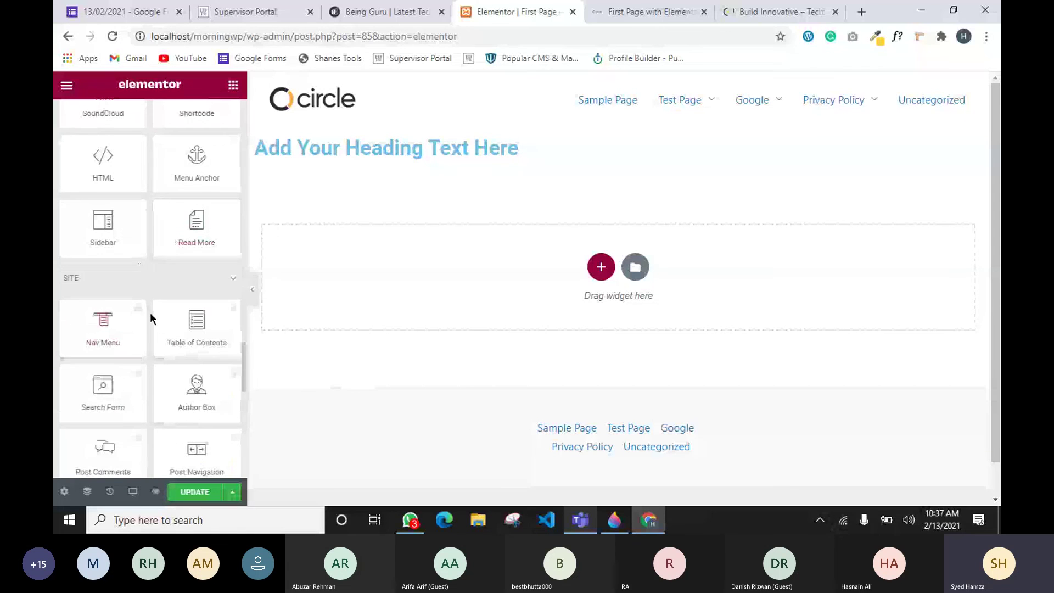
pyautogui.scroll(-8, 141, 310)
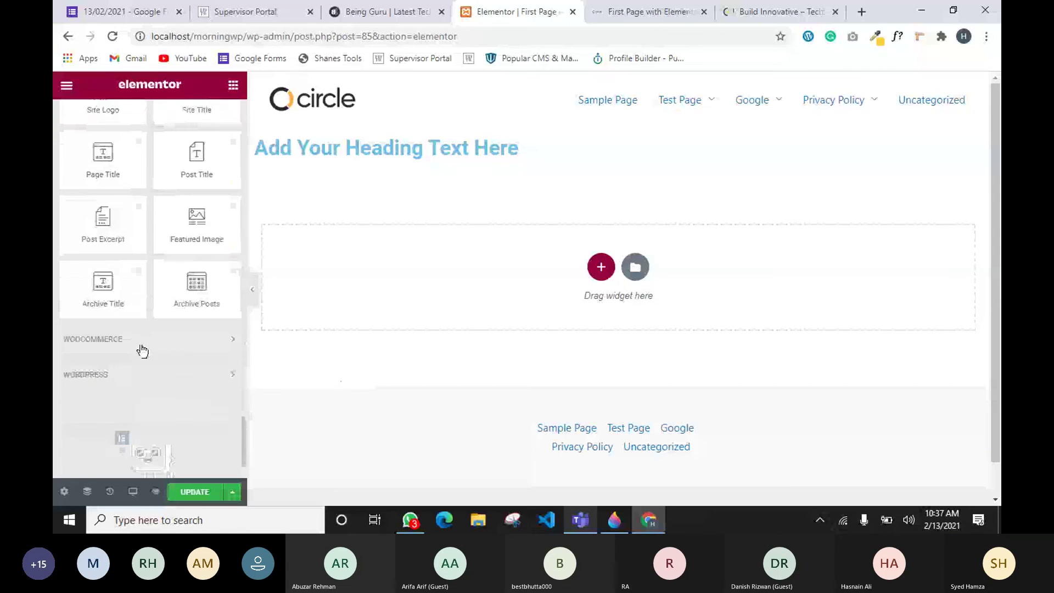
# Expand the WooCommerce category, look through its widgets down to Upsells, and expand the WordPress category.
pyautogui.click(142, 348)
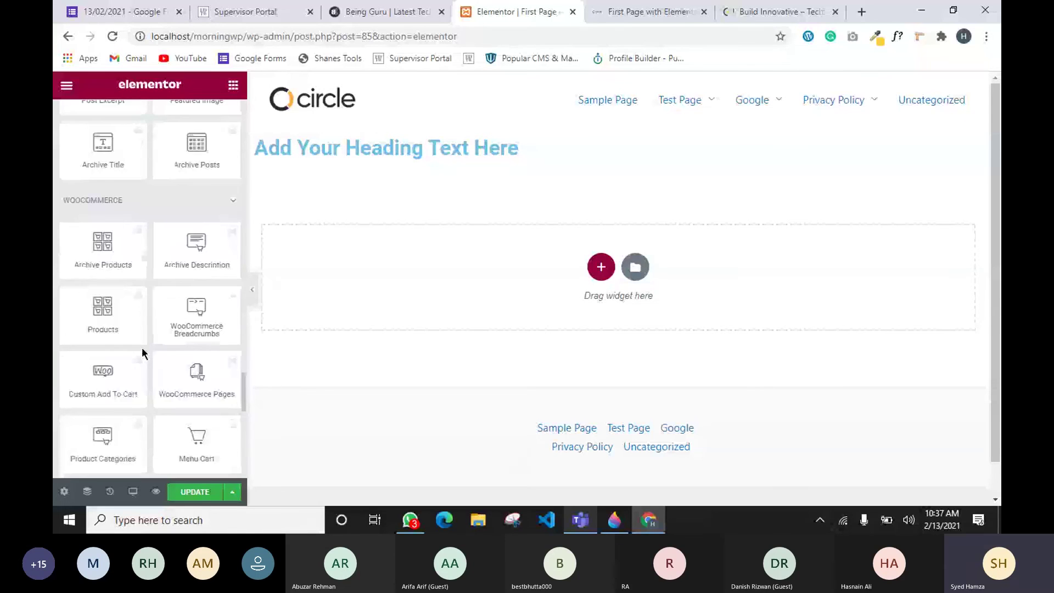
pyautogui.scroll(-10, 141, 347)
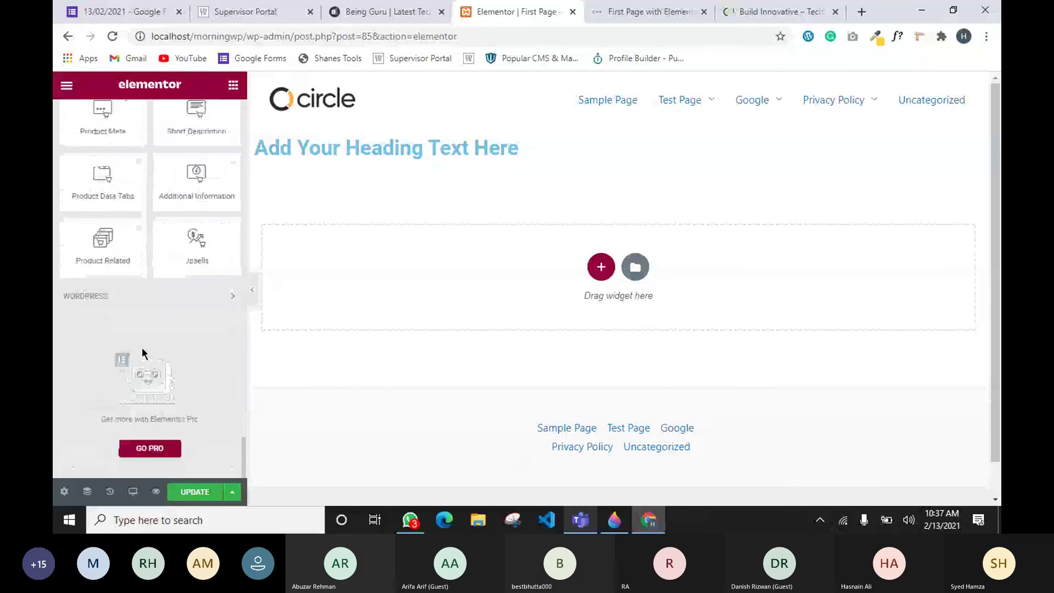
pyautogui.click(148, 297)
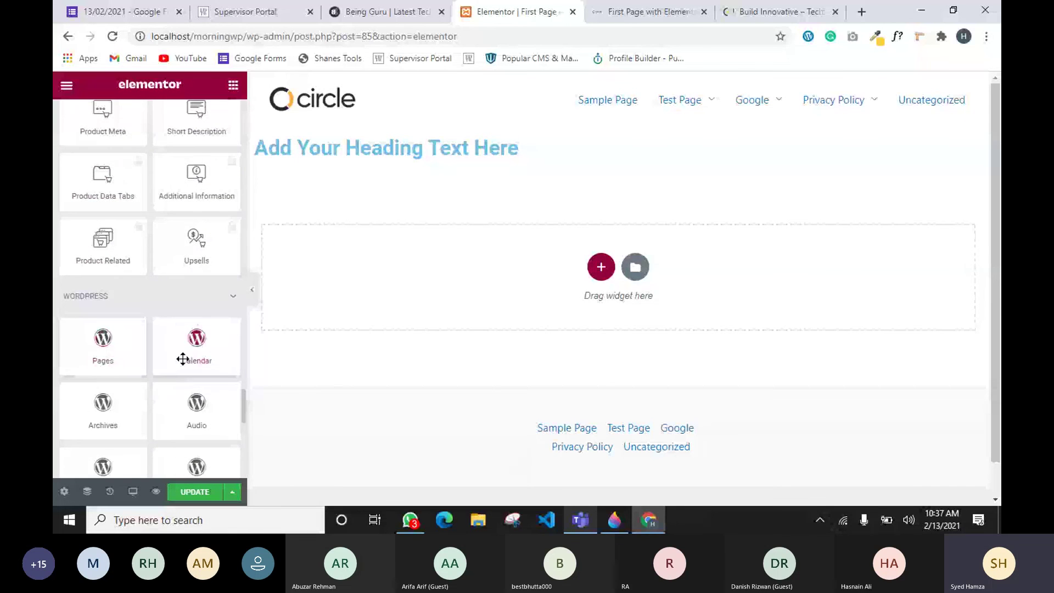
# Look through the WordPress category widgets and add the Recent Posts widget below the heading.
pyautogui.scroll(-2, 165, 373)
pyautogui.scroll(1, 136, 363)
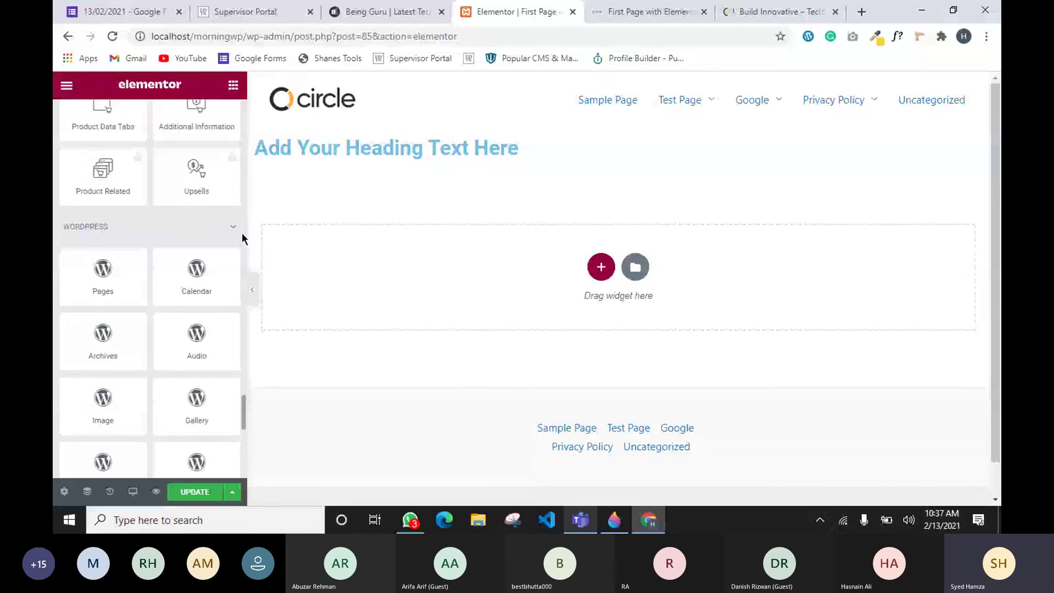
pyautogui.scroll(-1, 132, 384)
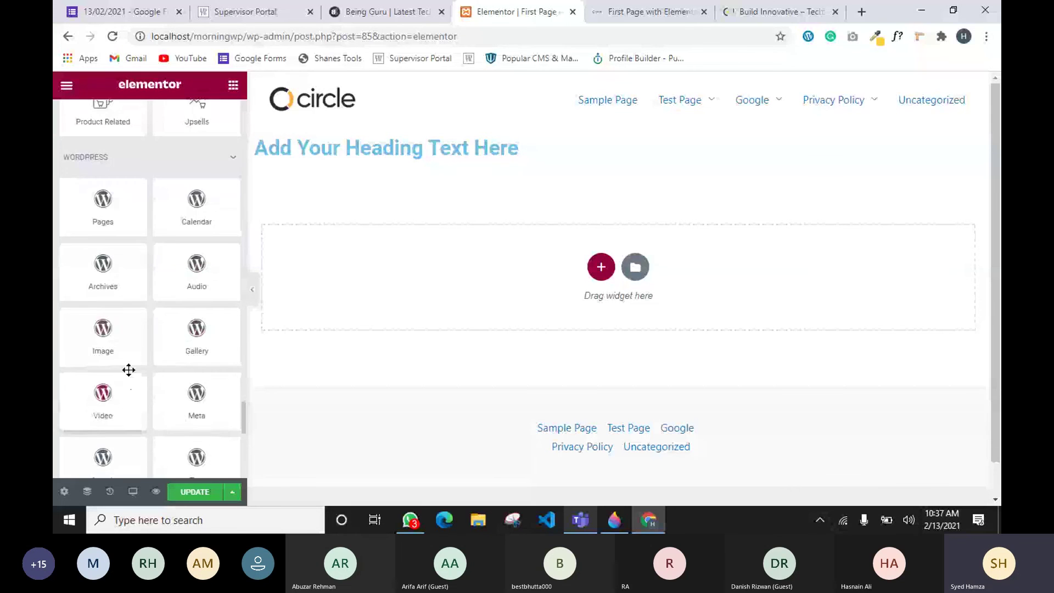
pyautogui.scroll(-2, 159, 389)
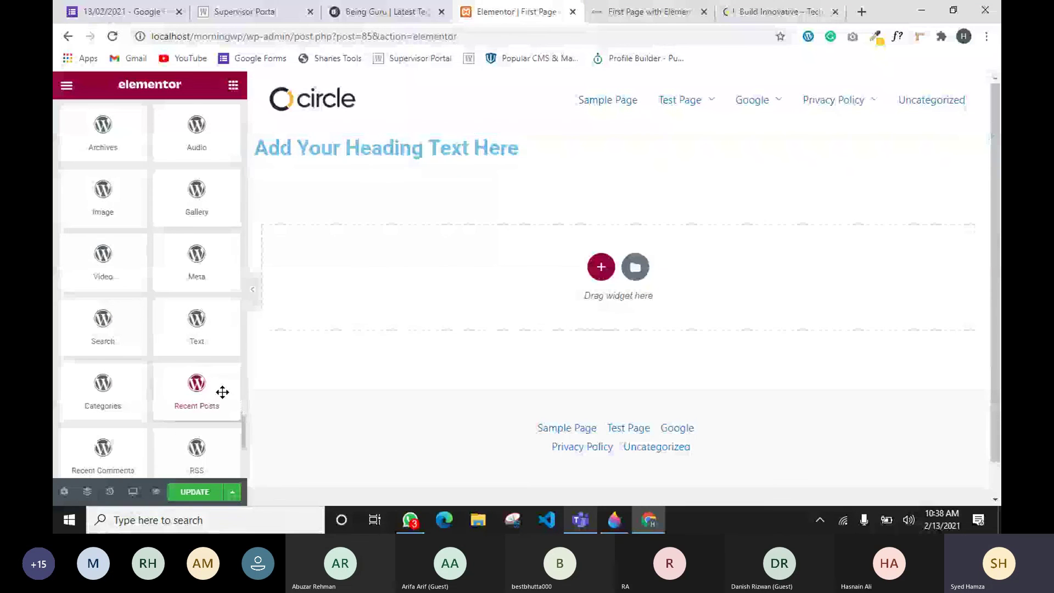
pyautogui.moveTo(209, 391); pyautogui.dragTo(474, 153)
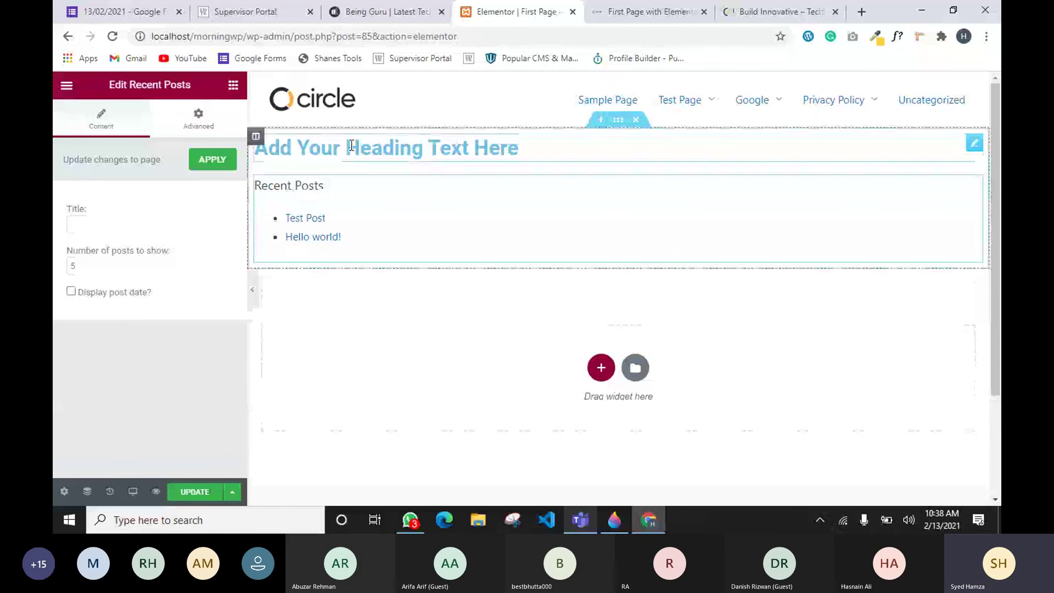
# Delete the Recent Posts widget below the heading.
pyautogui.tripleClick(368, 147)
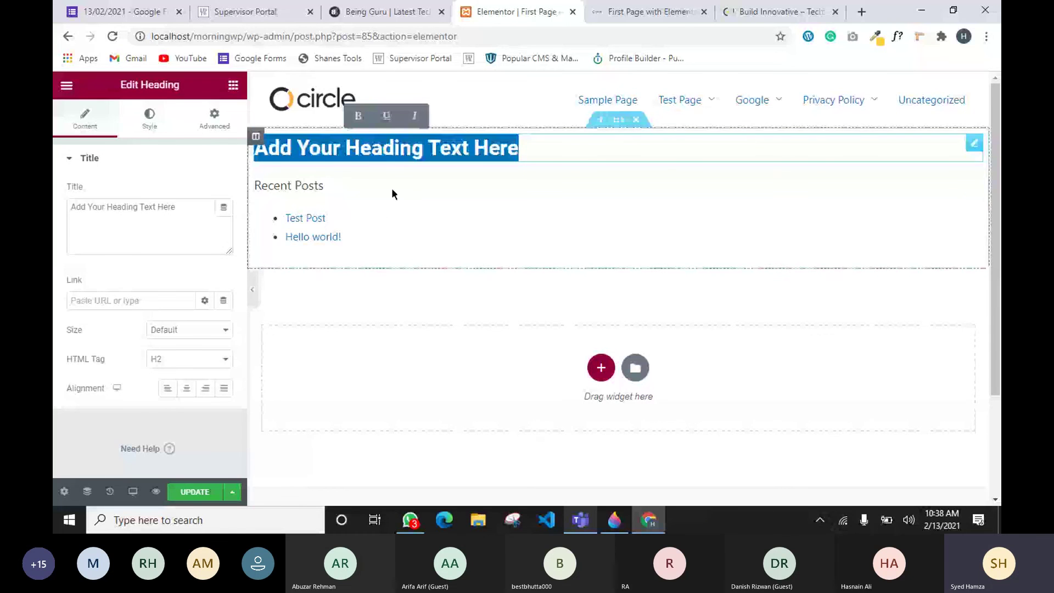
pyautogui.rightClick(970, 140)
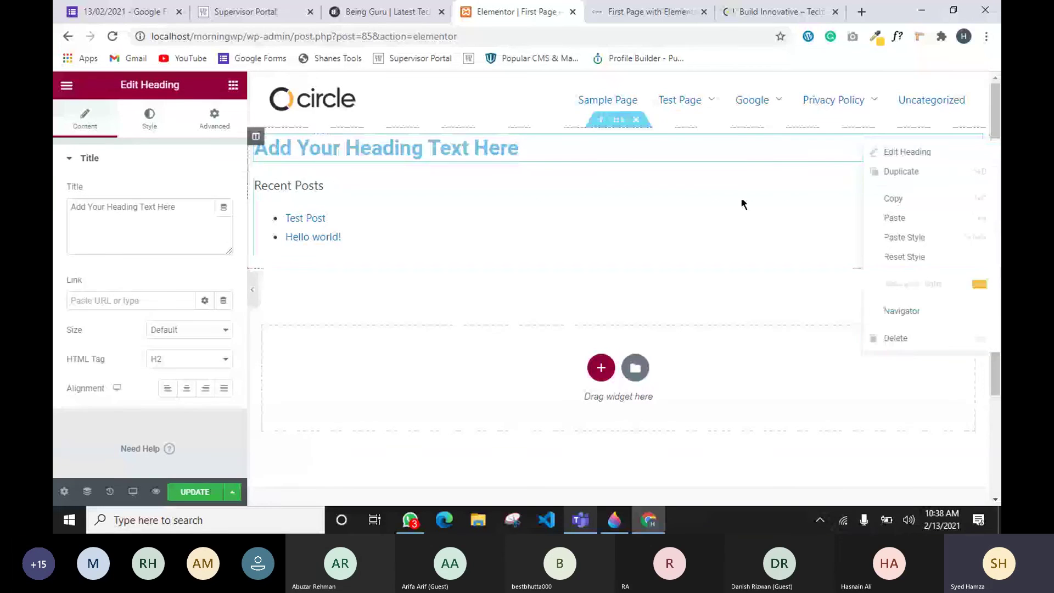
pyautogui.rightClick(653, 202)
pyautogui.click(686, 401)
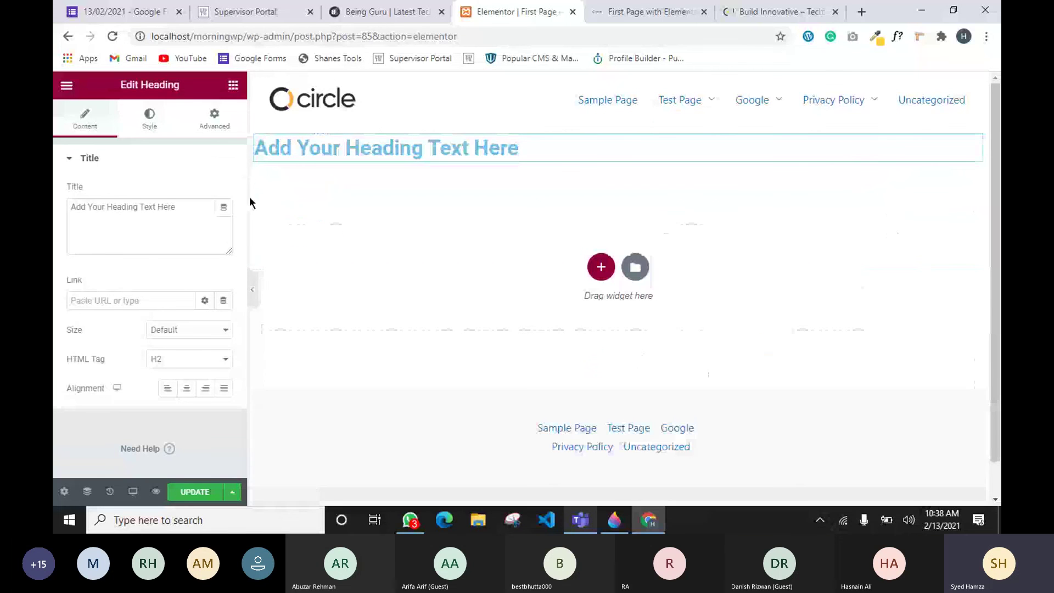
# Reopen the widget list and look through all categories down to Custom HTML and back up to Basic.
pyautogui.click(235, 85)
pyautogui.scroll(-10, 162, 313)
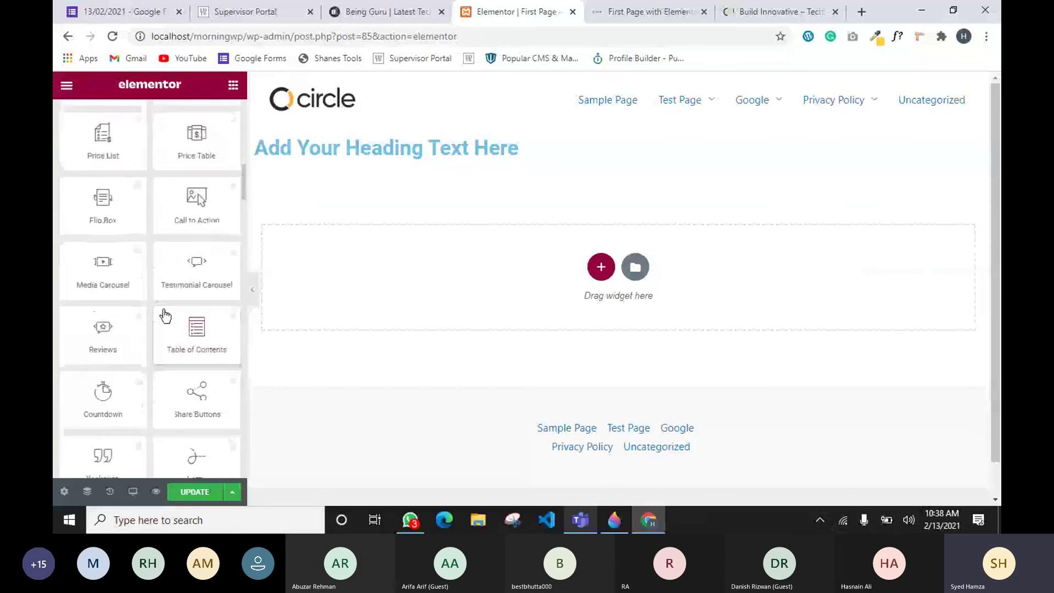
pyautogui.scroll(-10, 164, 313)
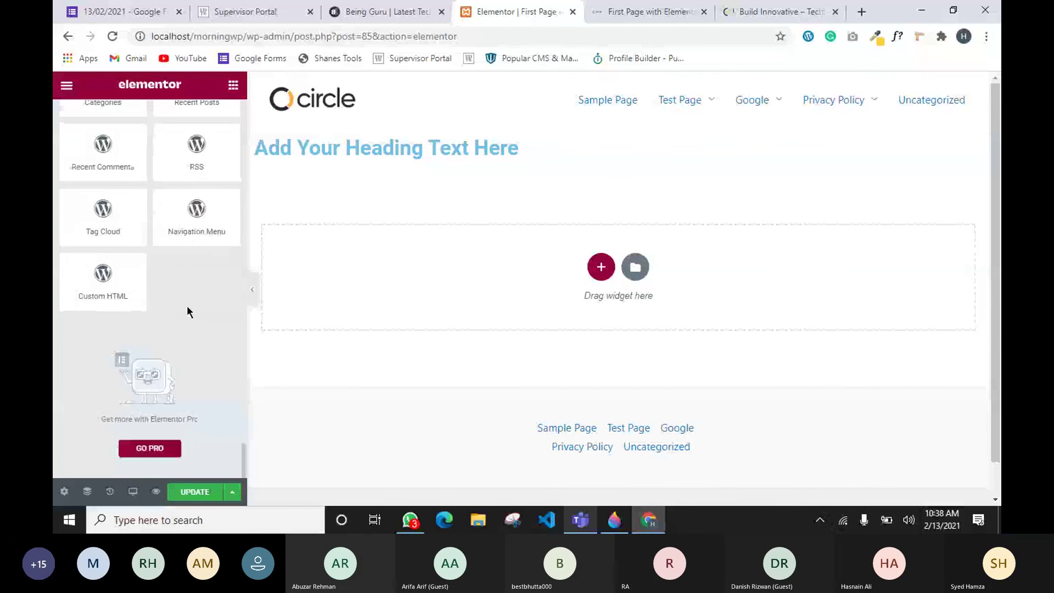
pyautogui.scroll(15, 187, 312)
pyautogui.scroll(15, 138, 148)
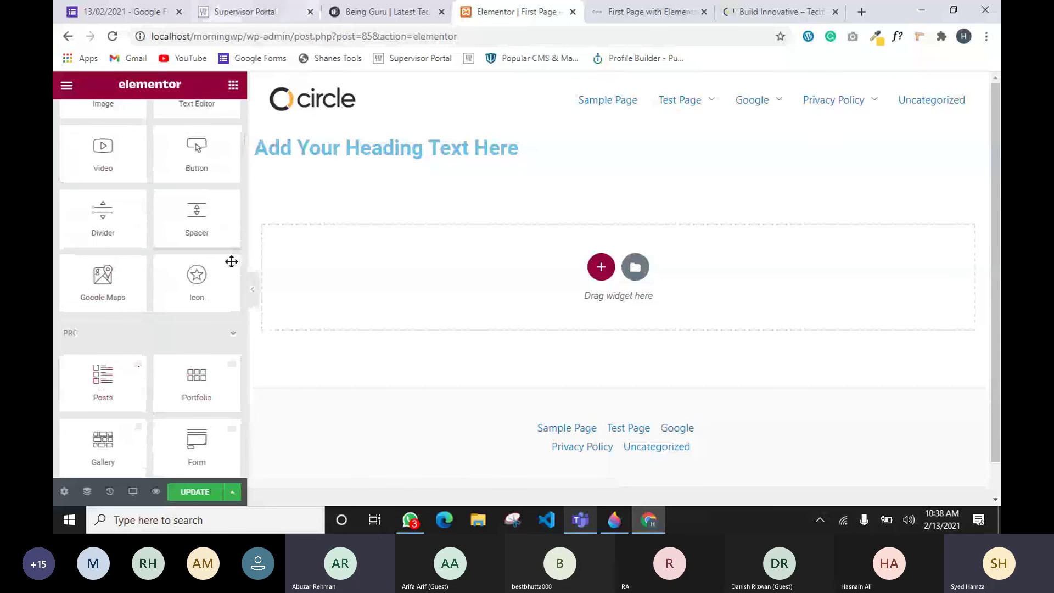
pyautogui.scroll(4, 196, 284)
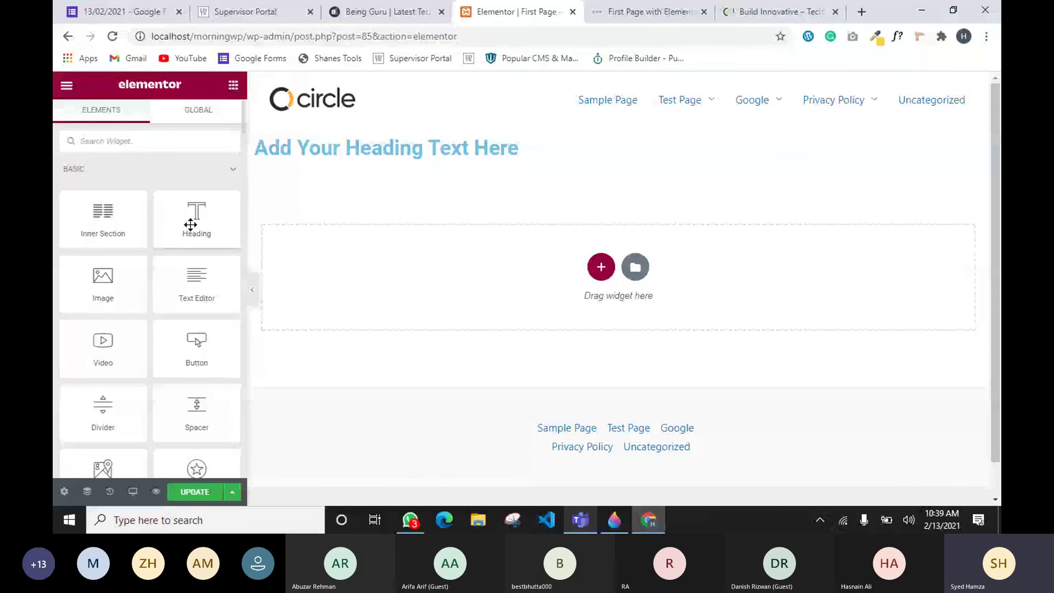
pyautogui.scroll(-4, 190, 220)
pyautogui.scroll(4, 190, 220)
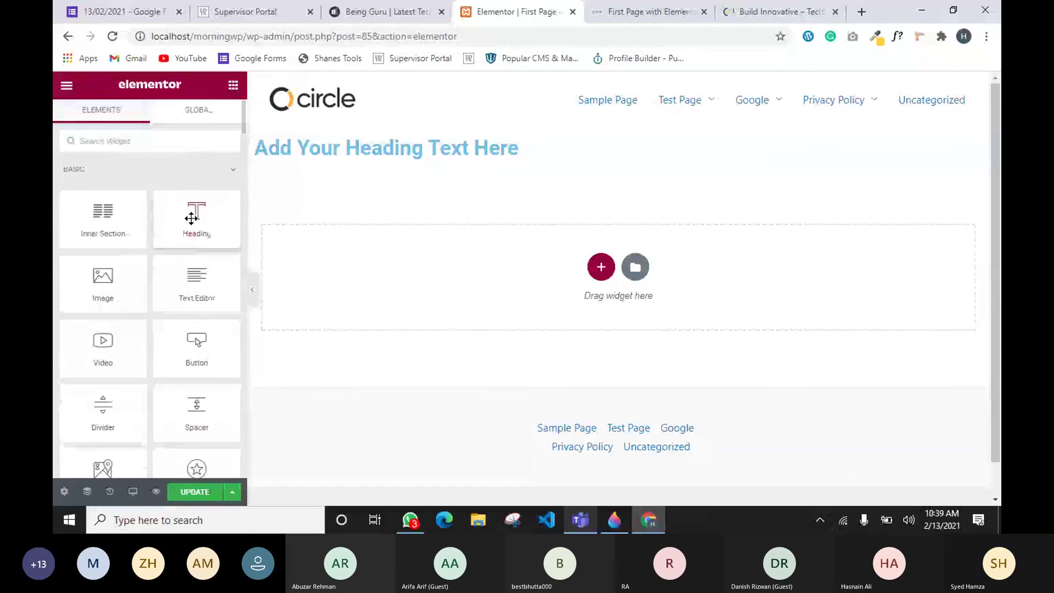
# View the Global widgets section and return to the Elements list.
pyautogui.click(189, 118)
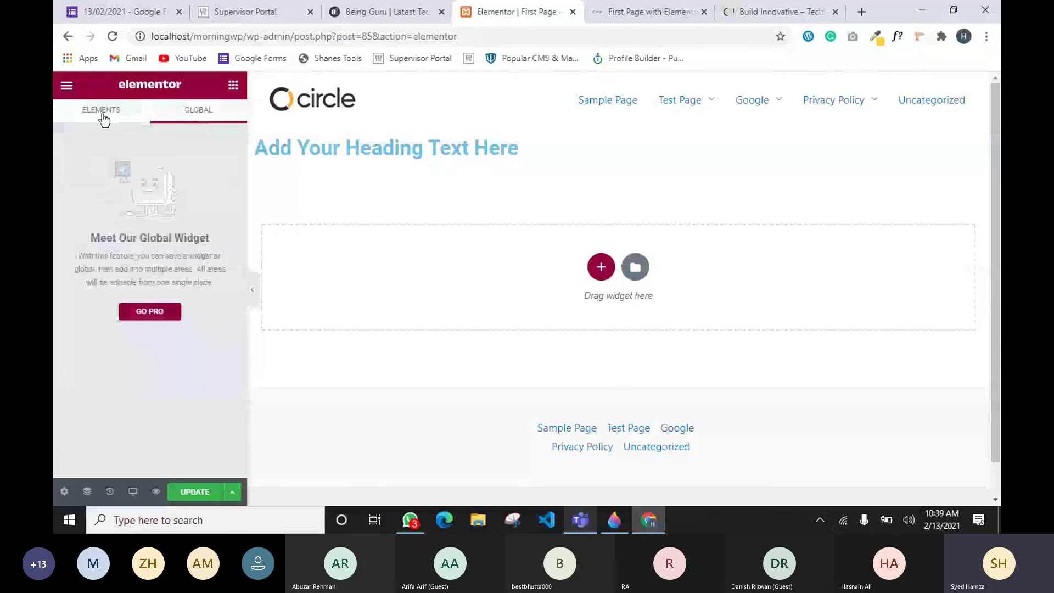
pyautogui.click(102, 112)
pyautogui.click(201, 115)
pyautogui.click(83, 108)
# Look through the Elements widgets from Basic down to WordPress and back up again.
pyautogui.scroll(-8, 222, 250)
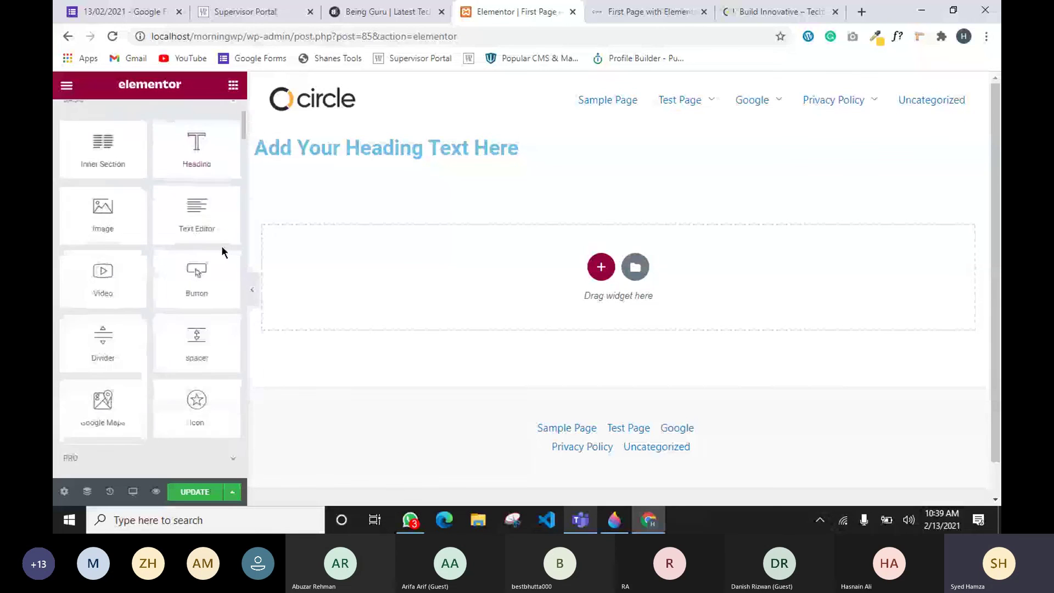
pyautogui.scroll(-15, 222, 252)
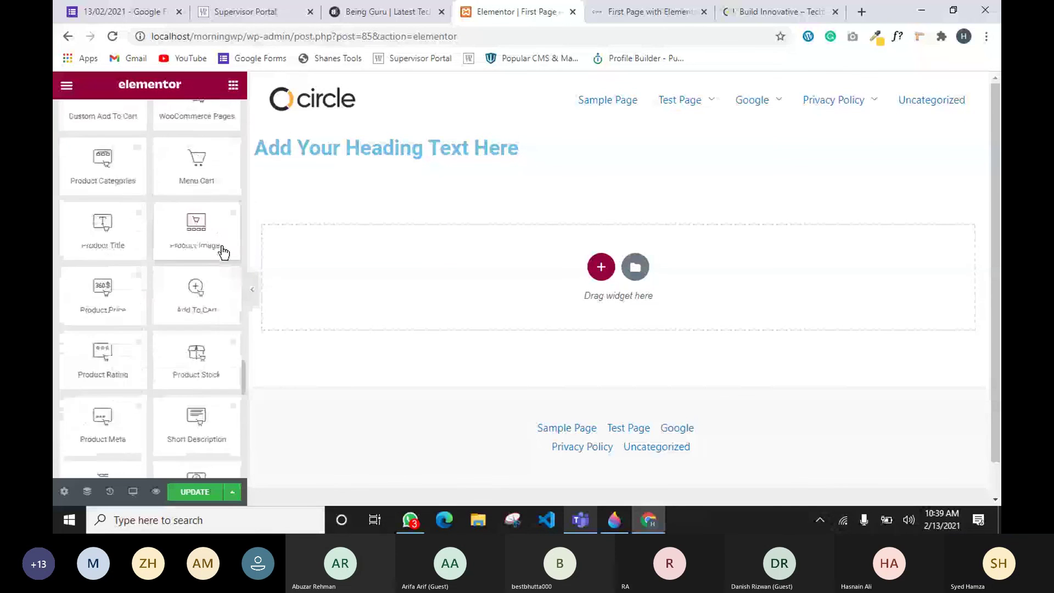
pyautogui.scroll(-3, 202, 339)
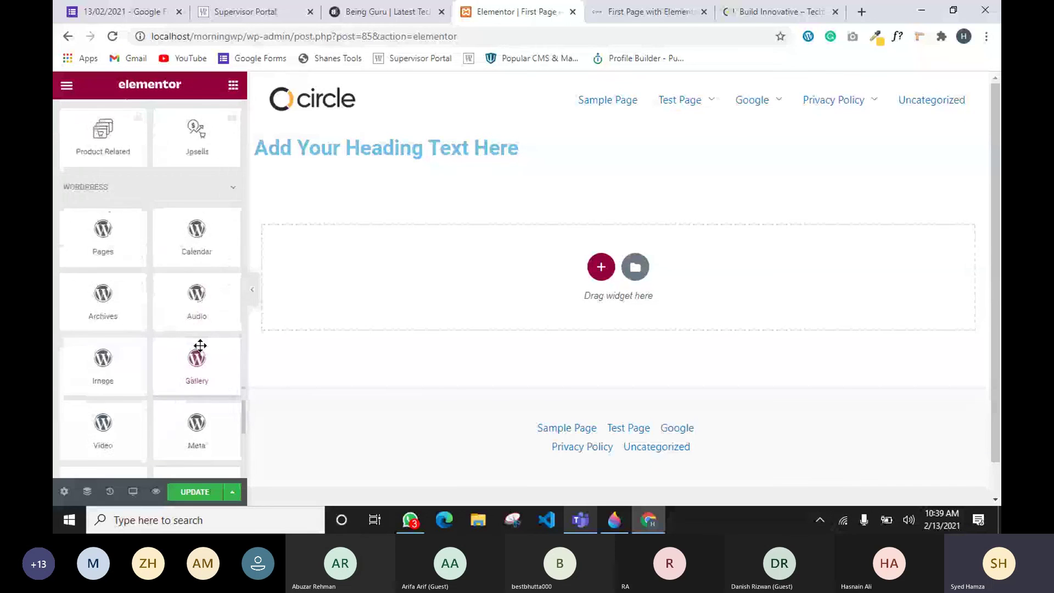
pyautogui.scroll(12, 200, 345)
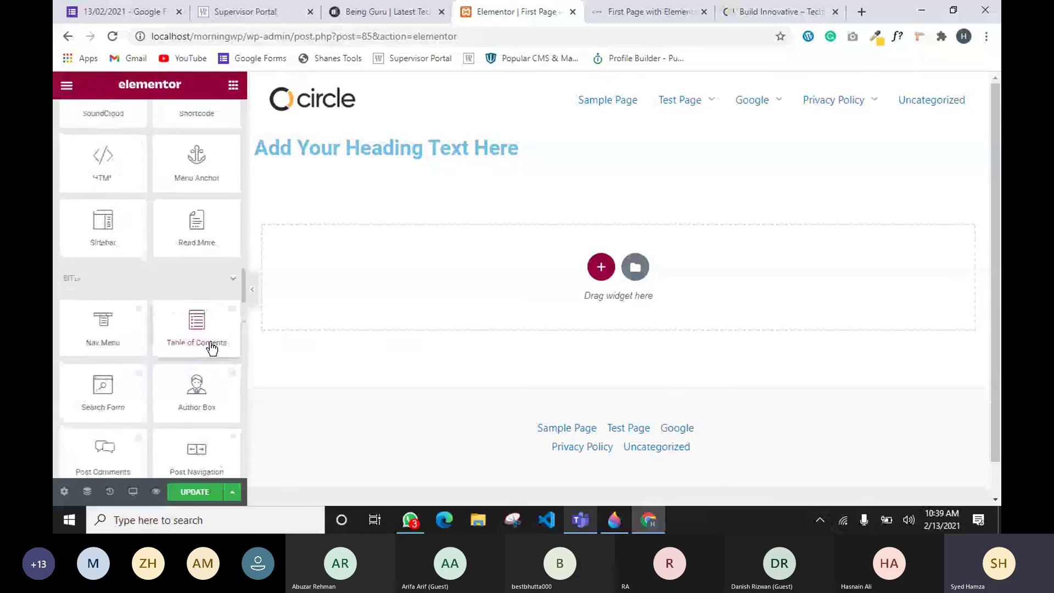
pyautogui.scroll(6, 212, 346)
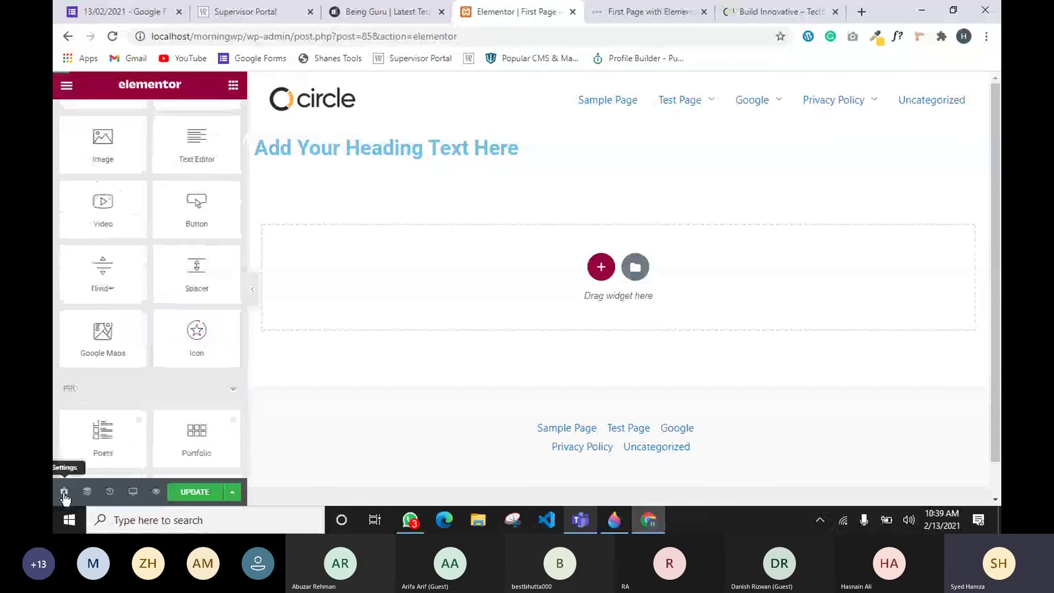
# View the Page Settings, then open the Navigator and alternately select the Column and Heading to show their settings.
pyautogui.click(64, 492)
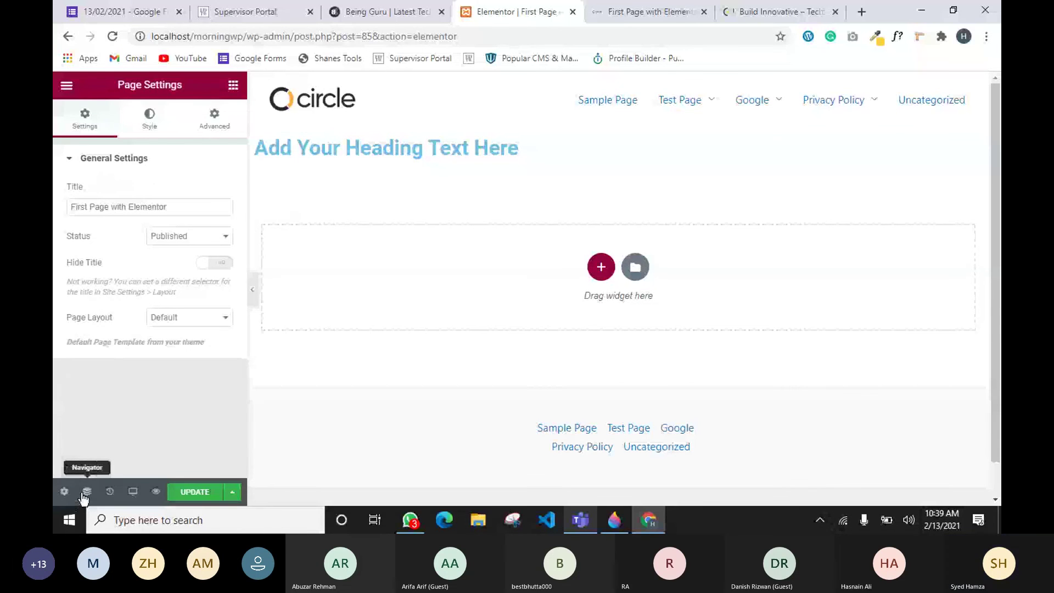
pyautogui.click(86, 492)
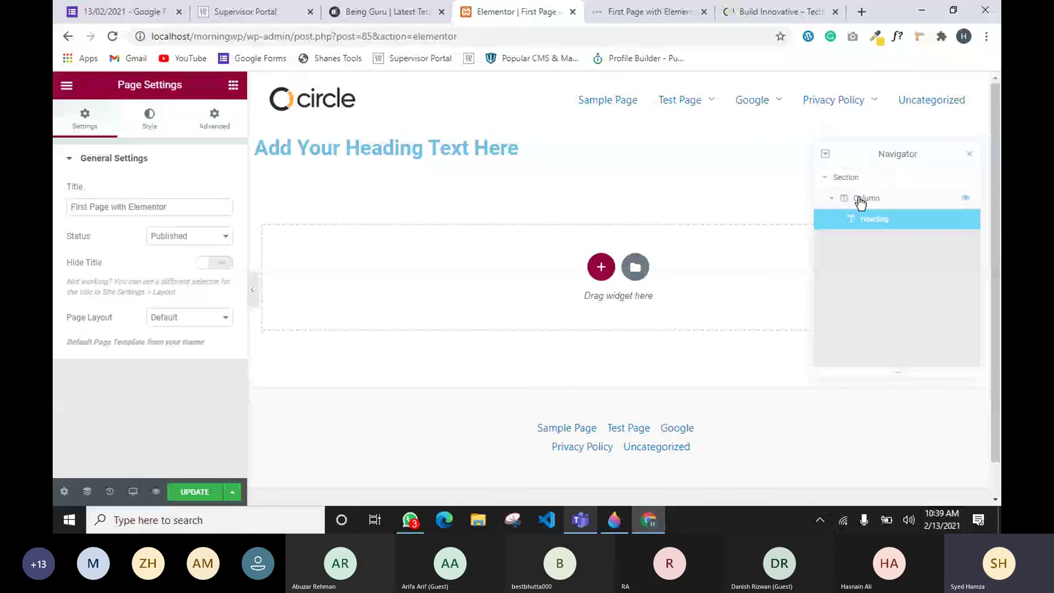
pyautogui.click(860, 200)
pyautogui.click(867, 220)
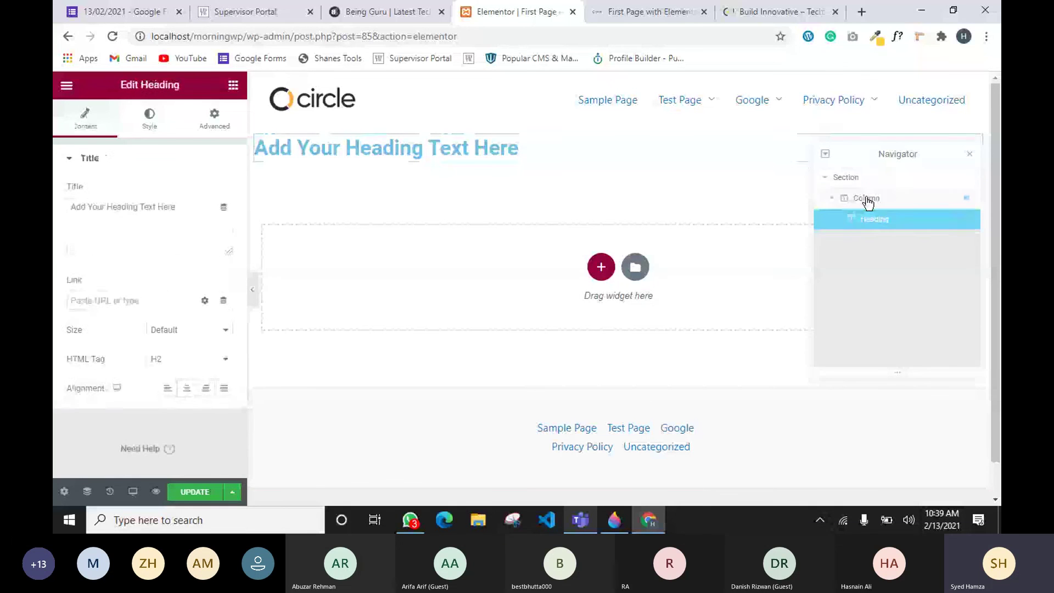
pyautogui.click(867, 201)
pyautogui.click(864, 217)
pyautogui.click(866, 203)
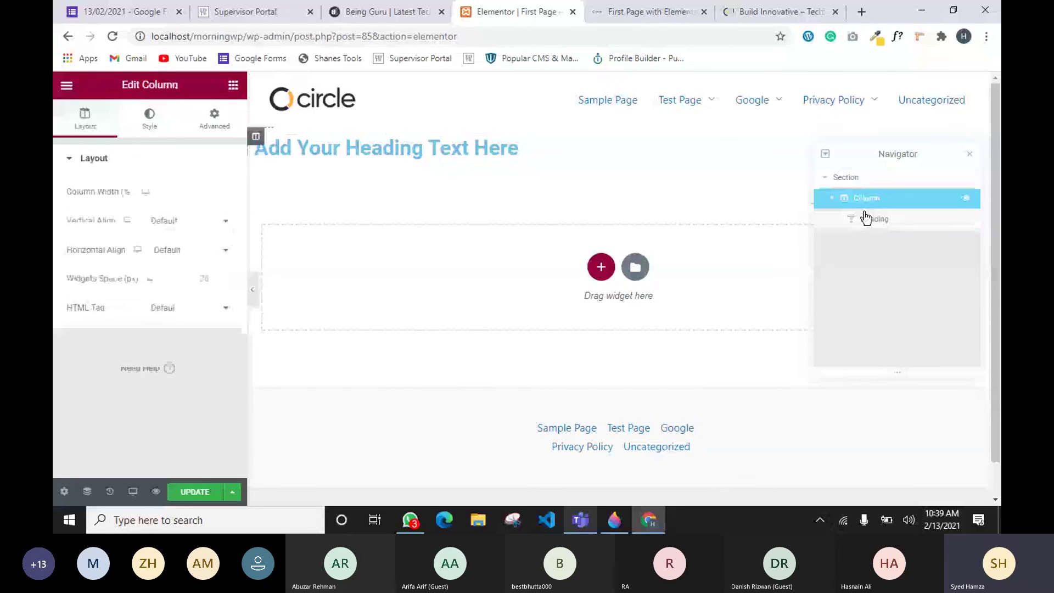
pyautogui.click(866, 219)
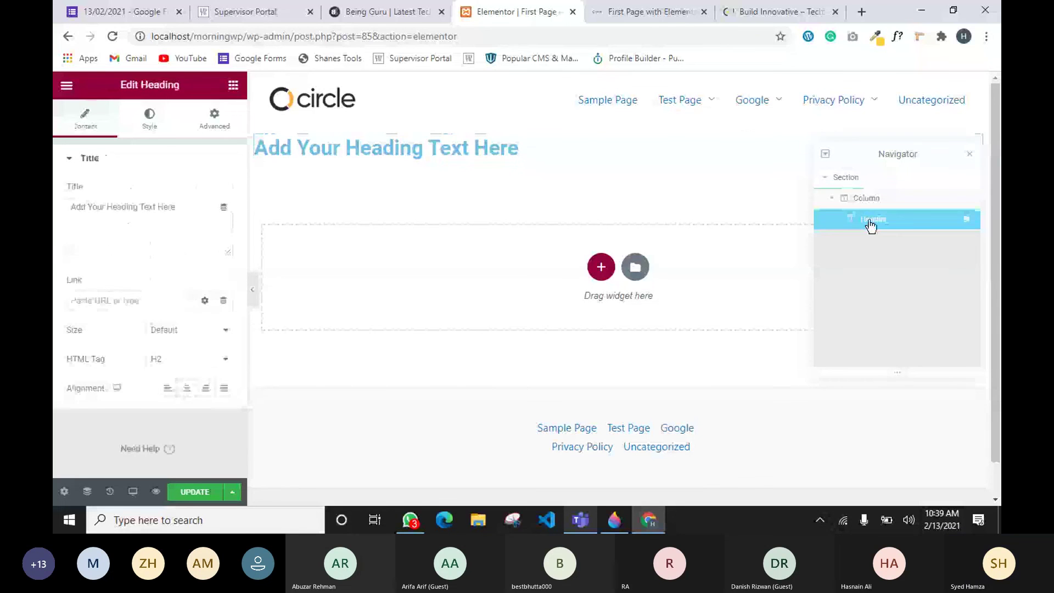
# Toggle the heading's visibility off and on again twice from the Navigator.
pyautogui.click(963, 221)
pyautogui.click(964, 222)
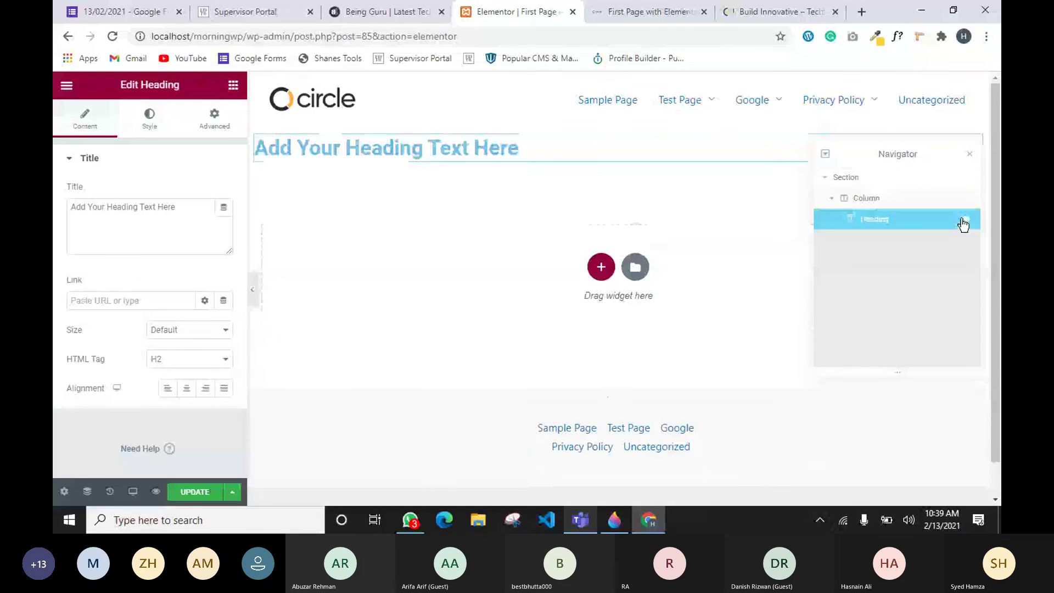
pyautogui.click(966, 222)
pyautogui.click(966, 222)
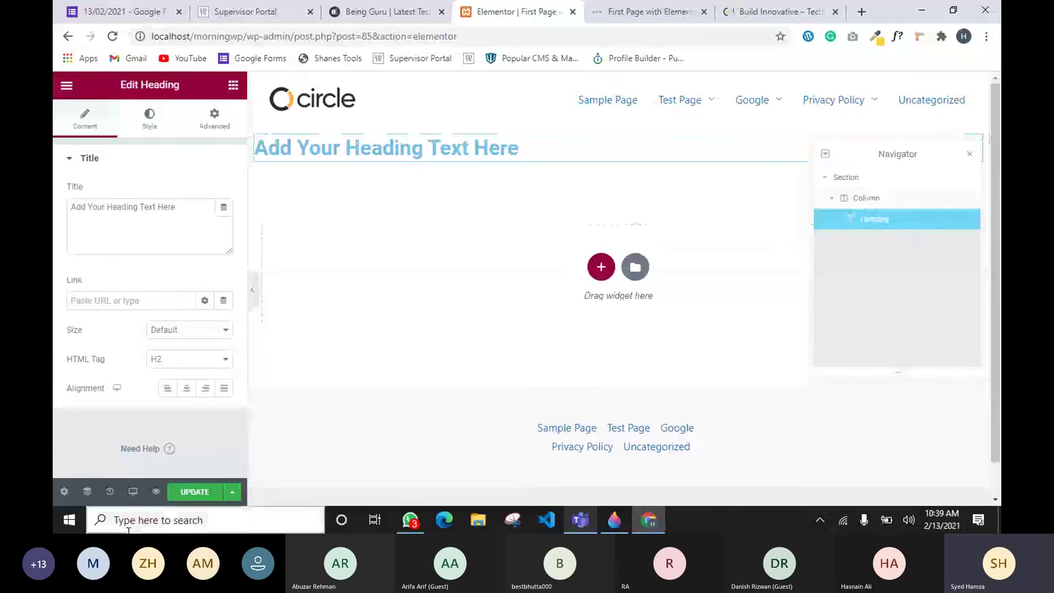
# Open the editing History, restore the page to the Icon Box Added action, and close the Navigator.
pyautogui.click(110, 491)
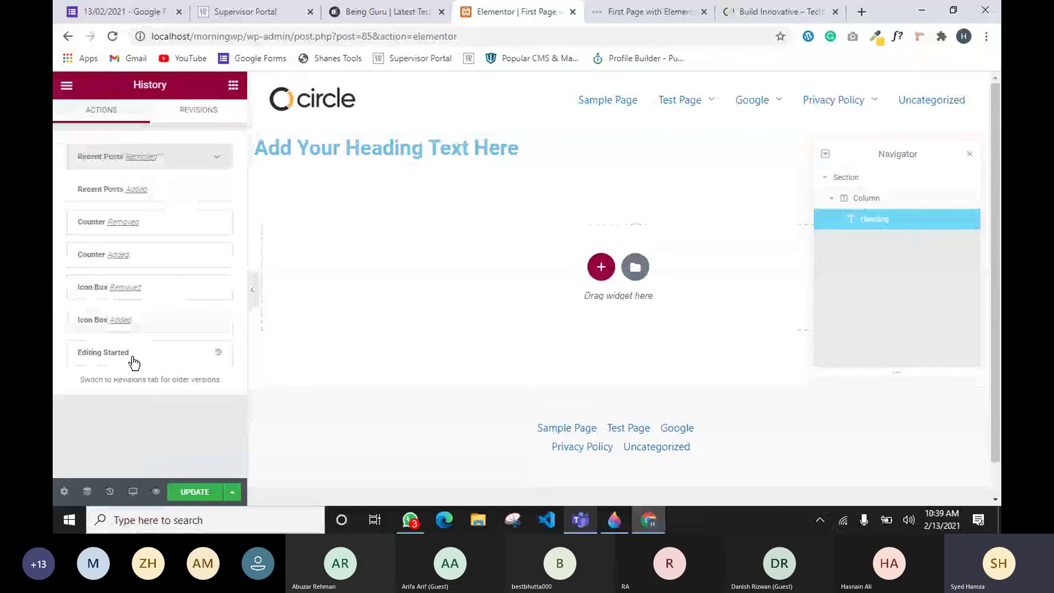
pyautogui.click(154, 319)
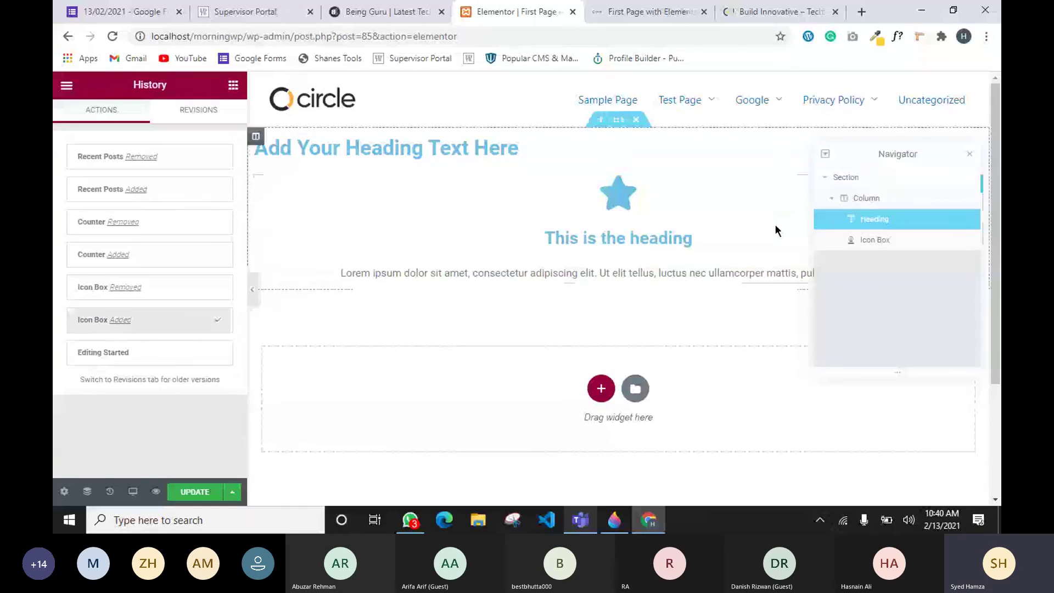
pyautogui.click(969, 154)
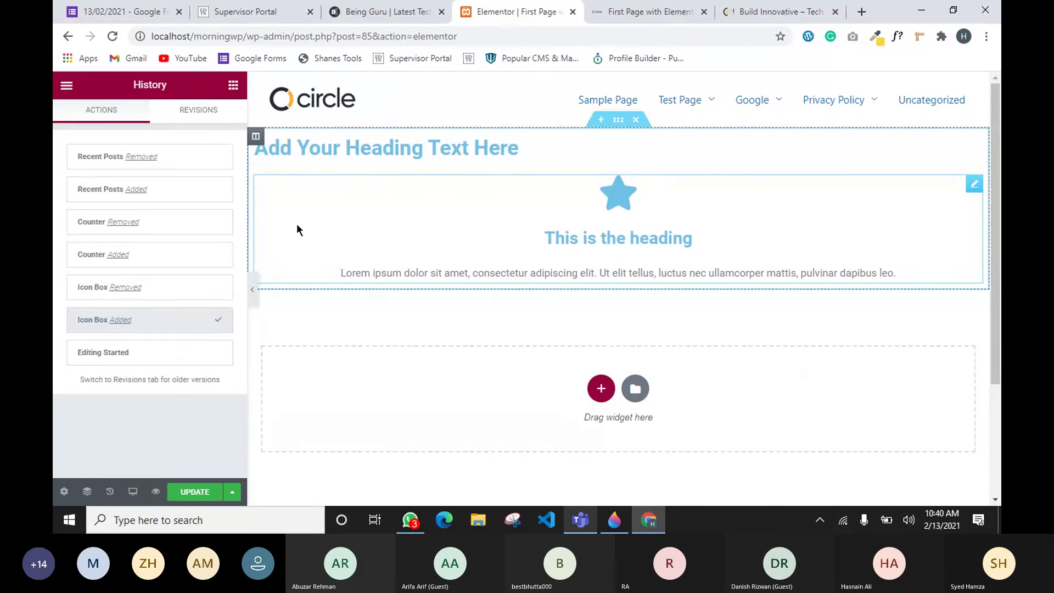
# Restore the page to the Recent Posts Added action in the History and delete the restored Recent Posts widget.
pyautogui.click(182, 189)
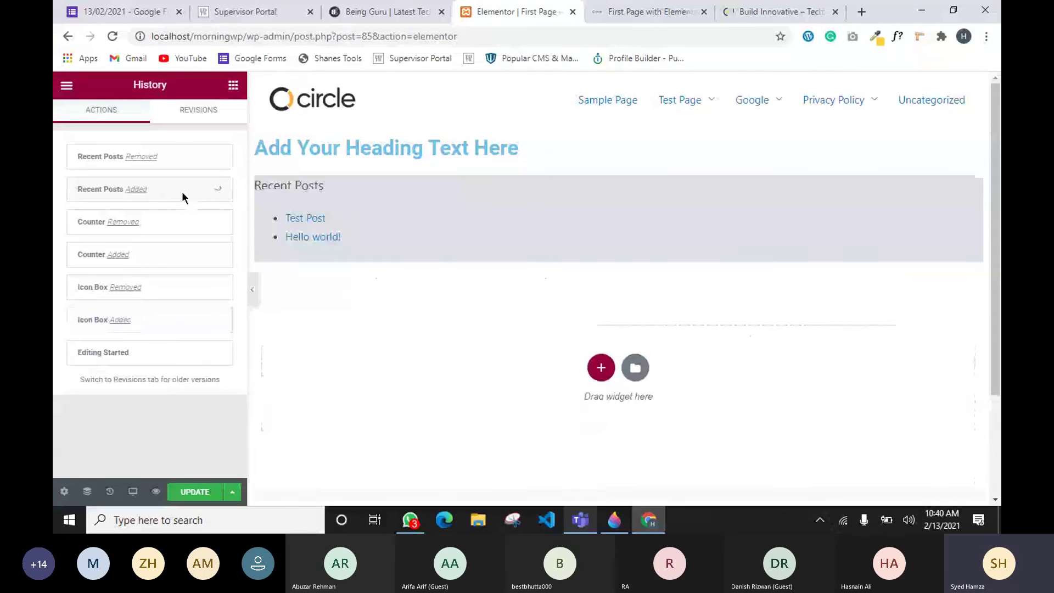
pyautogui.rightClick(969, 187)
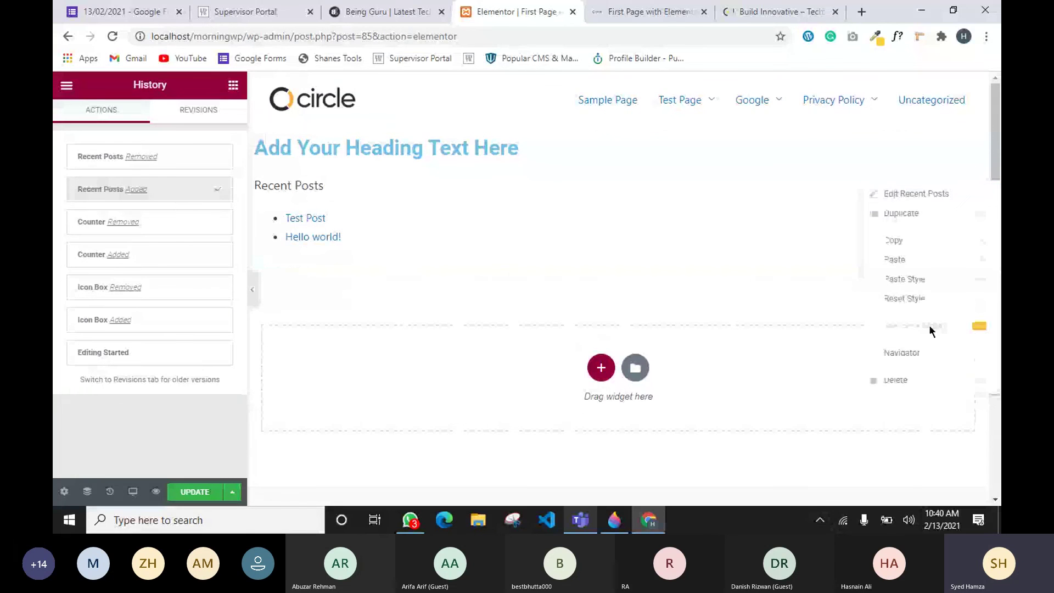
pyautogui.click(893, 381)
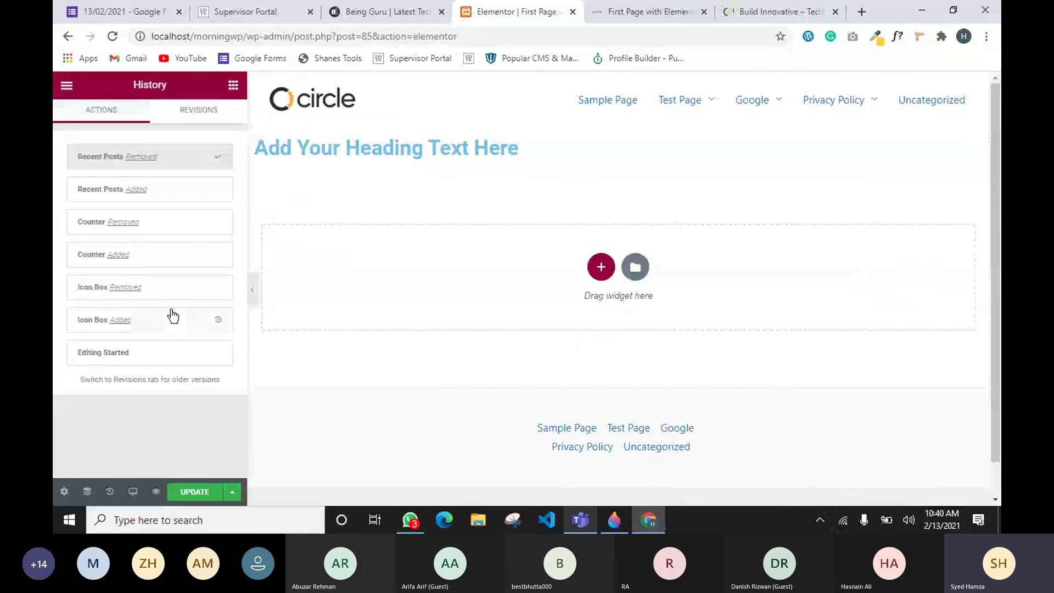
# Preview the page in responsive mode as Tablet, then Mobile, and switch back to Tablet.
pyautogui.click(131, 493)
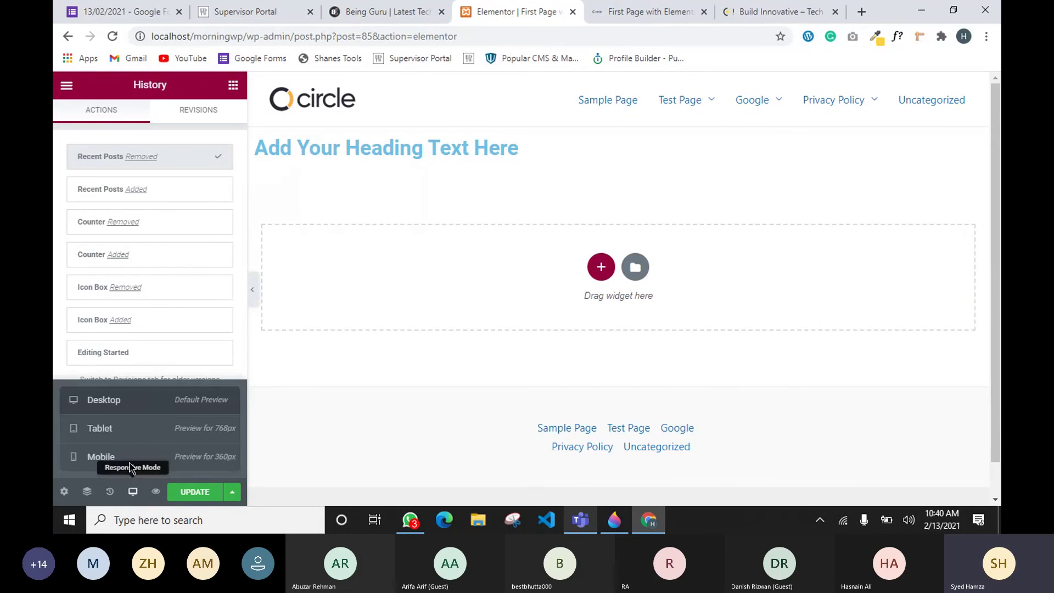
pyautogui.click(134, 428)
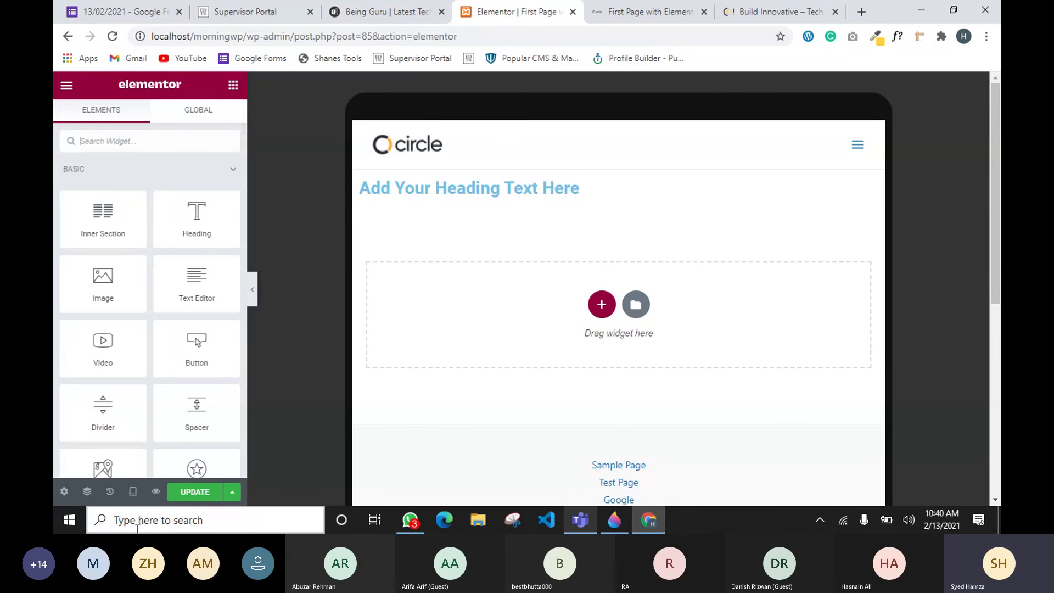
pyautogui.click(133, 493)
pyautogui.click(110, 454)
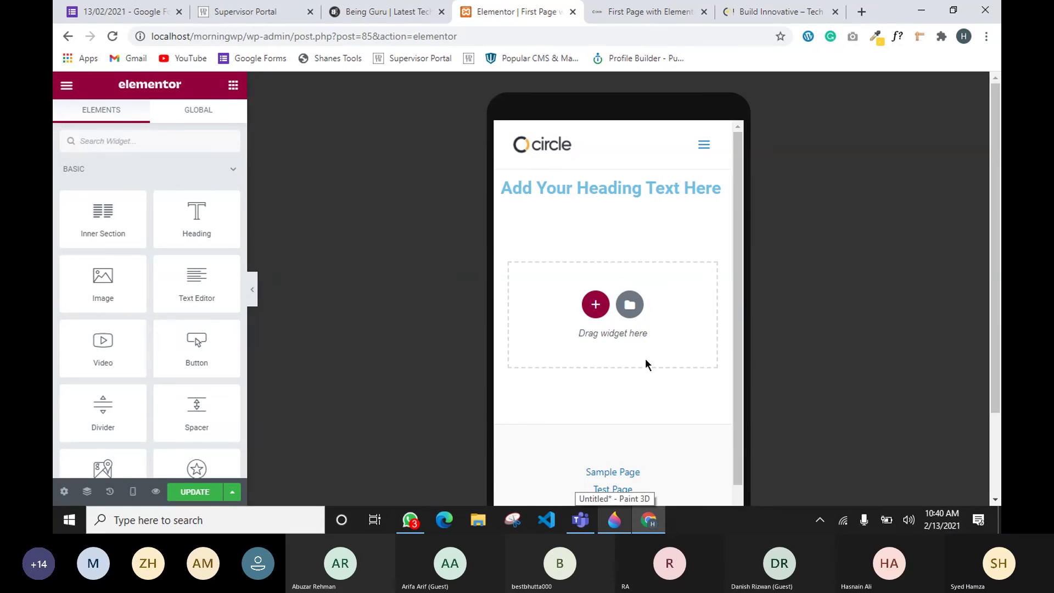
pyautogui.click(132, 491)
pyautogui.click(128, 439)
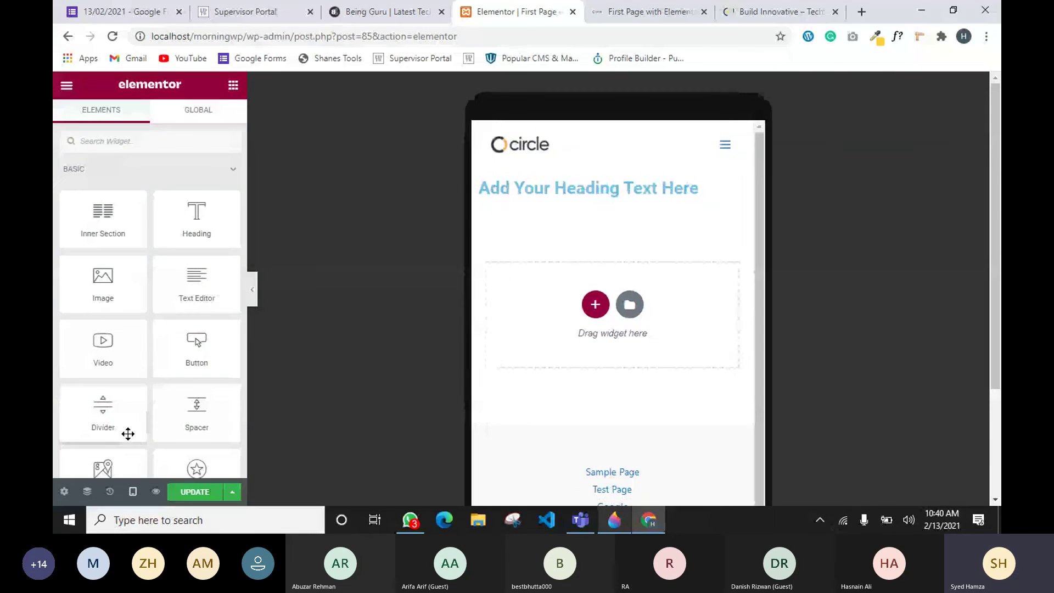
# Return the responsive view to Desktop and open the preview of the page's changes.
pyautogui.click(132, 492)
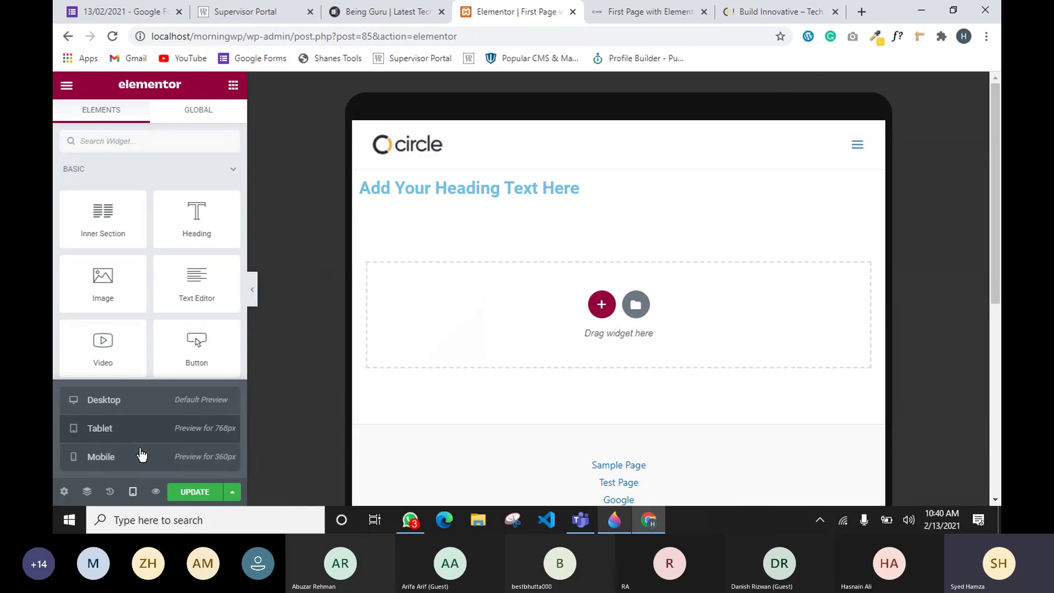
pyautogui.click(143, 405)
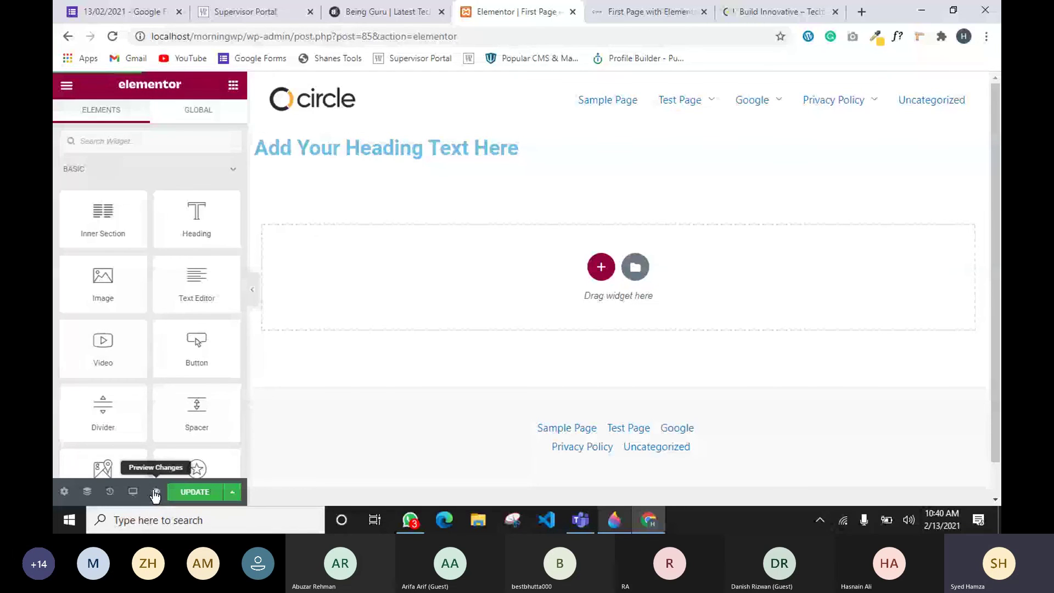
pyautogui.click(156, 491)
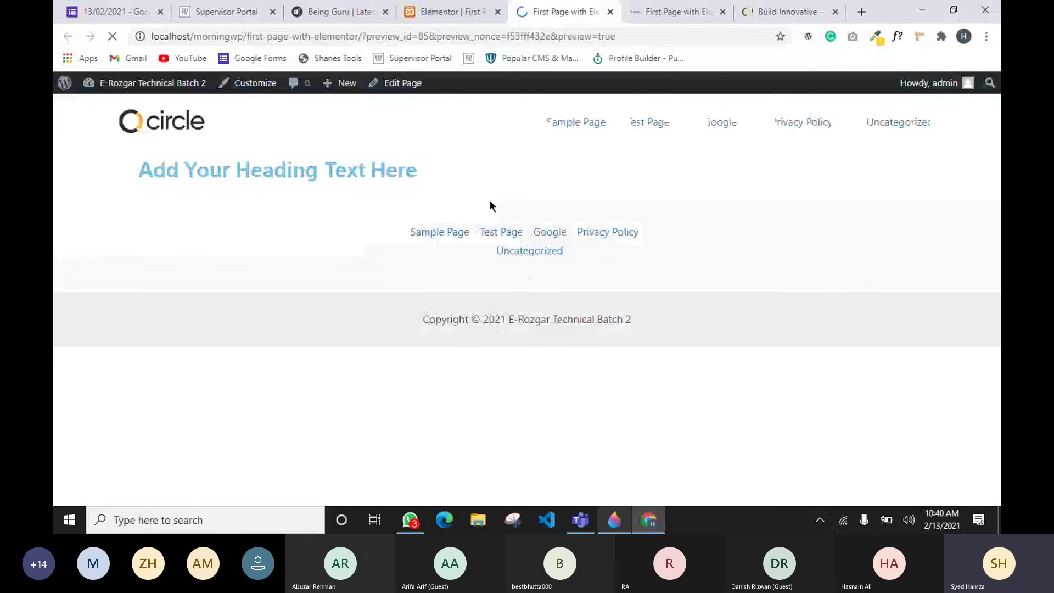
# Examine the heading on the previewed page, return to the Elementor editor and show the additional save options.
pyautogui.moveTo(146, 168); pyautogui.dragTo(584, 167)
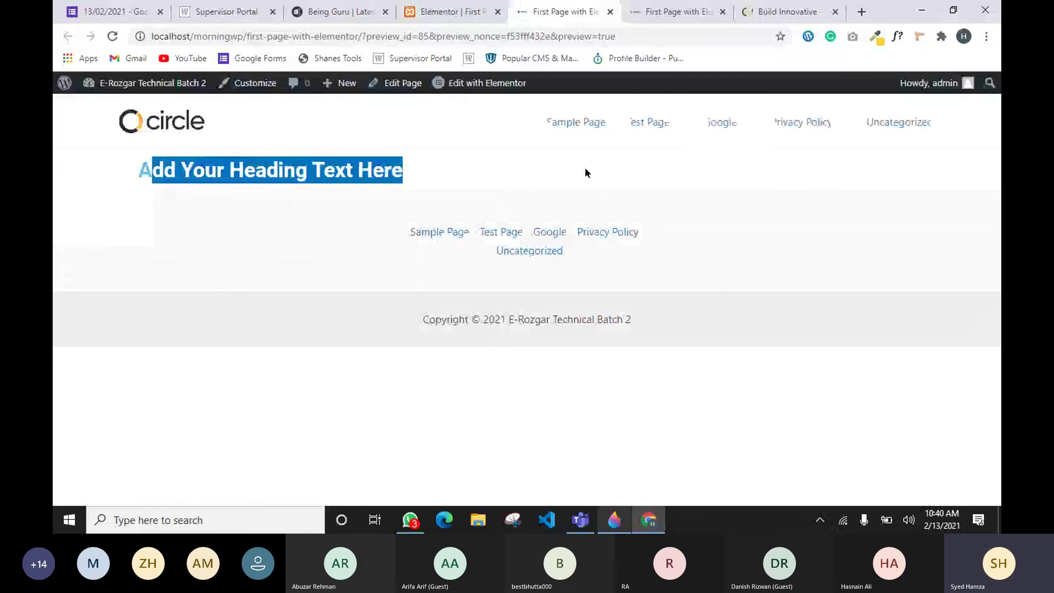
pyautogui.click(617, 168)
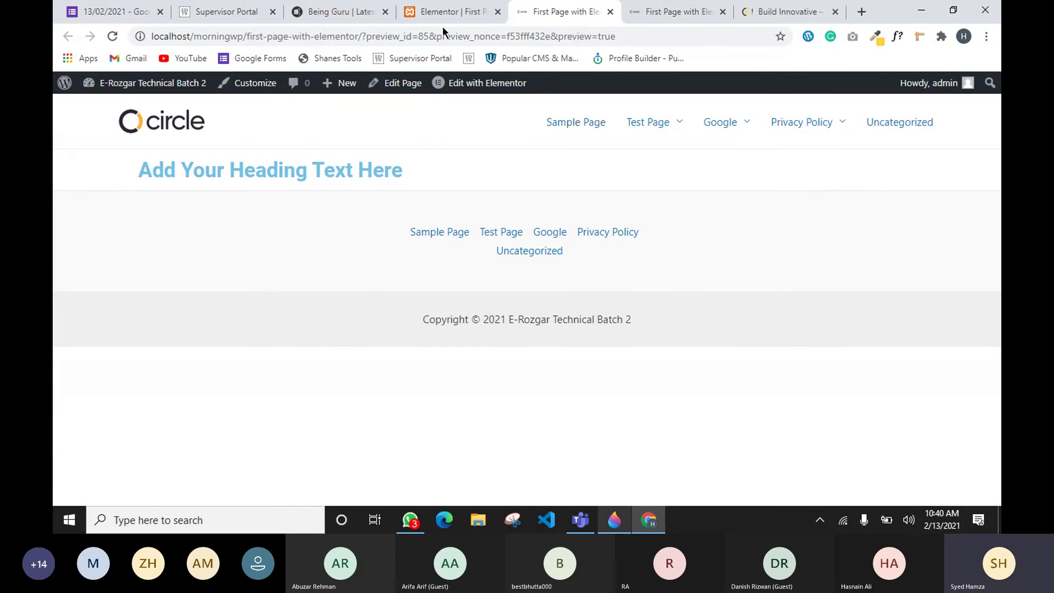
pyautogui.click(430, 16)
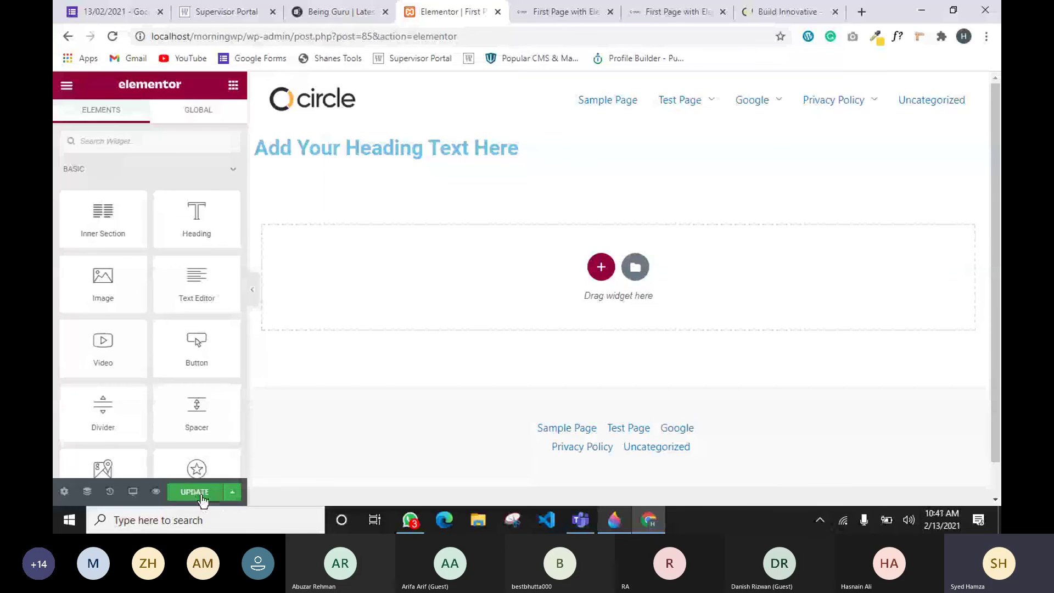
pyautogui.click(232, 494)
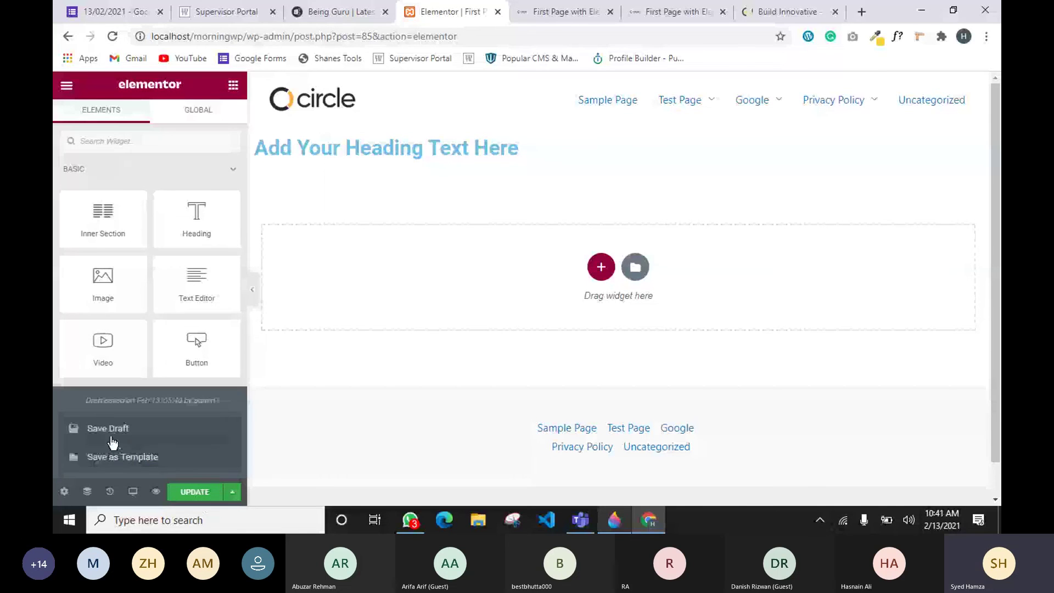
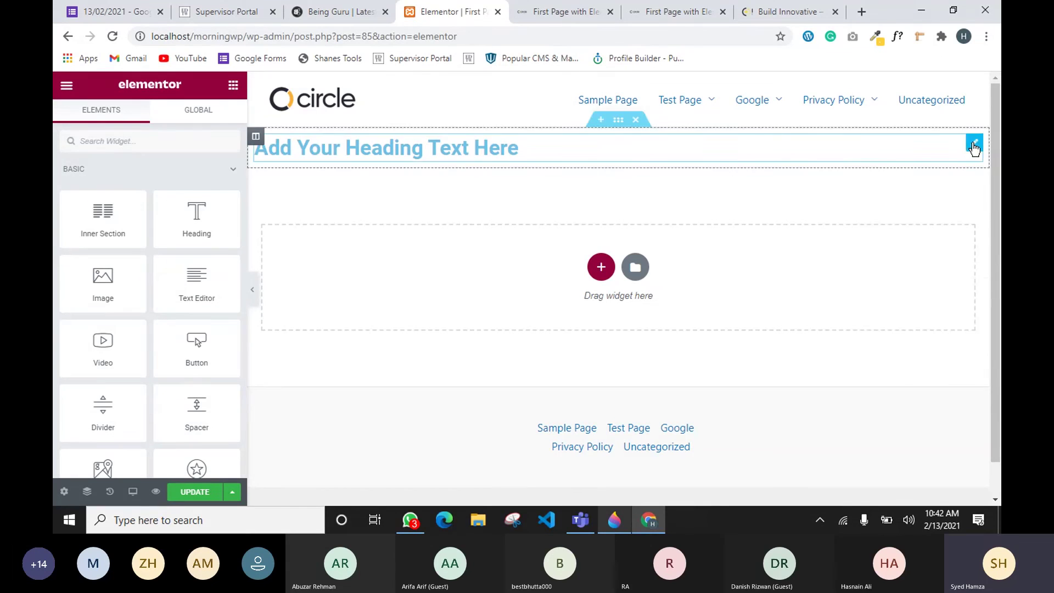
# Delete the existing heading and its section so that the page content area is empty.
pyautogui.rightClick(972, 144)
pyautogui.click(895, 339)
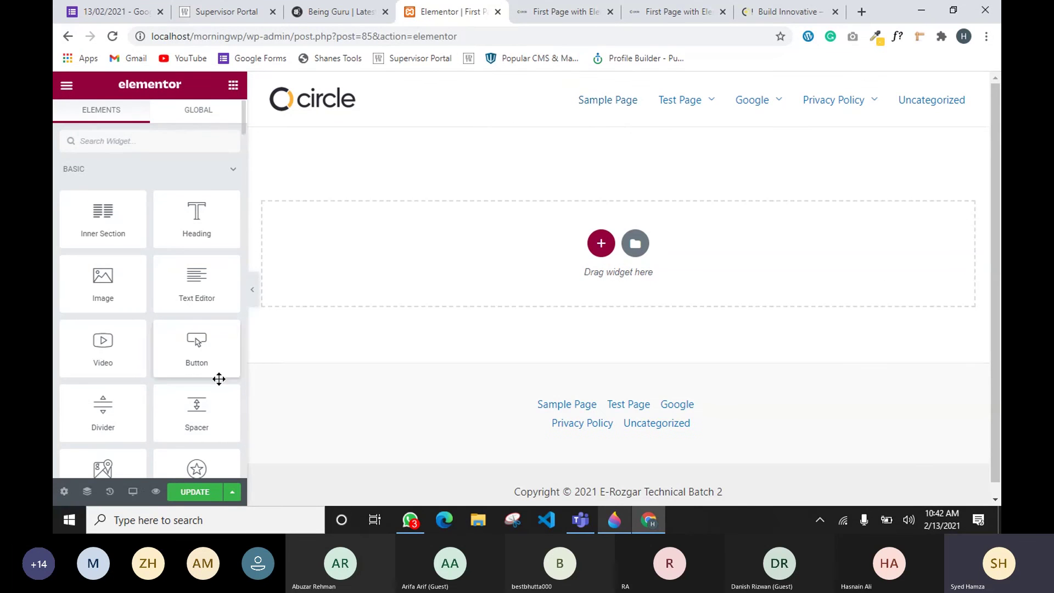
pyautogui.scroll(-1, 576, 242)
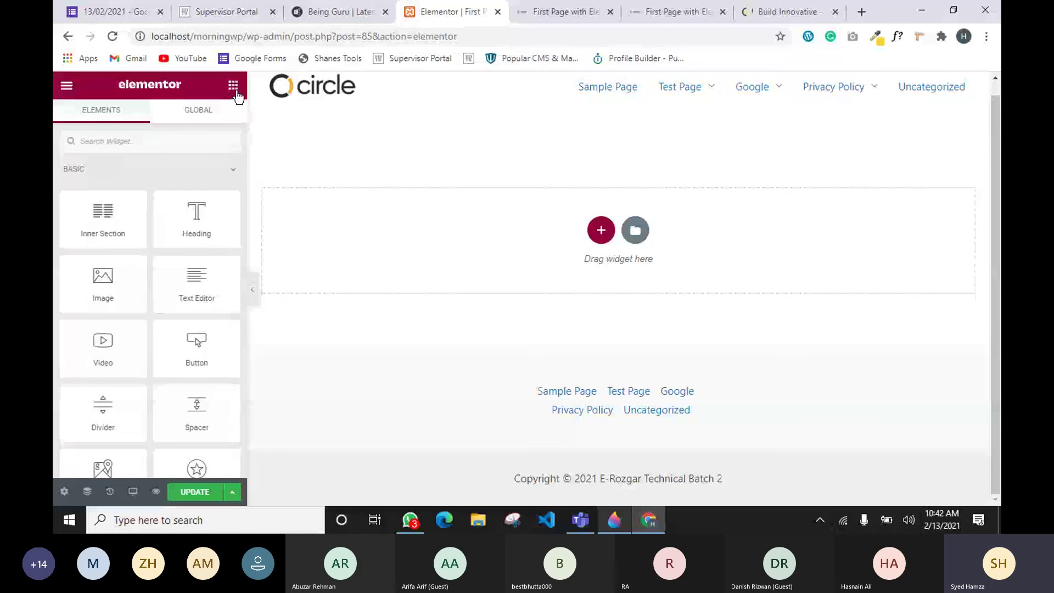
# Switch to Paint 3D, draw a red four-sided box beside the existing sketch with the Marker, and return to the Elementor editor.
pyautogui.click(614, 519)
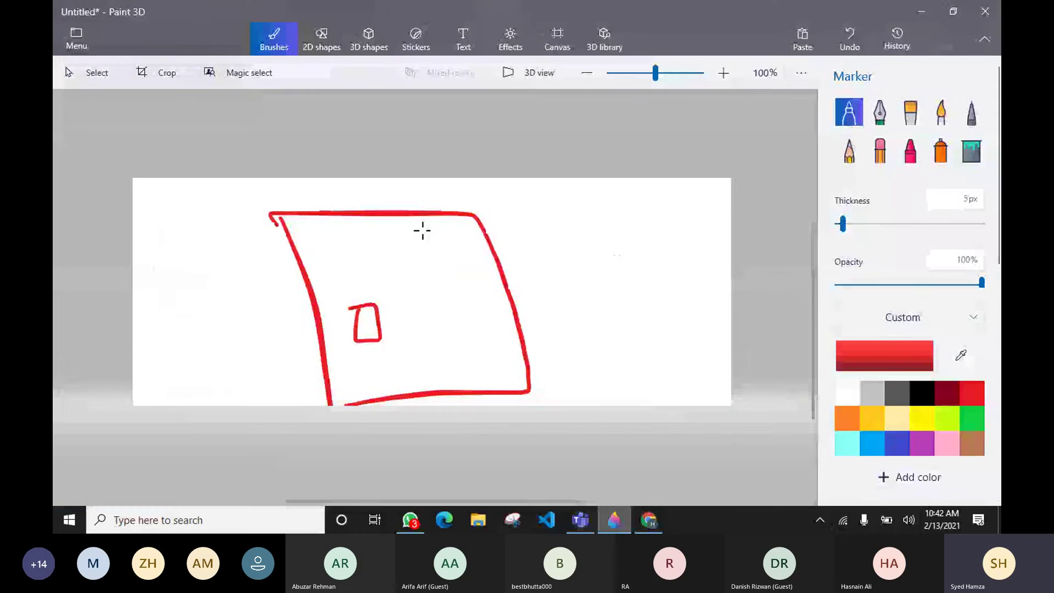
pyautogui.moveTo(567, 210)
pyautogui.mouseDown()
pyautogui.moveTo(578, 360)
pyautogui.moveTo(733, 325)
pyautogui.mouseUp()
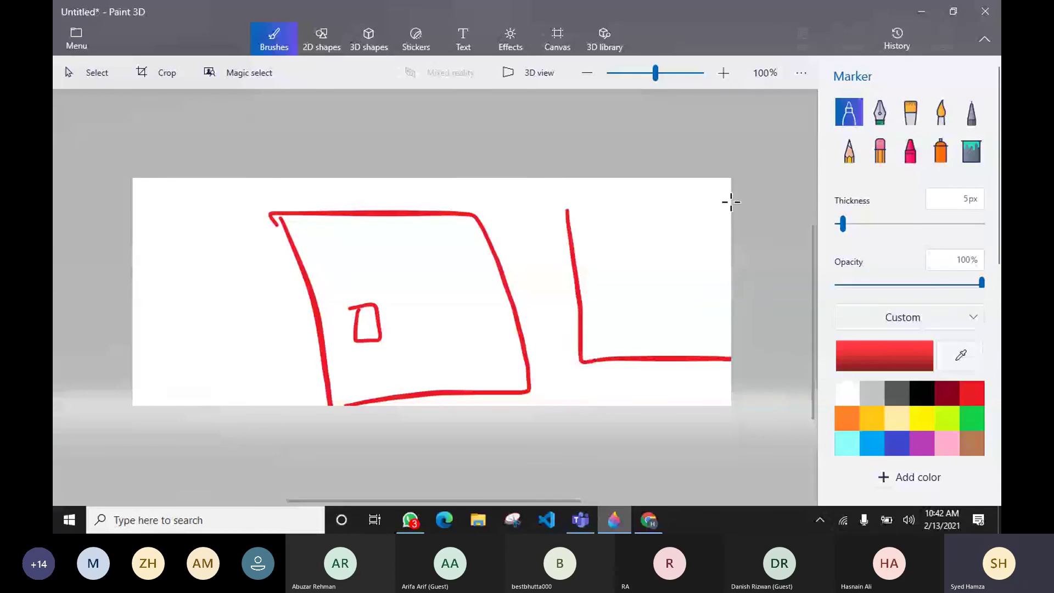
pyautogui.moveTo(730, 202)
pyautogui.mouseDown()
pyautogui.moveTo(561, 200)
pyautogui.moveTo(567, 245)
pyautogui.mouseUp()
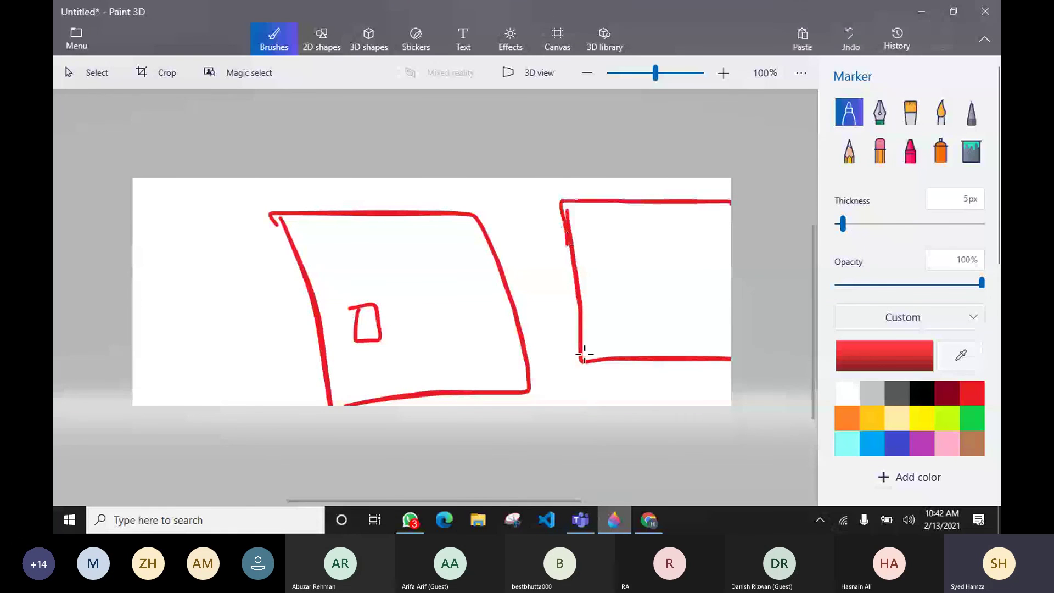
pyautogui.moveTo(728, 202); pyautogui.dragTo(724, 362)
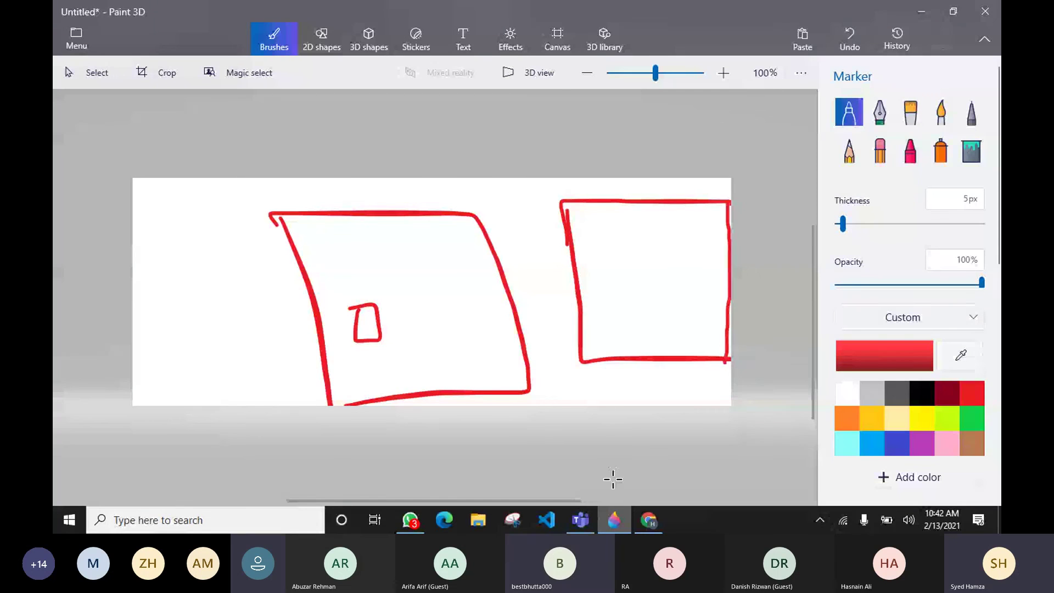
pyautogui.click(660, 524)
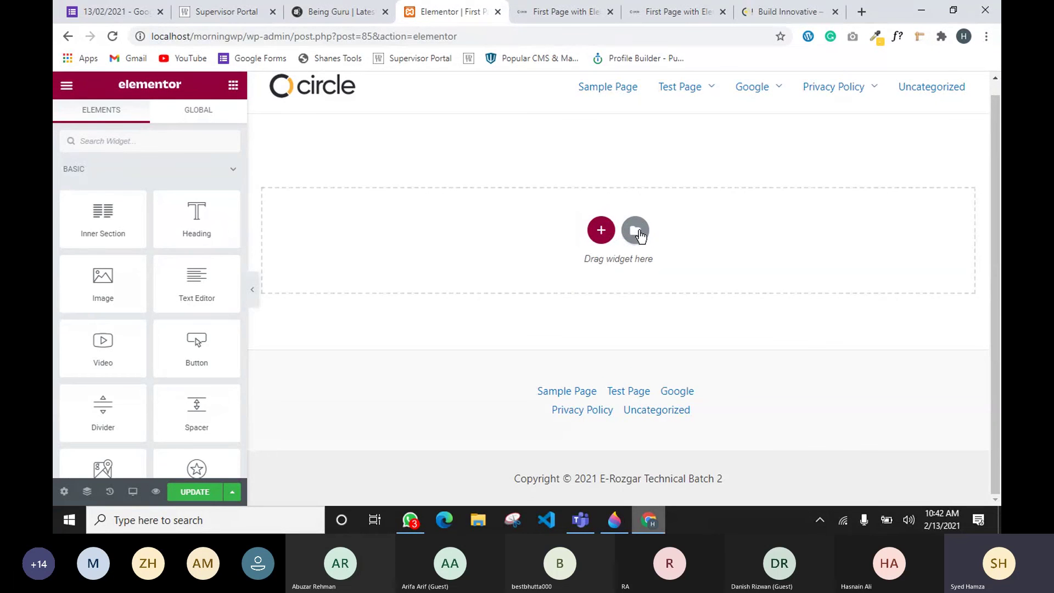
# Add a new section with the single-column structure and dismiss the tip about editing actions.
pyautogui.click(602, 232)
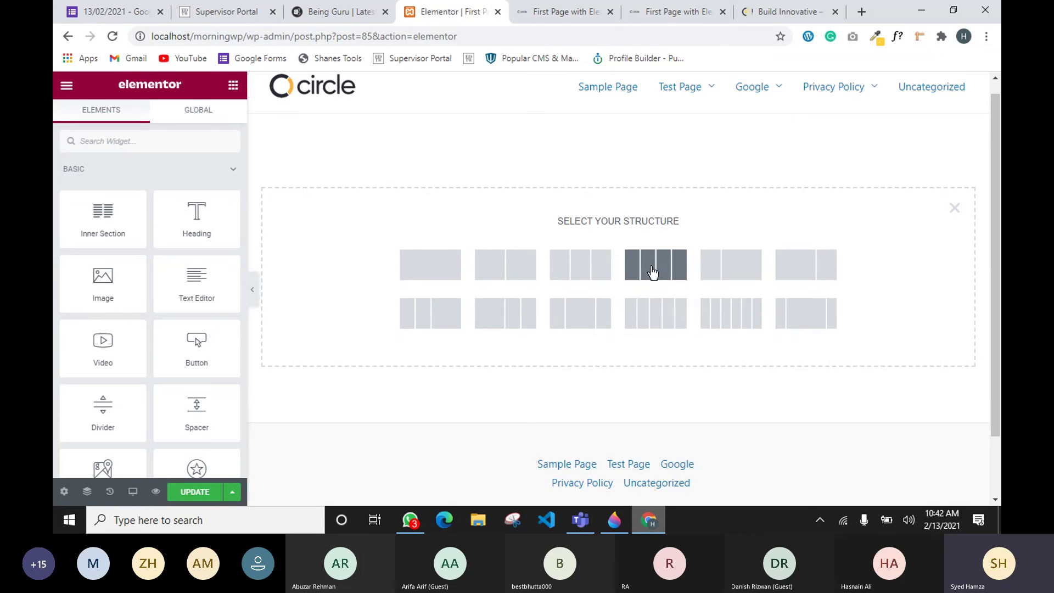
pyautogui.click(451, 272)
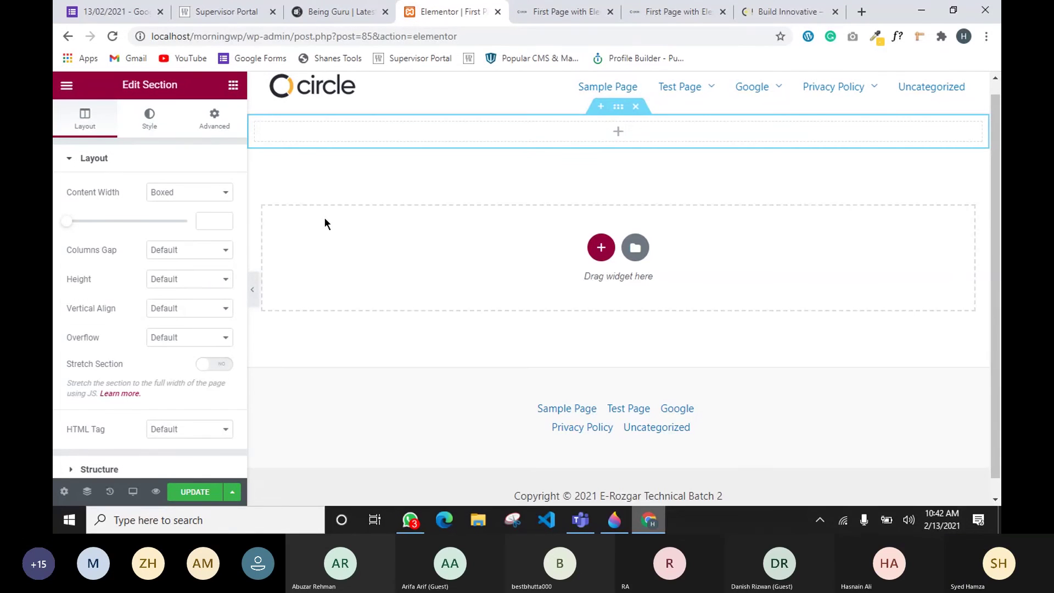
pyautogui.click(618, 110)
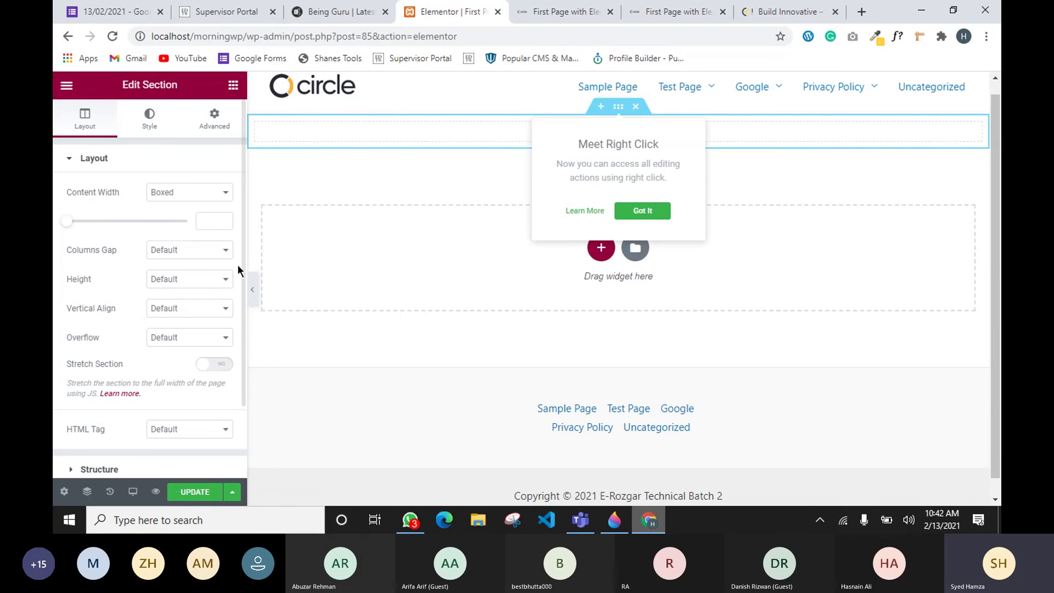
pyautogui.click(259, 170)
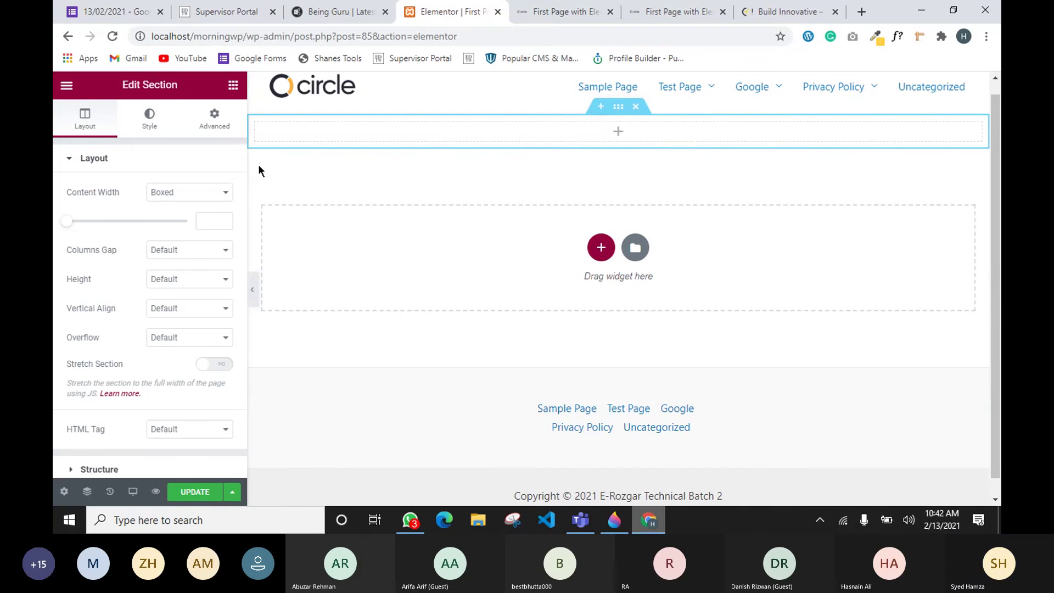
# Place a Heading widget in the new section and a Video widget directly beneath it.
pyautogui.click(237, 91)
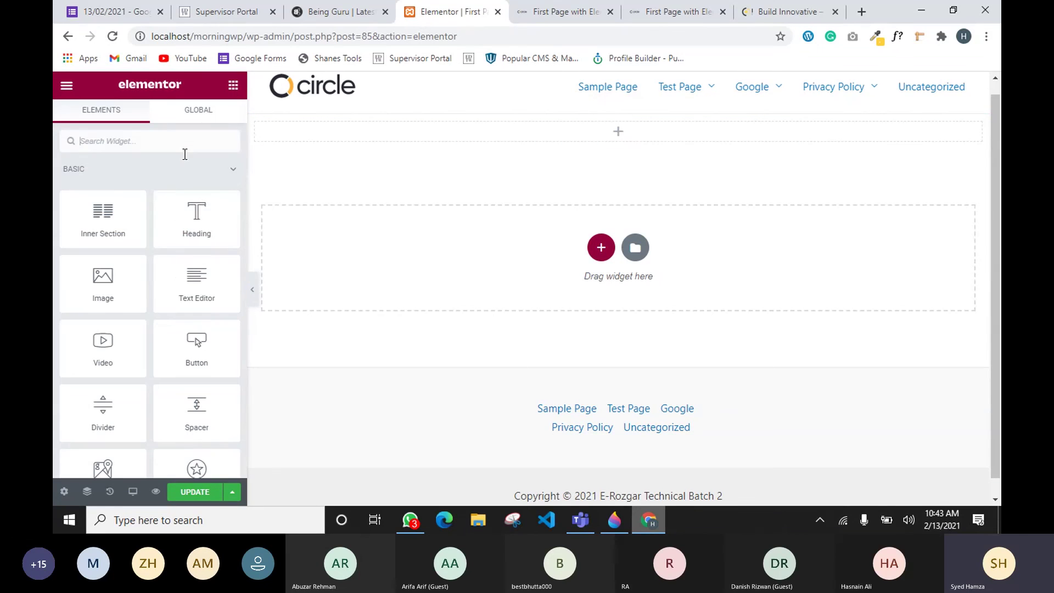
pyautogui.moveTo(189, 223); pyautogui.dragTo(633, 133)
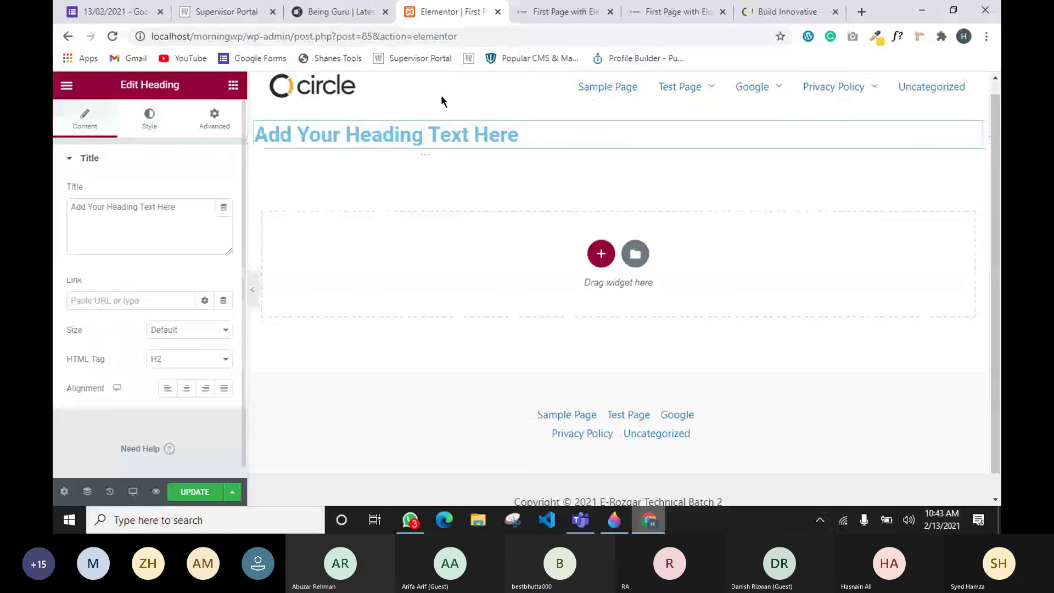
pyautogui.click(227, 88)
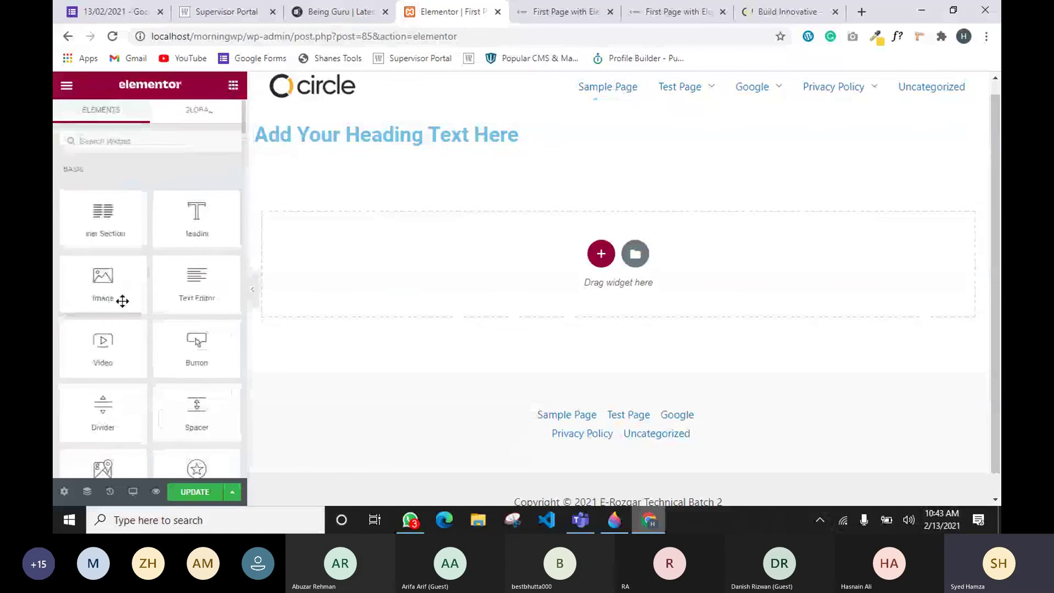
pyautogui.moveTo(132, 351); pyautogui.dragTo(500, 145)
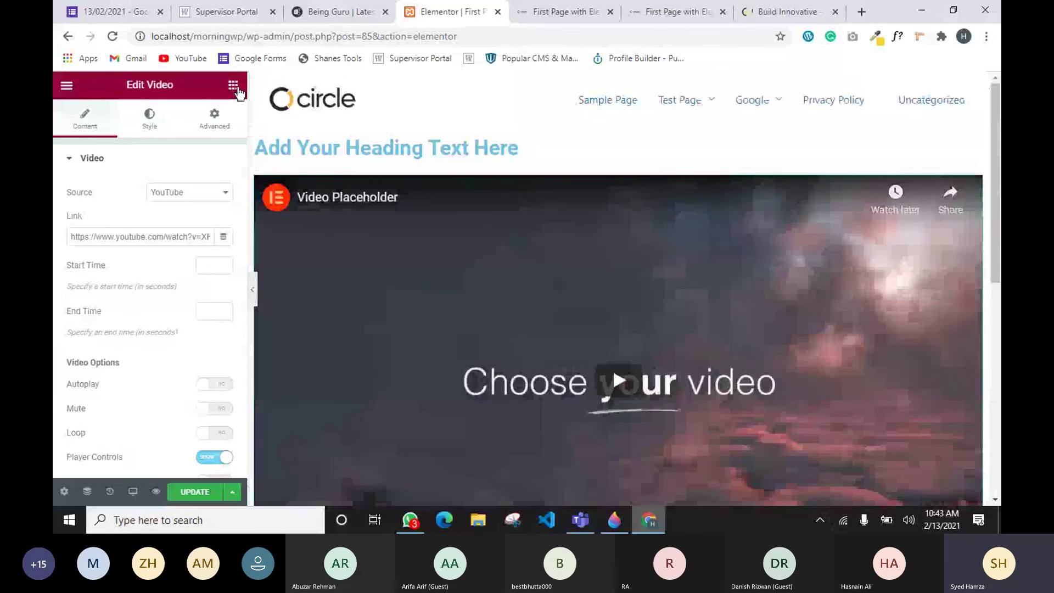
# Insert an Icon widget between the heading and the video.
pyautogui.click(235, 88)
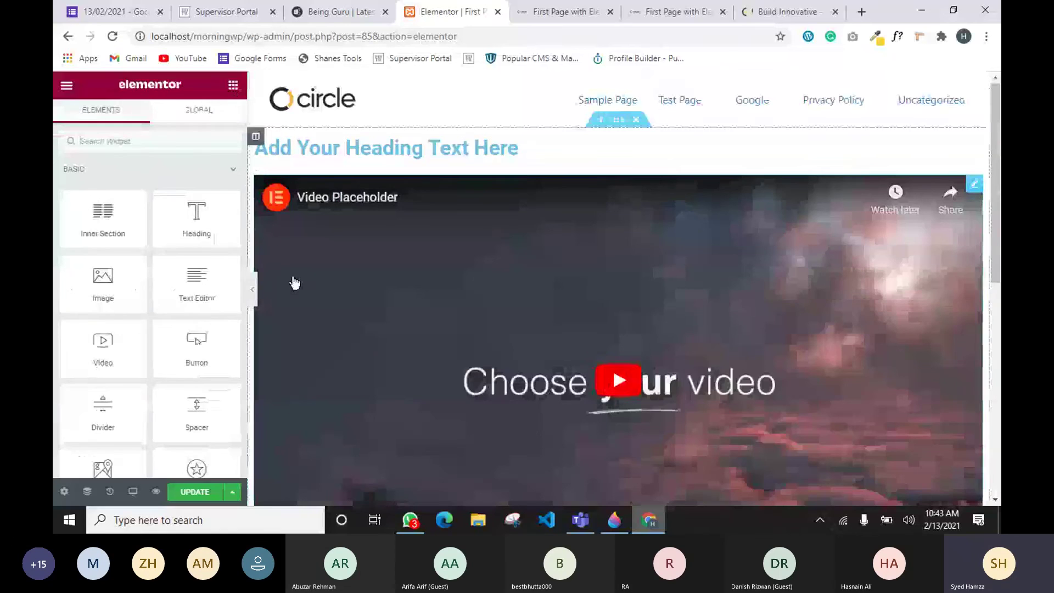
pyautogui.scroll(-1, 174, 316)
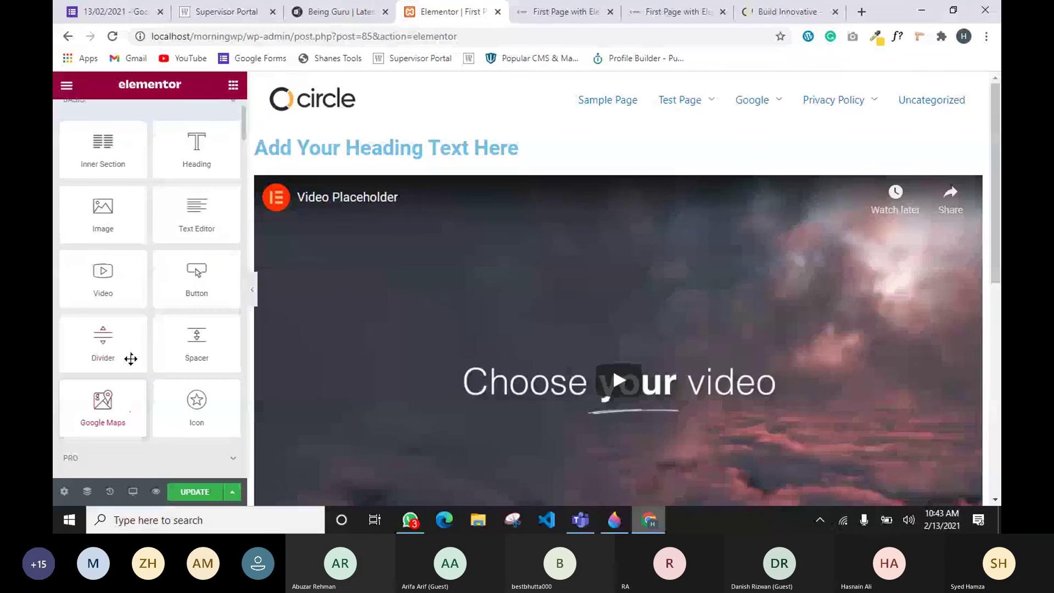
pyautogui.scroll(-1, 183, 275)
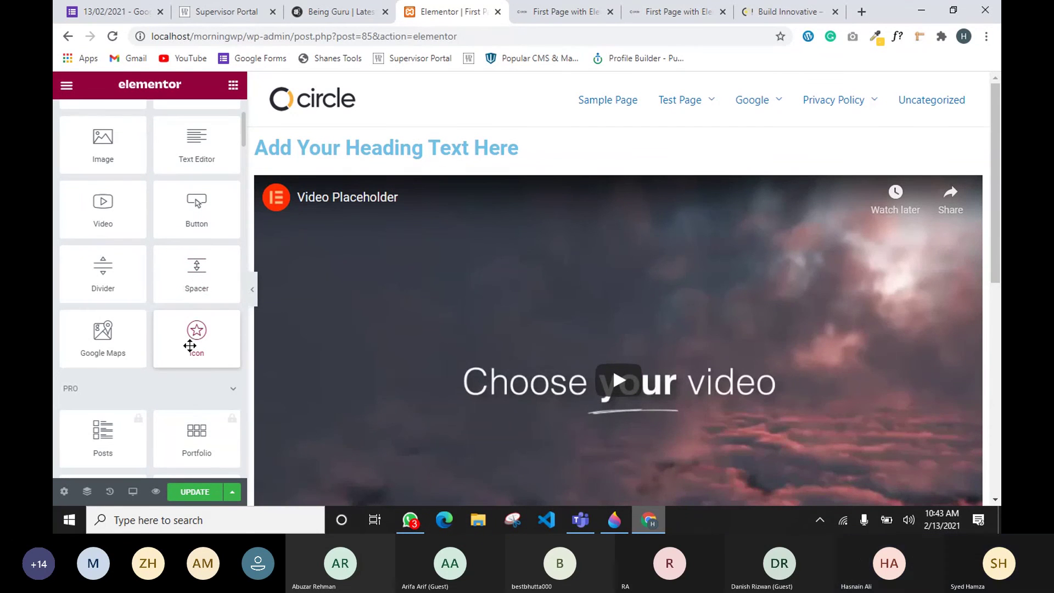
pyautogui.moveTo(188, 332); pyautogui.dragTo(558, 177)
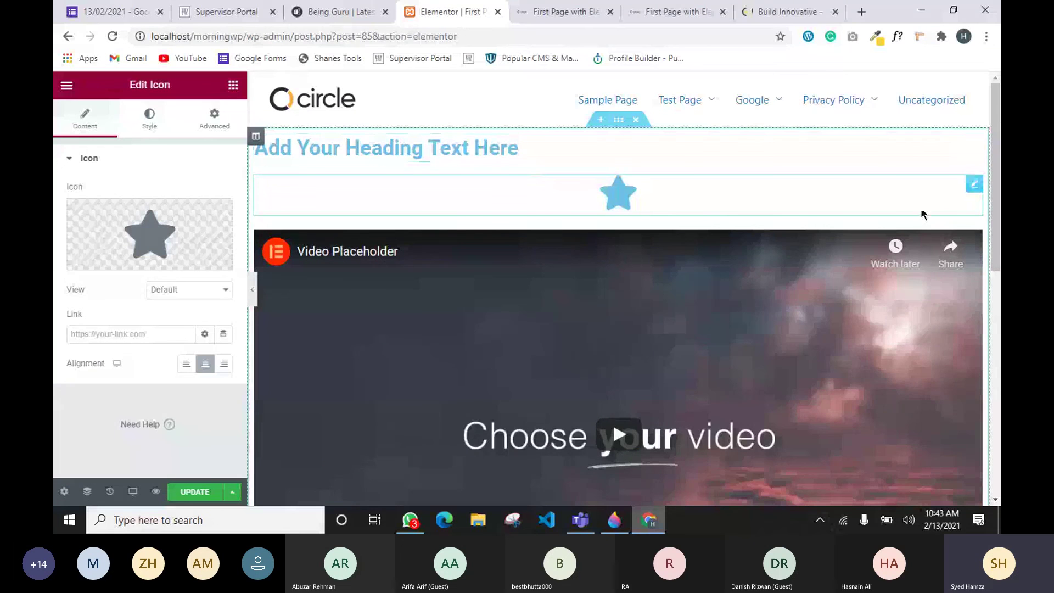
# Delete the Icon widget and the Video widget from the section.
pyautogui.rightClick(977, 189)
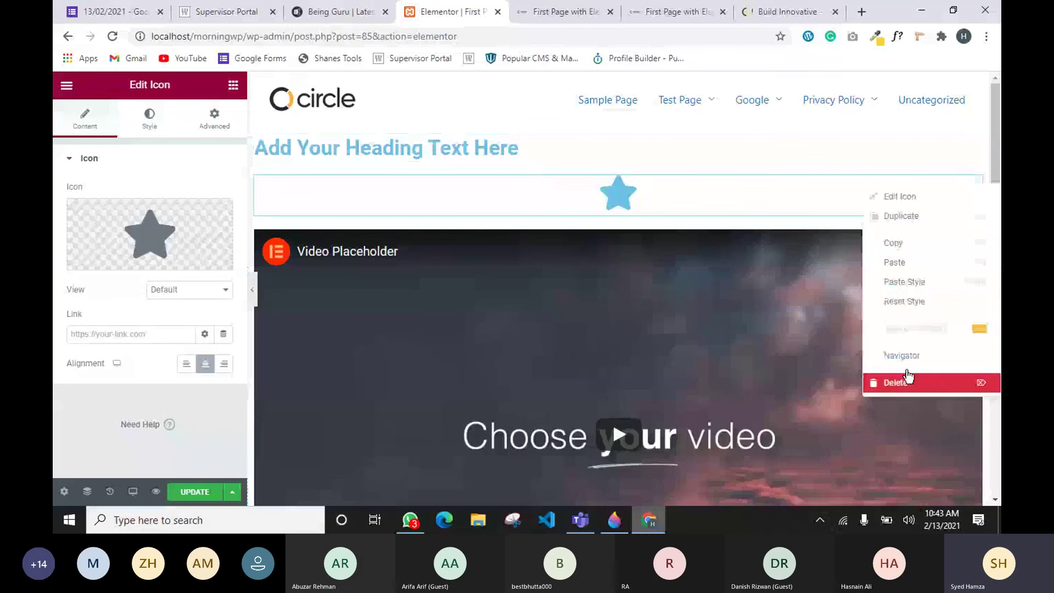
pyautogui.click(907, 378)
pyautogui.rightClick(974, 190)
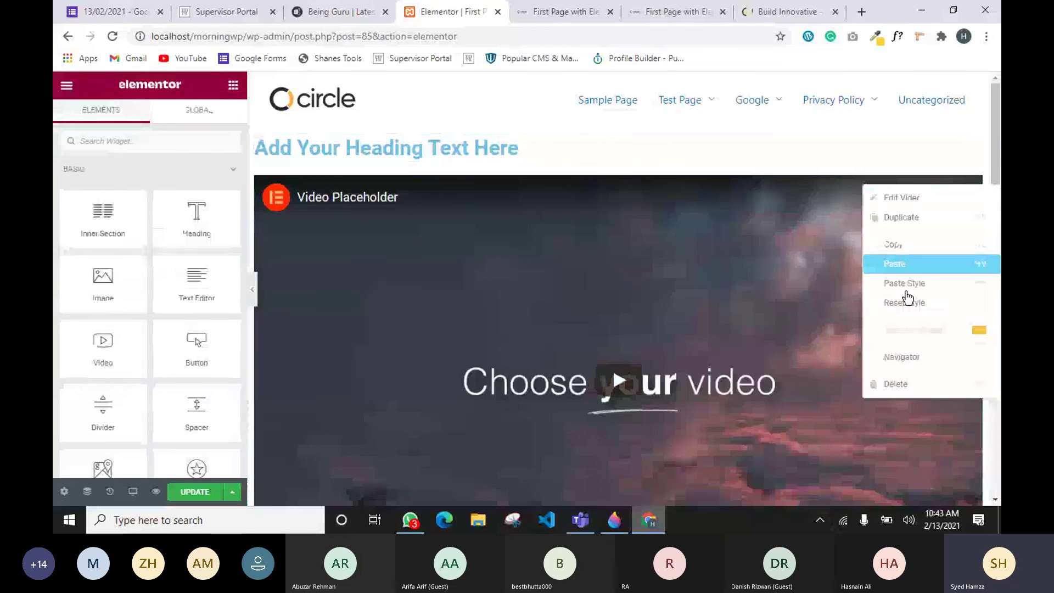
pyautogui.click(891, 381)
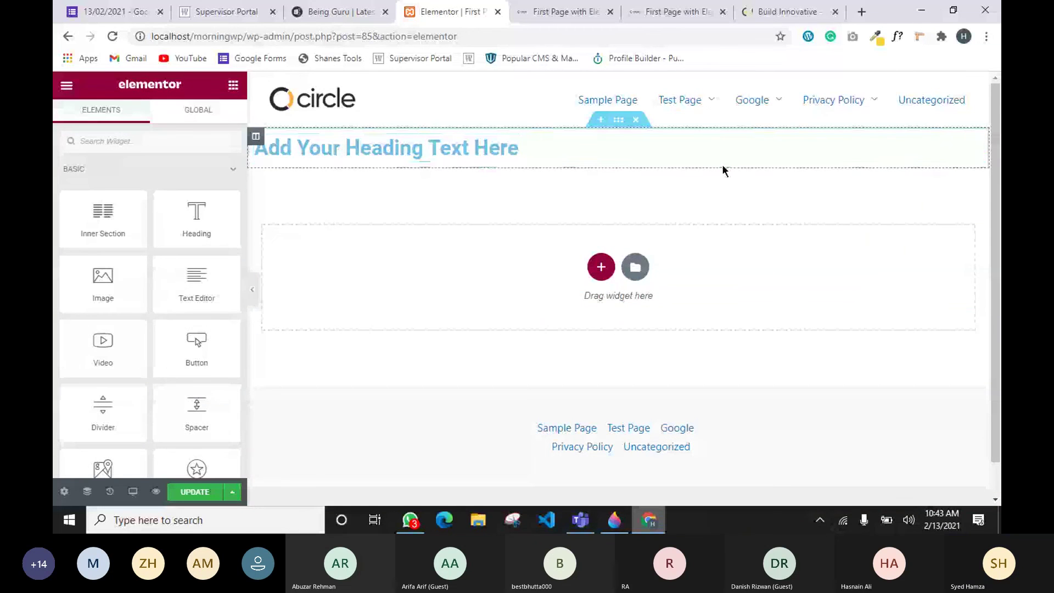
# Delete the Heading widget and its single-column section from the page.
pyautogui.rightClick(974, 144)
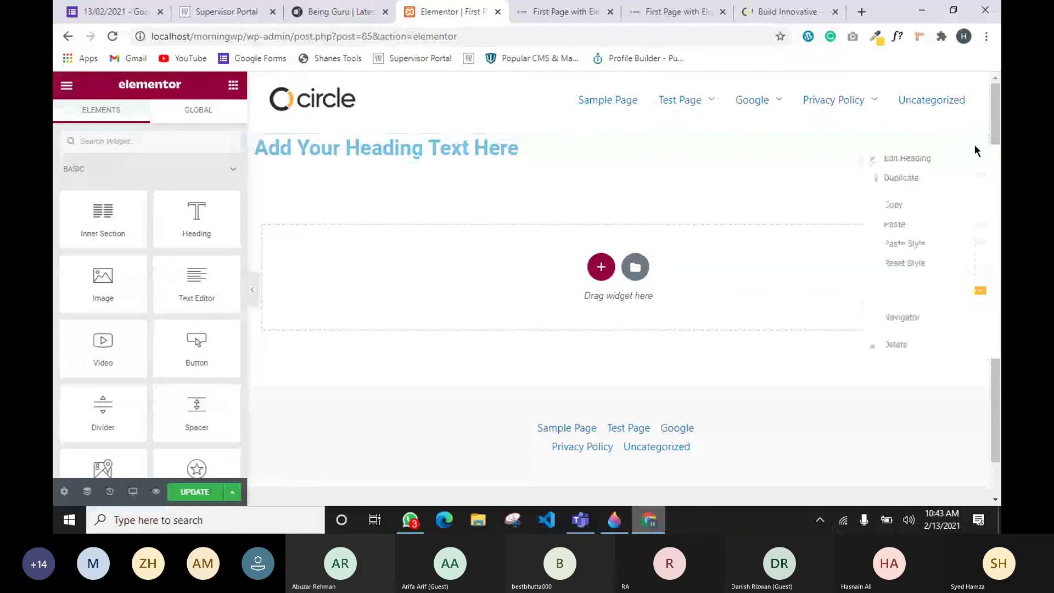
pyautogui.click(907, 345)
pyautogui.click(636, 120)
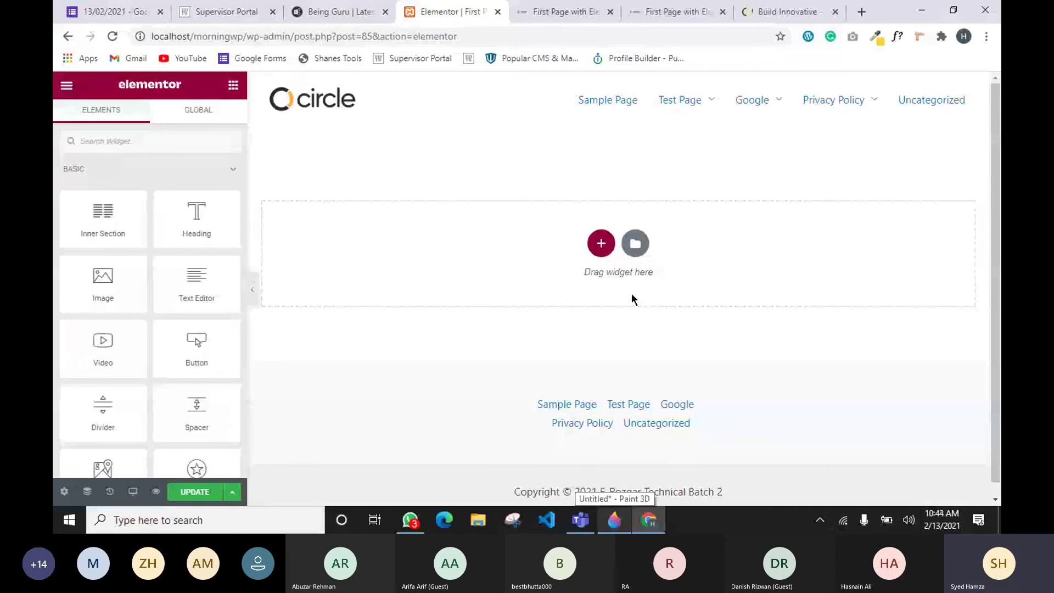
# Examine how the Build Innovative home page is divided into sections and columns, from the banner through the services to How We Work.
pyautogui.click(744, 11)
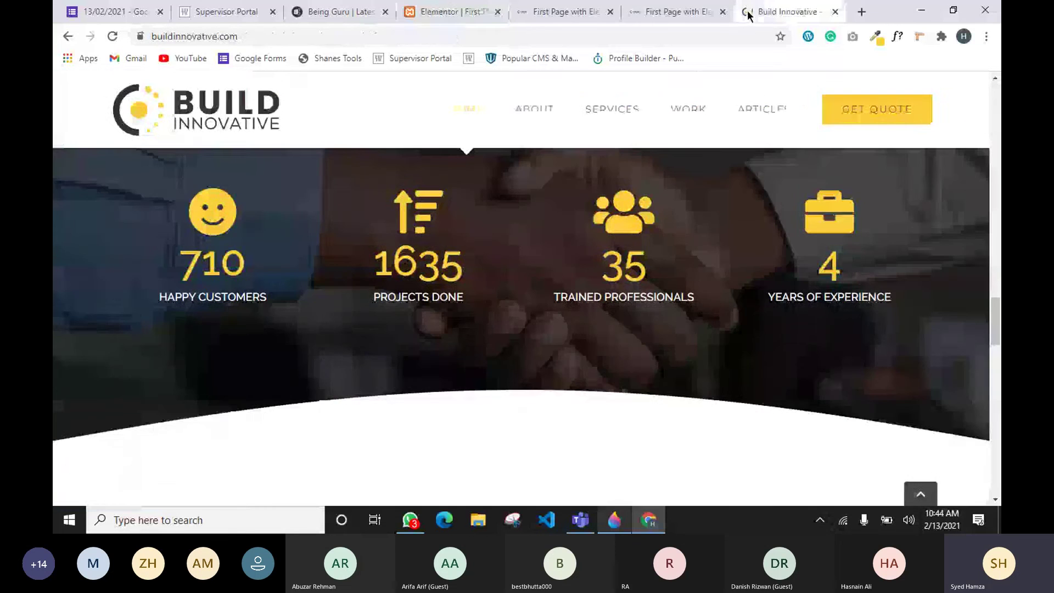
pyautogui.scroll(4, 191, 226)
pyautogui.scroll(10, 186, 222)
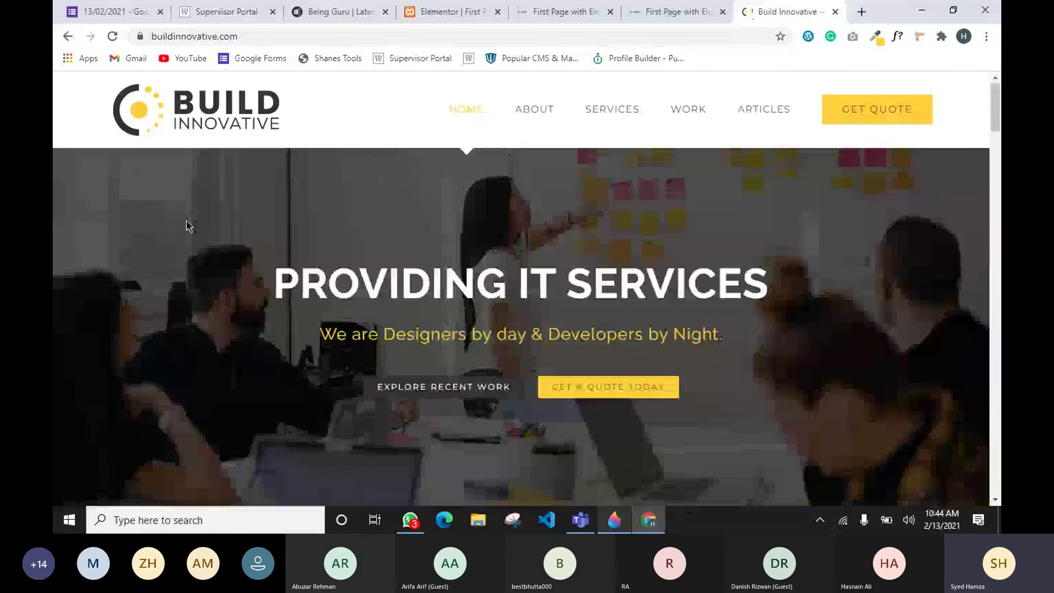
pyautogui.scroll(-8, 633, 278)
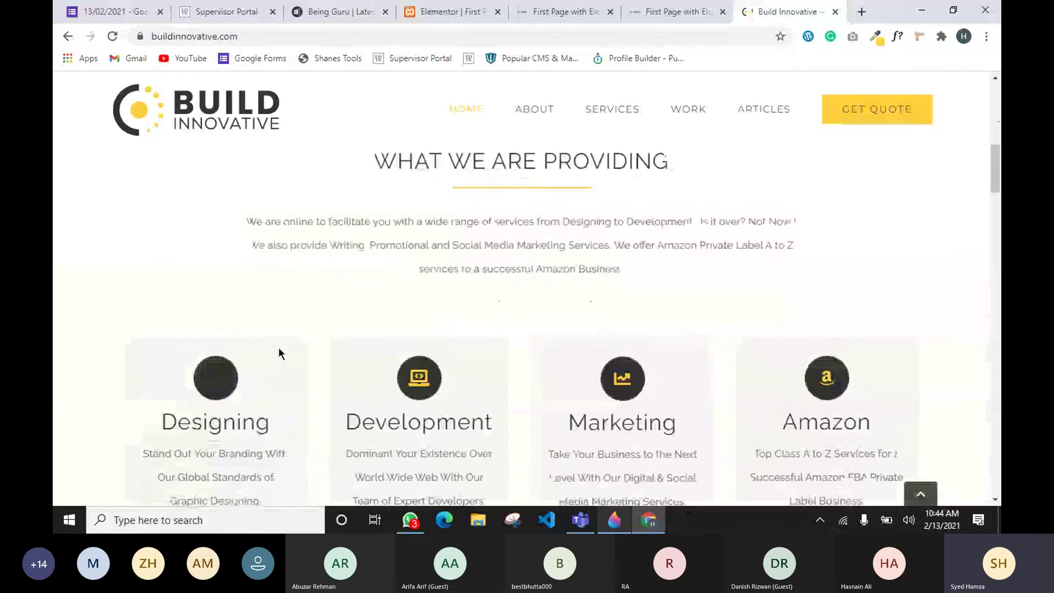
pyautogui.scroll(4, 296, 278)
pyautogui.scroll(-4, 716, 447)
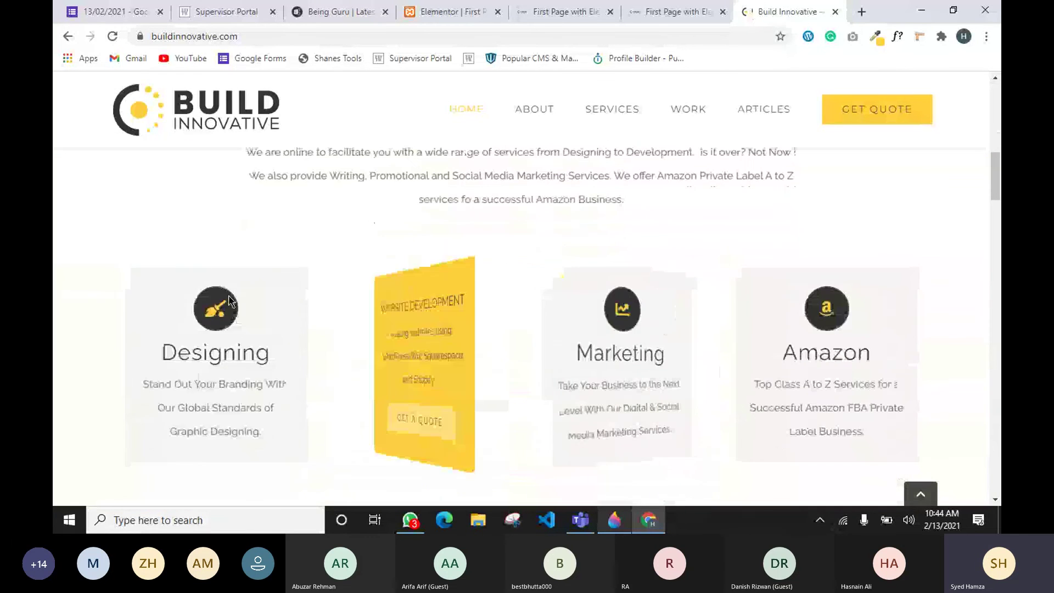
pyautogui.scroll(-3, 526, 333)
pyautogui.scroll(3, 253, 304)
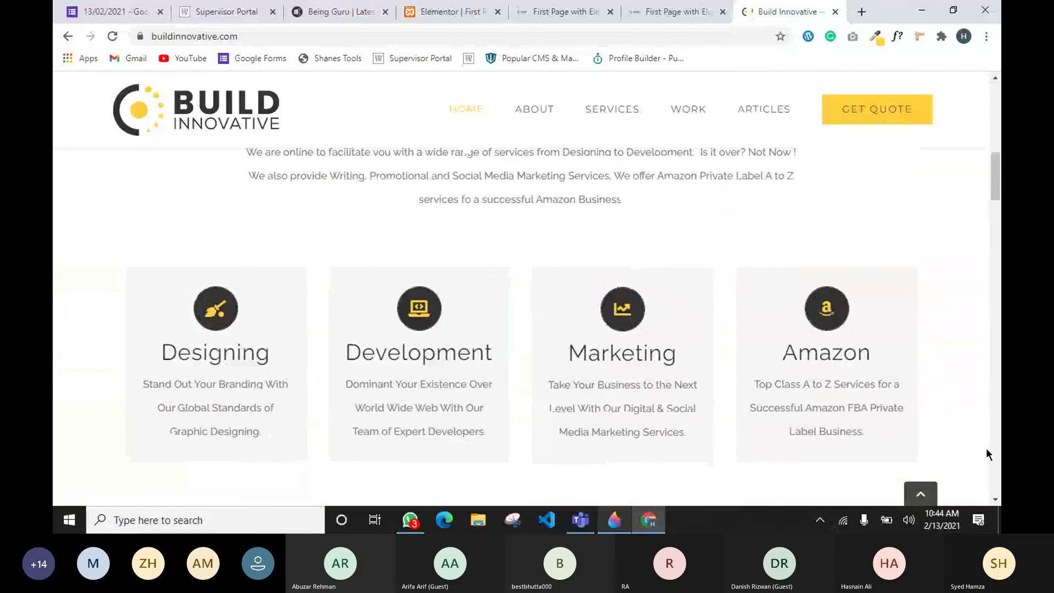
pyautogui.scroll(-5, 889, 383)
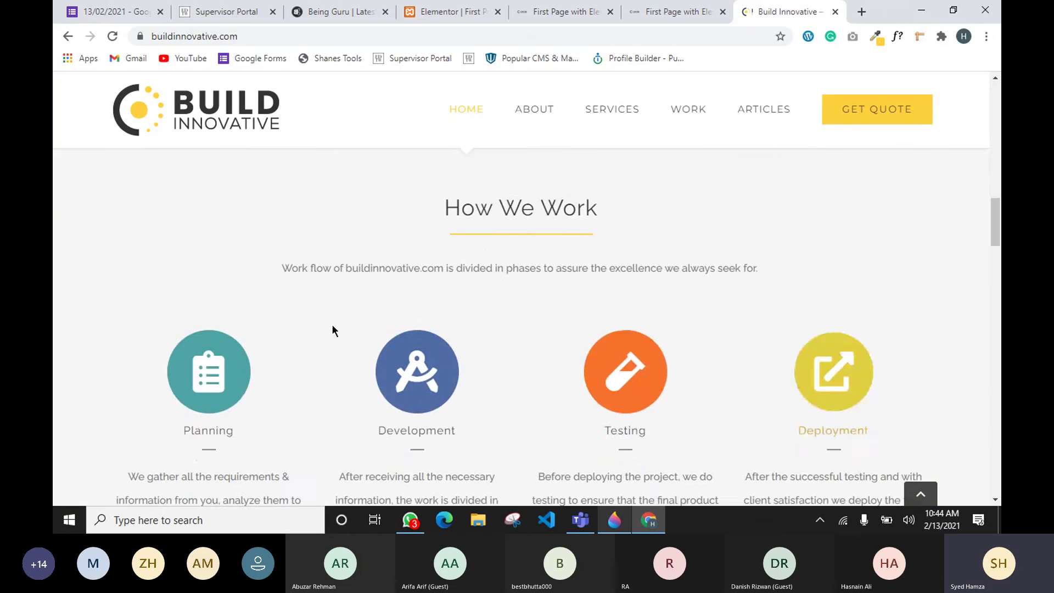
pyautogui.scroll(-2, 828, 435)
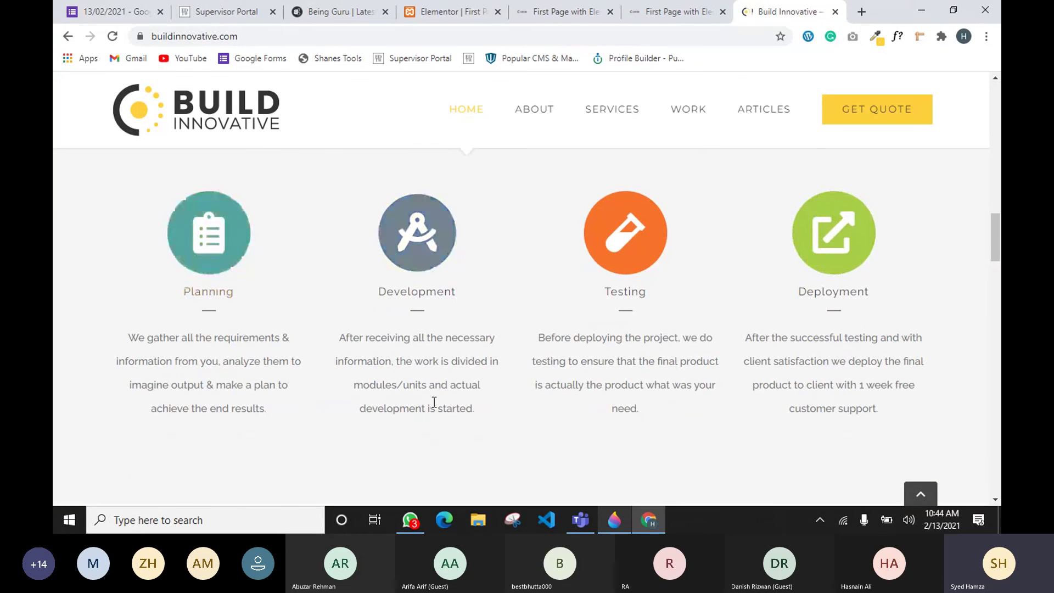
# Switch to the browser tab with the Elementor editor for the First Page.
pyautogui.click(448, 8)
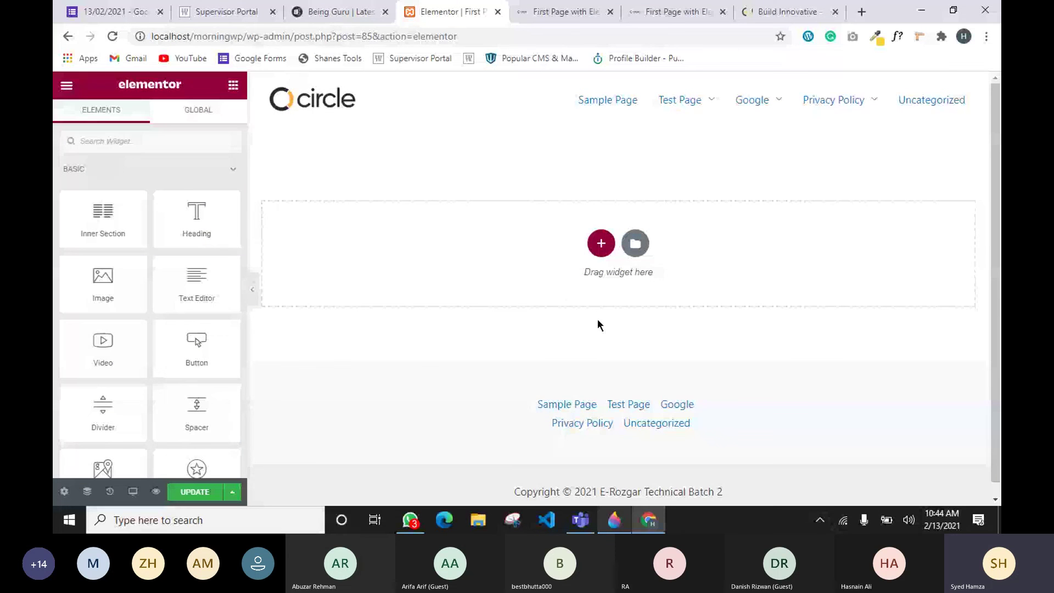
# Add a section with four equal columns to view its column settings, and delete the whole section.
pyautogui.click(600, 244)
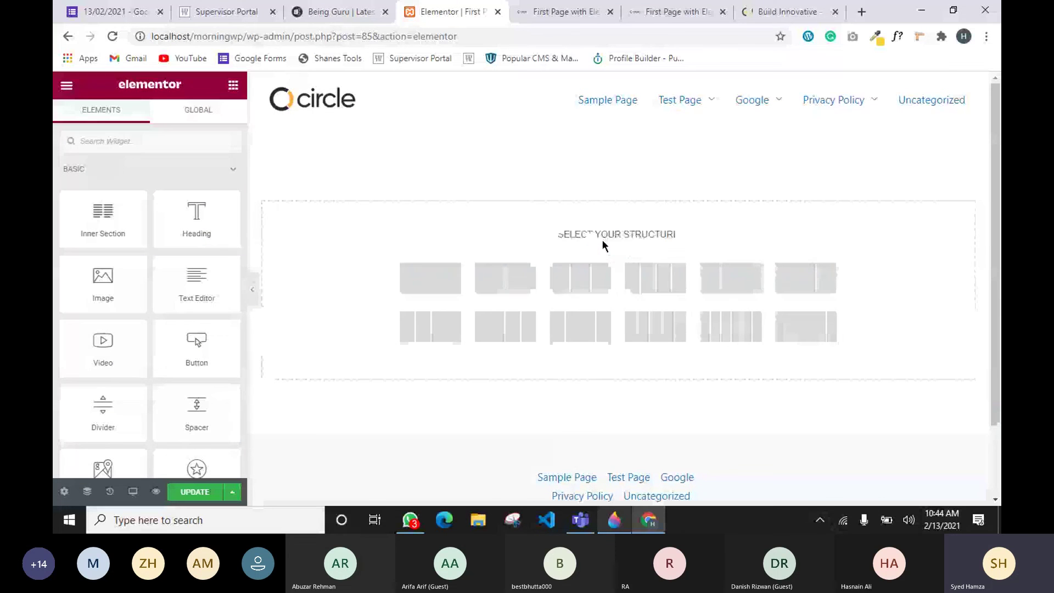
pyautogui.click(655, 278)
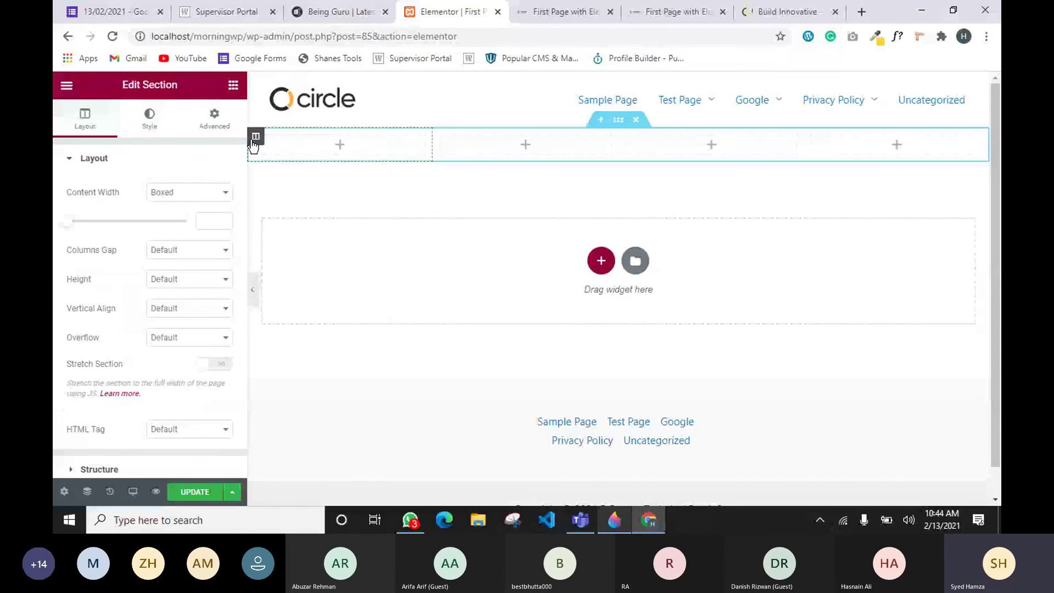
pyautogui.rightClick(254, 141)
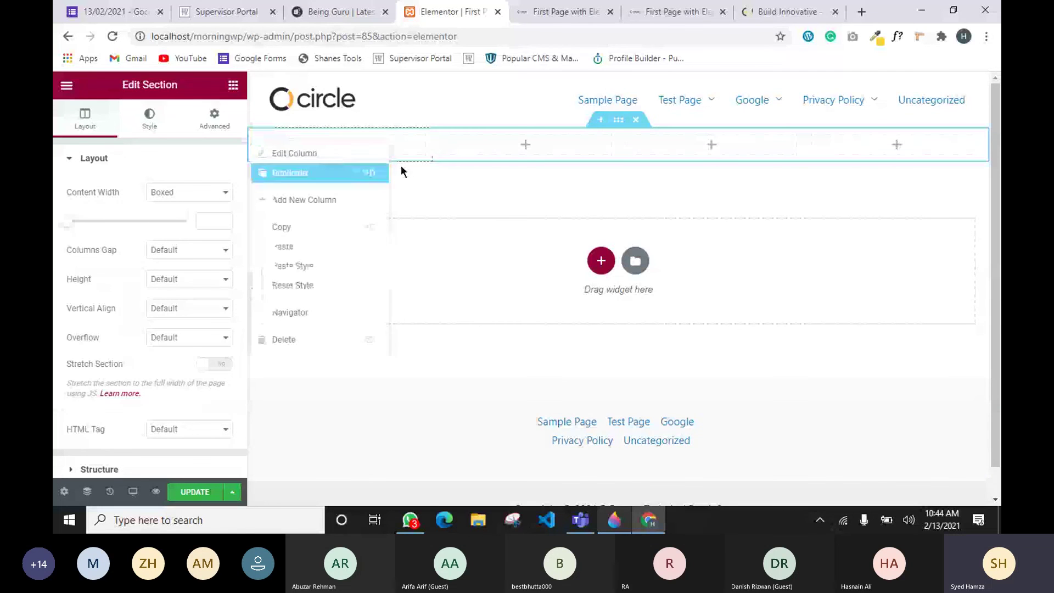
pyautogui.click(441, 138)
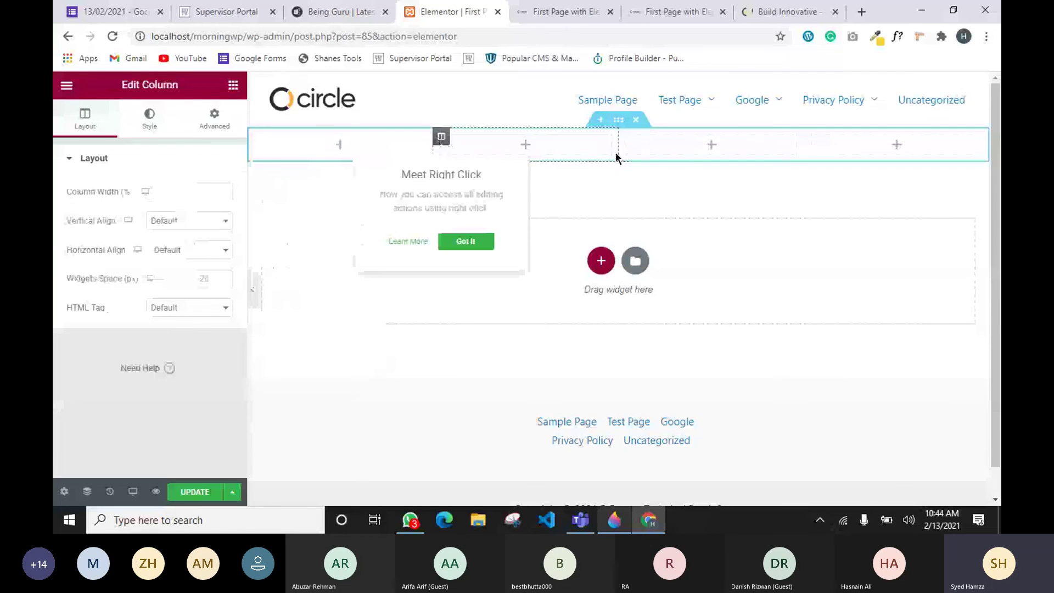
pyautogui.click(627, 137)
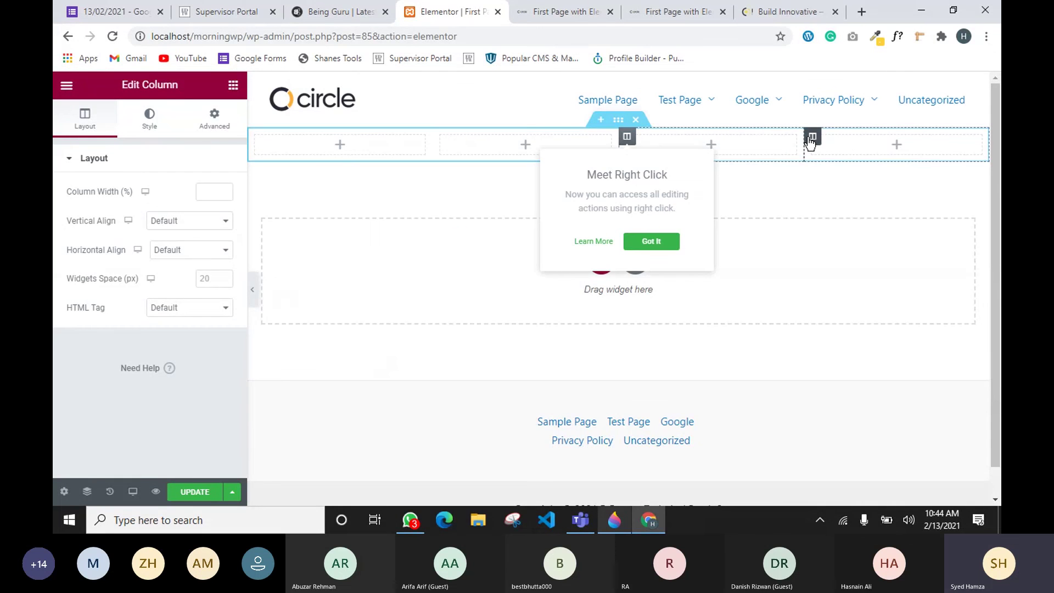
pyautogui.click(797, 190)
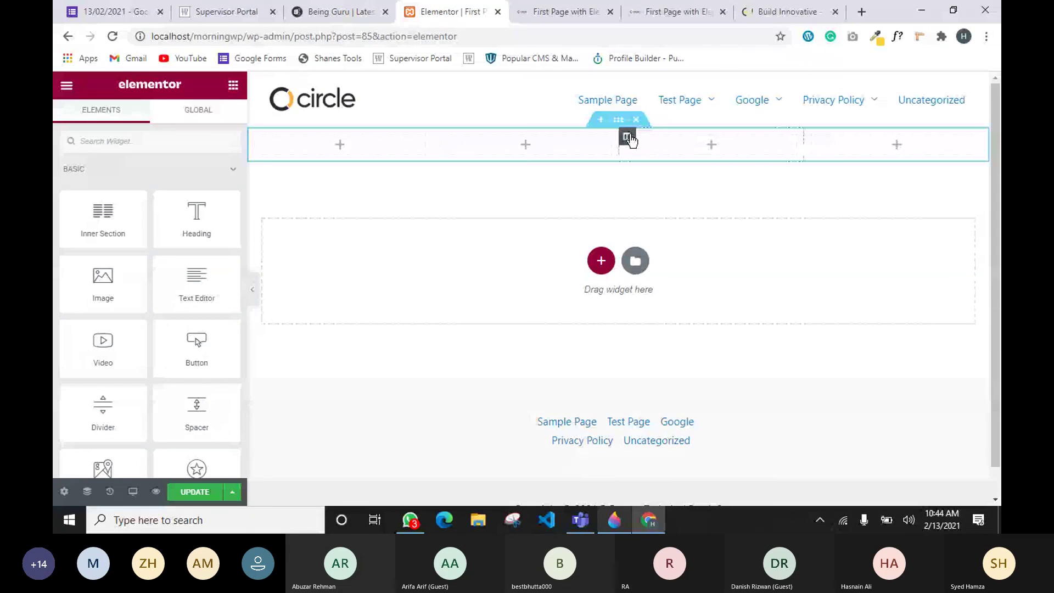
pyautogui.click(635, 120)
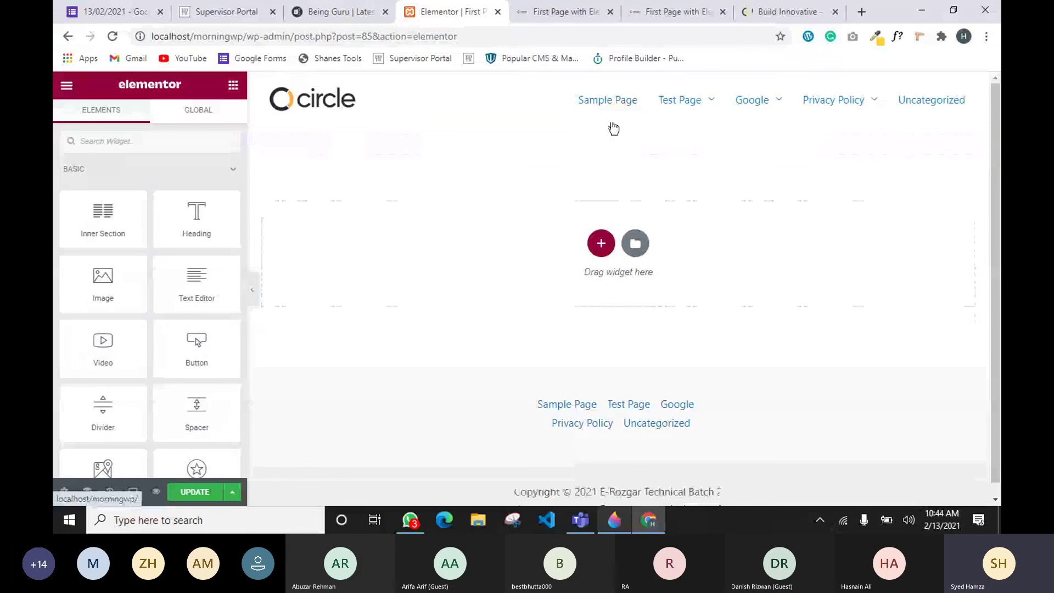
# Insert a single-column section on the empty page and open its section settings.
pyautogui.click(600, 244)
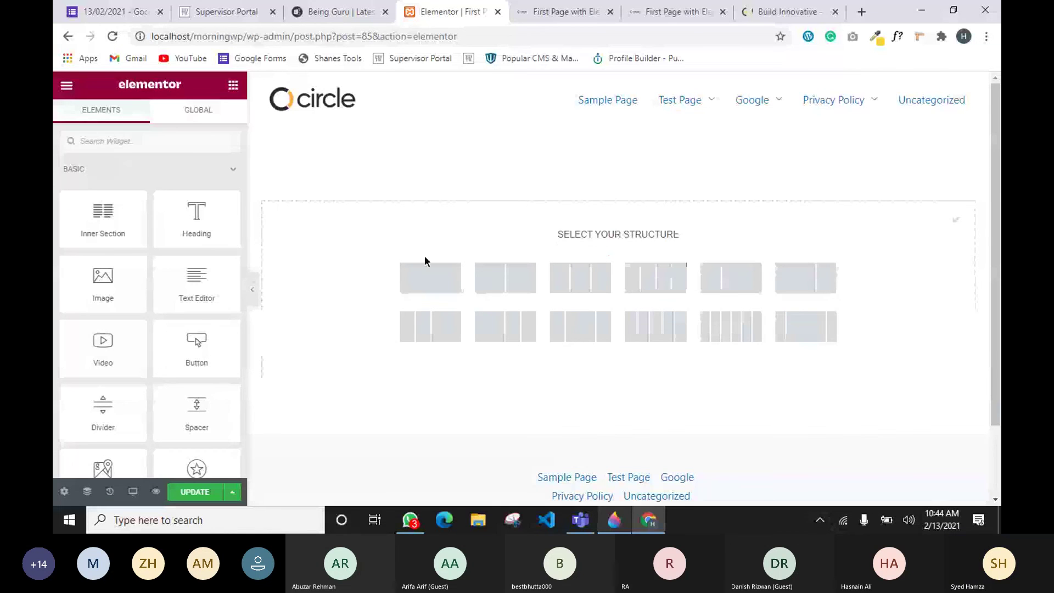
pyautogui.click(403, 272)
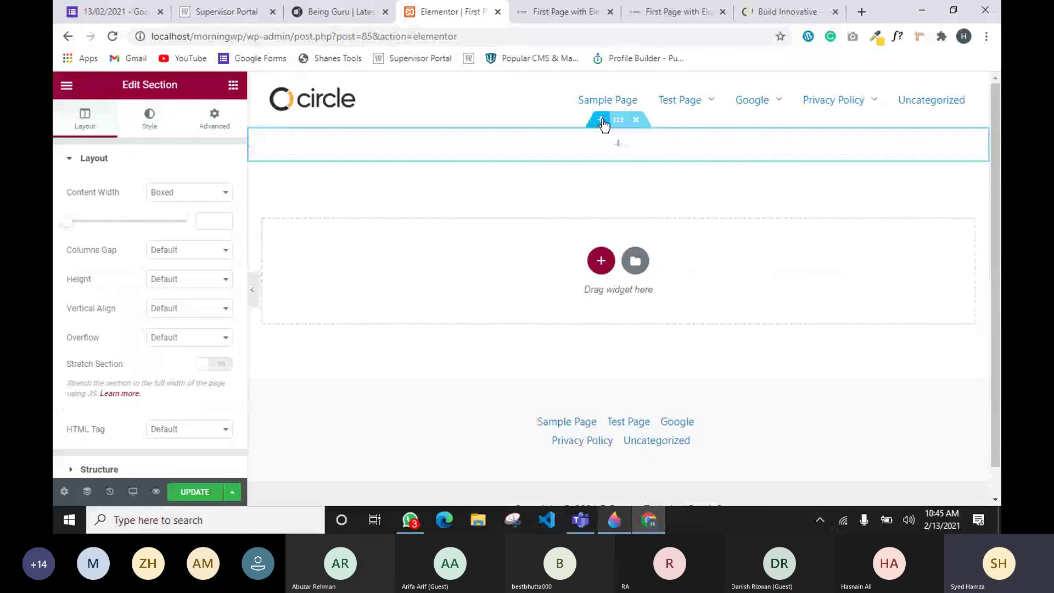
pyautogui.click(602, 123)
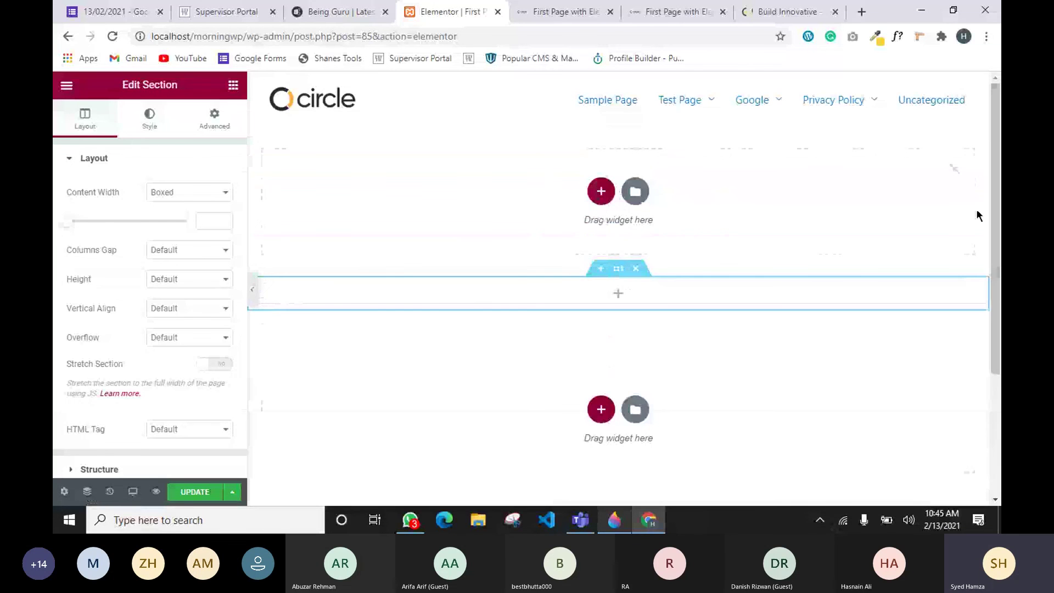
pyautogui.click(954, 170)
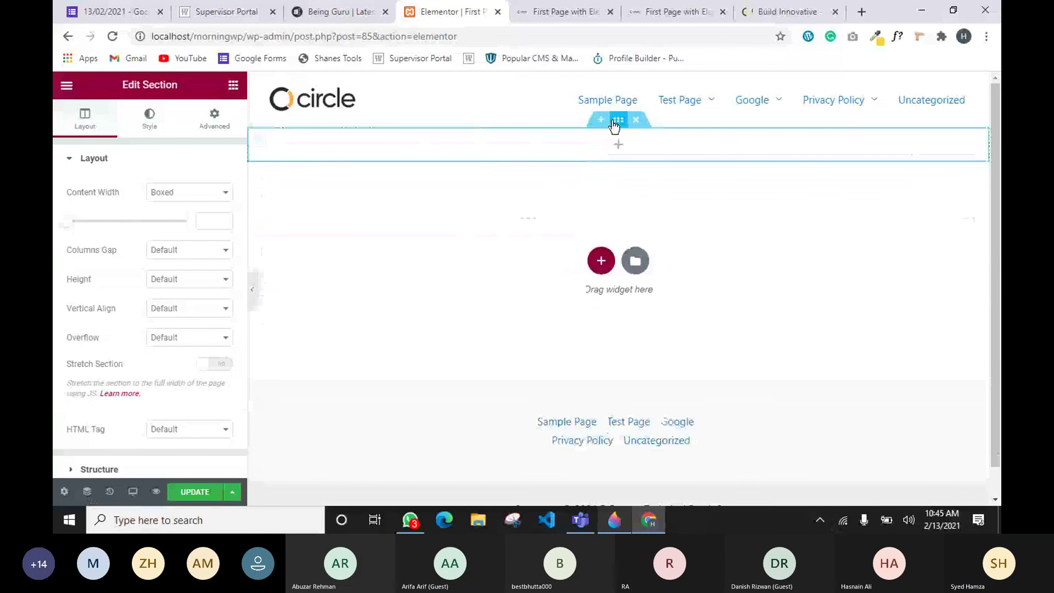
pyautogui.moveTo(616, 121); pyautogui.dragTo(611, 148)
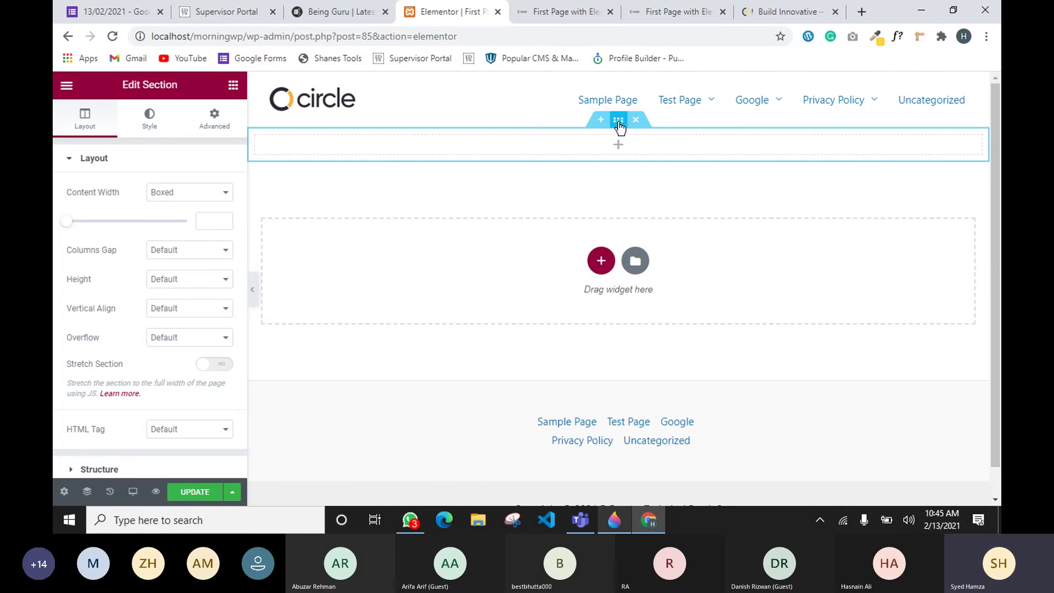
pyautogui.click(619, 121)
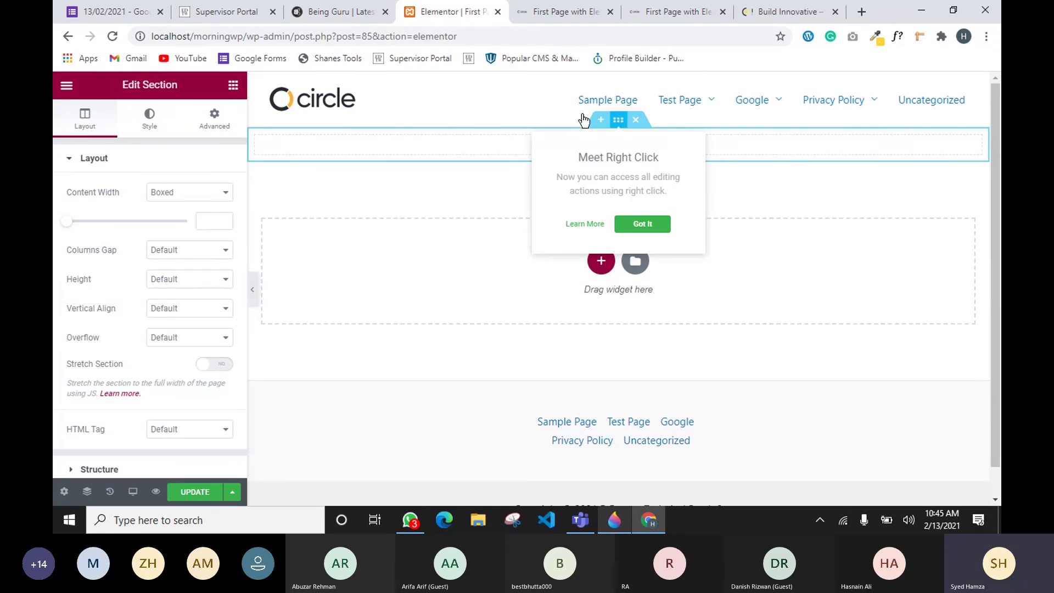
# Examine the section's style, advanced and layout settings.
pyautogui.moveTo(157, 84); pyautogui.dragTo(183, 89)
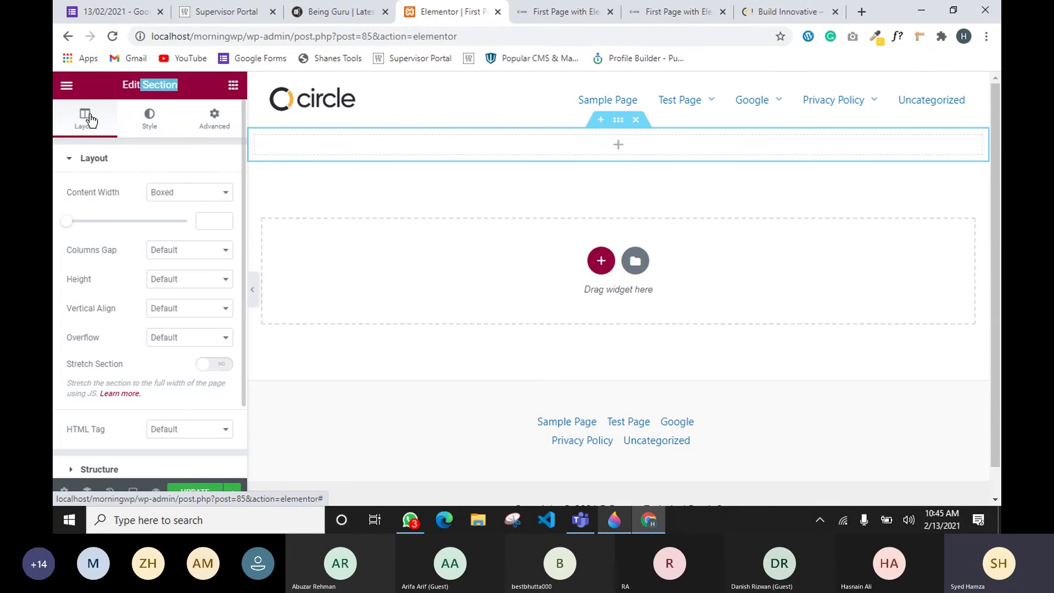
pyautogui.click(152, 126)
pyautogui.click(215, 124)
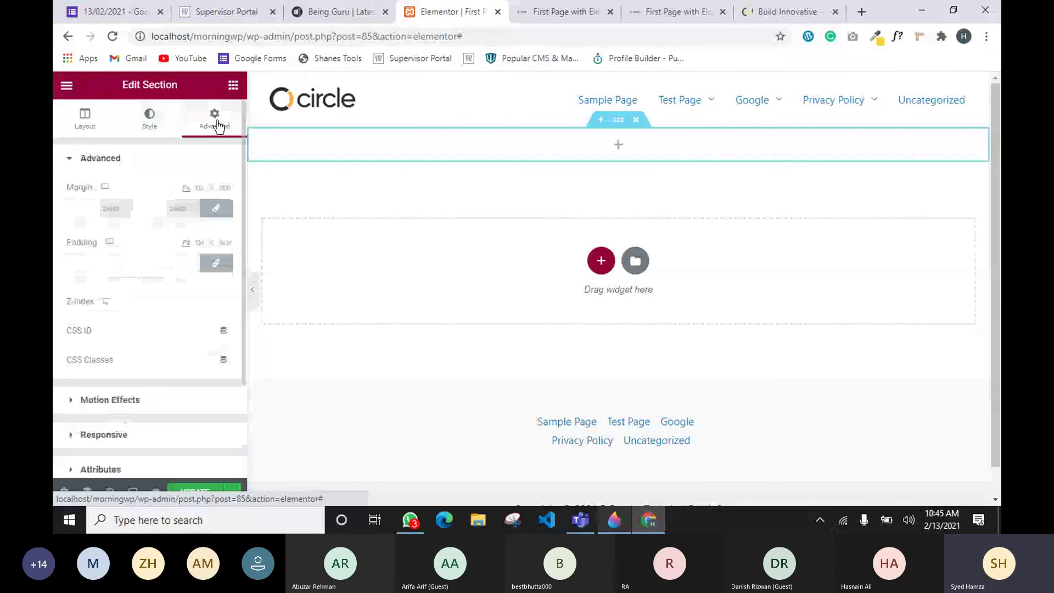
pyautogui.click(93, 120)
pyautogui.click(139, 124)
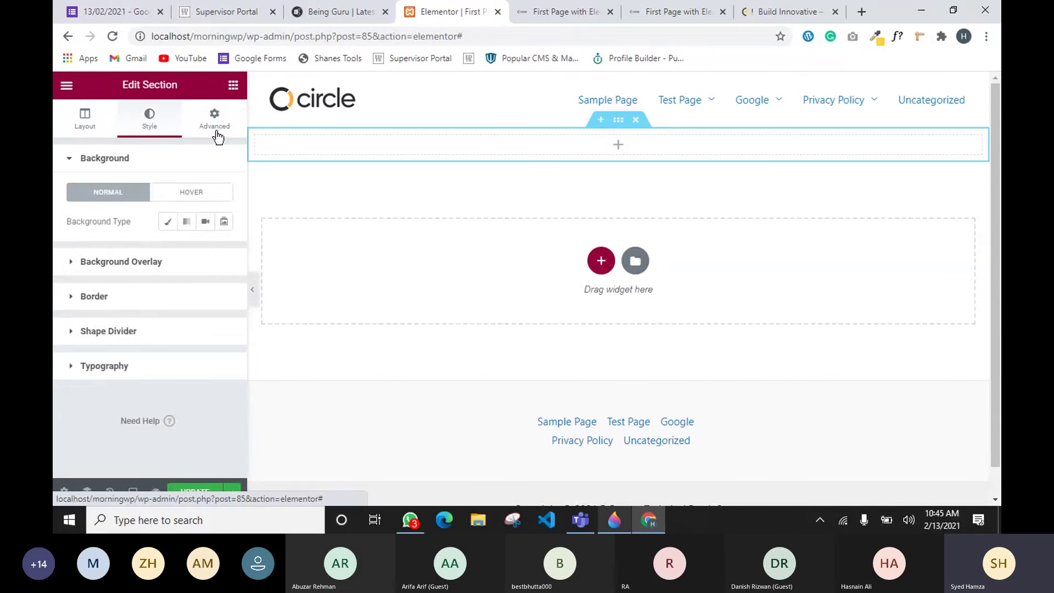
pyautogui.click(216, 135)
pyautogui.click(84, 119)
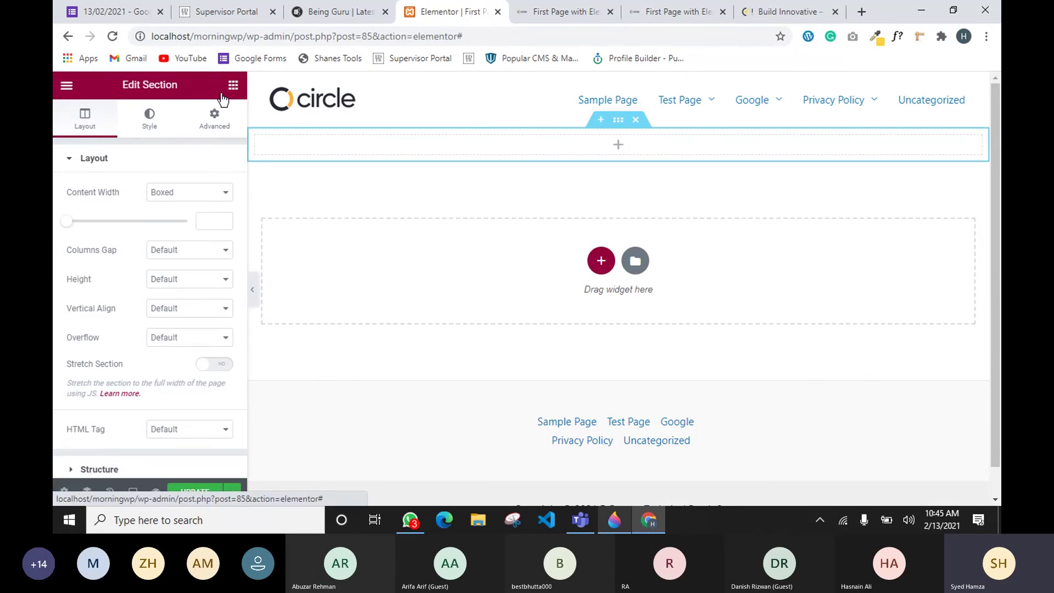
# Place a Heading widget inside the single-column section.
pyautogui.click(232, 87)
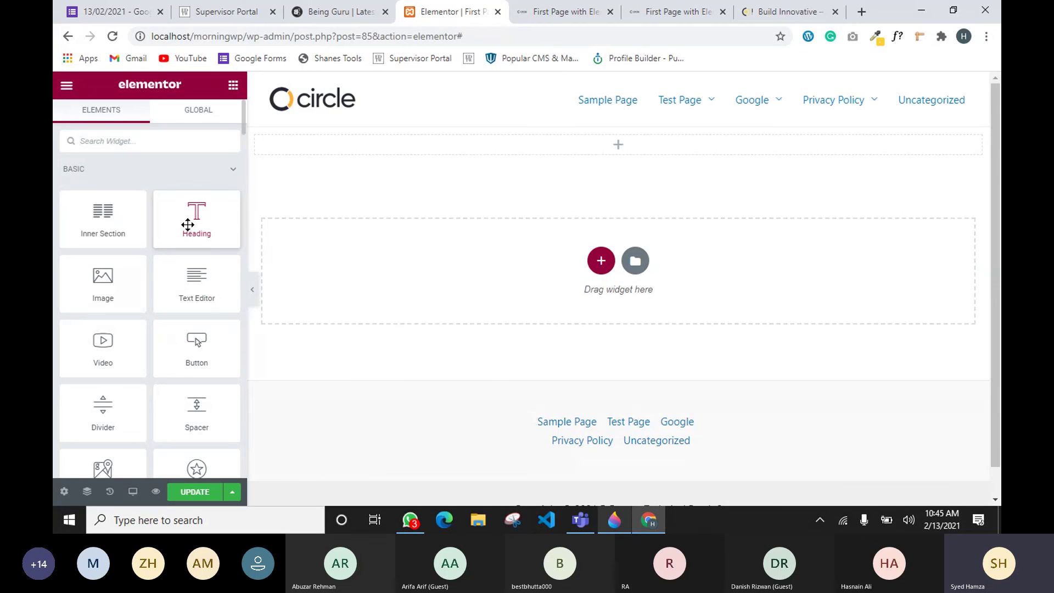
pyautogui.moveTo(187, 225); pyautogui.dragTo(561, 148)
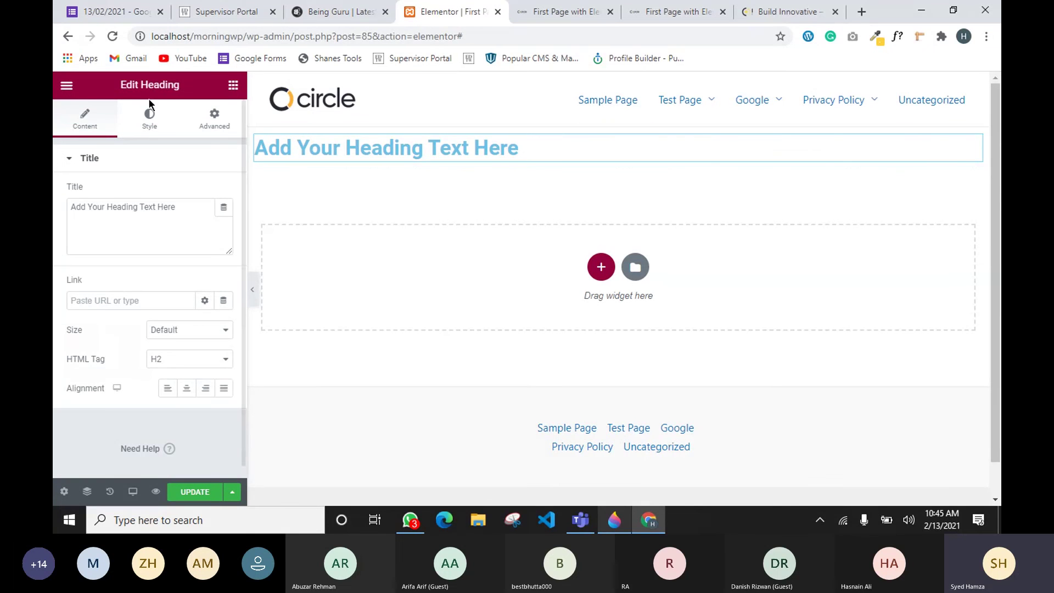
pyautogui.moveTo(141, 85); pyautogui.dragTo(166, 85)
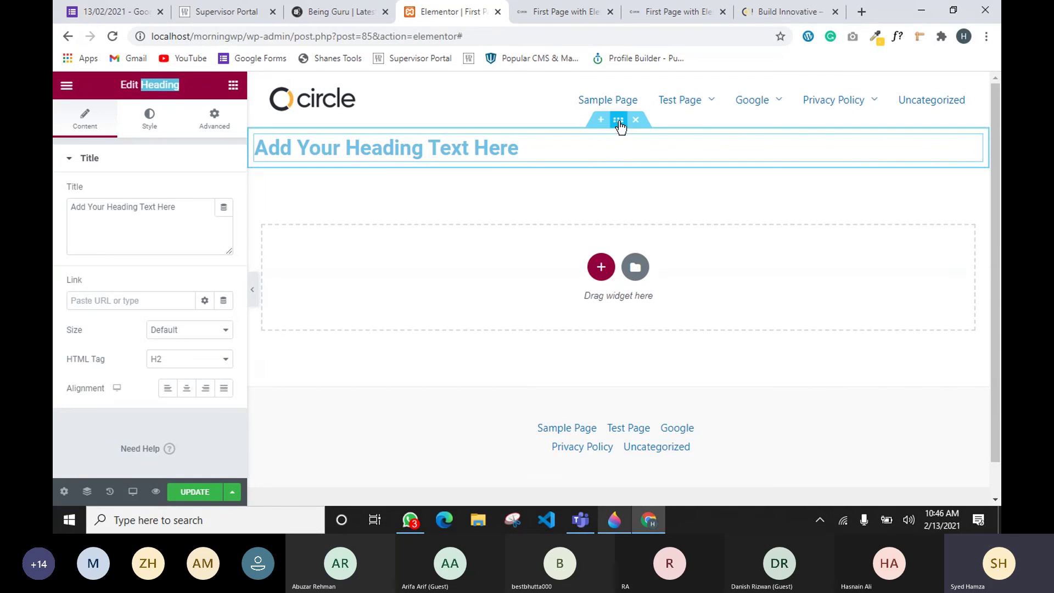
# Compare the section's settings with the heading's settings by selecting each of them in turn.
pyautogui.click(619, 122)
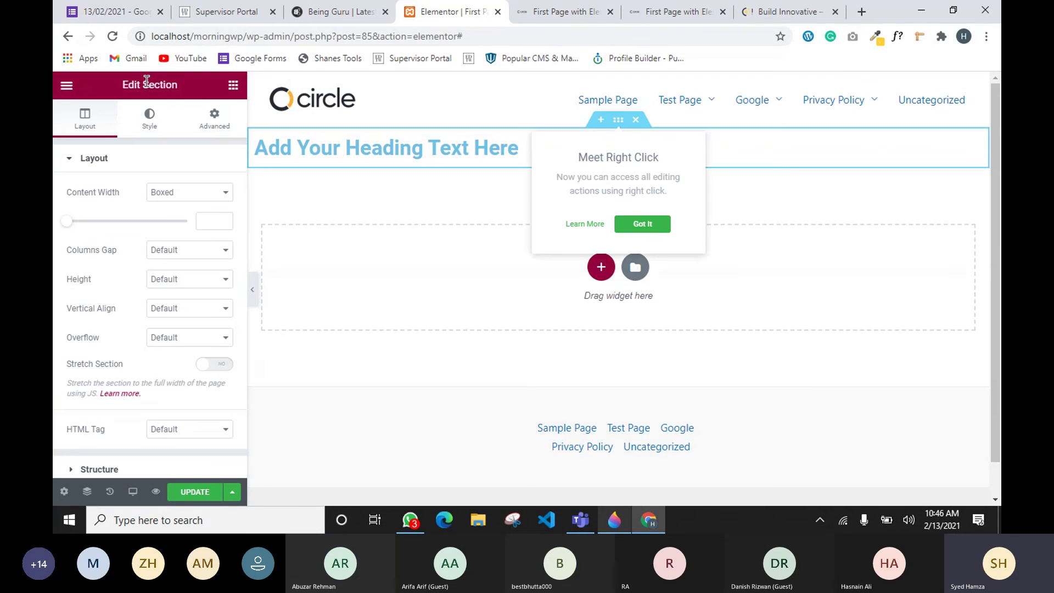
pyautogui.moveTo(154, 83); pyautogui.dragTo(174, 83)
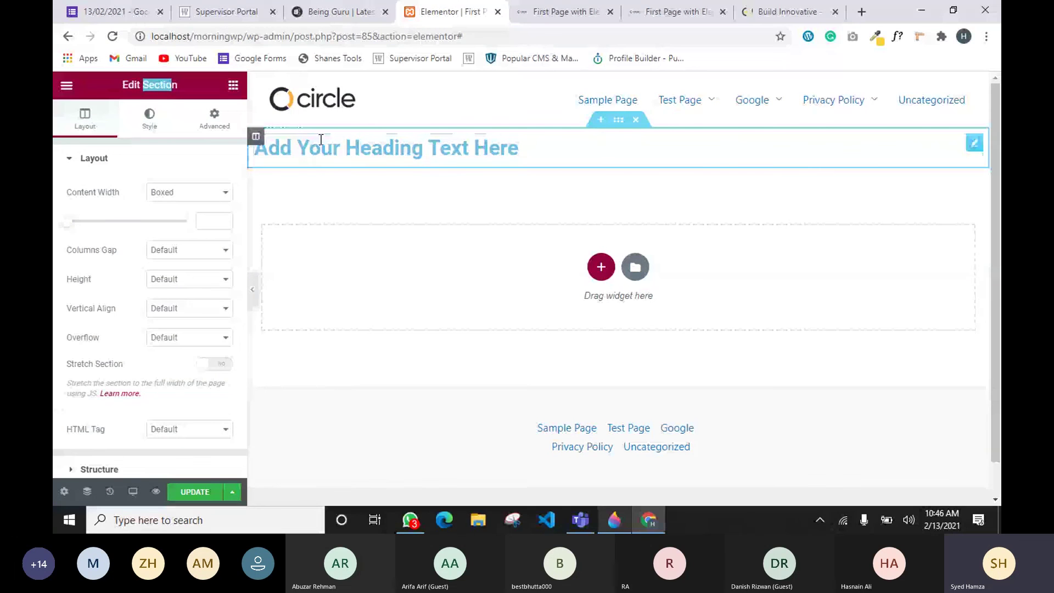
pyautogui.click(974, 145)
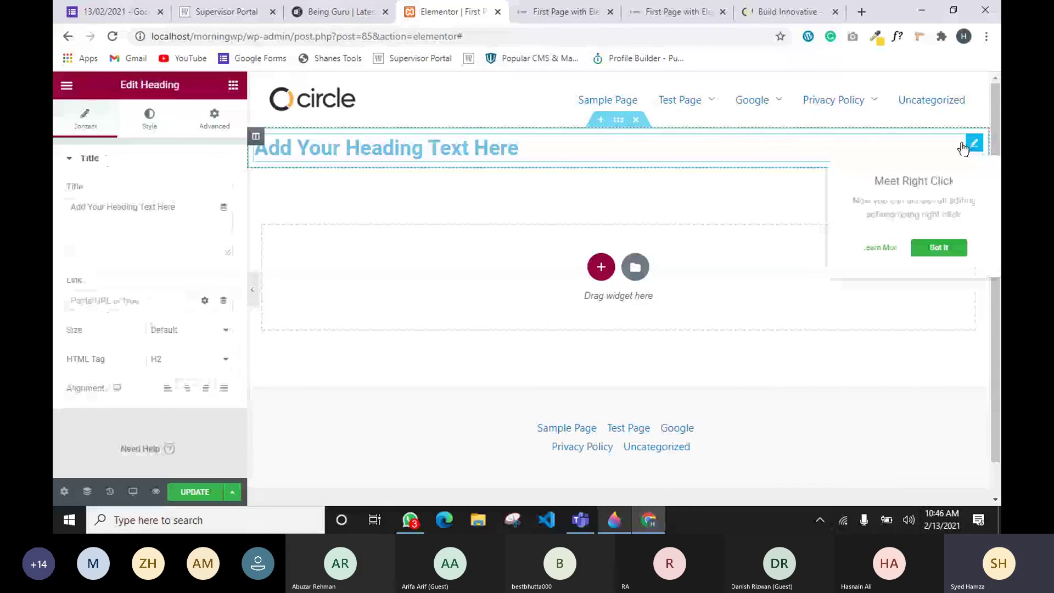
pyautogui.click(332, 208)
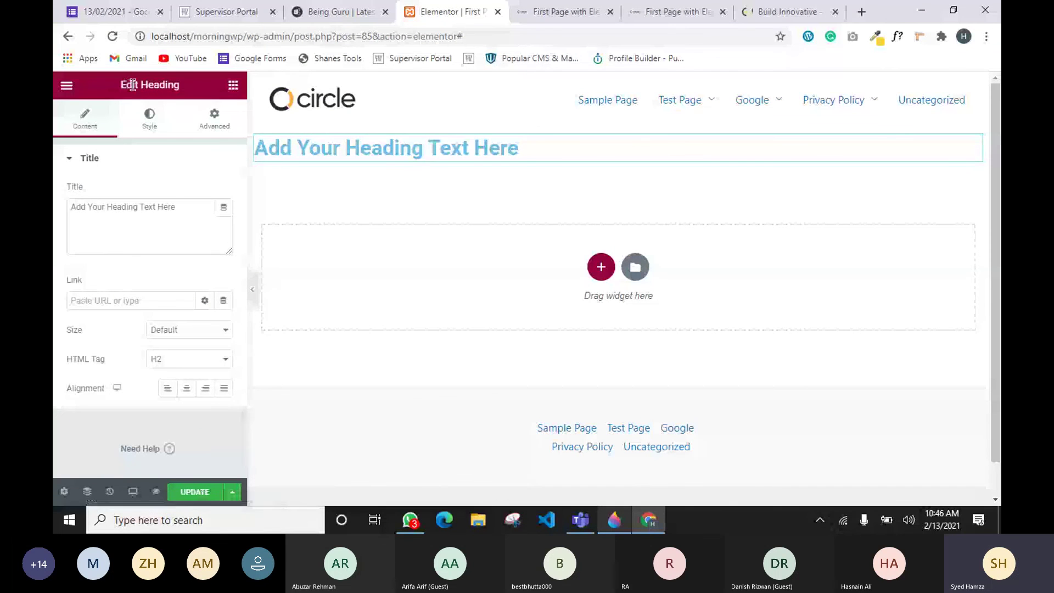
pyautogui.moveTo(188, 84); pyautogui.dragTo(188, 86)
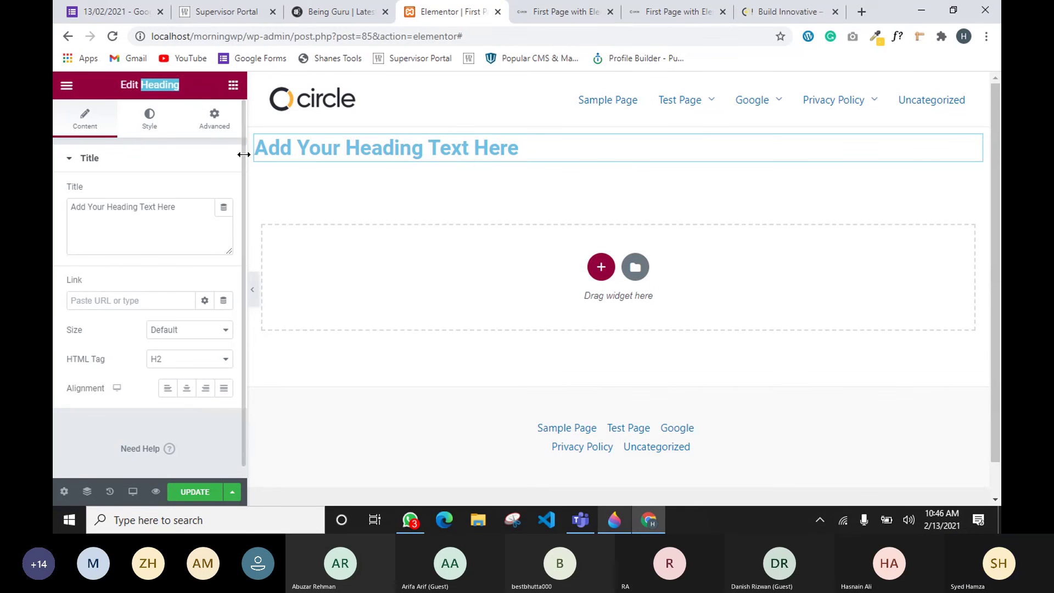
pyautogui.click(616, 121)
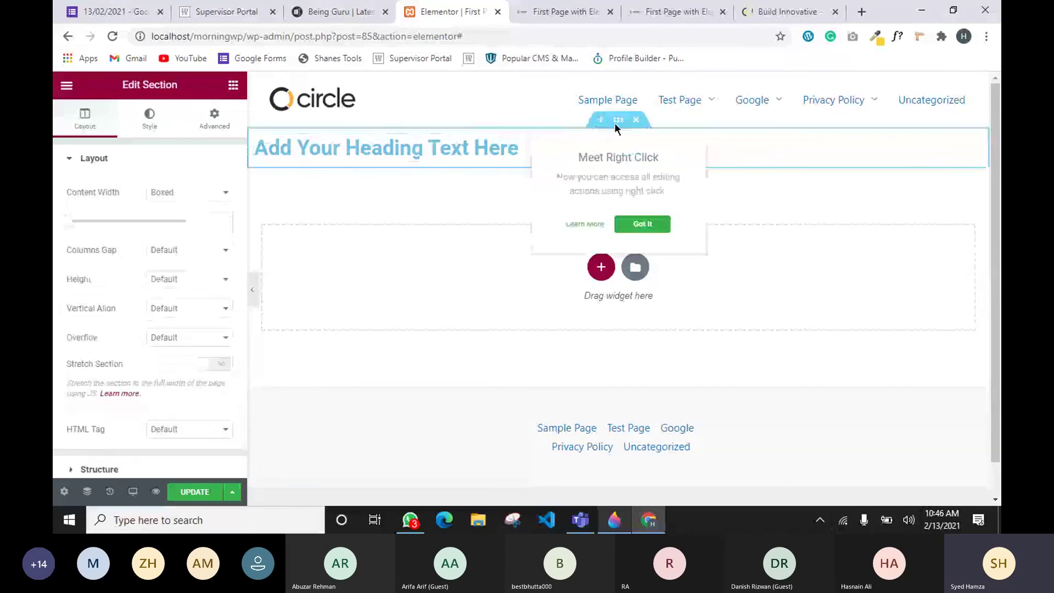
pyautogui.moveTo(143, 85); pyautogui.dragTo(174, 86)
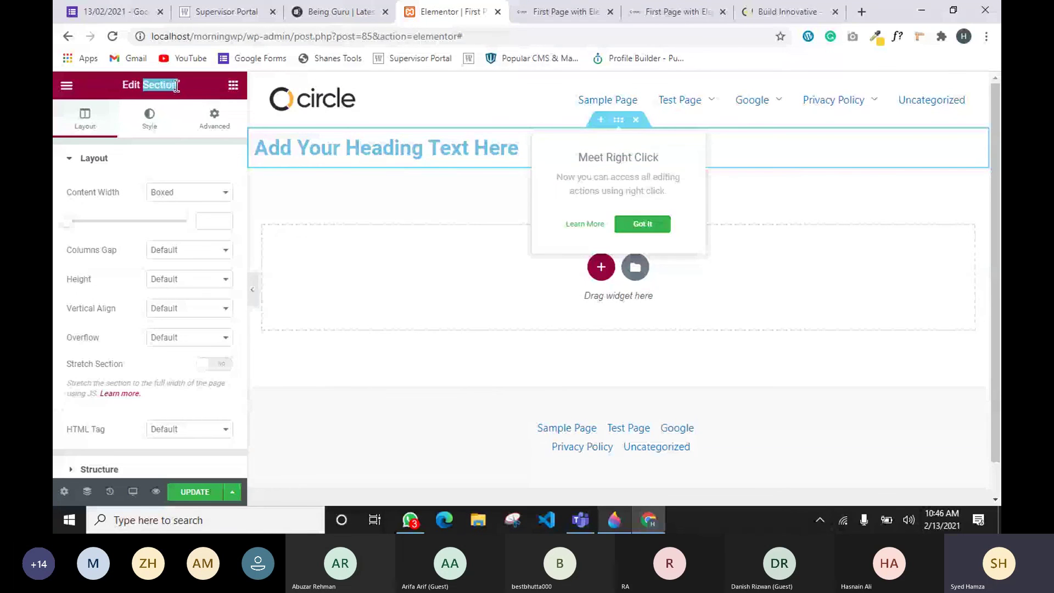
pyautogui.click(348, 148)
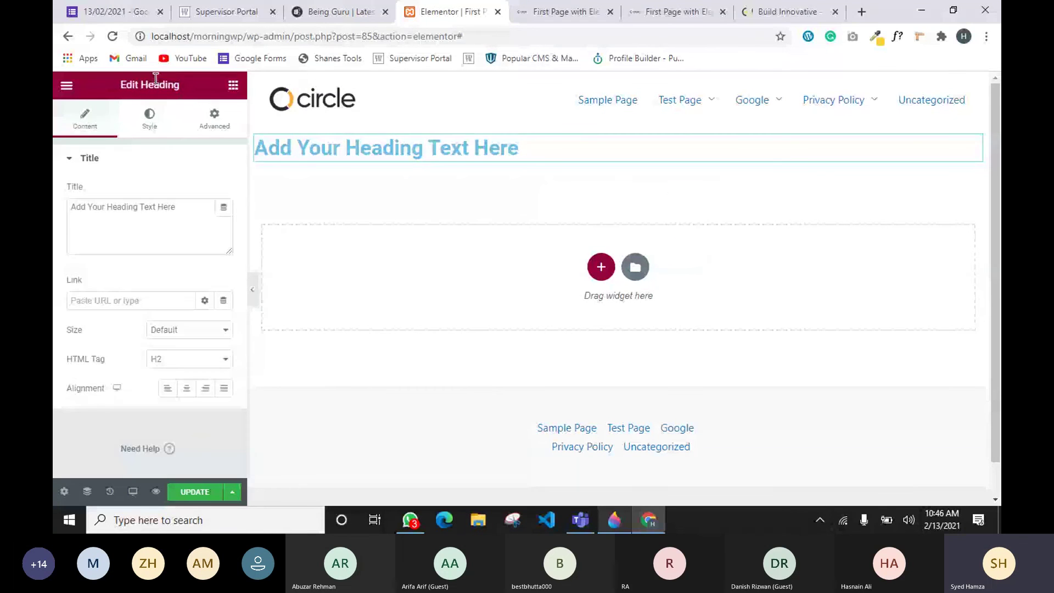
# Place an Image widget below the heading in the same section.
pyautogui.click(234, 85)
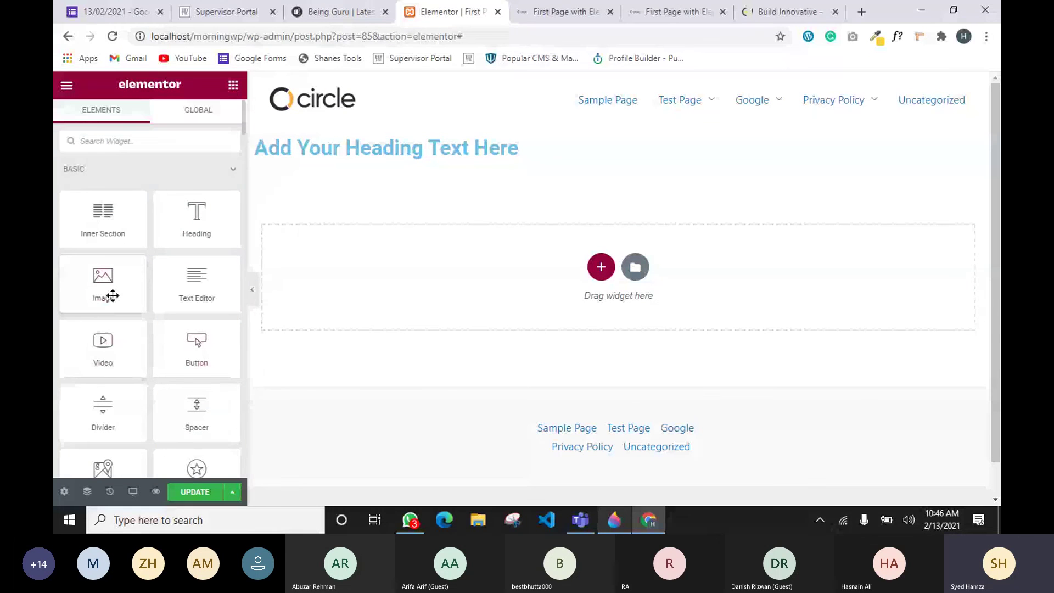
pyautogui.moveTo(106, 296); pyautogui.dragTo(490, 156)
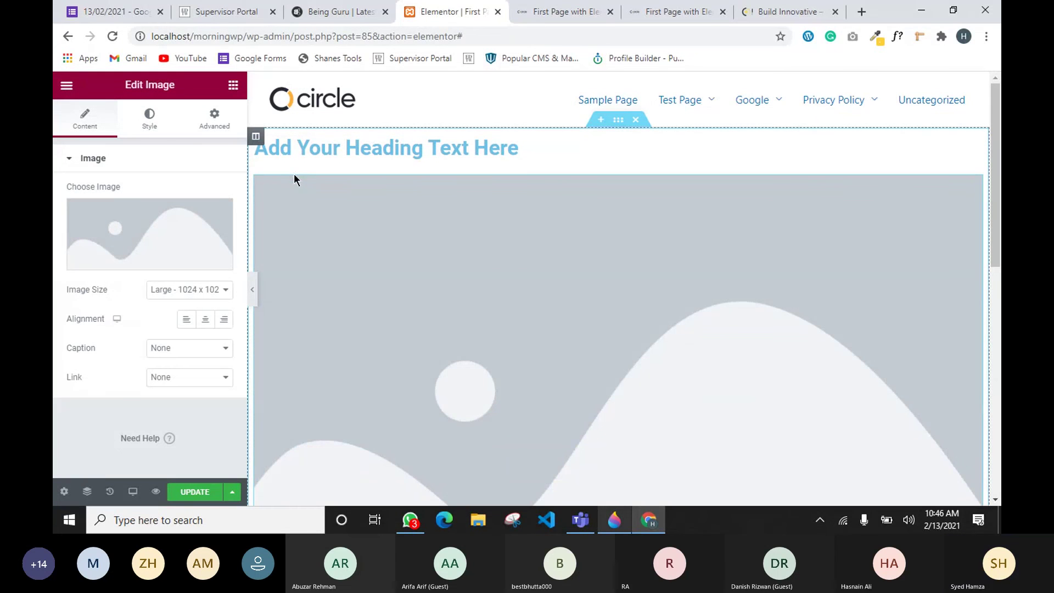
# Compare the section's settings with the image's settings and view the image's style options.
pyautogui.click(624, 123)
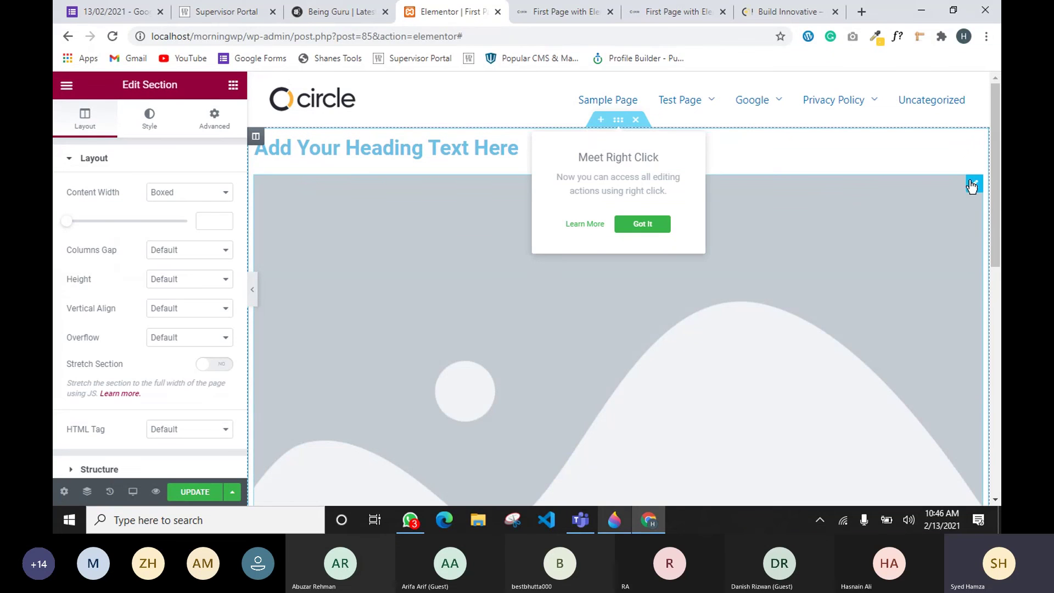
pyautogui.click(974, 185)
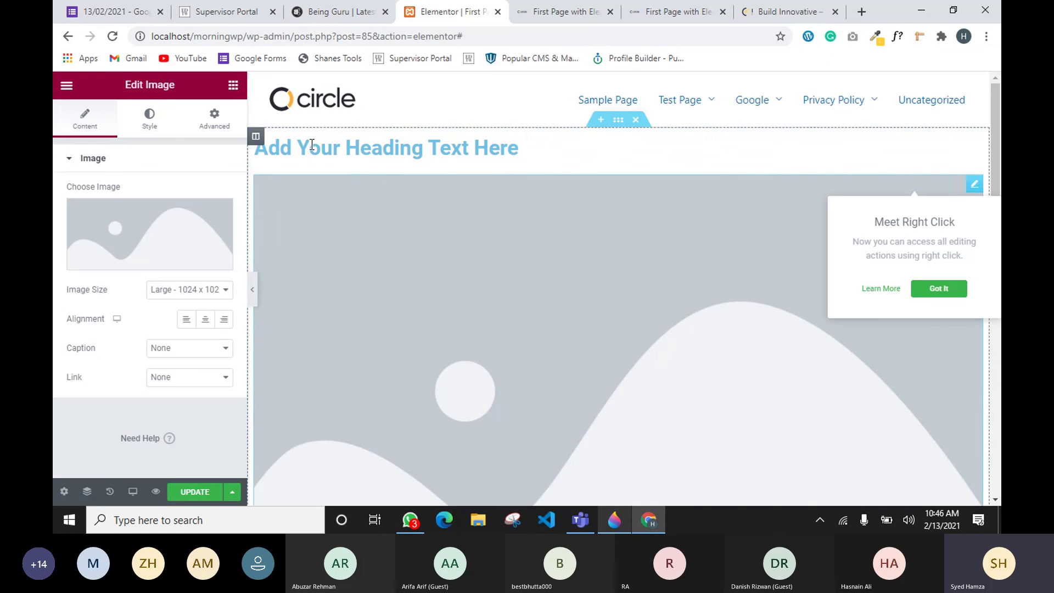
pyautogui.doubleClick(152, 84)
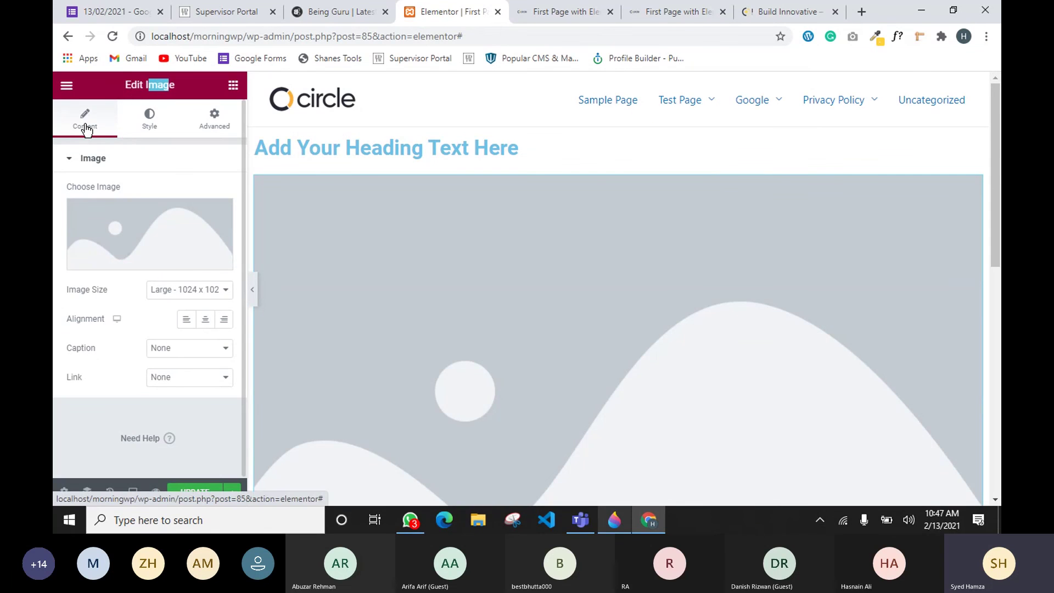
pyautogui.click(148, 124)
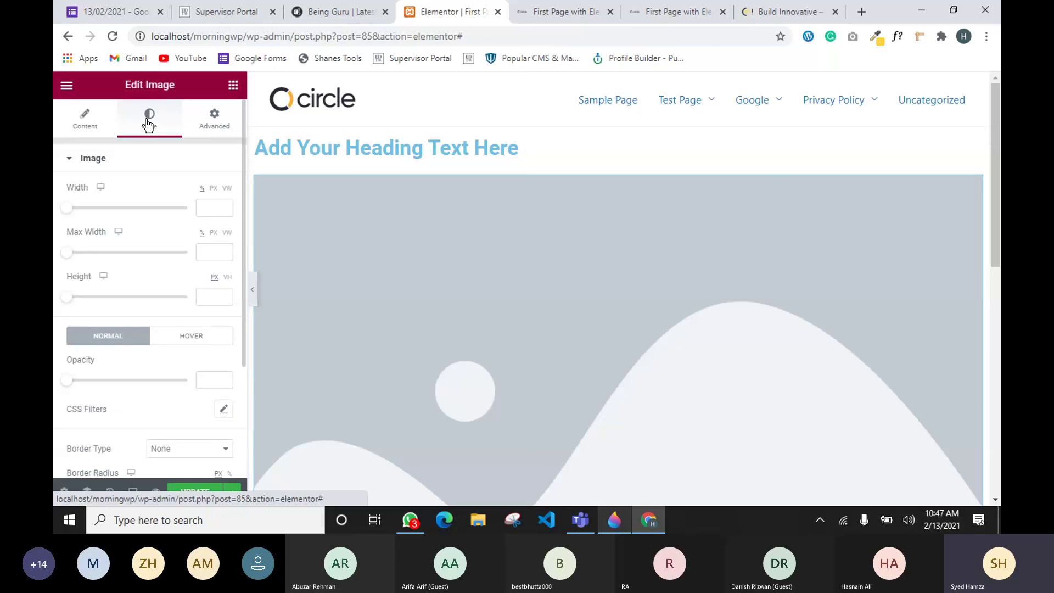
# View the image's advanced options and delete the Image widget from the section.
pyautogui.click(215, 130)
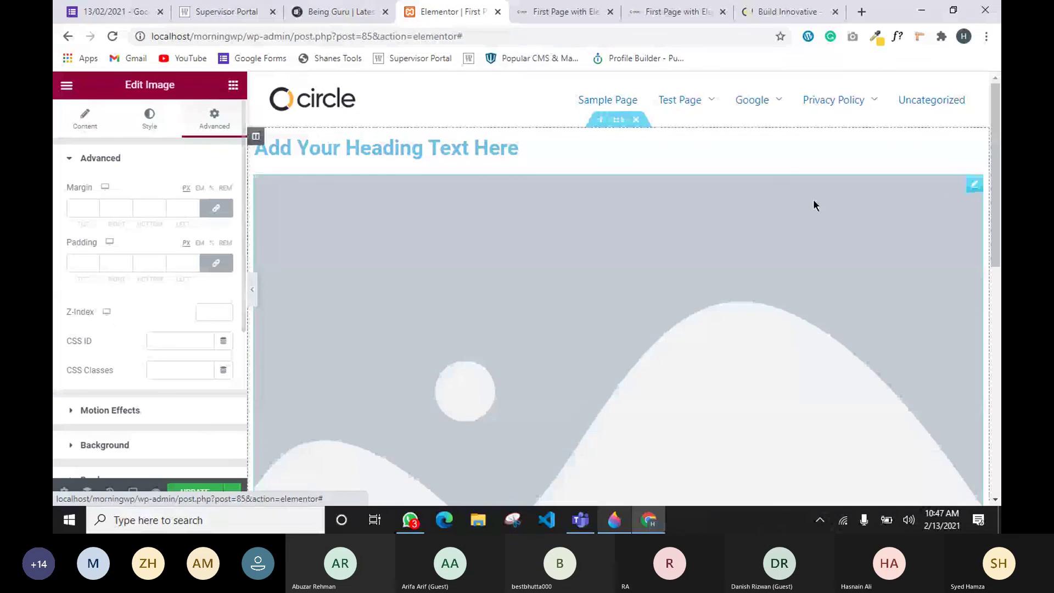
pyautogui.rightClick(977, 188)
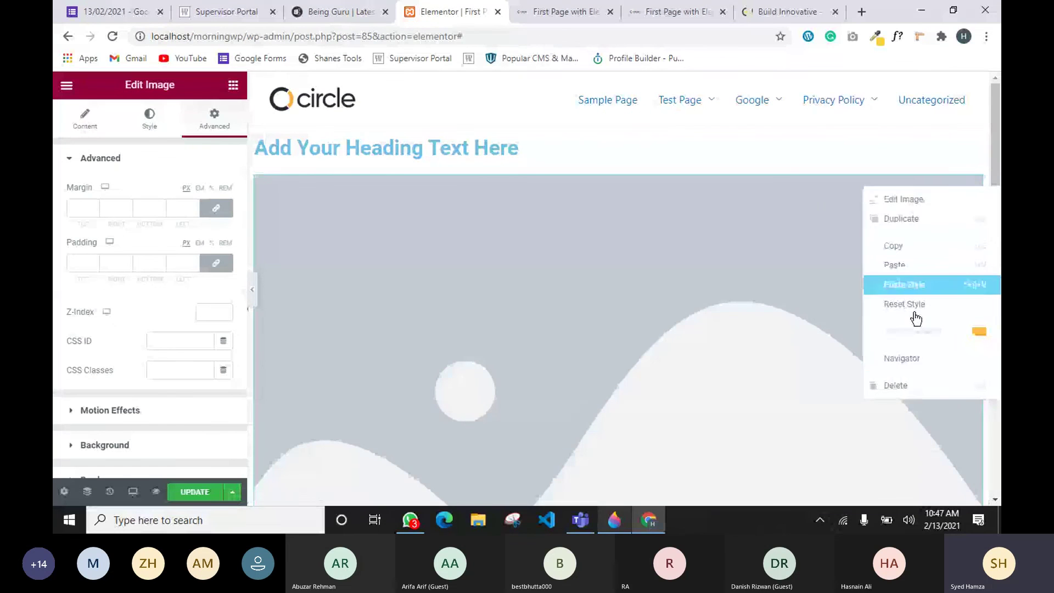
pyautogui.click(895, 387)
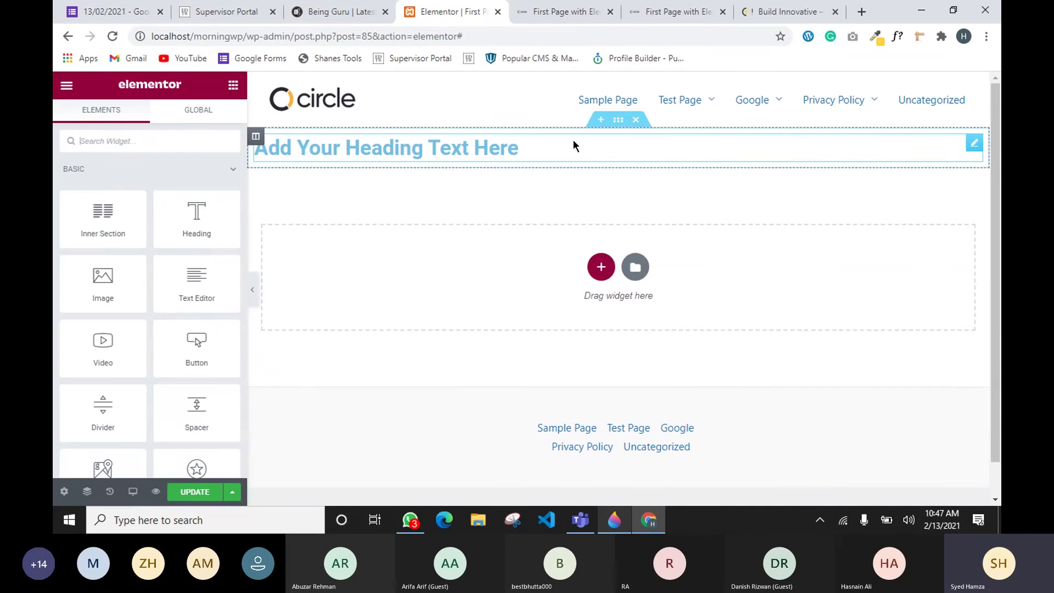
# Set the heading section's content width to Full Width and preview the page without the editor panel.
pyautogui.click(969, 144)
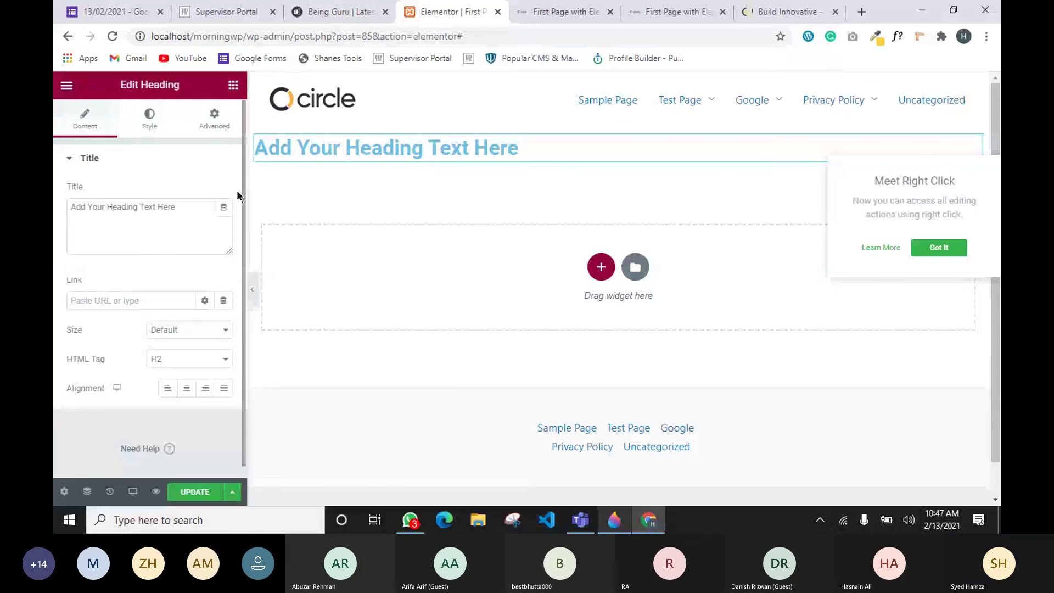
pyautogui.click(618, 120)
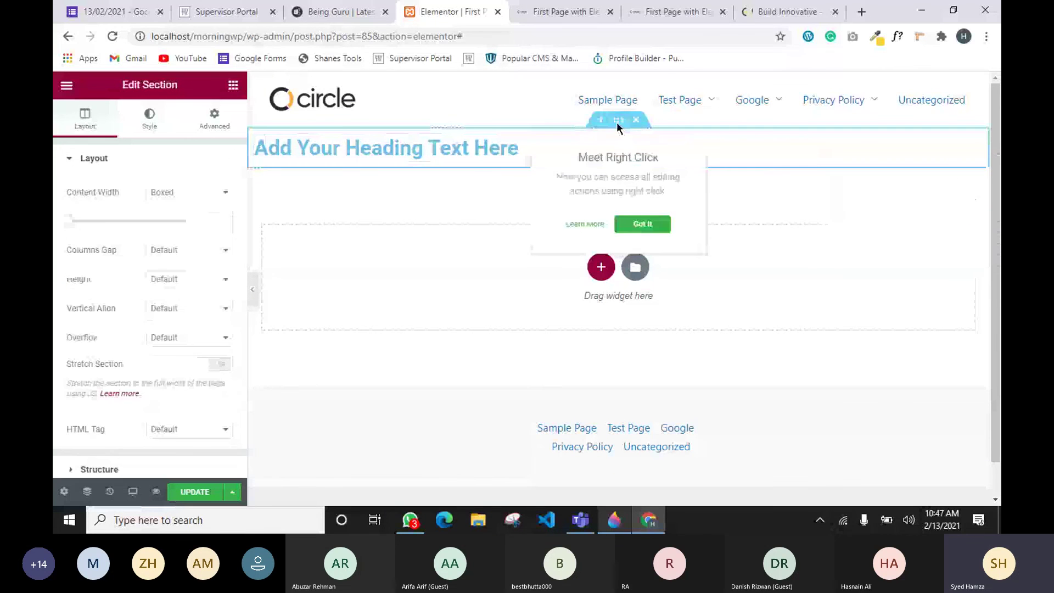
pyautogui.click(110, 158)
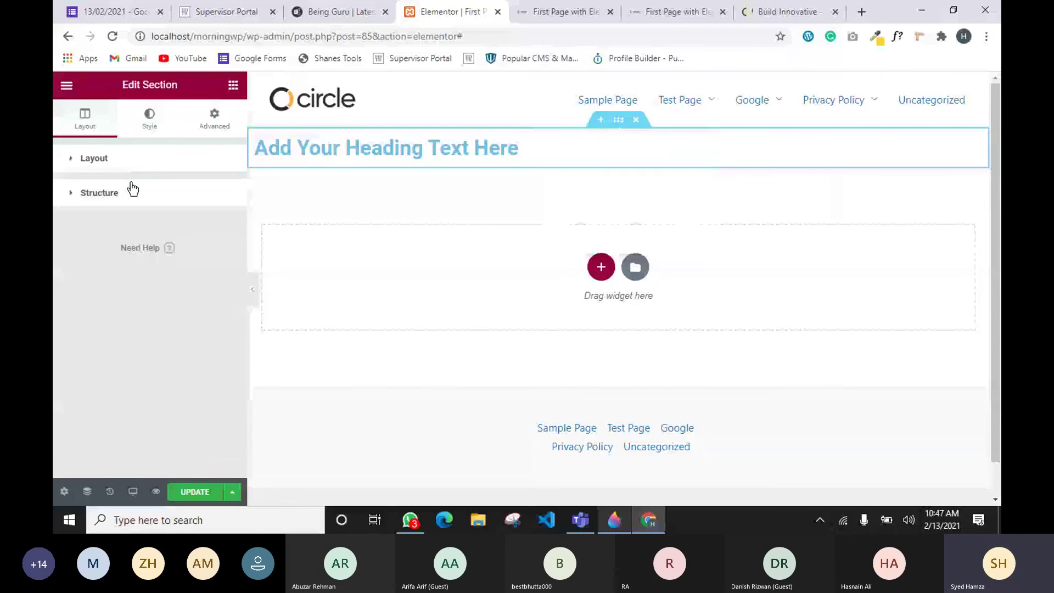
pyautogui.click(150, 166)
pyautogui.click(173, 194)
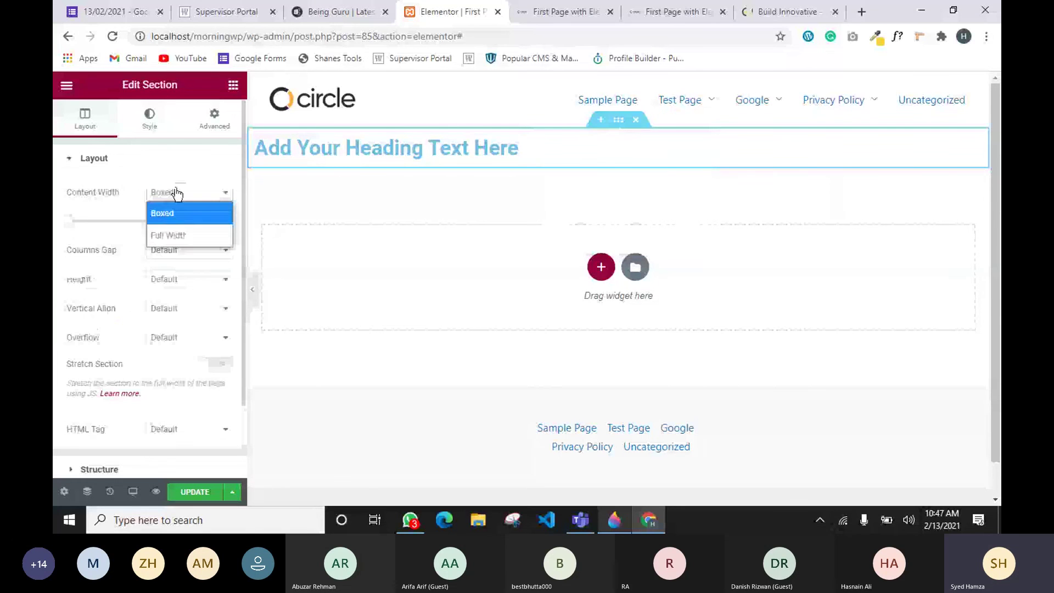
pyautogui.click(169, 236)
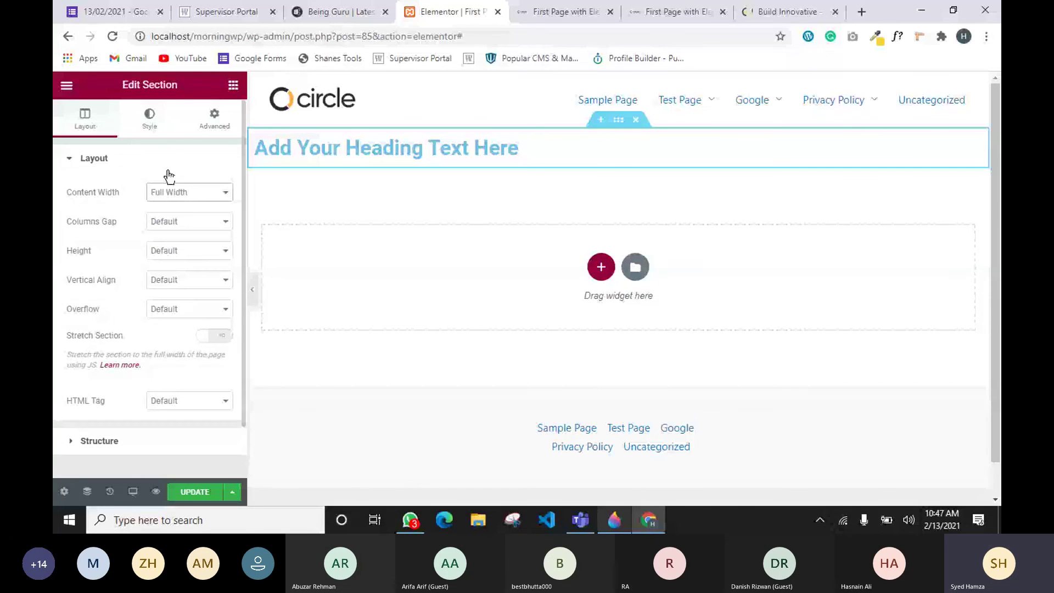
pyautogui.click(251, 289)
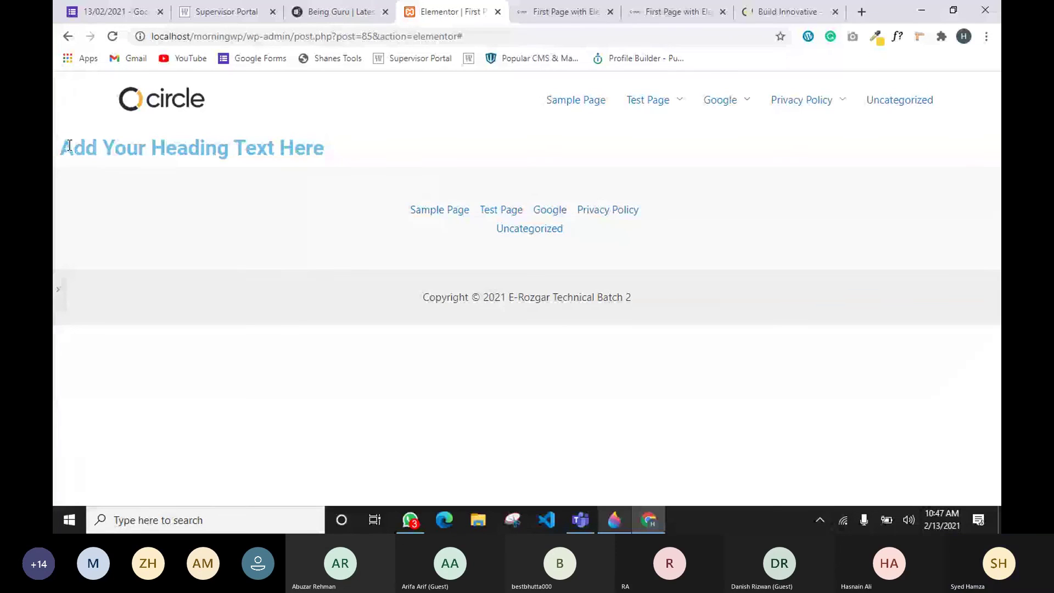
pyautogui.click(60, 295)
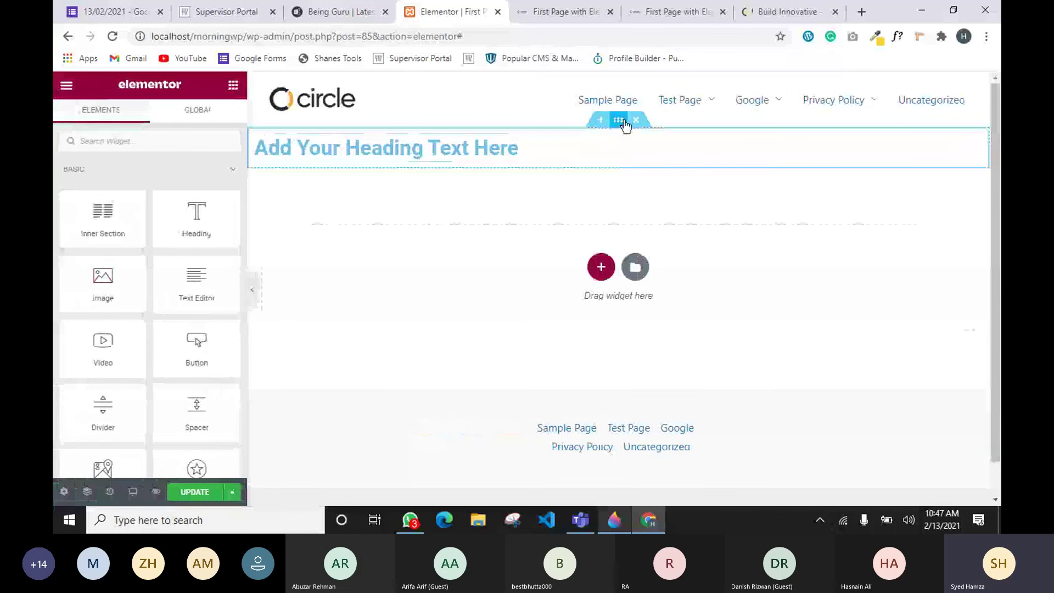
# Set the heading section's content width to Boxed and preview the page without the editor panel.
pyautogui.click(619, 120)
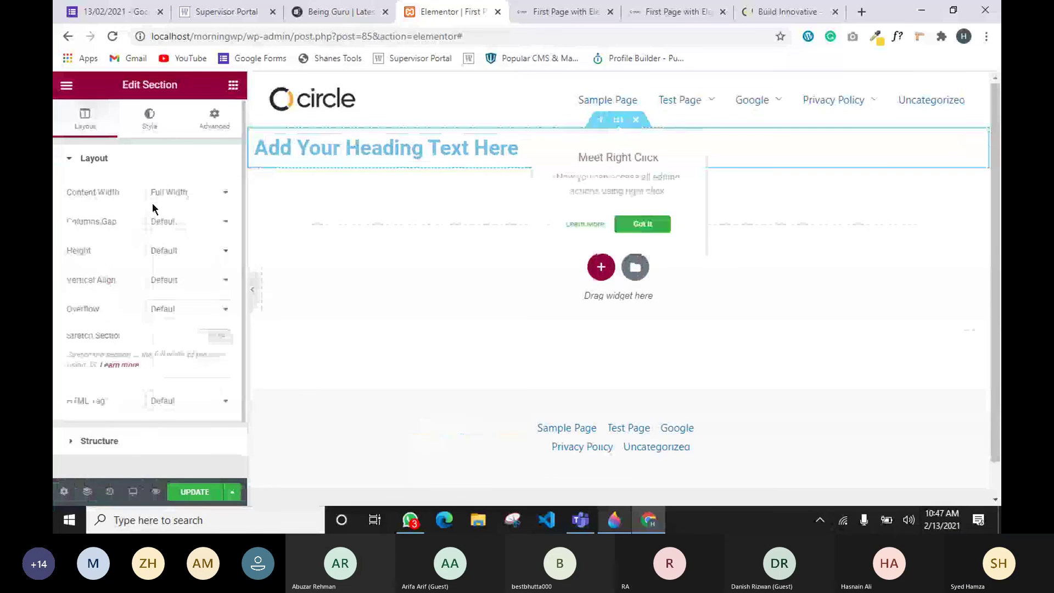
pyautogui.click(170, 171)
pyautogui.click(163, 193)
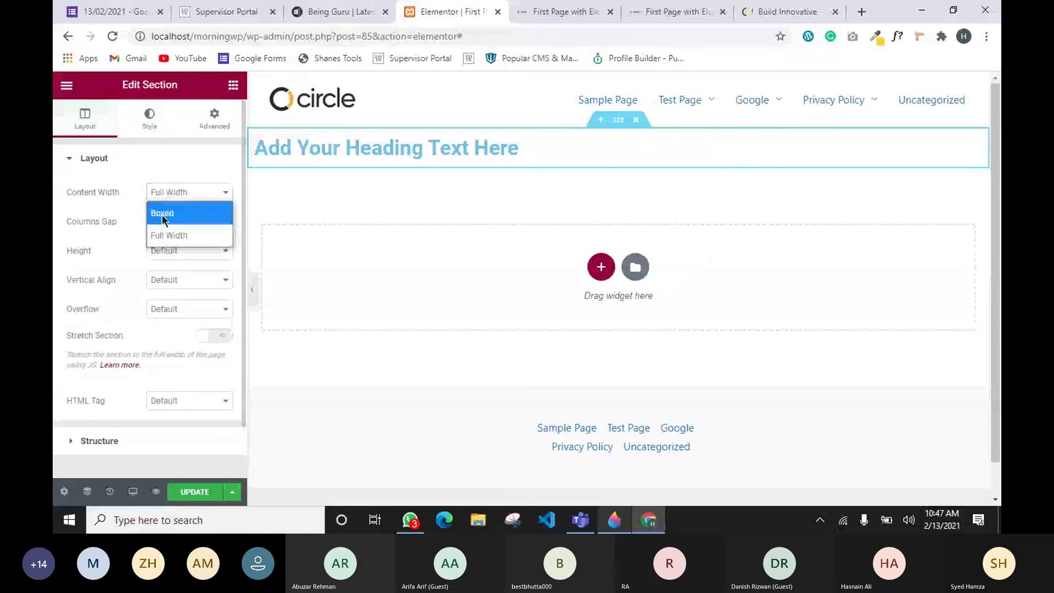
pyautogui.click(162, 211)
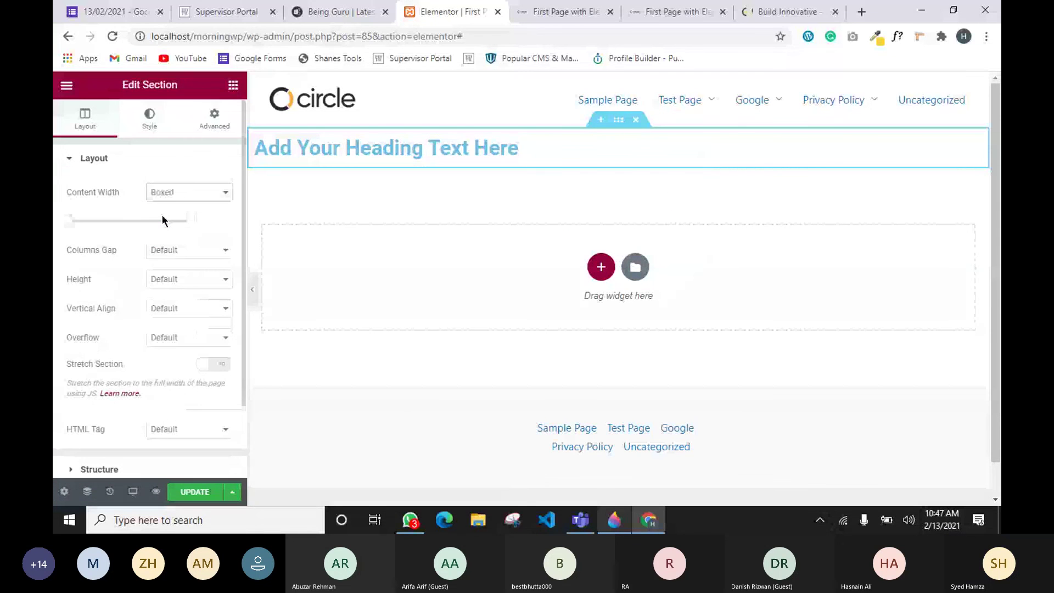
pyautogui.click(252, 290)
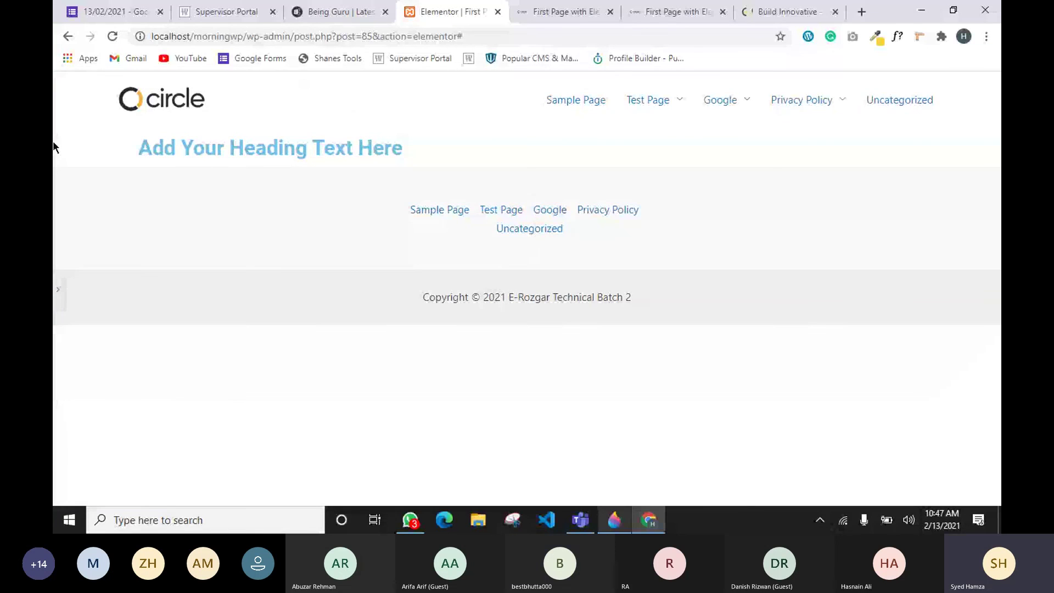
pyautogui.click(57, 296)
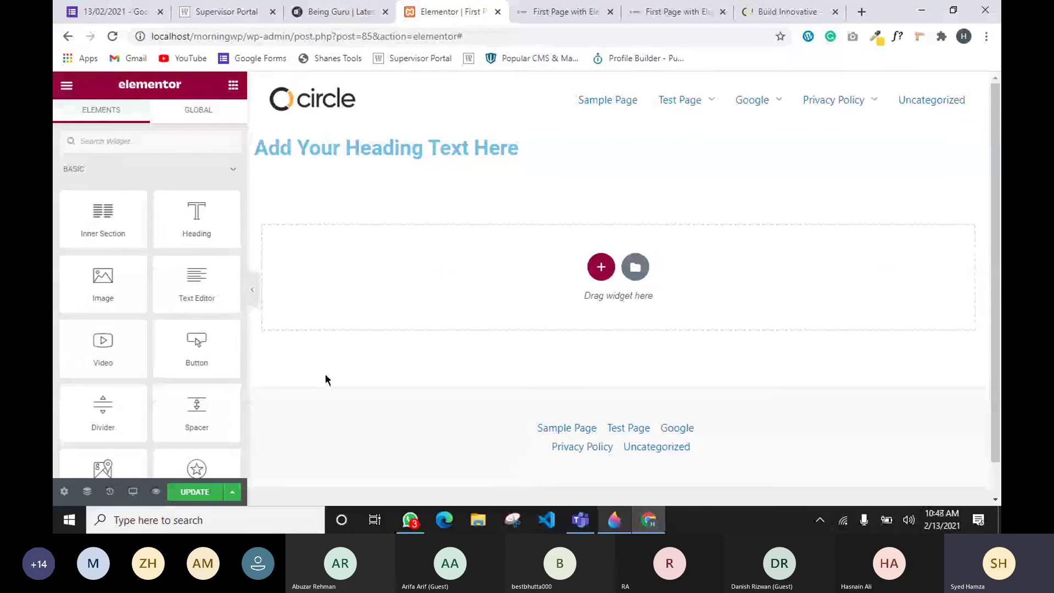
pyautogui.click(253, 290)
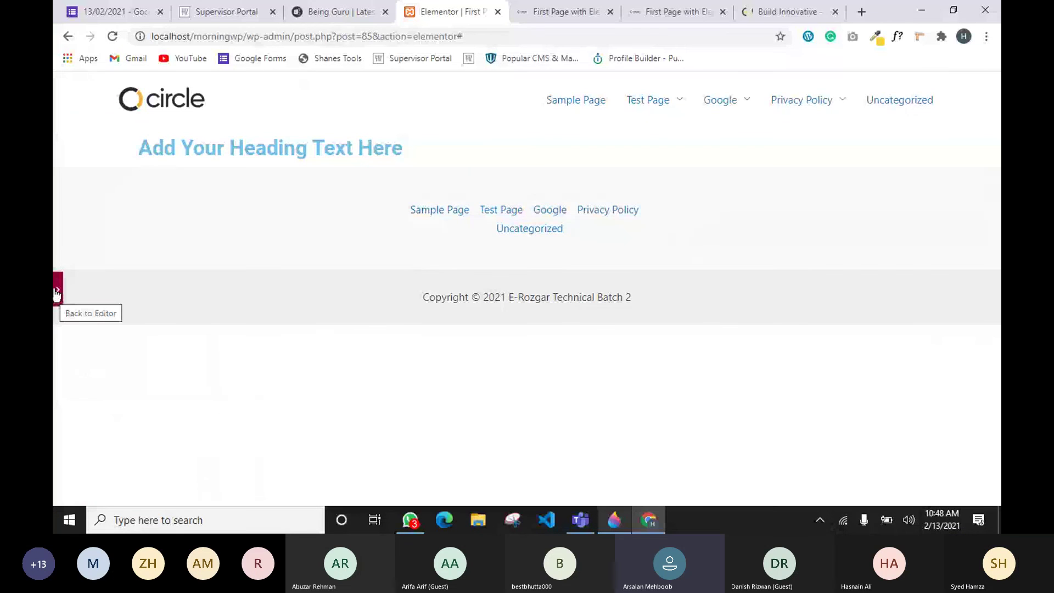
pyautogui.click(56, 292)
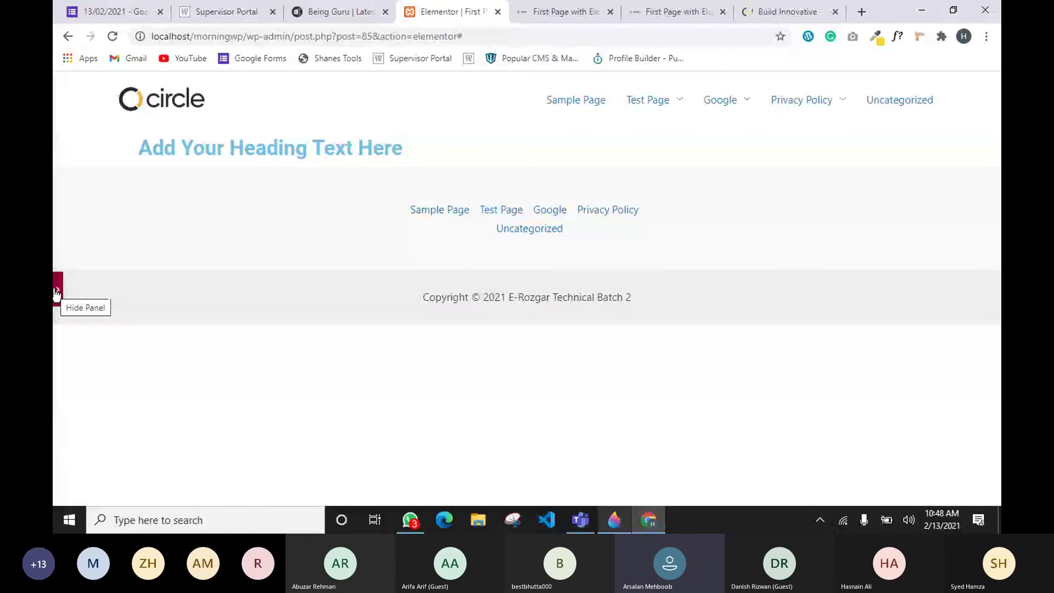
pyautogui.click(57, 292)
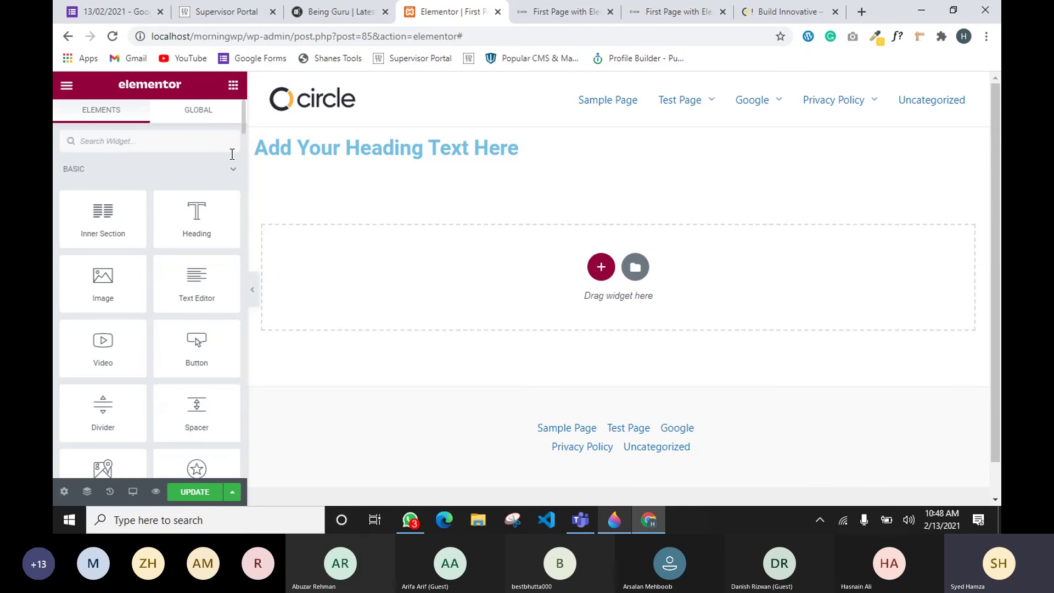
# View the heading section's layout settings and its structure options.
pyautogui.click(618, 120)
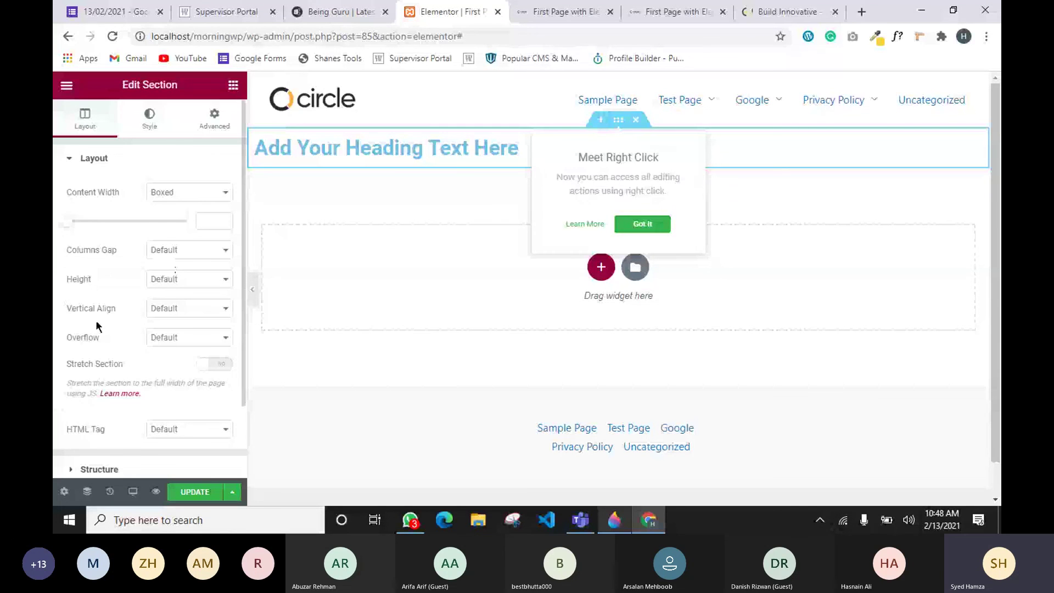
pyautogui.scroll(-2, 104, 336)
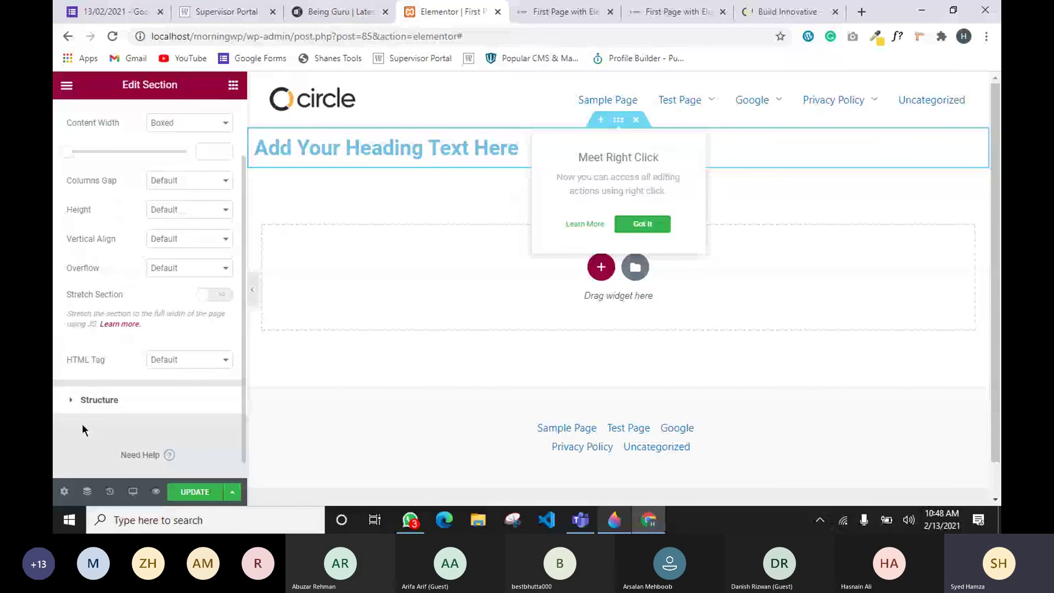
pyautogui.click(94, 398)
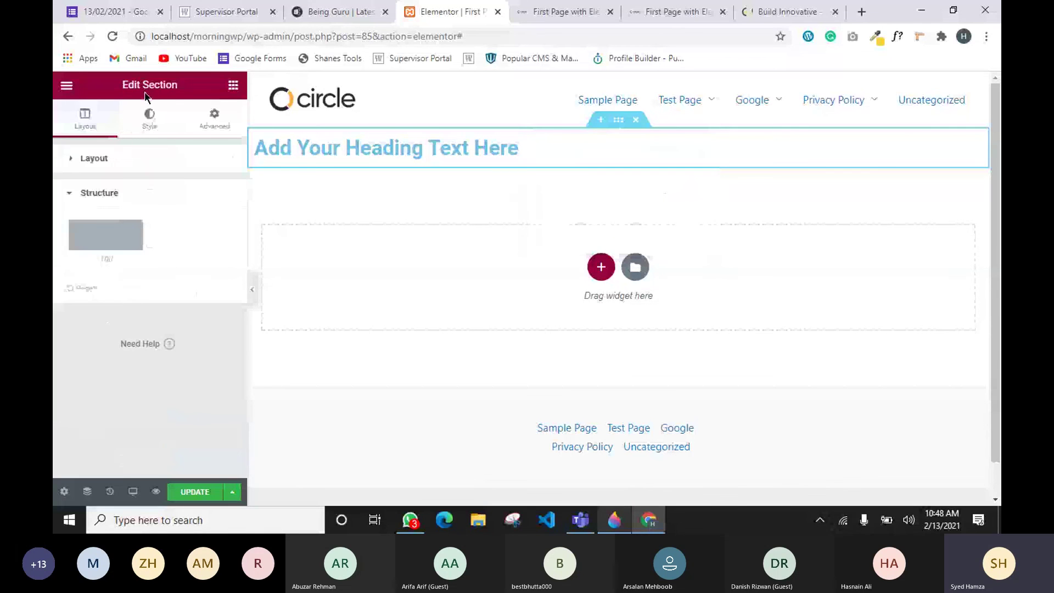
# Look through the section's Background, Background Overlay, Border and Shape Divider style options, including the background's hover state.
pyautogui.click(152, 118)
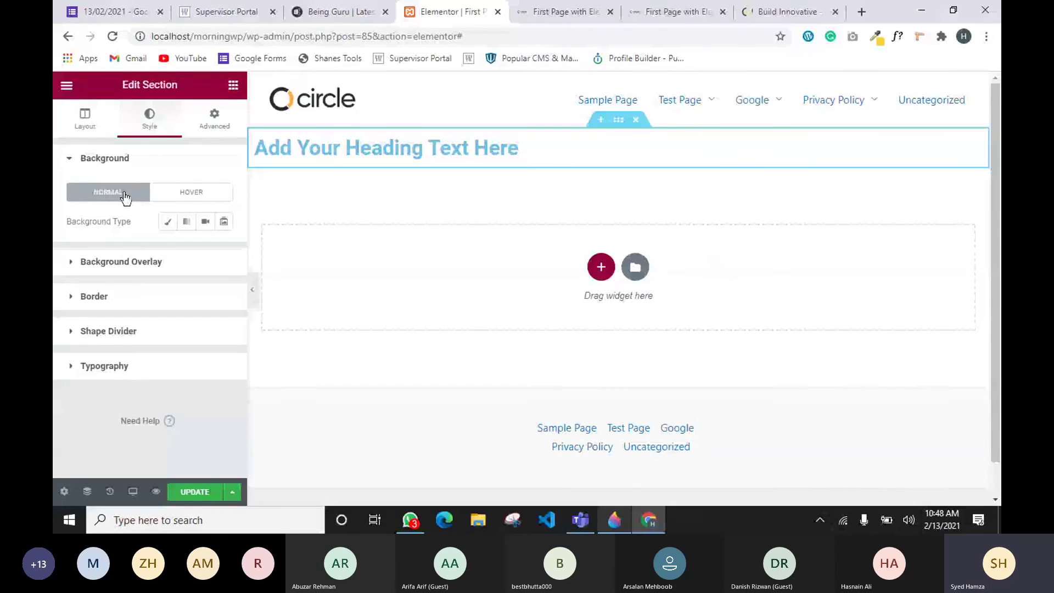
pyautogui.click(188, 194)
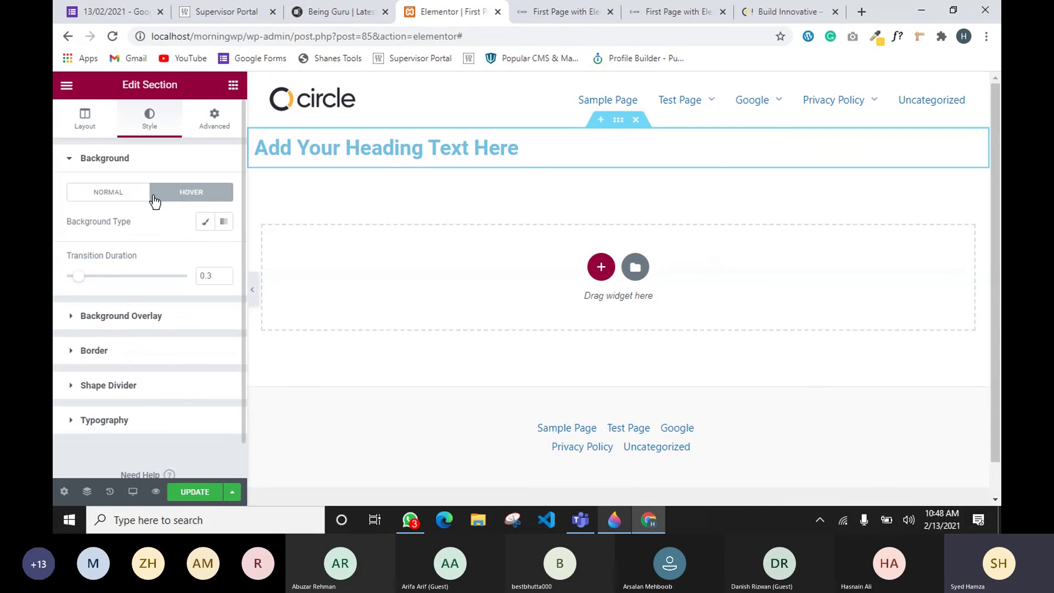
pyautogui.click(109, 204)
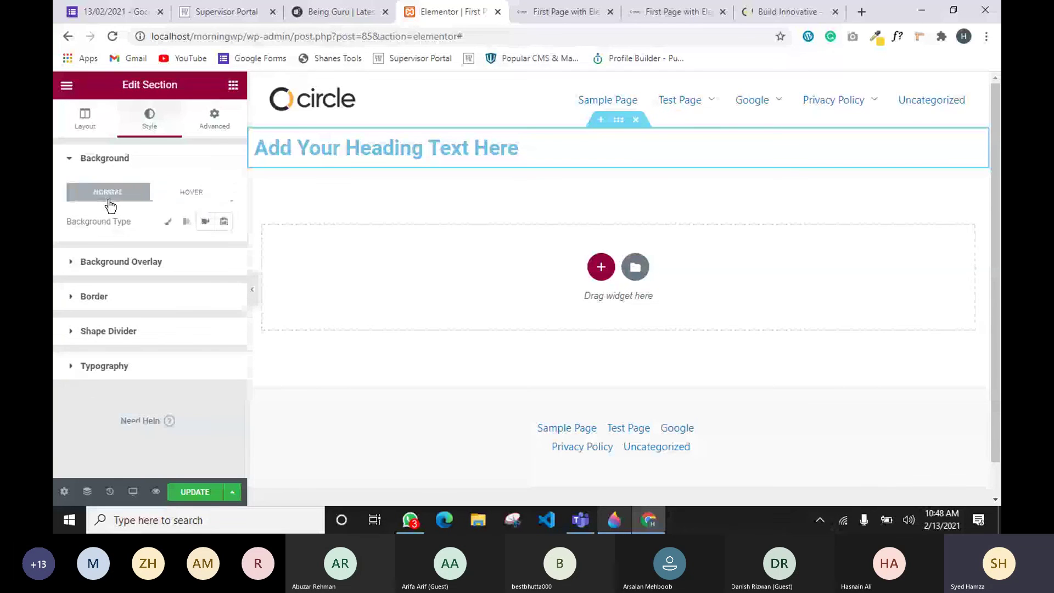
pyautogui.click(104, 266)
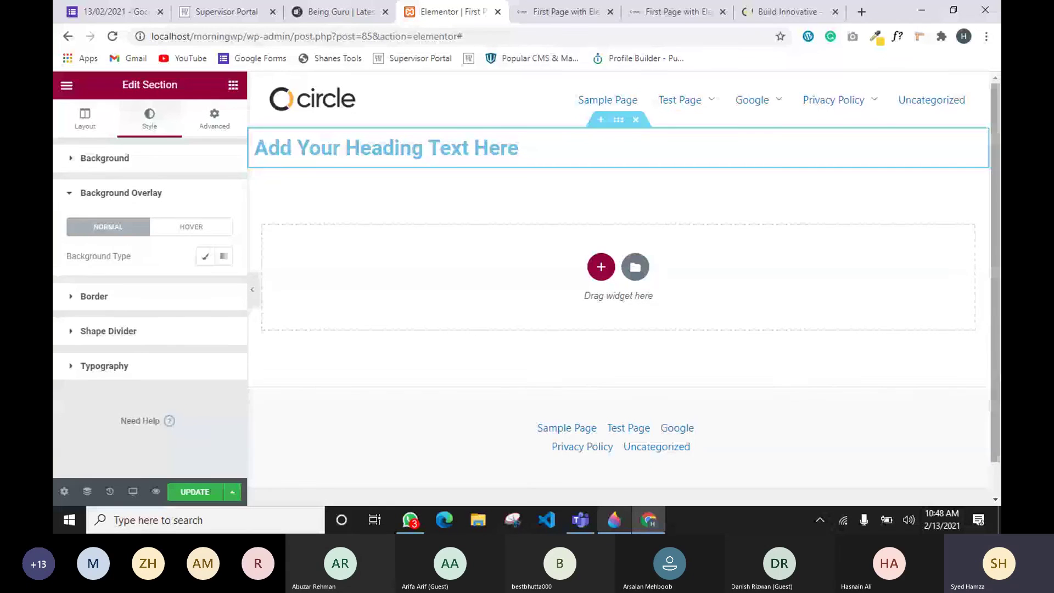
pyautogui.click(117, 297)
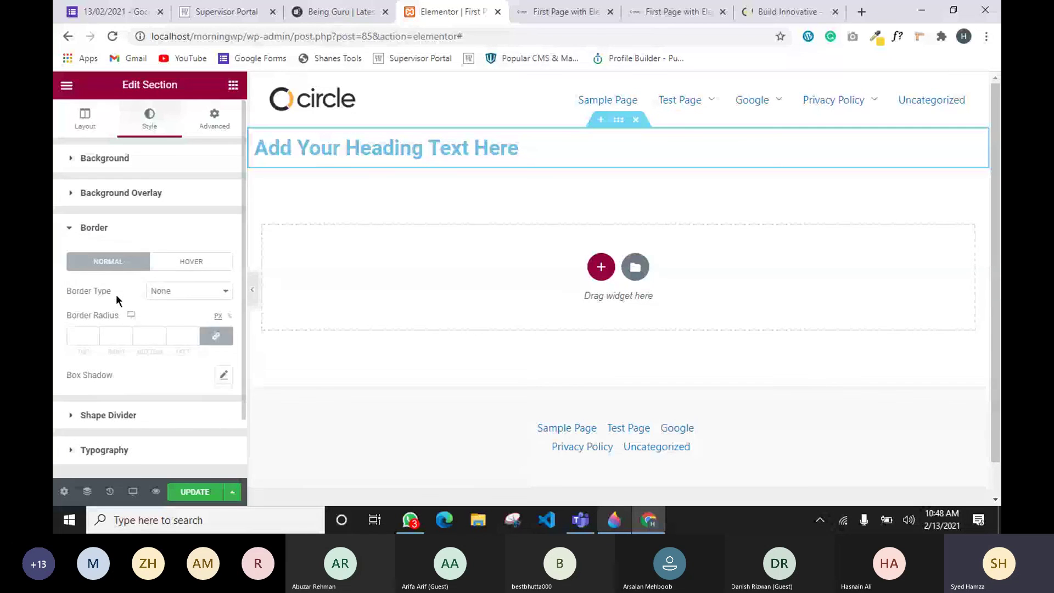
pyautogui.click(120, 350)
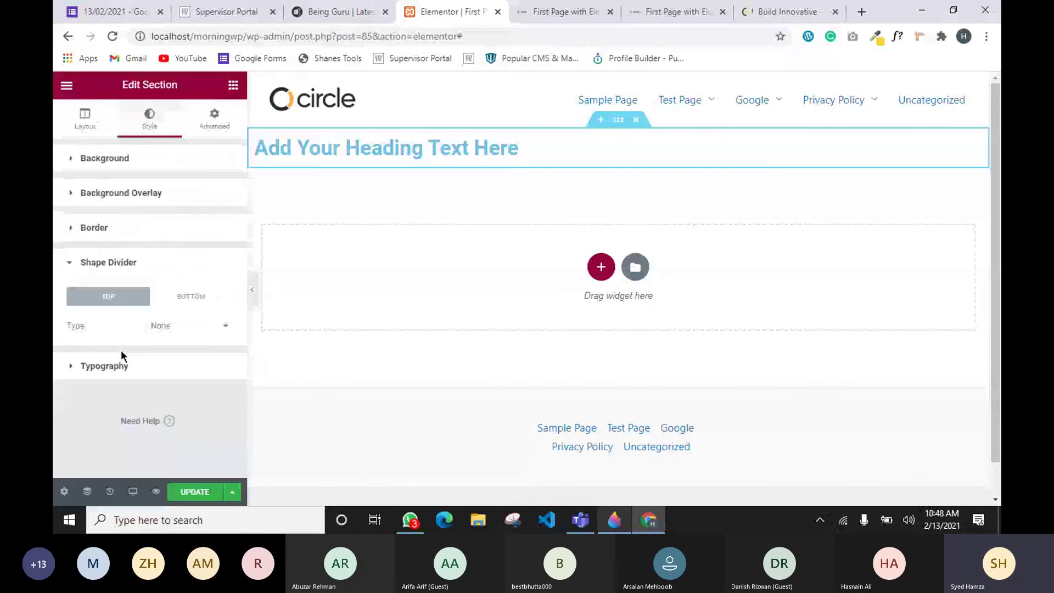
# Switch to the Build Innovative website and examine its home page sections, including the curved shape divider above the statistics.
pyautogui.click(784, 12)
pyautogui.scroll(5, 442, 311)
pyautogui.scroll(10, 433, 321)
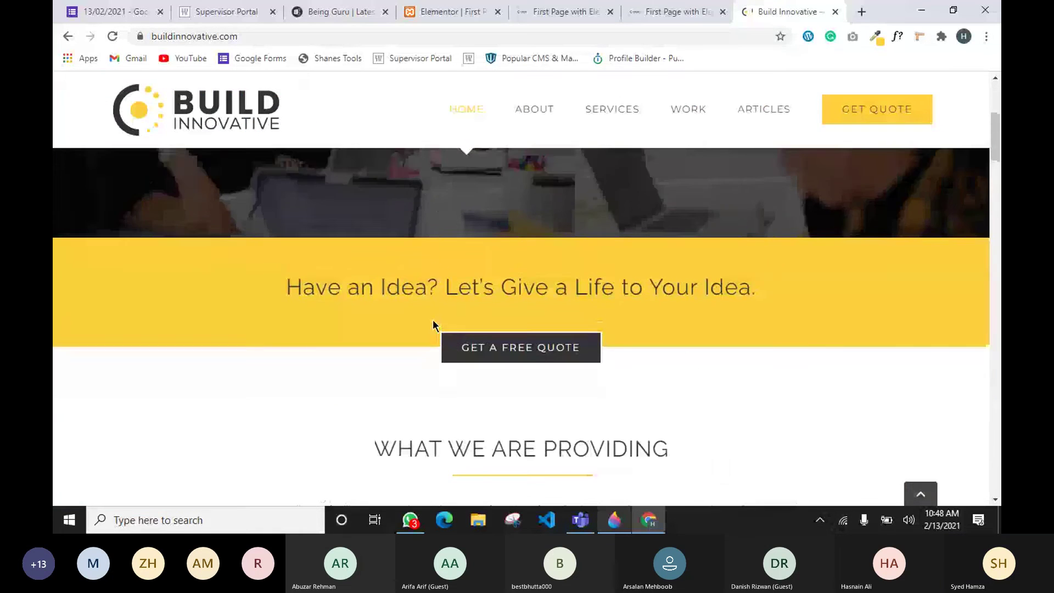
pyautogui.scroll(-5, 432, 319)
pyautogui.scroll(-15, 433, 320)
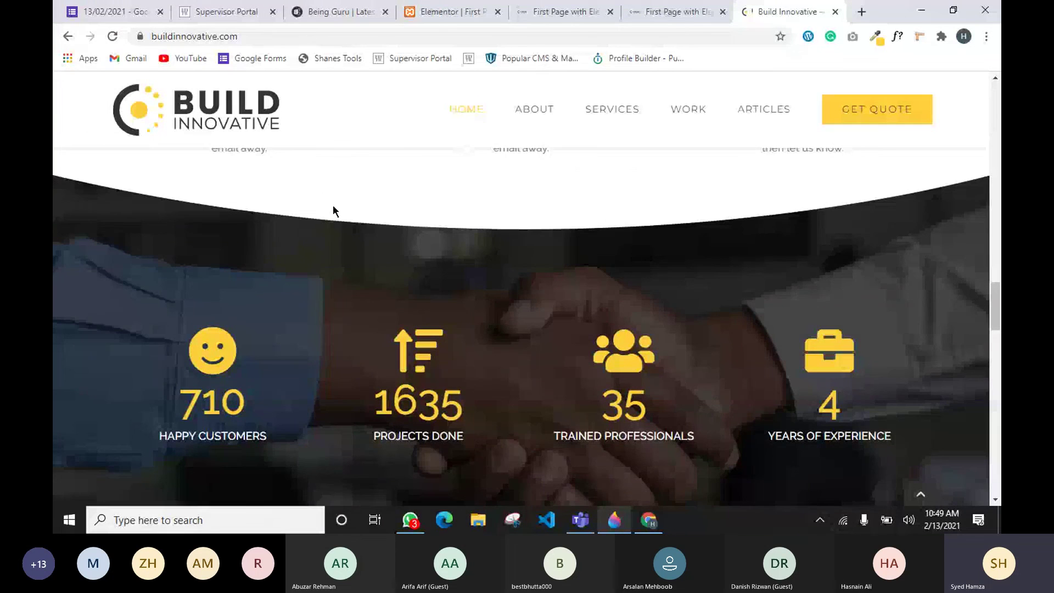
pyautogui.scroll(4, 222, 266)
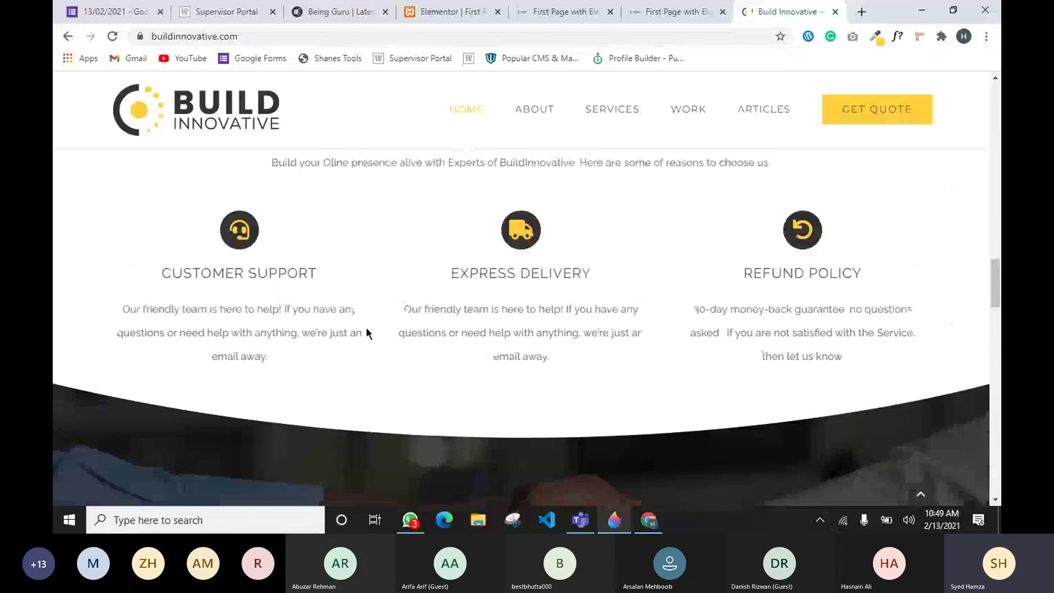
pyautogui.scroll(-3, 453, 353)
pyautogui.scroll(5, 479, 344)
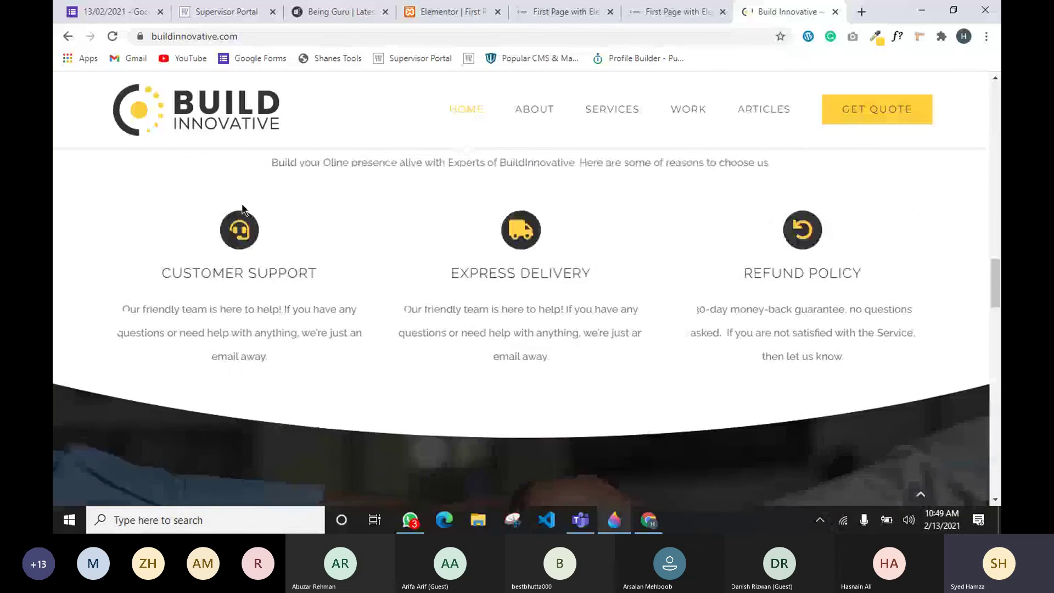
pyautogui.scroll(2, 391, 449)
pyautogui.scroll(-15, 357, 286)
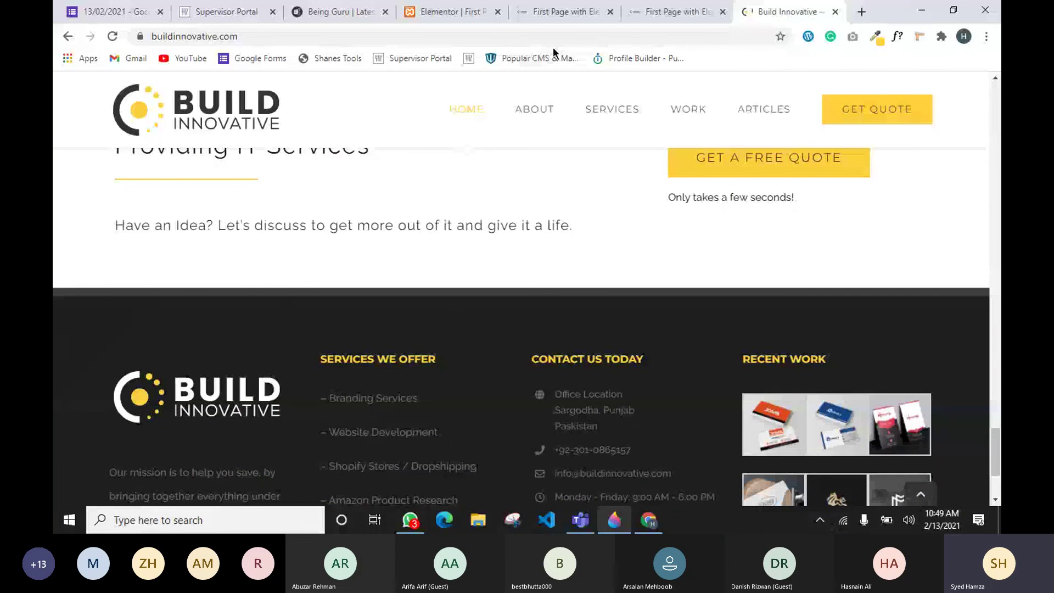
# Check the preview of the First Page with Elementor and return to the beginning of the Build Innovative home page.
pyautogui.click(561, 10)
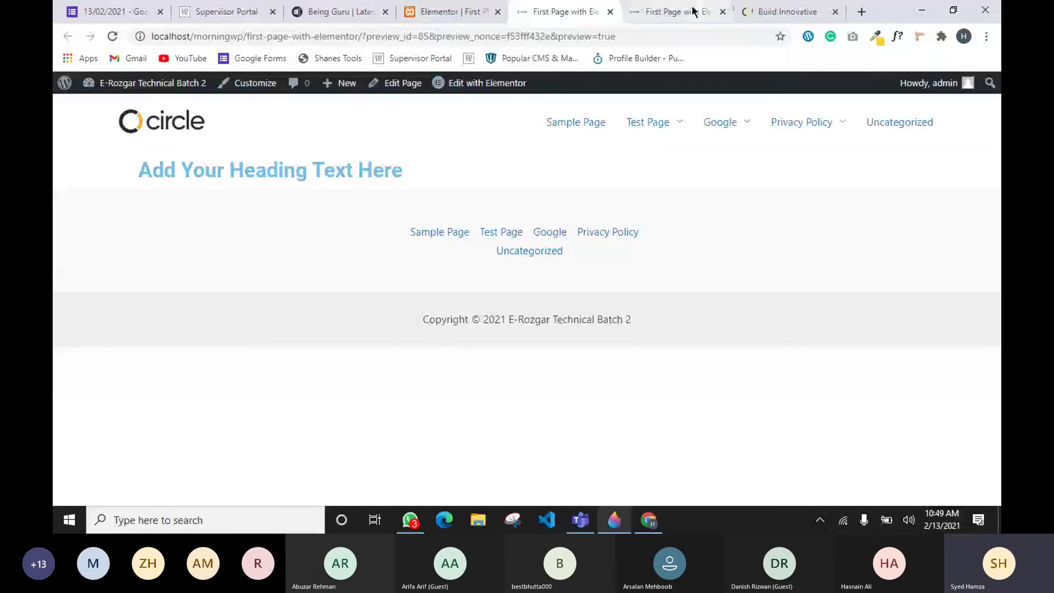
pyautogui.click(763, 12)
pyautogui.scroll(15, 621, 260)
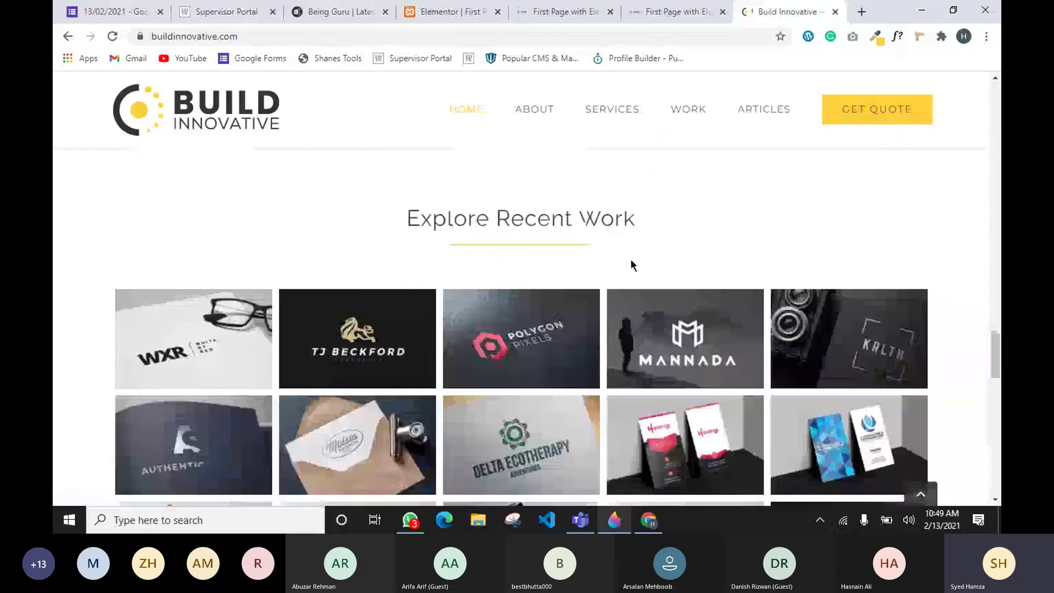
pyautogui.scroll(8, 500, 228)
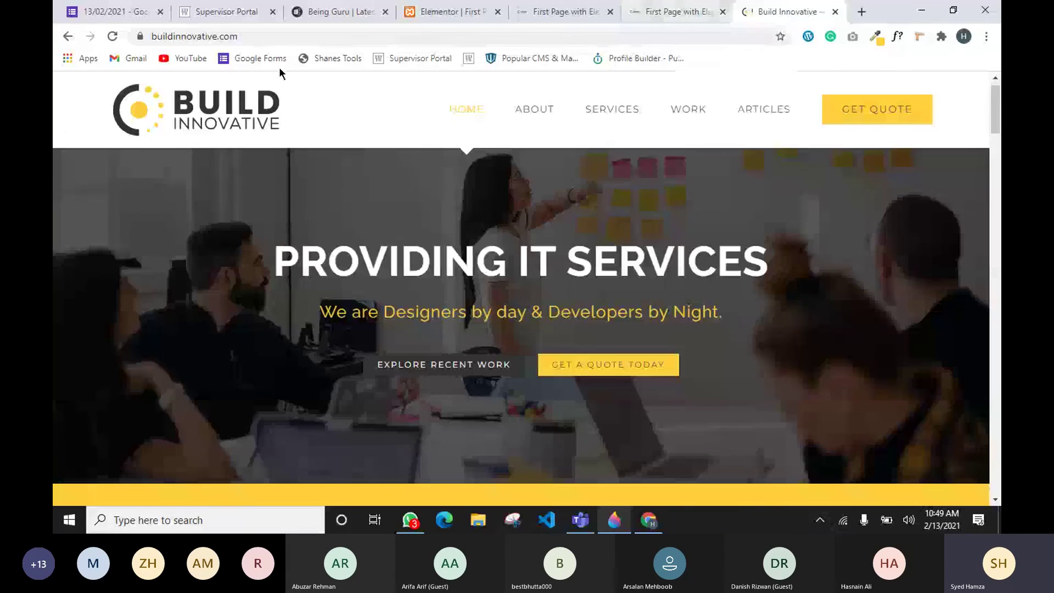
# Return to the First Page with Elementor editor and view the section's Typography style options.
pyautogui.click(658, 14)
pyautogui.click(575, 17)
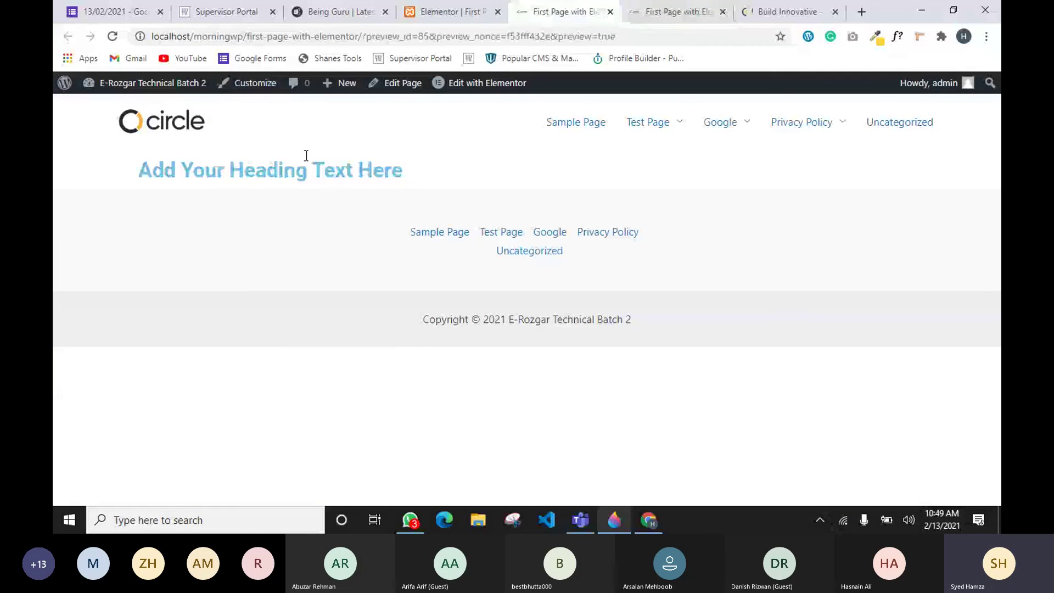
pyautogui.click(431, 21)
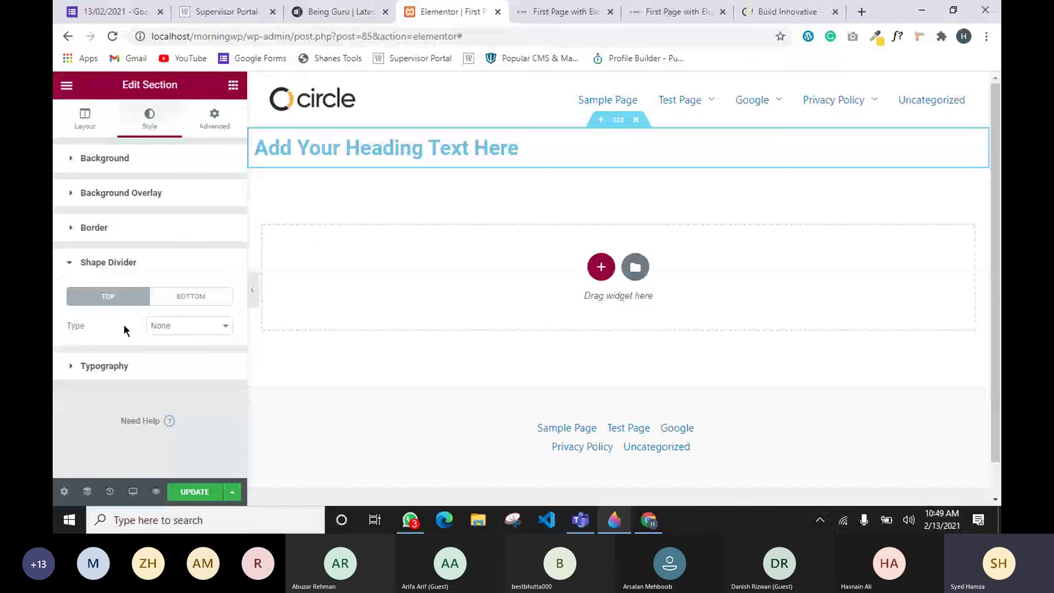
pyautogui.click(65, 263)
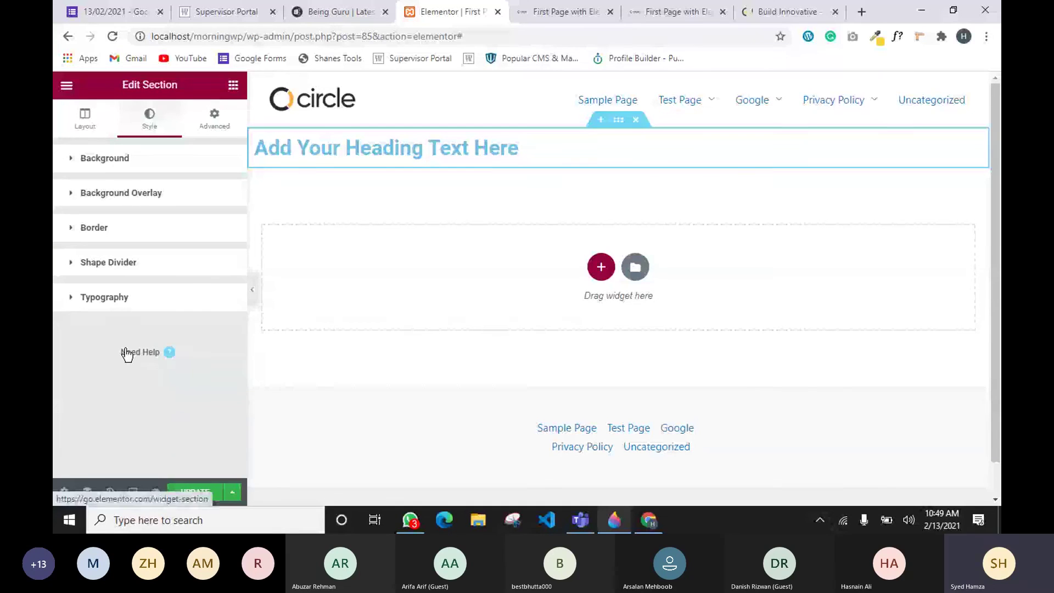
pyautogui.click(72, 300)
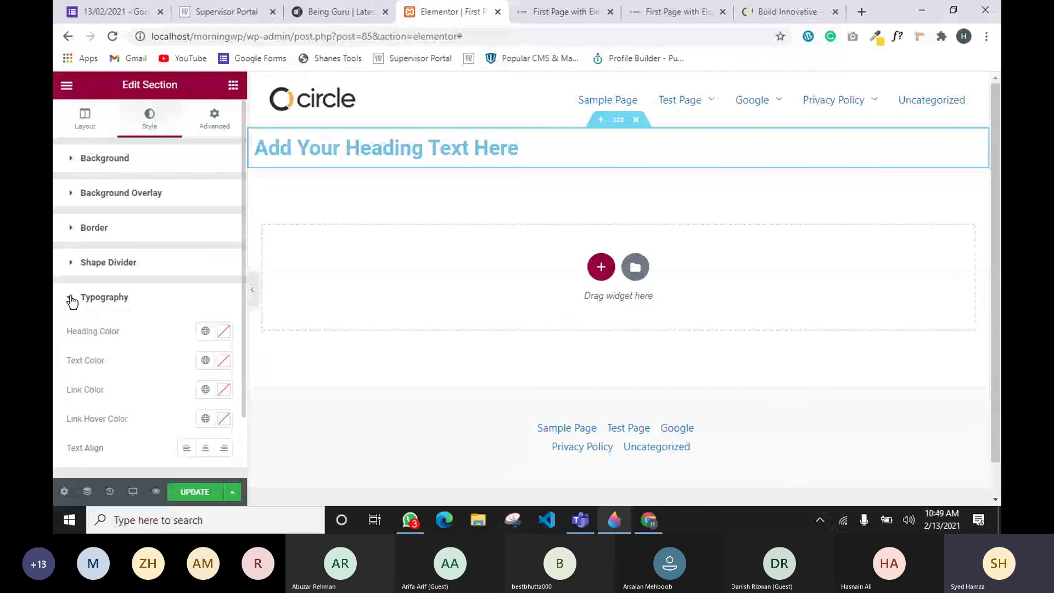
pyautogui.click(71, 300)
# Compare the curved divider on the Build Innovative home page with the section's available Shape Divider types.
pyautogui.click(91, 263)
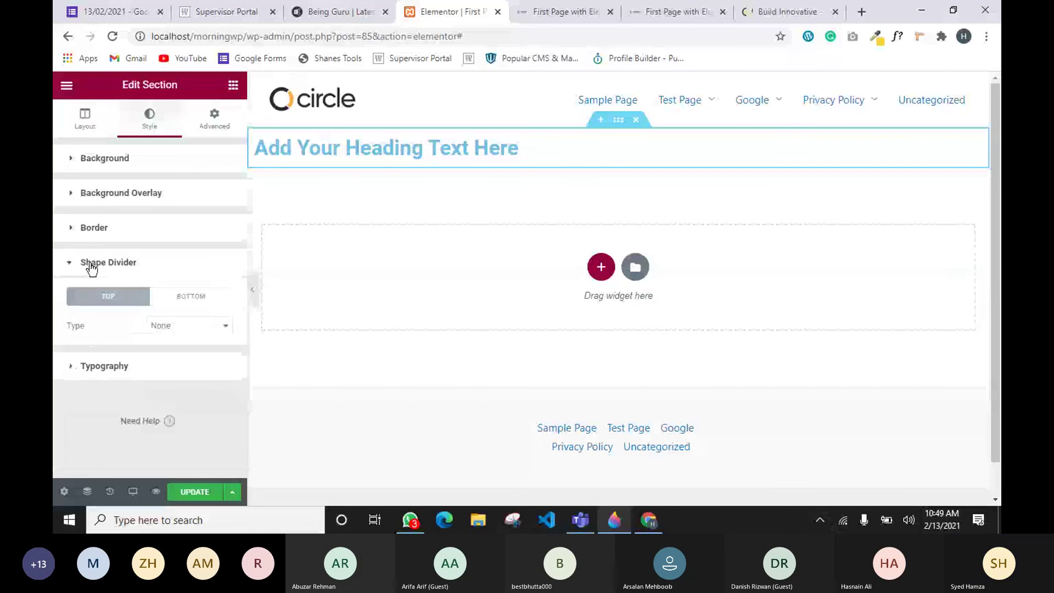
pyautogui.click(787, 11)
pyautogui.scroll(-15, 602, 312)
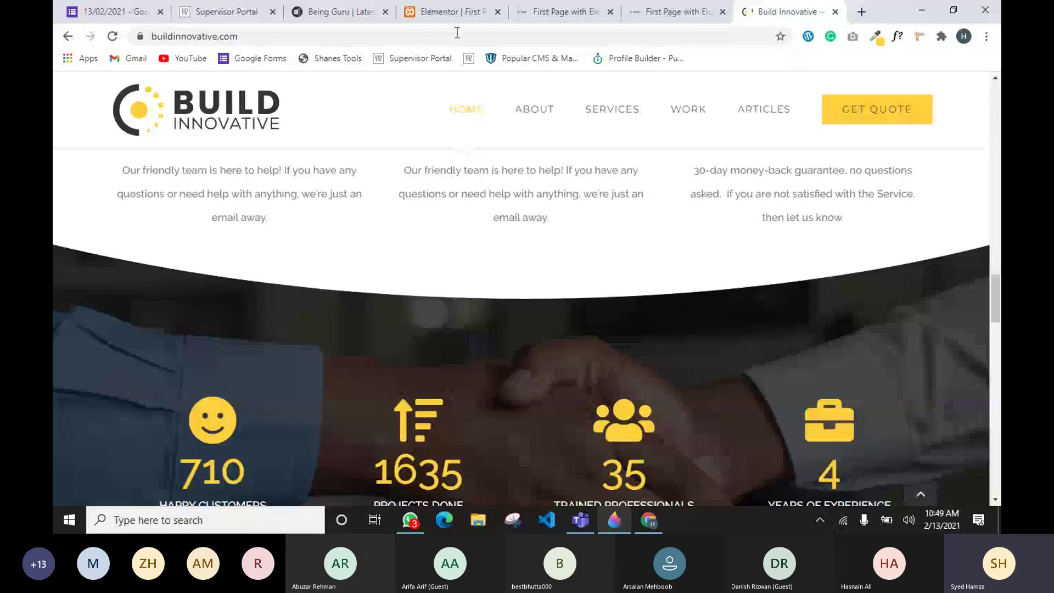
pyautogui.click(430, 14)
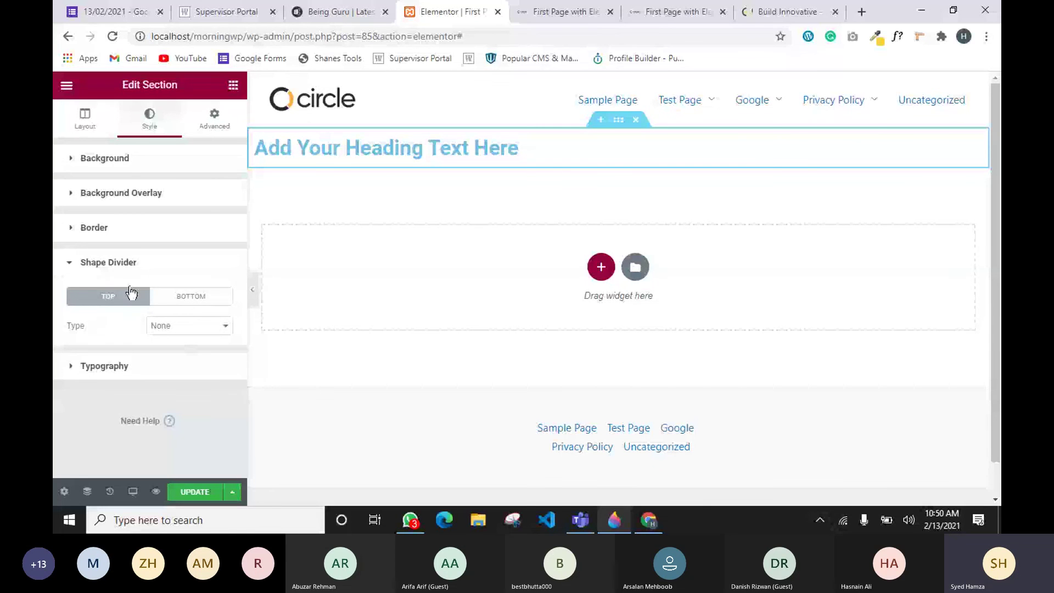
pyautogui.click(202, 336)
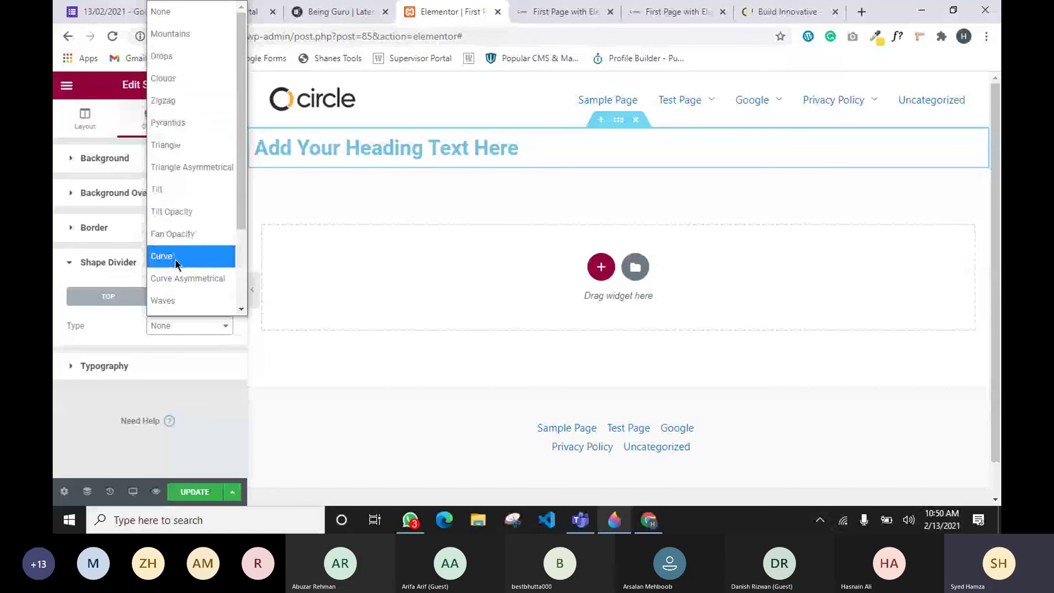
pyautogui.click(211, 406)
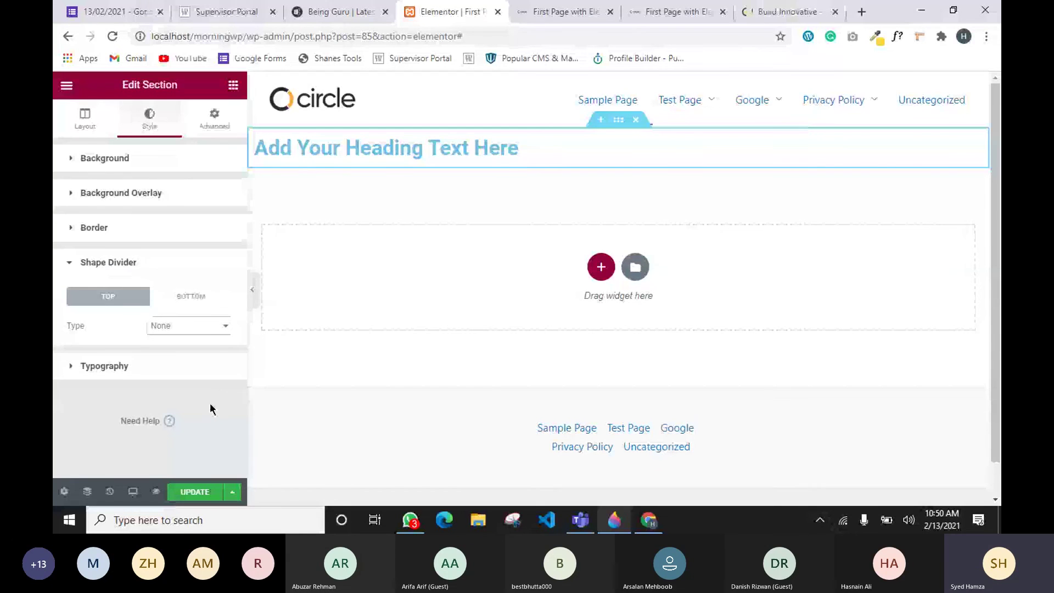
# Look through the section's advanced margin, padding, CSS Classes and Custom CSS settings.
pyautogui.click(215, 122)
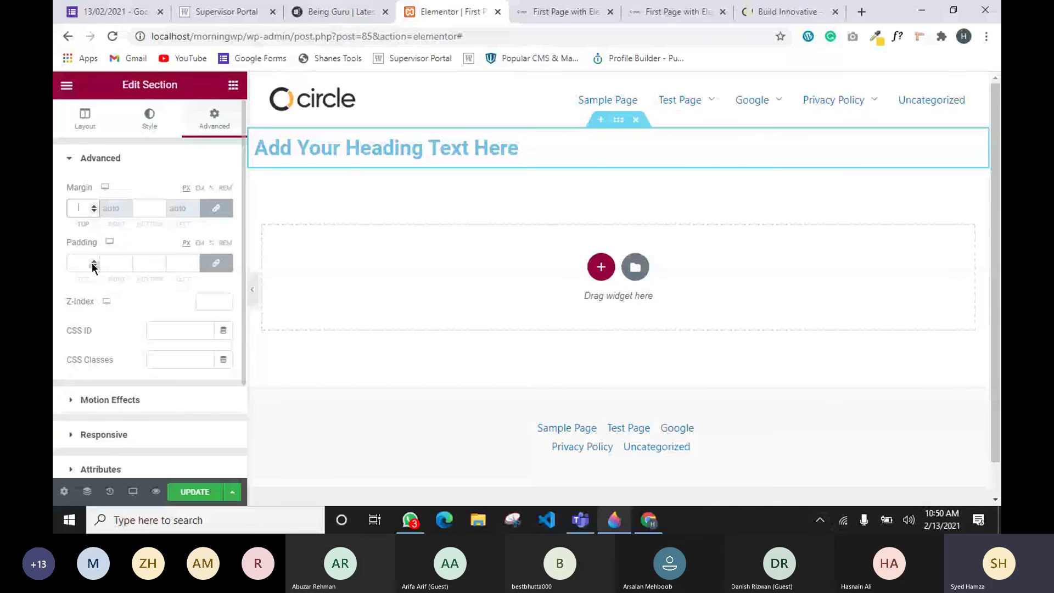
pyautogui.scroll(-2, 94, 267)
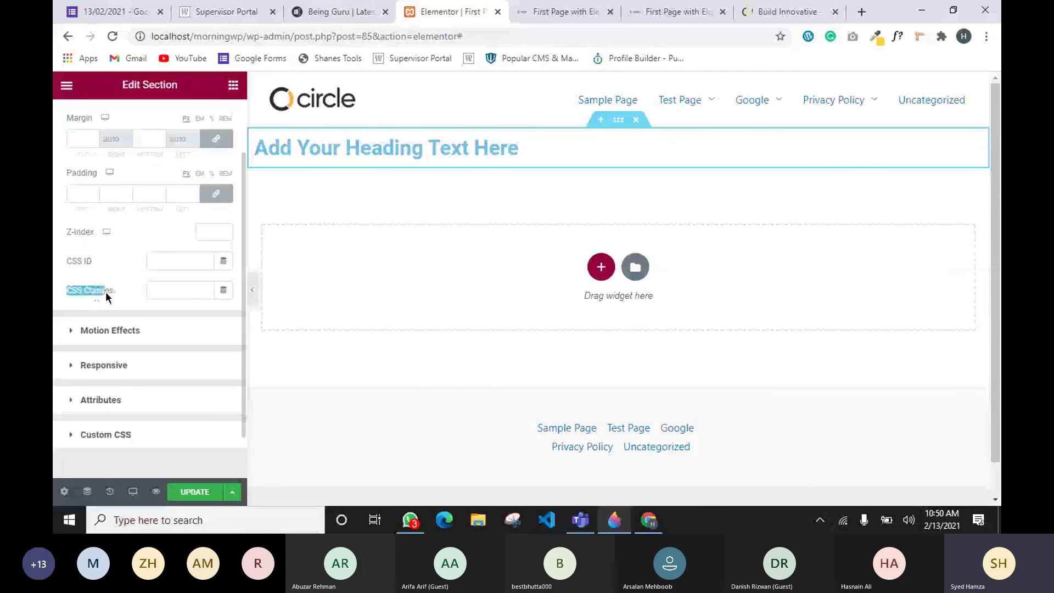
pyautogui.scroll(-1, 197, 258)
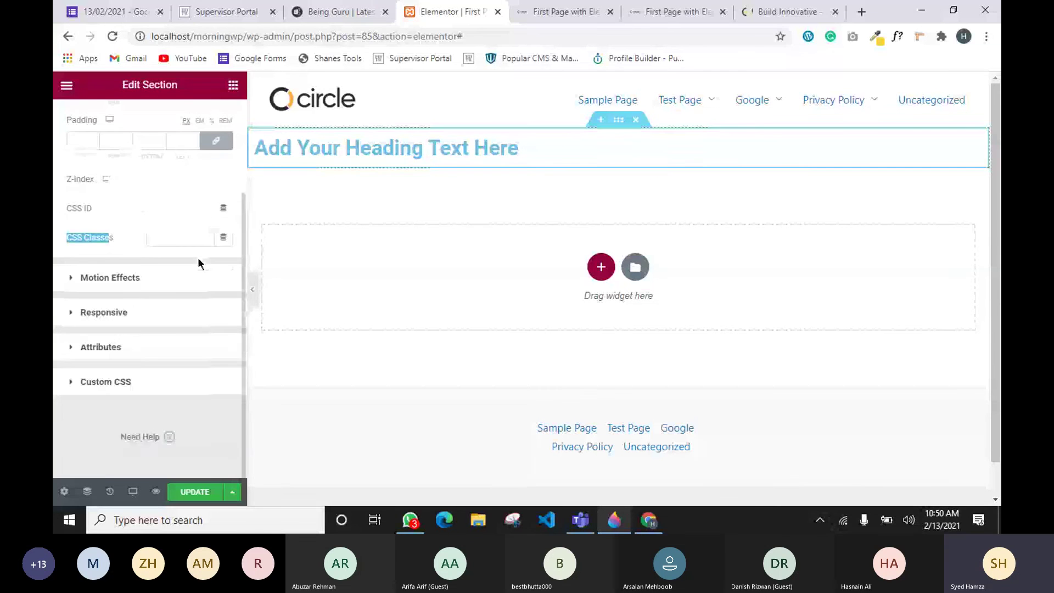
pyautogui.click(170, 237)
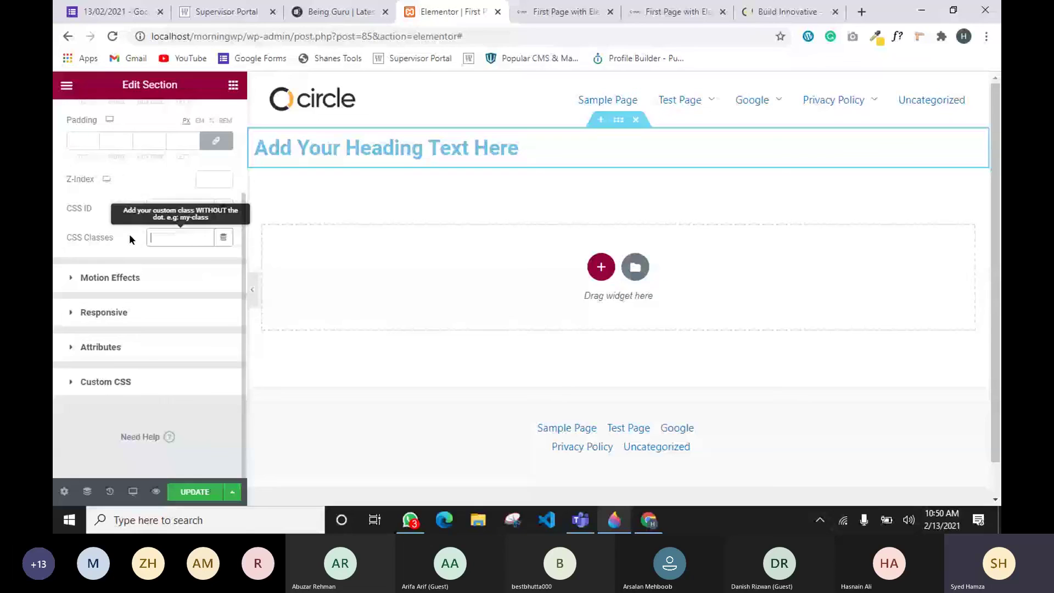
pyautogui.click(110, 381)
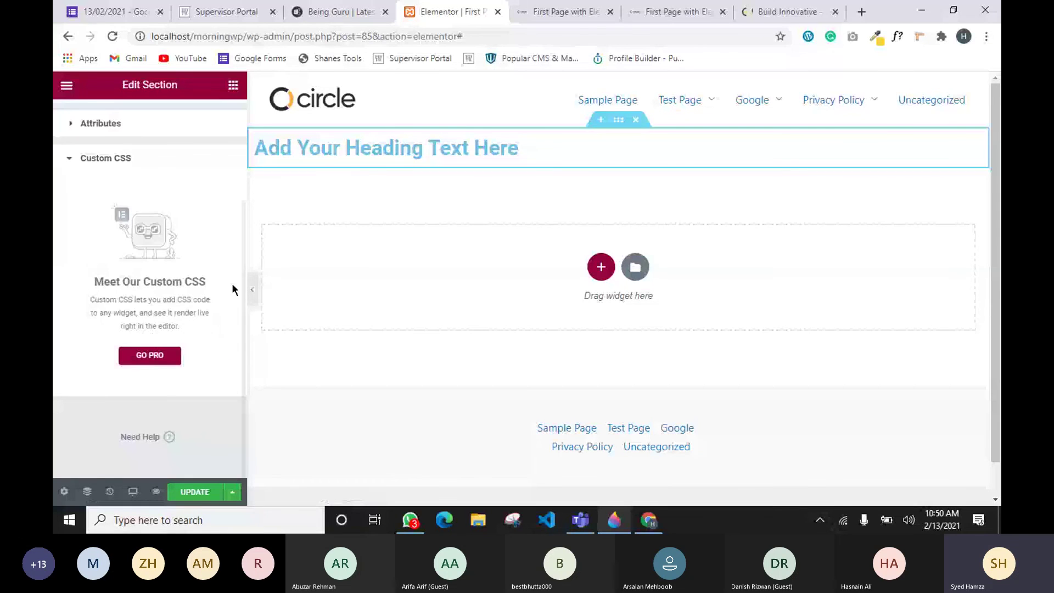
pyautogui.click(112, 158)
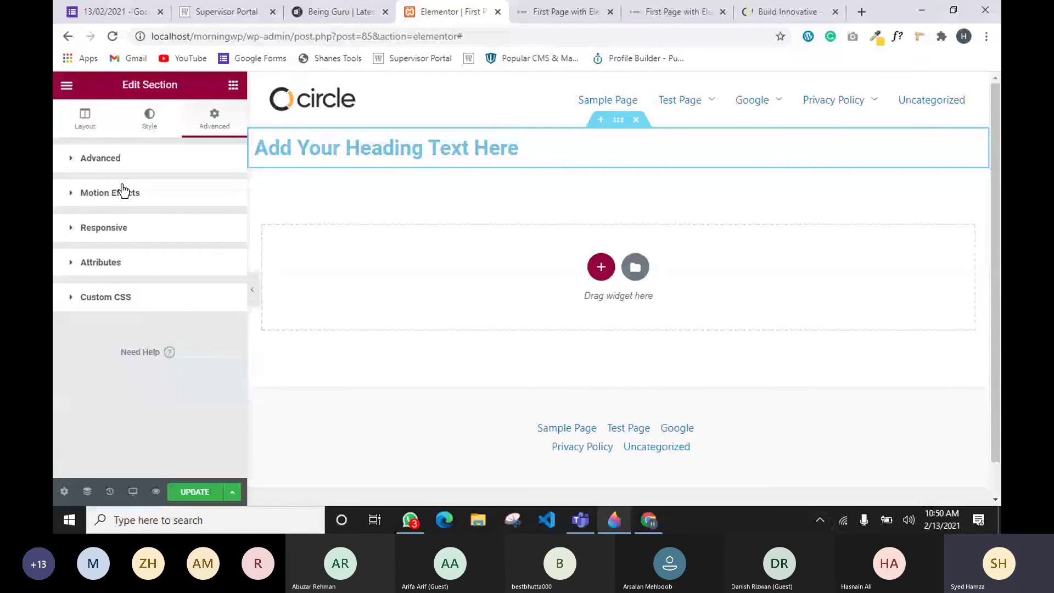
# View the section's Responsive options and browse the entrance animations under Motion Effects.
pyautogui.click(110, 227)
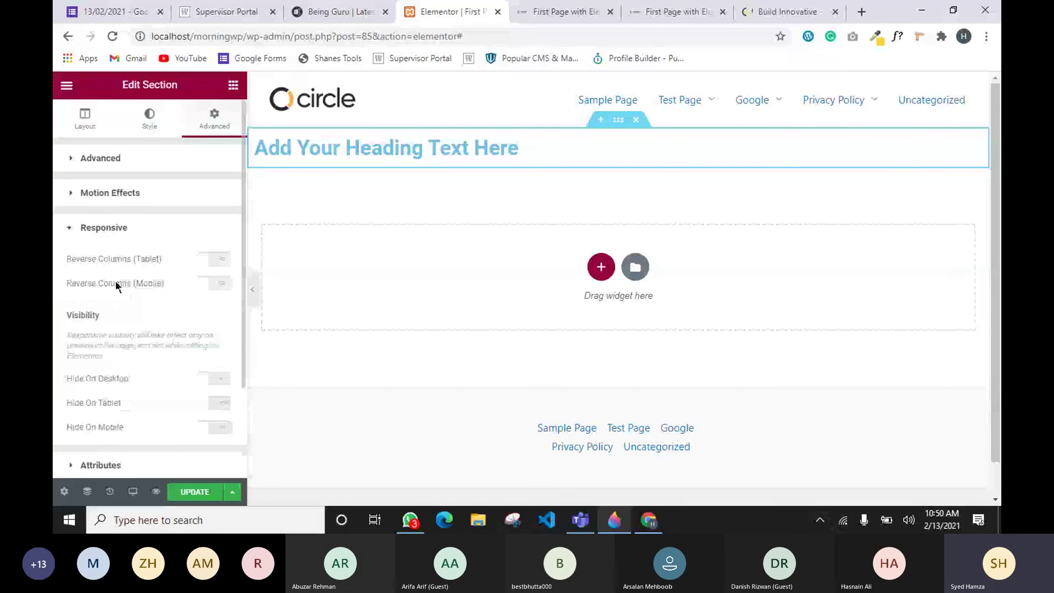
pyautogui.click(125, 226)
pyautogui.click(131, 196)
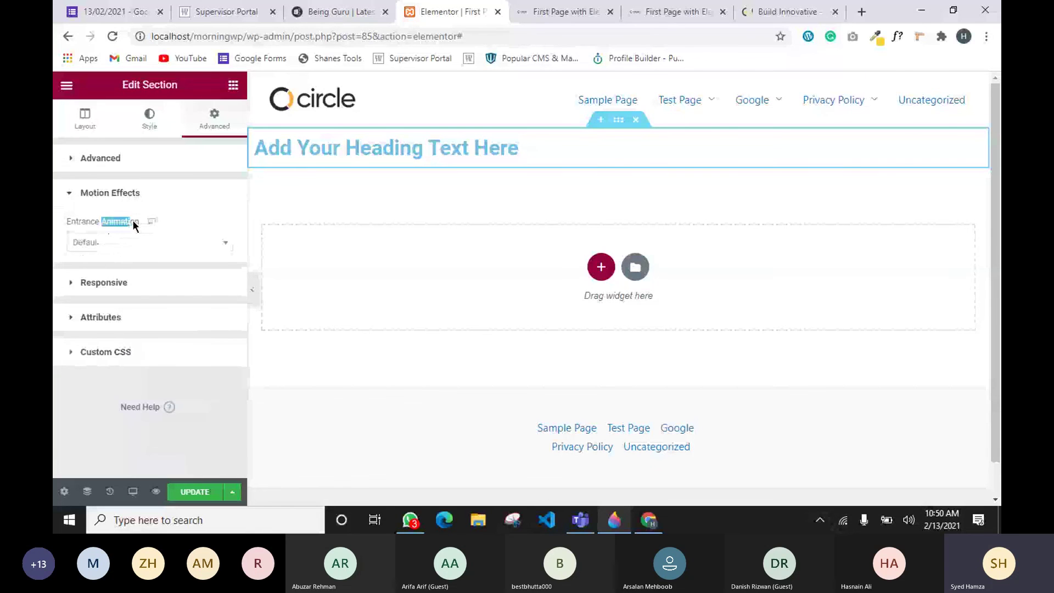
pyautogui.click(139, 243)
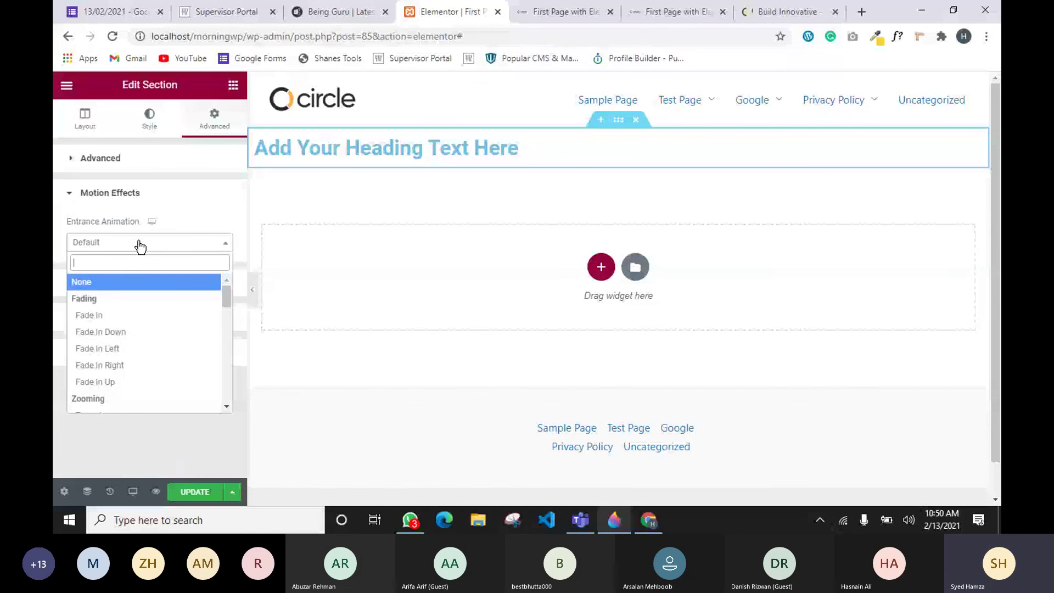
pyautogui.scroll(-10, 96, 343)
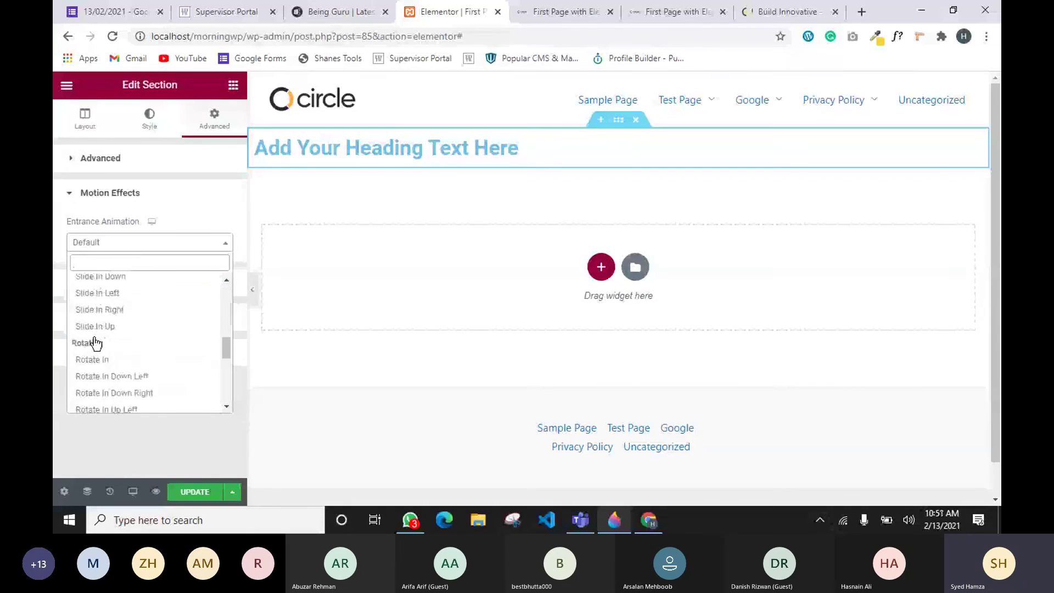
pyautogui.click(127, 449)
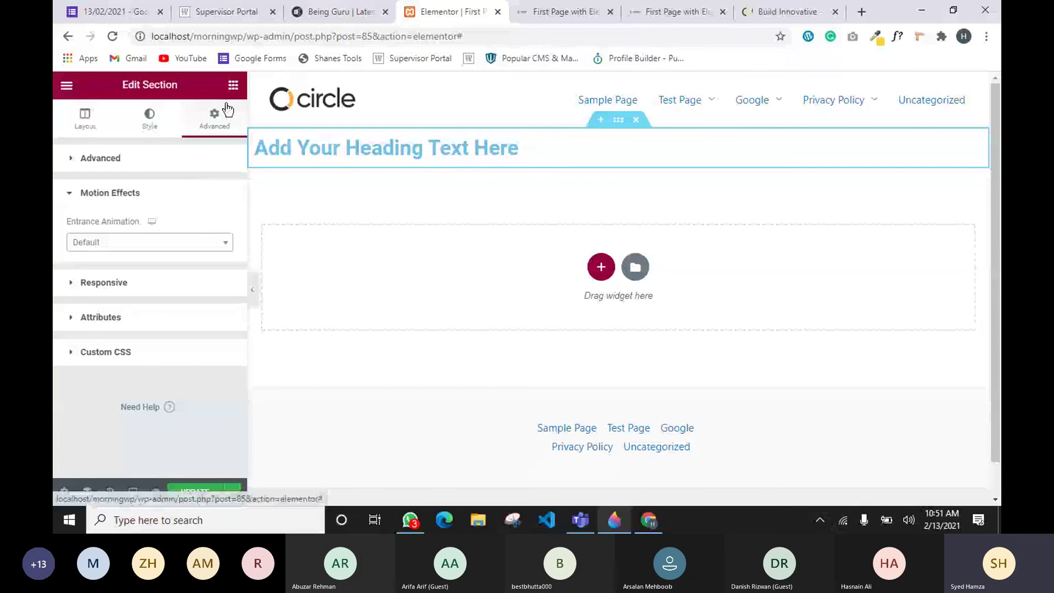
# Review the heading section's layout settings and the list of available widgets.
pyautogui.click(87, 118)
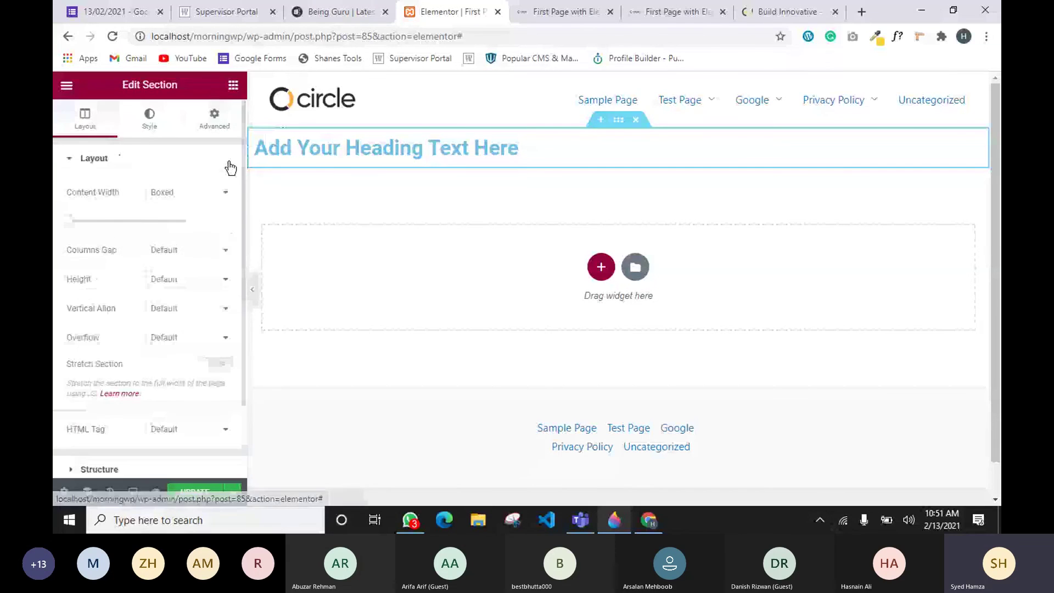
pyautogui.click(234, 87)
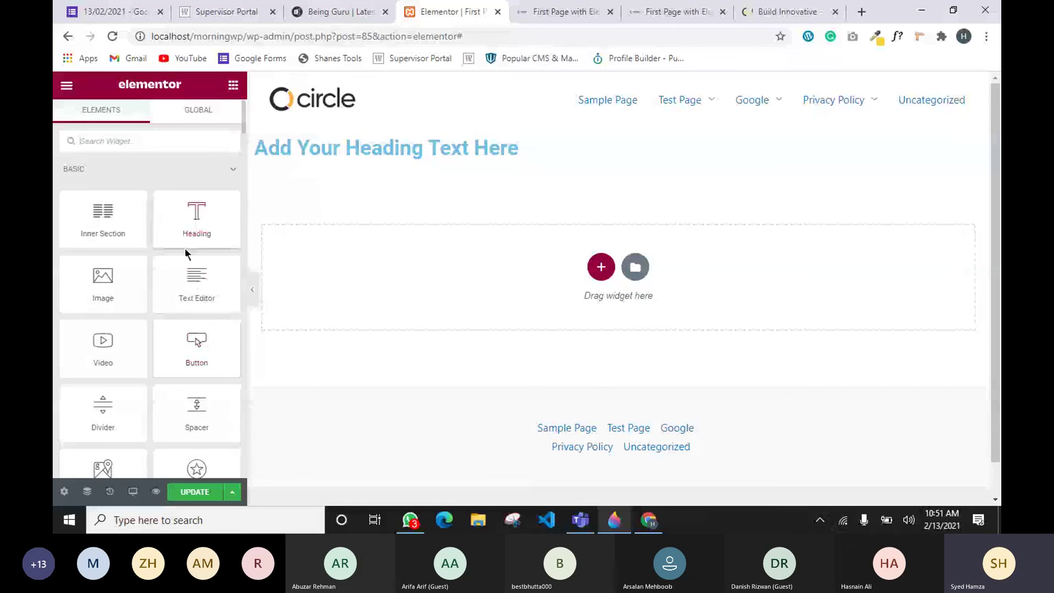
pyautogui.moveTo(106, 278); pyautogui.dragTo(121, 245)
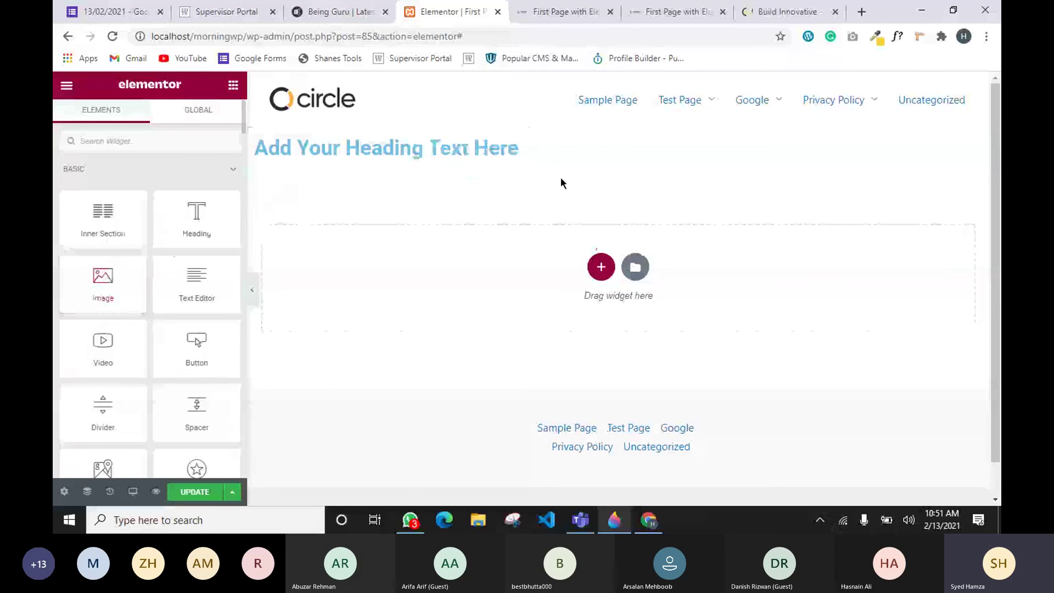
pyautogui.click(618, 119)
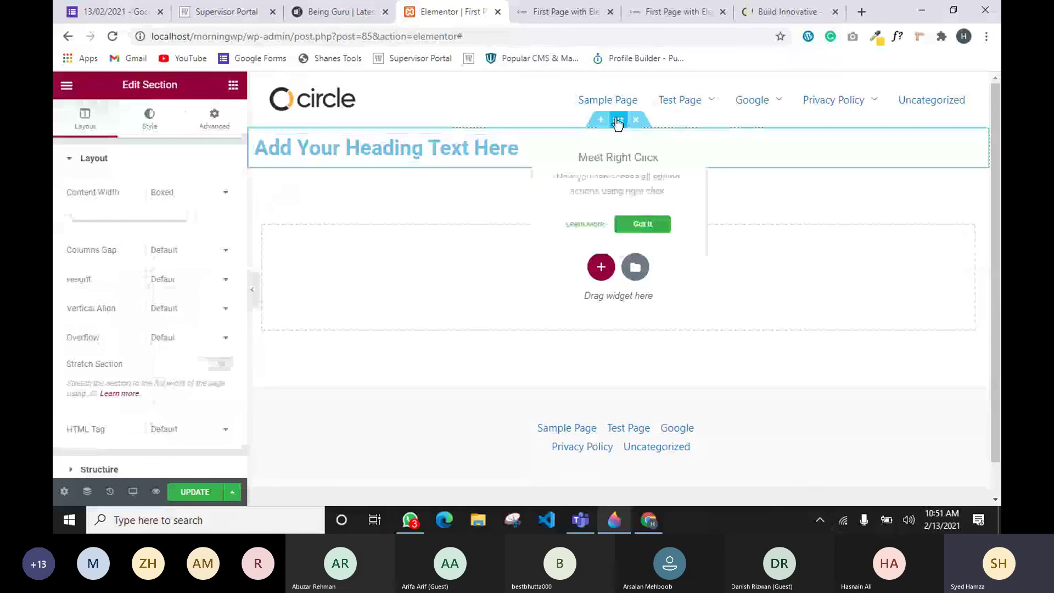
pyautogui.click(233, 86)
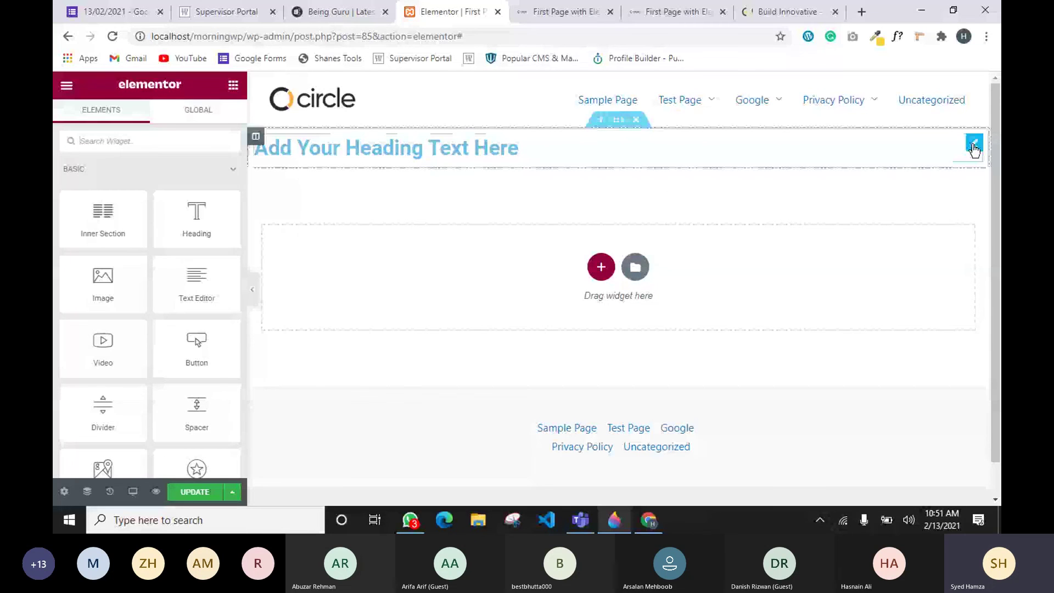
# Change the heading widget's title to "My first heading".
pyautogui.click(974, 145)
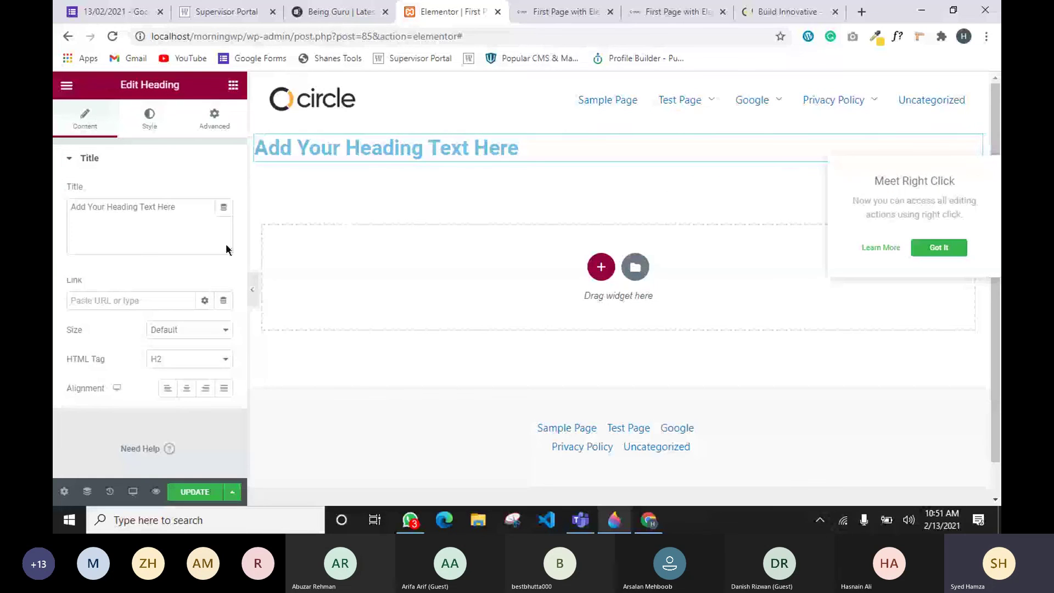
pyautogui.moveTo(222, 207); pyautogui.dragTo(64, 204)
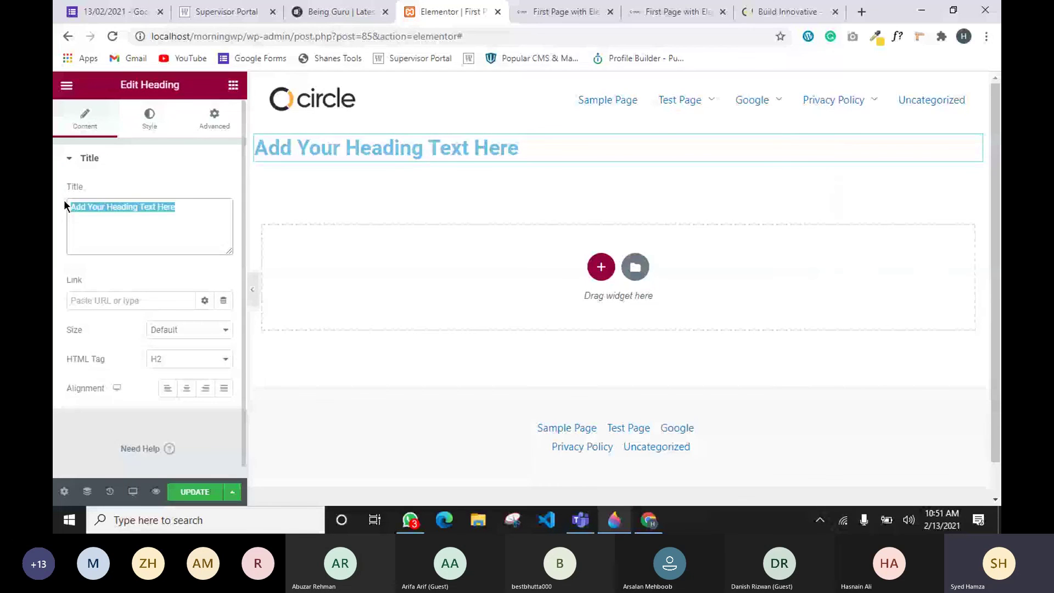
pyautogui.write('My first heading')
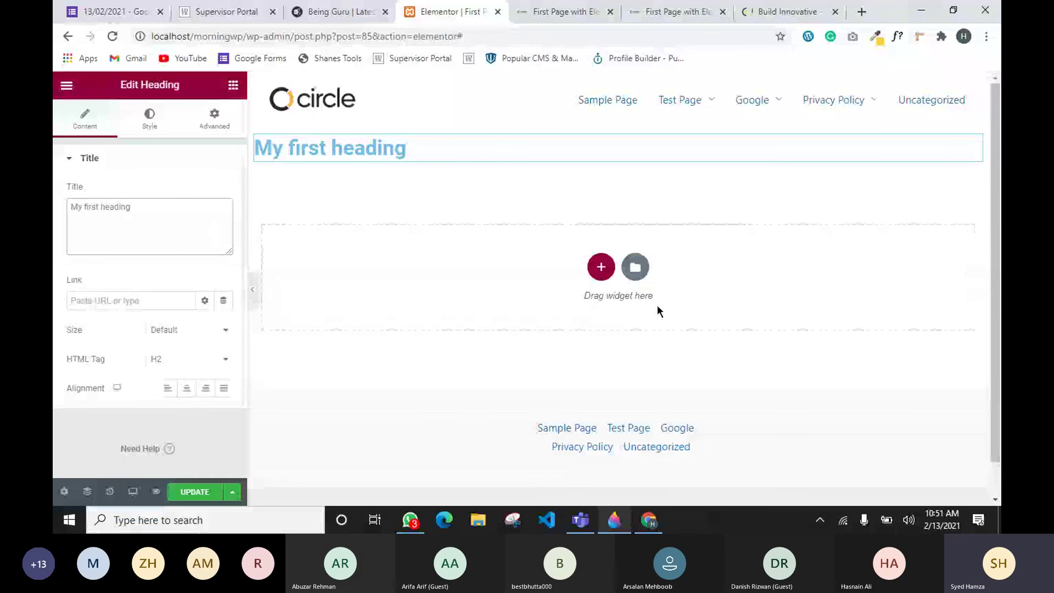
# Set the heading's HTML tag to H1, try the right and justified alignments, and centre the heading.
pyautogui.click(212, 359)
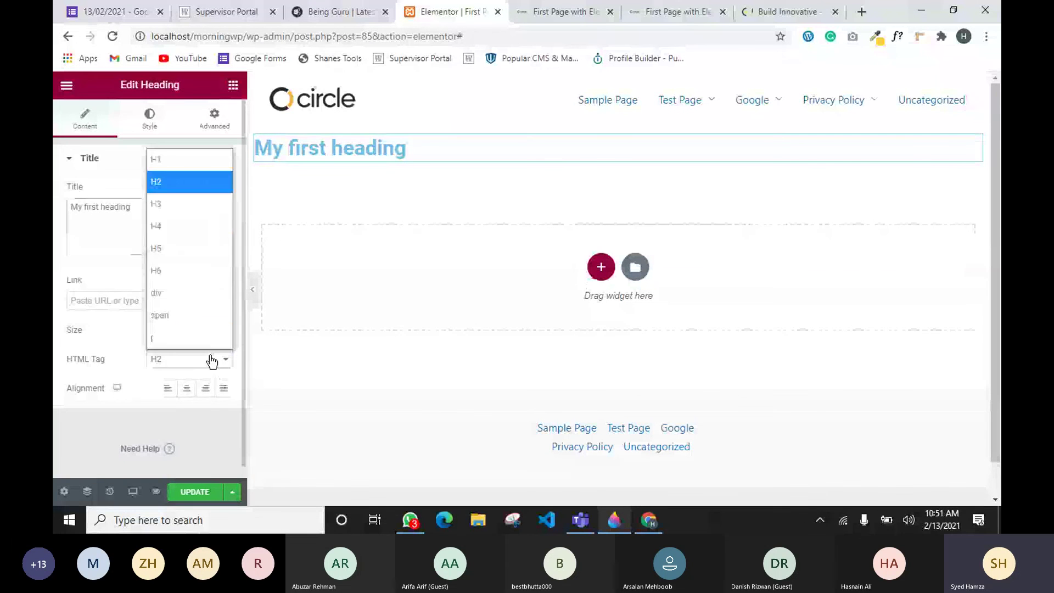
pyautogui.click(157, 172)
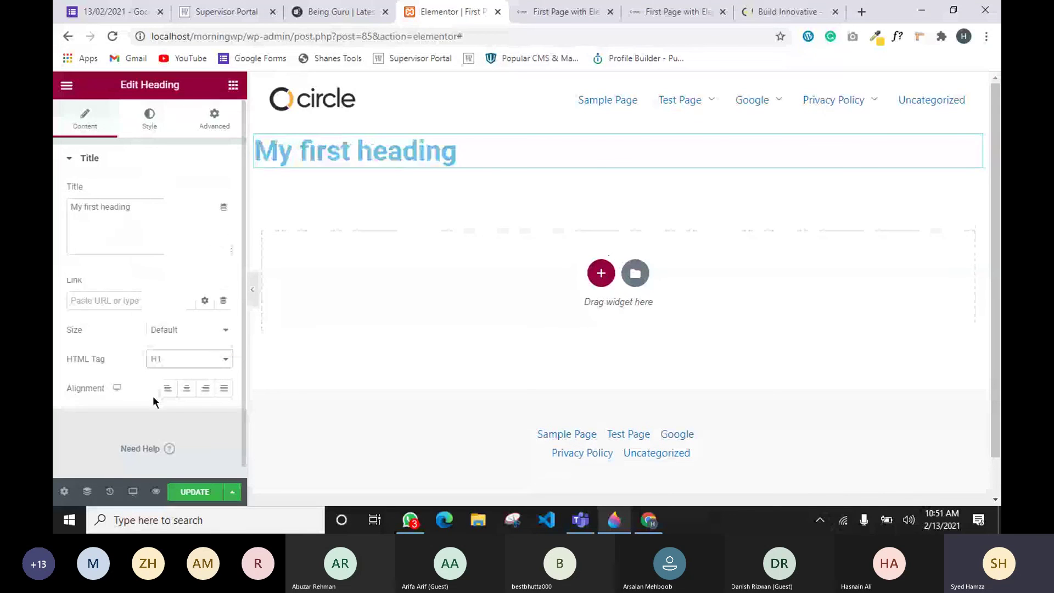
pyautogui.click(186, 389)
pyautogui.click(205, 390)
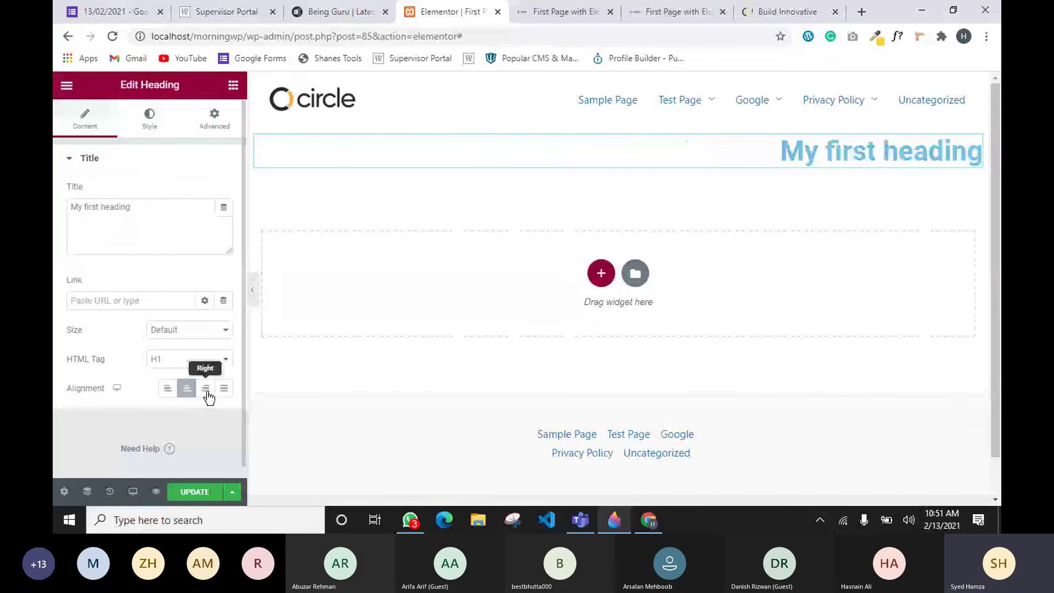
pyautogui.click(225, 391)
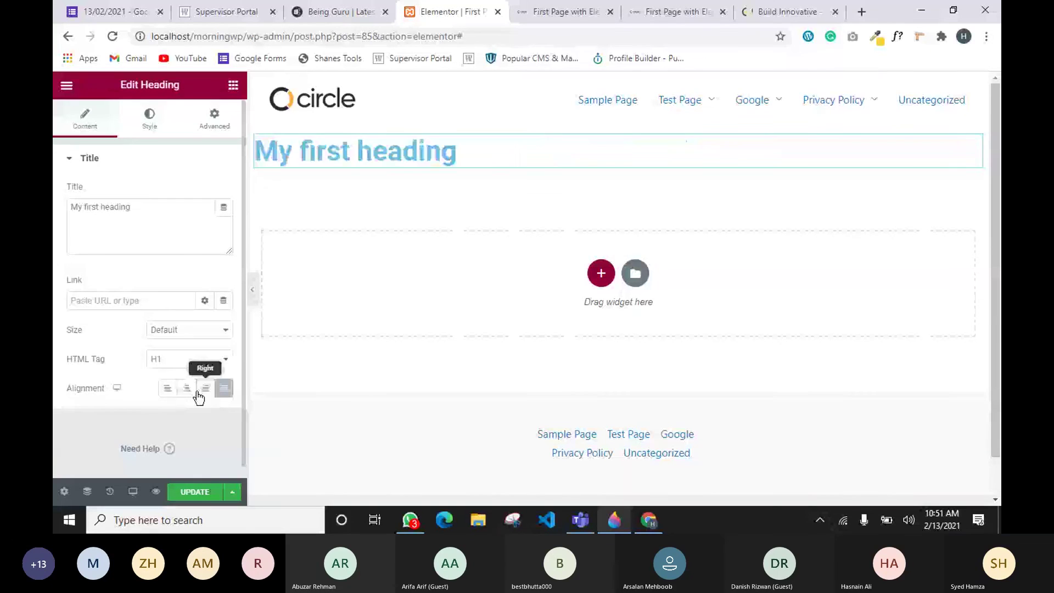
pyautogui.click(186, 391)
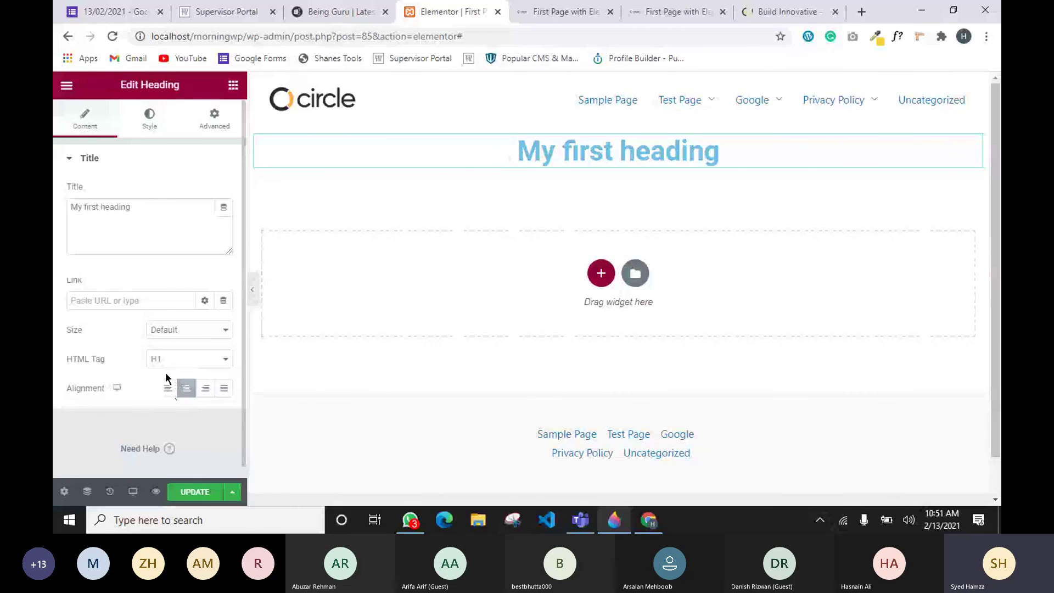
# Change the heading's text color to a neutral dark grey, #6E6E6E.
pyautogui.click(148, 122)
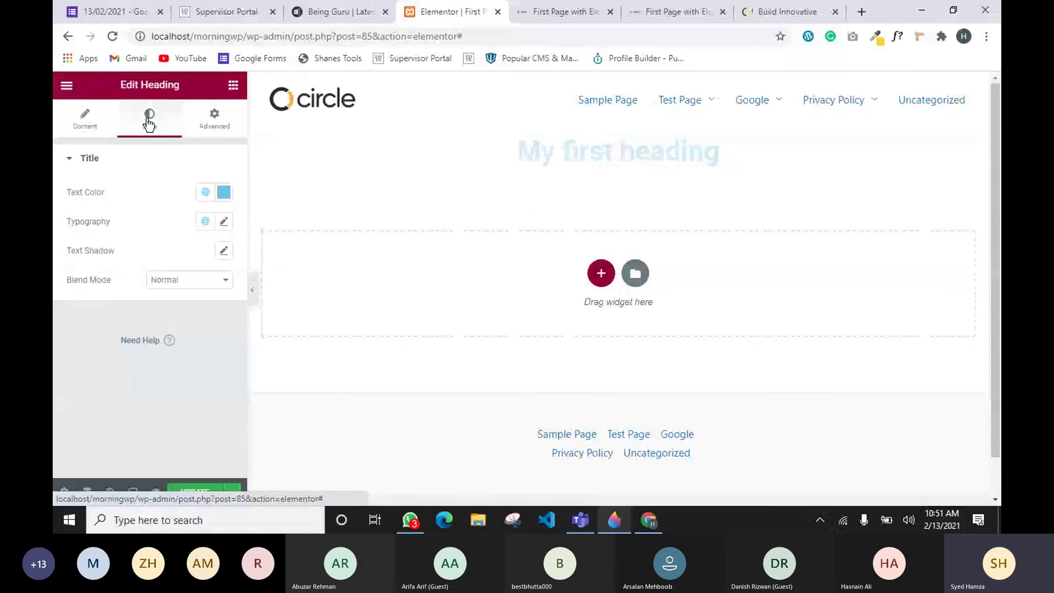
pyautogui.click(223, 192)
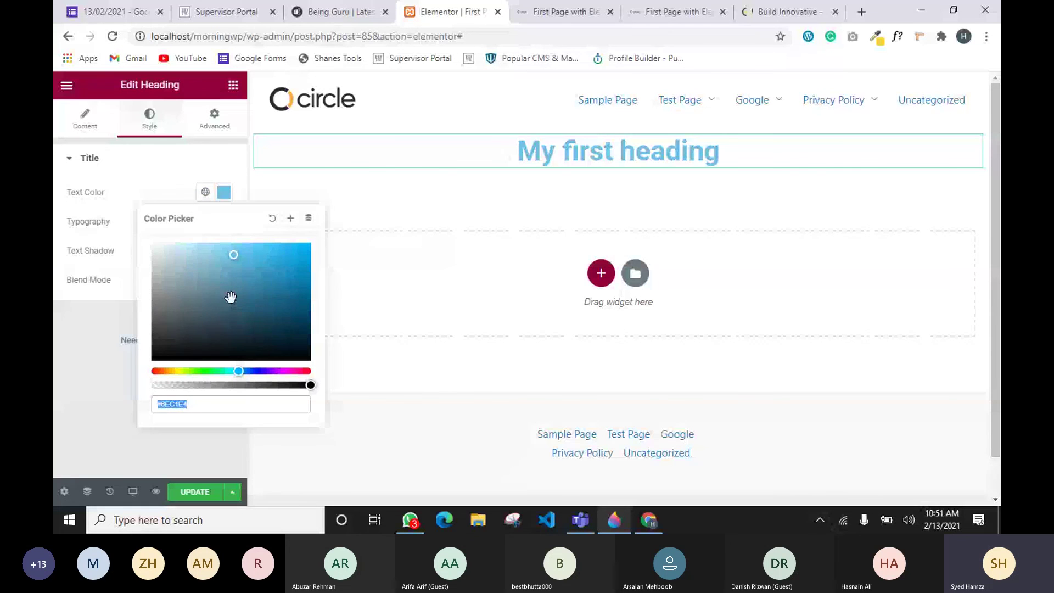
pyautogui.moveTo(231, 299); pyautogui.dragTo(153, 292)
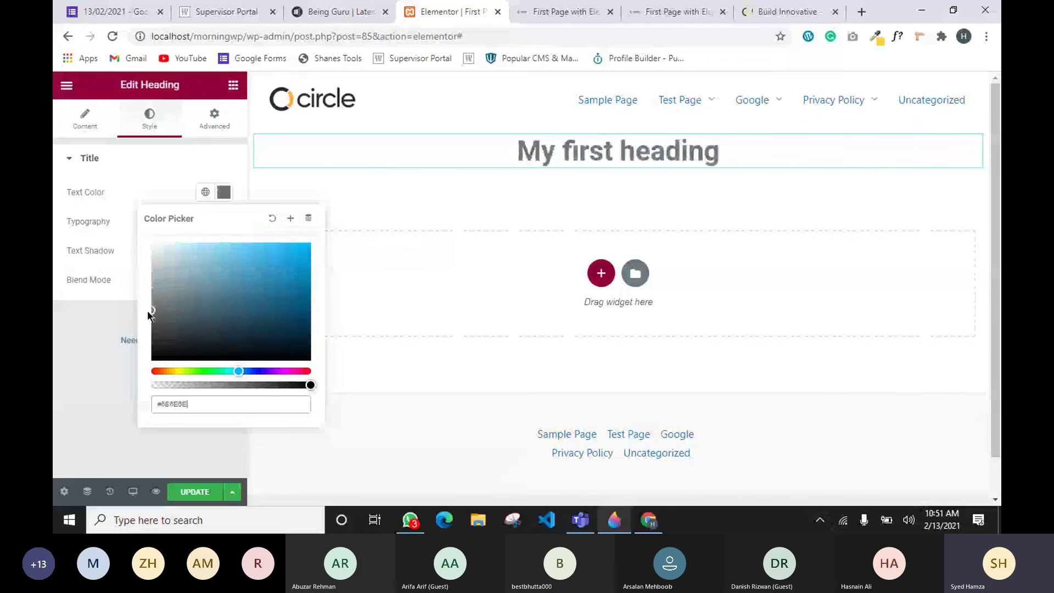
pyautogui.click(146, 261)
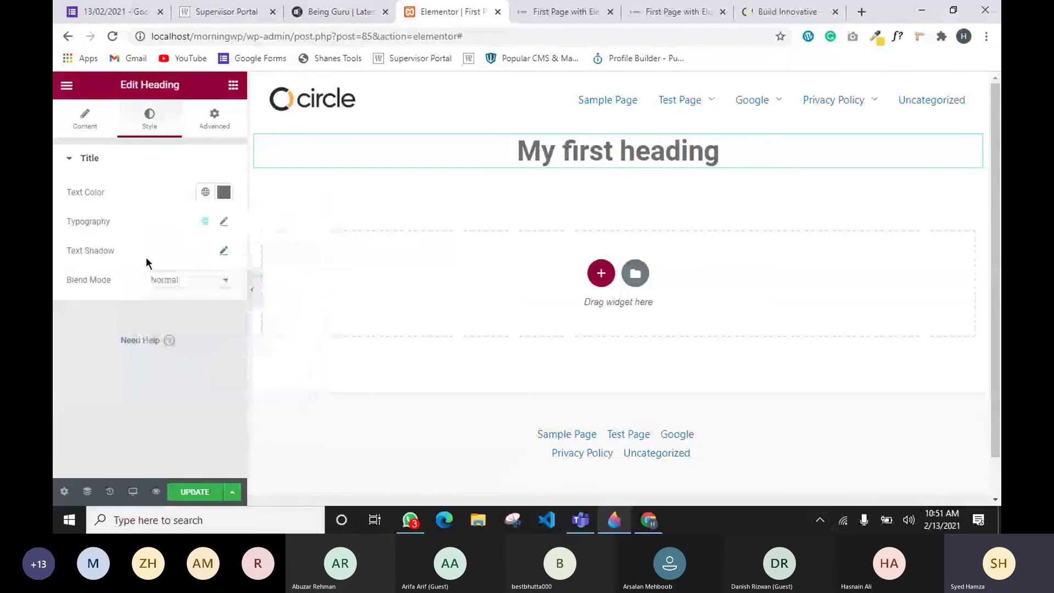
# View the global colors available for the heading's text color.
pyautogui.click(205, 192)
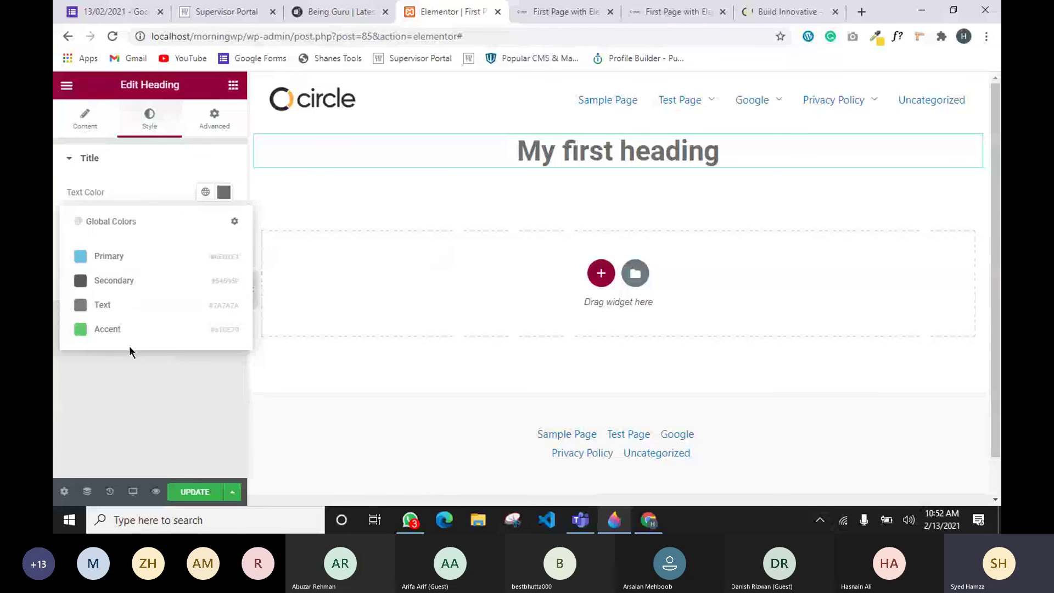
pyautogui.click(113, 370)
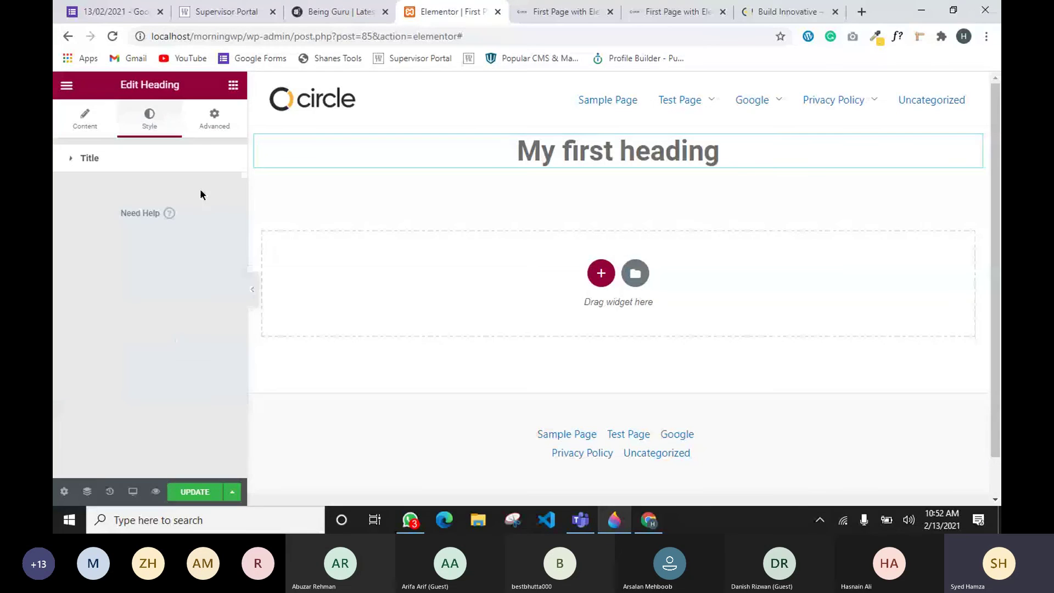
pyautogui.click(200, 158)
pyautogui.click(204, 192)
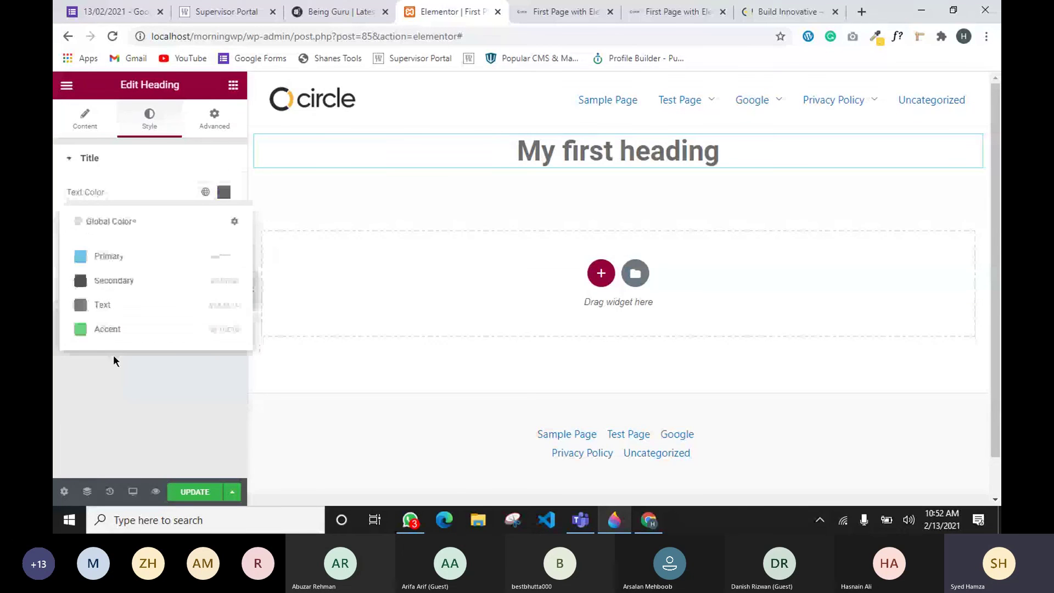
pyautogui.click(116, 391)
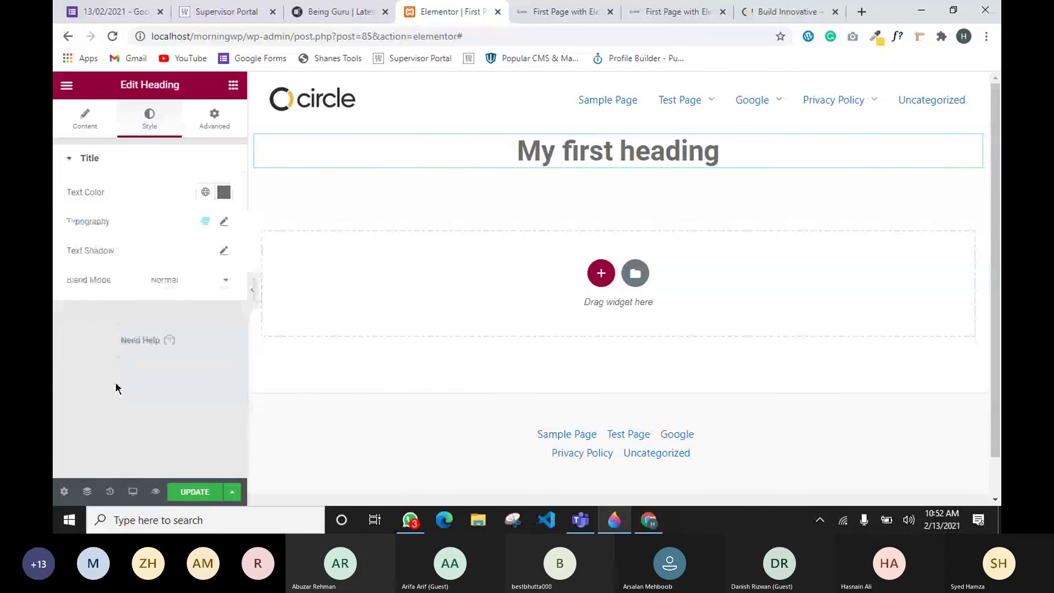
# Set the heading's font family to Rochester and review the remaining typography options.
pyautogui.click(223, 223)
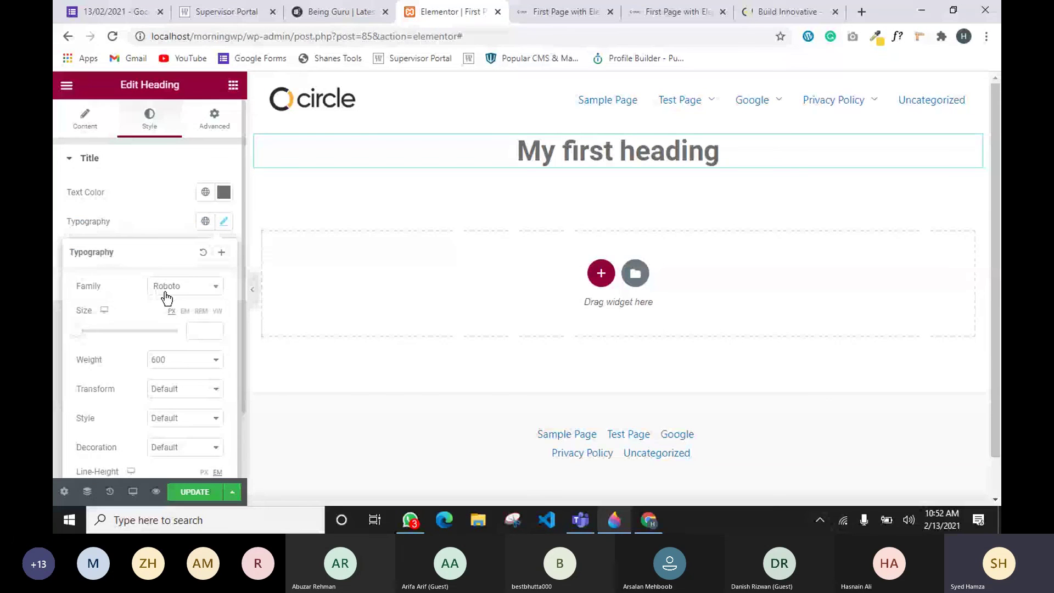
pyautogui.click(187, 285)
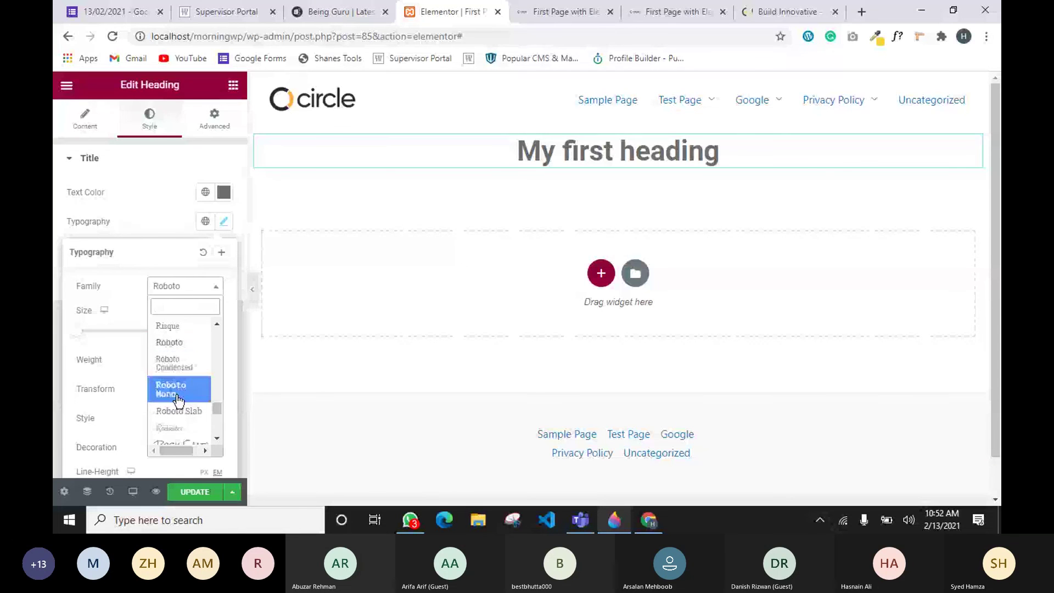
pyautogui.click(174, 432)
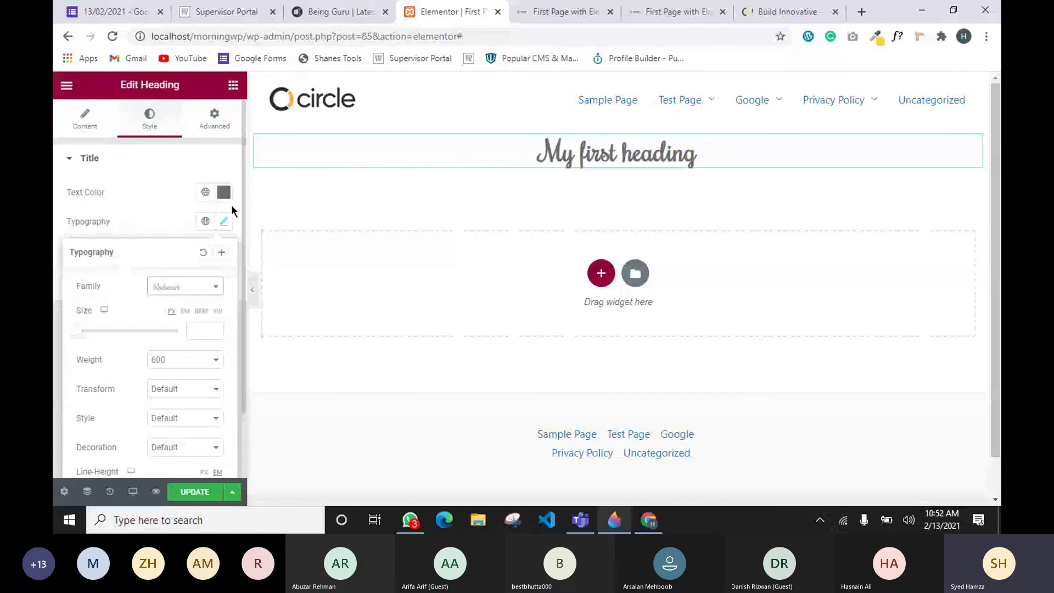
pyautogui.scroll(-2, 244, 209)
pyautogui.click(248, 256)
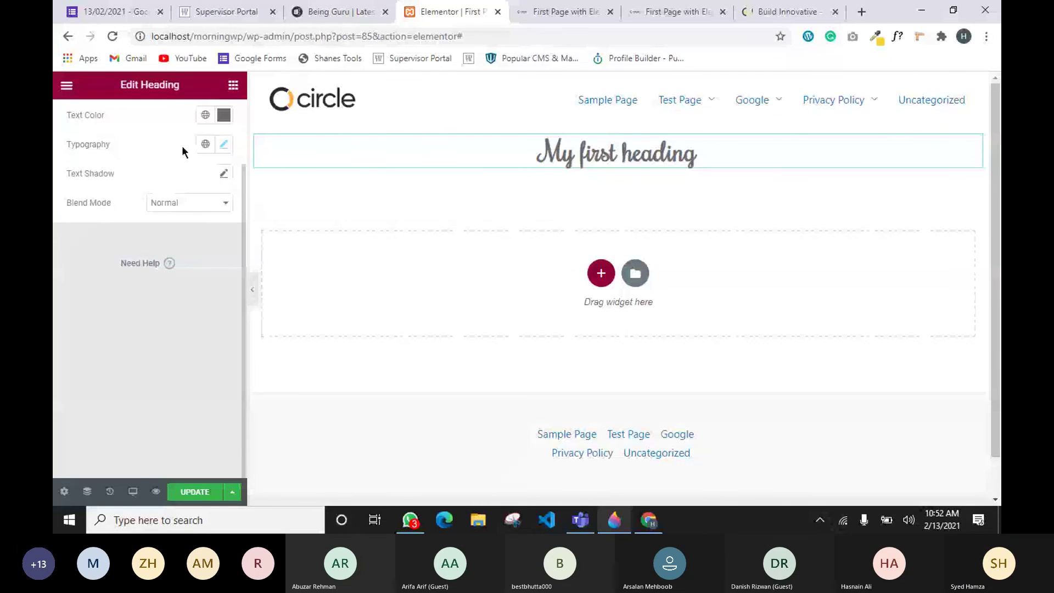
pyautogui.click(224, 145)
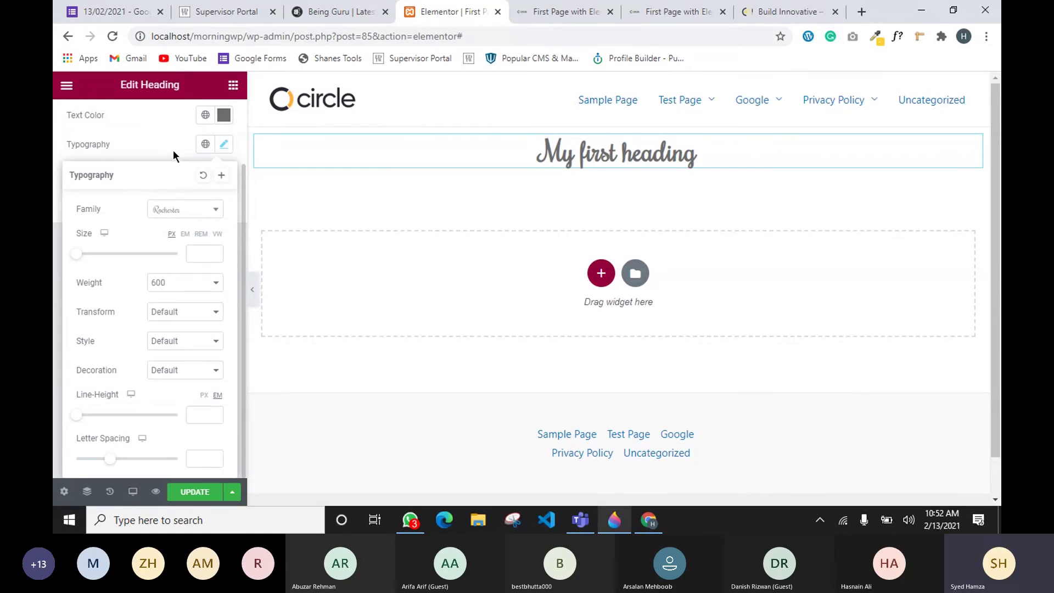
pyautogui.click(222, 147)
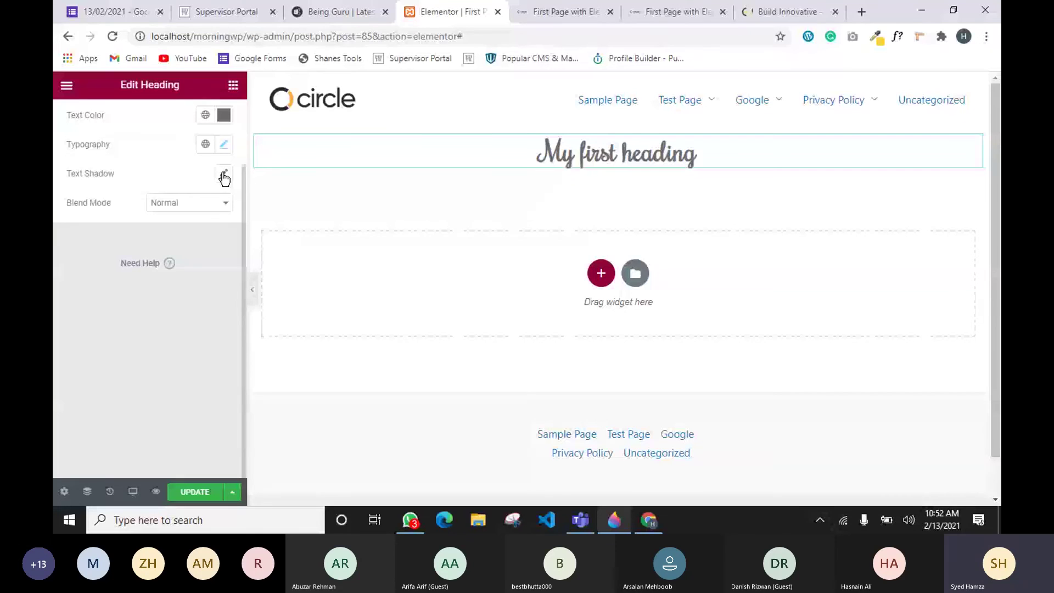
# Switch to the Teams meeting window to check the participants, and return to the Elementor editor.
pyautogui.click(580, 520)
pyautogui.moveTo(615, 431)
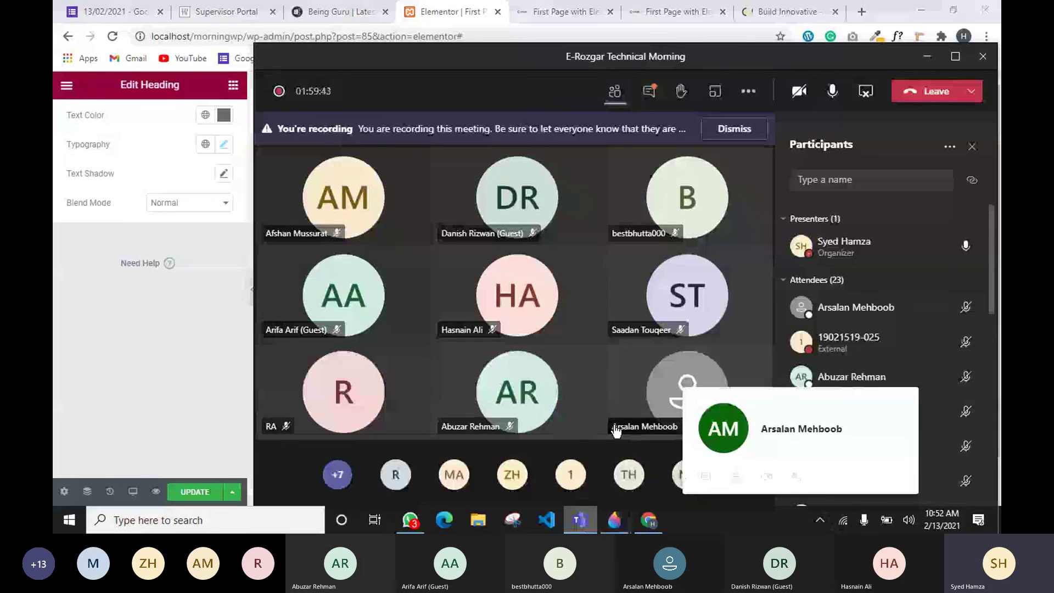
pyautogui.click(139, 356)
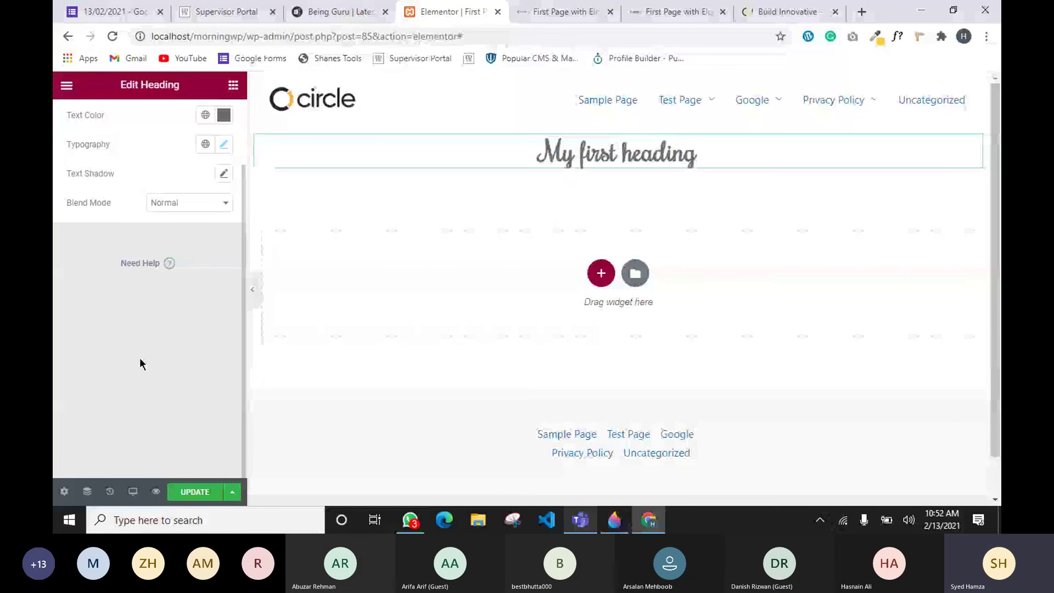
# Review the heading's typography settings and the available blend modes.
pyautogui.click(223, 145)
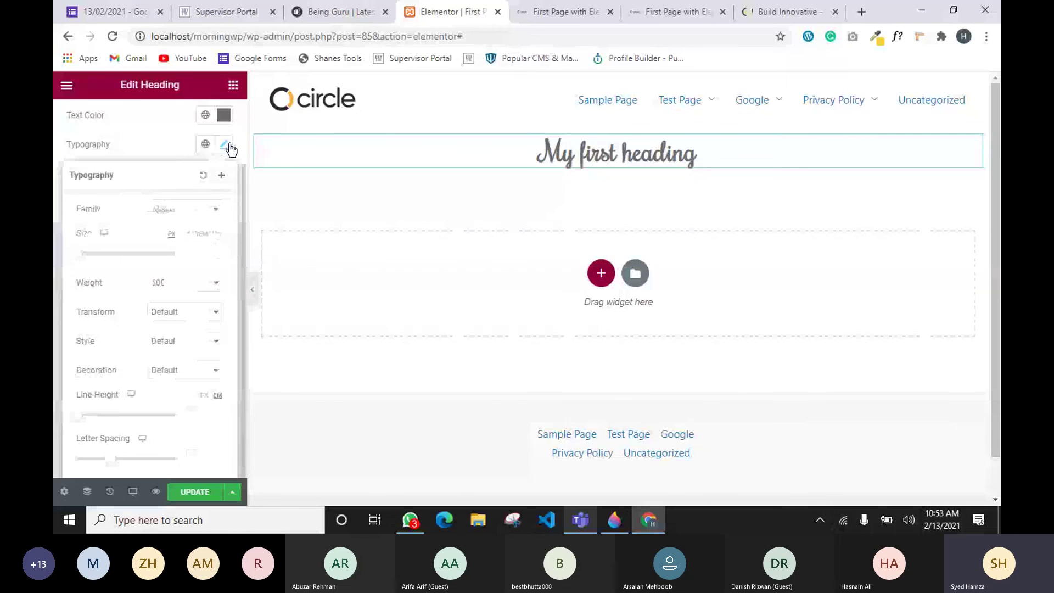
pyautogui.click(224, 145)
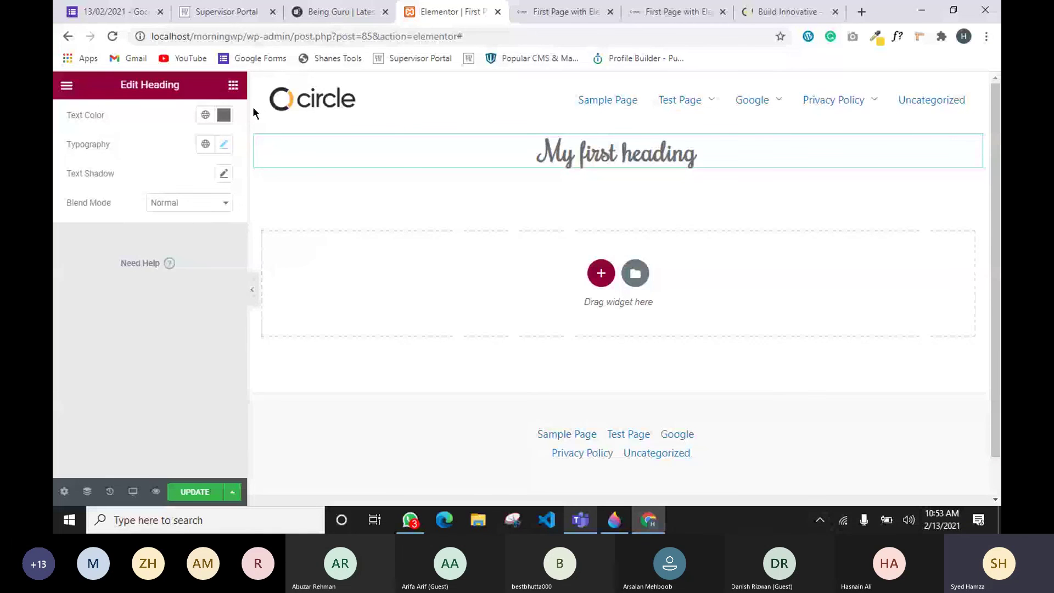
pyautogui.click(164, 205)
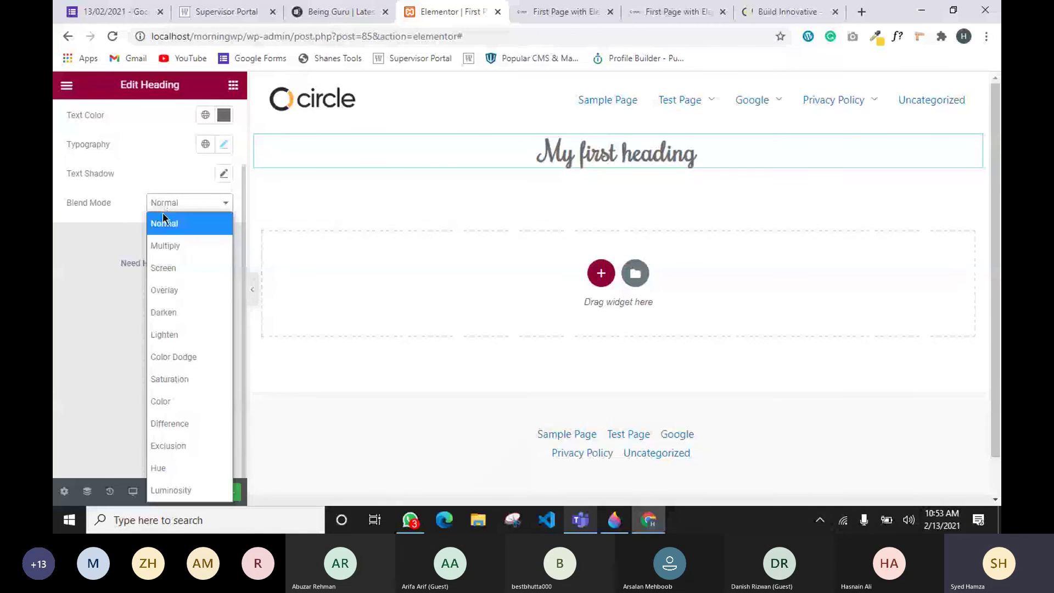
pyautogui.click(84, 405)
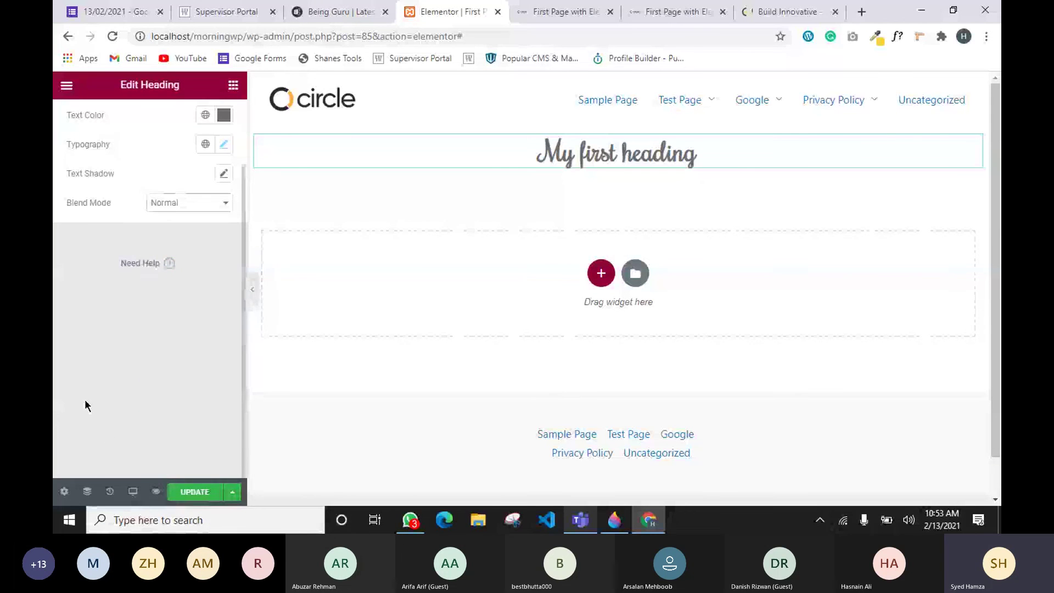
# Add a Text Editor widget below the heading and replace its placeholder text with "This is my first paragraph".
pyautogui.click(233, 84)
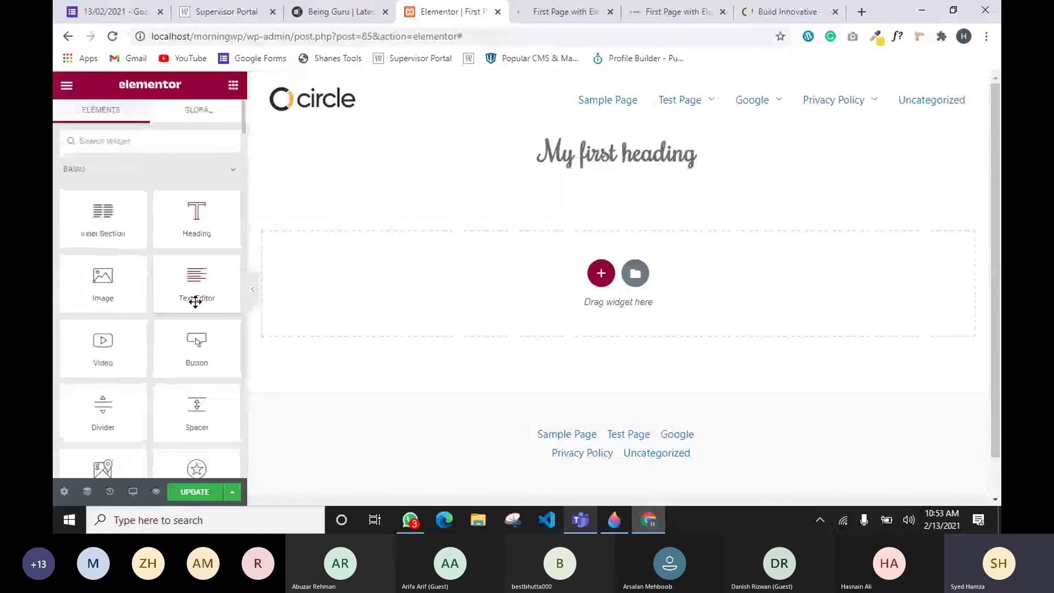
pyautogui.moveTo(195, 301); pyautogui.dragTo(565, 170)
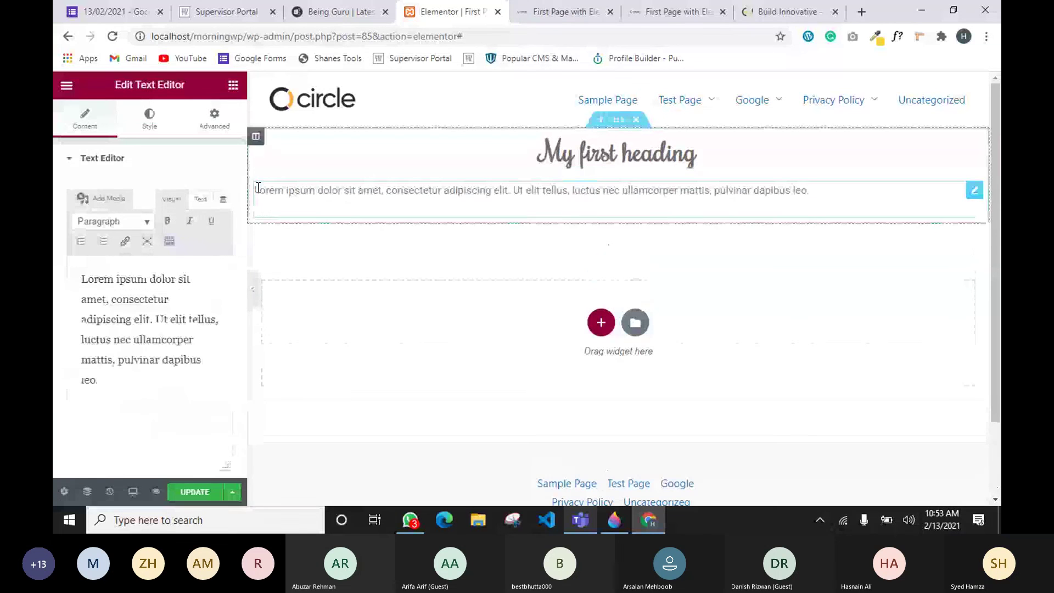
pyautogui.moveTo(260, 190); pyautogui.dragTo(698, 196)
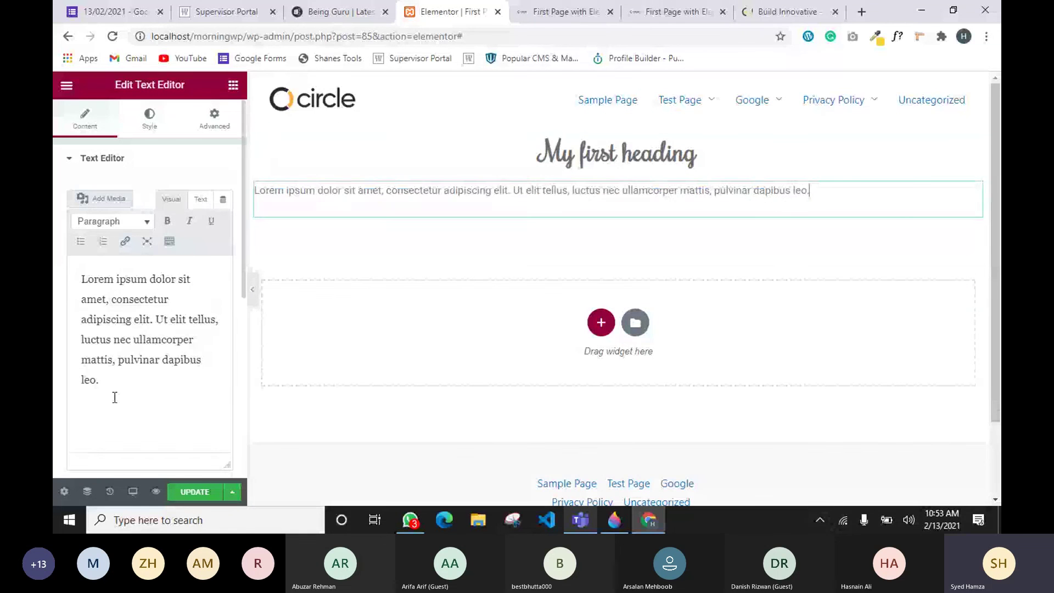
pyautogui.moveTo(113, 395); pyautogui.dragTo(53, 285)
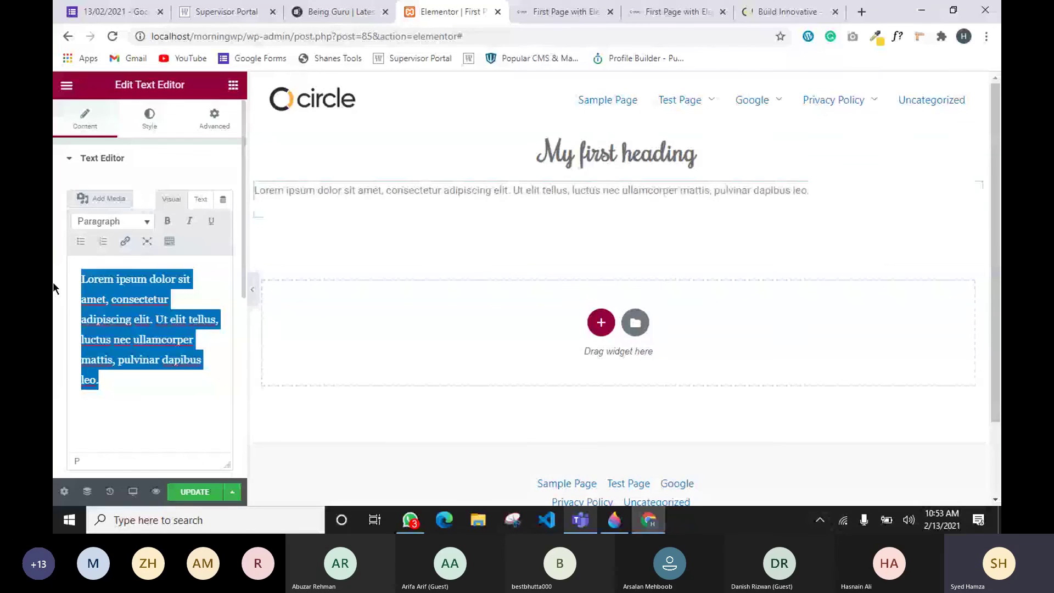
pyautogui.write('This is my first paragraph')
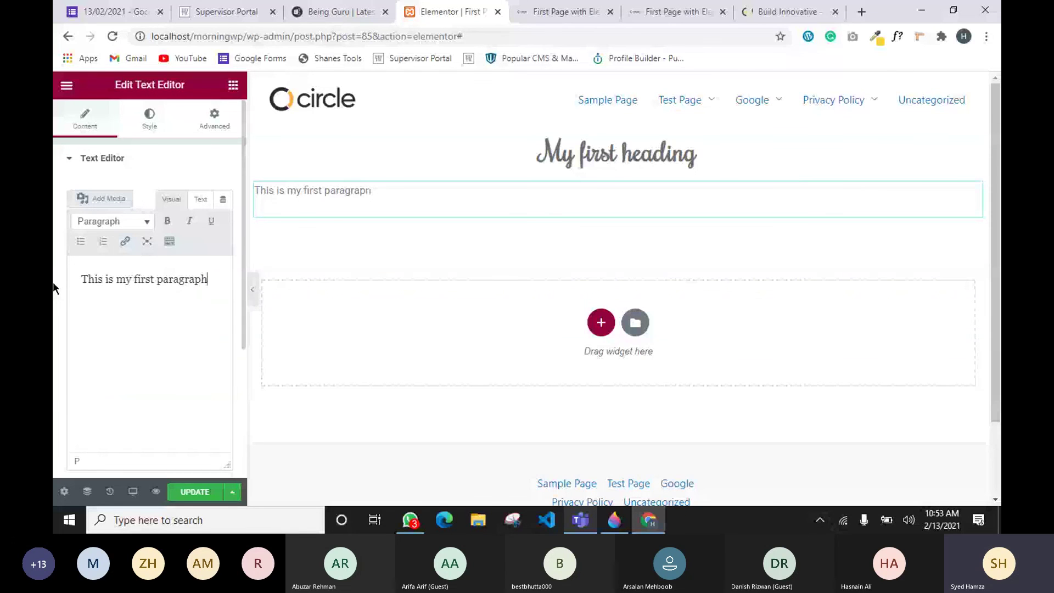
# Try the justified and right alignments on the paragraph text, and centre it.
pyautogui.scroll(-1, 159, 224)
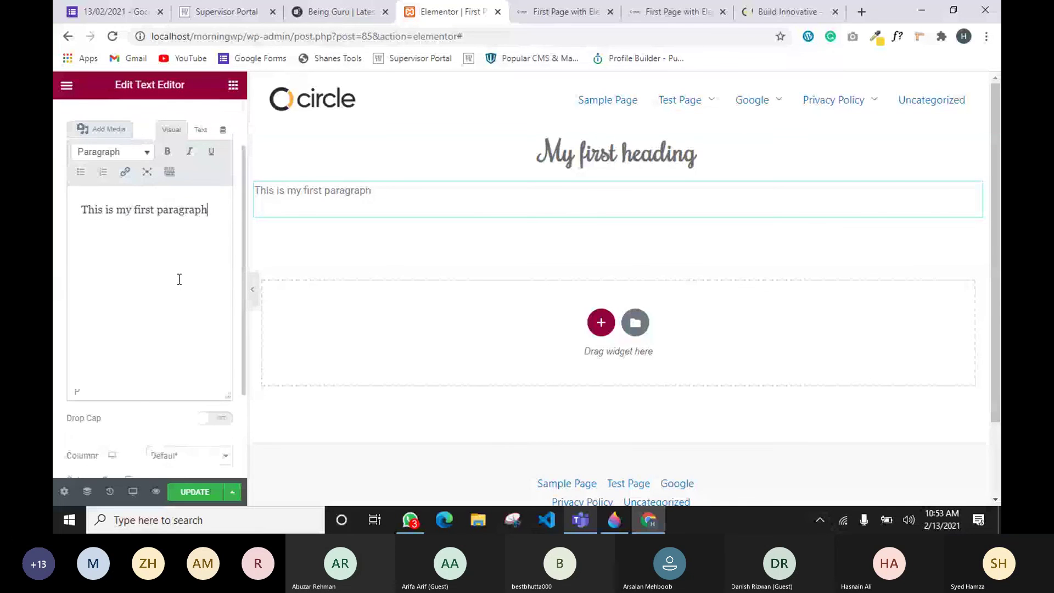
pyautogui.scroll(1, 165, 220)
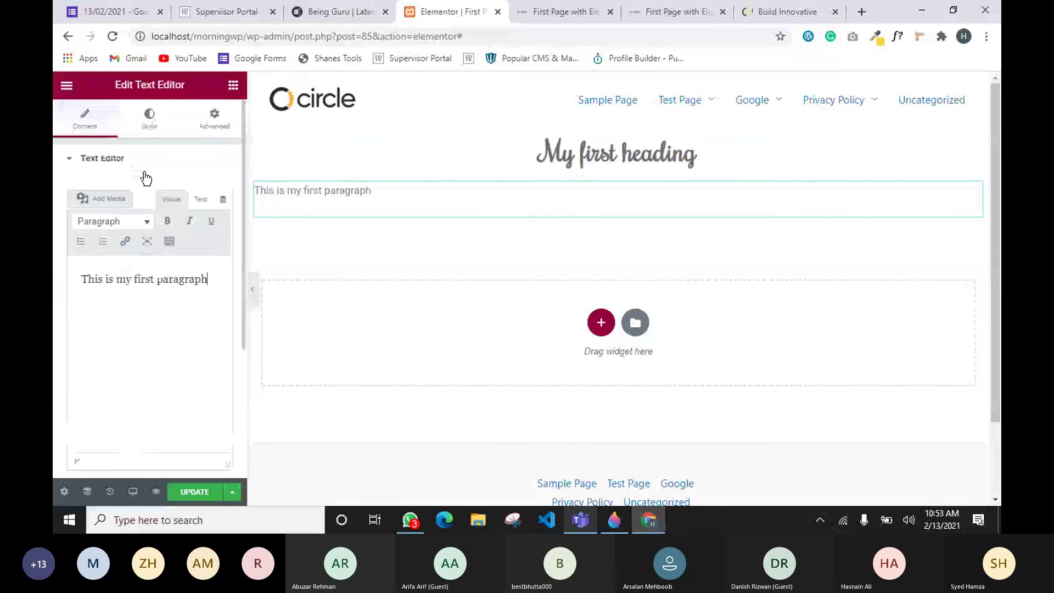
pyautogui.click(150, 118)
pyautogui.click(186, 192)
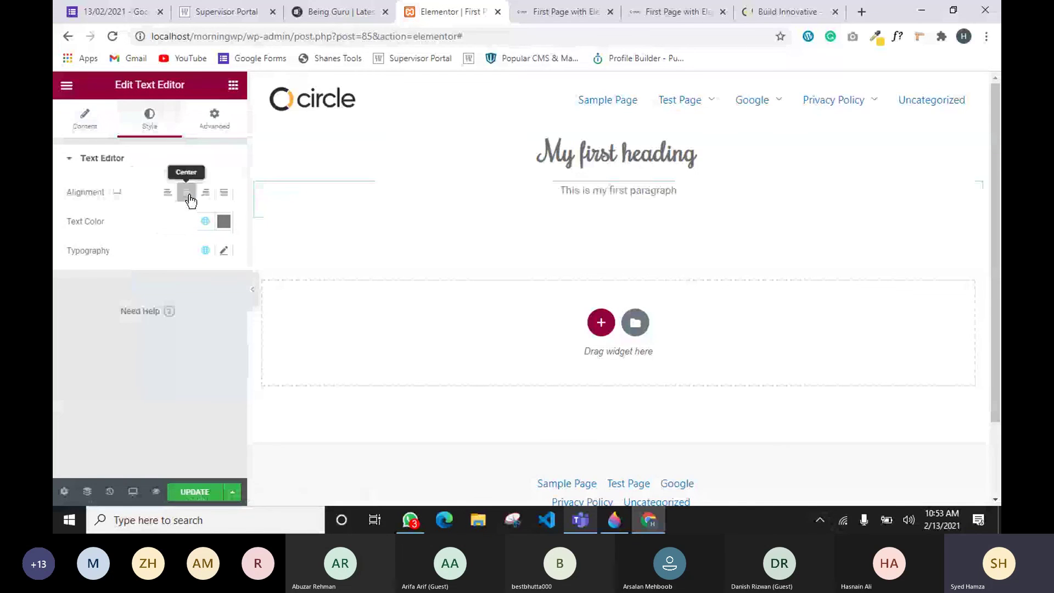
pyautogui.click(223, 194)
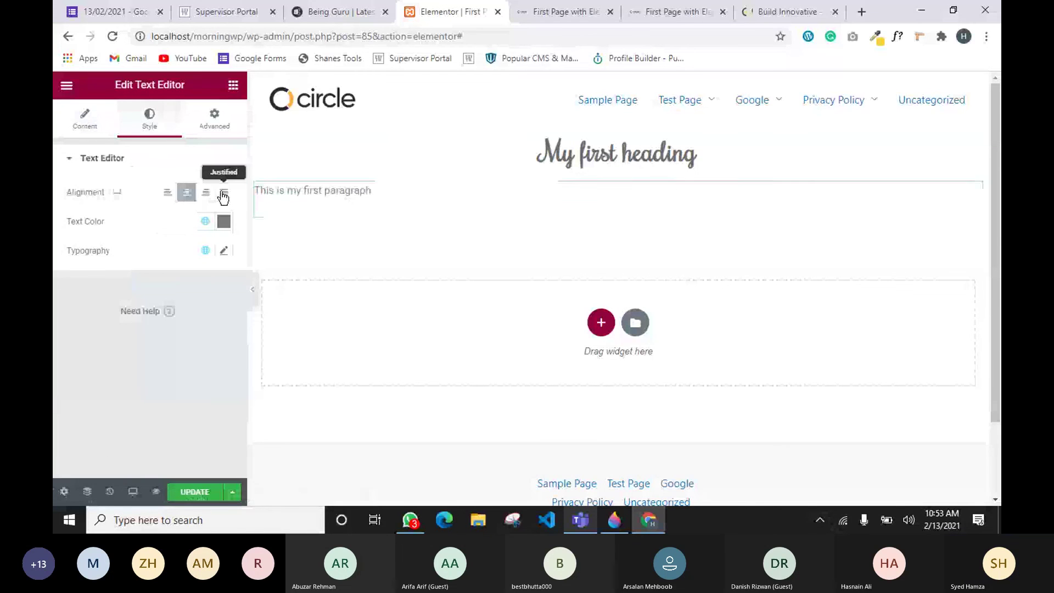
pyautogui.click(205, 192)
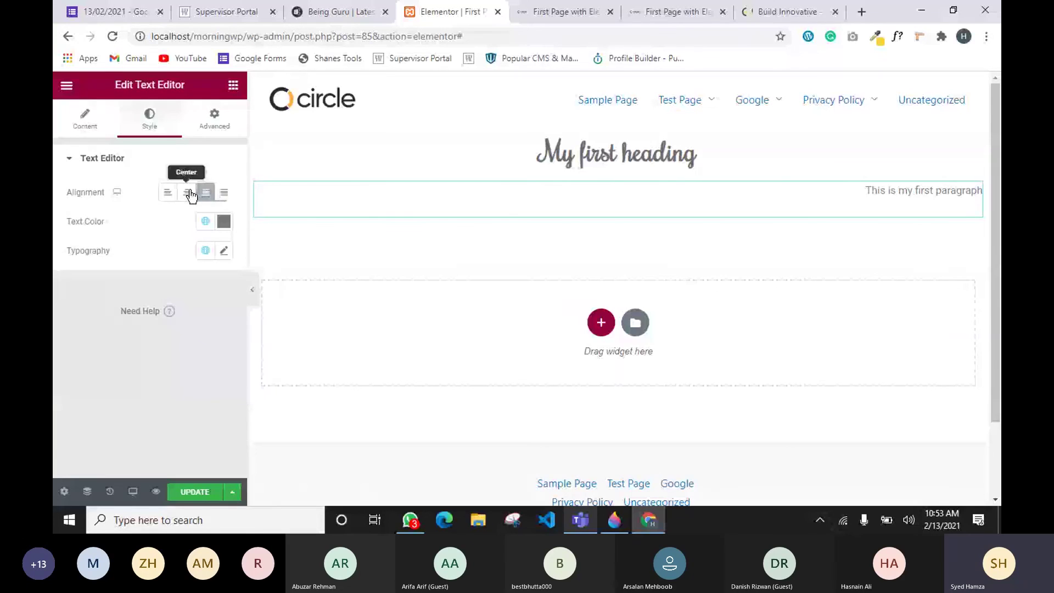
pyautogui.click(188, 193)
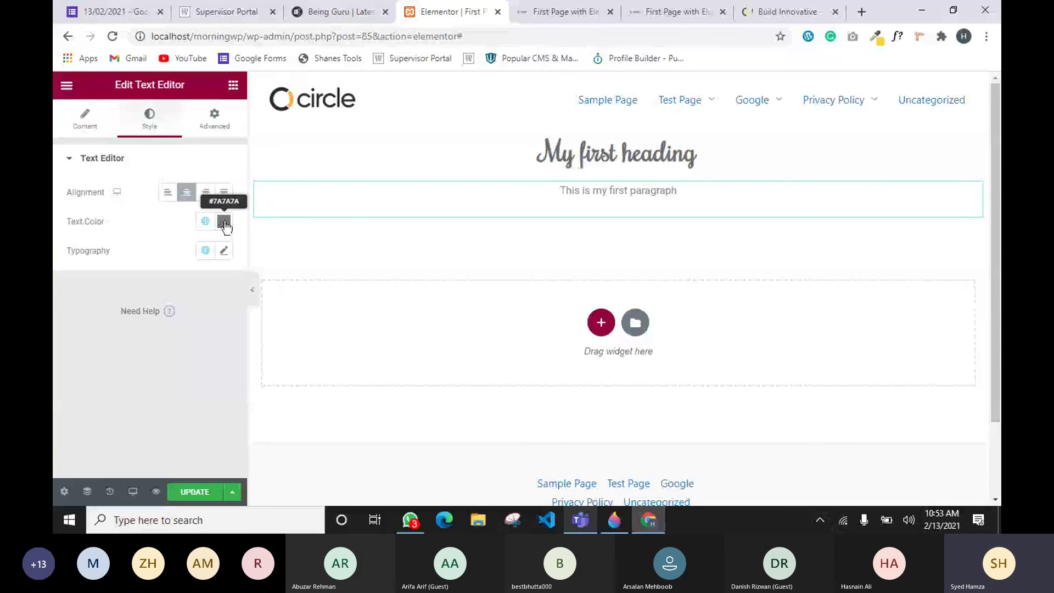
# Try the Primary global color on the paragraph text and view the global colors again.
pyautogui.click(205, 221)
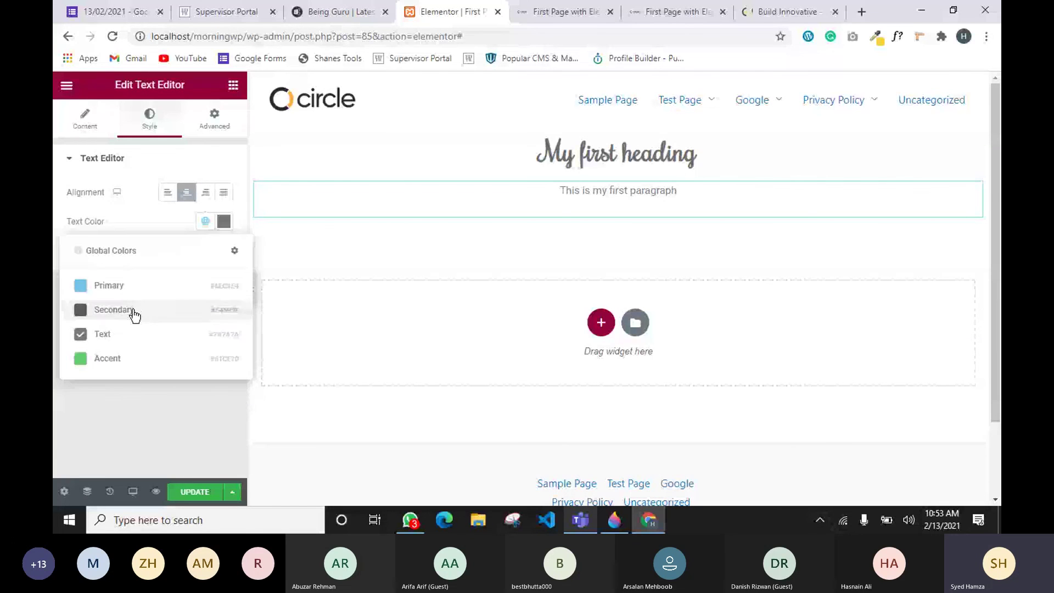
pyautogui.click(82, 286)
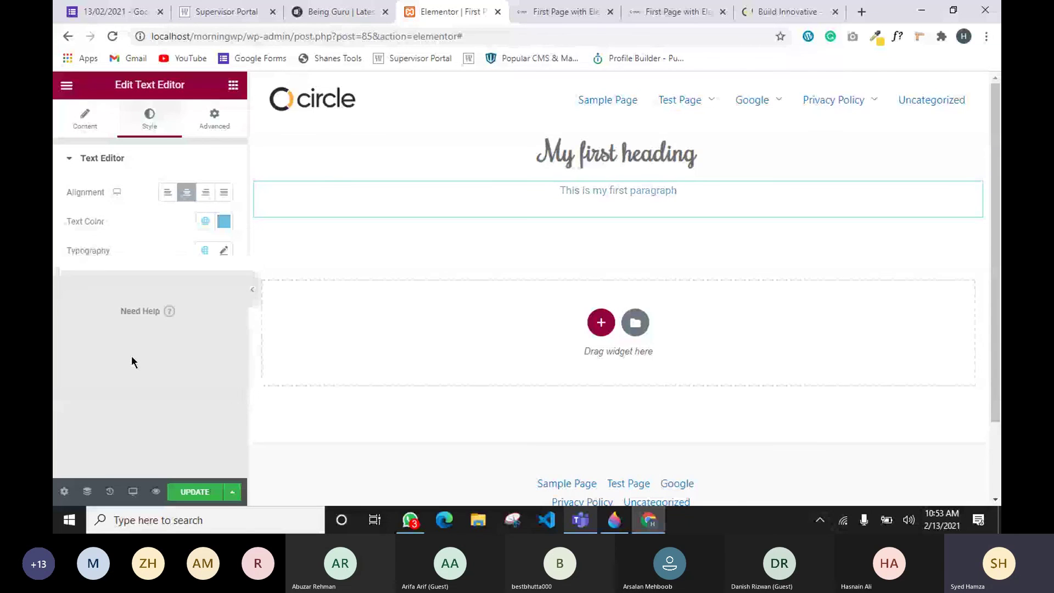
pyautogui.click(206, 225)
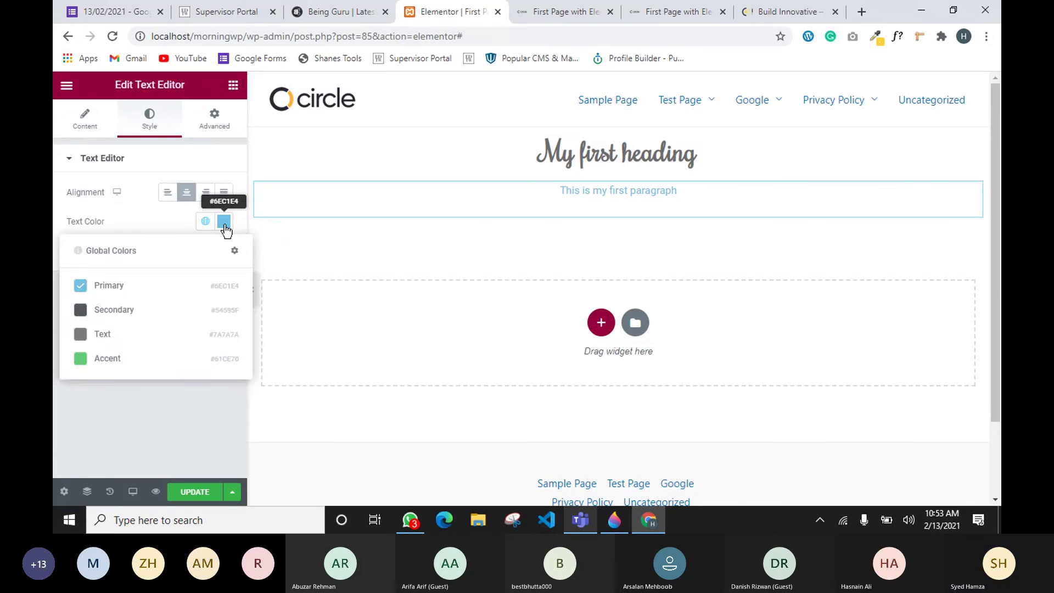
# Set the paragraph's text color to a custom black.
pyautogui.click(224, 219)
pyautogui.click(286, 382)
pyautogui.moveTo(286, 382); pyautogui.dragTo(73, 384)
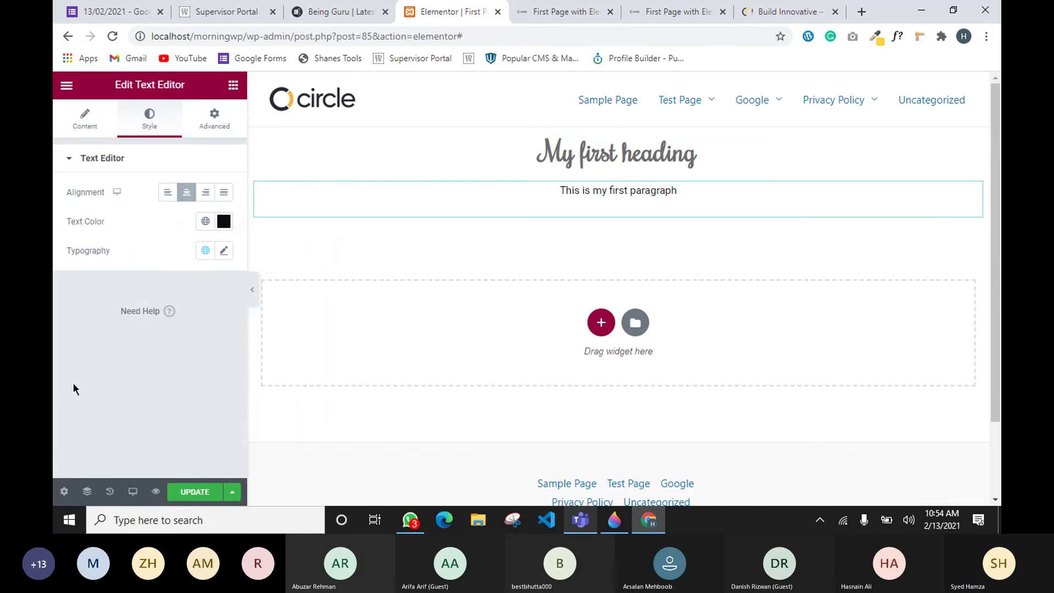
# Set the paragraph's typography font family to Sawarabi Mincho.
pyautogui.click(223, 250)
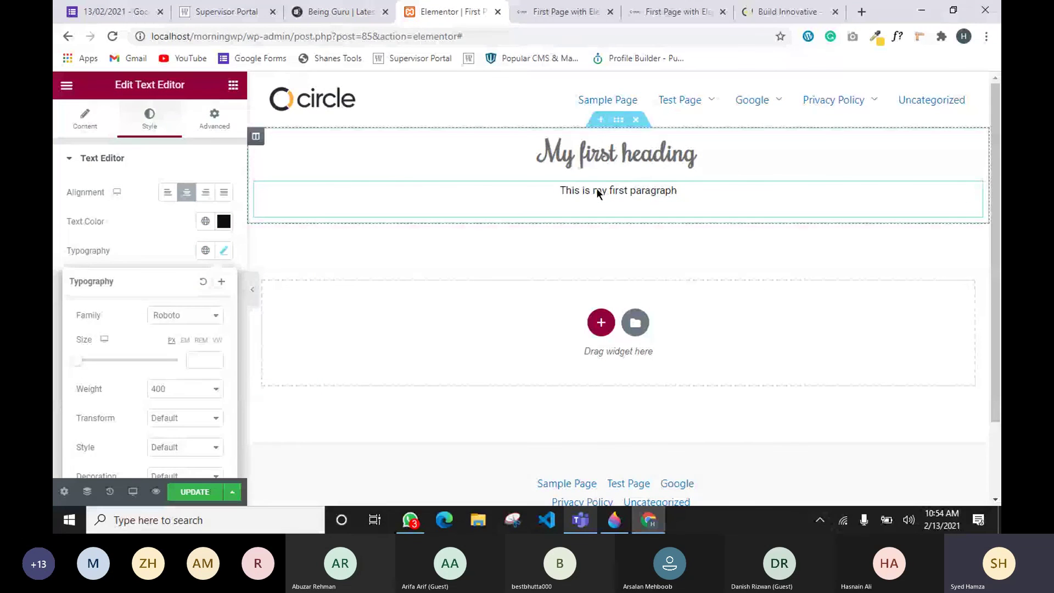
pyautogui.click(186, 315)
pyautogui.scroll(-12, 177, 412)
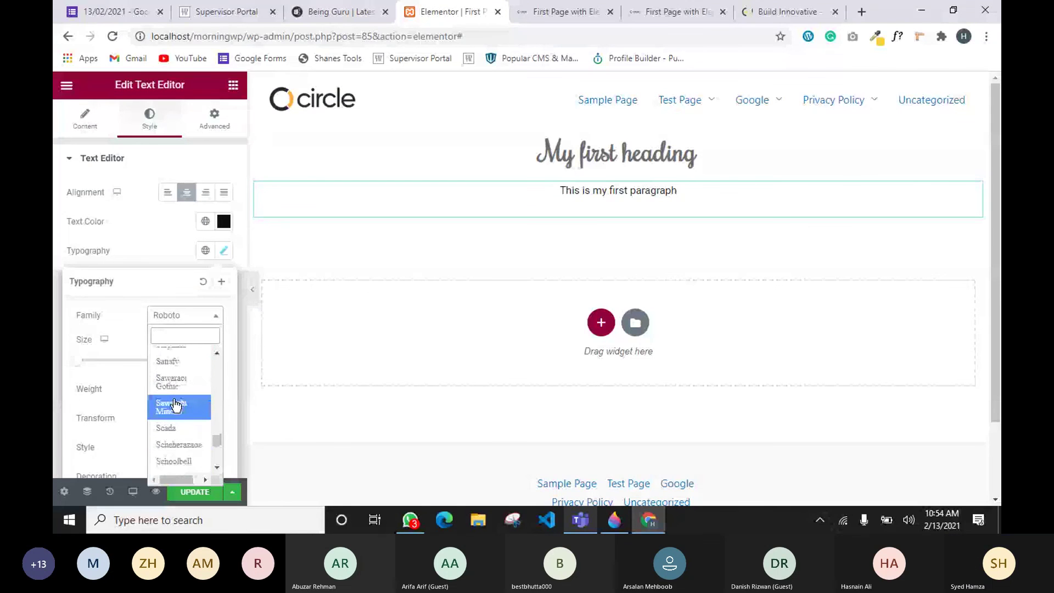
pyautogui.click(175, 404)
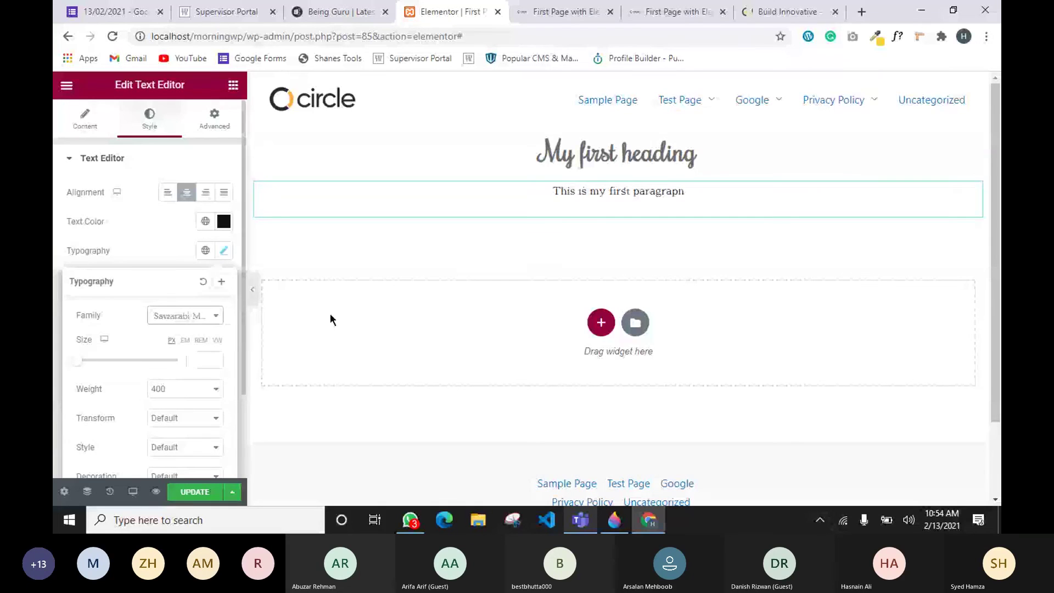
pyautogui.click(221, 252)
# Examine the advanced settings of the paragraph widget, including margin, padding and CSS options, and view the section and heading settings.
pyautogui.click(212, 120)
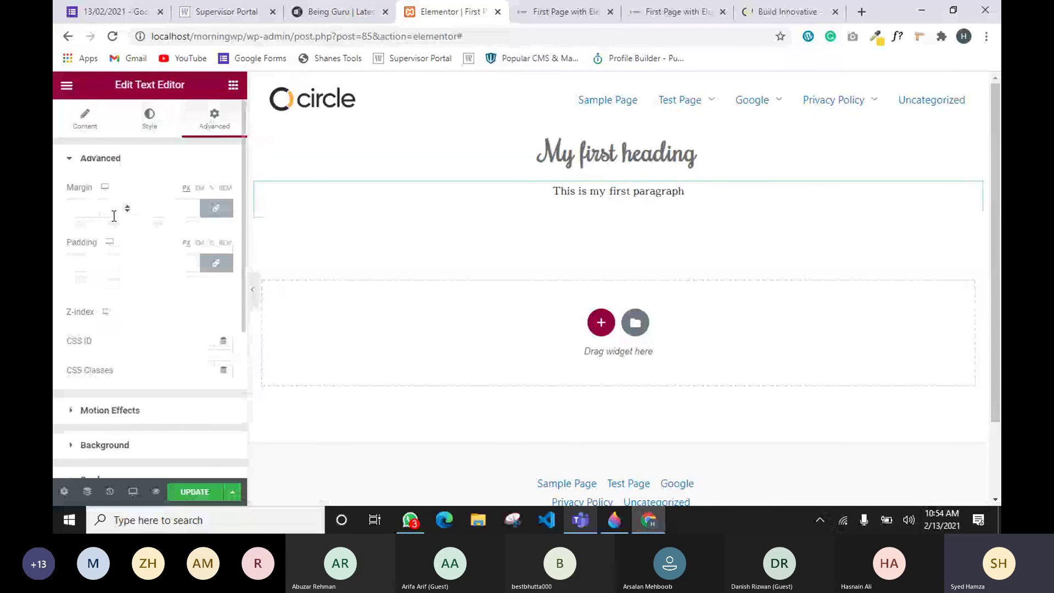
pyautogui.scroll(-4, 129, 291)
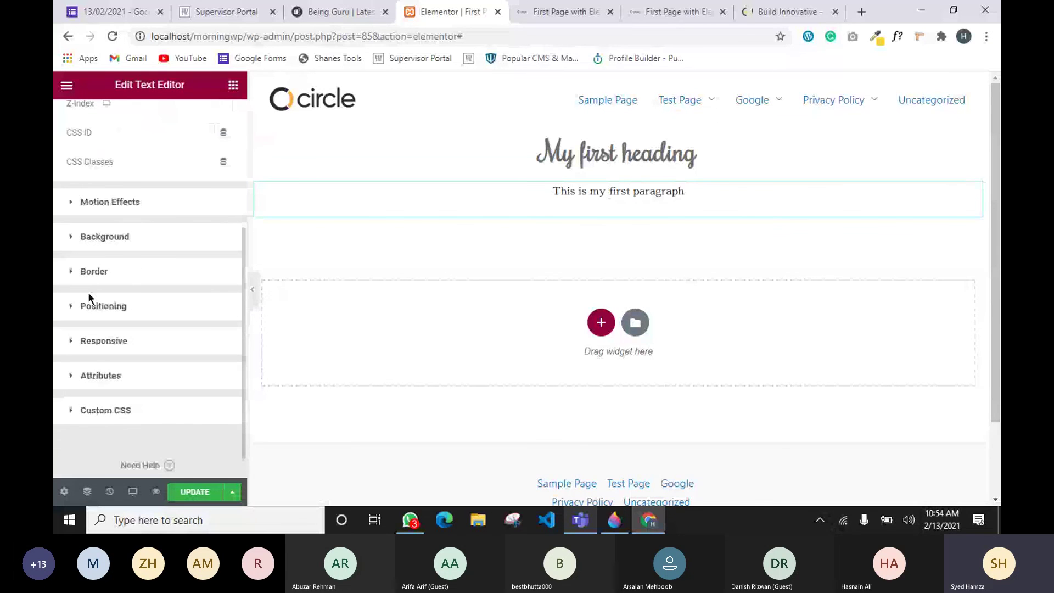
pyautogui.scroll(3, 152, 244)
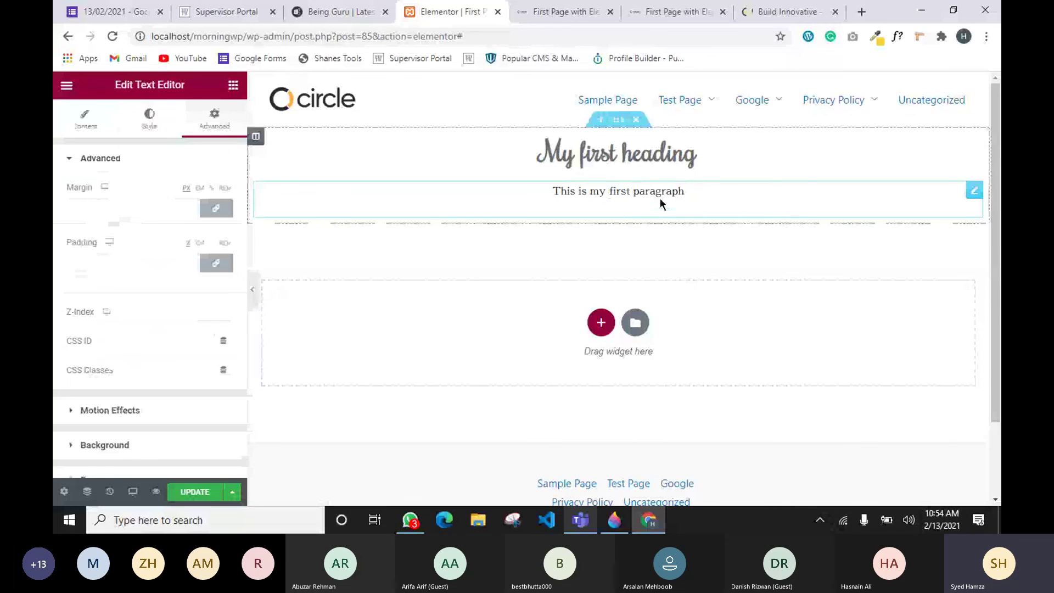
pyautogui.click(617, 121)
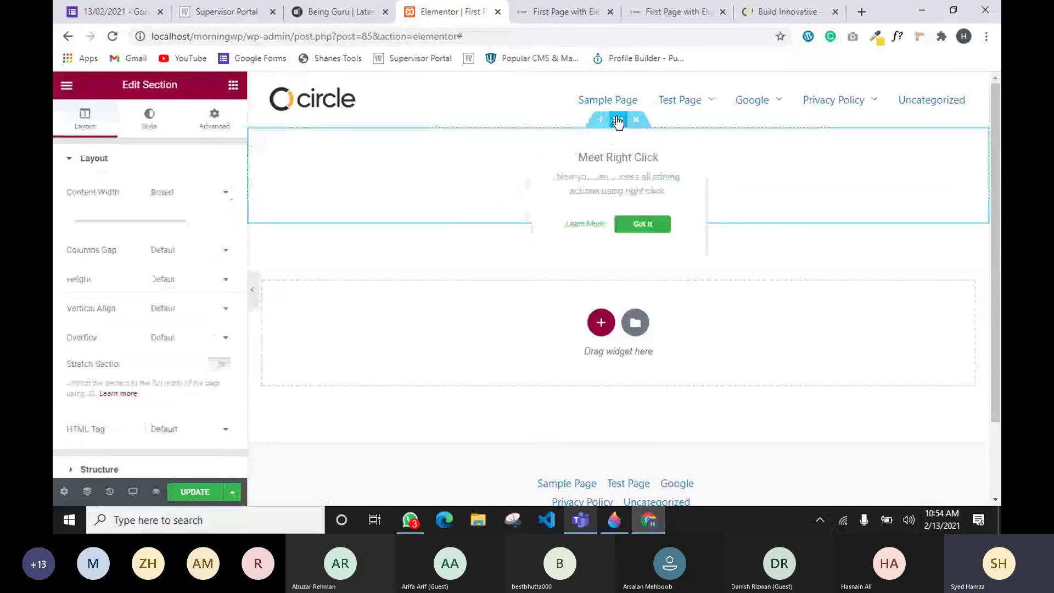
pyautogui.click(975, 144)
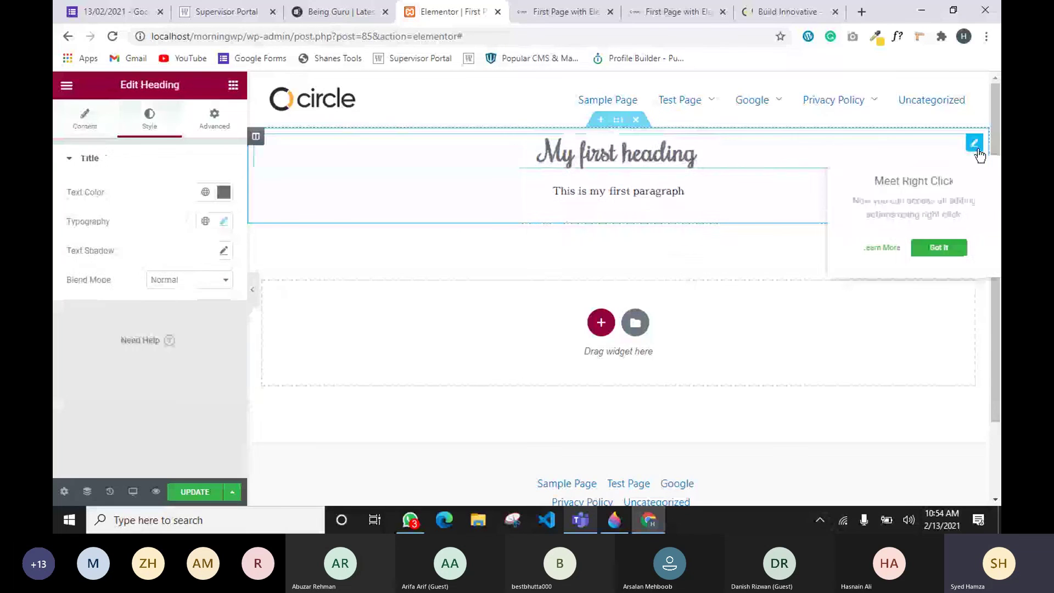
pyautogui.click(631, 196)
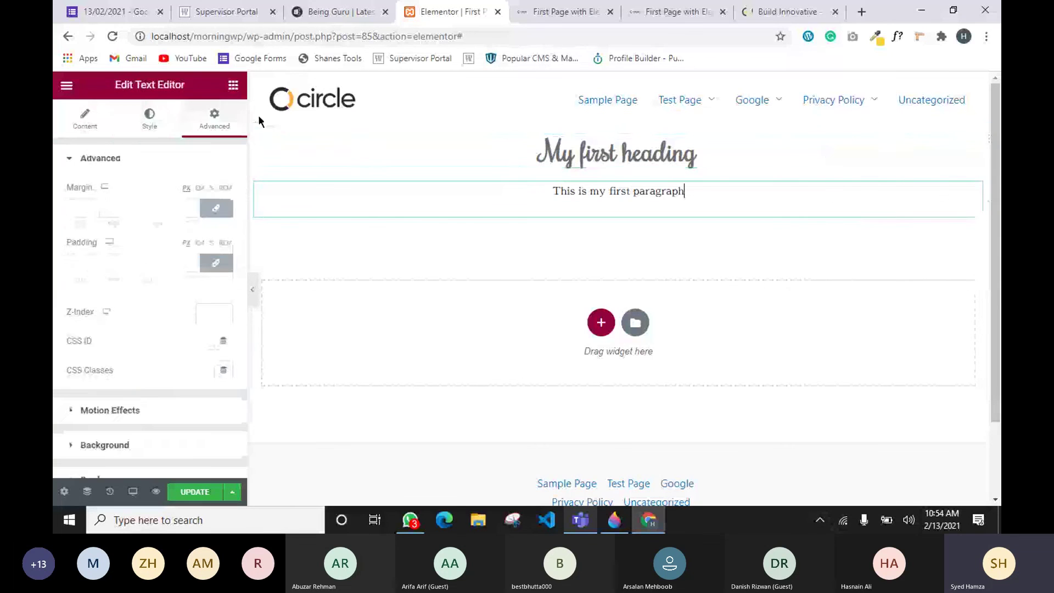
pyautogui.scroll(-5, 156, 261)
pyautogui.scroll(5, 210, 278)
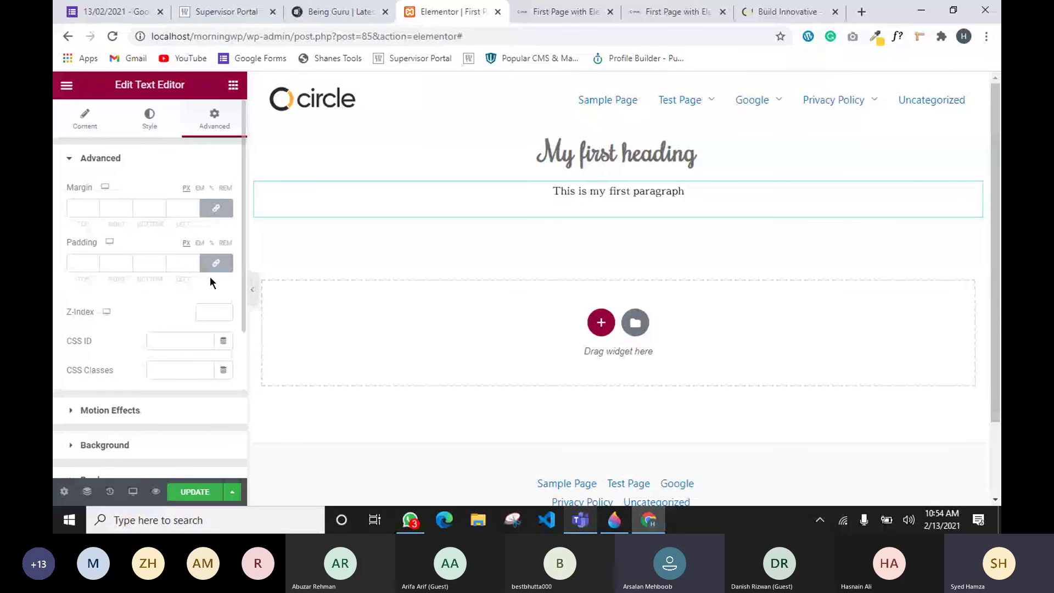
# Add a Button widget below the paragraph and align it to the center.
pyautogui.click(236, 87)
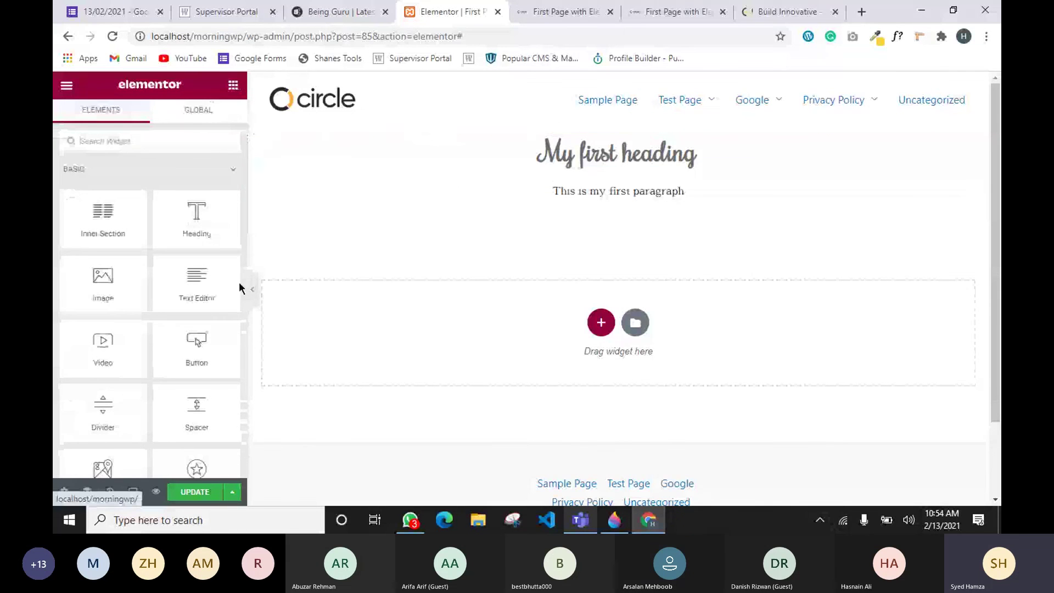
pyautogui.moveTo(183, 356); pyautogui.dragTo(633, 215)
pyautogui.click(205, 295)
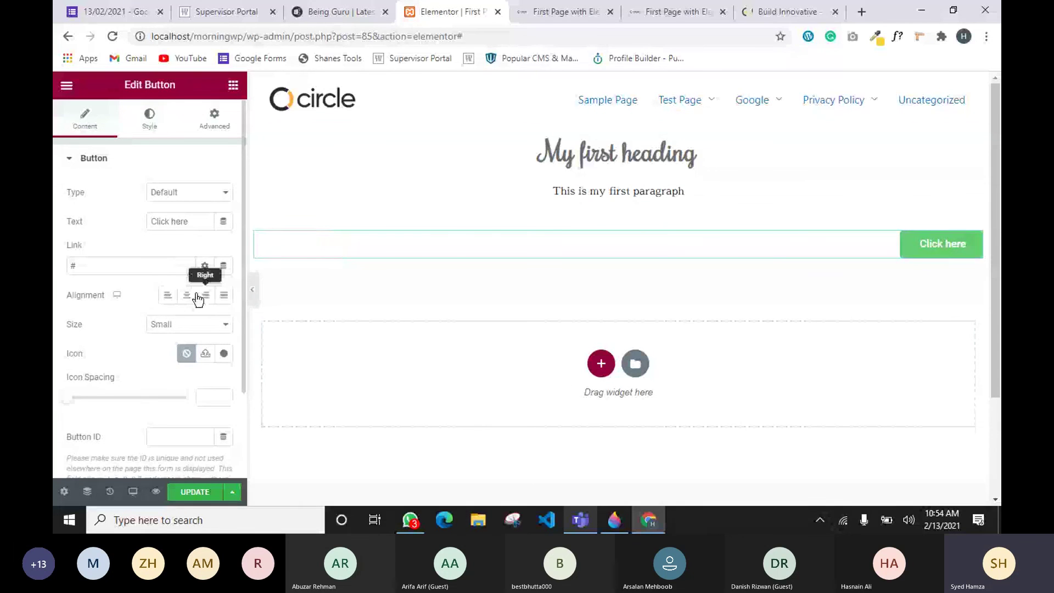
pyautogui.click(185, 296)
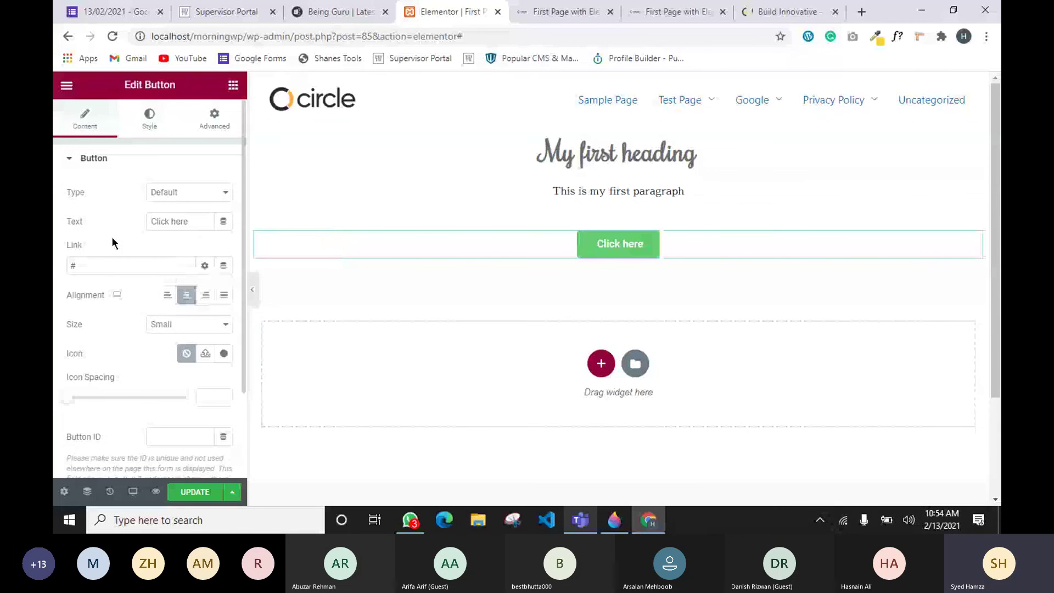
# Insert the outlined bell icon from the icon library into the button.
pyautogui.scroll(-2, 132, 214)
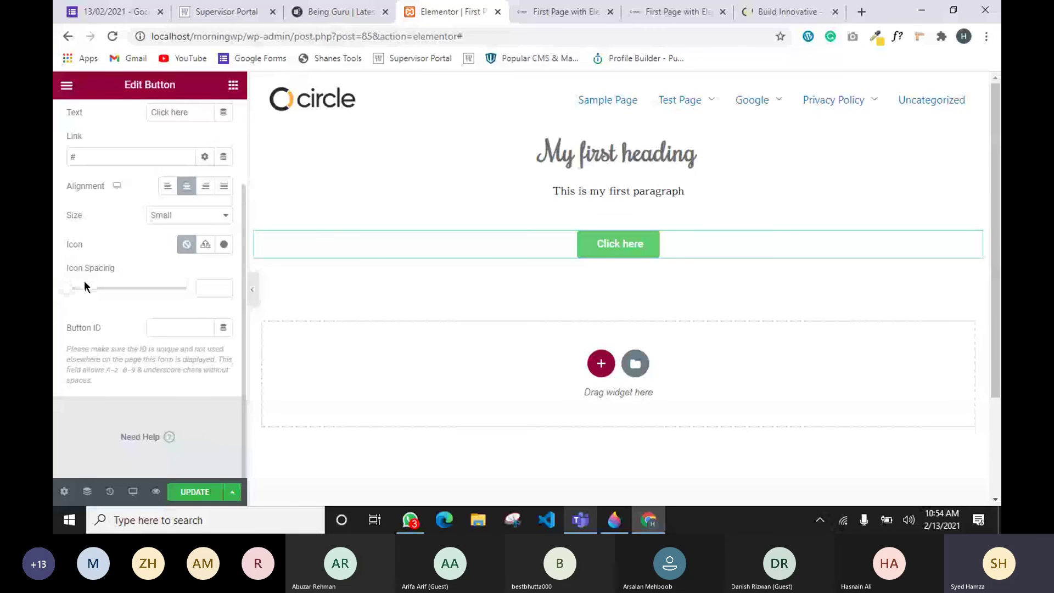
pyautogui.click(223, 244)
pyautogui.click(505, 303)
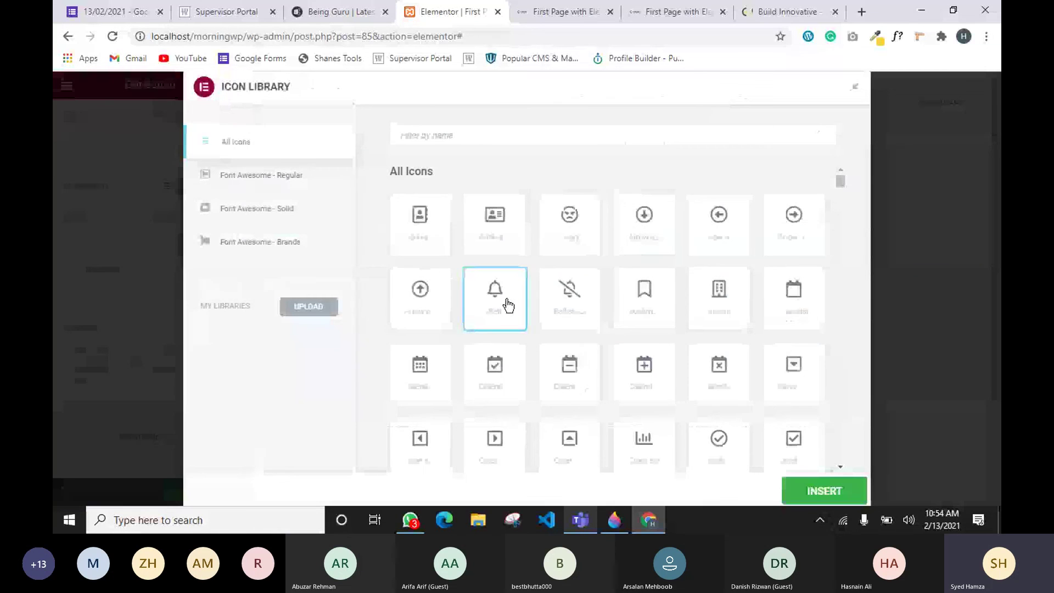
pyautogui.click(819, 492)
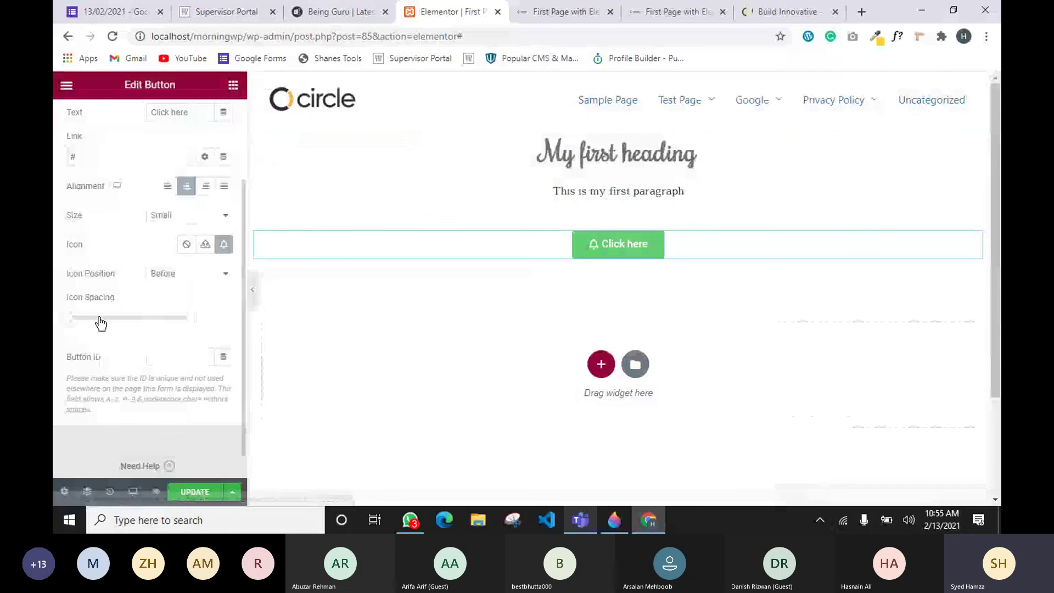
# Place the button's icon after the text and set its icon spacing to 9.
pyautogui.moveTo(70, 323); pyautogui.dragTo(102, 325)
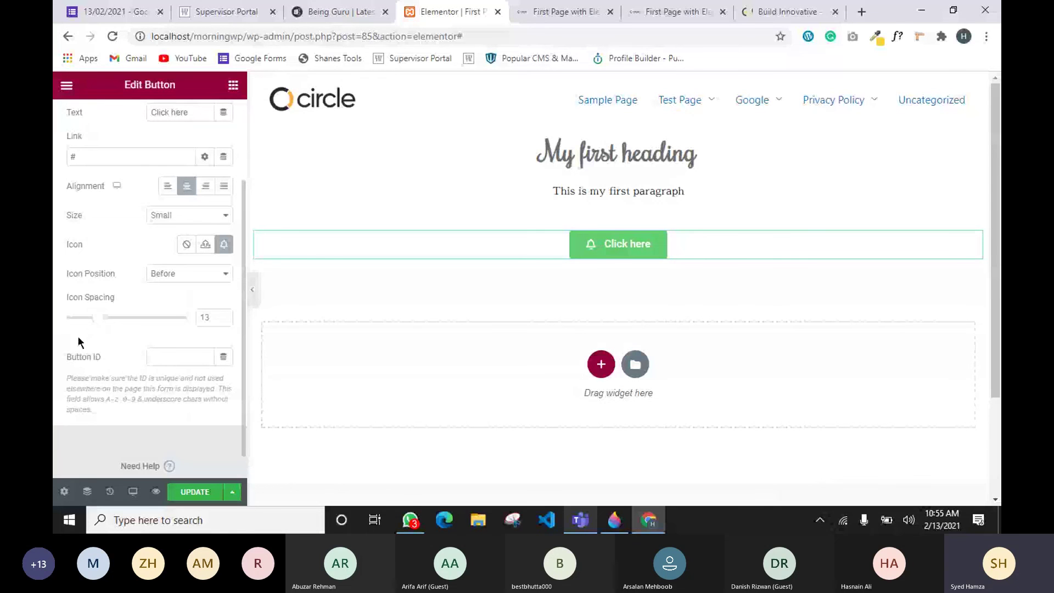
pyautogui.click(160, 274)
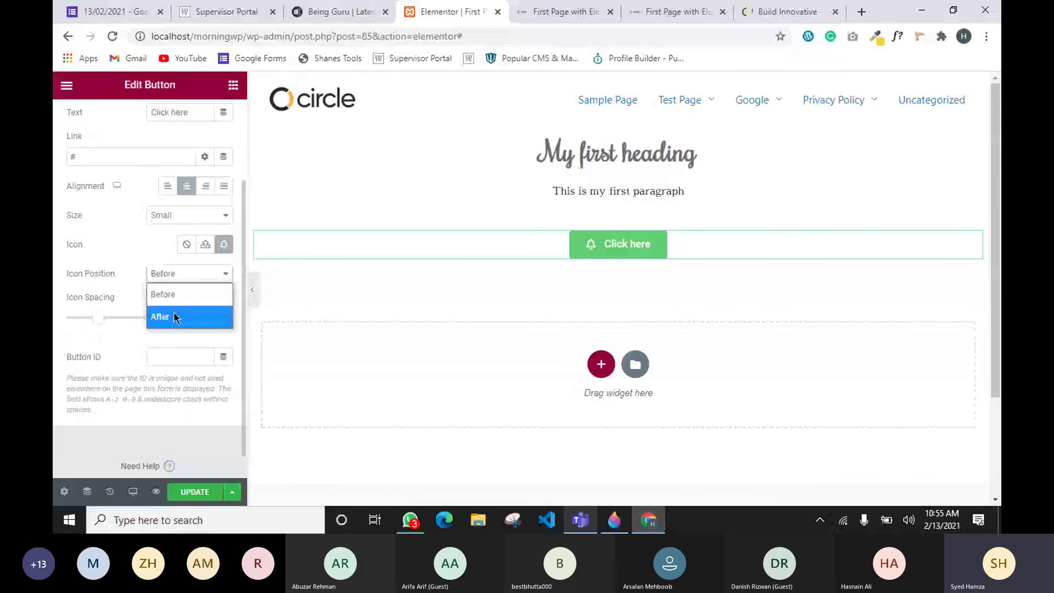
pyautogui.click(171, 313)
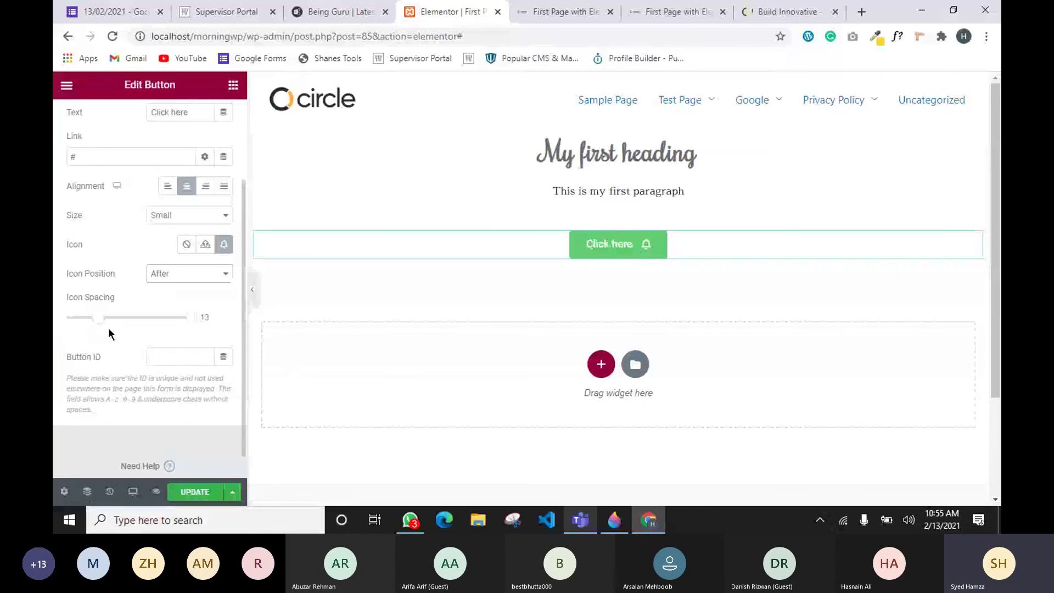
pyautogui.moveTo(96, 323); pyautogui.dragTo(93, 327)
pyautogui.scroll(2, 123, 313)
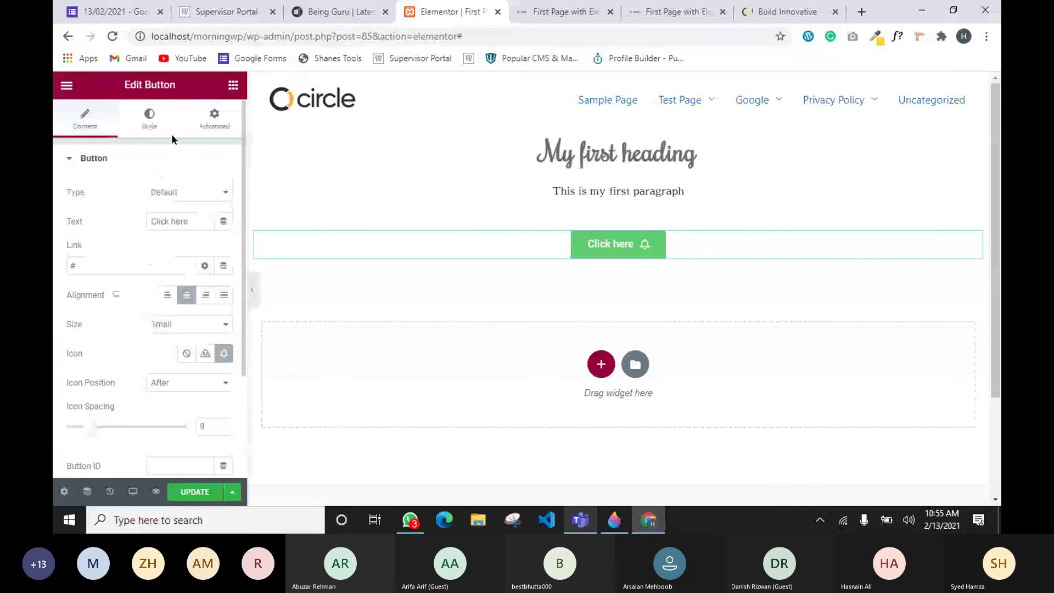
# View the button's style options and return to the list of available widgets.
pyautogui.click(151, 122)
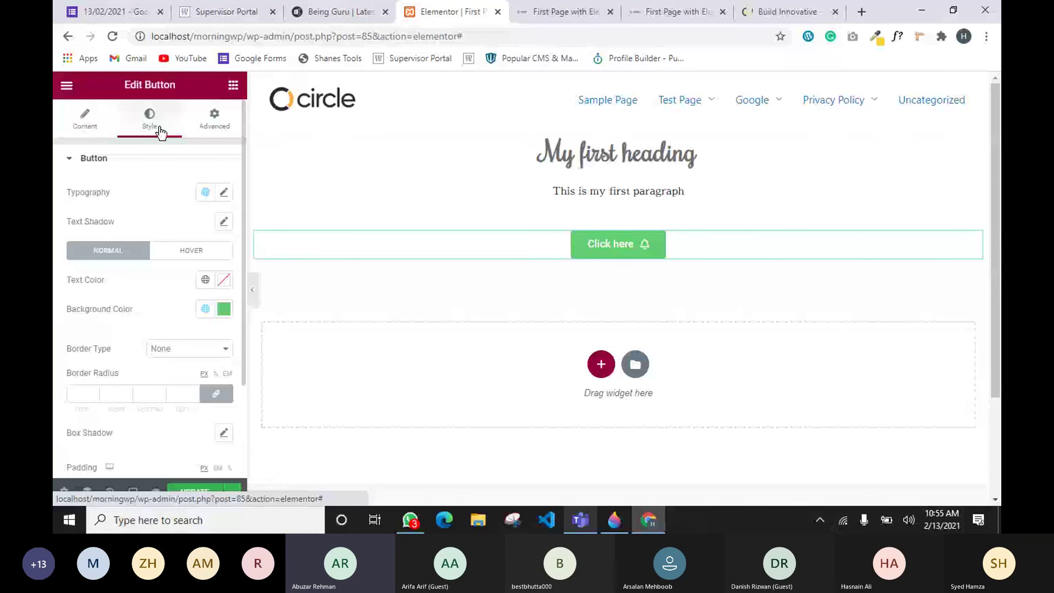
pyautogui.click(99, 132)
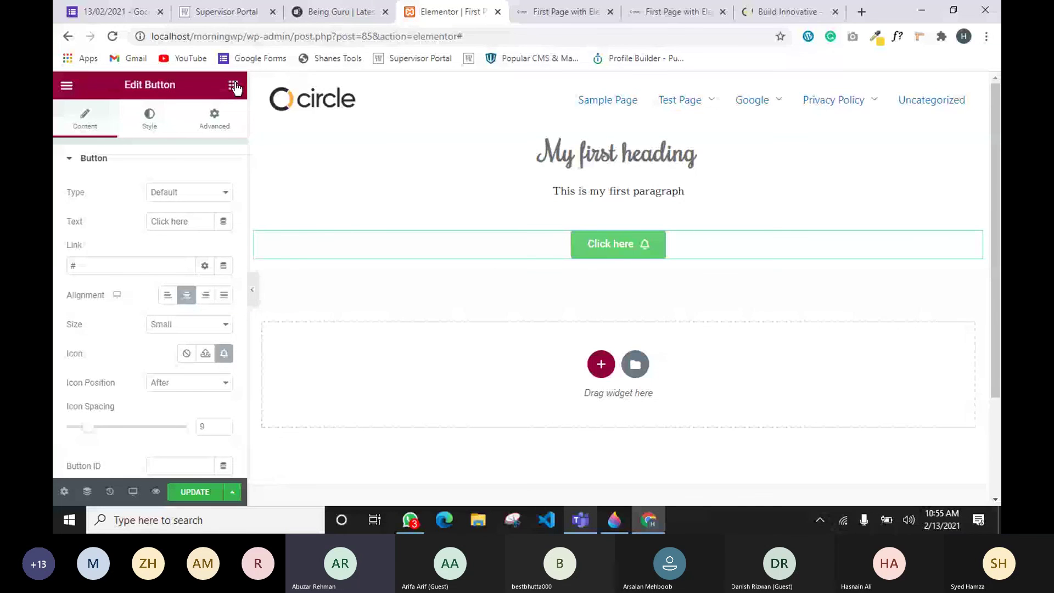
pyautogui.click(234, 86)
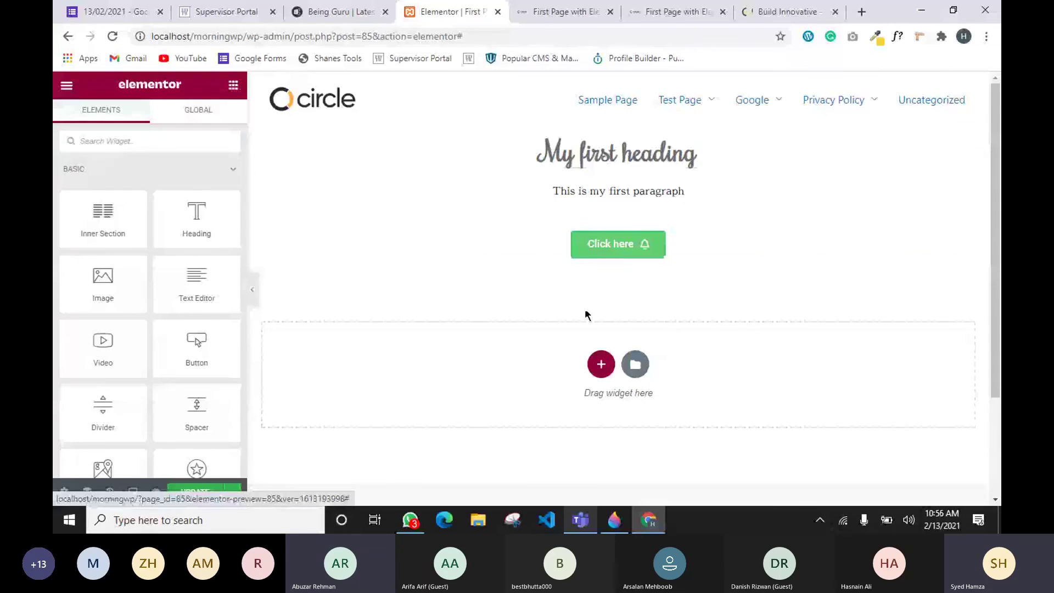
# Add a single-column section below the first section and place a Heading widget in it.
pyautogui.click(602, 365)
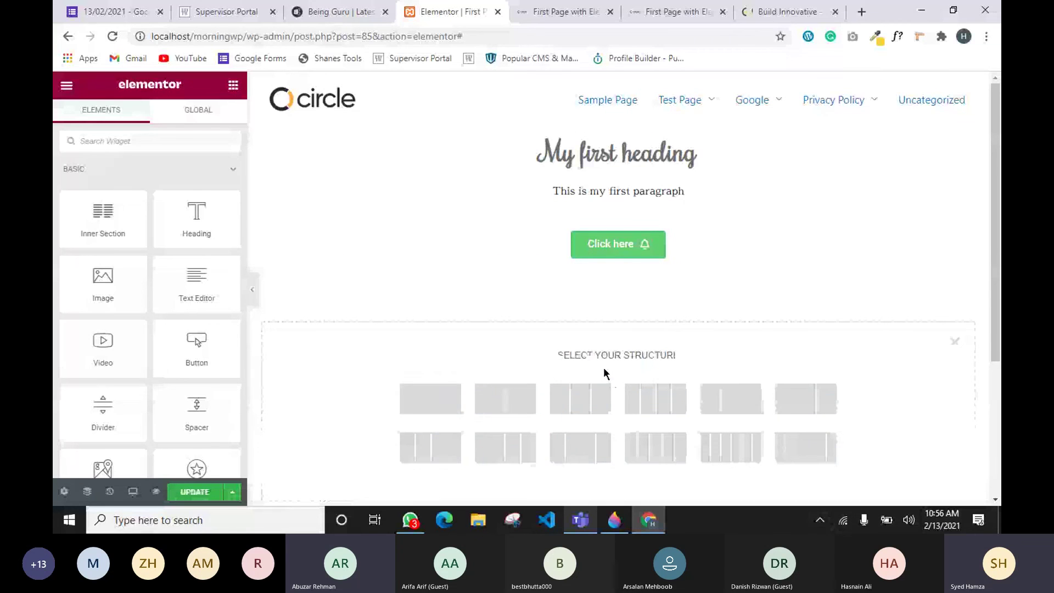
pyautogui.click(440, 400)
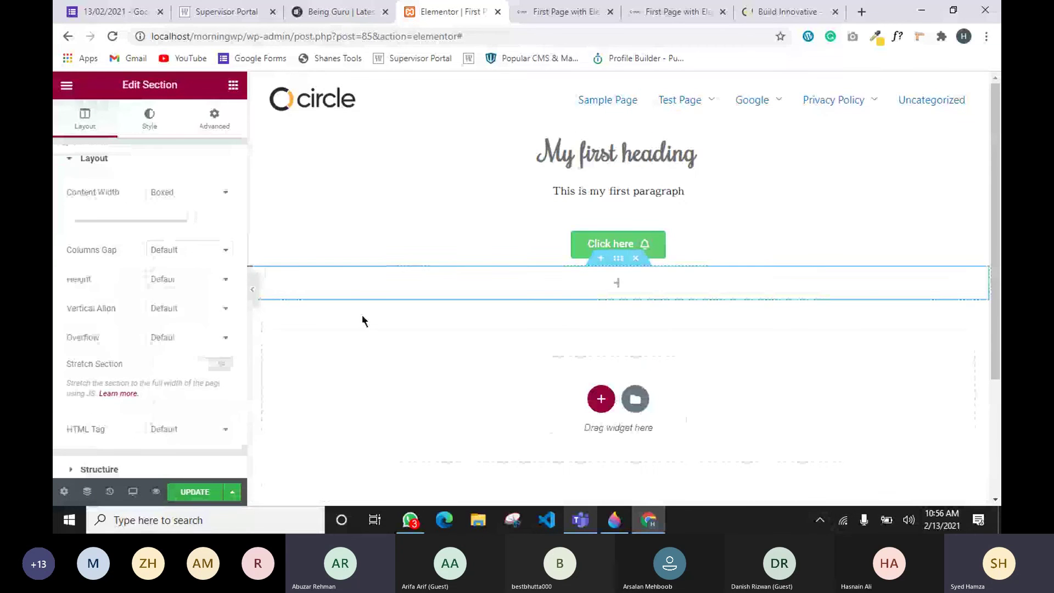
pyautogui.click(233, 85)
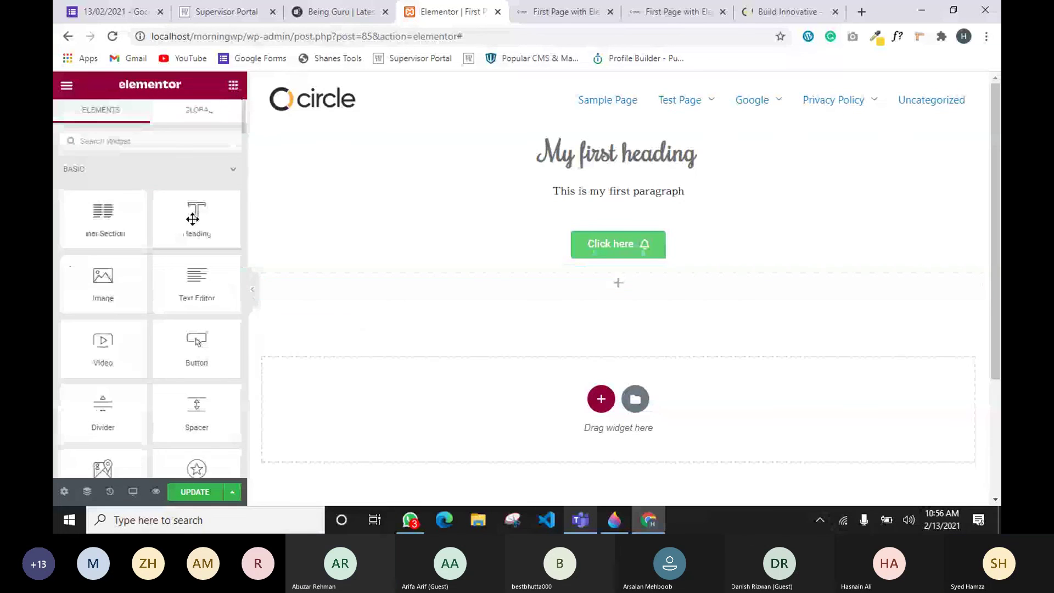
pyautogui.moveTo(195, 219); pyautogui.dragTo(626, 283)
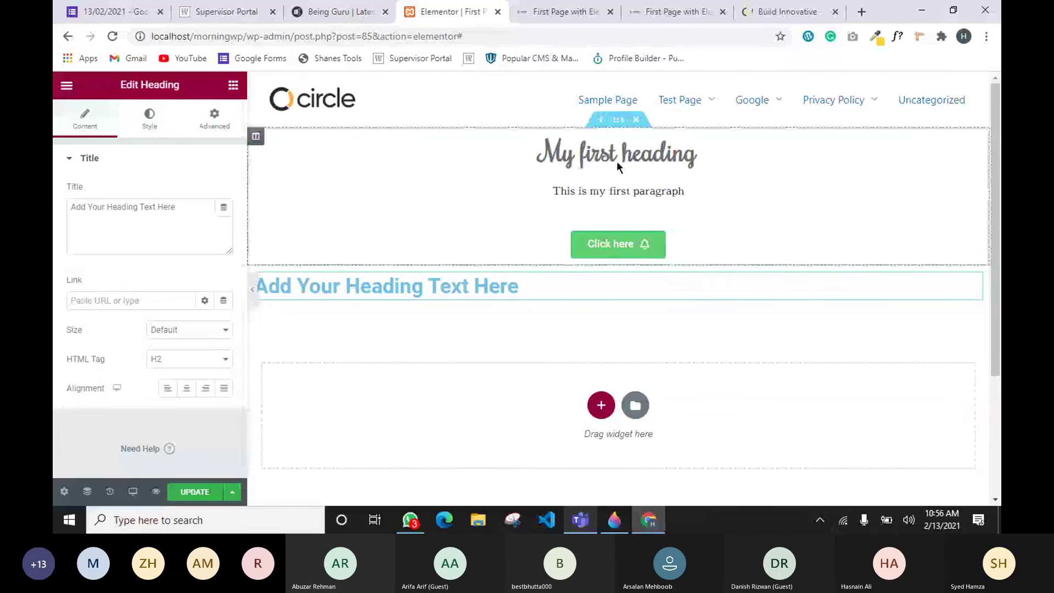
# Open and dismiss a new section area above the first section, and delete the second section with its placeholder heading.
pyautogui.moveTo(618, 122); pyautogui.dragTo(516, 143)
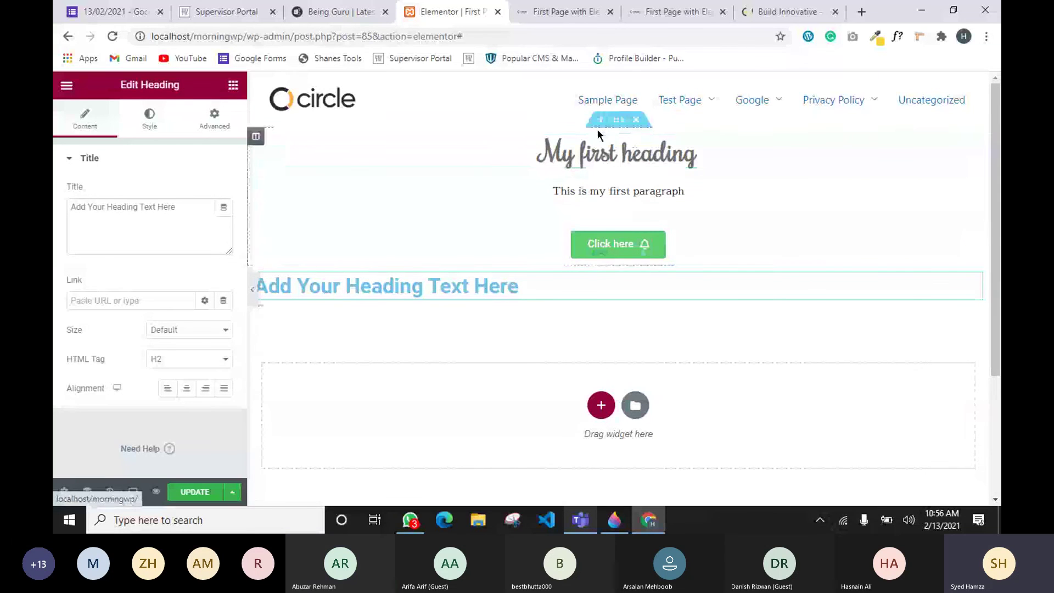
pyautogui.click(601, 126)
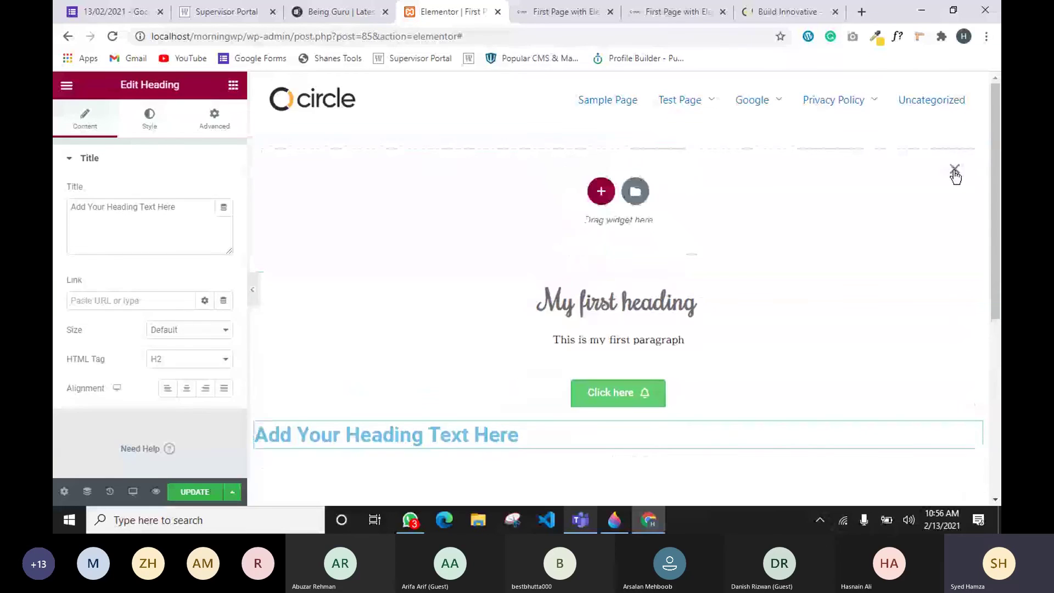
pyautogui.click(954, 171)
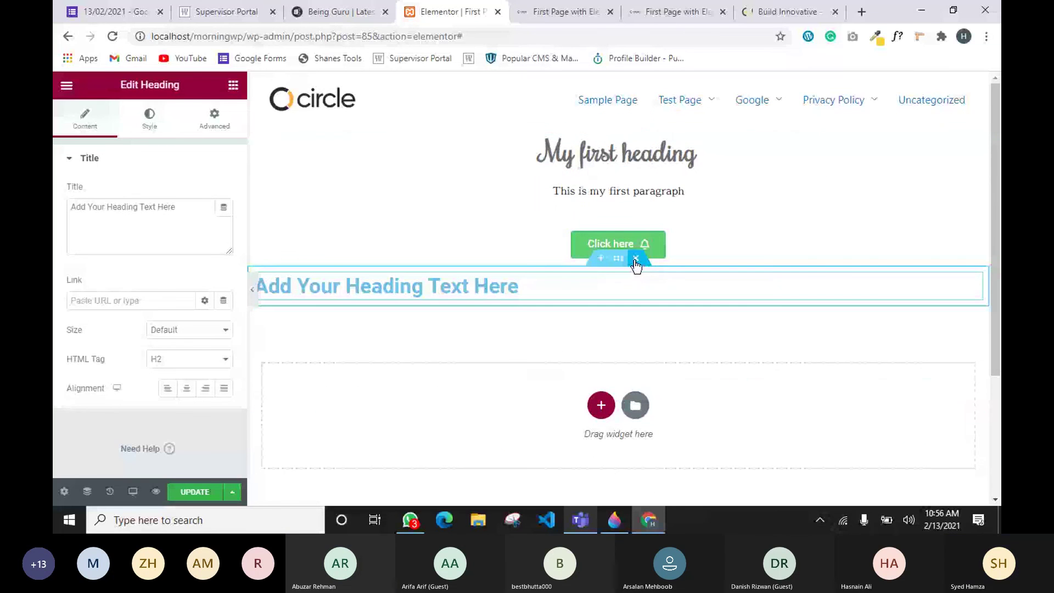
pyautogui.click(635, 260)
# Add a Heading widget directly below the button and delete it again.
pyautogui.moveTo(195, 217); pyautogui.dragTo(633, 250)
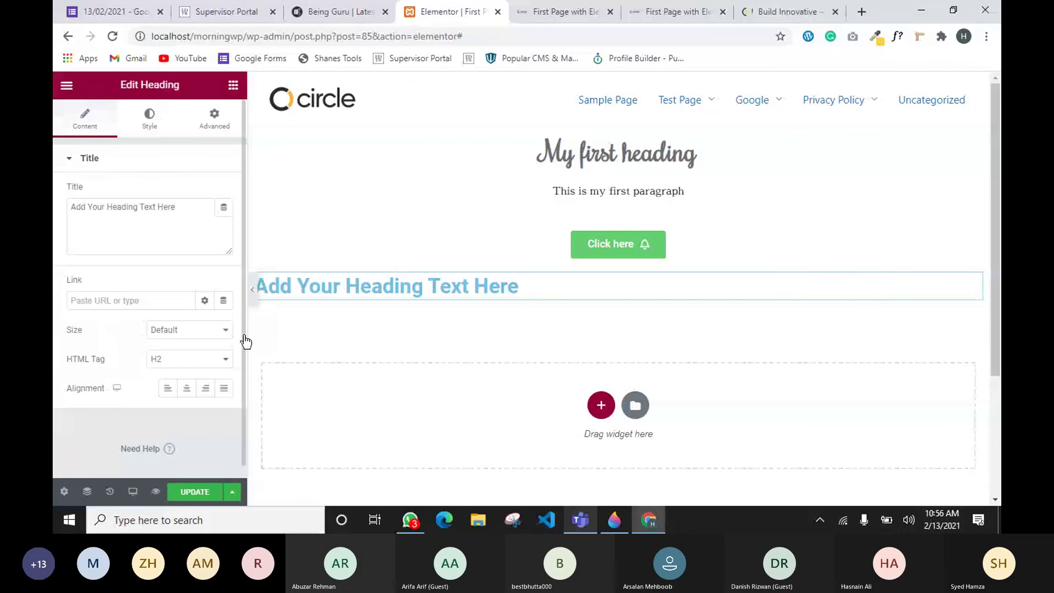
pyautogui.rightClick(980, 280)
pyautogui.click(890, 469)
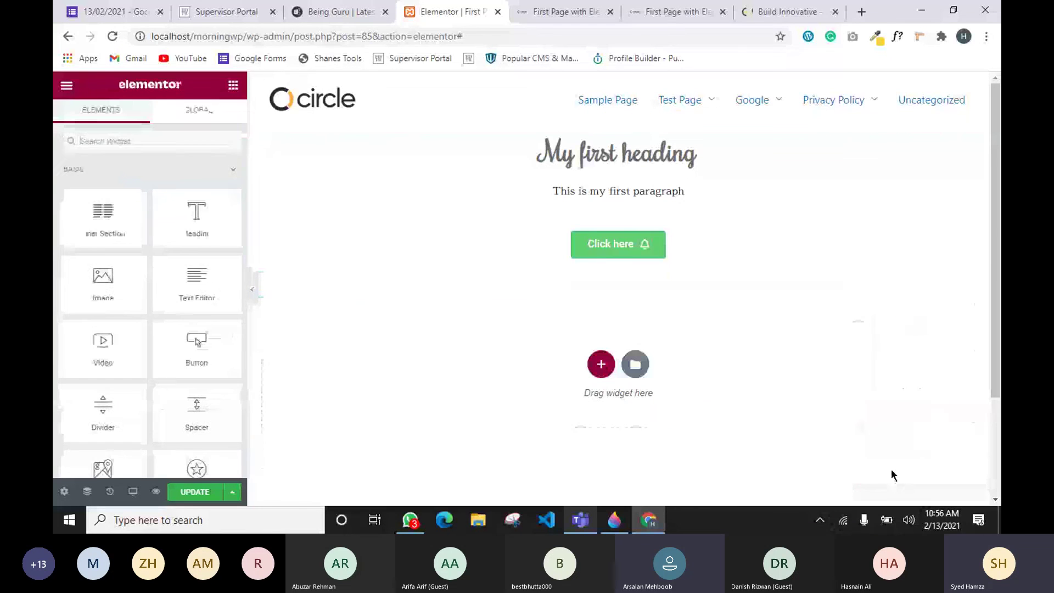
# Open the layout settings of the section holding the heading, paragraph and button, and dismiss the Meet Right Click tip.
pyautogui.moveTo(619, 128); pyautogui.dragTo(565, 135)
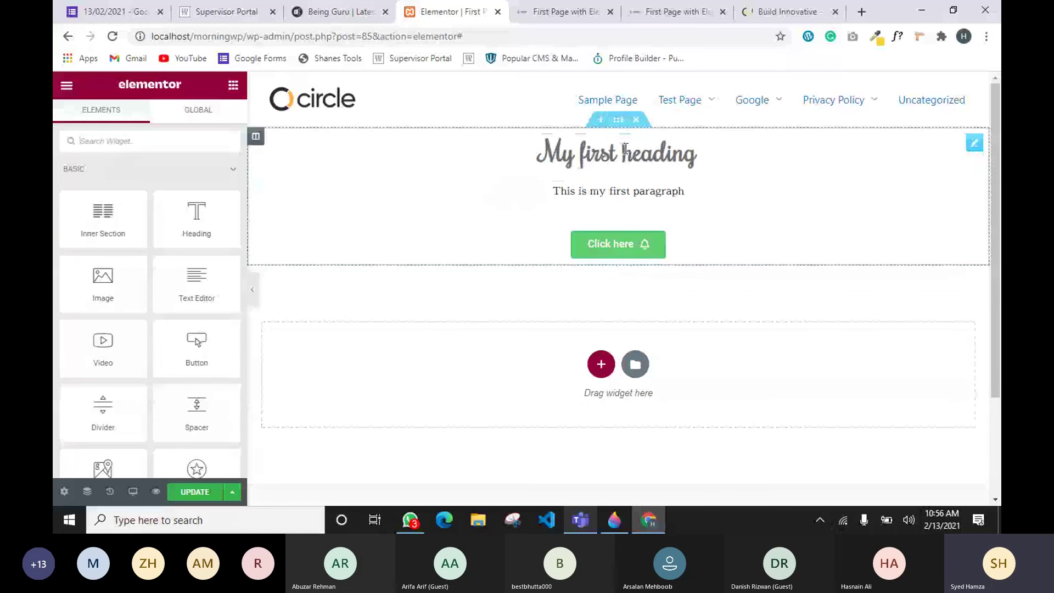
pyautogui.click(619, 122)
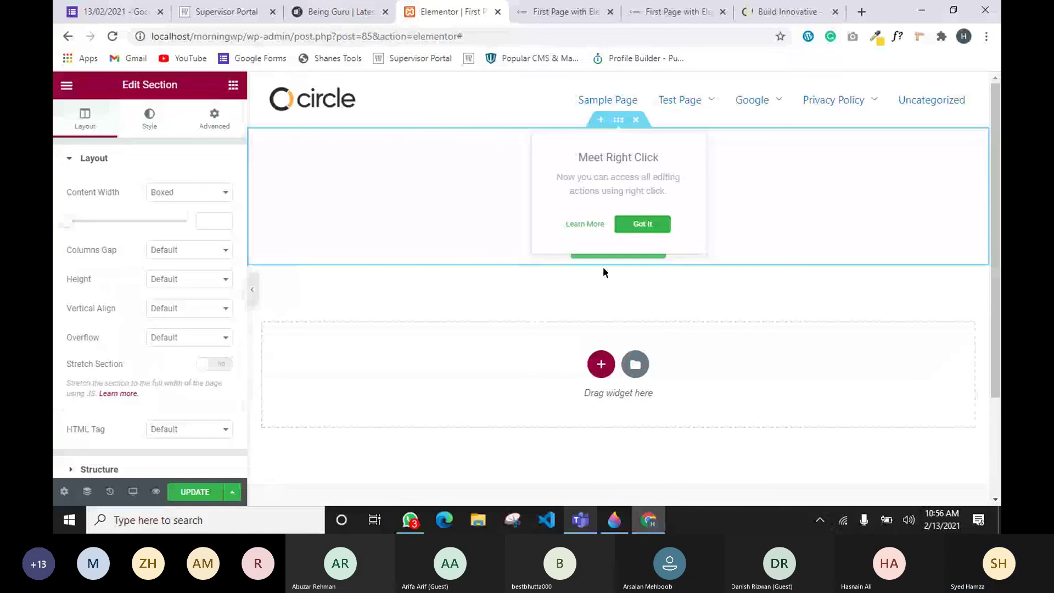
pyautogui.click(641, 224)
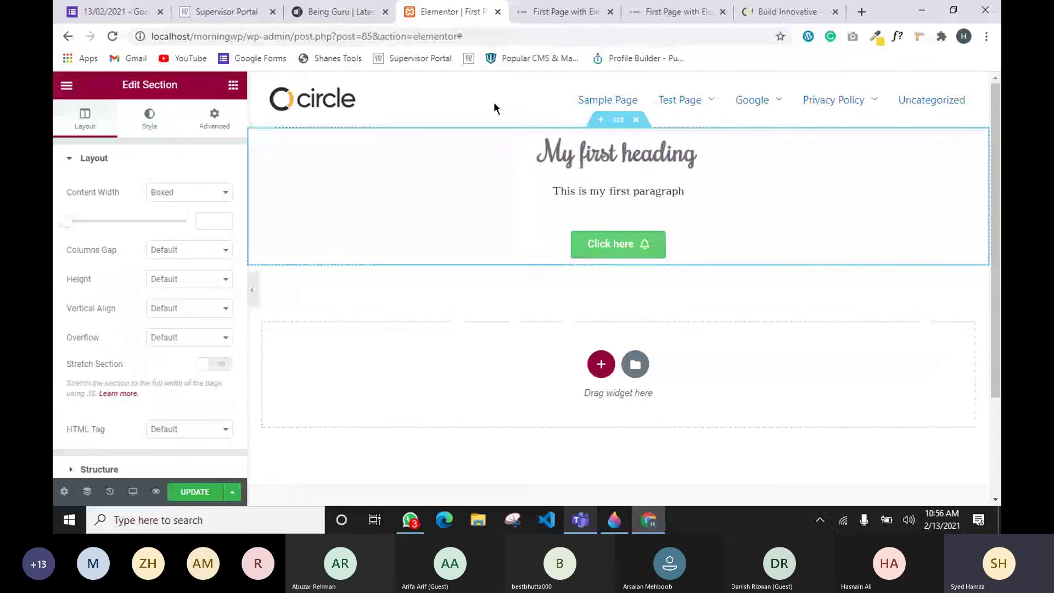
pyautogui.click(693, 15)
pyautogui.click(456, 12)
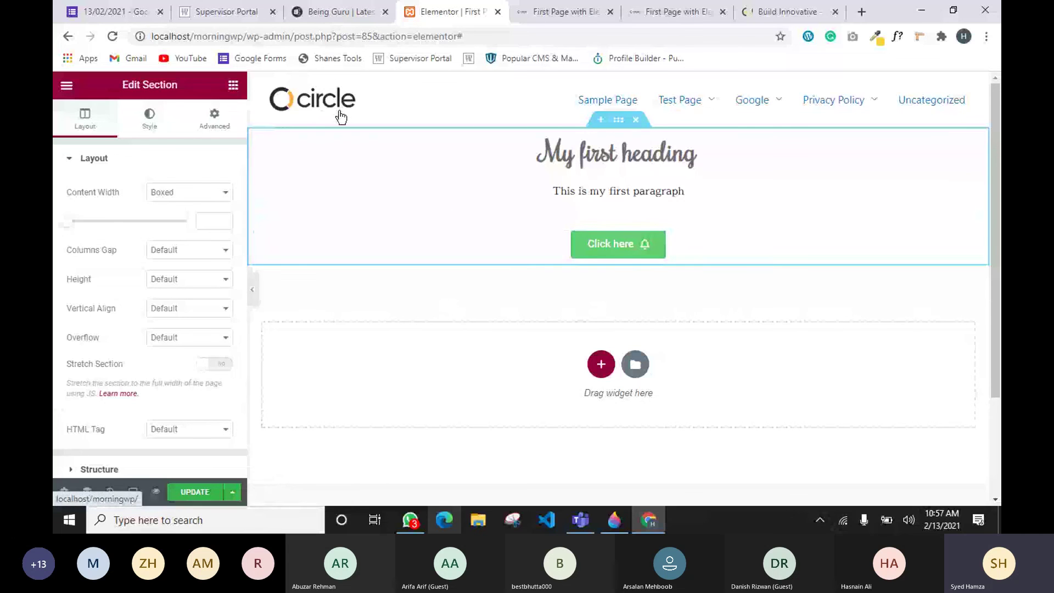
pyautogui.moveTo(702, 103)
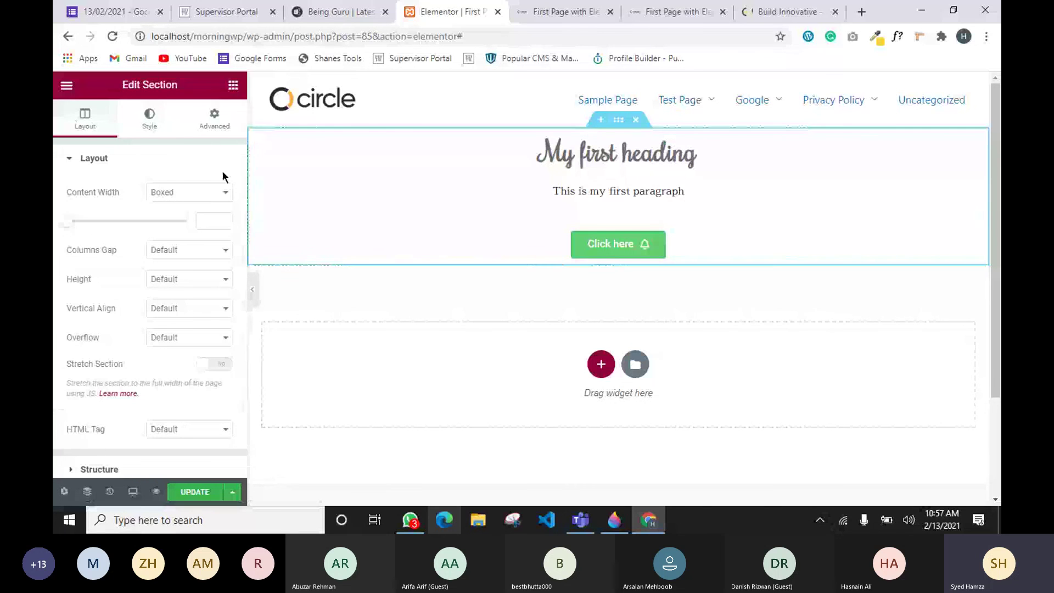
# Add an Icon widget directly below the Click here button.
pyautogui.click(232, 93)
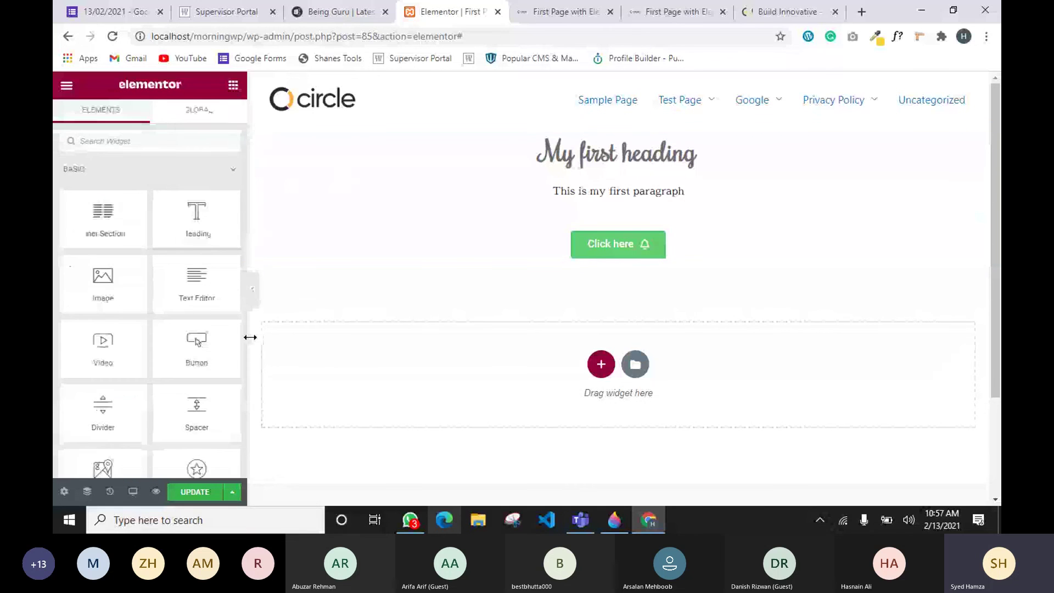
pyautogui.scroll(-3, 176, 367)
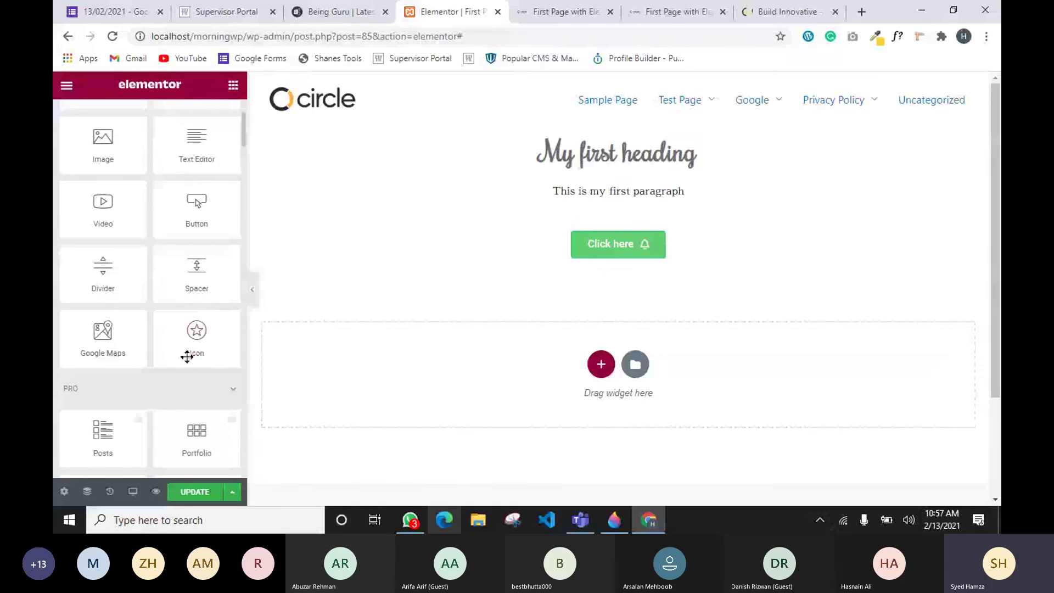
pyautogui.moveTo(190, 351); pyautogui.dragTo(630, 263)
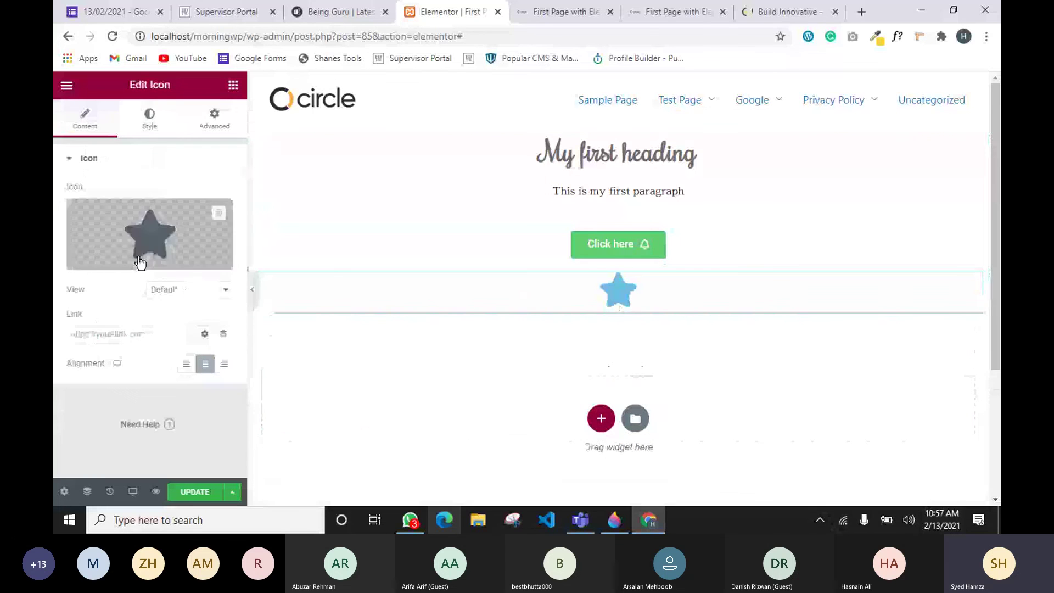
pyautogui.moveTo(134, 240)
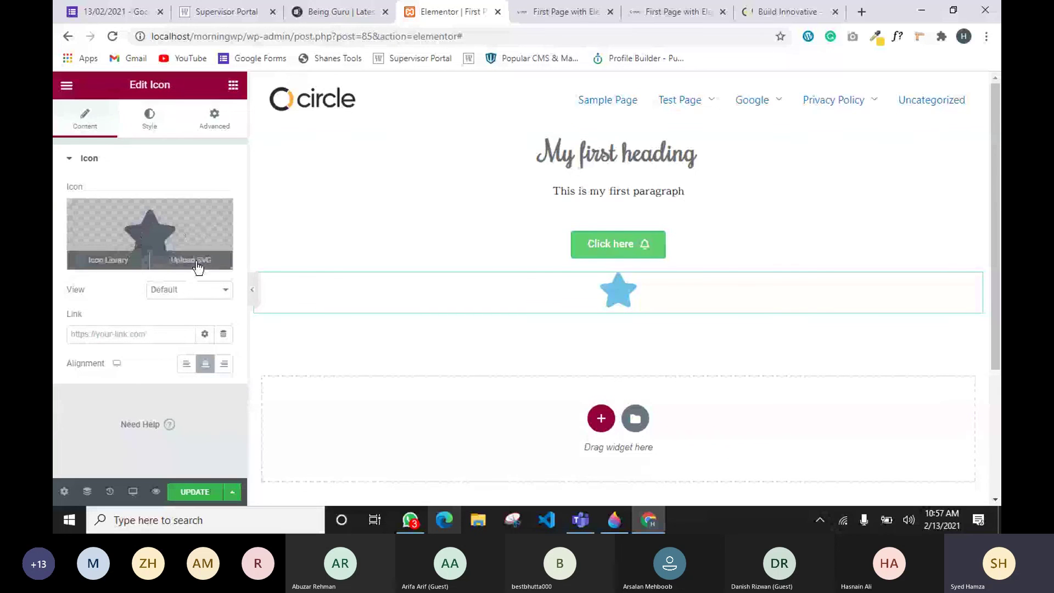
# Try the Framed view with a circle shape on the star icon and undo it.
pyautogui.click(191, 297)
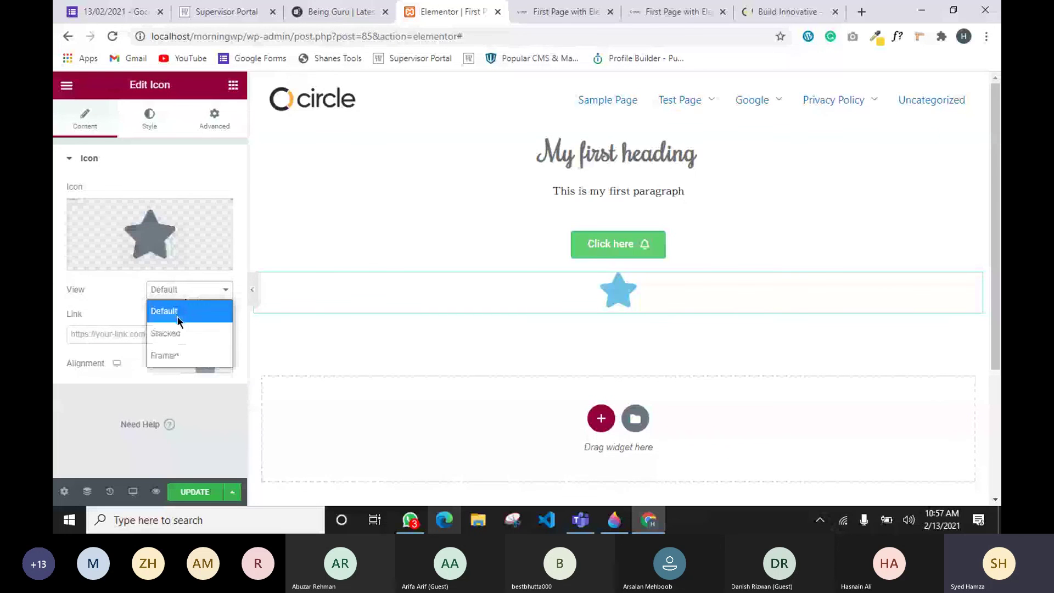
pyautogui.click(173, 354)
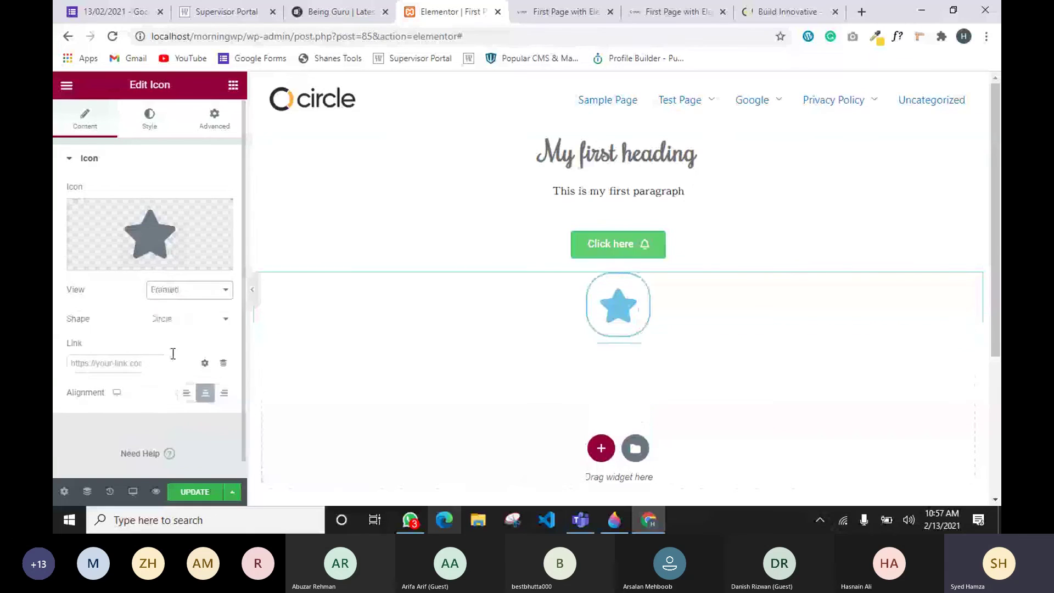
pyautogui.click(192, 318)
pyautogui.click(199, 335)
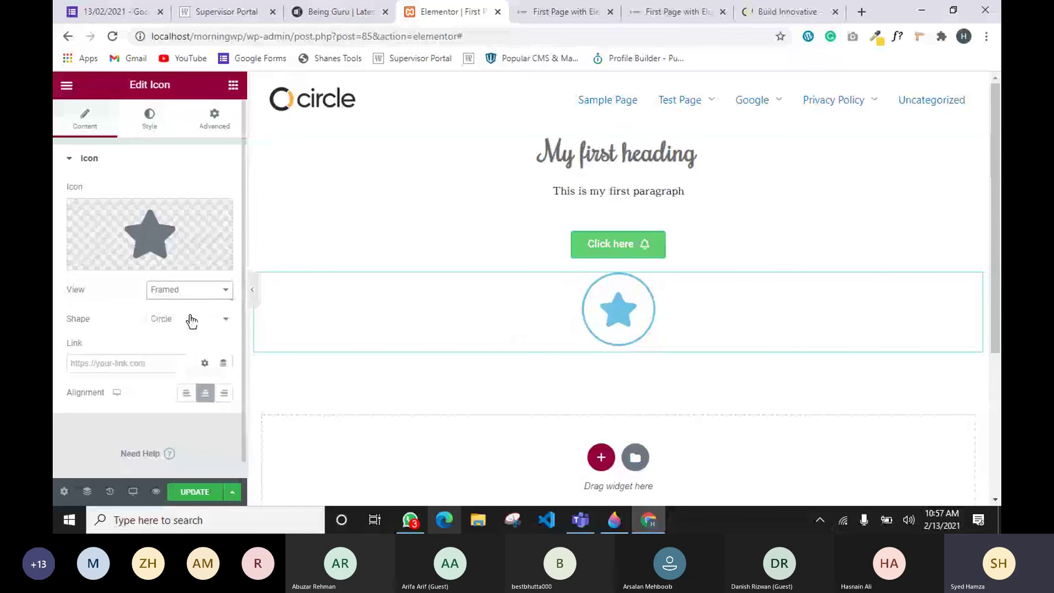
pyautogui.hotkey('ctrl', 'z')
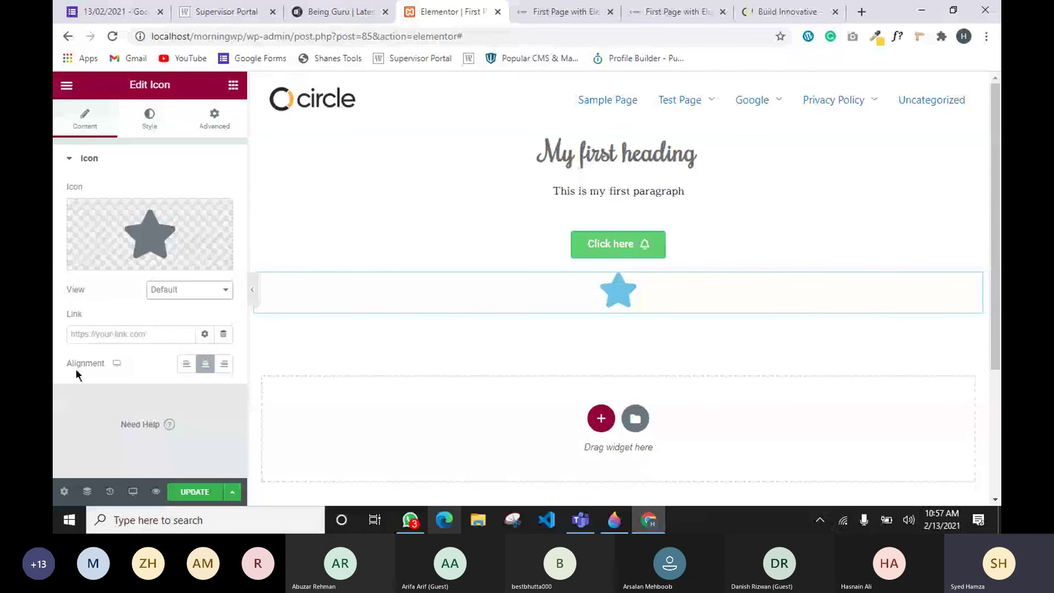
# Set the star icon's size to 111 and its rotation to 58.
pyautogui.click(170, 130)
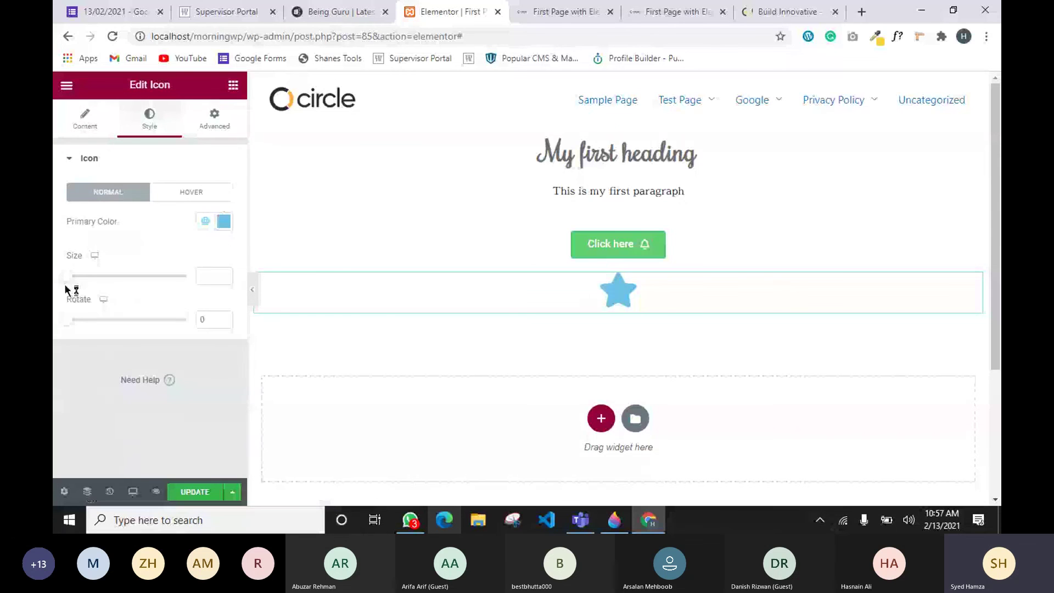
pyautogui.moveTo(64, 280); pyautogui.dragTo(105, 283)
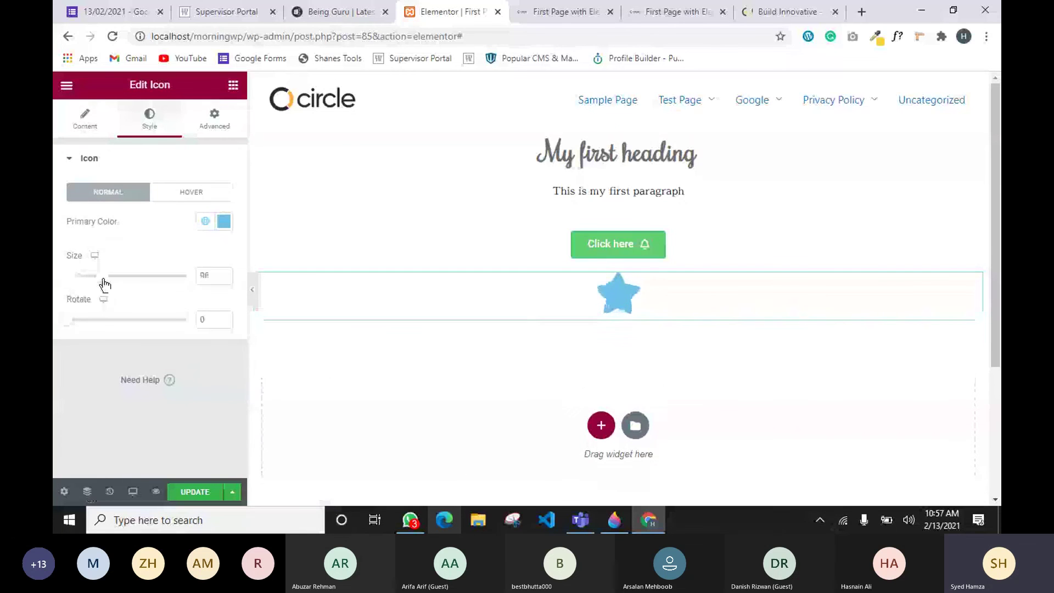
pyautogui.click(82, 320)
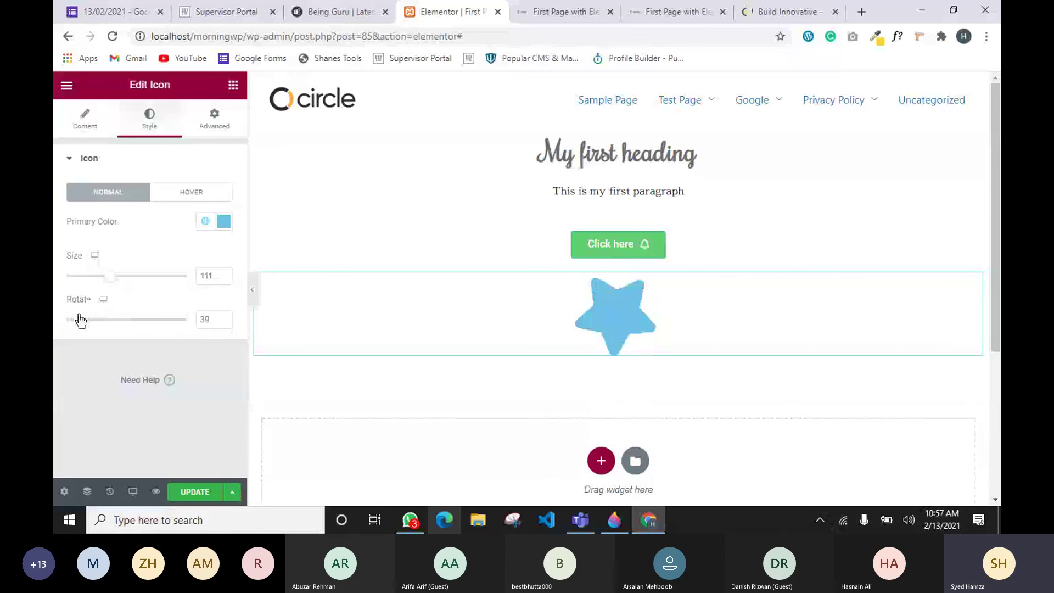
pyautogui.moveTo(82, 319)
pyautogui.mouseDown()
pyautogui.moveTo(117, 315)
pyautogui.moveTo(77, 325)
pyautogui.mouseUp()
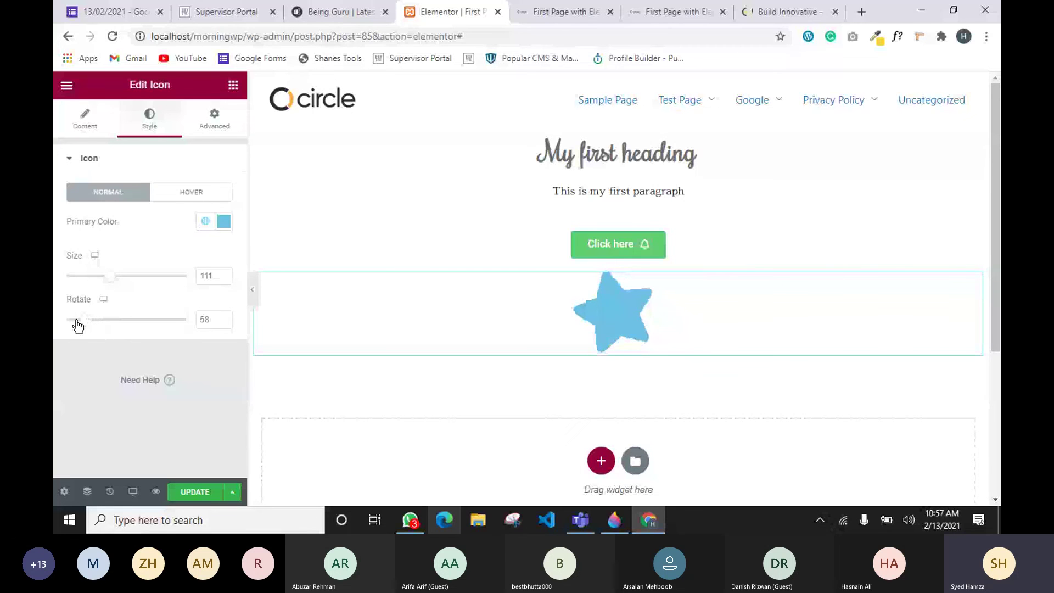
# Give the star icon the global Secondary color on hover and the Pulse hover animation.
pyautogui.click(175, 193)
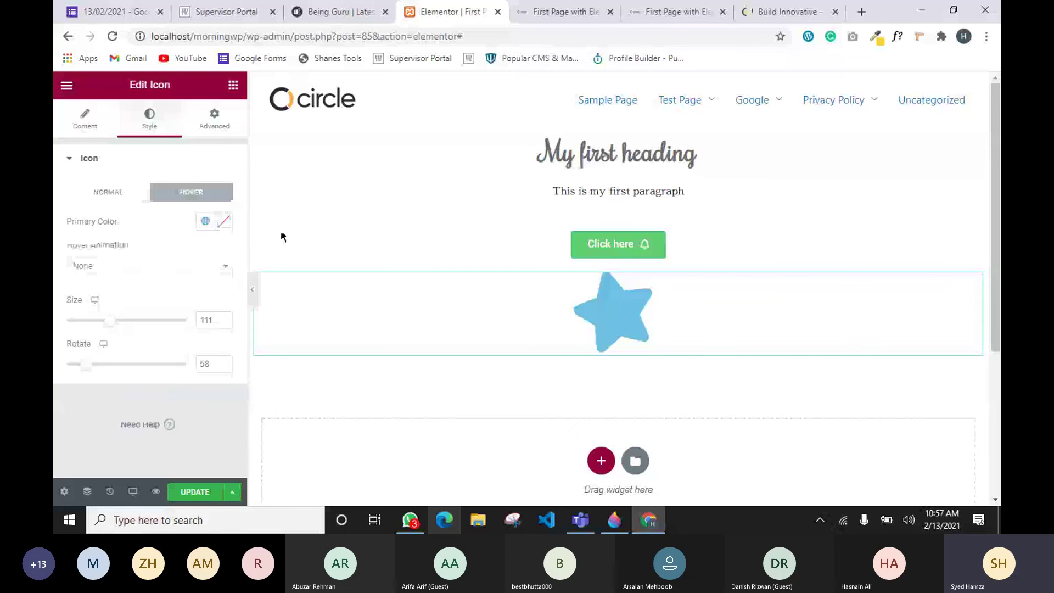
pyautogui.click(215, 223)
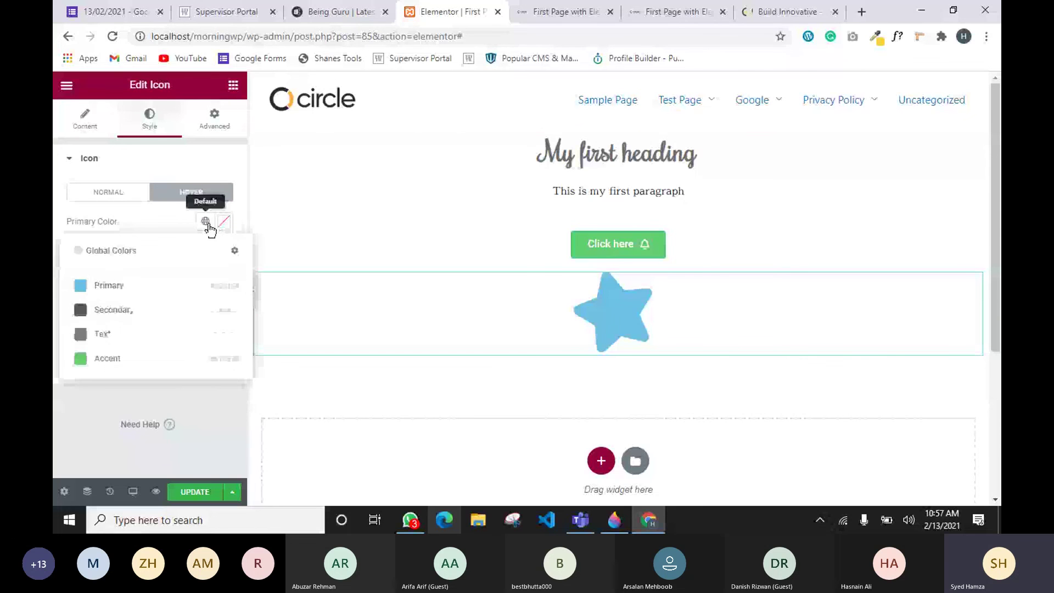
pyautogui.click(125, 309)
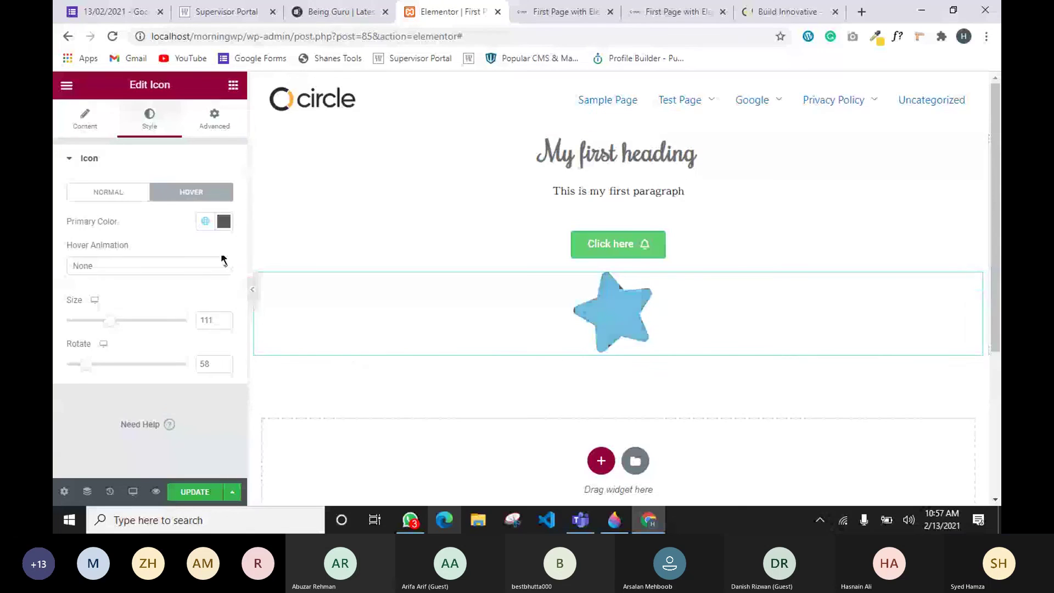
pyautogui.click(187, 265)
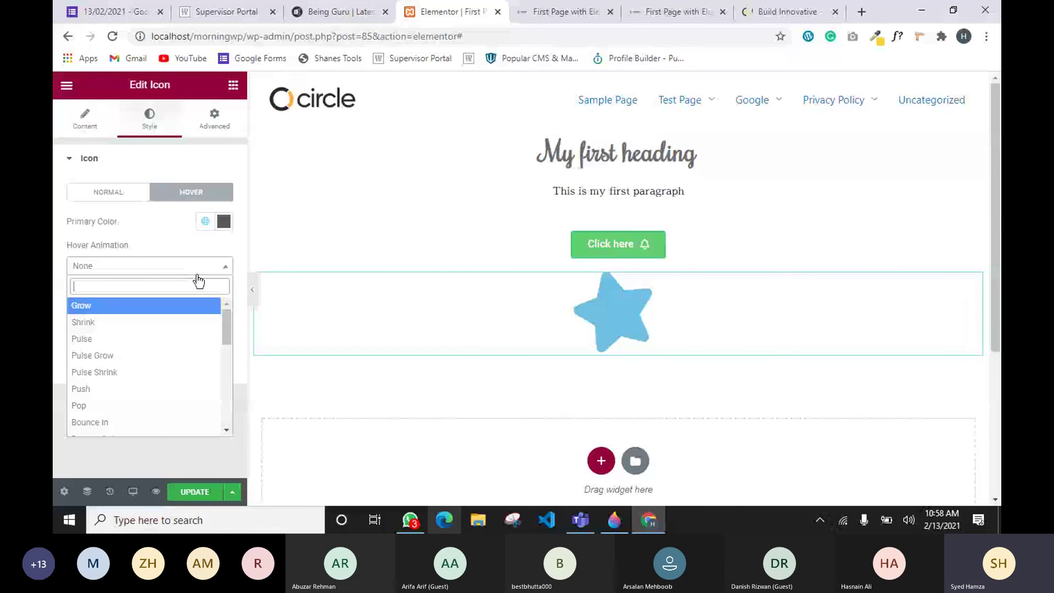
pyautogui.click(113, 338)
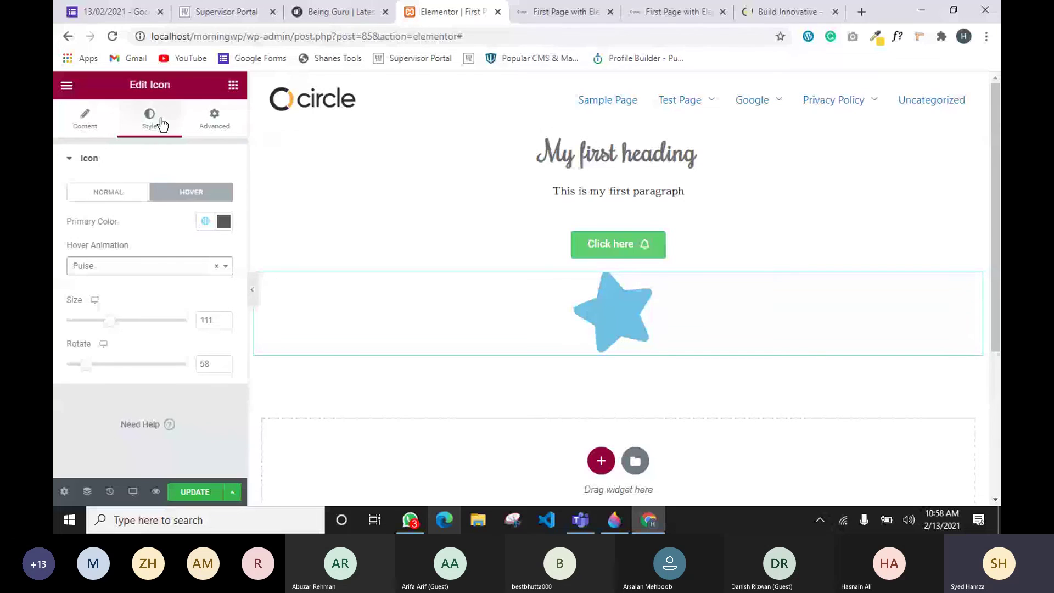
# Review the star icon's advanced settings and its normal and hover style settings.
pyautogui.click(208, 126)
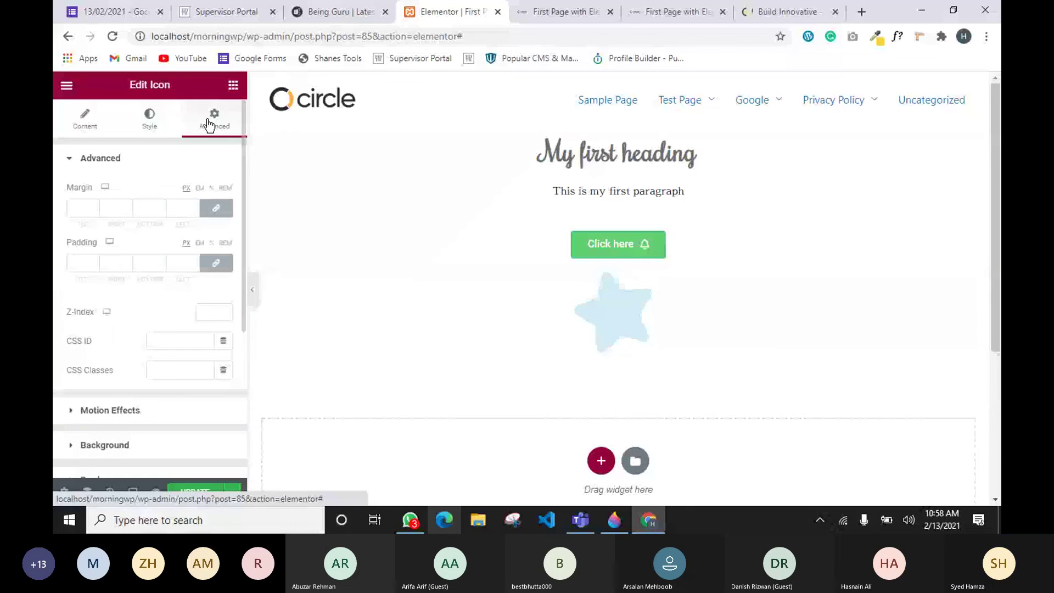
pyautogui.click(154, 121)
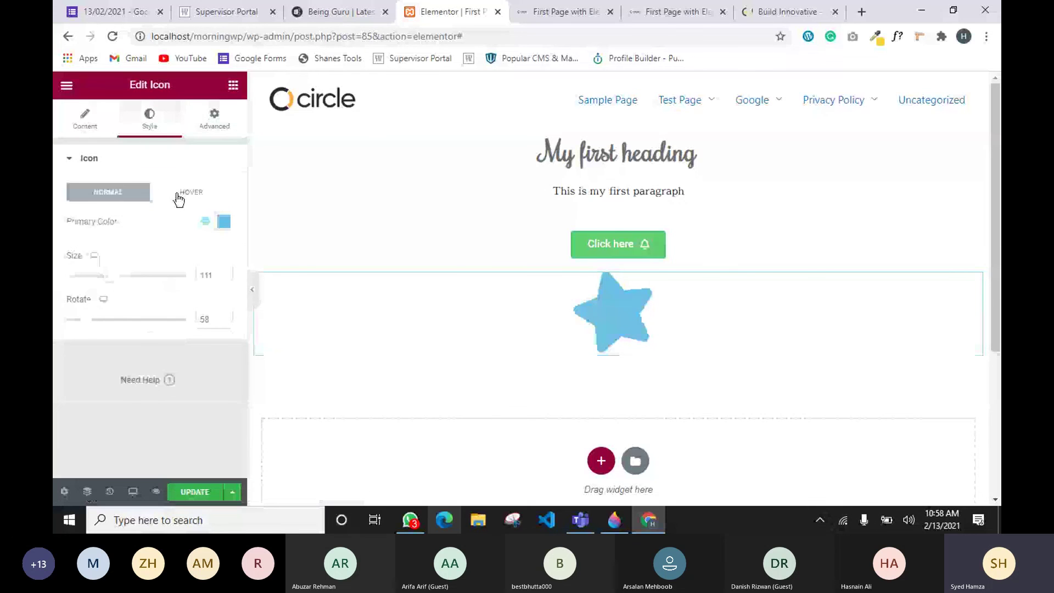
pyautogui.click(196, 193)
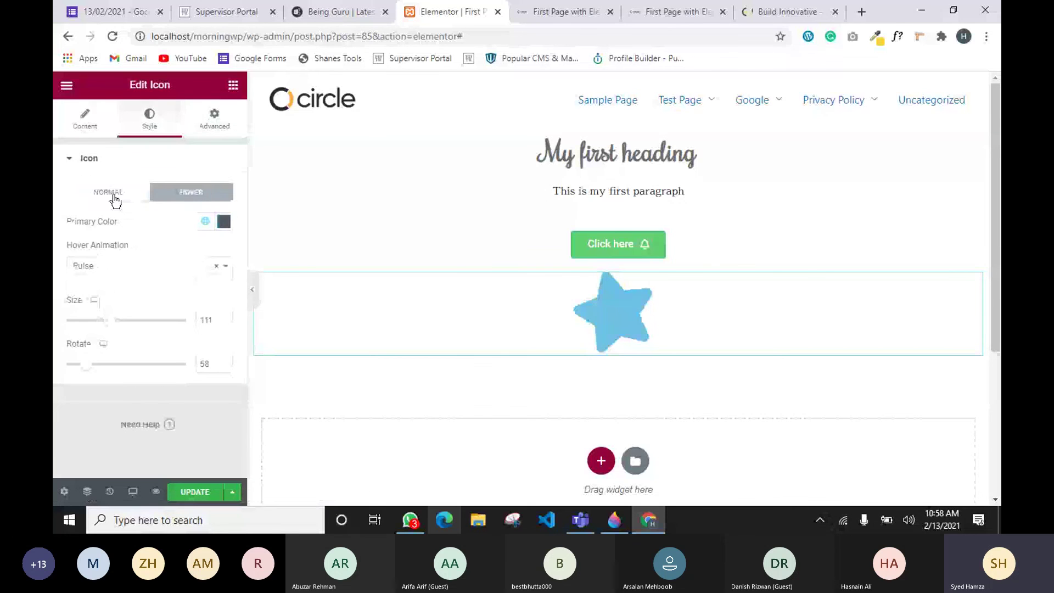
pyautogui.click(112, 193)
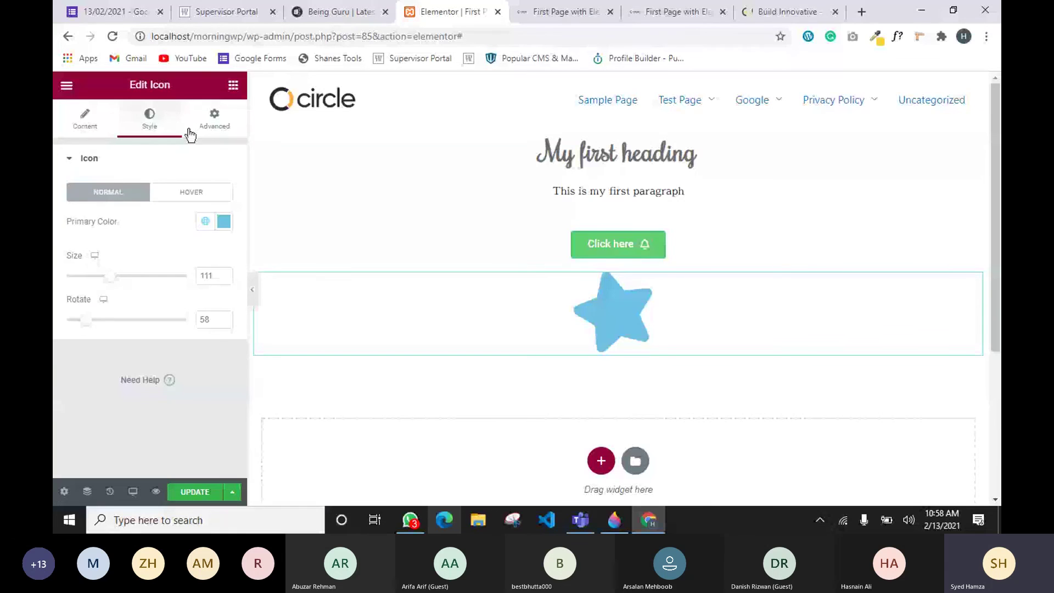
pyautogui.click(206, 127)
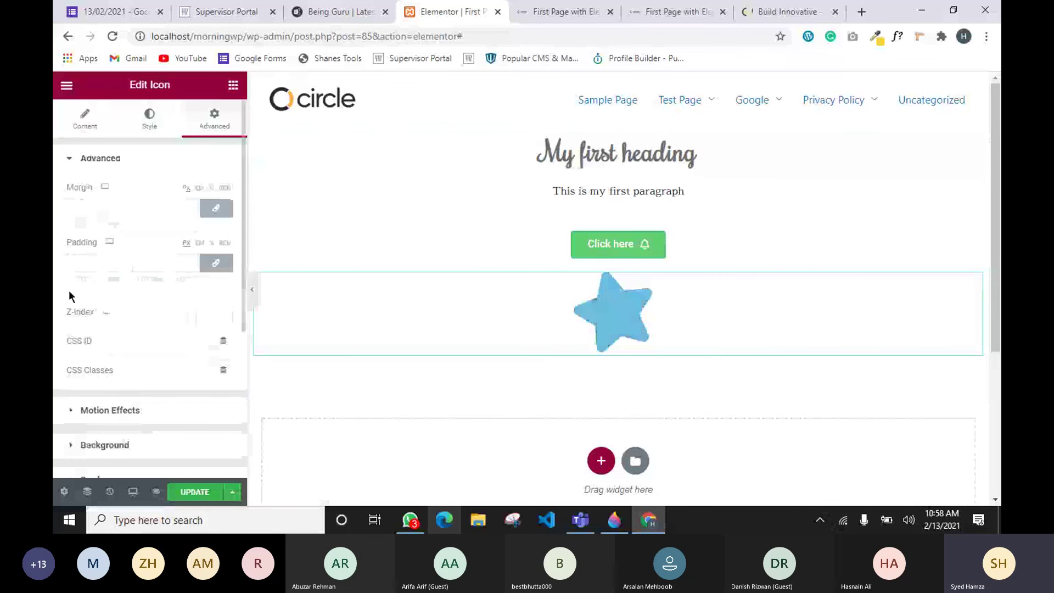
pyautogui.scroll(-3, 71, 299)
pyautogui.scroll(3, 75, 308)
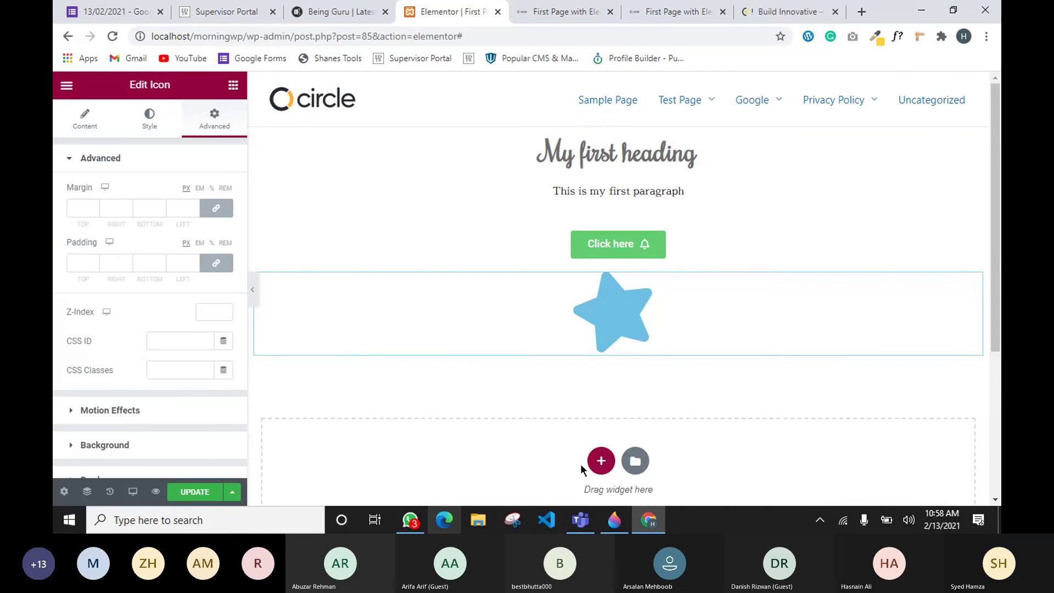
# Add a section with three equal columns below the section containing the star icon.
pyautogui.click(594, 463)
pyautogui.scroll(-5, 490, 434)
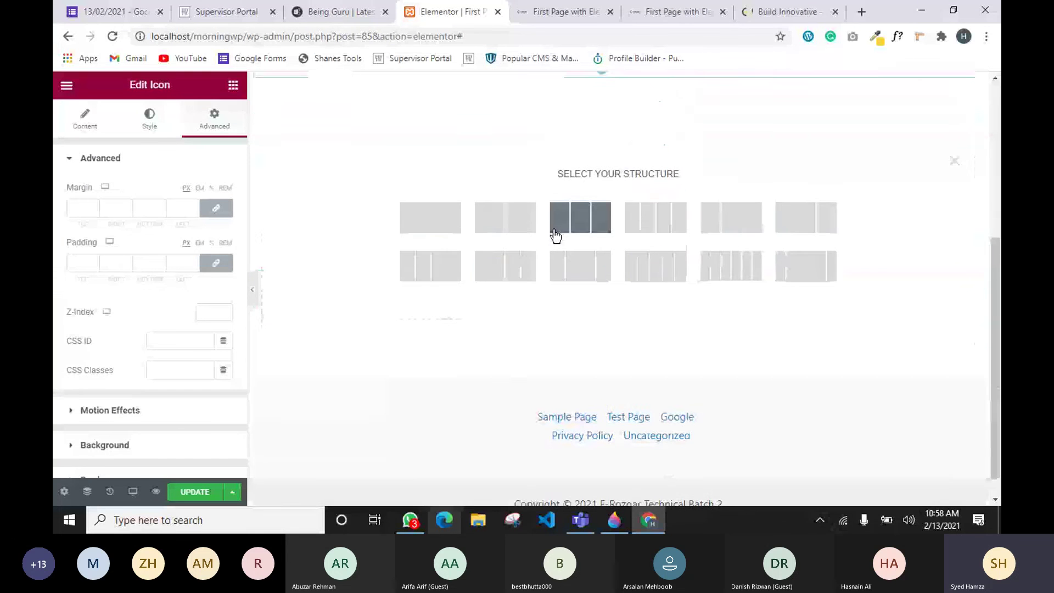
pyautogui.click(566, 224)
pyautogui.scroll(4, 549, 313)
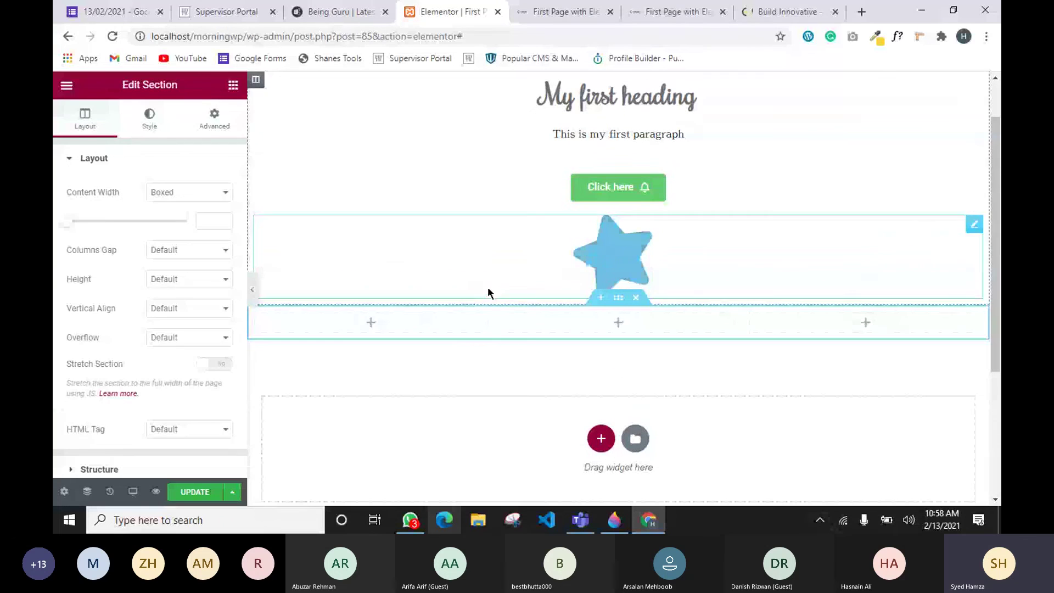
# Place a Heading widget in the first column of the three-column section and an Icon widget above it.
pyautogui.click(233, 87)
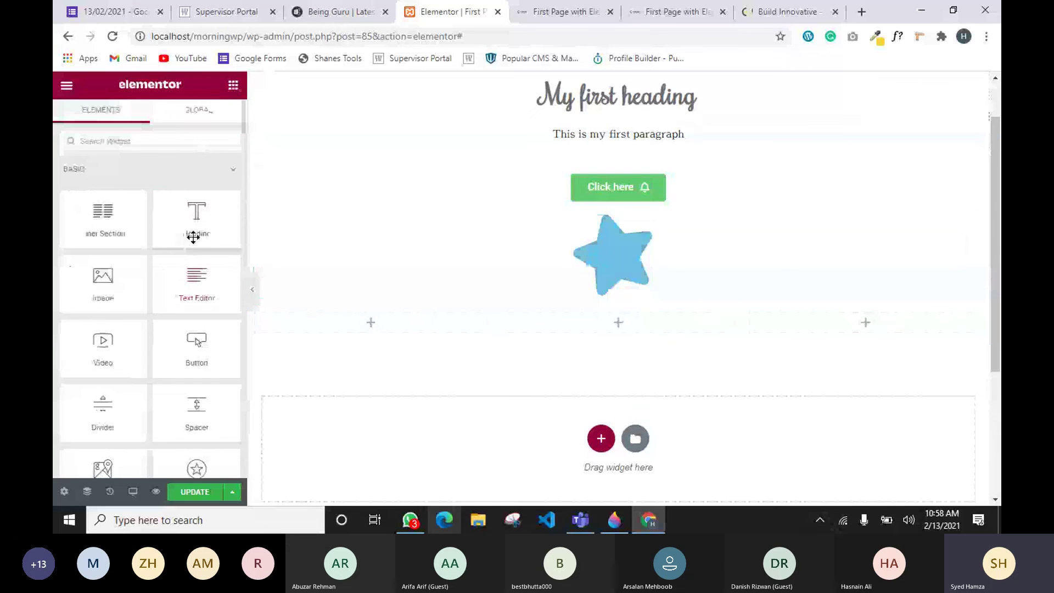
pyautogui.moveTo(193, 235); pyautogui.dragTo(350, 321)
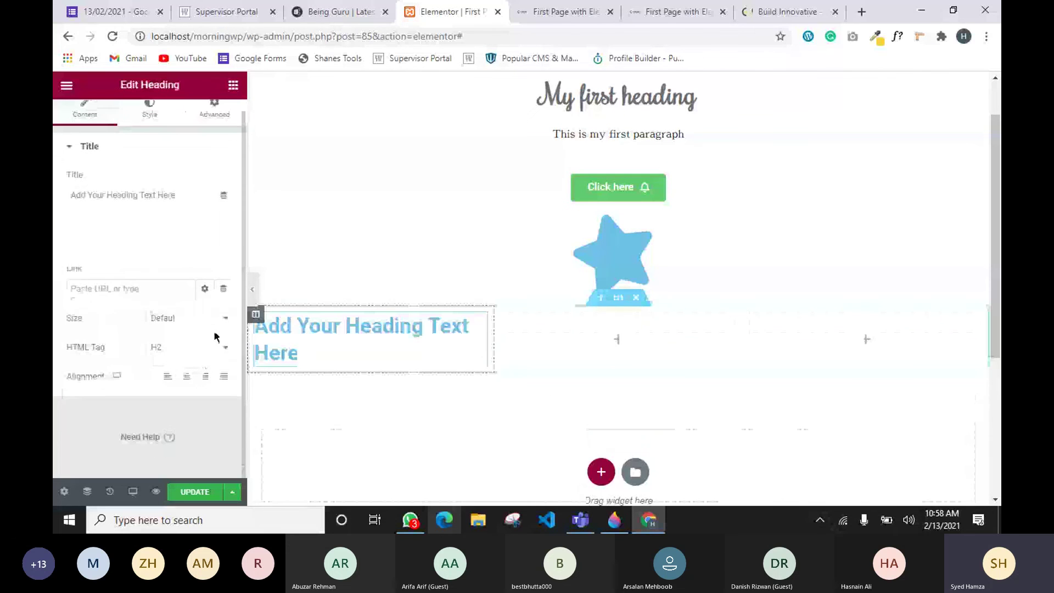
pyautogui.click(233, 86)
pyautogui.scroll(-4, 232, 271)
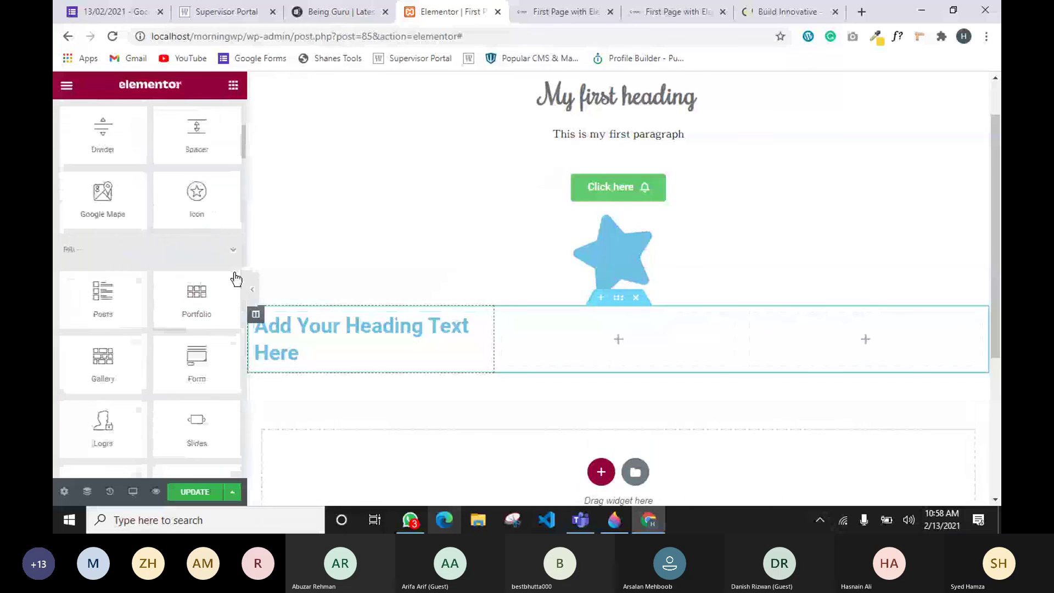
pyautogui.moveTo(194, 184); pyautogui.dragTo(331, 332)
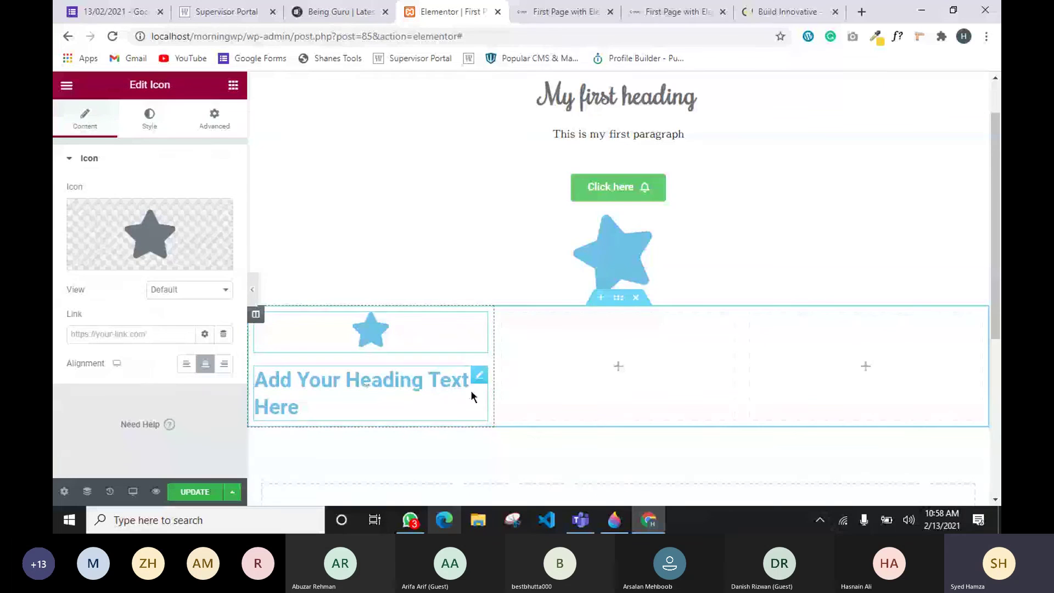
# Delete the placeholder heading from the first column and place a Text Editor widget below the small star icon.
pyautogui.rightClick(477, 387)
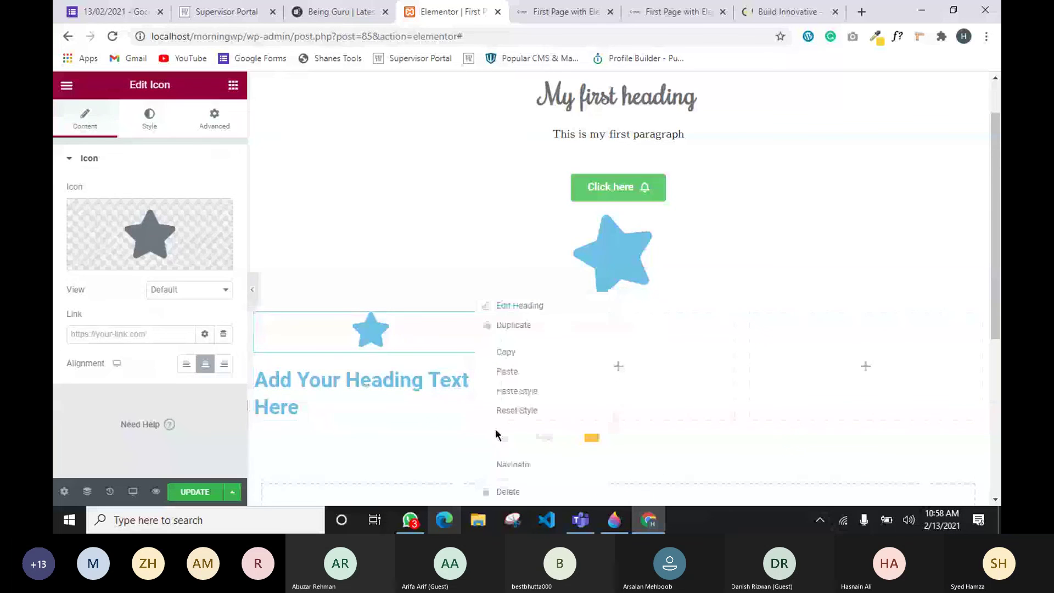
pyautogui.click(508, 490)
pyautogui.click(232, 87)
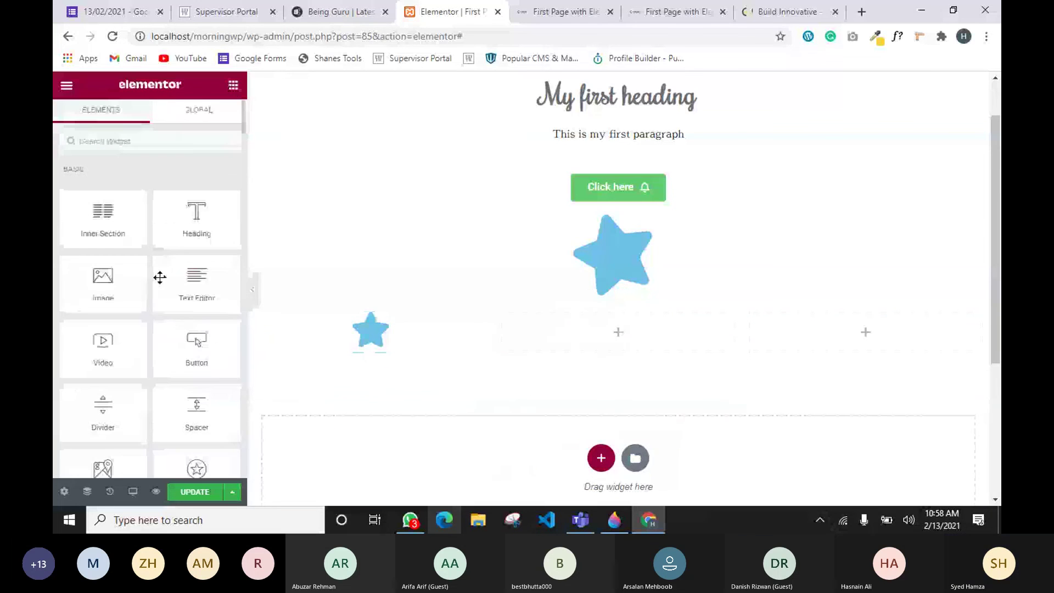
pyautogui.moveTo(207, 302); pyautogui.dragTo(376, 347)
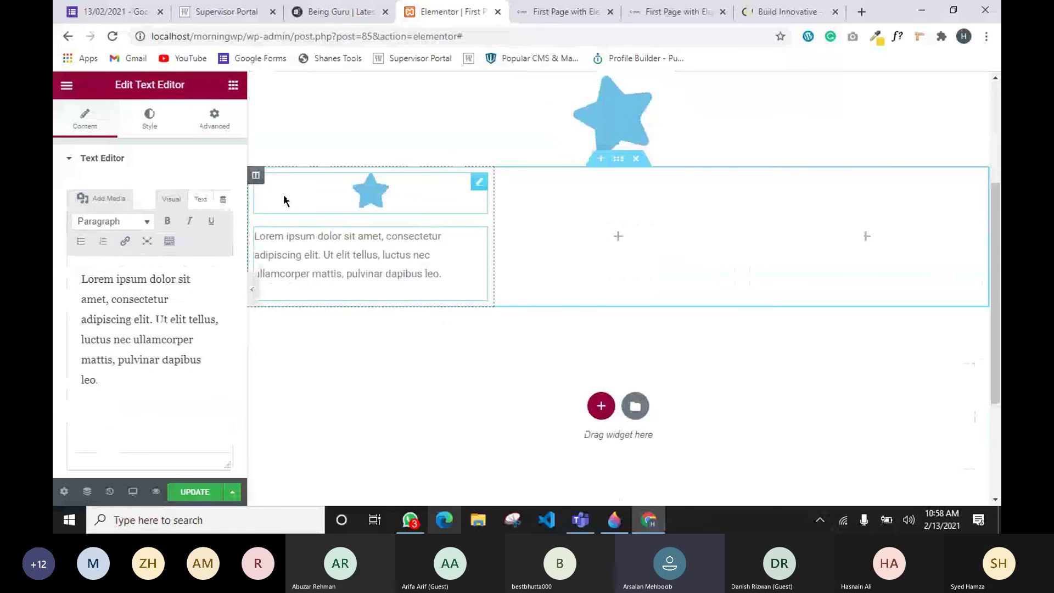
# Duplicate the first column with the star icon and text, and delete the empty column beside the copy.
pyautogui.rightClick(256, 183)
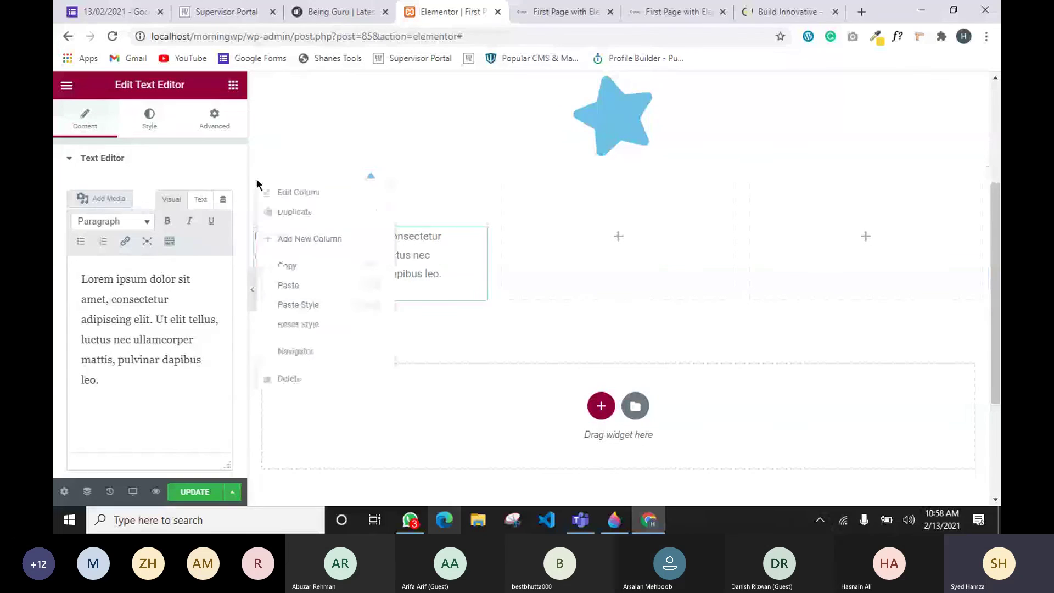
pyautogui.click(295, 214)
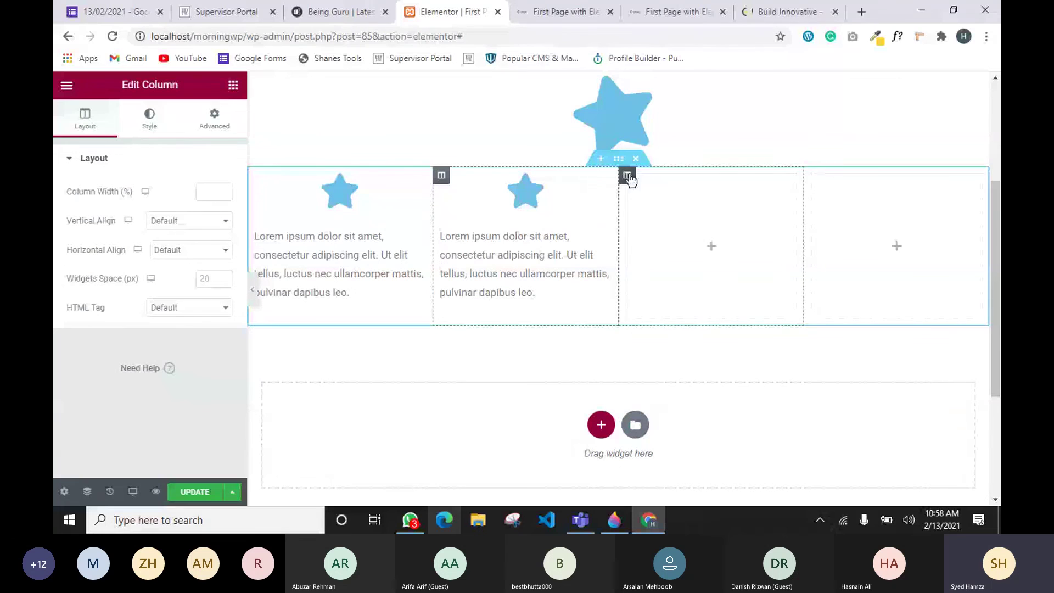
pyautogui.rightClick(628, 173)
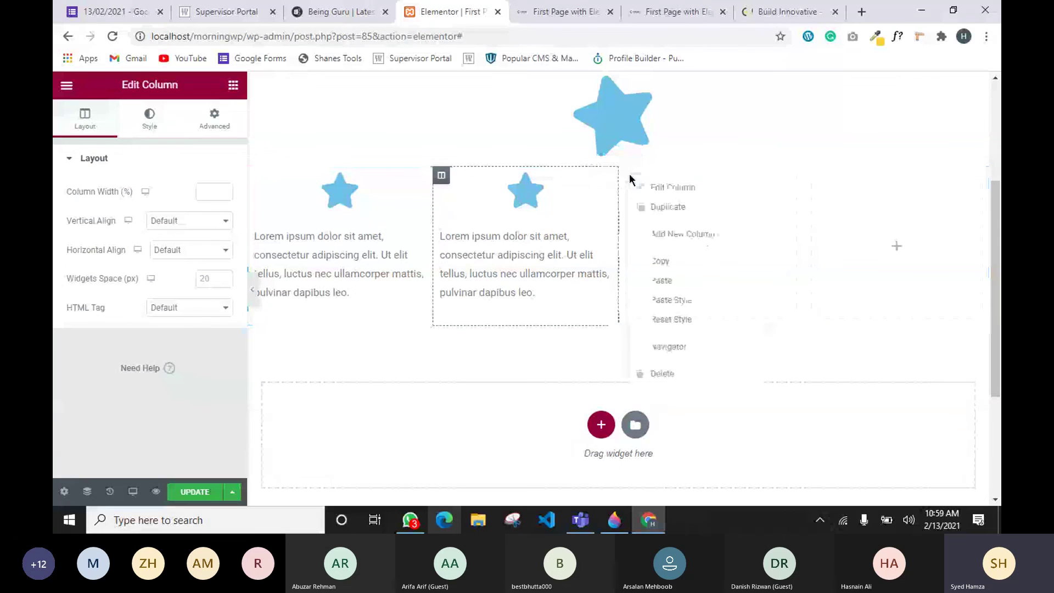
pyautogui.click(657, 376)
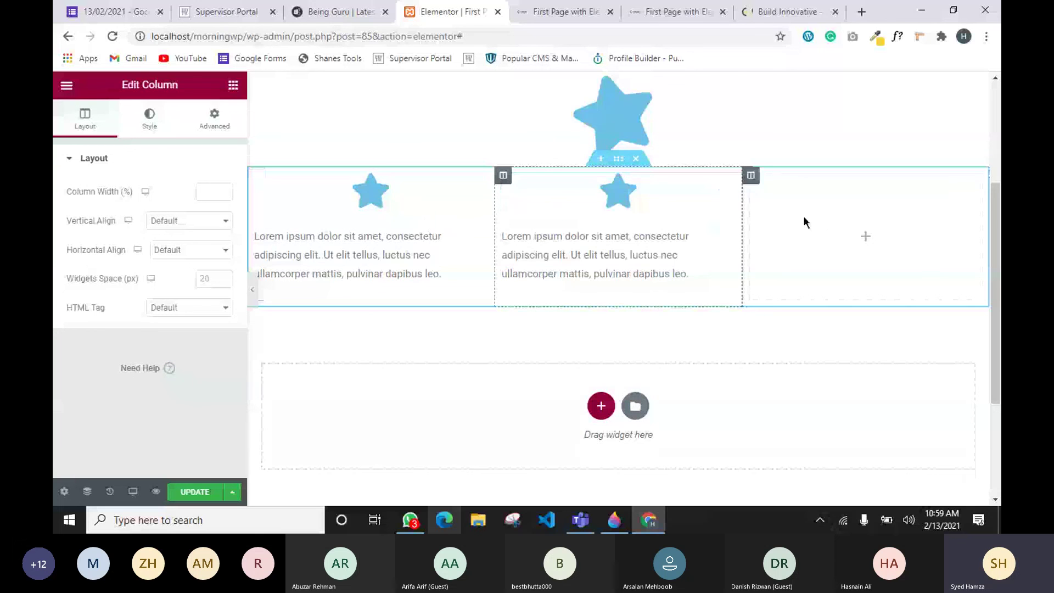
# Copy the second column, paste it at the empty third column, and delete the leftover empty column.
pyautogui.rightClick(502, 176)
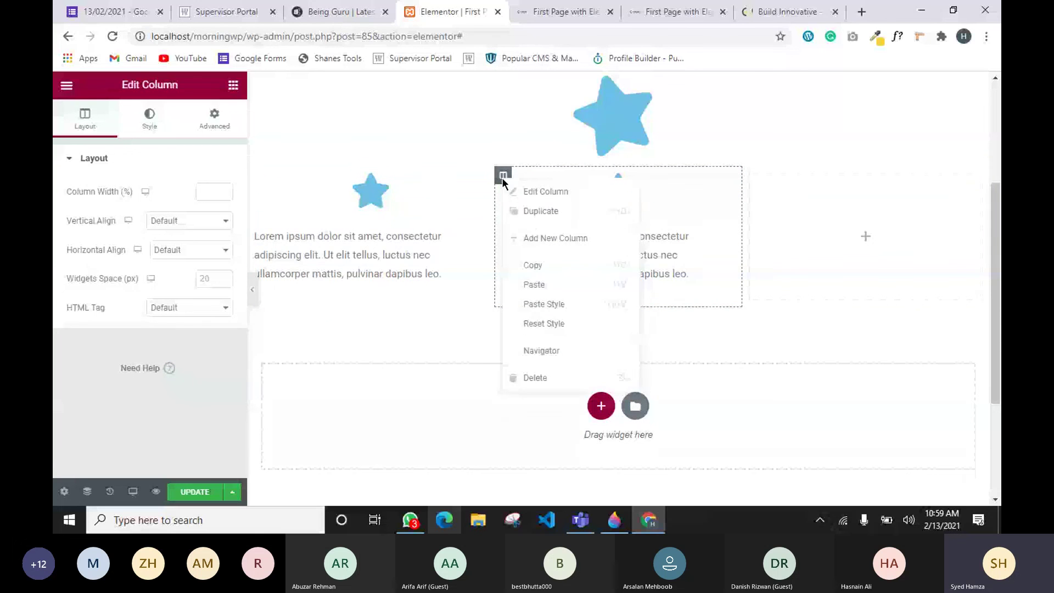
pyautogui.click(530, 269)
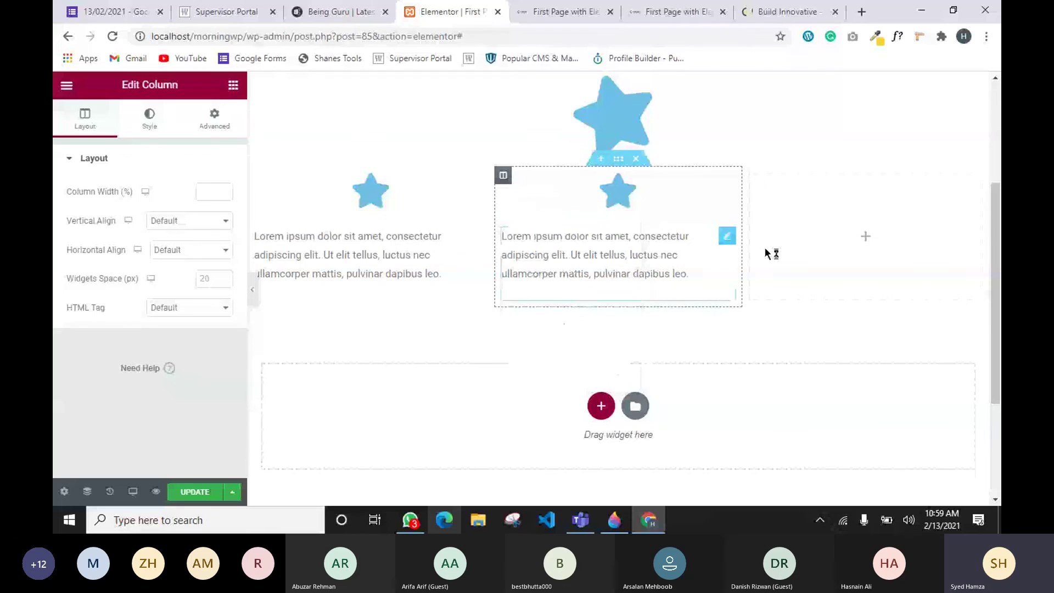
pyautogui.rightClick(826, 235)
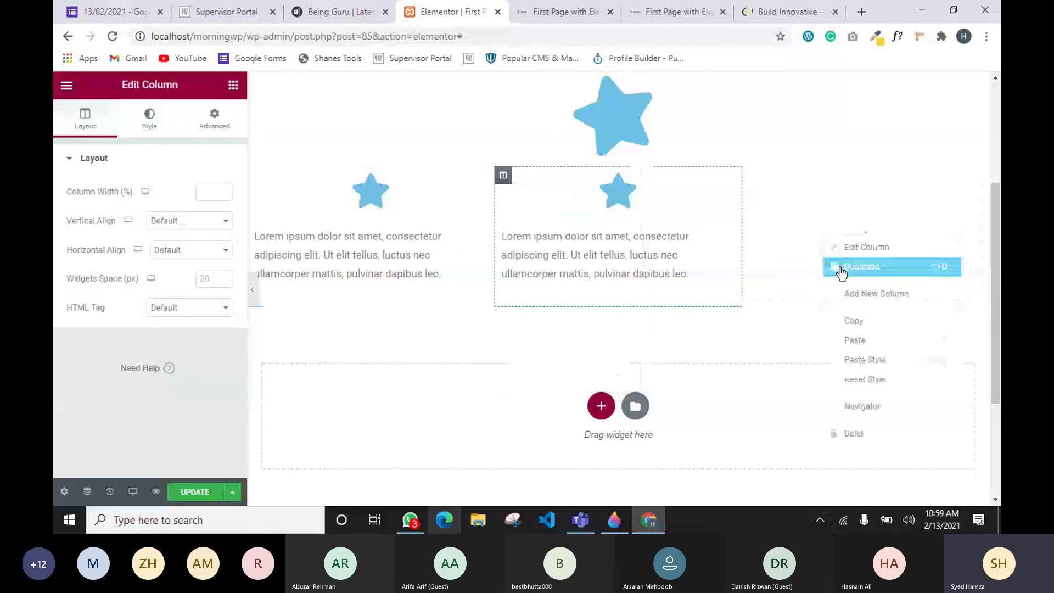
pyautogui.click(854, 342)
pyautogui.rightClick(630, 179)
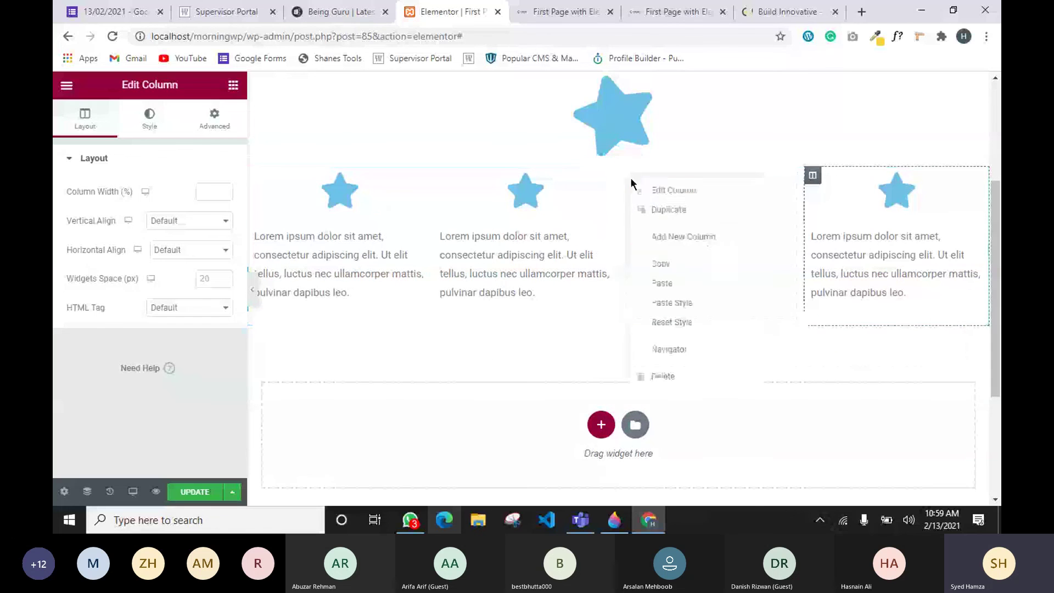
pyautogui.click(666, 378)
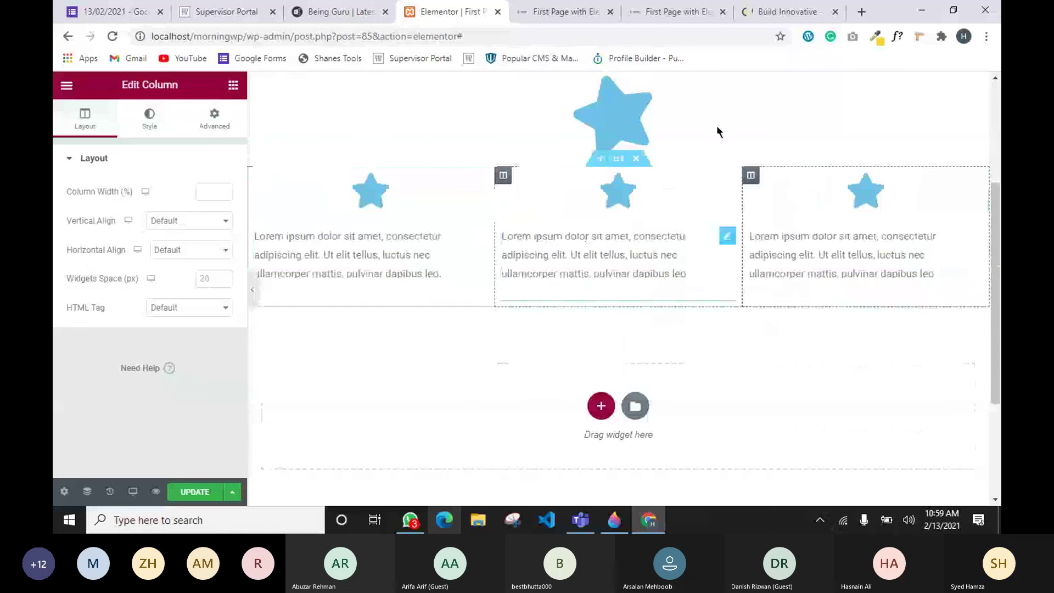
# Examine the three-column Our Services Features section on the Build Innovative site as a layout reference, and return to the Elementor editor.
pyautogui.click(769, 12)
pyautogui.scroll(5, 311, 301)
pyautogui.scroll(-3, 311, 300)
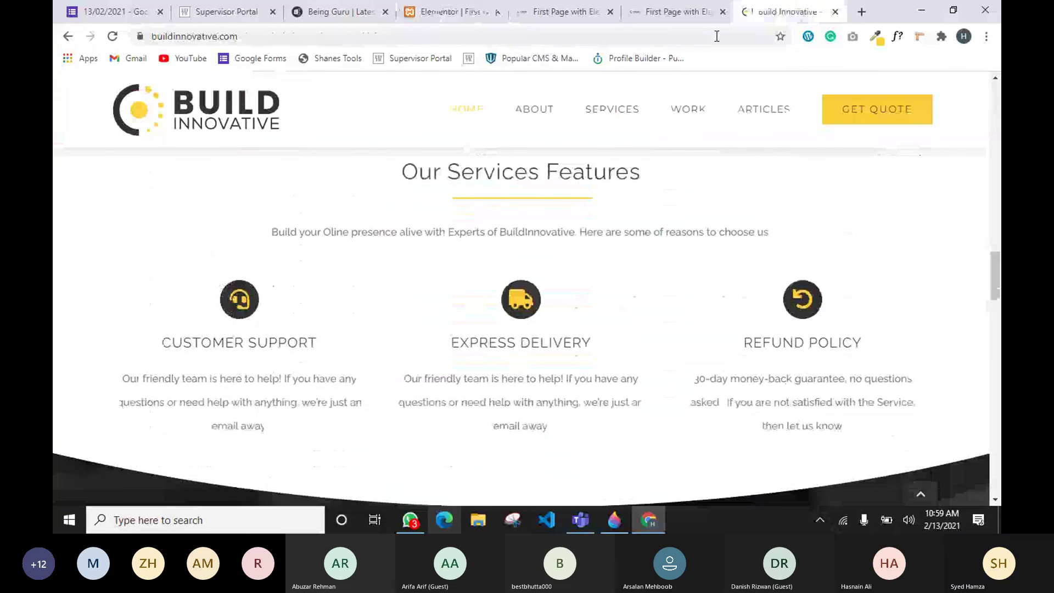
pyautogui.scroll(-1, 248, 348)
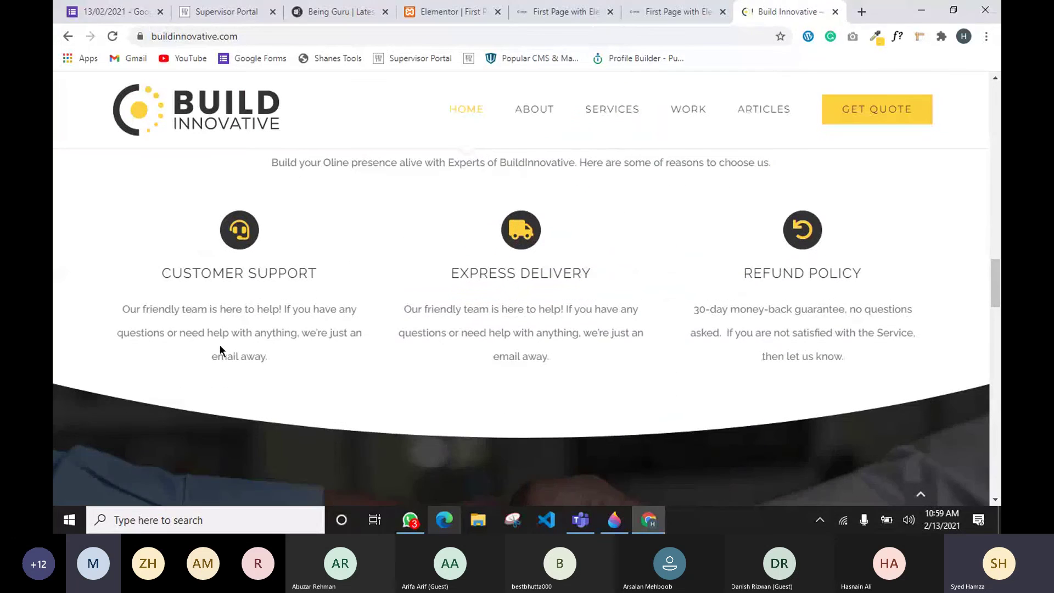
pyautogui.click(470, 12)
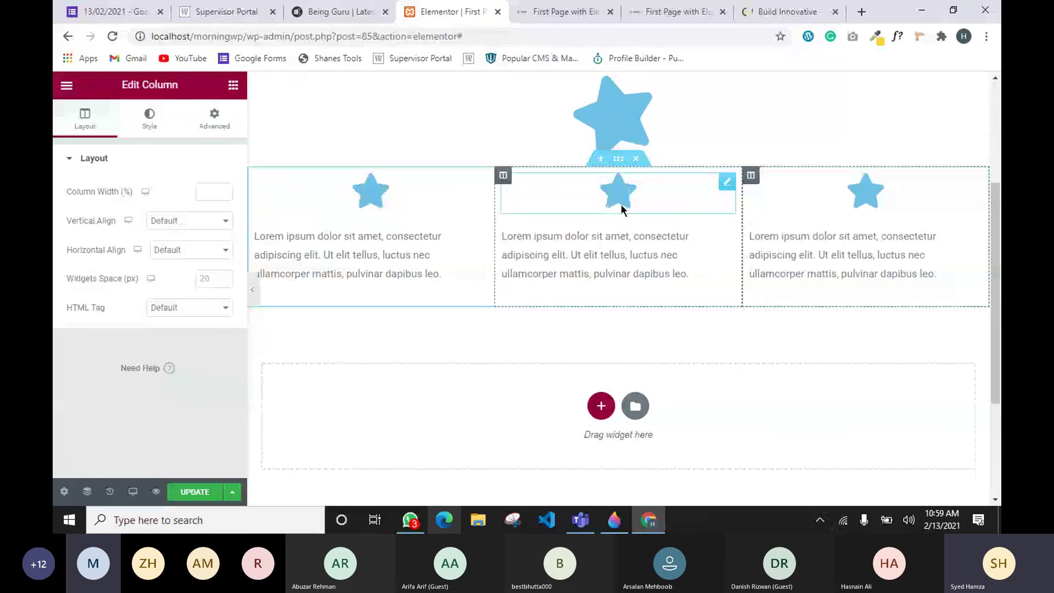
# Switch to the Teams meeting, mute the participant who is speaking, and return to the Elementor editor.
pyautogui.click(578, 521)
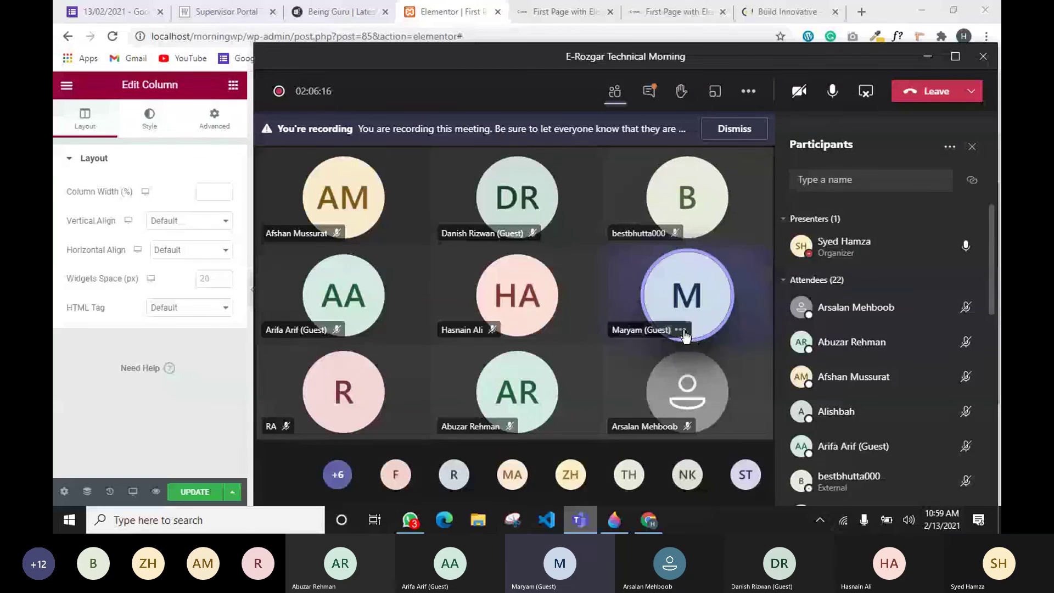
pyautogui.click(681, 330)
pyautogui.click(736, 276)
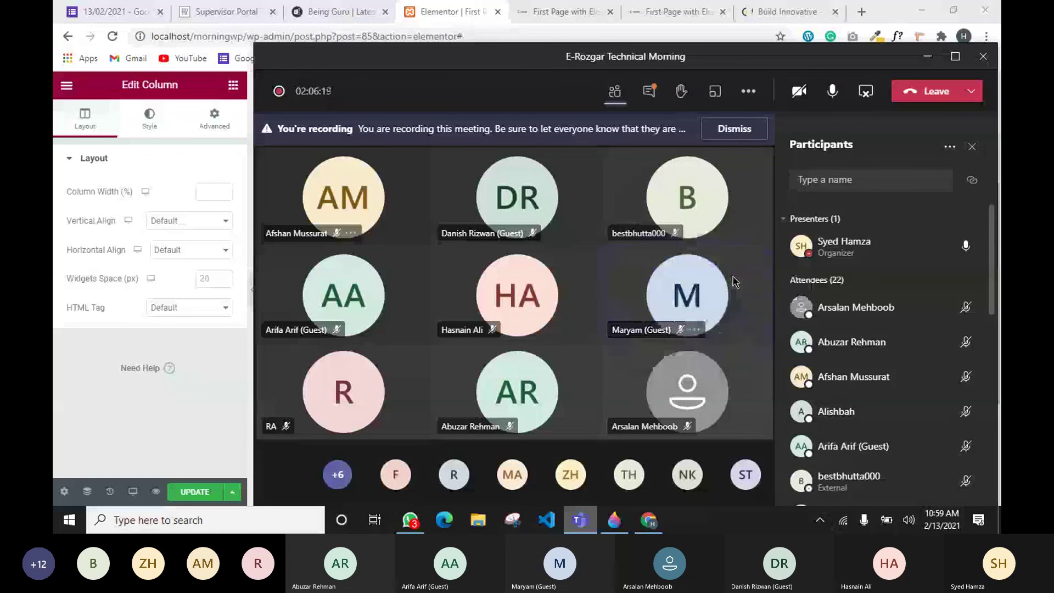
pyautogui.click(213, 433)
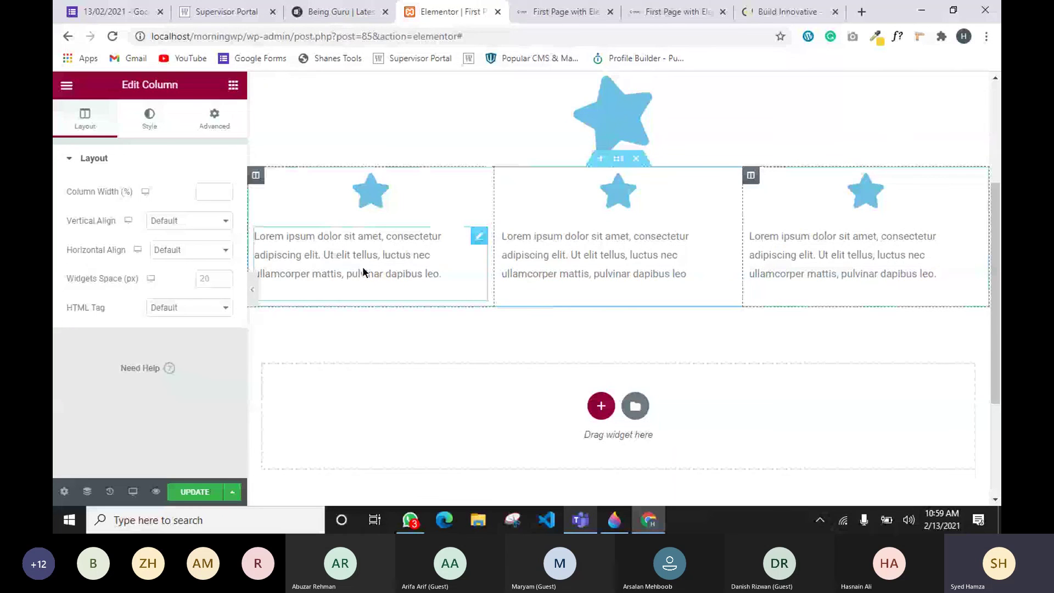
# Place a Heading widget between the star icon and text in the first column, centre it, and set its title to "heading".
pyautogui.click(233, 86)
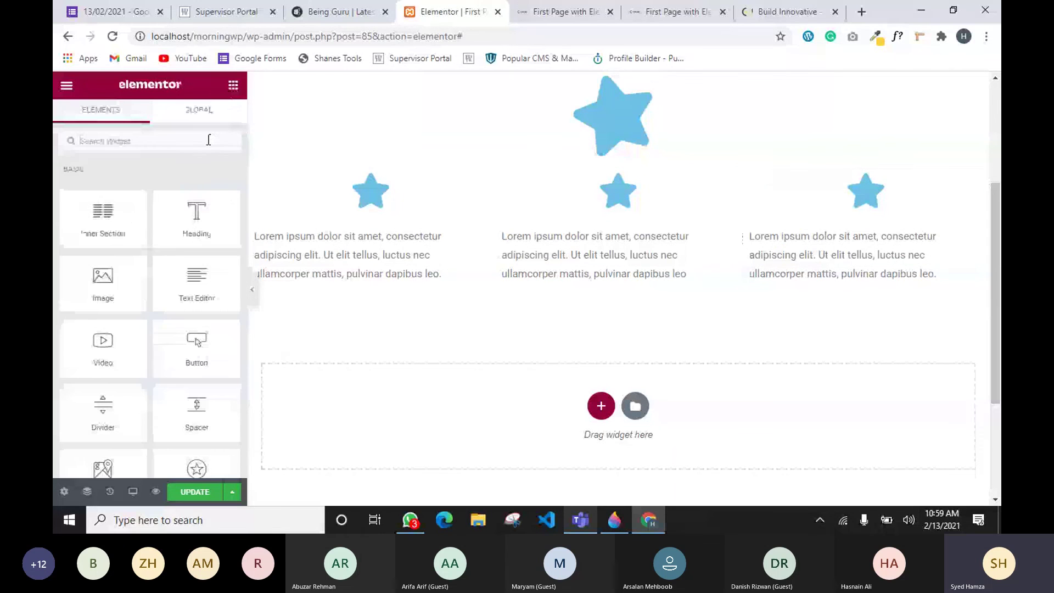
pyautogui.moveTo(199, 231); pyautogui.dragTo(362, 233)
pyautogui.click(186, 388)
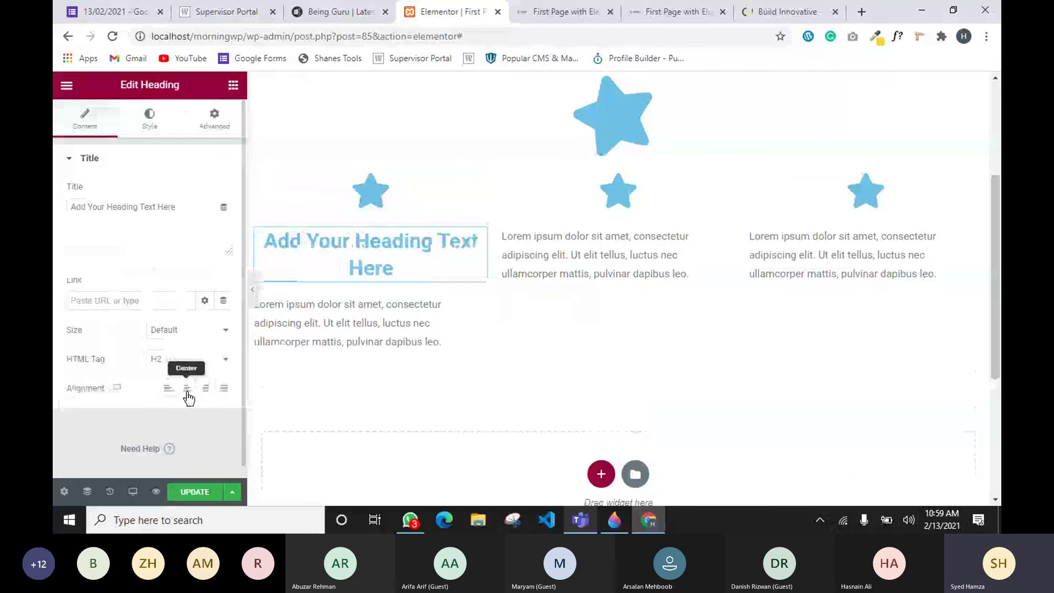
pyautogui.moveTo(180, 206); pyautogui.dragTo(53, 210)
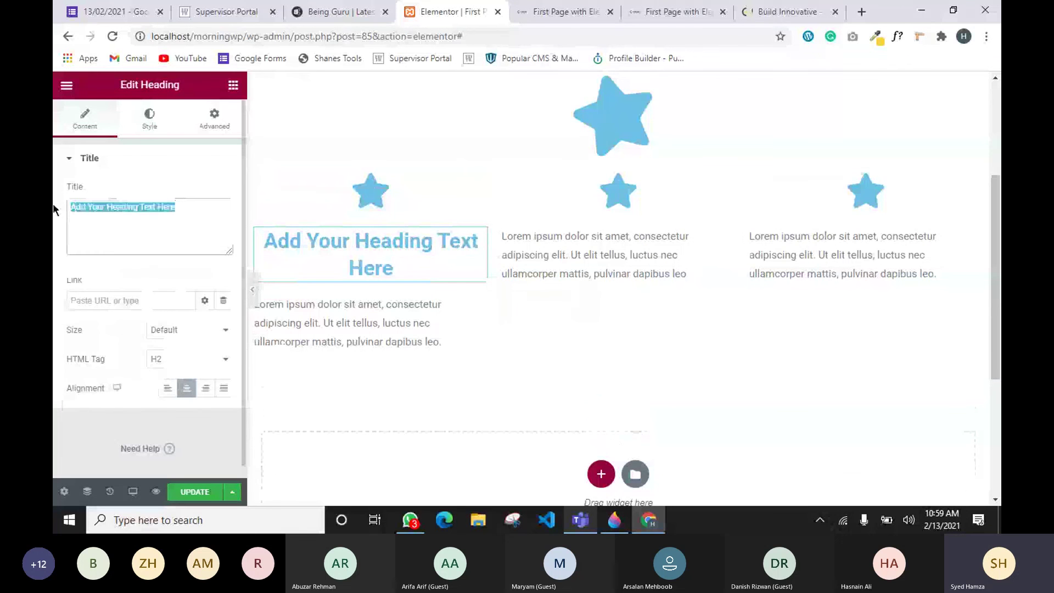
pyautogui.write('heading')
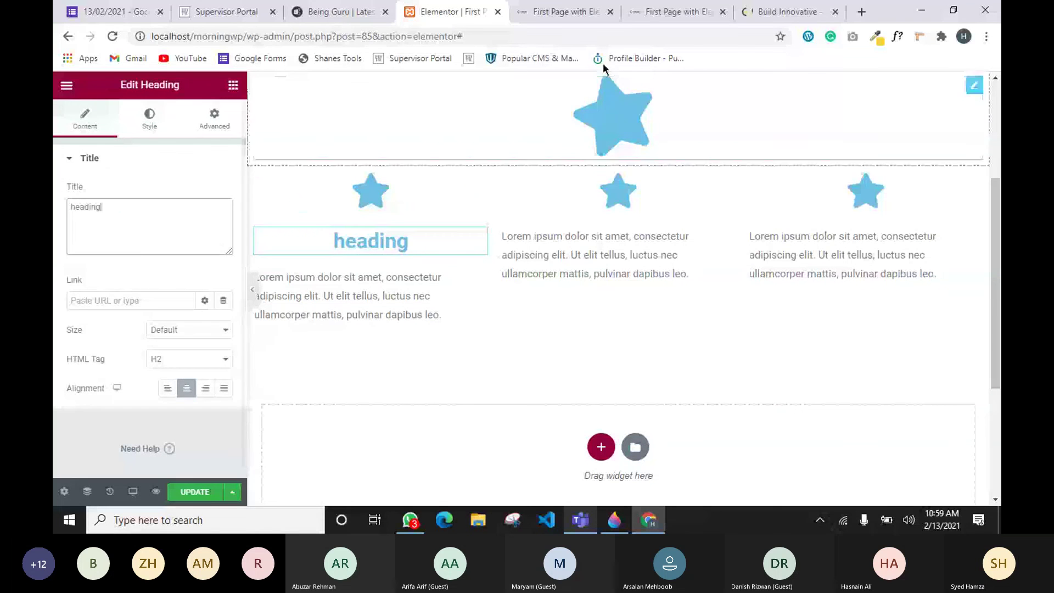
# Compare the Build Innovative site's three-column feature layout with the page in the Elementor editor.
pyautogui.click(788, 14)
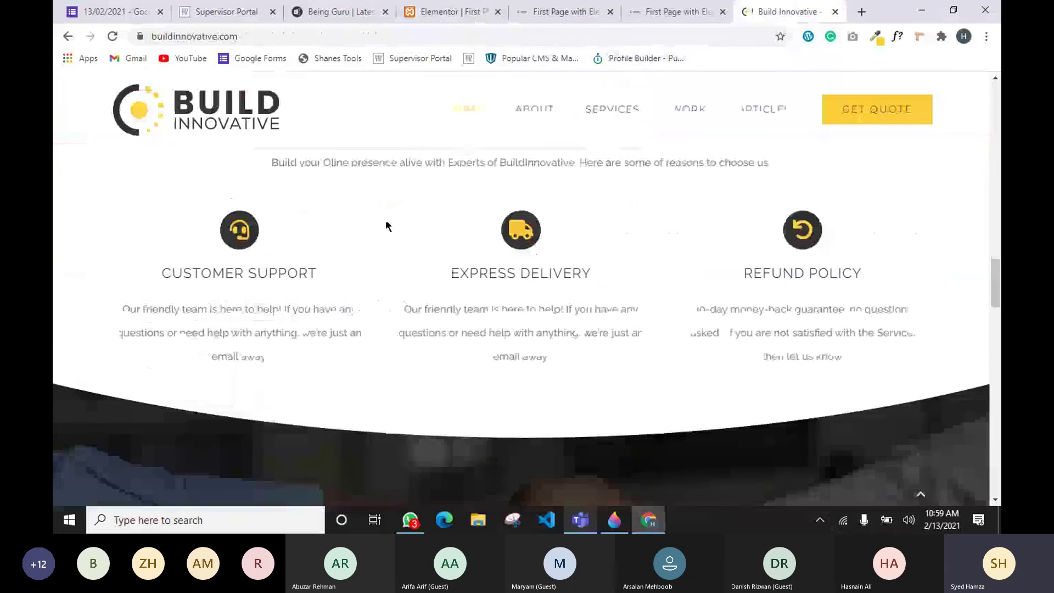
pyautogui.click(460, 14)
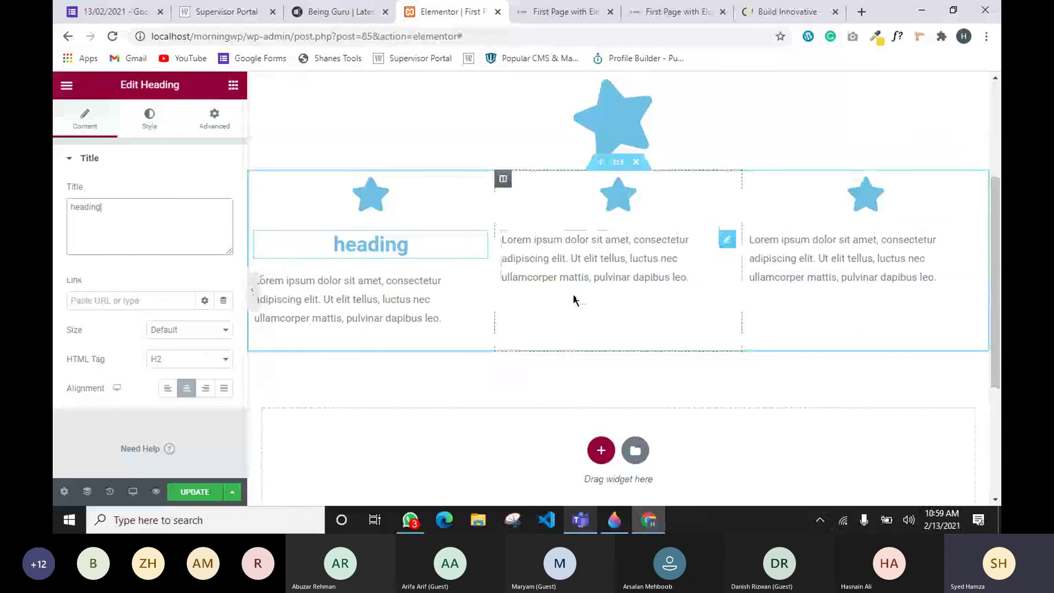
pyautogui.scroll(3, 571, 299)
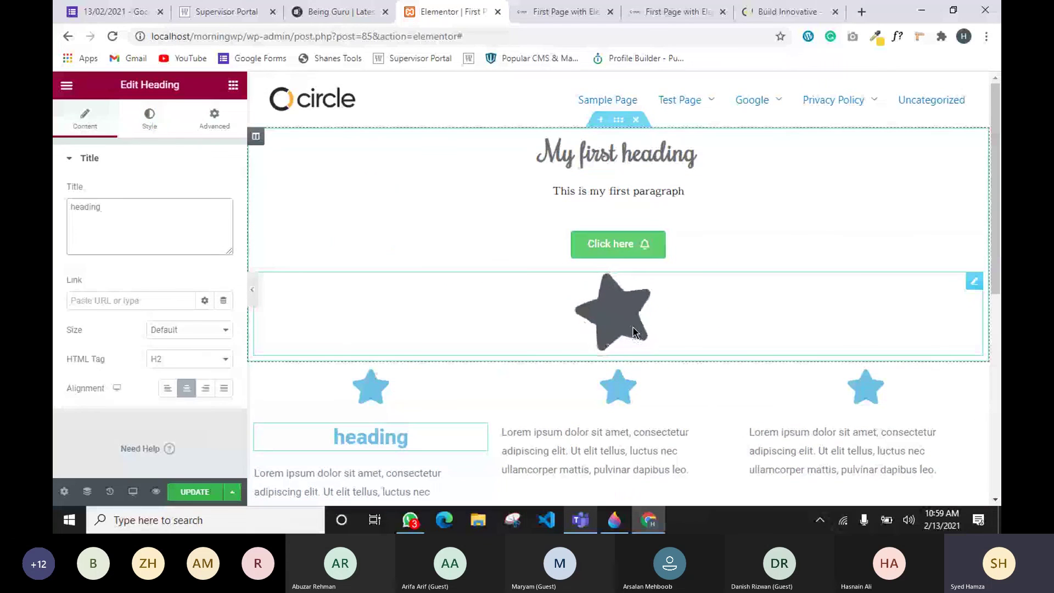
pyautogui.scroll(-6, 634, 332)
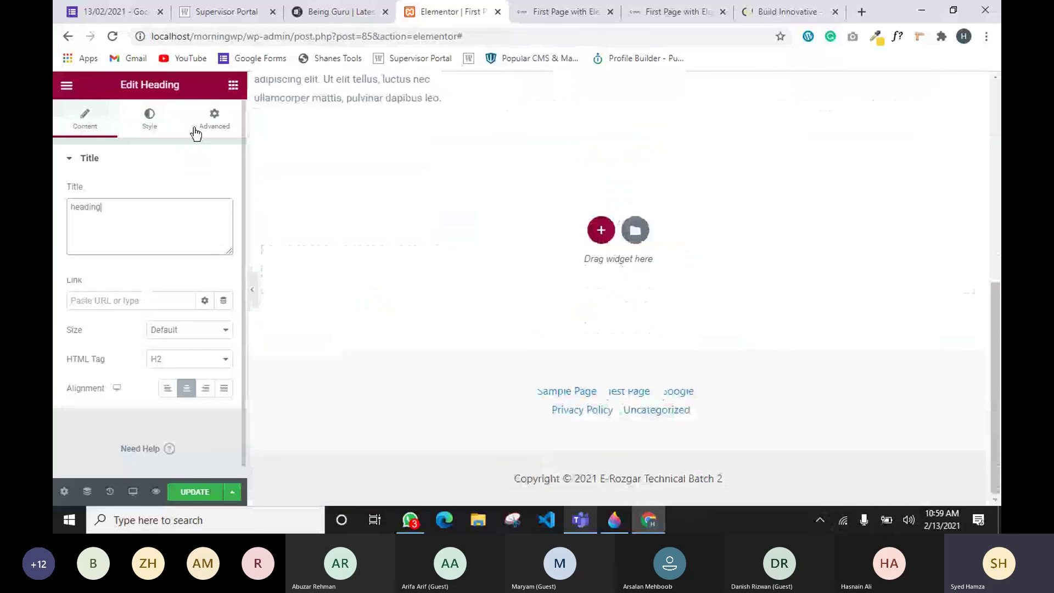
# Browse all available Elementor widgets, from the Basic and Pro groups through to the WordPress ones.
pyautogui.click(233, 85)
pyautogui.scroll(-4, 131, 285)
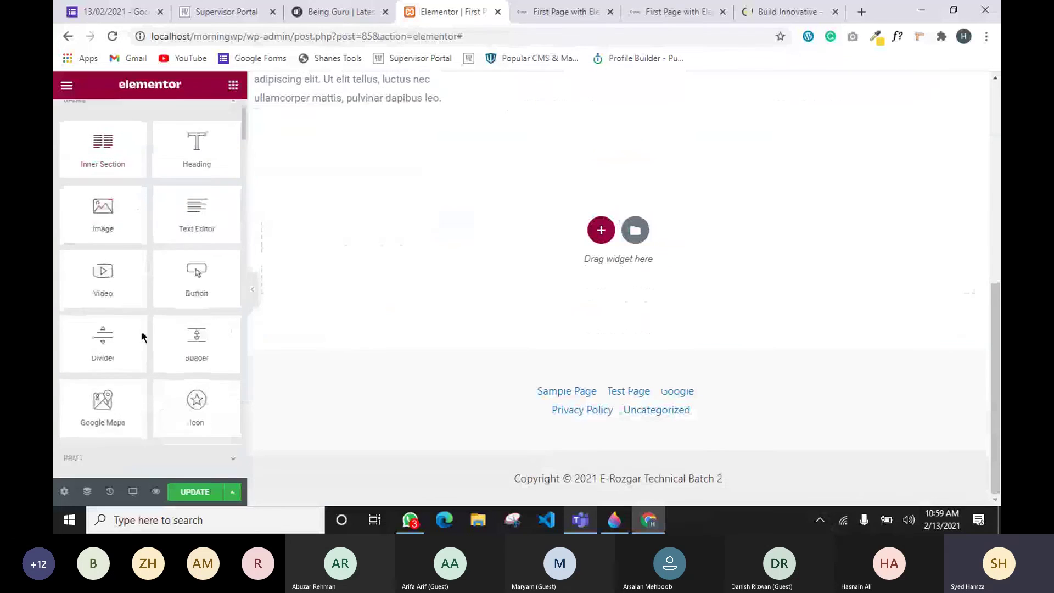
pyautogui.scroll(-15, 140, 205)
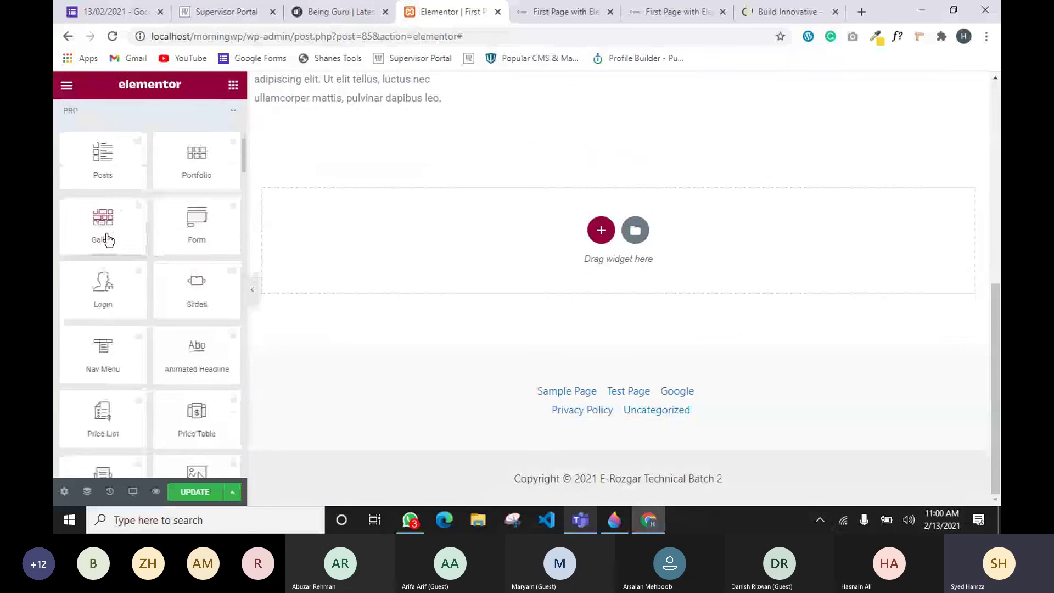
pyautogui.scroll(-20, 144, 351)
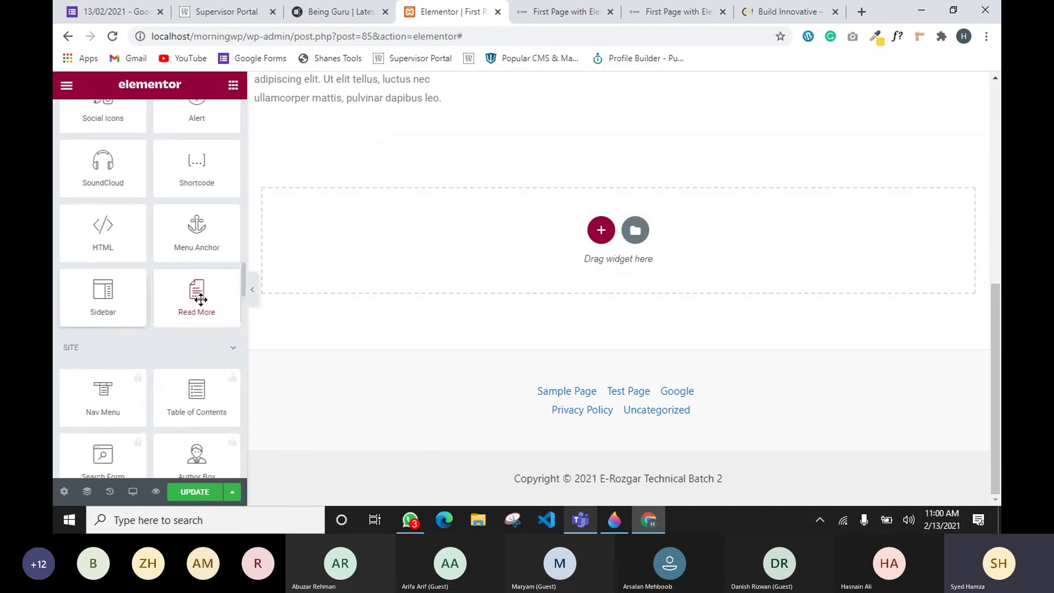
pyautogui.scroll(-5, 143, 351)
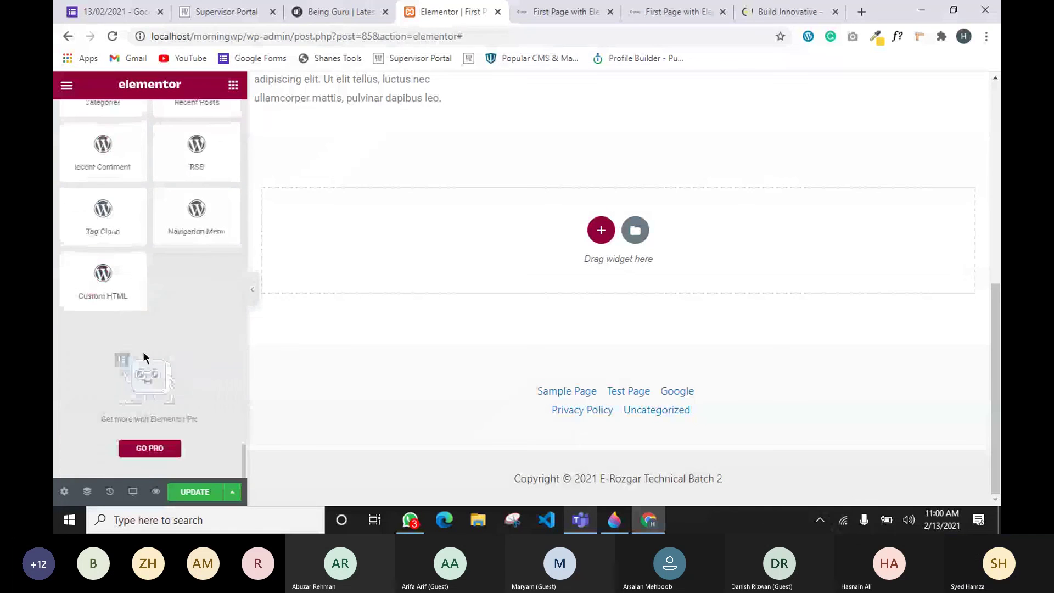
pyautogui.scroll(20, 143, 352)
pyautogui.scroll(15, 190, 373)
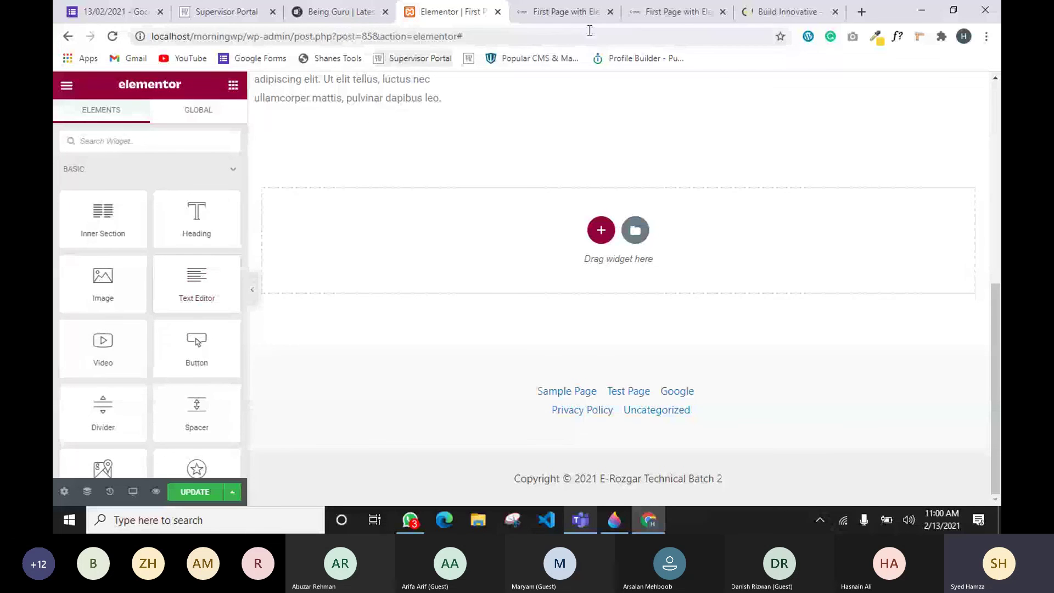
# Open the WordPress dashboard in a new tab from the page preview, and return to the Elementor editor.
pyautogui.click(581, 12)
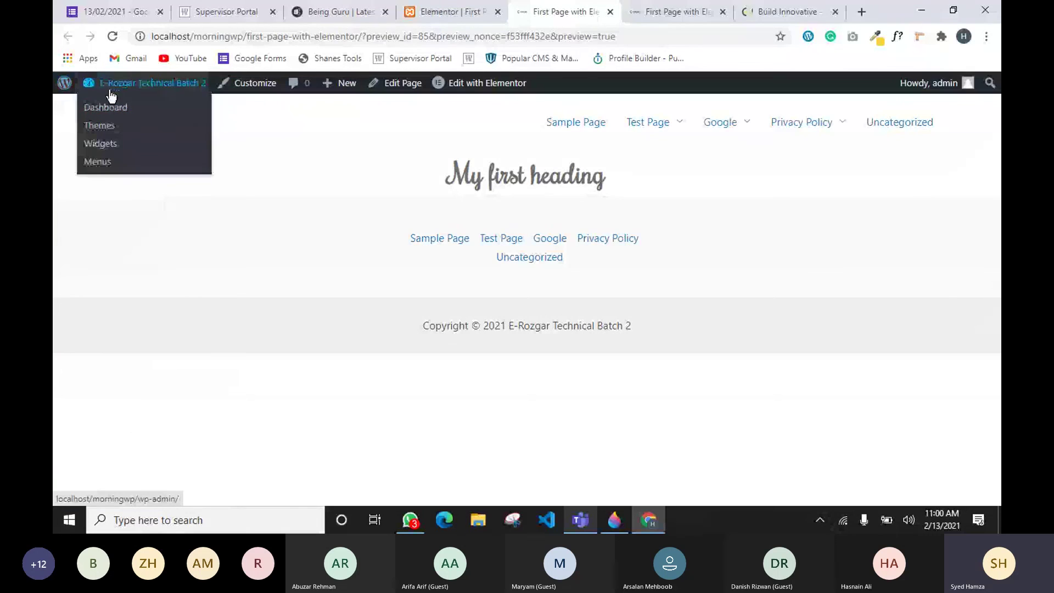
pyautogui.click(106, 107)
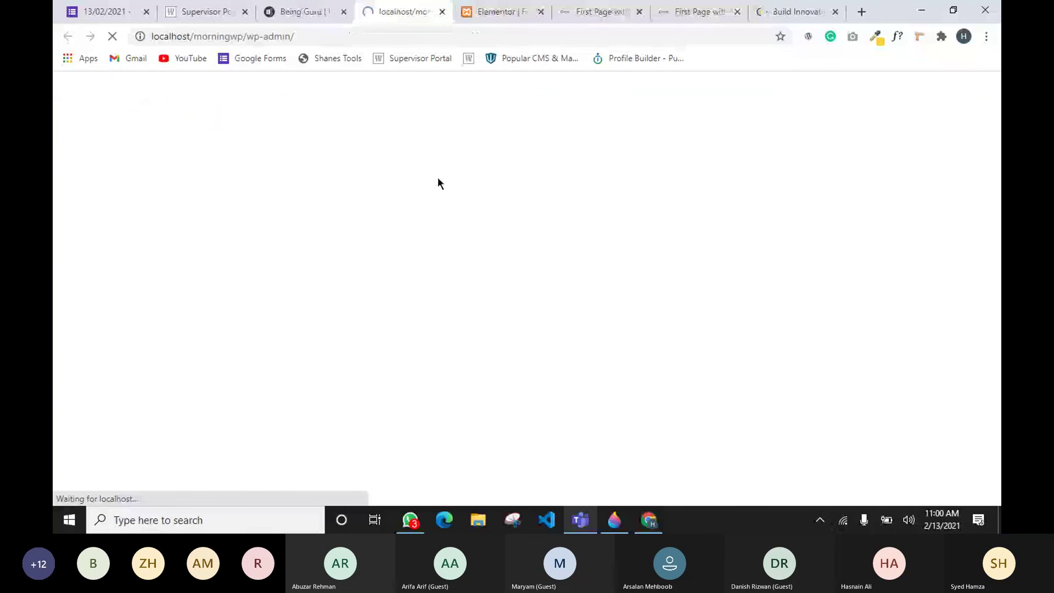
pyautogui.click(485, 19)
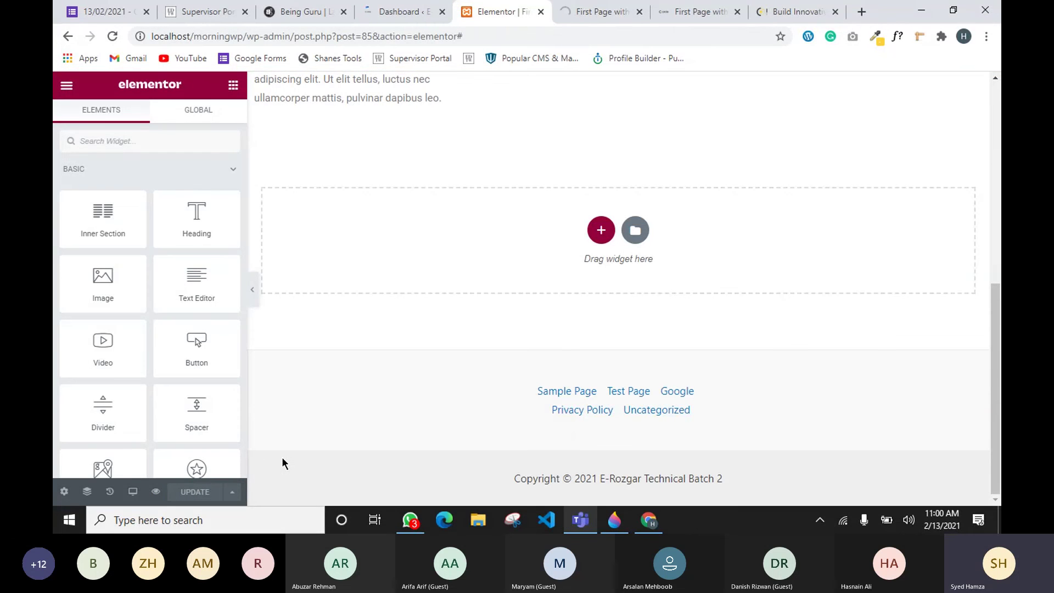
# Preview the page's current changes and review its heading, paragraph, button, star icons and three-column section.
pyautogui.click(156, 492)
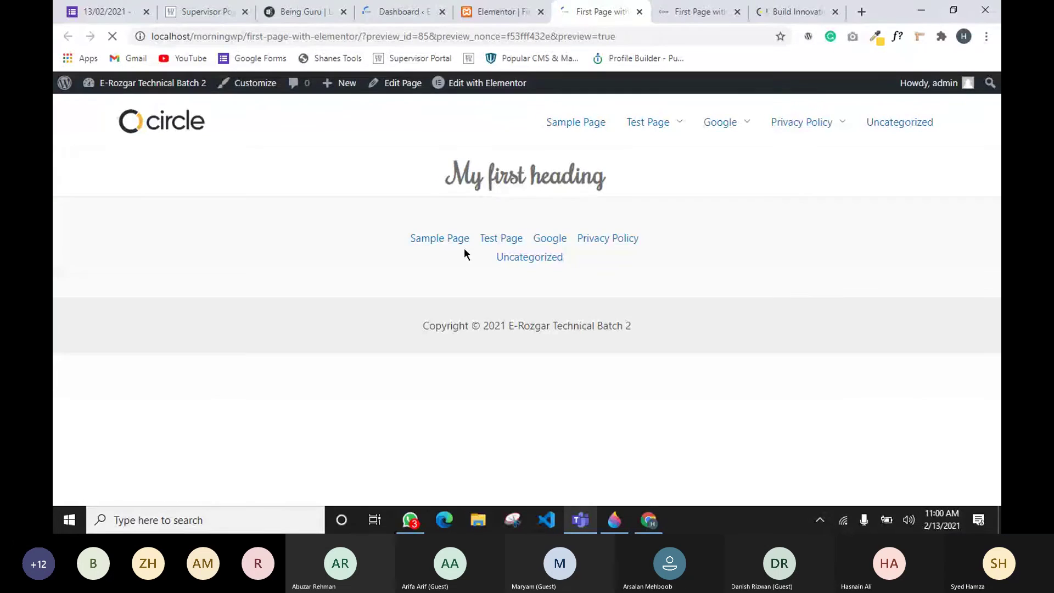
pyautogui.scroll(-4, 502, 314)
pyautogui.scroll(3, 505, 316)
pyautogui.scroll(1, 514, 301)
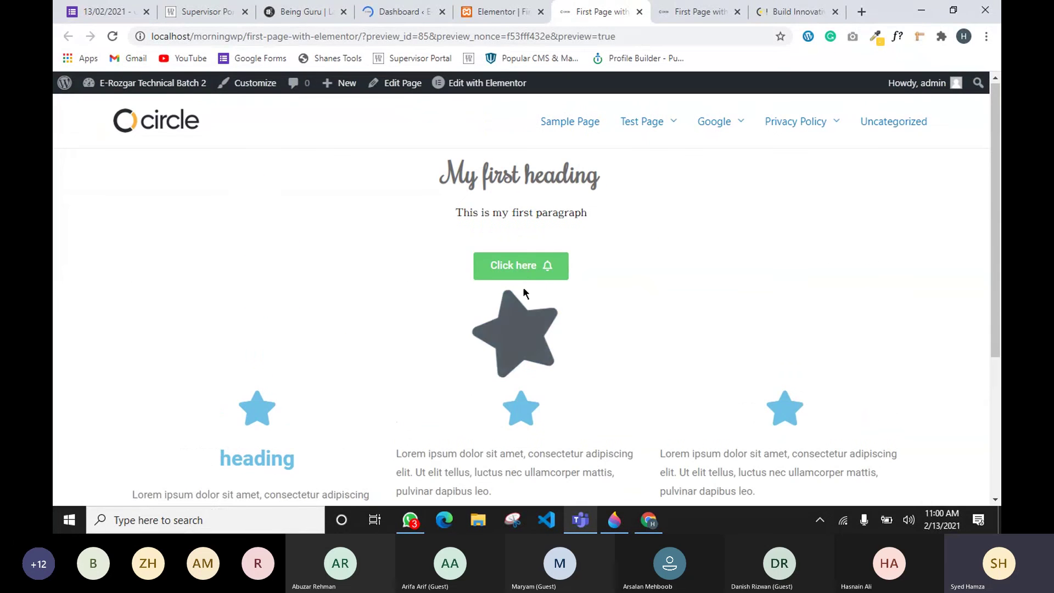
pyautogui.scroll(-1, 548, 450)
pyautogui.scroll(-3, 583, 423)
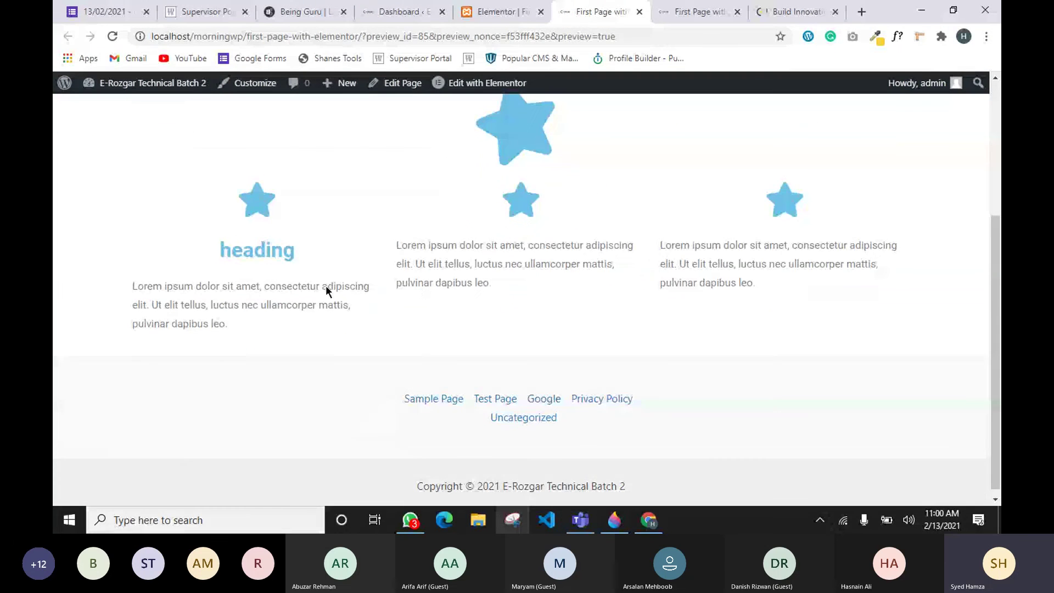
pyautogui.moveTo(220, 241); pyautogui.dragTo(823, 336)
pyautogui.click(918, 309)
pyautogui.scroll(5, 800, 318)
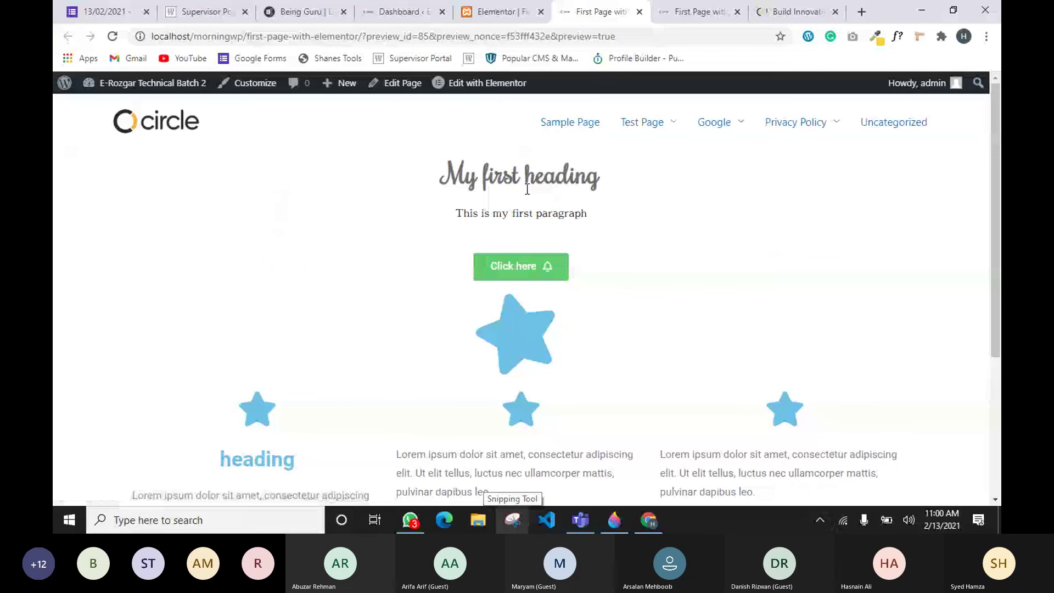
# Test the Click here button in the page preview and review the sections down to the footer.
pyautogui.click(509, 267)
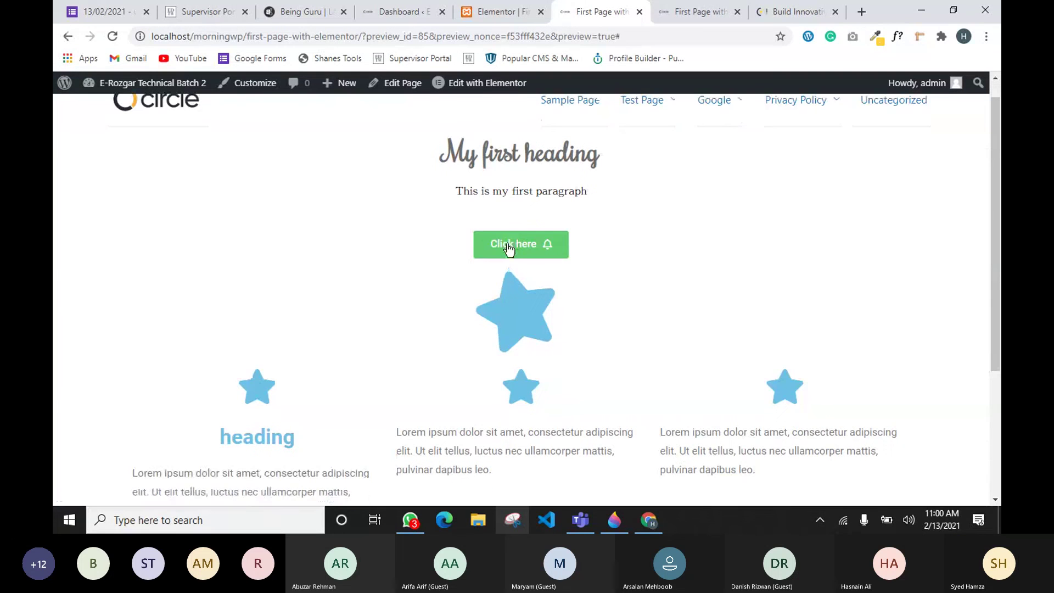
pyautogui.scroll(-4, 651, 290)
pyautogui.scroll(2, 629, 277)
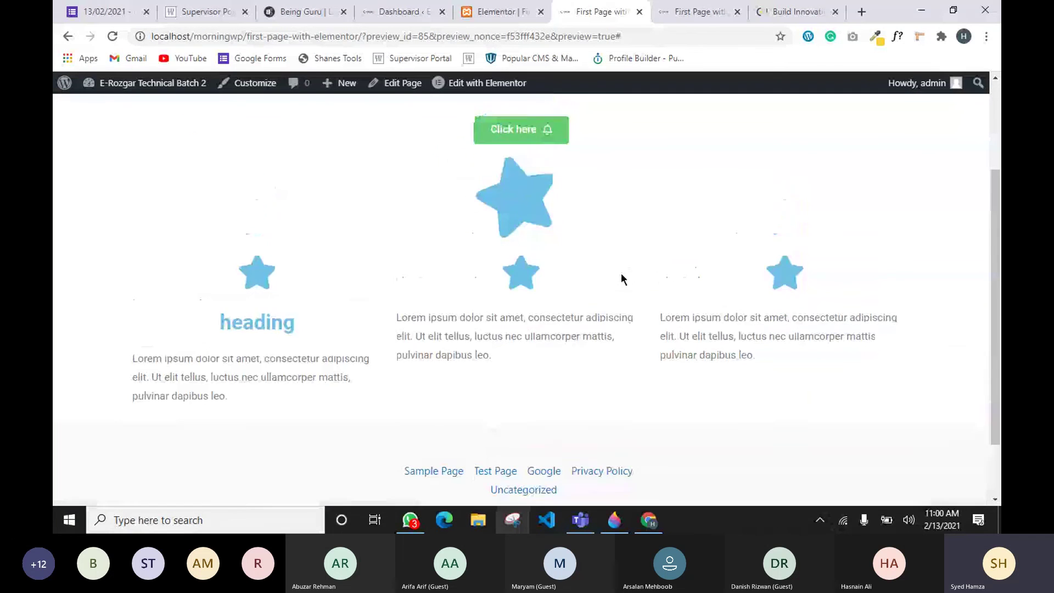
pyautogui.scroll(3, 621, 274)
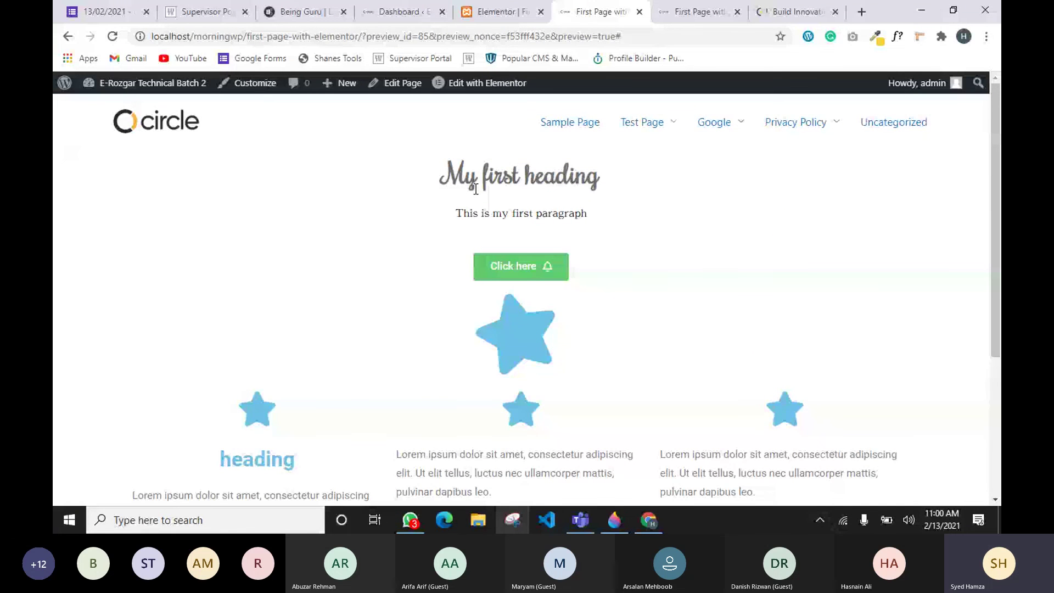
# Compare the Build Innovative homepage with the published and previewed first page, and return to the Elementor editor's basic widgets.
pyautogui.click(787, 8)
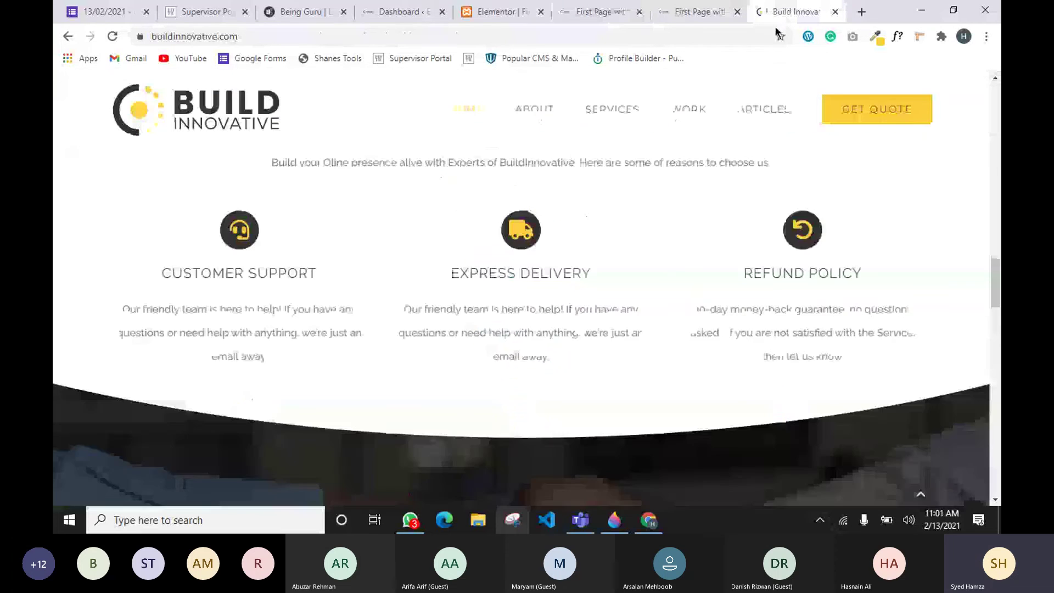
pyautogui.scroll(10, 582, 268)
pyautogui.scroll(1, 589, 297)
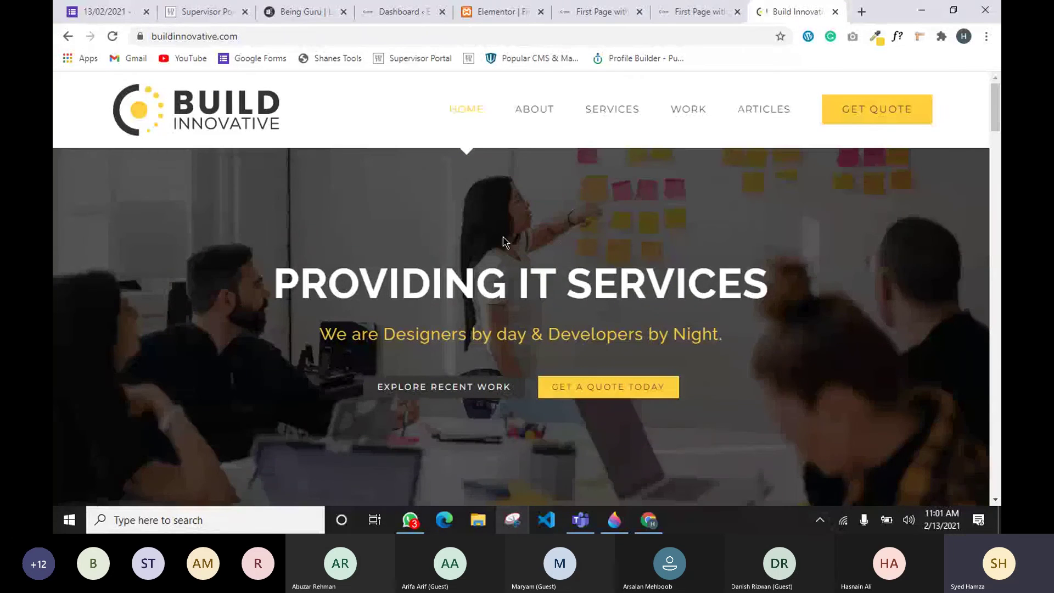
pyautogui.scroll(-3, 744, 298)
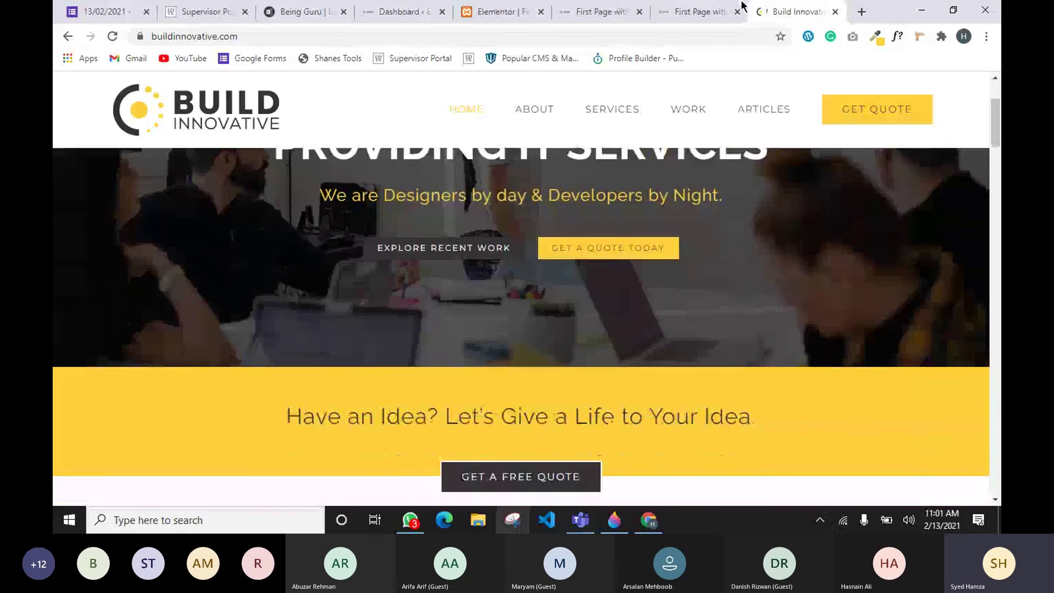
pyautogui.click(699, 11)
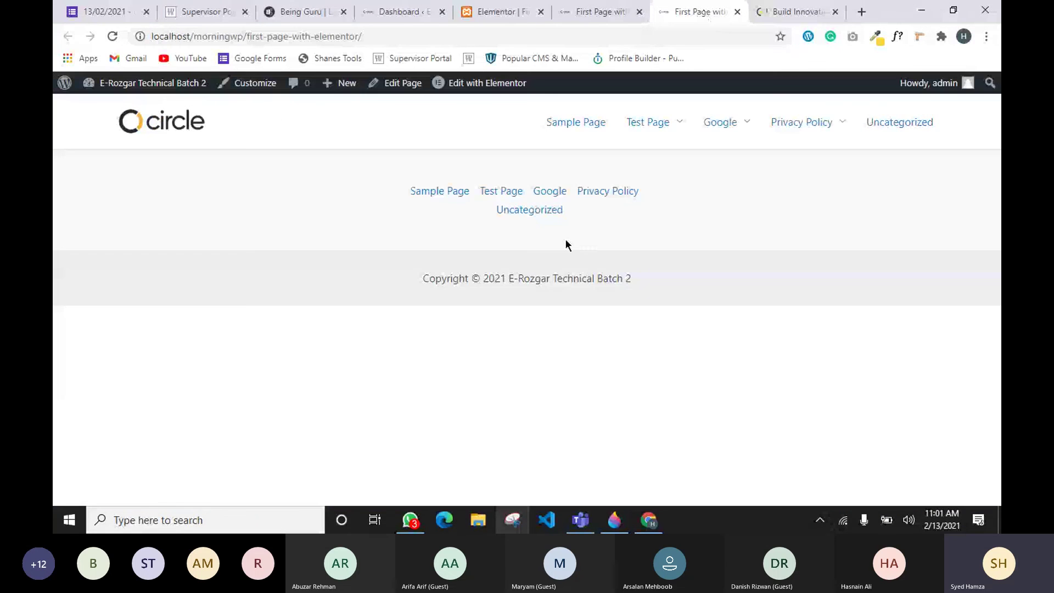
pyautogui.click(599, 12)
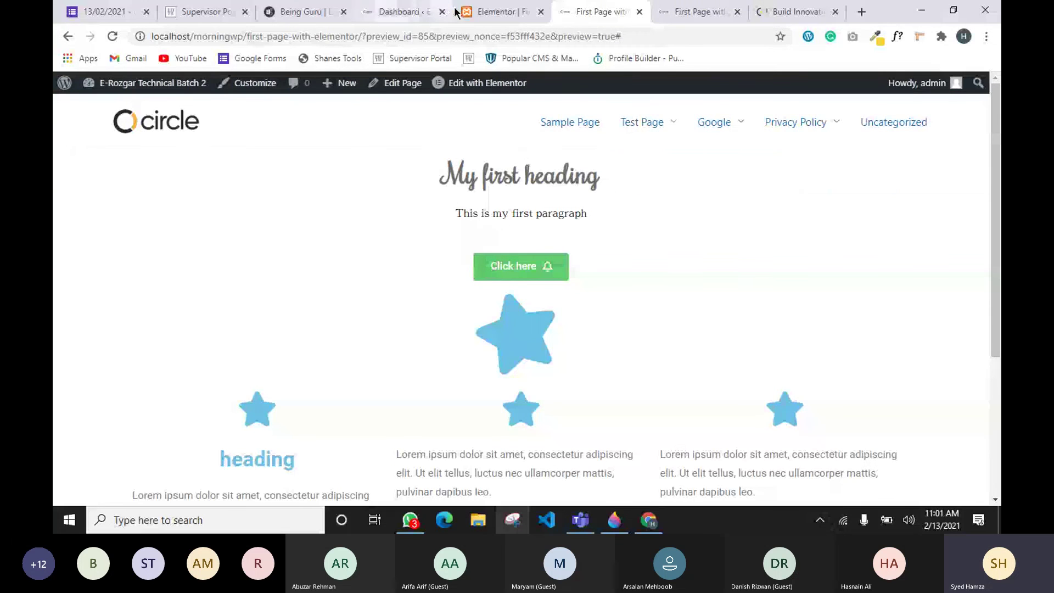
pyautogui.click(501, 22)
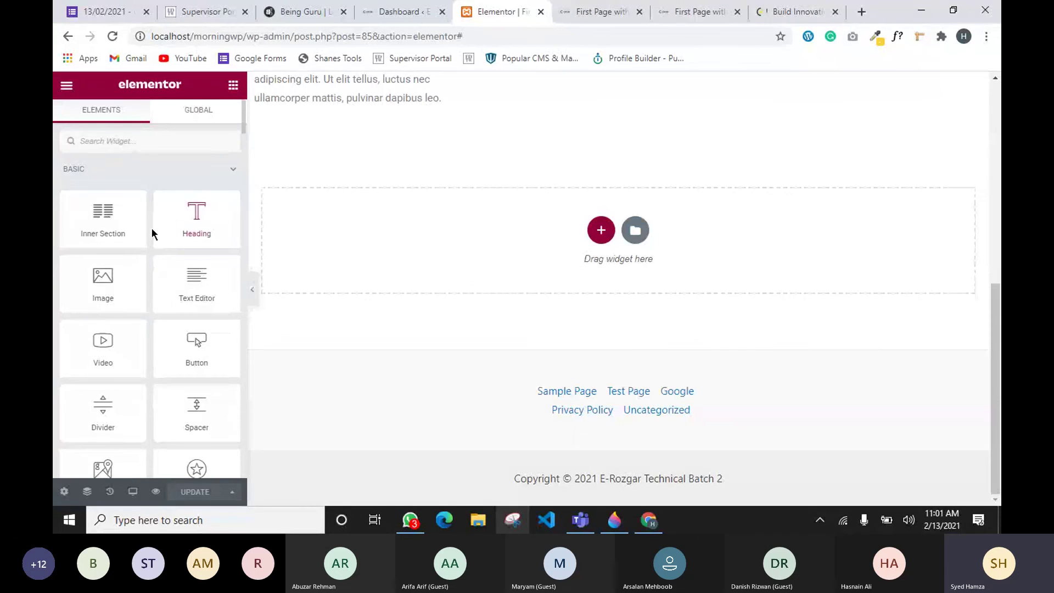
pyautogui.scroll(-2, 143, 281)
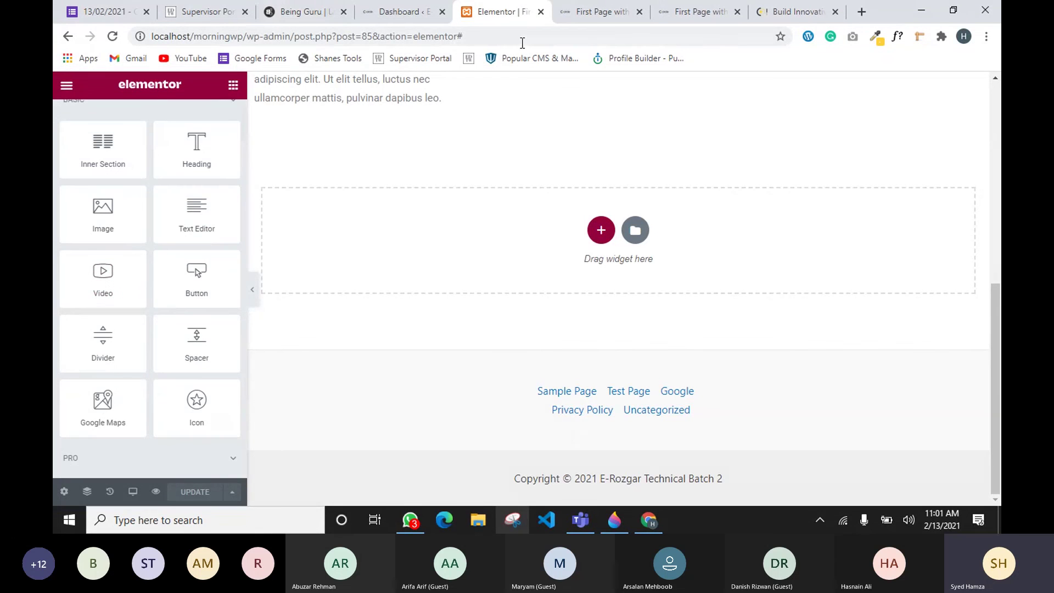
# Close the Elementor editor, the page preview, the published page and the Build Innovative site, leaving the WordPress dashboard open.
pyautogui.click(541, 12)
pyautogui.click(541, 13)
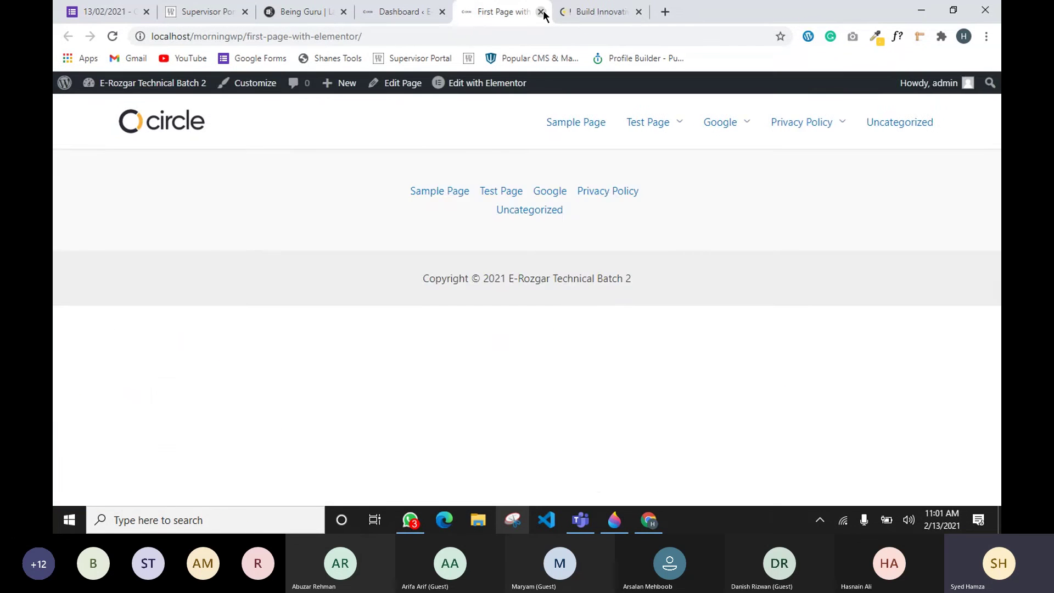
pyautogui.click(541, 12)
pyautogui.click(541, 12)
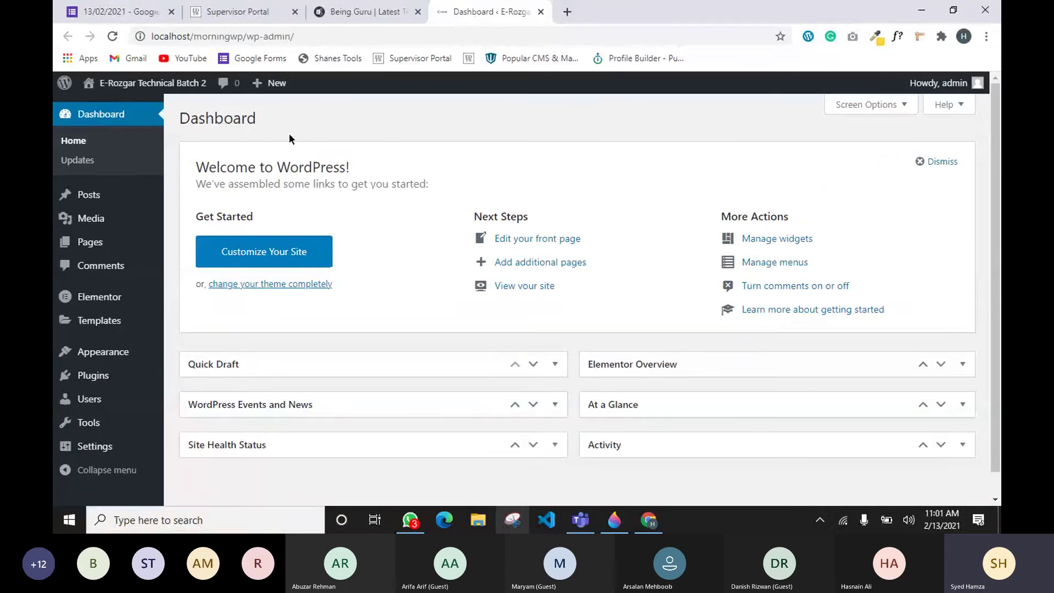
# Open the form for uploading a plugin in .zip format on the Add Plugins page.
pyautogui.moveTo(90, 374)
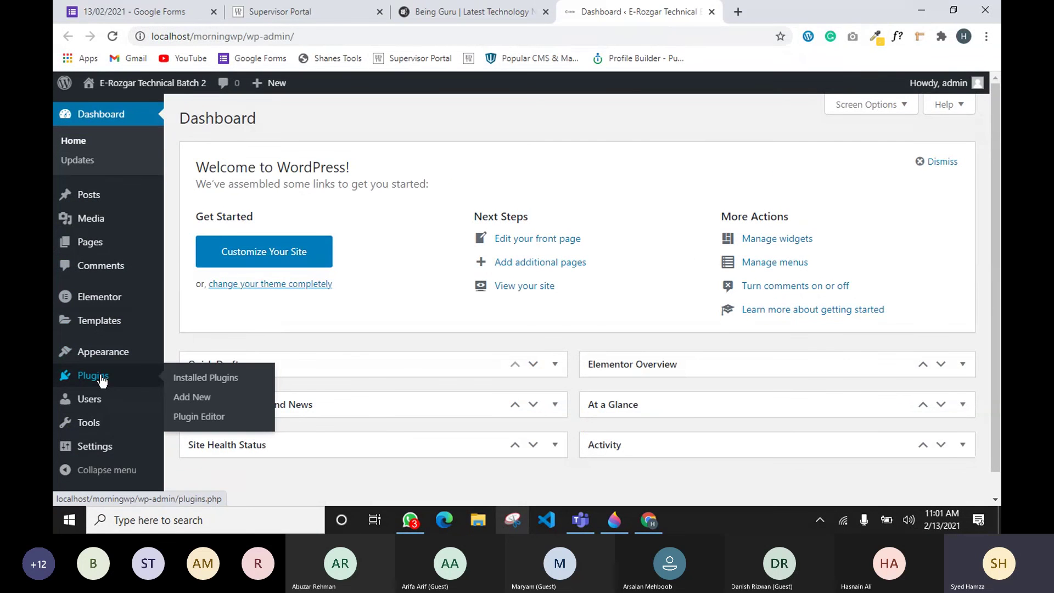
pyautogui.click(180, 396)
pyautogui.moveTo(154, 396)
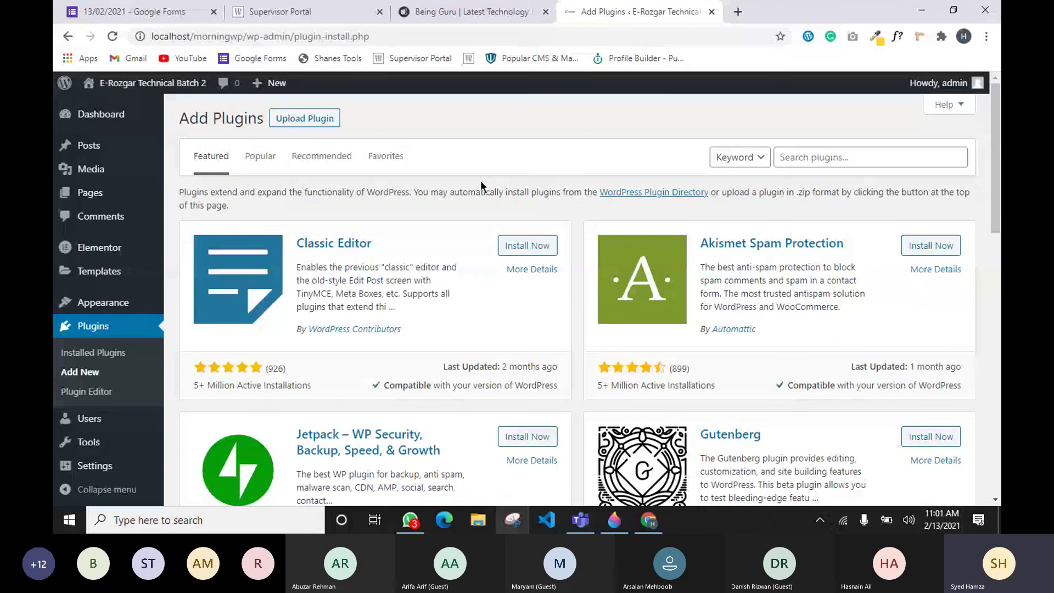
pyautogui.click(313, 120)
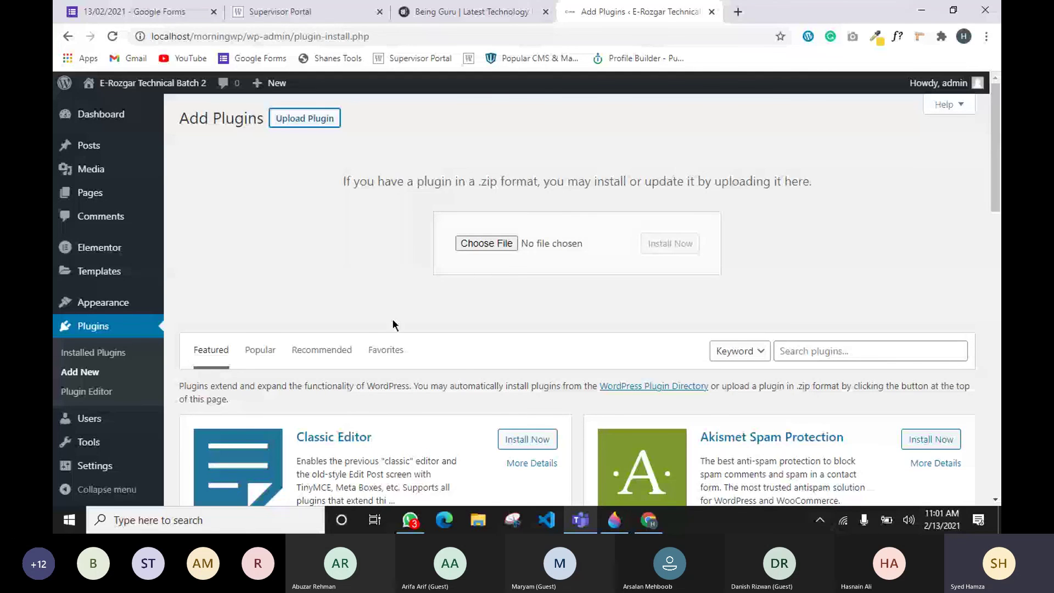
pyautogui.click(334, 121)
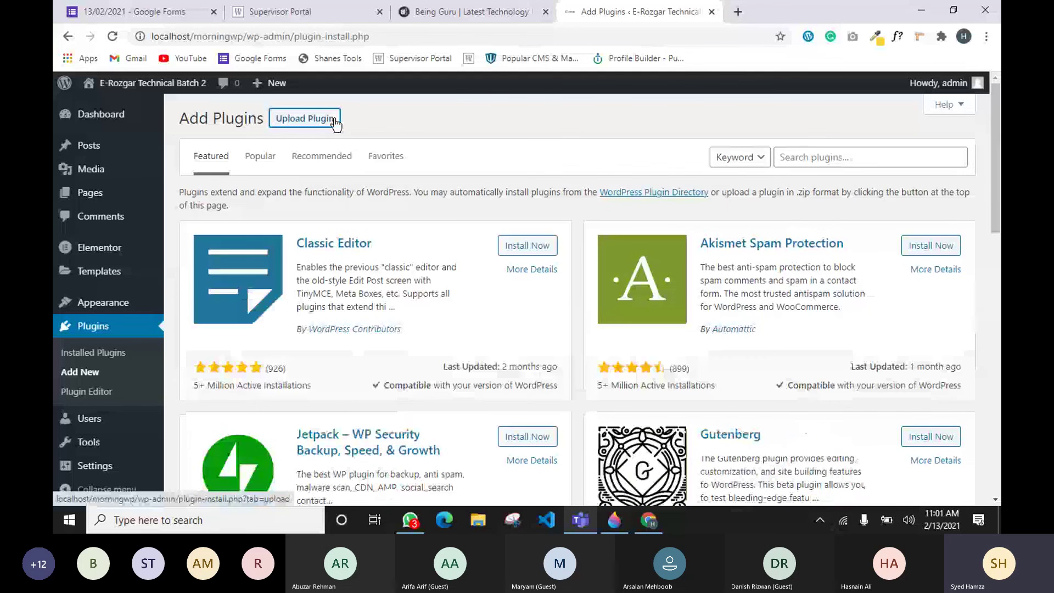
pyautogui.click(334, 122)
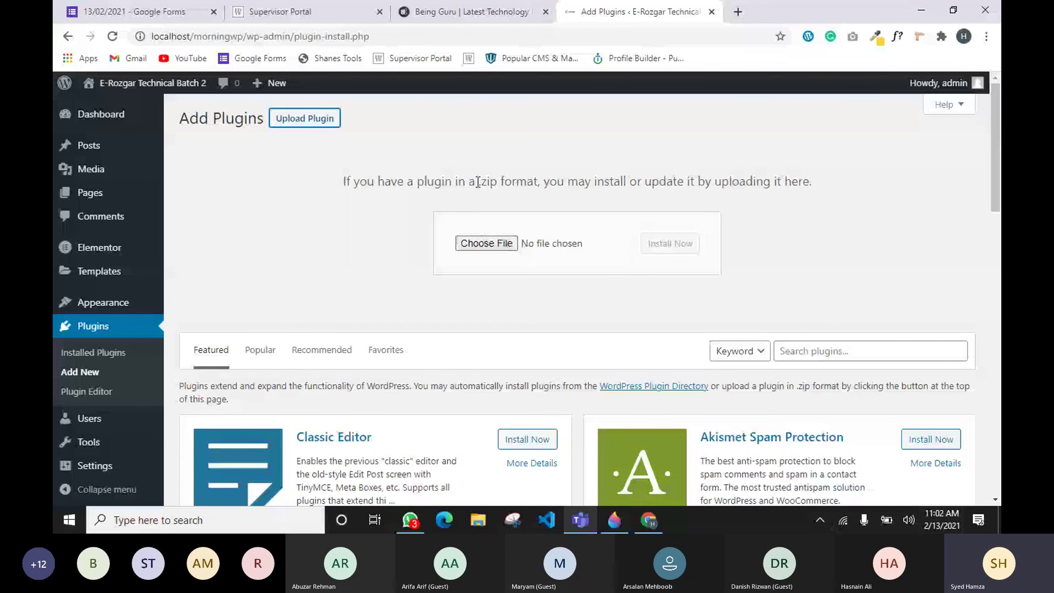
pyautogui.moveTo(478, 183); pyautogui.dragTo(496, 183)
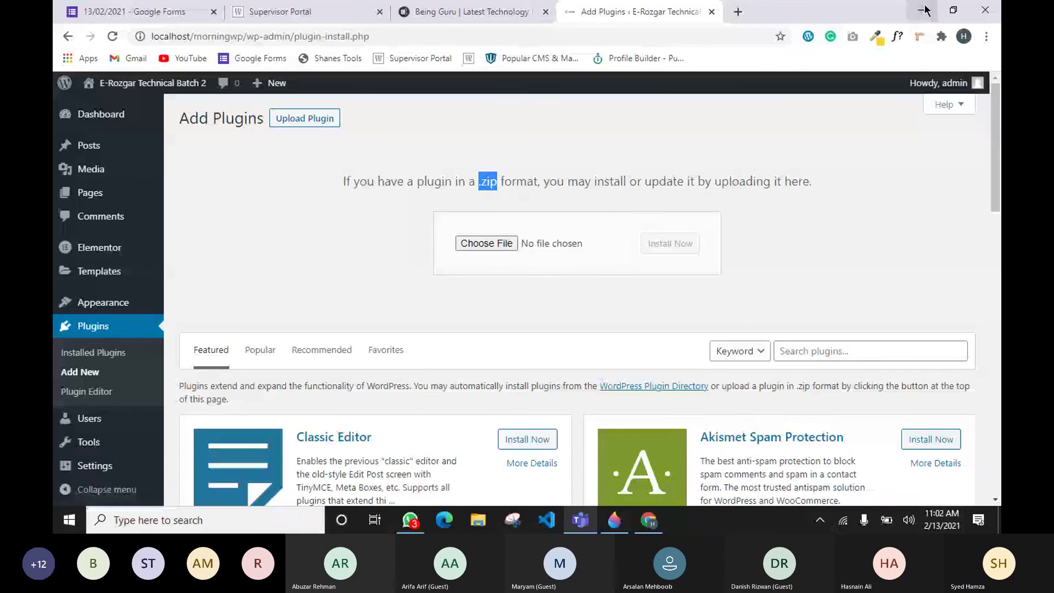
# Supply elementor-pro-v3.0.10.zip from the desktop's elementor pro folder as the plugin file to upload.
pyautogui.click(924, 9)
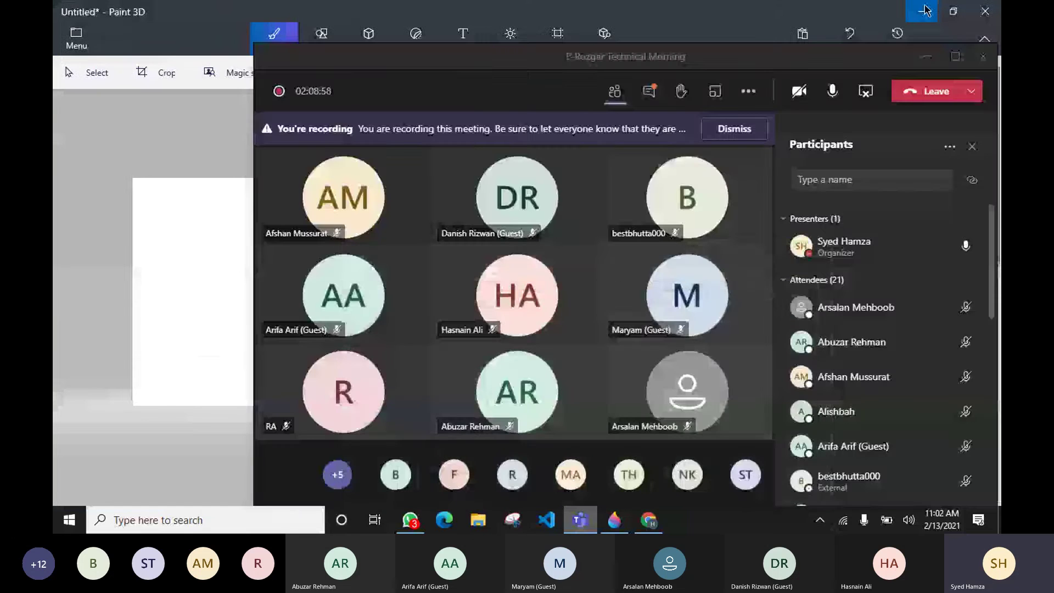
pyautogui.click(923, 11)
pyautogui.click(927, 57)
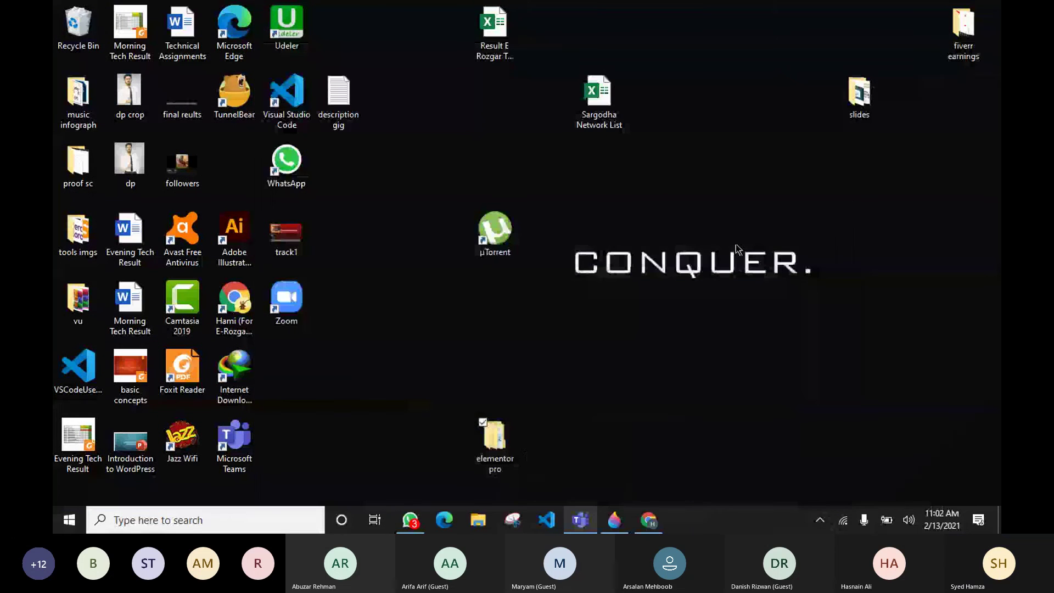
pyautogui.click(508, 456)
pyautogui.doubleClick(508, 456)
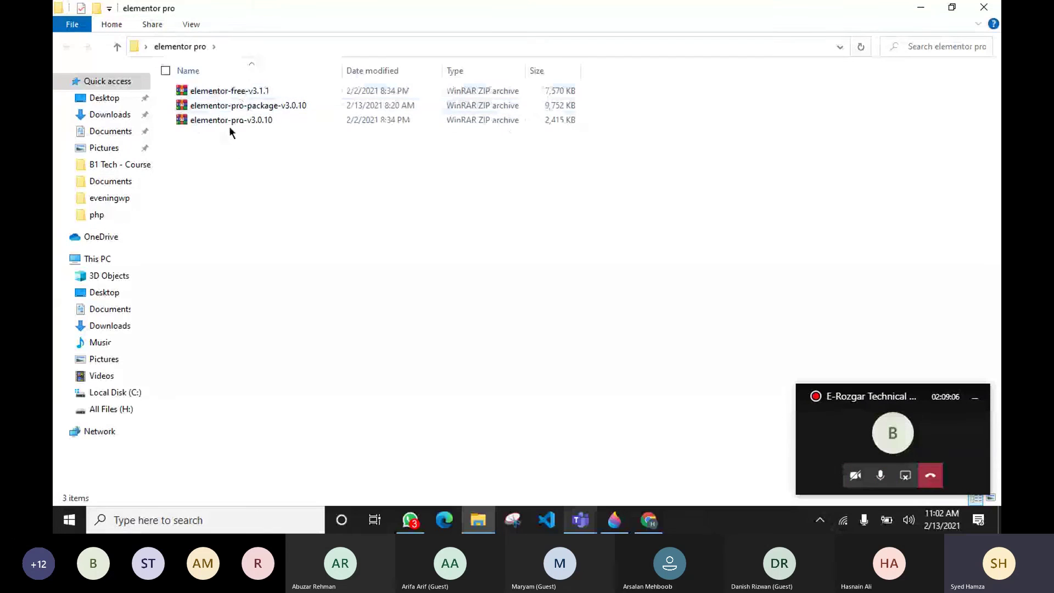
pyautogui.moveTo(229, 121); pyautogui.dragTo(492, 242)
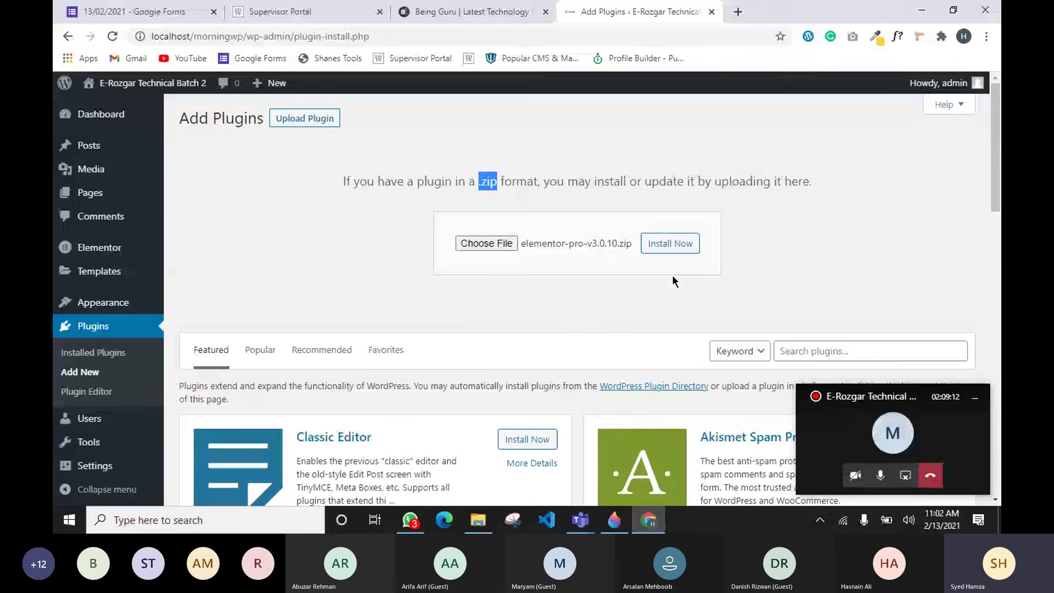
# Install the plugin from the uploaded zip file and review the installation messages.
pyautogui.click(676, 245)
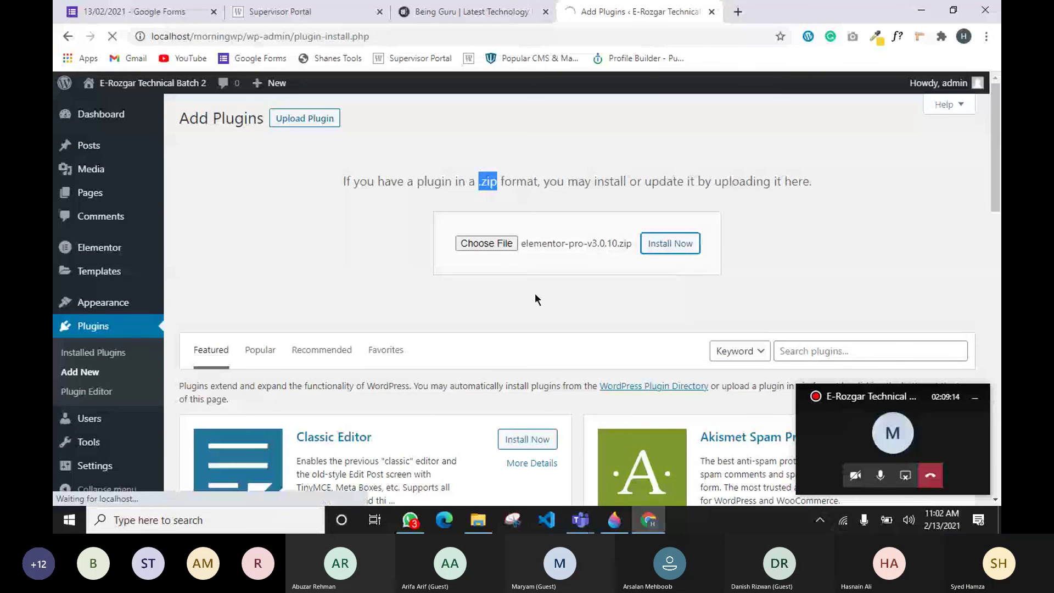
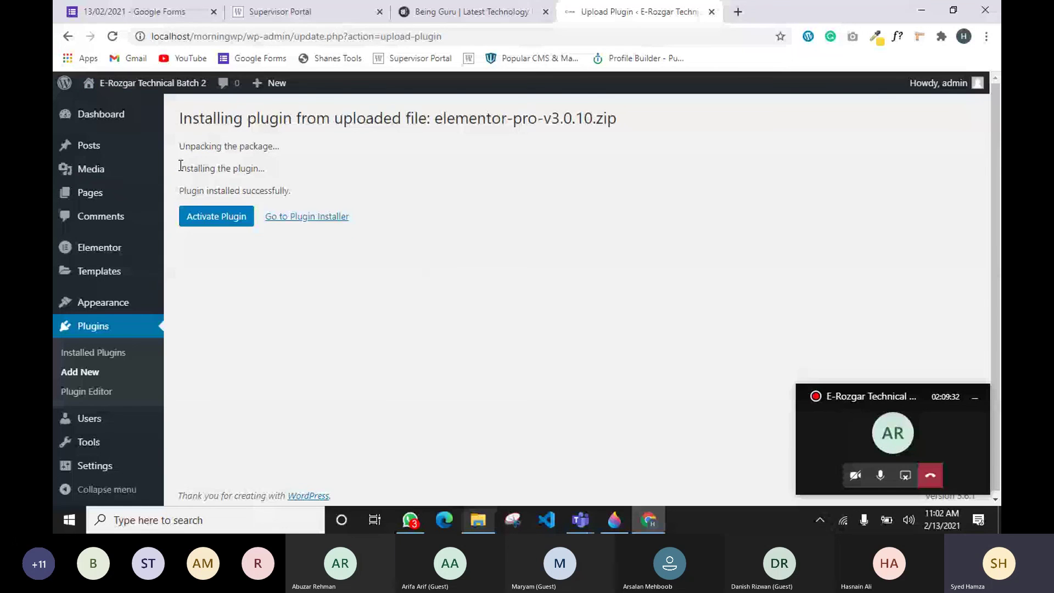
pyautogui.moveTo(179, 165); pyautogui.dragTo(296, 176)
pyautogui.click(301, 163)
pyautogui.moveTo(442, 118); pyautogui.dragTo(521, 119)
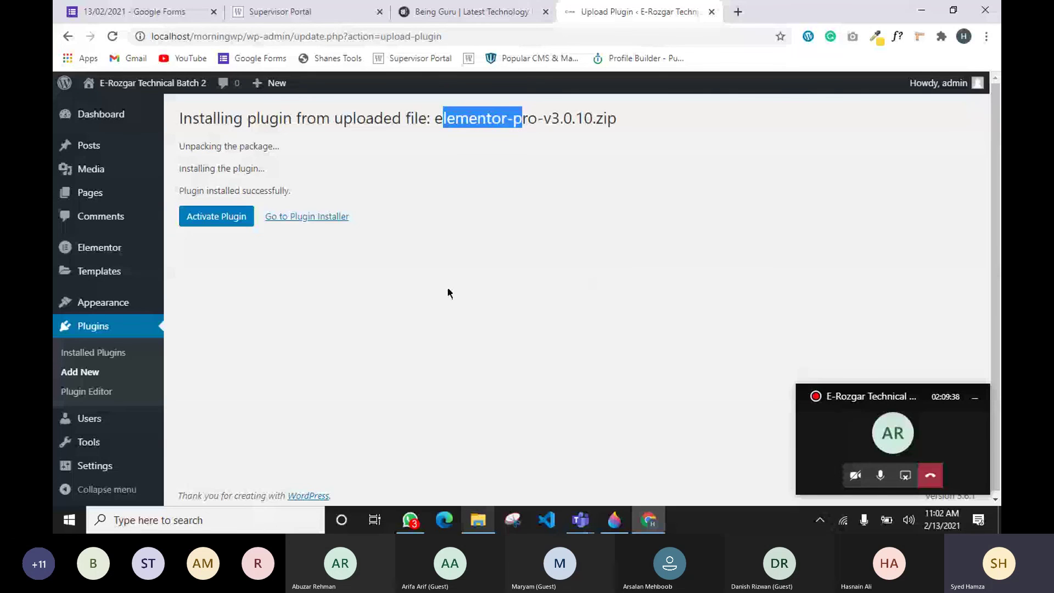
pyautogui.moveTo(192, 146); pyautogui.dragTo(279, 195)
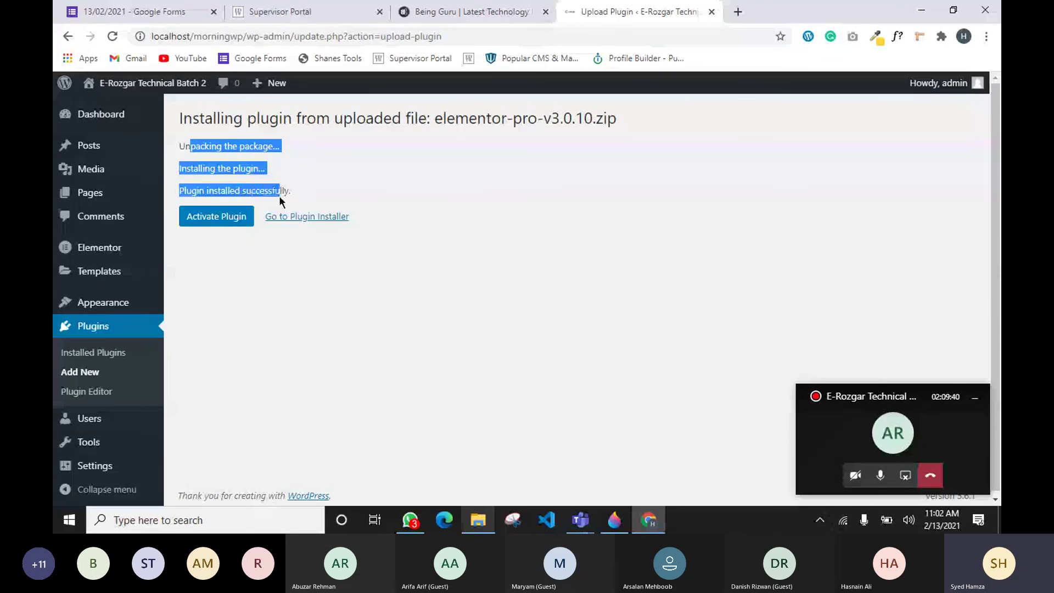
pyautogui.click(420, 209)
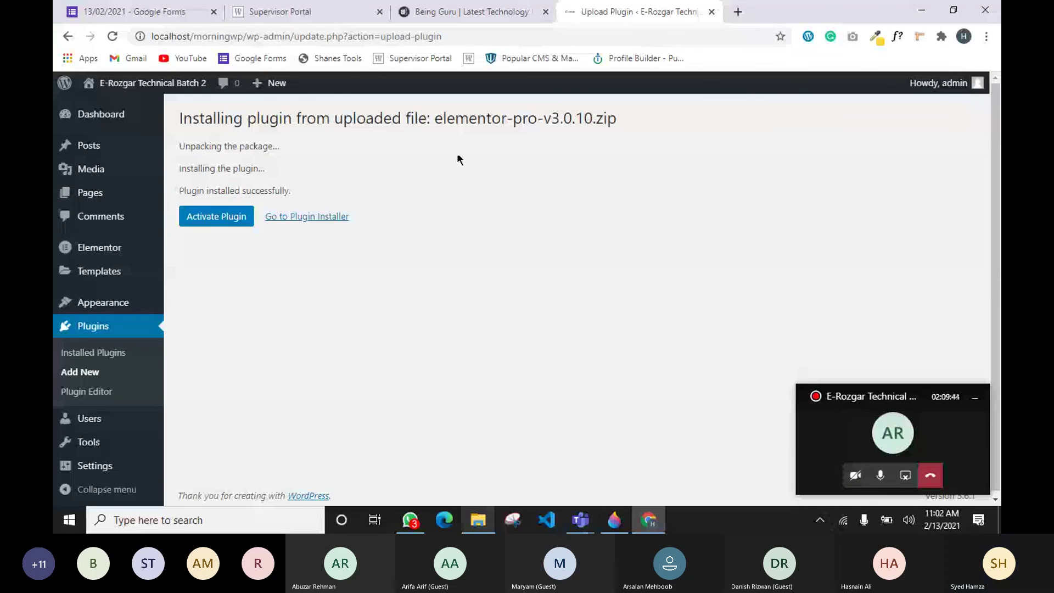
# Activate the Elementor Pro plugin and check its version in the installed plugins list.
pyautogui.click(211, 221)
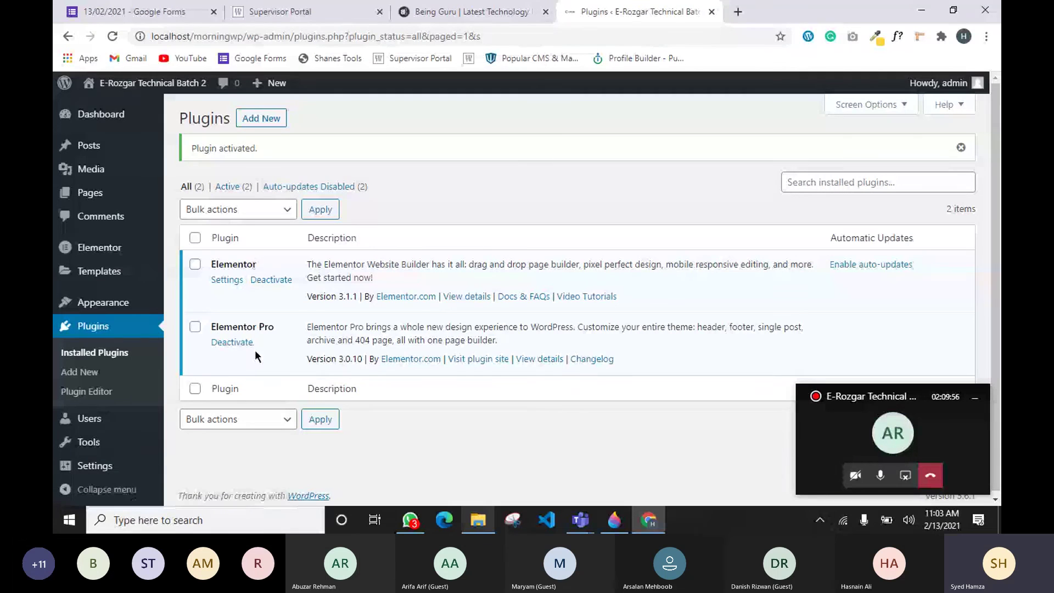
pyautogui.moveTo(260, 327); pyautogui.dragTo(278, 327)
pyautogui.click(340, 361)
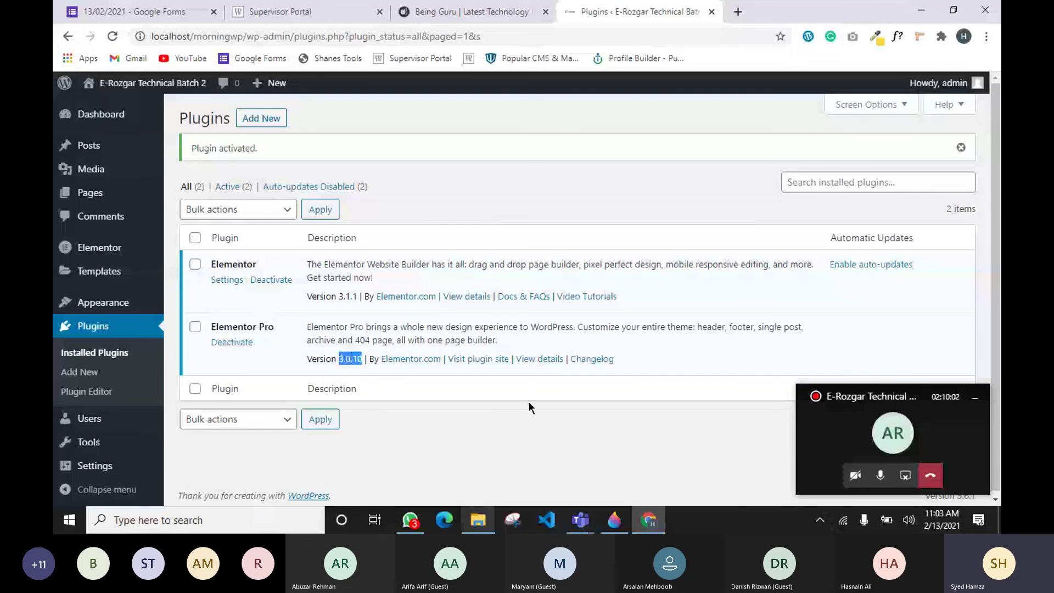
# Search the web for "elementor latest version" and open the Elementor Pro Changelog result in a new tab.
pyautogui.click(733, 11)
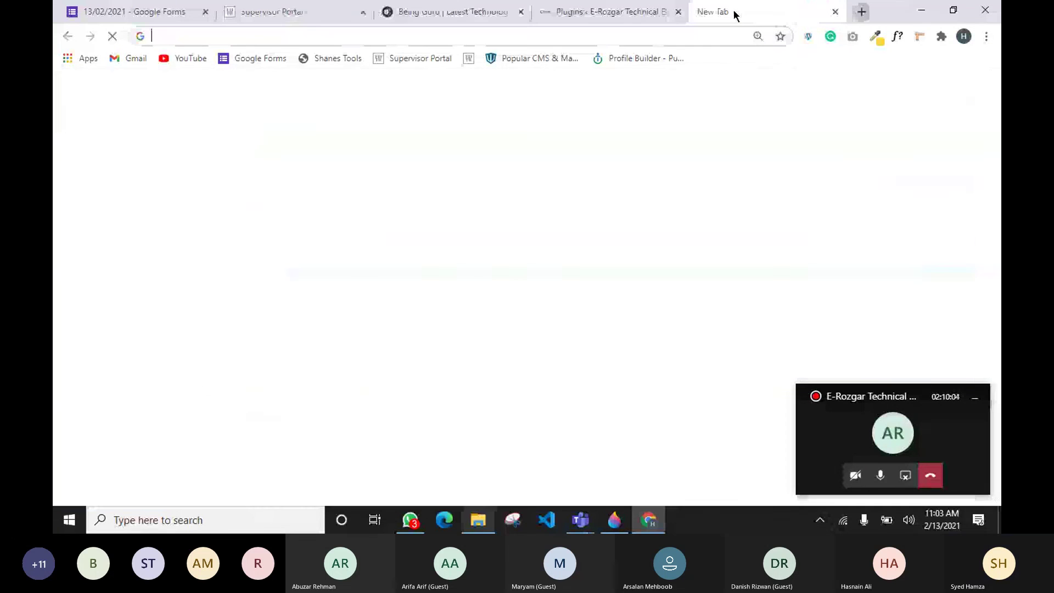
pyautogui.write('elementor ')
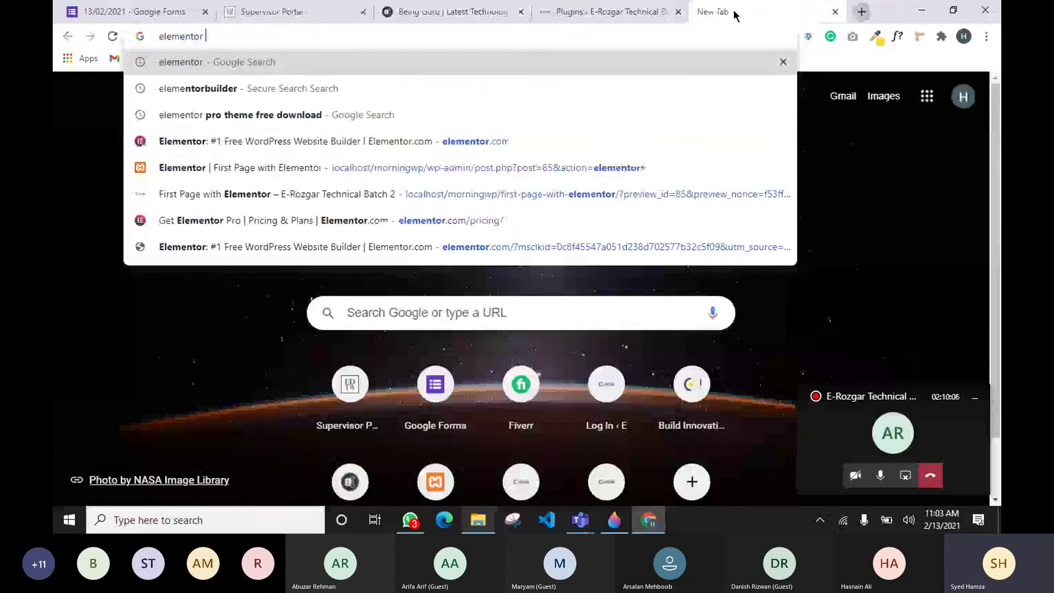
pyautogui.write('latest version')
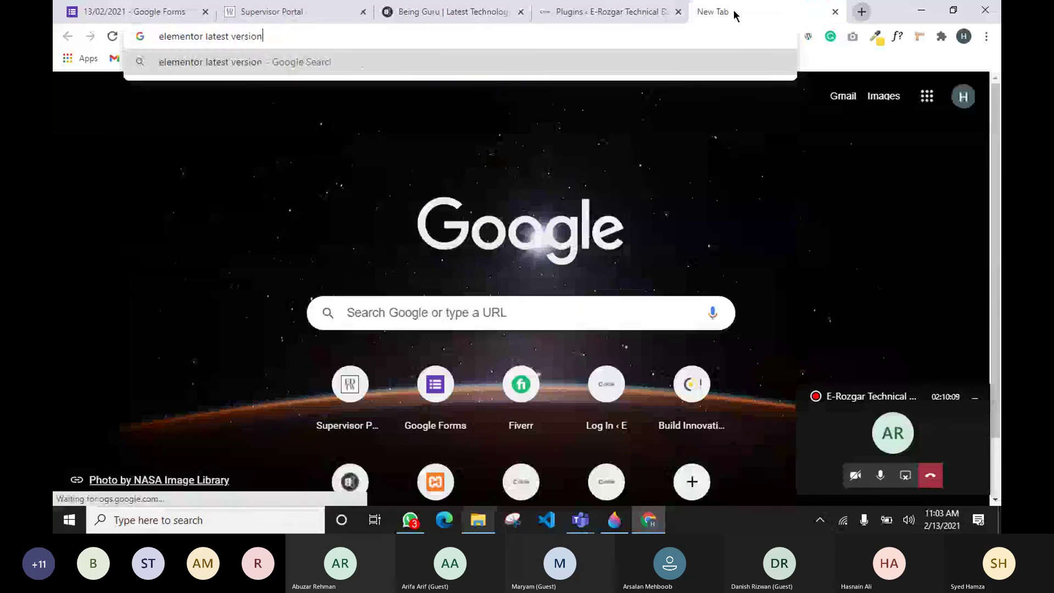
pyautogui.press('Return')
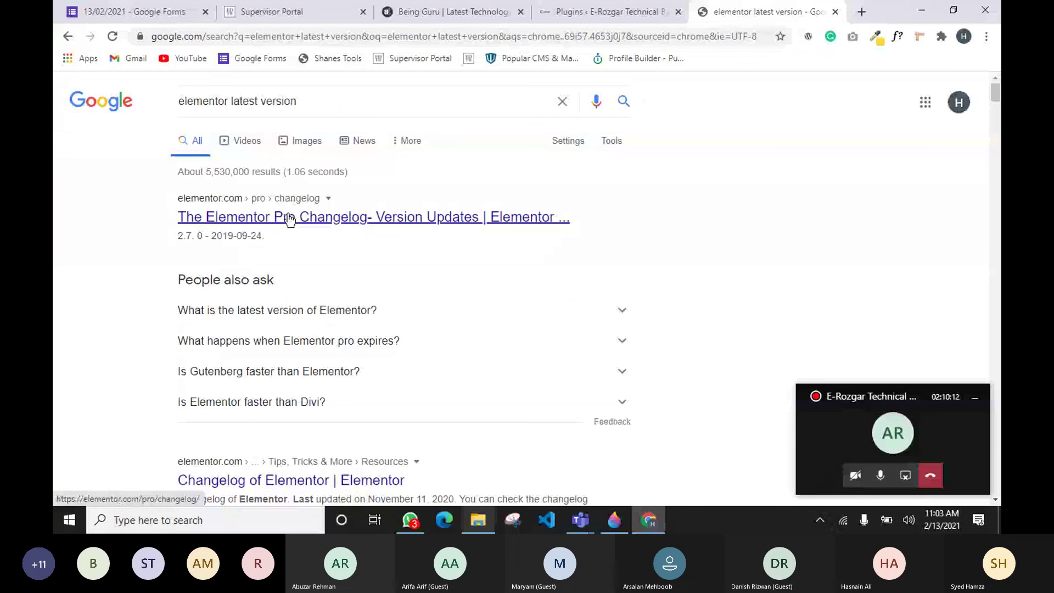
pyautogui.rightClick(396, 222)
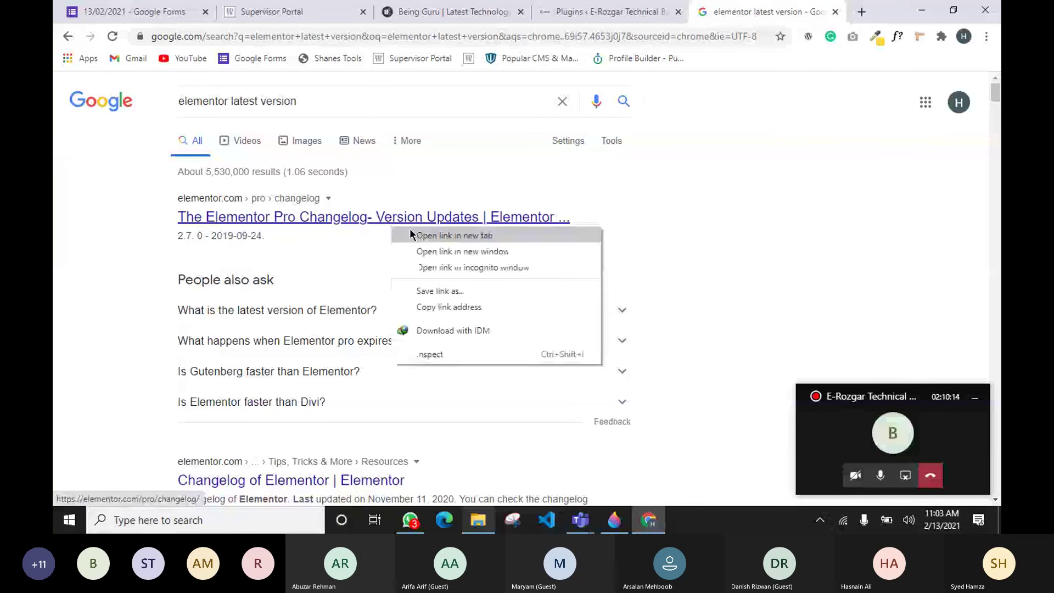
pyautogui.click(410, 230)
pyautogui.scroll(-3, 555, 242)
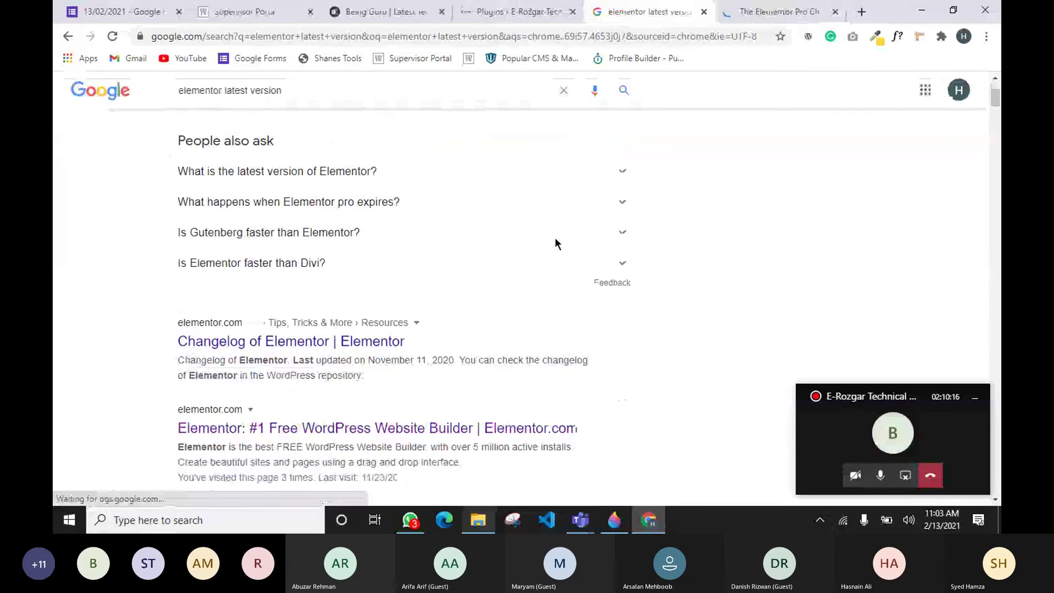
# Examine the newest version number and its release date in the Elementor Pro changelog.
pyautogui.click(738, 8)
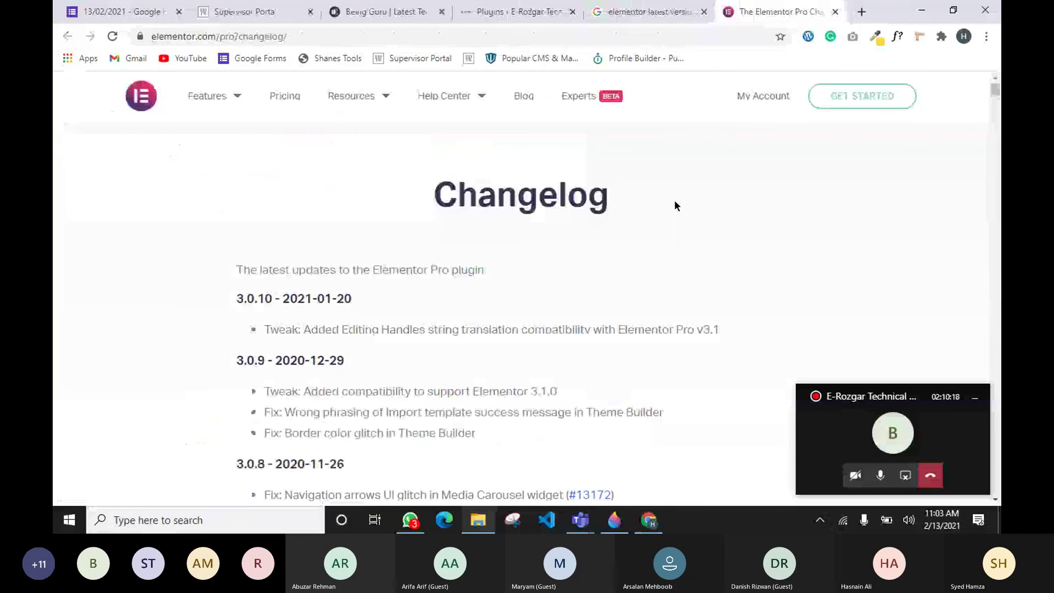
pyautogui.moveTo(236, 299); pyautogui.dragTo(442, 306)
pyautogui.click(291, 302)
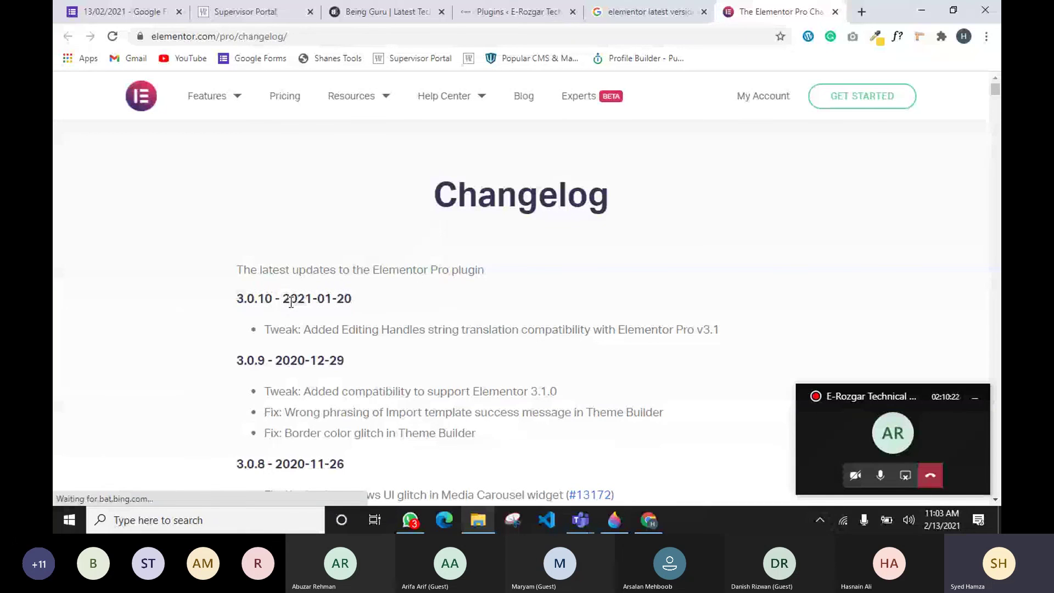
pyautogui.doubleClick(291, 301)
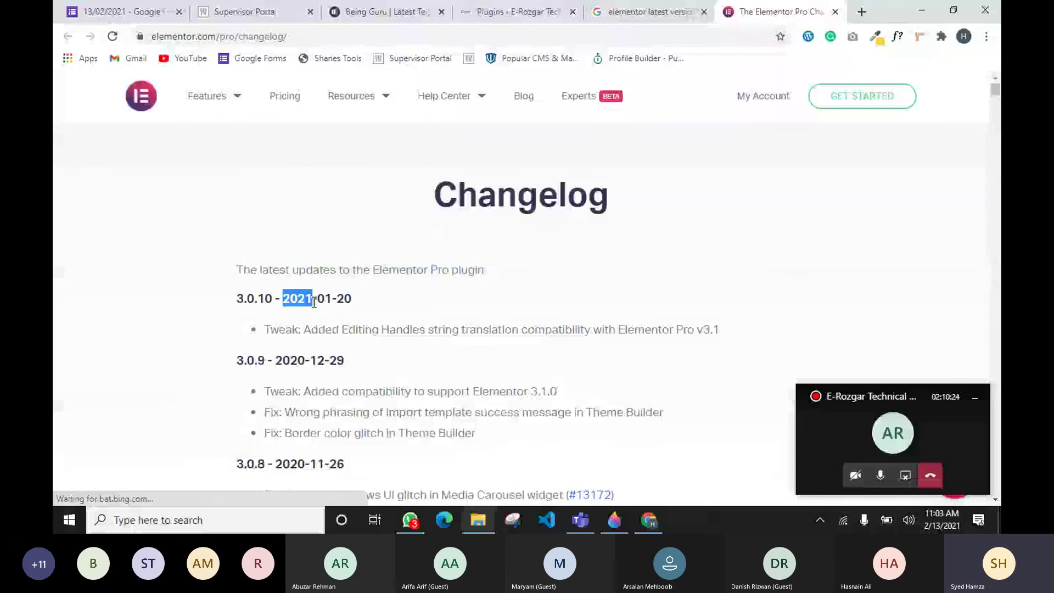
pyautogui.moveTo(316, 299); pyautogui.dragTo(324, 296)
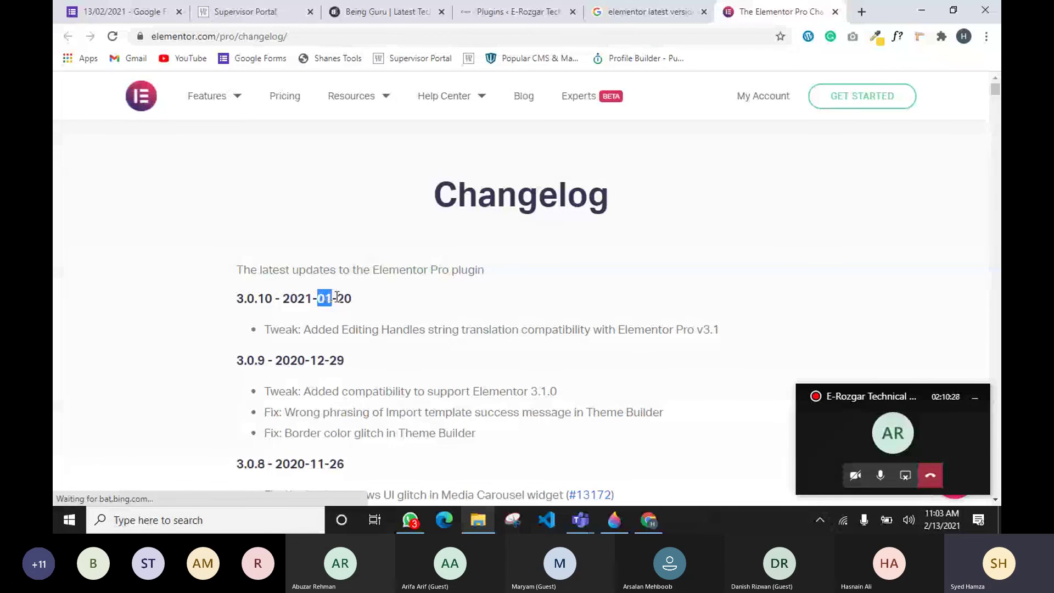
pyautogui.moveTo(336, 298); pyautogui.dragTo(349, 298)
pyautogui.click(398, 300)
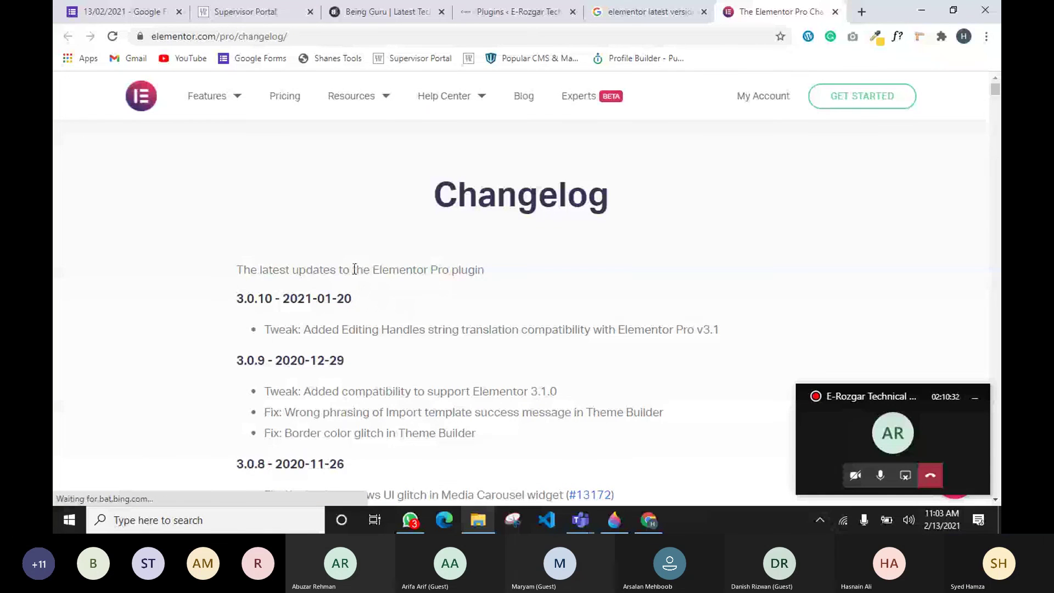
pyautogui.moveTo(352, 270); pyautogui.dragTo(478, 269)
pyautogui.moveTo(245, 270); pyautogui.dragTo(568, 275)
pyautogui.click(235, 296)
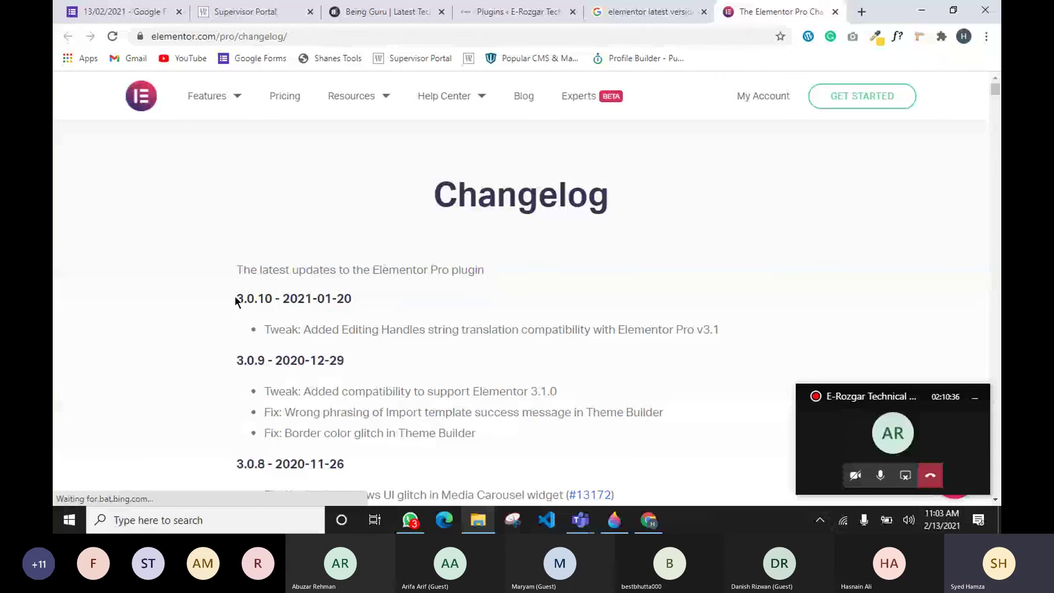
pyautogui.moveTo(232, 295); pyautogui.dragTo(350, 301)
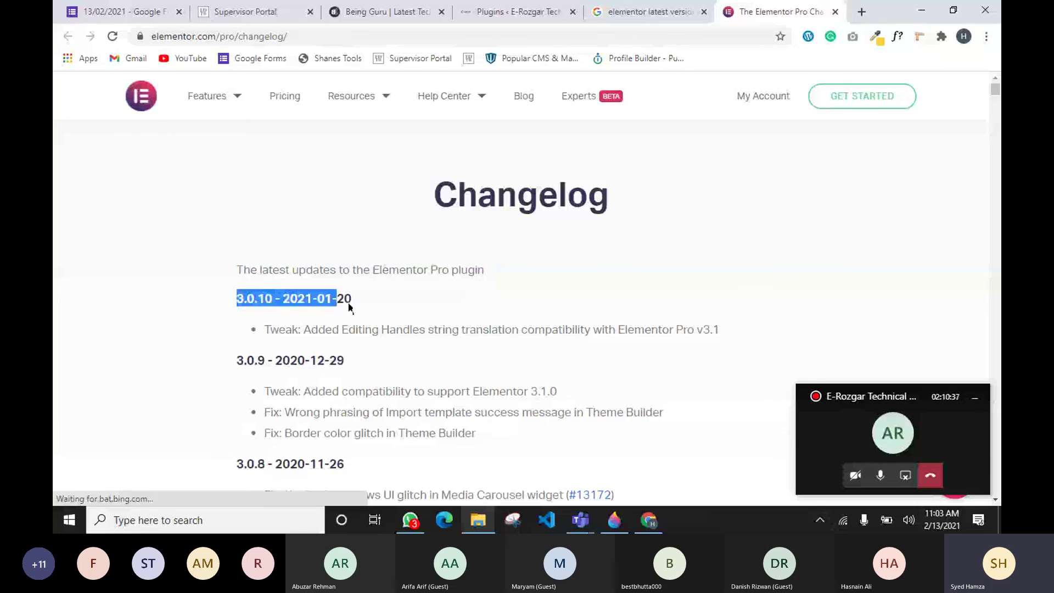
# Return to the WordPress admin and open the page "First Page with Elementor" for editing in Elementor.
pyautogui.click(643, 14)
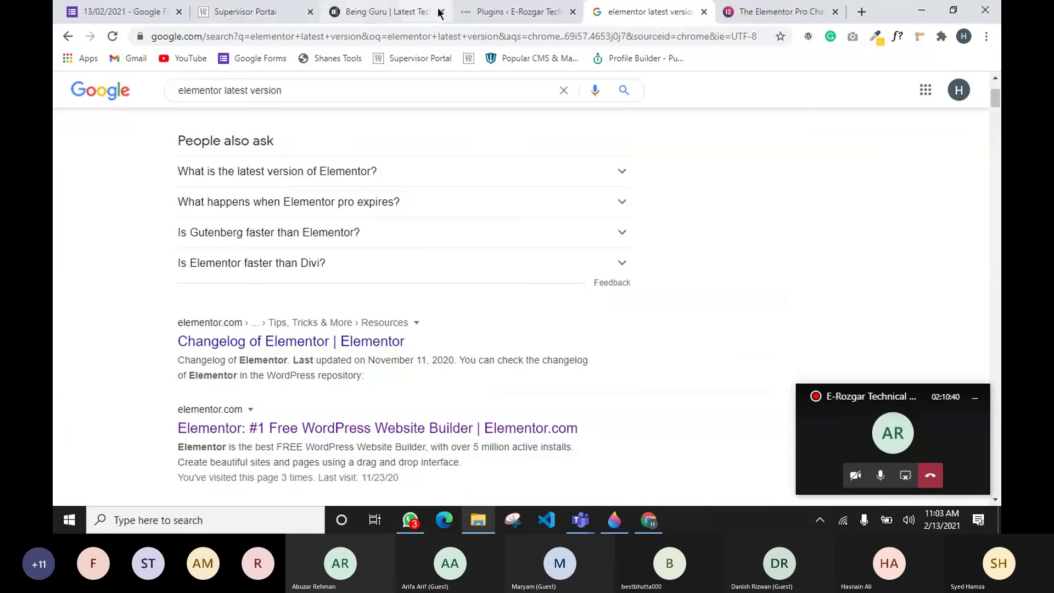
pyautogui.click(513, 12)
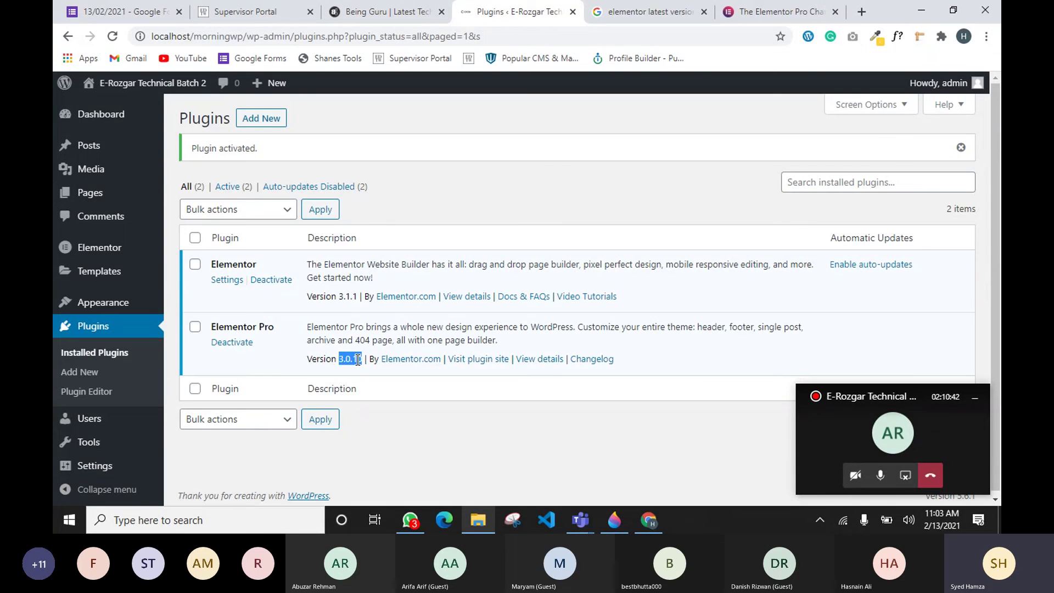
pyautogui.click(103, 200)
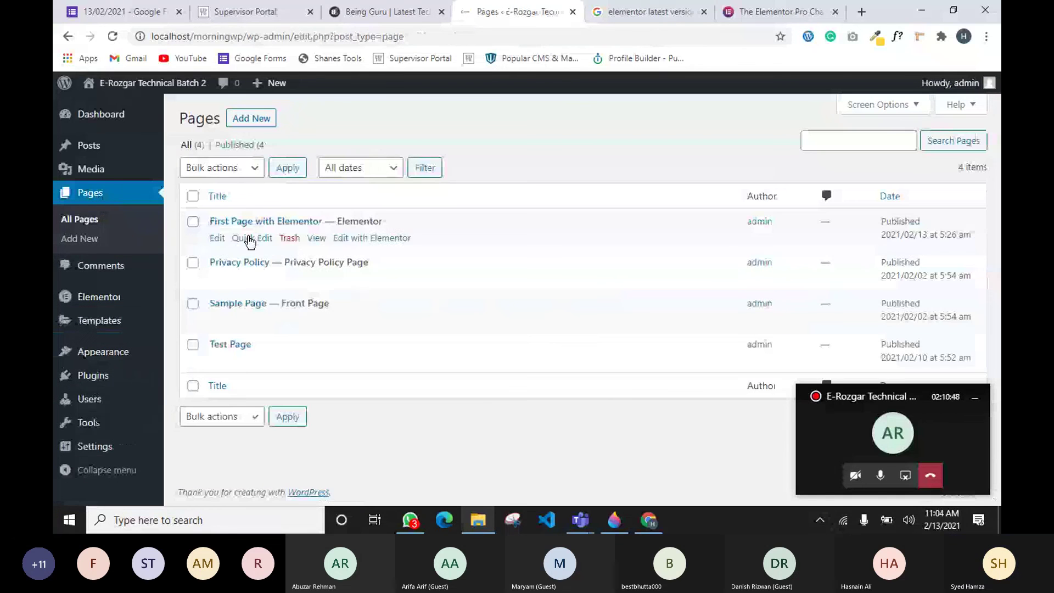
pyautogui.click(386, 239)
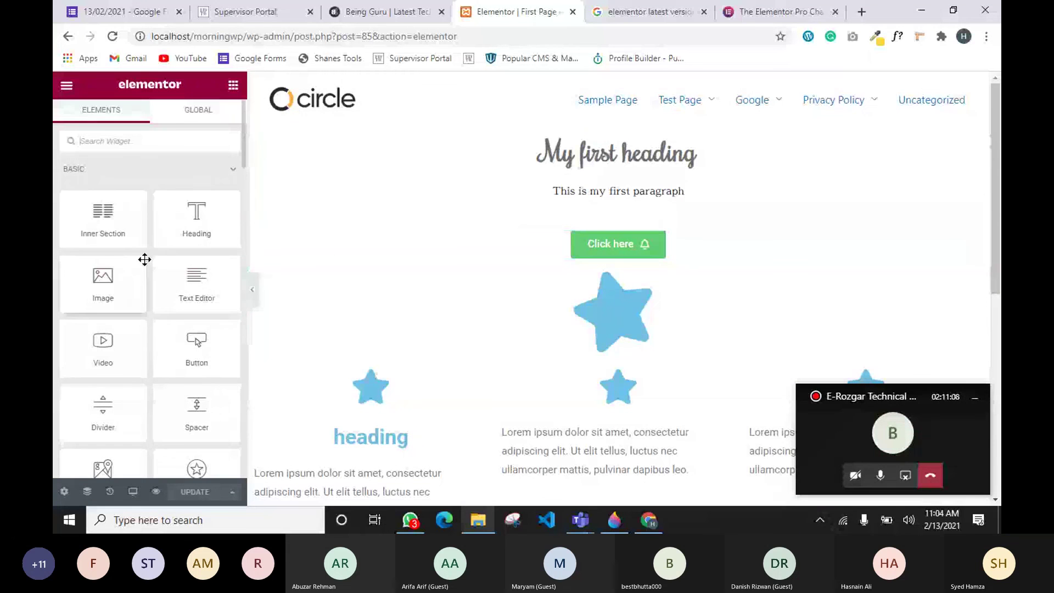
# Add a Pro Animated Headline widget below the large star icon, above the three-column section.
pyautogui.scroll(-6, 154, 273)
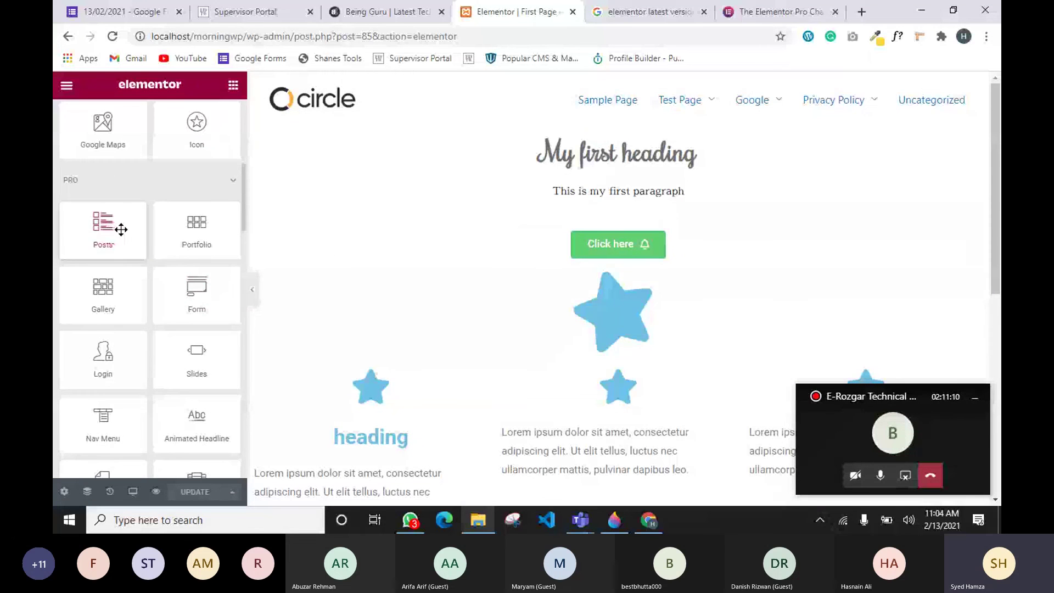
pyautogui.moveTo(119, 228)
pyautogui.mouseDown()
pyautogui.moveTo(155, 235)
pyautogui.moveTo(127, 235)
pyautogui.moveTo(137, 236)
pyautogui.mouseUp()
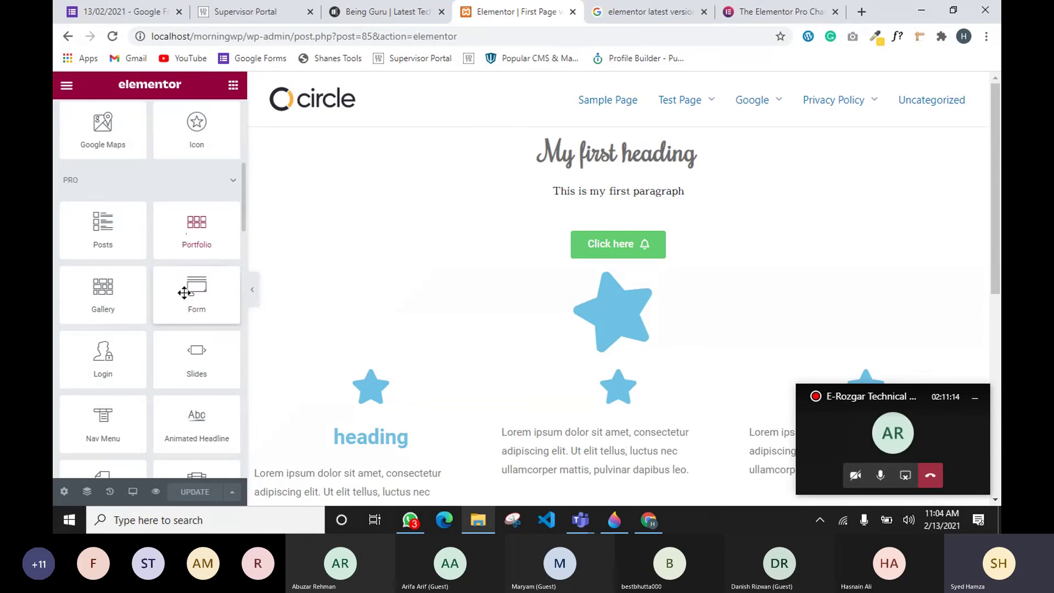
pyautogui.scroll(-1, 203, 324)
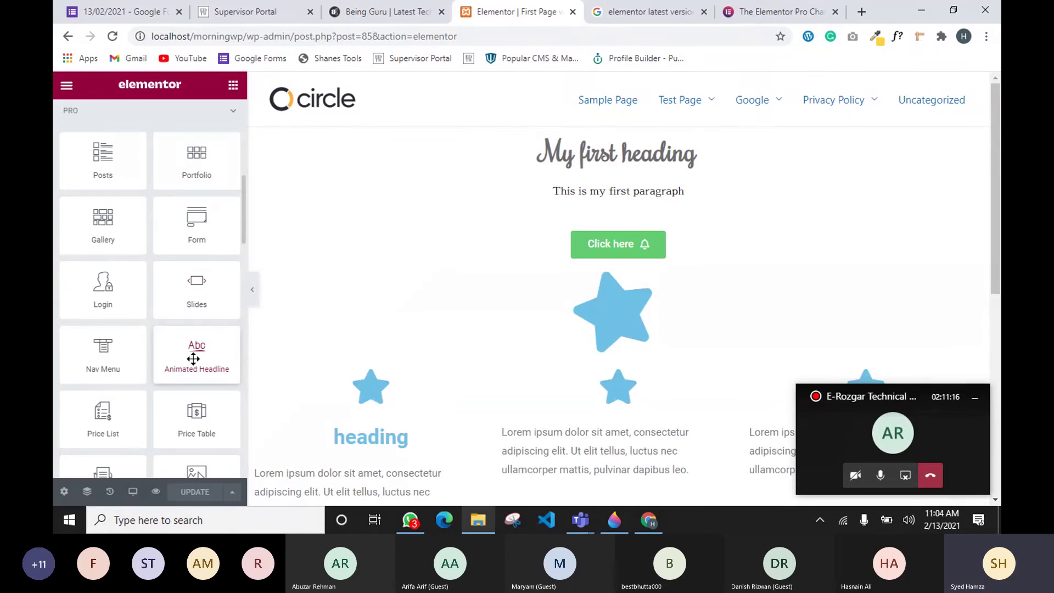
pyautogui.moveTo(191, 357); pyautogui.dragTo(609, 222)
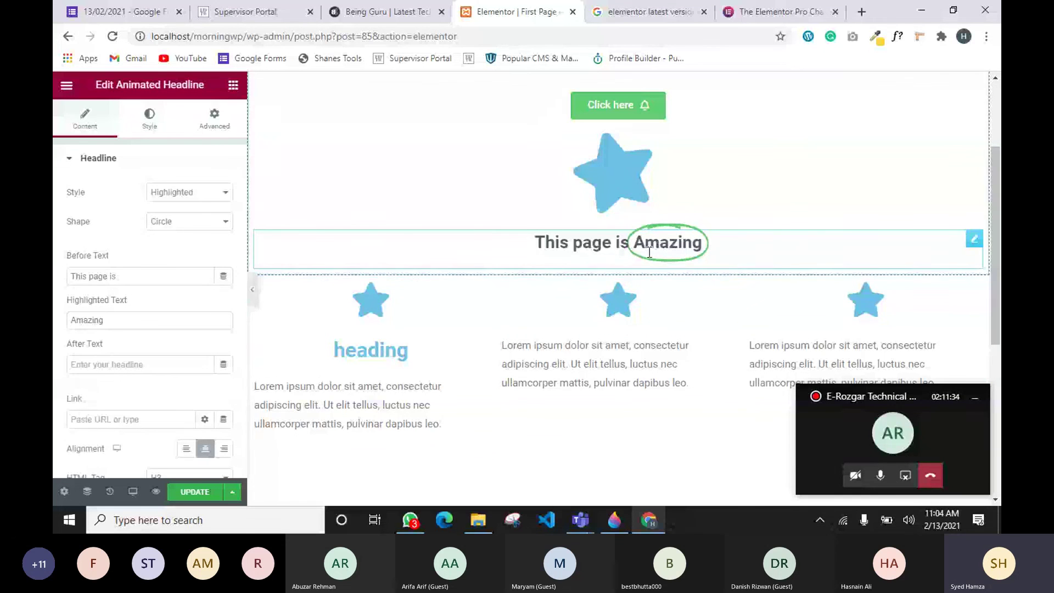
# Add a Pro Price Table widget below the animated headline.
pyautogui.click(233, 88)
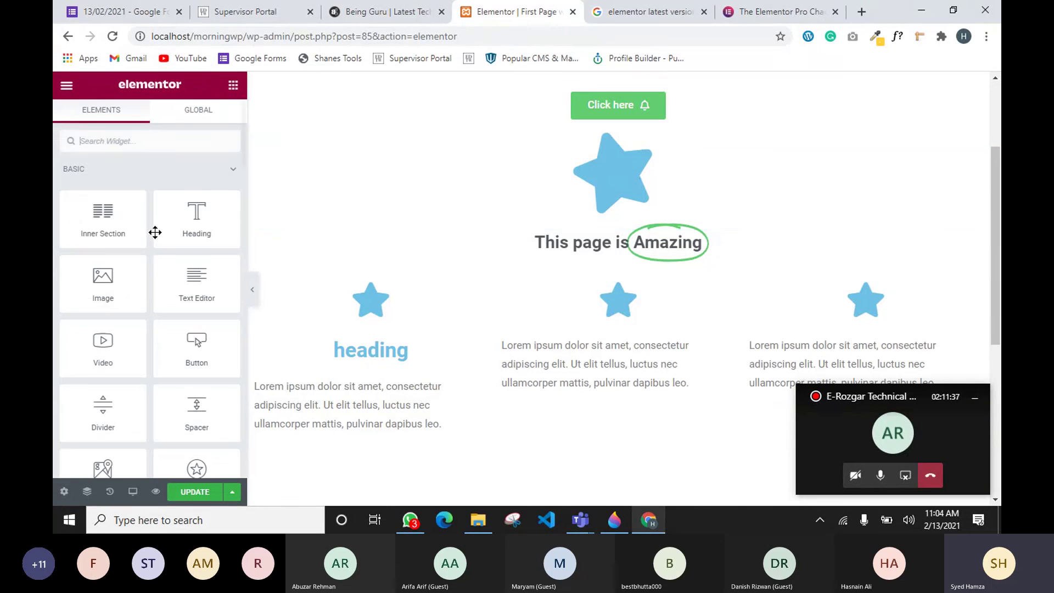
pyautogui.scroll(-5, 110, 235)
pyautogui.scroll(-5, 117, 357)
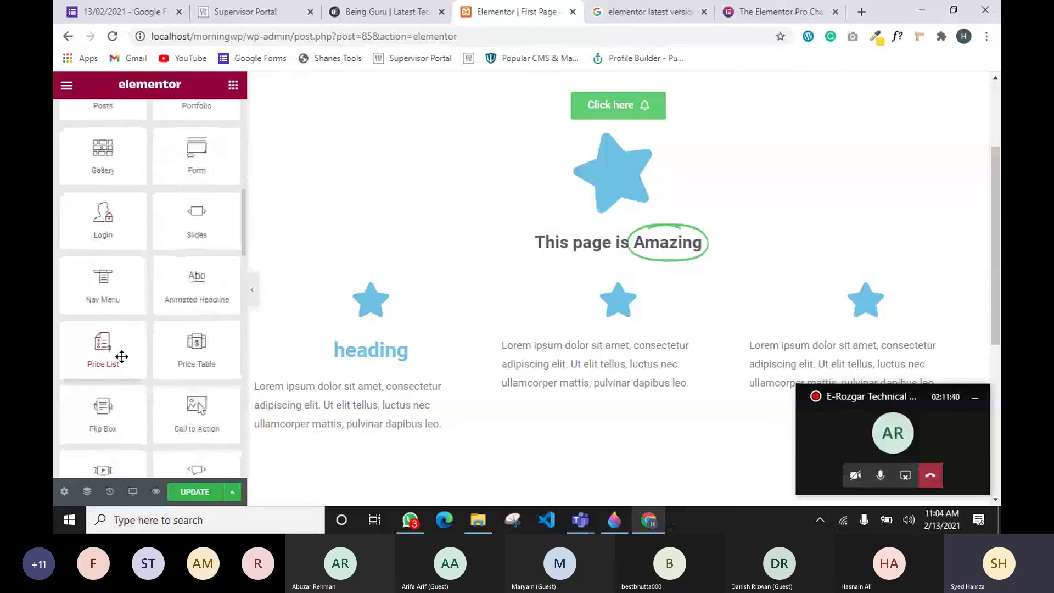
pyautogui.moveTo(195, 207); pyautogui.dragTo(568, 268)
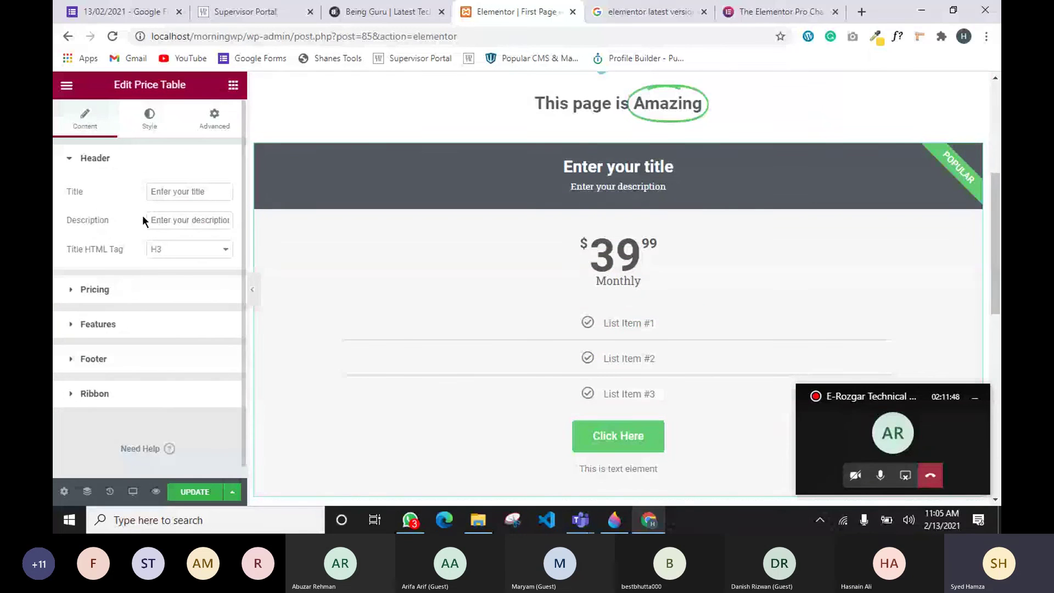
# Add a Testimonial Carousel widget between the animated headline and the price table, and review its slide settings.
pyautogui.click(233, 85)
pyautogui.scroll(-10, 115, 341)
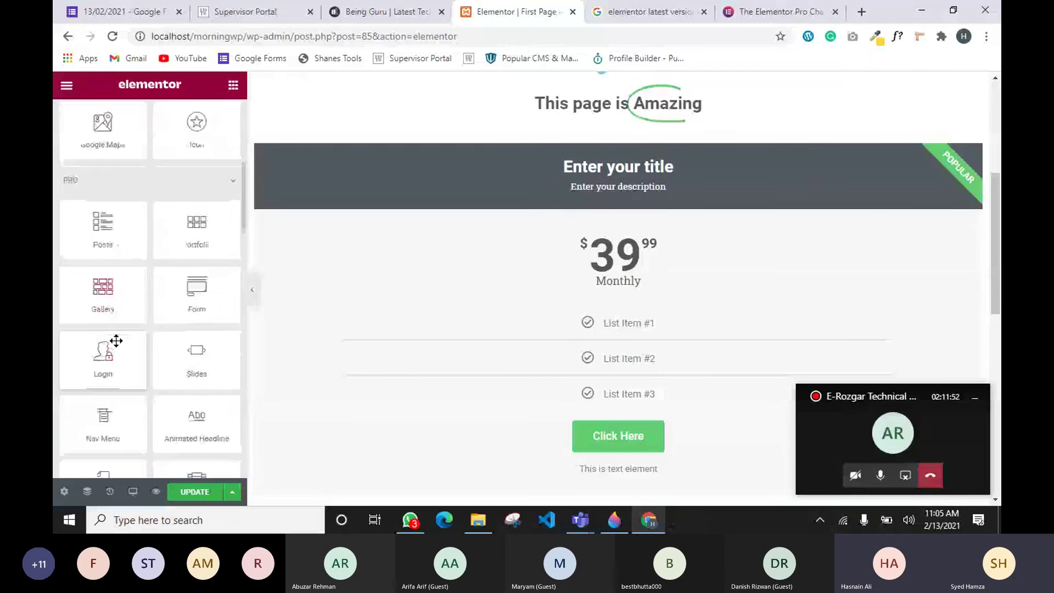
pyautogui.moveTo(202, 350); pyautogui.dragTo(628, 155)
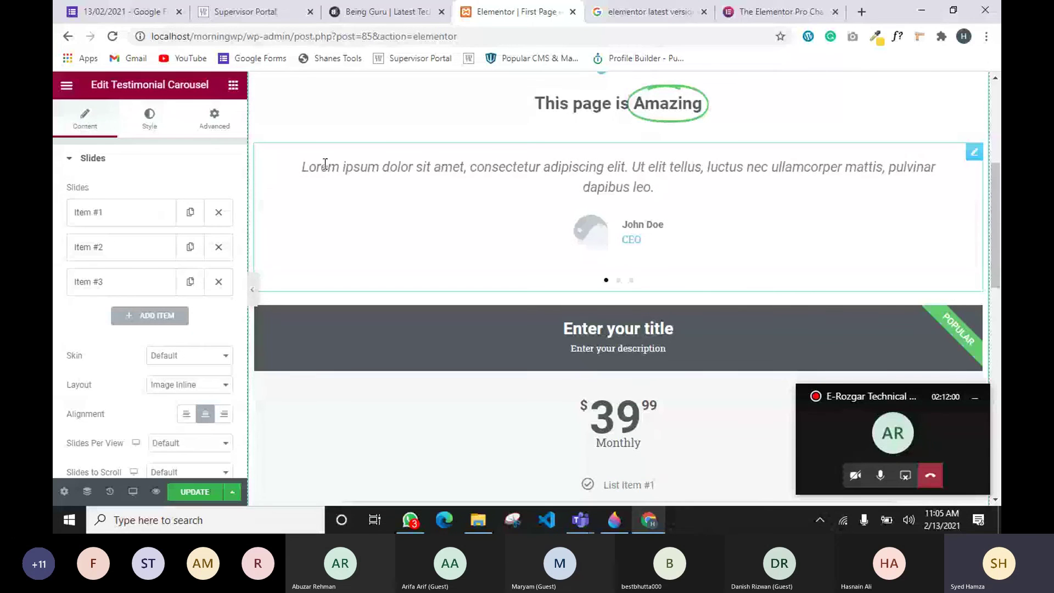
pyautogui.moveTo(325, 163); pyautogui.dragTo(625, 159)
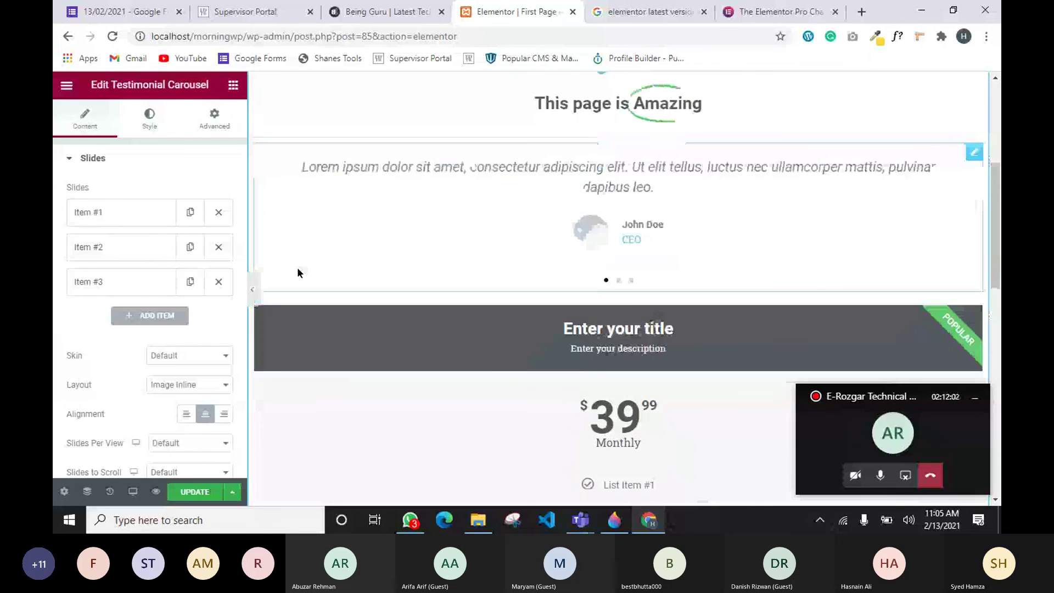
pyautogui.scroll(-4, 59, 345)
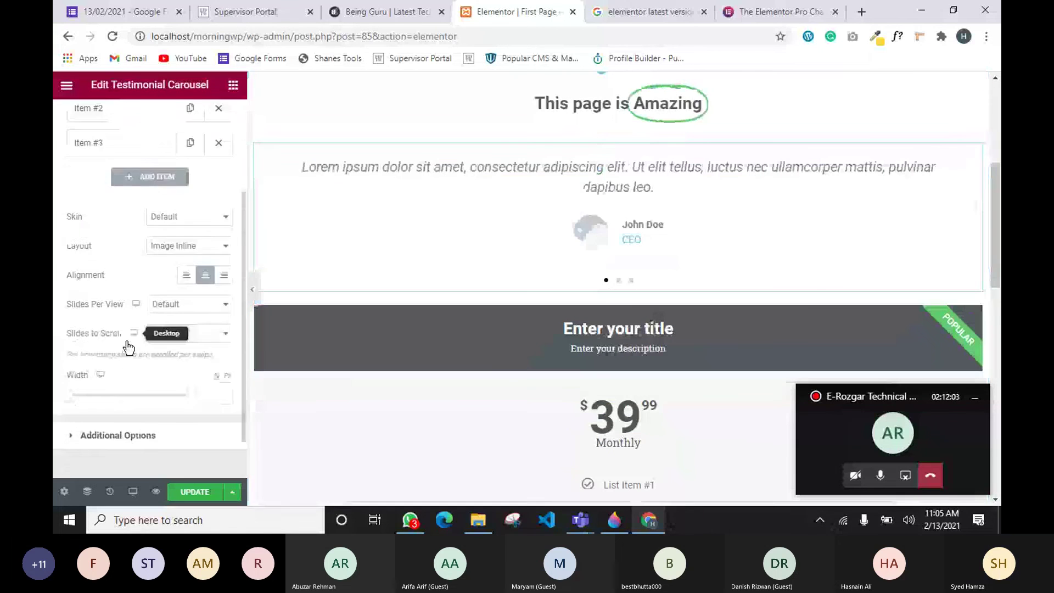
# Reopen the widget list at its Pro section, and briefly check the Microsoft Teams meeting window.
pyautogui.click(233, 86)
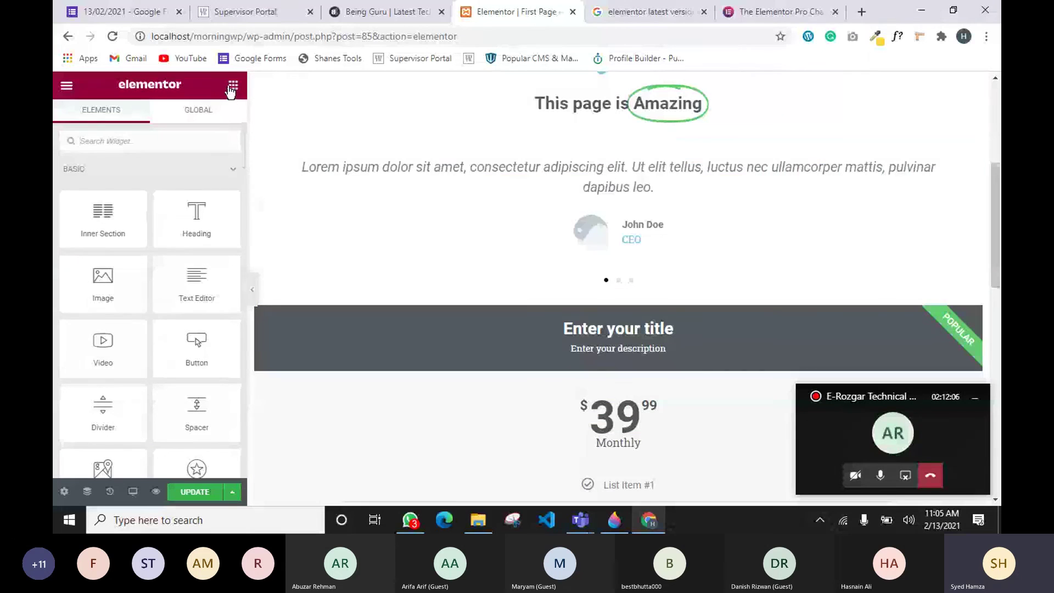
pyautogui.scroll(-3, 91, 378)
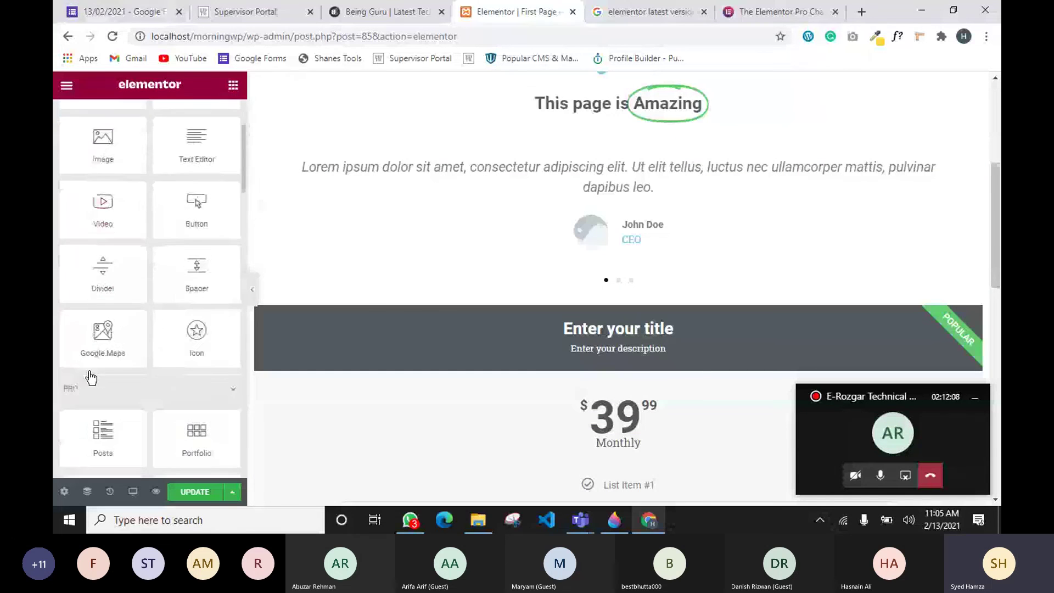
pyautogui.scroll(-3, 91, 378)
pyautogui.moveTo(581, 520)
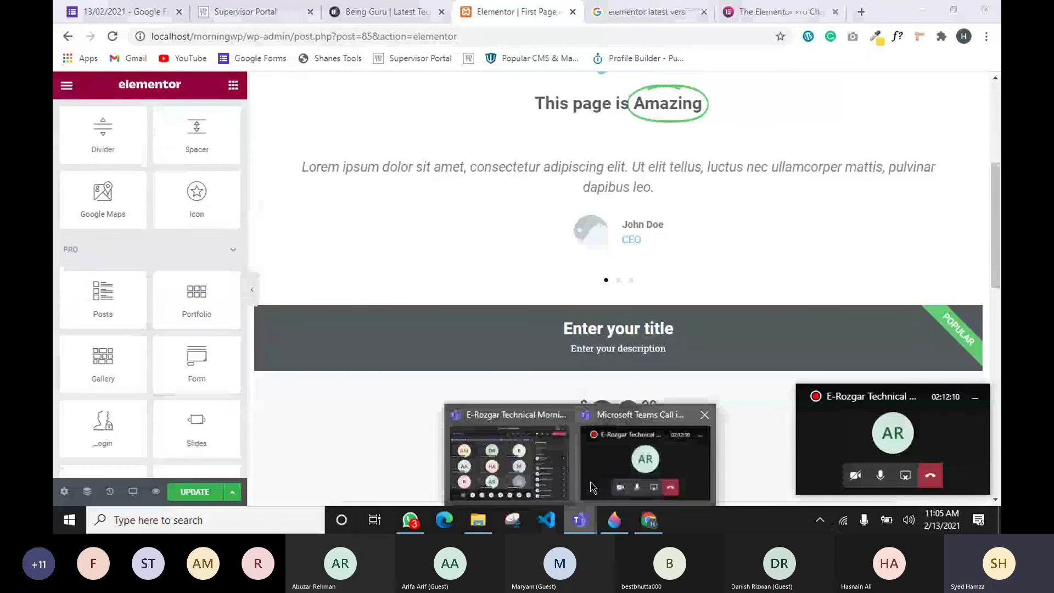
pyautogui.click(518, 467)
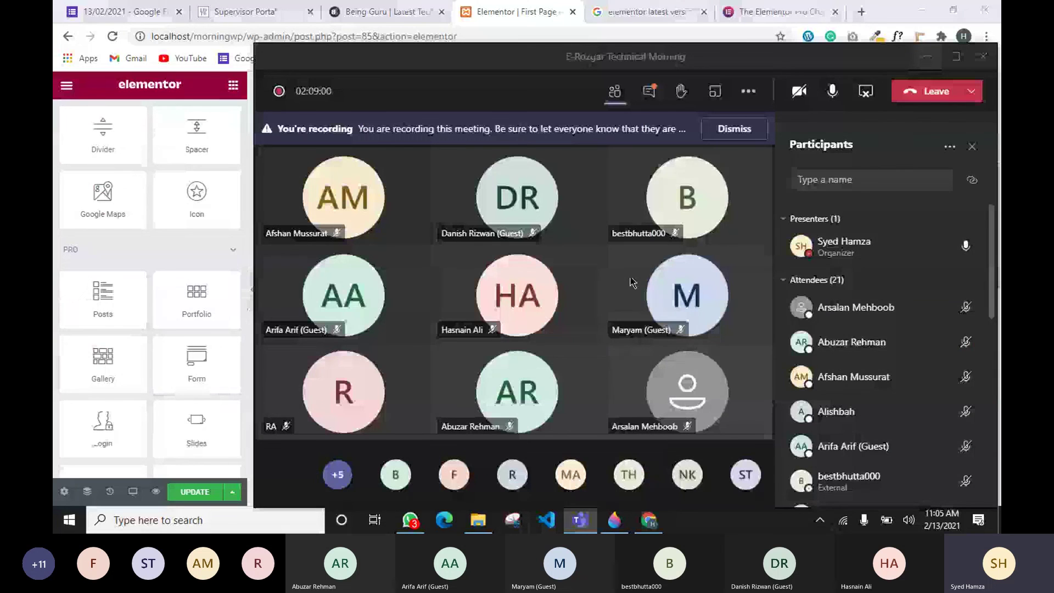
pyautogui.moveTo(313, 195)
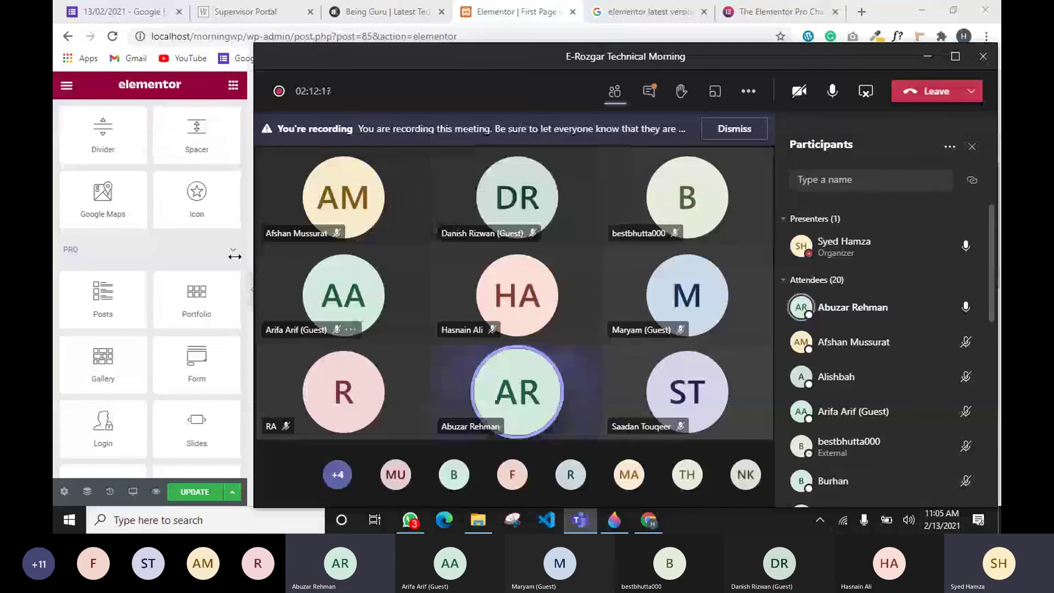
pyautogui.click(927, 58)
# Examine the widgets offered in the Pro and General categories of the widget list.
pyautogui.scroll(-8, 116, 403)
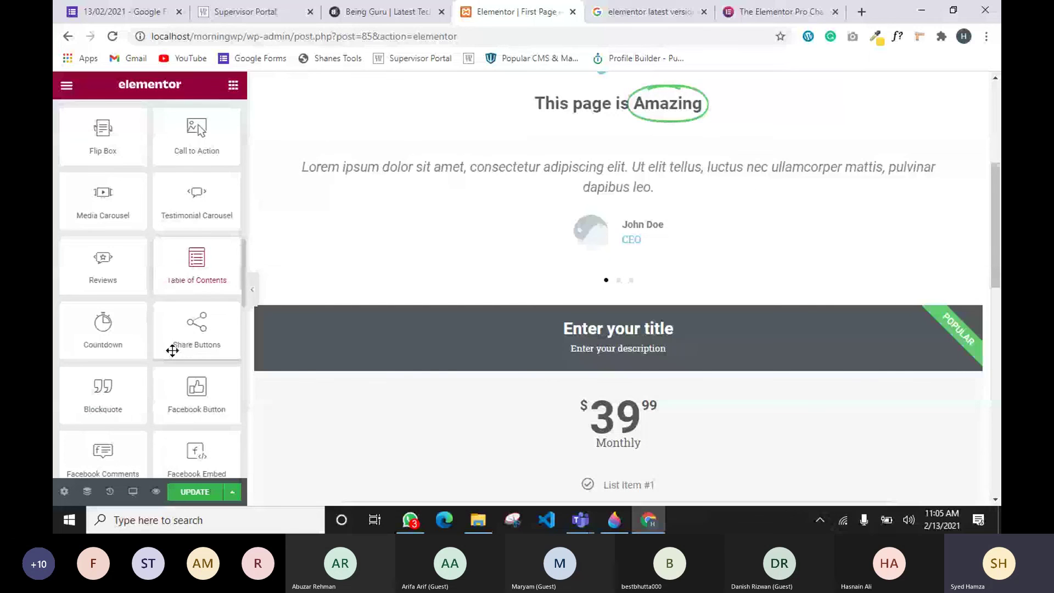
pyautogui.scroll(-3, 170, 348)
pyautogui.scroll(-3, 189, 348)
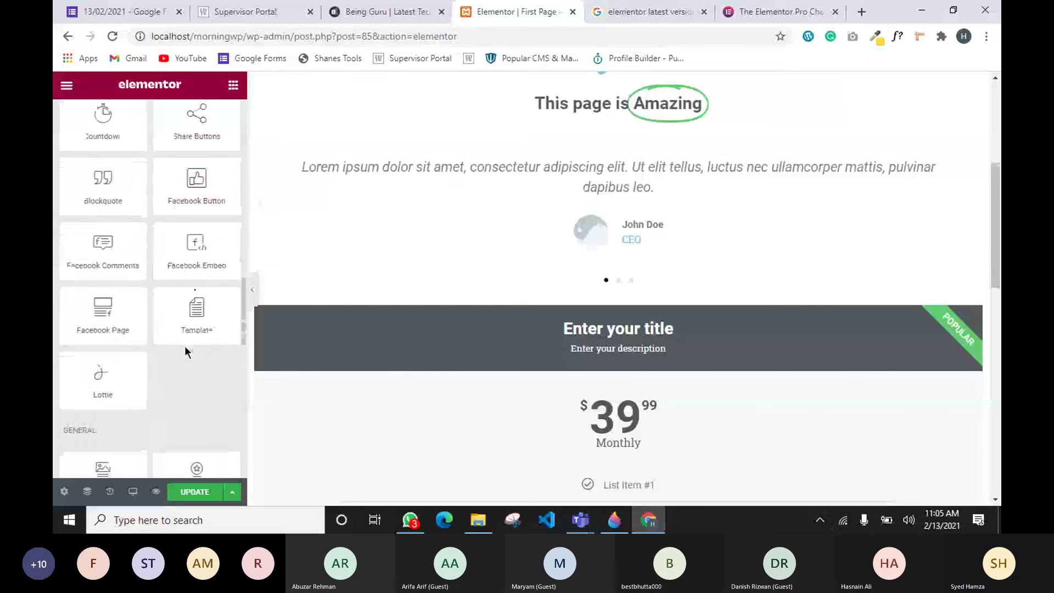
pyautogui.scroll(5, 137, 306)
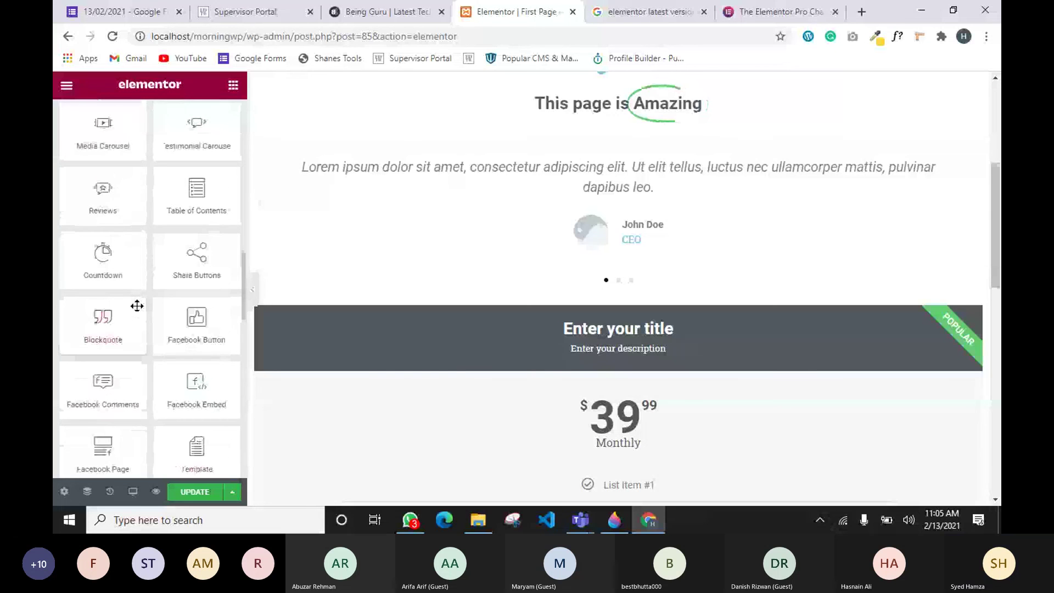
pyautogui.scroll(6, 126, 263)
pyautogui.scroll(4, 126, 263)
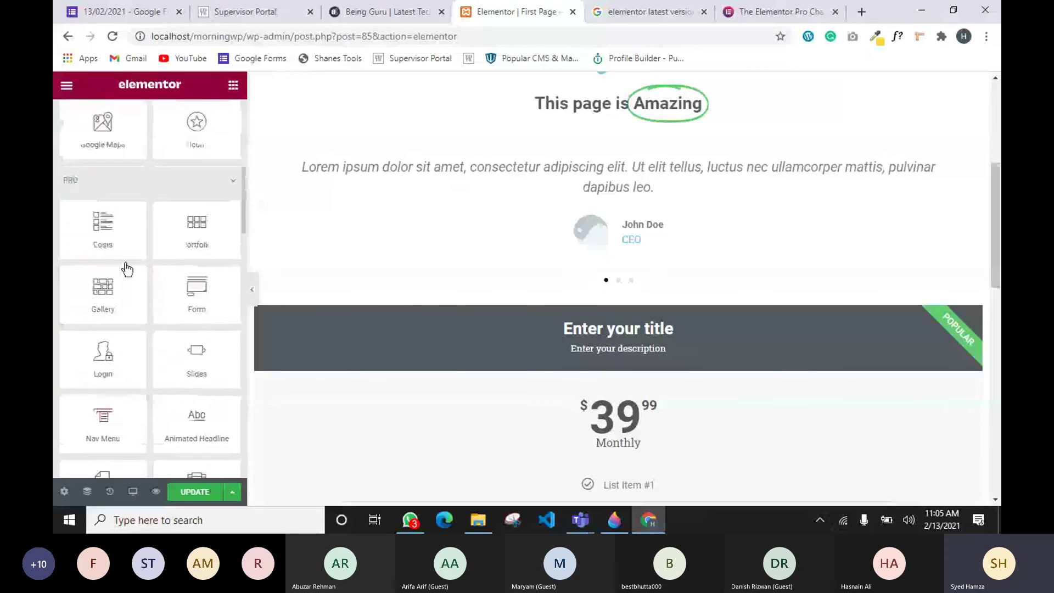
pyautogui.scroll(-10, 126, 263)
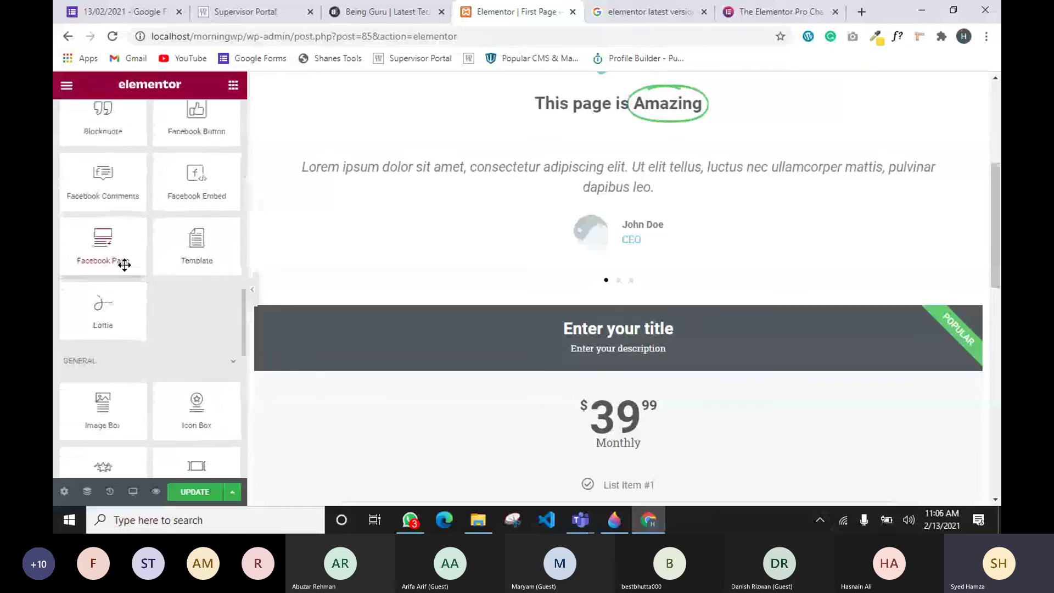
pyautogui.scroll(-12, 173, 409)
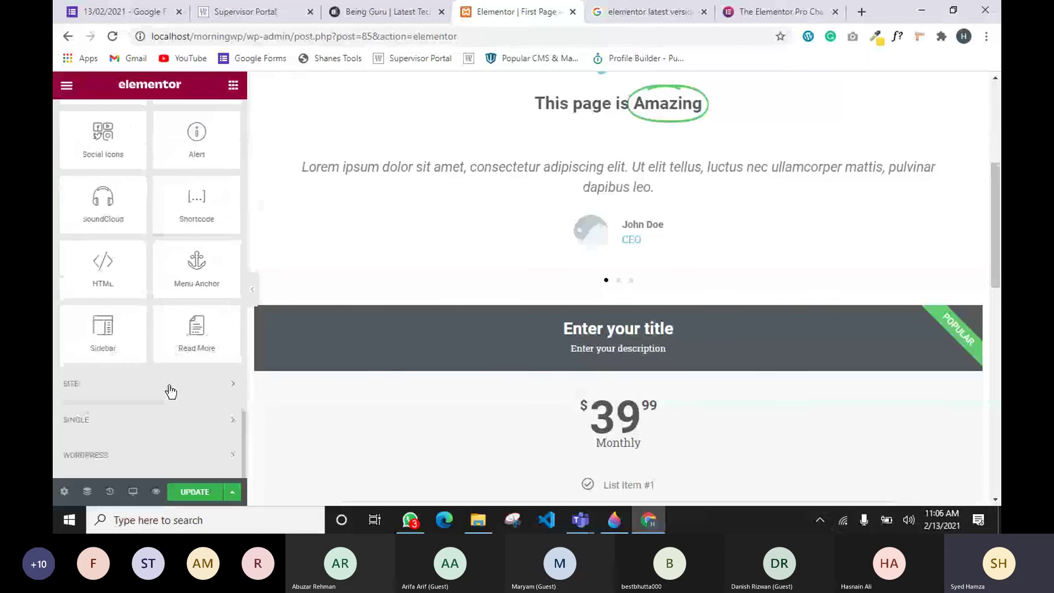
# Expand the Site widget category and add a Site Logo widget between the testimonial carousel and the price table.
pyautogui.click(170, 392)
pyautogui.scroll(-3, 167, 384)
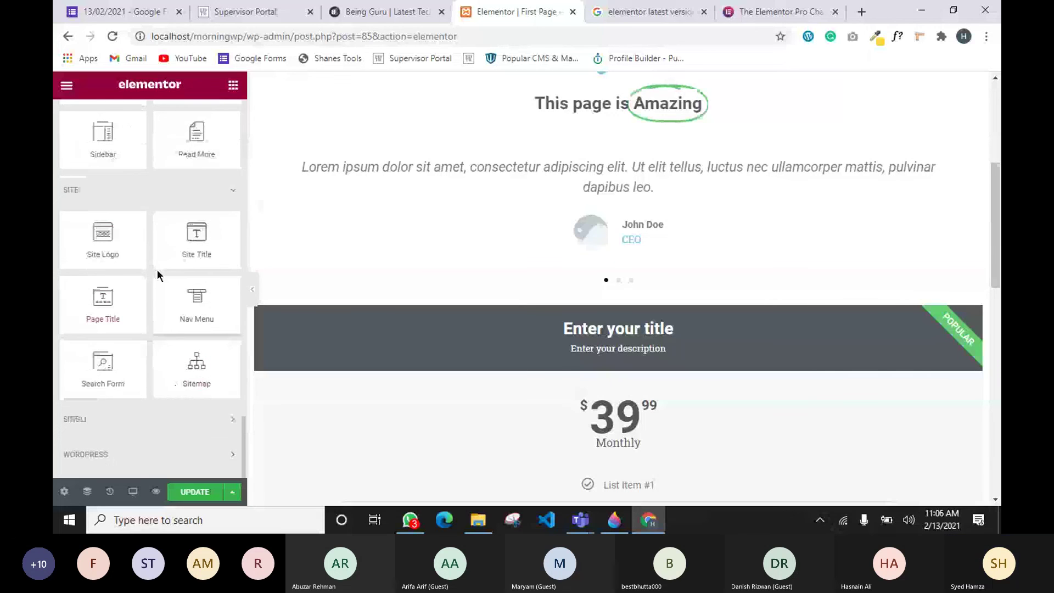
pyautogui.moveTo(98, 233); pyautogui.dragTo(547, 277)
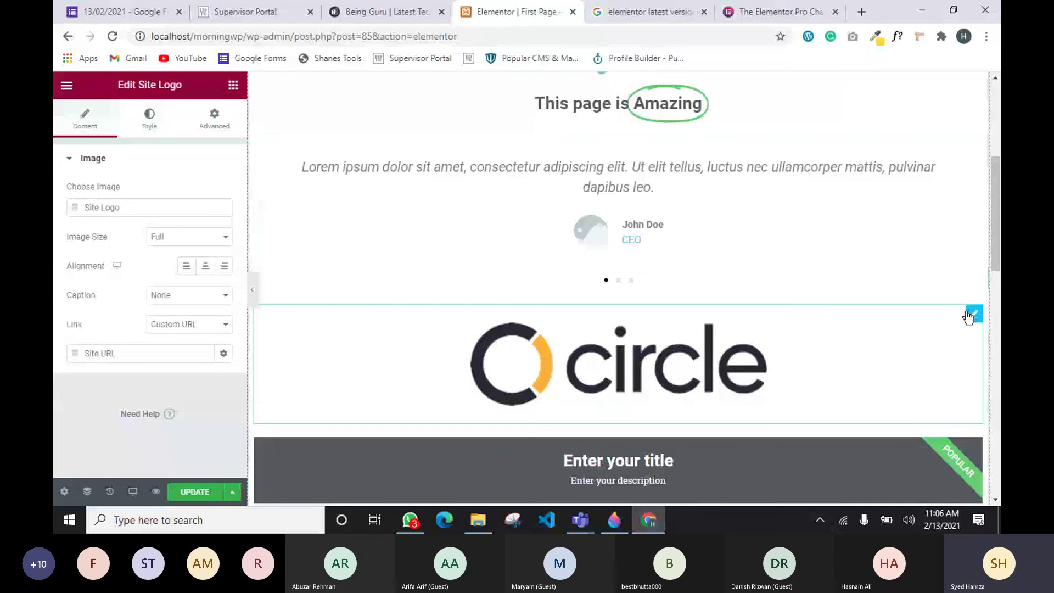
# Replace the Site Logo widget between the testimonial carousel and the price table with a Nav Menu widget.
pyautogui.rightClick(967, 314)
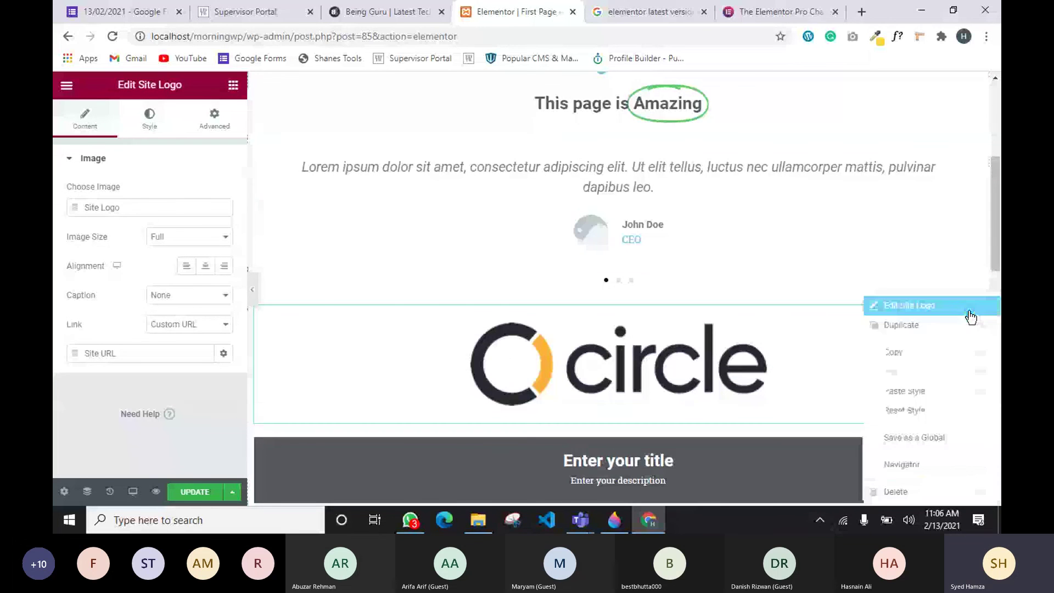
pyautogui.click(911, 491)
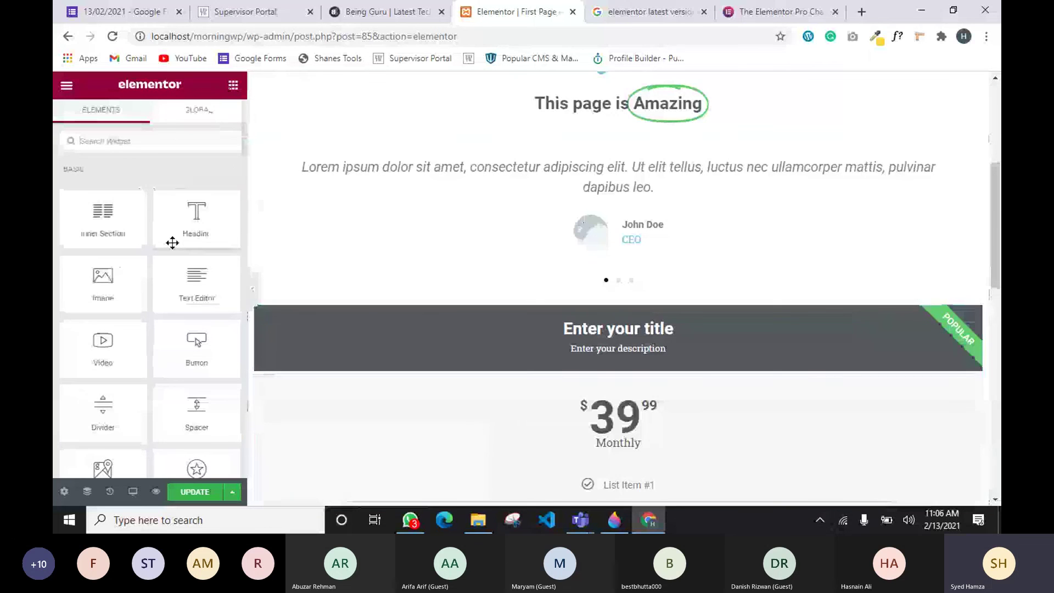
pyautogui.scroll(-8, 230, 292)
pyautogui.scroll(-15, 106, 268)
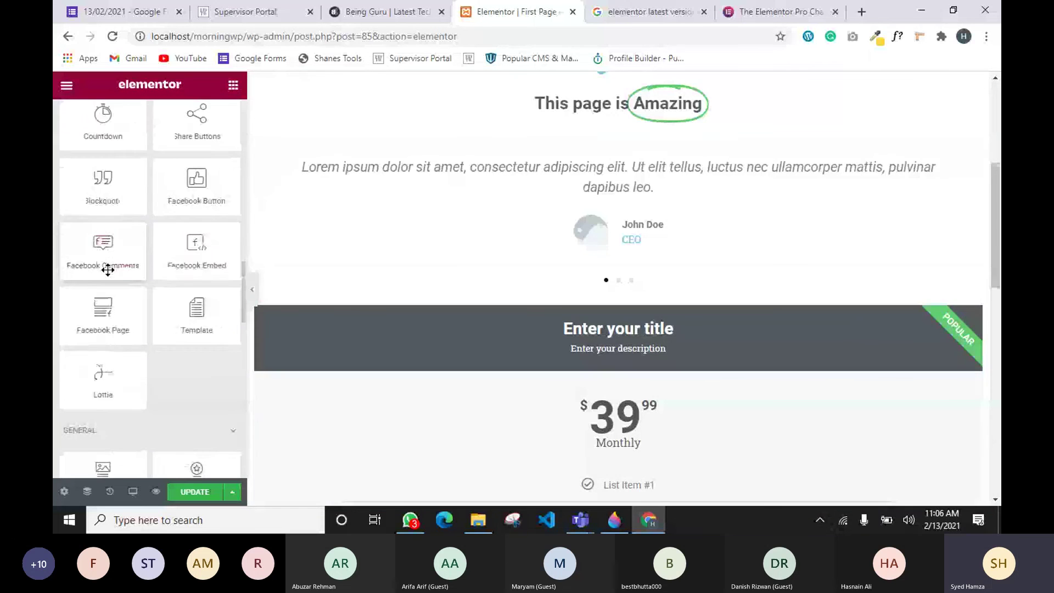
pyautogui.scroll(-10, 104, 266)
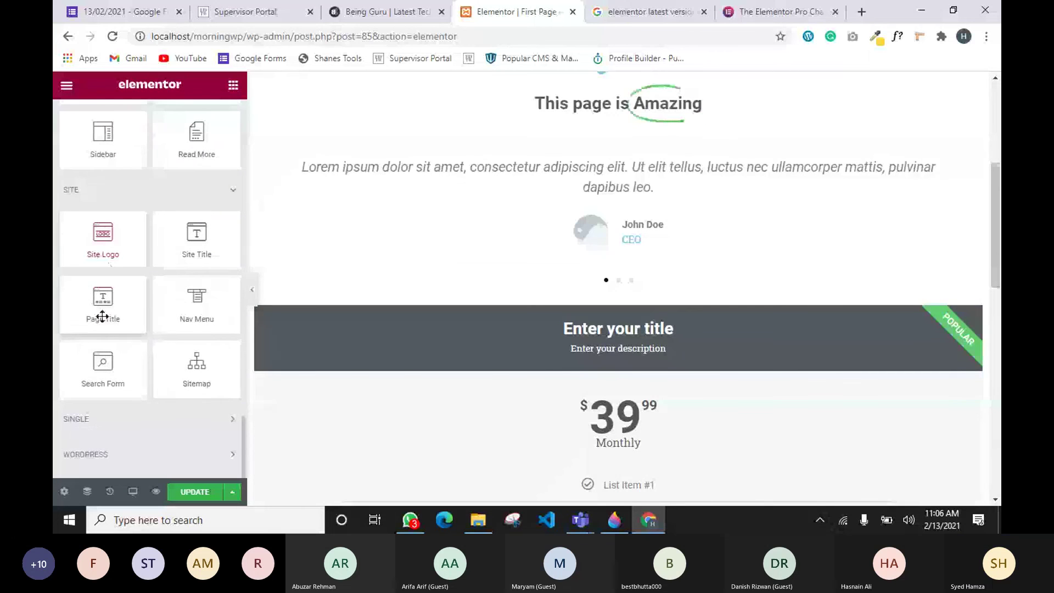
pyautogui.moveTo(222, 319); pyautogui.dragTo(452, 296)
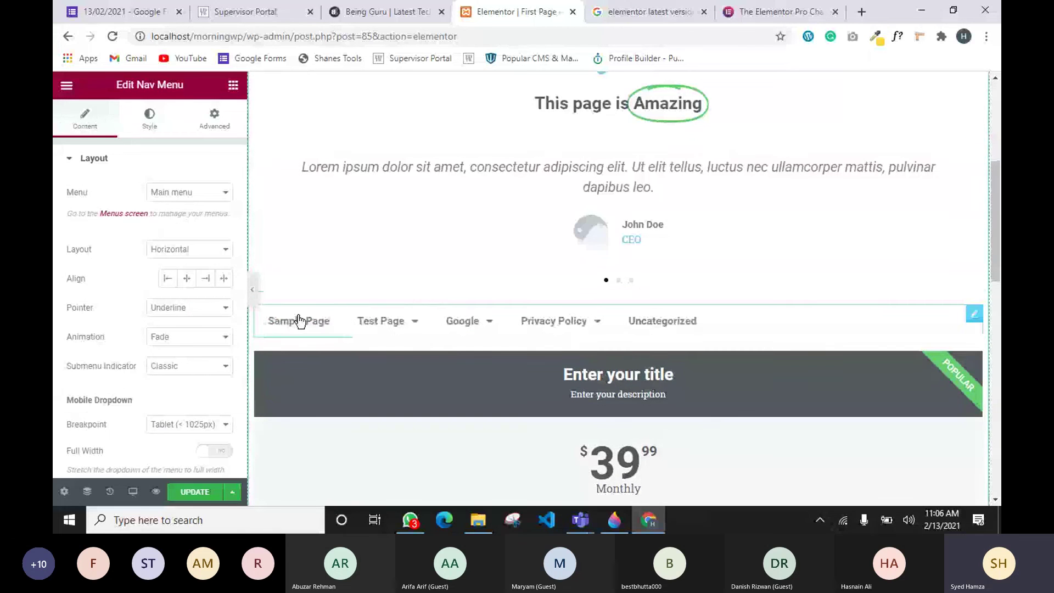
# Compare the Nav Menu widget with the site header menu, and review its content, style and advanced settings.
pyautogui.scroll(5, 743, 284)
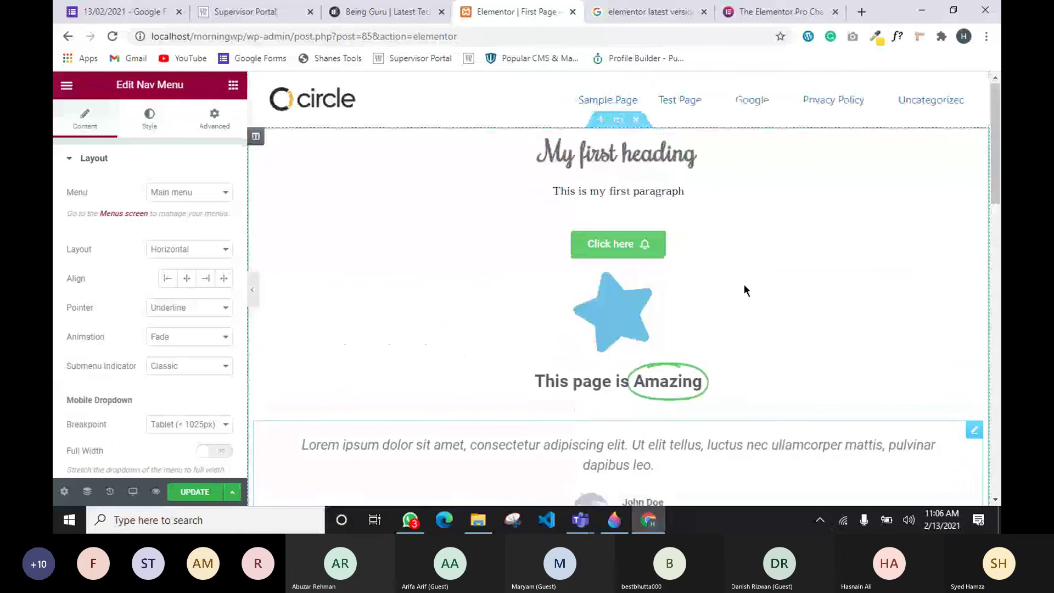
pyautogui.scroll(-7, 834, 83)
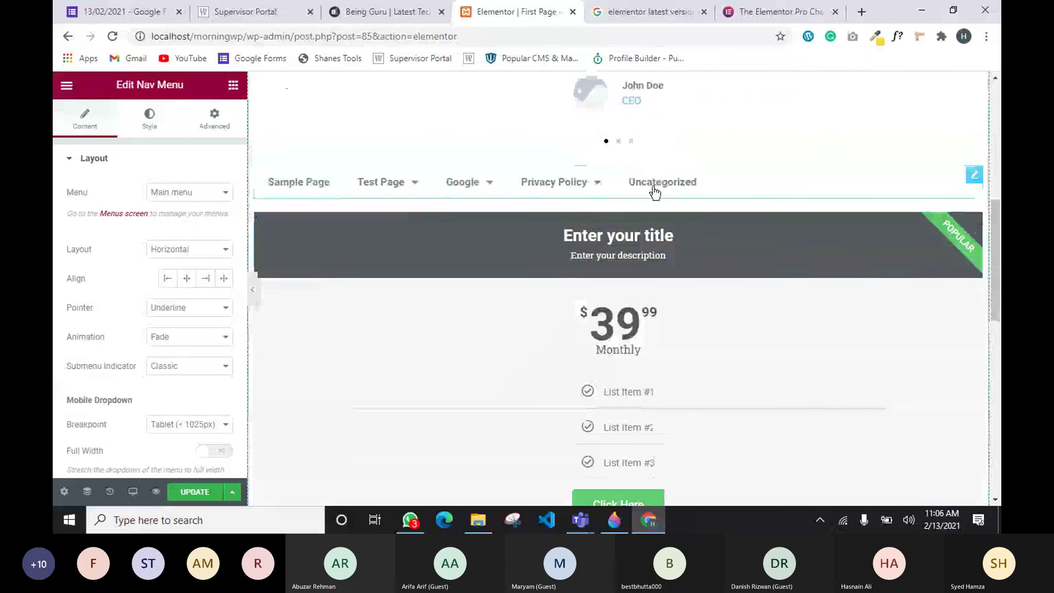
pyautogui.rightClick(867, 184)
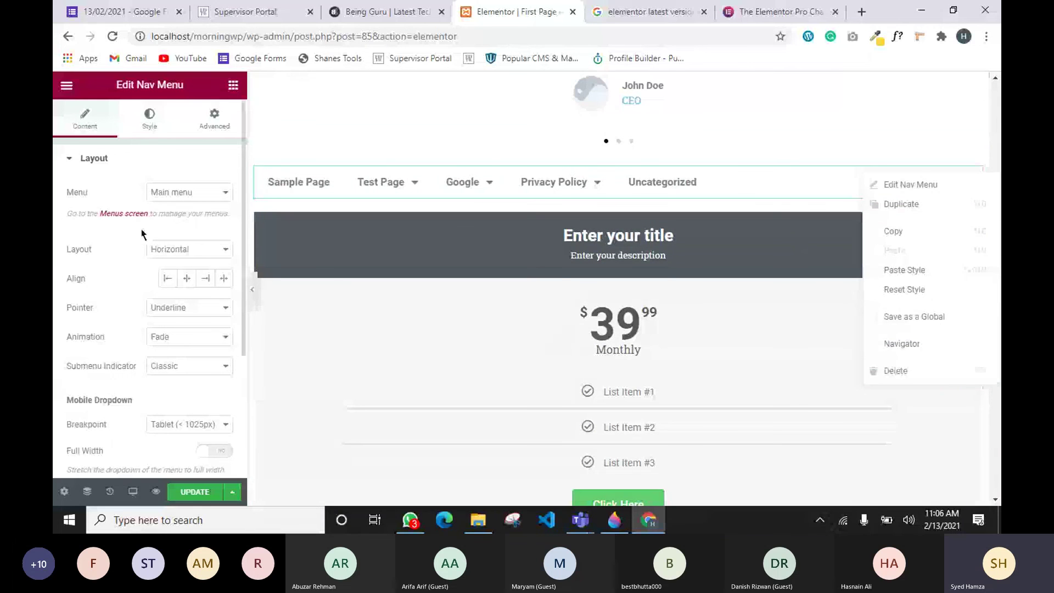
pyautogui.scroll(-3, 166, 268)
pyautogui.scroll(3, 113, 104)
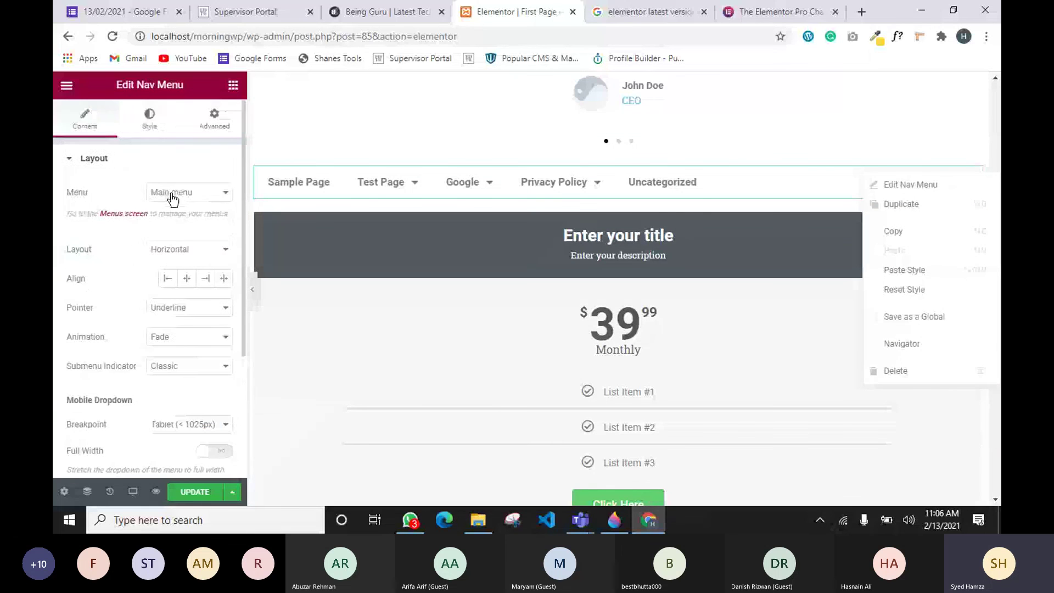
pyautogui.click(139, 114)
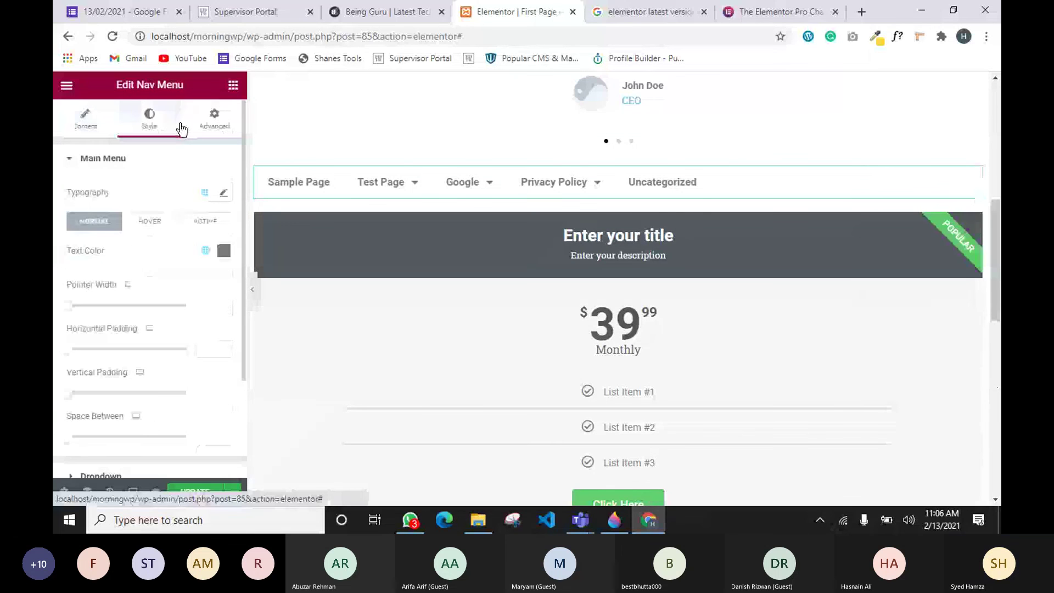
pyautogui.click(217, 119)
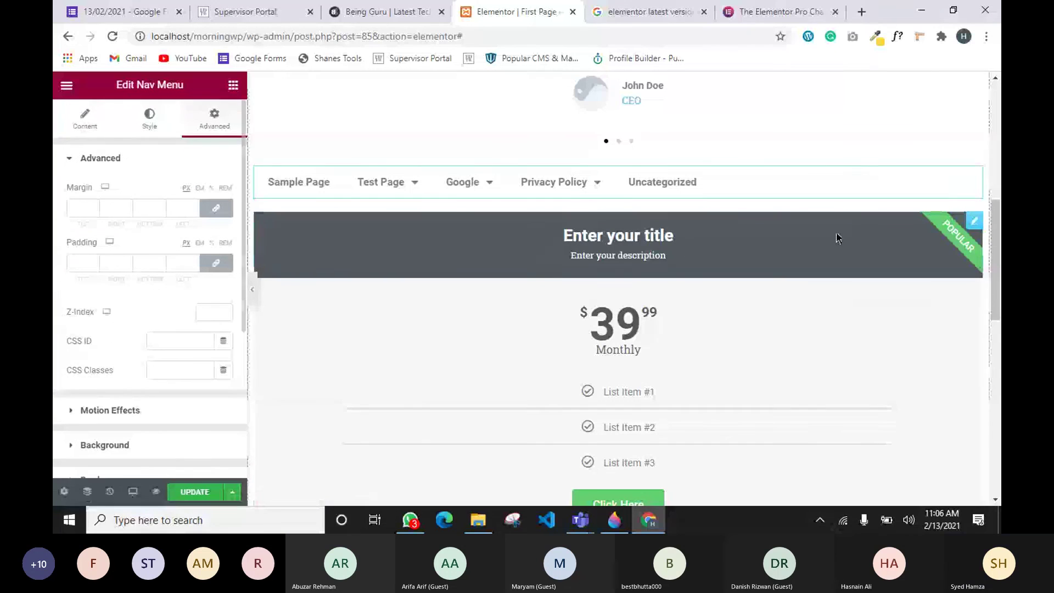
pyautogui.rightClick(975, 178)
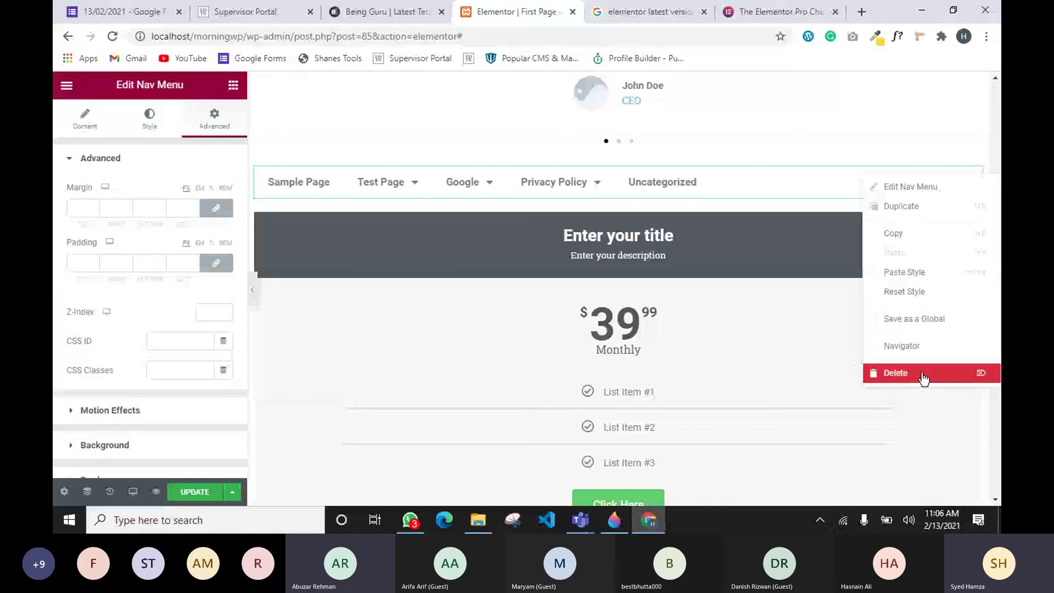
# Check the Microsoft Teams meeting window and return to the Elementor editor in the browser.
pyautogui.moveTo(580, 519)
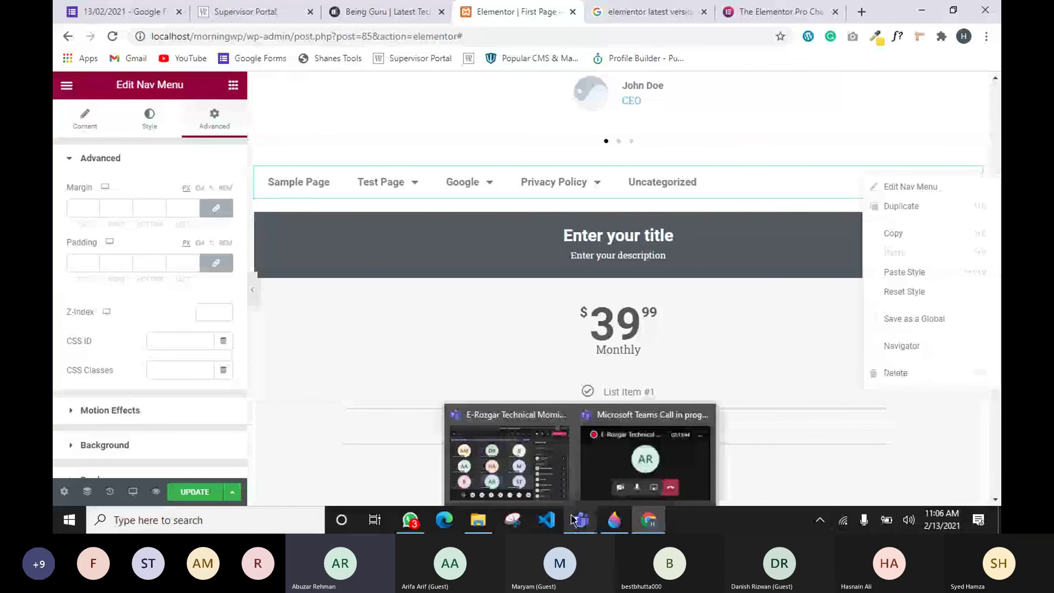
pyautogui.click(561, 484)
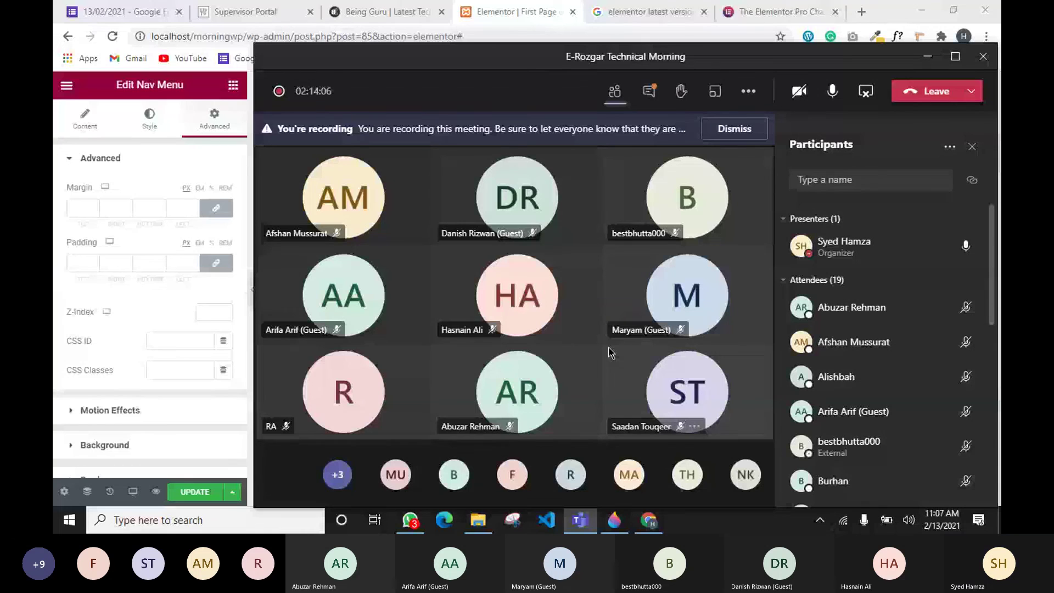
pyautogui.click(393, 20)
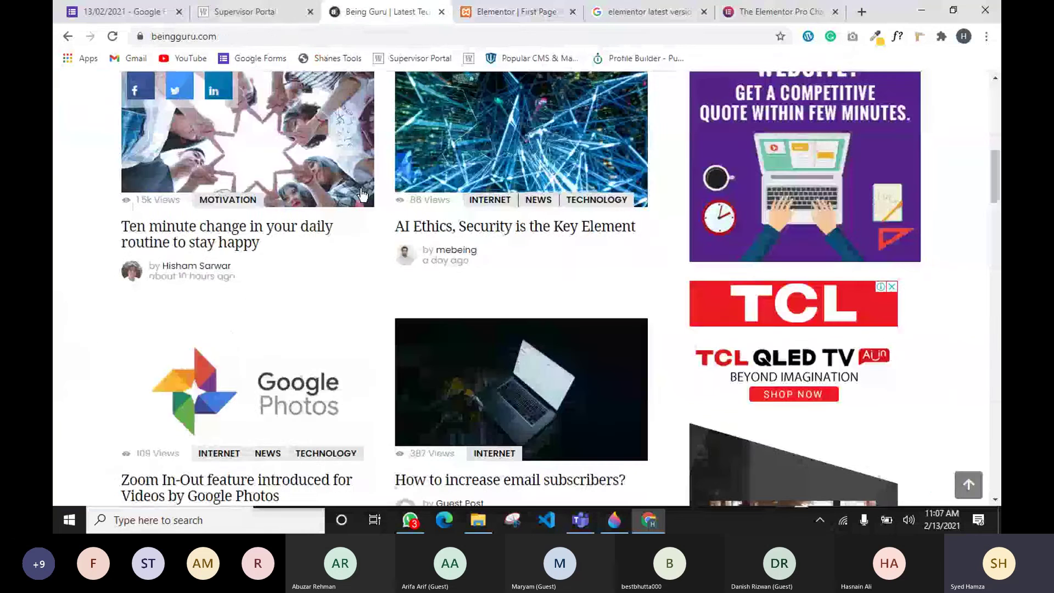
pyautogui.click(264, 15)
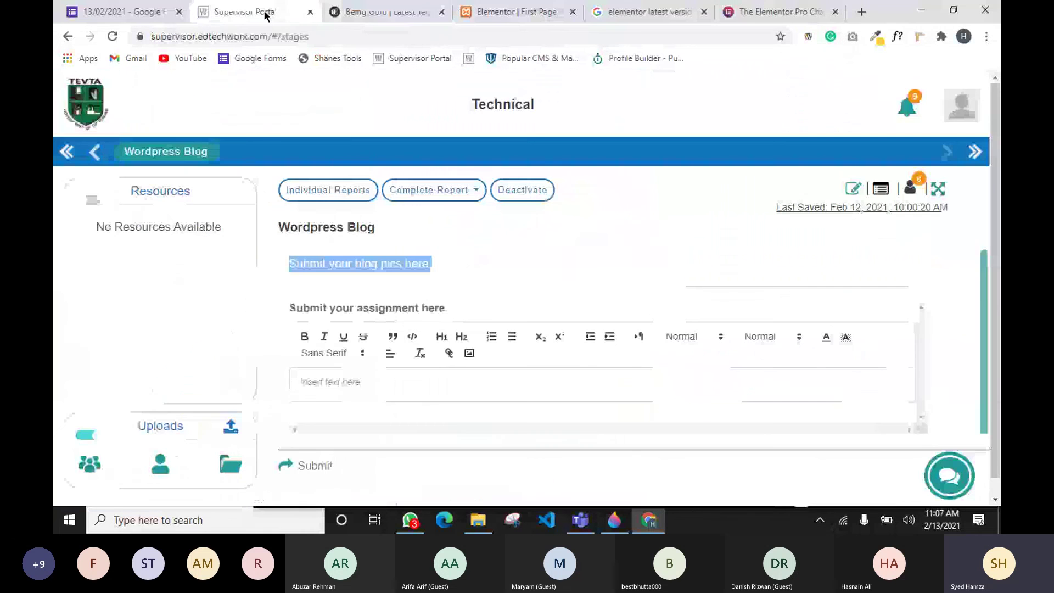
pyautogui.click(532, 20)
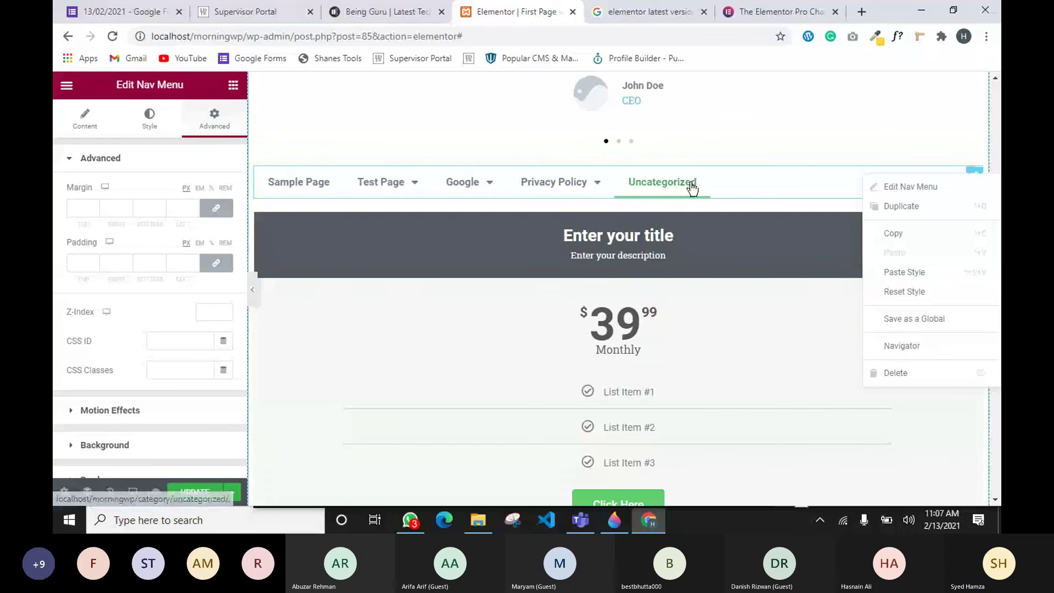
# Compare the Nav Menu widget's entries with the site header menu, and reopen the widget list at its Pro section.
pyautogui.scroll(8, 658, 220)
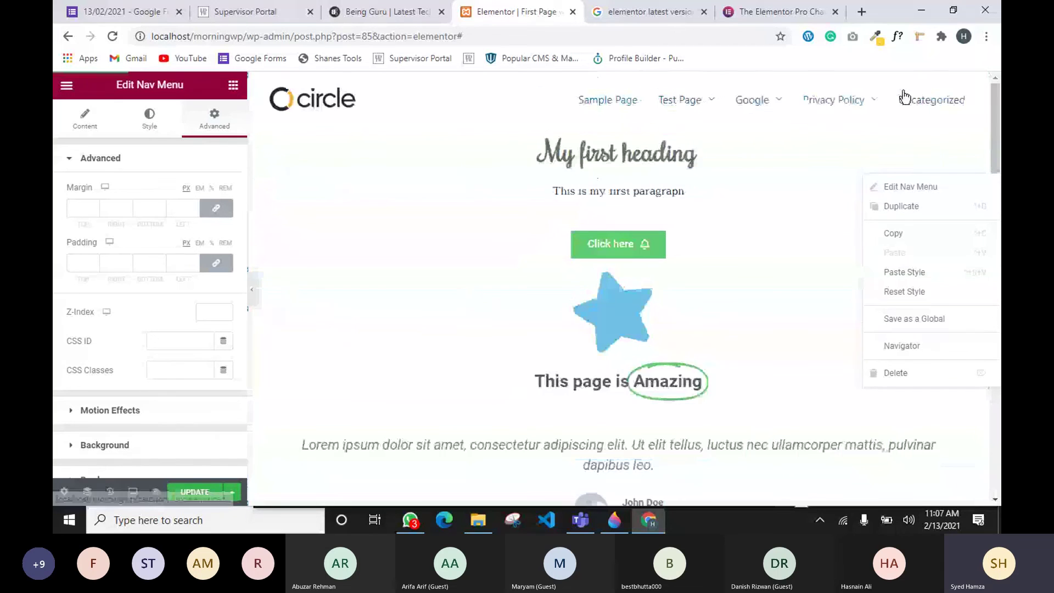
pyautogui.scroll(-10, 454, 294)
pyautogui.scroll(6, 489, 364)
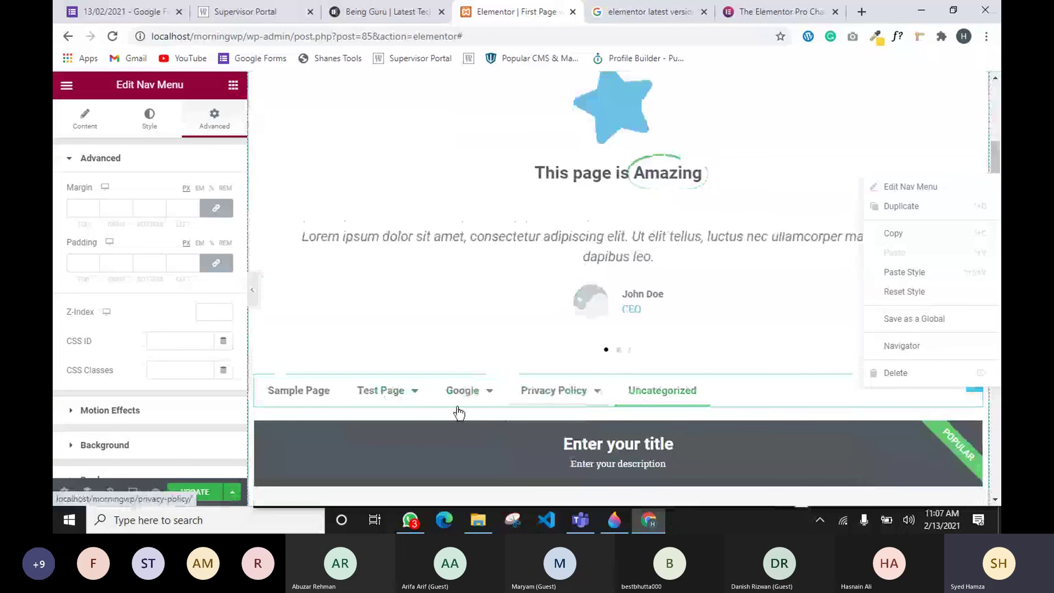
pyautogui.click(233, 86)
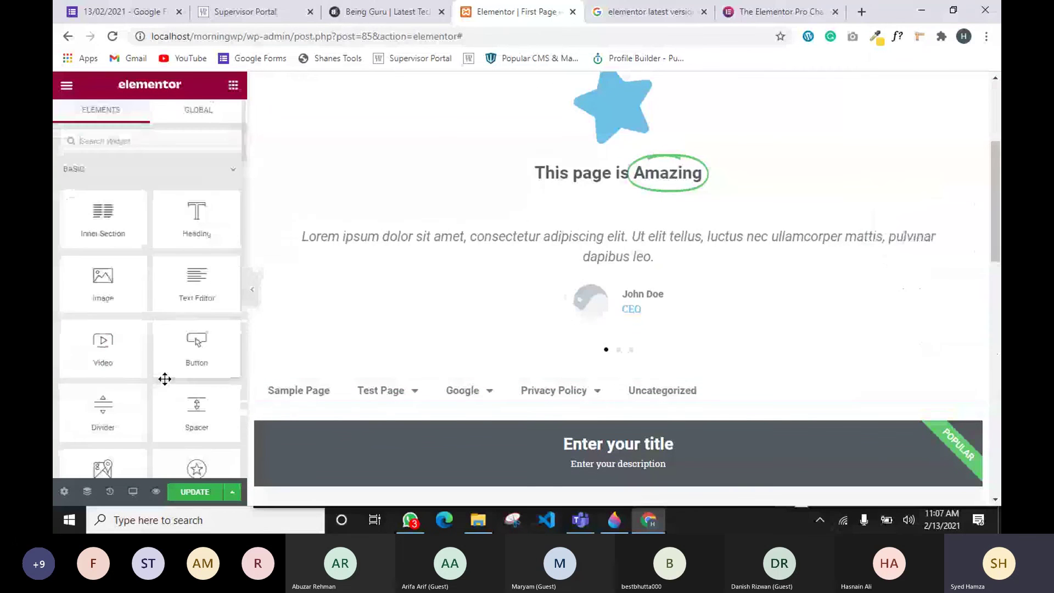
pyautogui.scroll(-3, 77, 357)
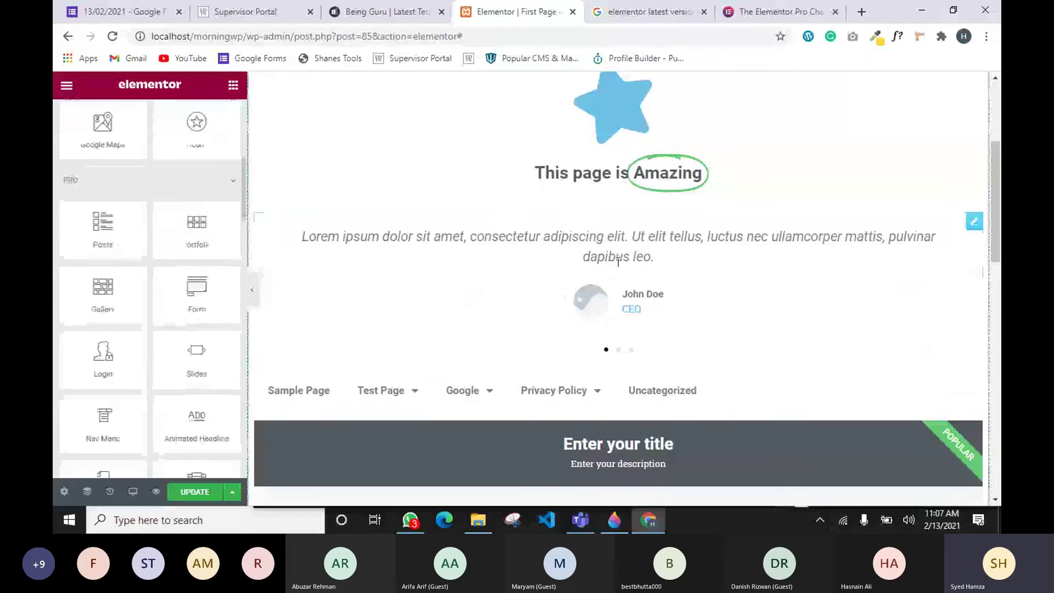
pyautogui.scroll(-5, 122, 357)
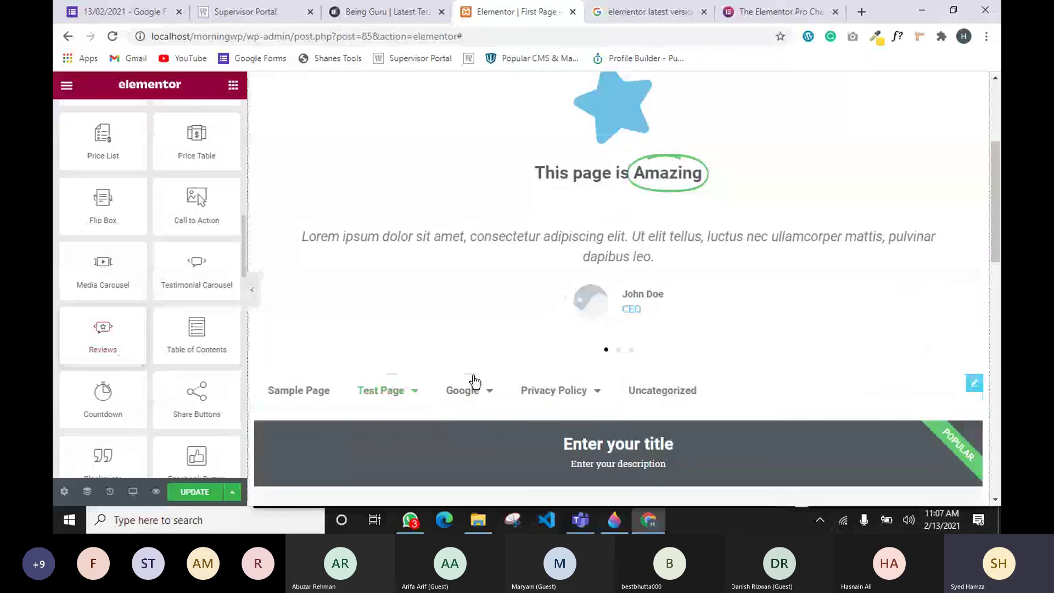
# Examine the page from the site header to the three-column icon section, and view the Nav Menu widget's Privacy Policy submenu.
pyautogui.scroll(4, 510, 374)
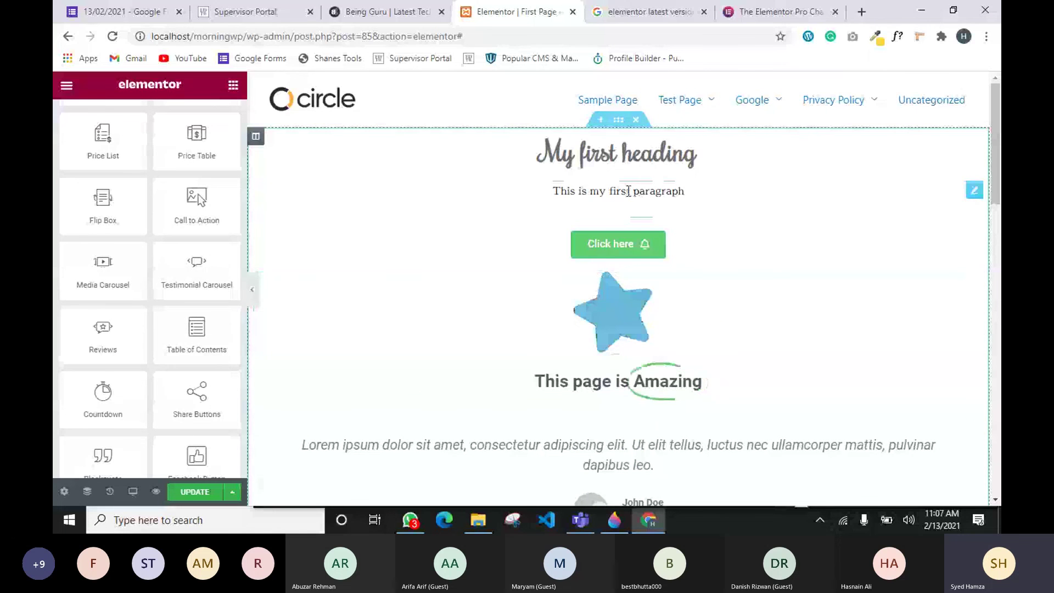
pyautogui.scroll(-6, 684, 430)
pyautogui.scroll(-9, 587, 428)
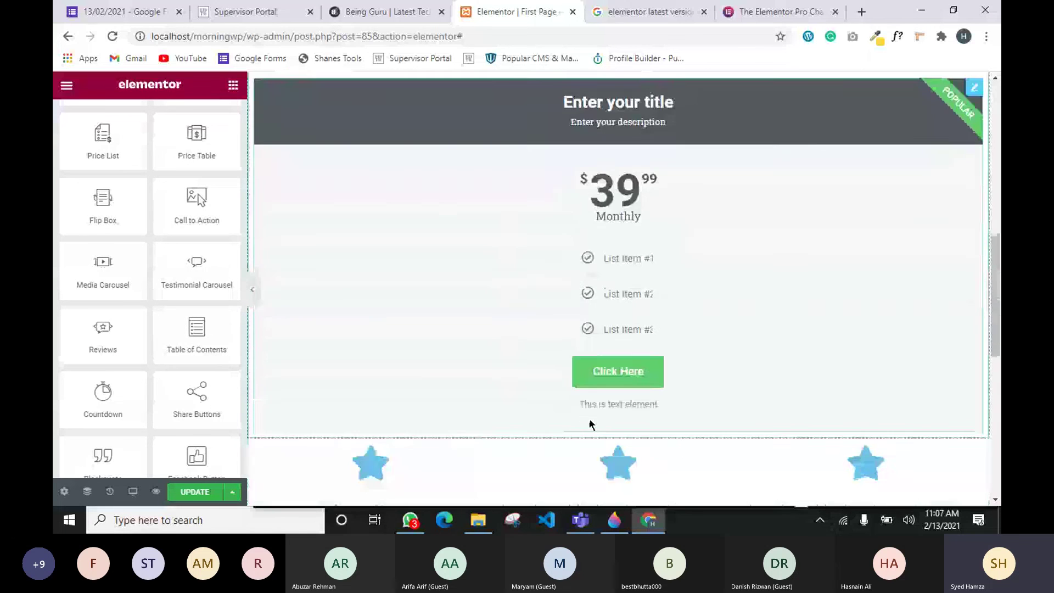
pyautogui.scroll(5, 582, 439)
pyautogui.scroll(-9, 582, 346)
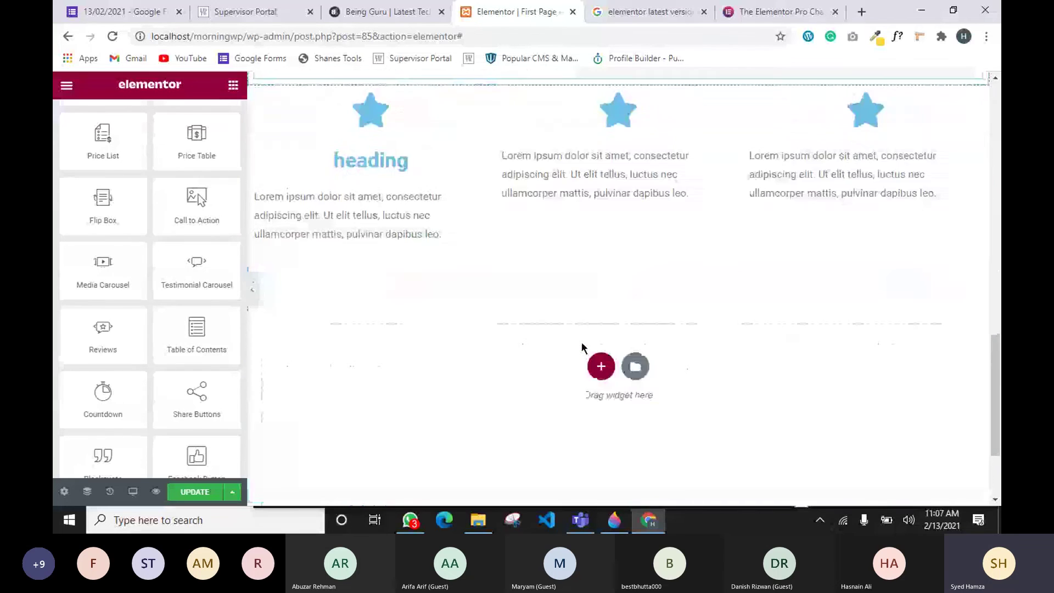
pyautogui.scroll(11, 581, 343)
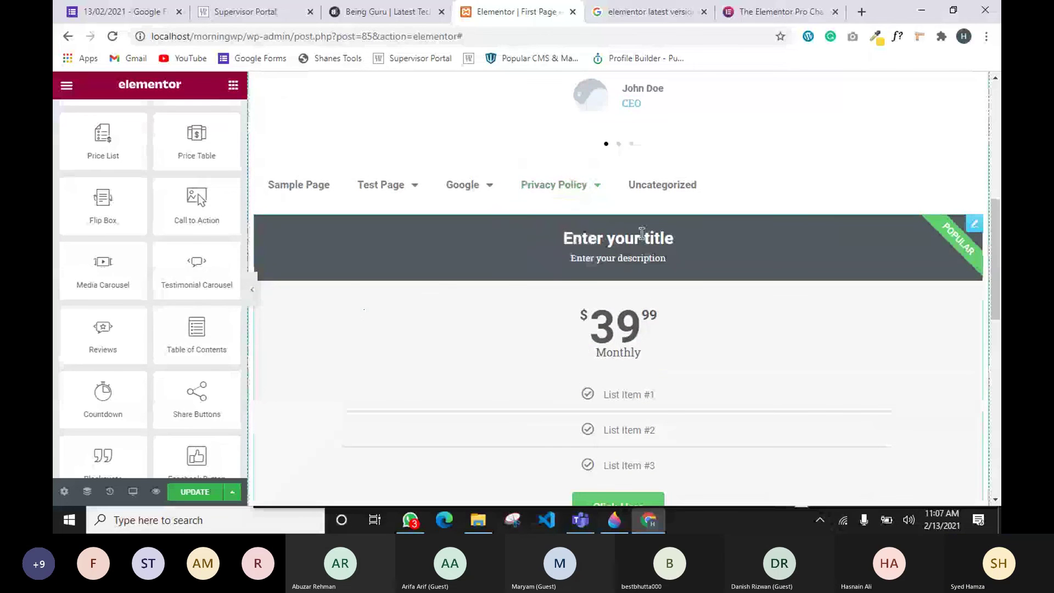
pyautogui.click(691, 254)
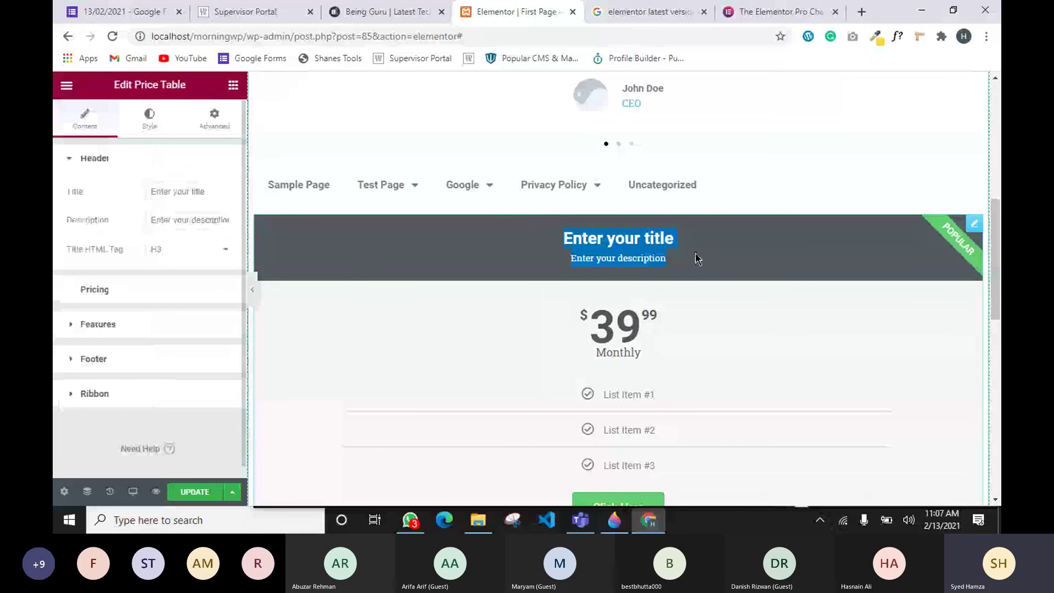
pyautogui.moveTo(603, 185)
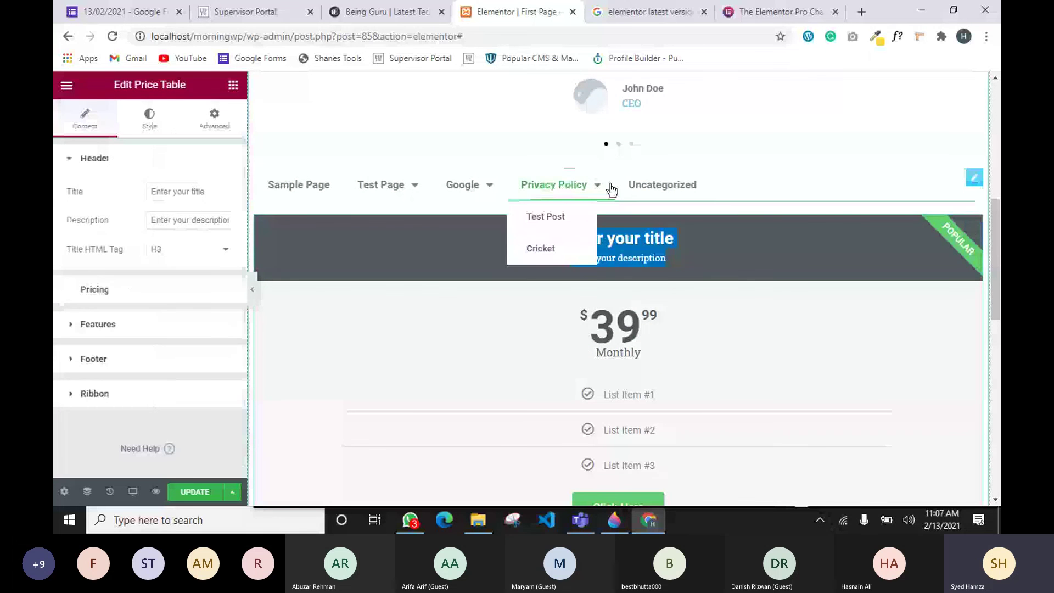
# Reopen the widget list and expand the Single category to examine its post widgets.
pyautogui.click(235, 86)
pyautogui.scroll(-20, 219, 258)
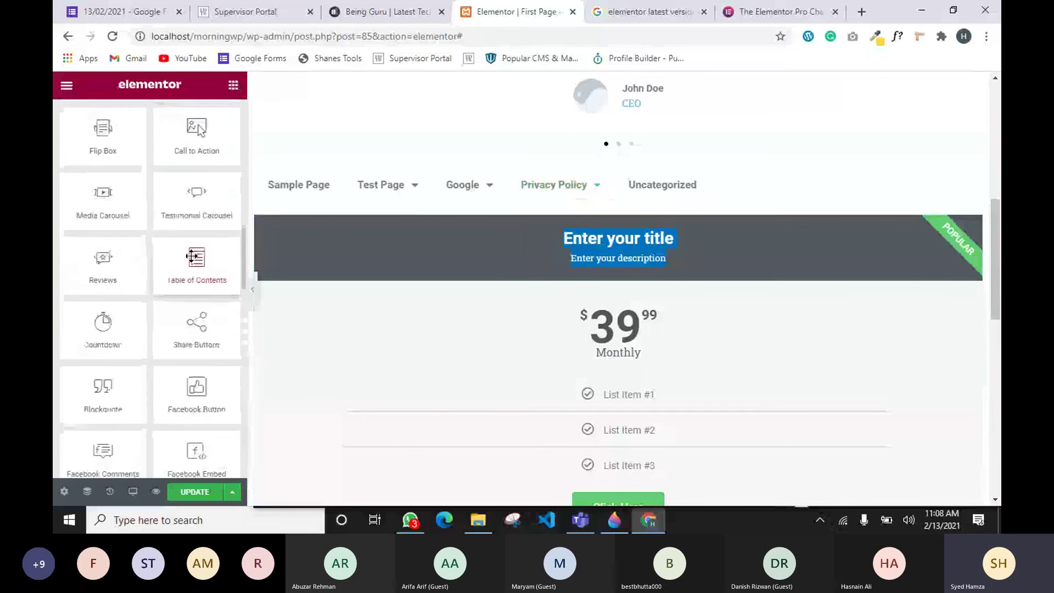
pyautogui.scroll(-5, 191, 255)
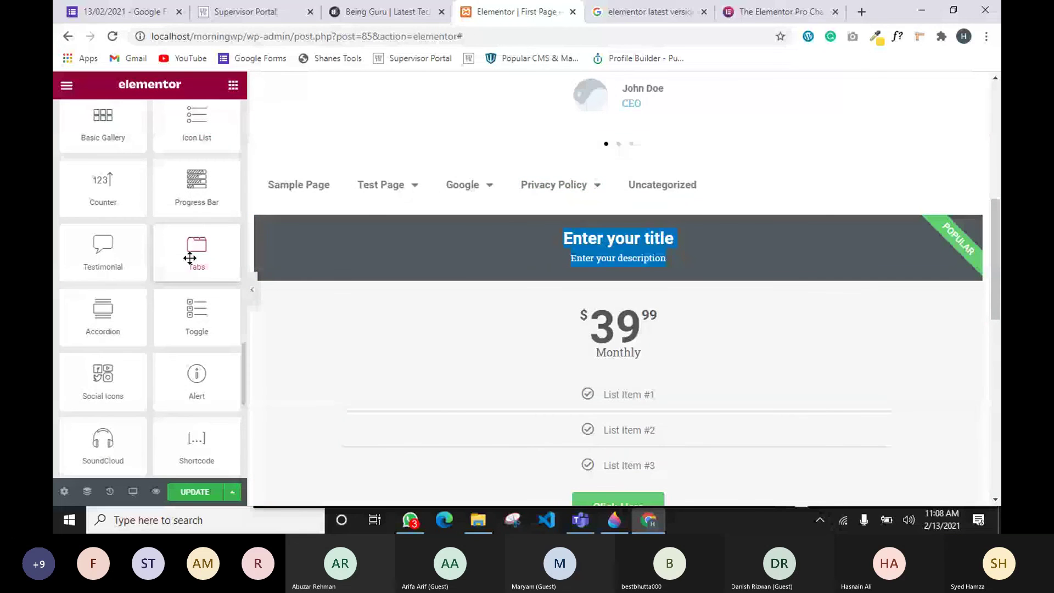
pyautogui.scroll(-10, 190, 258)
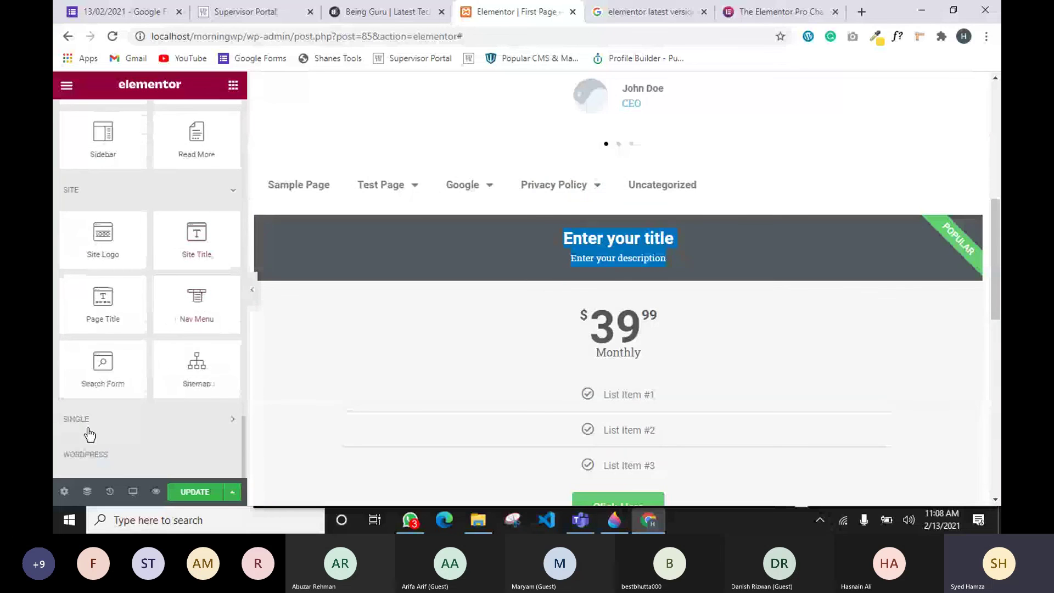
pyautogui.click(104, 421)
pyautogui.scroll(-5, 104, 384)
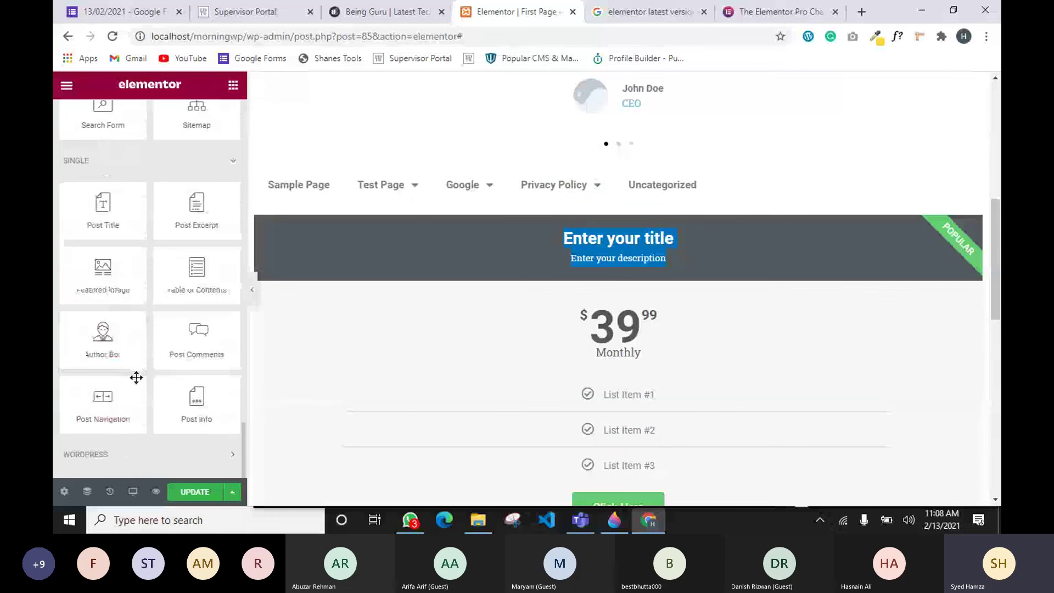
# Expand the WordPress widget category and add a Recent Posts widget between the nav menu and the price table.
pyautogui.click(128, 464)
pyautogui.scroll(-5, 125, 341)
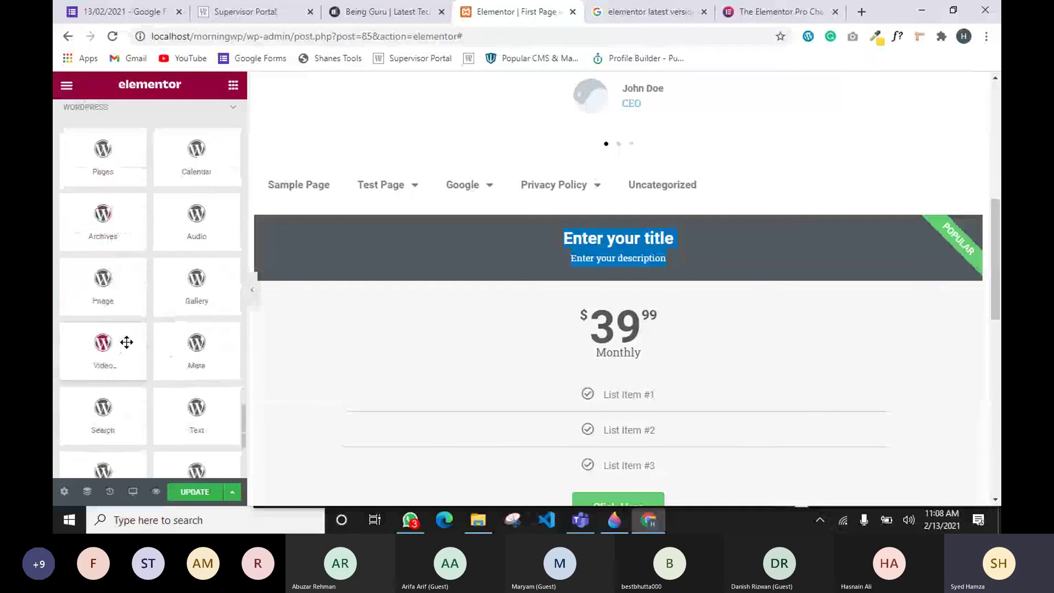
pyautogui.scroll(-3, 181, 313)
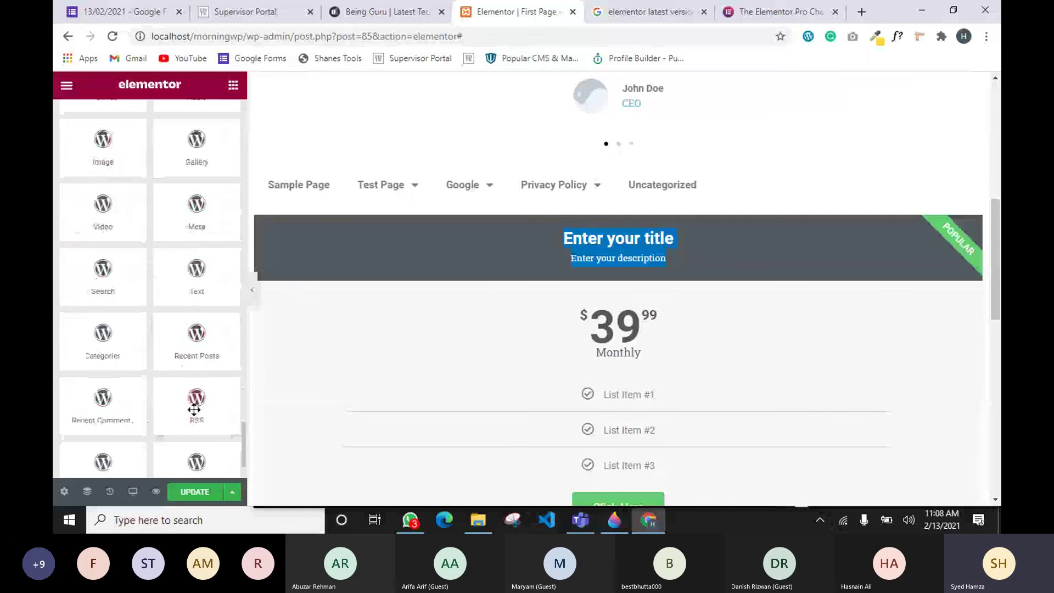
pyautogui.moveTo(192, 351); pyautogui.dragTo(501, 200)
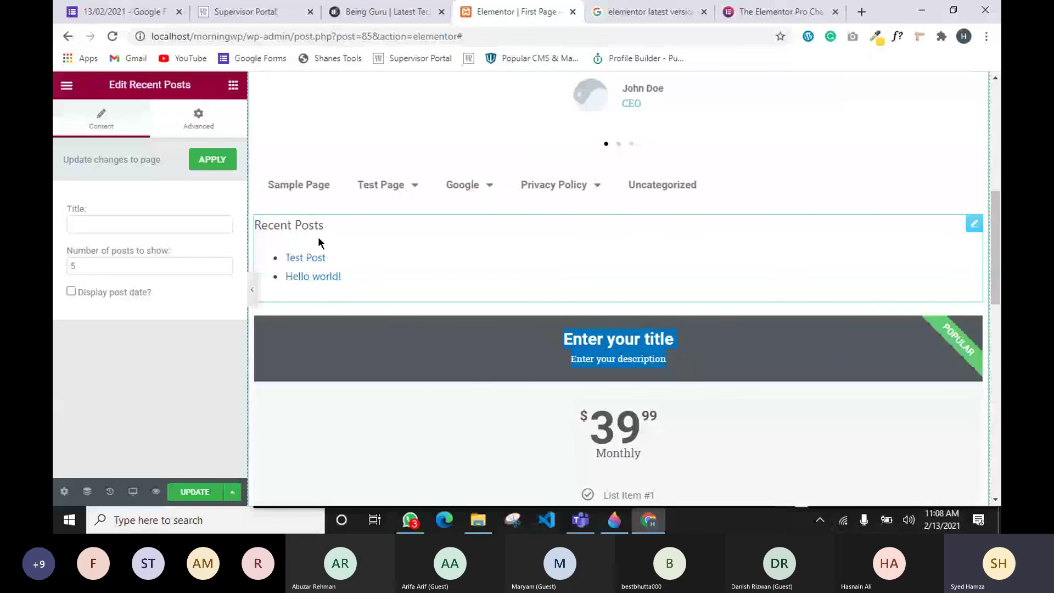
# View the Nav Menu widget's Test Page and Privacy Policy submenus, and open the first paragraph's text for editing.
pyautogui.moveTo(378, 180)
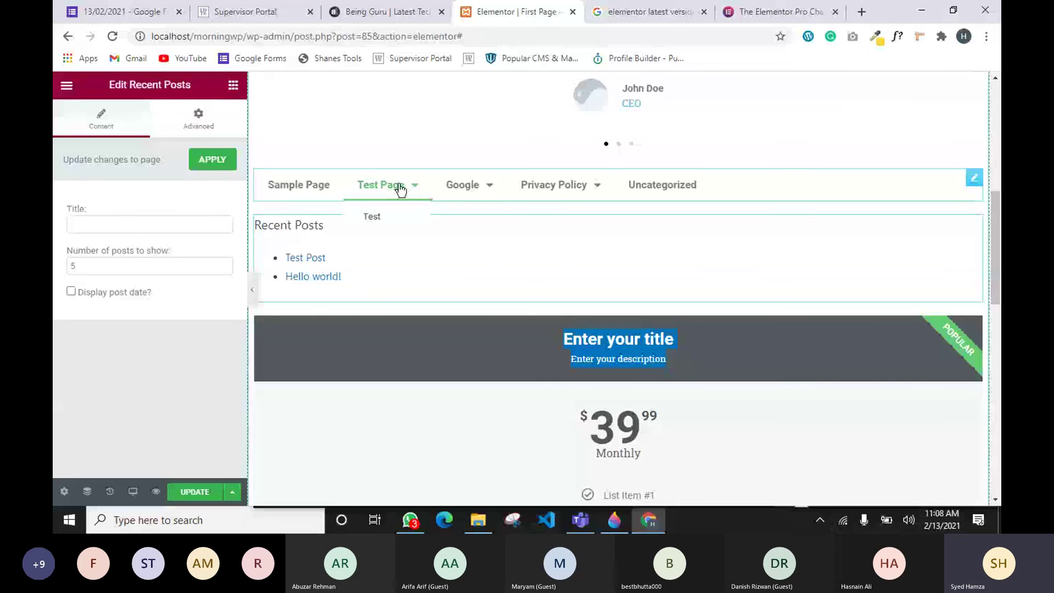
pyautogui.moveTo(593, 188)
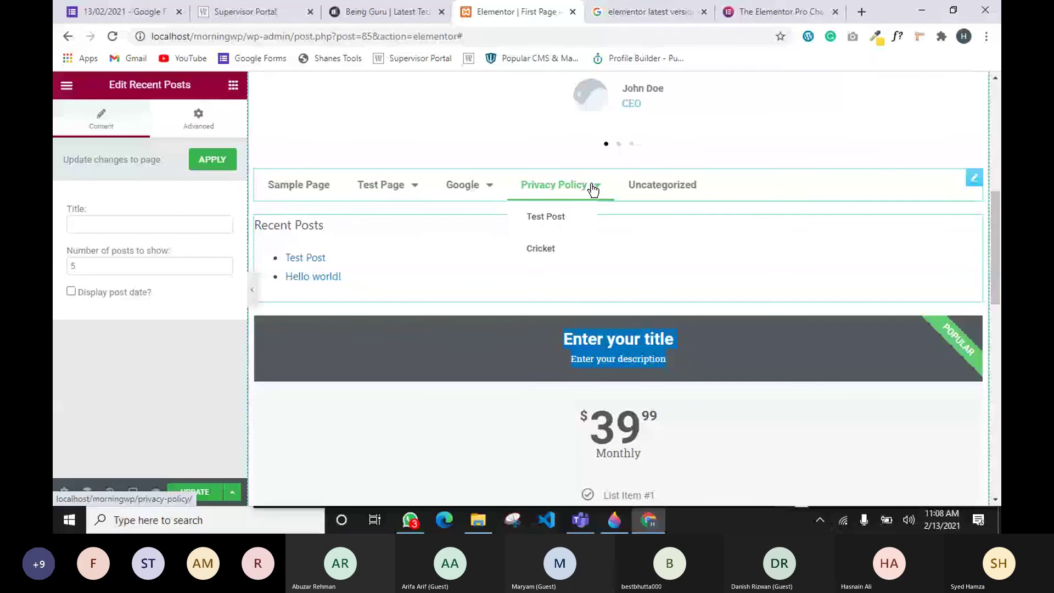
pyautogui.scroll(8, 593, 188)
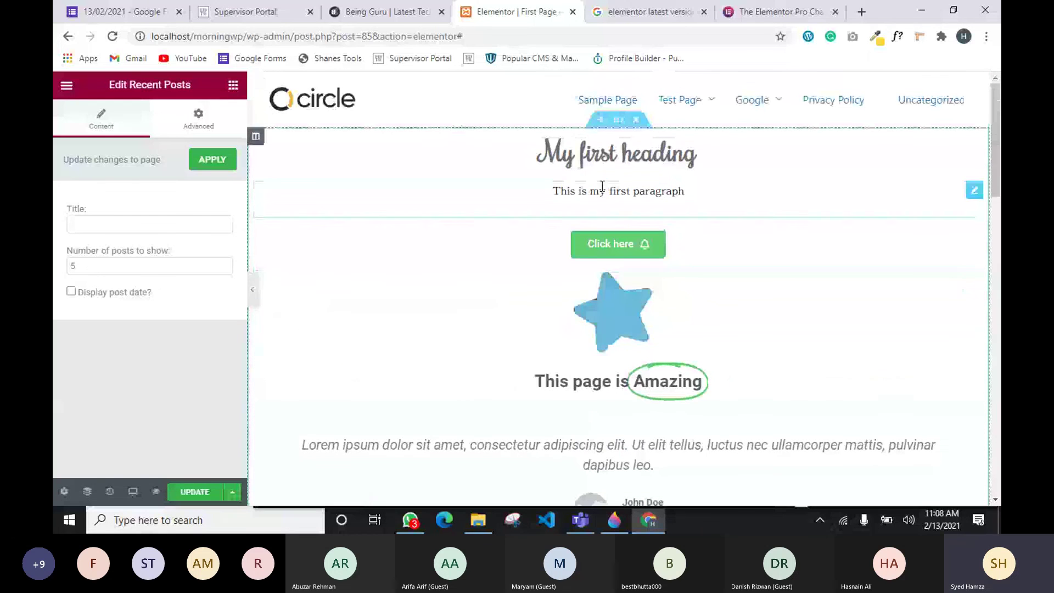
pyautogui.click(975, 198)
pyautogui.moveTo(150, 279); pyautogui.dragTo(53, 245)
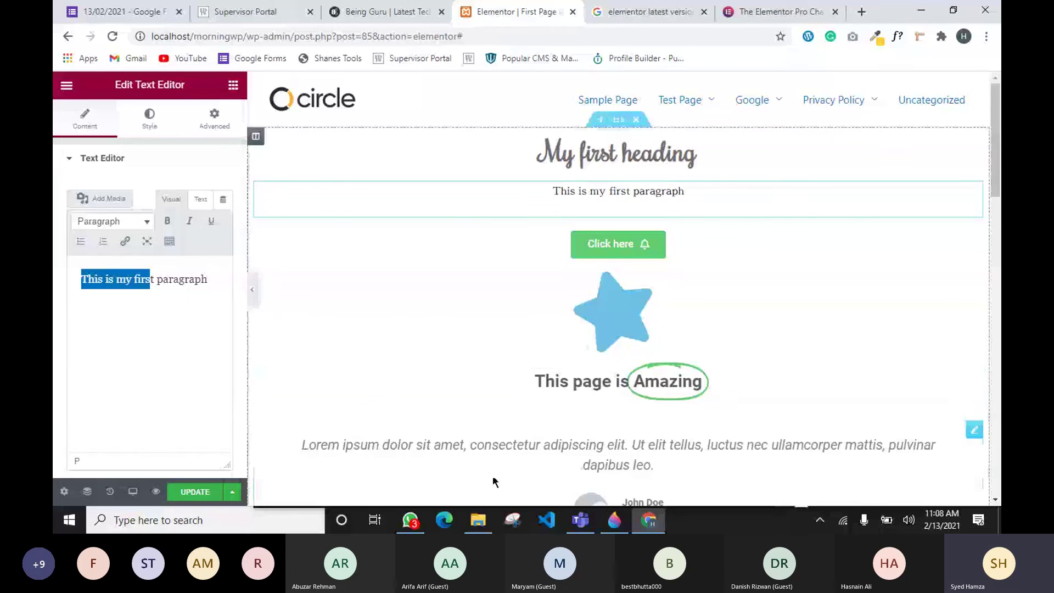
# Switch to the Teams meeting window to check its participants, and return to the page editor.
pyautogui.moveTo(580, 520)
pyautogui.click(587, 471)
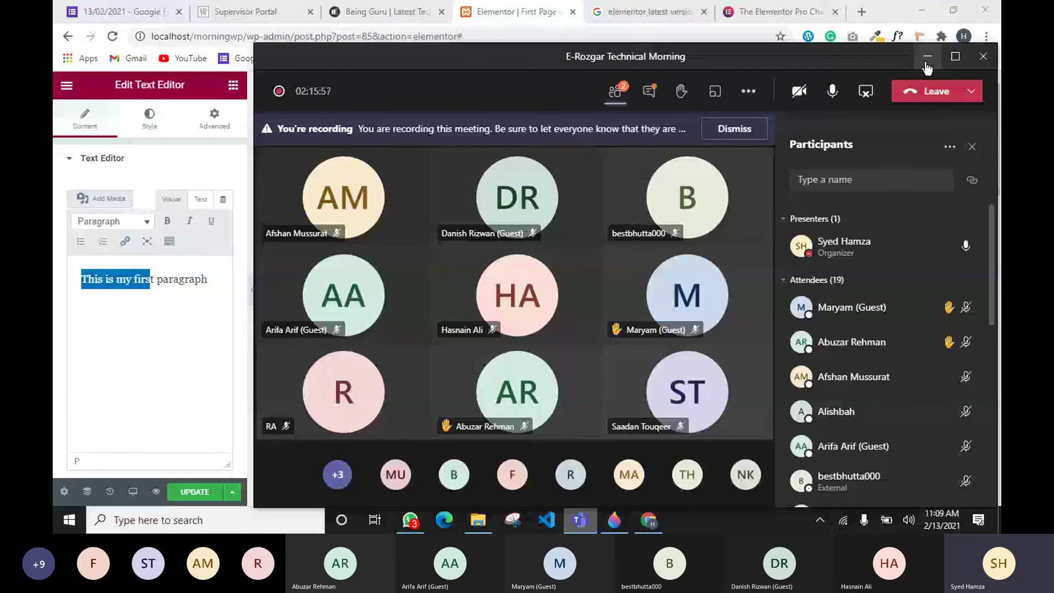
pyautogui.click(927, 57)
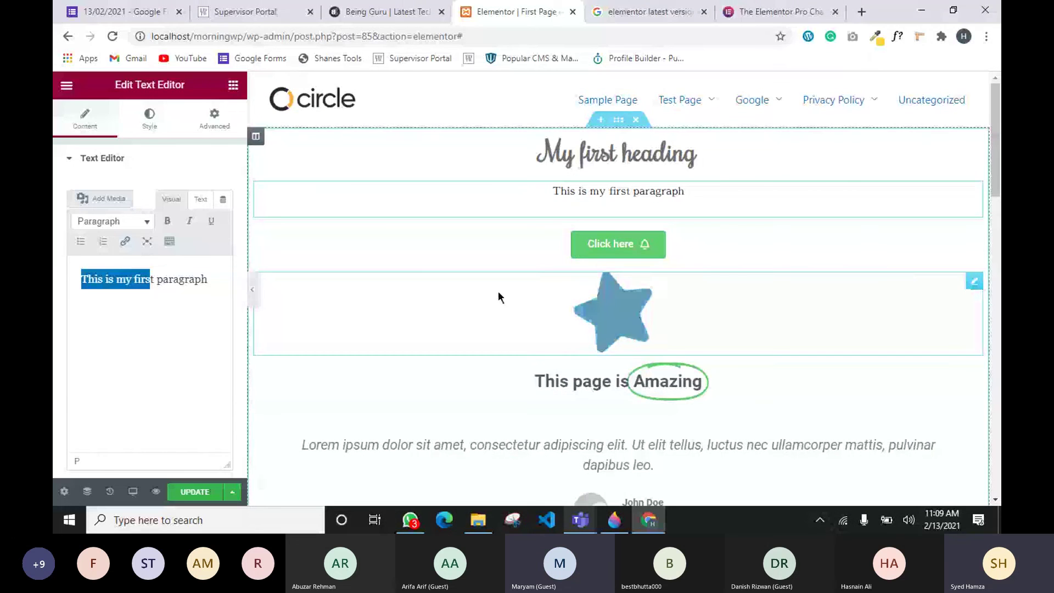
pyautogui.moveTo(580, 518)
pyautogui.click(529, 444)
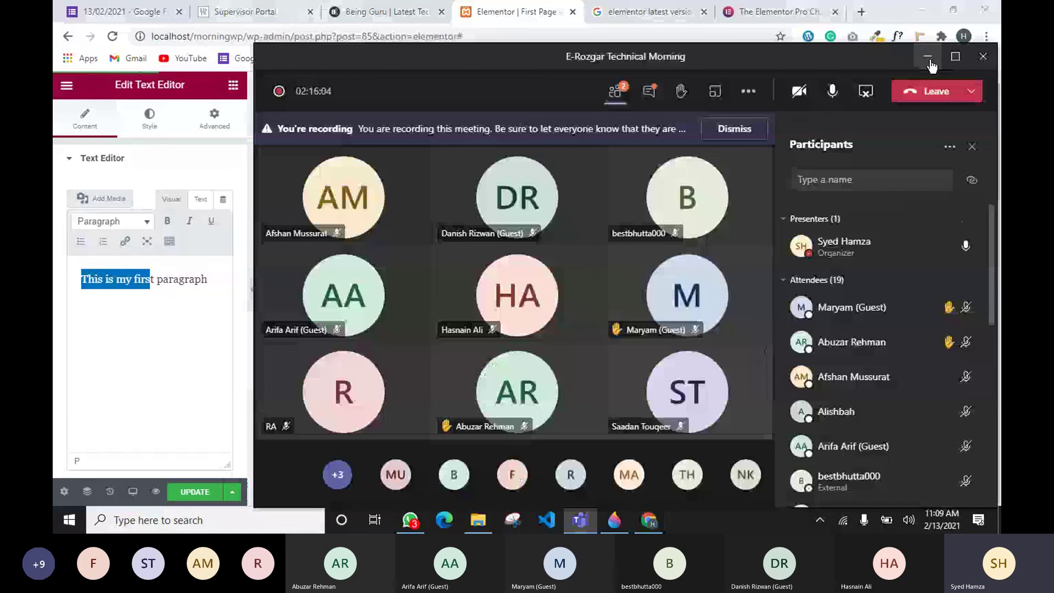
pyautogui.click(930, 60)
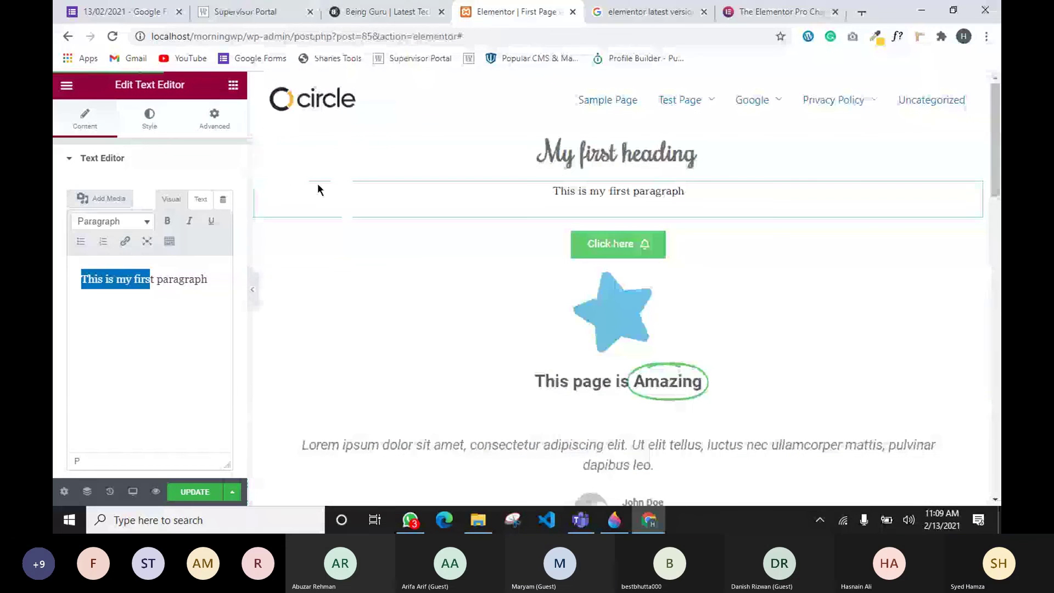
# Reopen the widget list and look through its categories from Basic down to Site and Single.
pyautogui.click(229, 91)
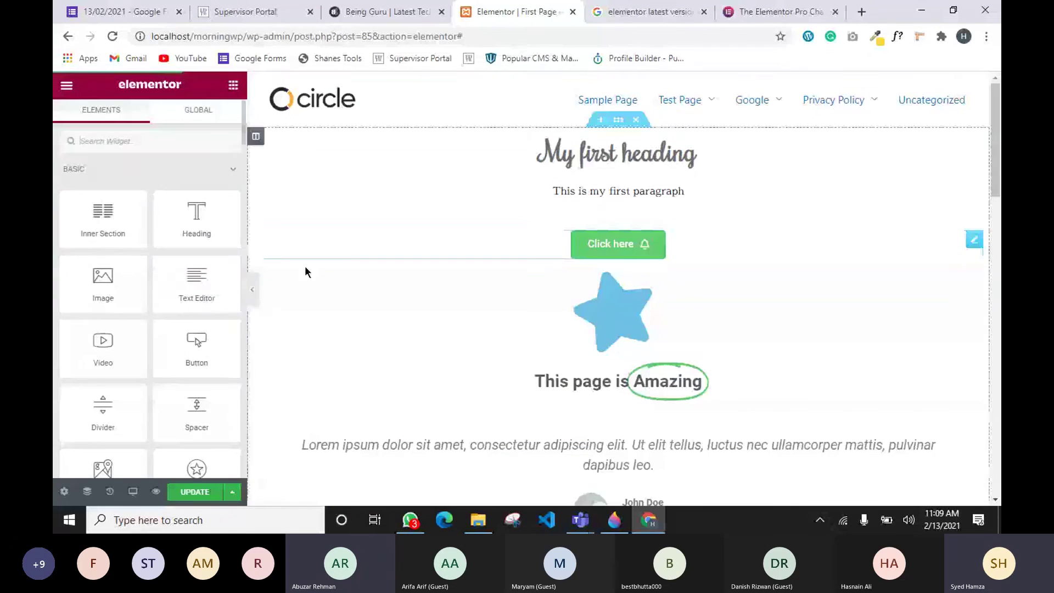
pyautogui.scroll(-10, 198, 327)
pyautogui.scroll(-15, 198, 327)
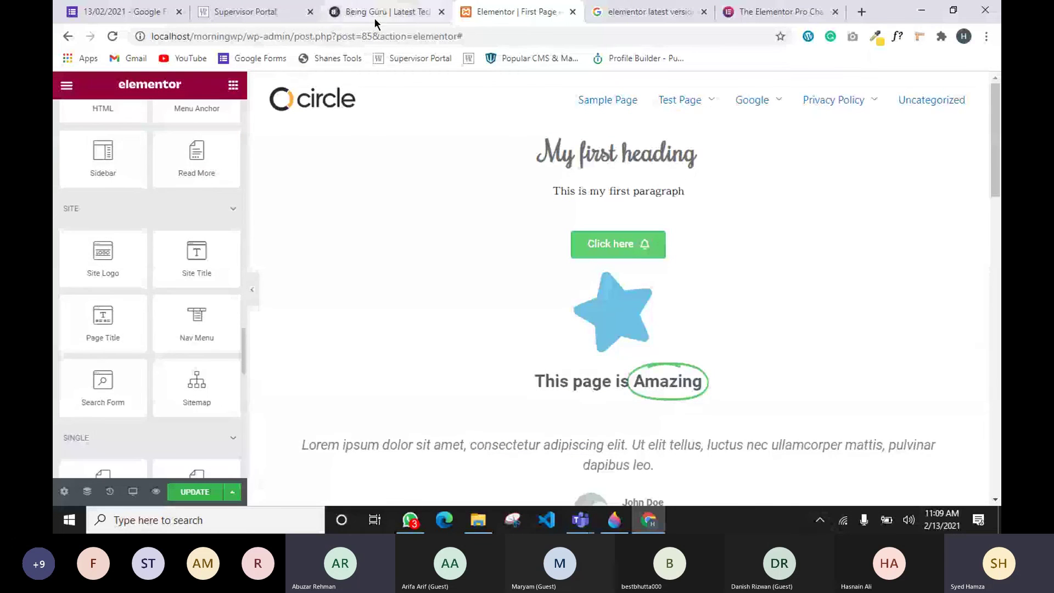
pyautogui.scroll(15, 193, 260)
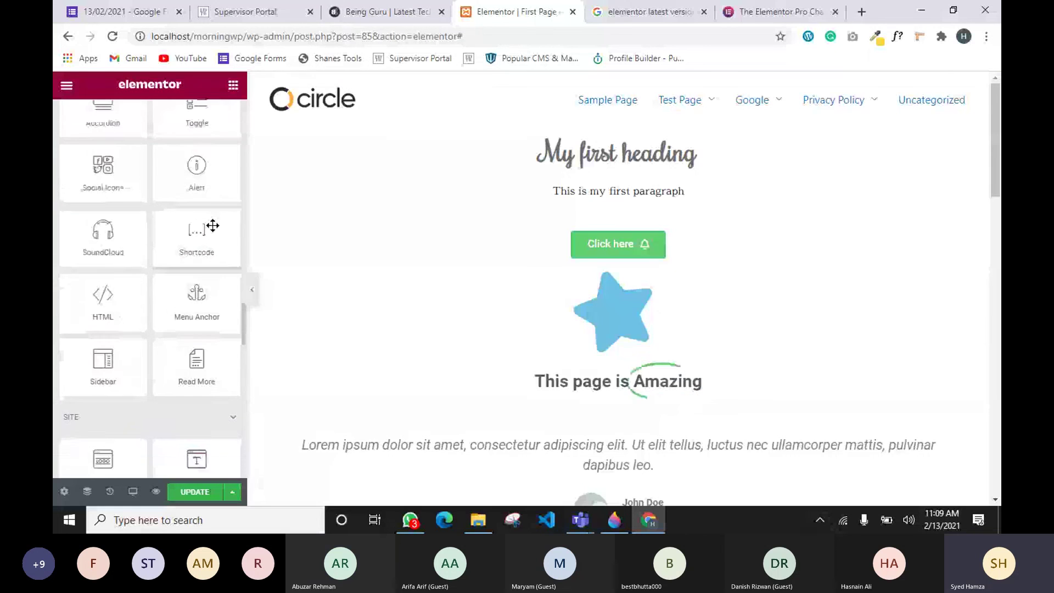
pyautogui.scroll(3, 188, 225)
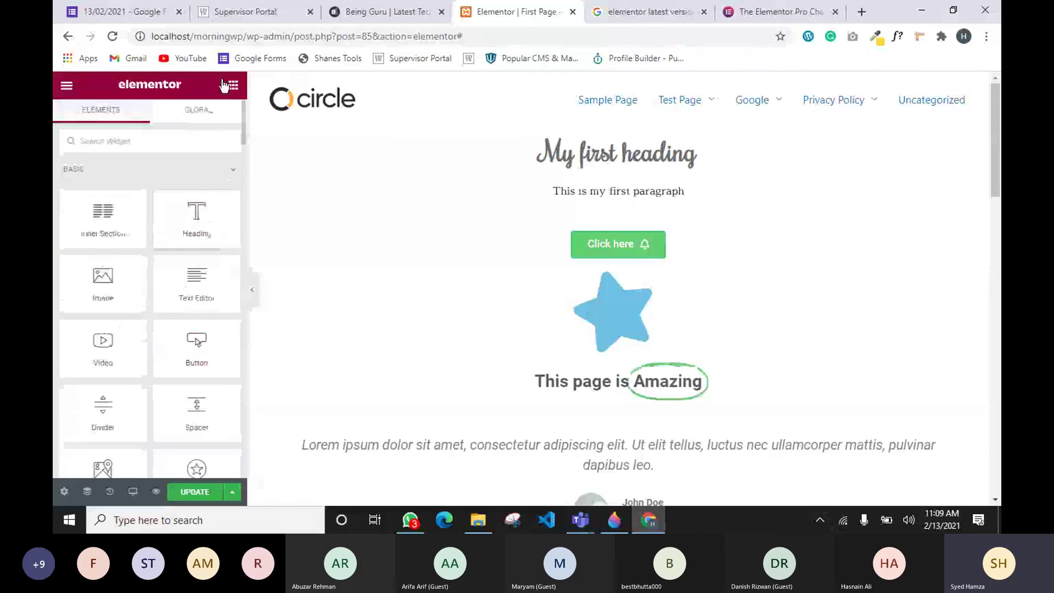
# Open the Theme Builder and compare its site parts with the Being Guru website.
pyautogui.click(66, 85)
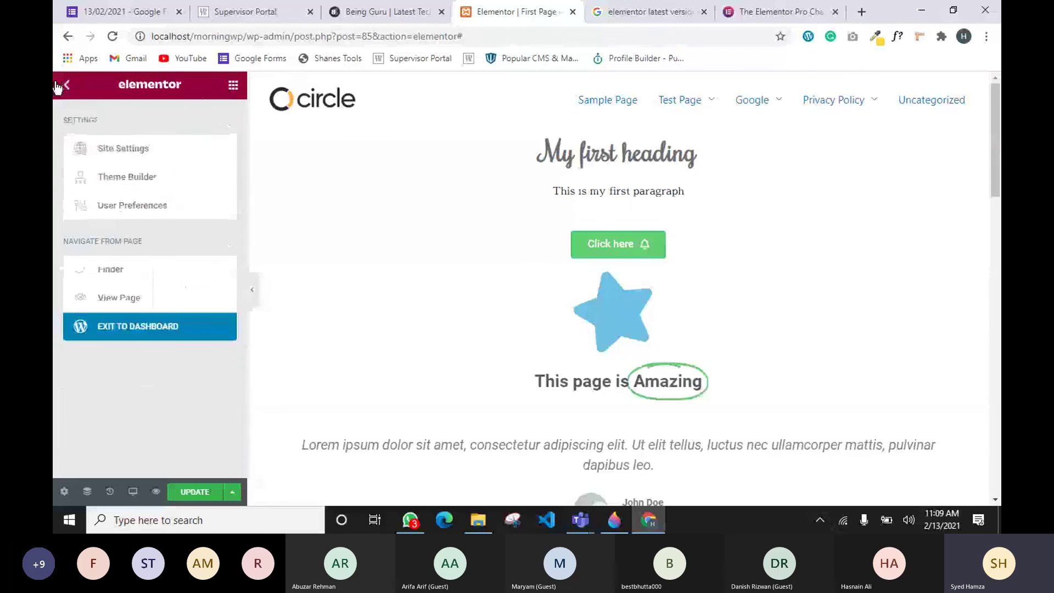
pyautogui.click(126, 180)
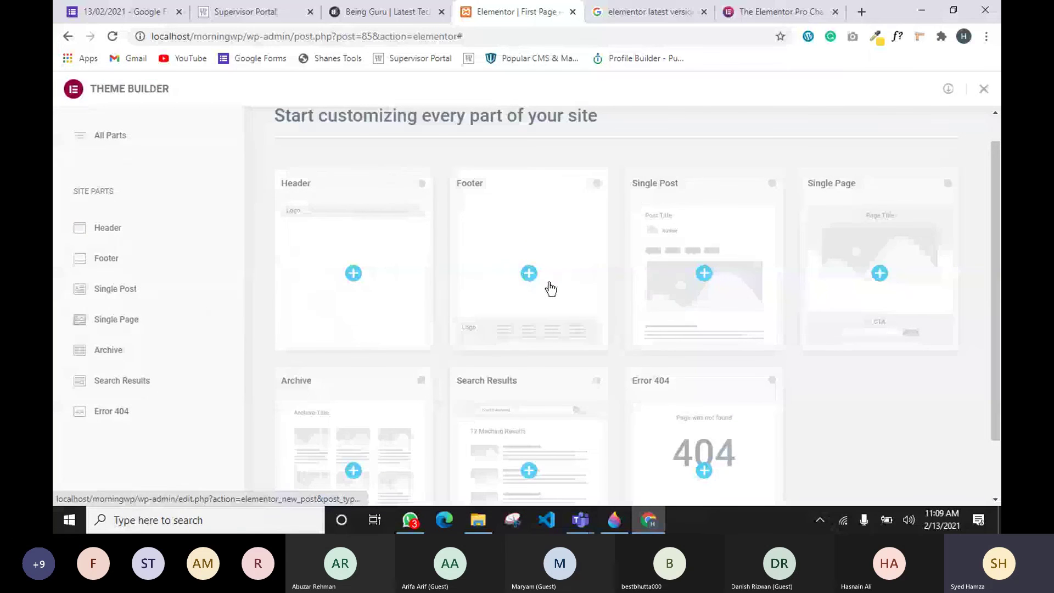
pyautogui.click(364, 11)
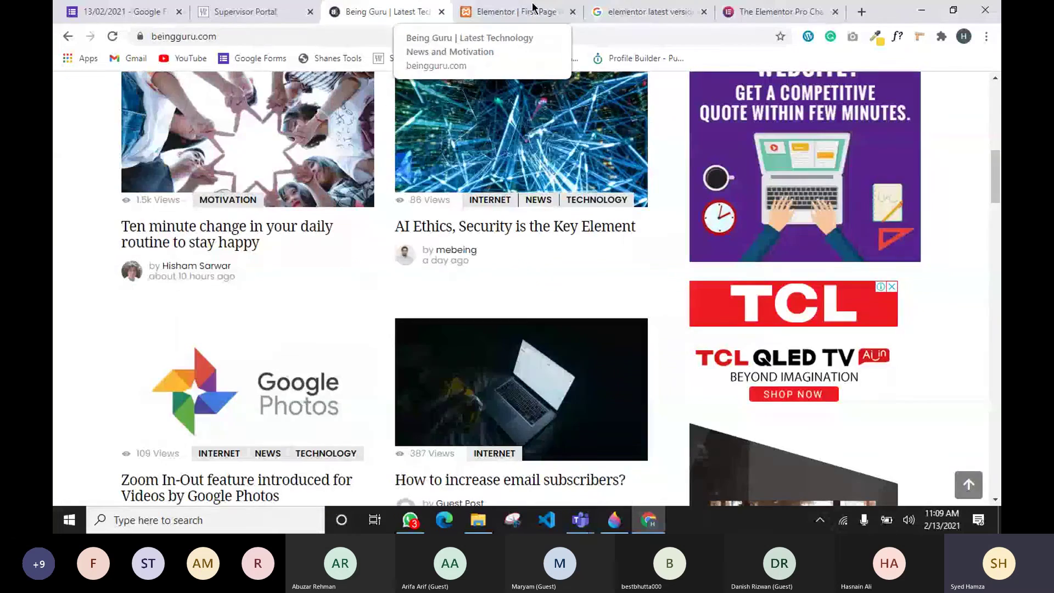
pyautogui.click(494, 12)
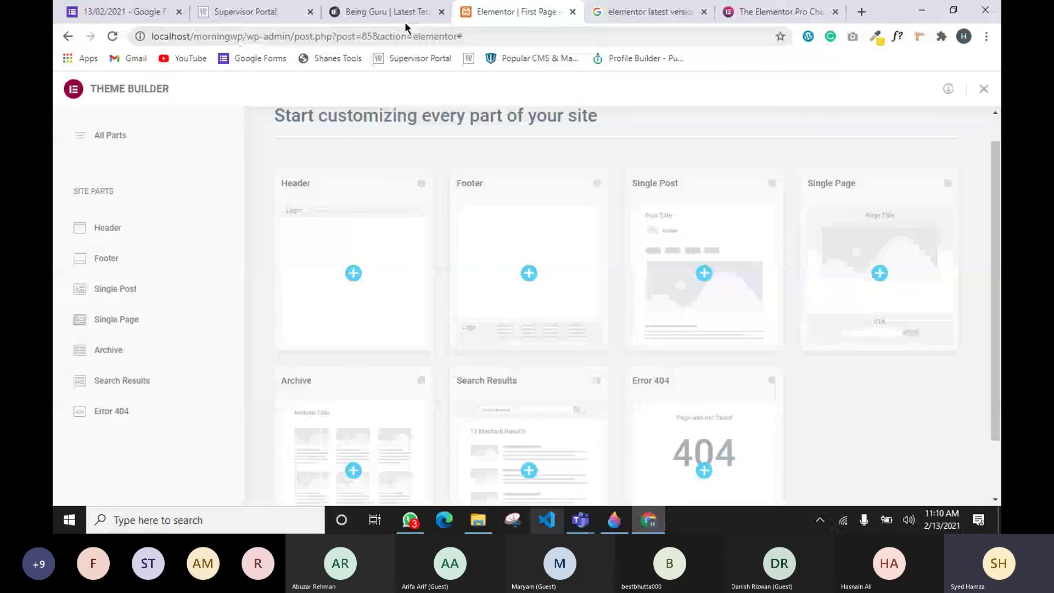
pyautogui.click(375, 19)
# Switch to the Teams meeting window to check the attendees, and minimize it again.
pyautogui.moveTo(580, 520)
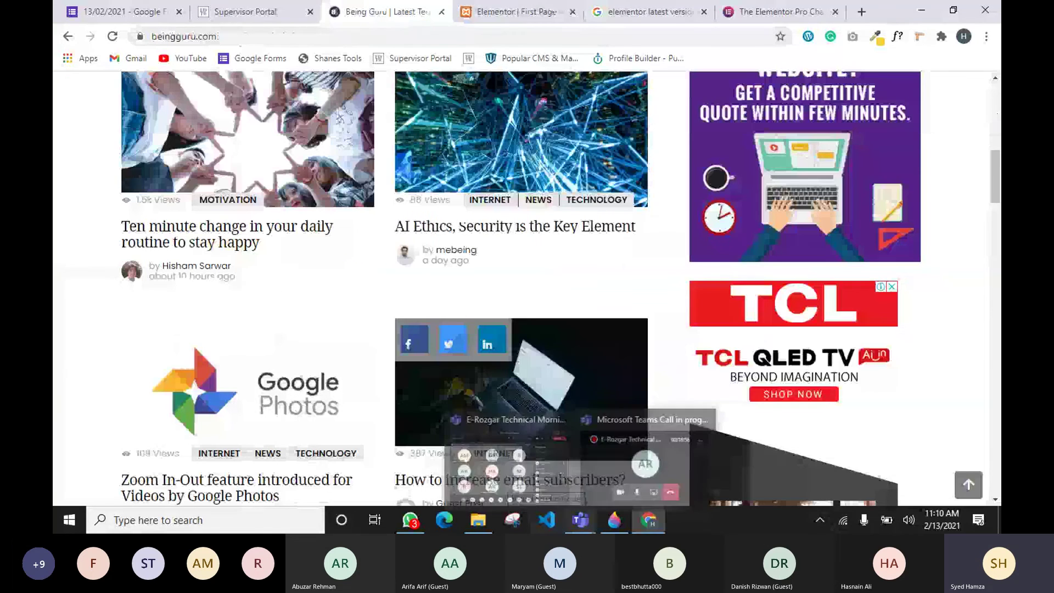
pyautogui.click(545, 463)
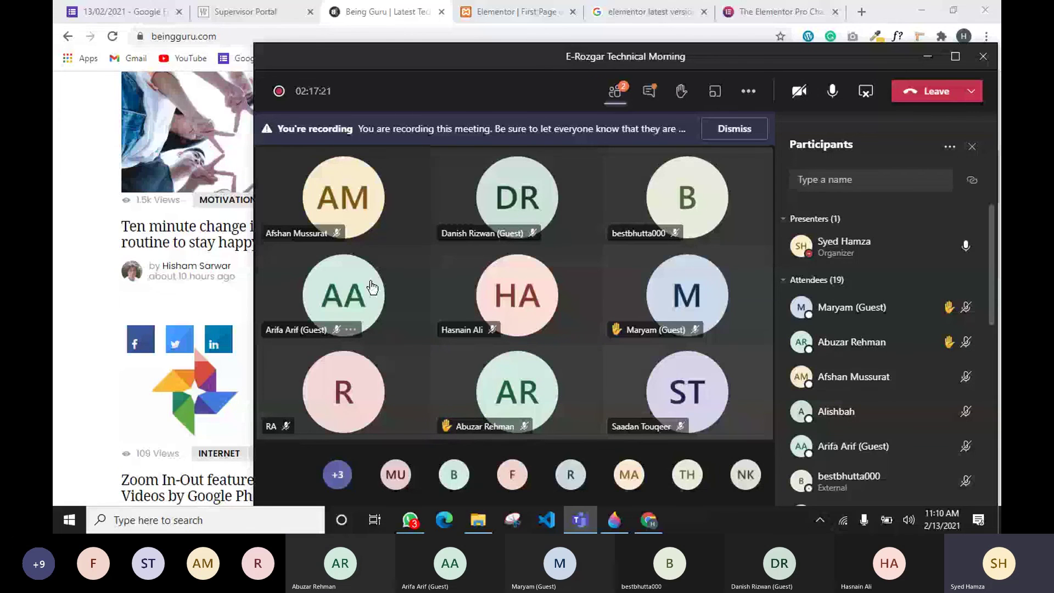
pyautogui.moveTo(372, 286)
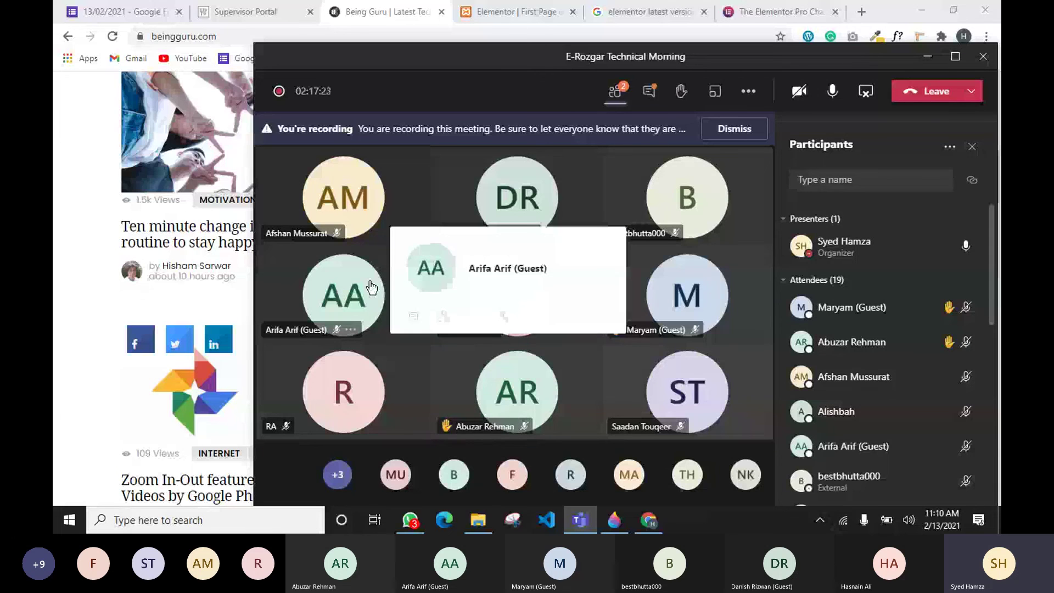
pyautogui.click(927, 57)
# Copy the localhost/morningwp/wp-admin address from the Elementor page and load the WordPress dashboard in place of the Google search results.
pyautogui.click(530, 17)
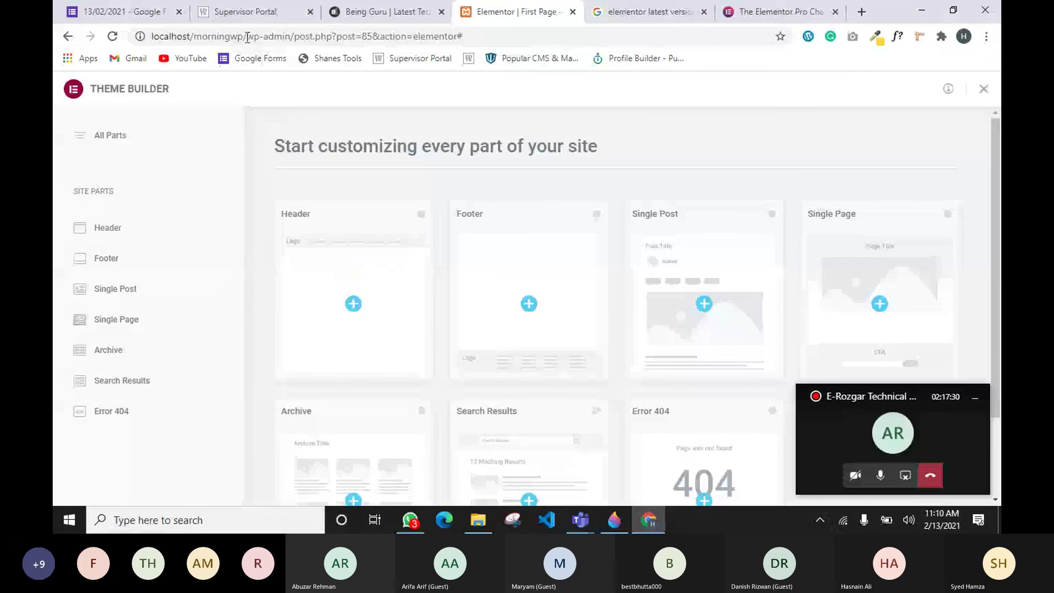
pyautogui.moveTo(289, 40); pyautogui.dragTo(149, 39)
pyautogui.hotkey('ctrl', 'c')
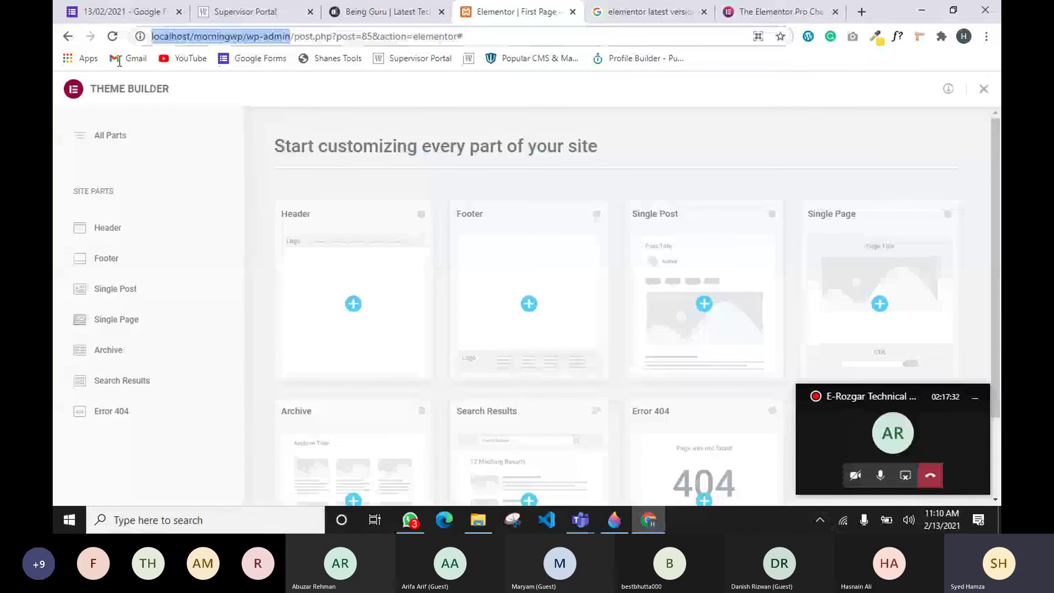
pyautogui.click(634, 13)
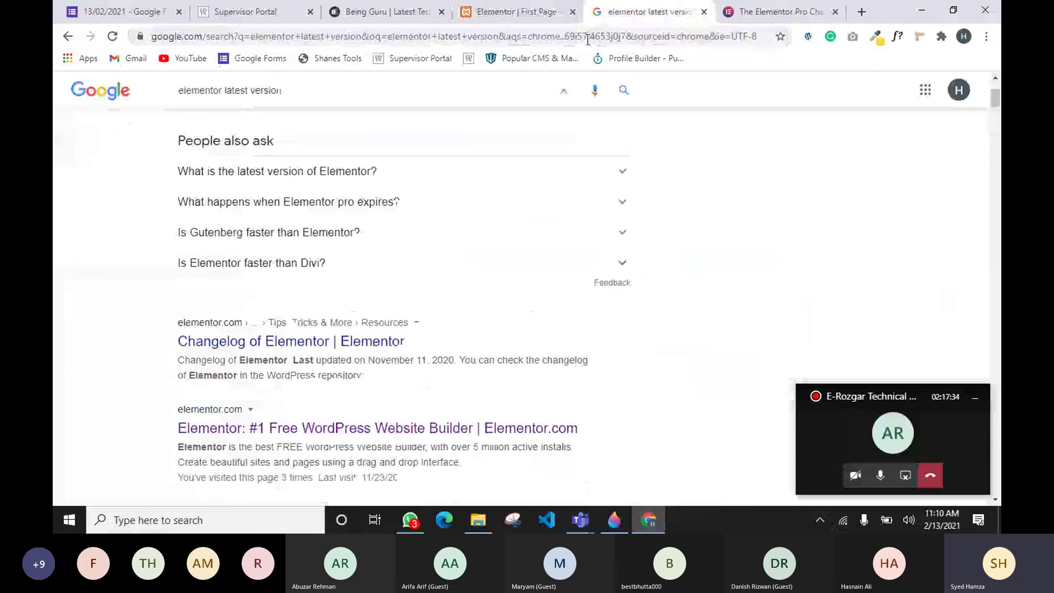
pyautogui.click(587, 41)
pyautogui.hotkey('ctrl', 'v')
pyautogui.press('Return')
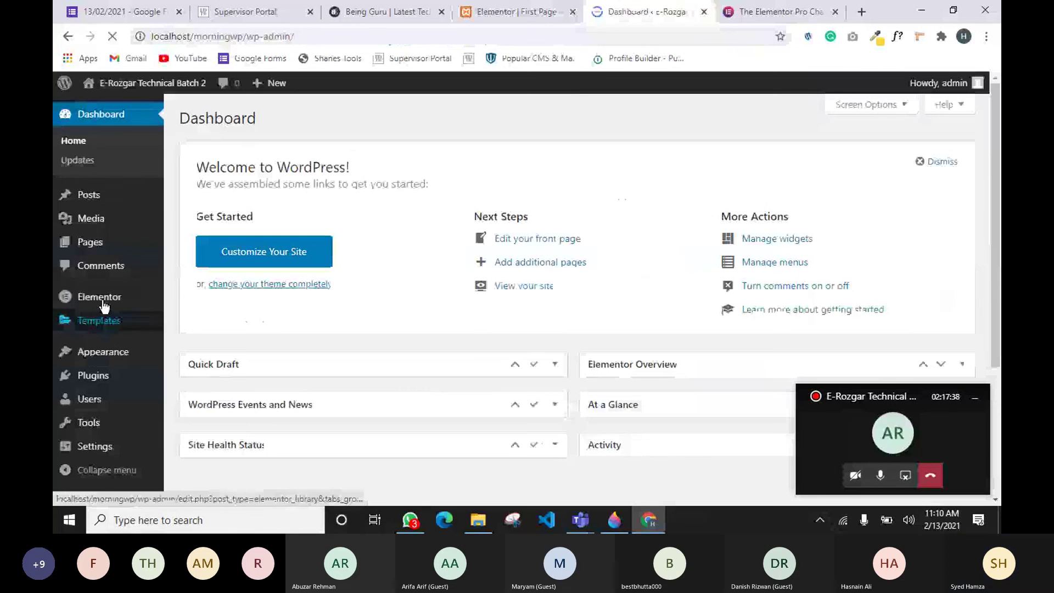
# View the dashboard's Templates and Elementor submenu entries, and compare them with the open Theme Builder page.
pyautogui.moveTo(116, 374)
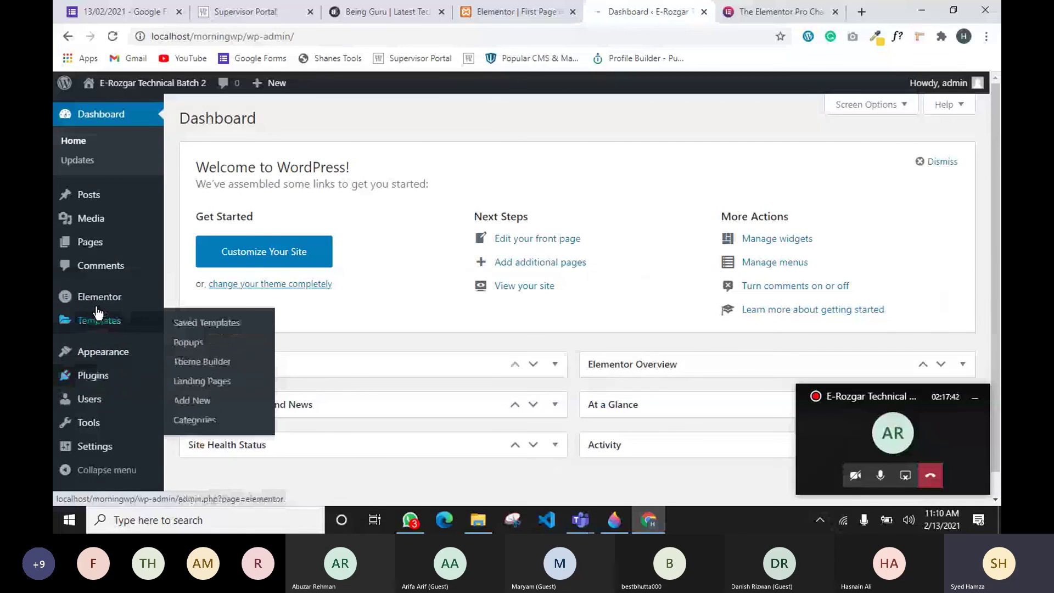
pyautogui.moveTo(126, 297)
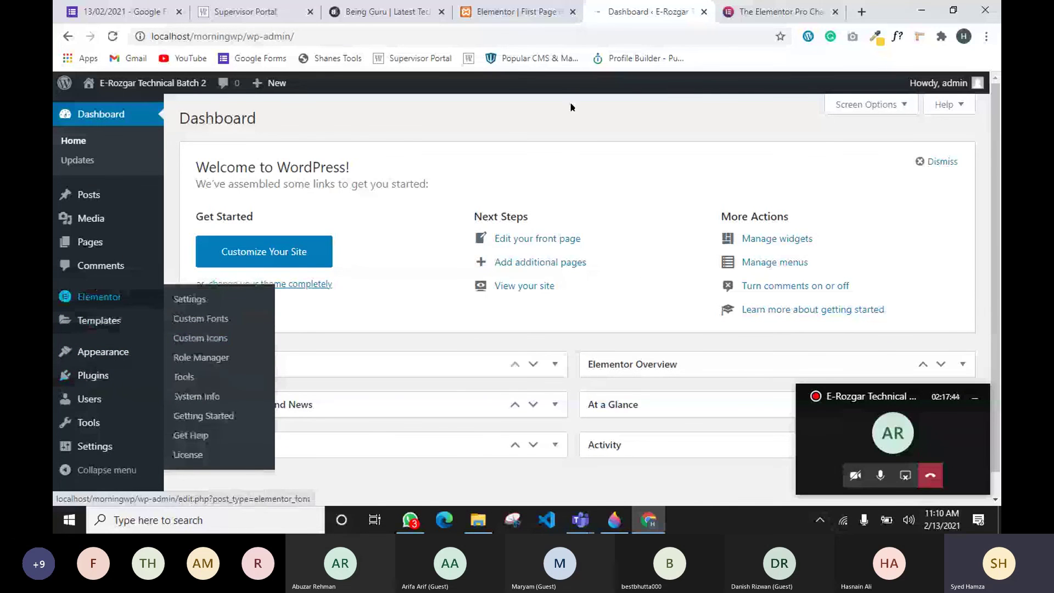
pyautogui.click(497, 16)
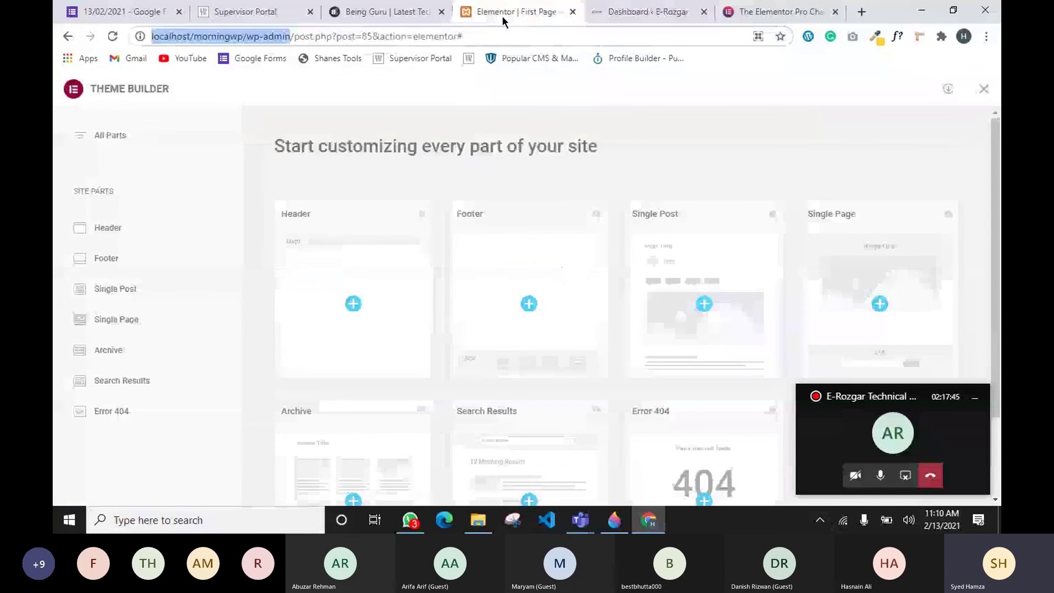
pyautogui.click(612, 18)
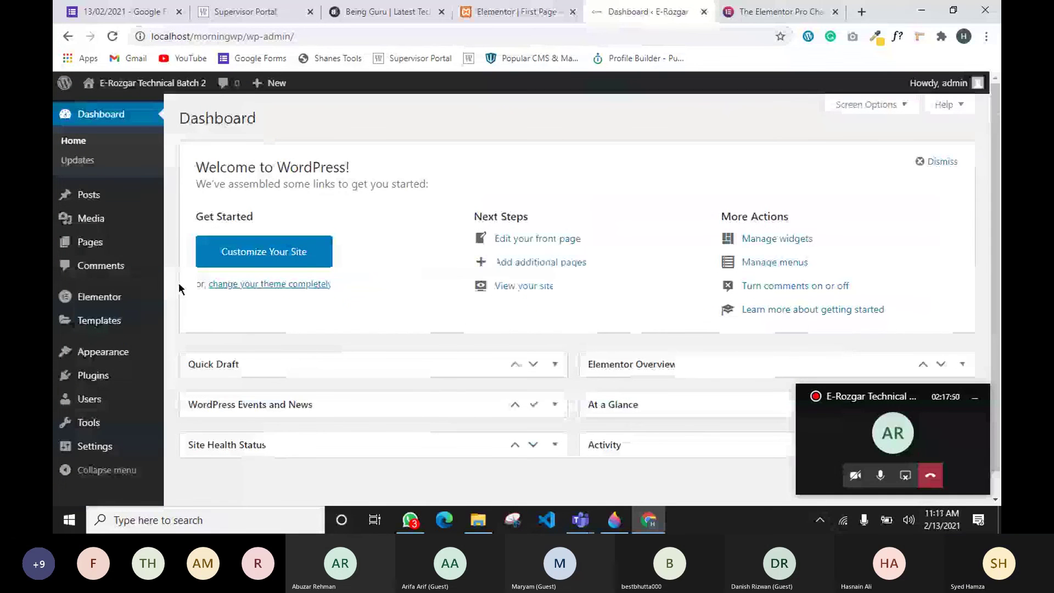
# Open the list of all posts in the dashboard and examine it.
pyautogui.click(95, 198)
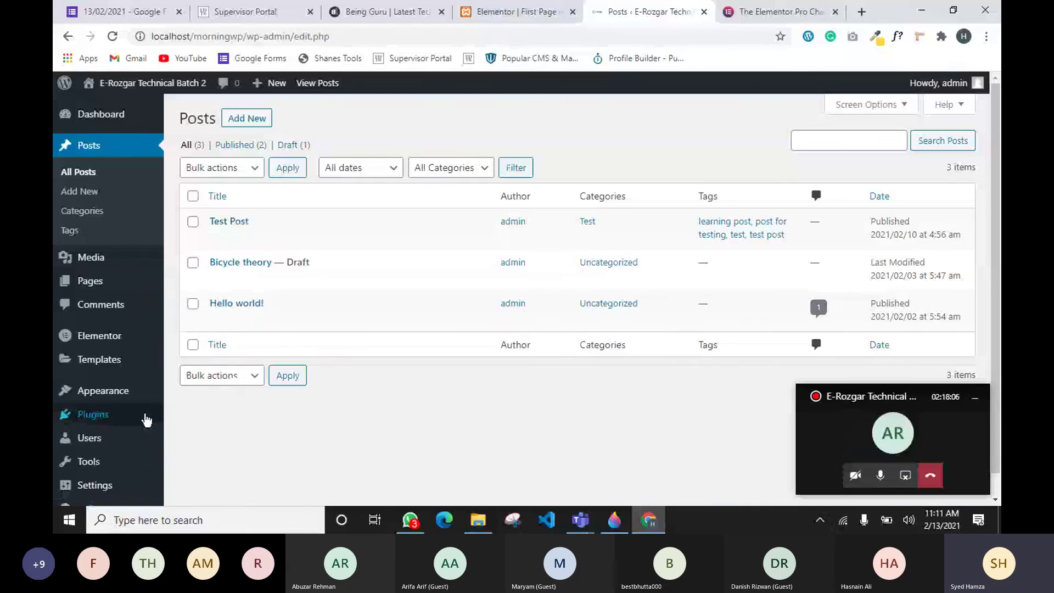
pyautogui.moveTo(142, 418)
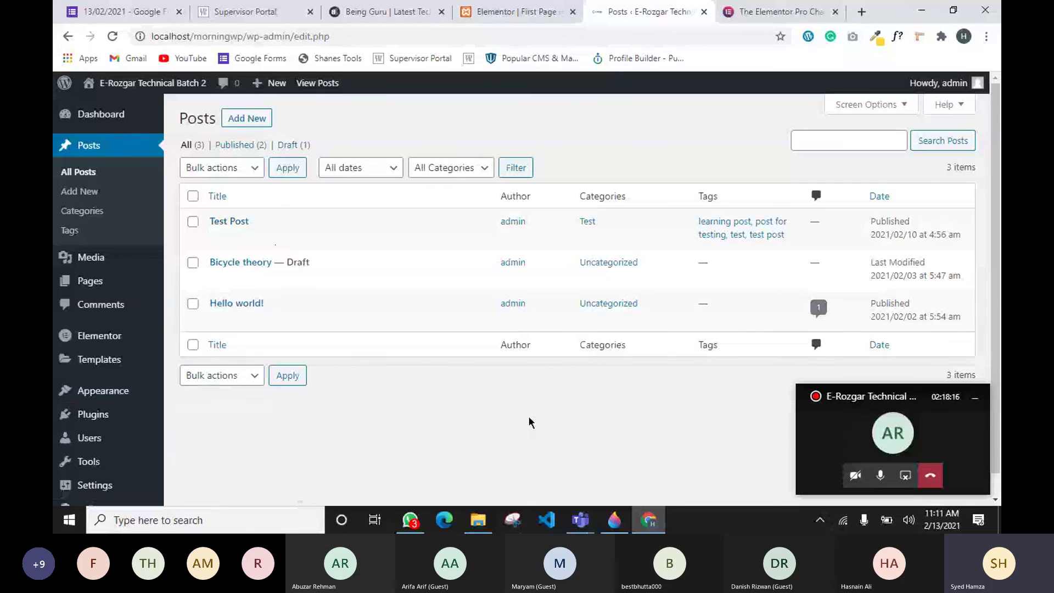
pyautogui.scroll(-1, 536, 436)
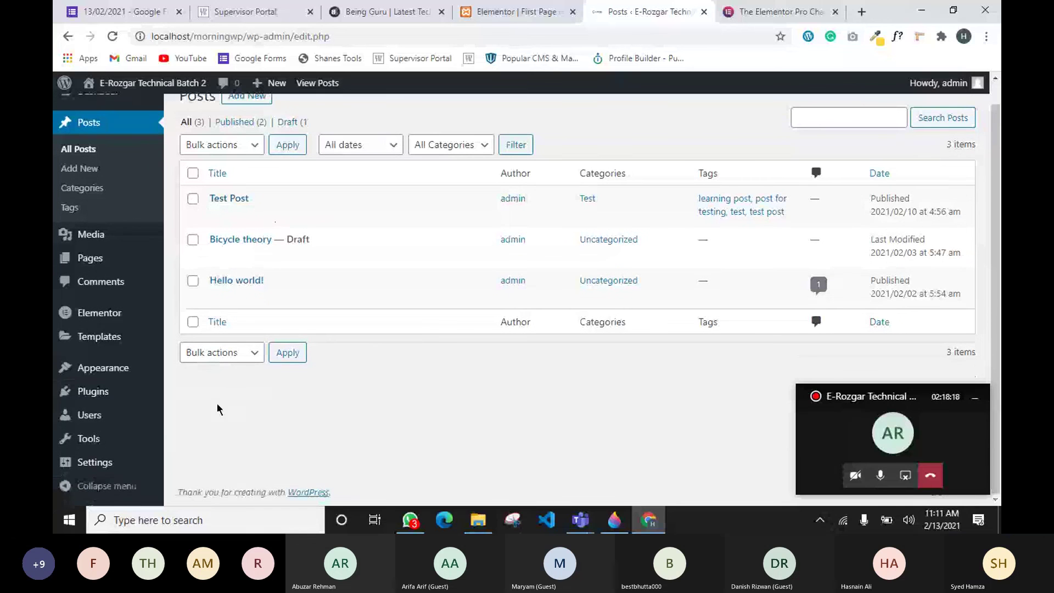
# Open the site's navigation menu settings and examine the item structure of Main menu.
pyautogui.moveTo(99, 371)
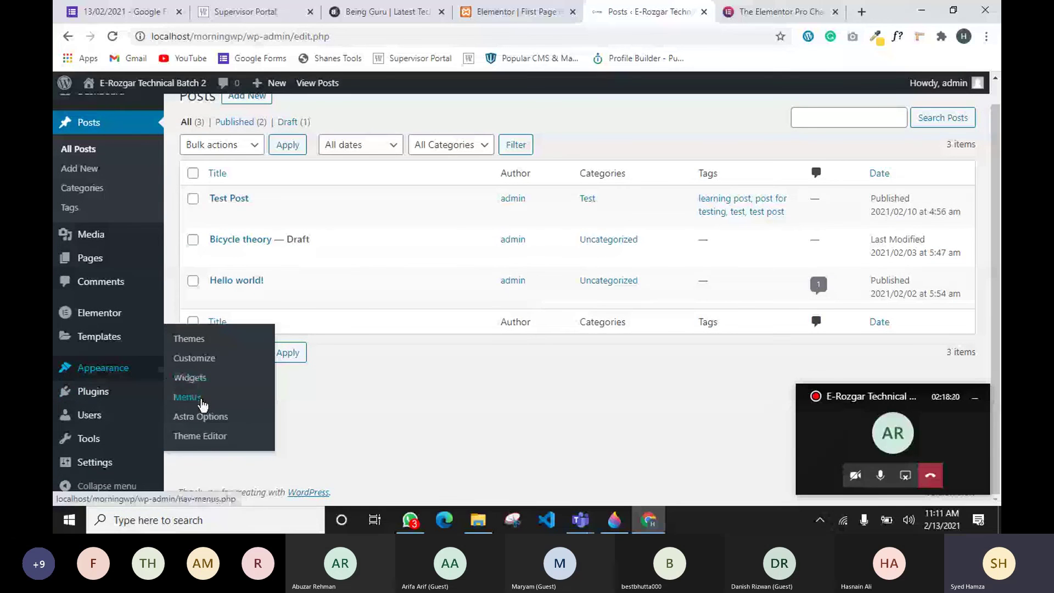
pyautogui.click(195, 398)
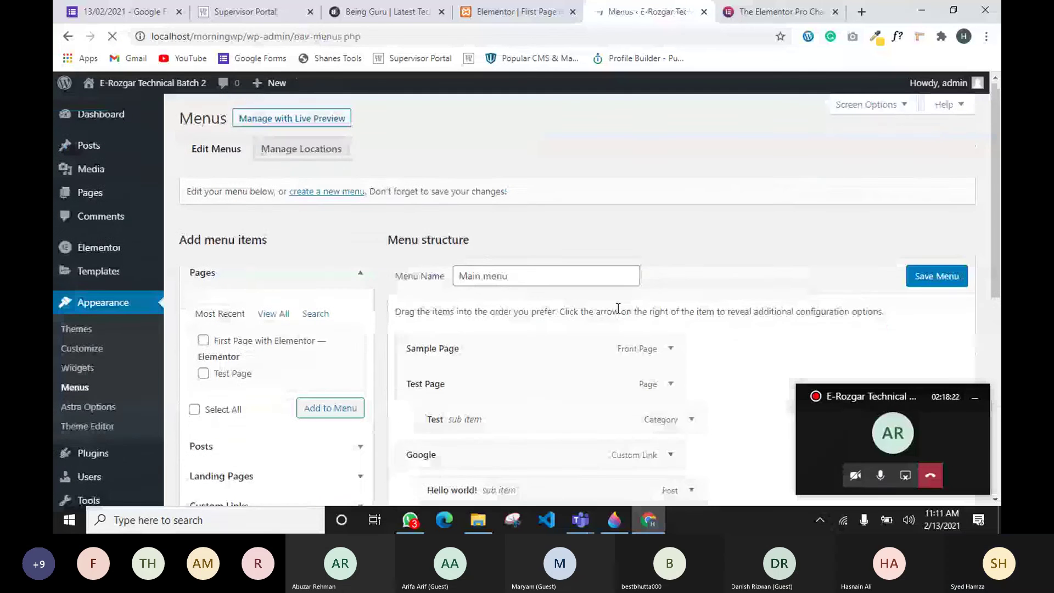
pyautogui.scroll(-4, 504, 350)
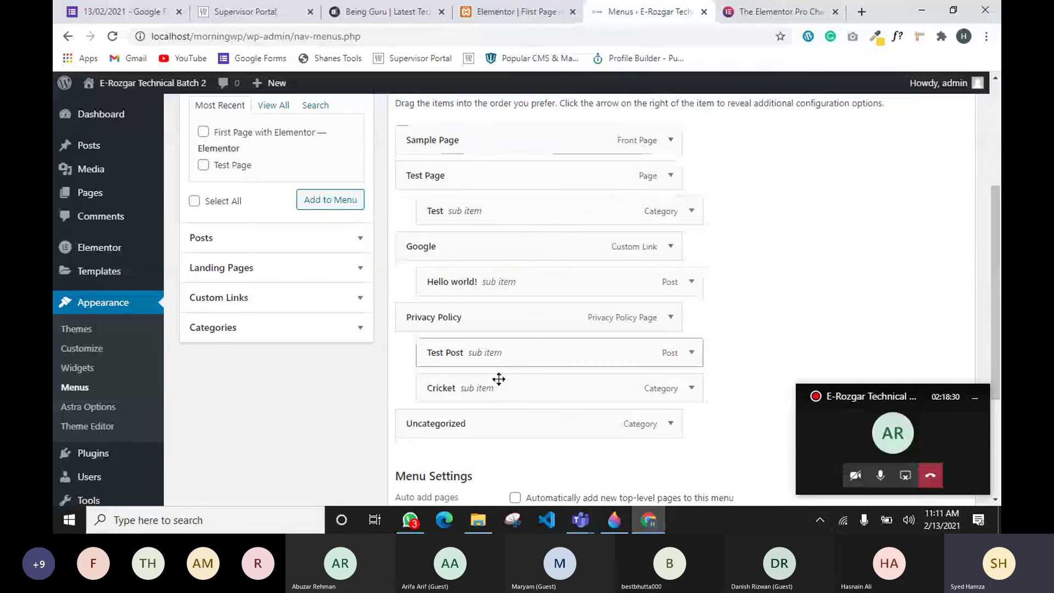
pyautogui.scroll(4, 828, 324)
# Restore the Teams meeting window and move it toward the middle of the desktop.
pyautogui.click(929, 443)
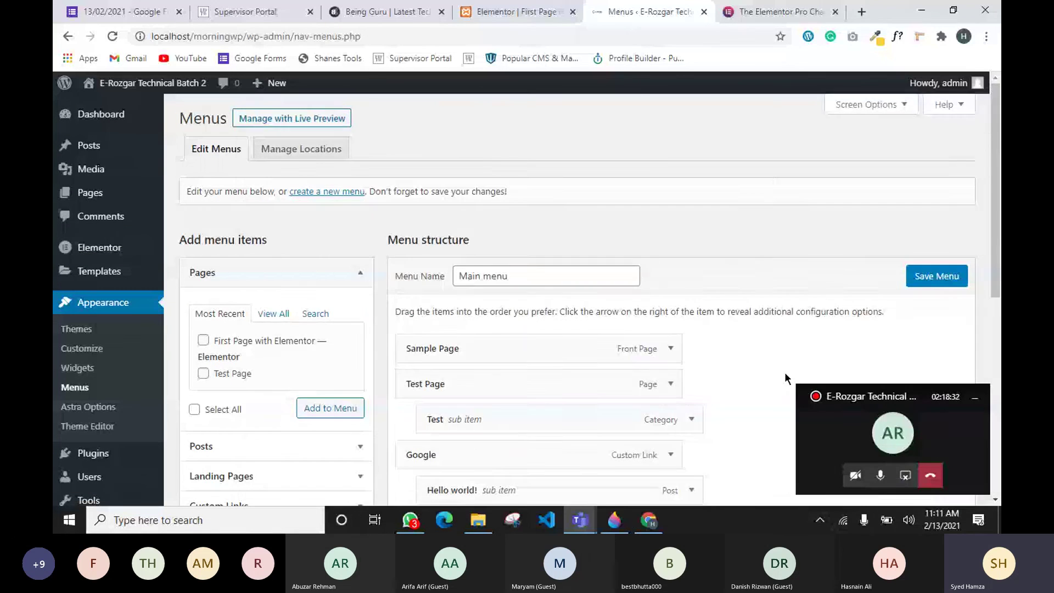
pyautogui.moveTo(784, 71); pyautogui.dragTo(663, 45)
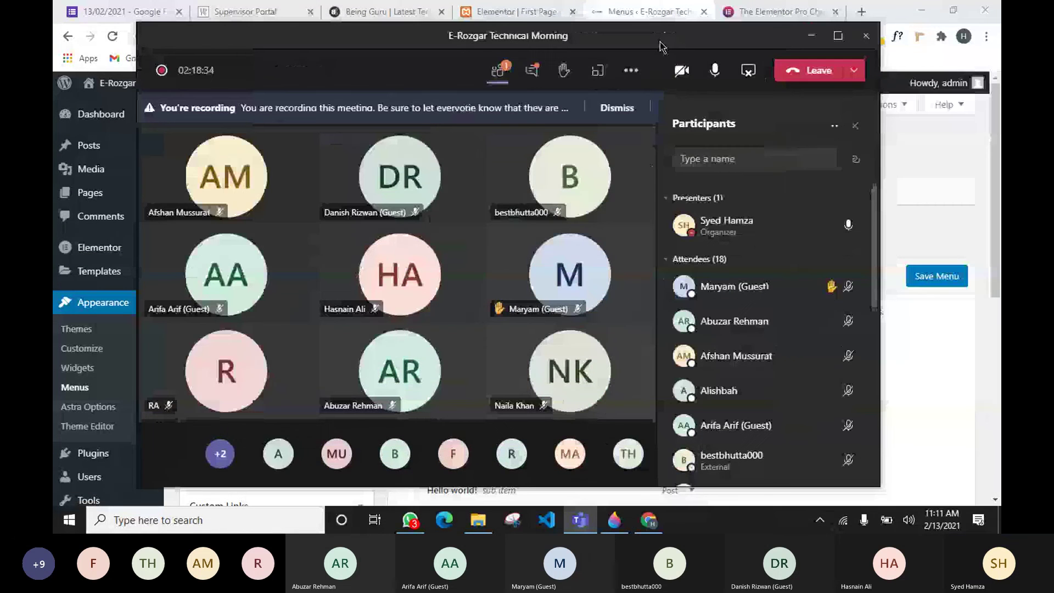